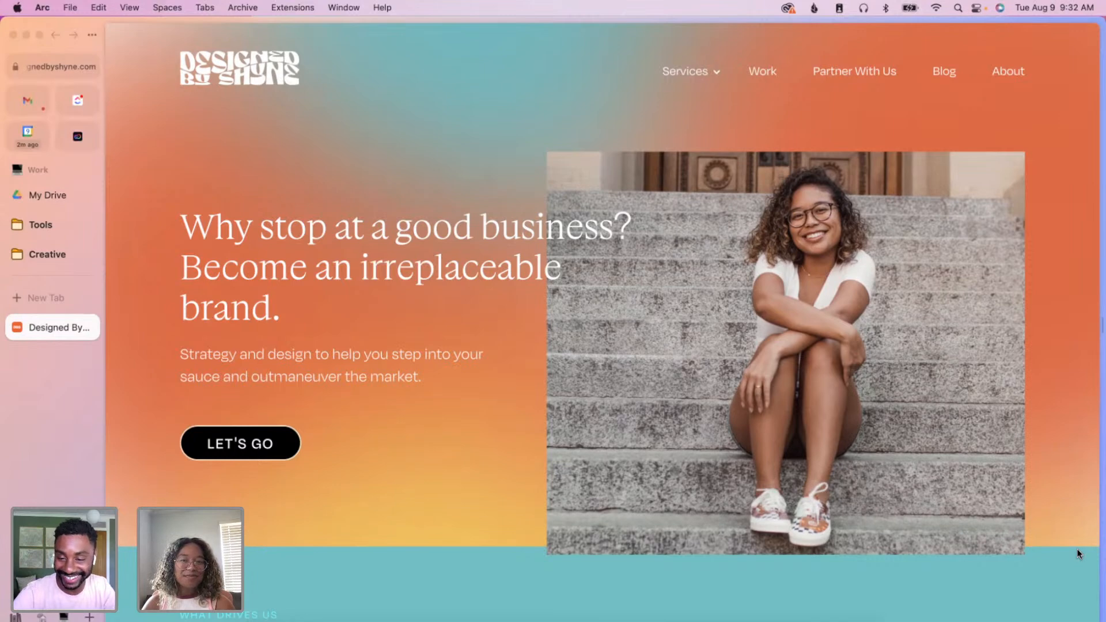
# - Look through the Designed By Shyne home page down to the second Who We Are section and testimonial
pyautogui.scroll(-5, 1081, 547)
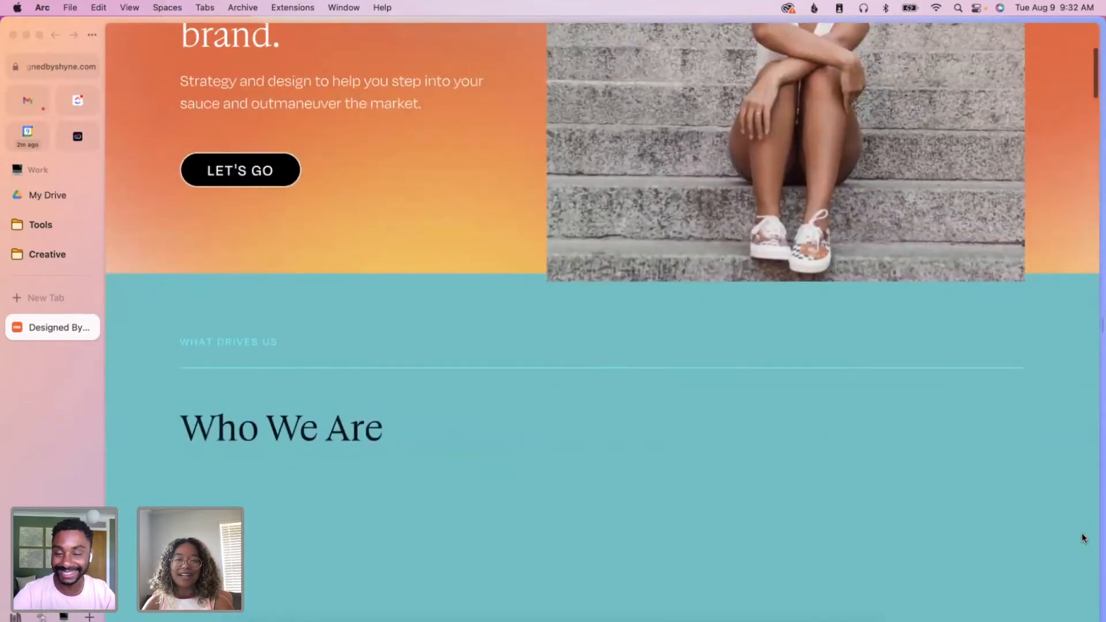
pyautogui.scroll(-6, 1082, 537)
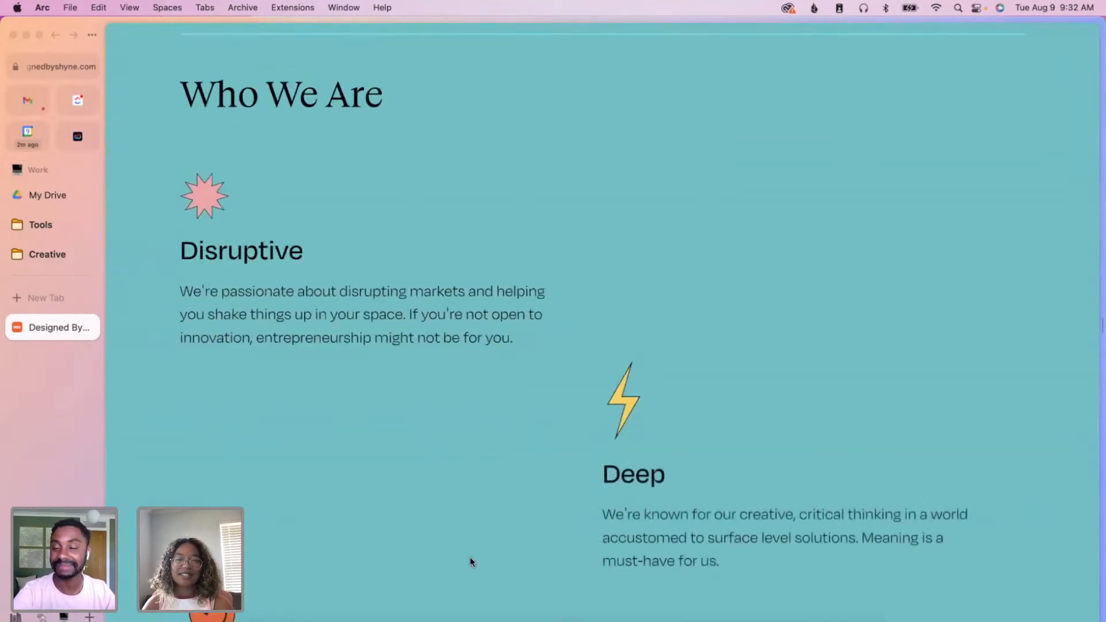
pyautogui.scroll(-2, 471, 562)
pyautogui.scroll(-3, 1016, 530)
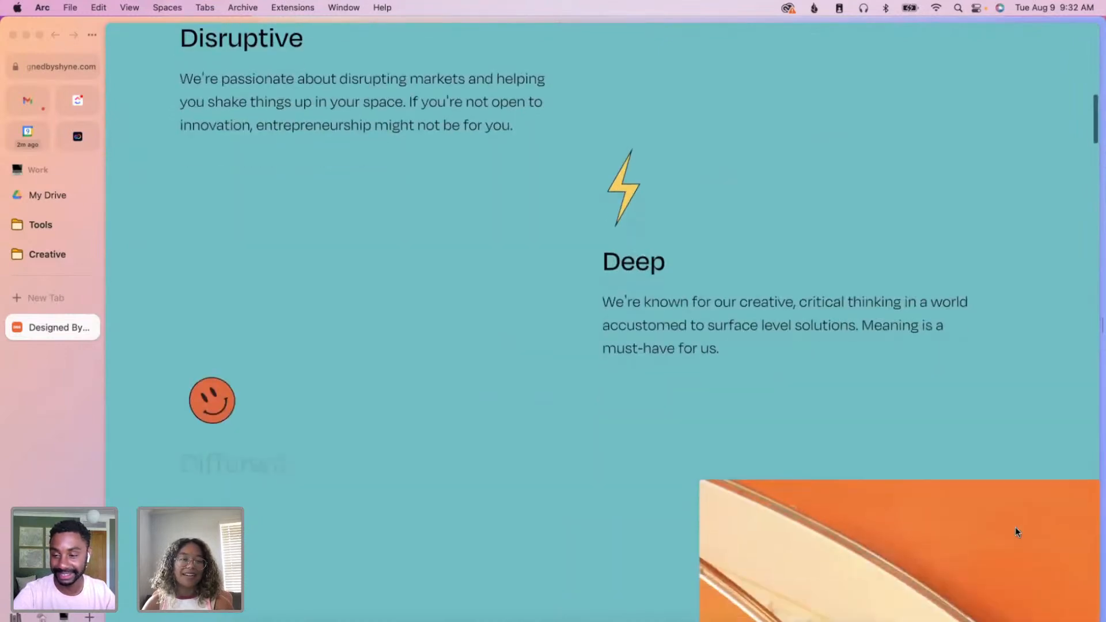
pyautogui.scroll(-9, 1016, 529)
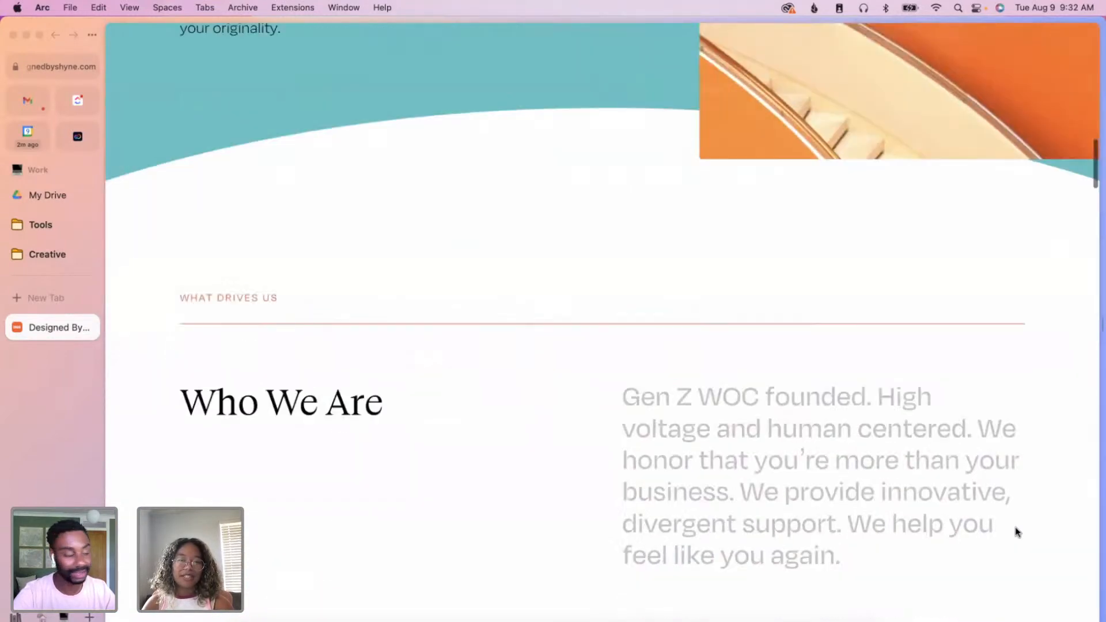
pyautogui.scroll(-3, 1018, 531)
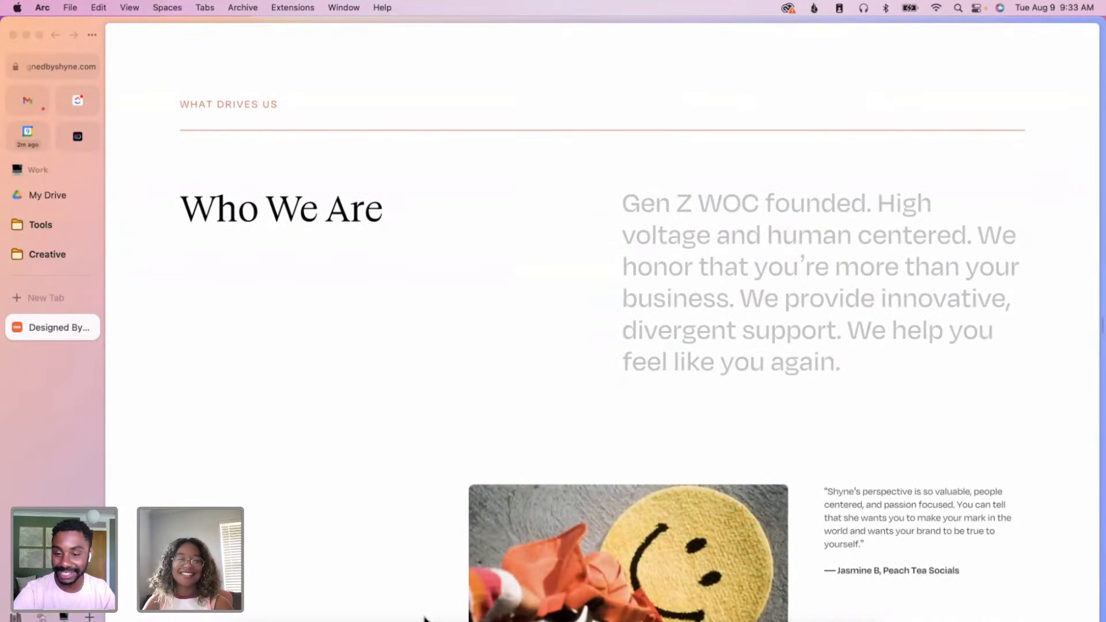
pyautogui.scroll(-2, 377, 592)
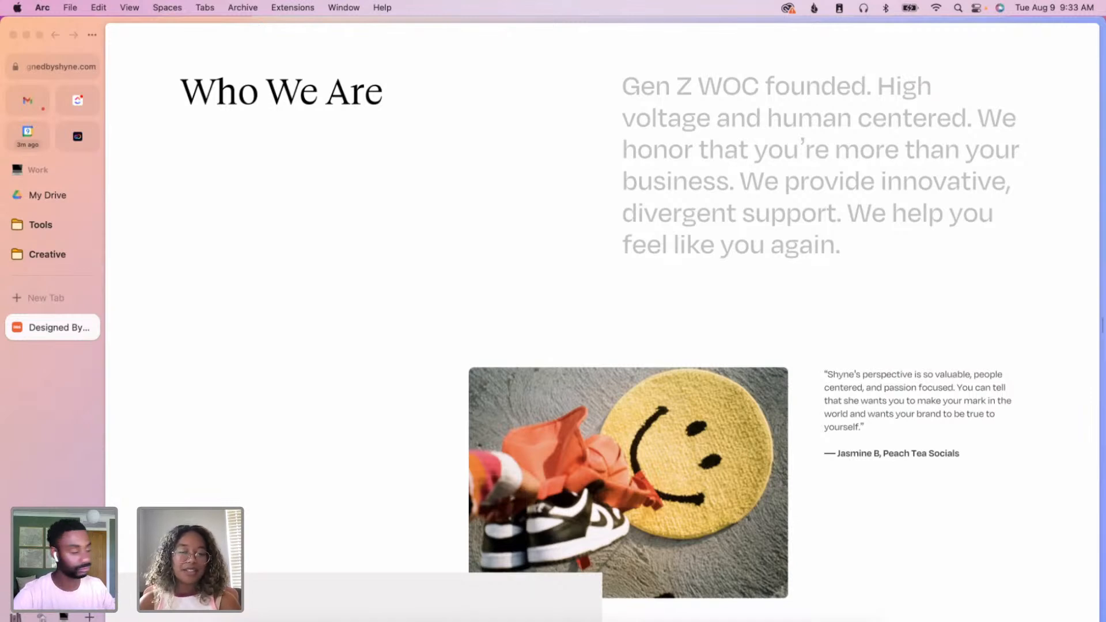
# - Switch to Photoshop and create a new document from the recent Discord Banner preset, 960 x 540 px at 100 ppi
pyautogui.click(611, 619)
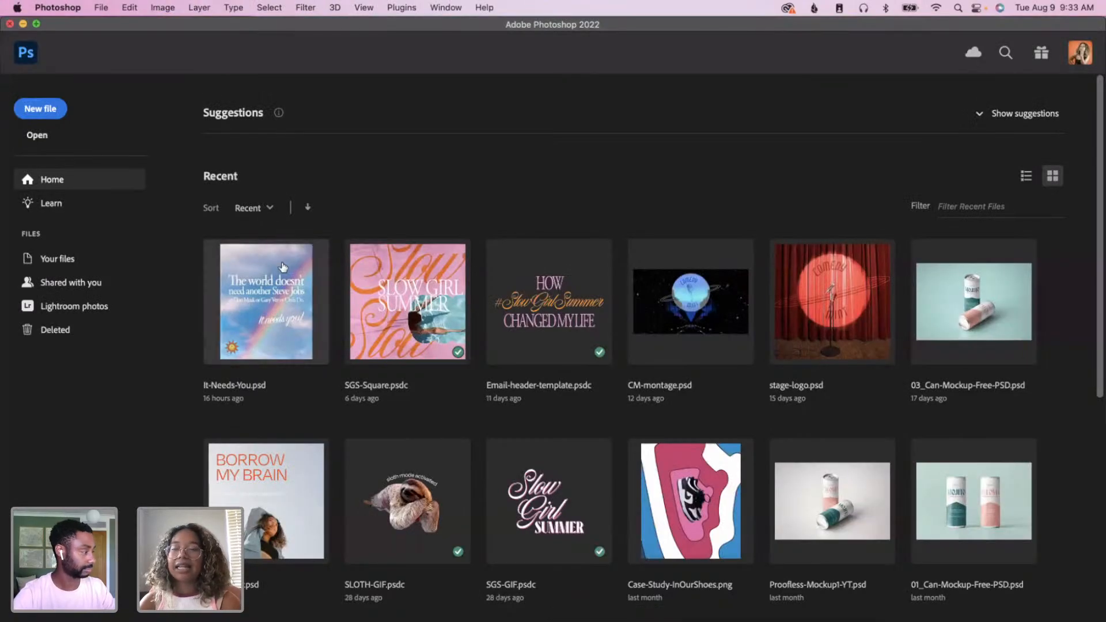
pyautogui.click(35, 111)
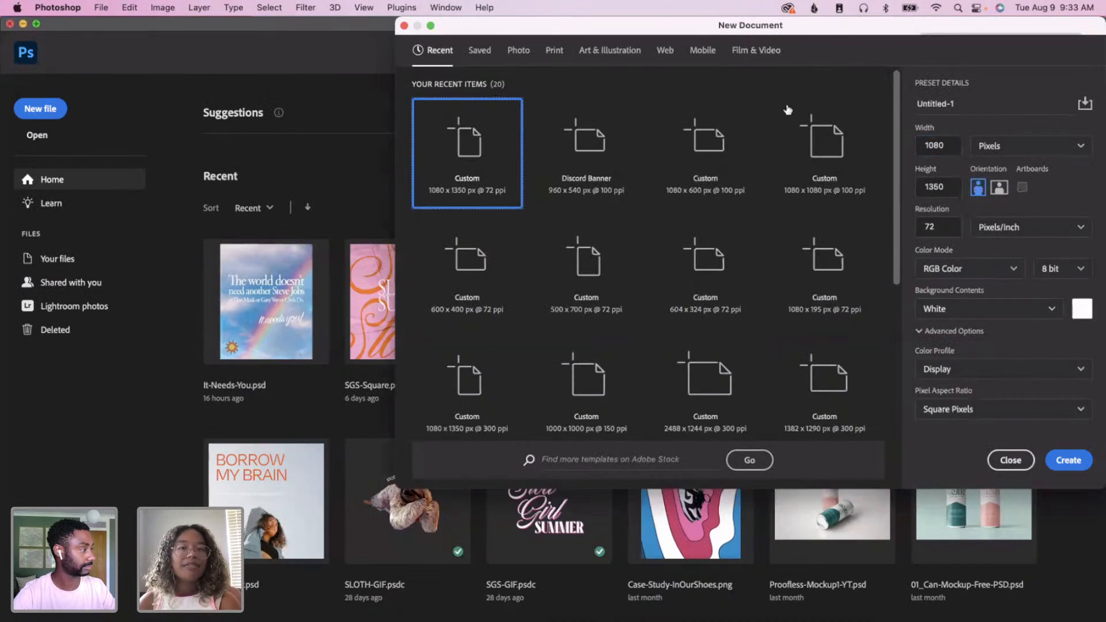
pyautogui.click(617, 158)
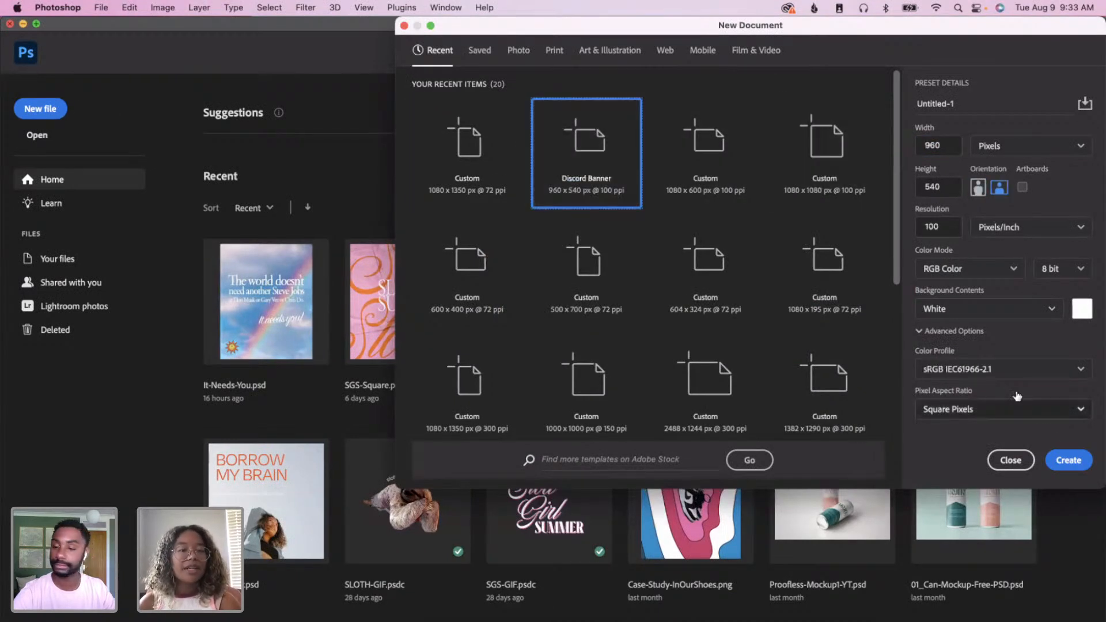
pyautogui.click(1062, 462)
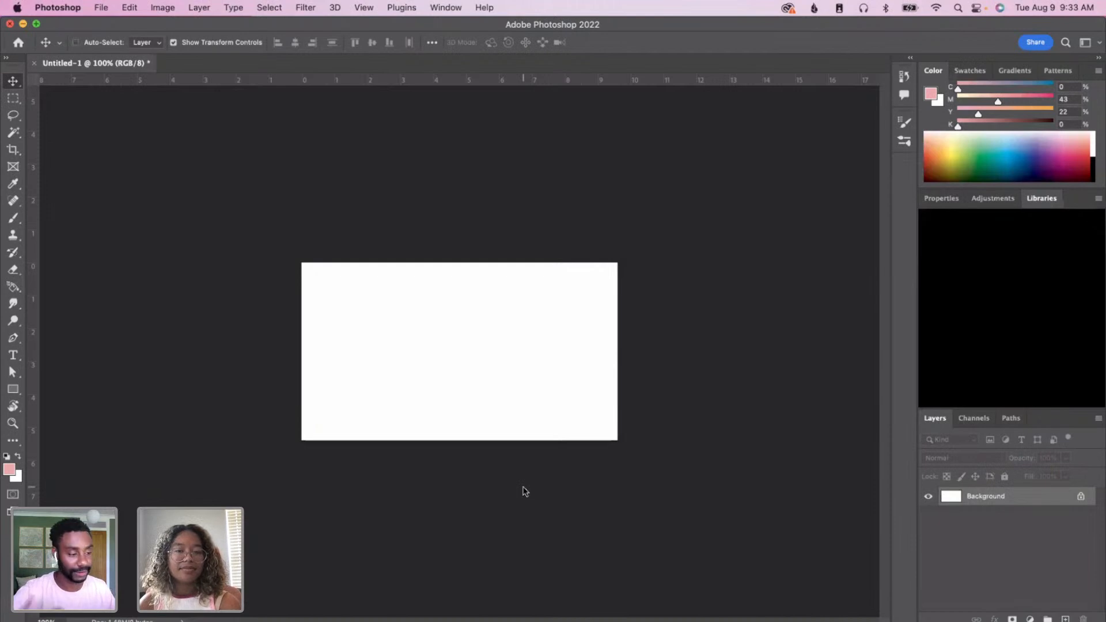
# - Draw a rectangle about 999 x 586 px that covers the whole canvas and overhangs its edges
pyautogui.press('super+equal')
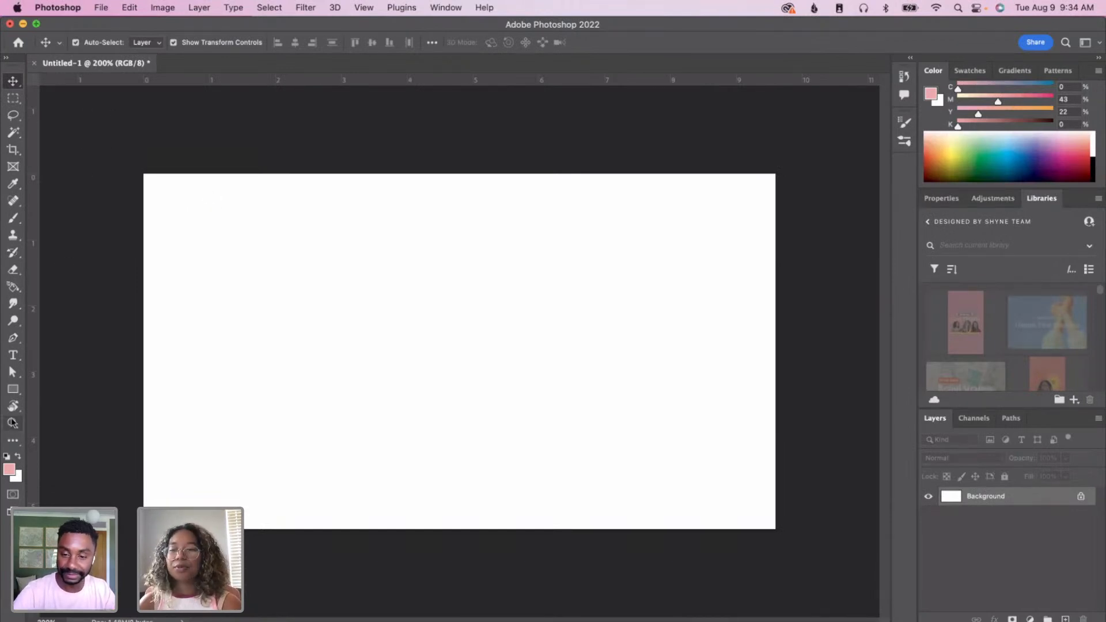
pyautogui.click(12, 389)
pyautogui.moveTo(136, 164); pyautogui.dragTo(790, 544)
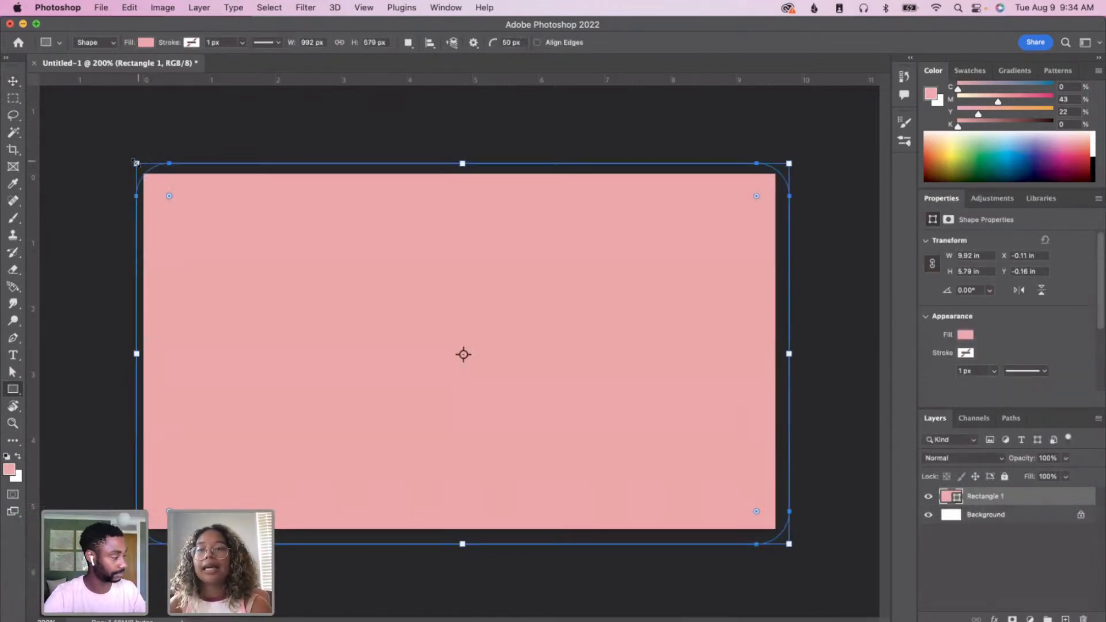
pyautogui.moveTo(136, 164); pyautogui.dragTo(131, 157)
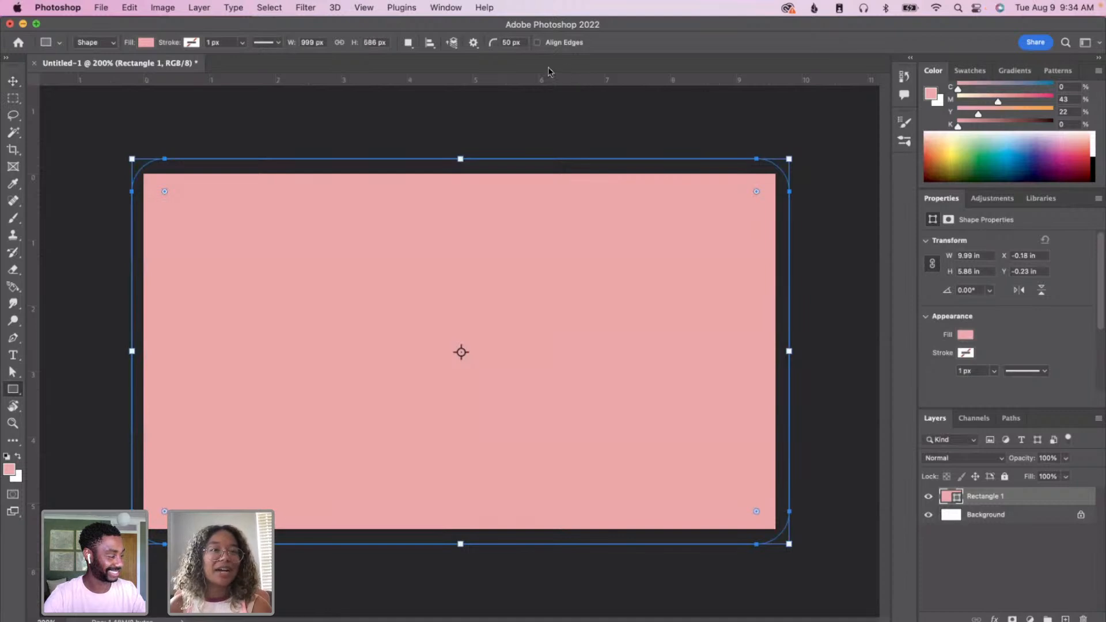
# - Fill the rectangle with the orange from the color palette in the Designed By Shyne Team library
pyautogui.click(1058, 70)
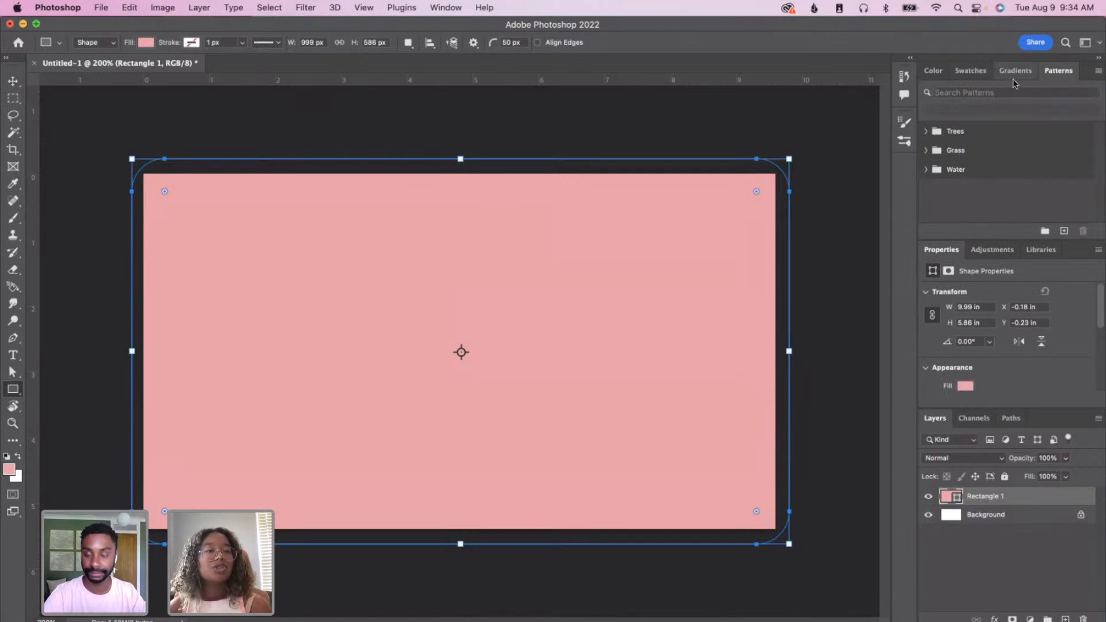
pyautogui.click(1041, 250)
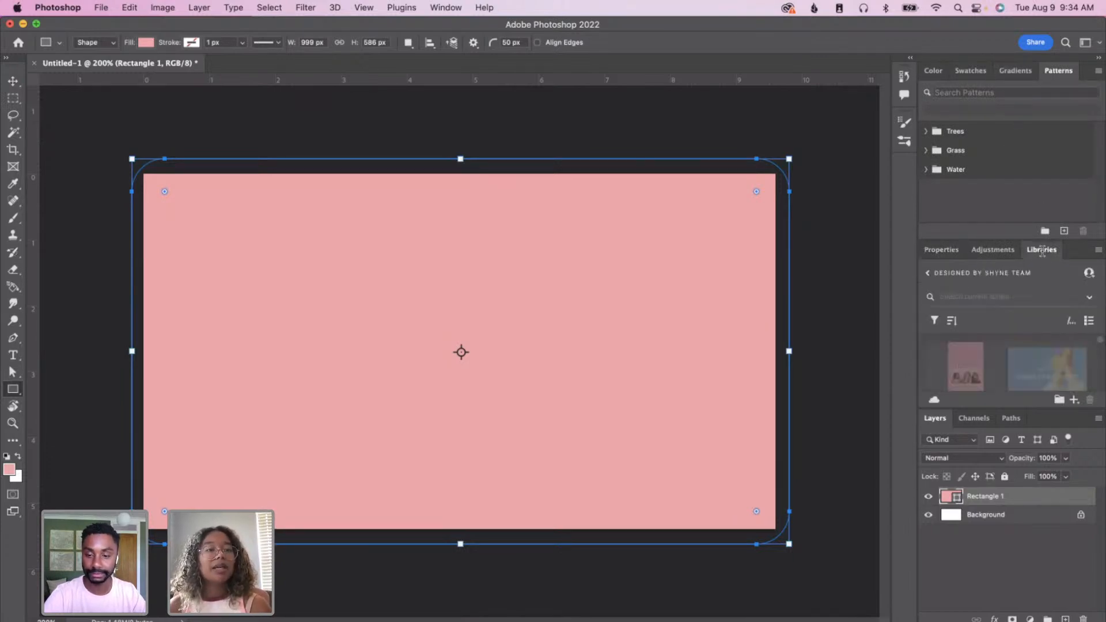
pyautogui.click(935, 369)
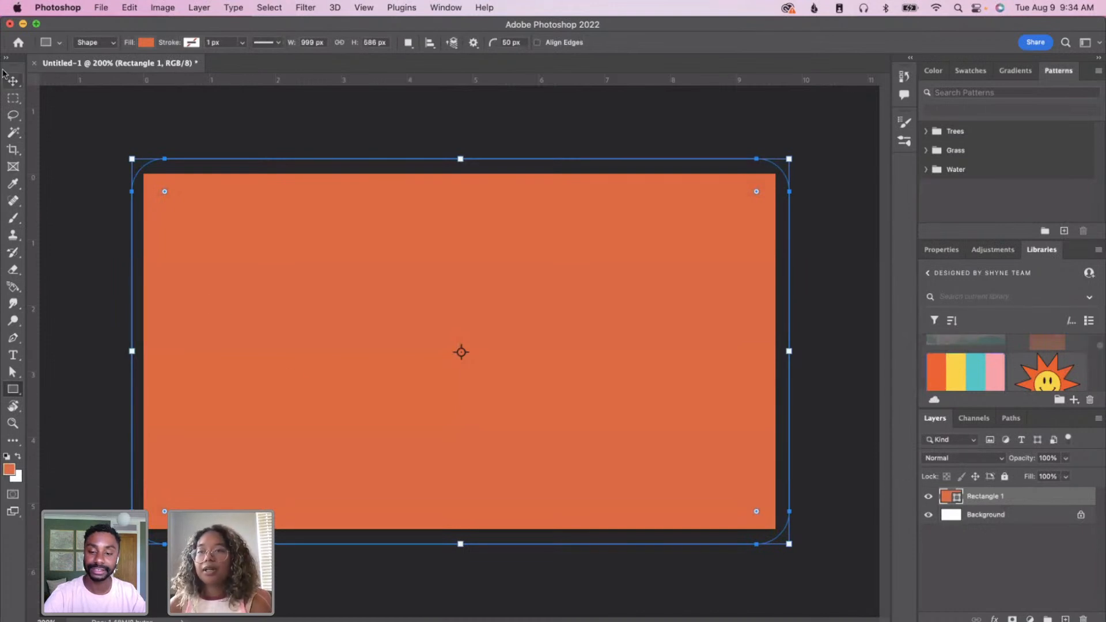
# - Delete the white Background layer and leave the orange rectangle deselected
pyautogui.click(1080, 515)
pyautogui.press('Delete')
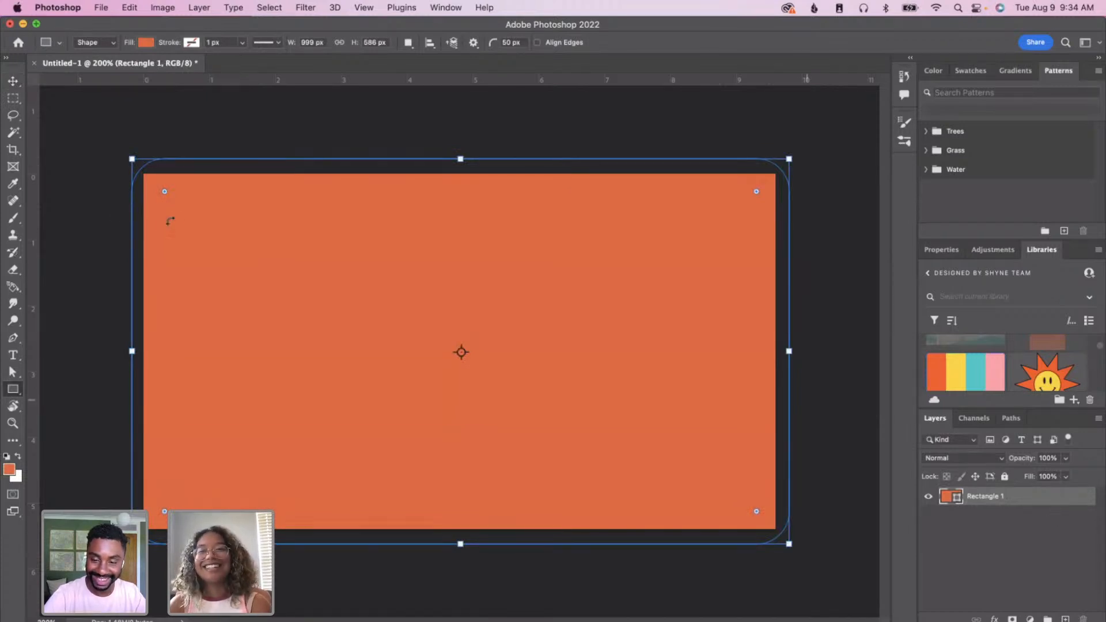
pyautogui.click(17, 86)
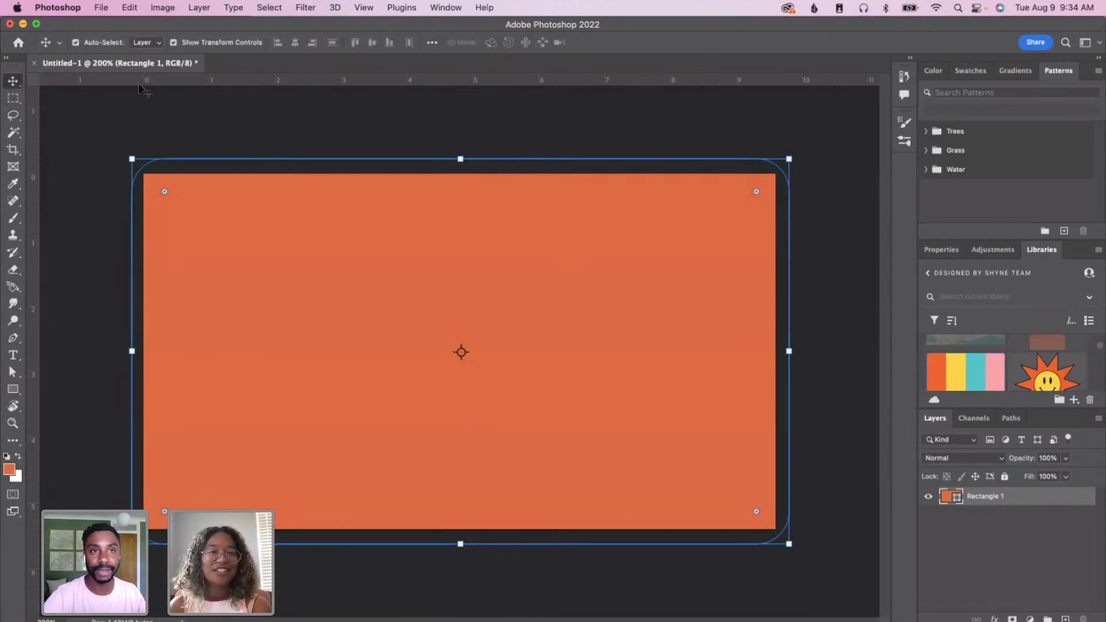
pyautogui.click(352, 113)
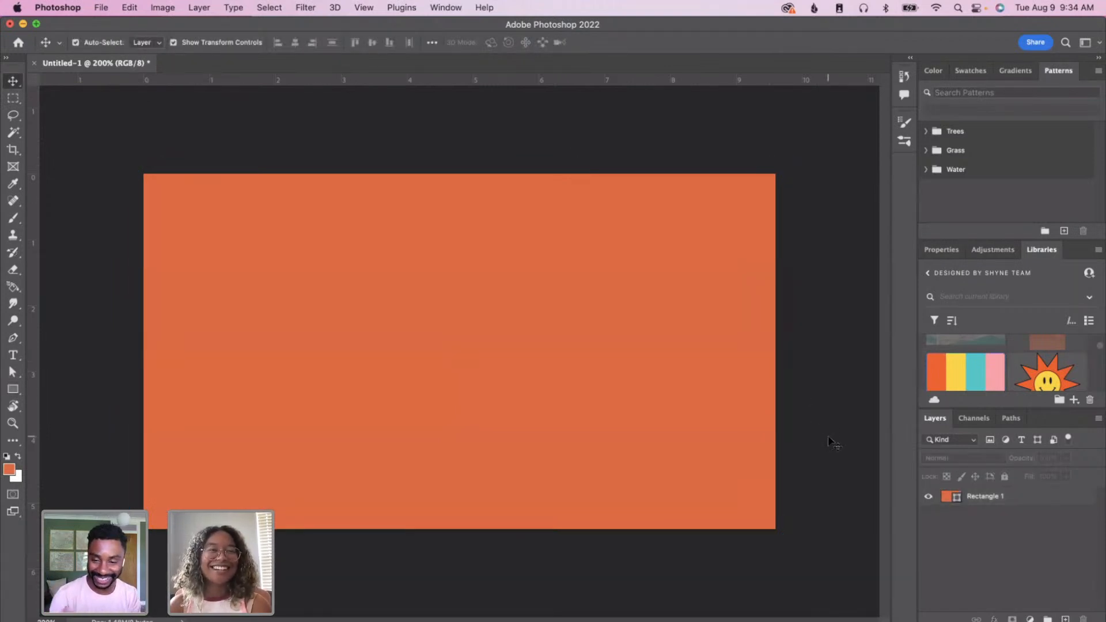
pyautogui.click(682, 405)
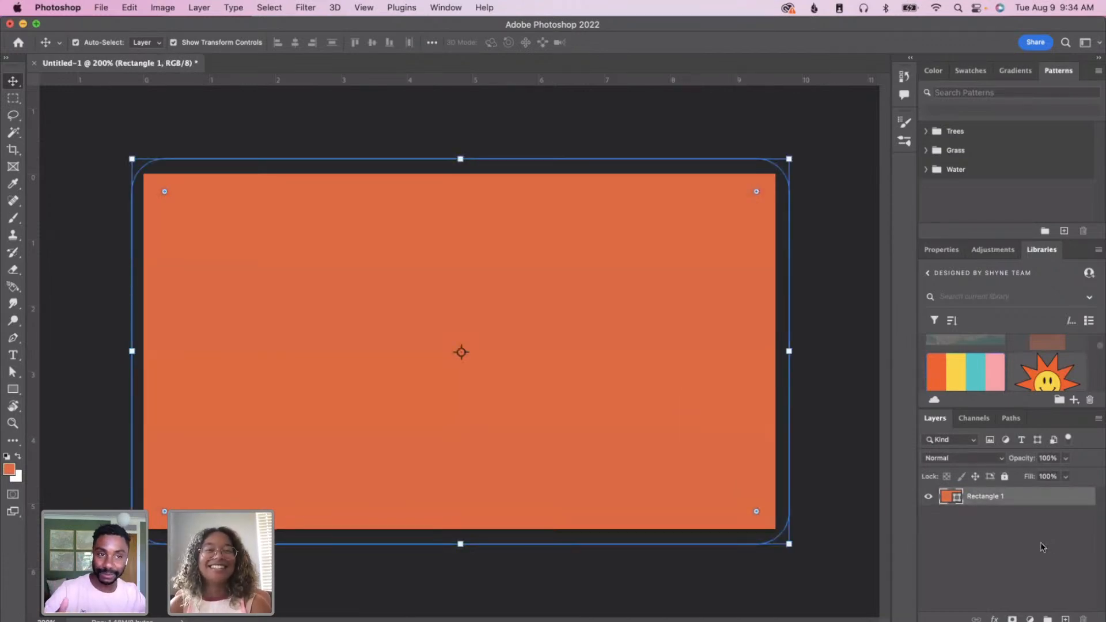
pyautogui.click(86, 314)
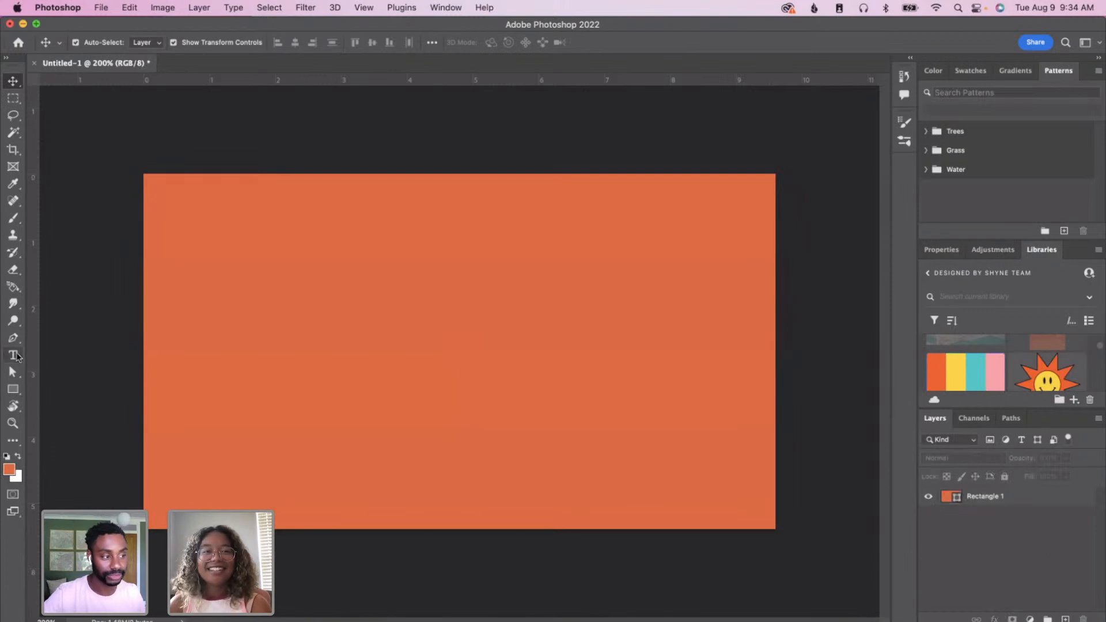
# - Add a text layer reading "LA Tech Week" on the orange background
pyautogui.press('t')
pyautogui.click(379, 327)
pyautogui.write('L')
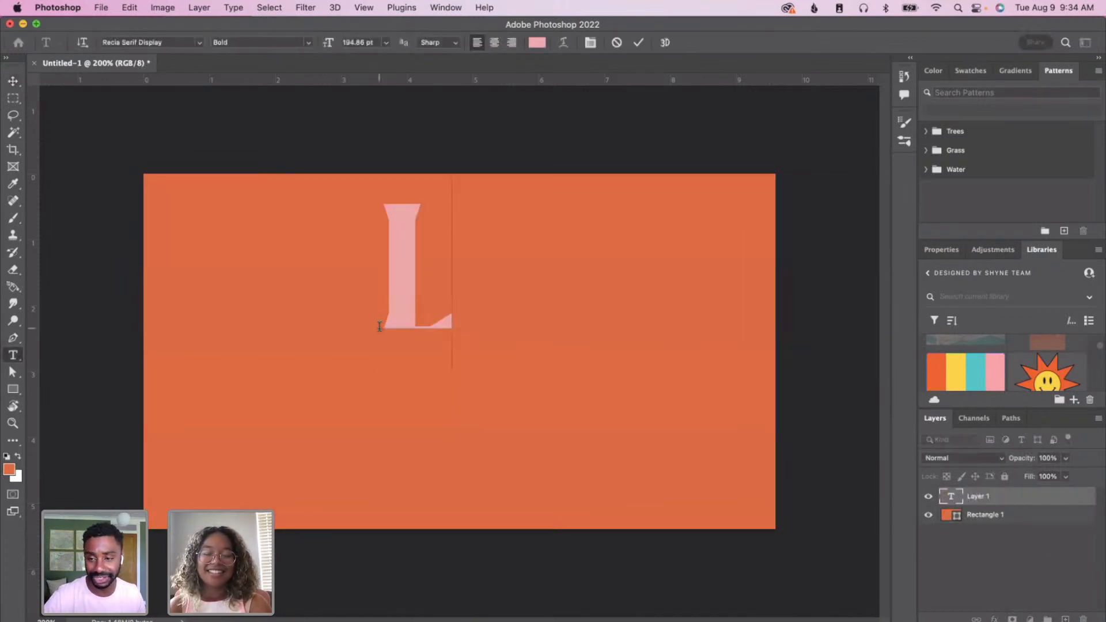
pyautogui.write('A Tech')
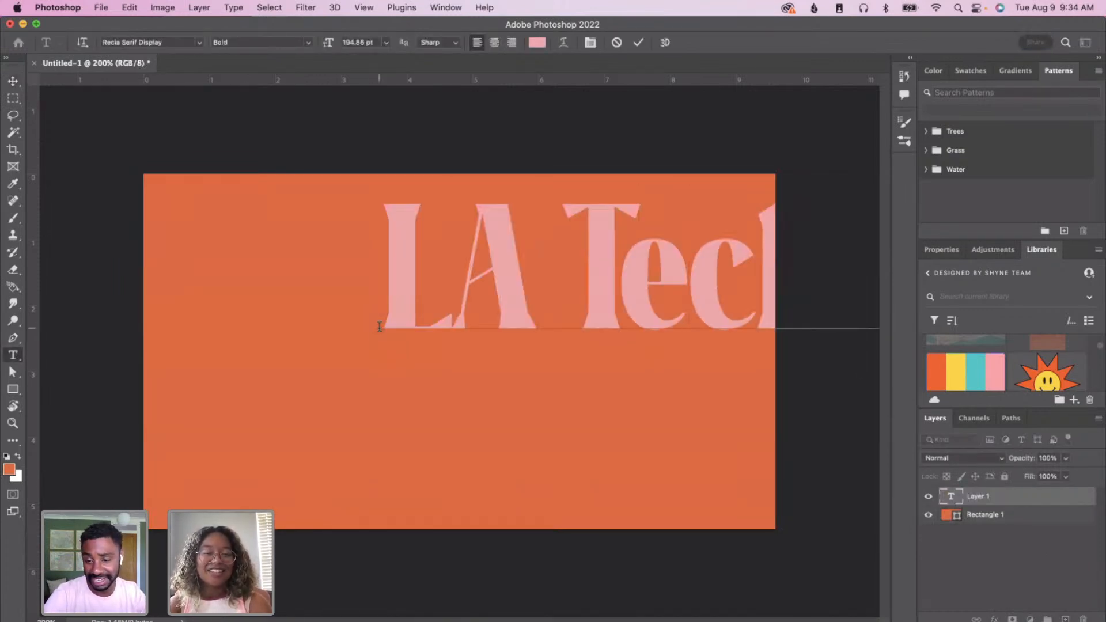
# - Move the "LA Tech Week" text and scale it down to about 123 pt so it fits within the canvas
pyautogui.click(11, 85)
pyautogui.moveTo(502, 263); pyautogui.dragTo(284, 285)
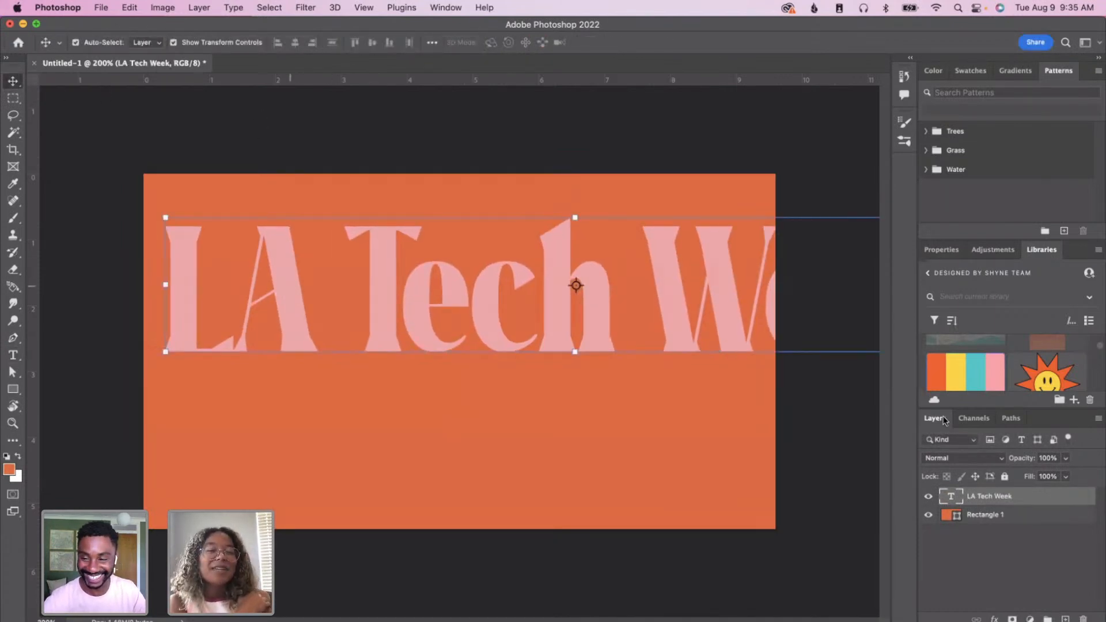
pyautogui.moveTo(731, 338); pyautogui.dragTo(521, 371)
pyautogui.moveTo(854, 372); pyautogui.dragTo(710, 282)
pyautogui.press('Return')
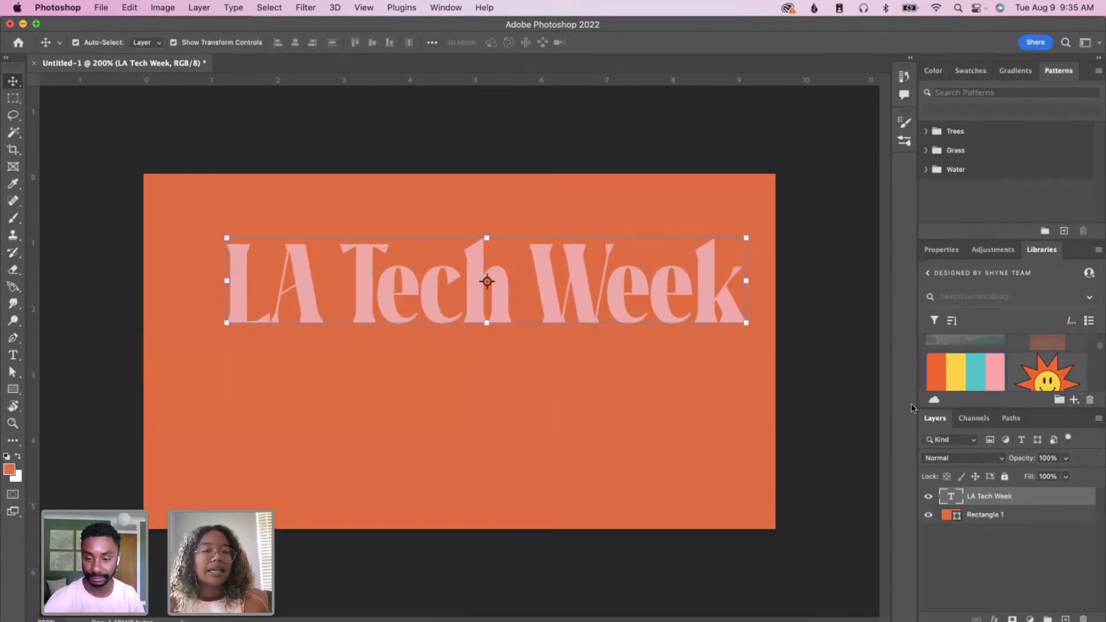
# - Set the color of the "LA Tech Week" text to white, ffffff
pyautogui.click(943, 254)
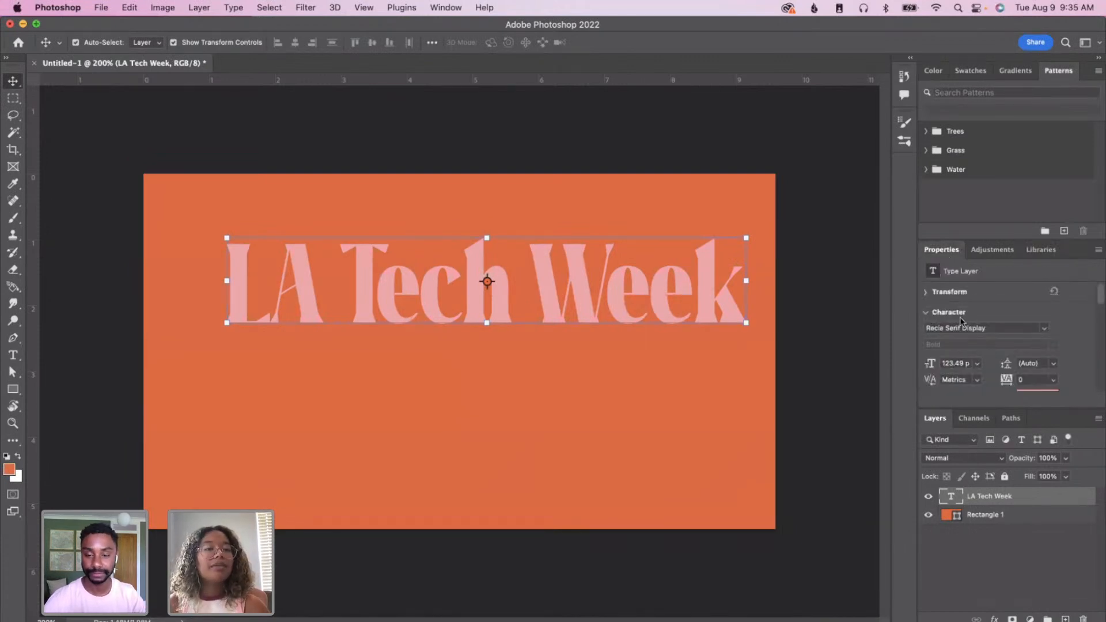
pyautogui.click(1048, 345)
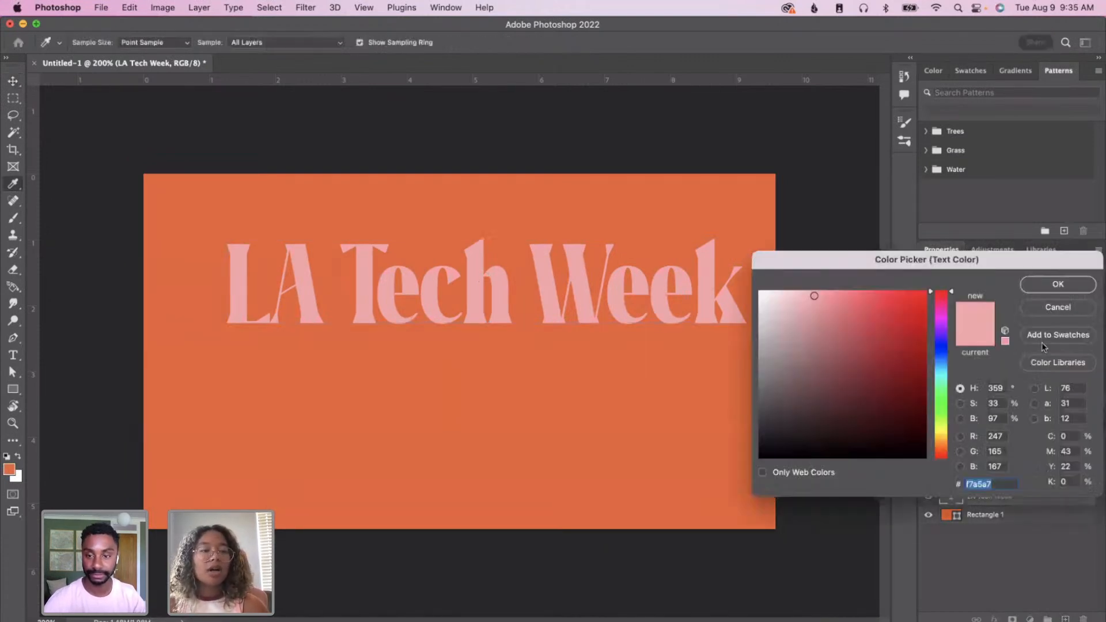
pyautogui.write('ffffff')
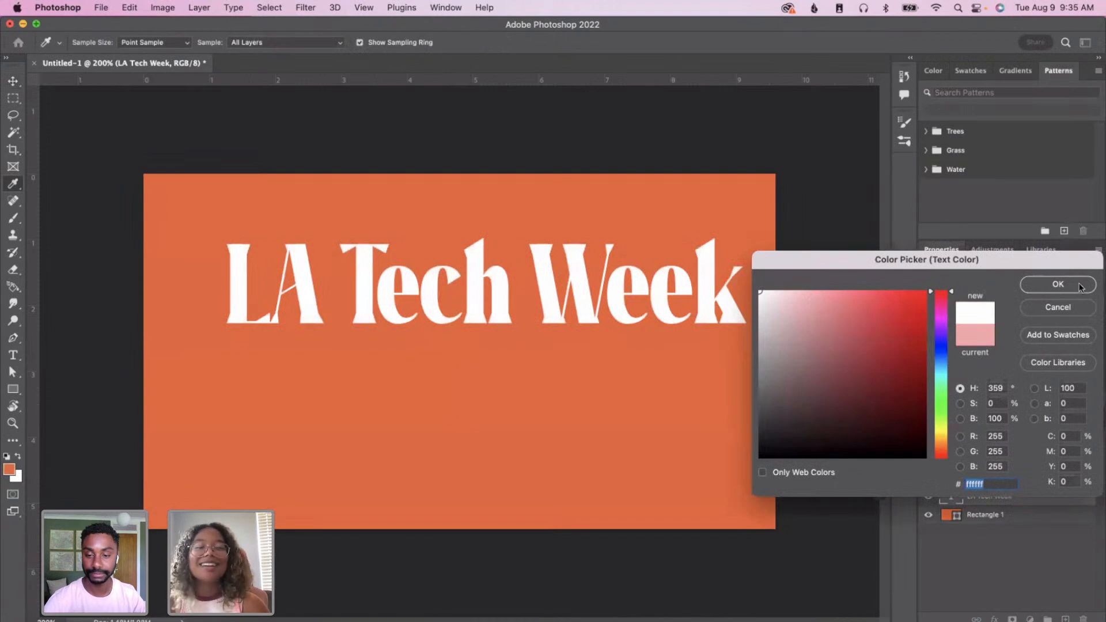
pyautogui.click(1059, 284)
# - Scale the "LA Tech Week" text down to about 77 pt and place it in the canvas's upper-left corner
pyautogui.moveTo(745, 321); pyautogui.dragTo(571, 253)
pyautogui.press('Return')
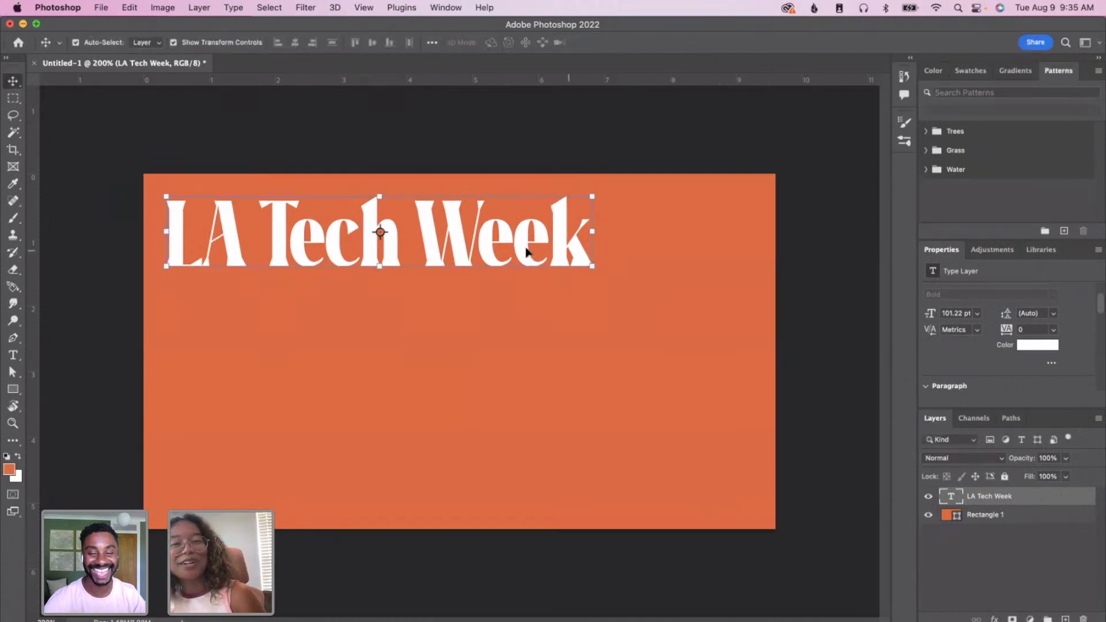
pyautogui.moveTo(594, 266); pyautogui.dragTo(440, 227)
pyautogui.press('Return')
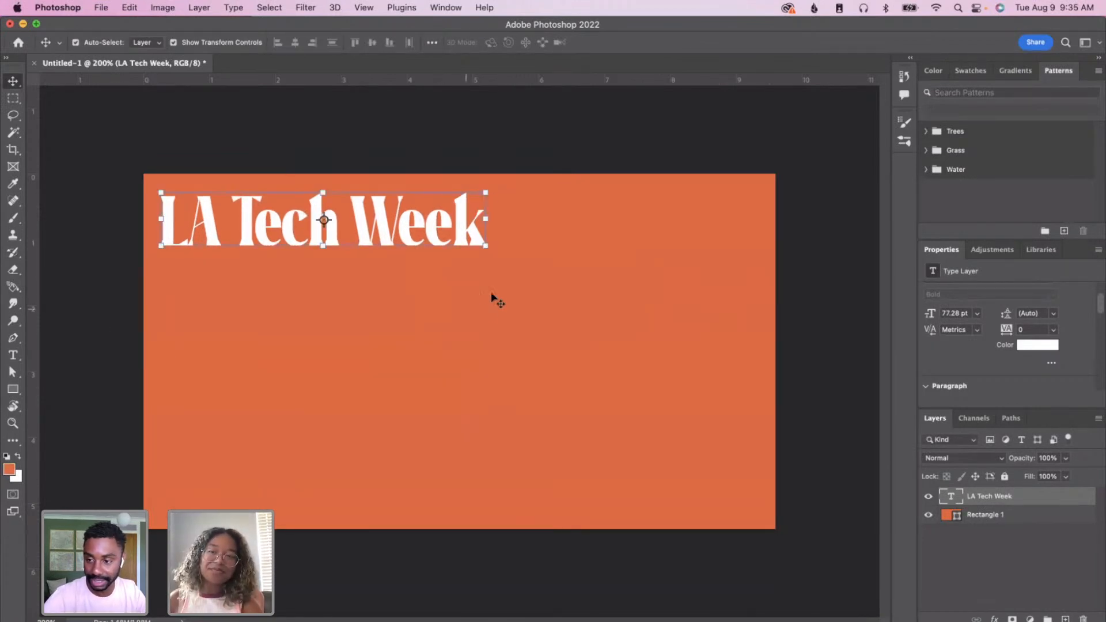
# - Duplicate the "LA Tech Week" text layer and replace the copy's wording with "Coffee Meetup"
pyautogui.press('super+c')
pyautogui.press('super+v')
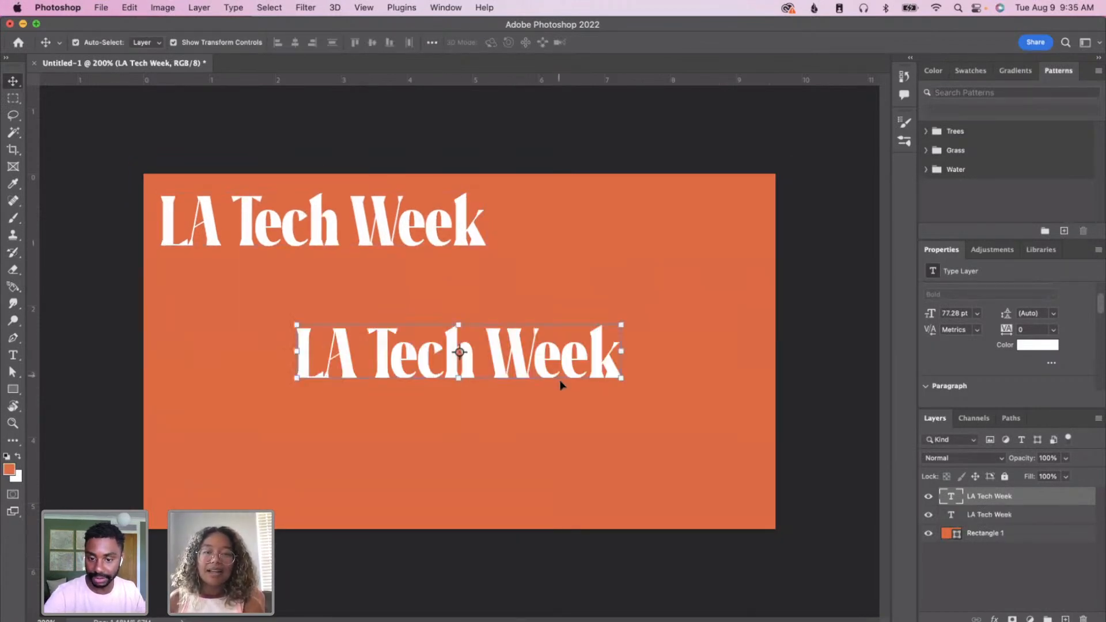
pyautogui.doubleClick(561, 370)
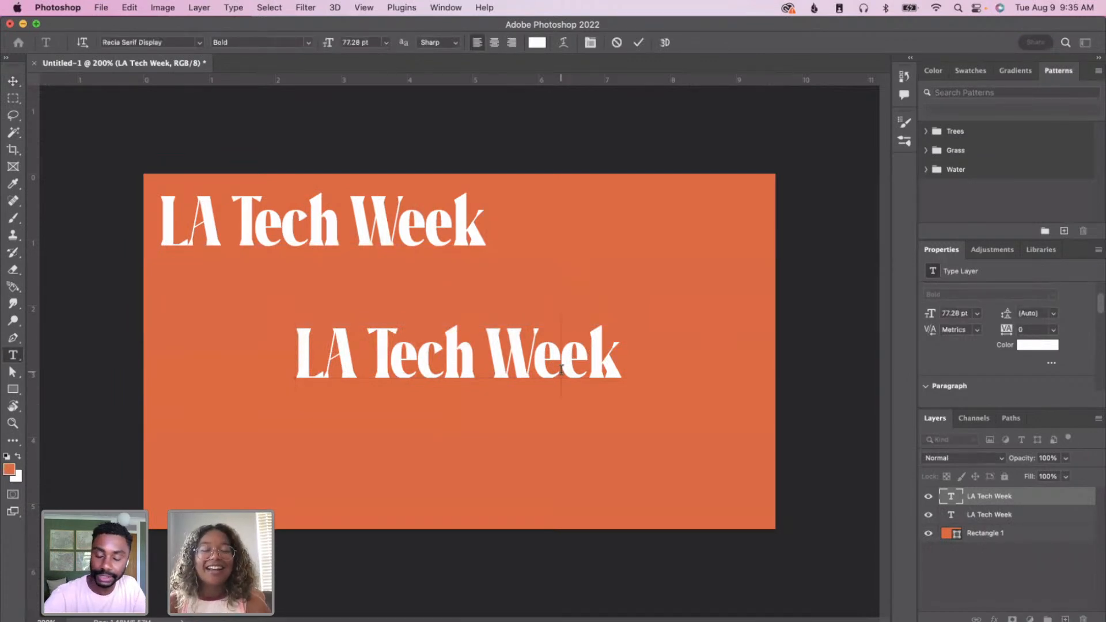
pyautogui.press('super+a')
pyautogui.press('BackSpace')
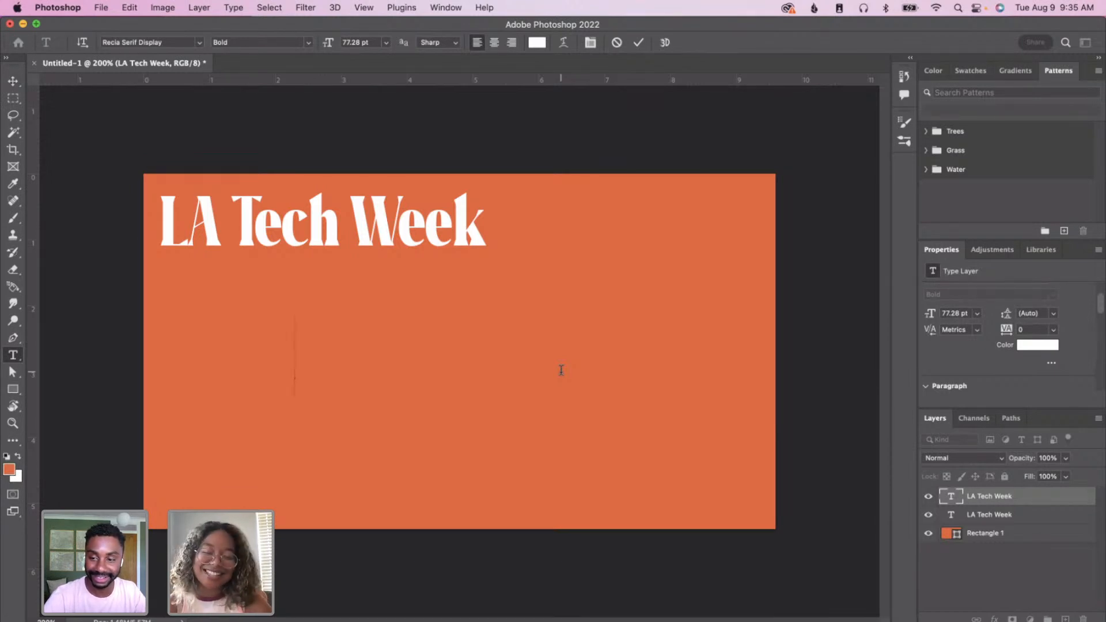
pyautogui.write('Coff')
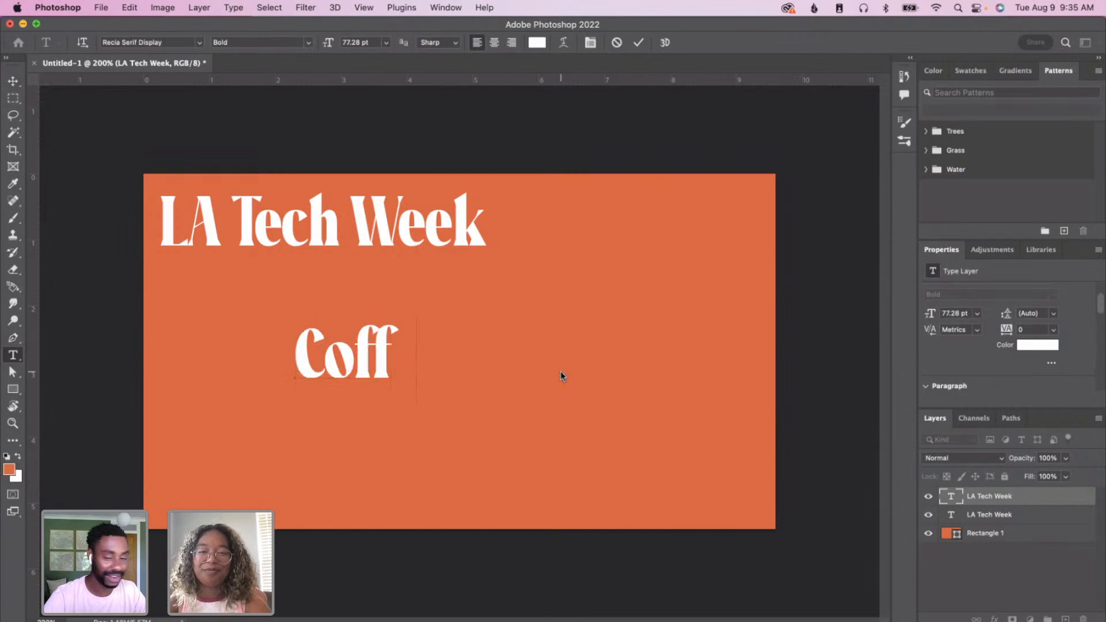
pyautogui.write('ee Meetup')
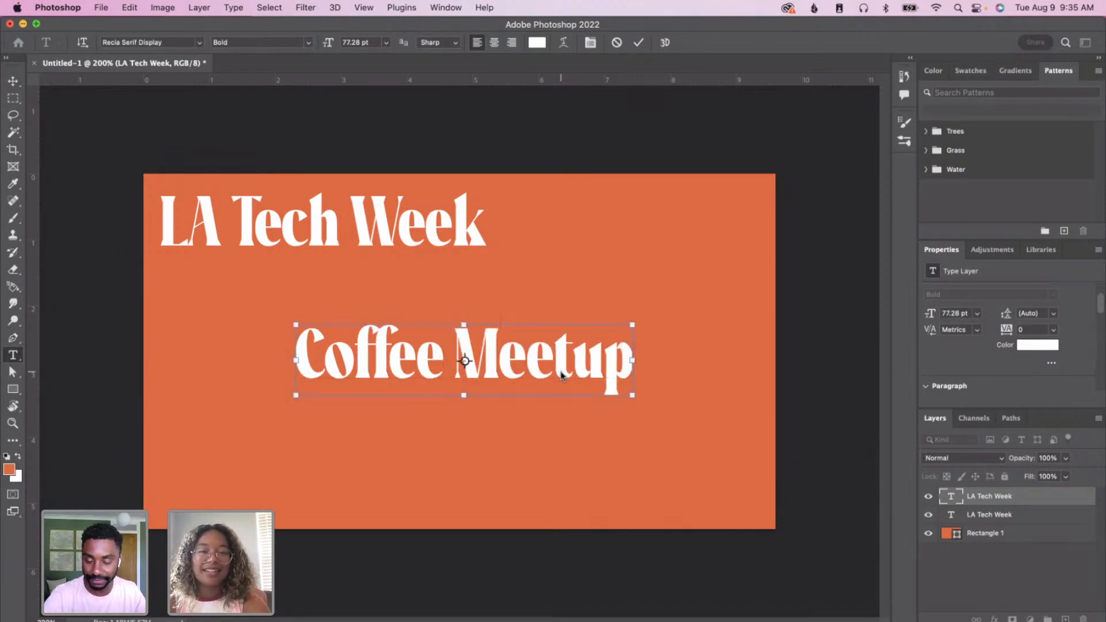
# - Scale the "Coffee Meetup" text up to about 88 pt and centre it on the canvas
pyautogui.press('super+Return')
pyautogui.click(14, 81)
pyautogui.moveTo(632, 395); pyautogui.dragTo(680, 406)
pyautogui.moveTo(608, 354); pyautogui.dragTo(607, 363)
pyautogui.press('Return')
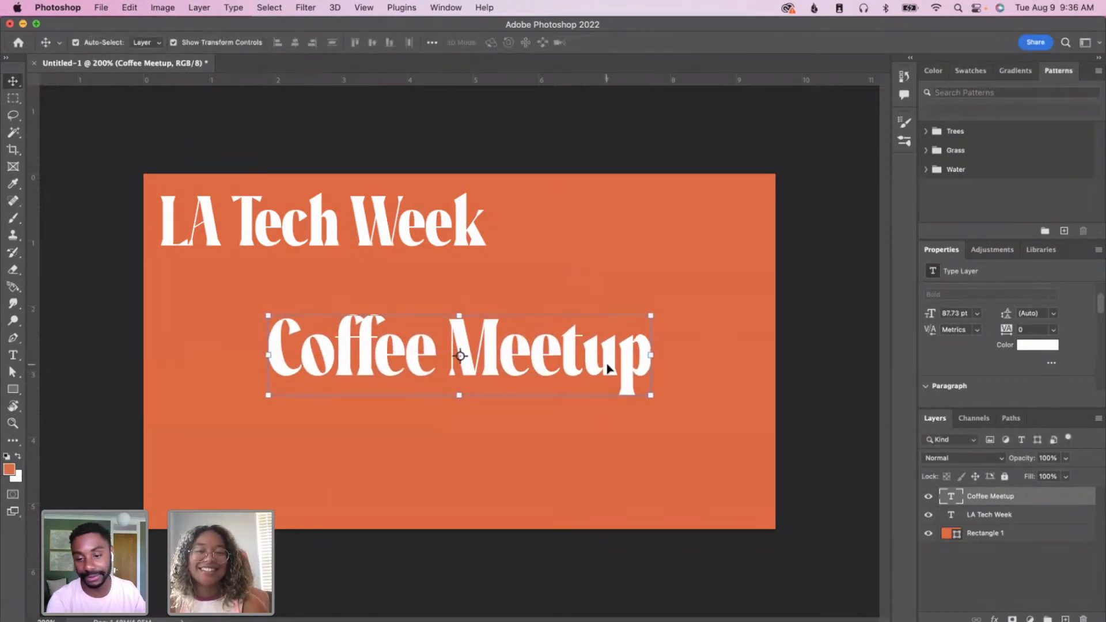
# - Change the font of the "LA Tech Week" text to Nautica Bold
pyautogui.click(420, 224)
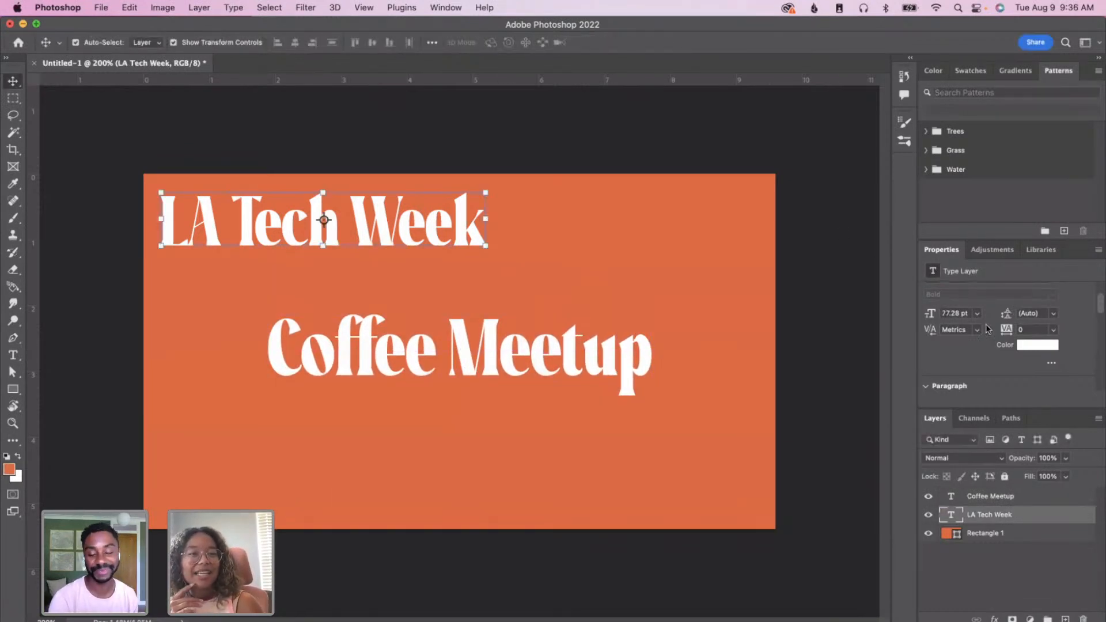
pyautogui.scroll(2, 989, 329)
pyautogui.click(1015, 327)
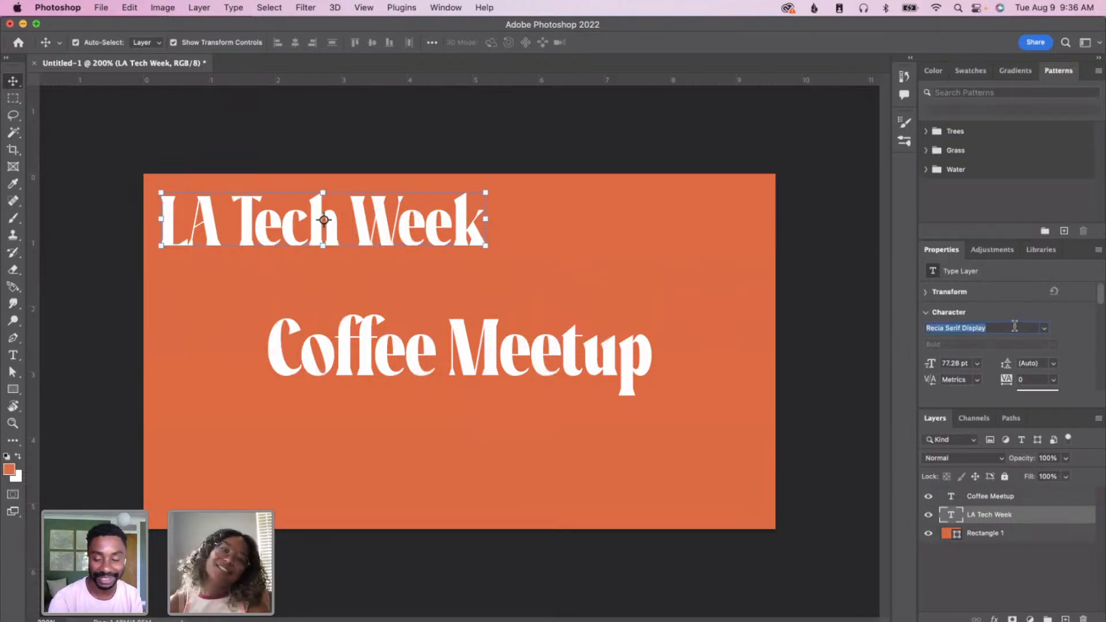
pyautogui.write('nautica')
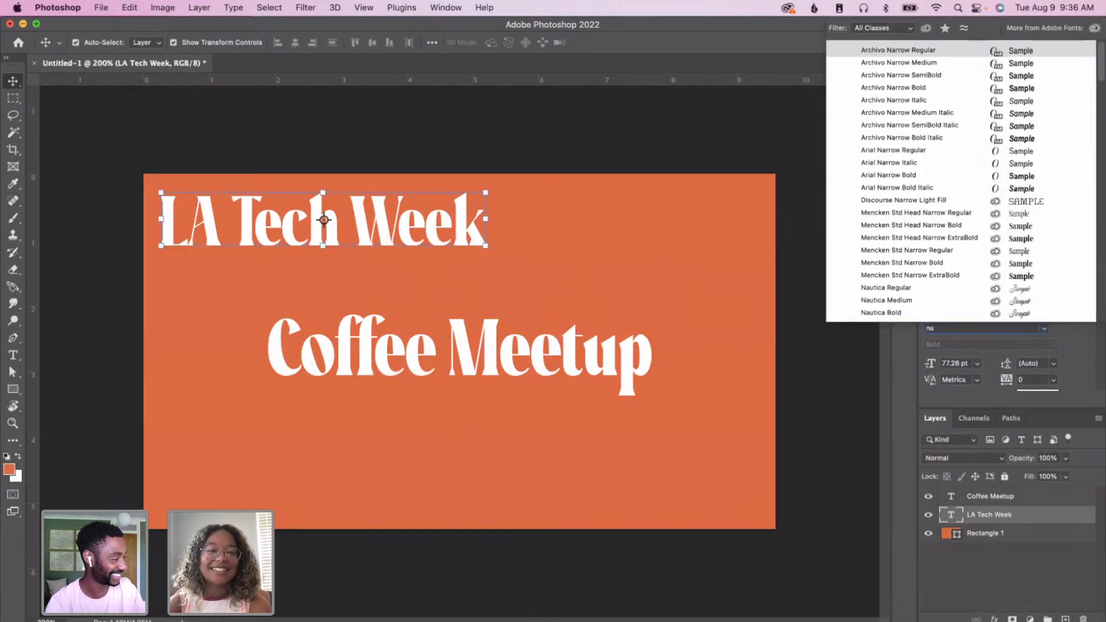
pyautogui.click(1057, 395)
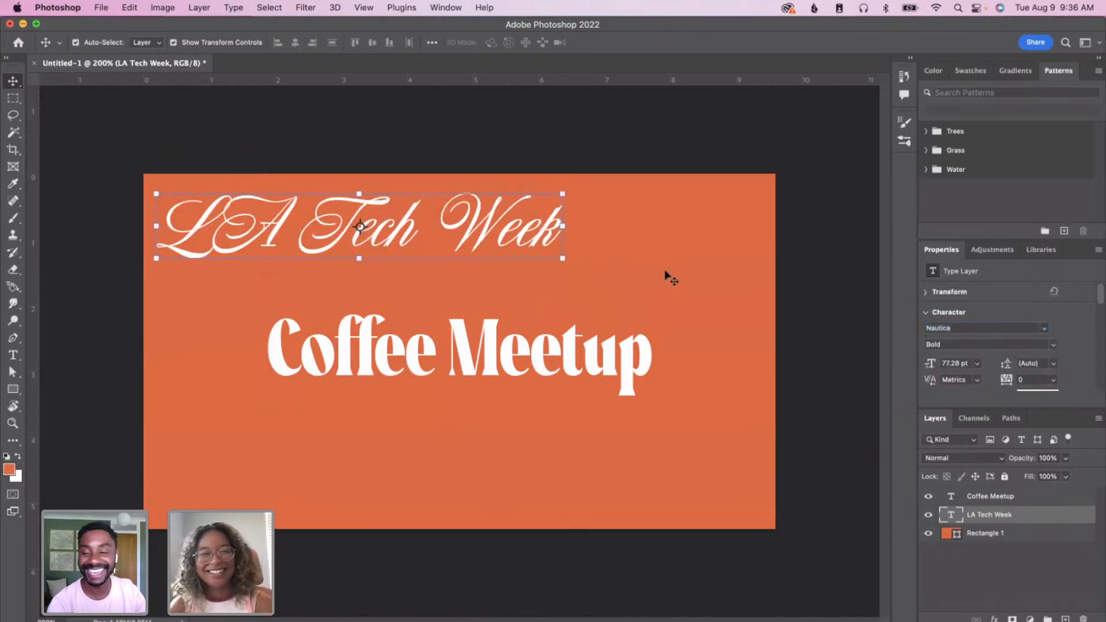
# - Scale the "LA Tech Week" text down to about 37 pt, keeping it in the canvas's upper-left corner
pyautogui.click(561, 257)
pyautogui.moveTo(465, 239); pyautogui.dragTo(319, 209)
pyautogui.press('Return')
# - Duplicate the "LA Tech Week" script text and move the serif "Coffee Meetup" title down, clear of the copy
pyautogui.press('super+c')
pyautogui.press('super+v')
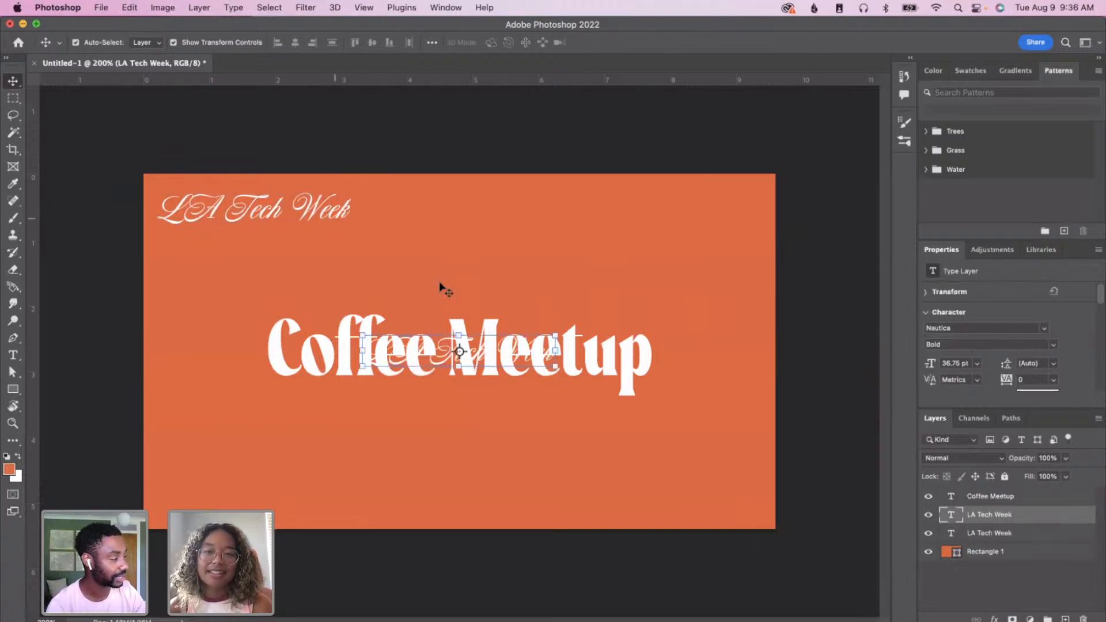
pyautogui.moveTo(465, 348); pyautogui.dragTo(465, 453)
pyautogui.click(464, 354)
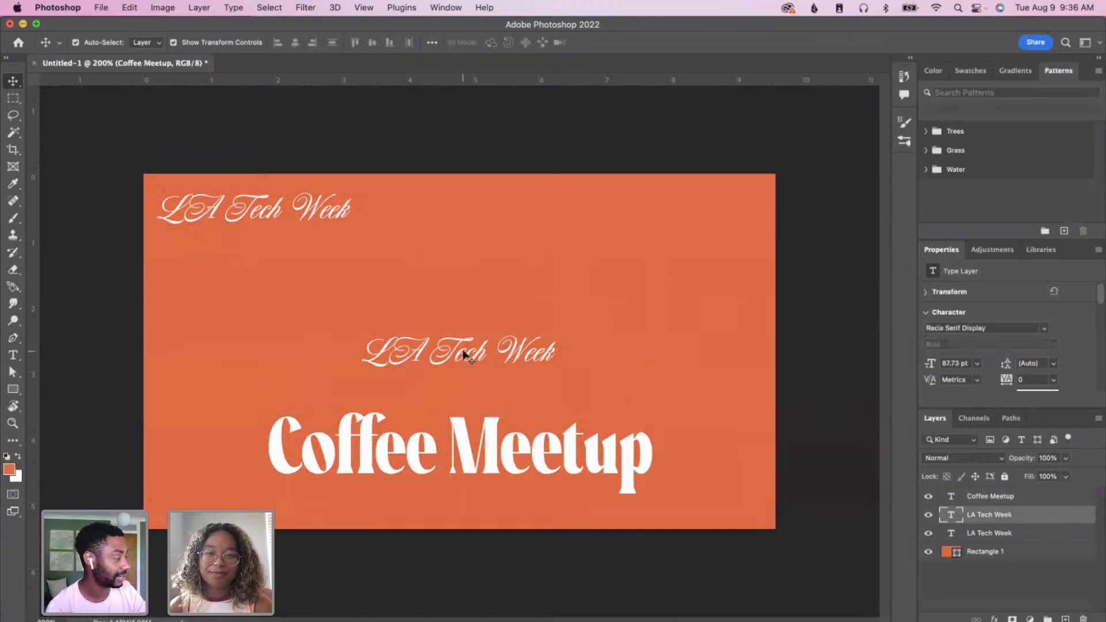
# - Replace the script copy's wording with "Coffee Meetup", then enlarge and centre it above the serif title
pyautogui.doubleClick(509, 354)
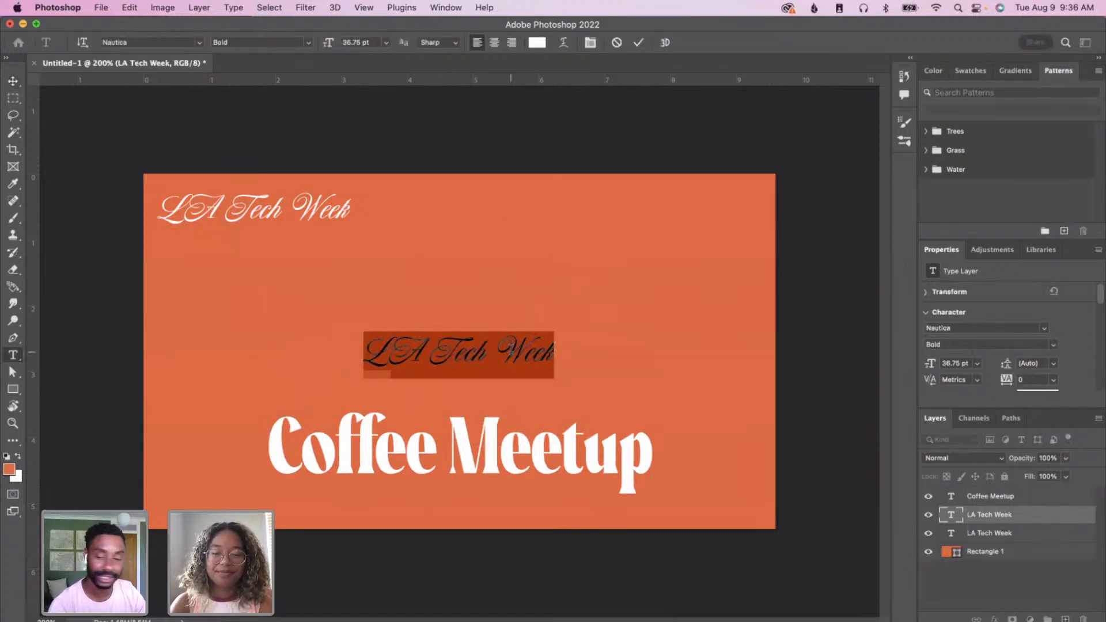
pyautogui.write('Coffee')
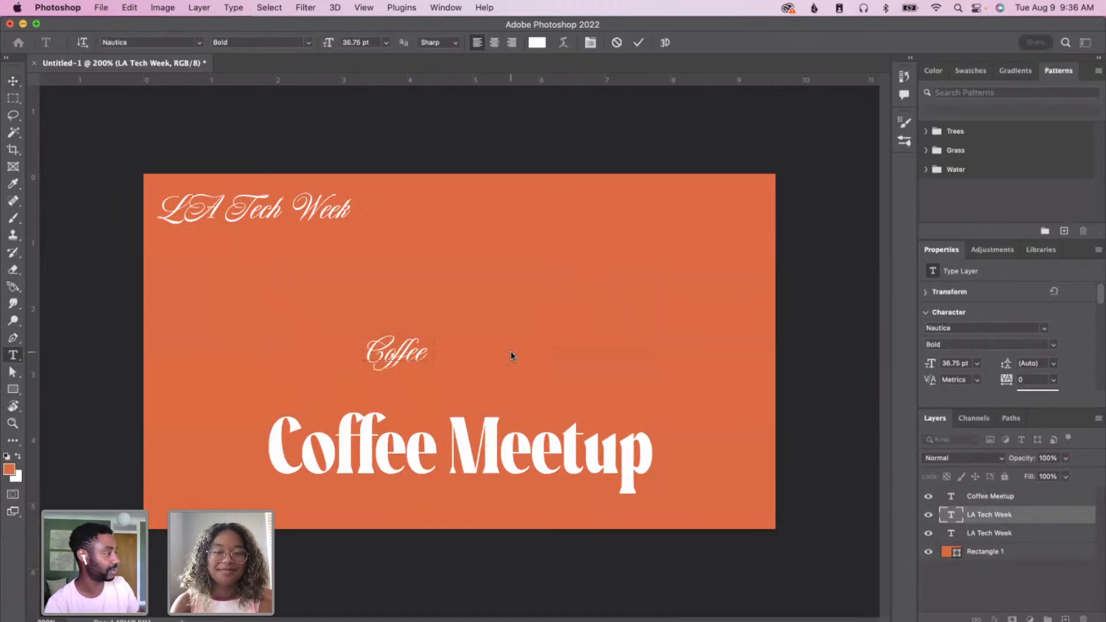
pyautogui.write(' Meetup')
pyautogui.press('super+Return')
pyautogui.moveTo(518, 372); pyautogui.dragTo(757, 452)
pyautogui.moveTo(710, 413)
pyautogui.mouseDown()
pyautogui.moveTo(657, 363)
pyautogui.moveTo(614, 379)
pyautogui.moveTo(717, 418)
pyautogui.mouseUp()
pyautogui.moveTo(672, 358); pyautogui.dragTo(630, 352)
pyautogui.press('Return')
# - Color the script "Coffee Meetup" text with the pink from the Designed By Shyne Team library
pyautogui.click(983, 251)
pyautogui.click(958, 253)
pyautogui.scroll(-5, 1014, 285)
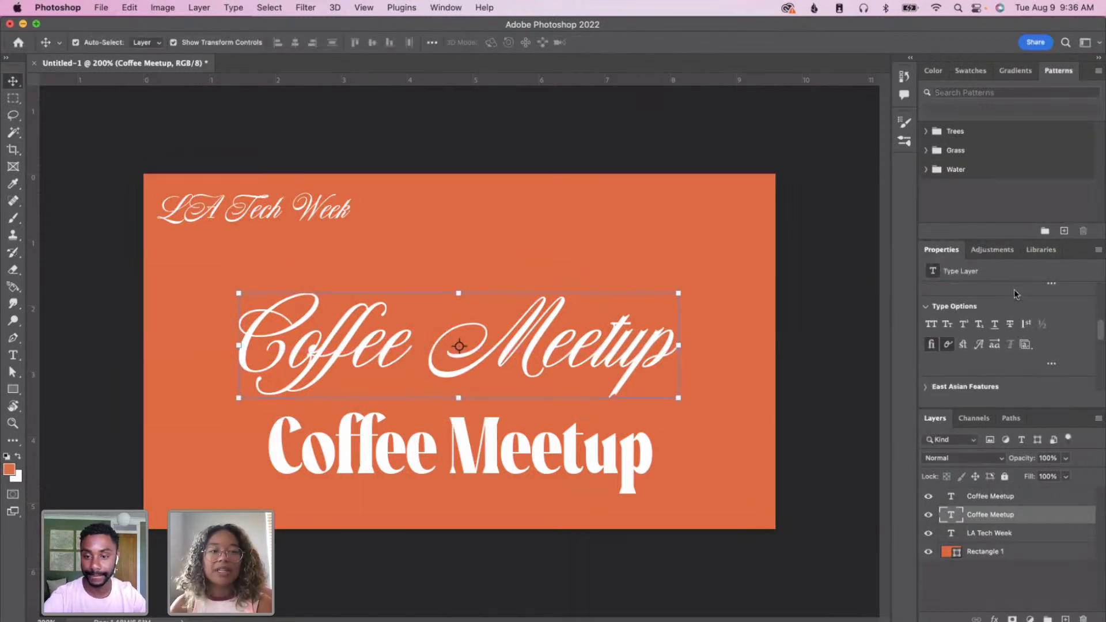
pyautogui.click(1034, 304)
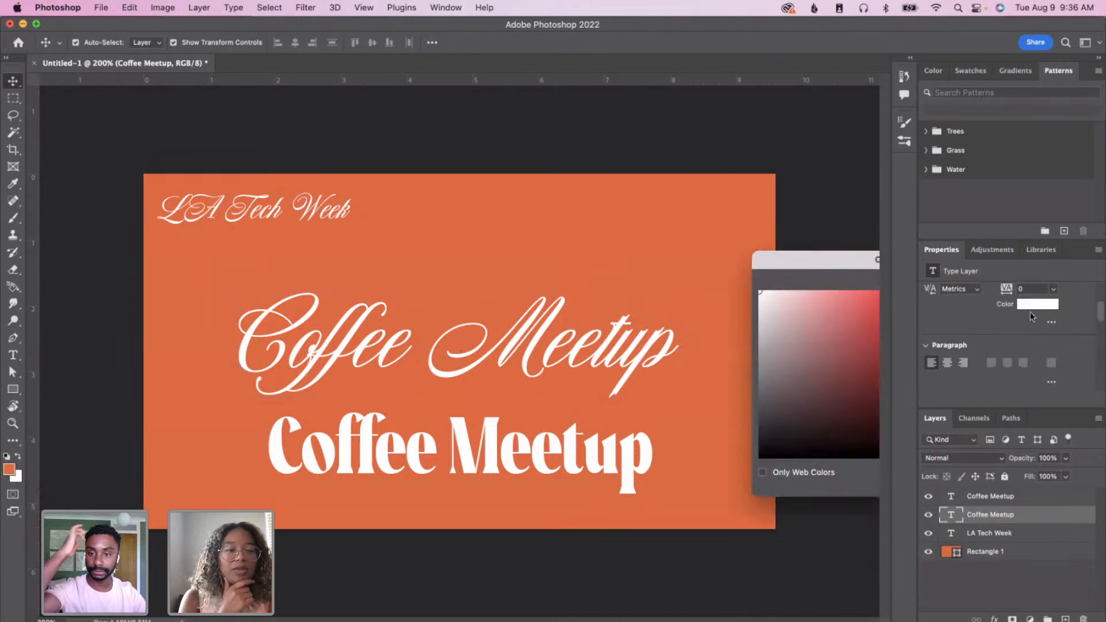
pyautogui.click(1070, 306)
pyautogui.click(1042, 250)
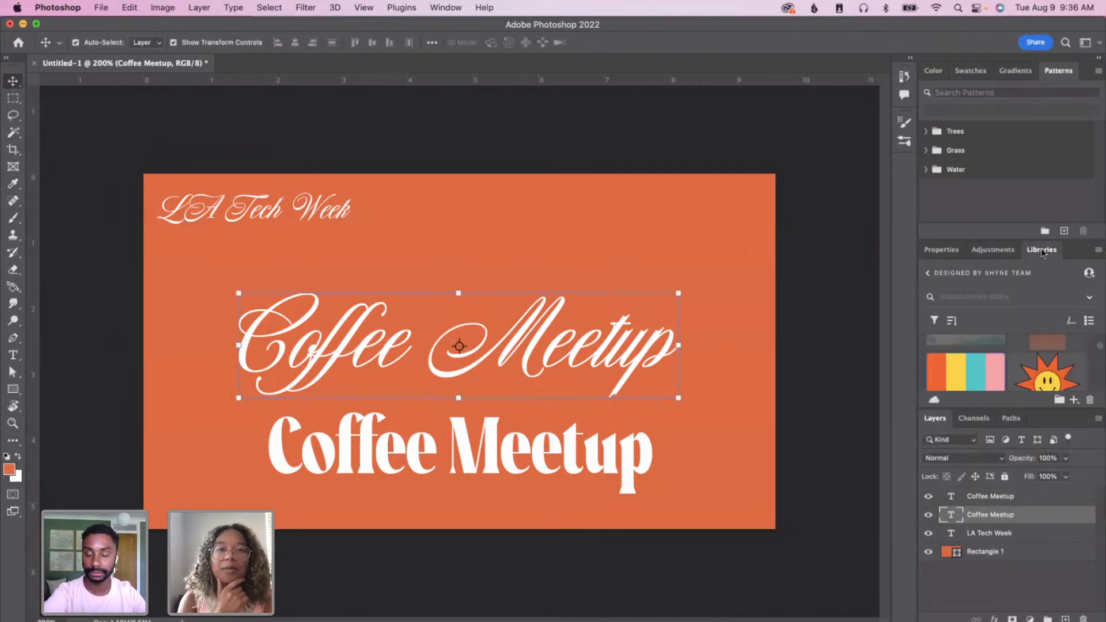
pyautogui.click(999, 372)
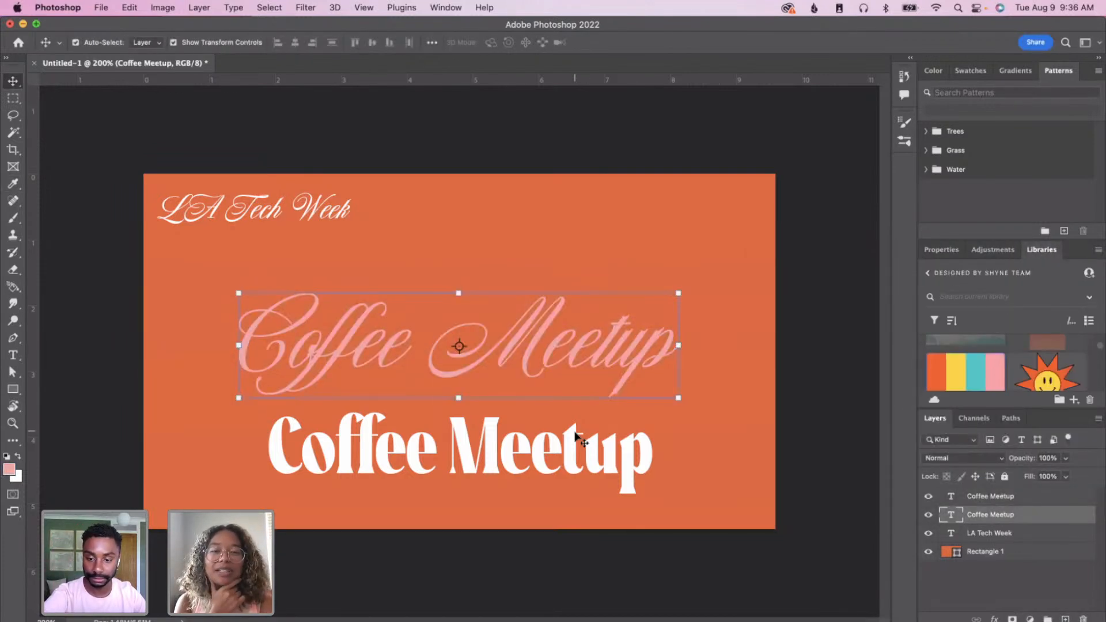
# - Move the white serif "Coffee Meetup" title up so it is centred over the pink script text
pyautogui.click(584, 456)
pyautogui.moveTo(587, 461); pyautogui.dragTo(585, 358)
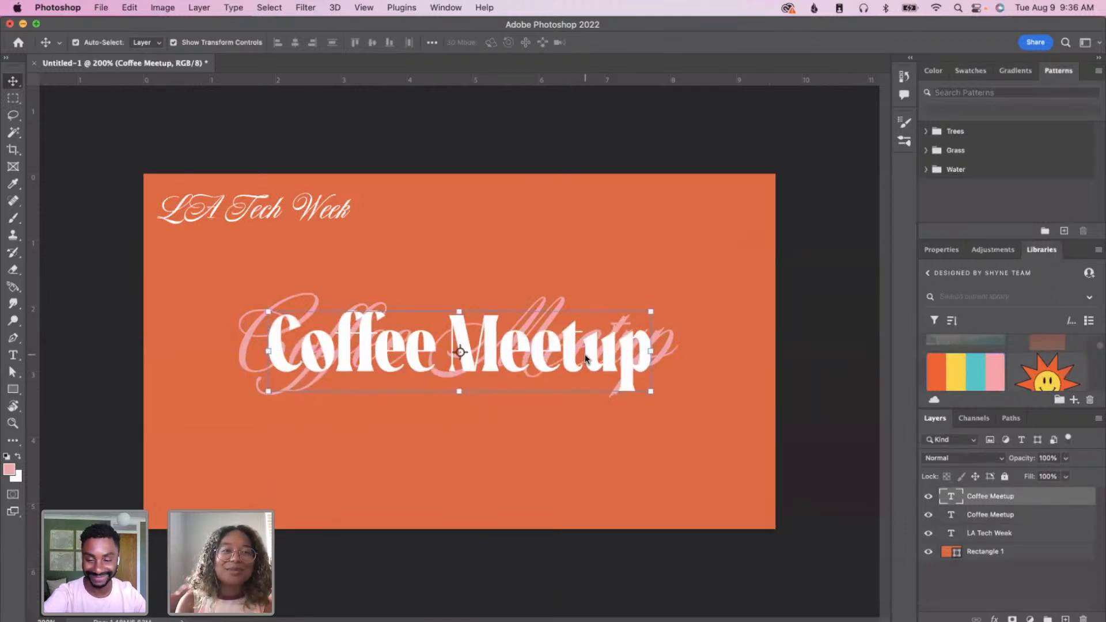
pyautogui.click(820, 416)
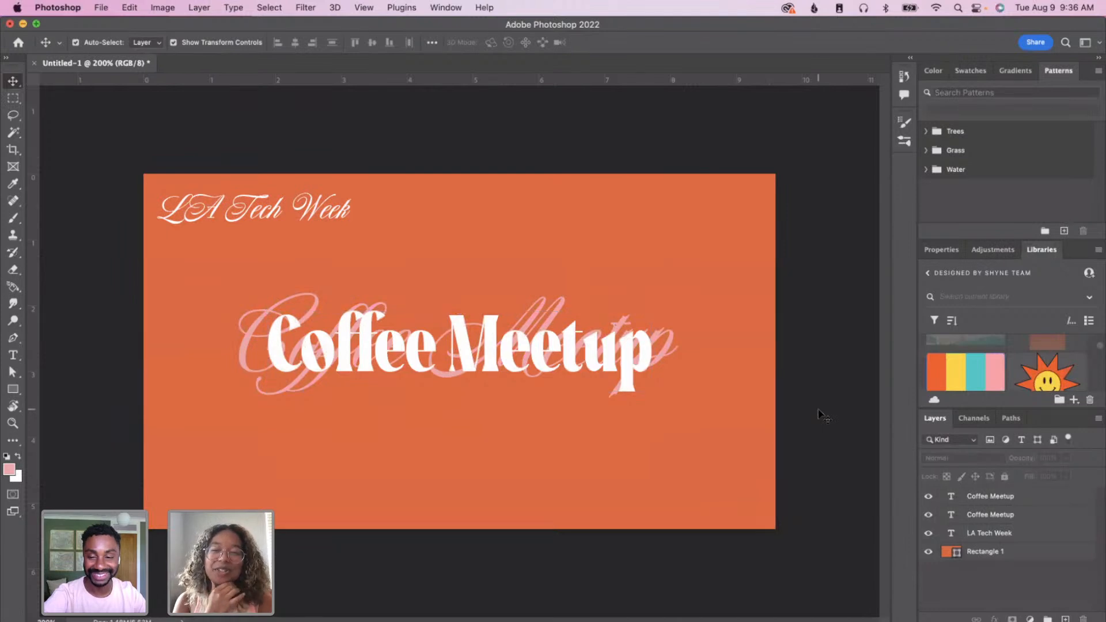
pyautogui.click(672, 353)
pyautogui.click(785, 384)
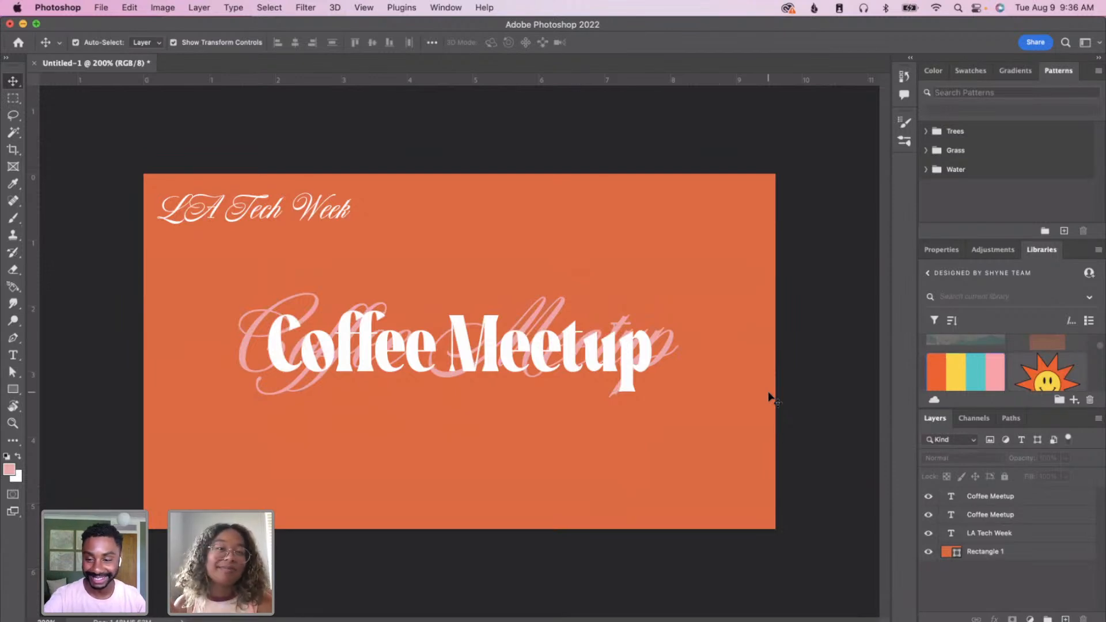
# - Enlarge the pink script "Coffee Meetup" to about 158 pt across the canvas's full width and lower its opacity to 62%
pyautogui.moveTo(248, 334); pyautogui.dragTo(155, 349)
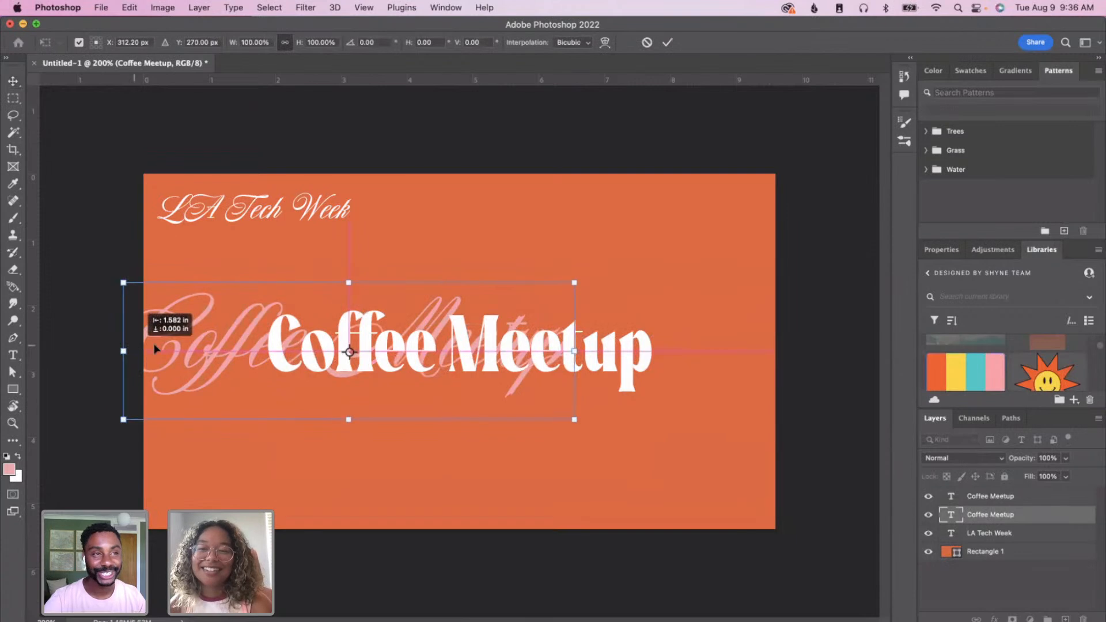
pyautogui.moveTo(574, 351); pyautogui.dragTo(771, 342)
pyautogui.press('Return')
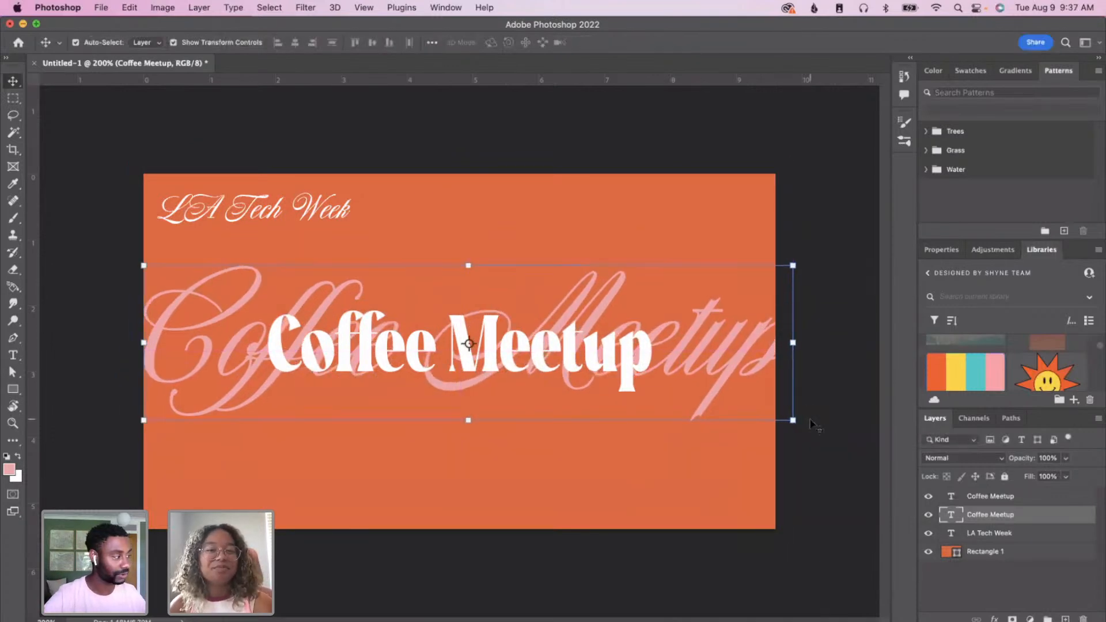
pyautogui.click(1066, 458)
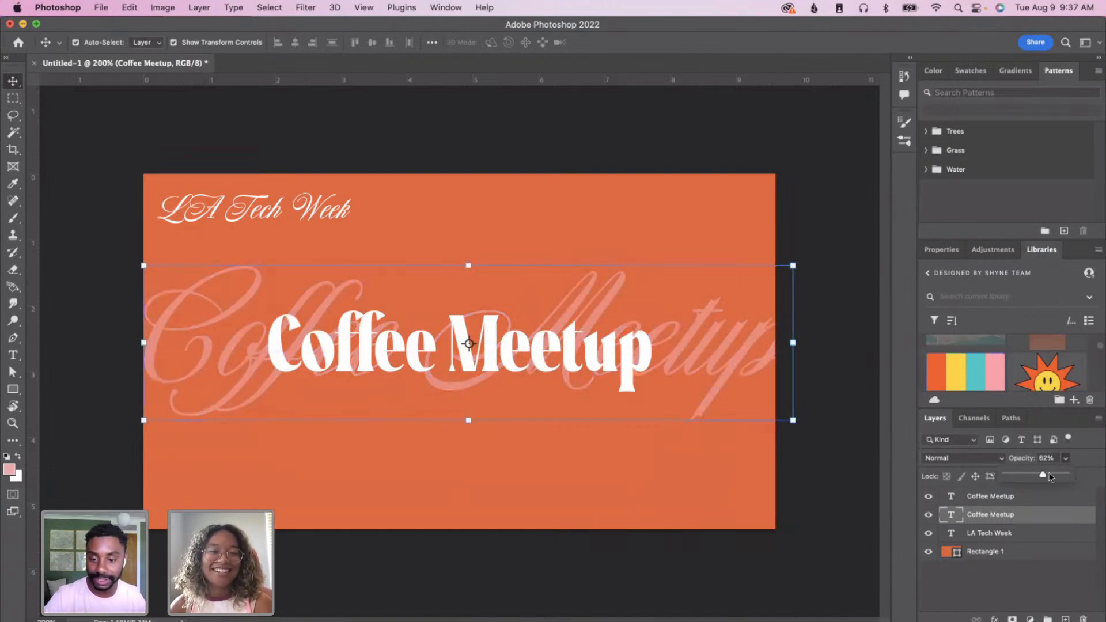
pyautogui.click(831, 529)
pyautogui.doubleClick(319, 214)
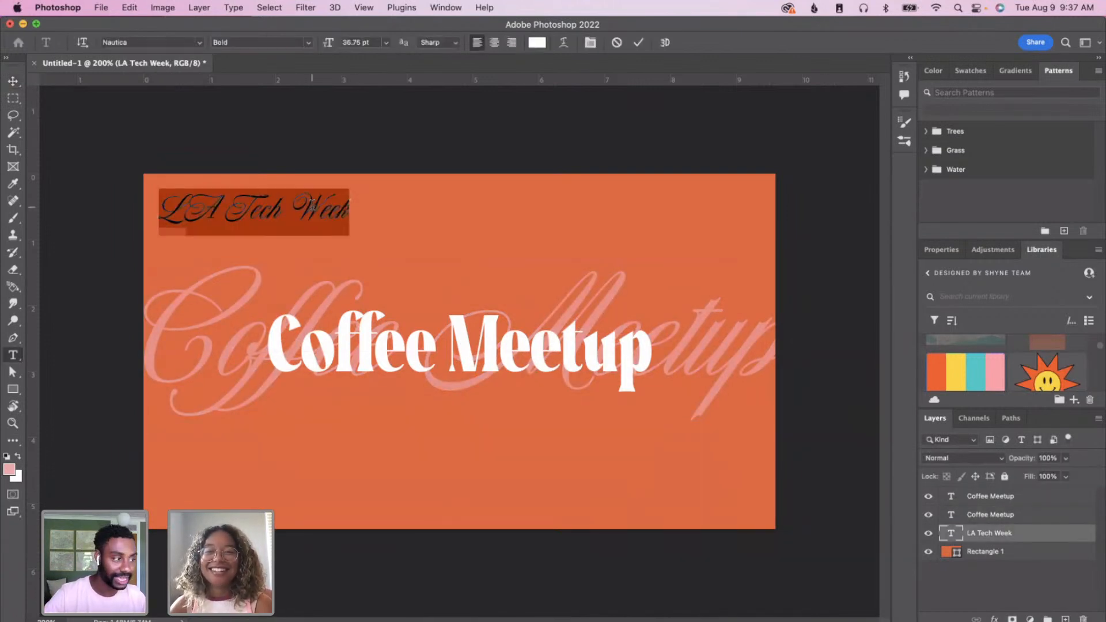
pyautogui.press('Escape')
pyautogui.press('v')
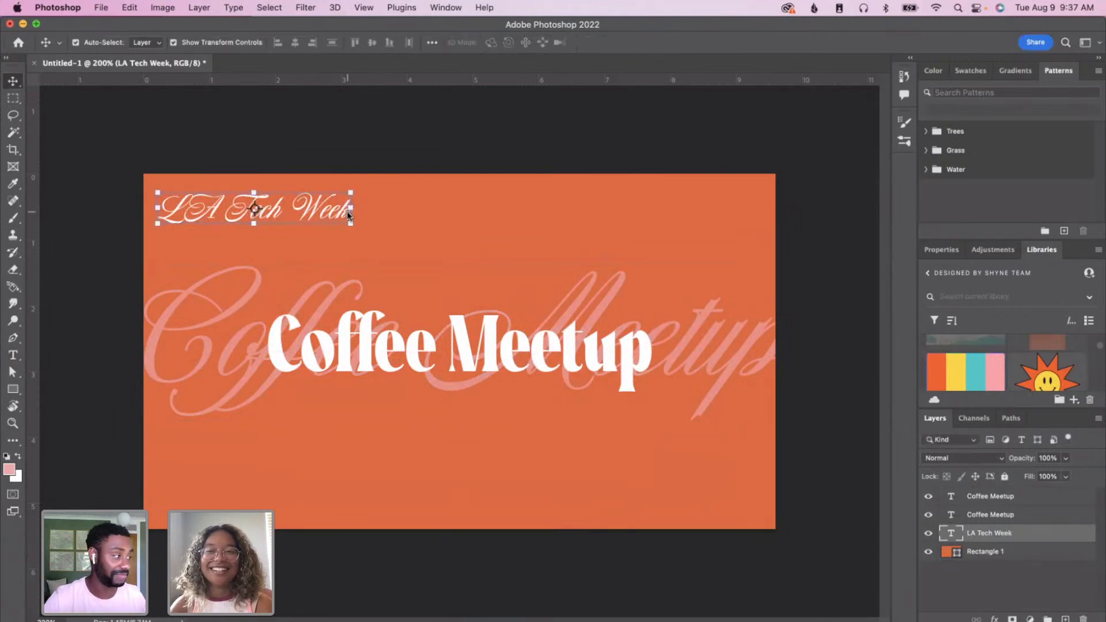
pyautogui.doubleClick(331, 215)
pyautogui.click(342, 212)
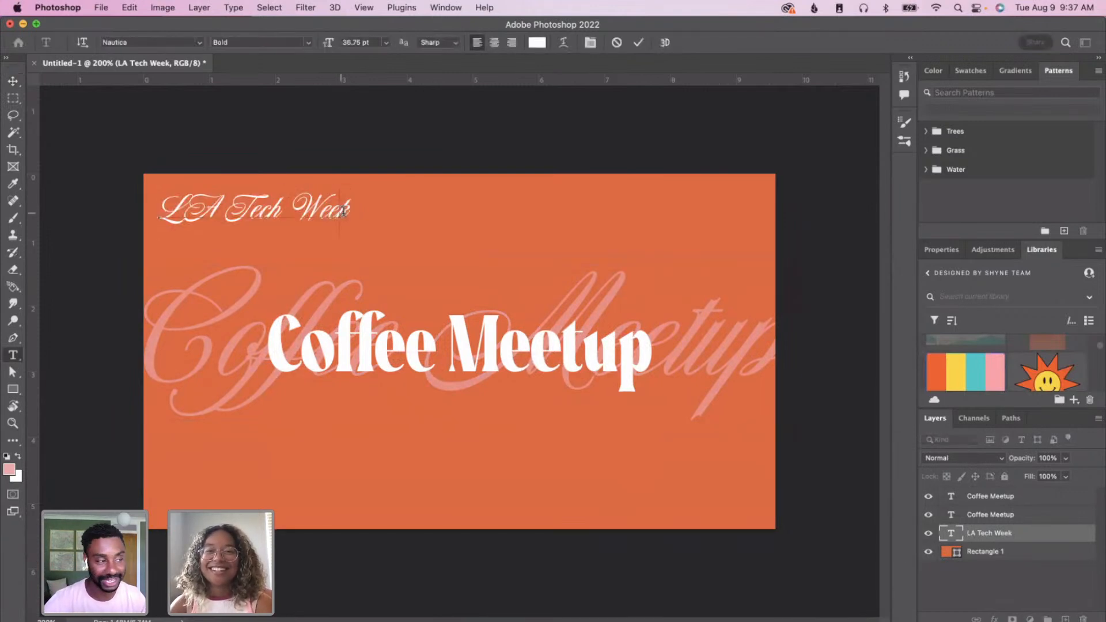
pyautogui.moveTo(347, 211); pyautogui.dragTo(164, 211)
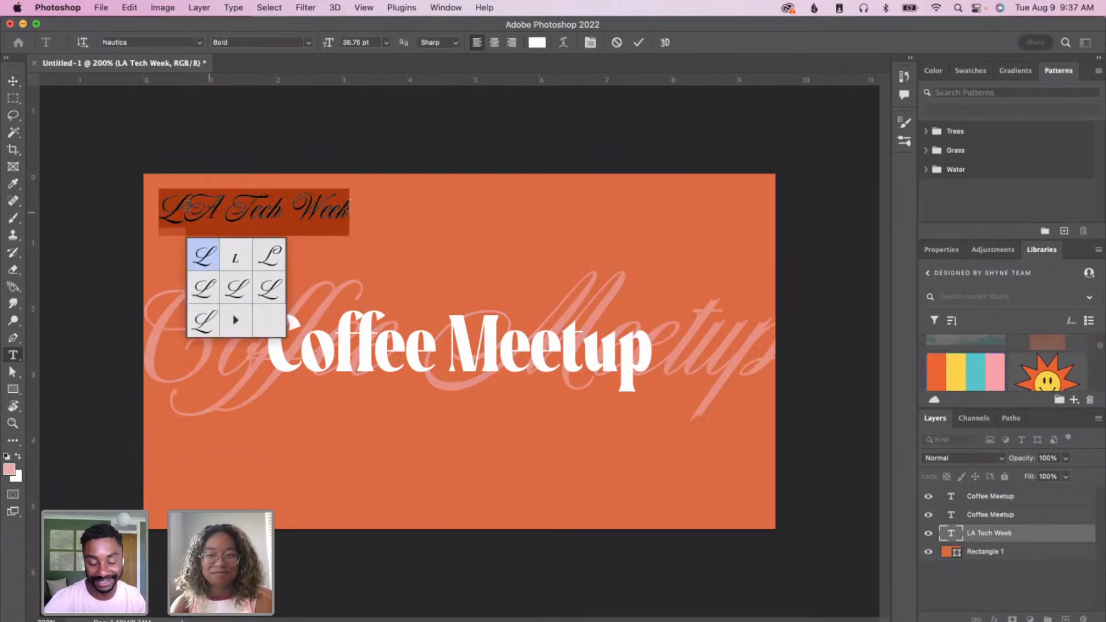
pyautogui.press('Escape')
pyautogui.press('v')
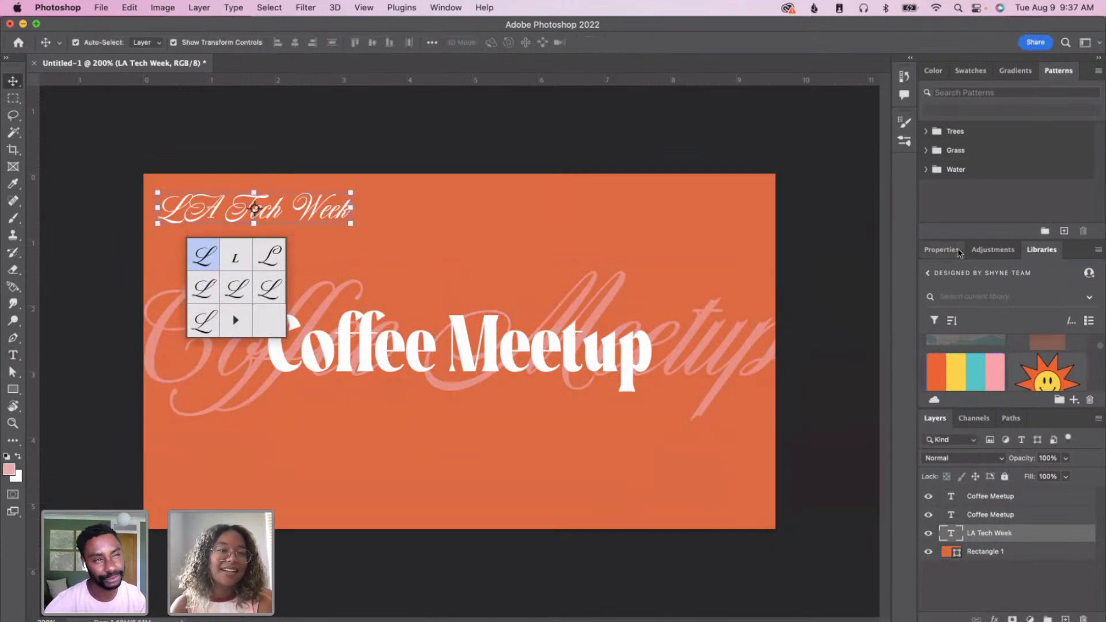
# - Change the font of the "LA Tech Week" text to Neue Haas Grotesk Display Pro 65 Medium
pyautogui.click(942, 250)
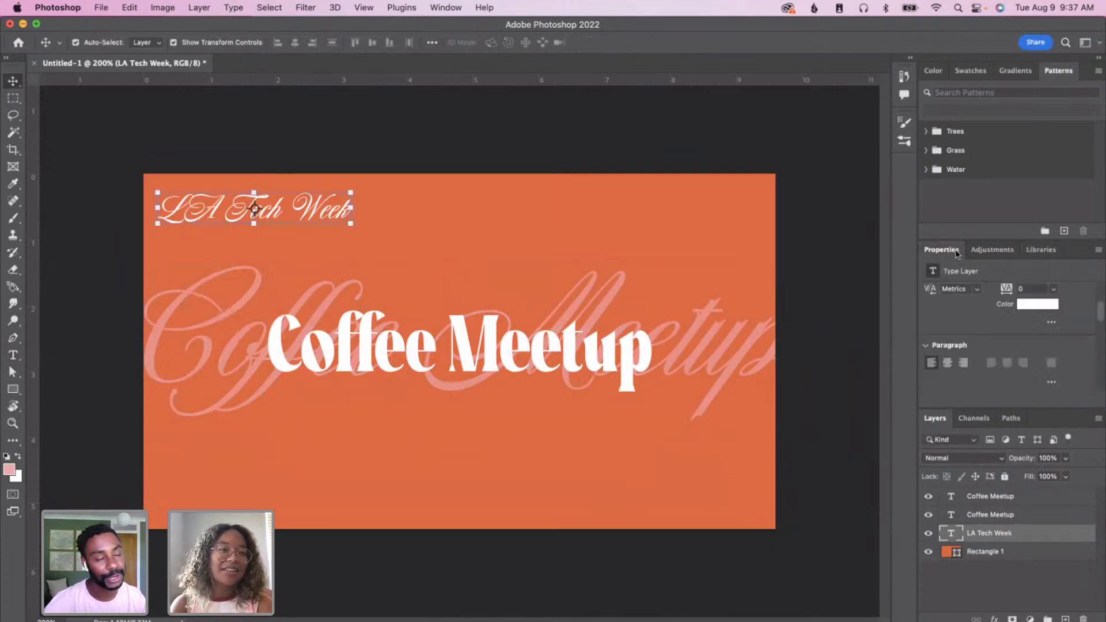
pyautogui.click(980, 296)
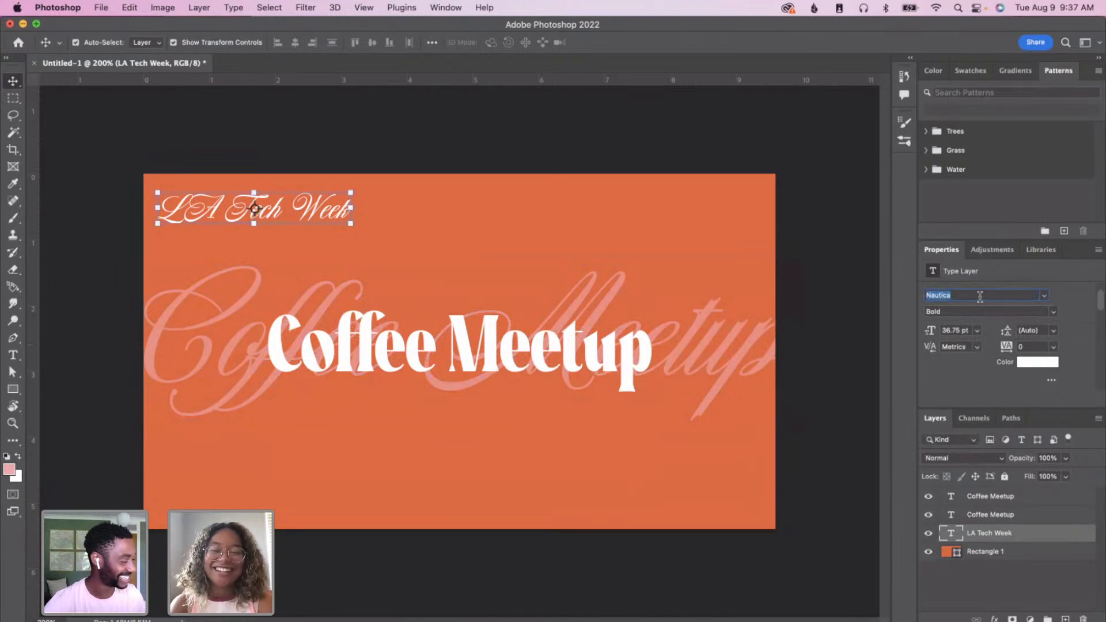
pyautogui.write('neue')
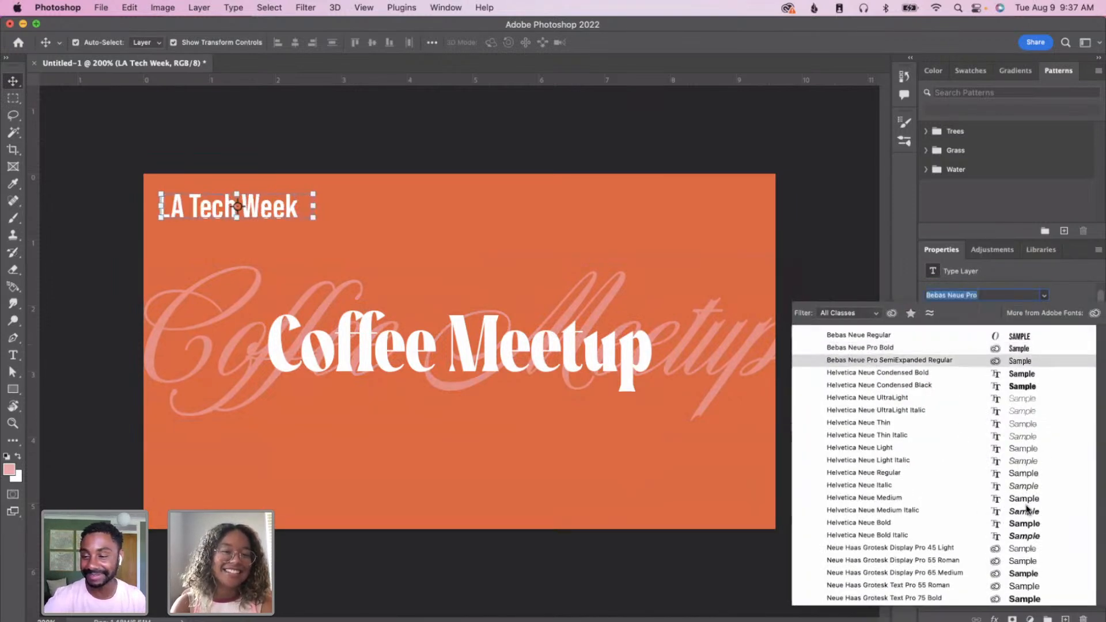
pyautogui.click(1033, 574)
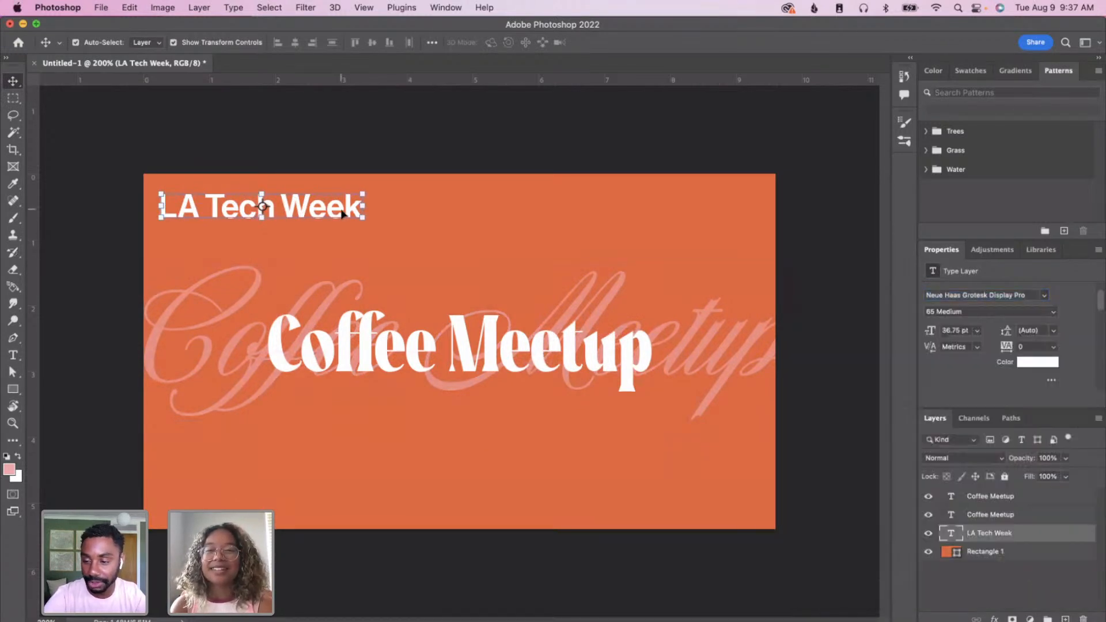
# - Rewrite "Tech Week" in capitals so the upper-left text reads "LA TECH WEEK"
pyautogui.doubleClick(342, 210)
pyautogui.moveTo(206, 207); pyautogui.dragTo(380, 196)
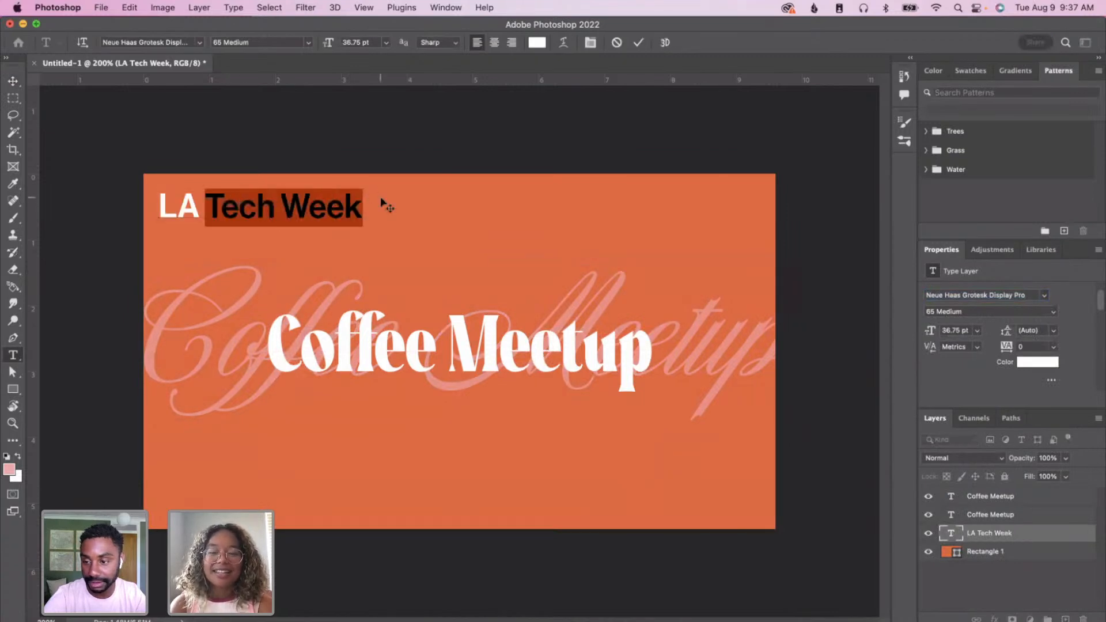
pyautogui.write('ECH')
pyautogui.press('BackSpace')
pyautogui.press('BackSpace')
pyautogui.press('BackSpace')
pyautogui.write('TECH WEEK')
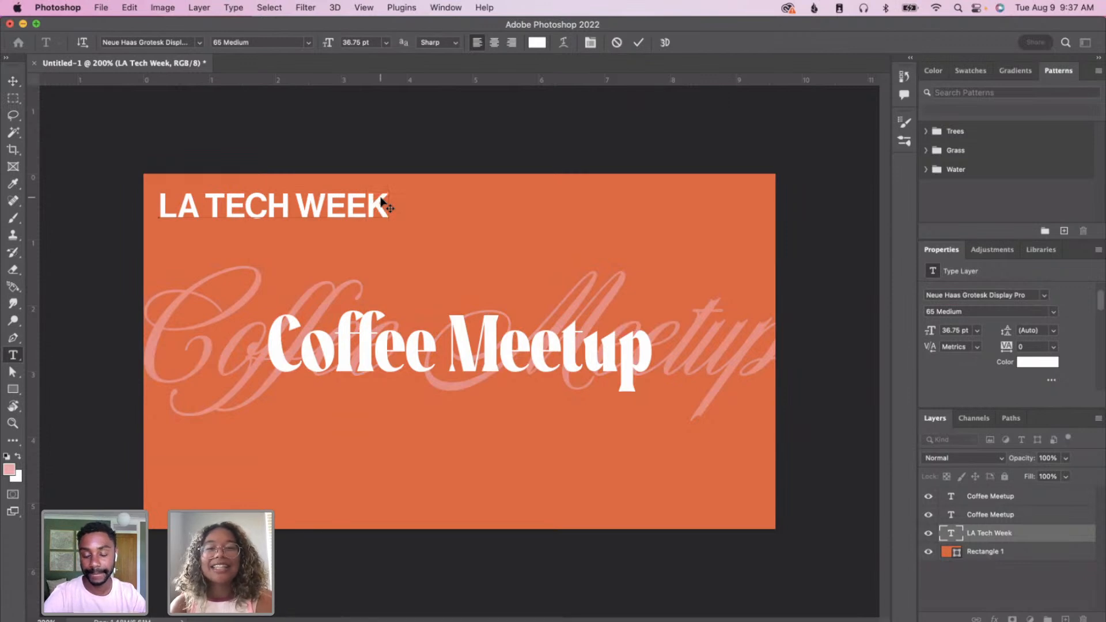
pyautogui.press('Escape')
# - Scale the "LA TECH WEEK" text down to about 29 pt in the canvas's upper-left corner
pyautogui.press('v')
pyautogui.moveTo(390, 219); pyautogui.dragTo(344, 214)
pyautogui.press('Return')
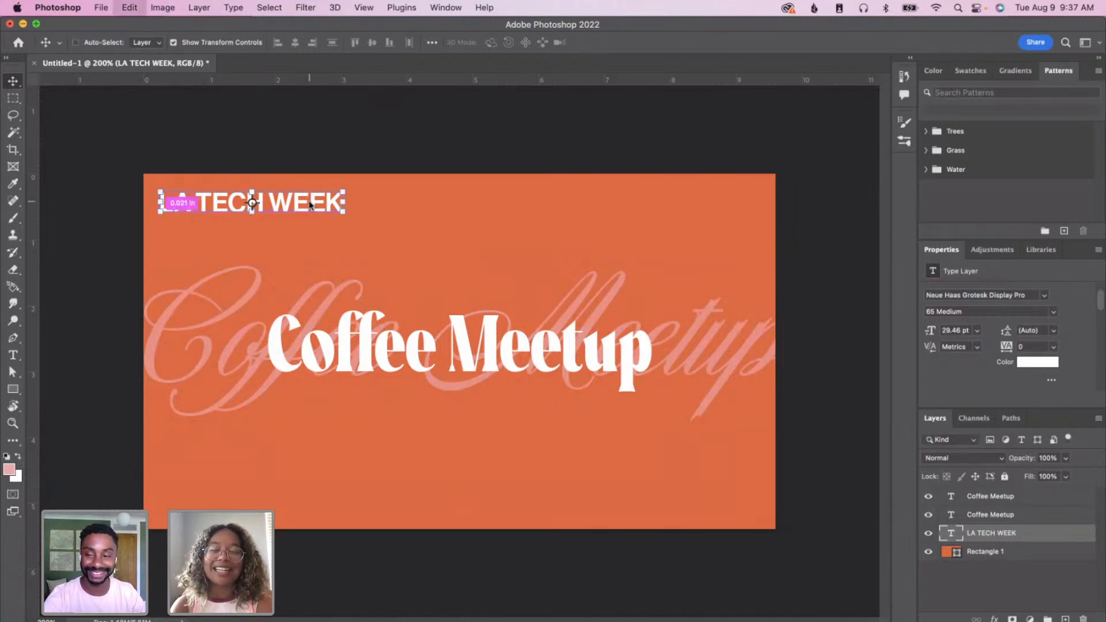
# - Duplicate the "LA TECH WEEK" text layer and lock the pink script "Coffee Meetup" layer
pyautogui.press('super+c')
pyautogui.press('super+v')
pyautogui.moveTo(448, 357); pyautogui.dragTo(440, 384)
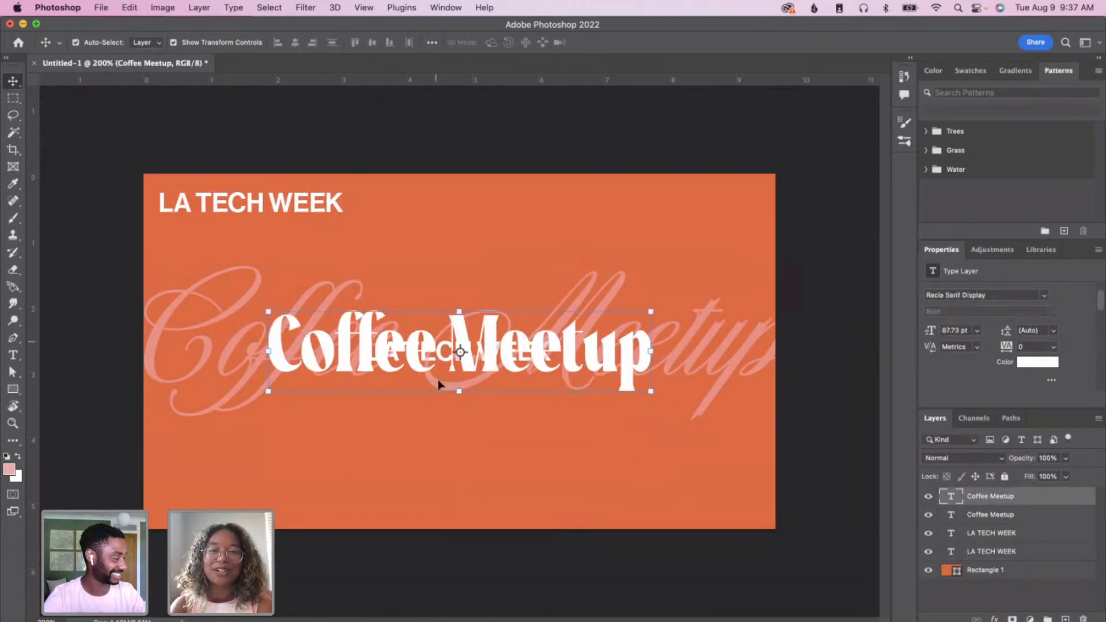
pyautogui.click(1026, 517)
pyautogui.click(1005, 476)
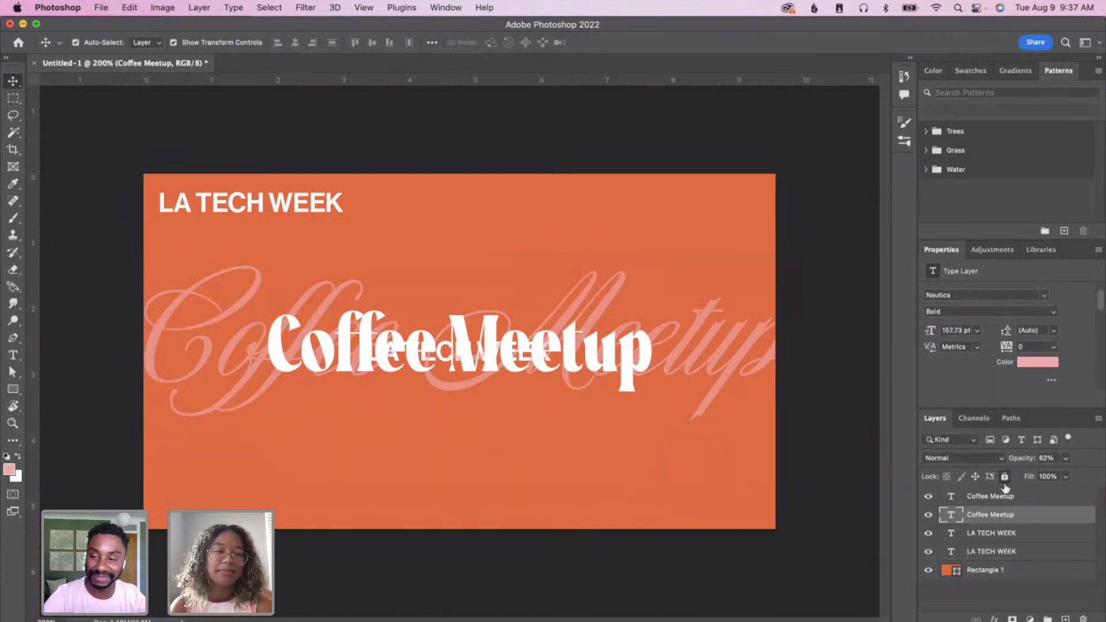
pyautogui.click(1004, 538)
pyautogui.moveTo(500, 376); pyautogui.dragTo(521, 257)
pyautogui.click(682, 311)
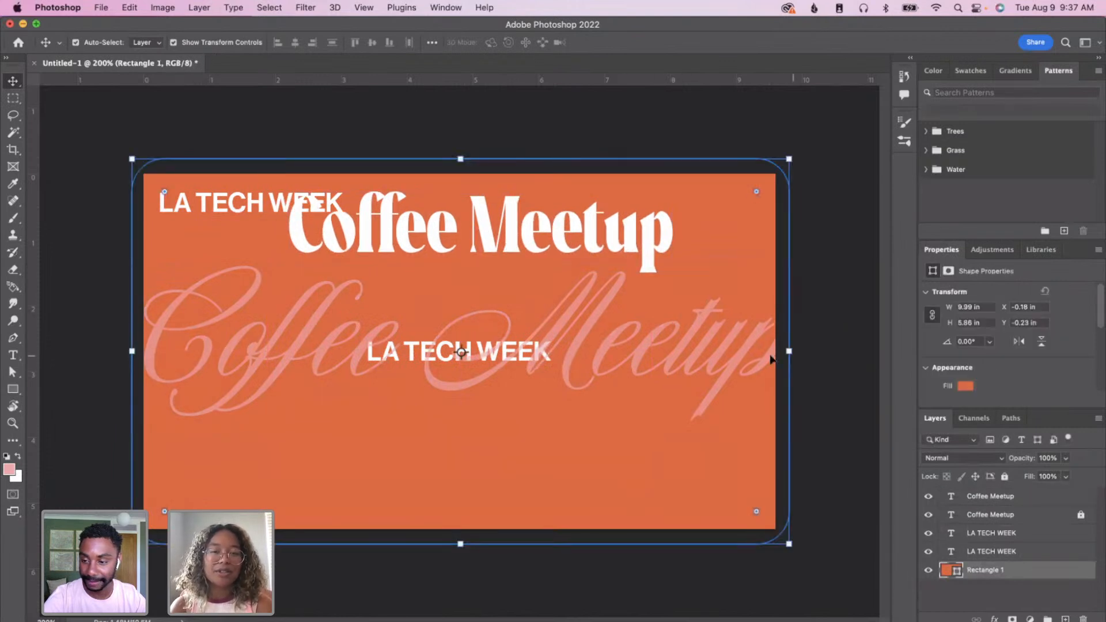
pyautogui.click(989, 535)
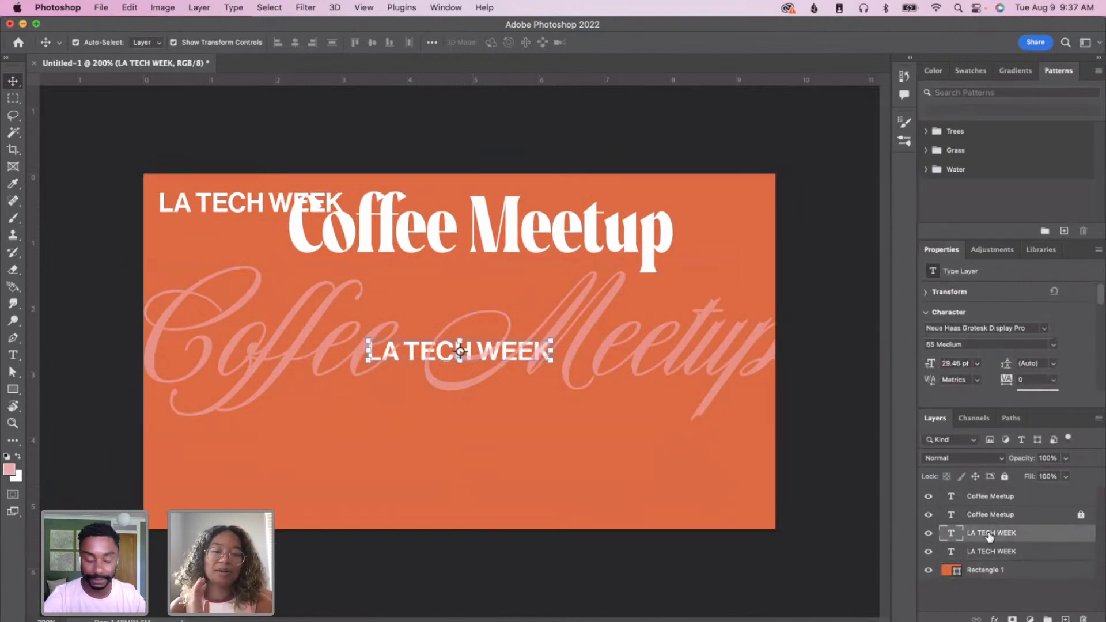
pyautogui.press('super+z')
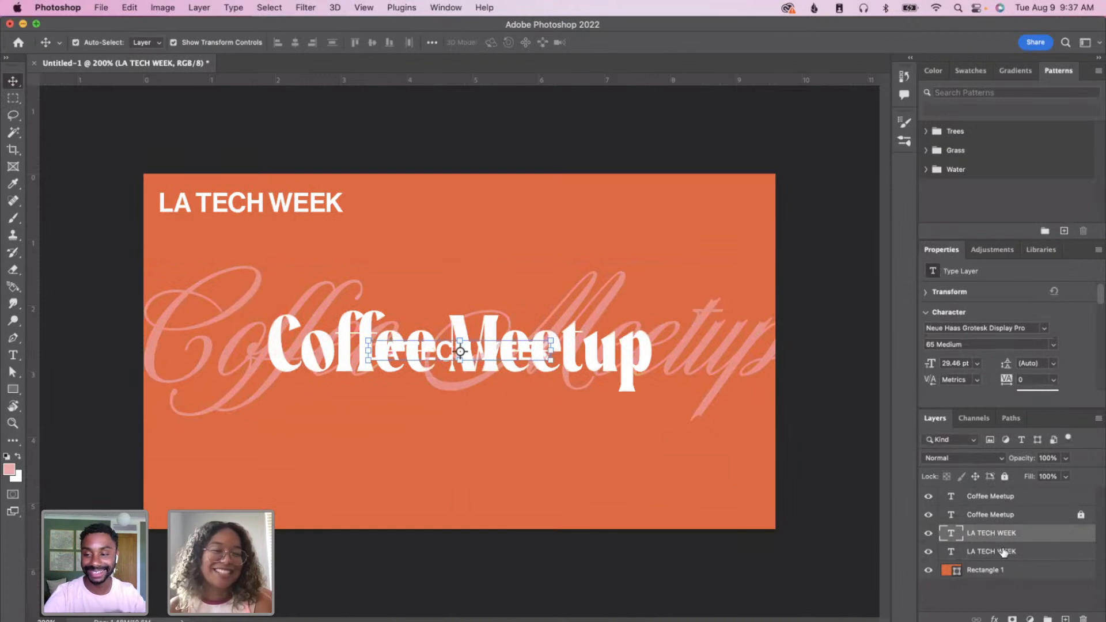
# - Bring one "LA TECH WEEK" layer to the top of the layer stack and lock the white "Coffee Meetup" layer
pyautogui.click(1004, 552)
pyautogui.moveTo(988, 552); pyautogui.dragTo(980, 491)
pyautogui.moveTo(485, 347); pyautogui.dragTo(495, 397)
pyautogui.press('super+z')
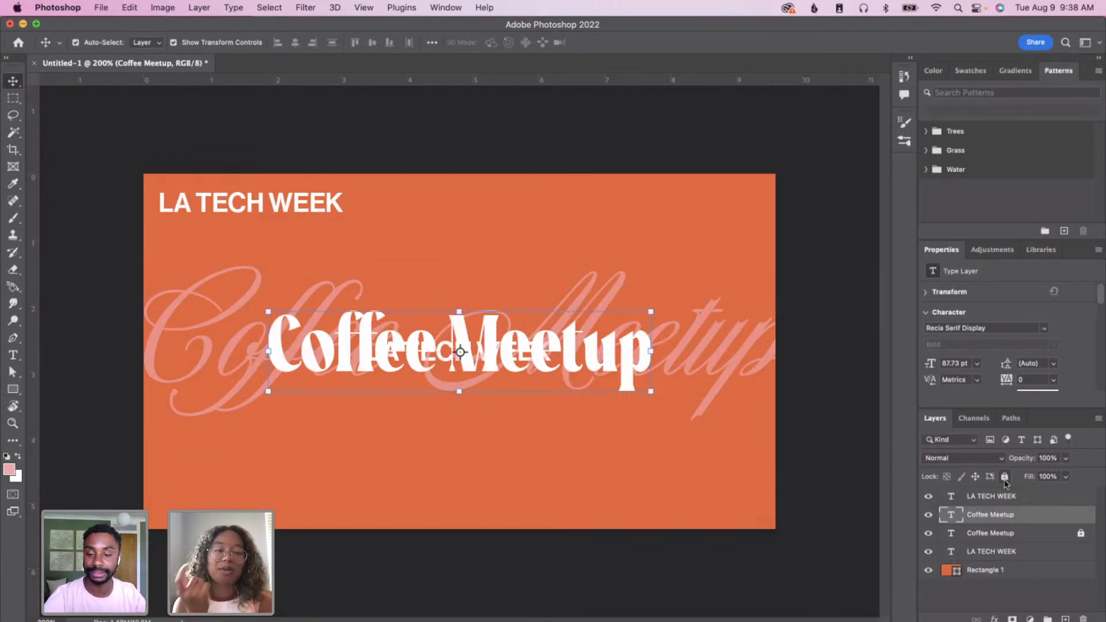
pyautogui.click(1004, 478)
# - Move the duplicate "LA TECH WEEK" text above the white heading and replace its wording with the single letter "T"
pyautogui.moveTo(468, 352); pyautogui.dragTo(375, 250)
pyautogui.doubleClick(484, 253)
pyautogui.doubleClick(522, 256)
pyautogui.write('T')
pyautogui.click(794, 206)
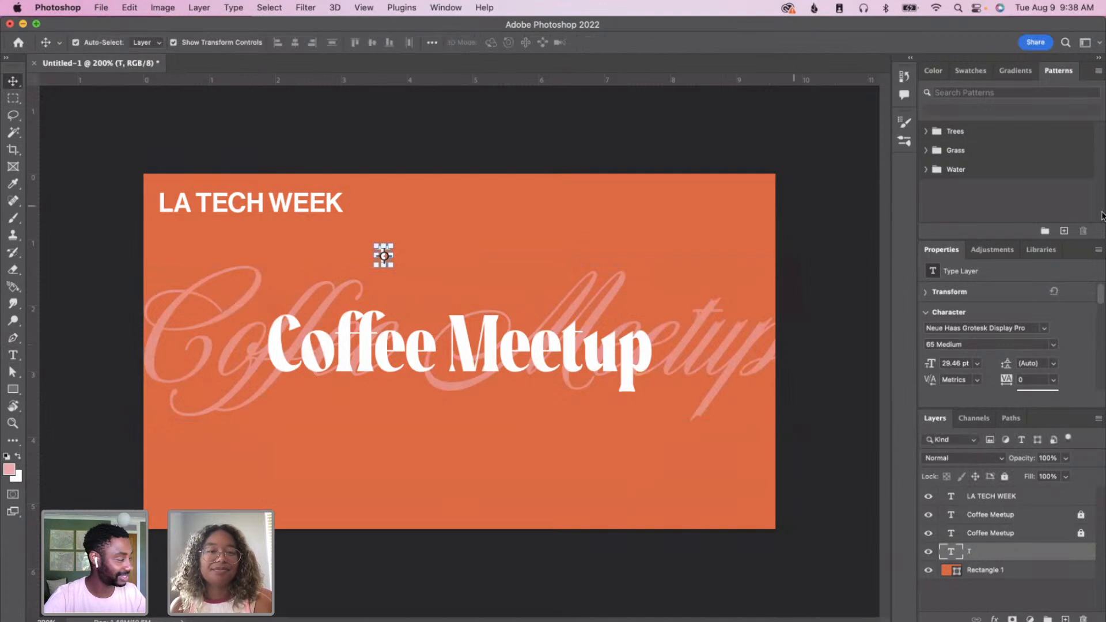
# - Set the single "T" in Nautica Bold and place it just below the "LA TECH WEEK" text
pyautogui.click(1000, 327)
pyautogui.write('Nautica')
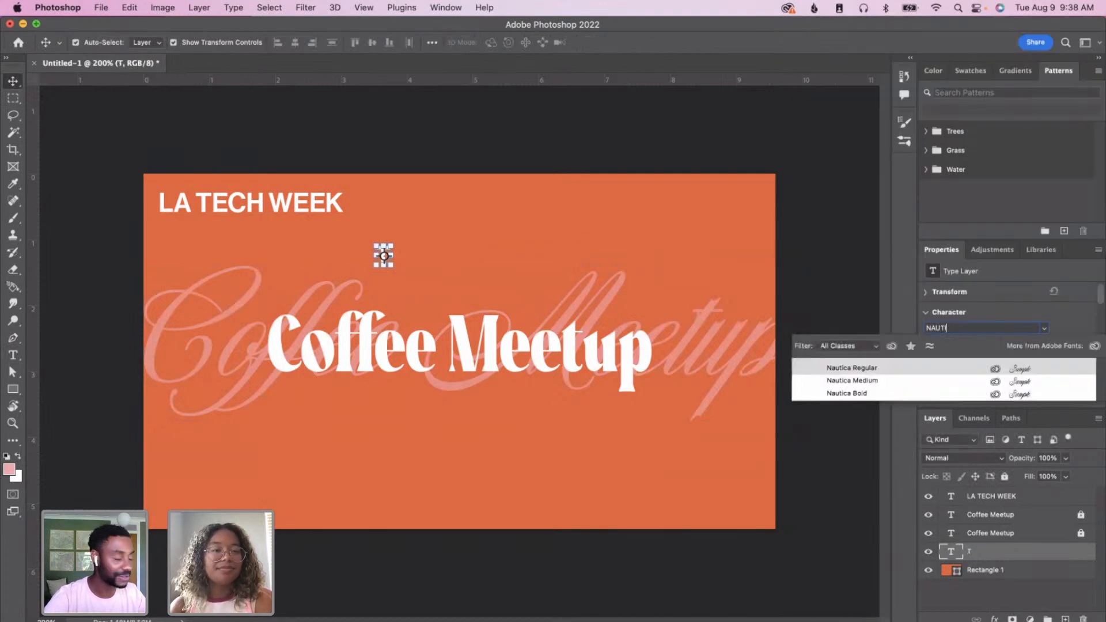
pyautogui.click(1055, 397)
pyautogui.moveTo(422, 271); pyautogui.dragTo(205, 236)
pyautogui.press('Return')
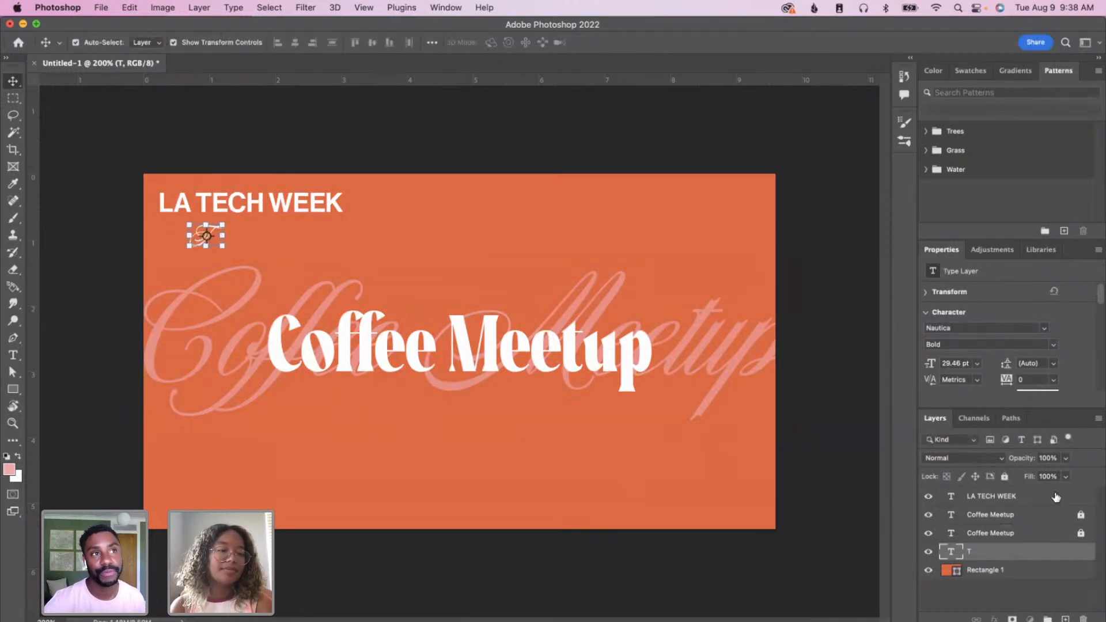
# - Replace the "T" of "TECH" in the upper-left text with spaces, leaving a gap after "LA"
pyautogui.click(1056, 497)
pyautogui.doubleClick(210, 200)
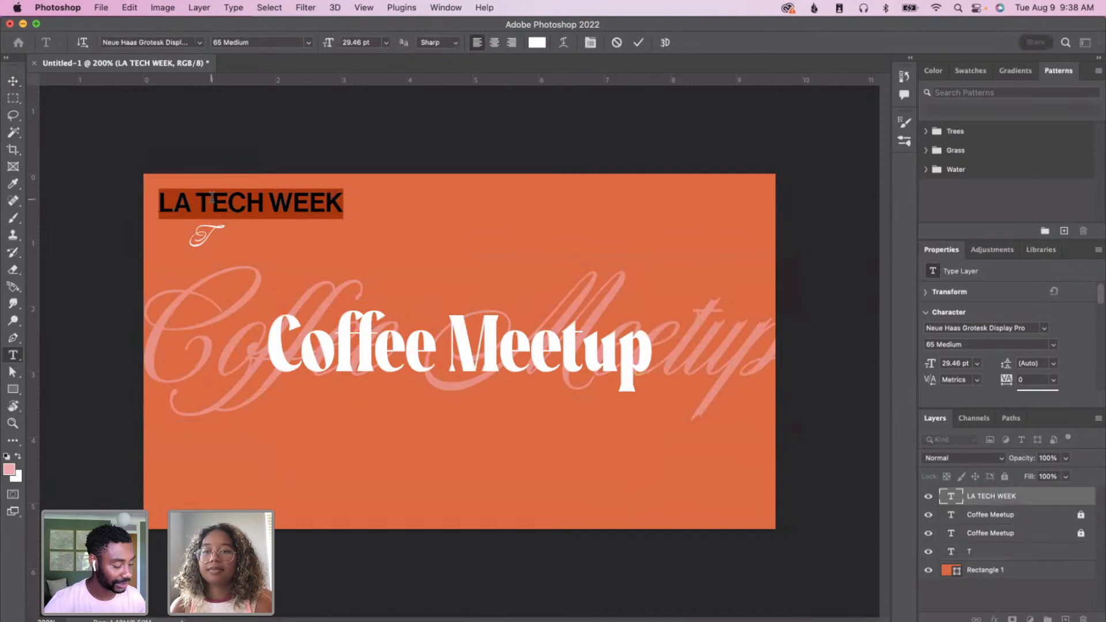
pyautogui.click(211, 199)
pyautogui.press('BackSpace')
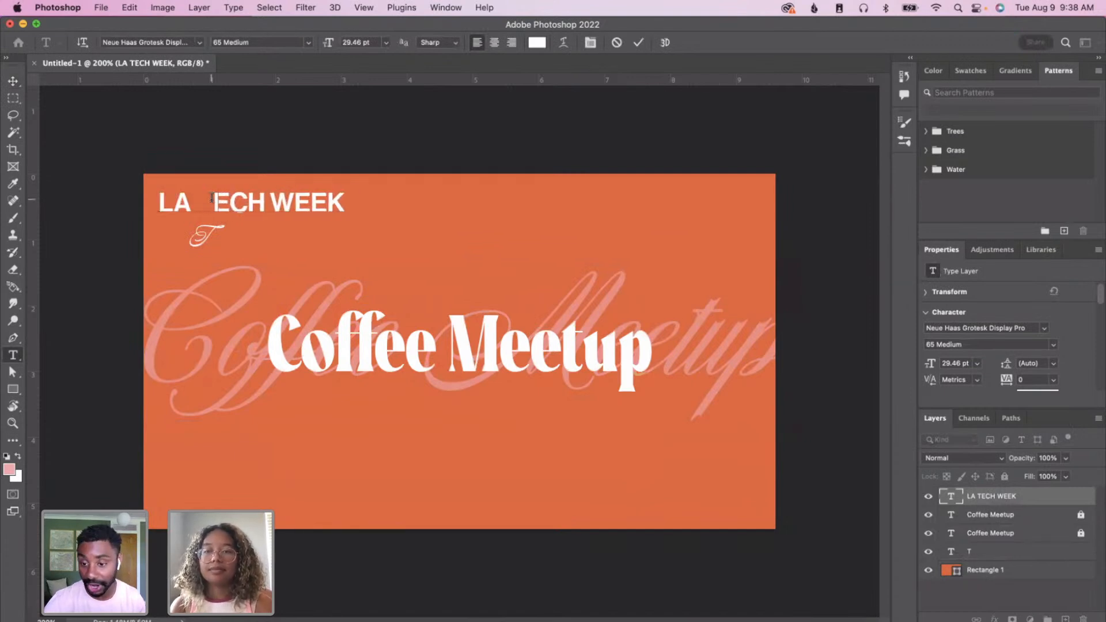
pyautogui.press('Escape')
pyautogui.press('v')
# - Place the script "T" in the gap after "LA" and widen the gap before "ECH" with extra spaces
pyautogui.click(207, 233)
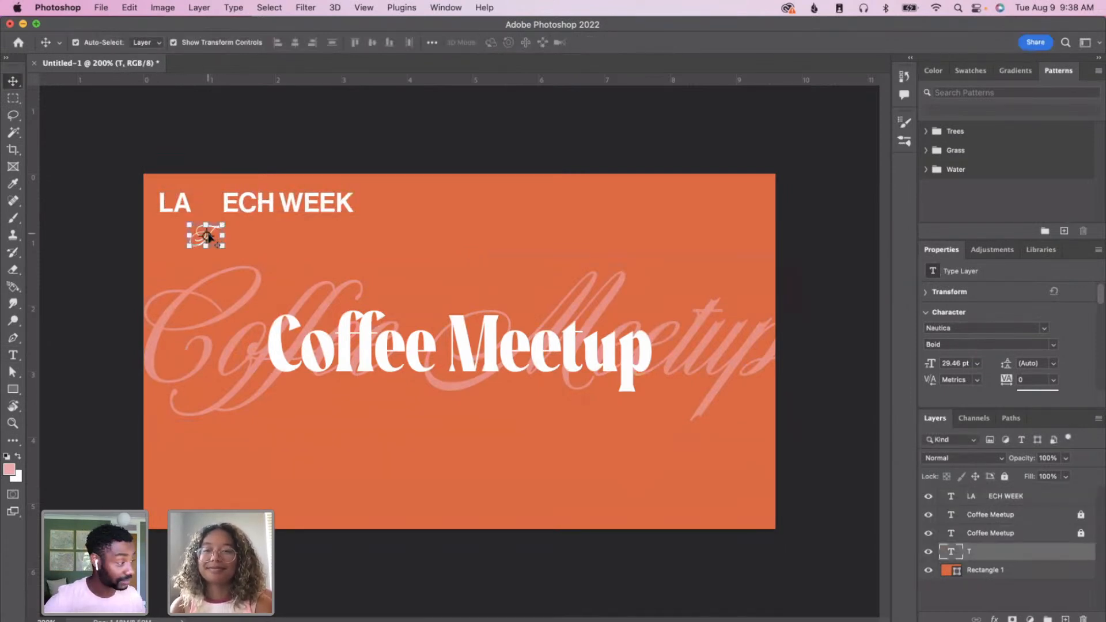
pyautogui.moveTo(206, 233); pyautogui.dragTo(219, 198)
pyautogui.doubleClick(307, 207)
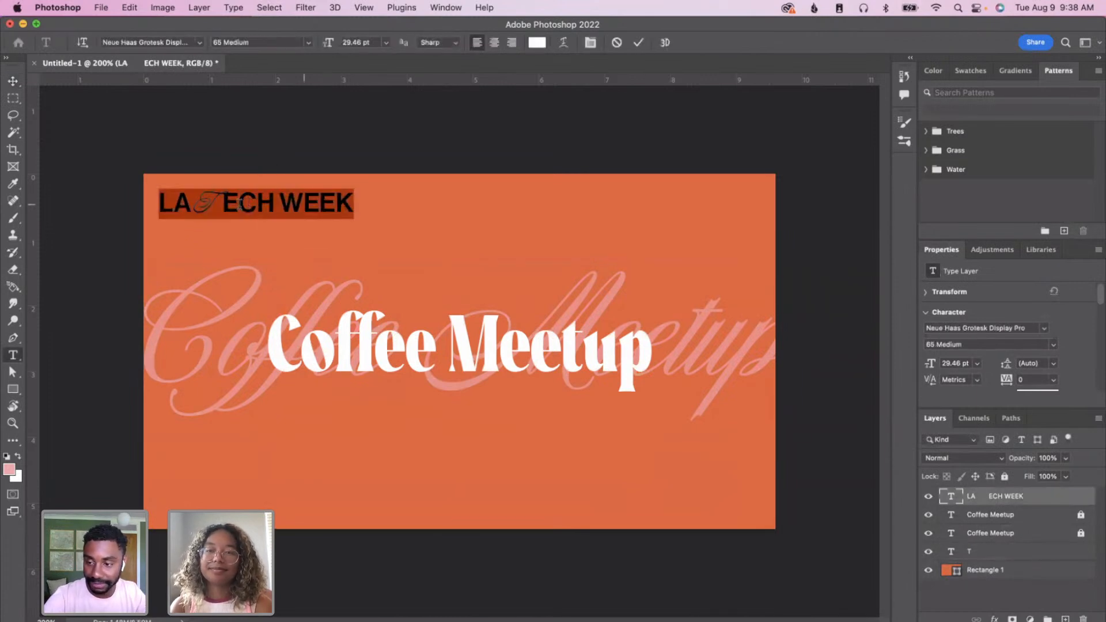
pyautogui.click(226, 200)
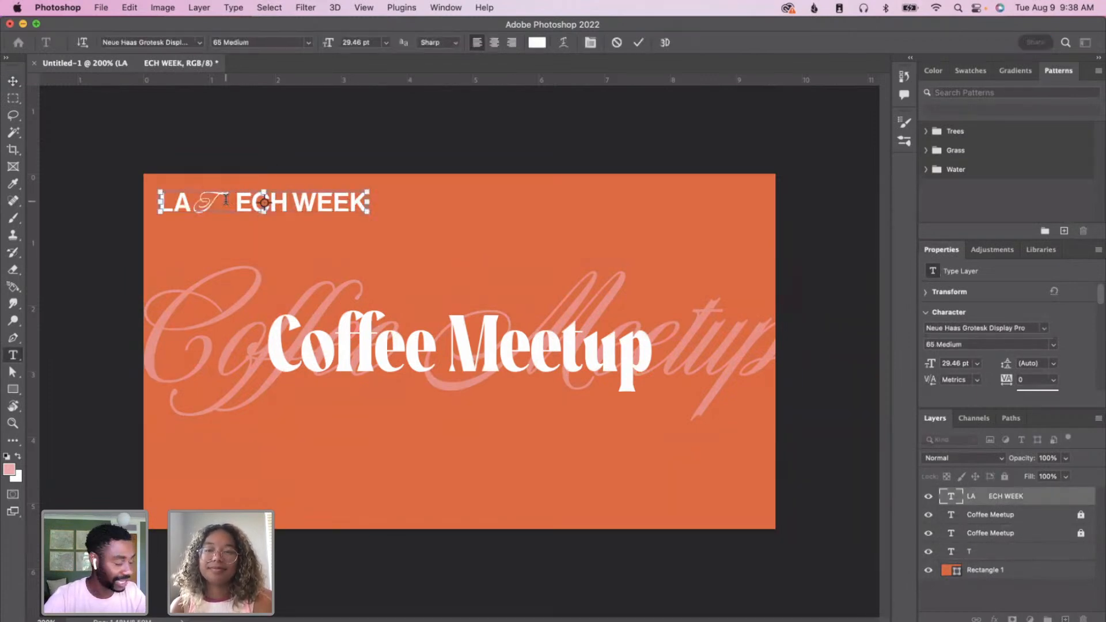
pyautogui.press('Escape')
pyautogui.press('v')
# - Lock the "LA ECH WEEK" text layer and shift the script "T" slightly towards "ECH"
pyautogui.click(1001, 519)
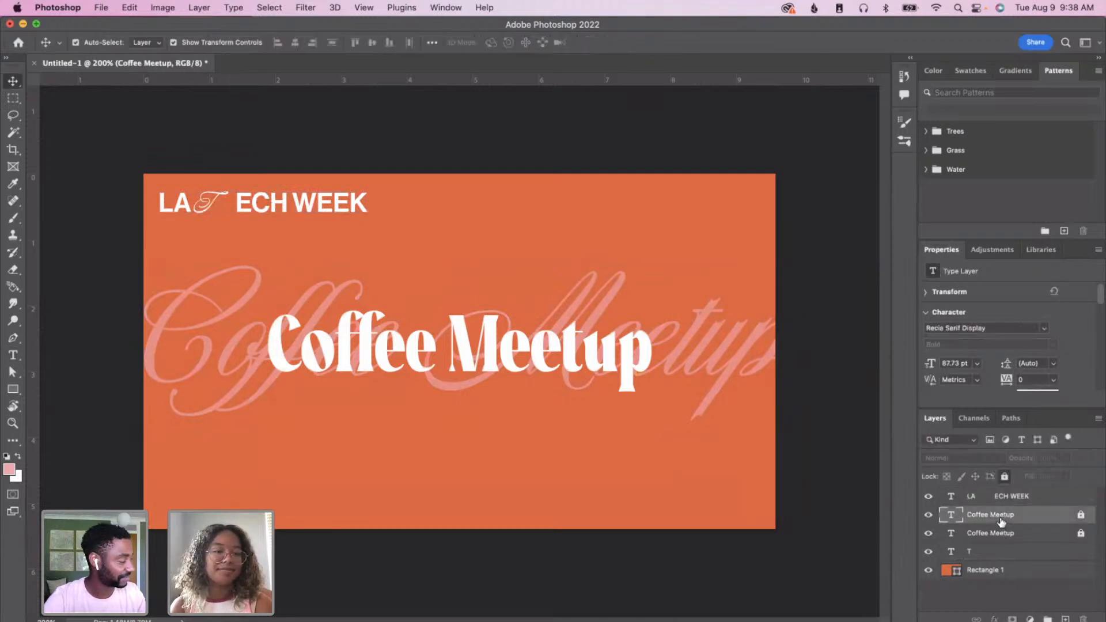
pyautogui.click(1007, 552)
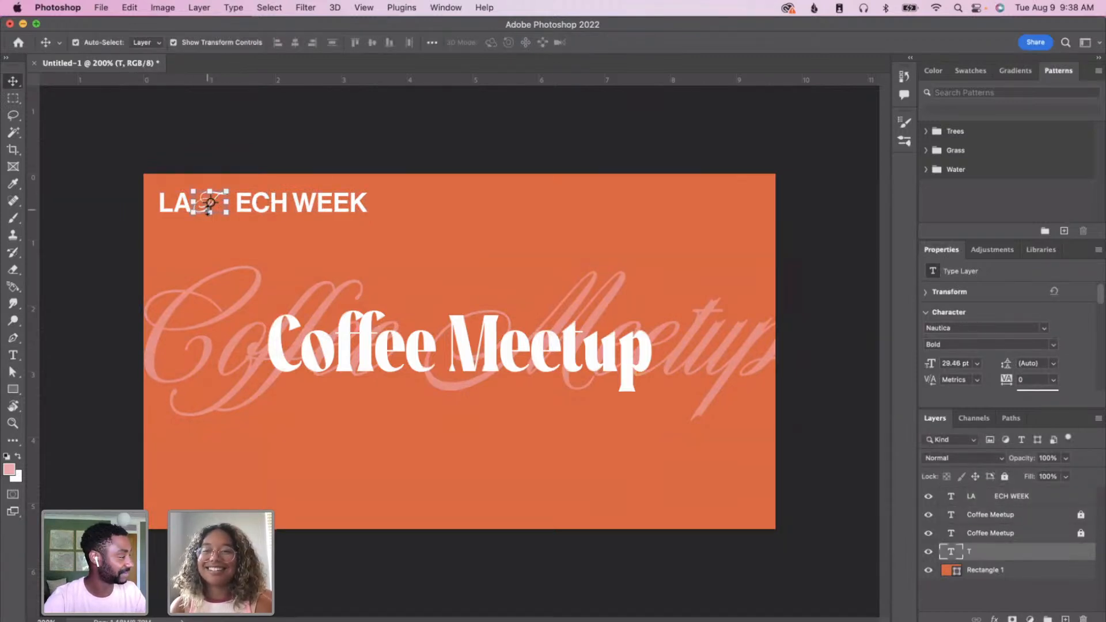
pyautogui.scroll(1, 208, 212)
pyautogui.click(460, 353)
pyautogui.click(185, 195)
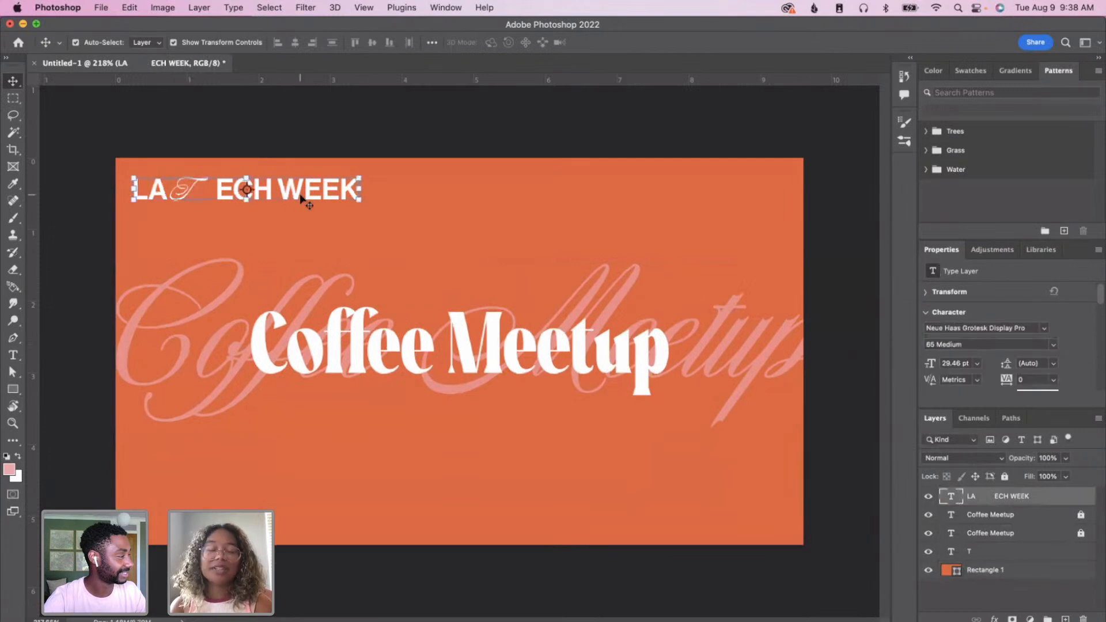
pyautogui.click(1005, 477)
pyautogui.click(1032, 551)
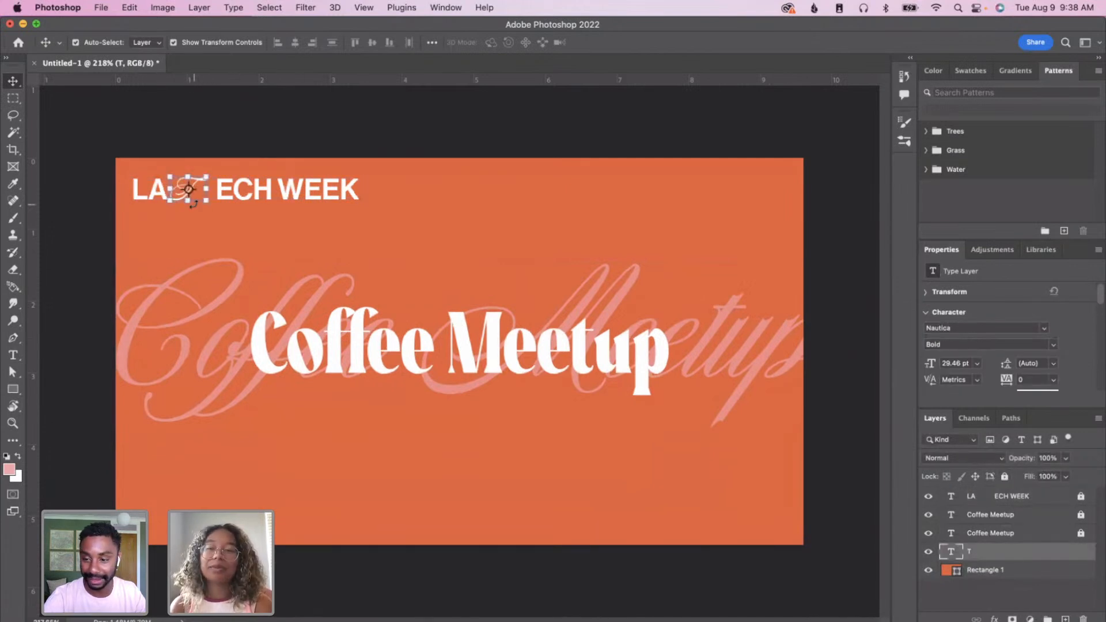
pyautogui.moveTo(201, 188); pyautogui.dragTo(209, 183)
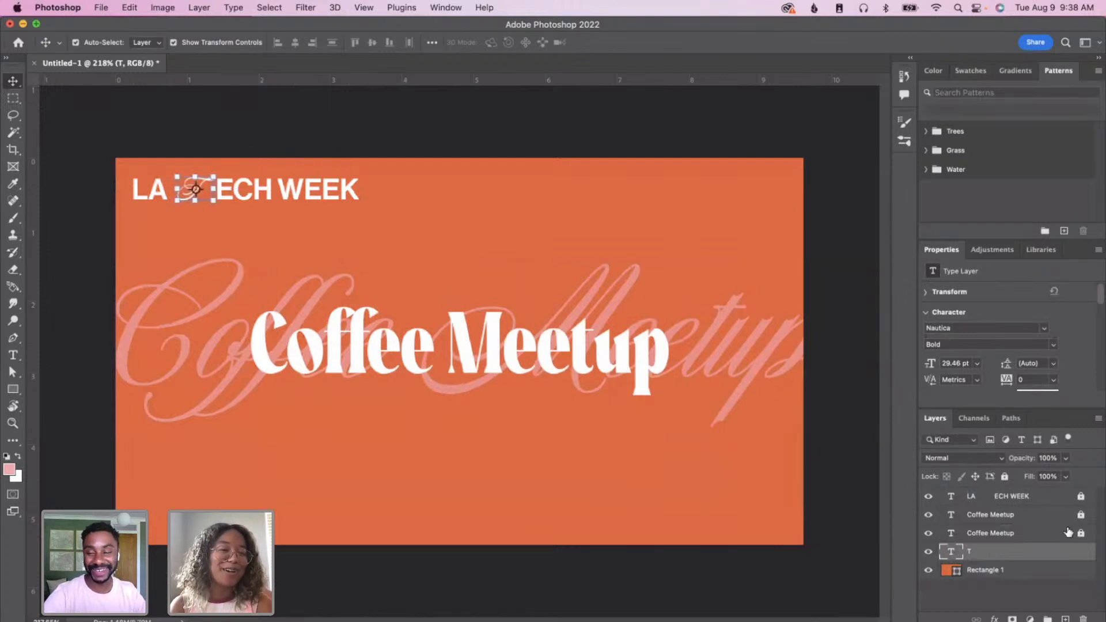
# - Unlock the "LA ECH WEEK" text layer and lock the orange background rectangle layer
pyautogui.click(654, 231)
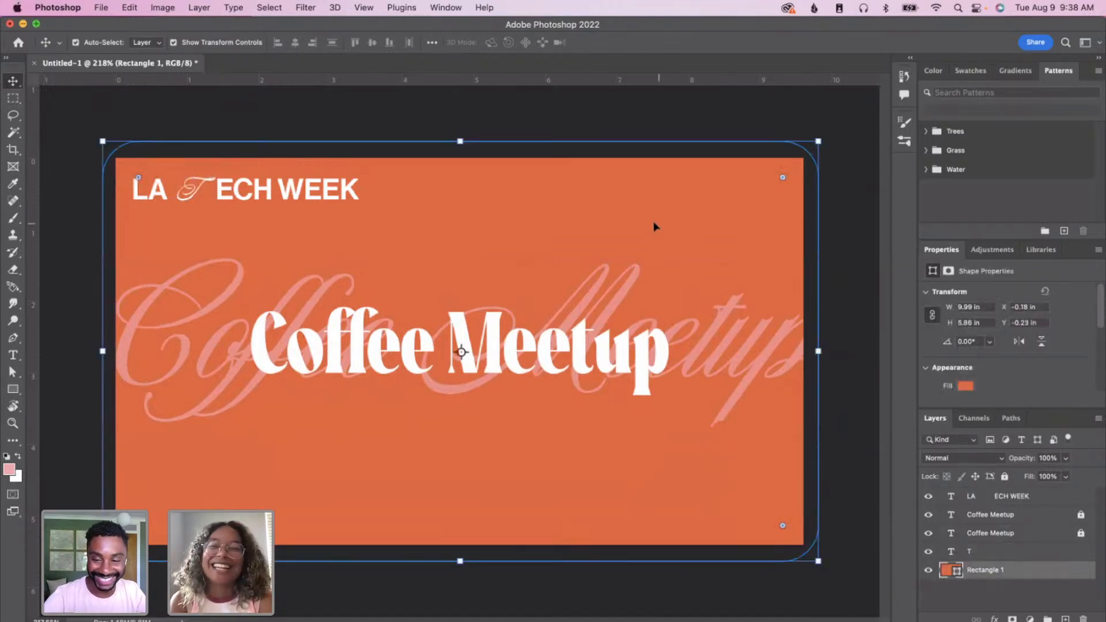
pyautogui.click(514, 212)
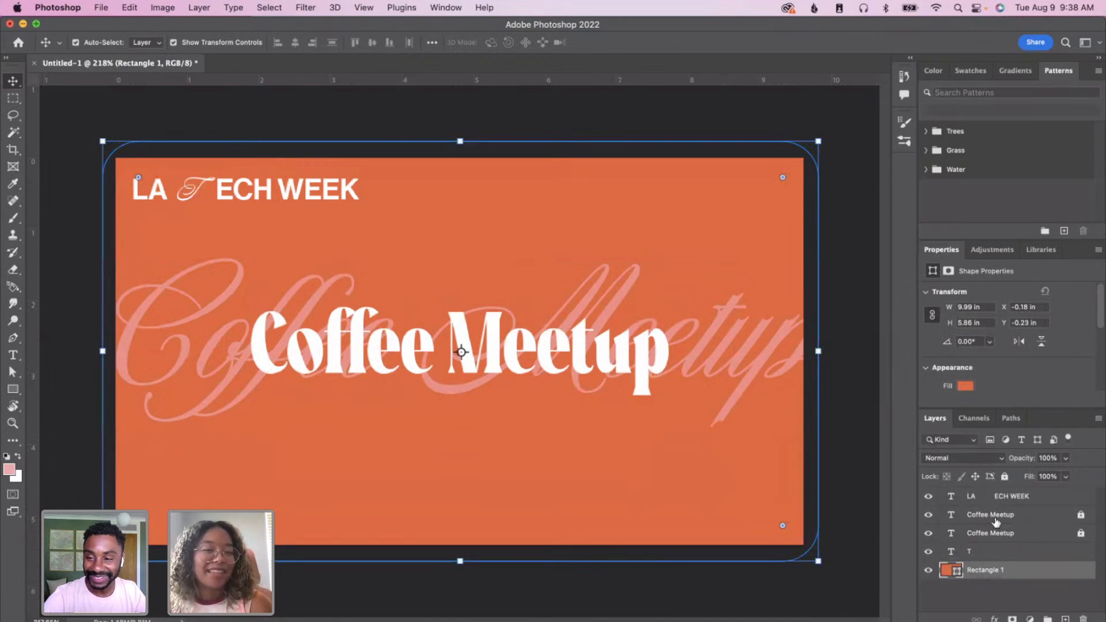
pyautogui.click(1006, 476)
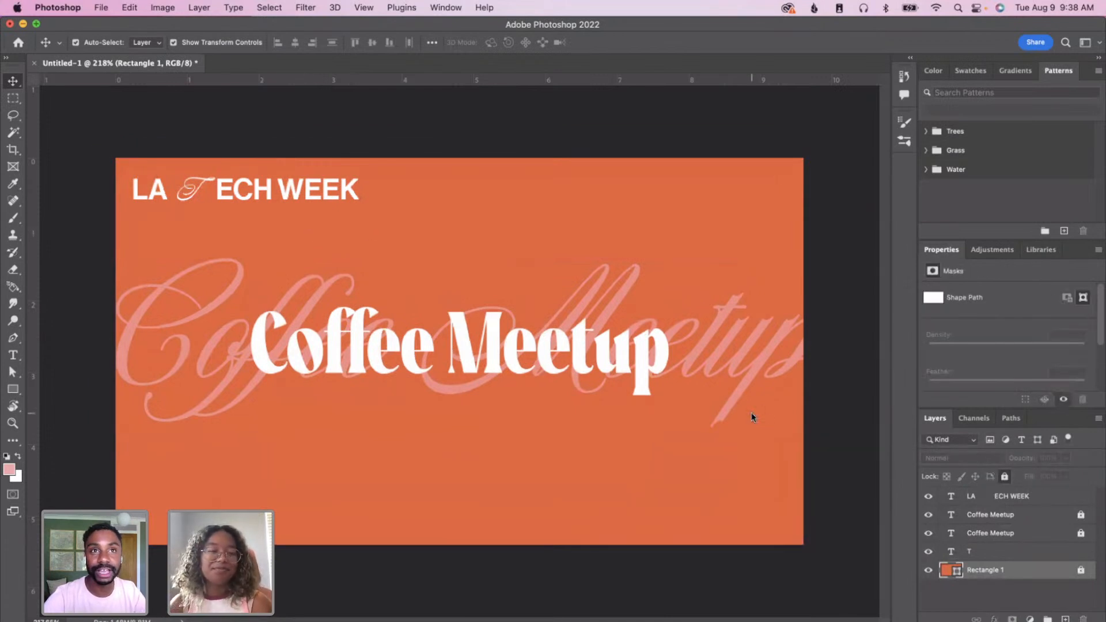
# - Replace the "W" of "WEEK" in the upper-left text with spaces, leaving a gap before "EEK"
pyautogui.click(1045, 495)
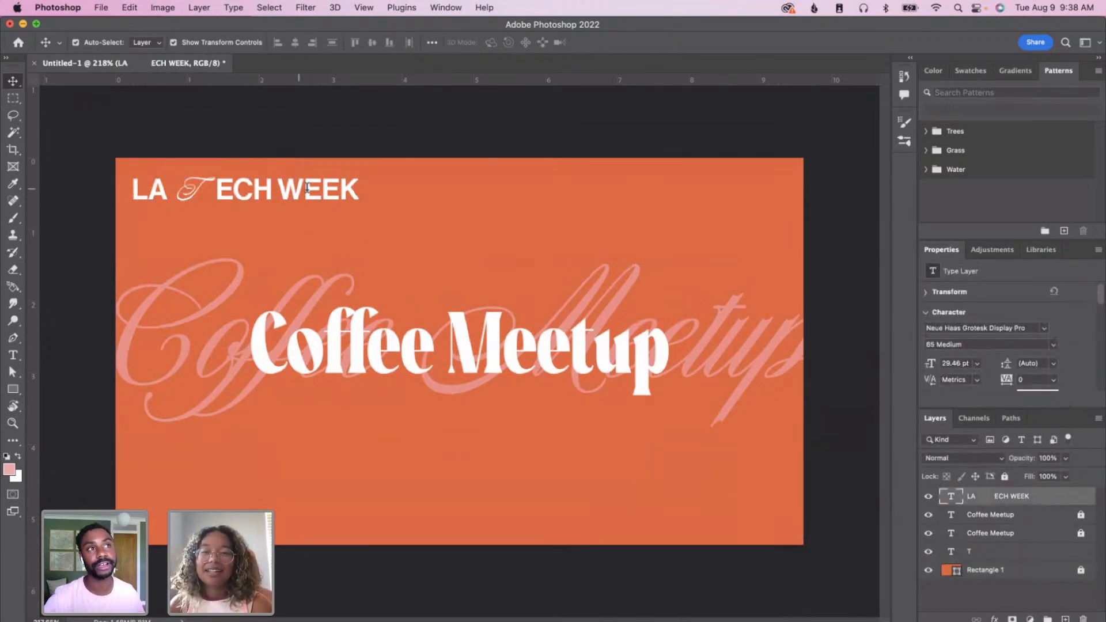
pyautogui.doubleClick(301, 184)
pyautogui.press('BackSpace')
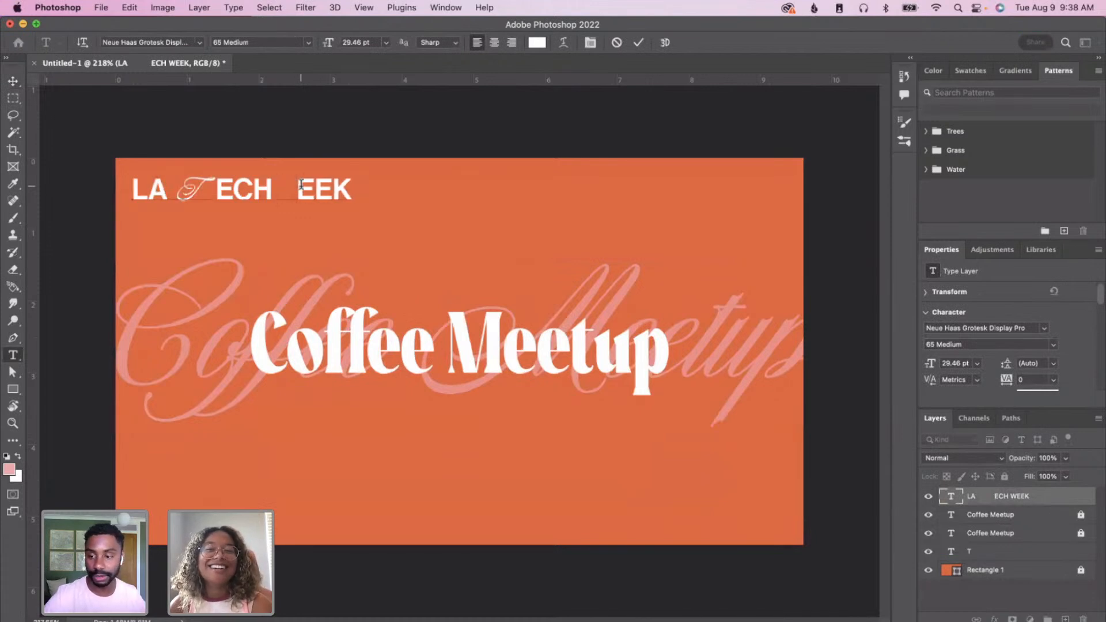
pyautogui.press('super+Return')
pyautogui.press('v')
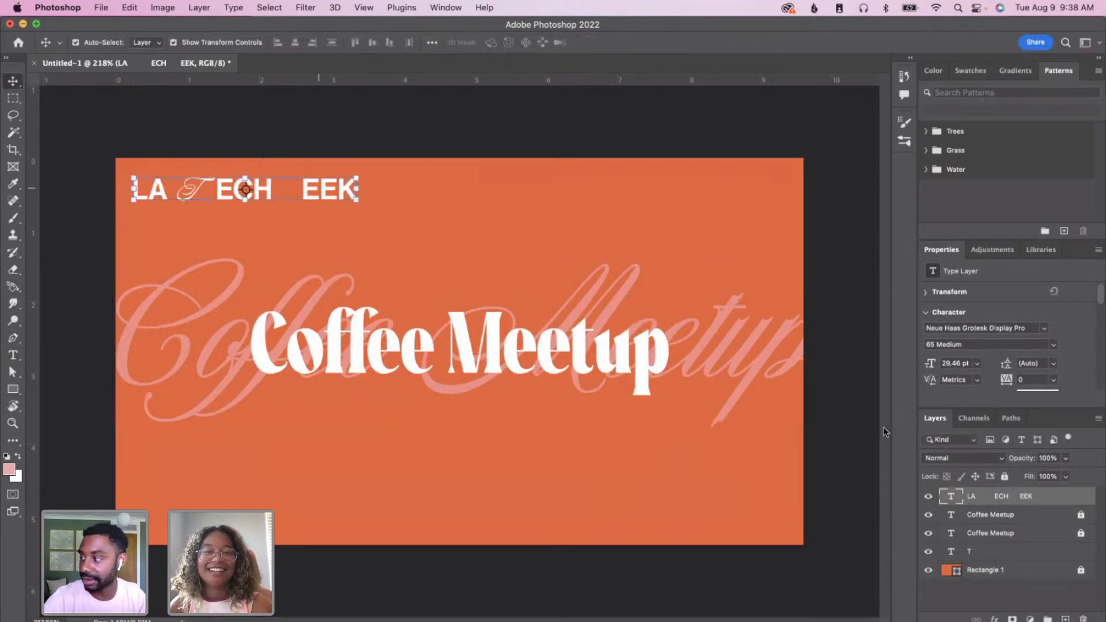
# - Duplicate the script "T" layer and move the copy to the empty area above the "Coffee Meetup" heading
pyautogui.click(1000, 553)
pyautogui.press('super+c')
pyautogui.press('super+v')
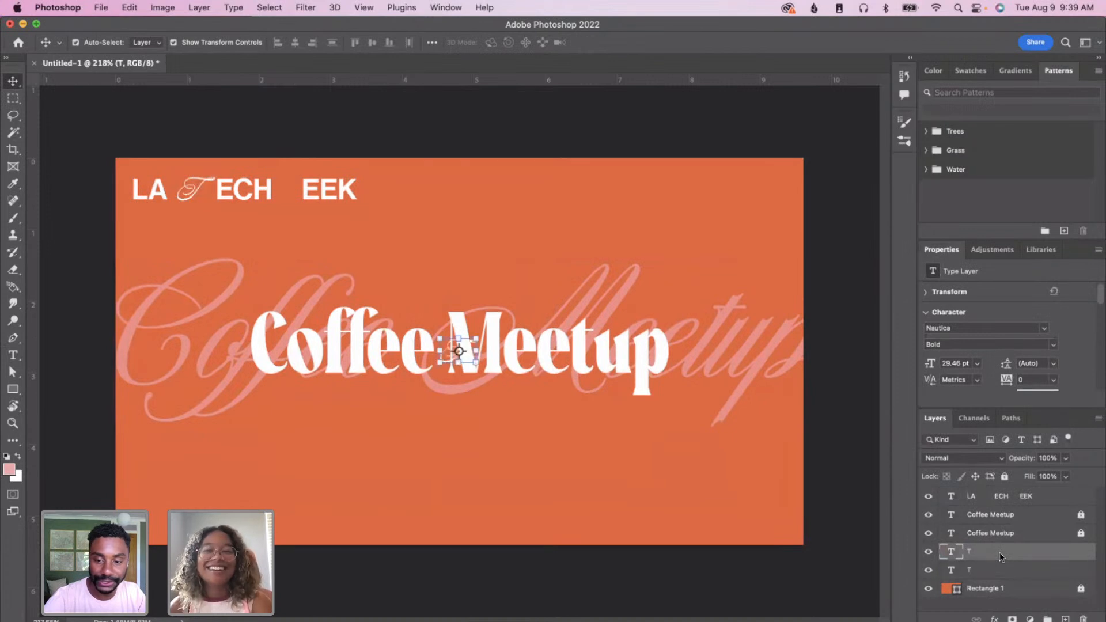
pyautogui.moveTo(449, 352); pyautogui.dragTo(410, 244)
# - Rewrite the duplicated script "T" as the letter "W"
pyautogui.doubleClick(409, 241)
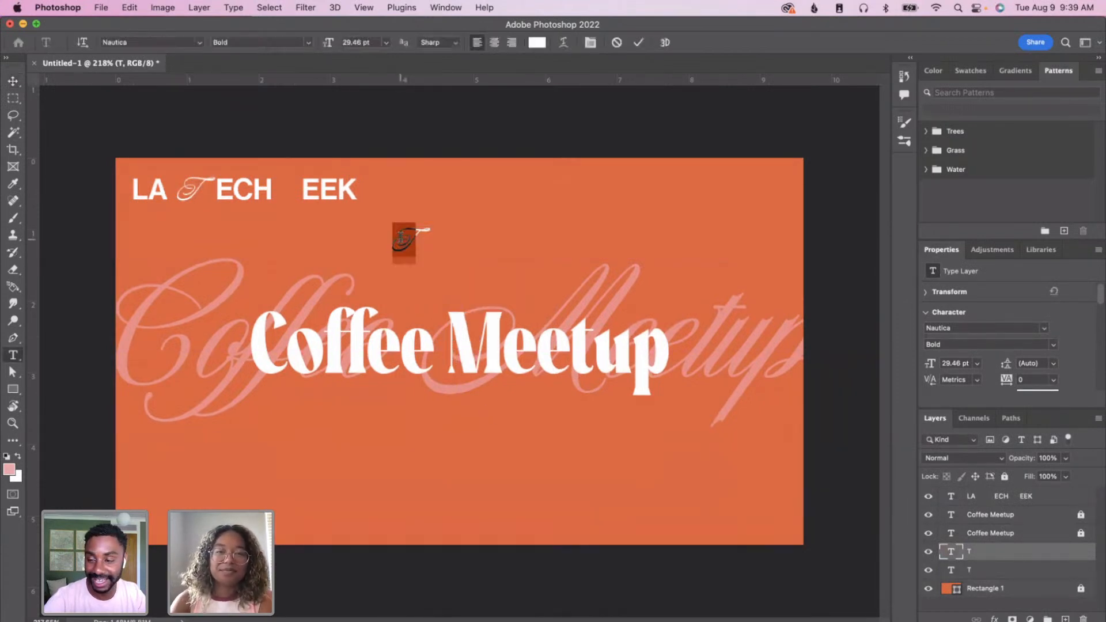
pyautogui.press('Escape')
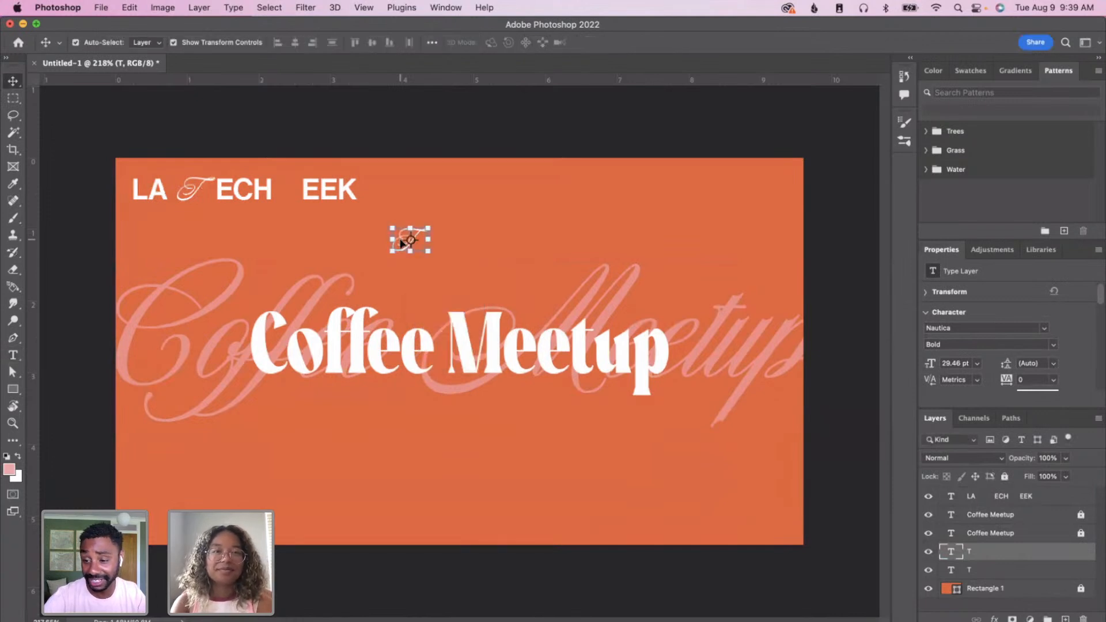
pyautogui.doubleClick(400, 243)
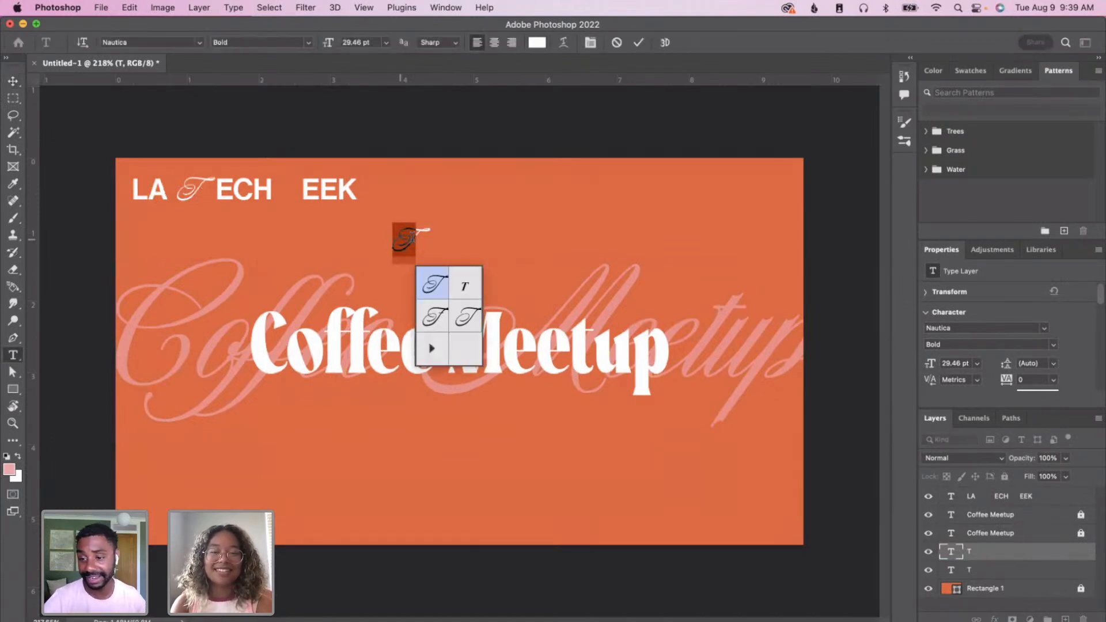
pyautogui.press('Escape')
pyautogui.doubleClick(419, 239)
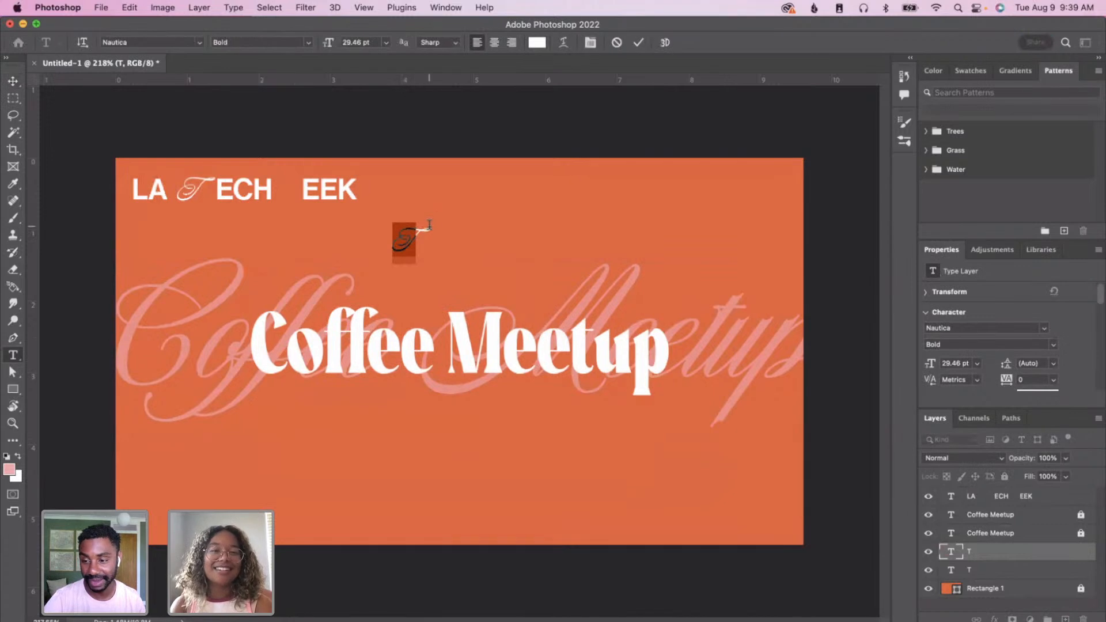
pyautogui.press('BackSpace')
pyautogui.write('W')
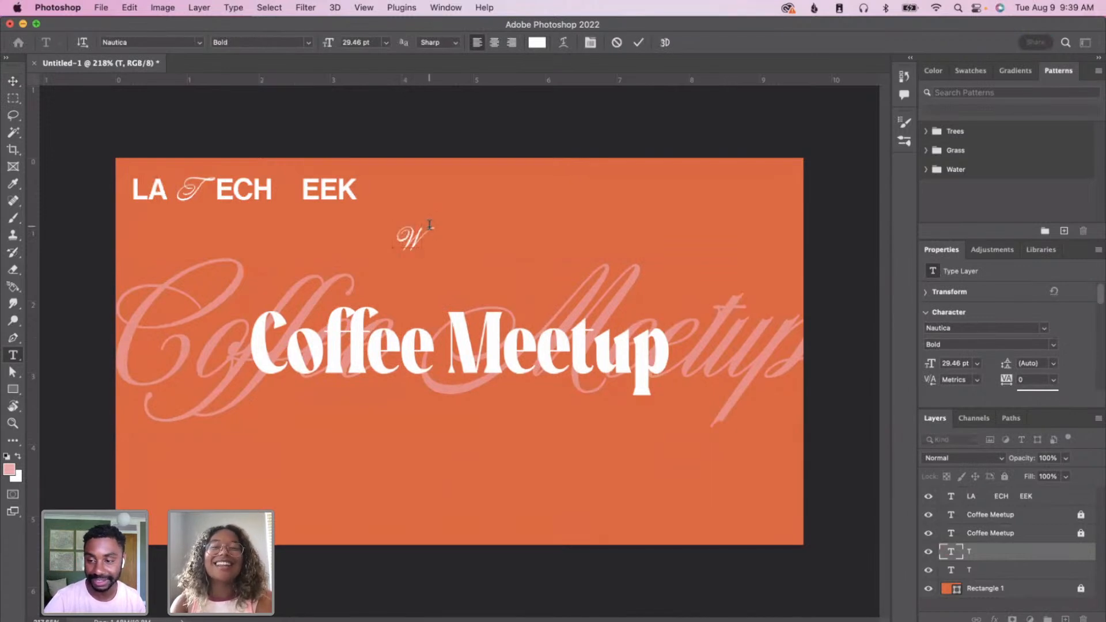
pyautogui.press('Escape')
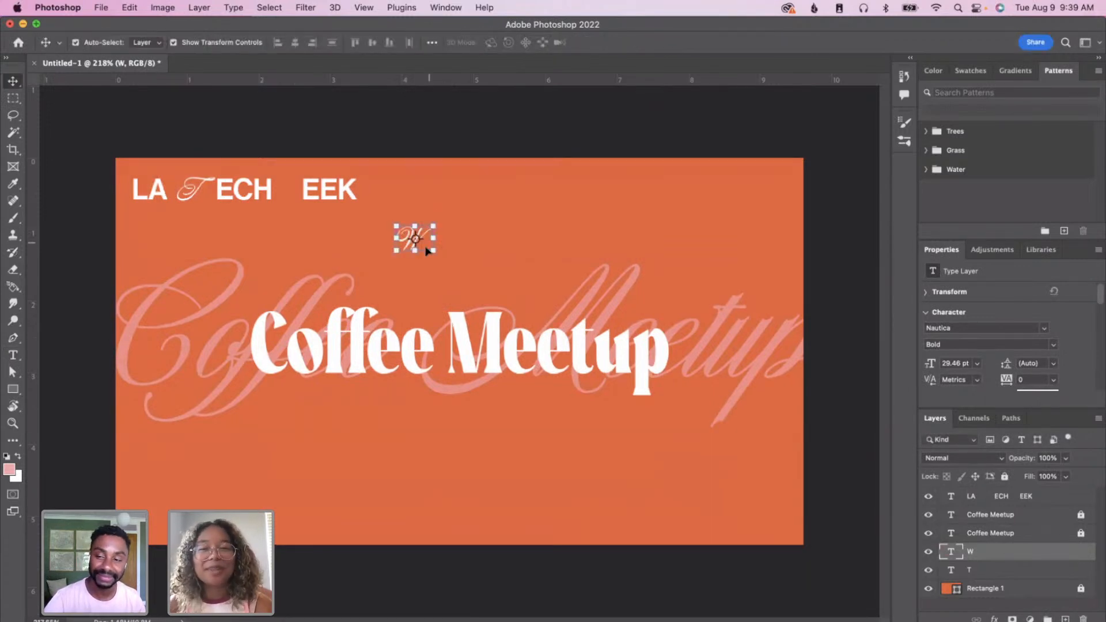
# - Move the script "W" into the gap before "EEK" and select the "LA ECH EEK" text layer
pyautogui.moveTo(407, 239); pyautogui.dragTo(289, 187)
pyautogui.click(435, 242)
pyautogui.click(240, 196)
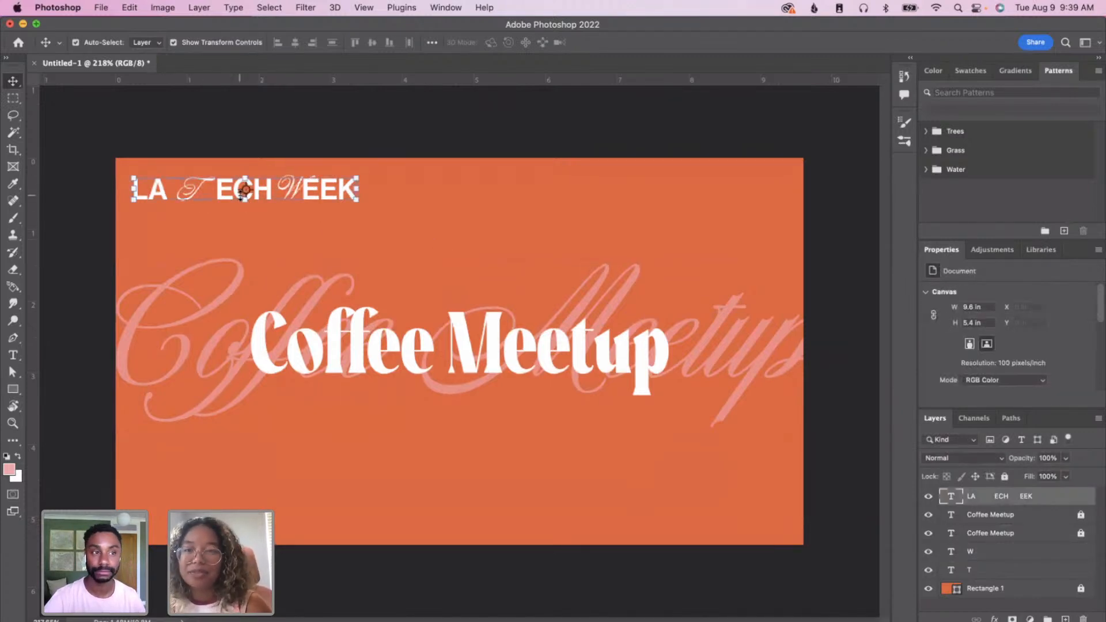
pyautogui.click(503, 233)
pyautogui.click(250, 196)
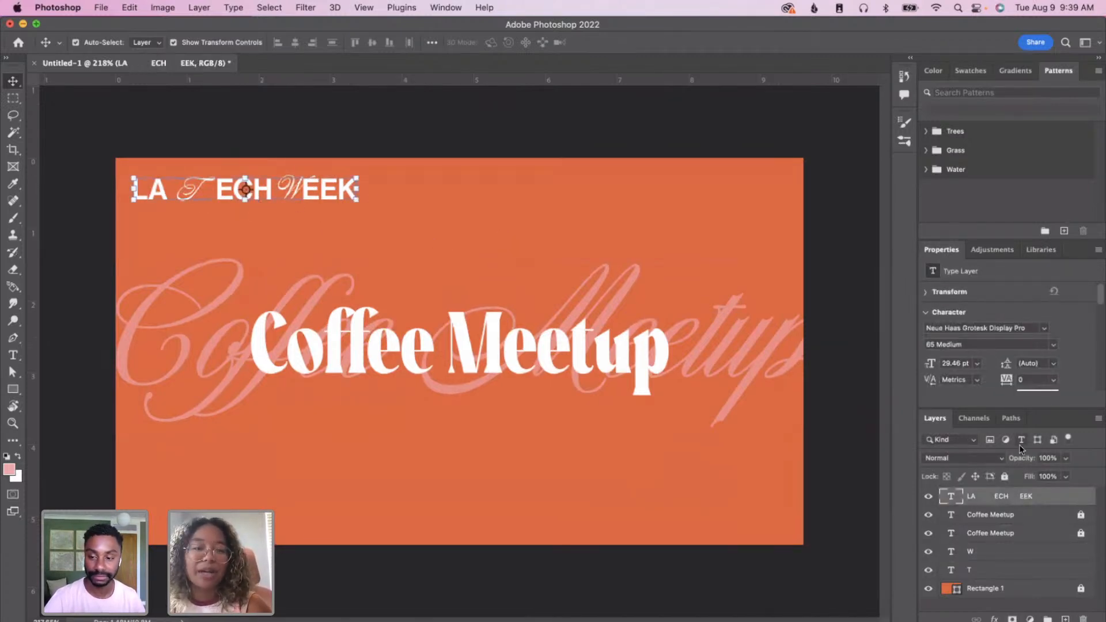
# - Tighten the spacing before "ECH" in the upper-left text so the letters sit closer to the script "T"
pyautogui.doubleClick(213, 186)
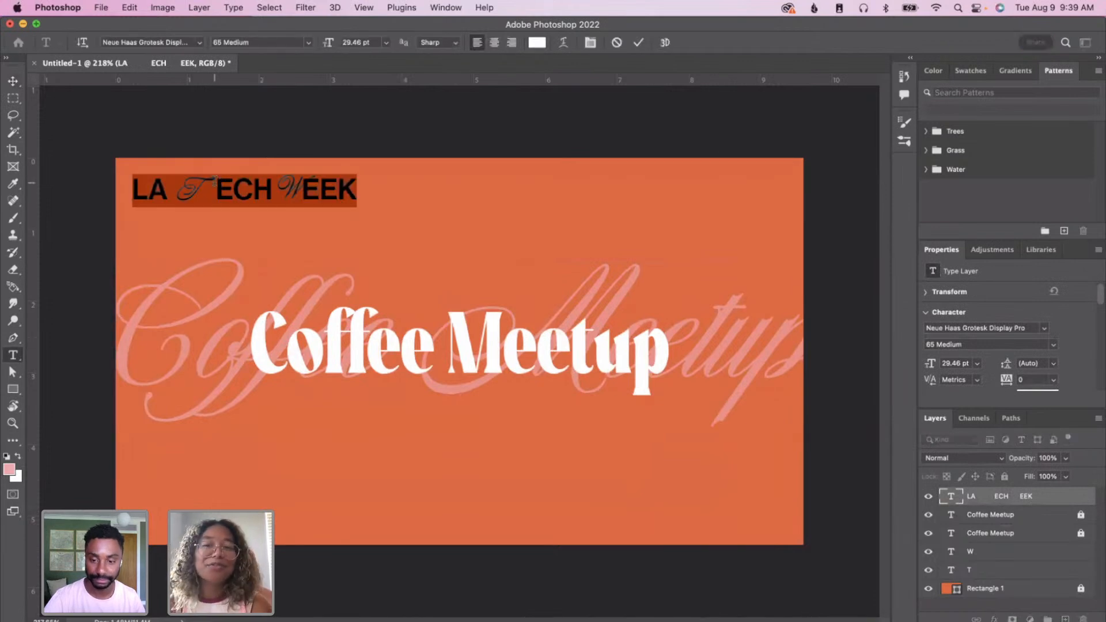
pyautogui.click(216, 184)
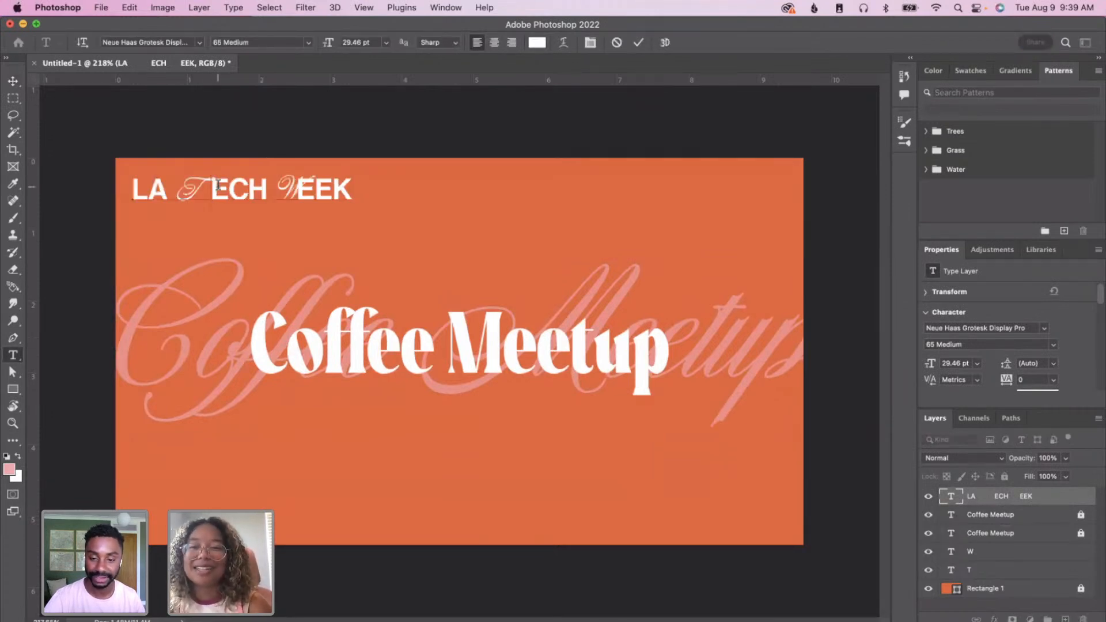
pyautogui.press('super')
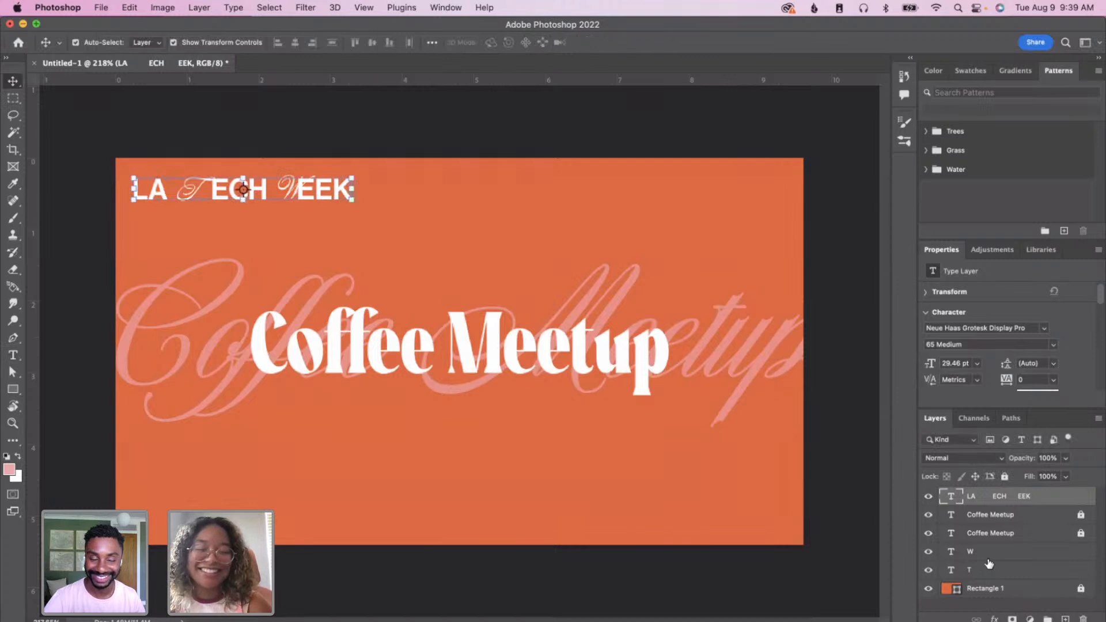
pyautogui.click(988, 554)
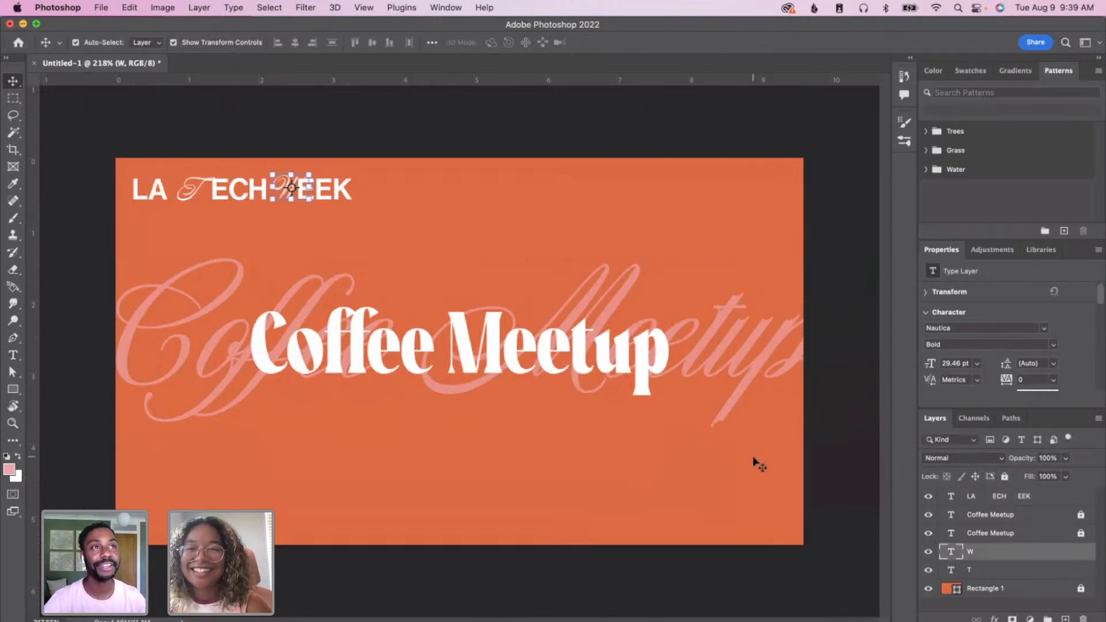
pyautogui.click(579, 459)
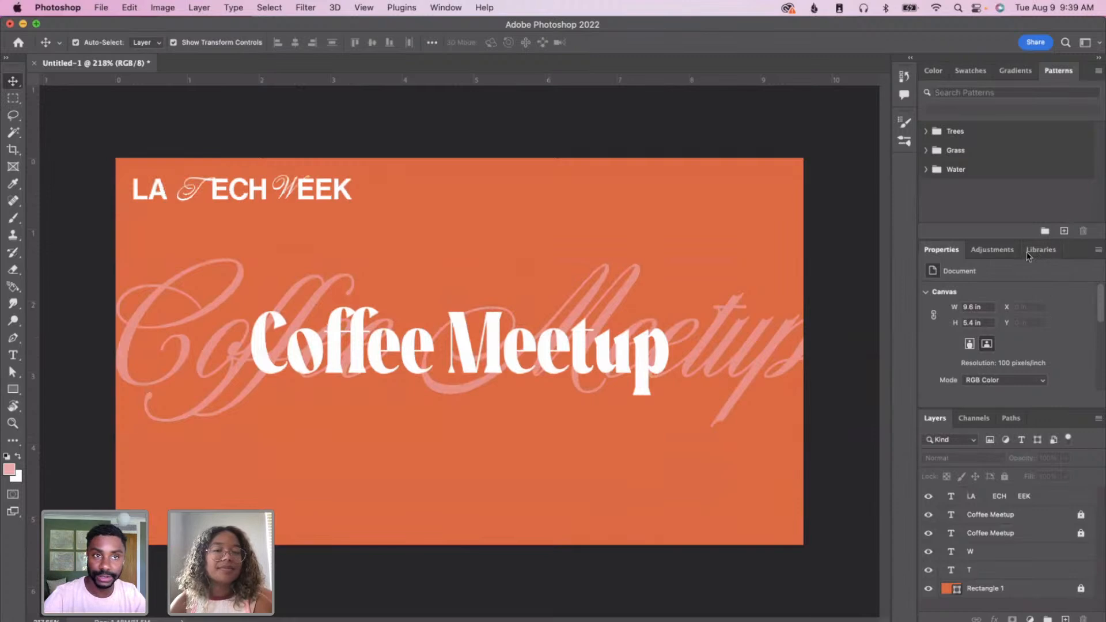
# - Place the Unsplash photo of three coffee glasses, stored in the Assets folder of 1-ADOBE LIVE 8.9, as an embedded image
pyautogui.click(101, 10)
pyautogui.click(147, 249)
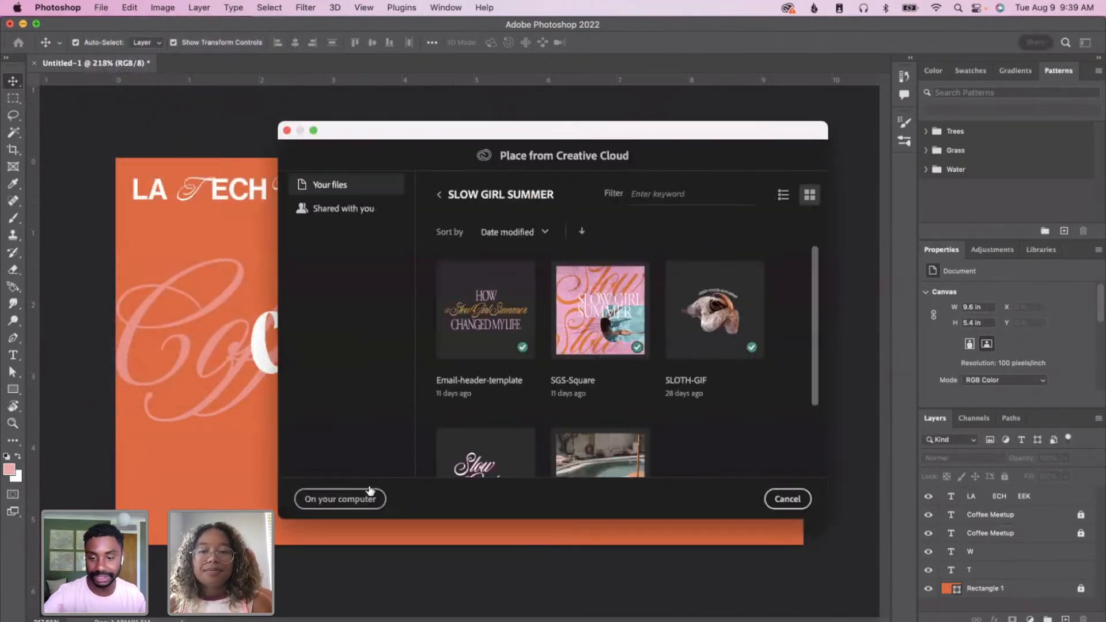
pyautogui.click(382, 500)
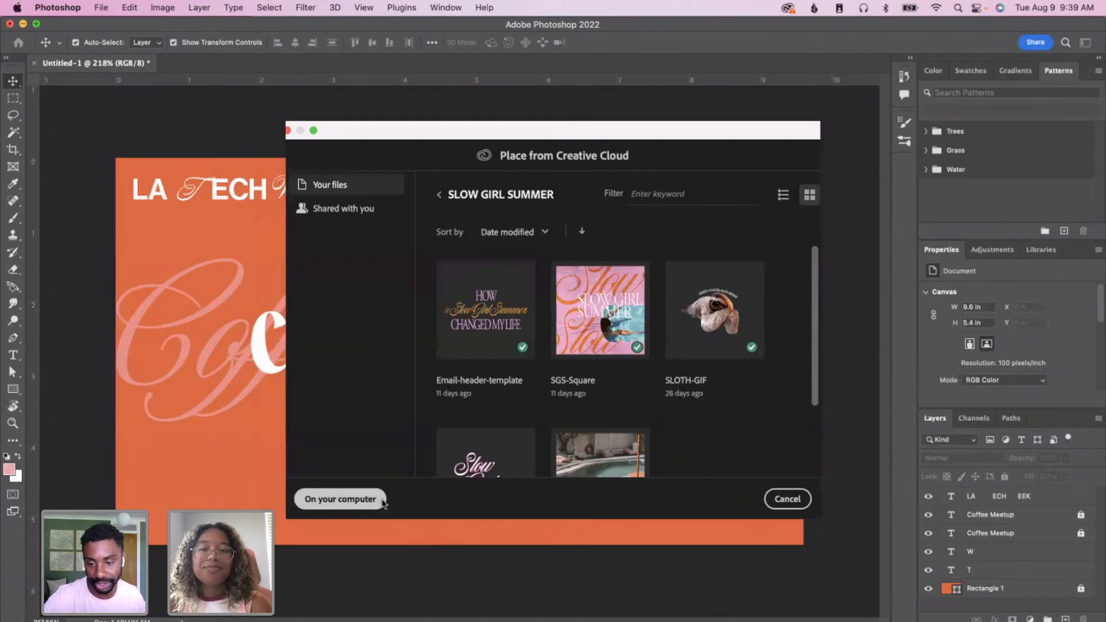
pyautogui.click(125, 122)
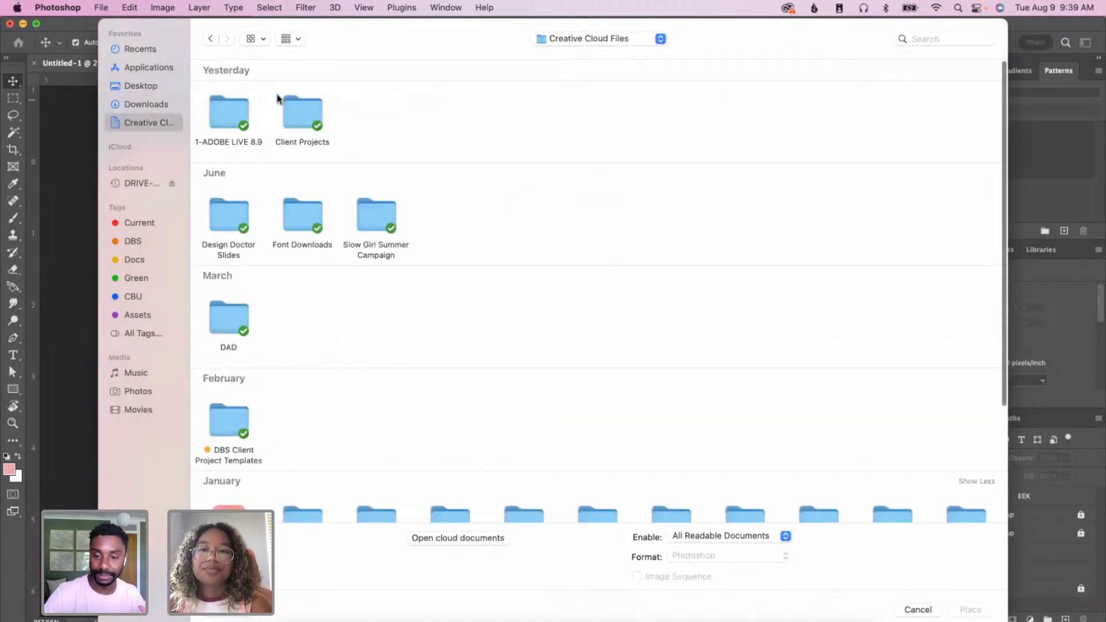
pyautogui.doubleClick(229, 111)
pyautogui.doubleClick(229, 115)
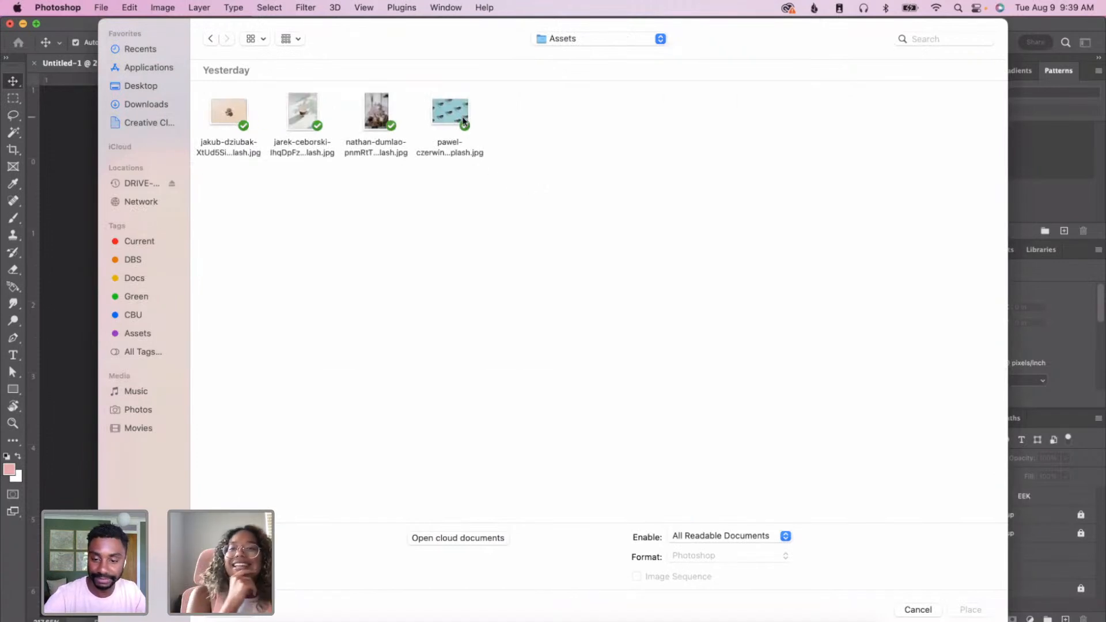
pyautogui.click(390, 111)
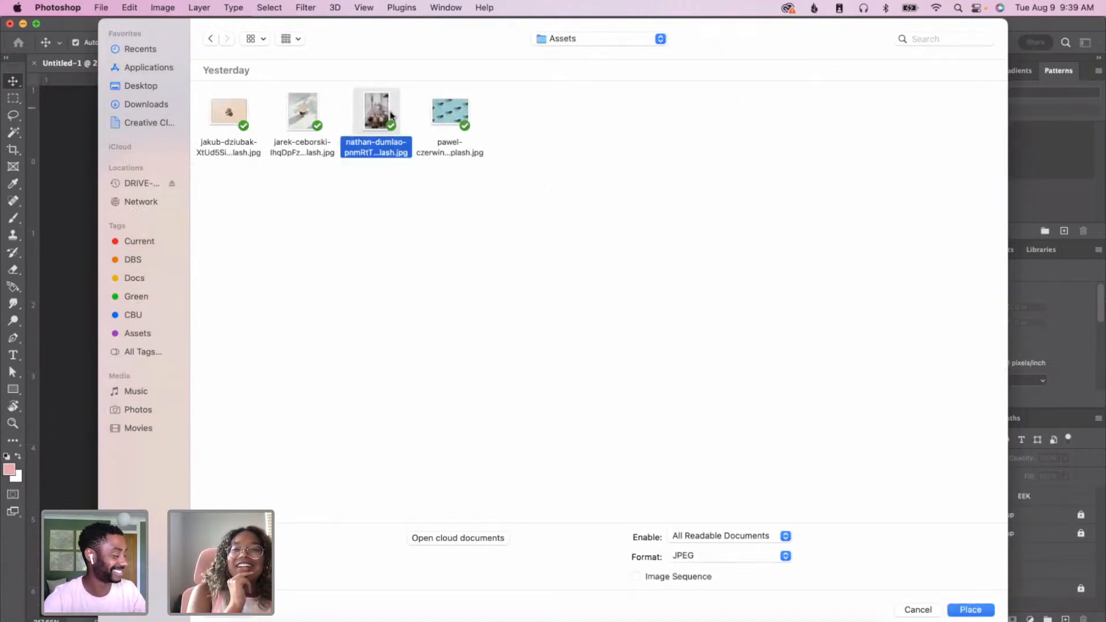
pyautogui.doubleClick(389, 111)
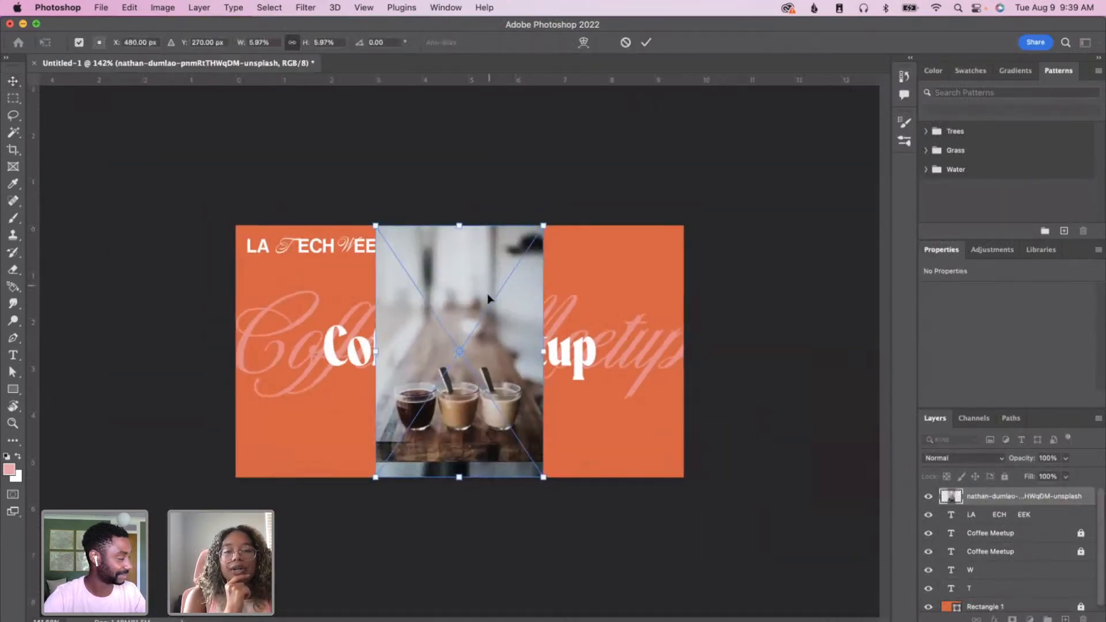
# - Scale the placed coffee photo to about 16.66% so it covers the whole banner, and shift it so the glasses fill the lower half
pyautogui.moveTo(483, 303); pyautogui.dragTo(341, 292)
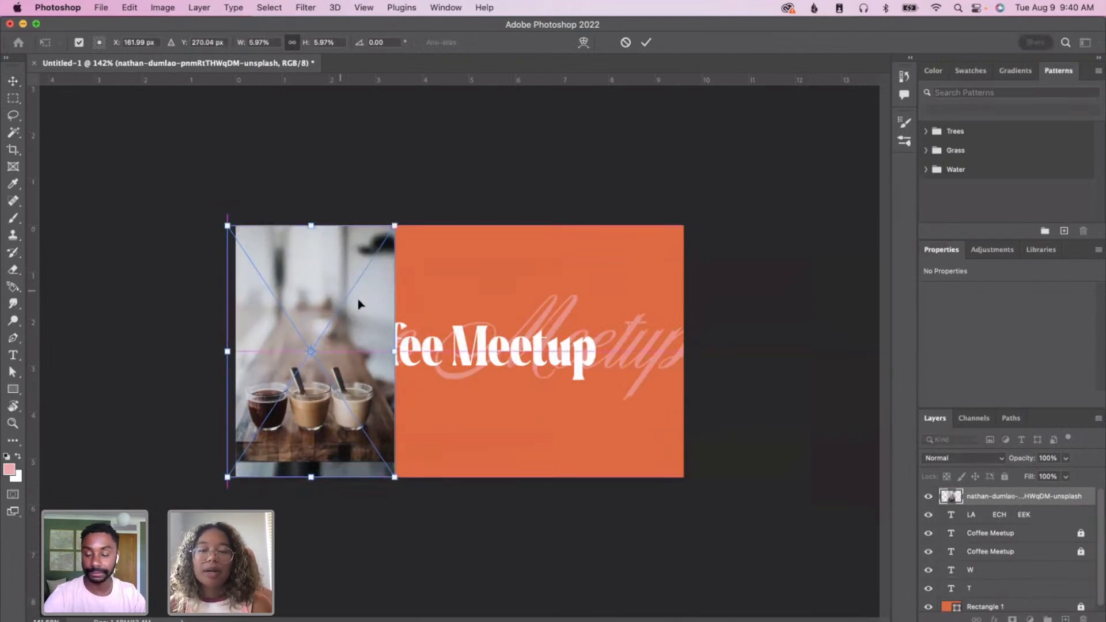
pyautogui.moveTo(407, 348); pyautogui.dragTo(708, 350)
pyautogui.moveTo(625, 375); pyautogui.dragTo(627, 312)
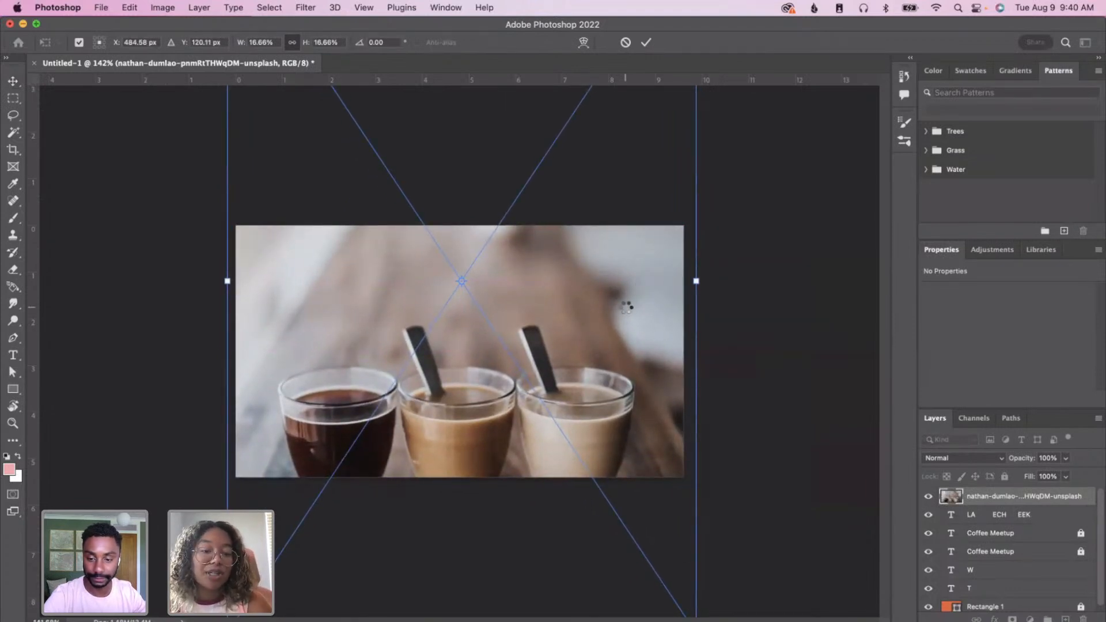
# - Send the coffee photo layer below all text layers, directly above Rectangle 1
pyautogui.press('super+bracketleft')
pyautogui.press('super+bracketleft')
pyautogui.press('super+bracketleft')
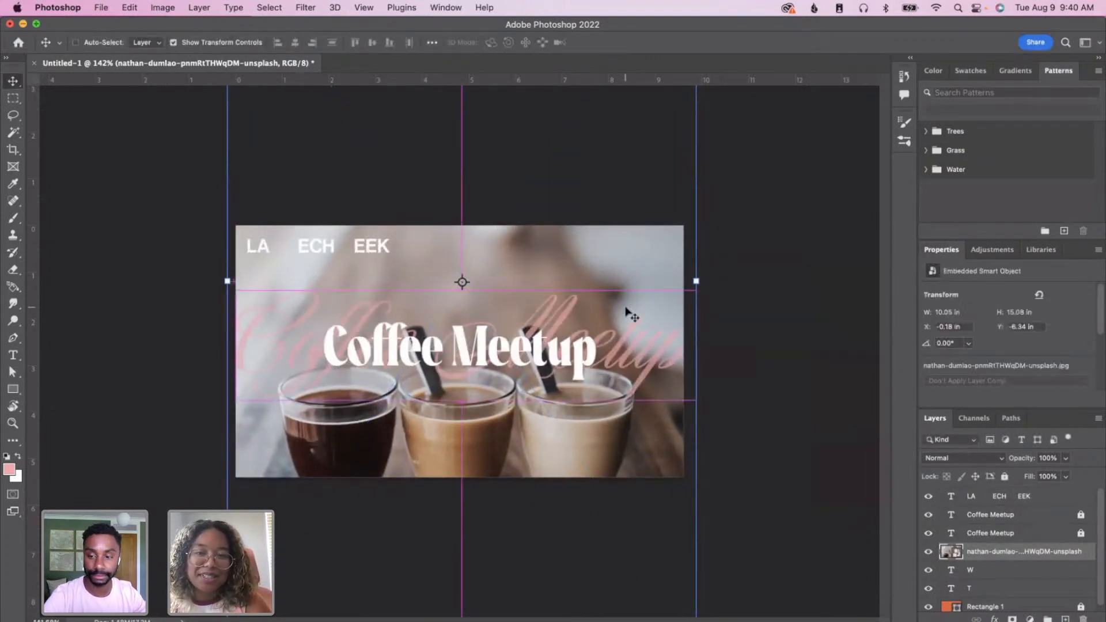
pyautogui.press('super+bracketleft')
pyautogui.press('super+bracketleft')
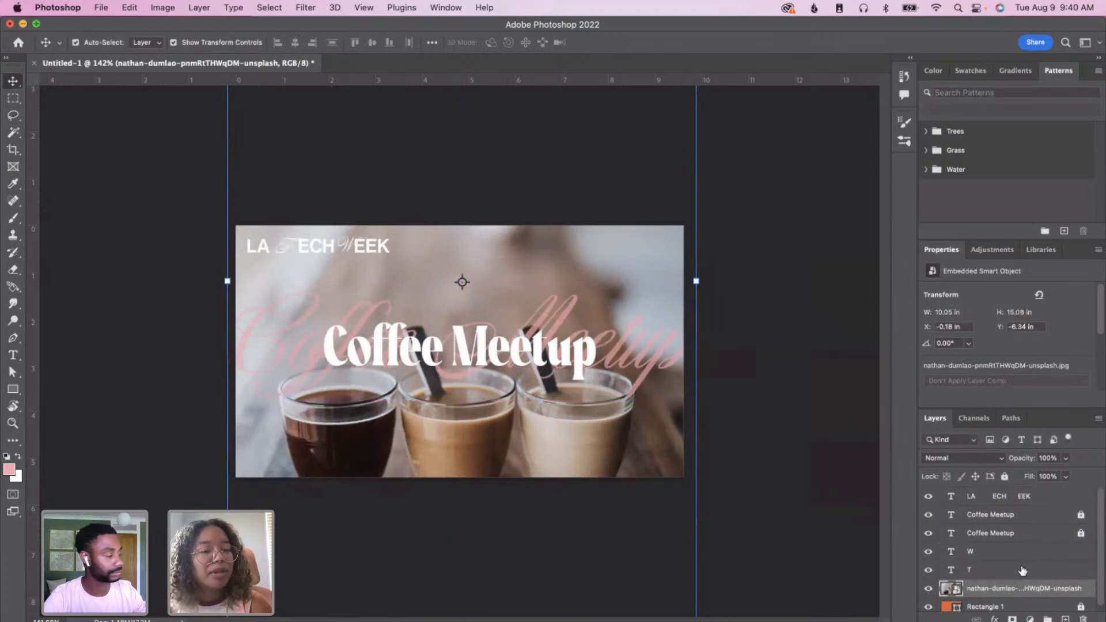
pyautogui.scroll(-1, 1023, 571)
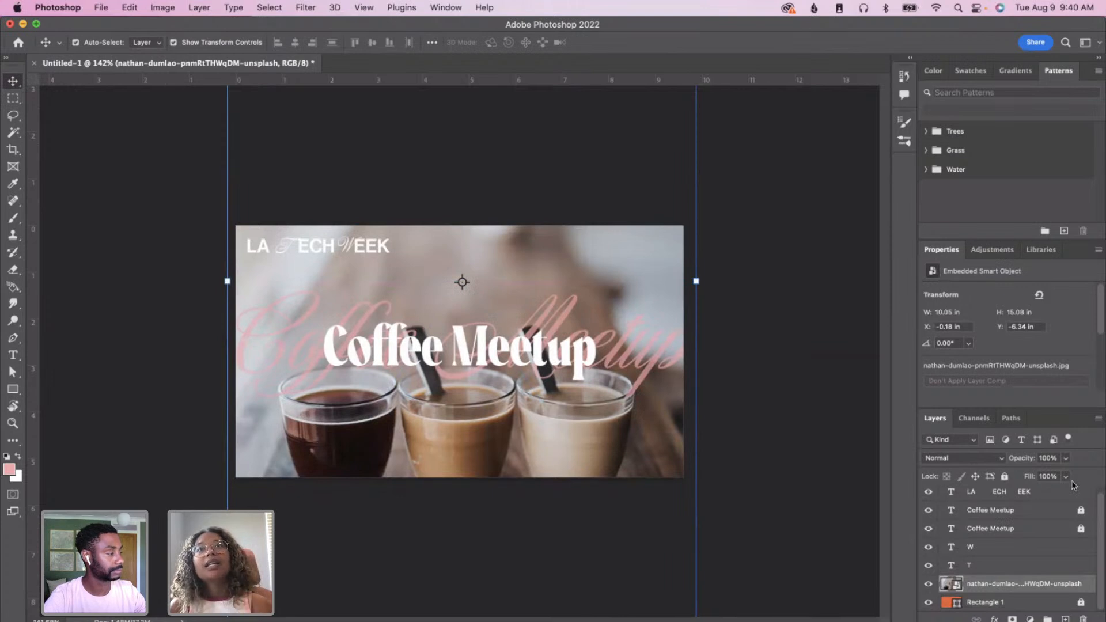
pyautogui.click(959, 456)
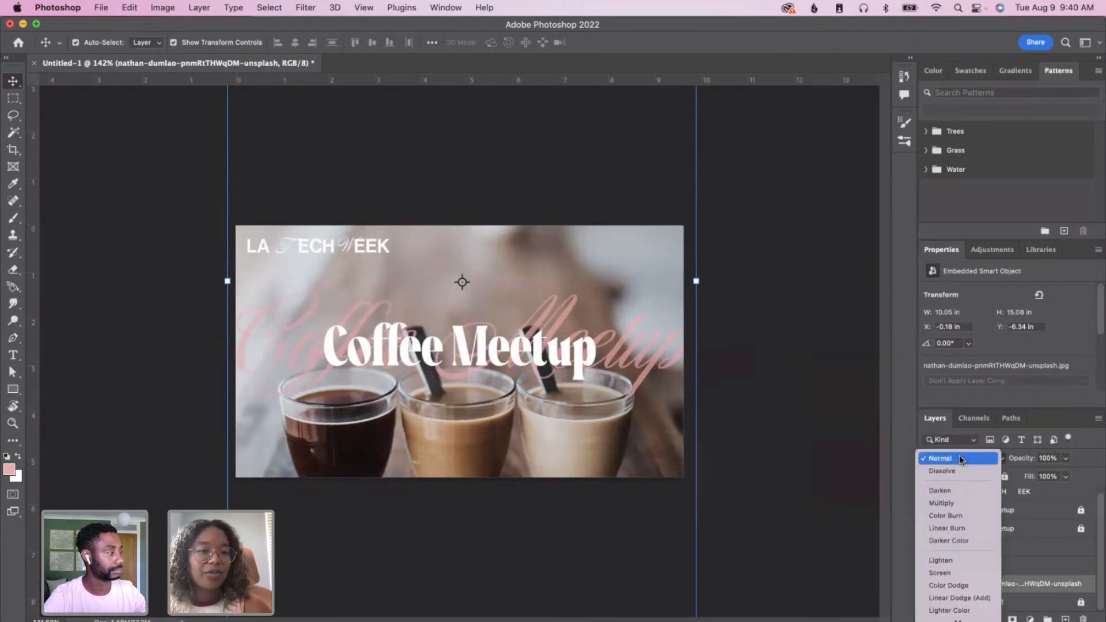
pyautogui.click(900, 417)
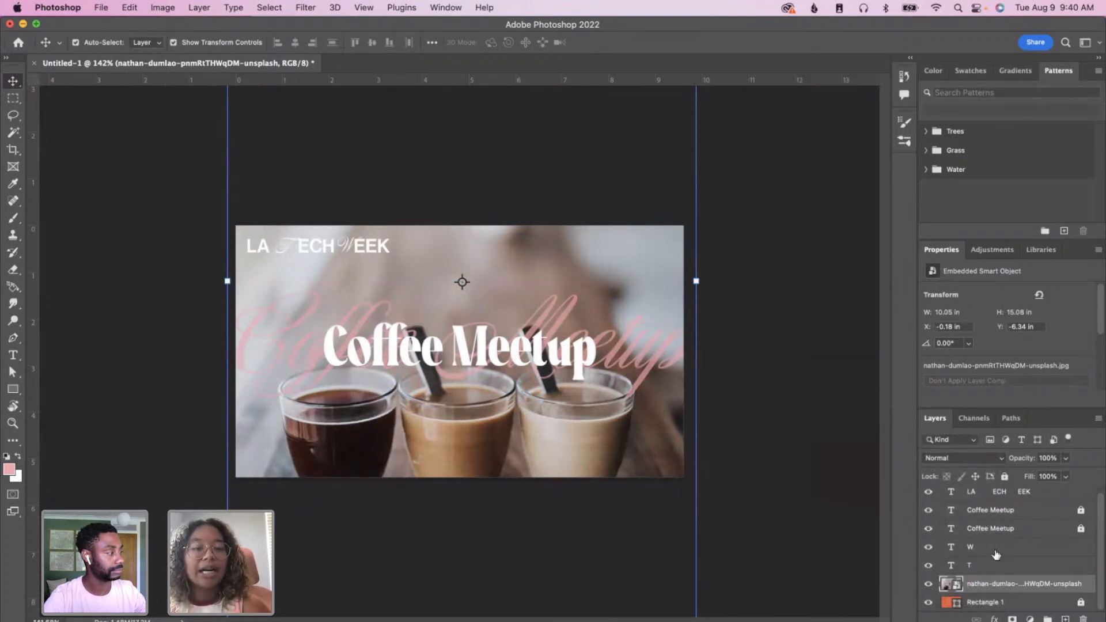
pyautogui.click(306, 9)
pyautogui.moveTo(483, 230)
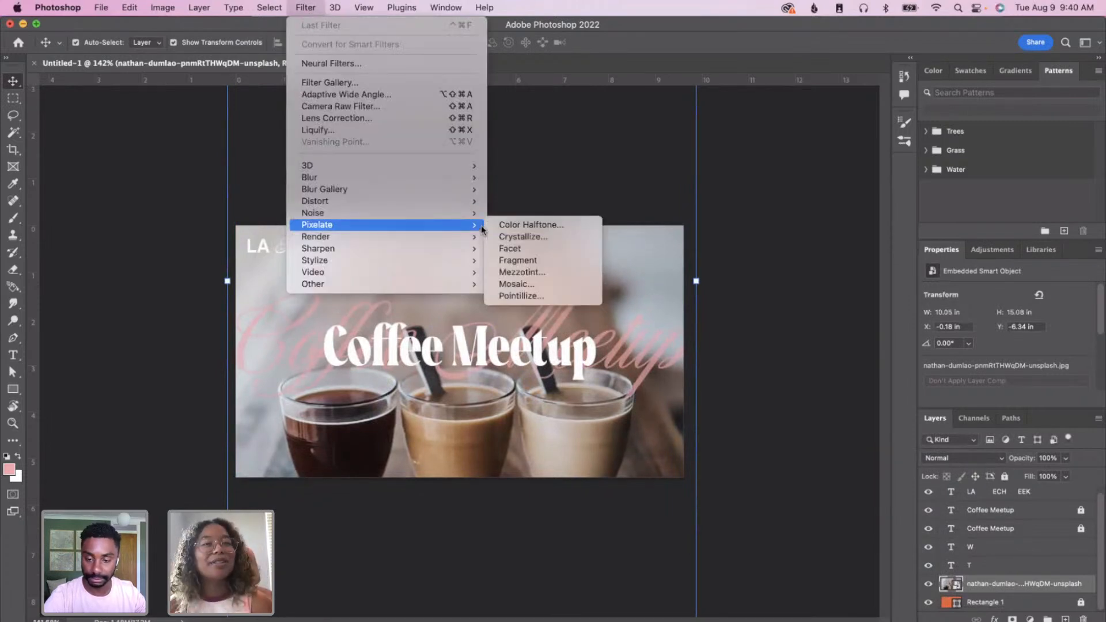
pyautogui.moveTo(447, 203)
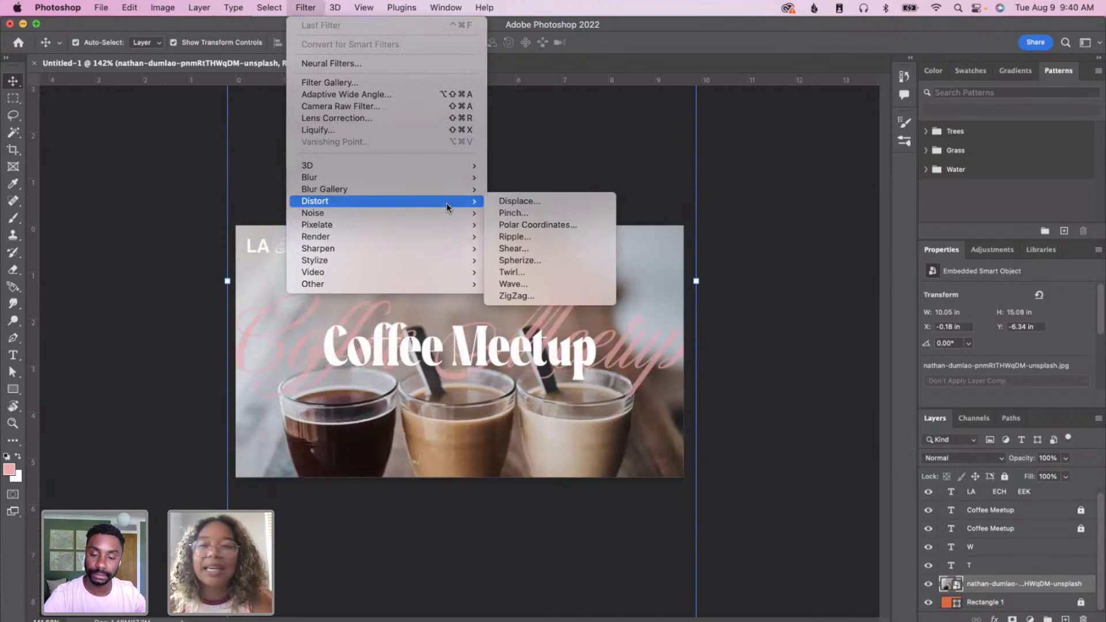
# - Apply a Threshold adjustment with level 146 to the coffee photo and return to the Move tool
pyautogui.moveTo(162, 8)
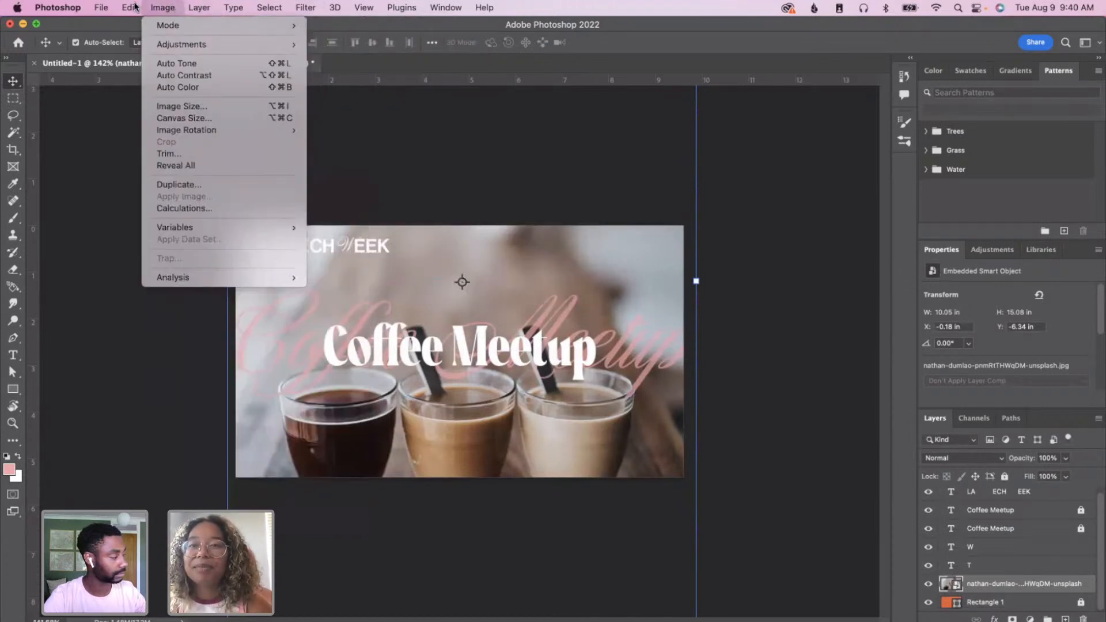
pyautogui.moveTo(184, 44)
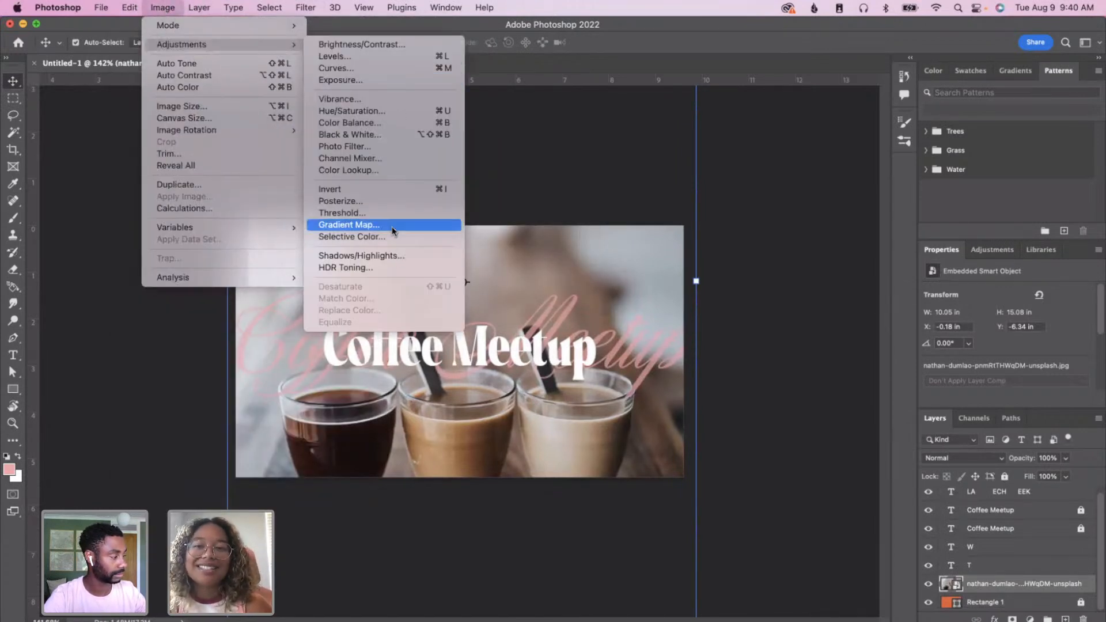
pyautogui.click(381, 212)
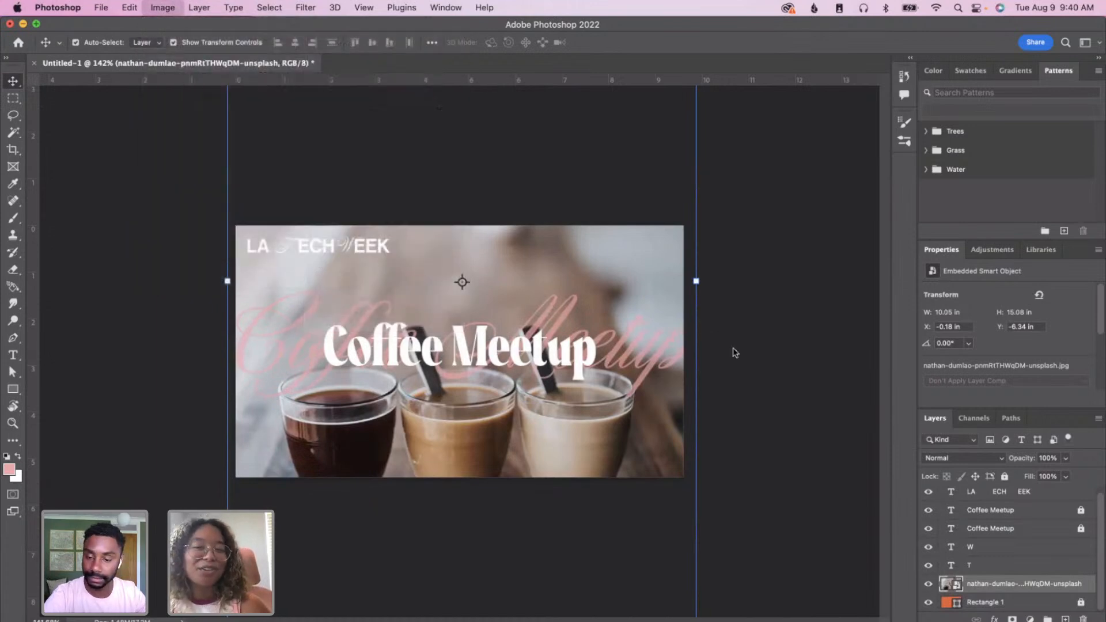
pyautogui.moveTo(522, 285)
pyautogui.mouseDown()
pyautogui.moveTo(584, 283)
pyautogui.moveTo(511, 284)
pyautogui.moveTo(534, 285)
pyautogui.mouseUp()
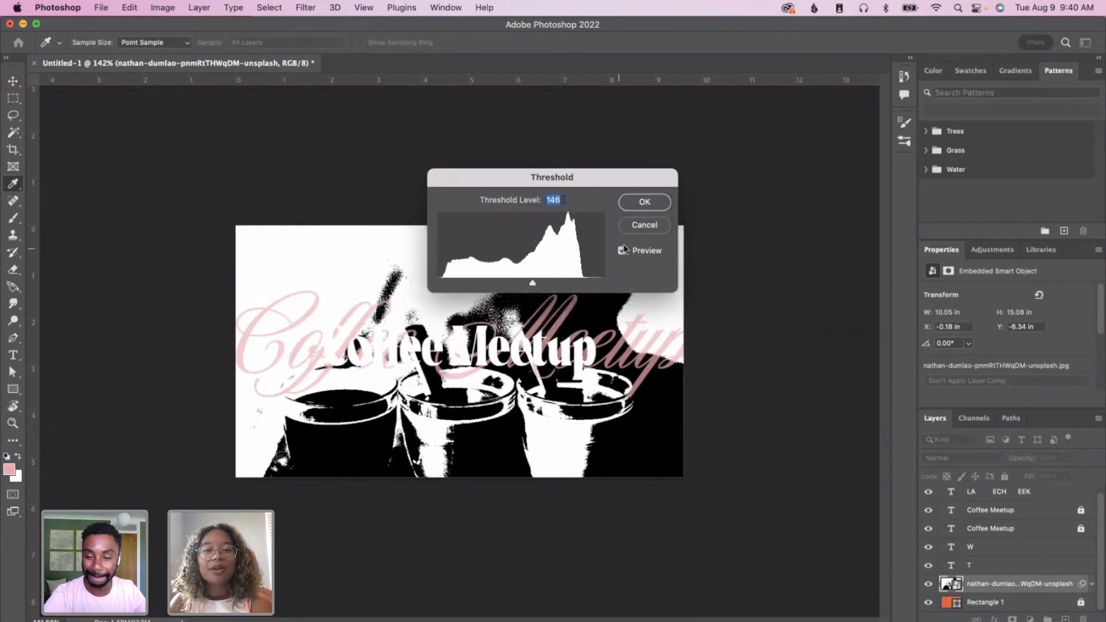
pyautogui.click(645, 202)
pyautogui.press('v')
# - Preview the blend modes on the thresholded coffee photo and set it to Multiply
pyautogui.click(987, 461)
pyautogui.press('Down')
pyautogui.press('Down')
pyautogui.press('Down')
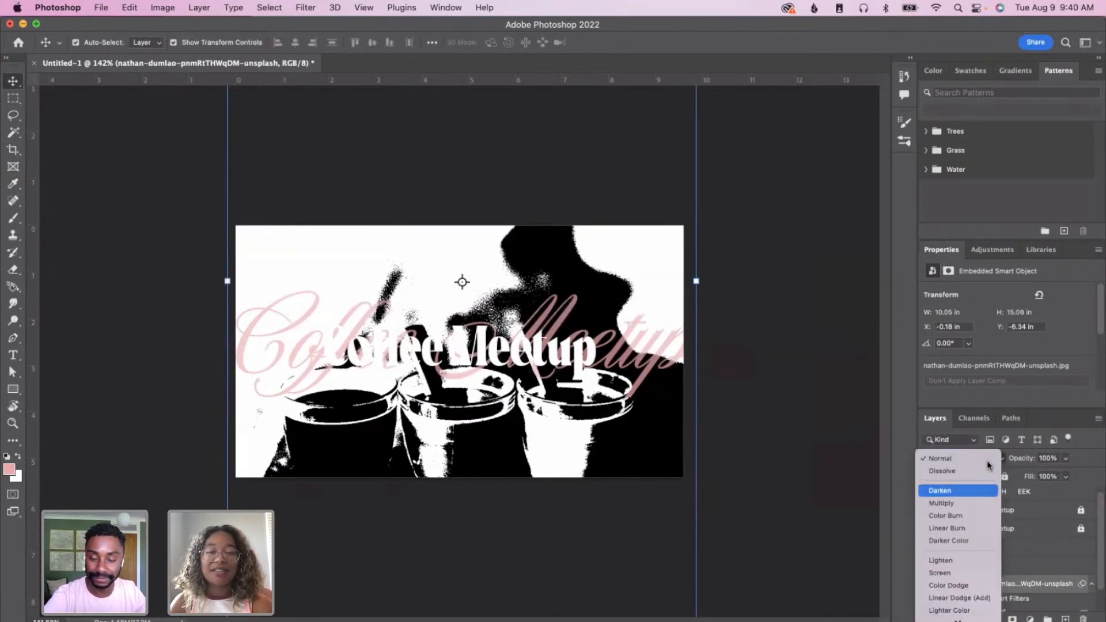
pyautogui.press('Down')
pyautogui.press('Down')
pyautogui.press('Down')
pyautogui.press('Down')
pyautogui.press('Down')
pyautogui.press('Down')
pyautogui.press('Down')
pyautogui.press('Down')
pyautogui.press('Down')
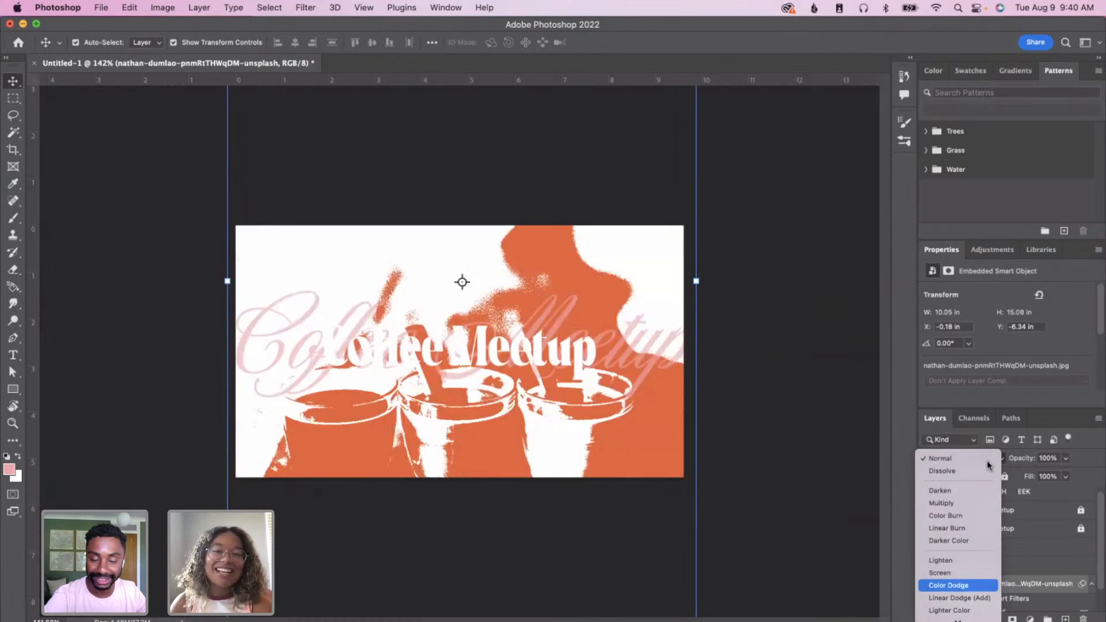
pyautogui.press('Down')
pyautogui.press('Down')
pyautogui.press('Down')
pyautogui.press('Down')
pyautogui.press('Down')
pyautogui.press('Down')
pyautogui.press('Down')
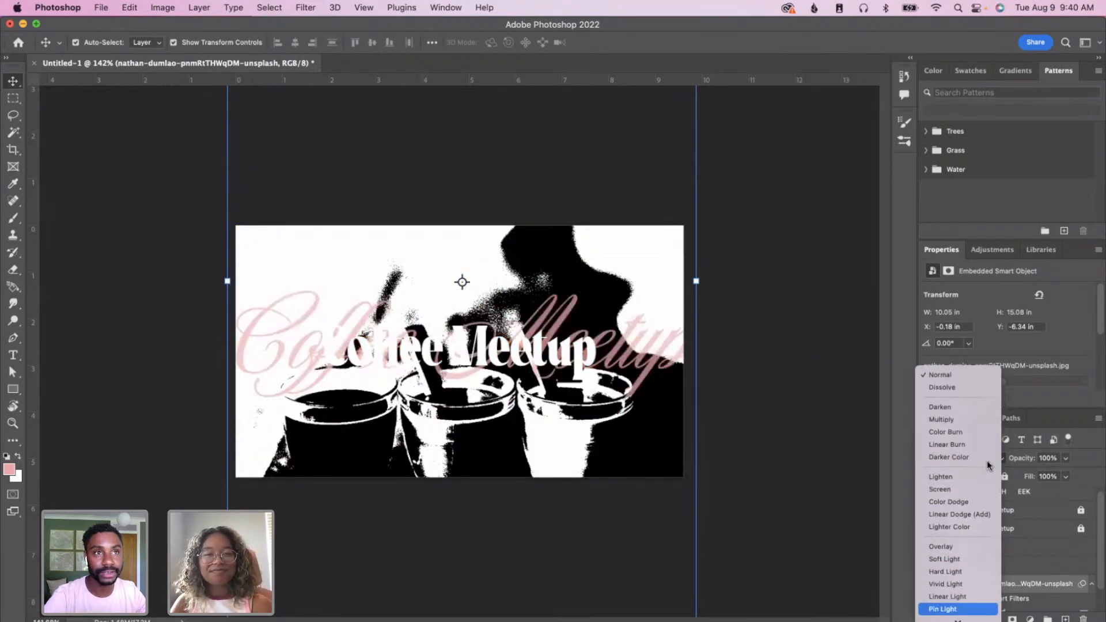
pyautogui.press('Down')
pyautogui.press('Down')
pyautogui.press('Down')
pyautogui.press('Down')
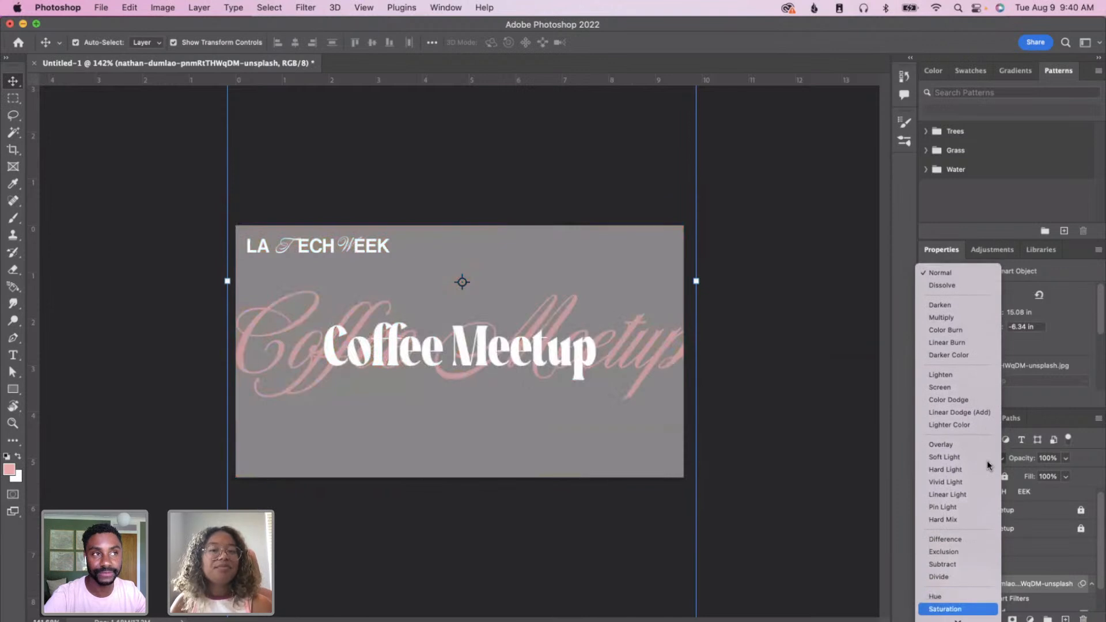
pyautogui.press('Up')
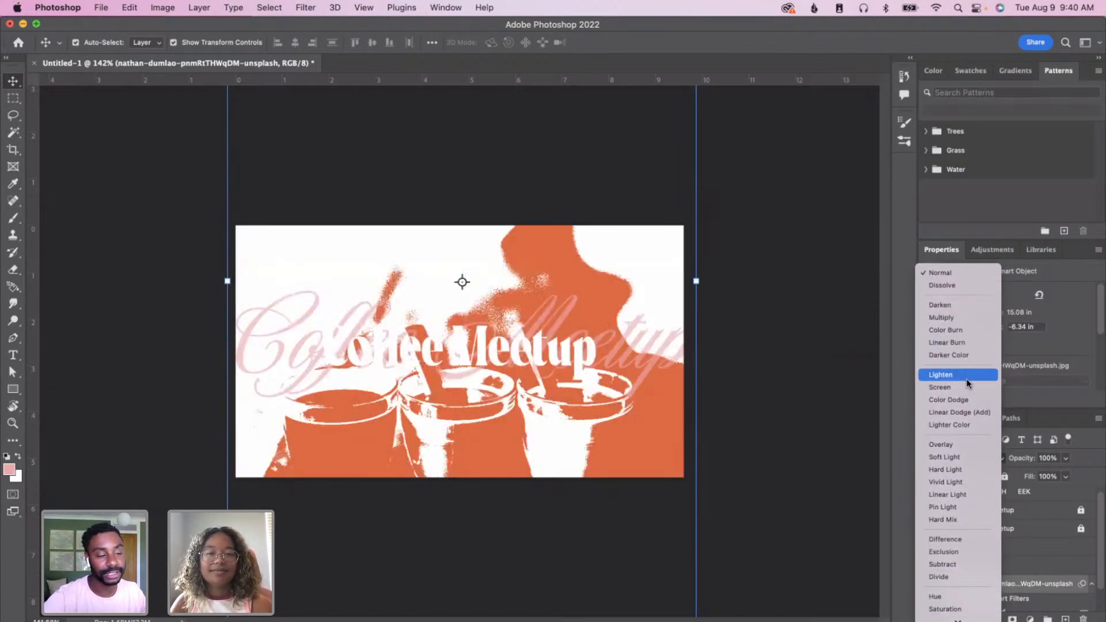
pyautogui.click(969, 319)
# - Lower the coffee photo layer's opacity to 18% and deselect the layer
pyautogui.click(1066, 458)
pyautogui.click(1016, 473)
pyautogui.moveTo(1022, 474)
pyautogui.mouseDown()
pyautogui.moveTo(1046, 475)
pyautogui.moveTo(1017, 476)
pyautogui.mouseUp()
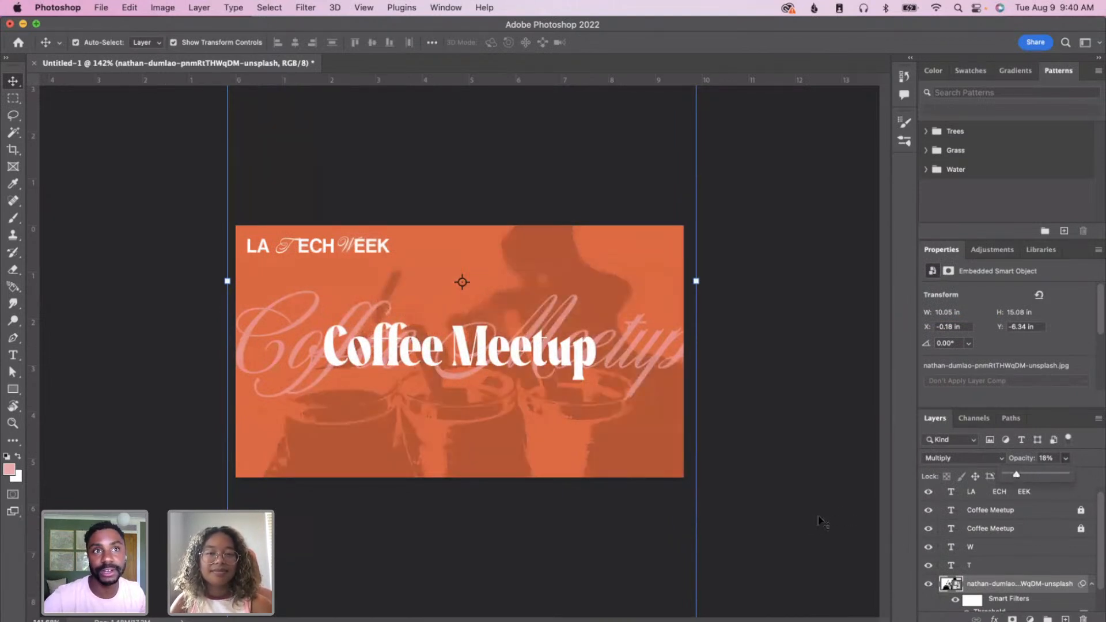
pyautogui.click(807, 526)
pyautogui.scroll(-2, 1049, 536)
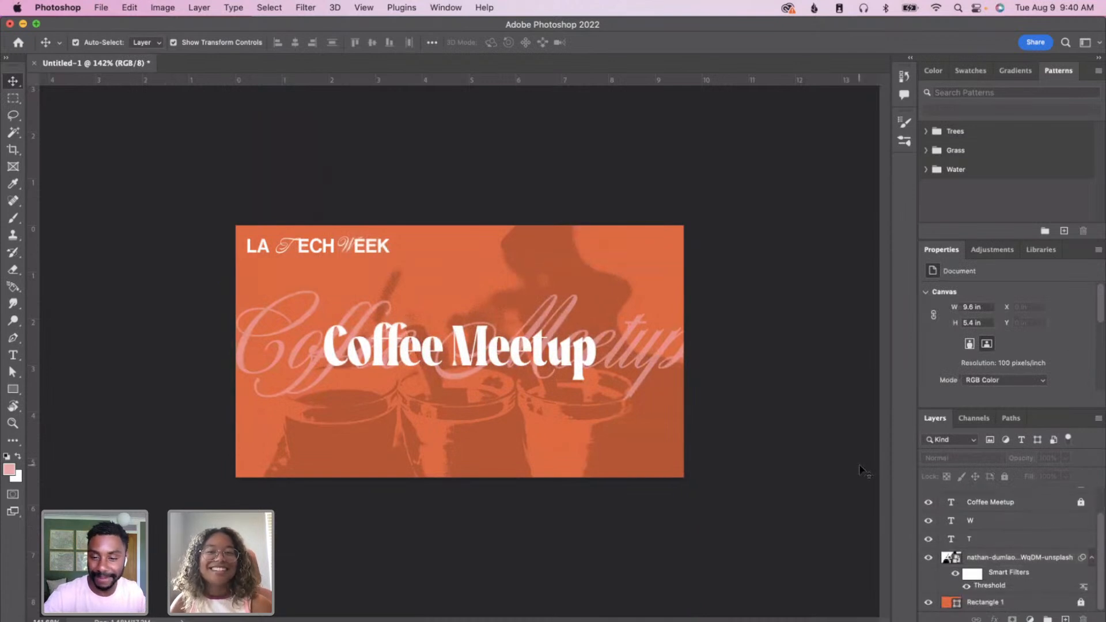
# - Unlock the pink script "Coffee Meetup" layer, raise its opacity to 100% and deselect it
pyautogui.scroll(2, 487, 469)
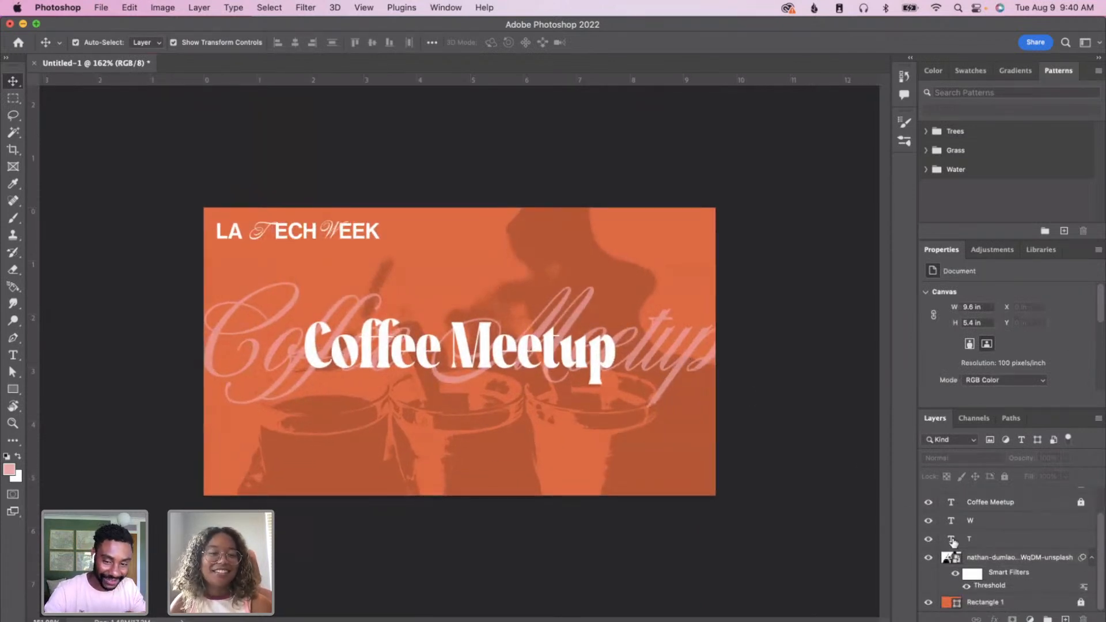
pyautogui.click(986, 503)
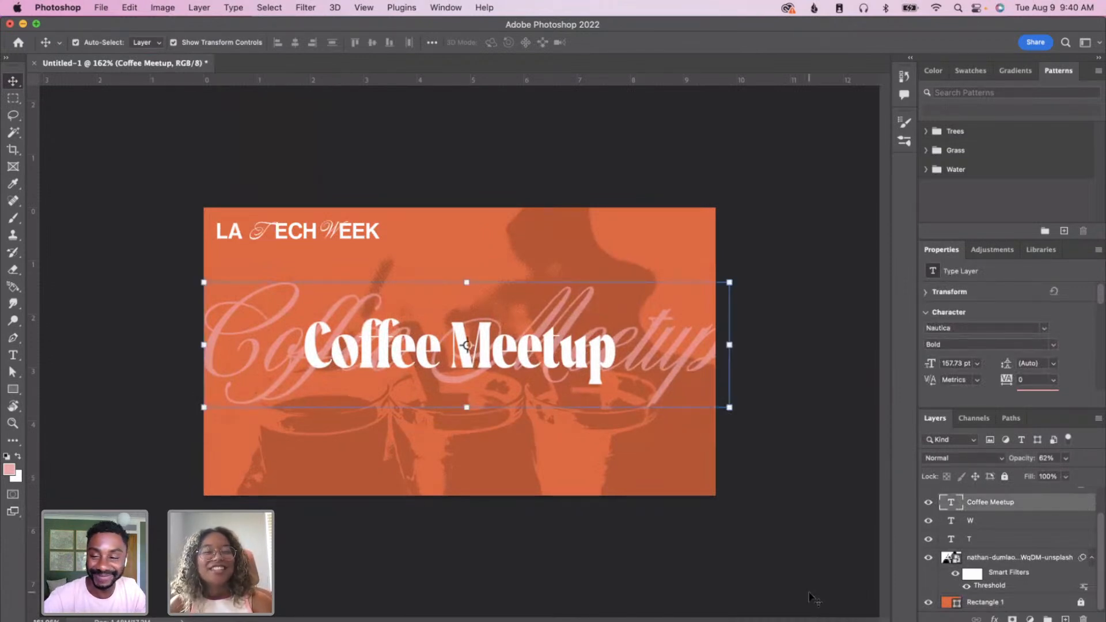
pyautogui.scroll(2, 1019, 550)
pyautogui.click(1066, 458)
pyautogui.moveTo(1066, 474); pyautogui.dragTo(1098, 474)
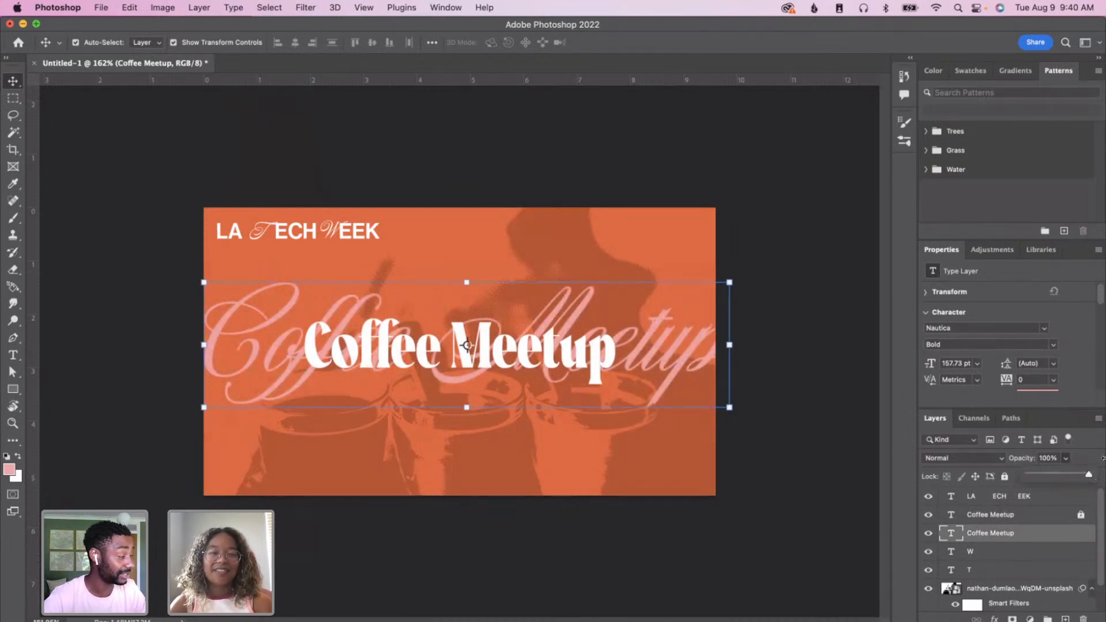
pyautogui.click(1083, 476)
pyautogui.click(758, 561)
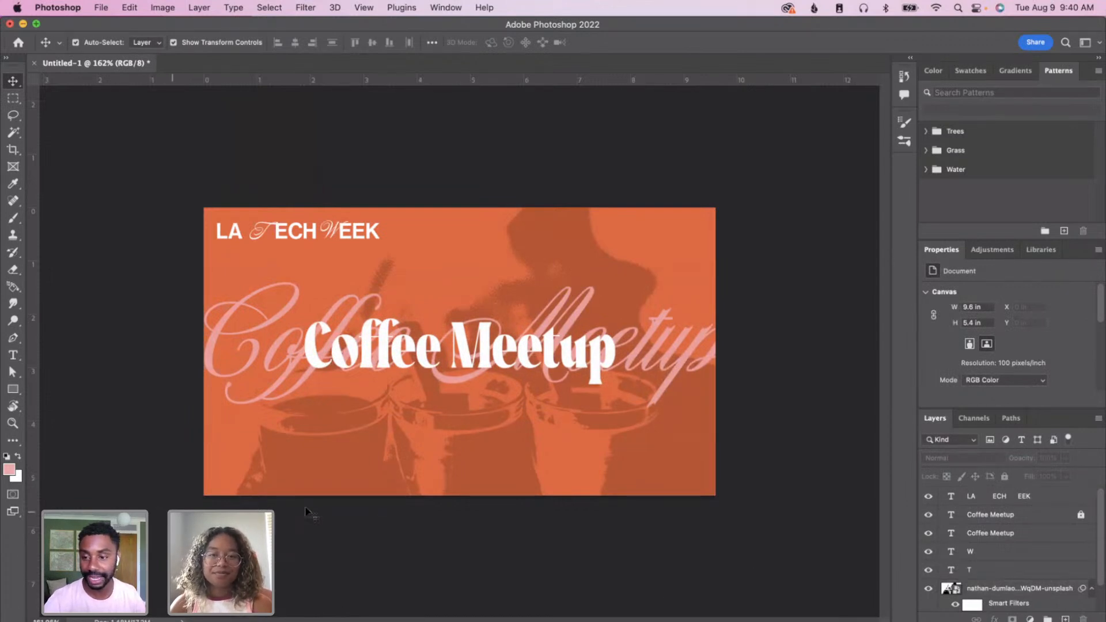
pyautogui.scroll(1, 306, 510)
pyautogui.scroll(1, 383, 473)
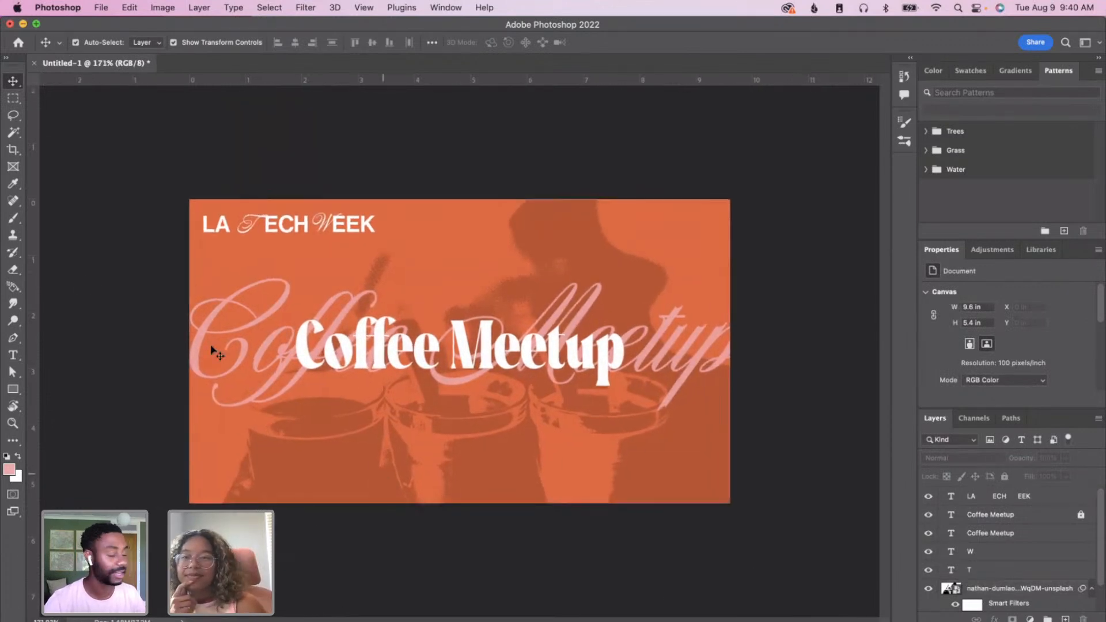
pyautogui.click(13, 355)
pyautogui.click(385, 440)
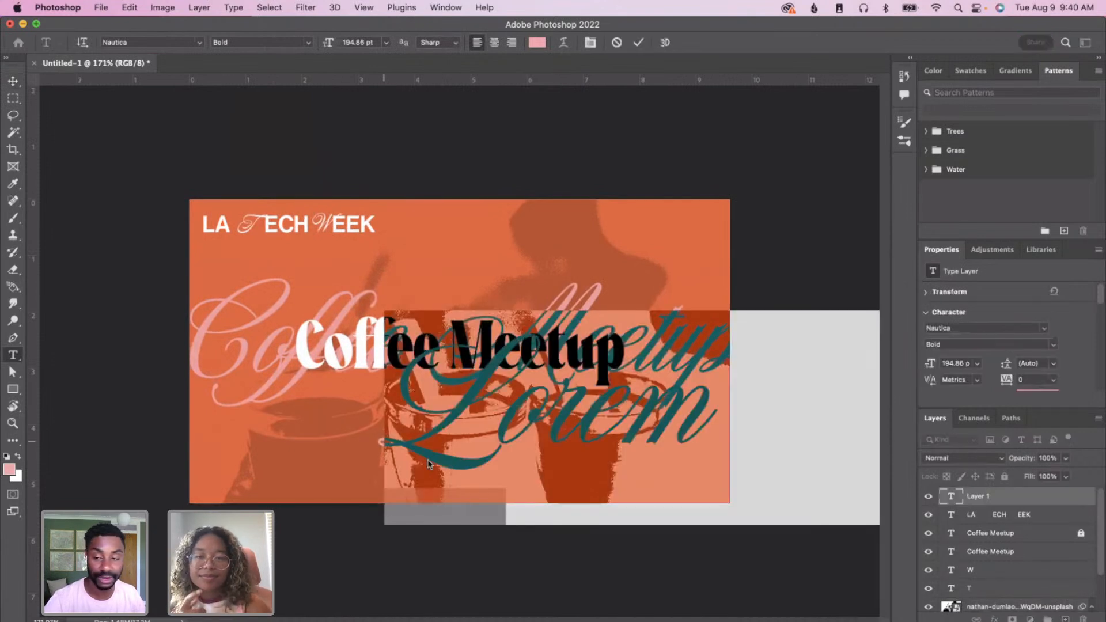
pyautogui.press('Escape')
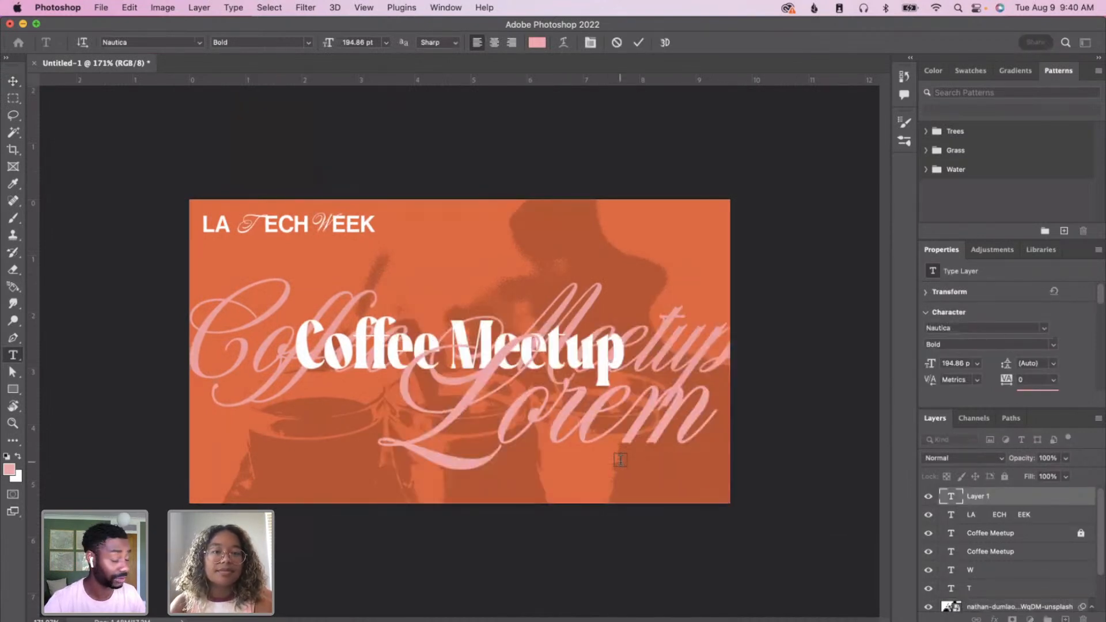
pyautogui.press('v')
pyautogui.click(662, 360)
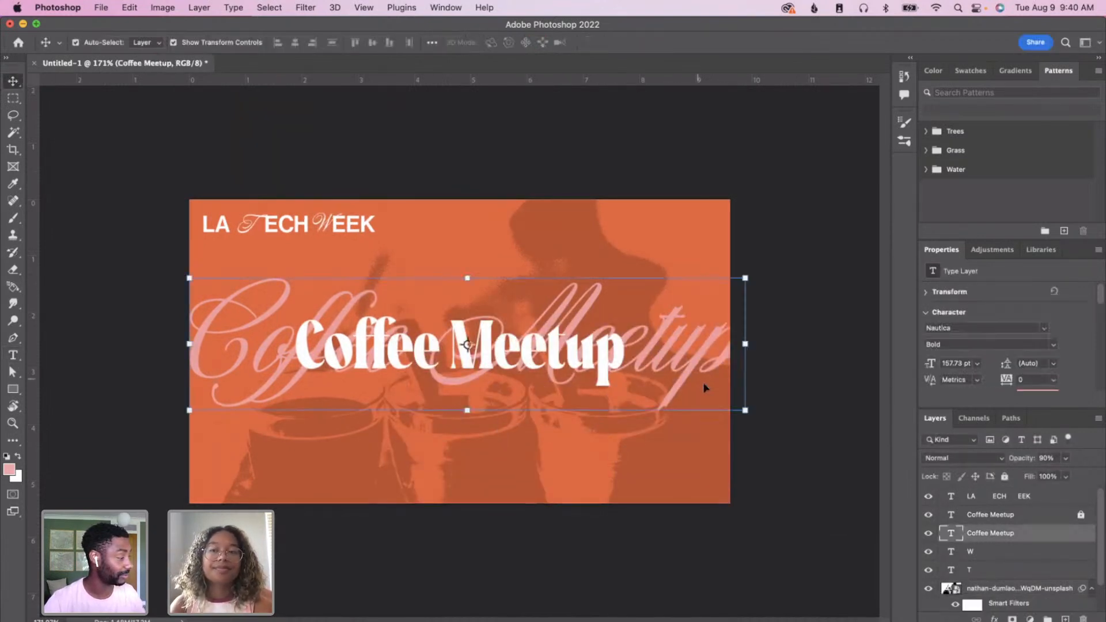
# - Add a 24 pt text line reading "Love Coffee Bar" beneath the headline, over the coffee cups
pyautogui.click(13, 355)
pyautogui.click(390, 467)
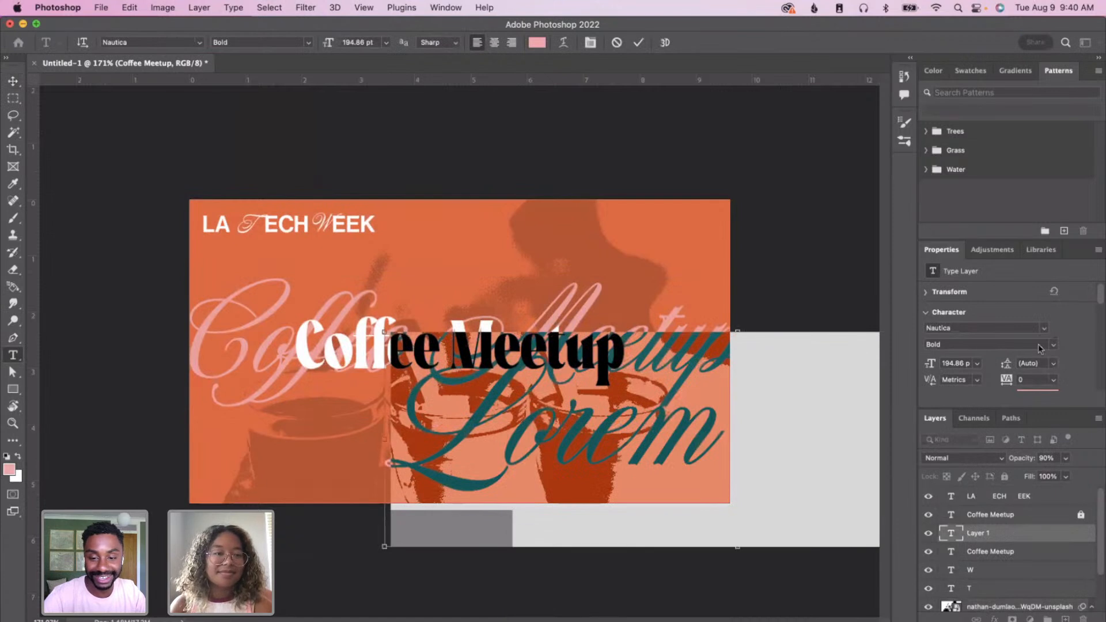
pyautogui.click(977, 368)
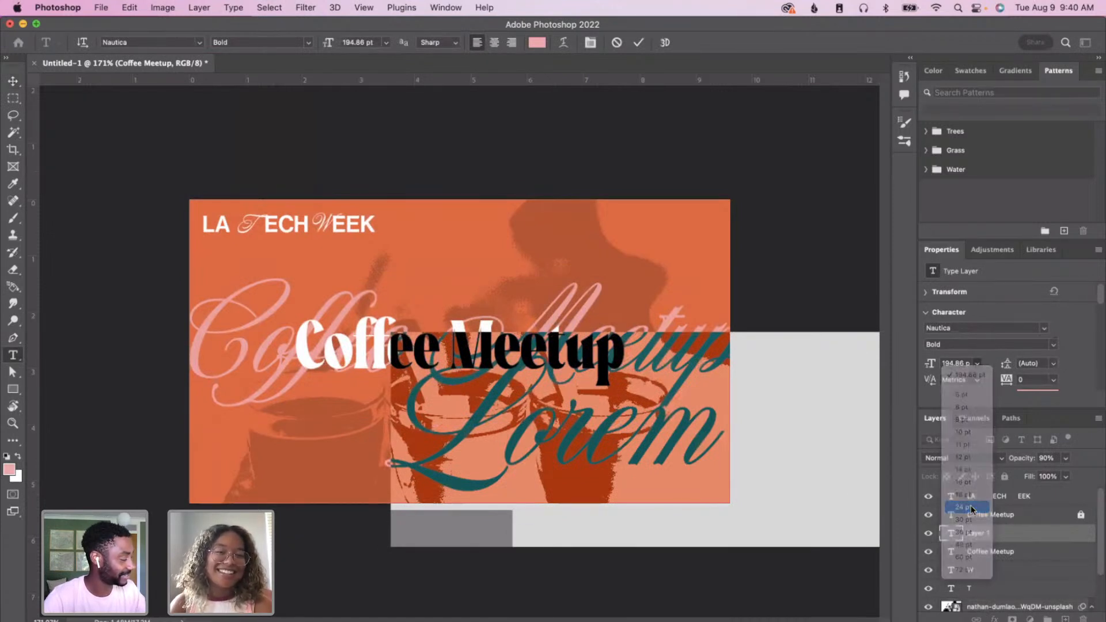
pyautogui.click(970, 500)
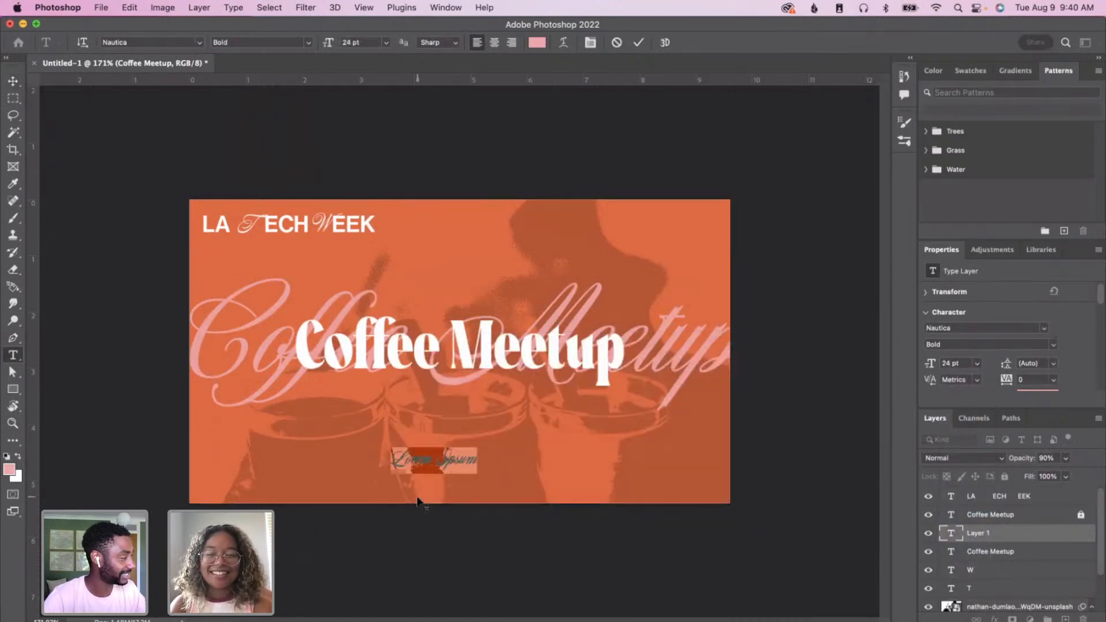
pyautogui.press('BackSpace')
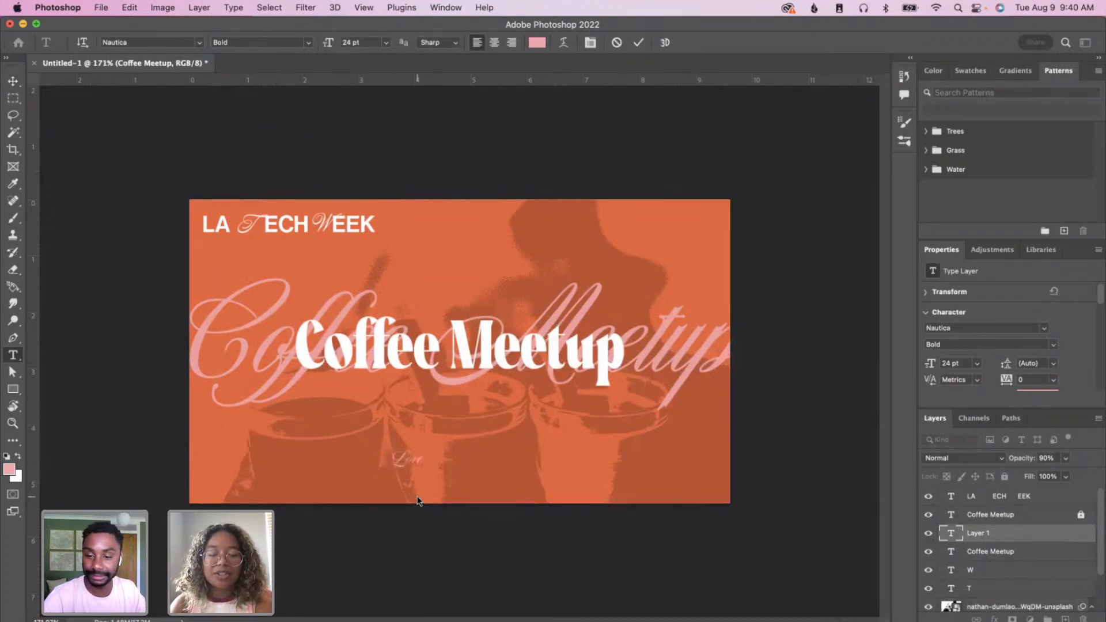
pyautogui.write('Love Coffee Bar')
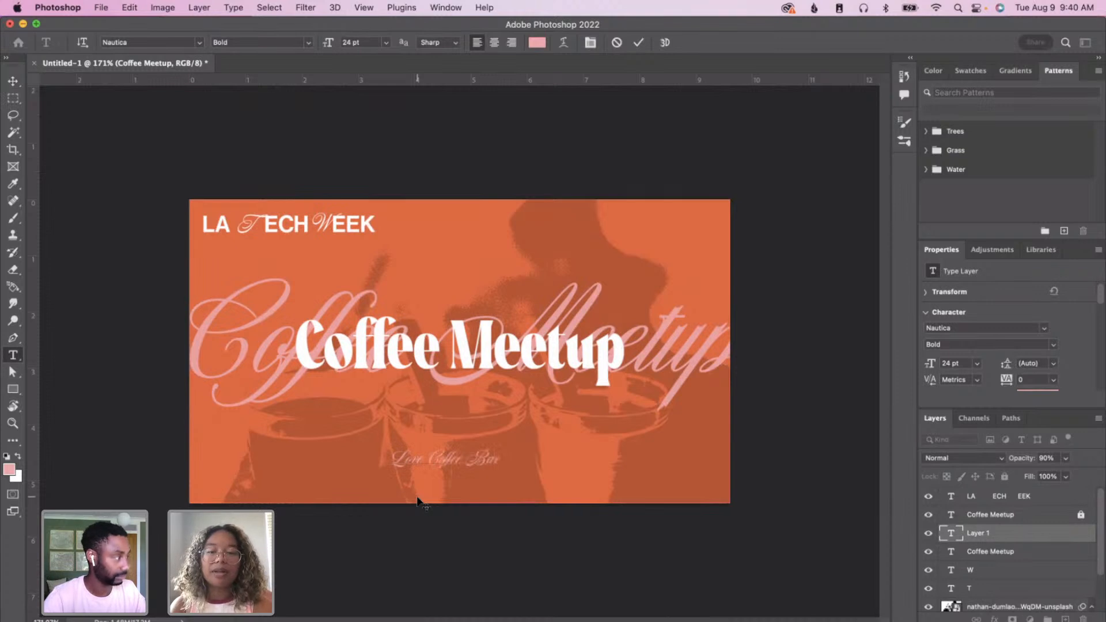
pyautogui.click(412, 490)
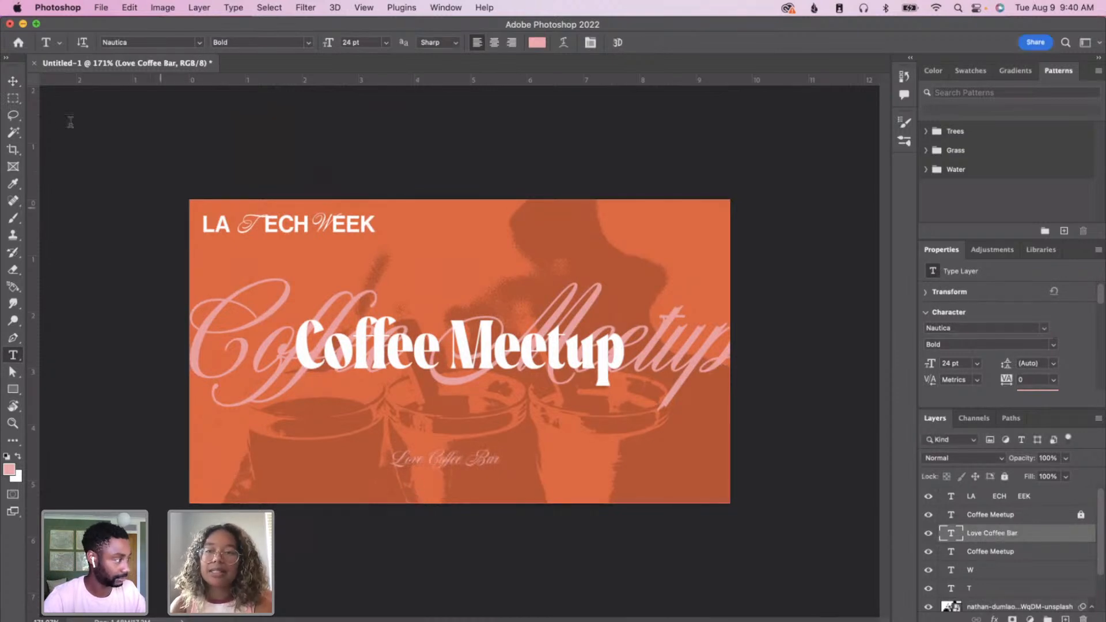
# - Scale the "Love Coffee Bar" text up to about 139% and move it to the banner's lower right area
pyautogui.click(12, 81)
pyautogui.moveTo(505, 474); pyautogui.dragTo(687, 456)
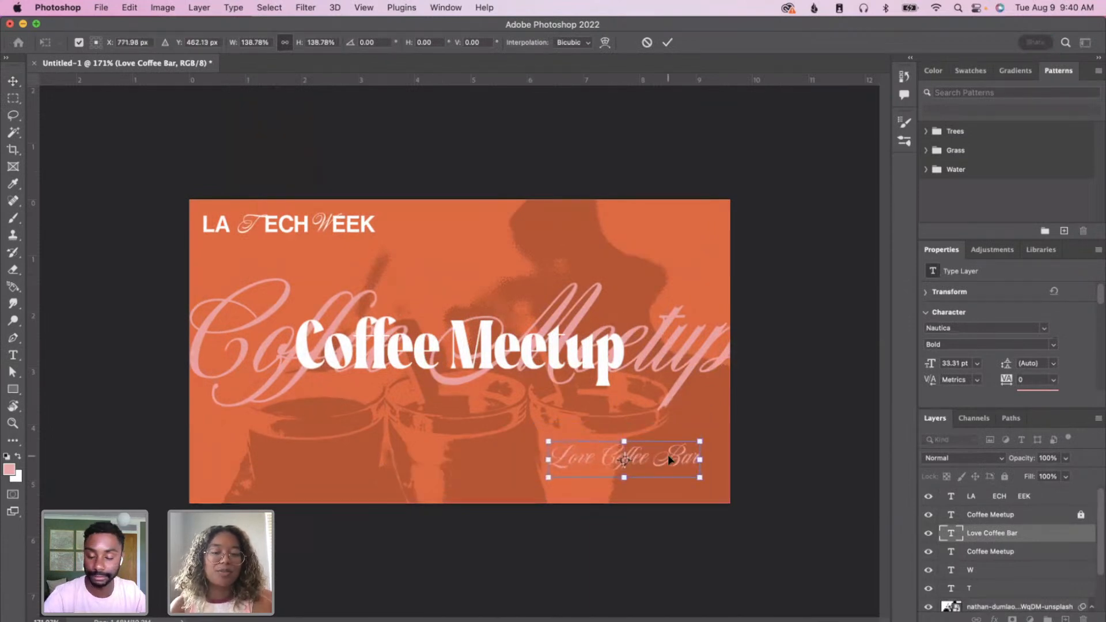
pyautogui.press('Return')
# - Set the "Love Coffee Bar" text in Neue Haas Grotesk Display Pro 65 Medium with All Caps
pyautogui.click(1045, 329)
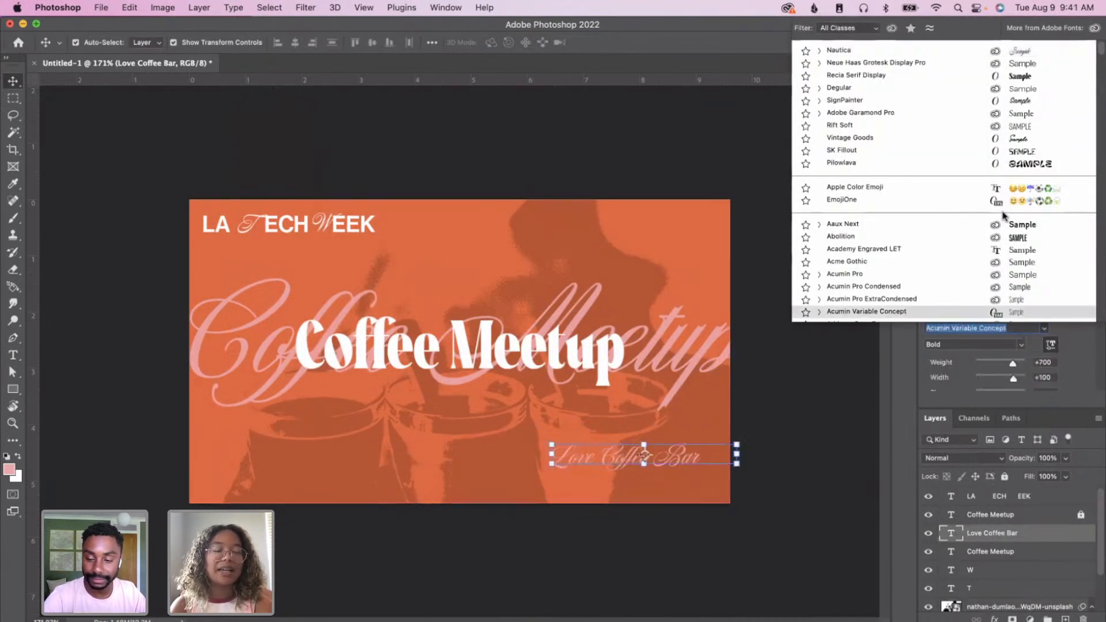
pyautogui.click(1080, 344)
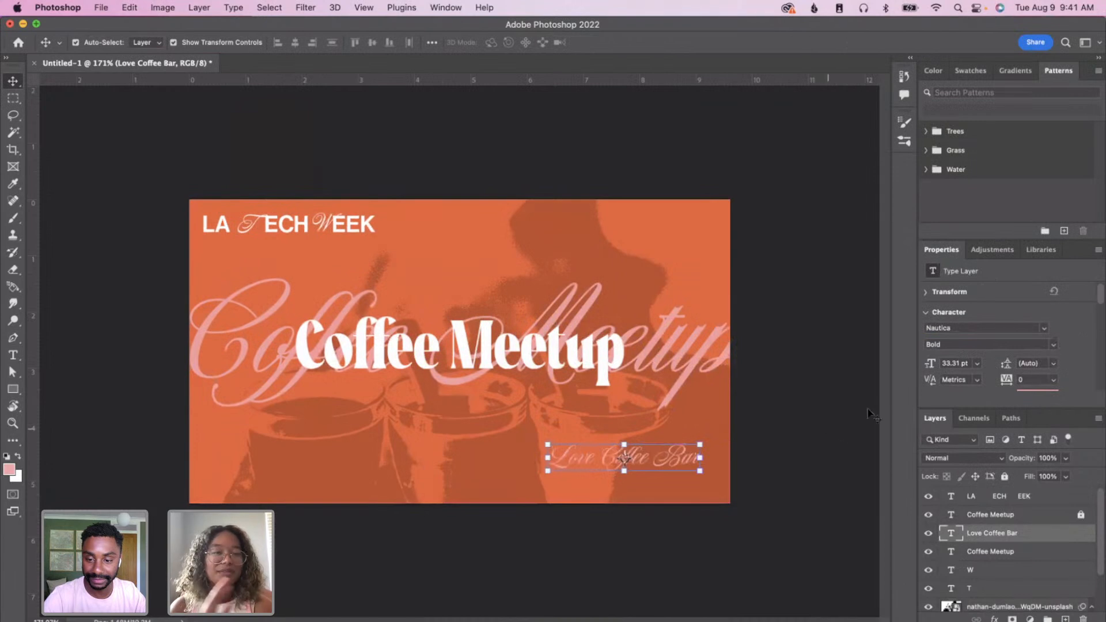
pyautogui.click(982, 327)
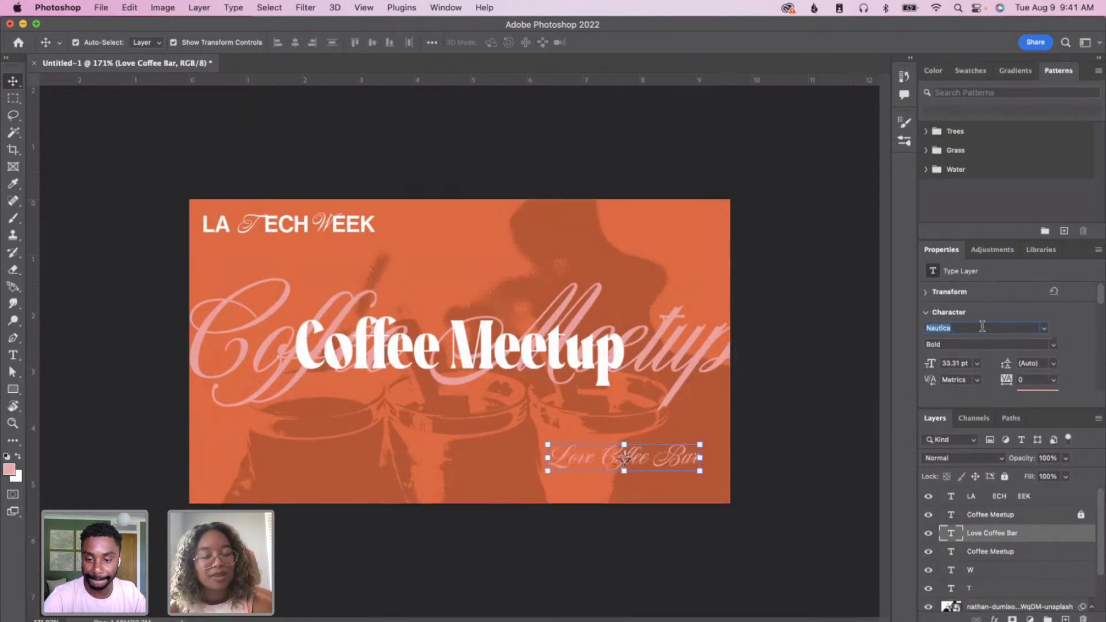
pyautogui.write('neue')
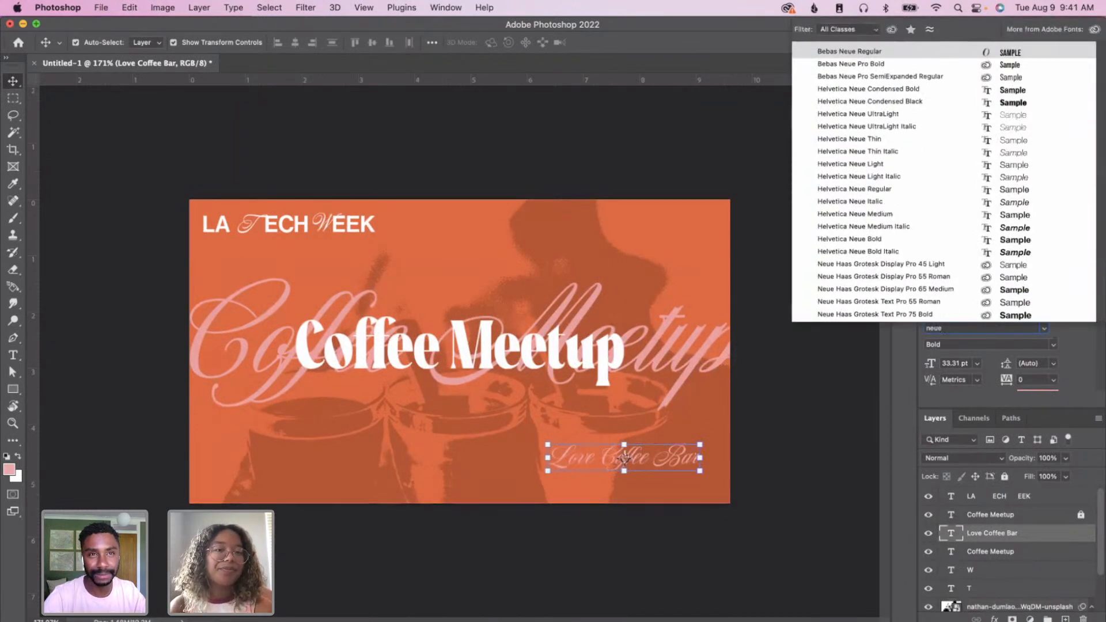
pyautogui.click(1031, 289)
pyautogui.scroll(-5, 980, 346)
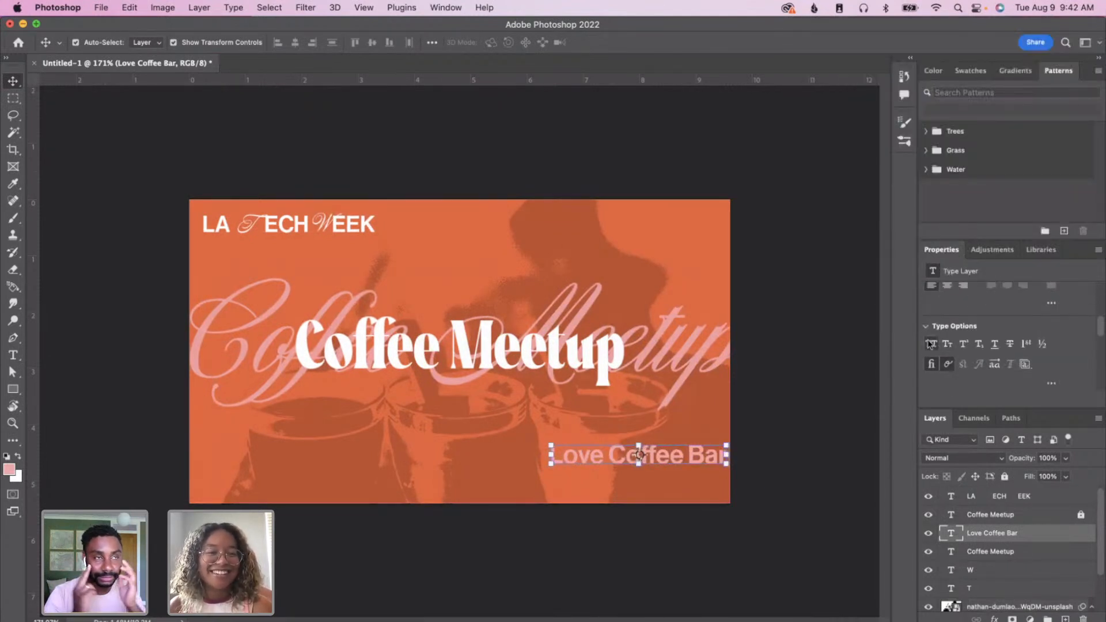
pyautogui.click(930, 344)
# - Change the "Love Coffee Bar" text color to white (ffffff)
pyautogui.scroll(3, 1031, 346)
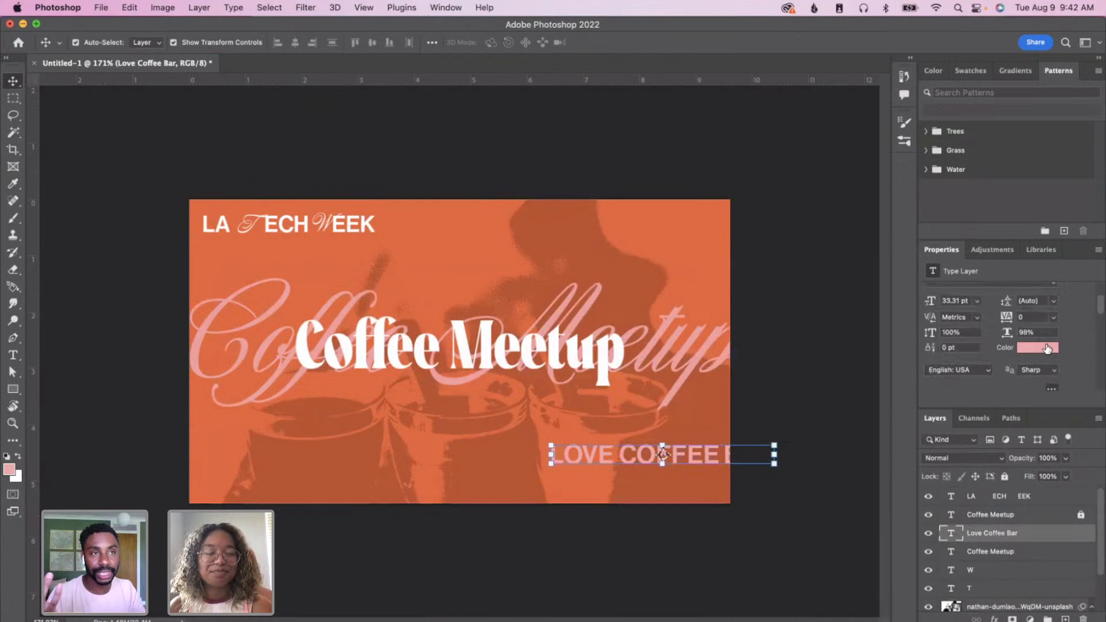
pyautogui.click(1048, 349)
pyautogui.click(760, 292)
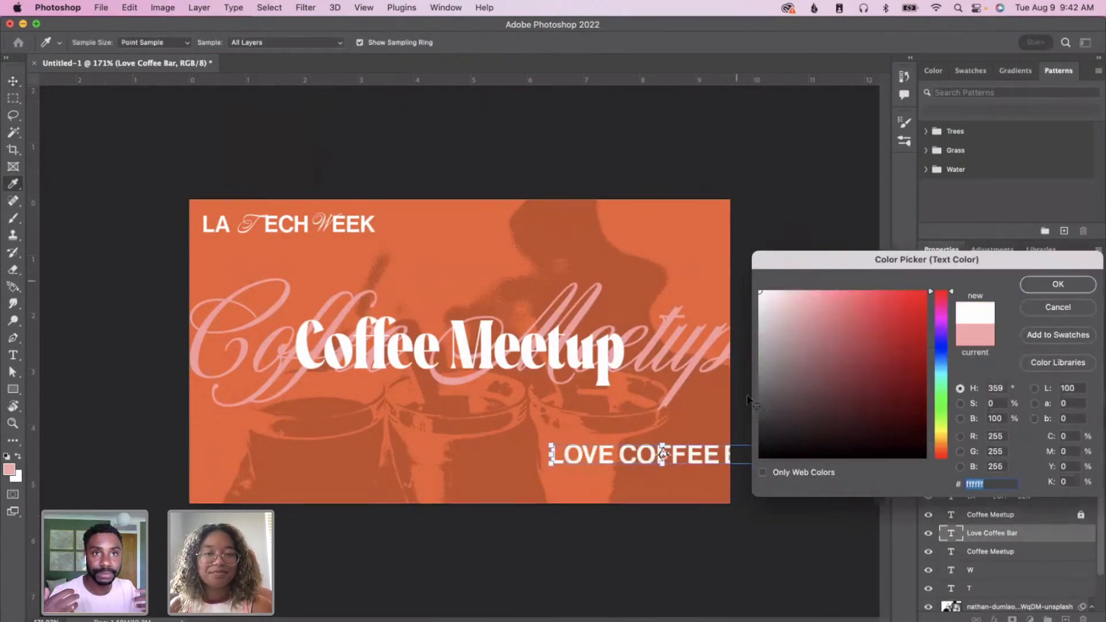
pyautogui.press('Return')
# - Scale the "Love Coffee Bar" text down to about 19.47 pt, centered beneath the headline, with a duplicate directly below it
pyautogui.press('super+t')
pyautogui.moveTo(778, 465); pyautogui.dragTo(478, 444)
pyautogui.press('Return')
pyautogui.press('super+t')
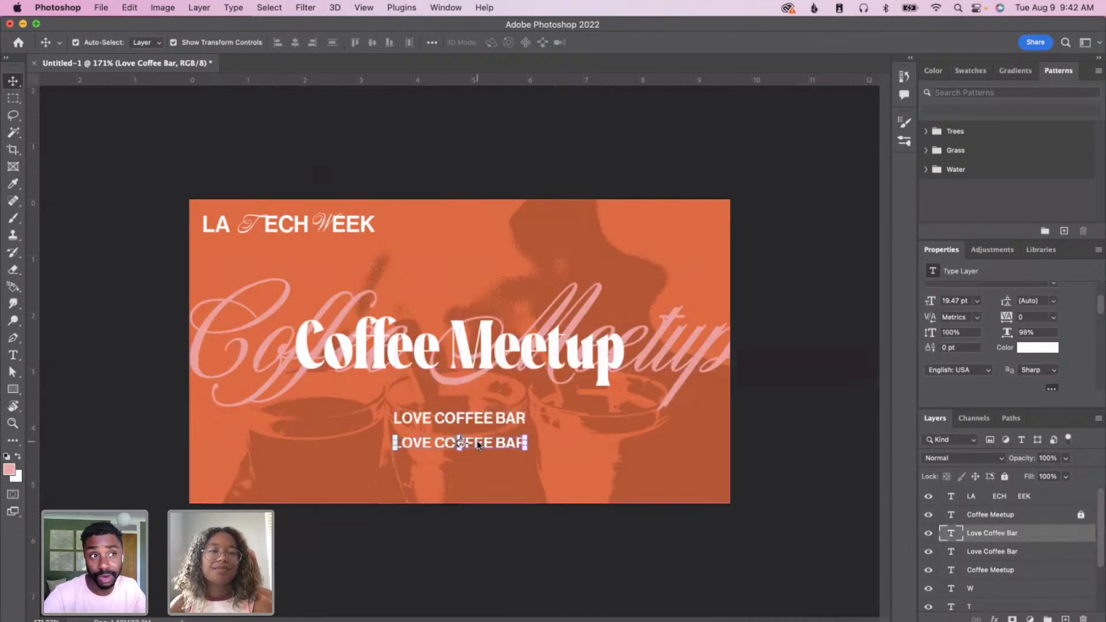
# - Rasterize the lower "Love Coffee Bar" duplicate and enlarge it to about 2.78 in wide
pyautogui.rightClick(1005, 536)
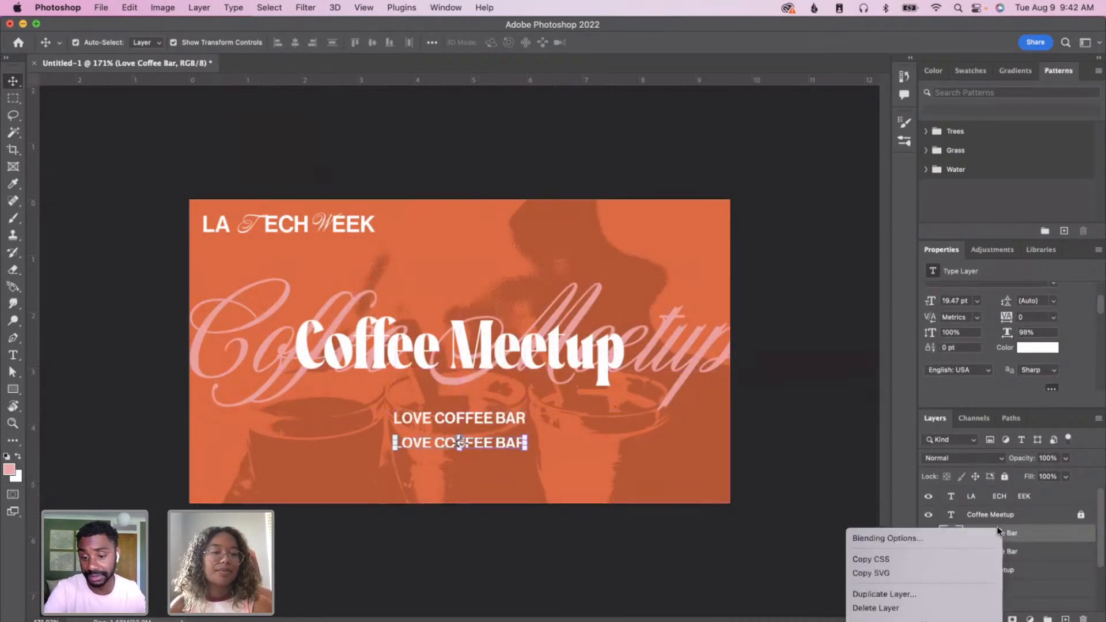
pyautogui.click(893, 525)
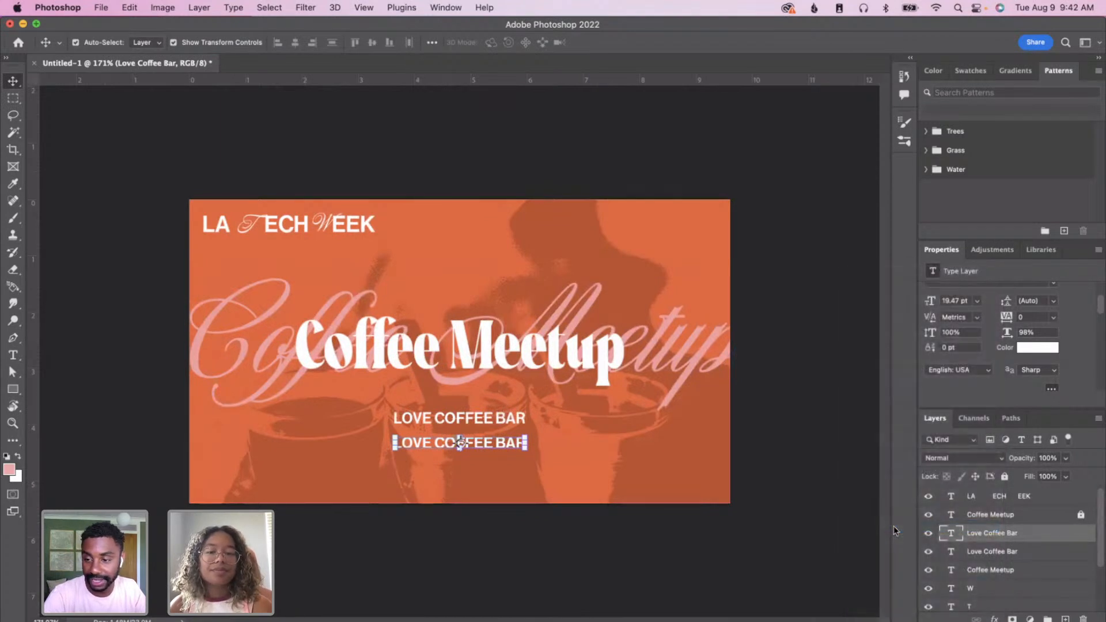
pyautogui.click(12, 304)
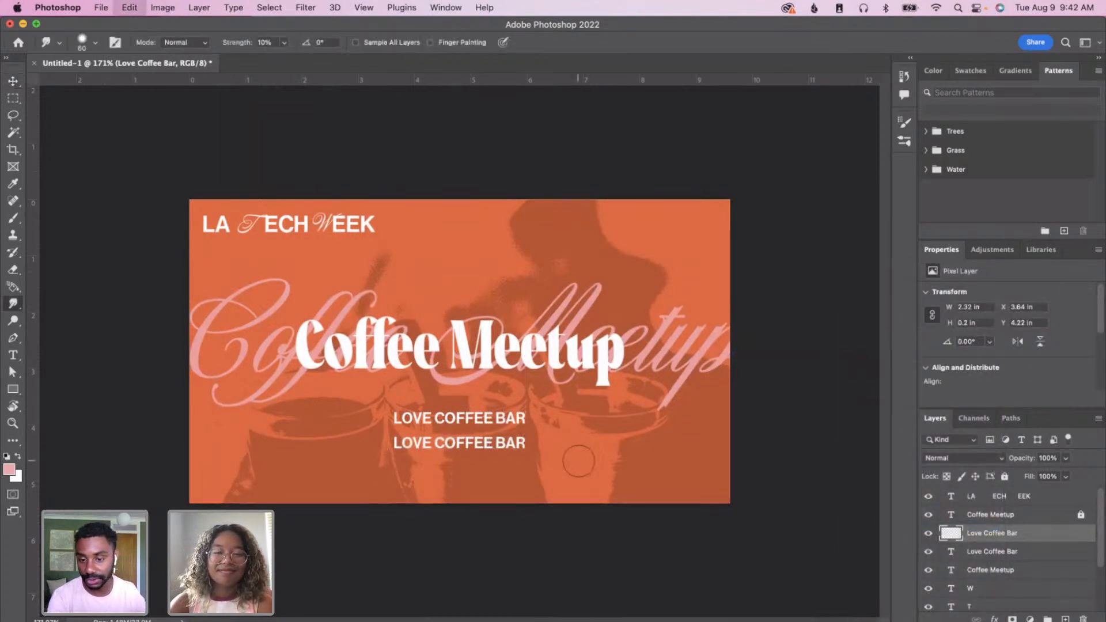
pyautogui.press('v')
pyautogui.moveTo(527, 451); pyautogui.dragTo(553, 451)
# - Lock the coffee photo layer so it cannot be selected or moved by accident
pyautogui.click(516, 454)
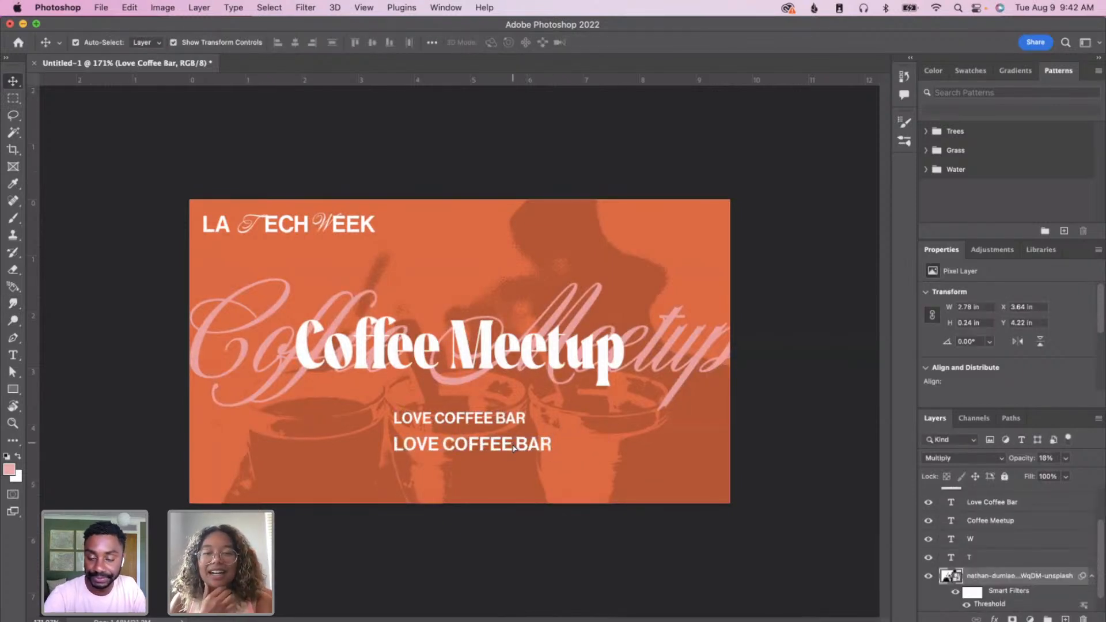
pyautogui.press('super+z')
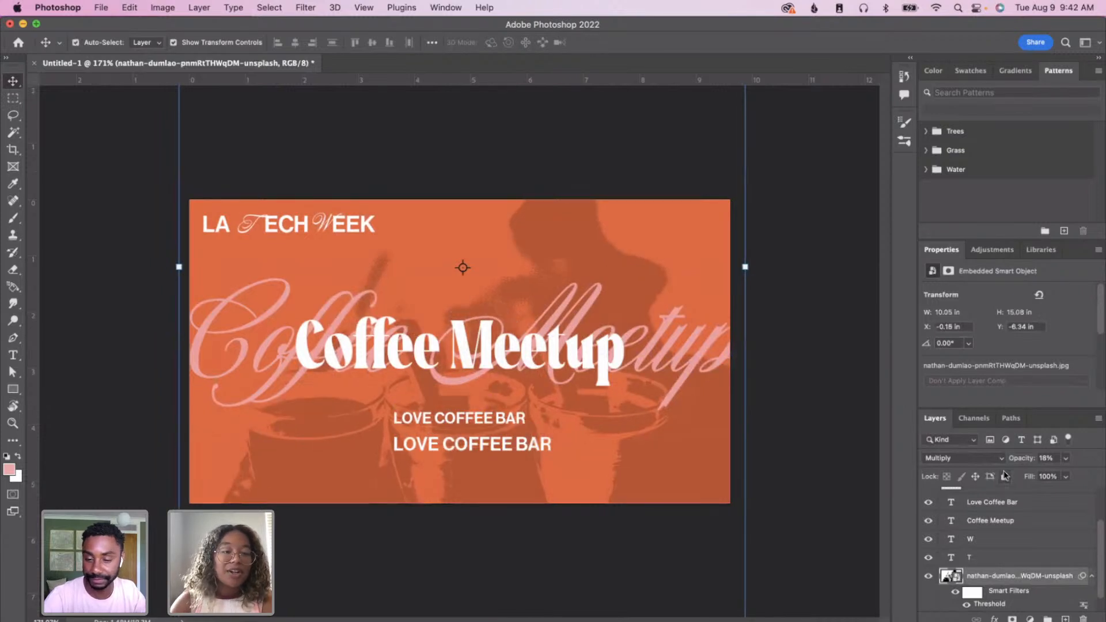
pyautogui.click(1005, 476)
# - Move the rasterized "Love Coffee Bar" duplicate slightly lower and center it under the original line
pyautogui.click(518, 448)
pyautogui.click(535, 449)
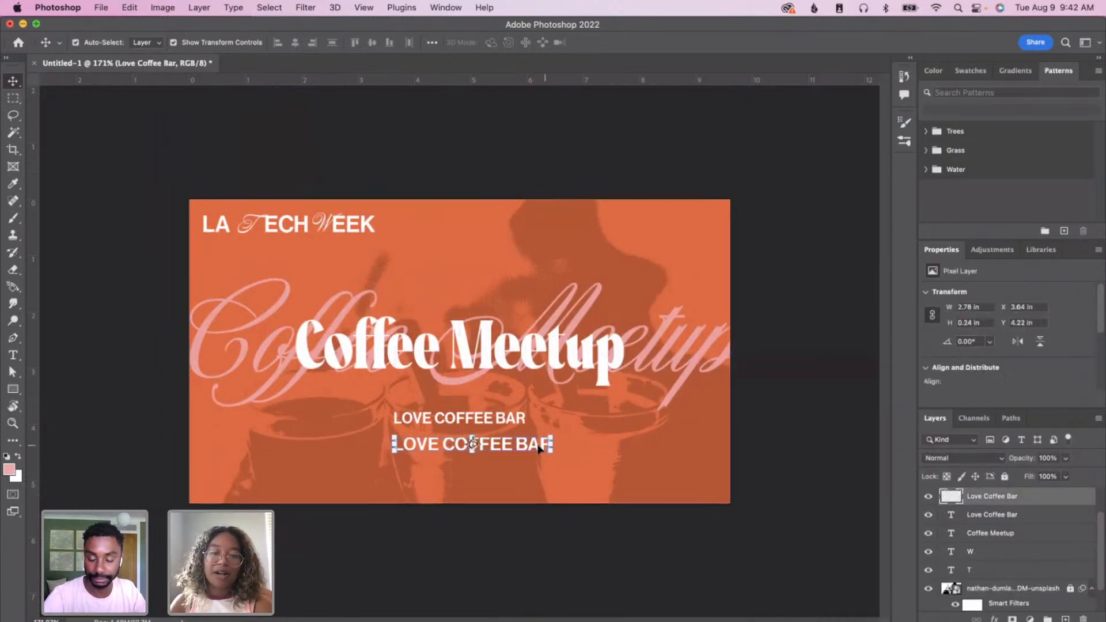
pyautogui.moveTo(535, 449); pyautogui.dragTo(522, 461)
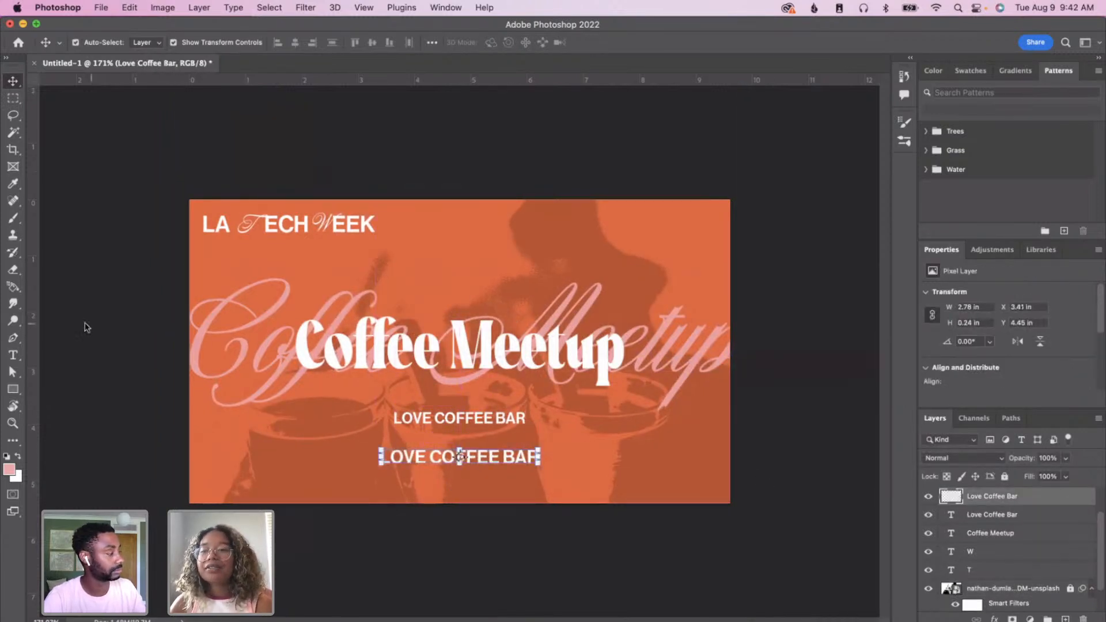
# - Smudge the rasterized duplicate's lettering, then scale it to about 2.33 in wide directly over the original "Love Coffee Bar" text
pyautogui.click(12, 304)
pyautogui.moveTo(382, 453)
pyautogui.mouseDown()
pyautogui.moveTo(562, 470)
pyautogui.moveTo(511, 466)
pyautogui.moveTo(481, 446)
pyautogui.moveTo(495, 455)
pyautogui.moveTo(499, 423)
pyautogui.moveTo(539, 428)
pyautogui.moveTo(530, 428)
pyautogui.mouseUp()
pyautogui.press('v')
pyautogui.hotkey('ctrl', 't')
pyautogui.press('Return')
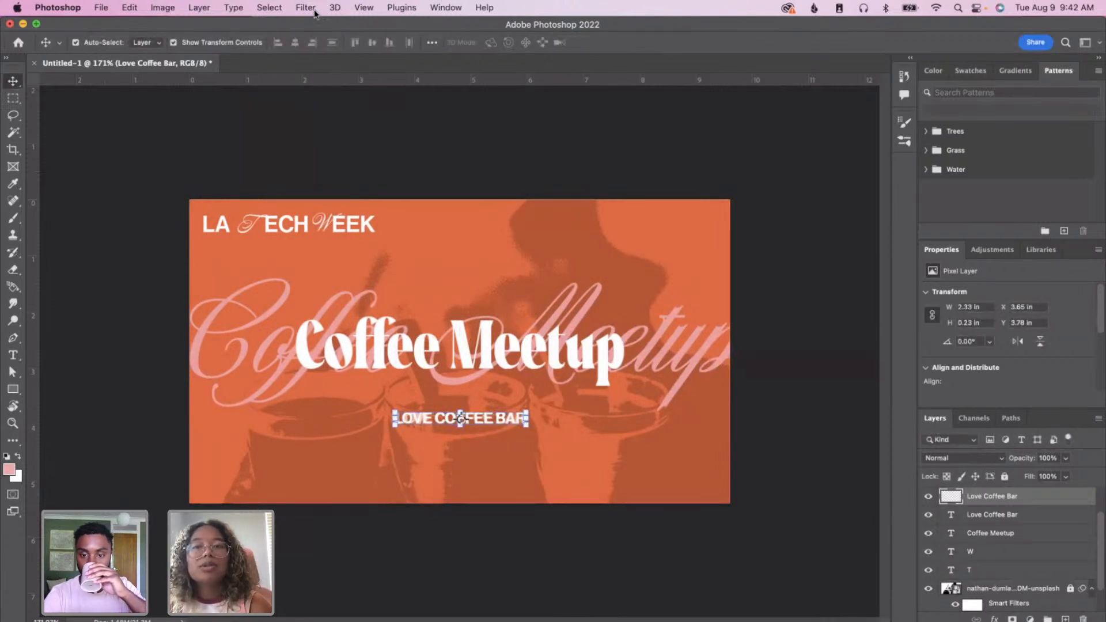
# - Apply a Twirl distortion with an angle of 50° to the smudged "Love Coffee Bar" duplicate
pyautogui.click(305, 8)
pyautogui.moveTo(351, 203)
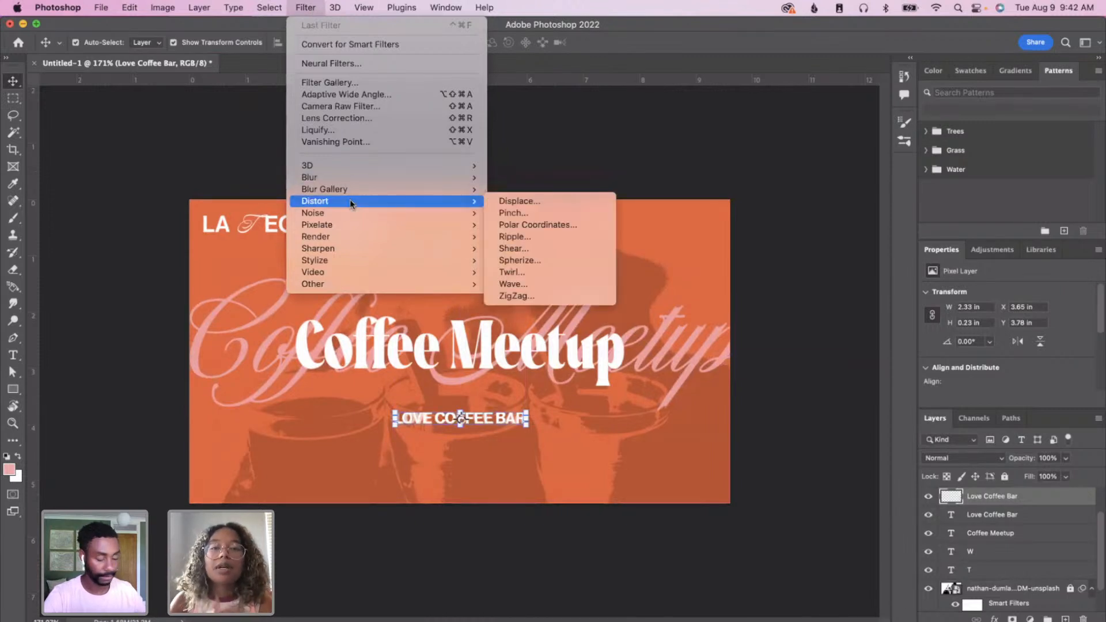
pyautogui.click(524, 275)
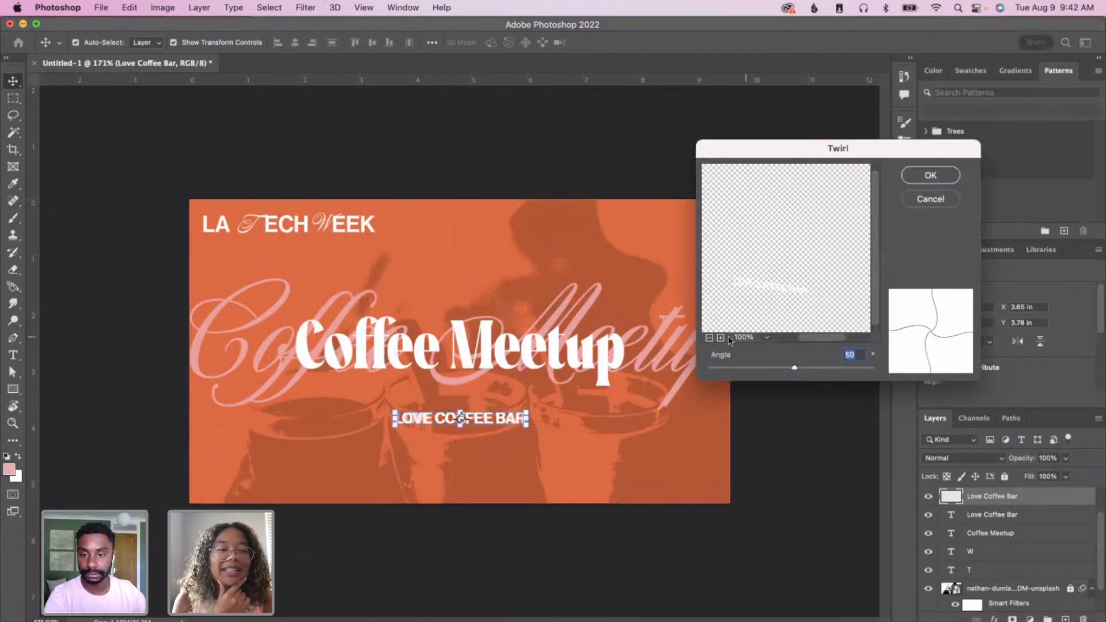
pyautogui.click(709, 339)
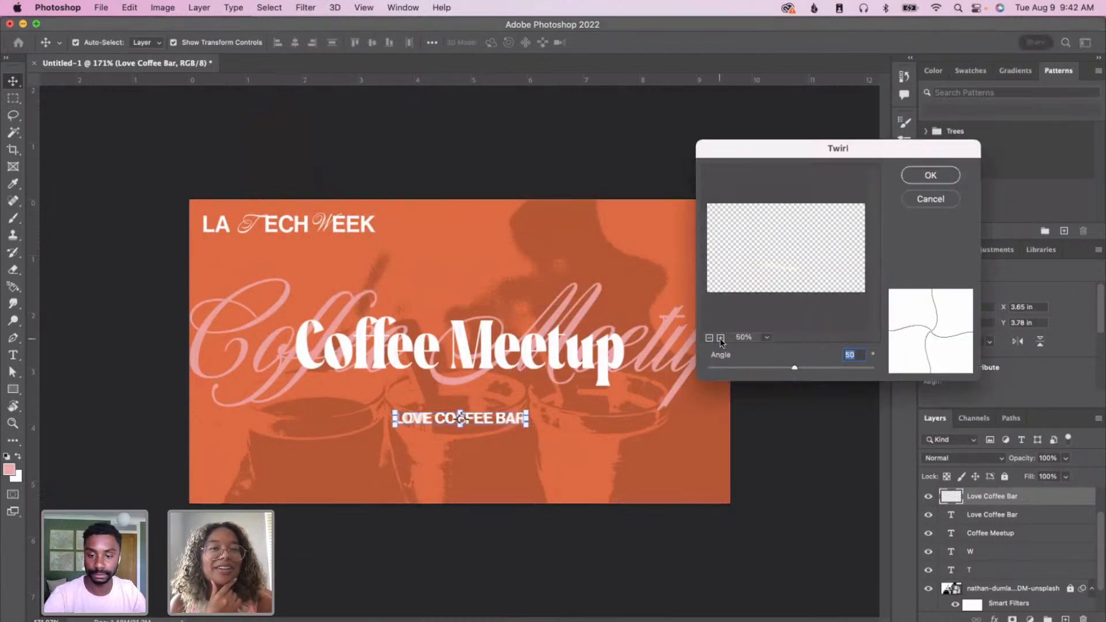
pyautogui.click(939, 175)
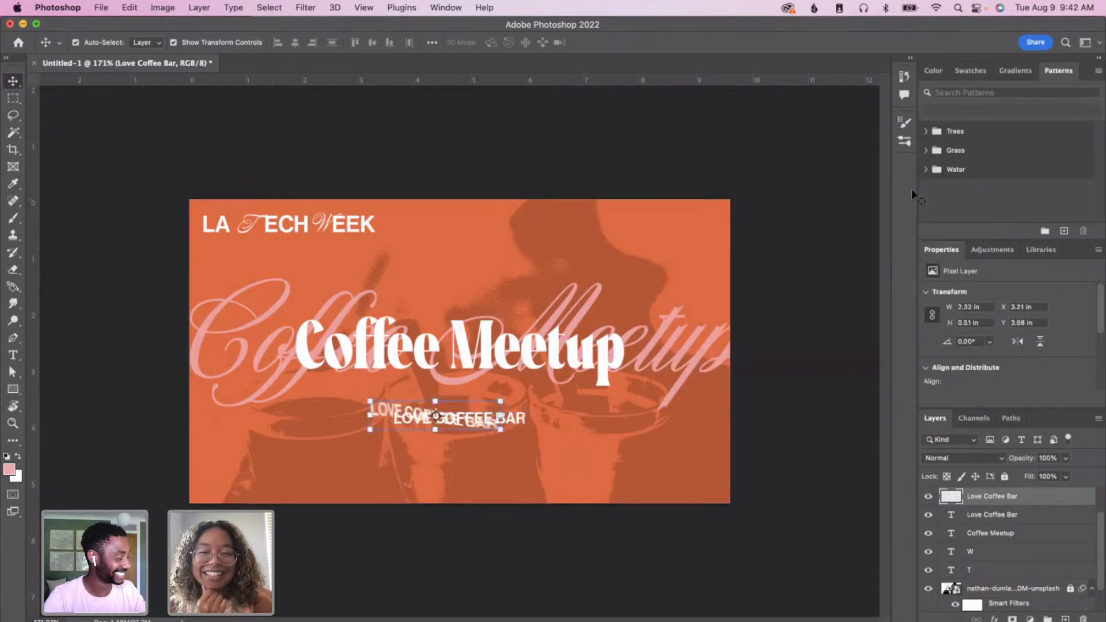
# - Try fitting the twirled duplicate over the original text by moving and scaling it to about 104%, then undo back through the Twirl
pyautogui.moveTo(479, 428); pyautogui.dragTo(531, 391)
pyautogui.press('Return')
pyautogui.scroll(5, 538, 490)
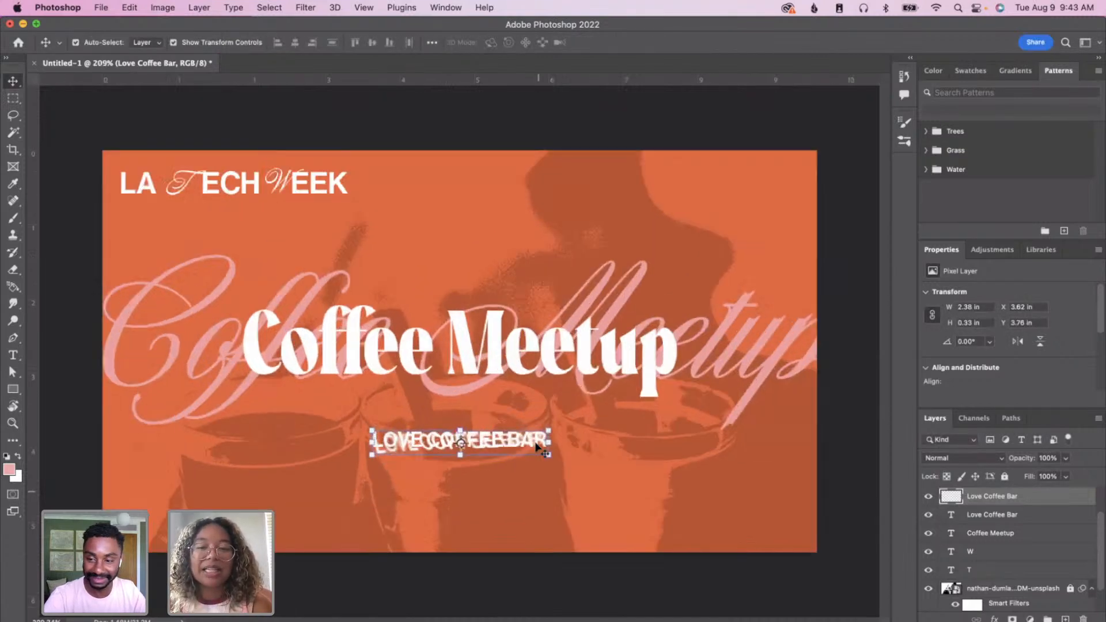
pyautogui.moveTo(347, 483); pyautogui.dragTo(357, 476)
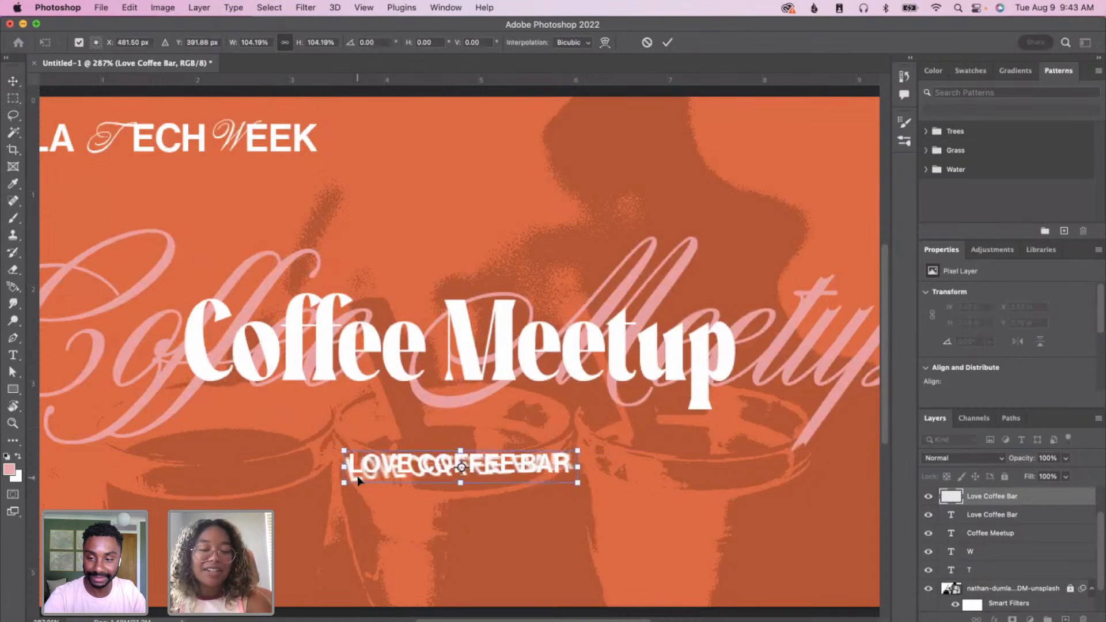
pyautogui.press('Return')
pyautogui.press('super+z')
pyautogui.press('super+z')
pyautogui.press('super+z')
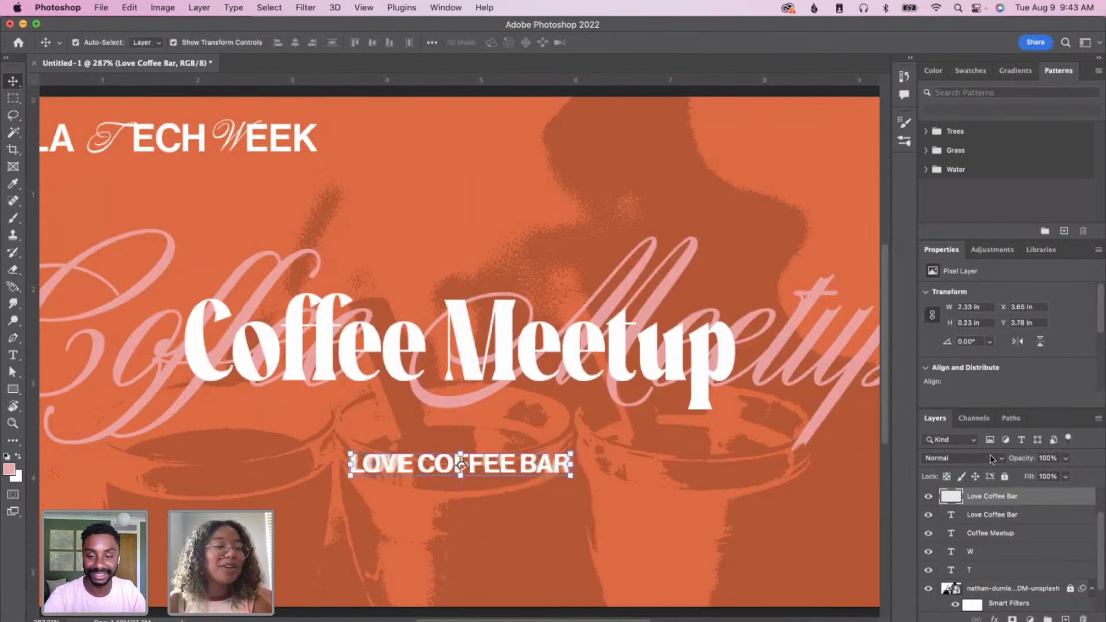
# - Move the smudged "Love Coffee Bar" layer beneath the editable "Love Coffee Bar" text layer in the stacking order
pyautogui.moveTo(997, 499); pyautogui.dragTo(997, 522)
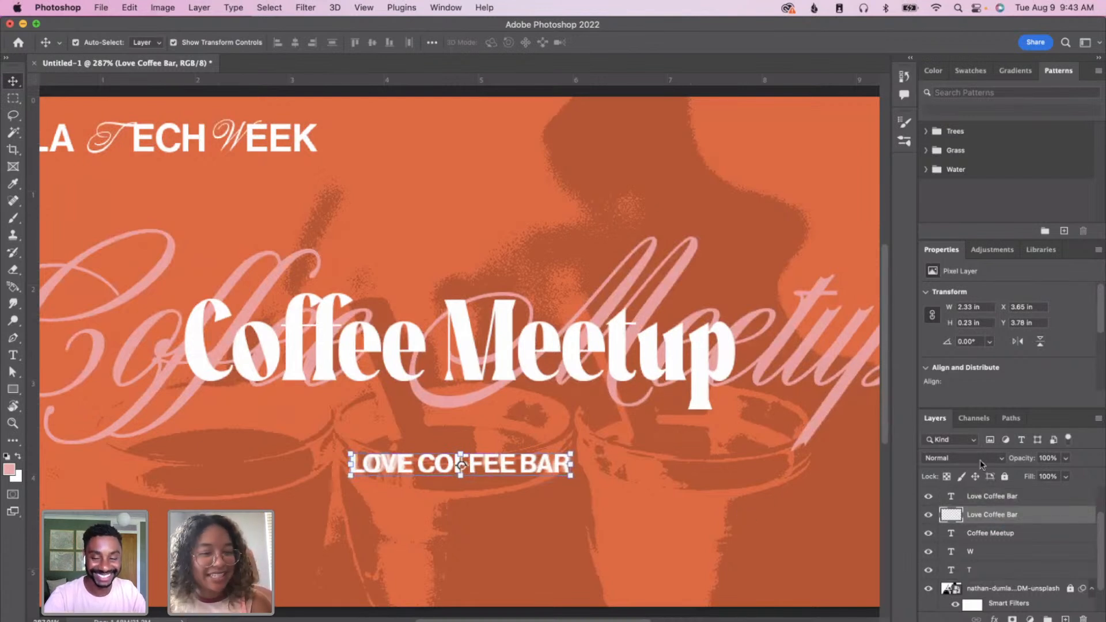
# - Set the smudged "Love Coffee Bar" layer to the Dissolve blend mode at about 52% opacity
pyautogui.click(997, 458)
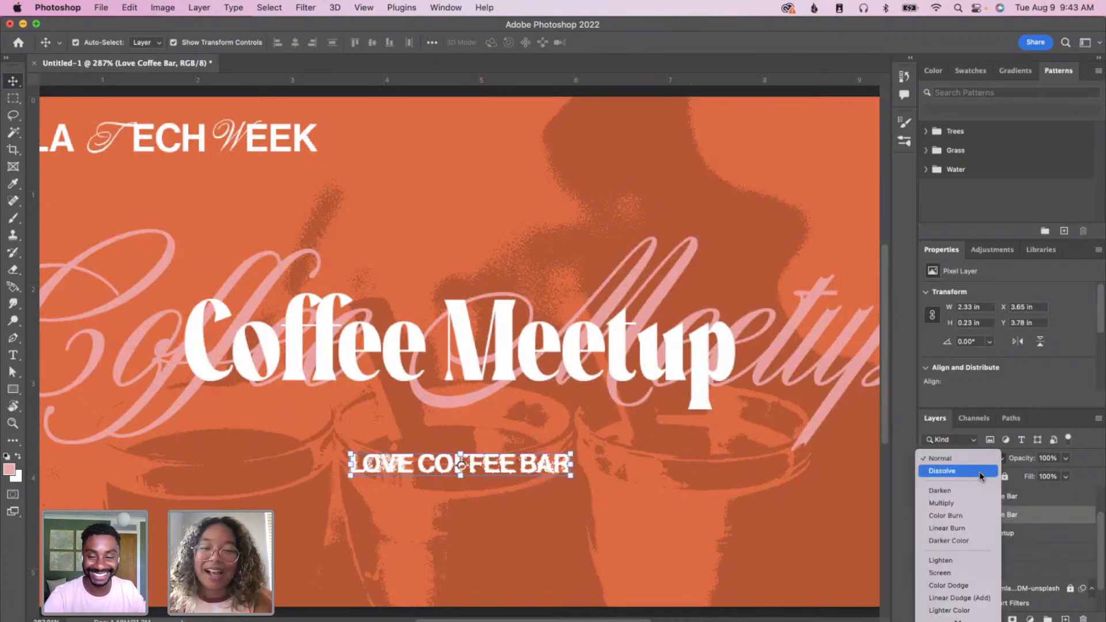
pyautogui.click(979, 472)
pyautogui.click(1066, 458)
pyautogui.moveTo(1068, 474); pyautogui.dragTo(1037, 476)
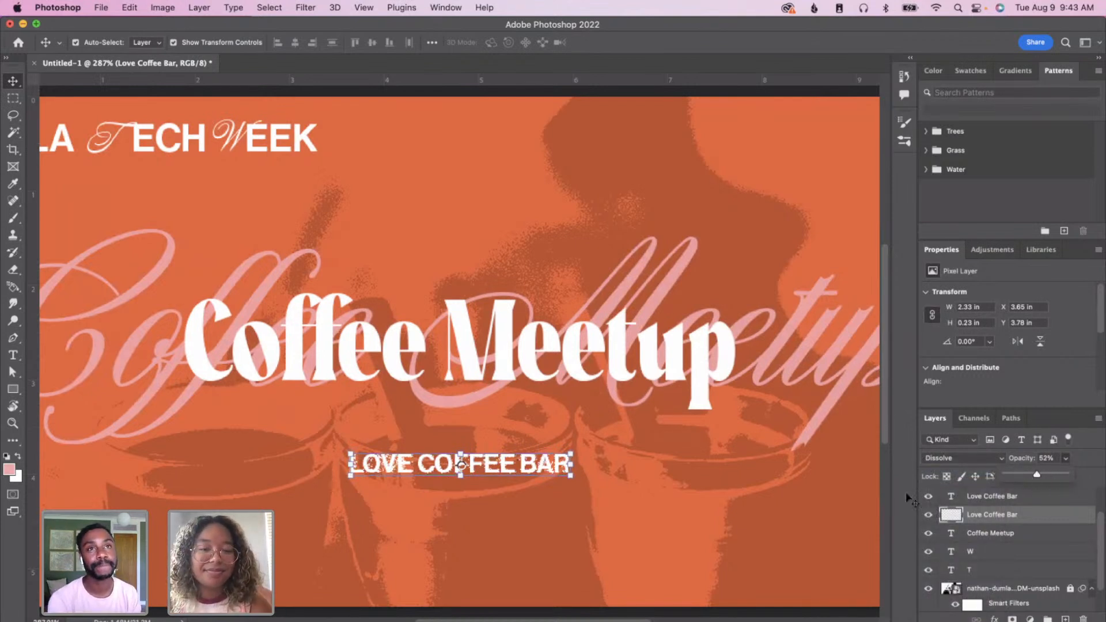
pyautogui.click(704, 492)
pyautogui.scroll(-3, 703, 492)
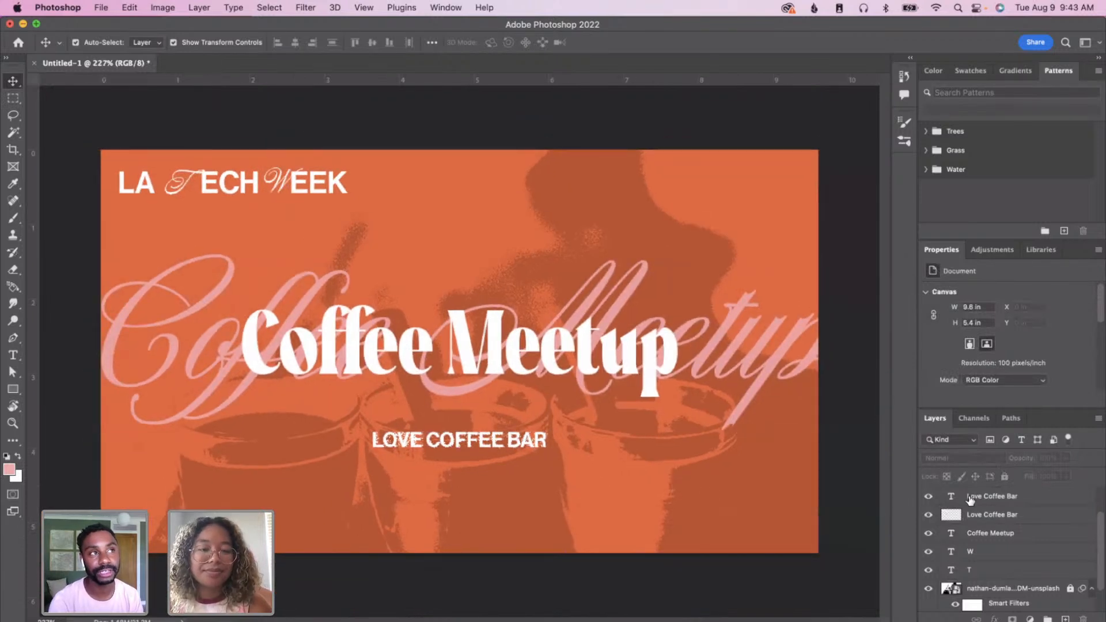
pyautogui.click(970, 498)
pyautogui.doubleClick(980, 496)
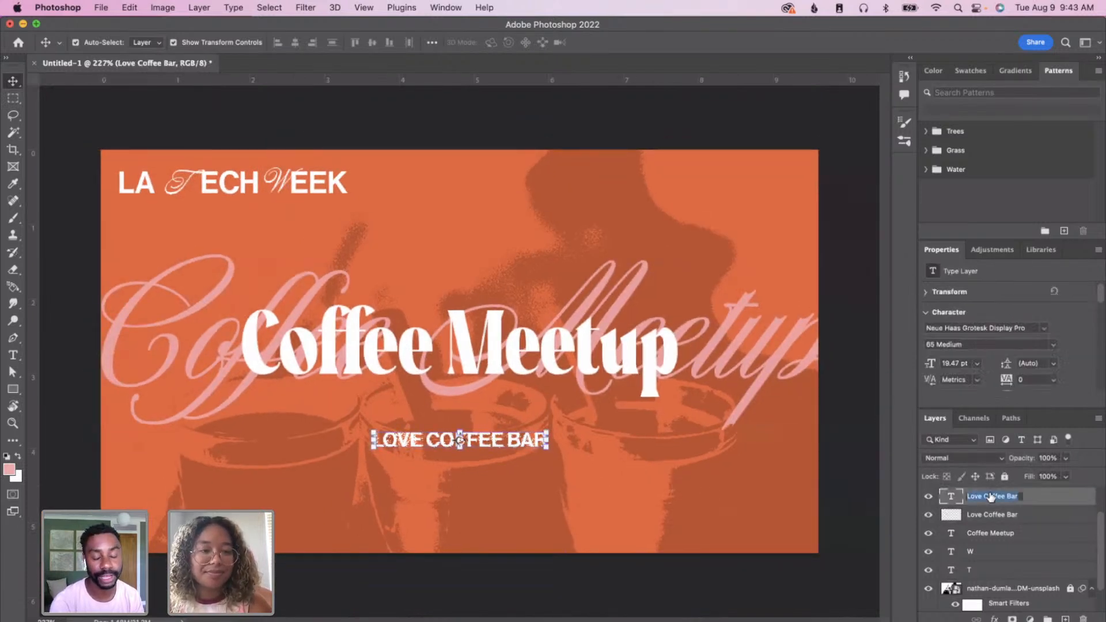
pyautogui.click(1053, 345)
pyautogui.click(1079, 367)
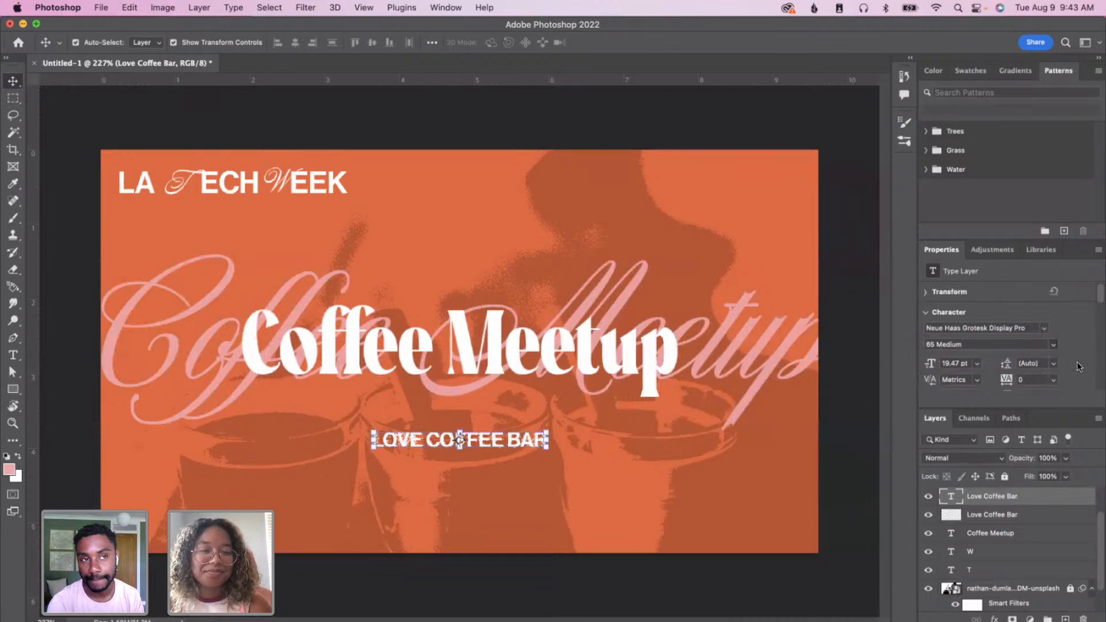
pyautogui.click(486, 519)
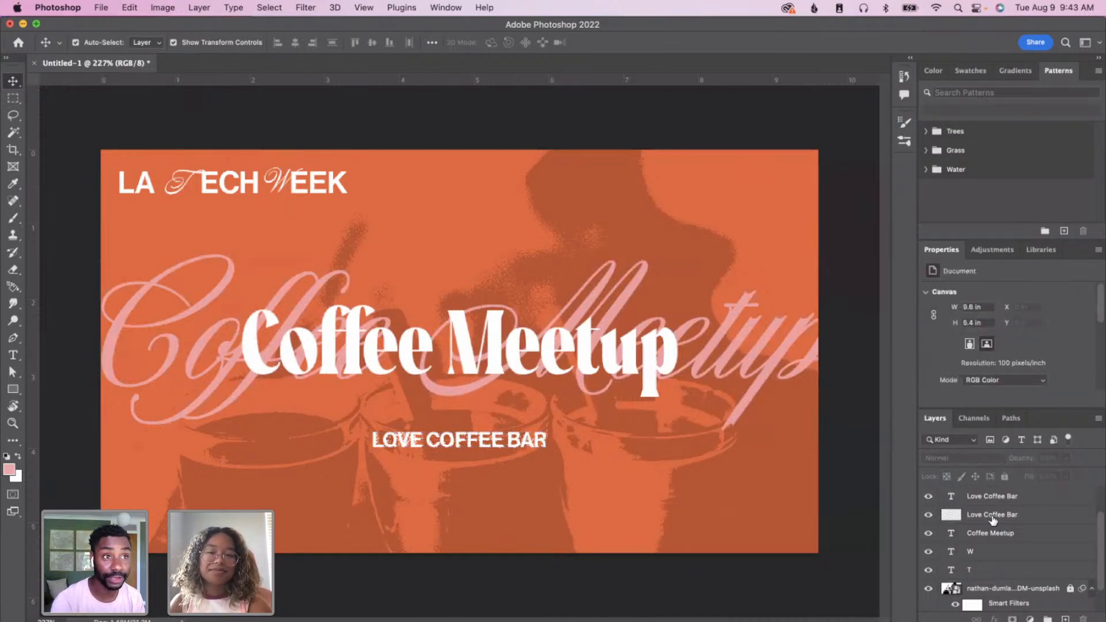
pyautogui.scroll(-1, 723, 494)
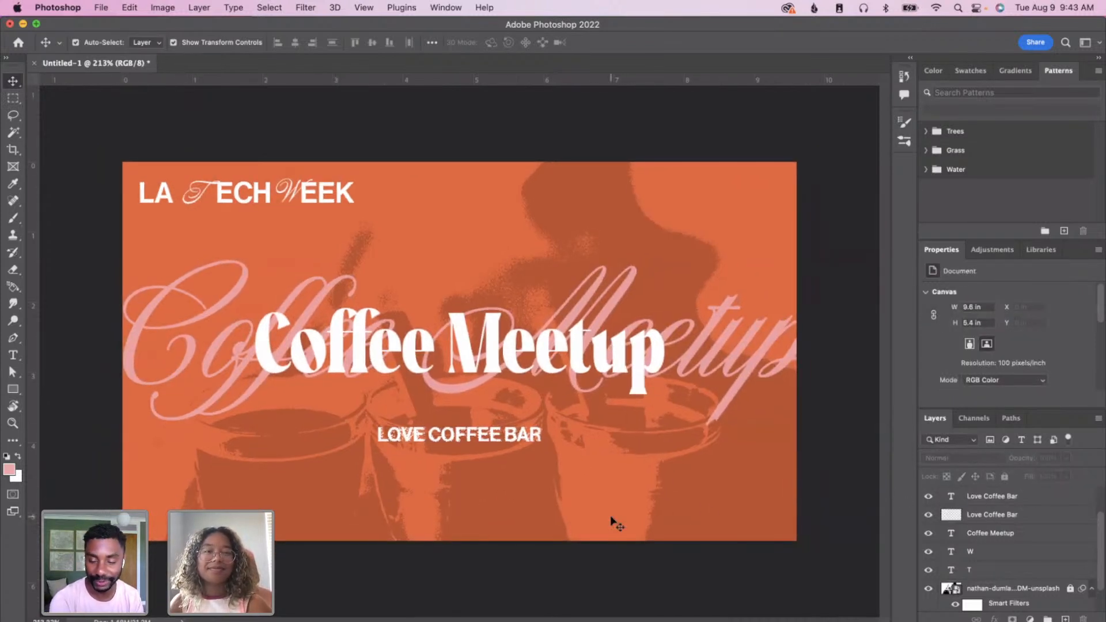
pyautogui.scroll(-1, 721, 498)
# - Duplicate the pink script "Coffee Meetup" slightly below the original, then apply a Twirl filter to the copy as a smart object
pyautogui.click(743, 371)
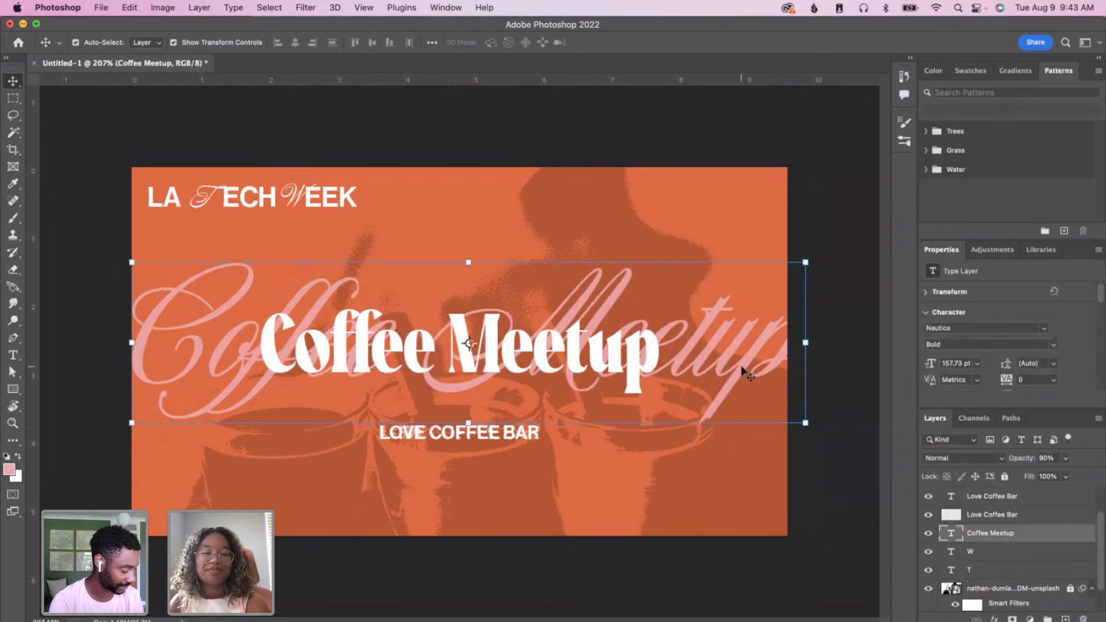
pyautogui.moveTo(743, 372); pyautogui.dragTo(743, 381)
pyautogui.click(314, 8)
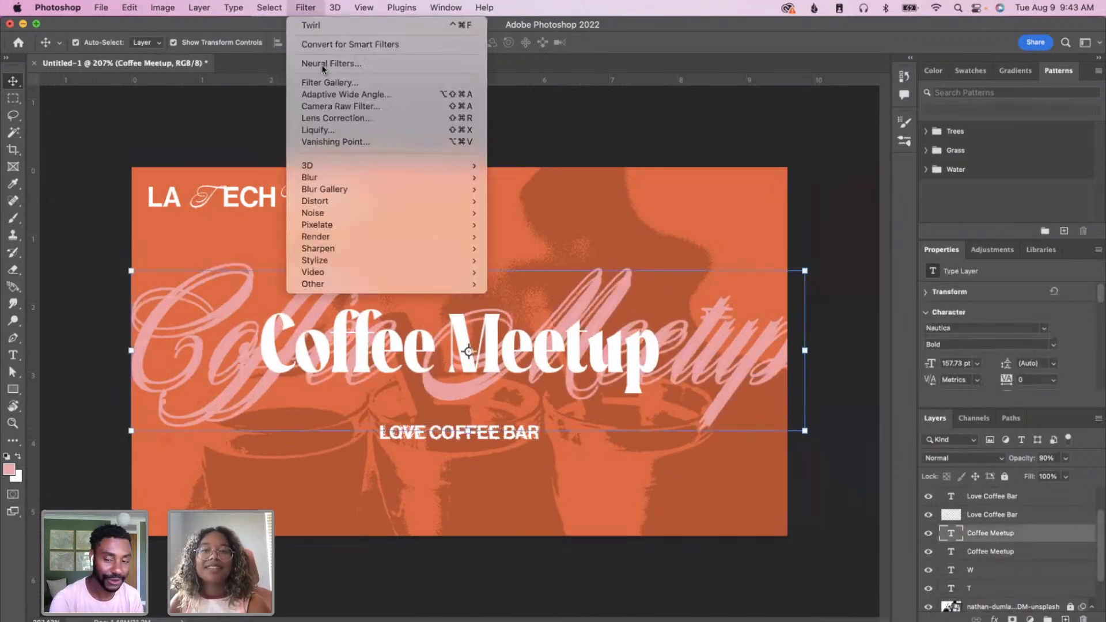
pyautogui.moveTo(346, 201)
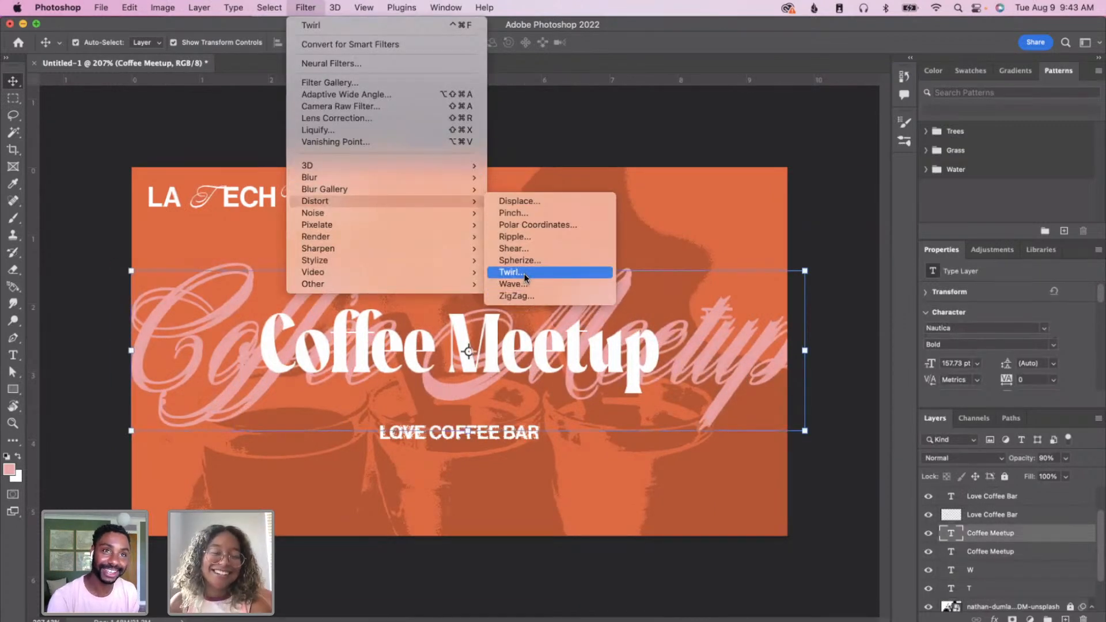
pyautogui.click(524, 275)
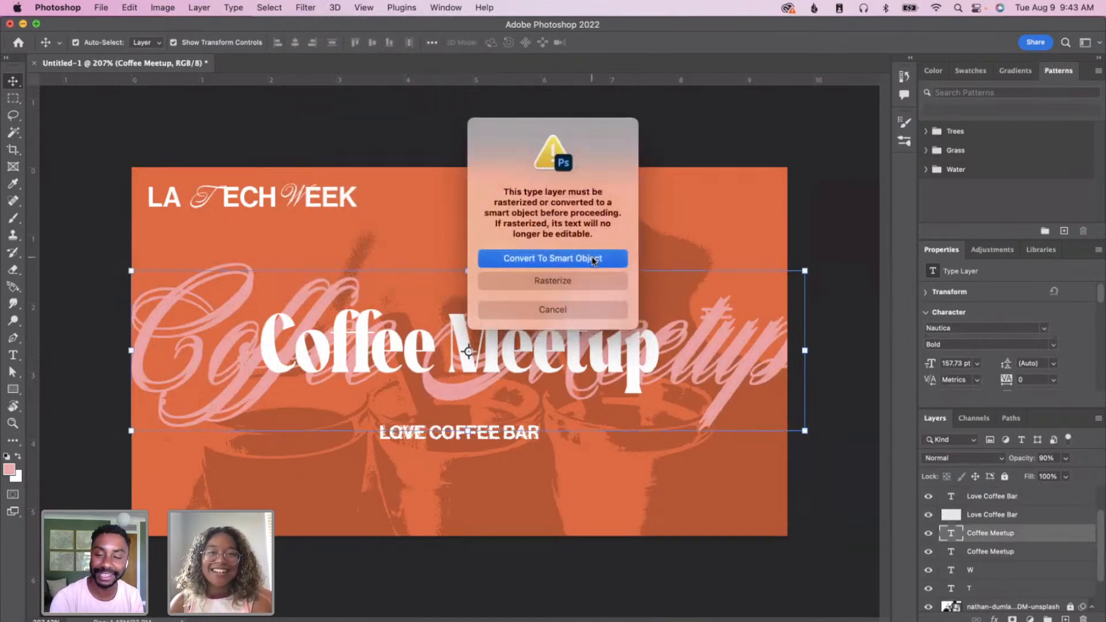
pyautogui.click(593, 261)
pyautogui.click(709, 338)
pyautogui.moveTo(809, 371)
pyautogui.mouseDown()
pyautogui.moveTo(781, 369)
pyautogui.moveTo(796, 368)
pyautogui.mouseUp()
pyautogui.click(931, 176)
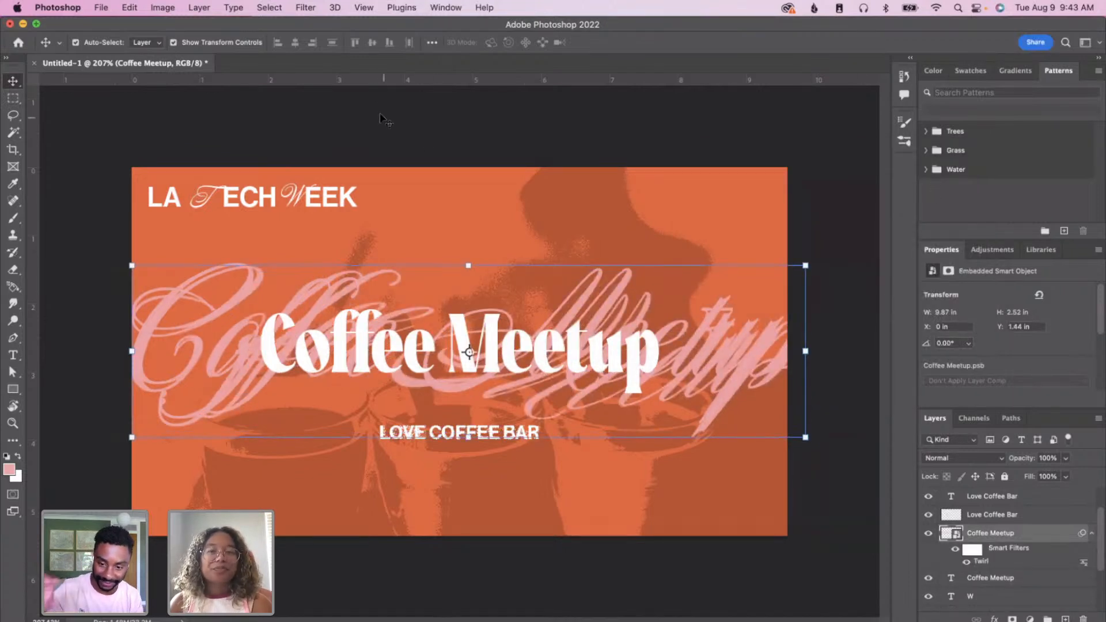
# - Apply a subtle Motion Blur at an angle of 1° to the twirled "Coffee Meetup" duplicate
pyautogui.click(306, 7)
pyautogui.moveTo(375, 178)
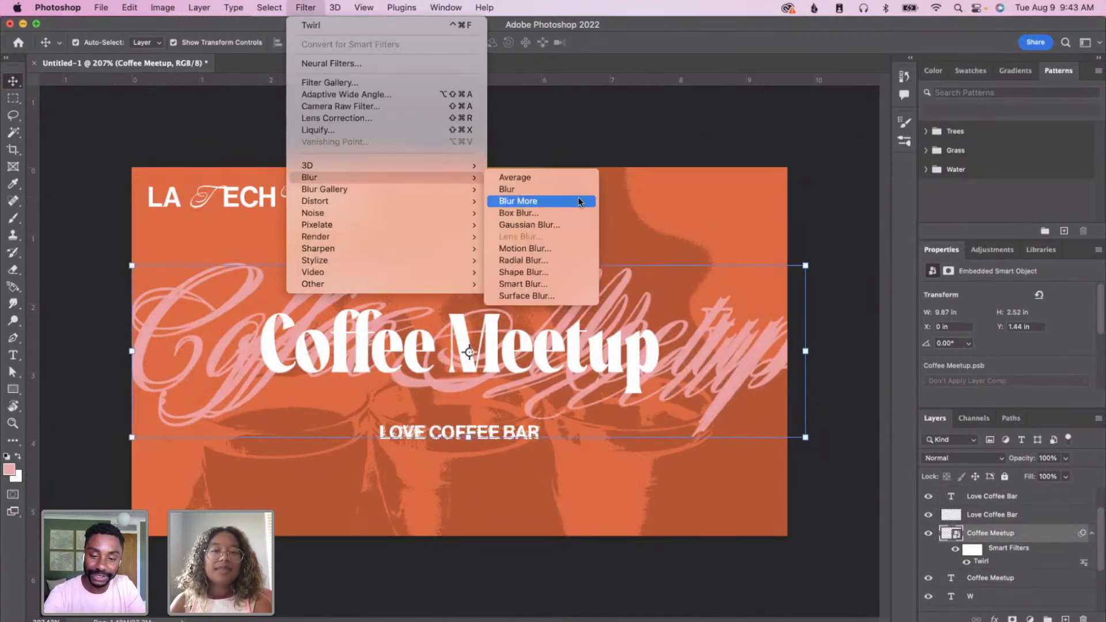
pyautogui.click(562, 247)
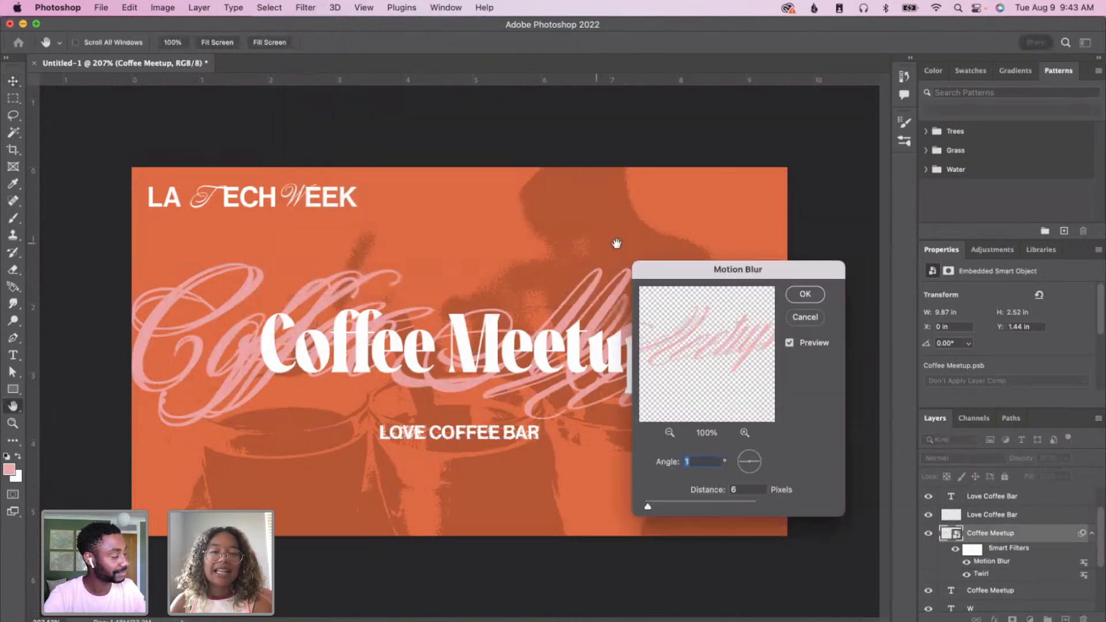
pyautogui.moveTo(710, 507); pyautogui.dragTo(661, 508)
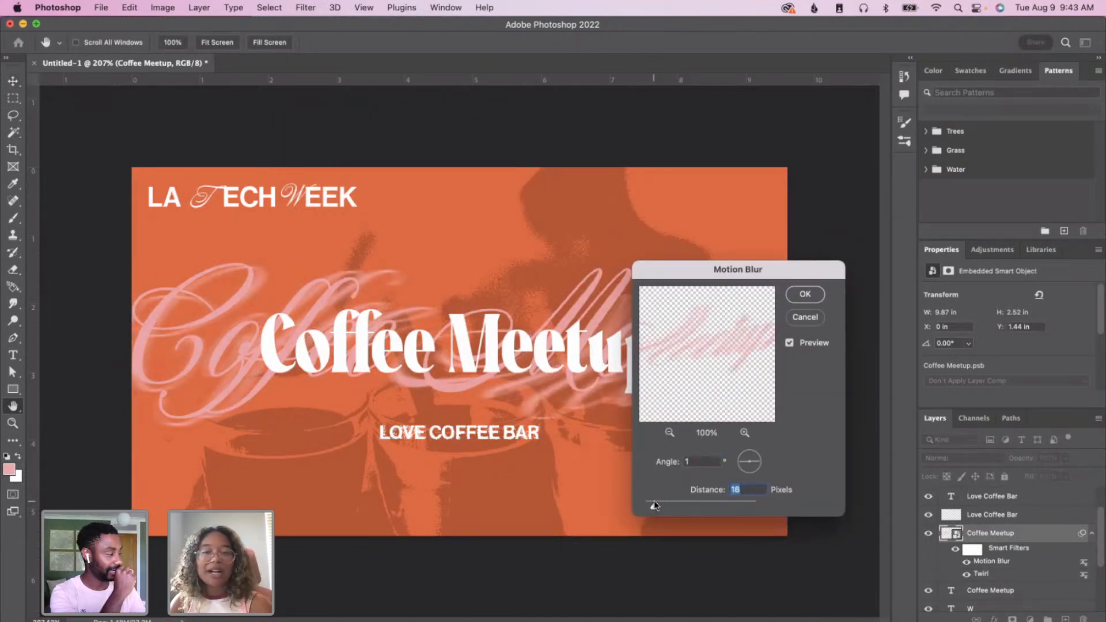
pyautogui.click(812, 294)
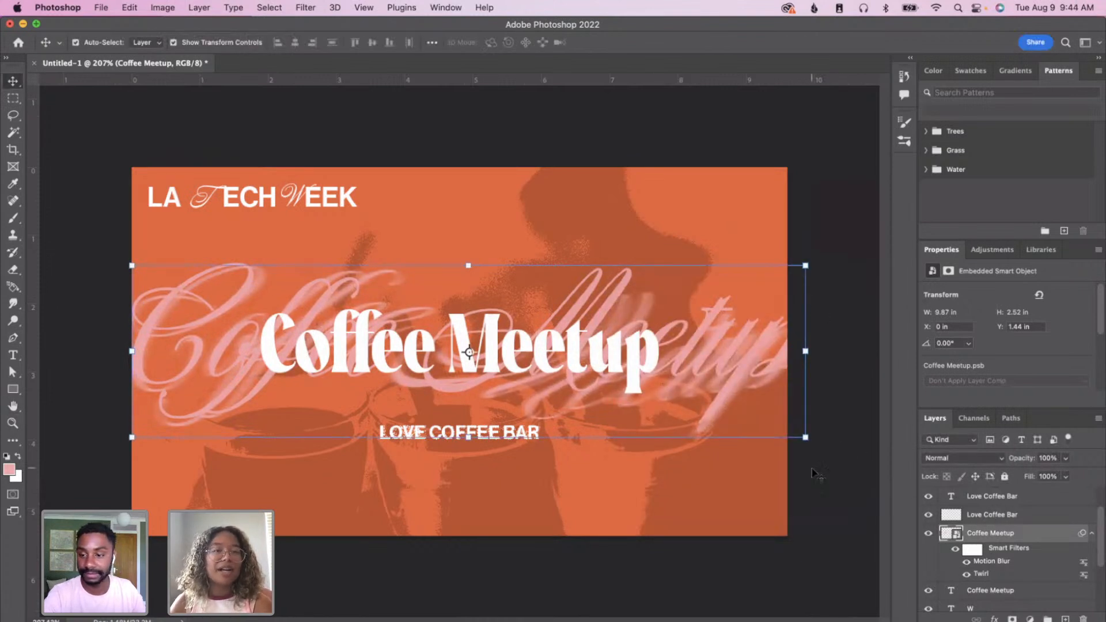
# - Nudge the blurred "Coffee Meetup" duplicate slightly left and up, to about X -0.07 in and Y 1.38 in
pyautogui.press('Left')
pyautogui.press('Left')
pyautogui.press('Left')
pyautogui.press('Left')
pyautogui.press('Left')
pyautogui.press('Up')
pyautogui.press('Up')
pyautogui.press('Up')
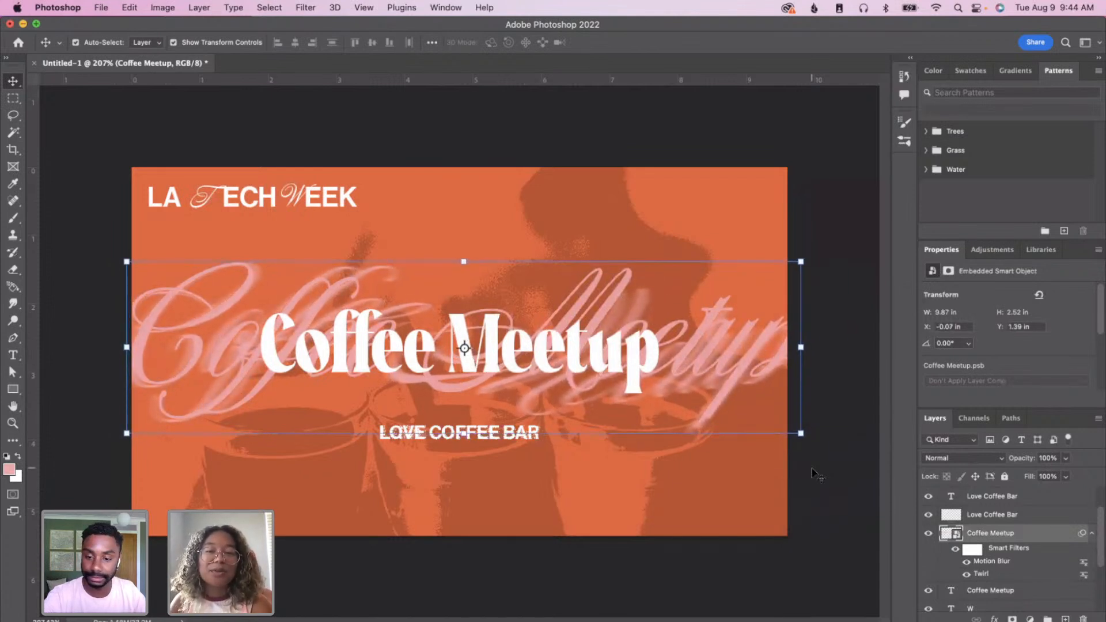
pyautogui.click(837, 494)
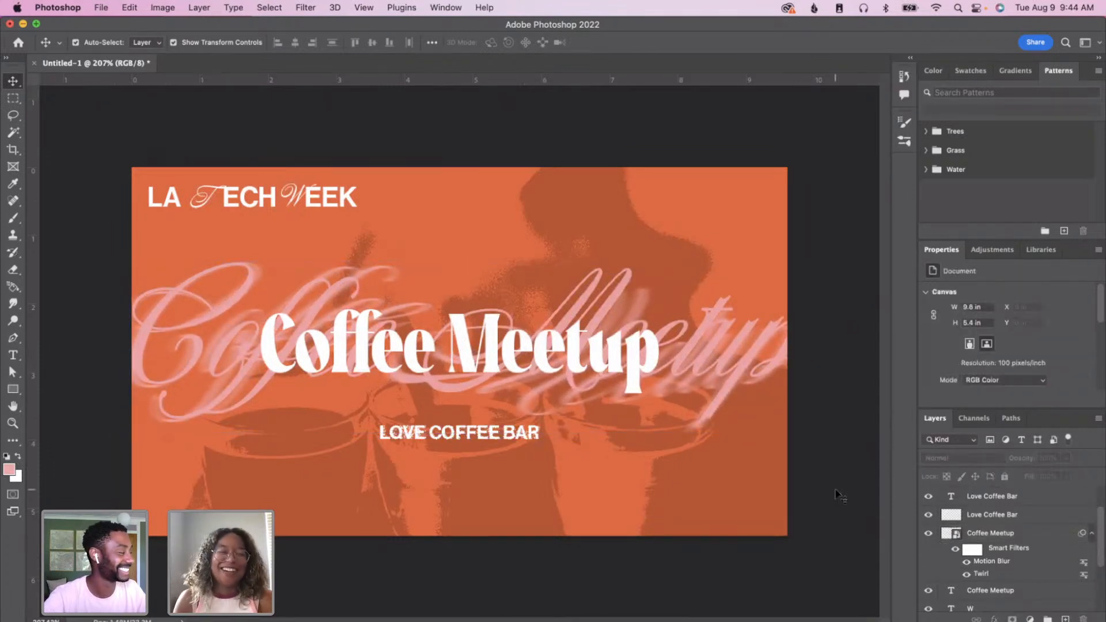
# - Set the original pink script "Coffee Meetup" text layer to the Dissolve blend mode at 90% opacity
pyautogui.click(994, 514)
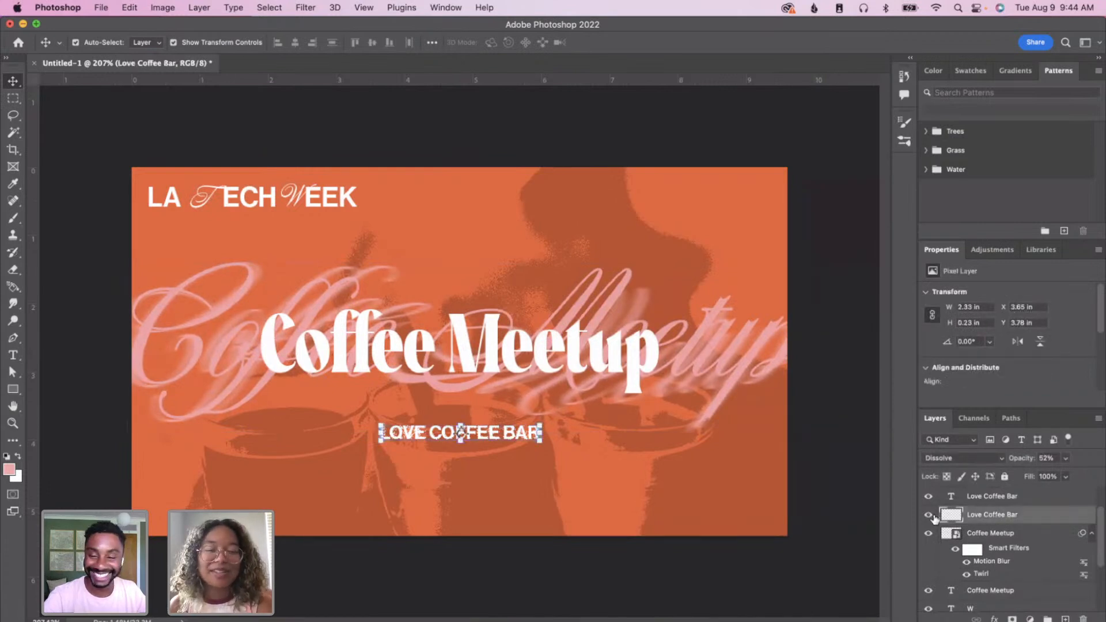
pyautogui.click(1030, 501)
pyautogui.scroll(-3, 1014, 516)
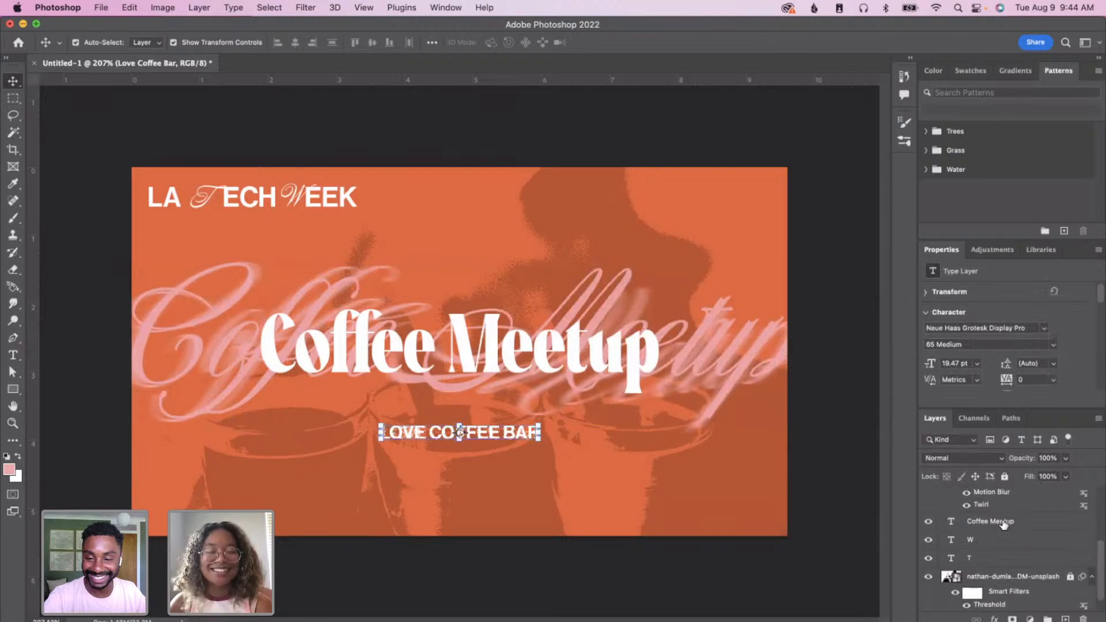
pyautogui.click(1003, 523)
pyautogui.press('9')
pyautogui.click(968, 458)
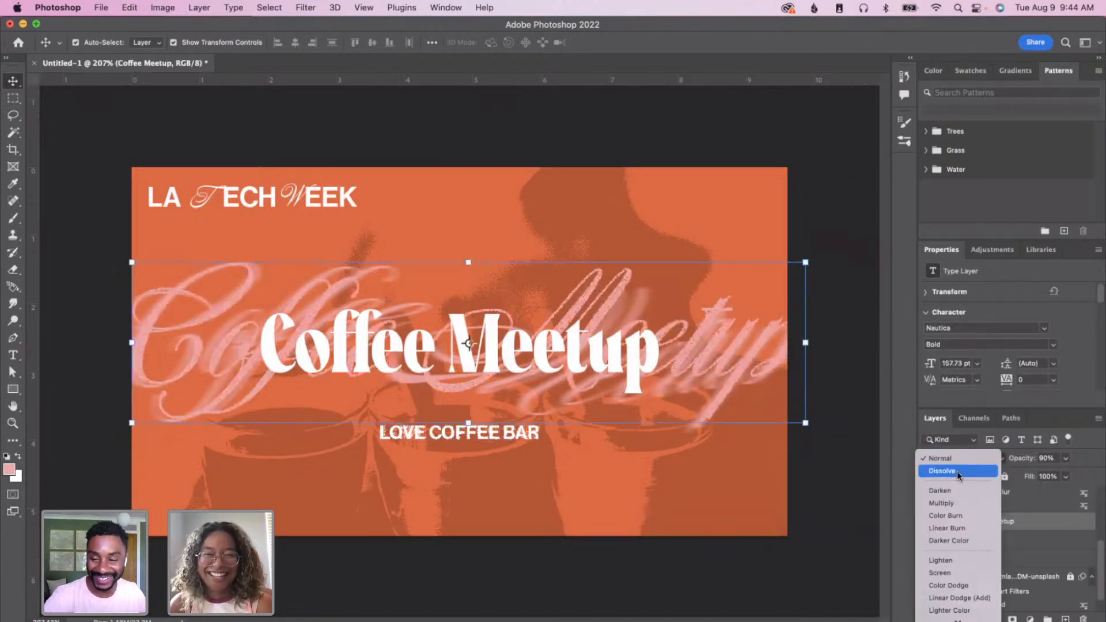
pyautogui.click(957, 471)
pyautogui.click(867, 497)
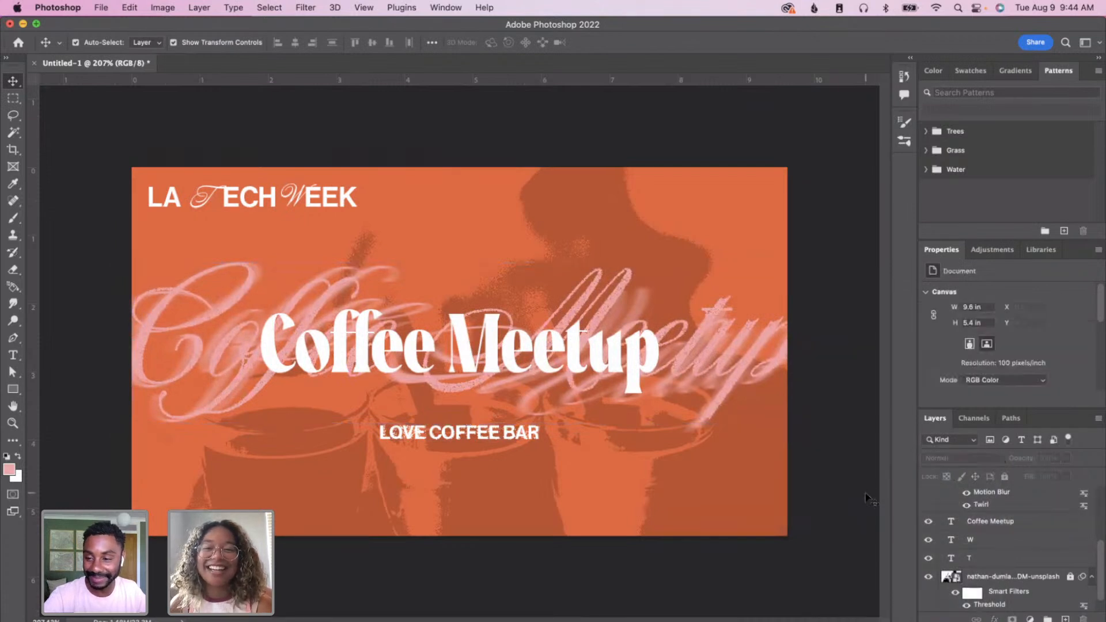
# - Preview the Dissolve blend mode on the motion-blurred "Coffee Meetup" duplicate without applying it
pyautogui.scroll(2, 1026, 528)
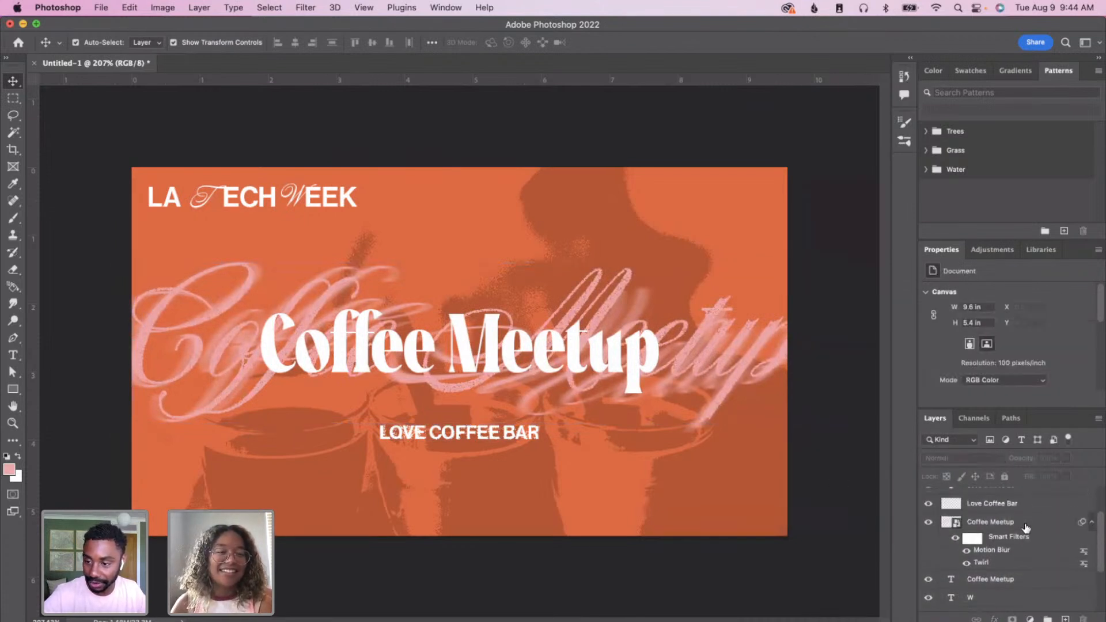
pyautogui.click(1025, 528)
pyautogui.click(978, 459)
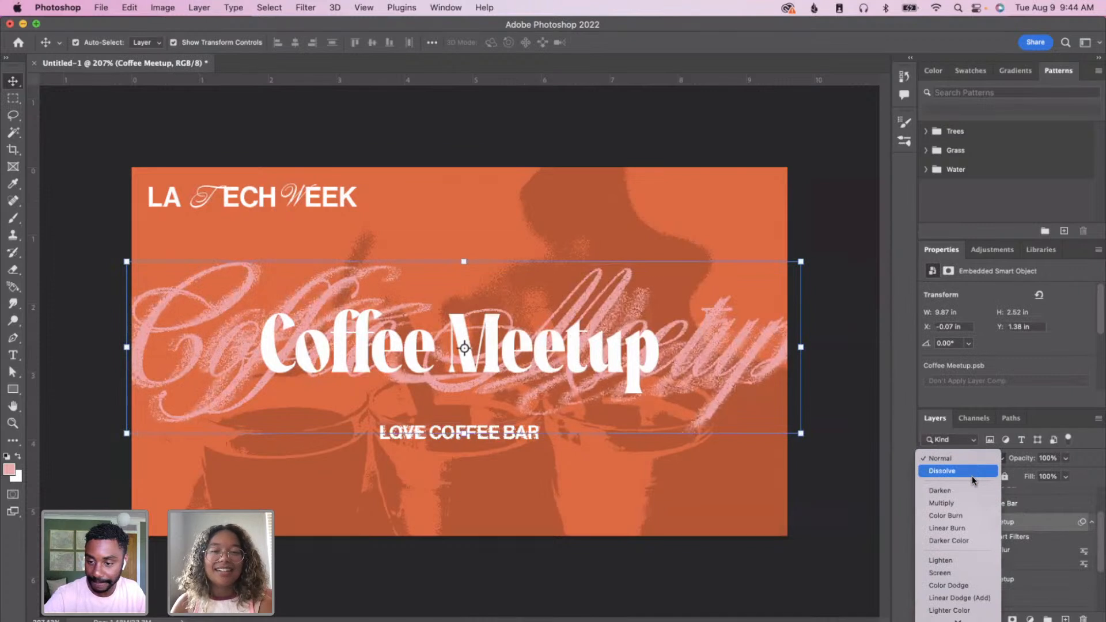
pyautogui.click(875, 412)
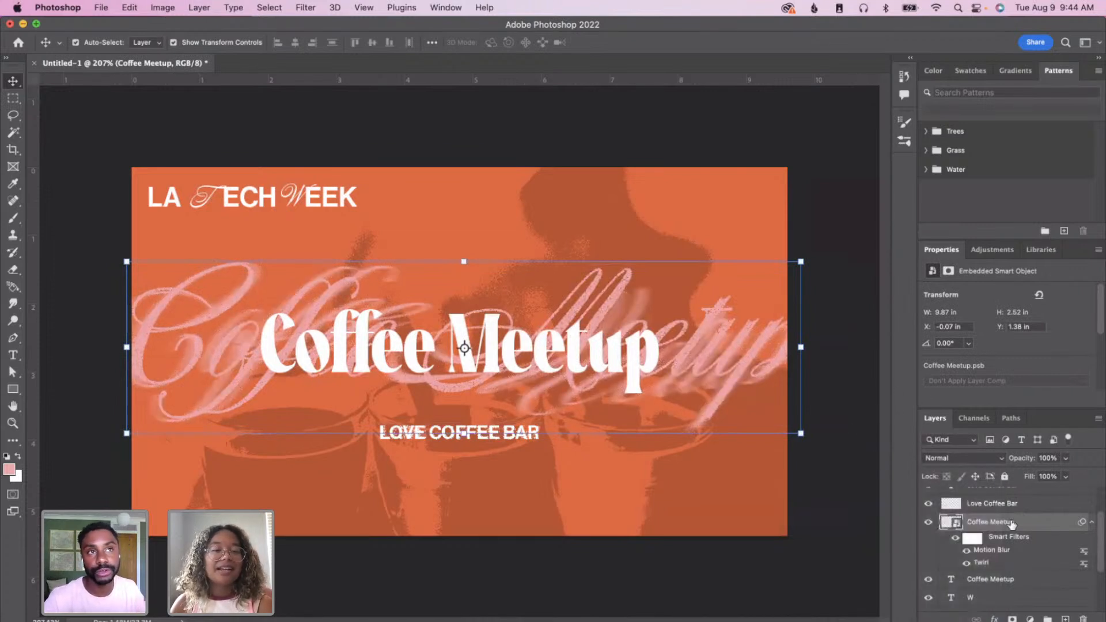
pyautogui.scroll(-1, 1013, 526)
pyautogui.click(855, 544)
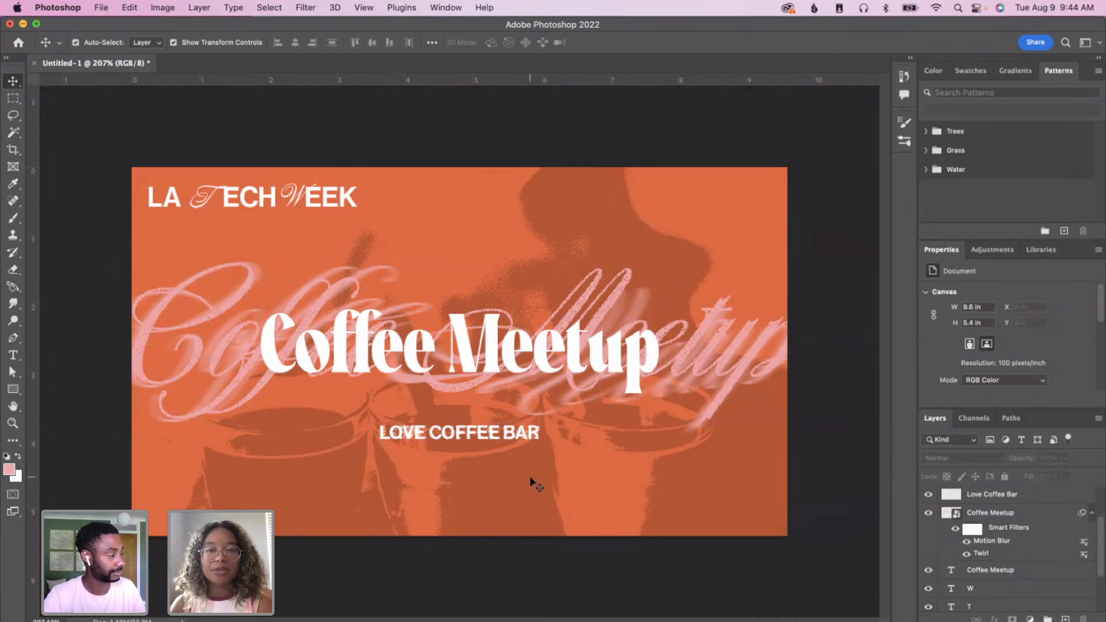
# - Add a horizontal text layer reading "The Sun Spot" over the cups near the banner's lower edge
pyautogui.scroll(1, 530, 477)
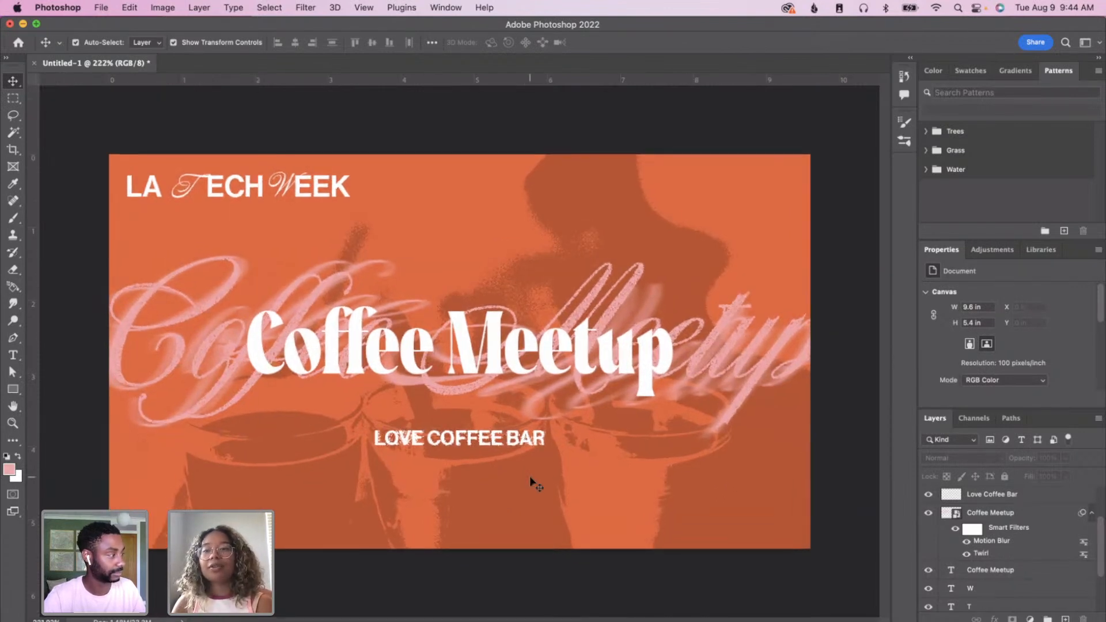
pyautogui.click(14, 358)
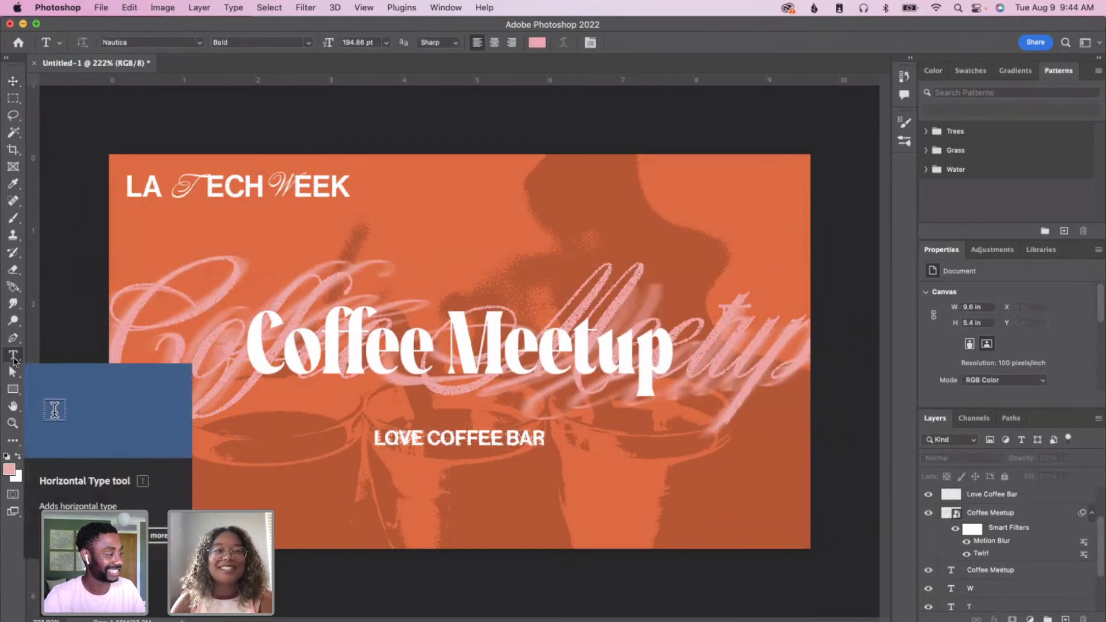
pyautogui.click(347, 501)
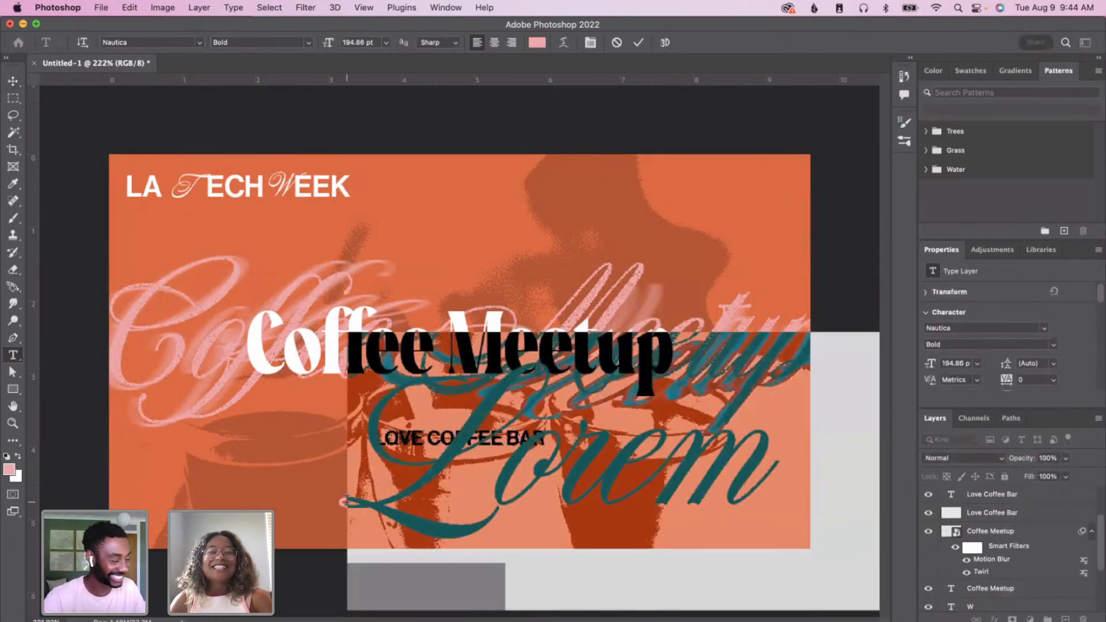
pyautogui.press('Escape')
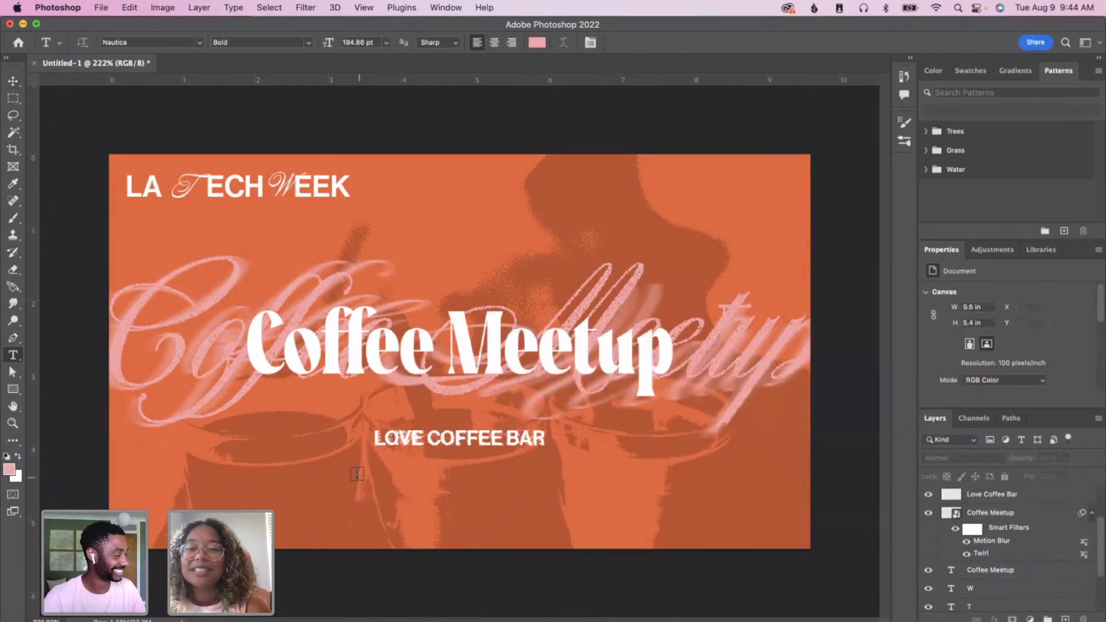
pyautogui.click(226, 462)
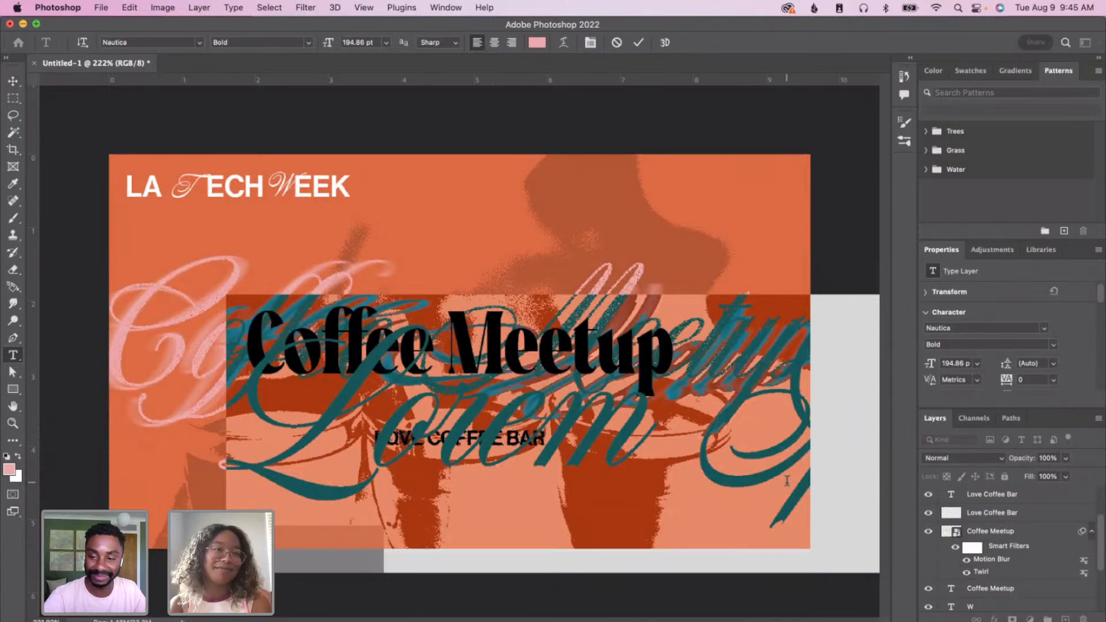
pyautogui.press('Escape')
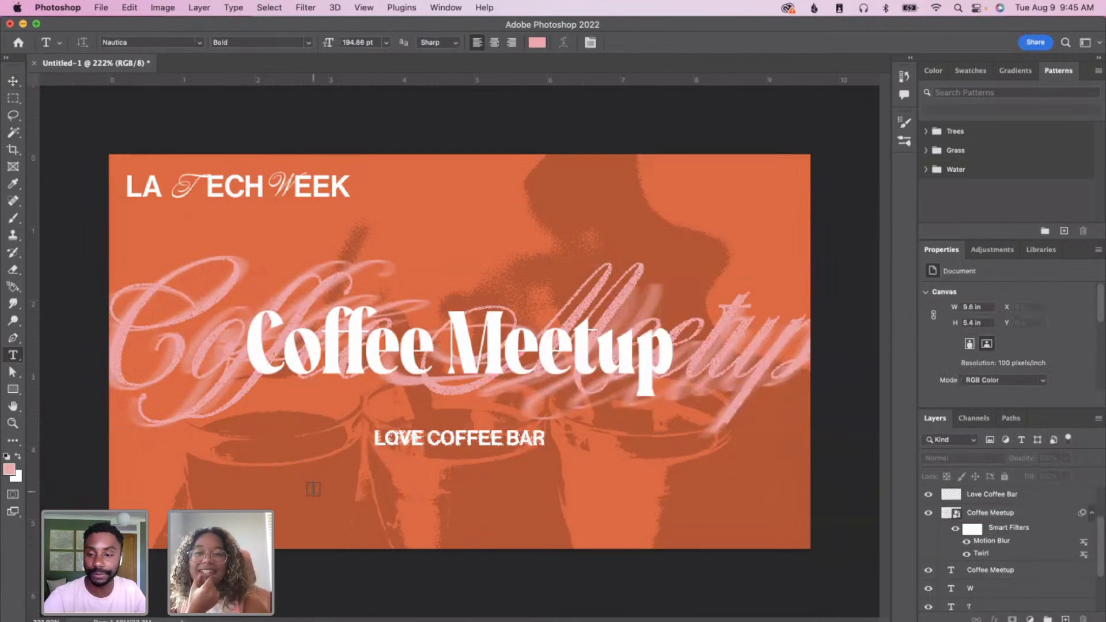
pyautogui.click(263, 484)
pyautogui.write('The Sun')
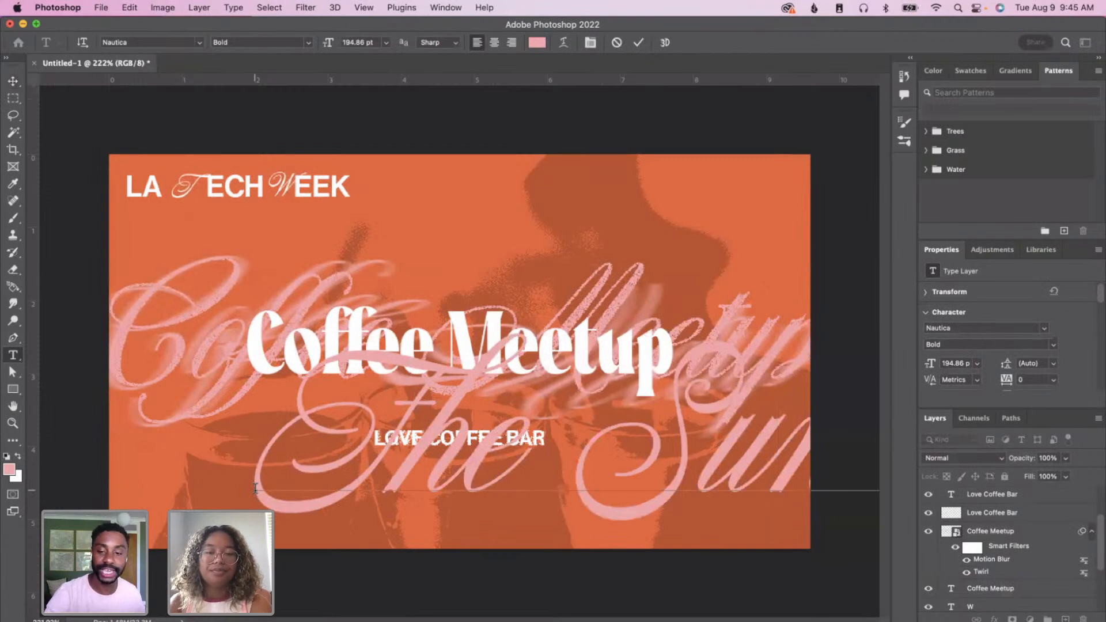
pyautogui.press('Escape')
pyautogui.click(12, 80)
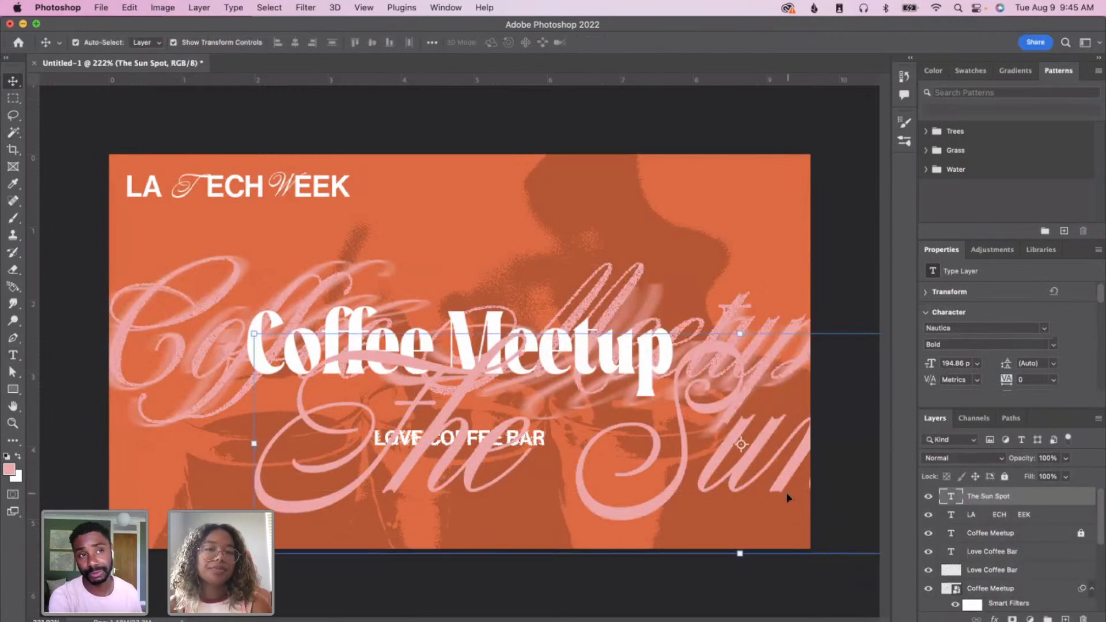
# - Scale the "The Sun Spot" script text down to about 21.49% below the "LOVE COFFEE BAR" line
pyautogui.moveTo(781, 473); pyautogui.dragTo(595, 442)
pyautogui.moveTo(748, 477); pyautogui.dragTo(618, 489)
pyautogui.click(792, 527)
pyautogui.moveTo(766, 523); pyautogui.dragTo(744, 463)
pyautogui.moveTo(740, 507); pyautogui.dragTo(744, 468)
pyautogui.moveTo(813, 572); pyautogui.dragTo(437, 493)
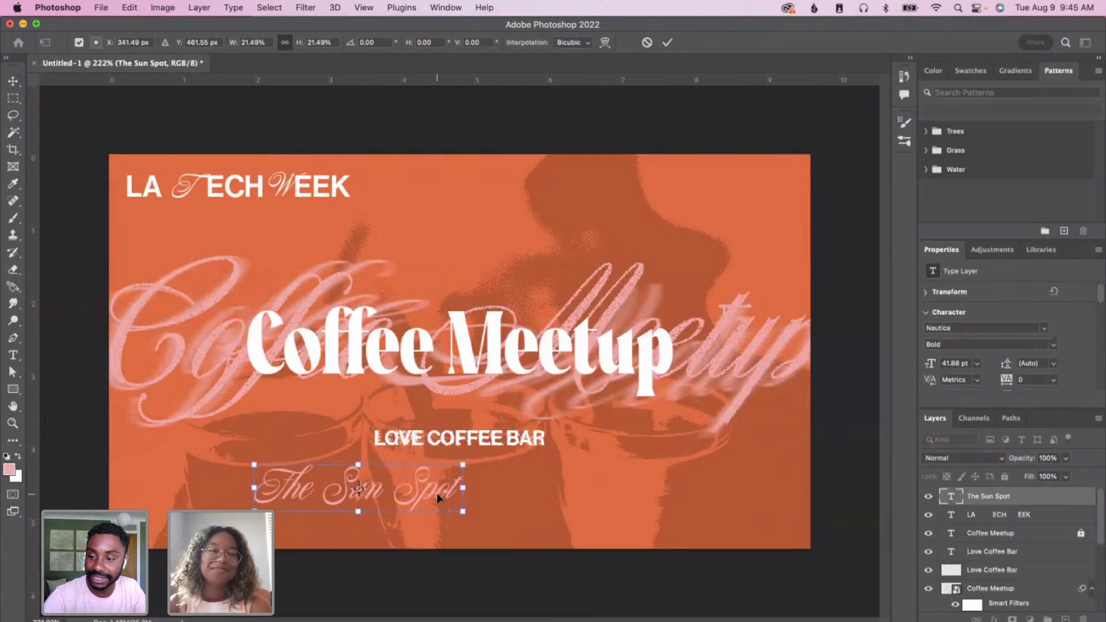
pyautogui.press('Return')
# - Duplicate the "The Sun Spot" text, place the copy beside it on the same line, and change its wording to "Pineapple"
pyautogui.press('super+c')
pyautogui.press('super+v')
pyautogui.moveTo(401, 359); pyautogui.dragTo(536, 492)
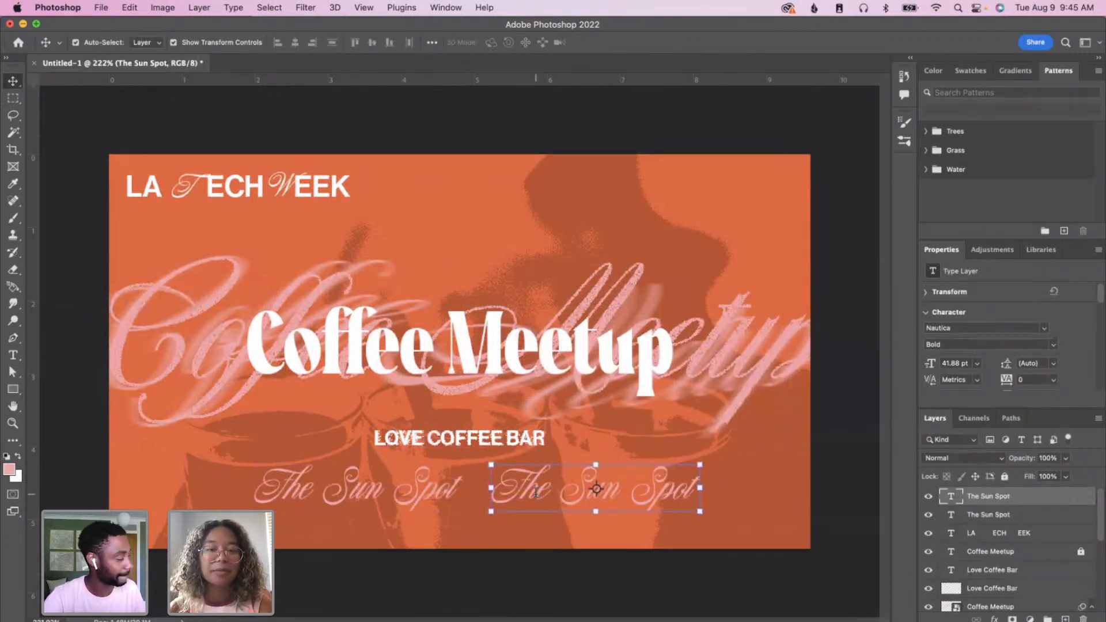
pyautogui.doubleClick(536, 493)
pyautogui.write('Pineapple')
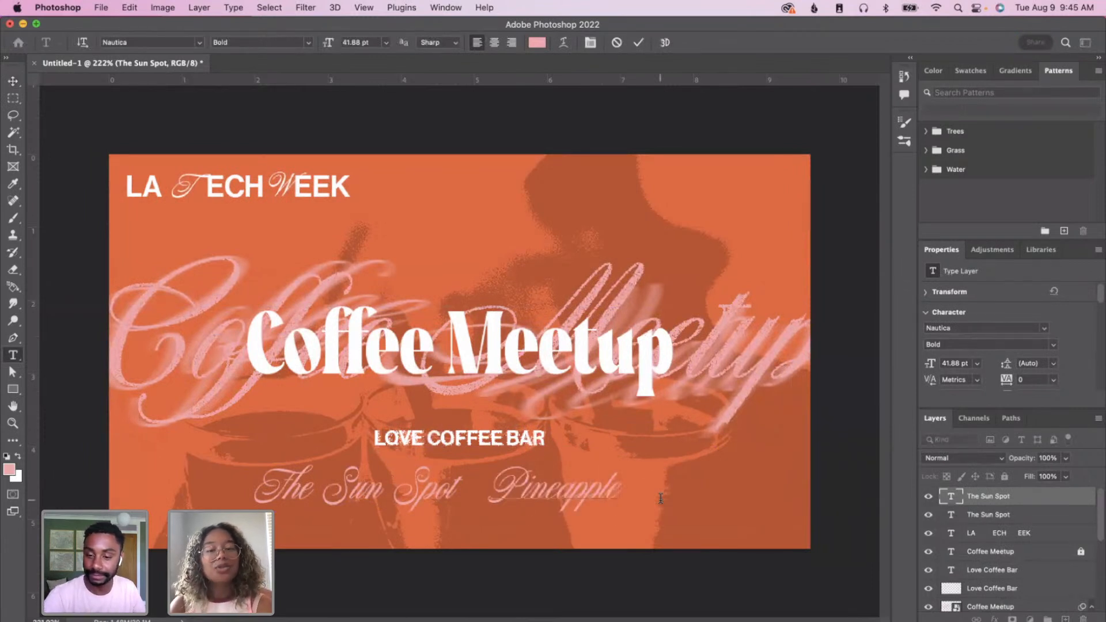
pyautogui.click(661, 499)
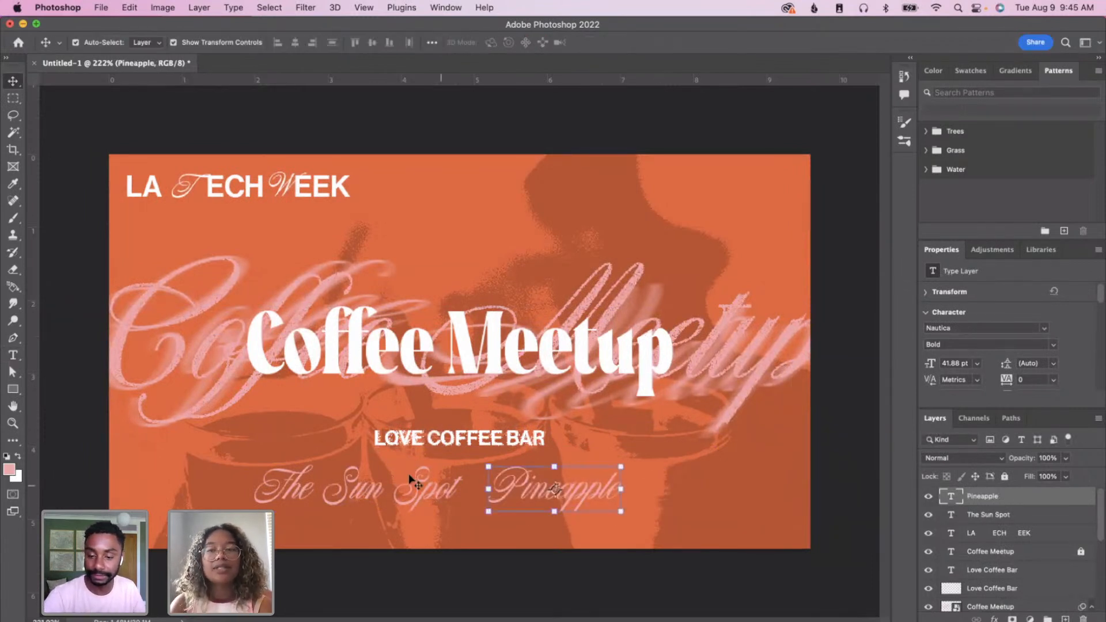
pyautogui.moveTo(594, 491); pyautogui.dragTo(598, 491)
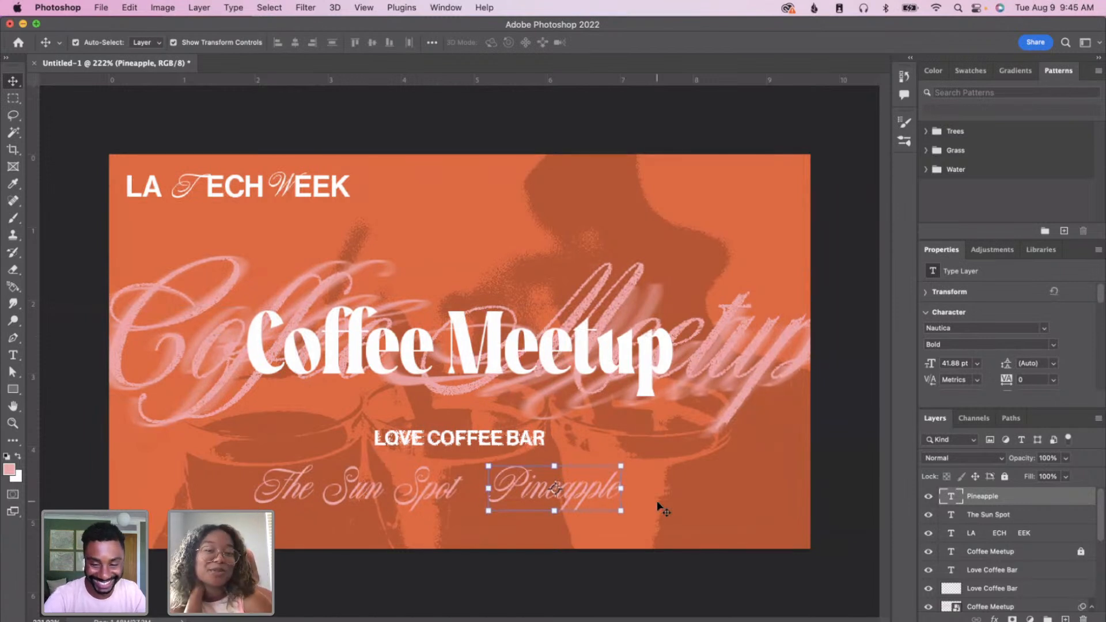
# - Set the text color of both "The Sun Spot" and "Pineapple" to white, ffffff
pyautogui.click(412, 483)
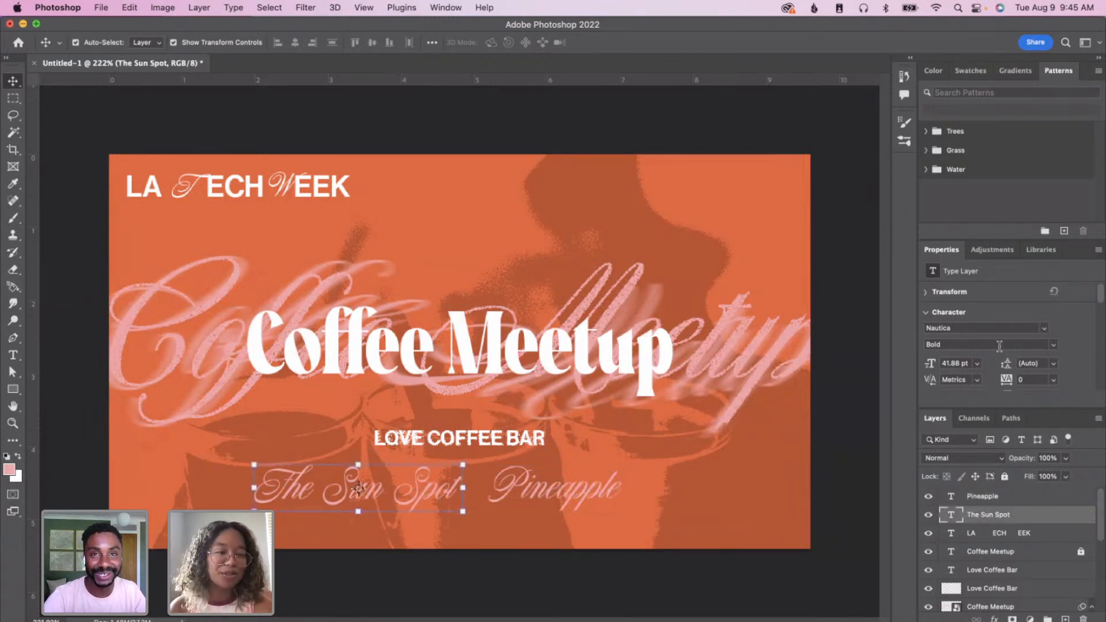
pyautogui.scroll(-4, 1000, 346)
pyautogui.click(1040, 301)
pyautogui.moveTo(839, 314); pyautogui.dragTo(750, 275)
pyautogui.press('Return')
pyautogui.click(531, 497)
pyautogui.click(1038, 301)
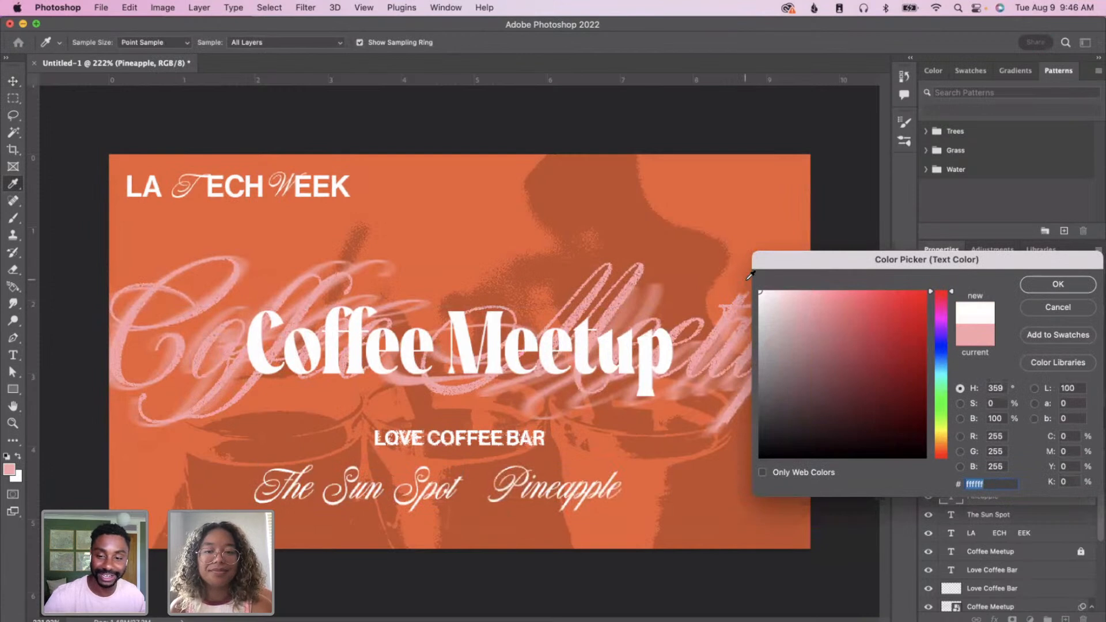
pyautogui.press('Return')
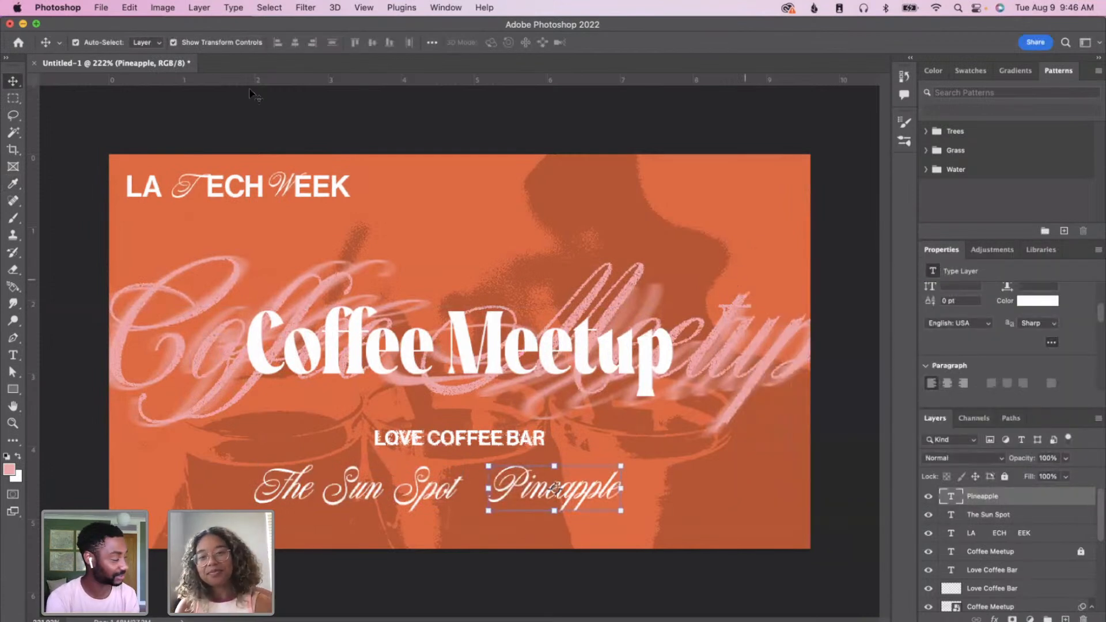
pyautogui.click(13, 355)
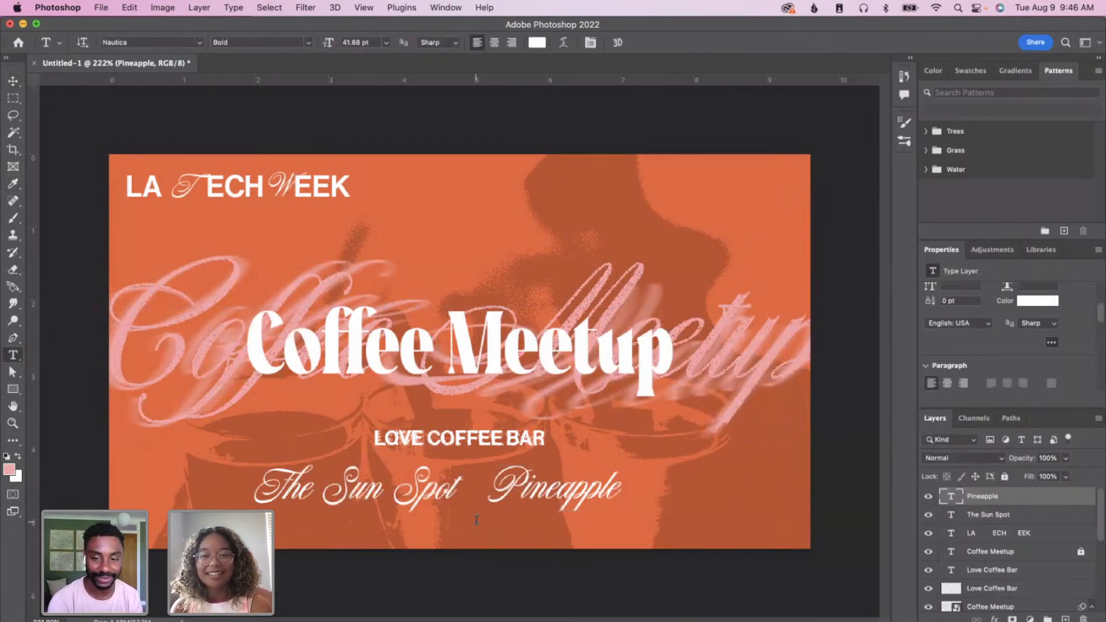
pyautogui.click(476, 521)
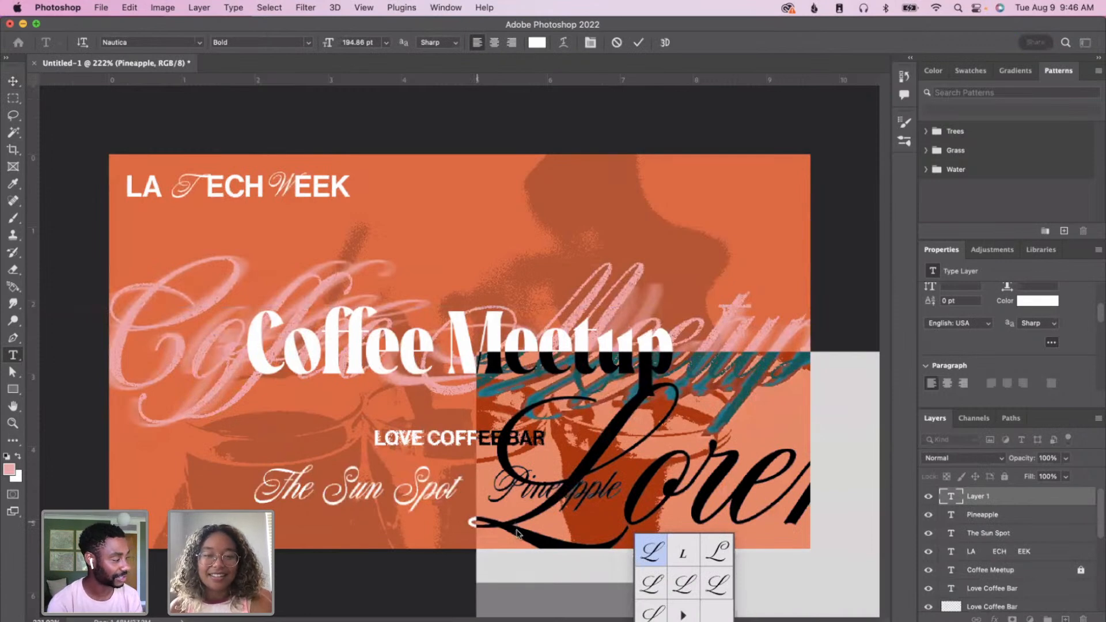
pyautogui.press('Escape')
pyautogui.click(472, 516)
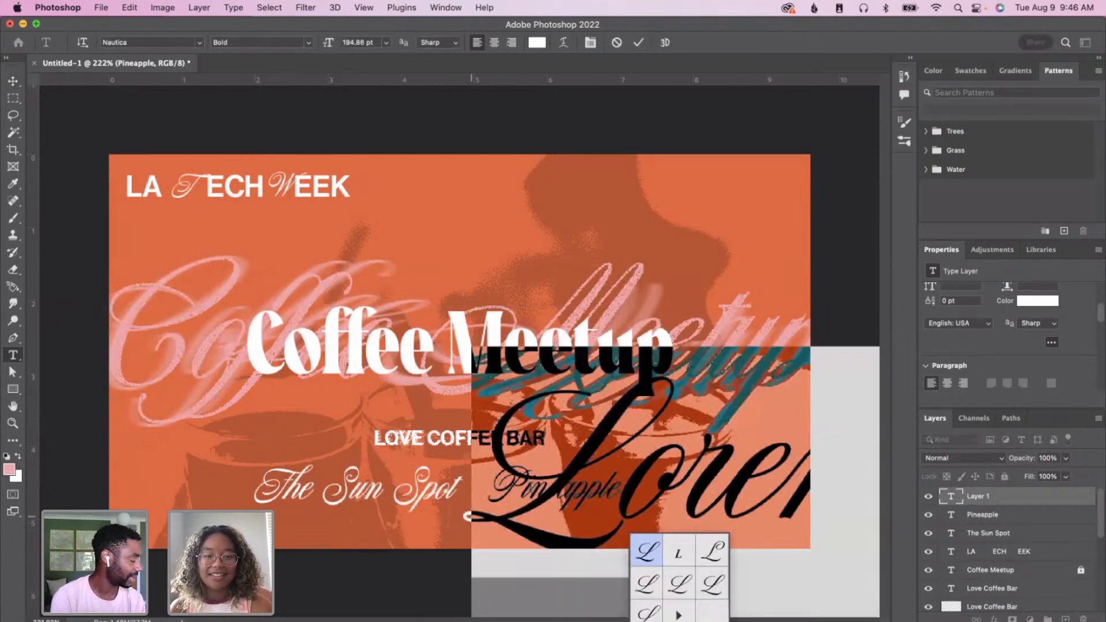
pyautogui.moveTo(531, 493); pyautogui.dragTo(443, 224)
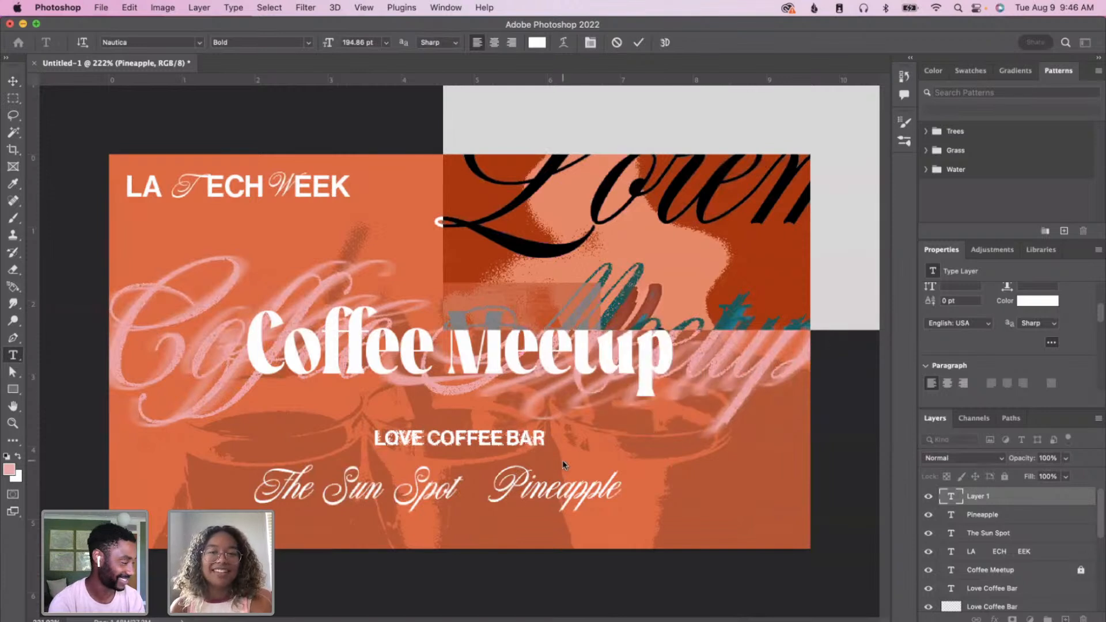
pyautogui.press('Escape')
pyautogui.click(13, 82)
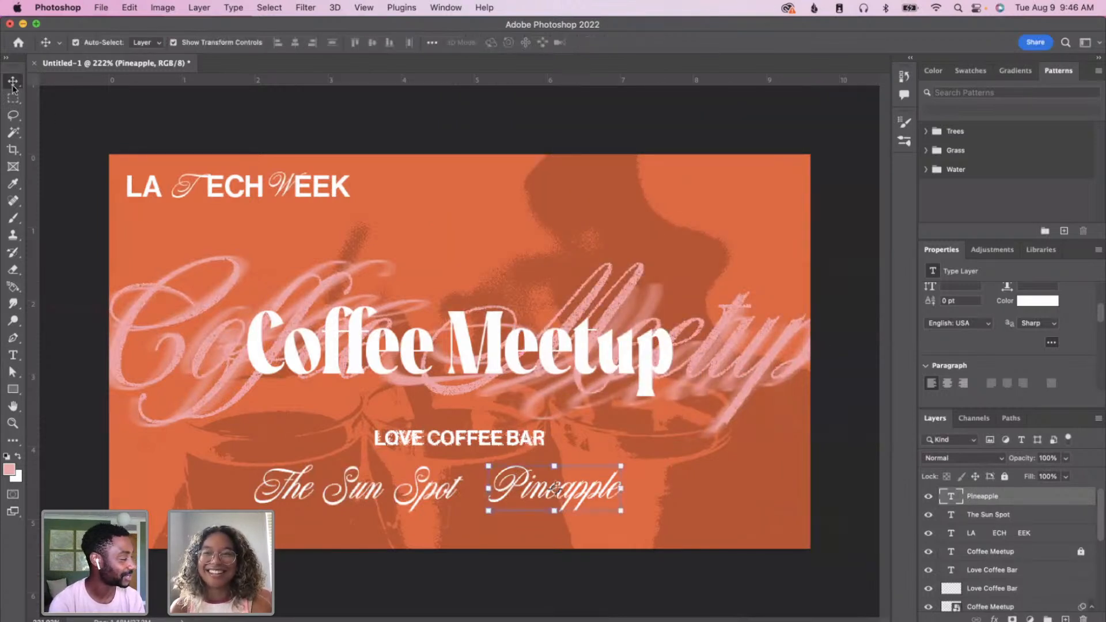
# - Duplicate the white "LOVE COFFEE BAR" text layer and change the copy's wording to "x"
pyautogui.scroll(5, 943, 344)
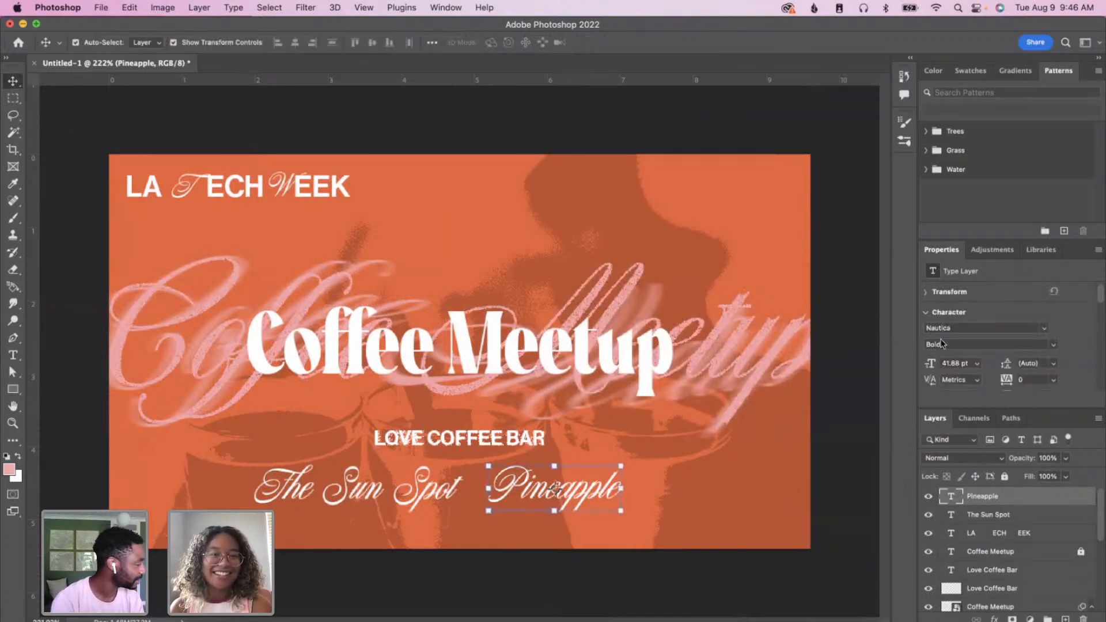
pyautogui.click(799, 440)
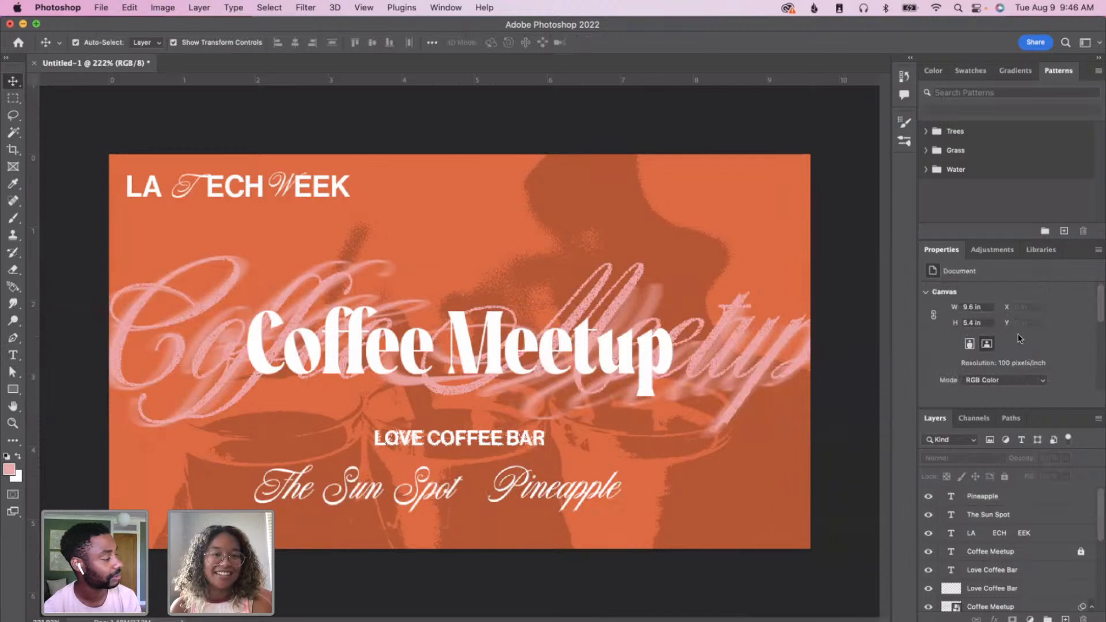
pyautogui.click(985, 516)
pyautogui.click(509, 440)
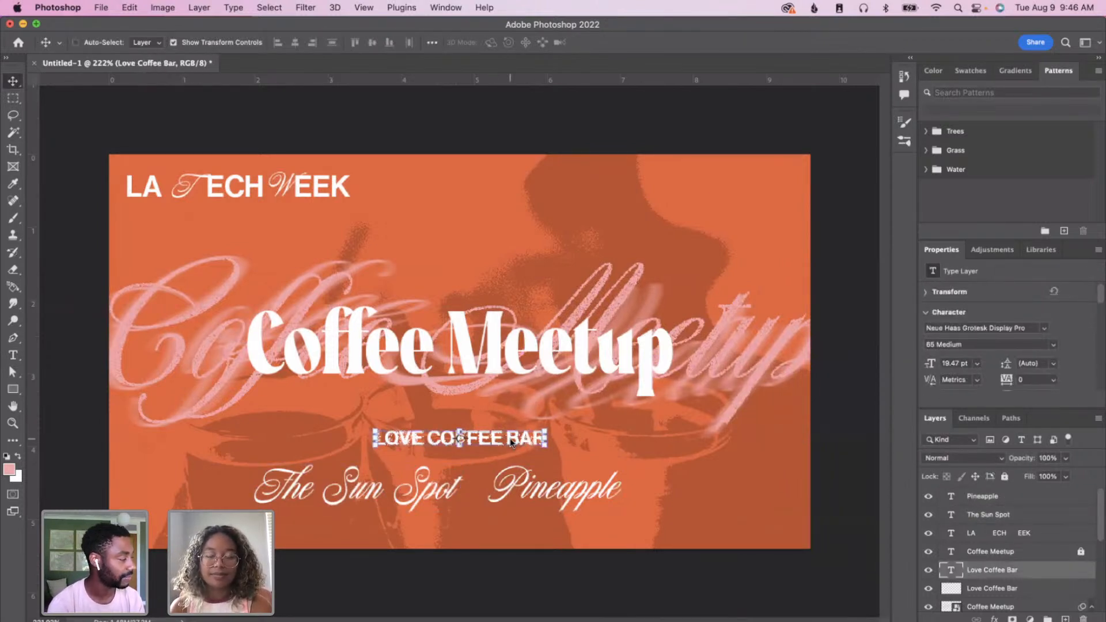
pyautogui.press('super+c')
pyautogui.press('super+v')
pyautogui.moveTo(442, 350); pyautogui.dragTo(677, 456)
pyautogui.doubleClick(617, 438)
pyautogui.write('x')
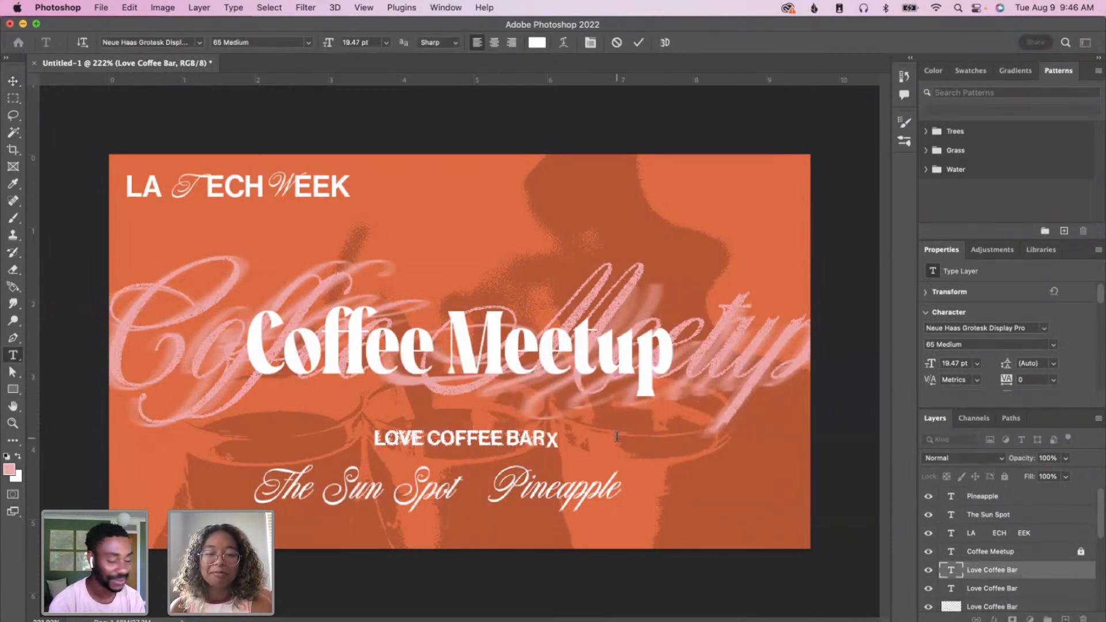
pyautogui.write('x')
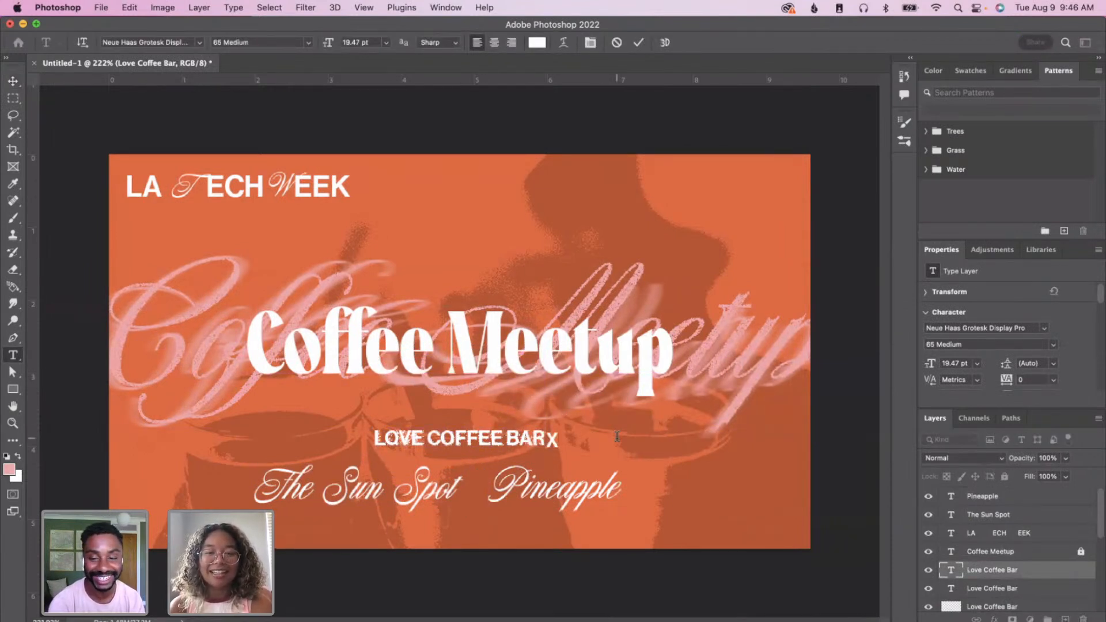
pyautogui.press('super+Return')
# - Move the "x" between "The Sun Spot" and "Pineapple", and shift "The Sun Spot" about 0.37 in to the left
pyautogui.press('super+equal')
pyautogui.scroll(3, 559, 441)
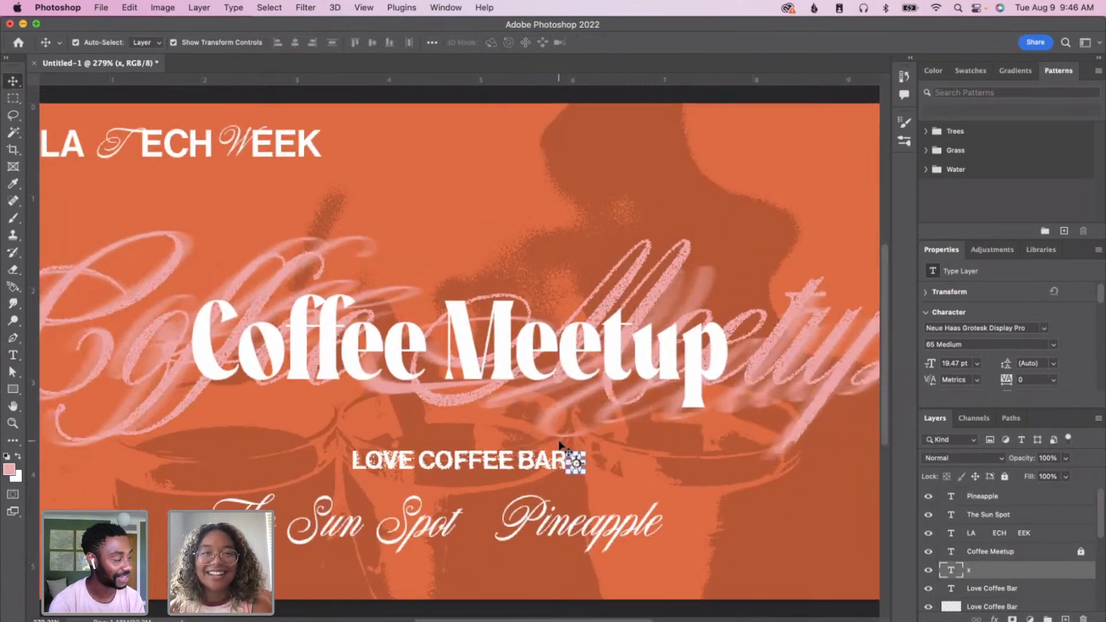
pyautogui.scroll(-3, 567, 441)
pyautogui.scroll(5, 584, 406)
pyautogui.press('super+equal')
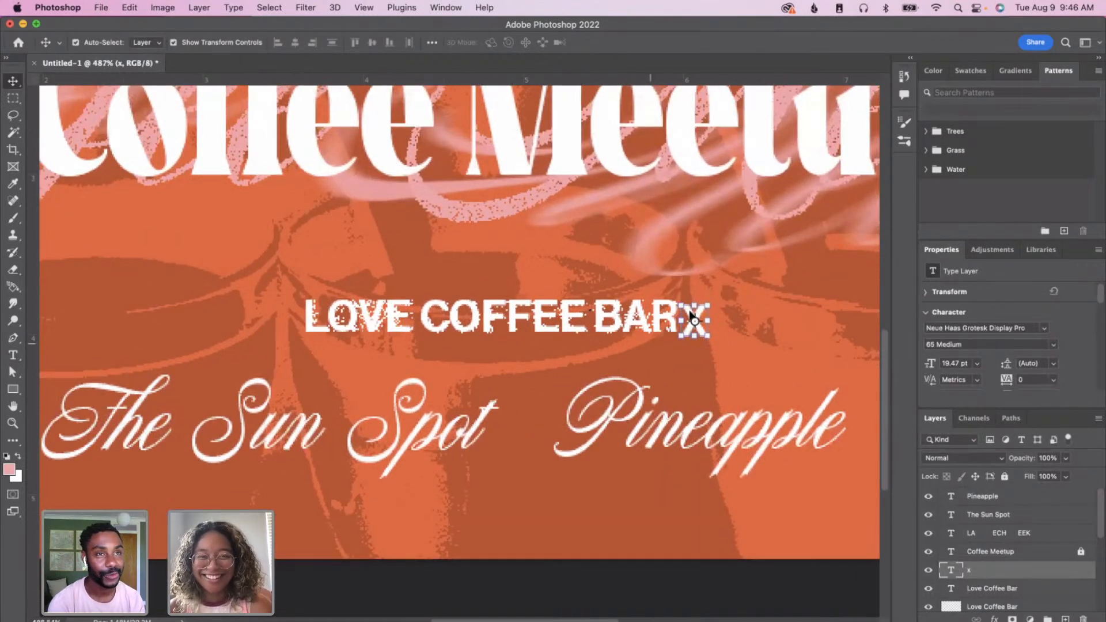
pyautogui.moveTo(539, 402); pyautogui.dragTo(515, 425)
pyautogui.scroll(-5, 515, 424)
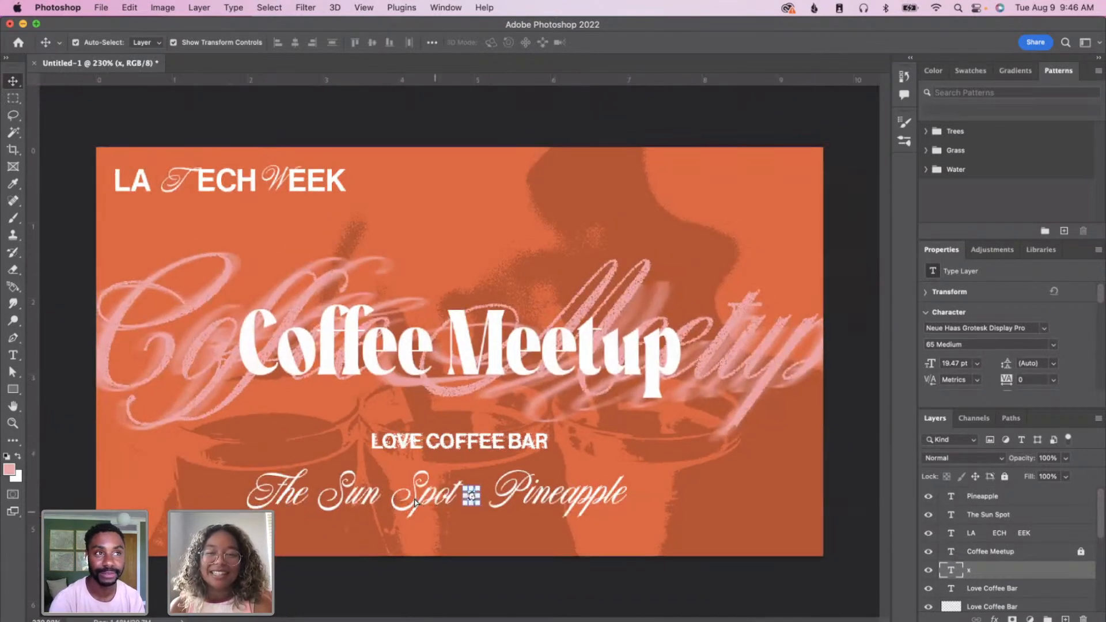
pyautogui.click(377, 494)
pyautogui.moveTo(377, 495); pyautogui.dragTo(350, 494)
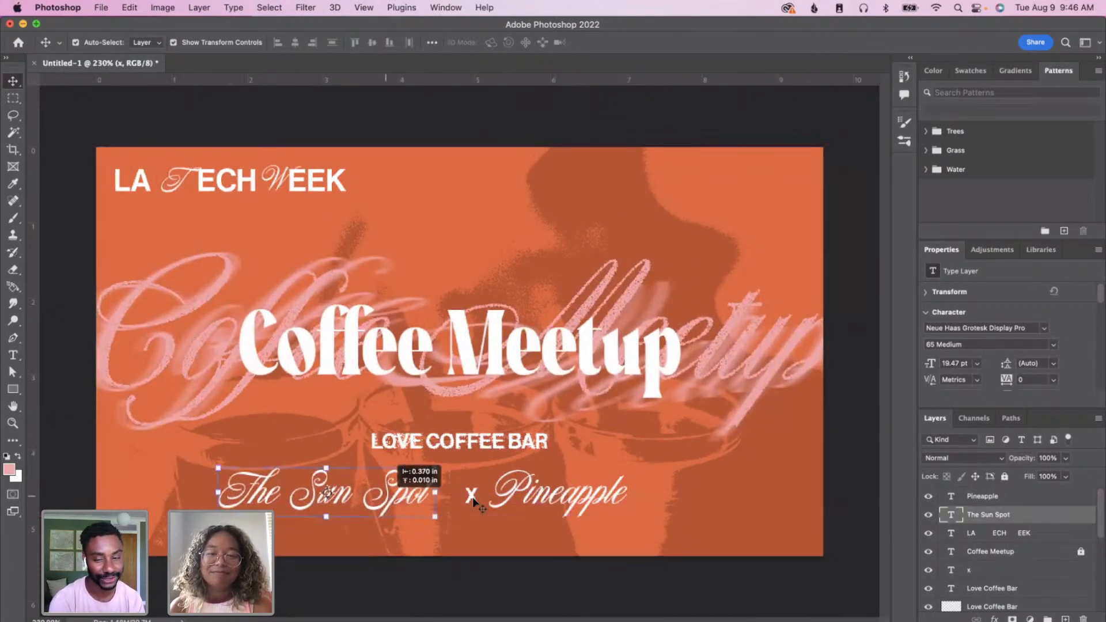
# - Scale the "x" between the two venue names down to about 68.33%
pyautogui.click(472, 496)
pyautogui.scroll(3, 474, 497)
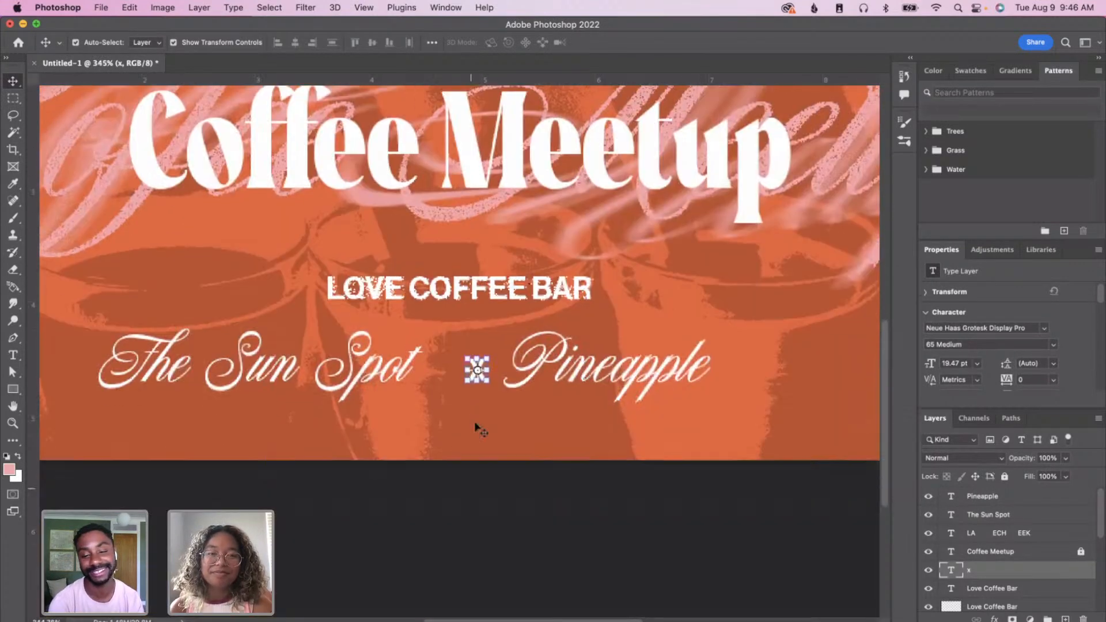
pyautogui.press('super+t')
pyautogui.moveTo(464, 370); pyautogui.dragTo(495, 386)
pyautogui.press('Return')
pyautogui.press('super+t')
pyautogui.scroll(5, 468, 363)
pyautogui.scroll(1, 486, 370)
pyautogui.scroll(-5, 494, 383)
pyautogui.scroll(-3, 492, 379)
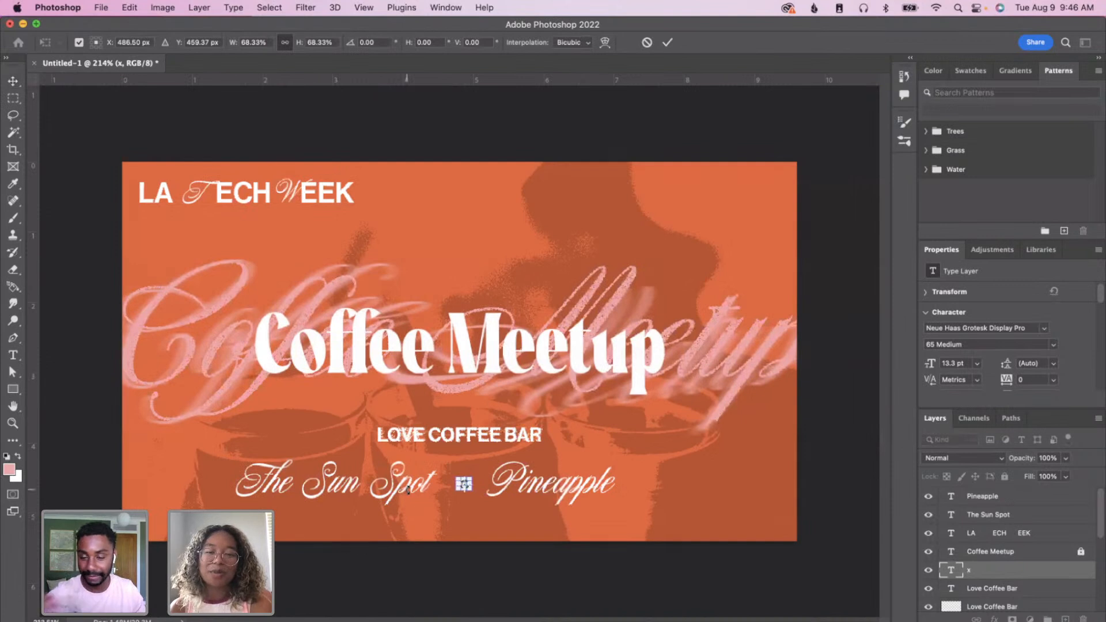
pyautogui.press('Return')
# - Nudge "The Sun Spot" slightly right toward the "x" and check the extent of the three-part venue line
pyautogui.click(600, 485)
pyautogui.click(390, 489)
pyautogui.moveTo(389, 488); pyautogui.dragTo(393, 489)
pyautogui.click(657, 547)
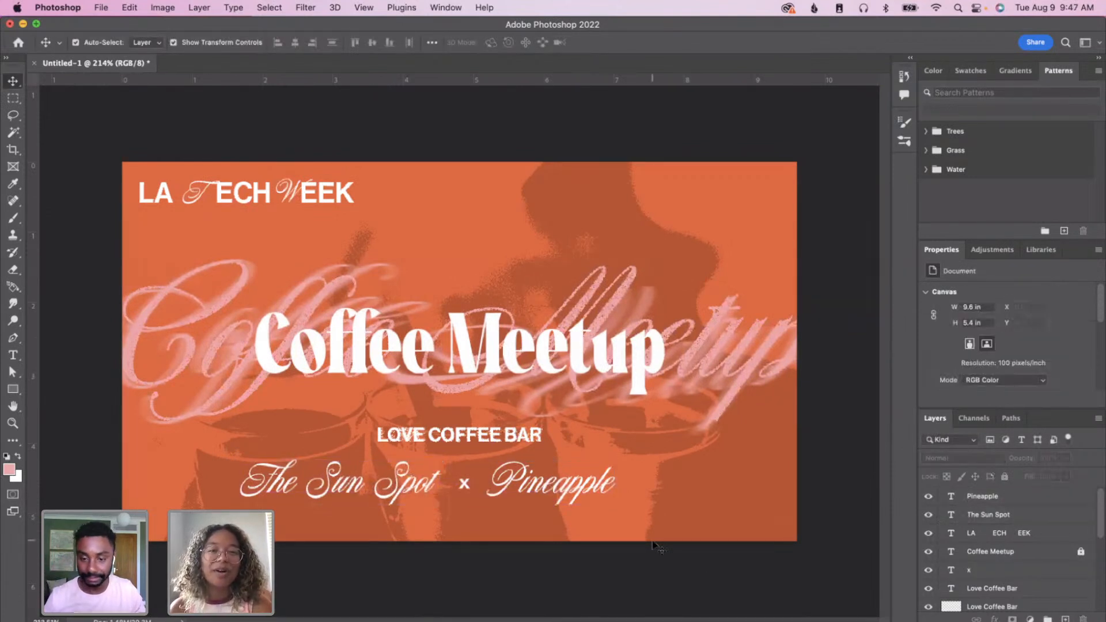
pyautogui.moveTo(743, 565); pyautogui.dragTo(347, 482)
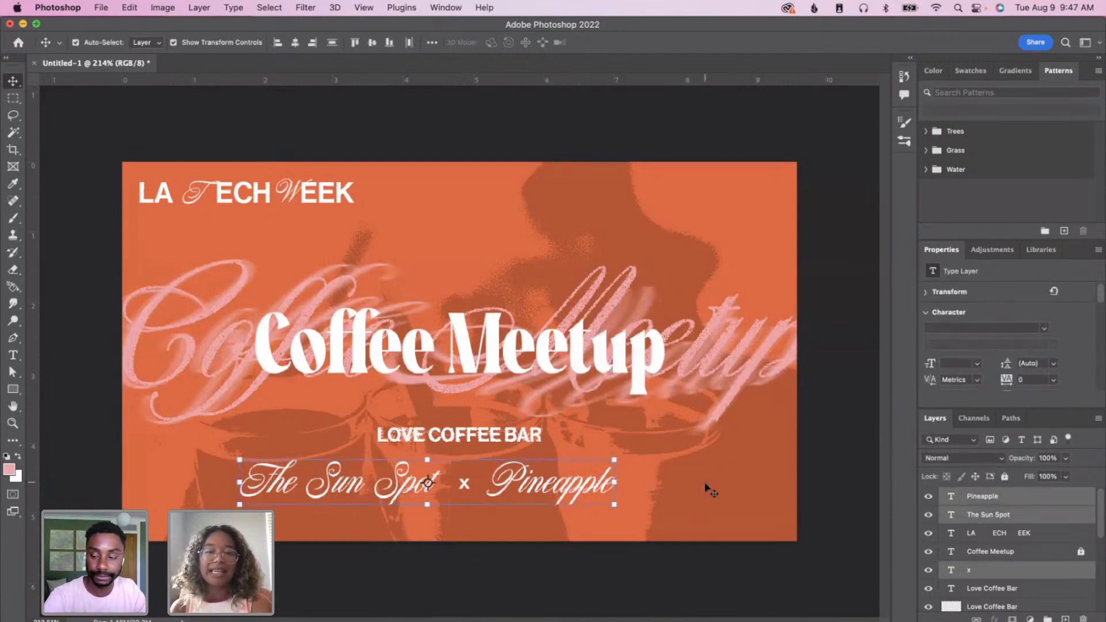
pyautogui.click(710, 489)
# - Move both "Love Coffee Bar" layers and the venue line slightly up, and bring "The Sun Spot" closer to the "x"
pyautogui.click(499, 440)
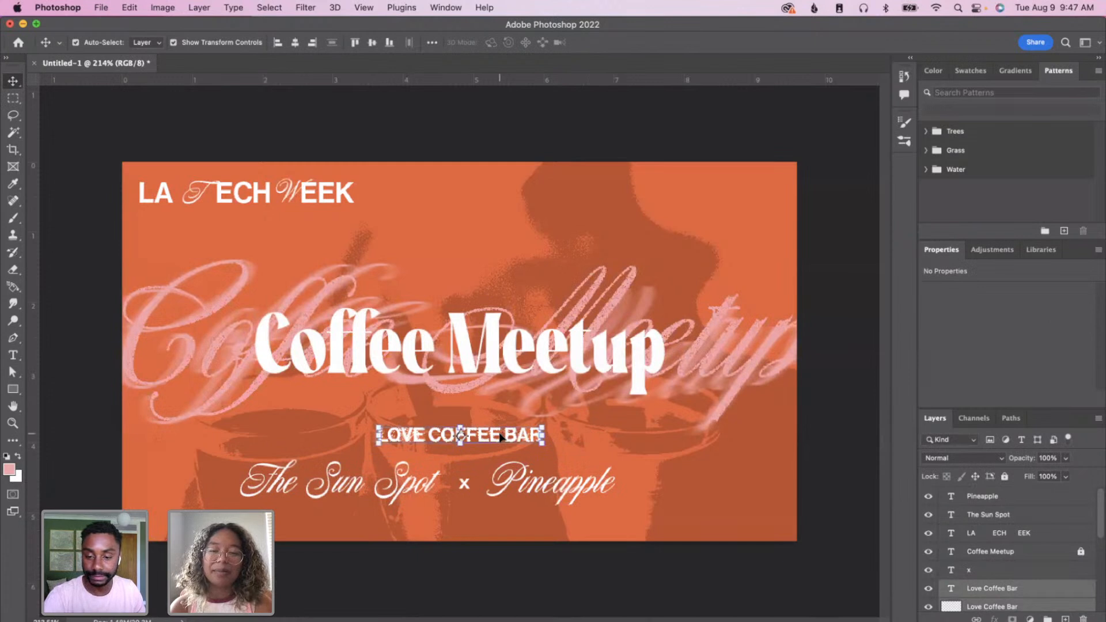
pyautogui.moveTo(510, 437)
pyautogui.mouseDown()
pyautogui.moveTo(510, 446)
pyautogui.moveTo(509, 429)
pyautogui.mouseUp()
pyautogui.moveTo(662, 509); pyautogui.dragTo(410, 484)
pyautogui.click(703, 528)
pyautogui.click(582, 517)
pyautogui.moveTo(593, 443); pyautogui.dragTo(513, 428)
pyautogui.click(869, 441)
pyautogui.moveTo(852, 431); pyautogui.dragTo(799, 361)
pyautogui.click(1005, 476)
pyautogui.click(603, 490)
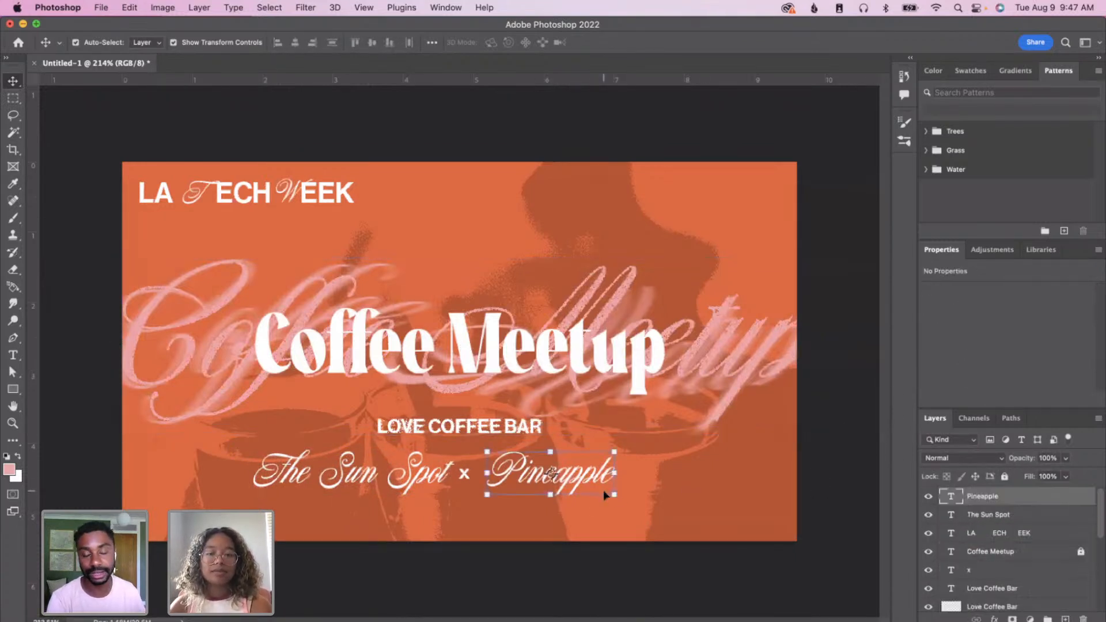
# - Move "The Sun Spot", "x" and "Pineapple" together straight down by about 0.28 in
pyautogui.moveTo(693, 524); pyautogui.dragTo(372, 456)
pyautogui.moveTo(649, 517); pyautogui.dragTo(326, 477)
pyautogui.moveTo(525, 494); pyautogui.dragTo(524, 514)
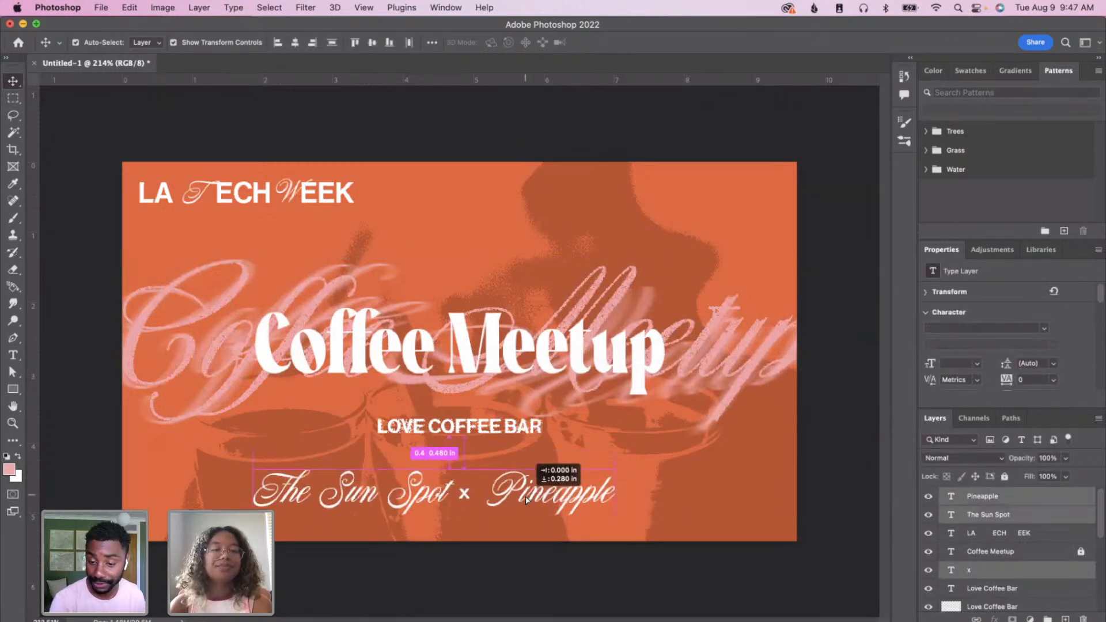
pyautogui.click(752, 502)
# - Enlarge the "LOVE COFFEE BAR" text to about 113.91% and move it up, centered just beneath the main title
pyautogui.click(444, 429)
pyautogui.press('super+t')
pyautogui.moveTo(378, 436); pyautogui.dragTo(341, 453)
pyautogui.moveTo(407, 436); pyautogui.dragTo(414, 414)
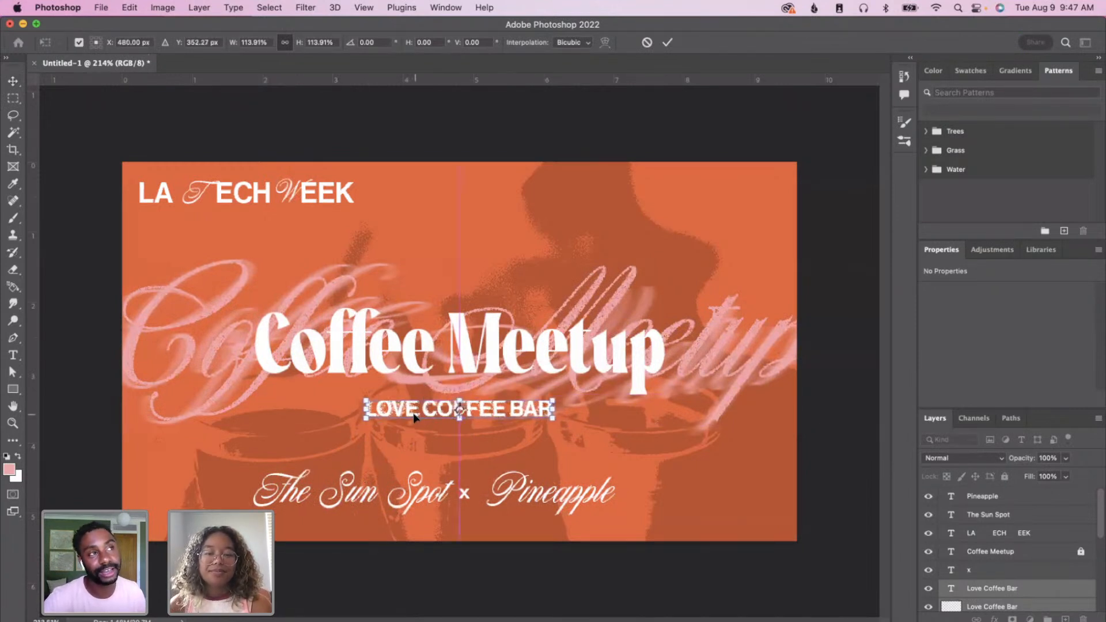
pyautogui.click(603, 454)
# - Shift "Pineapple" left, closer to the "x", keeping it on the venue line
pyautogui.click(615, 458)
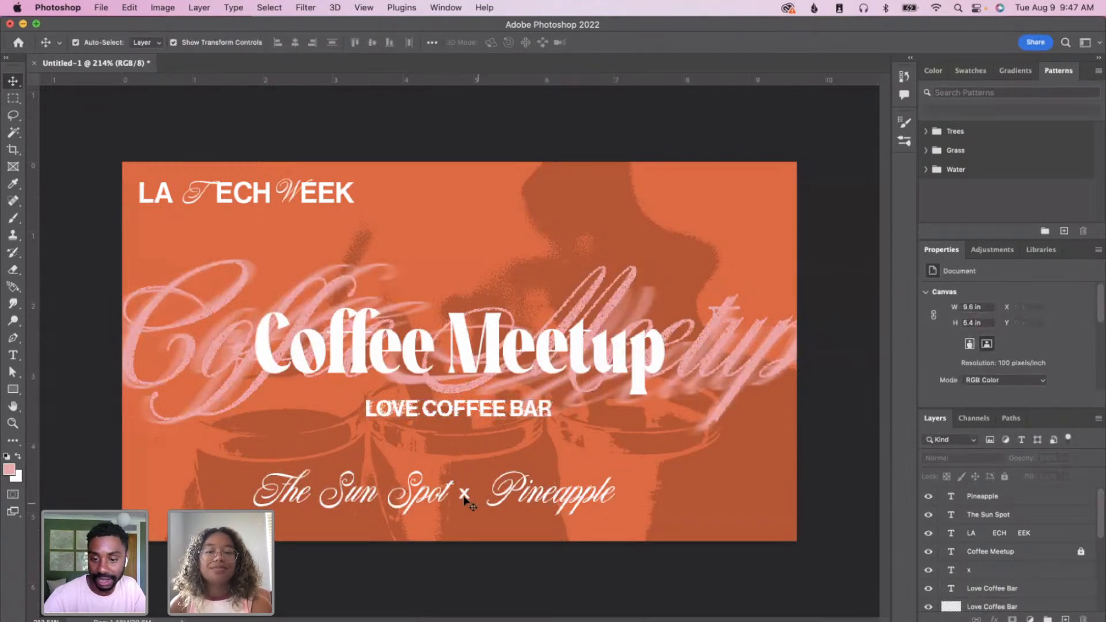
pyautogui.moveTo(567, 504); pyautogui.dragTo(555, 503)
pyautogui.click(680, 529)
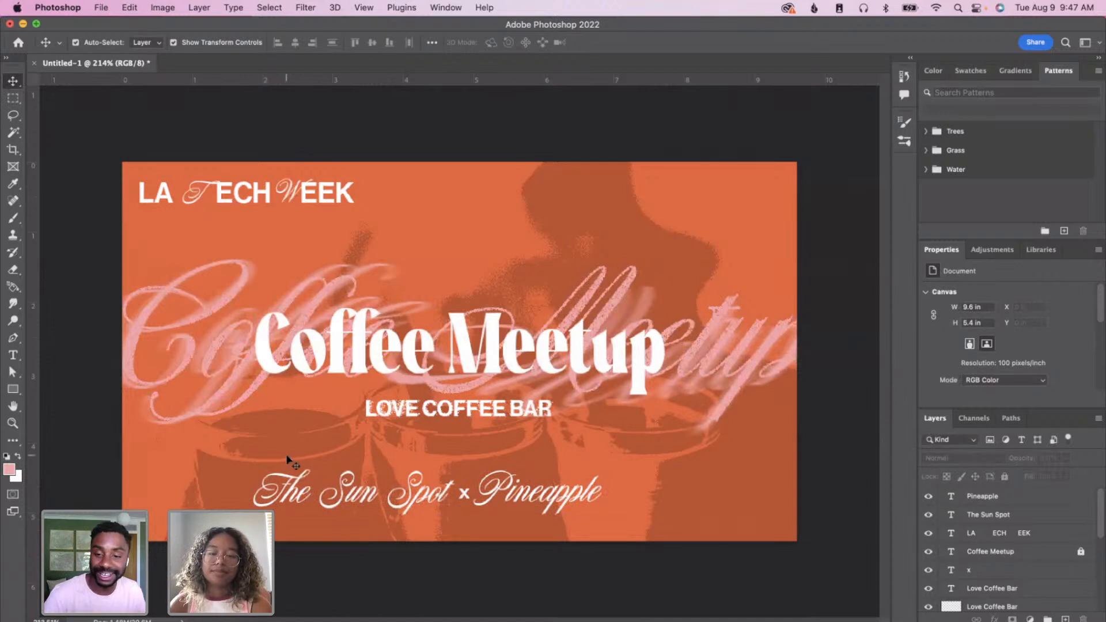
pyautogui.press('t')
pyautogui.click(478, 453)
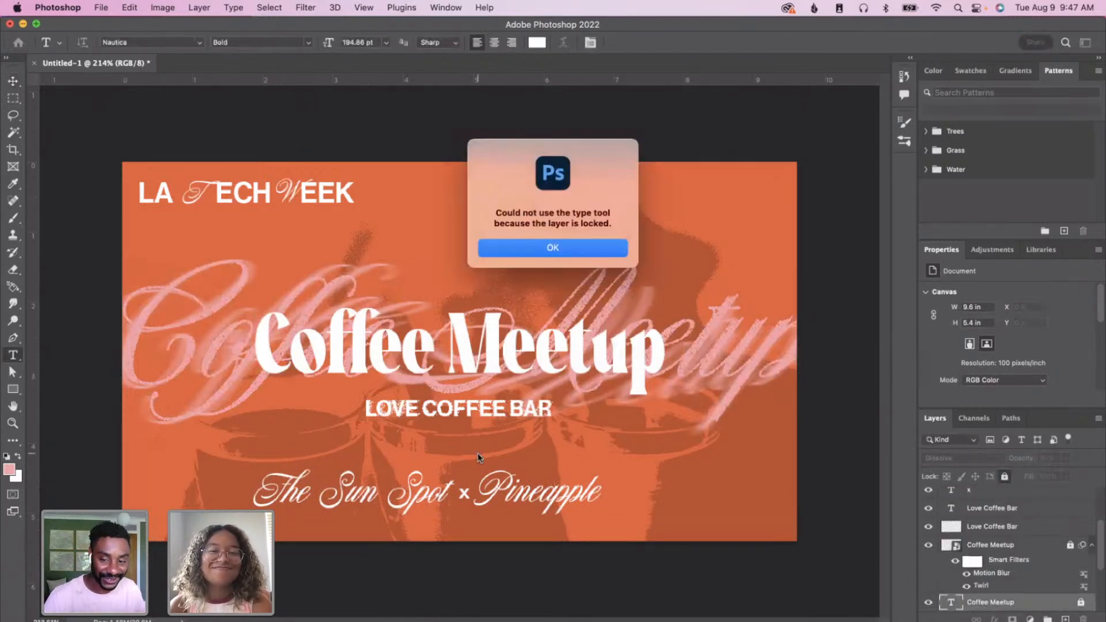
pyautogui.click(583, 248)
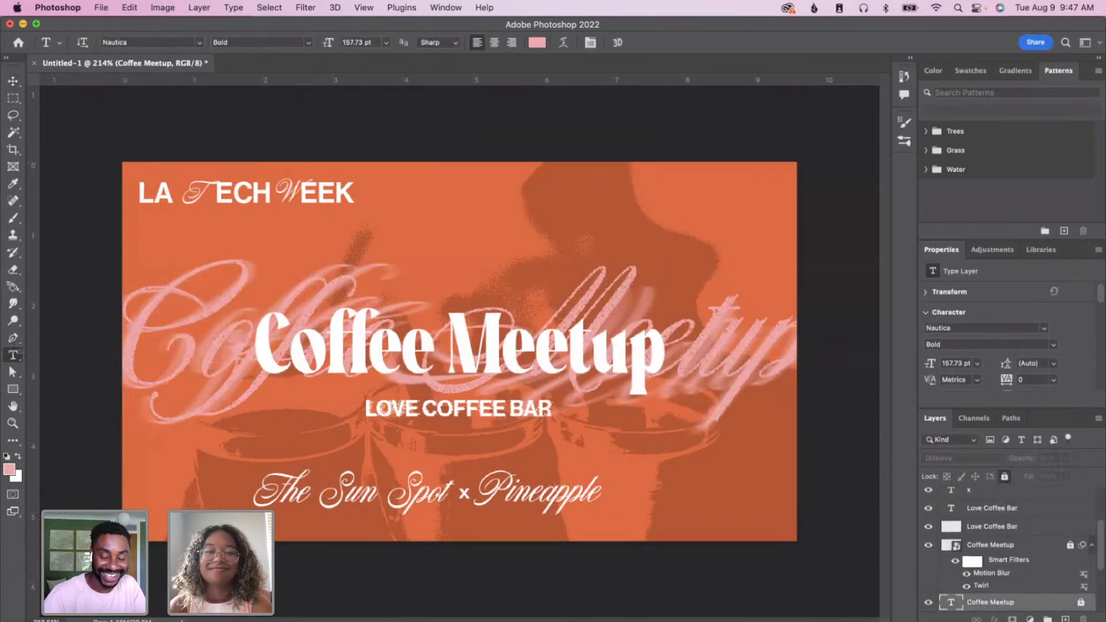
pyautogui.scroll(4, 1056, 579)
pyautogui.click(999, 500)
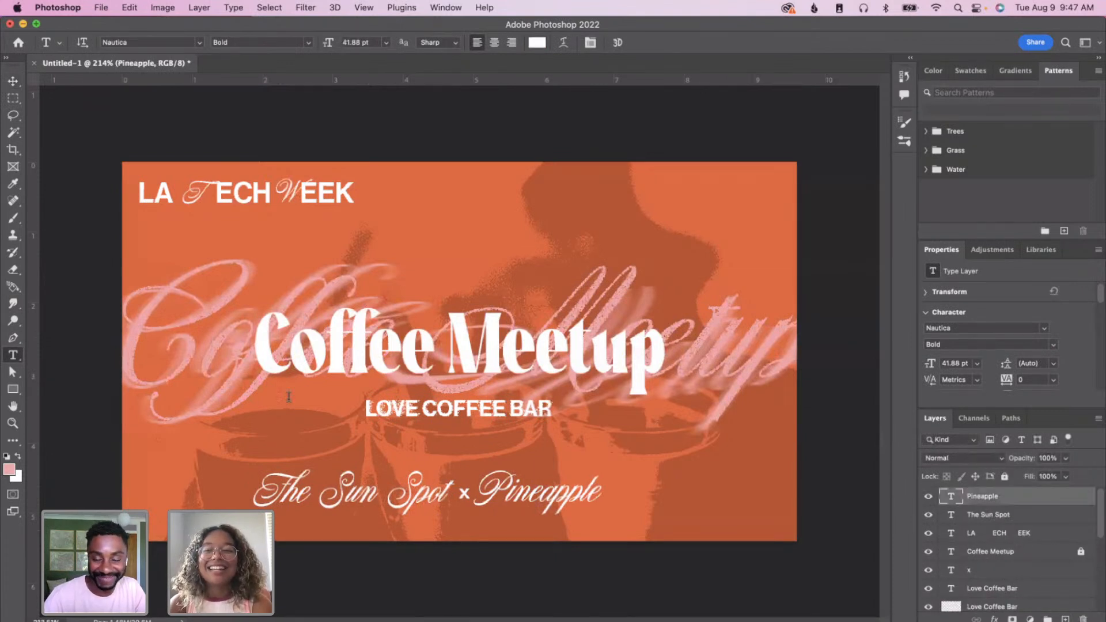
pyautogui.click(548, 231)
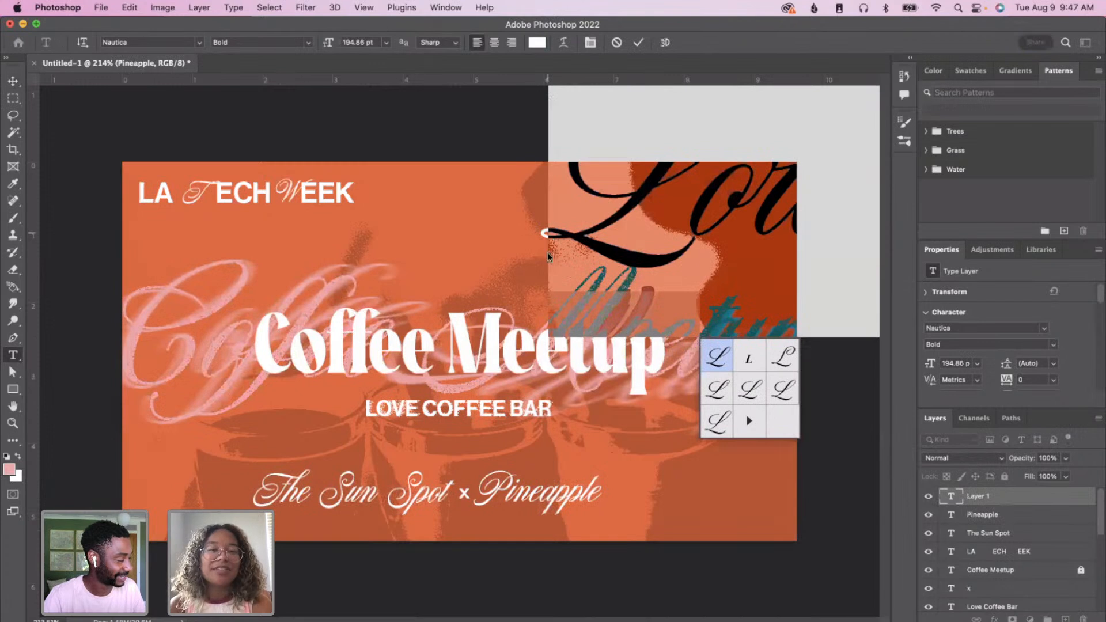
pyautogui.press('Escape')
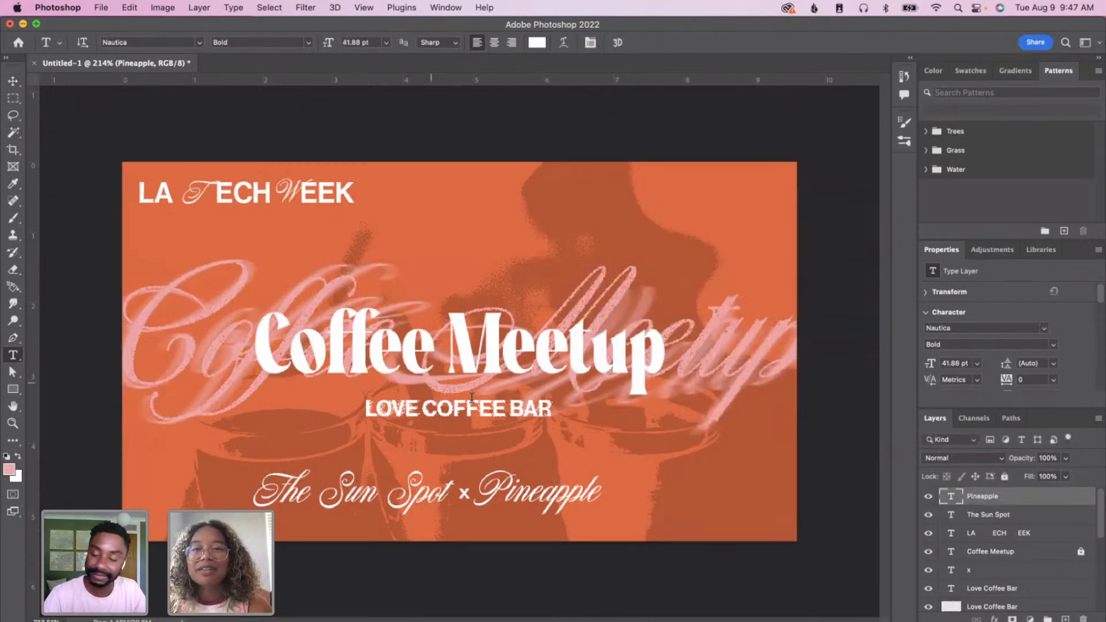
# - Duplicate the "LOVE COFFEE BAR" text layer, move the copy above the main title and change its text to "HOSTED BY"
pyautogui.click(1017, 591)
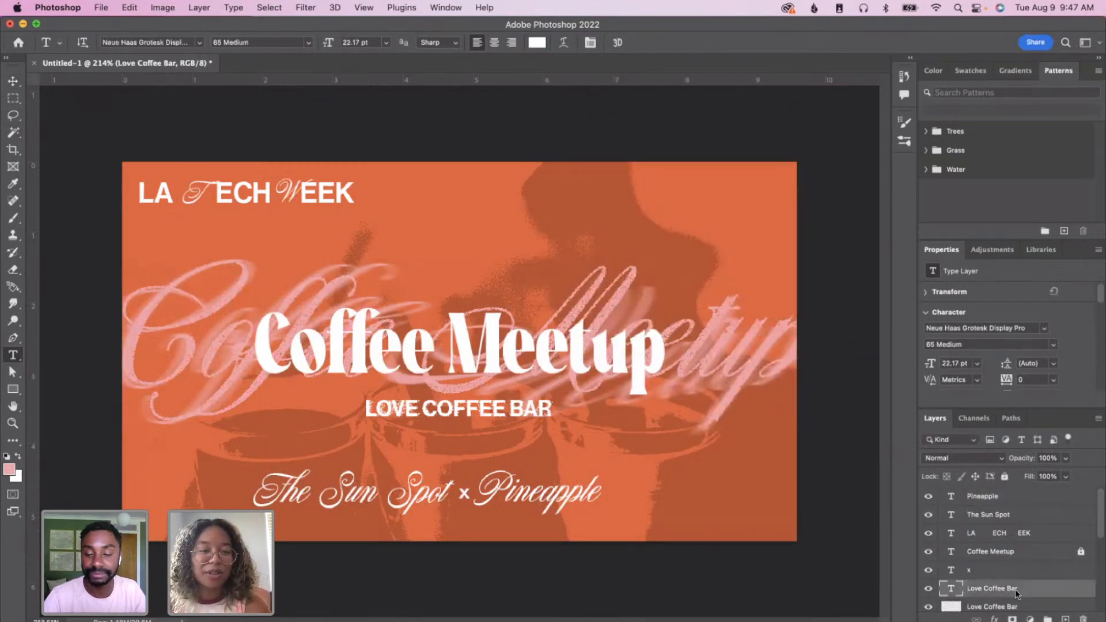
pyautogui.press('super+v')
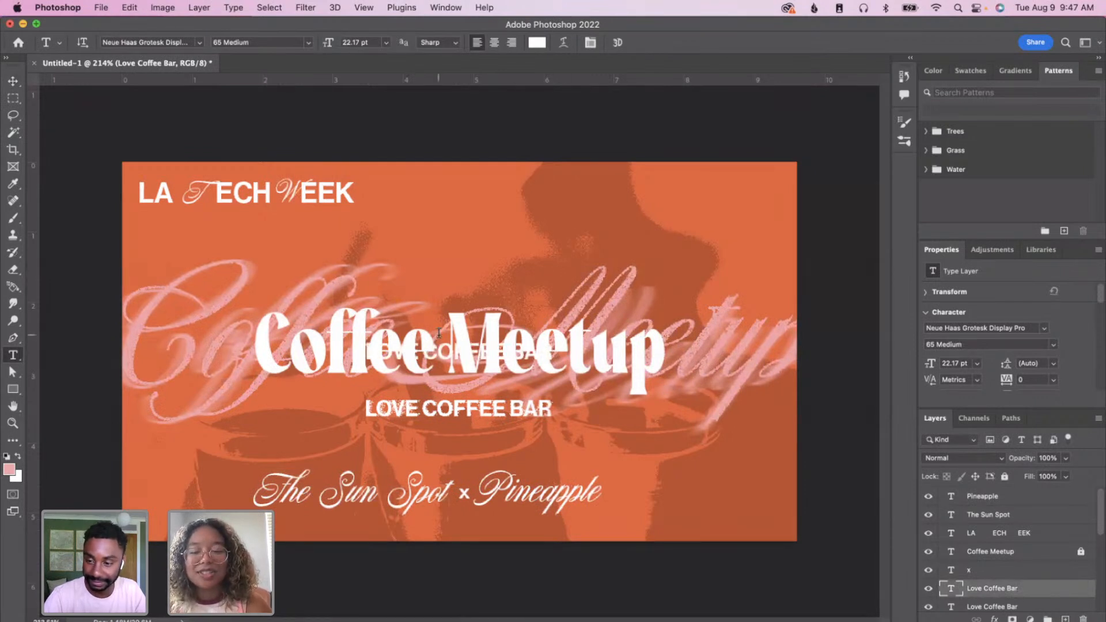
pyautogui.press('v')
pyautogui.moveTo(440, 340); pyautogui.dragTo(463, 254)
pyautogui.doubleClick(464, 253)
pyautogui.write('HOSTED BY')
pyautogui.press('super+Return')
pyautogui.press('v')
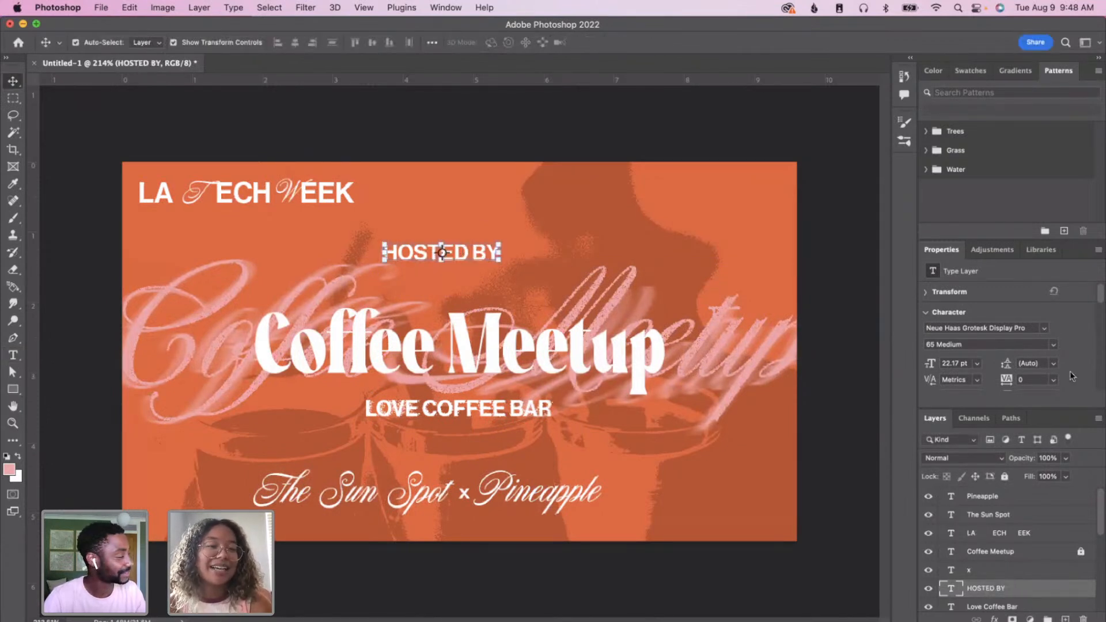
# - Center-align "HOSTED BY", scale it to about 47.89% and place it between "LOVE COFFEE BAR" and the venue line
pyautogui.scroll(-3, 1072, 374)
pyautogui.click(948, 330)
pyautogui.moveTo(412, 257); pyautogui.dragTo(481, 451)
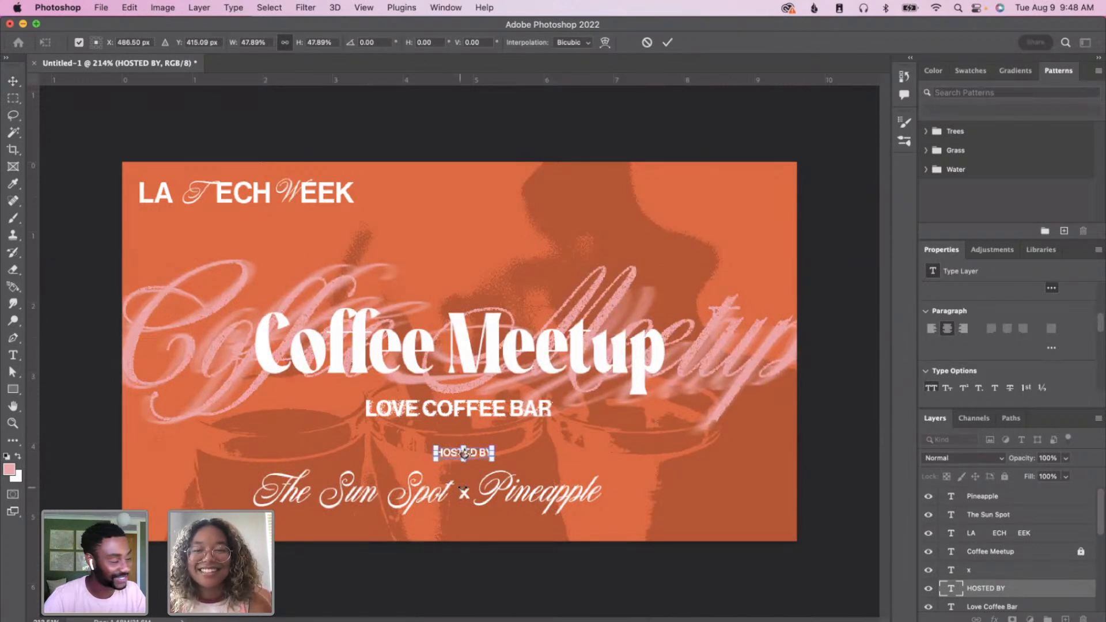
pyautogui.moveTo(482, 452)
pyautogui.mouseDown()
pyautogui.moveTo(483, 441)
pyautogui.moveTo(483, 450)
pyautogui.mouseUp()
pyautogui.click(680, 542)
# - Center "The Sun Spot x Pineapple" on the banner, scale it to about 94.75% and nudge it up under "HOSTED BY"
pyautogui.moveTo(680, 542); pyautogui.dragTo(350, 488)
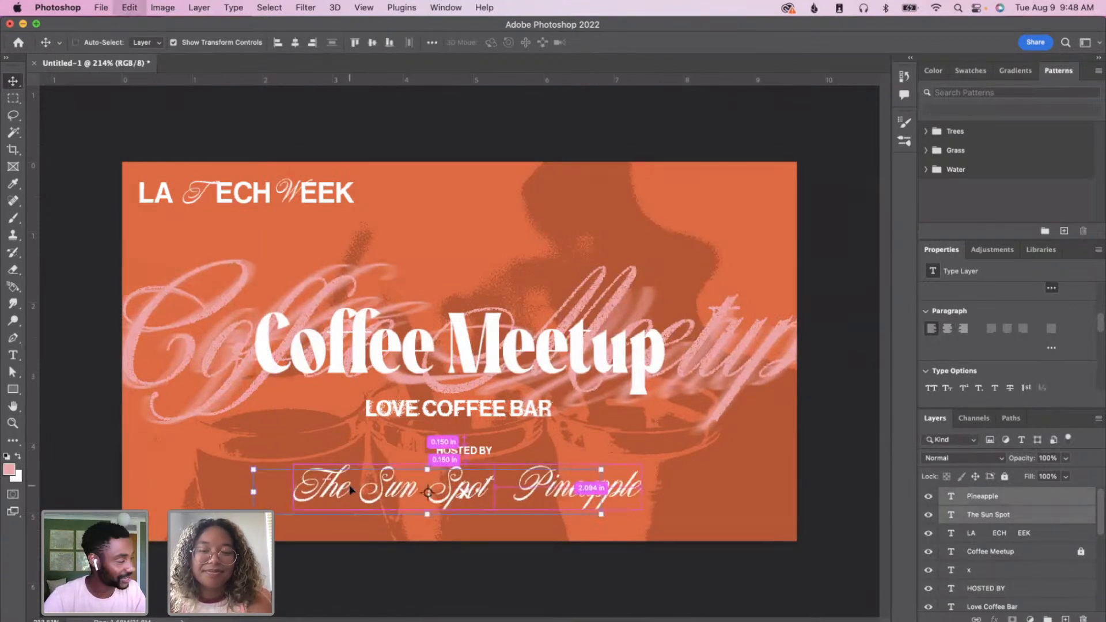
pyautogui.press('super+z')
pyautogui.moveTo(734, 529); pyautogui.dragTo(317, 487)
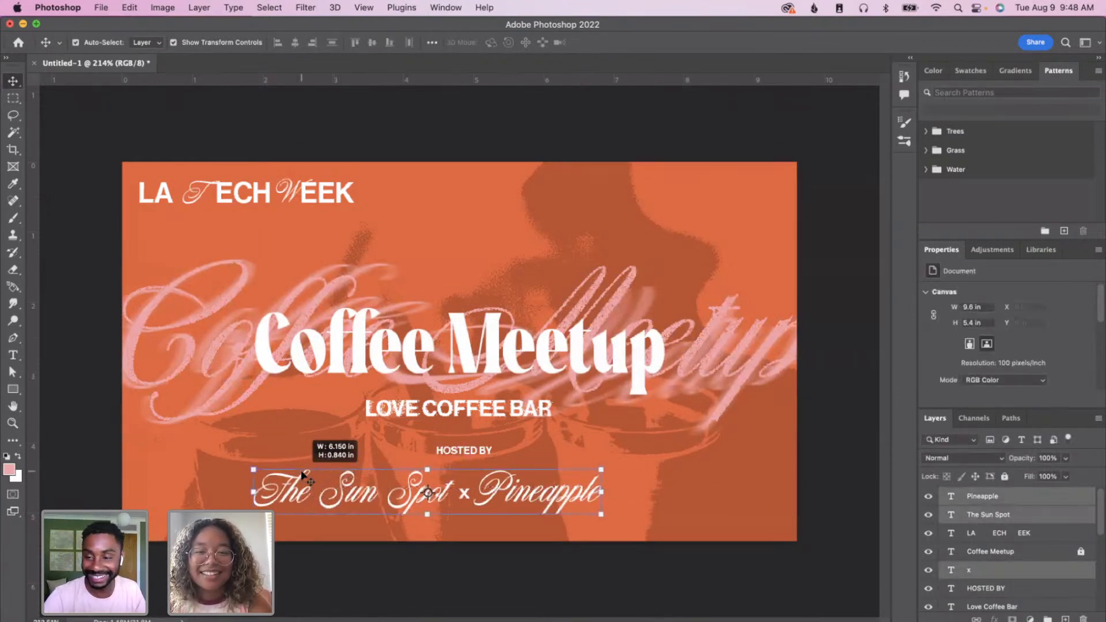
pyautogui.scroll(-3, 1057, 565)
pyautogui.moveTo(496, 493); pyautogui.dragTo(553, 488)
pyautogui.moveTo(659, 512); pyautogui.dragTo(579, 491)
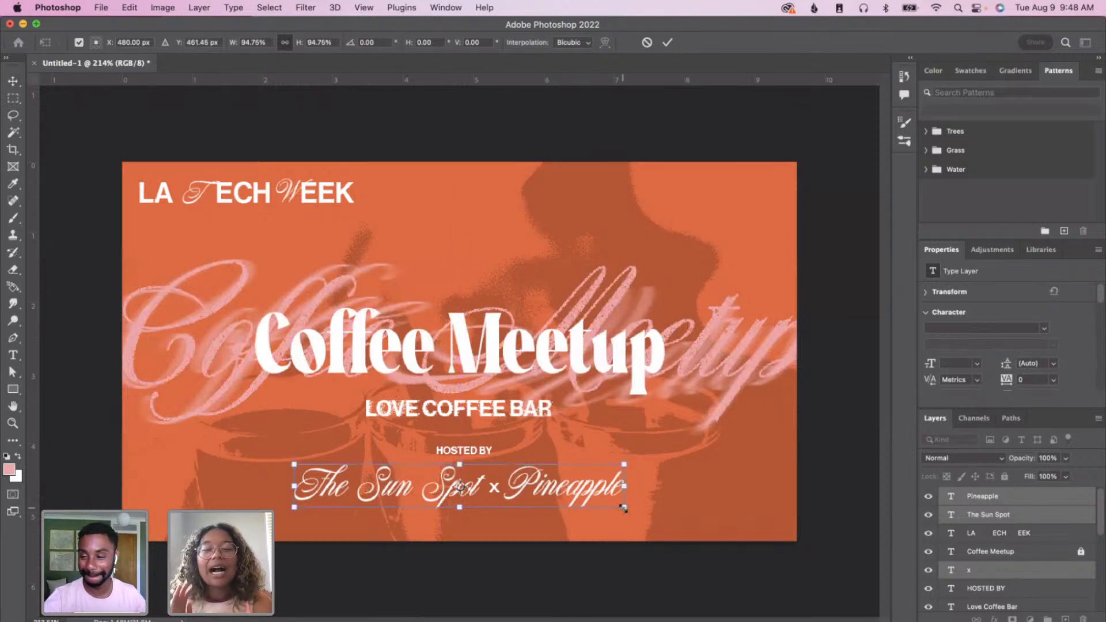
pyautogui.press('Return')
pyautogui.moveTo(588, 494); pyautogui.dragTo(587, 488)
pyautogui.click(688, 543)
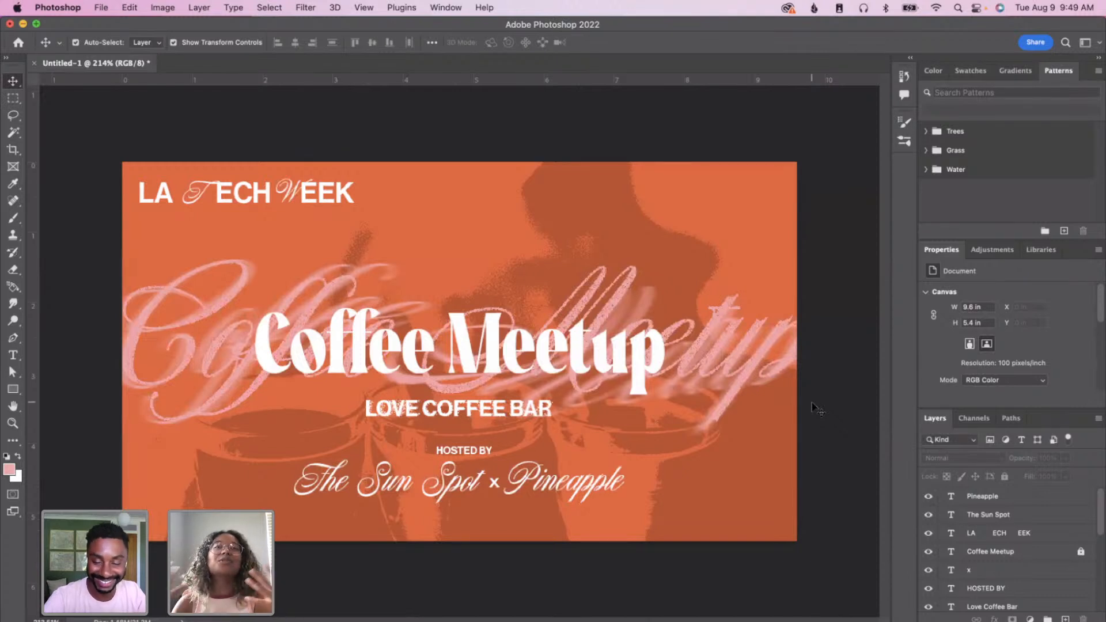
# - Scale "HOSTED BY" and the venue line together to about 79.43% and move them down, keeping them horizontally centered
pyautogui.moveTo(704, 510); pyautogui.dragTo(420, 441)
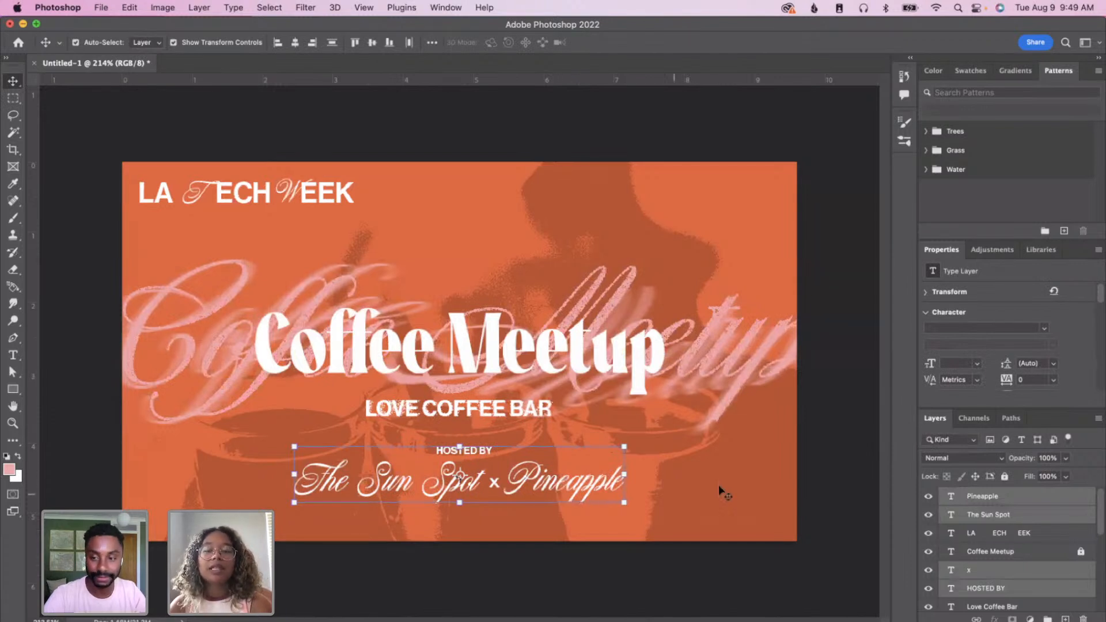
pyautogui.click(839, 544)
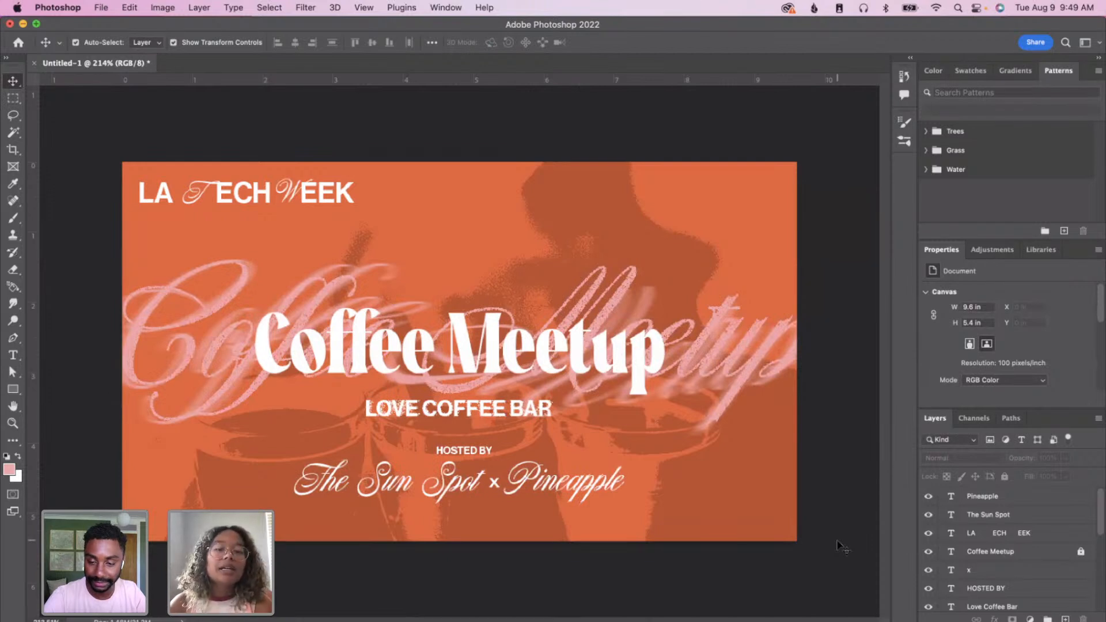
pyautogui.moveTo(862, 557); pyautogui.dragTo(453, 446)
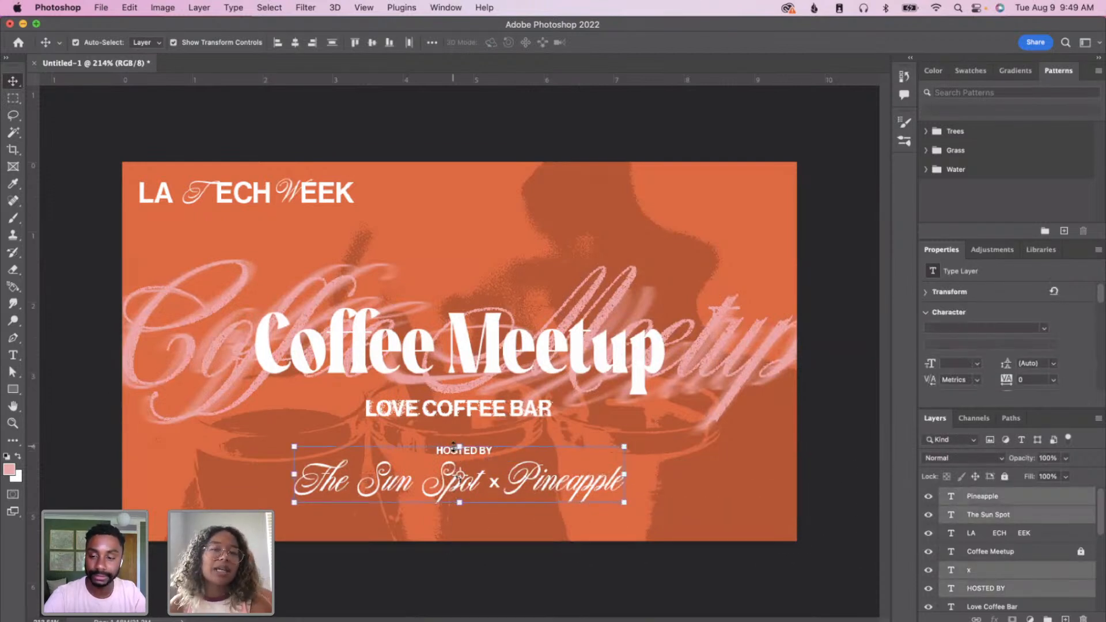
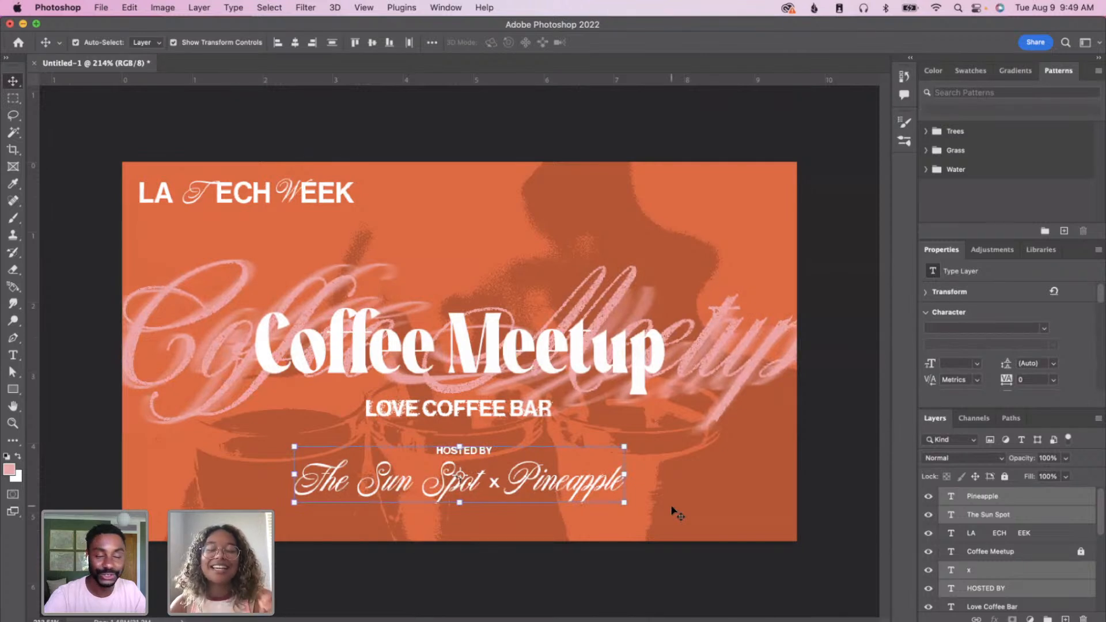
pyautogui.click(765, 537)
pyautogui.moveTo(851, 539); pyautogui.dragTo(473, 453)
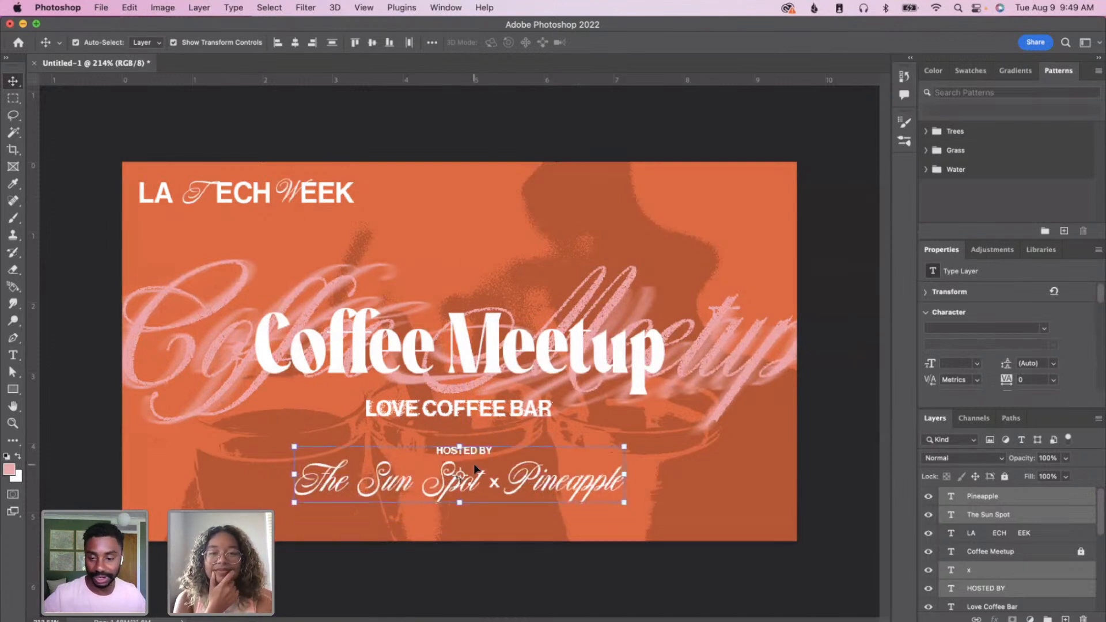
pyautogui.moveTo(624, 502); pyautogui.dragTo(541, 502)
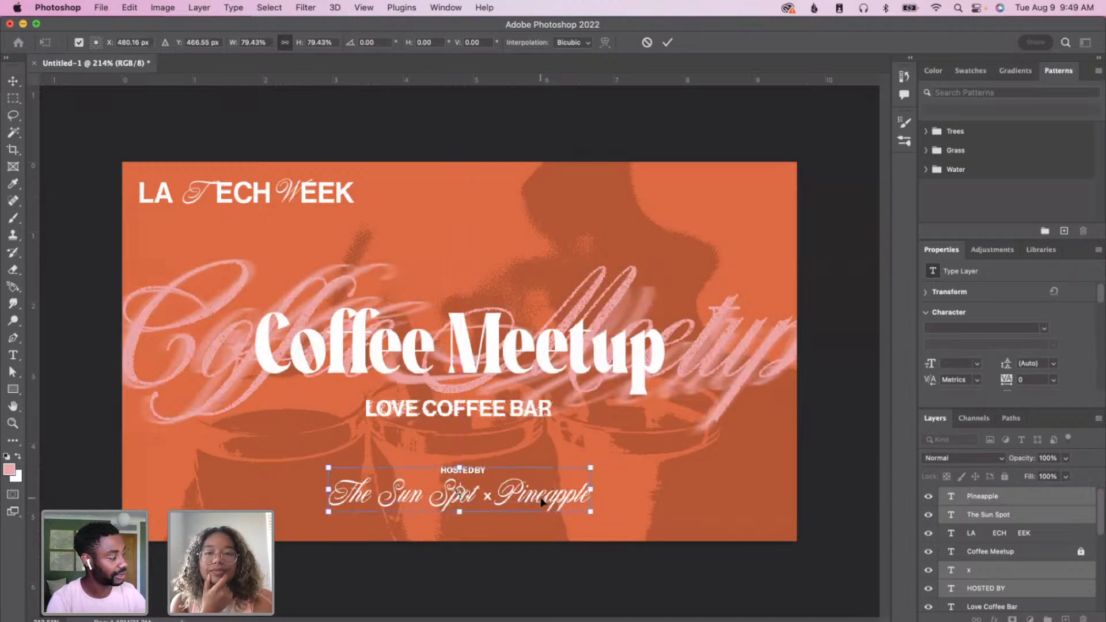
pyautogui.press('Return')
pyautogui.click(519, 179)
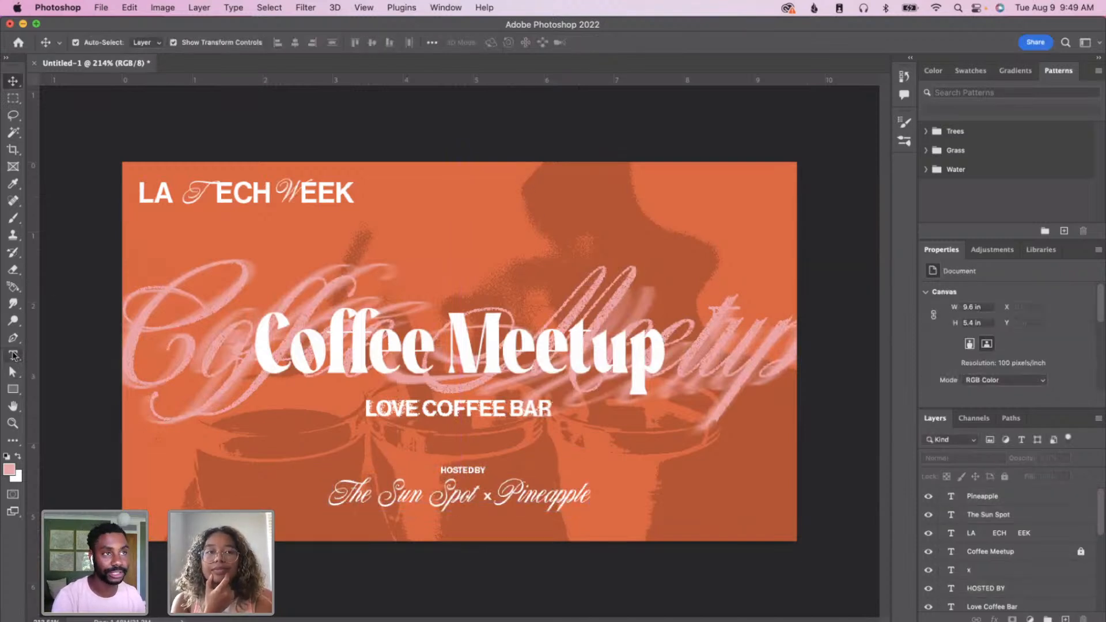
# - Add a new white text layer reading "8.19.22" in Nautica Bold
pyautogui.click(13, 356)
pyautogui.click(568, 208)
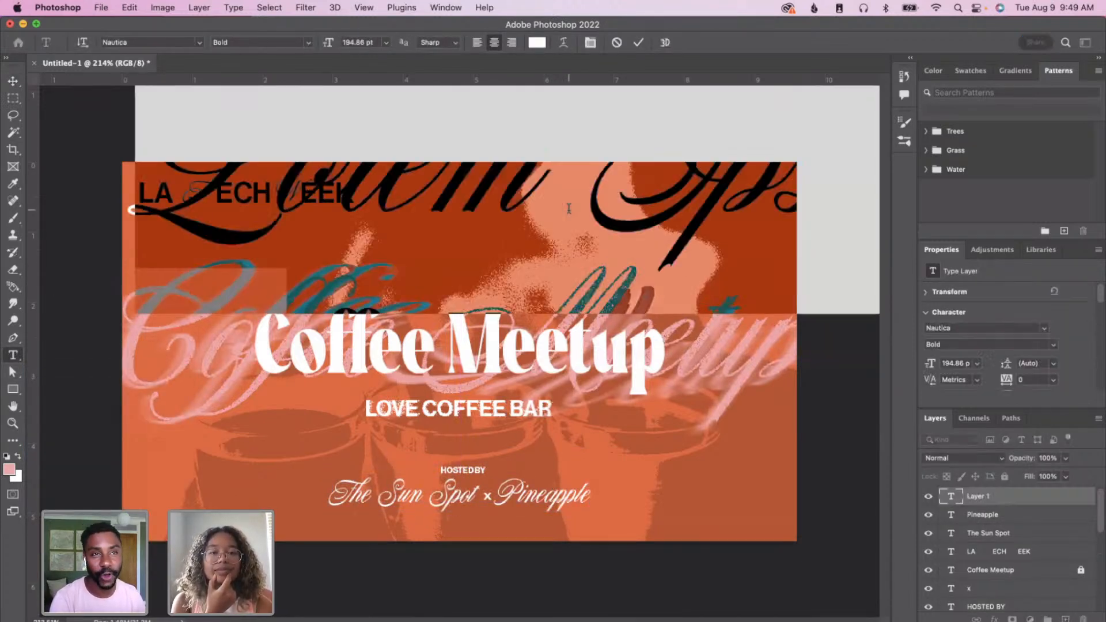
pyautogui.write('8.19.22')
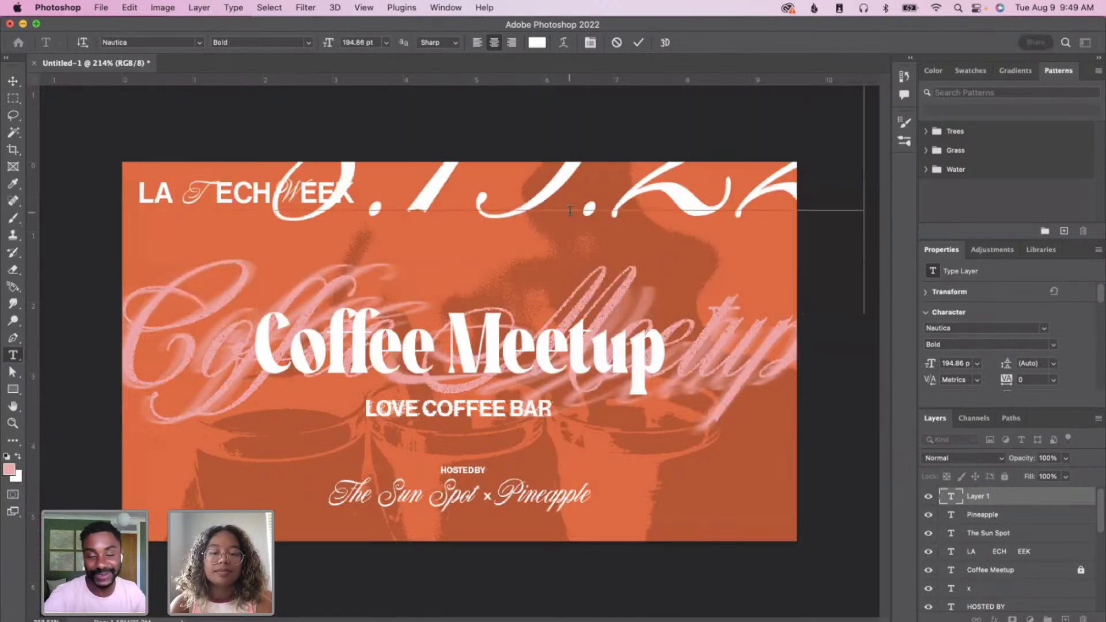
pyautogui.press('Escape')
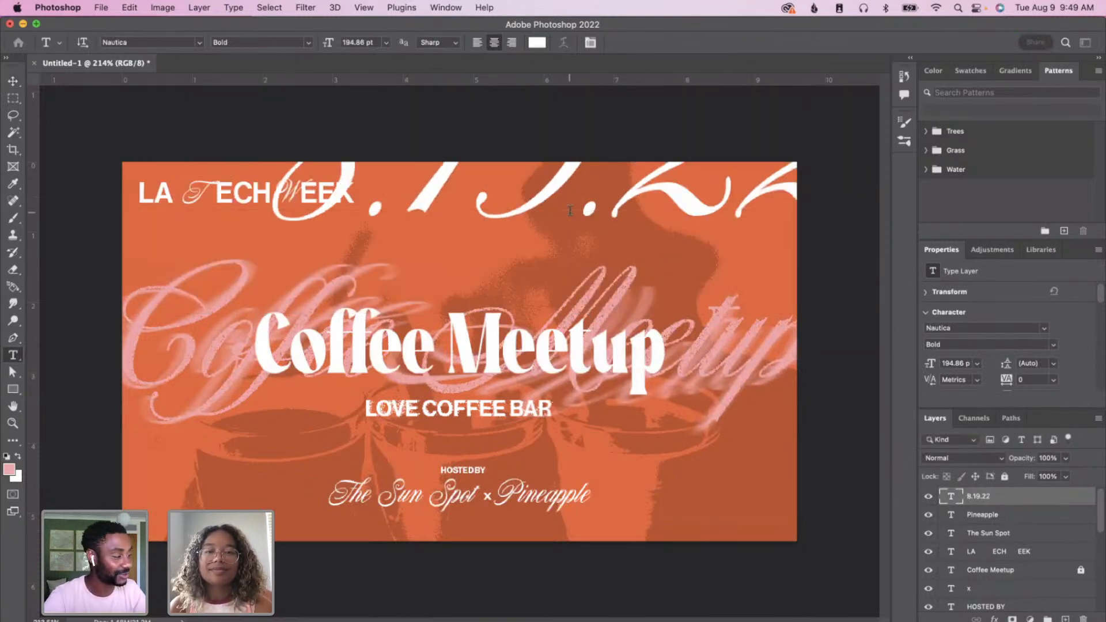
# - Shrink the date text to about 39.63 pt and place it in the banner's upper-right corner, level with "LA TECH WEEK"
pyautogui.press('v')
pyautogui.moveTo(561, 183); pyautogui.dragTo(414, 315)
pyautogui.hotkey('ctrl', 't')
pyautogui.moveTo(534, 320); pyautogui.dragTo(299, 282)
pyautogui.moveTo(216, 319); pyautogui.dragTo(675, 206)
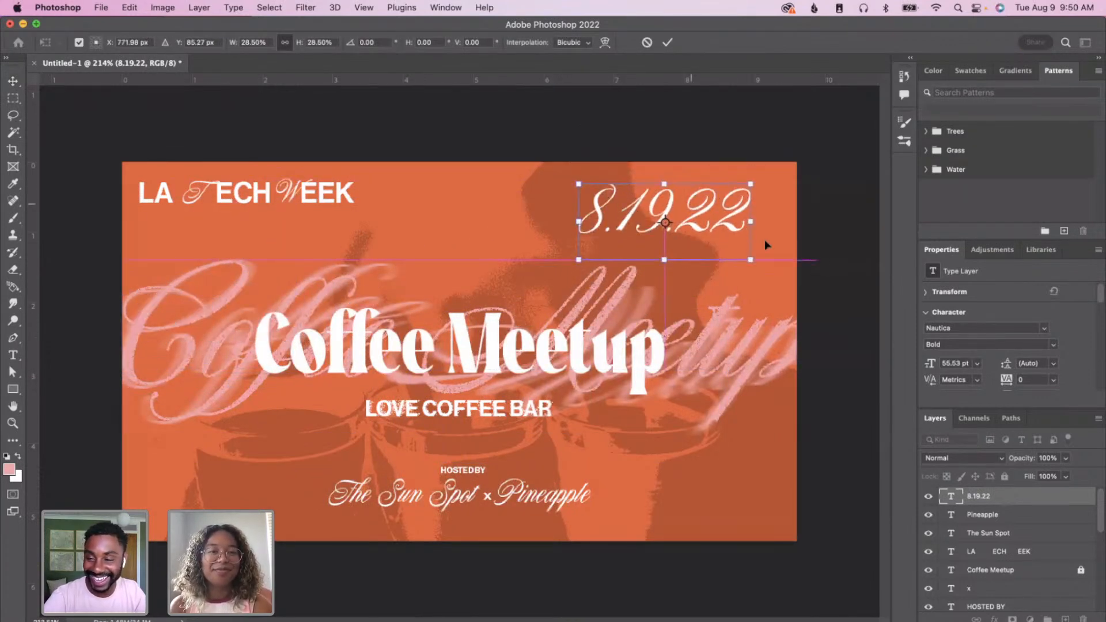
pyautogui.moveTo(747, 260); pyautogui.dragTo(752, 209)
pyautogui.press('Return')
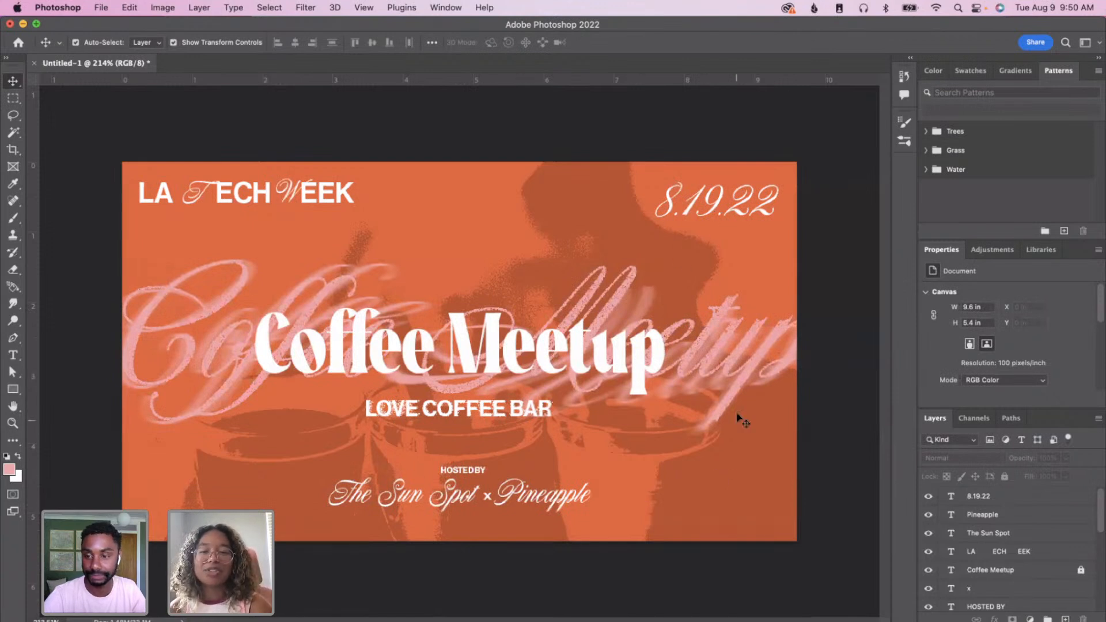
# - Duplicate the date text to the banner's lower-right area and change the copy to "11:30am"
pyautogui.click(729, 207)
pyautogui.moveTo(729, 205); pyautogui.dragTo(731, 510)
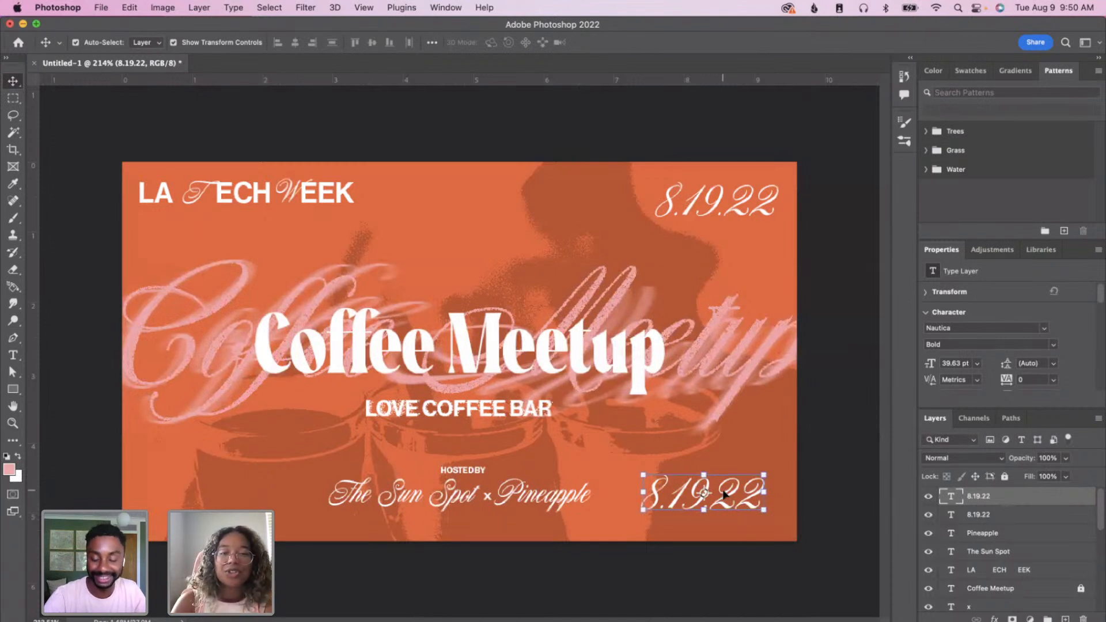
pyautogui.doubleClick(683, 492)
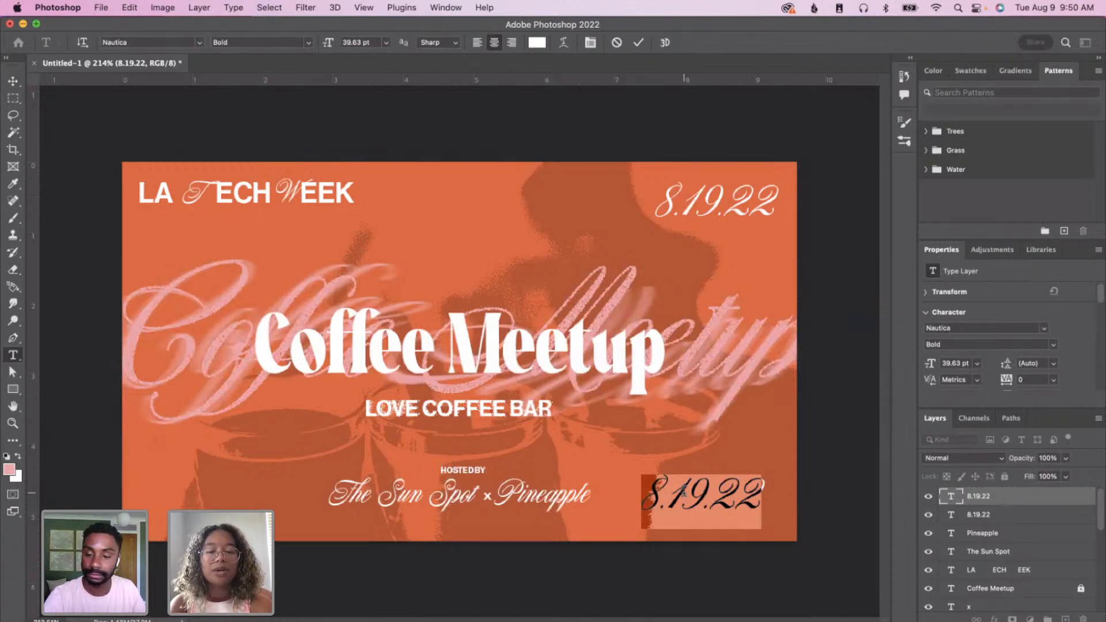
pyautogui.write('11:30')
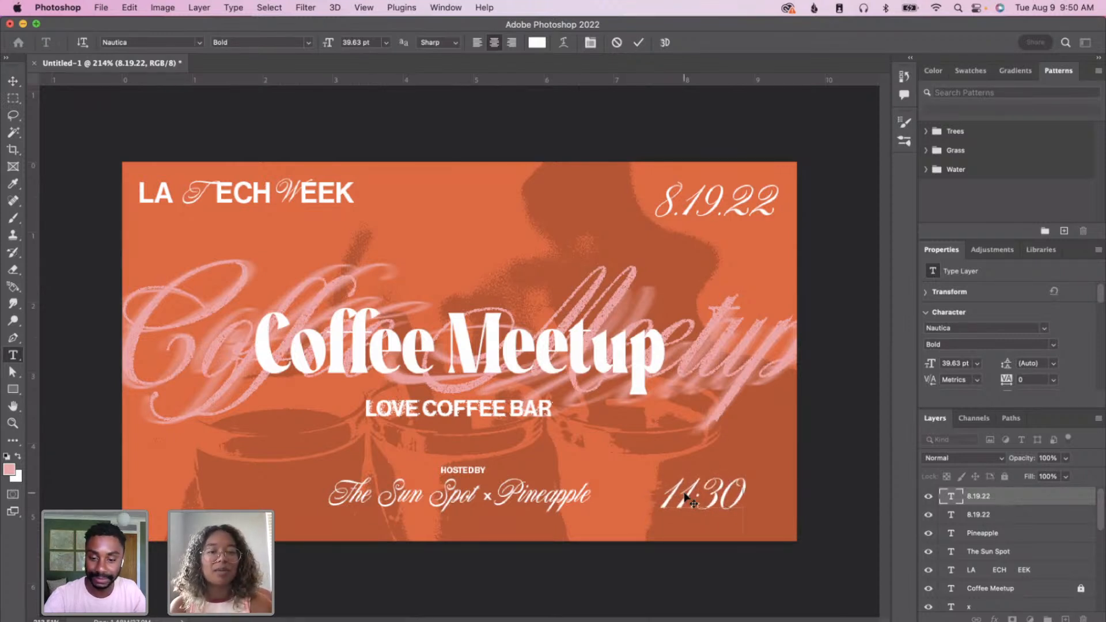
pyautogui.press('BackSpace')
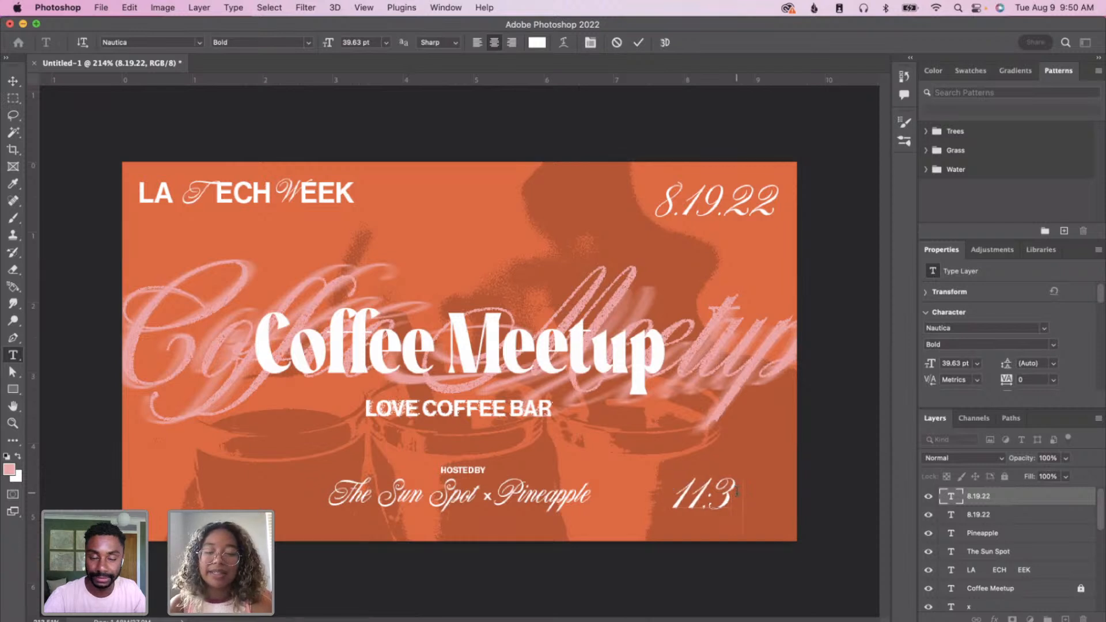
pyautogui.write('0am')
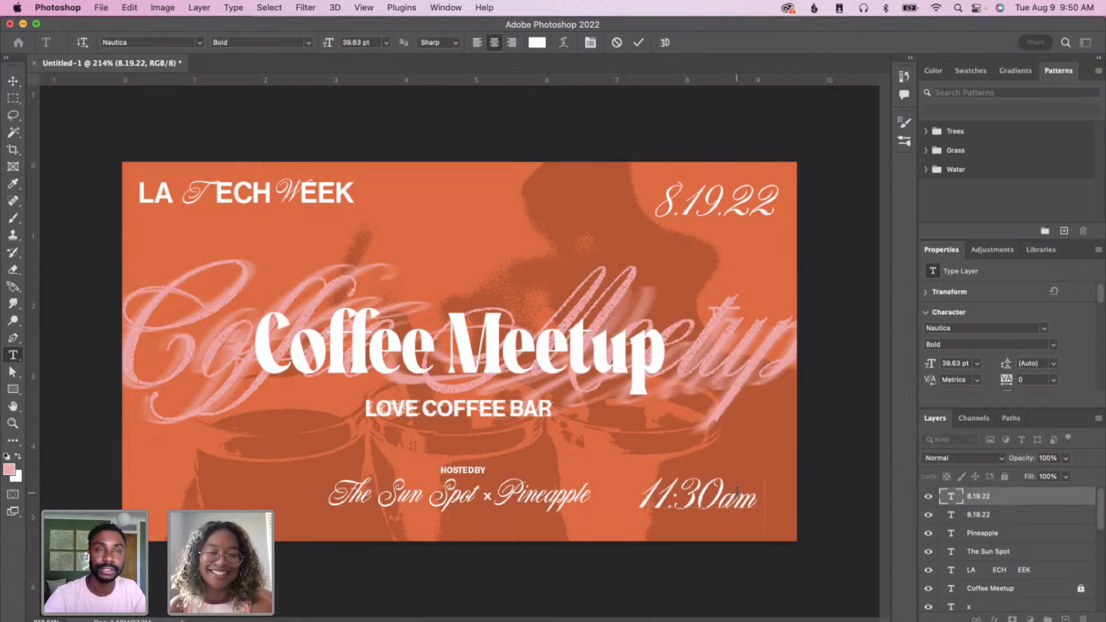
pyautogui.press('super+Return')
# - Scale "11:30am" to about 54.96% and place it directly beneath the date, aligned to its right edge
pyautogui.press('super+t')
pyautogui.moveTo(642, 478); pyautogui.dragTo(757, 237)
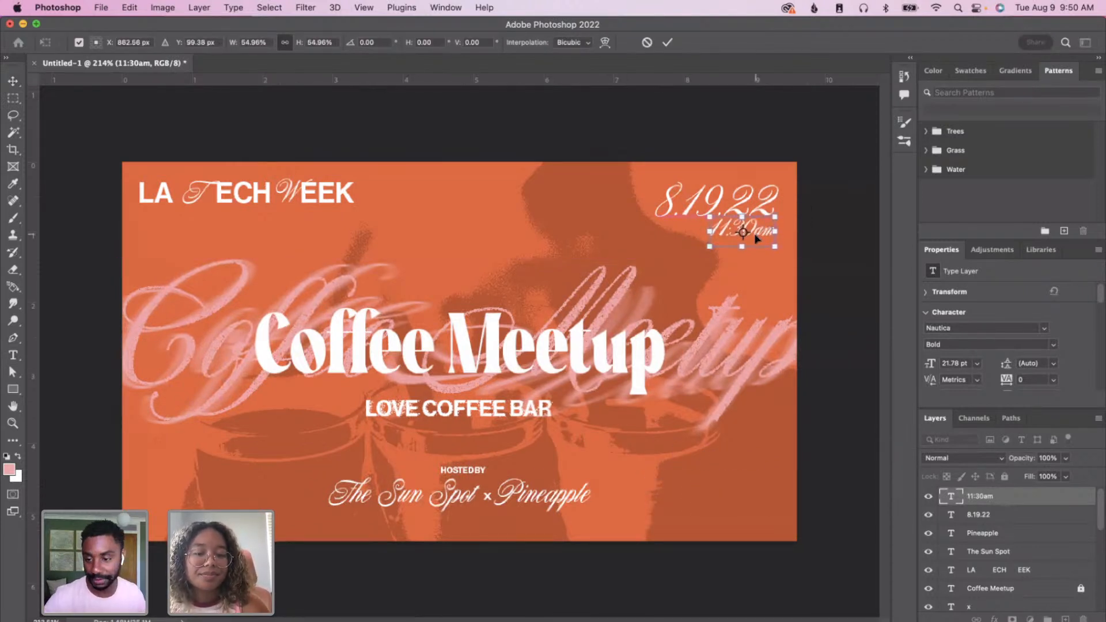
pyautogui.press('Return')
pyautogui.click(828, 286)
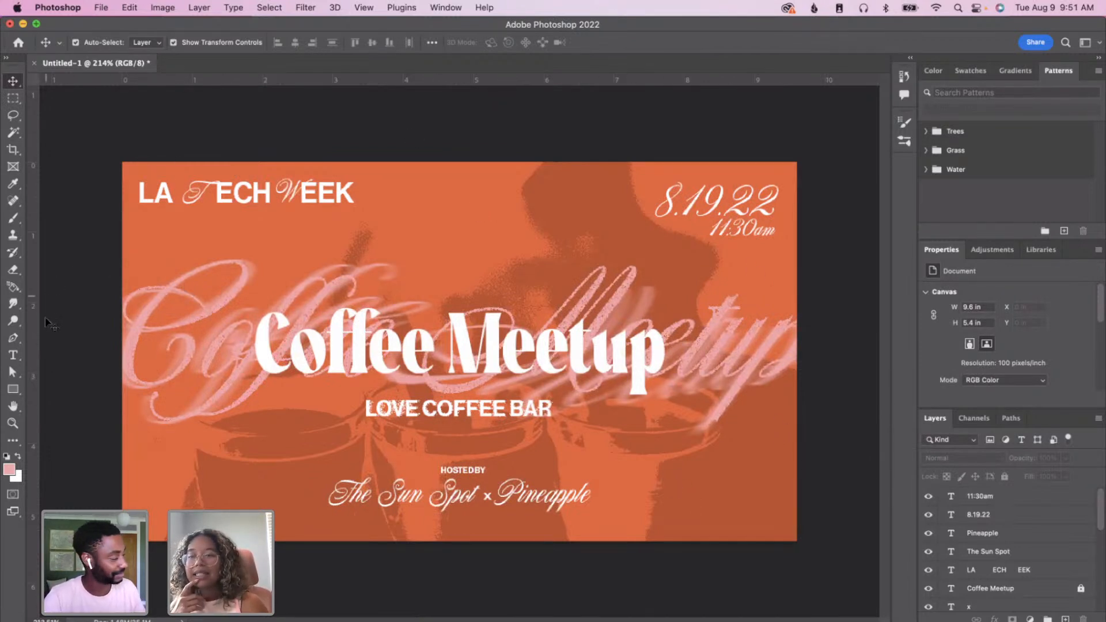
# - Draw a pink circle about 1.15 in wide with the Ellipse tool above the "Coffee Meetup" title
pyautogui.click(18, 392)
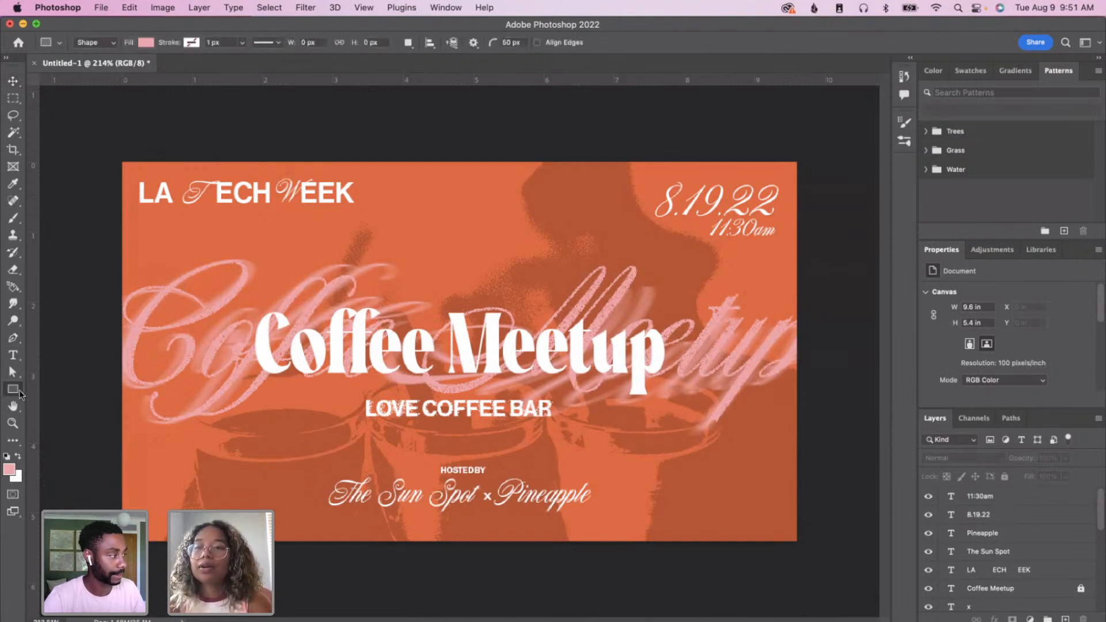
pyautogui.click(99, 43)
pyautogui.click(56, 44)
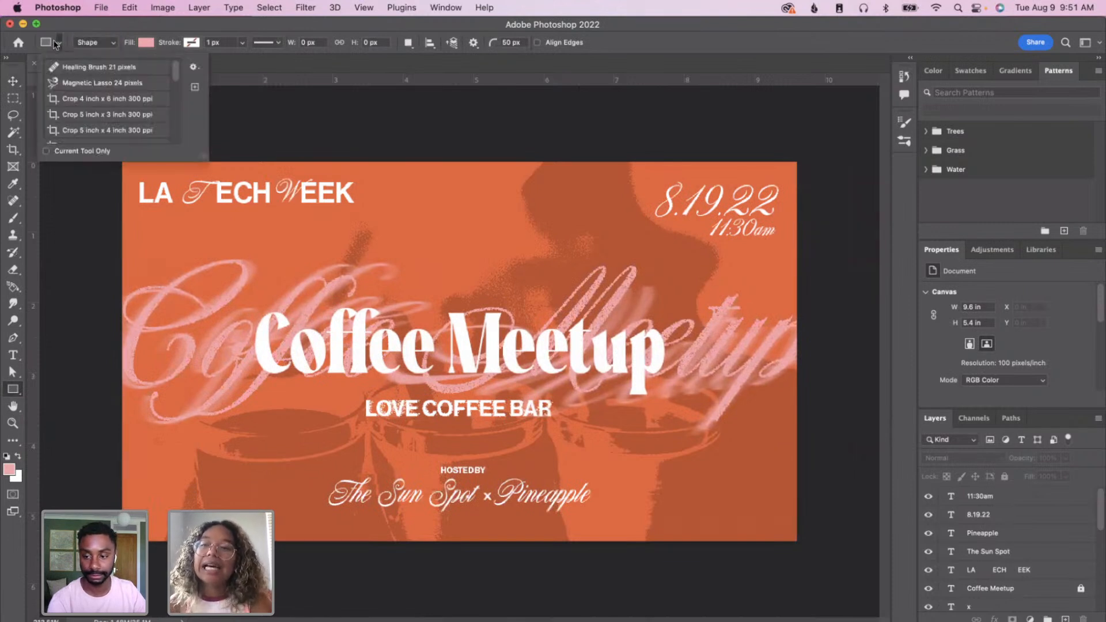
pyautogui.click(9, 394)
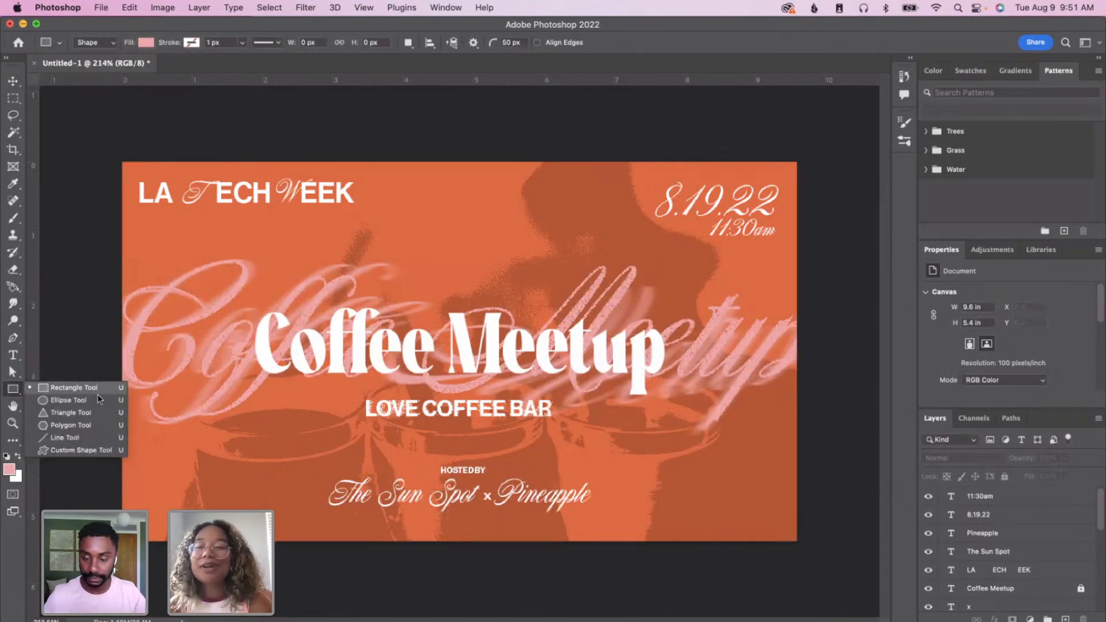
pyautogui.click(86, 402)
pyautogui.moveTo(426, 194); pyautogui.dragTo(537, 272)
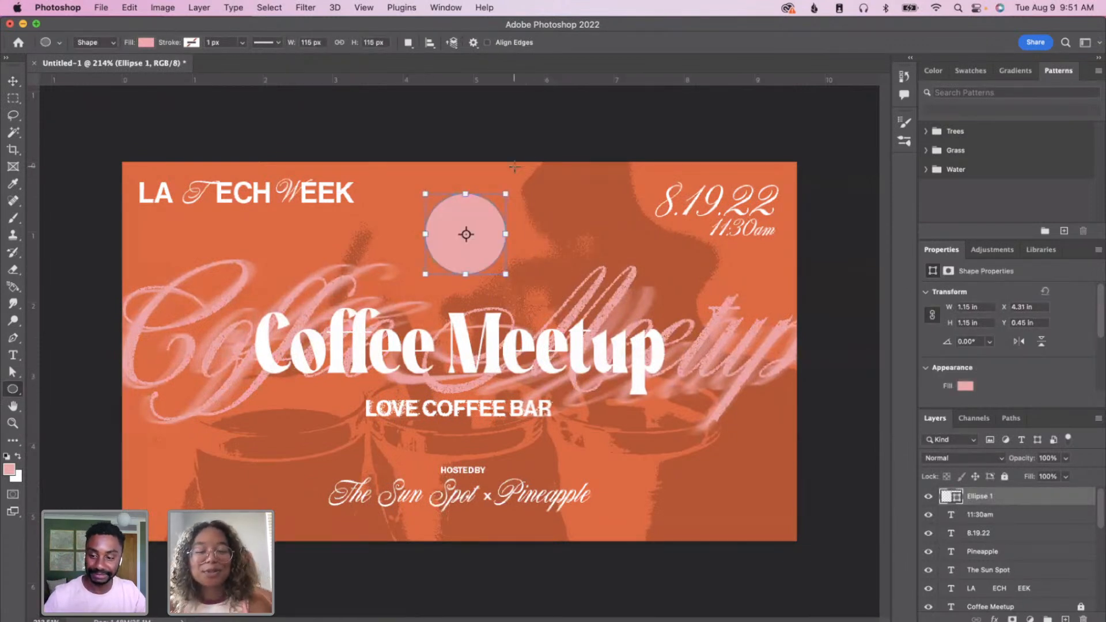
# - Move the circle behind the date and time in the banner's upper-right corner, enlarging it to about 1.68 in so it overhangs the edge
pyautogui.press('v')
pyautogui.moveTo(482, 212)
pyautogui.mouseDown()
pyautogui.moveTo(553, 206)
pyautogui.moveTo(483, 203)
pyautogui.mouseUp()
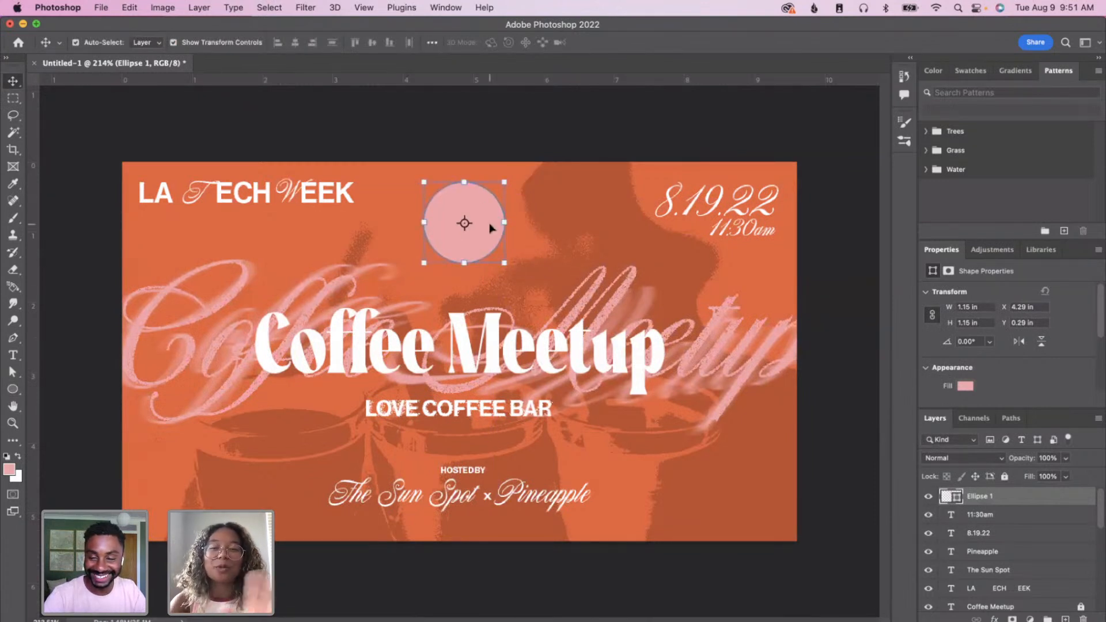
pyautogui.moveTo(490, 228); pyautogui.dragTo(272, 479)
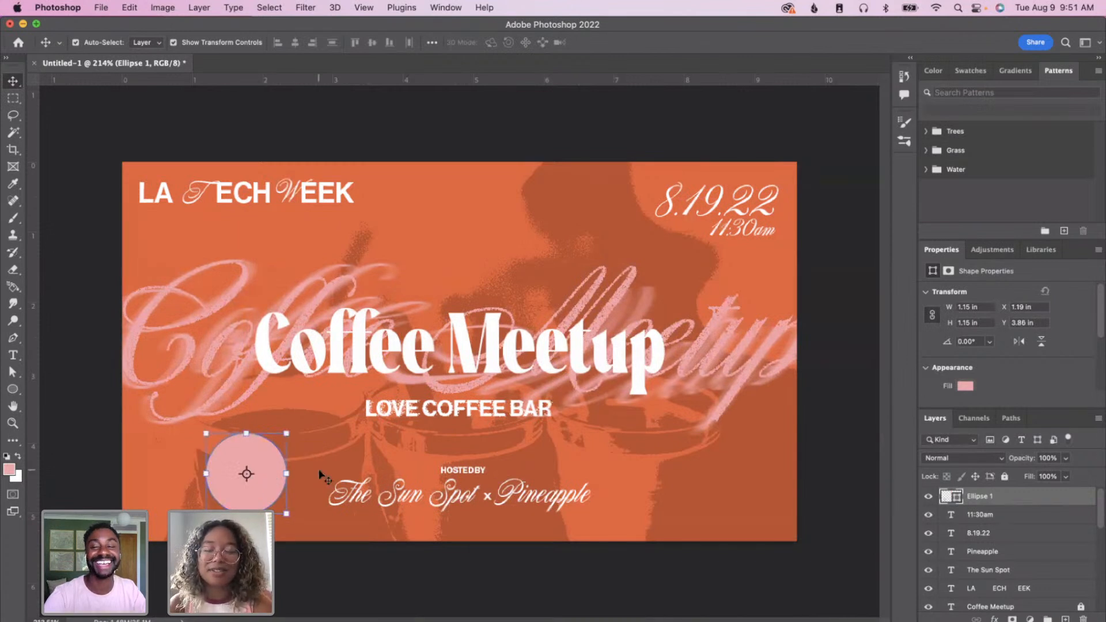
pyautogui.moveTo(273, 495); pyautogui.dragTo(859, 251)
pyautogui.press('super+bracketleft')
pyautogui.press('super+bracketleft')
pyautogui.press('super+bracketleft')
pyautogui.moveTo(793, 244); pyautogui.dragTo(778, 232)
pyautogui.press('Return')
pyautogui.click(843, 319)
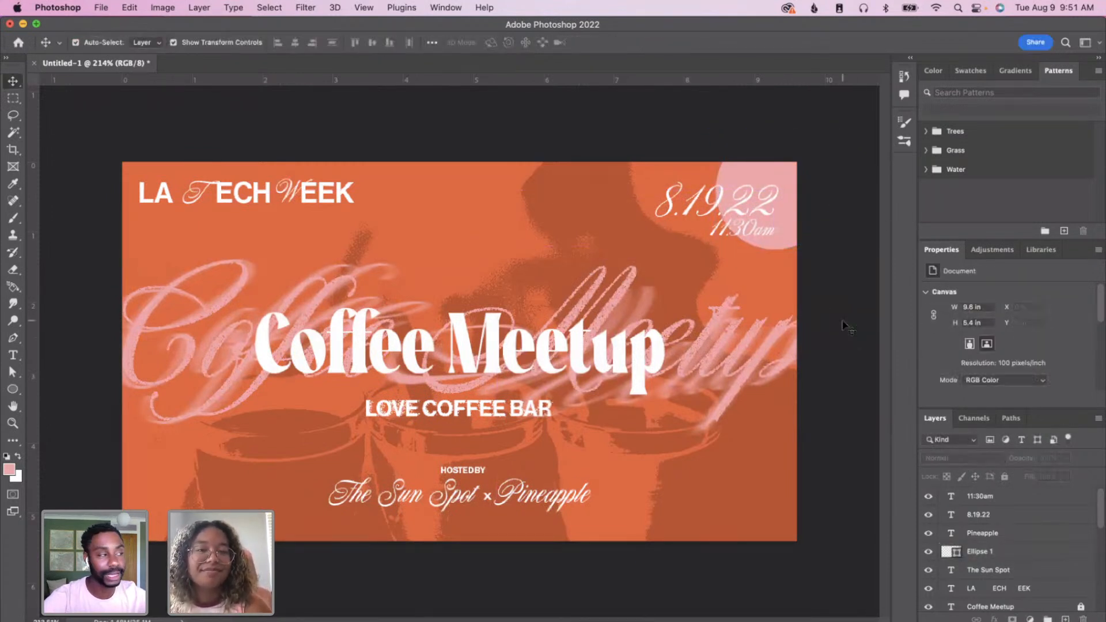
# - Duplicate the pink circle and place the copy in the banner's lower-left corner, partly off the canvas
pyautogui.click(781, 167)
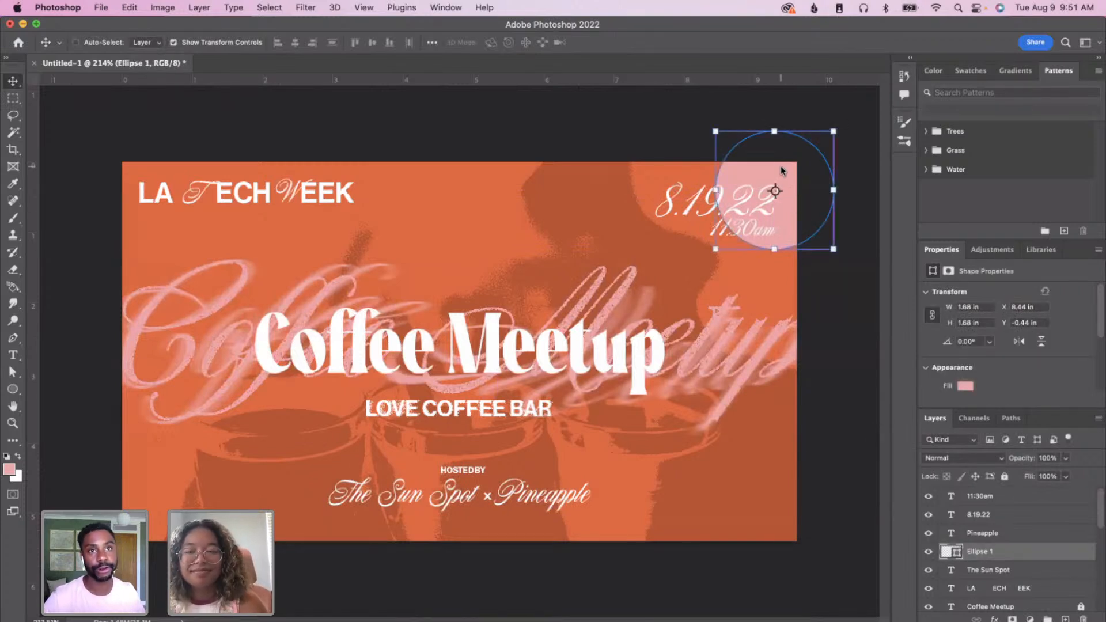
pyautogui.press('cmd+c')
pyautogui.press('cmd+v')
pyautogui.moveTo(481, 324); pyautogui.dragTo(162, 501)
pyautogui.click(322, 499)
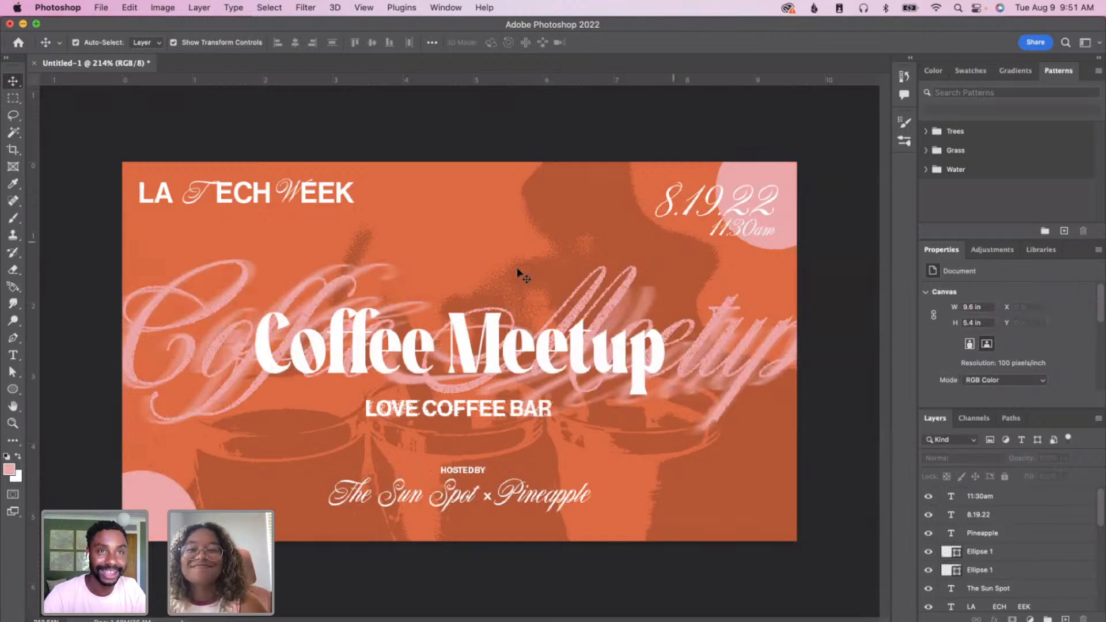
# - Add a "#" text layer at the banner's top centre and set its font to Neue Haas Grotesk Text Pro 75 Bold
pyautogui.press('t')
pyautogui.click(453, 217)
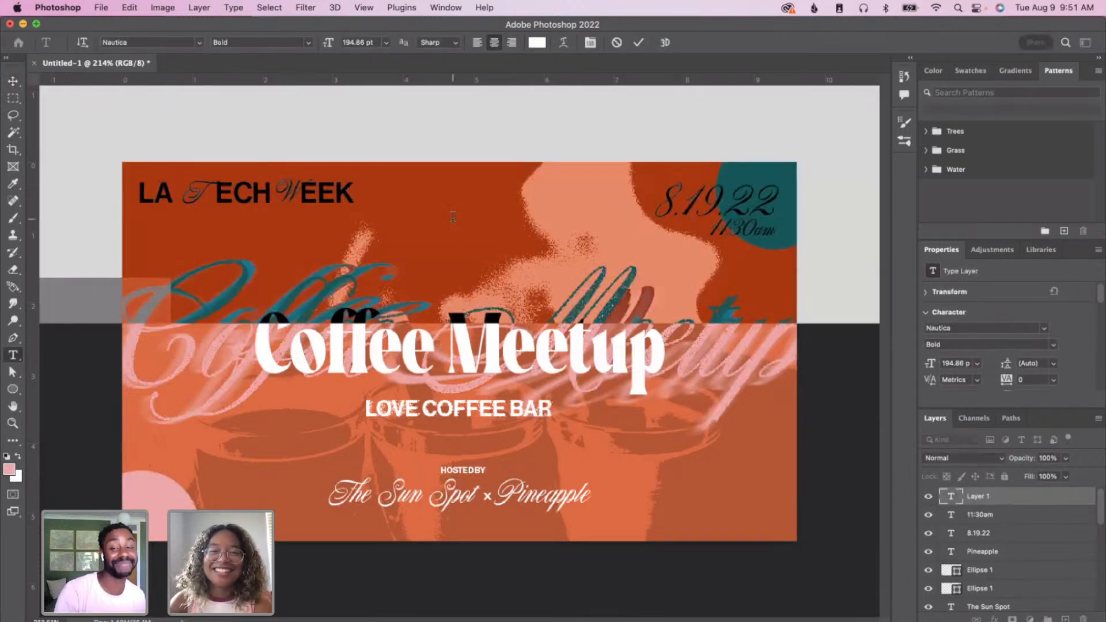
pyautogui.write('#')
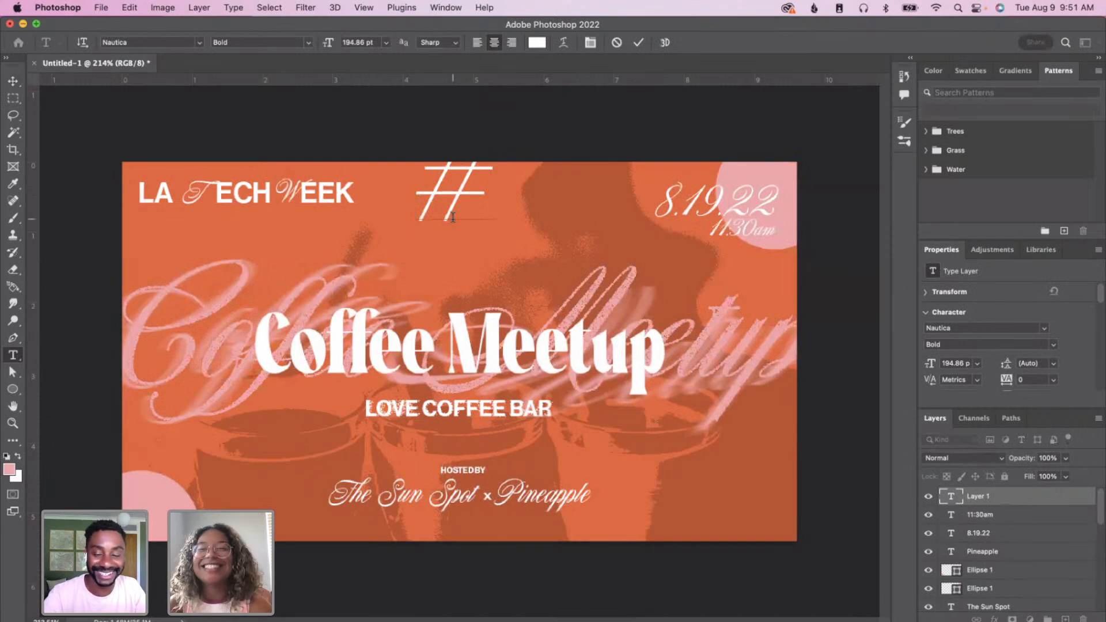
pyautogui.click(13, 81)
pyautogui.click(975, 326)
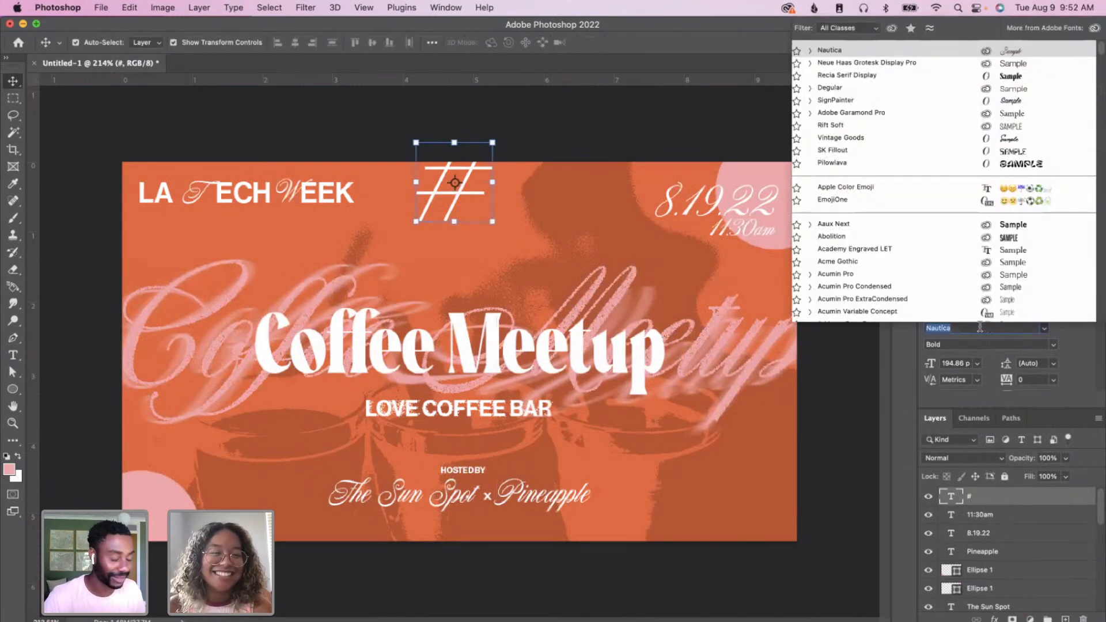
pyautogui.write('neu')
pyautogui.scroll(-1, 996, 300)
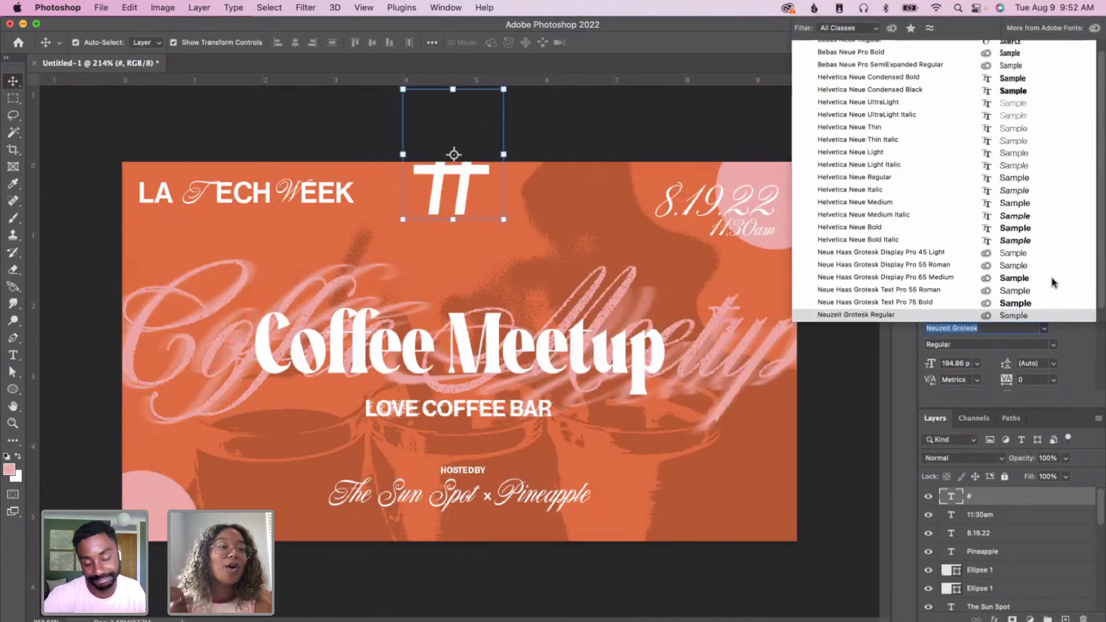
pyautogui.click(1047, 303)
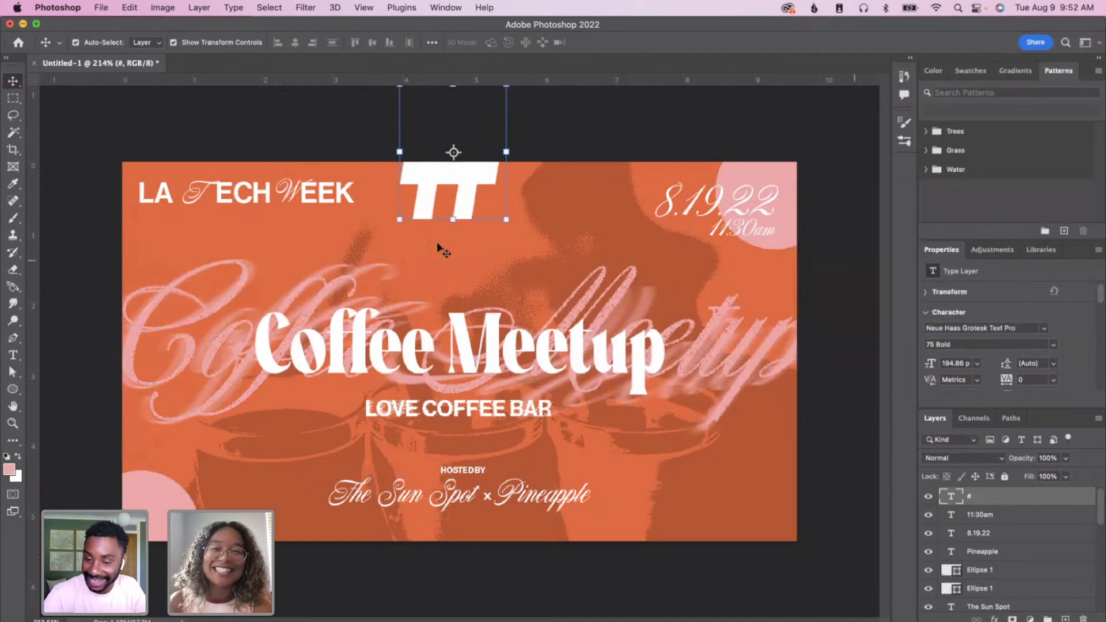
# - Move the "#" fully onto the banner above the title and scale it to about 173.86 pt
pyautogui.moveTo(476, 179); pyautogui.dragTo(487, 239)
pyautogui.moveTo(516, 283); pyautogui.dragTo(523, 271)
pyautogui.moveTo(469, 327); pyautogui.dragTo(470, 298)
pyautogui.press('Return')
pyautogui.moveTo(487, 236)
pyautogui.mouseDown()
pyautogui.moveTo(194, 256)
pyautogui.moveTo(488, 237)
pyautogui.mouseUp()
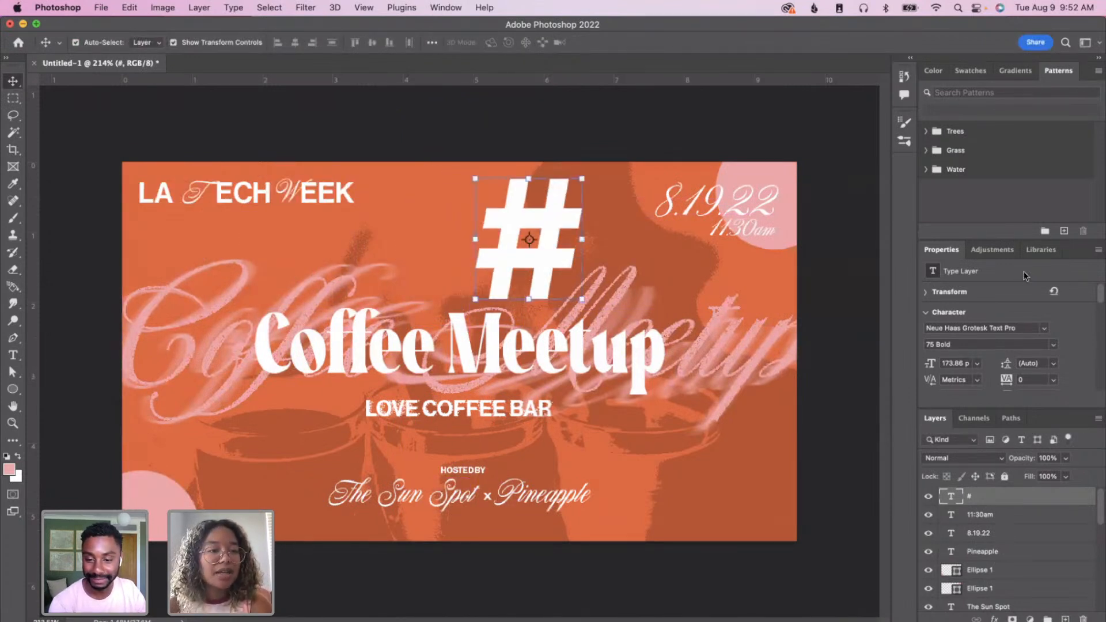
# - Recolor the "#" text with the pink sampled from the circle behind the date
pyautogui.scroll(-5, 1077, 333)
pyautogui.click(1038, 291)
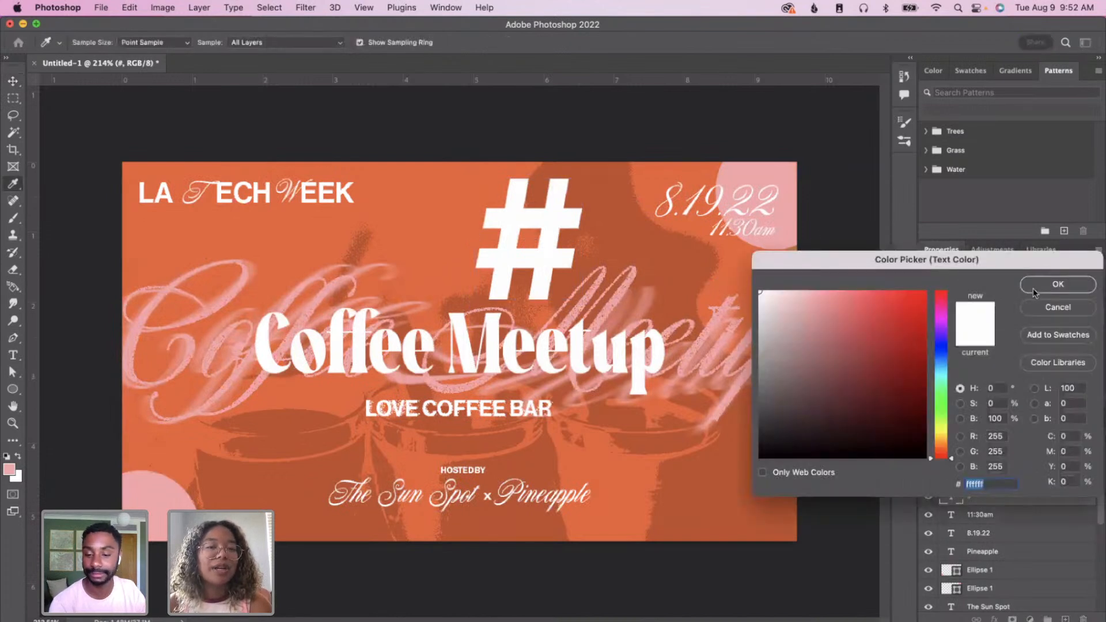
pyautogui.click(786, 219)
pyautogui.click(1058, 284)
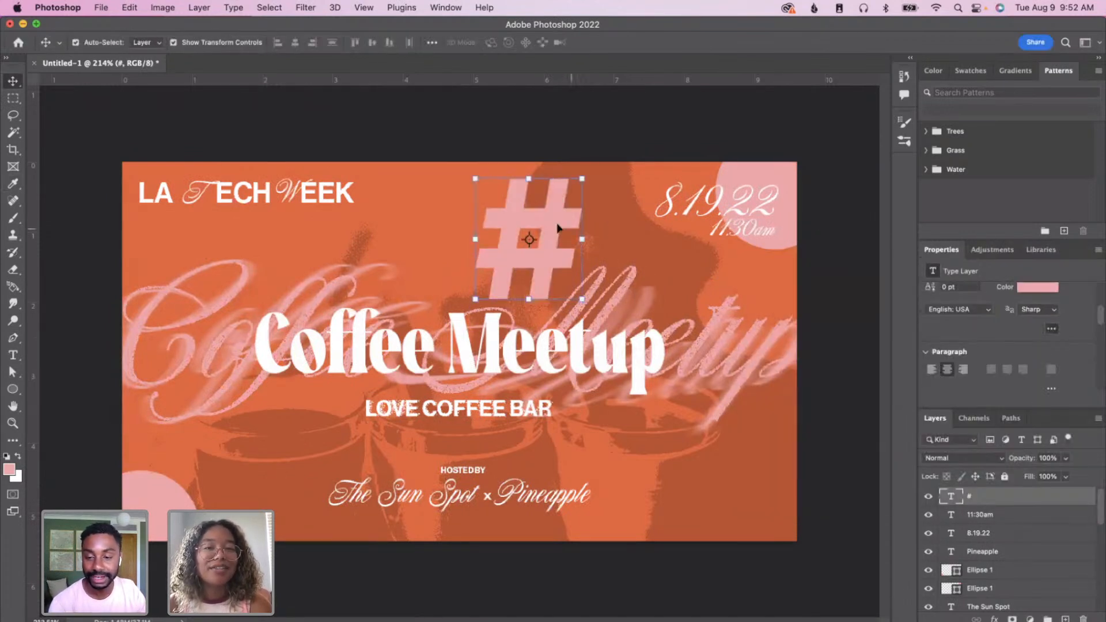
# - Move the "#" over "LA" in the banner's upper-left corner and send its layer below the Coffee Meetup layer
pyautogui.moveTo(552, 225); pyautogui.dragTo(168, 191)
pyautogui.press('super+[')
pyautogui.press('super+[')
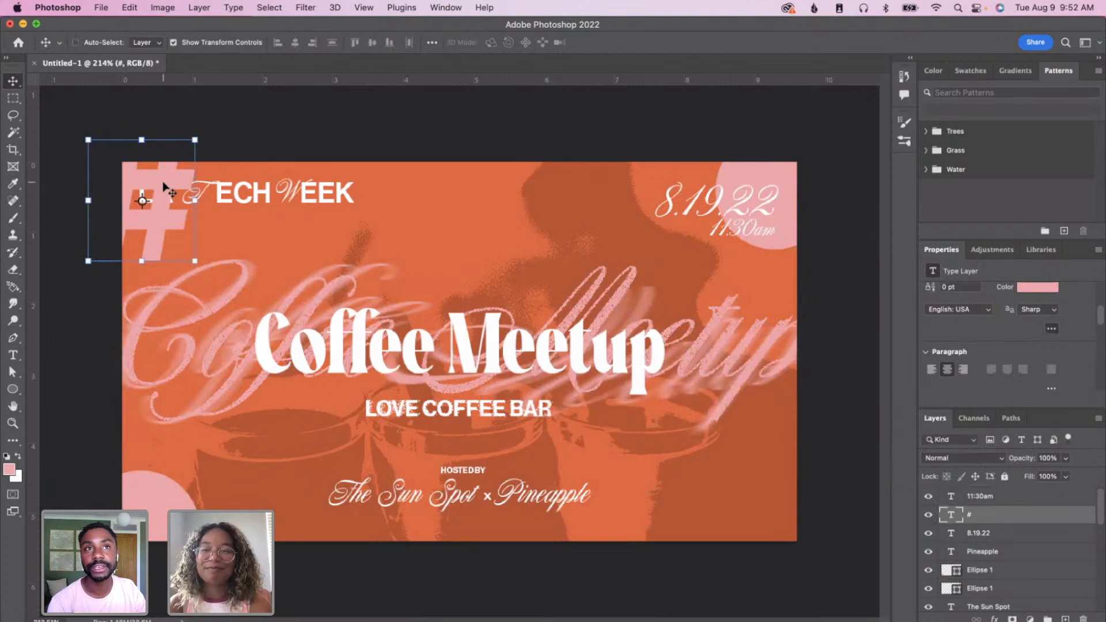
pyautogui.press('super+[')
pyautogui.press('super+[')
pyautogui.press('super+[')
pyautogui.press('super+[')
pyautogui.press('super+[')
pyautogui.press('super+[')
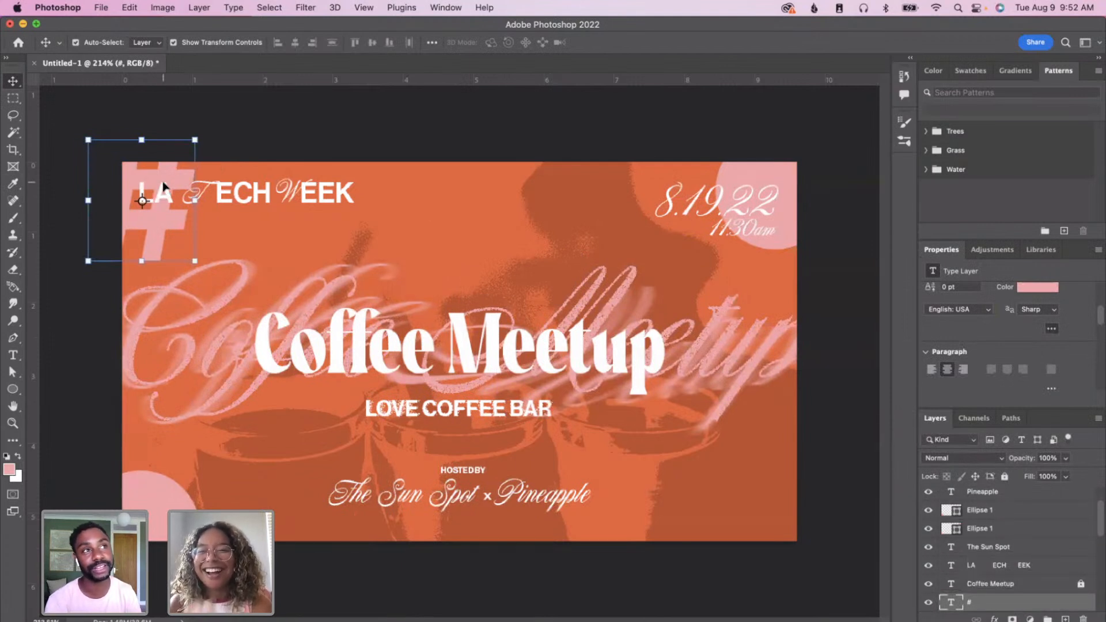
# - Shrink the "#" to about 71.23 pt and position it behind the "LA" of "LA TECH WEEK"
pyautogui.moveTo(193, 257); pyautogui.dragTo(321, 272)
pyautogui.moveTo(326, 311); pyautogui.dragTo(275, 230)
pyautogui.moveTo(242, 173); pyautogui.dragTo(170, 210)
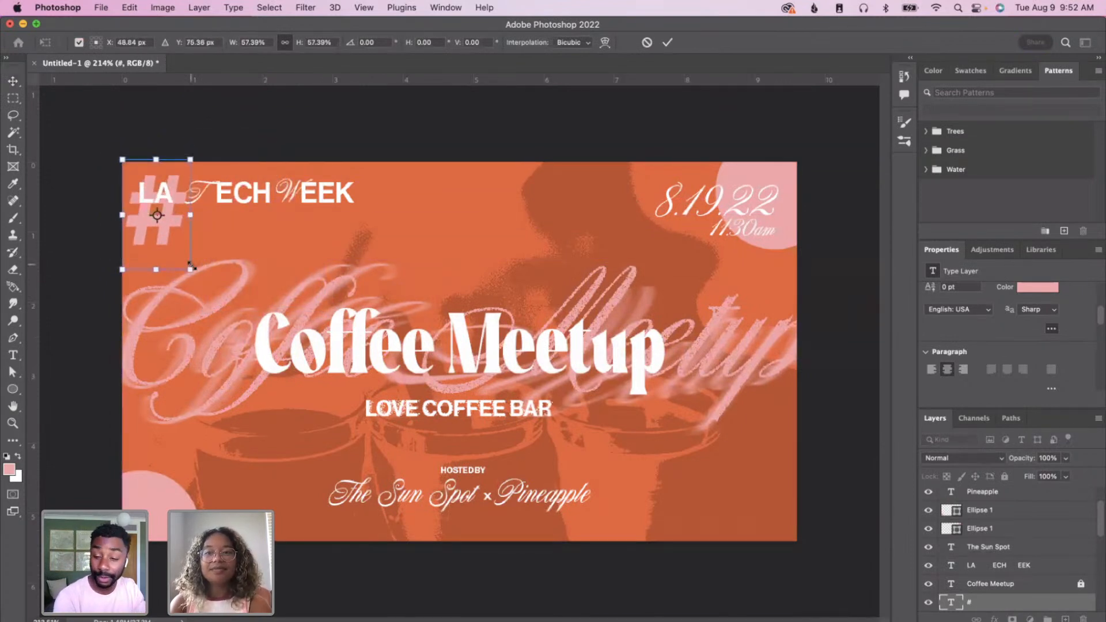
pyautogui.moveTo(190, 265); pyautogui.dragTo(184, 232)
pyautogui.press('Return')
pyautogui.click(501, 226)
pyautogui.moveTo(155, 180)
pyautogui.mouseDown()
pyautogui.moveTo(166, 218)
pyautogui.moveTo(155, 179)
pyautogui.mouseUp()
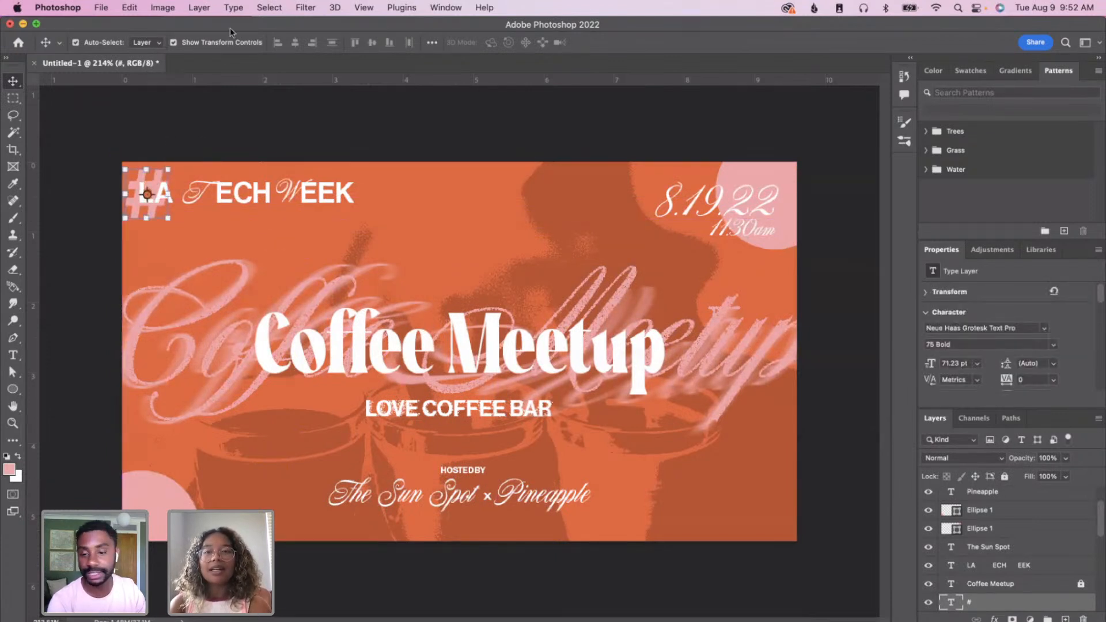
# - Apply a Twirl filter with angle -98 to the "#" as a smart object and tilt it about -3.15°
pyautogui.click(306, 8)
pyautogui.moveTo(336, 201)
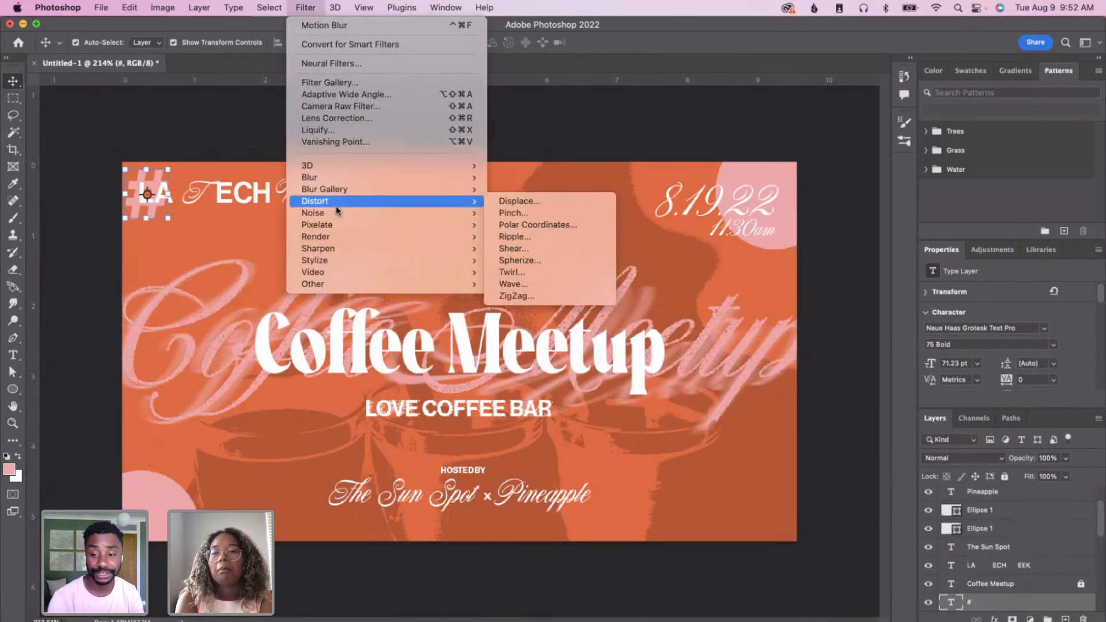
pyautogui.click(535, 273)
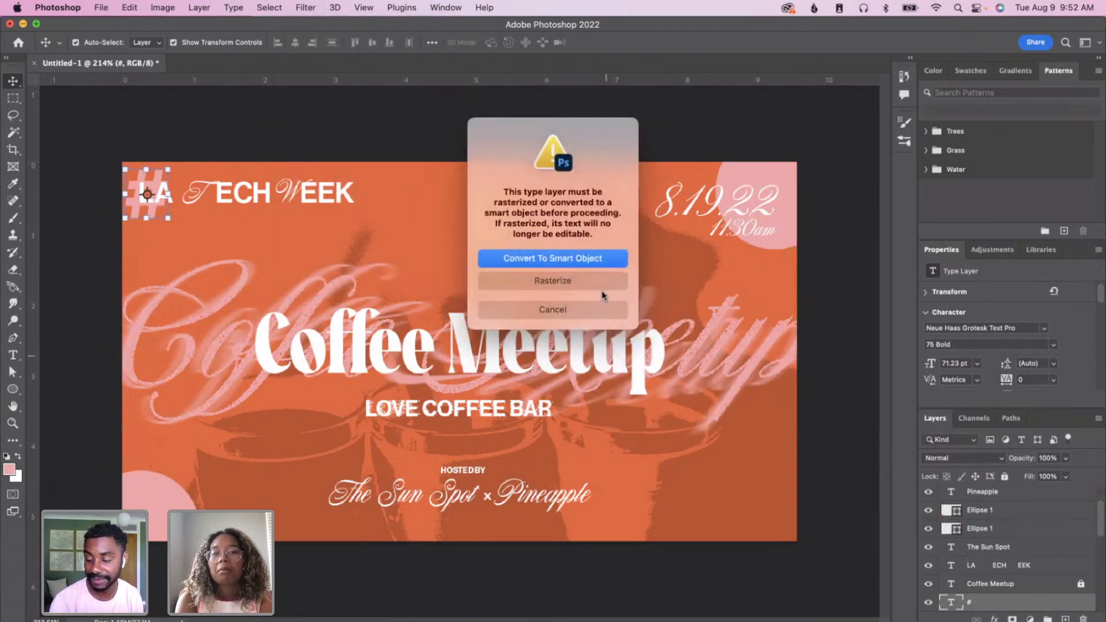
pyautogui.click(599, 259)
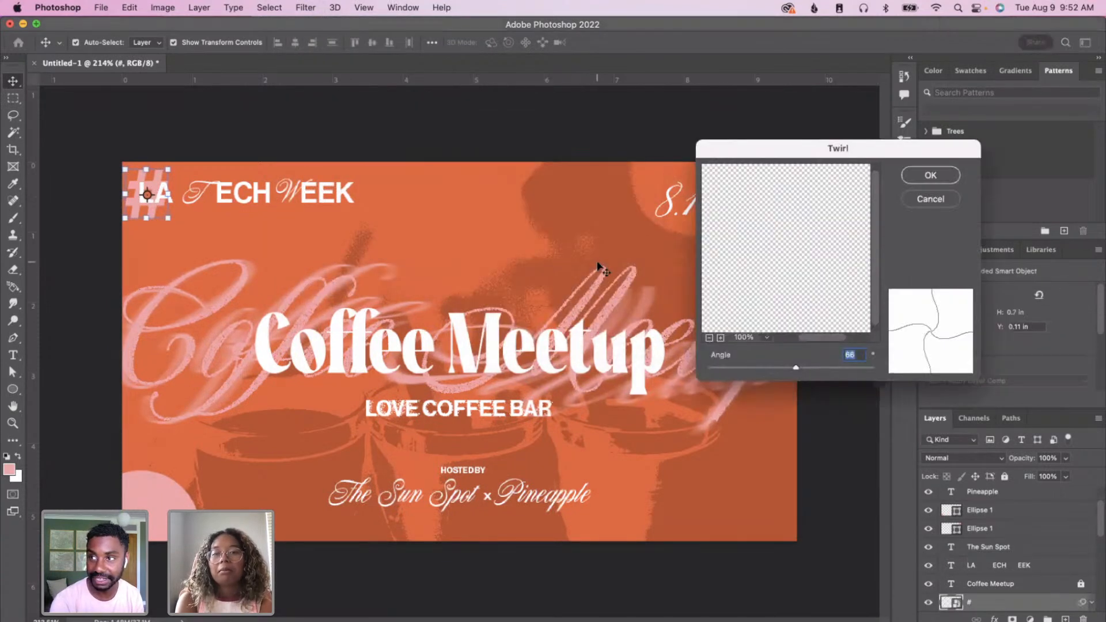
pyautogui.click(709, 339)
pyautogui.moveTo(797, 369); pyautogui.dragTo(787, 369)
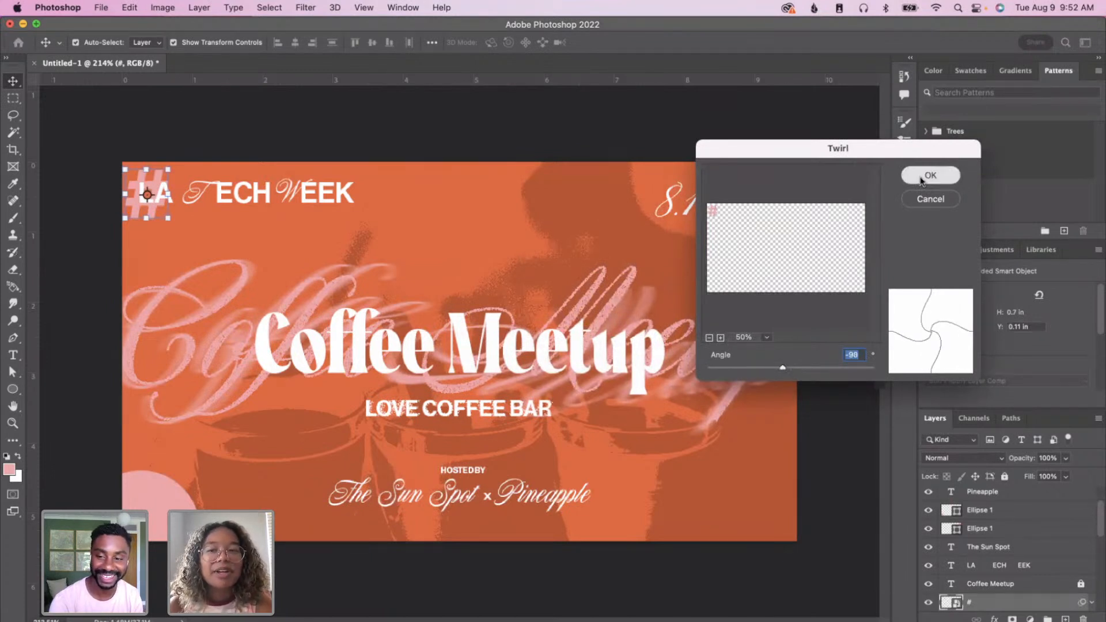
pyautogui.click(929, 175)
pyautogui.moveTo(180, 222); pyautogui.dragTo(182, 220)
pyautogui.press('Return')
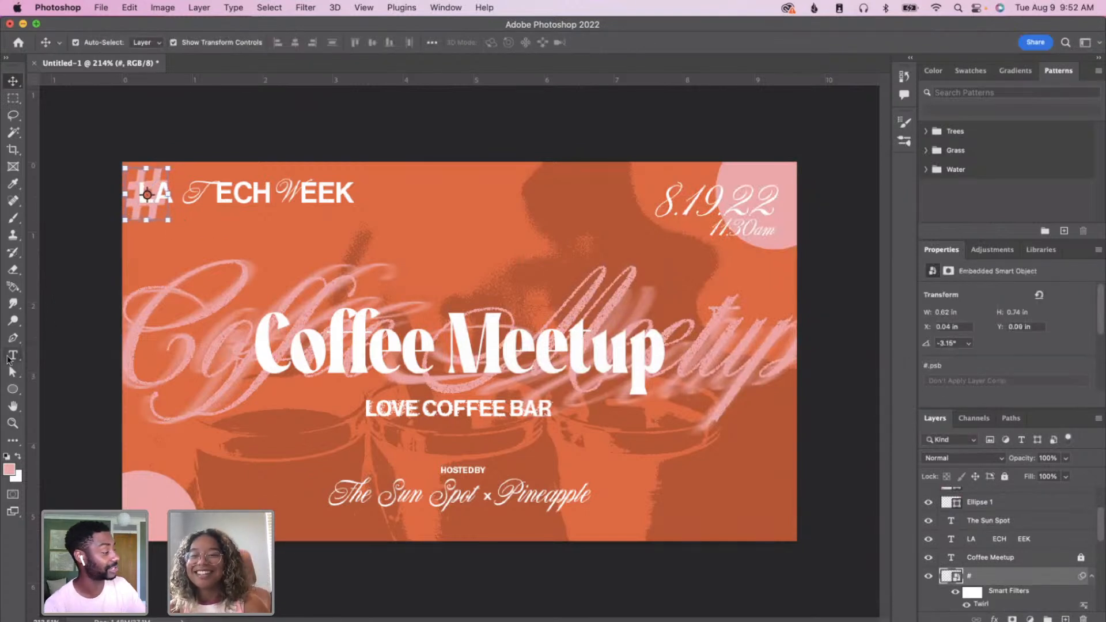
# - Rasterize the "#" to smudge it with the Smudge tool, then shift it slightly right behind "LA"
pyautogui.click(13, 303)
pyautogui.click(152, 186)
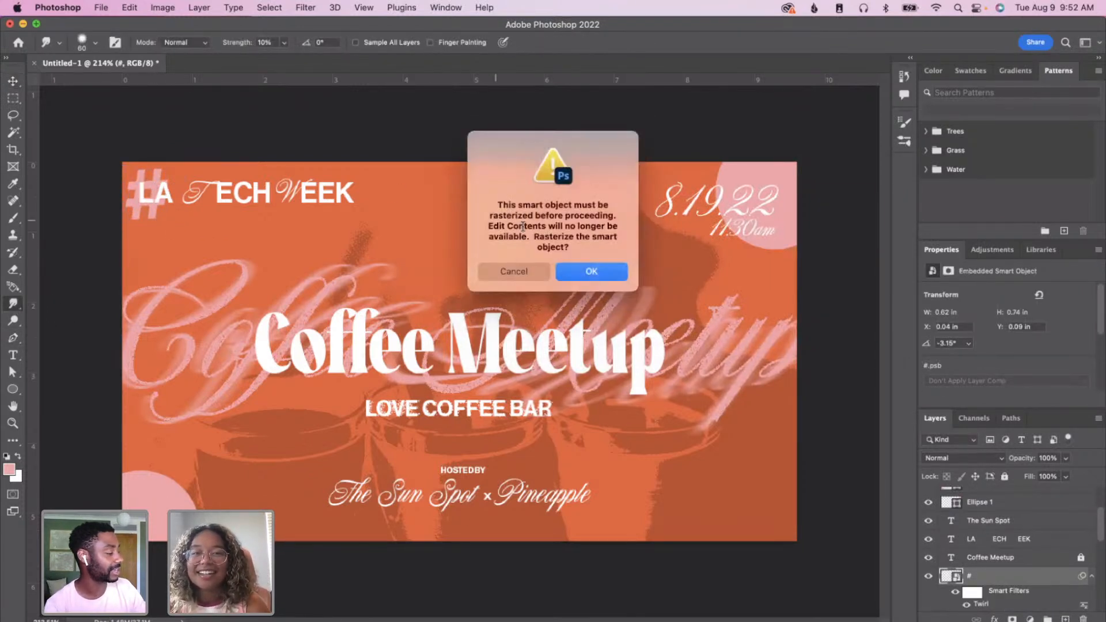
pyautogui.click(592, 271)
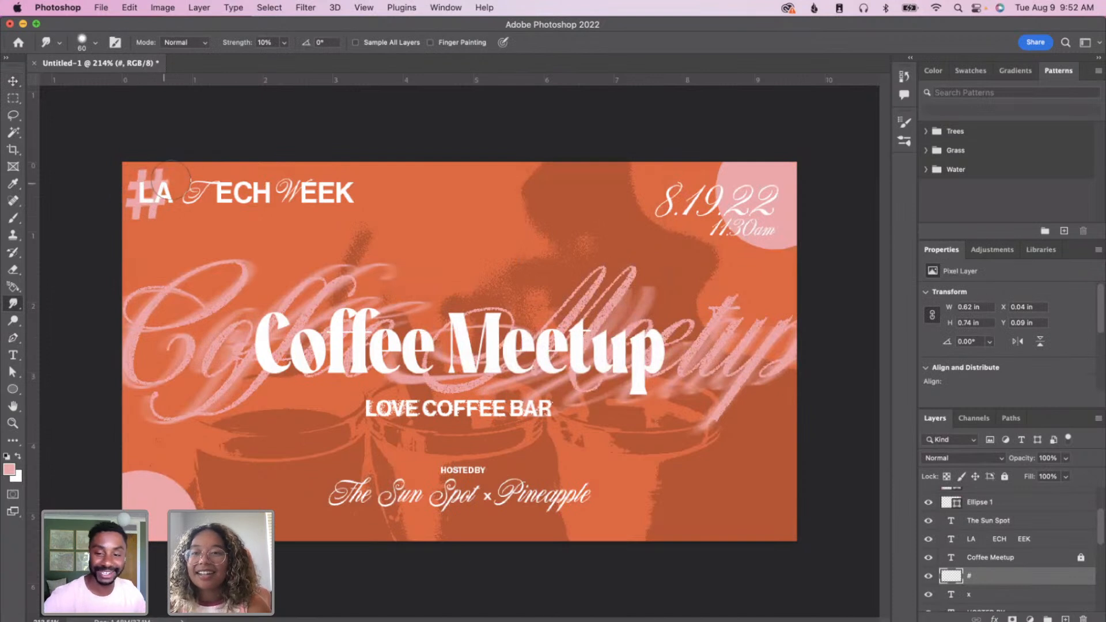
pyautogui.press('v')
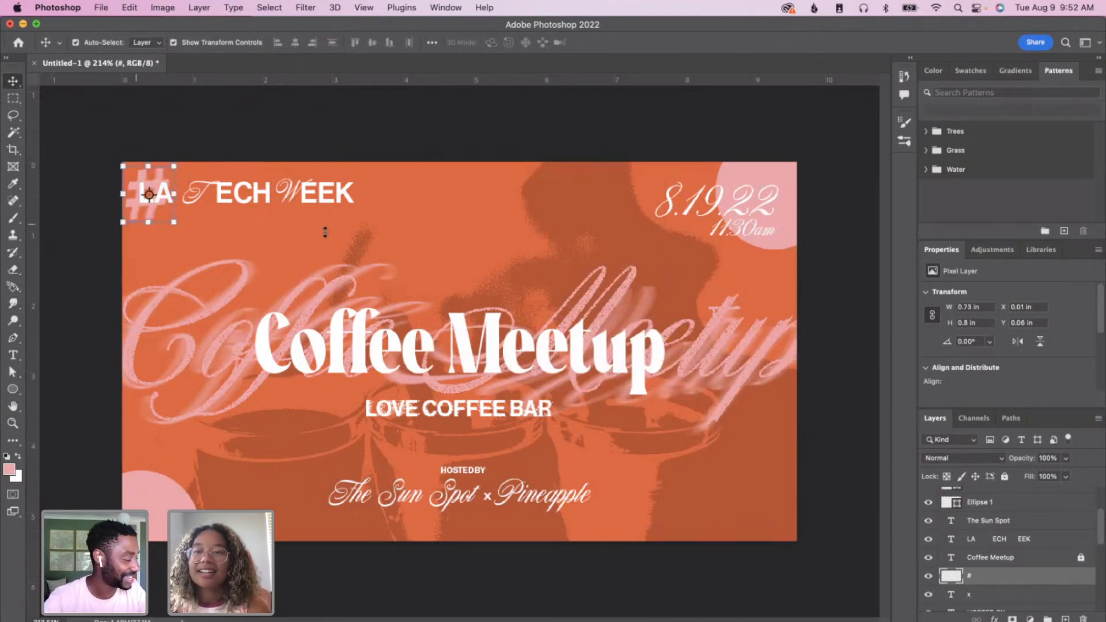
pyautogui.click(168, 199)
pyautogui.moveTo(161, 180); pyautogui.dragTo(168, 179)
# - Set the "#" layer's blend mode to Dissolve with opacity at 100%
pyautogui.click(306, 8)
pyautogui.moveTo(315, 201)
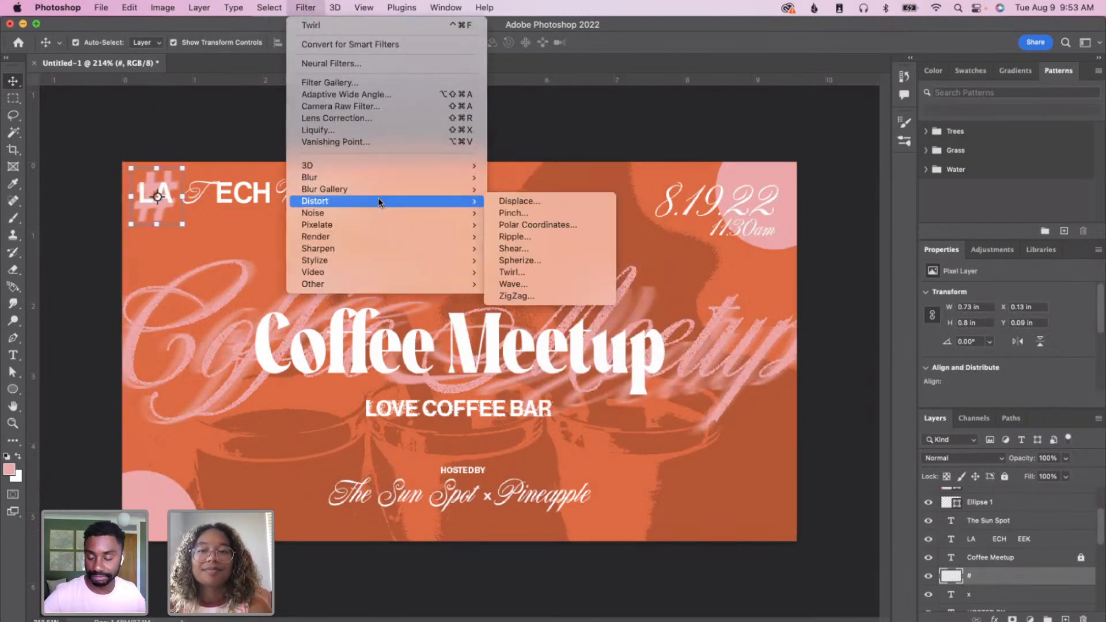
pyautogui.click(962, 458)
pyautogui.click(962, 458)
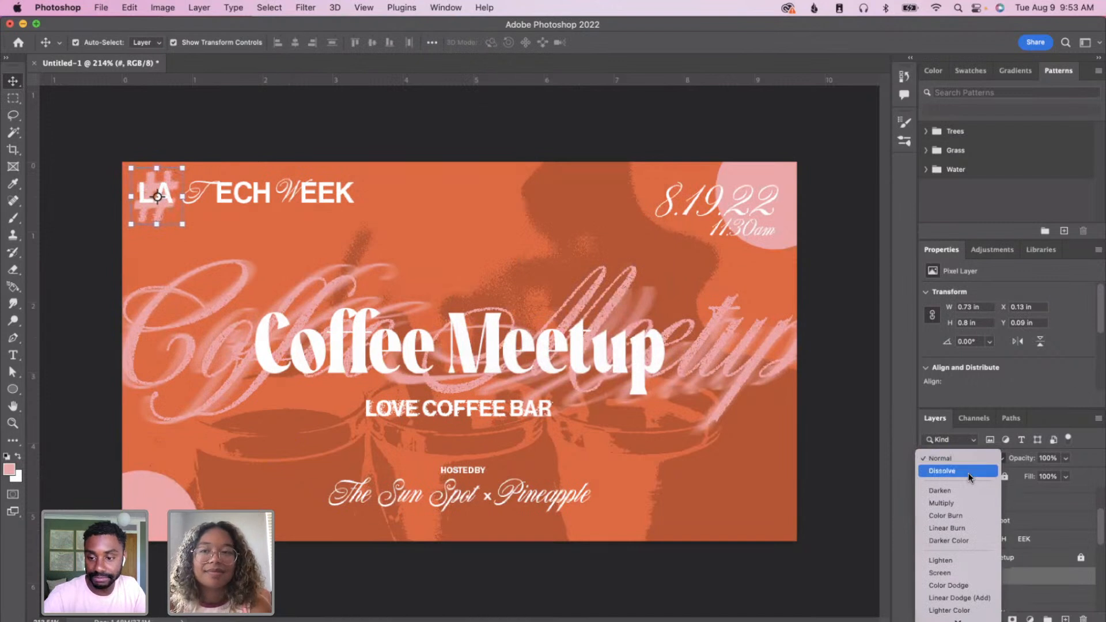
pyautogui.click(969, 473)
pyautogui.click(1067, 458)
pyautogui.moveTo(1031, 476); pyautogui.dragTo(1078, 478)
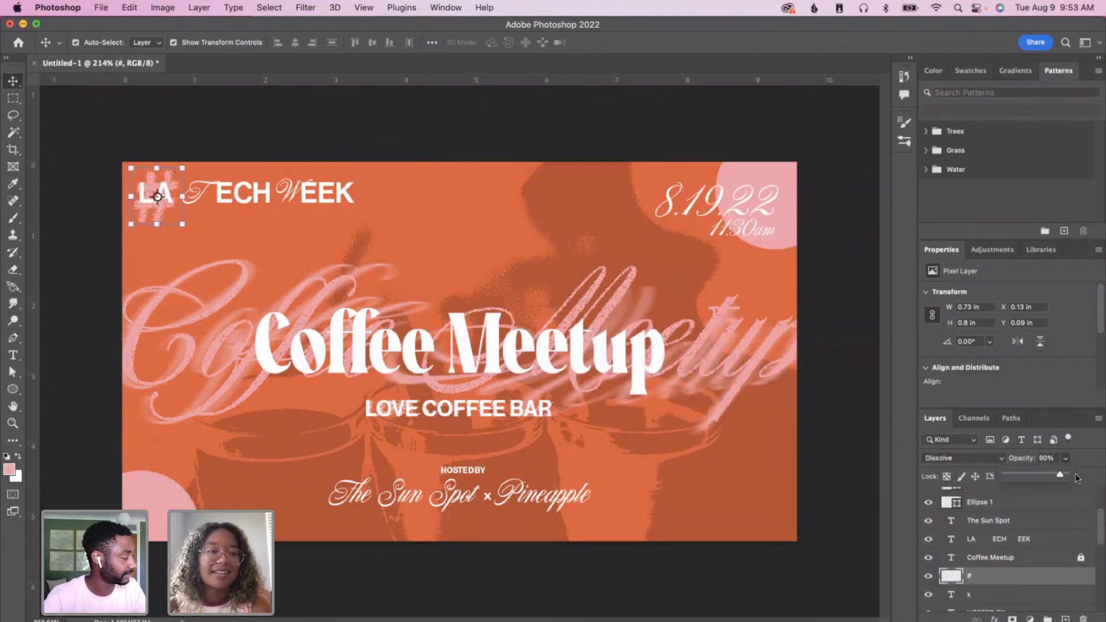
pyautogui.moveTo(441, 212); pyautogui.dragTo(236, 170)
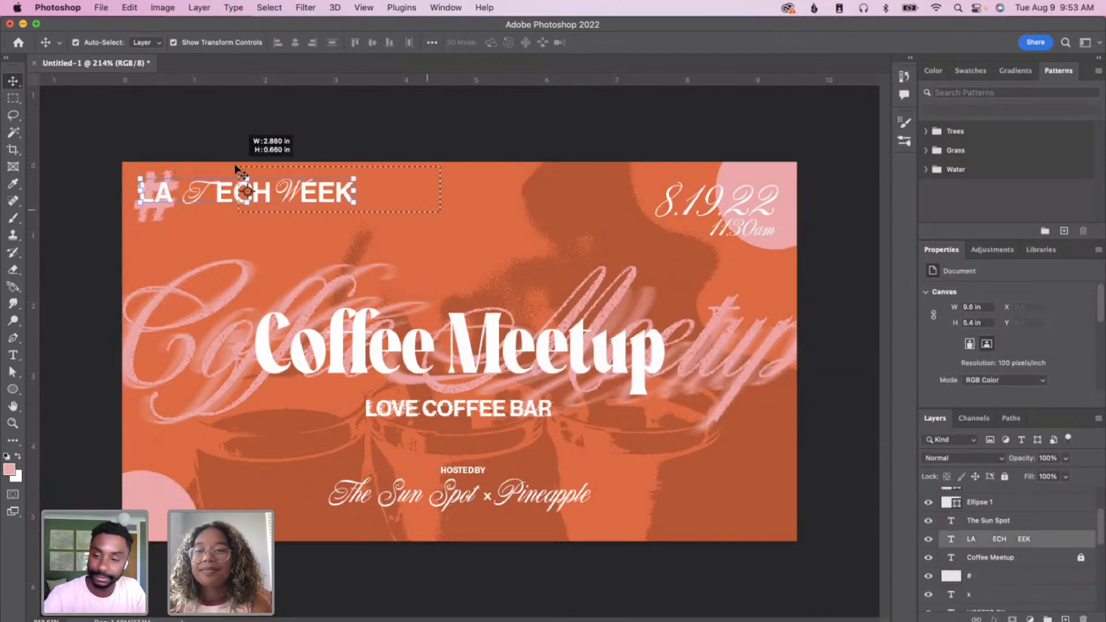
pyautogui.click(154, 214)
pyautogui.press('super+t')
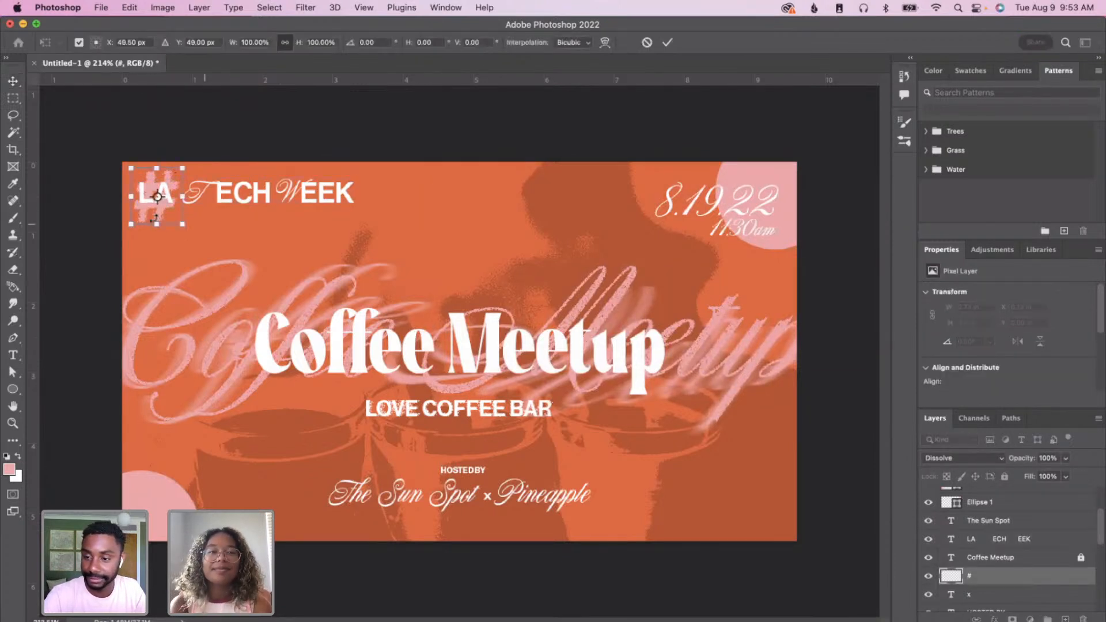
pyautogui.click(250, 224)
pyautogui.click(315, 226)
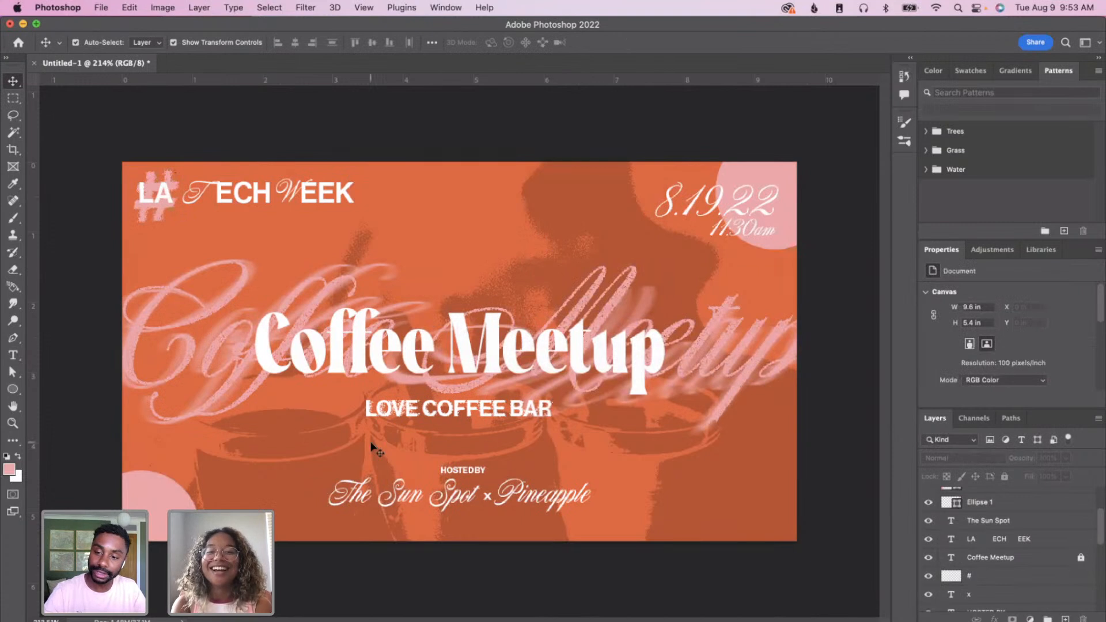
# - Tilt the "#" slightly with Free Transform and shift it a little left behind "LA"
pyautogui.moveTo(148, 217); pyautogui.dragTo(162, 197)
pyautogui.press('super')
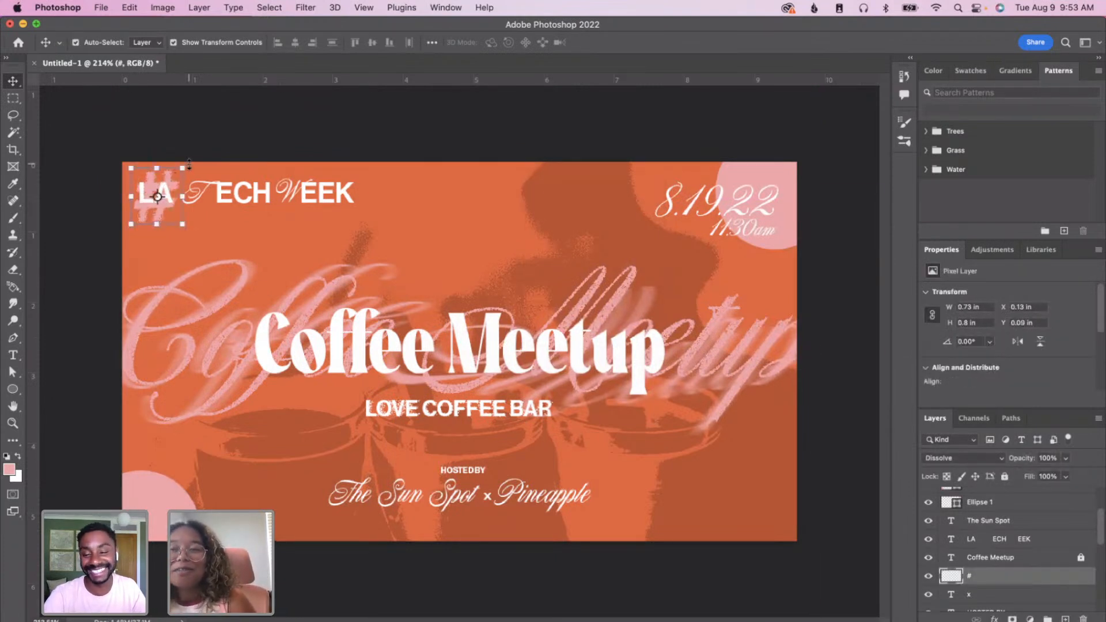
pyautogui.moveTo(196, 164)
pyautogui.mouseDown()
pyautogui.moveTo(214, 144)
pyautogui.moveTo(187, 165)
pyautogui.mouseUp()
pyautogui.moveTo(169, 211); pyautogui.dragTo(160, 209)
pyautogui.press('Return')
pyautogui.click(270, 223)
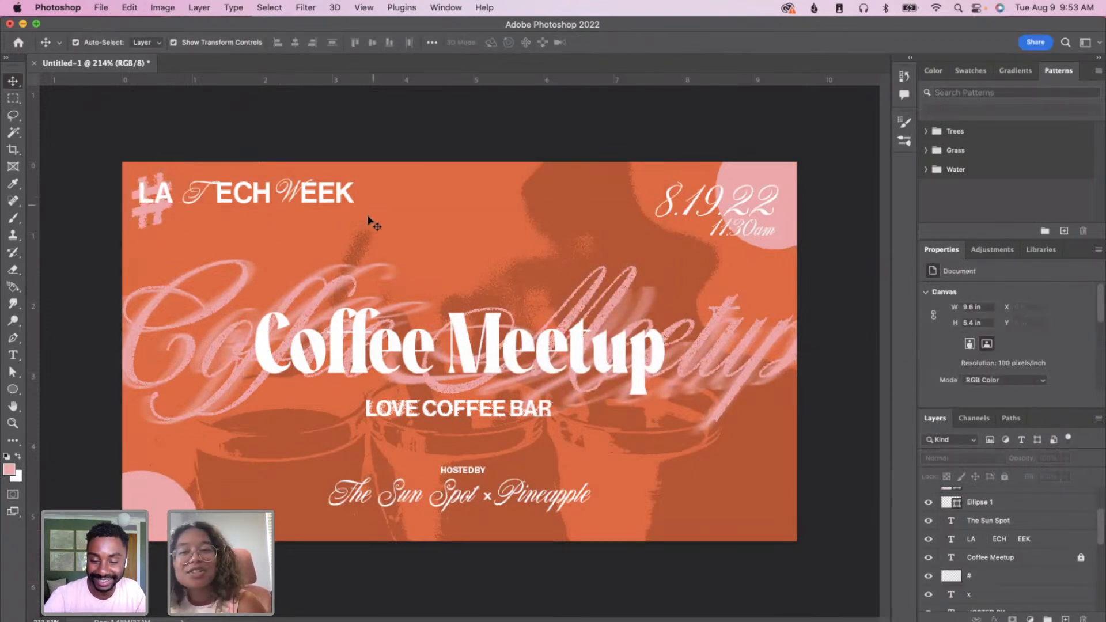
# - Nudge the "#" slightly upward behind "LA"
pyautogui.click(156, 214)
pyautogui.click(247, 218)
pyautogui.moveTo(151, 219); pyautogui.dragTo(153, 208)
pyautogui.click(303, 214)
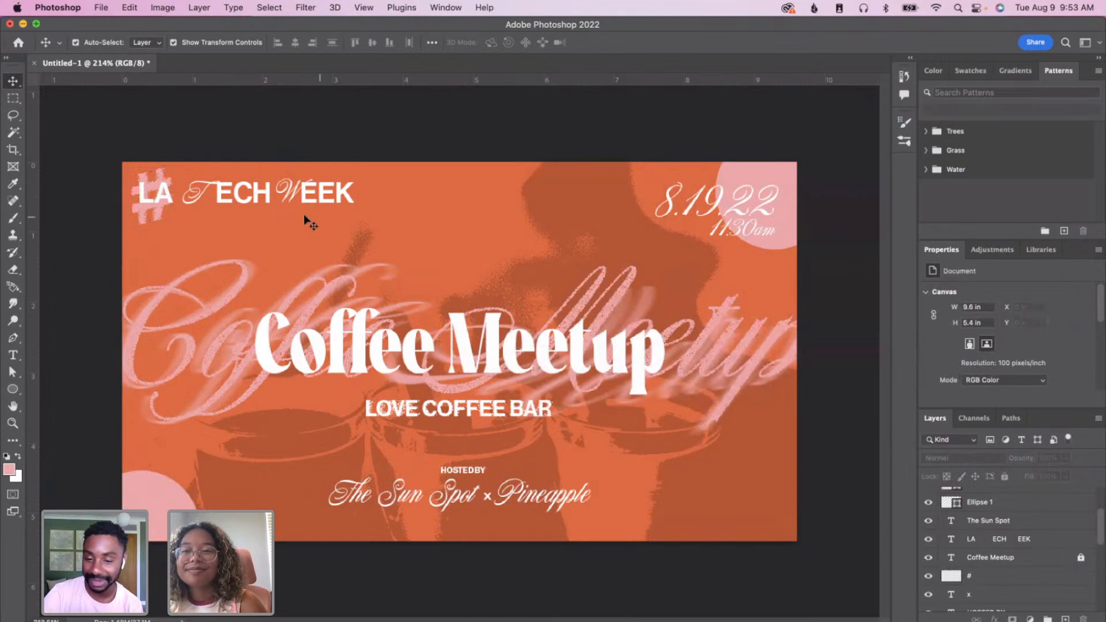
# - Move all the "LA TECH WEEK" text pieces together slightly right and down over the "#"
pyautogui.click(145, 194)
pyautogui.moveTo(417, 218); pyautogui.dragTo(202, 197)
pyautogui.click(399, 204)
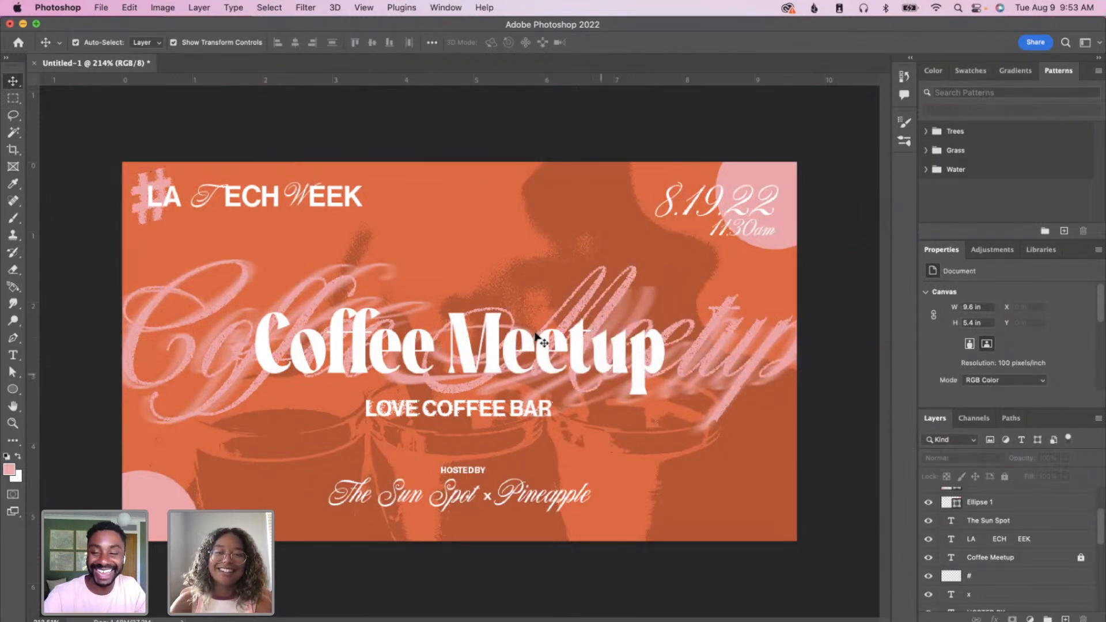
# - Rasterize the pink circle in the banner's lower-left corner
pyautogui.scroll(-3, 1052, 525)
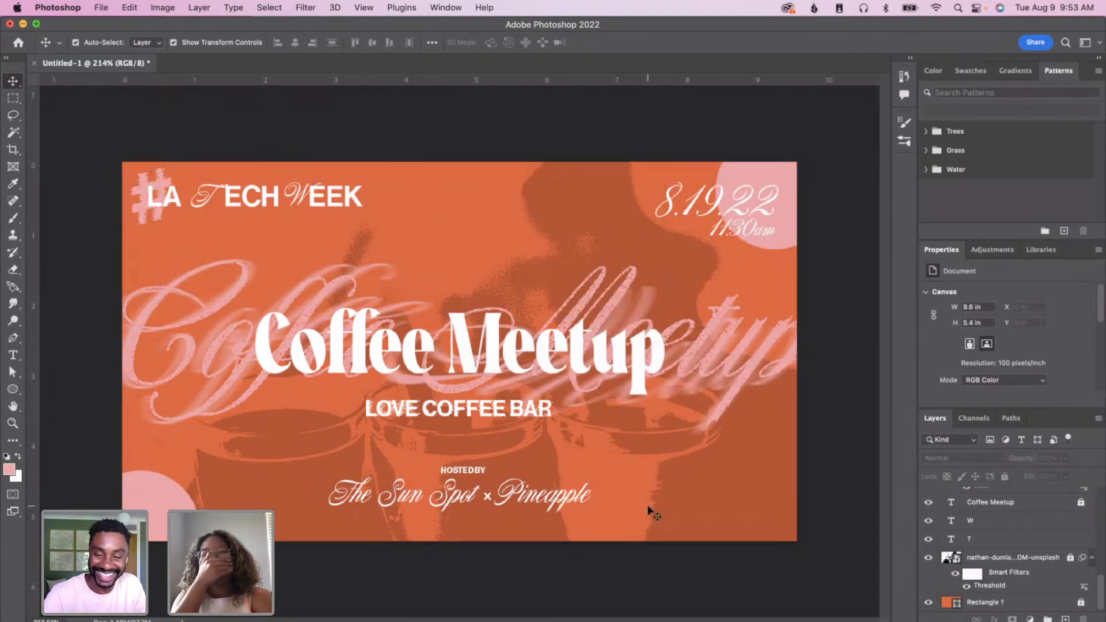
pyautogui.click(131, 512)
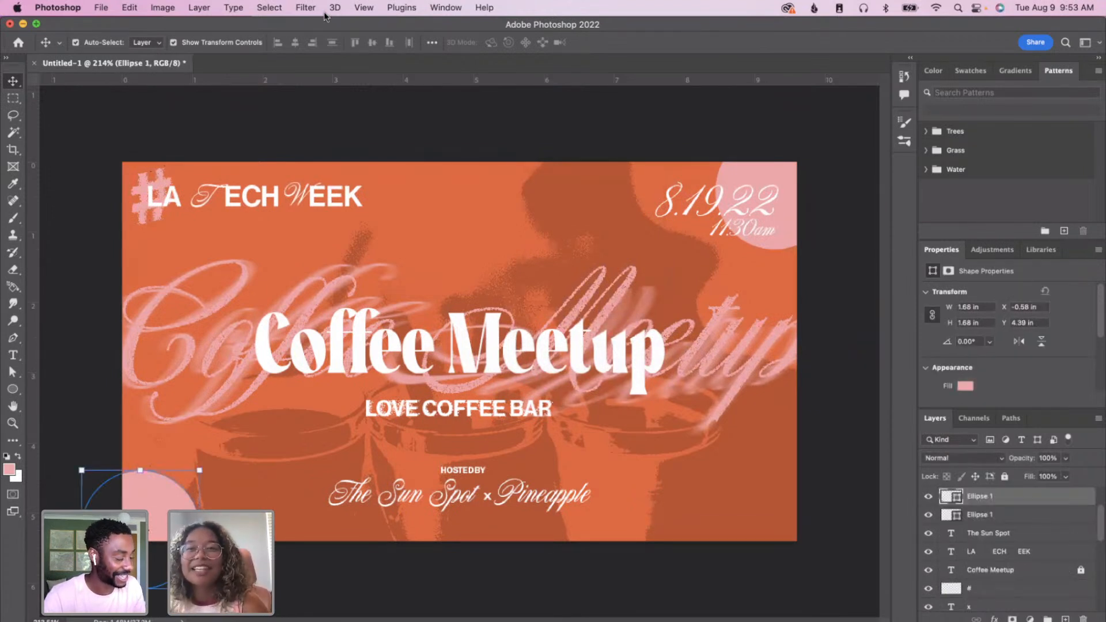
pyautogui.rightClick(989, 495)
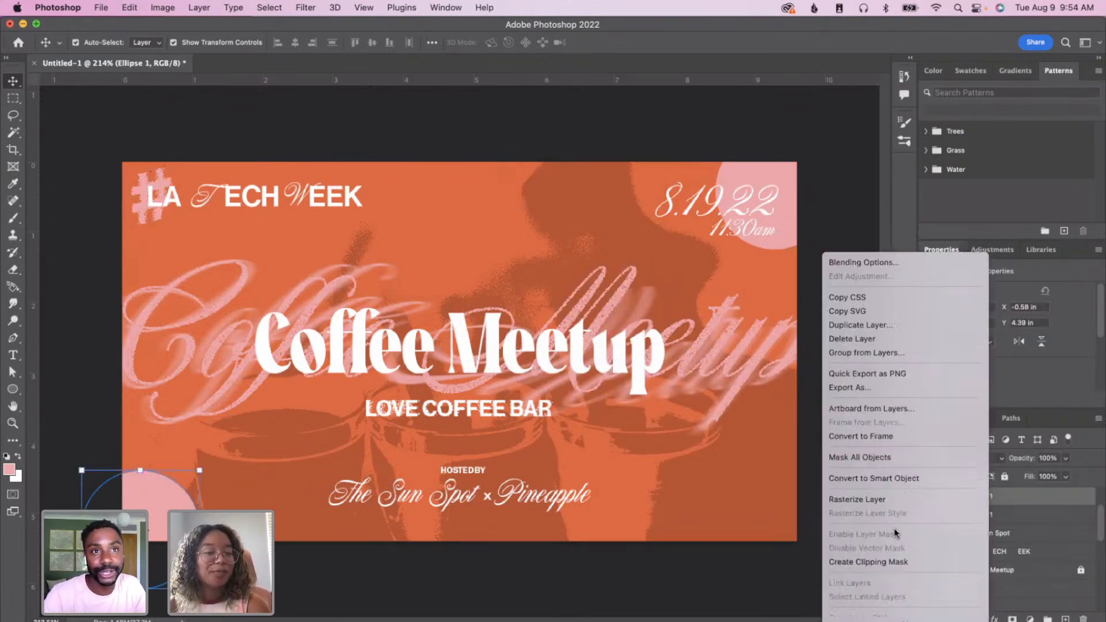
pyautogui.click(875, 472)
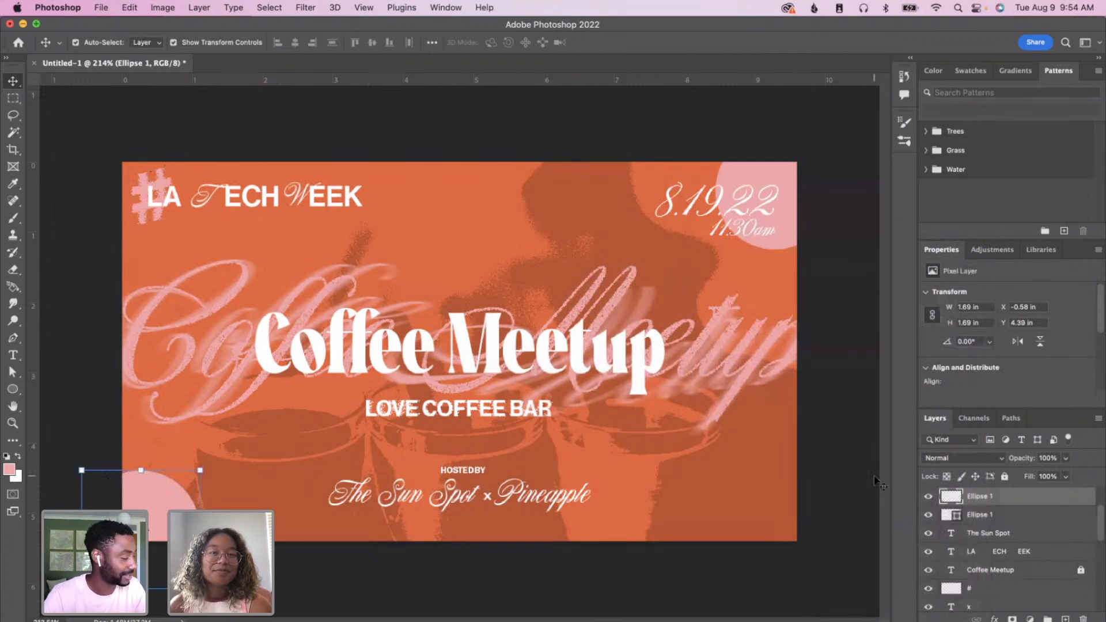
pyautogui.click(306, 7)
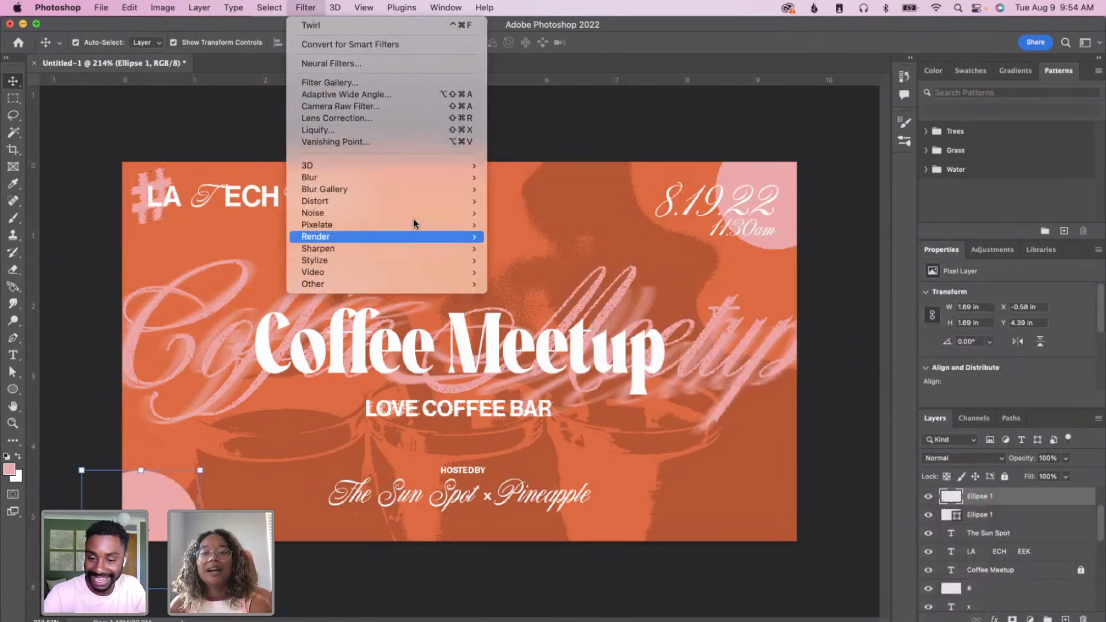
pyautogui.moveTo(432, 202)
pyautogui.click(576, 271)
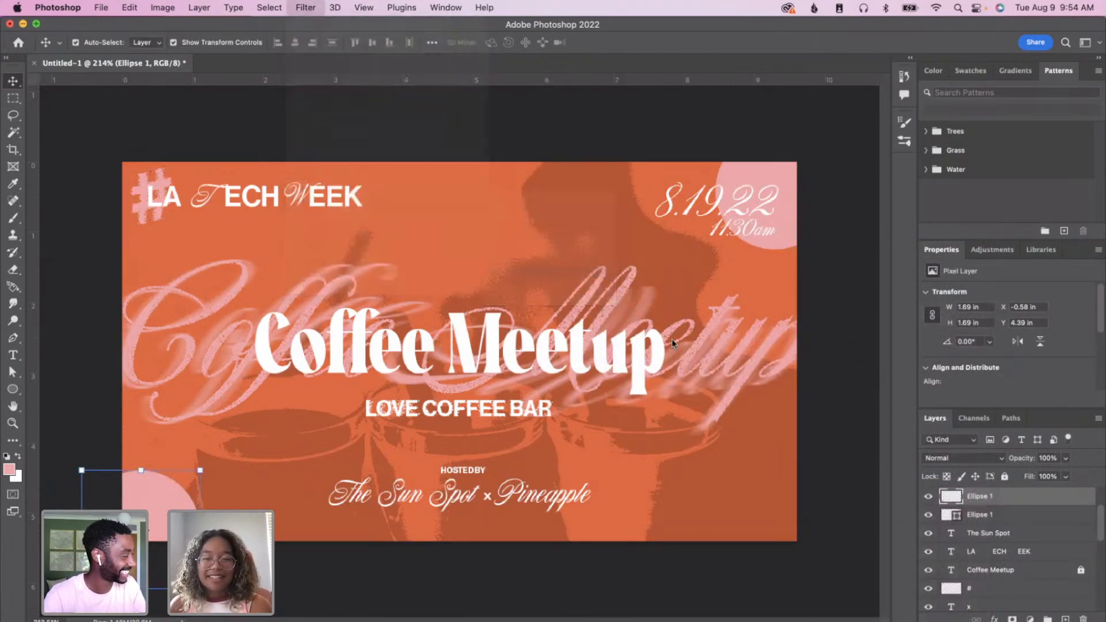
pyautogui.click(709, 338)
pyautogui.moveTo(782, 368); pyautogui.dragTo(689, 372)
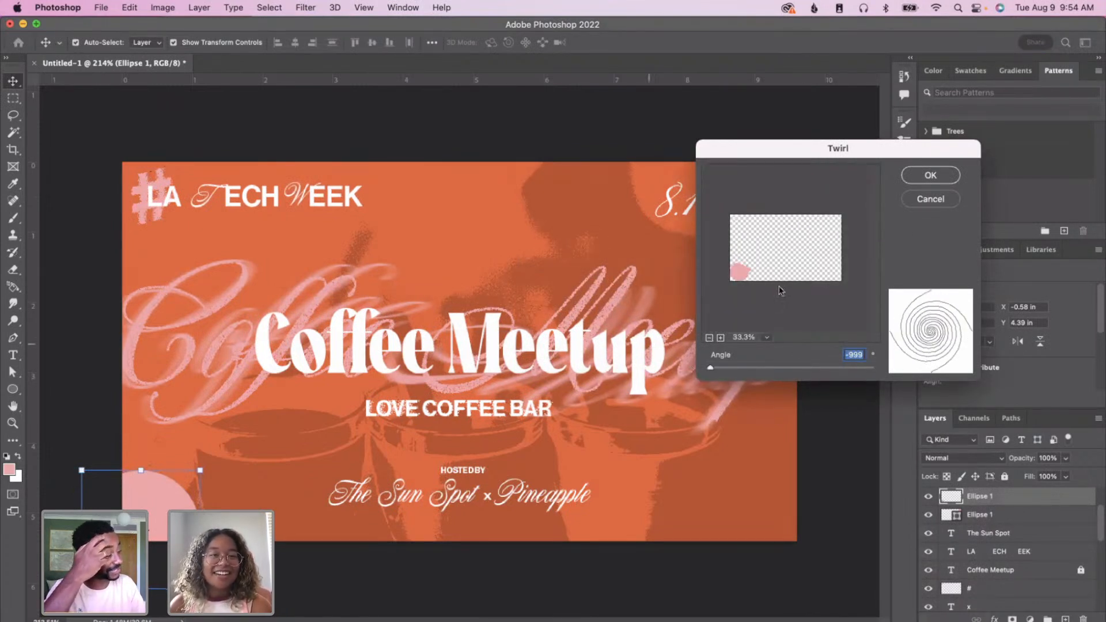
pyautogui.click(925, 200)
# - Try a ZigZag filter on the lower-left circle with amount 100, ridges 4 and style Out From Center
pyautogui.click(306, 6)
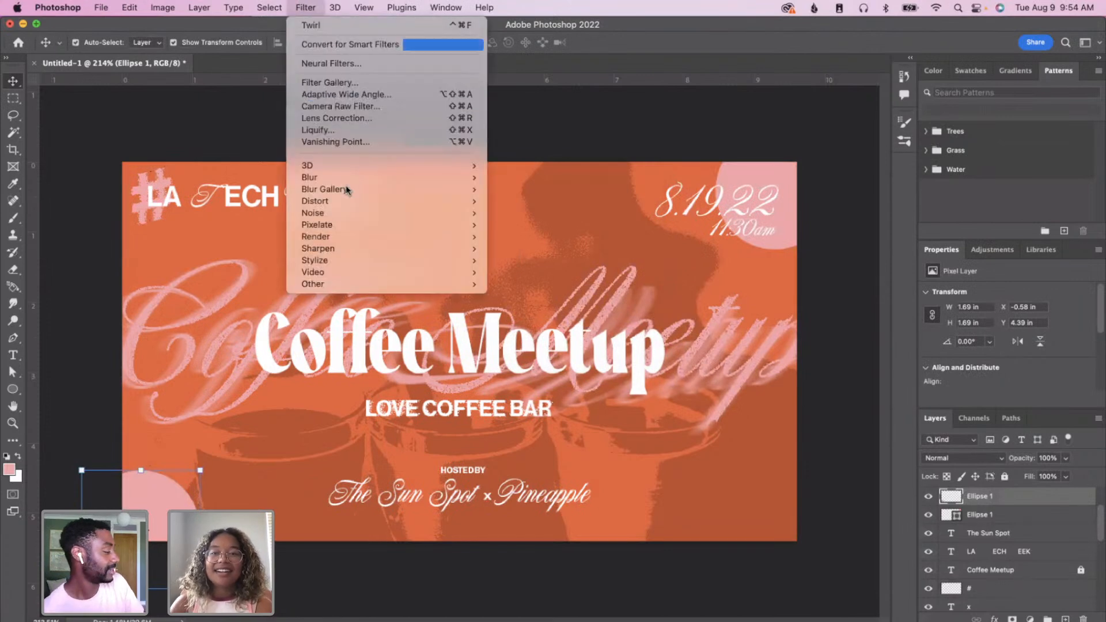
pyautogui.moveTo(453, 202)
pyautogui.click(556, 299)
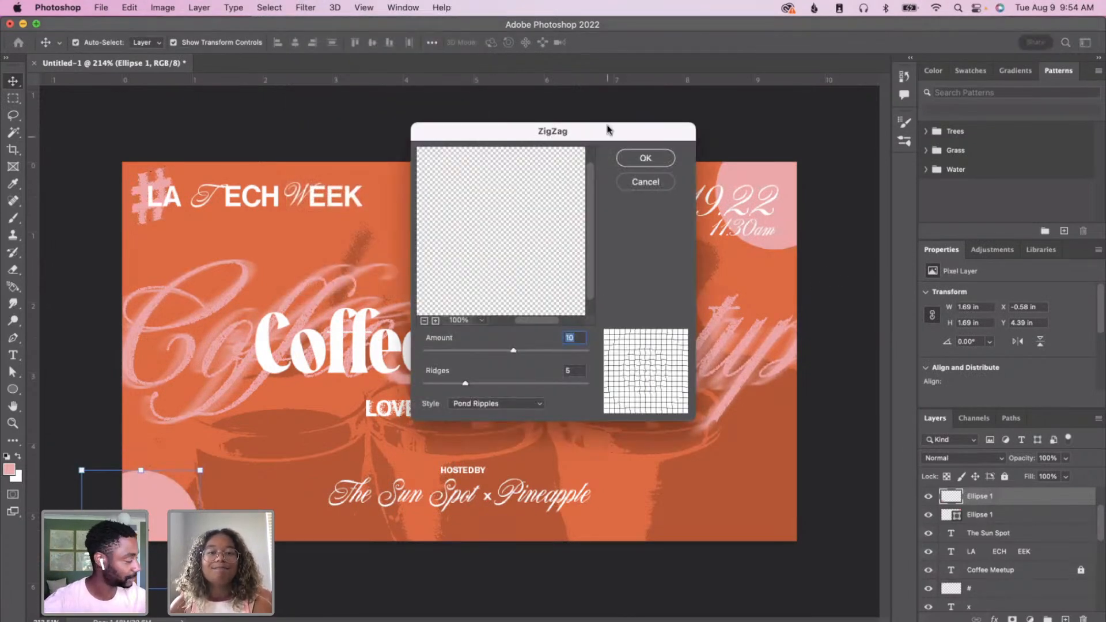
pyautogui.moveTo(607, 129); pyautogui.dragTo(753, 130)
pyautogui.moveTo(685, 322); pyautogui.dragTo(701, 350)
pyautogui.click(569, 321)
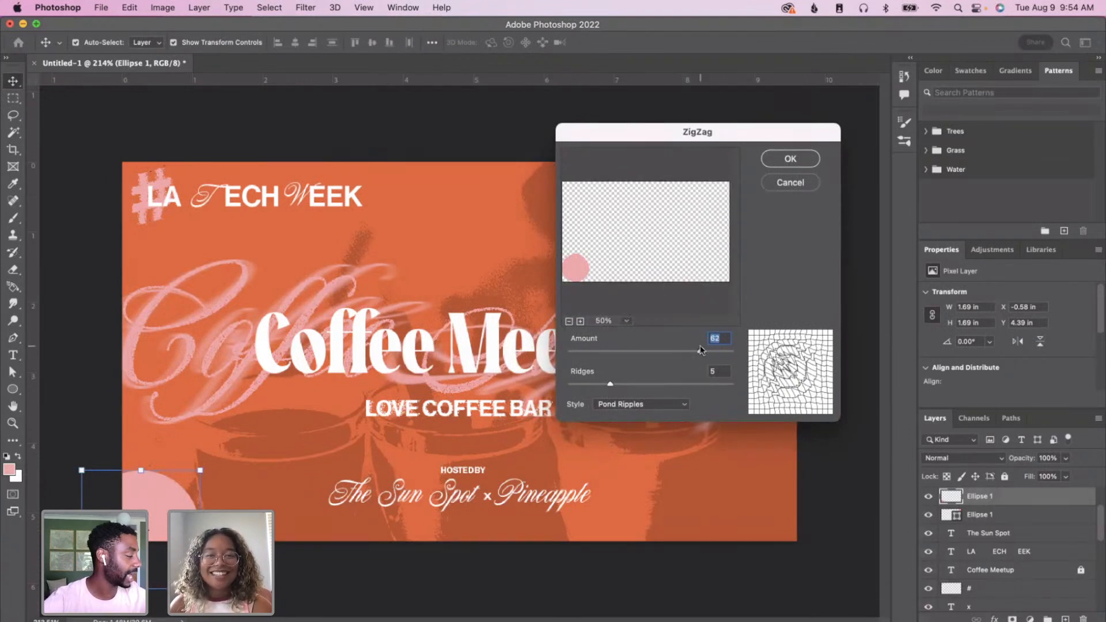
pyautogui.moveTo(608, 385); pyautogui.dragTo(566, 376)
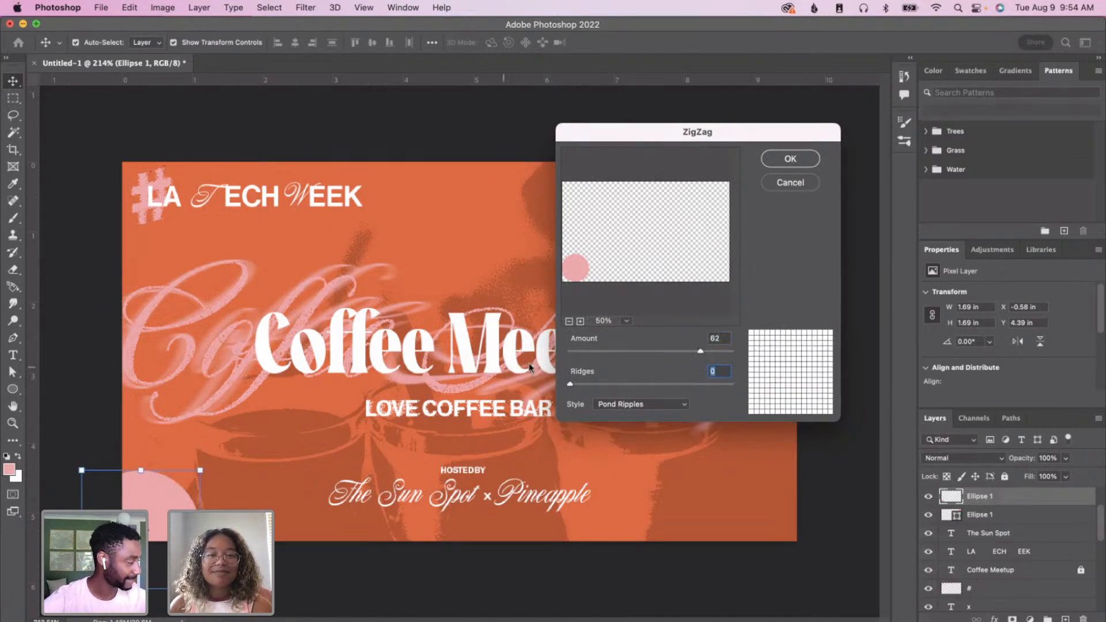
pyautogui.click(643, 405)
pyautogui.click(644, 391)
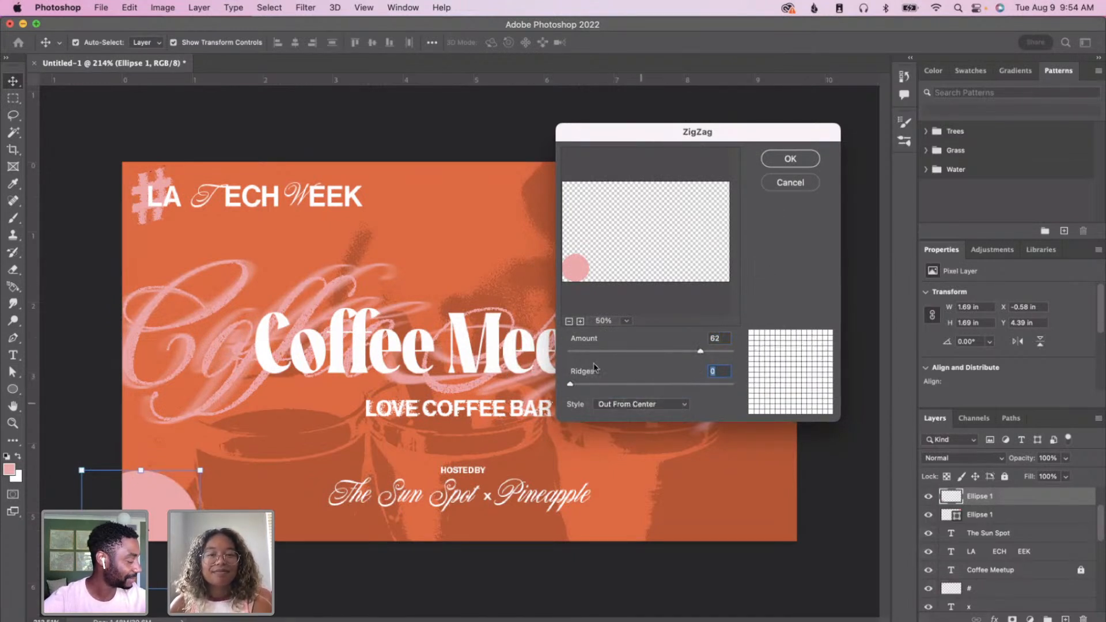
pyautogui.moveTo(570, 385); pyautogui.dragTo(605, 386)
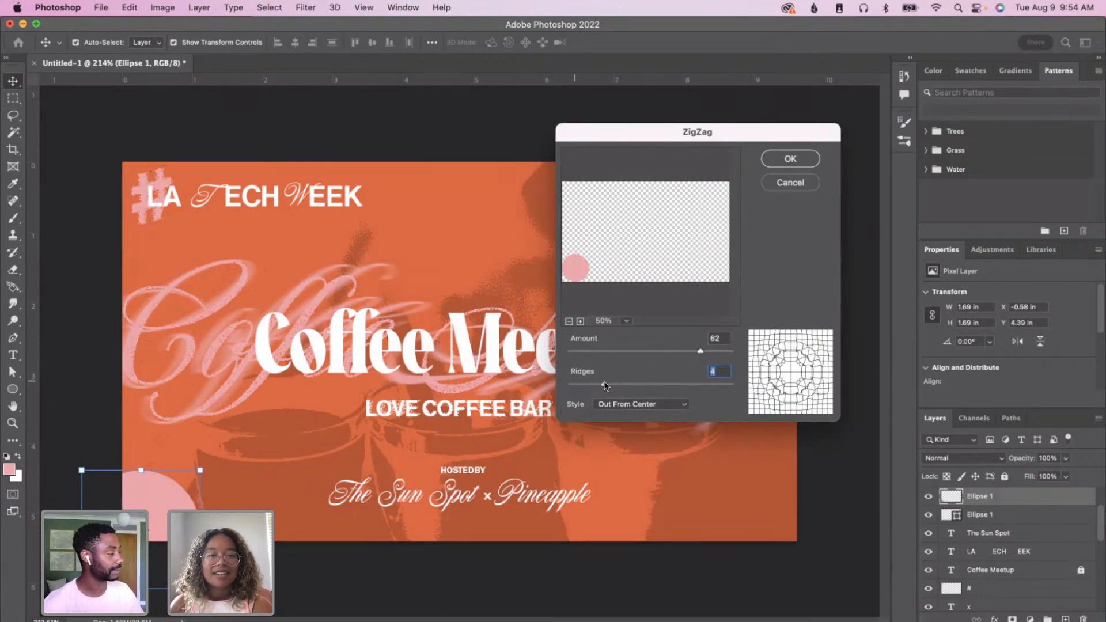
pyautogui.moveTo(701, 353); pyautogui.dragTo(732, 353)
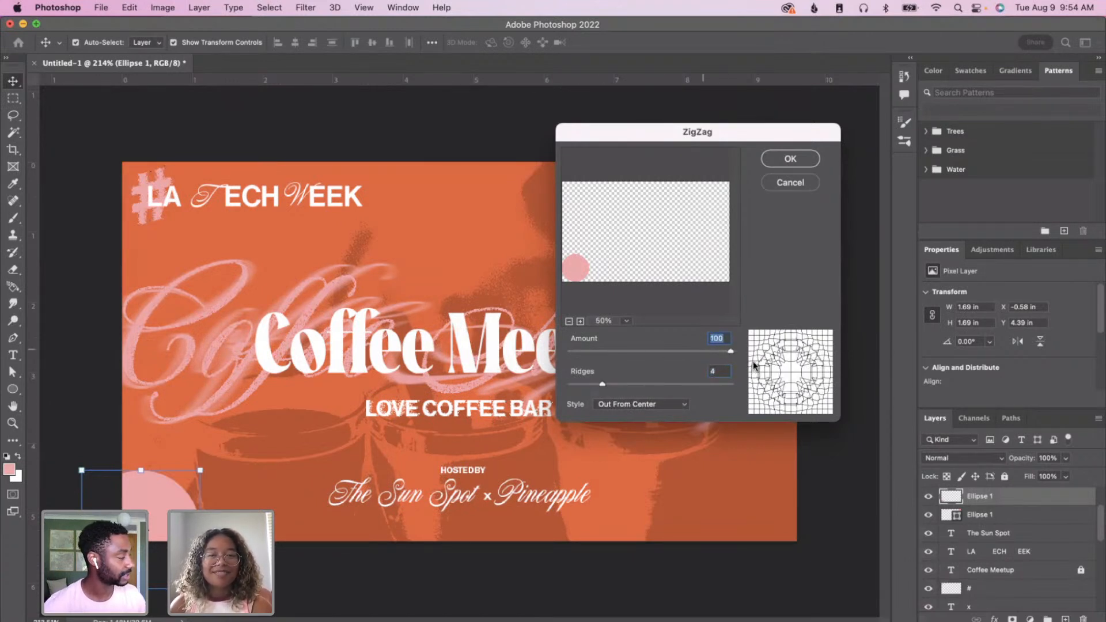
pyautogui.click(796, 159)
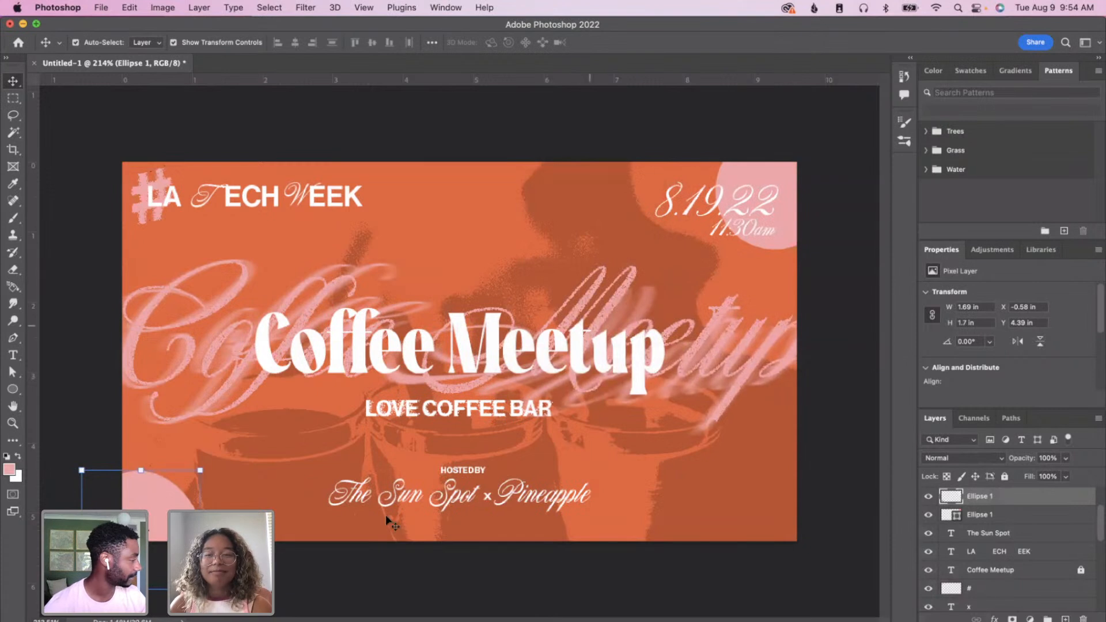
# - Try a Wave filter on the lower-left circle with 55 generators and wavelength 1 to 999, and undo it
pyautogui.click(306, 7)
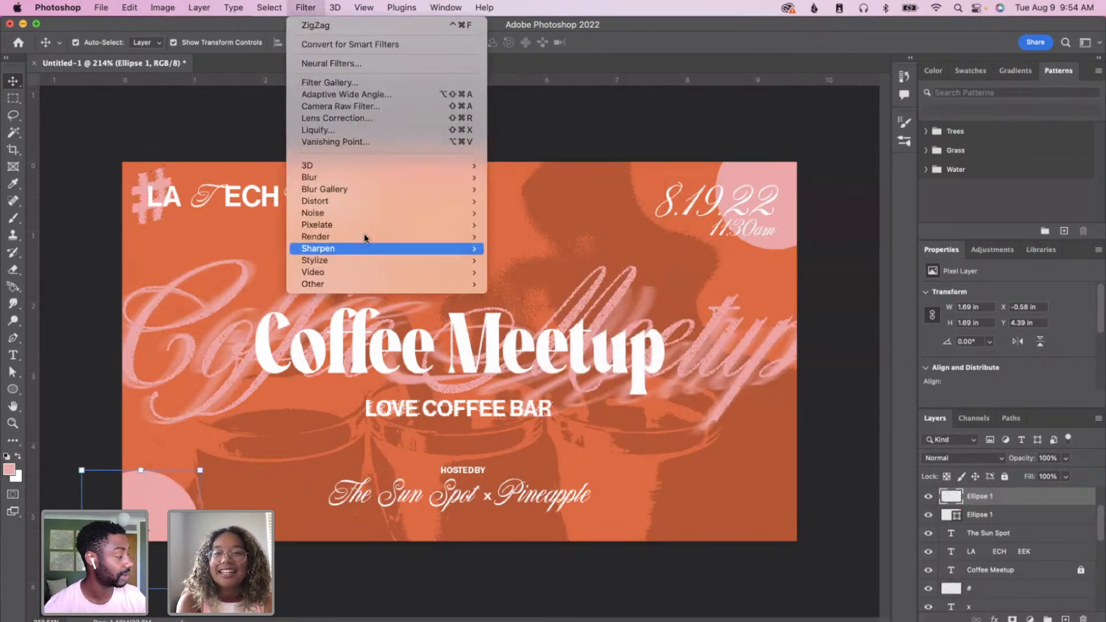
pyautogui.moveTo(357, 203)
pyautogui.click(555, 284)
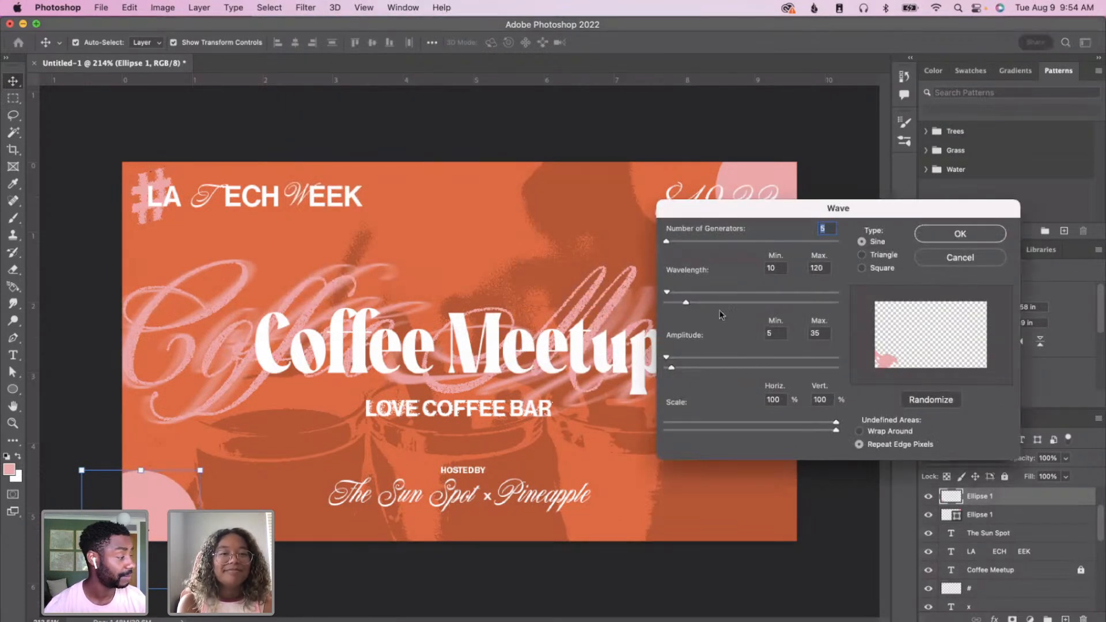
pyautogui.moveTo(671, 242); pyautogui.dragTo(654, 237)
pyautogui.moveTo(666, 292); pyautogui.dragTo(838, 300)
pyautogui.moveTo(713, 292); pyautogui.dragTo(661, 293)
pyautogui.moveTo(837, 306); pyautogui.dragTo(810, 311)
pyautogui.moveTo(667, 295); pyautogui.dragTo(759, 297)
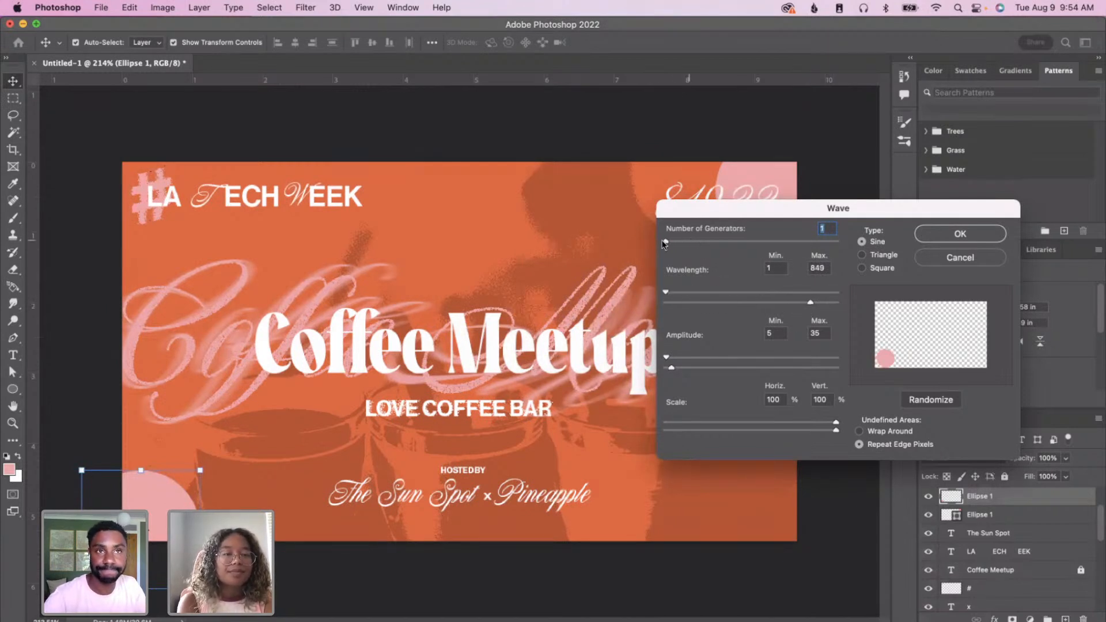
pyautogui.moveTo(673, 241); pyautogui.dragTo(675, 241)
pyautogui.moveTo(668, 292)
pyautogui.mouseDown()
pyautogui.moveTo(725, 291)
pyautogui.moveTo(665, 287)
pyautogui.mouseUp()
pyautogui.moveTo(822, 309)
pyautogui.mouseDown()
pyautogui.moveTo(797, 310)
pyautogui.moveTo(836, 317)
pyautogui.mouseUp()
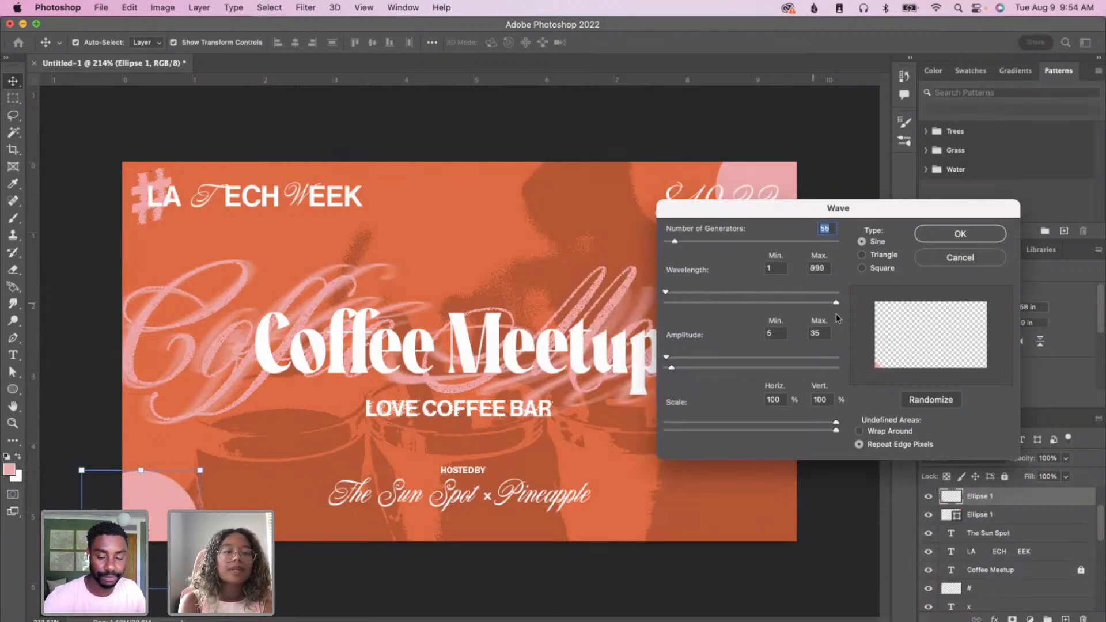
pyautogui.moveTo(695, 353); pyautogui.dragTo(719, 362)
pyautogui.click(960, 230)
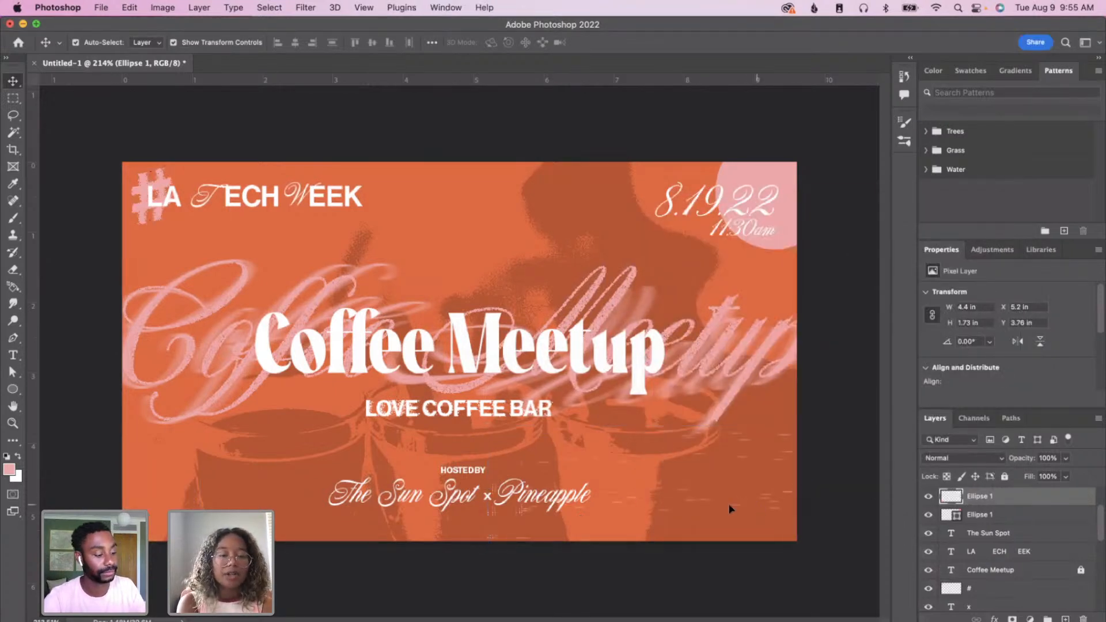
pyautogui.moveTo(729, 503); pyautogui.dragTo(608, 487)
pyautogui.press('super+z')
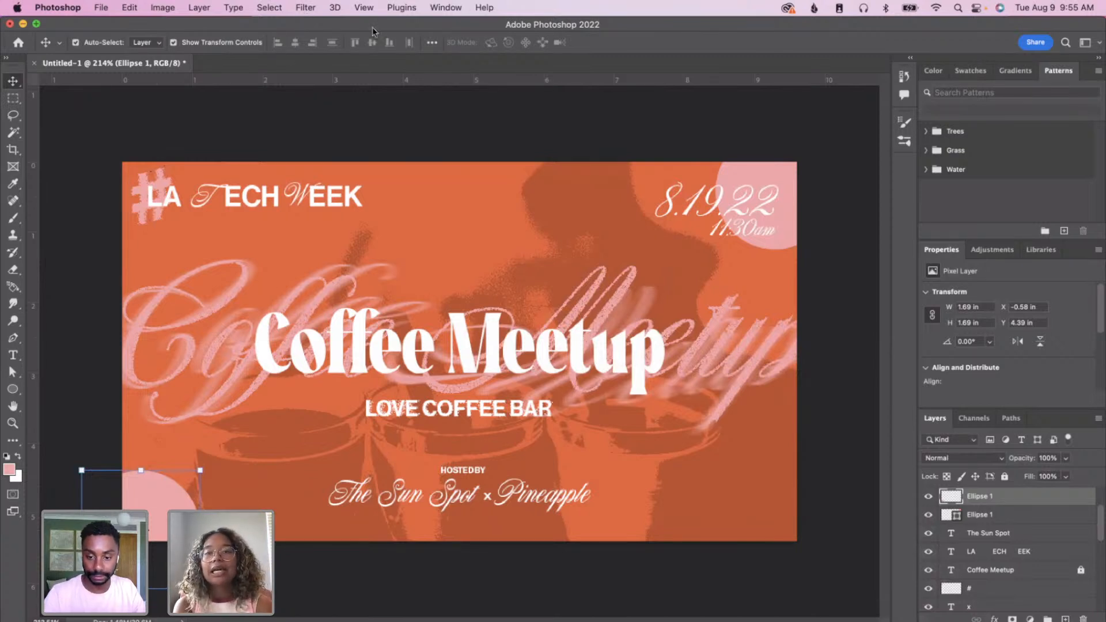
# - Apply a Spherize filter with amount -88% in Normal mode to the lower-left pink circle
pyautogui.click(299, 8)
pyautogui.moveTo(362, 206)
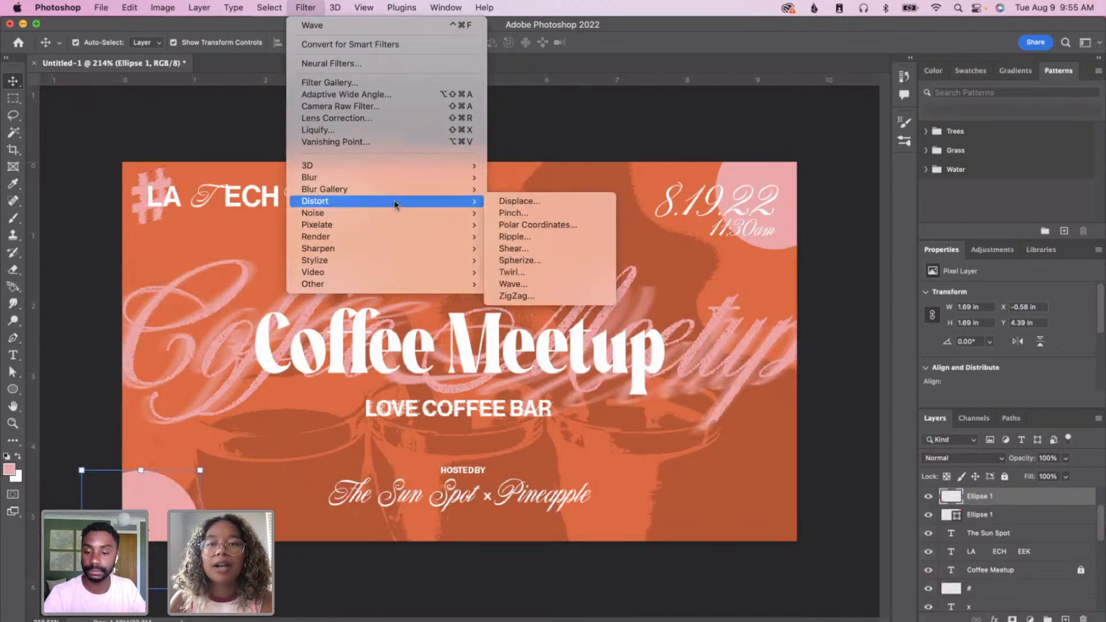
pyautogui.click(541, 263)
pyautogui.moveTo(927, 149); pyautogui.dragTo(919, 141)
pyautogui.moveTo(930, 357)
pyautogui.mouseDown()
pyautogui.moveTo(870, 341)
pyautogui.moveTo(926, 350)
pyautogui.mouseUp()
pyautogui.click(790, 324)
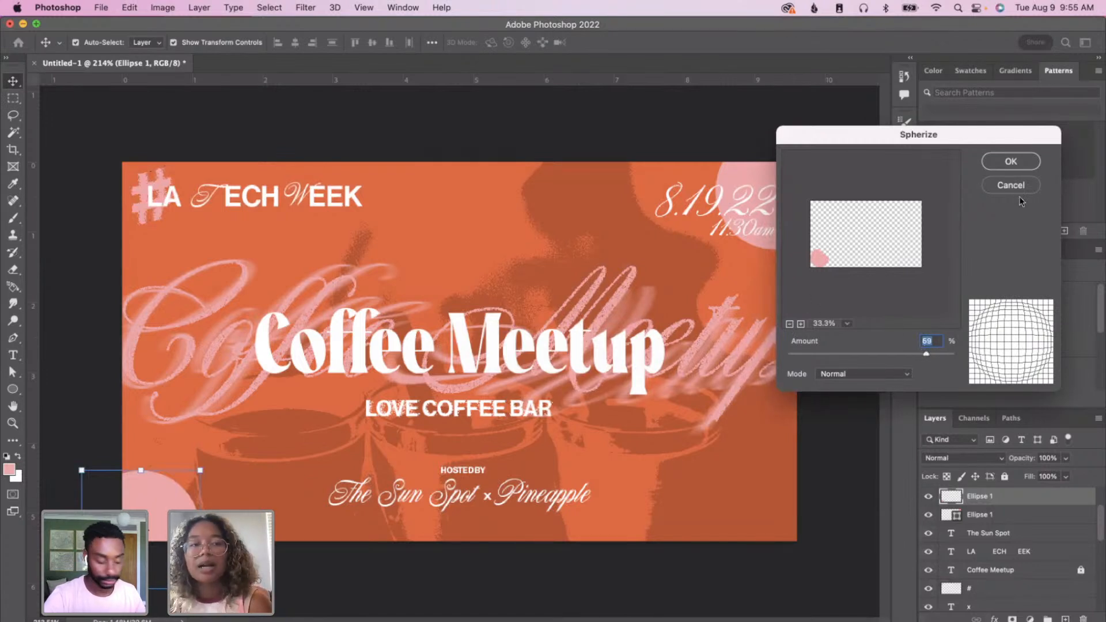
pyautogui.moveTo(926, 355); pyautogui.dragTo(801, 347)
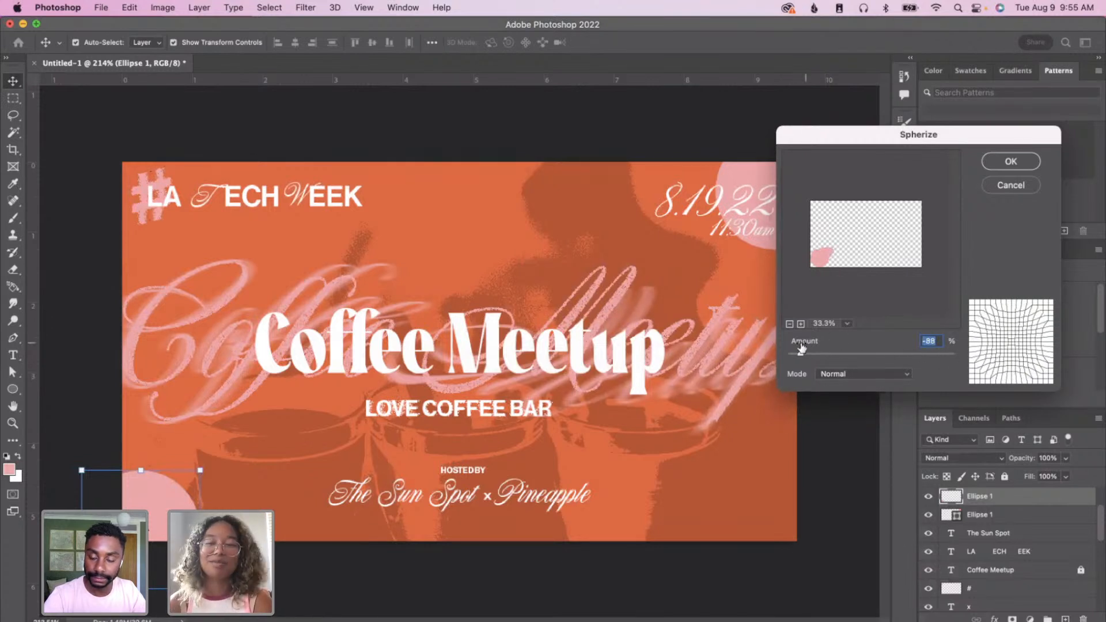
pyautogui.click(1015, 161)
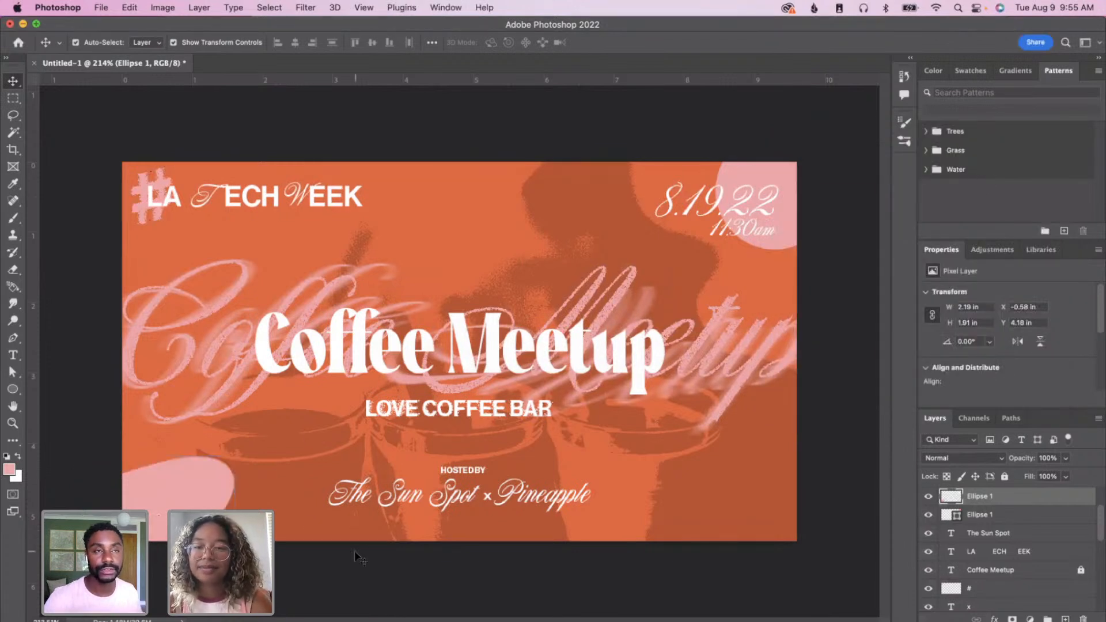
# - Smudge the edge of the lower-left pink shape with the Smudge tool at 10% strength
pyautogui.click(13, 304)
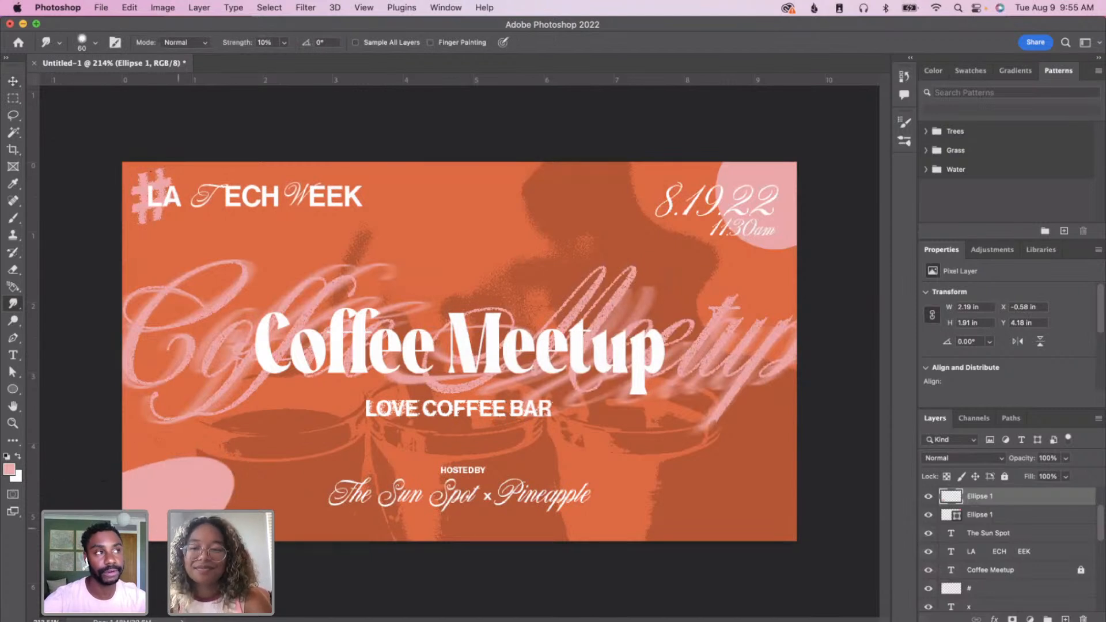
pyautogui.moveTo(187, 475); pyautogui.dragTo(177, 481)
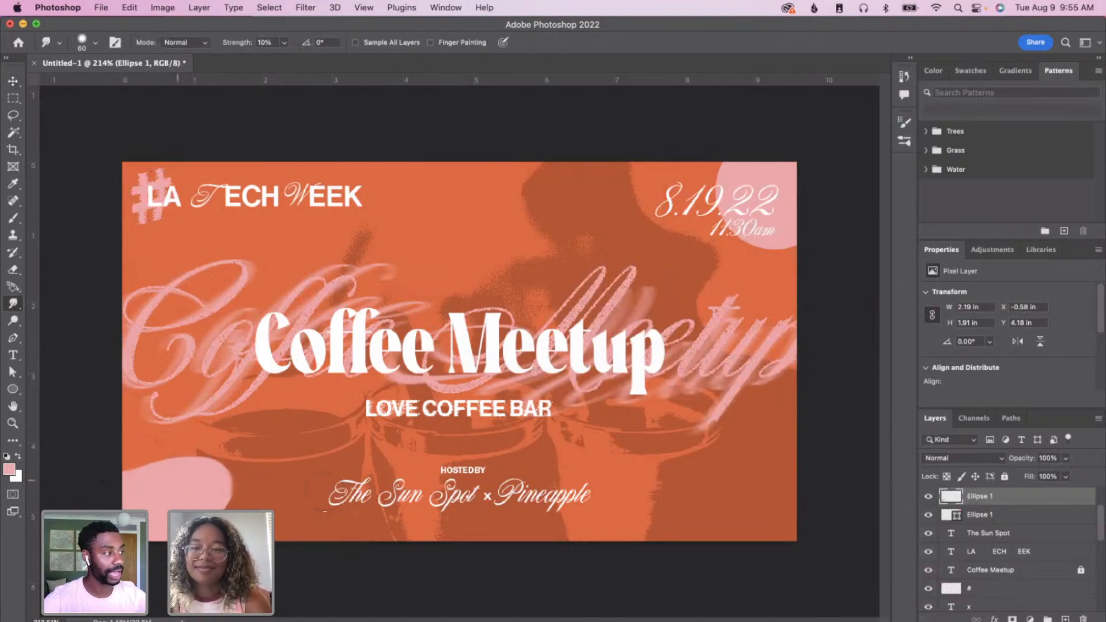
pyautogui.press('v')
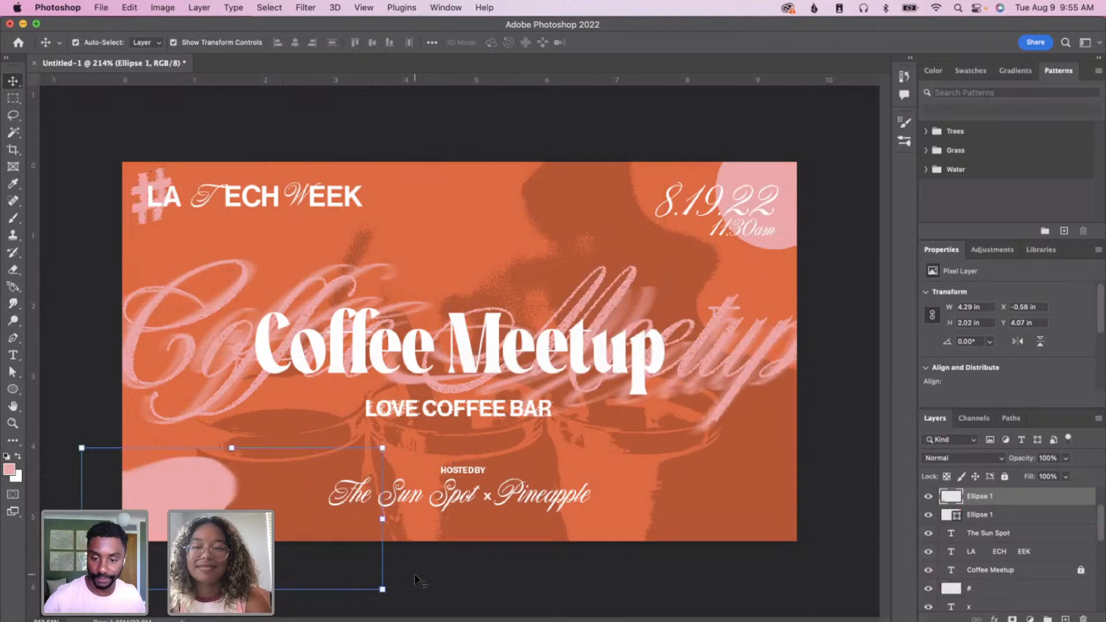
# - Rasterize the layer of the pink circle in the banner's upper-right corner
pyautogui.click(789, 180)
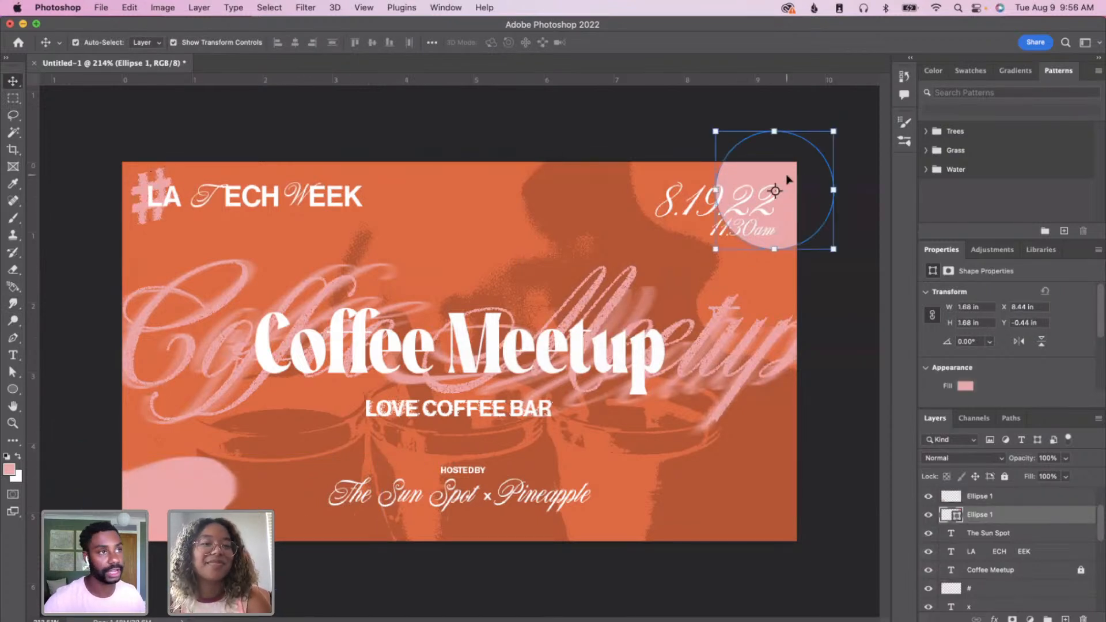
pyautogui.rightClick(1002, 514)
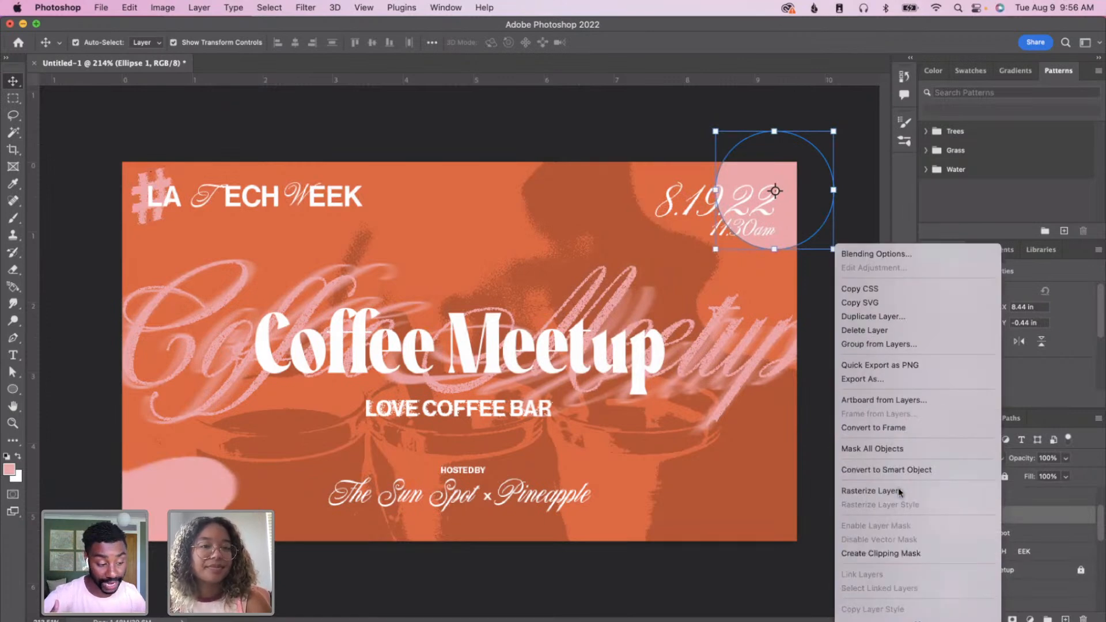
pyautogui.click(897, 485)
# - Distort the rasterized upper-right pink circle with a Twirl filter
pyautogui.click(306, 8)
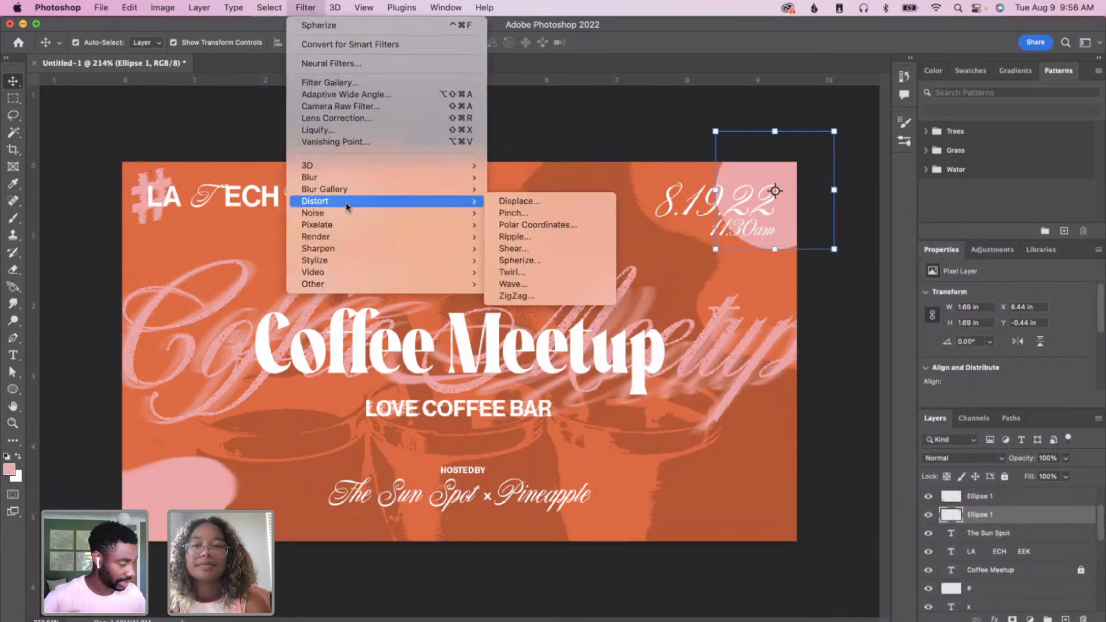
pyautogui.click(554, 273)
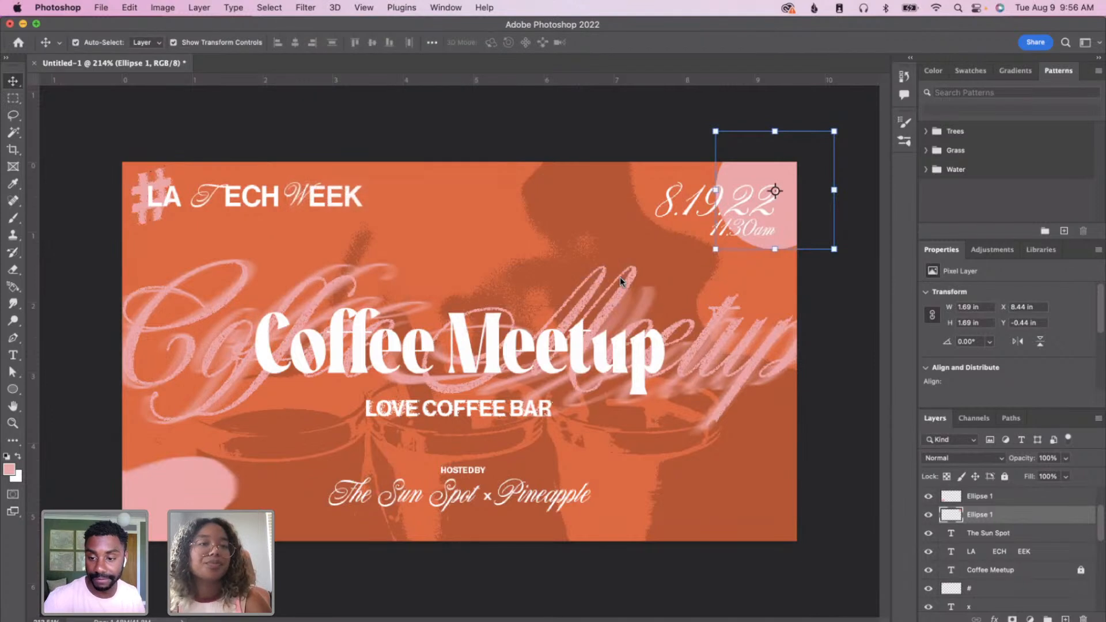
pyautogui.click(709, 338)
pyautogui.click(710, 339)
pyautogui.click(710, 339)
pyautogui.moveTo(783, 367)
pyautogui.mouseDown()
pyautogui.moveTo(881, 369)
pyautogui.moveTo(777, 368)
pyautogui.moveTo(884, 390)
pyautogui.moveTo(721, 372)
pyautogui.moveTo(773, 377)
pyautogui.mouseUp()
pyautogui.click(931, 175)
pyautogui.click(855, 231)
pyautogui.click(788, 180)
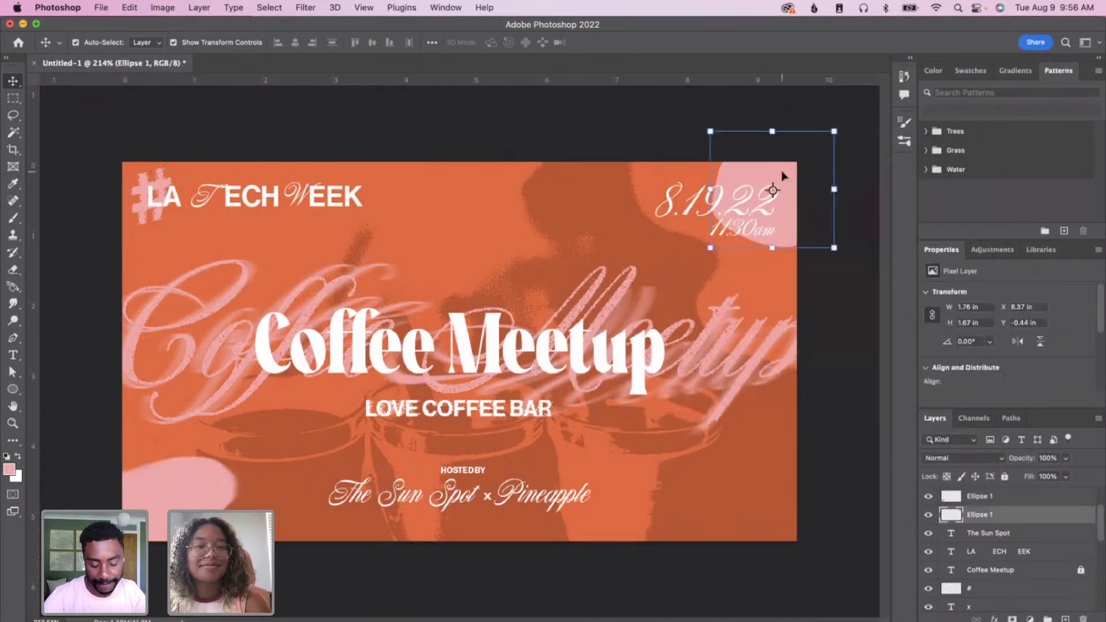
# - Smudge the edge of the upper-right pink shape around the date into an organic outline
pyautogui.click(13, 304)
pyautogui.moveTo(720, 202); pyautogui.dragTo(711, 152)
pyautogui.moveTo(738, 206)
pyautogui.mouseDown()
pyautogui.moveTo(771, 231)
pyautogui.moveTo(745, 228)
pyautogui.moveTo(616, 275)
pyautogui.mouseUp()
pyautogui.press('v')
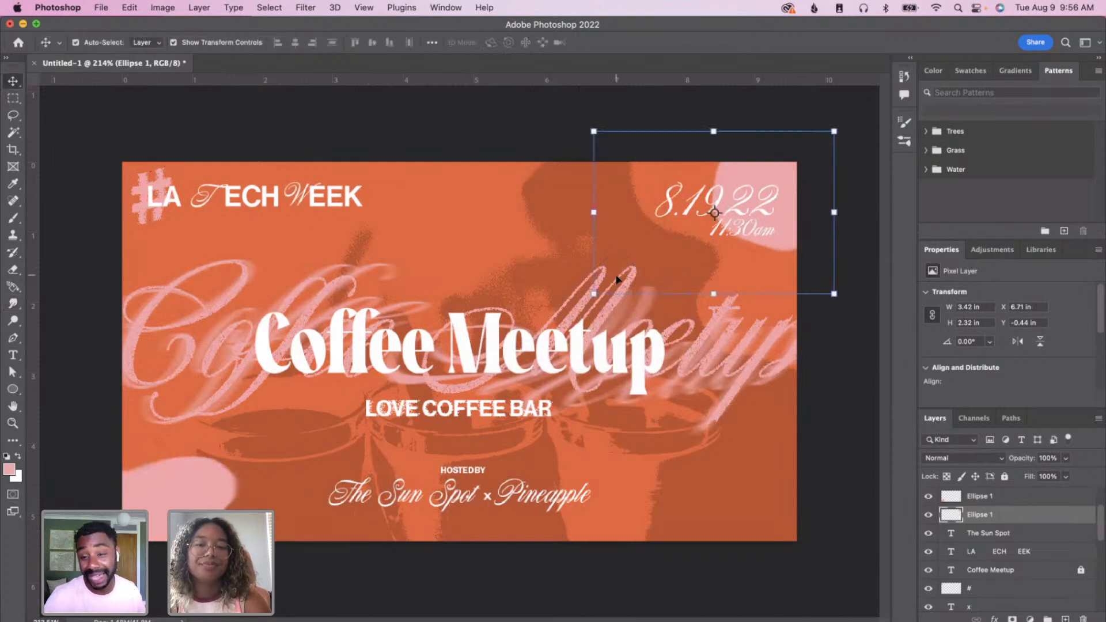
# - Unlock the white serif "Coffee Meetup" title, try a lower opacity, restore it to 100% and lock the layer again
pyautogui.click(775, 517)
pyautogui.click(1081, 570)
pyautogui.click(1066, 573)
pyautogui.click(1066, 460)
pyautogui.click(1039, 475)
pyautogui.moveTo(1038, 474); pyautogui.dragTo(1086, 488)
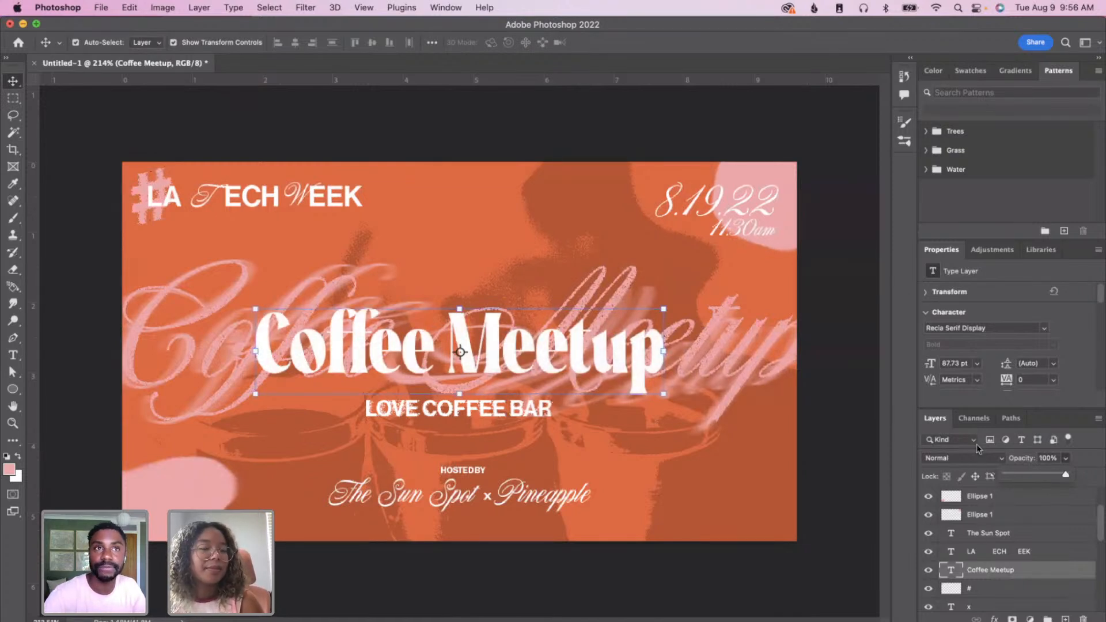
pyautogui.click(1004, 476)
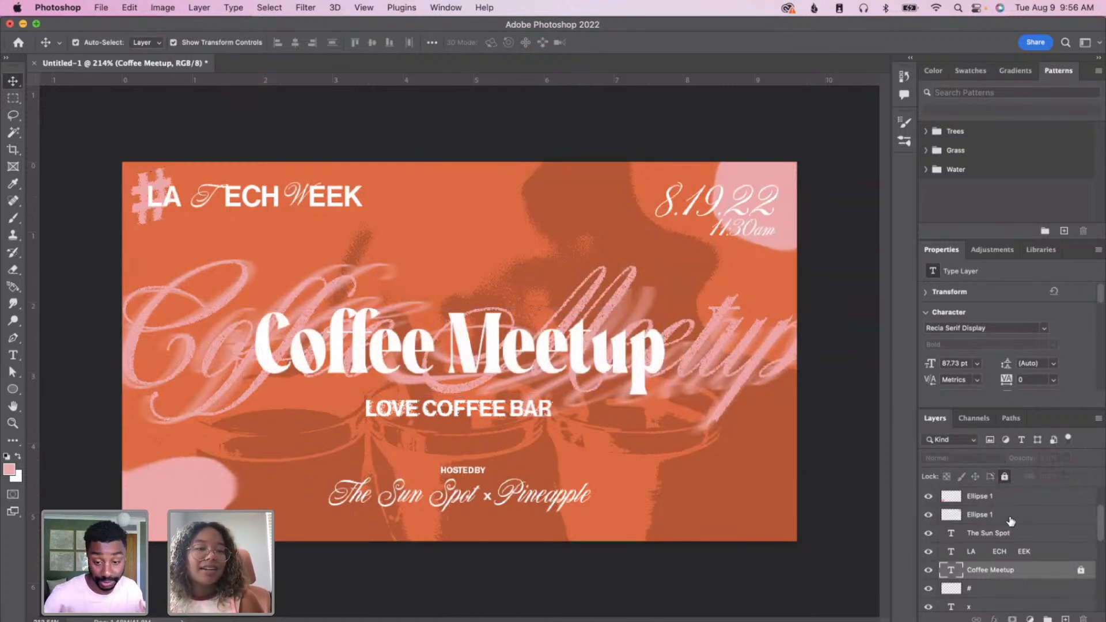
# - Unlock the blurred "Coffee Meetup" smart object, try a lower opacity, return it to 100% and relock it
pyautogui.scroll(-2, 1011, 523)
pyautogui.scroll(-3, 1002, 554)
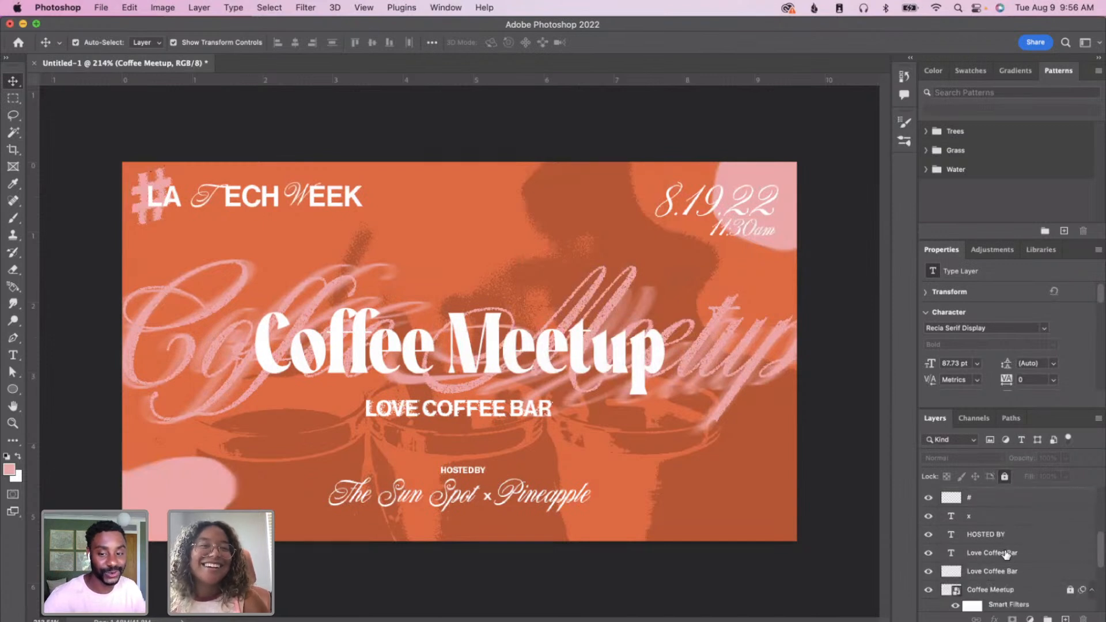
pyautogui.scroll(-1, 1023, 530)
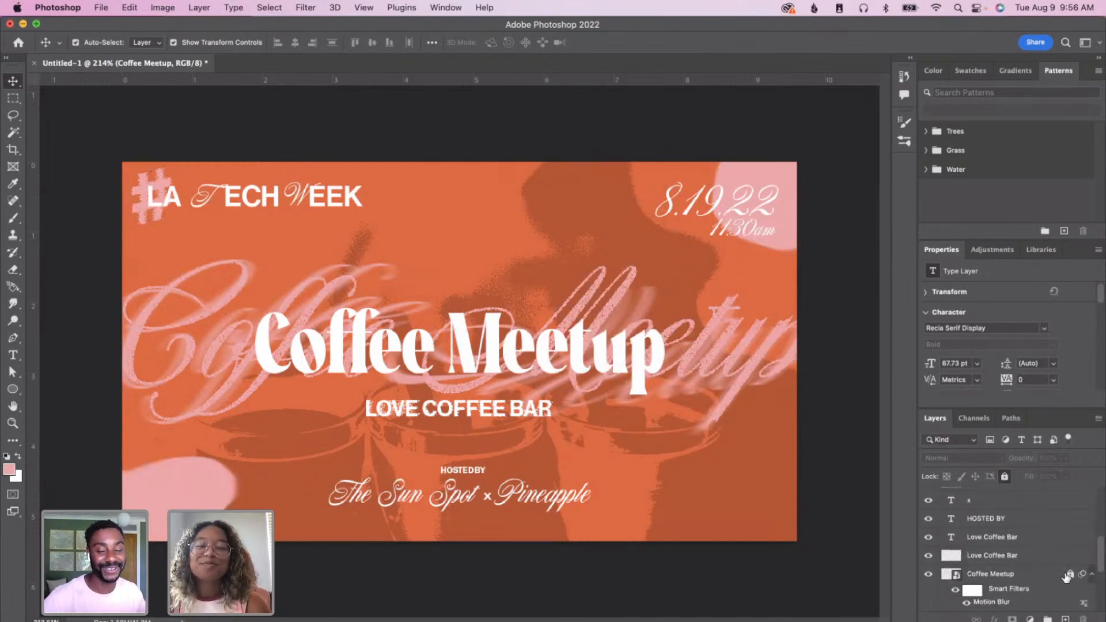
pyautogui.click(1030, 575)
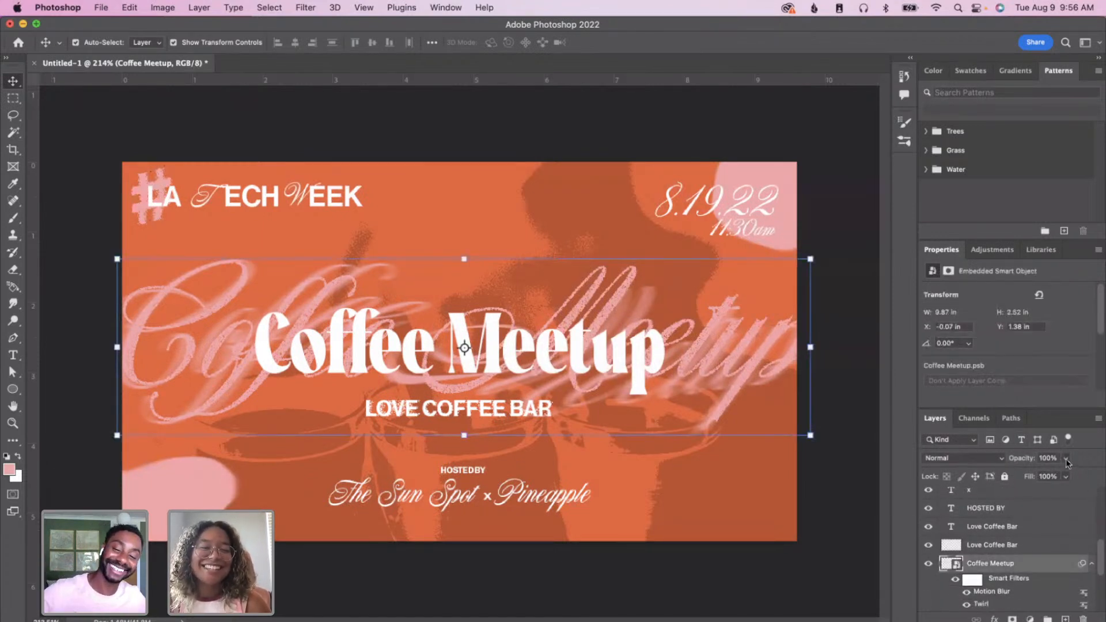
pyautogui.moveTo(1025, 474); pyautogui.dragTo(1064, 474)
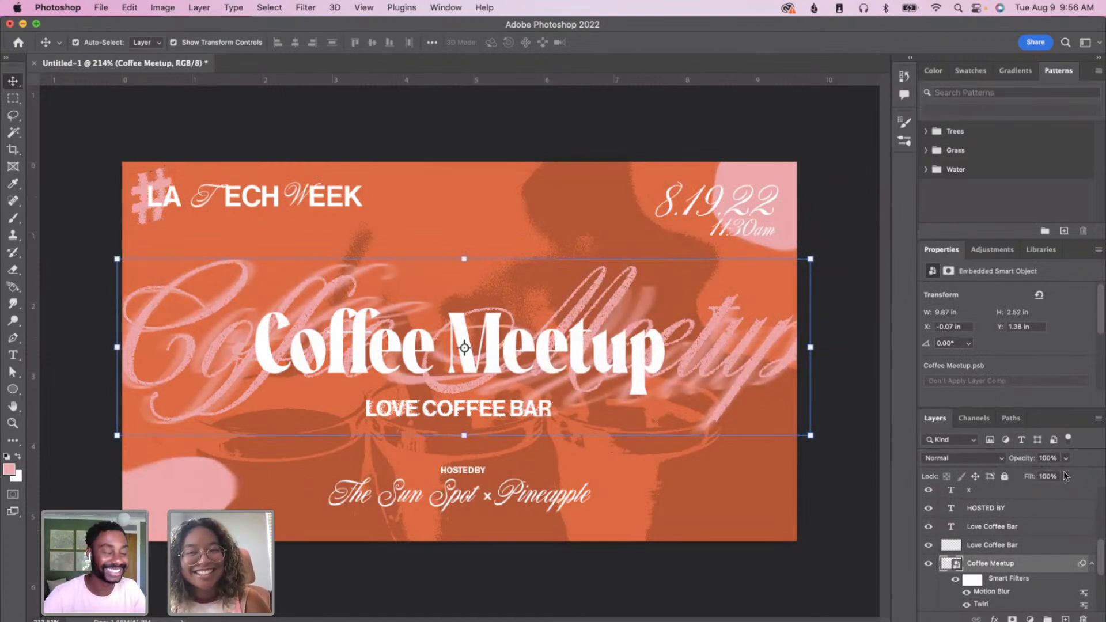
pyautogui.click(1005, 477)
# - Unlock the pink script "Coffee Meetup" text layer with Dissolve blending, set its opacity to 91% and lock it again
pyautogui.scroll(-3, 1008, 569)
pyautogui.click(1081, 559)
pyautogui.click(1067, 458)
pyautogui.moveTo(1066, 474); pyautogui.dragTo(1053, 470)
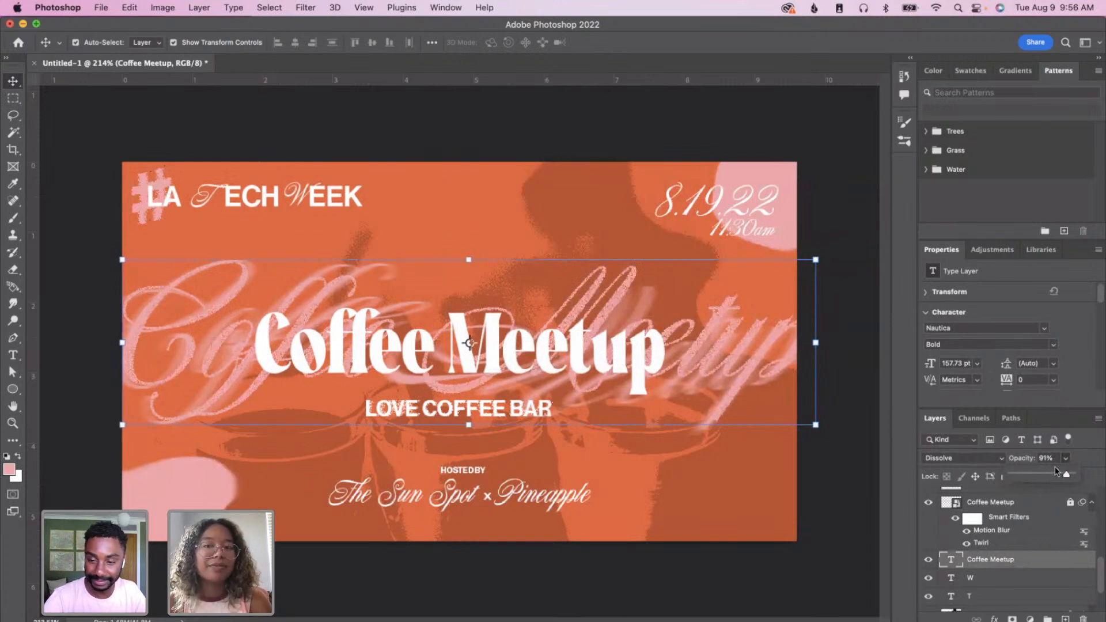
pyautogui.click(1006, 476)
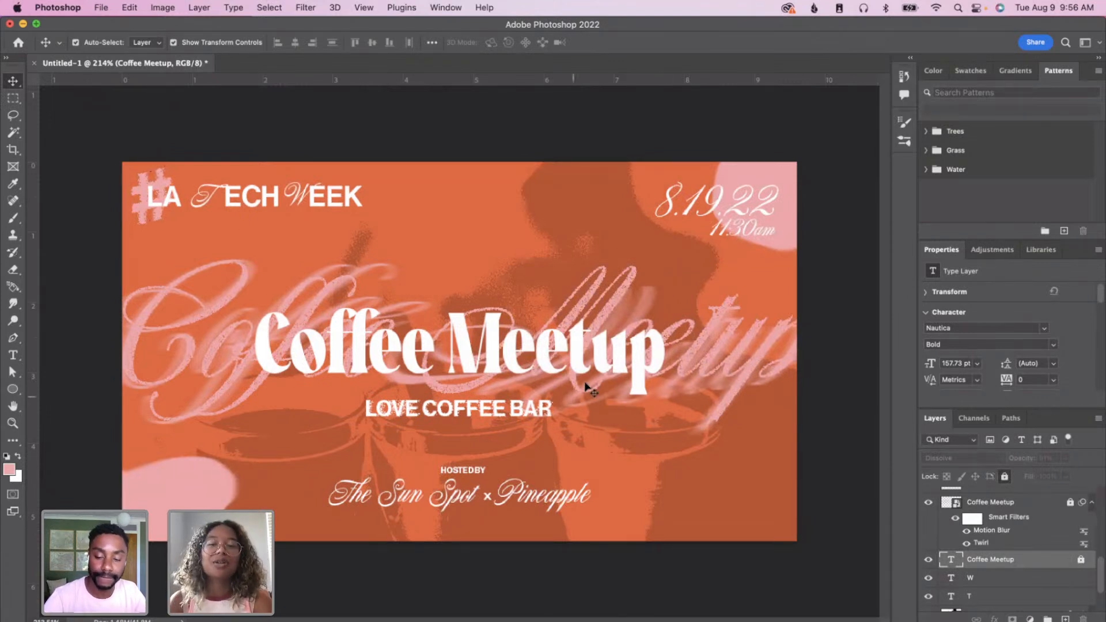
# - Add the text "First 20" in pink Nautica Bold in the banner's lower-right area
pyautogui.scroll(2, 647, 430)
pyautogui.scroll(2, 670, 476)
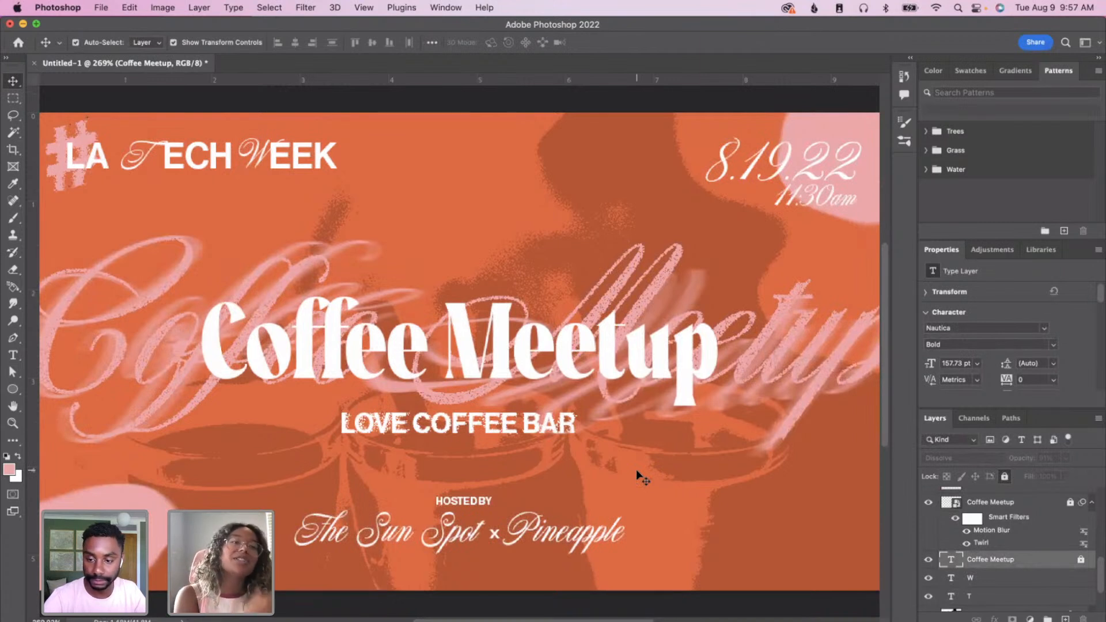
pyautogui.scroll(-2, 637, 471)
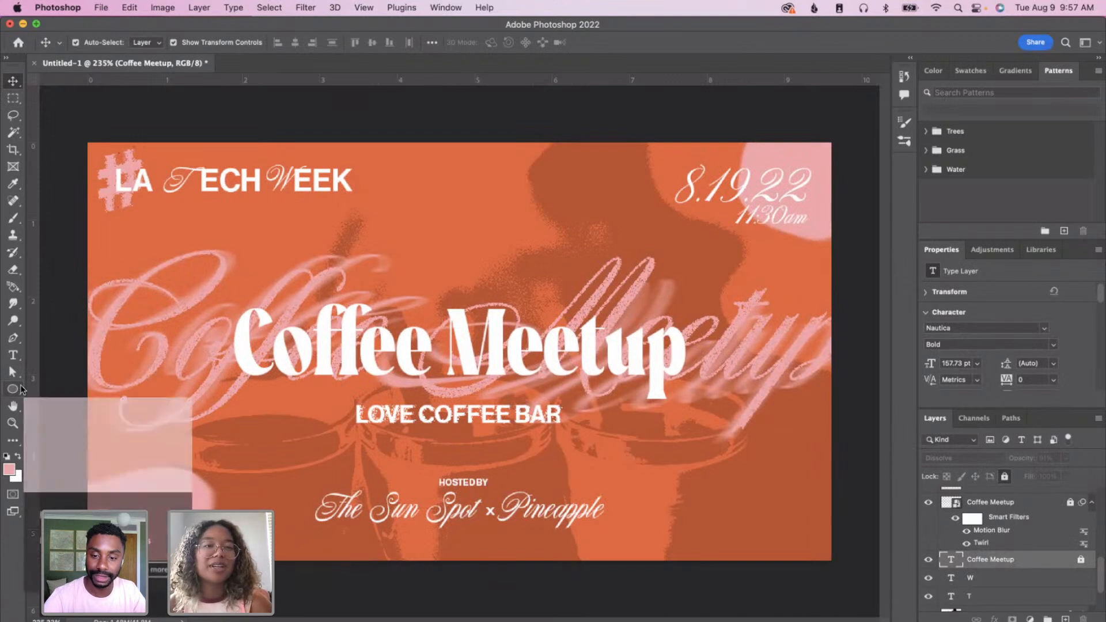
pyautogui.click(13, 355)
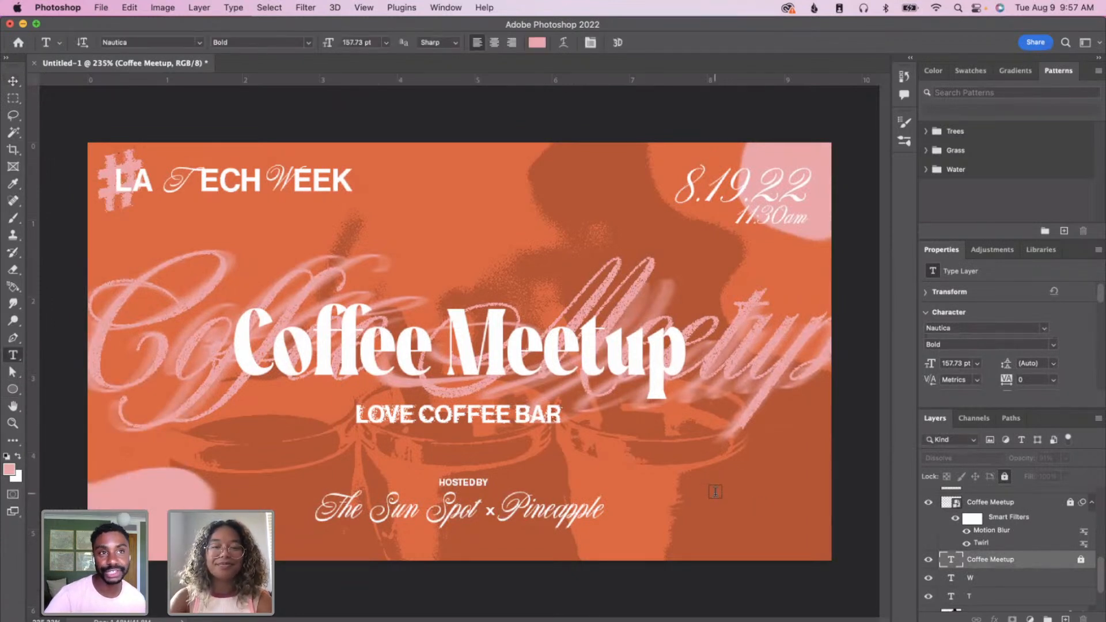
pyautogui.click(715, 492)
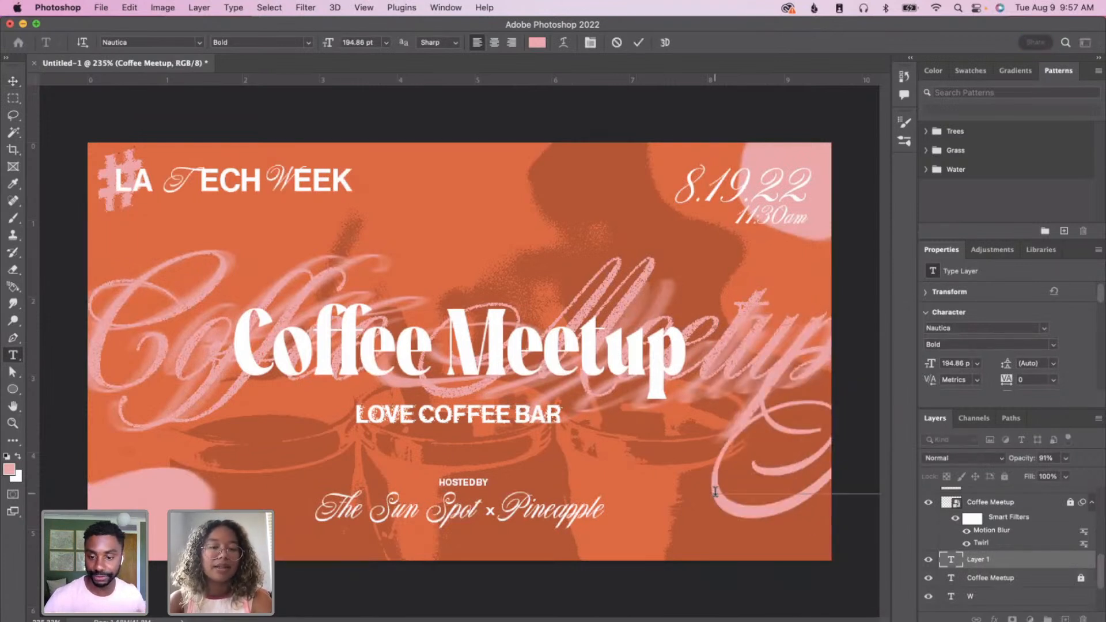
pyautogui.press('super+Return')
pyautogui.press('v')
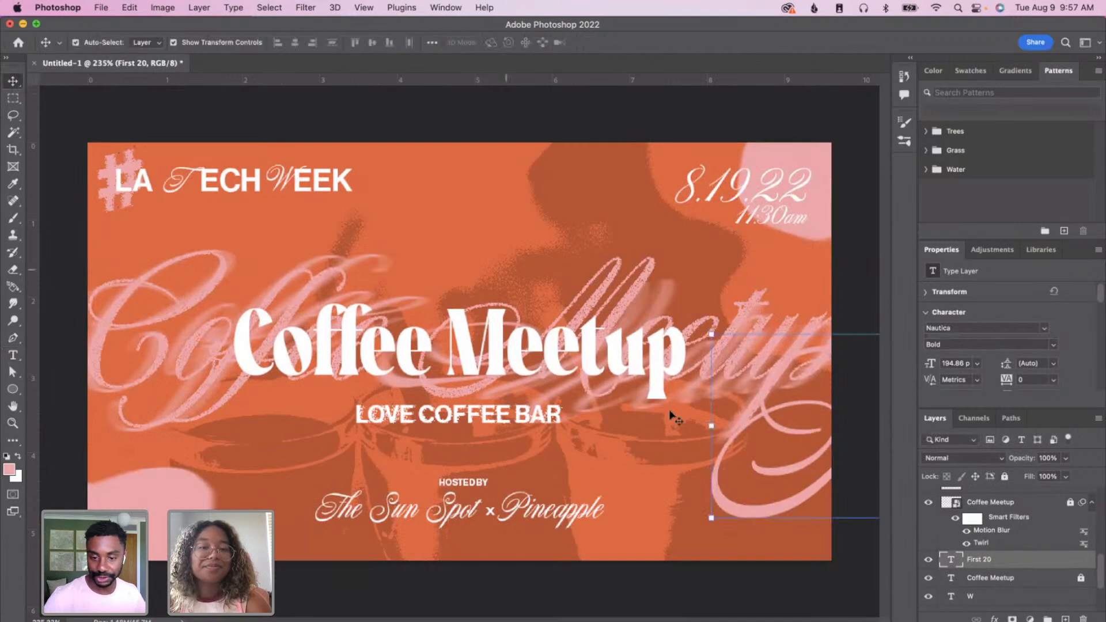
# - Scale the "First 20" text down to 27.84 pt and place it right of the "The Sun Spot x Pineapple" line
pyautogui.moveTo(764, 514); pyautogui.dragTo(416, 490)
pyautogui.moveTo(793, 461); pyautogui.dragTo(662, 502)
pyautogui.moveTo(759, 500); pyautogui.dragTo(644, 500)
pyautogui.moveTo(804, 533); pyautogui.dragTo(757, 501)
pyautogui.press('Return')
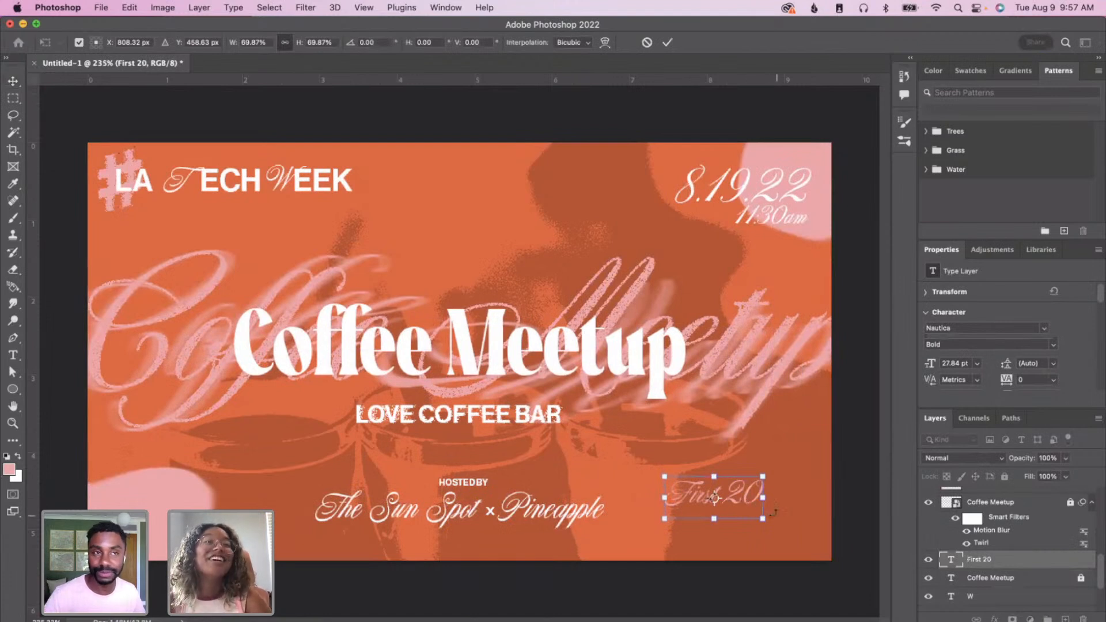
pyautogui.press('Return')
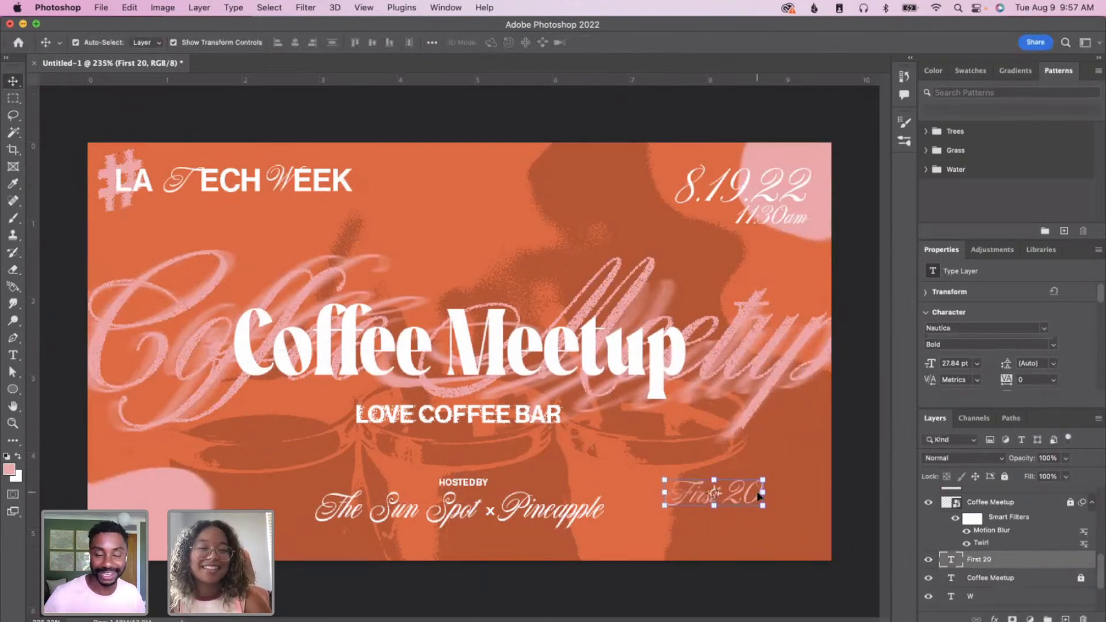
# - Replace the "First 20" text with "Free coffee"
pyautogui.press('t')
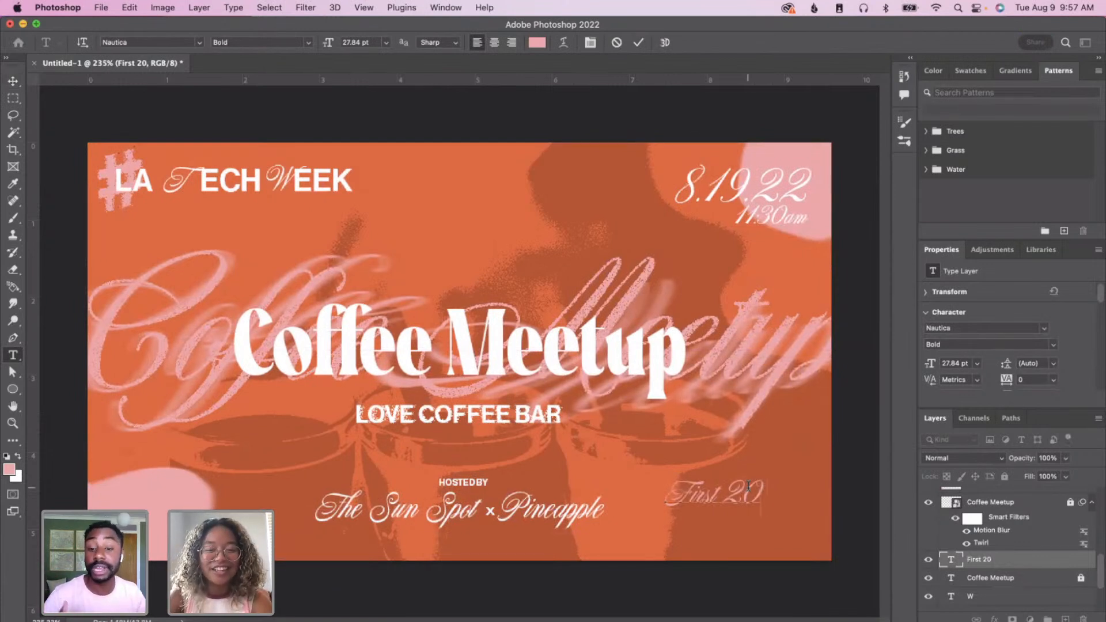
pyautogui.hotkey('ctrl', 'a')
pyautogui.write('Free coff')
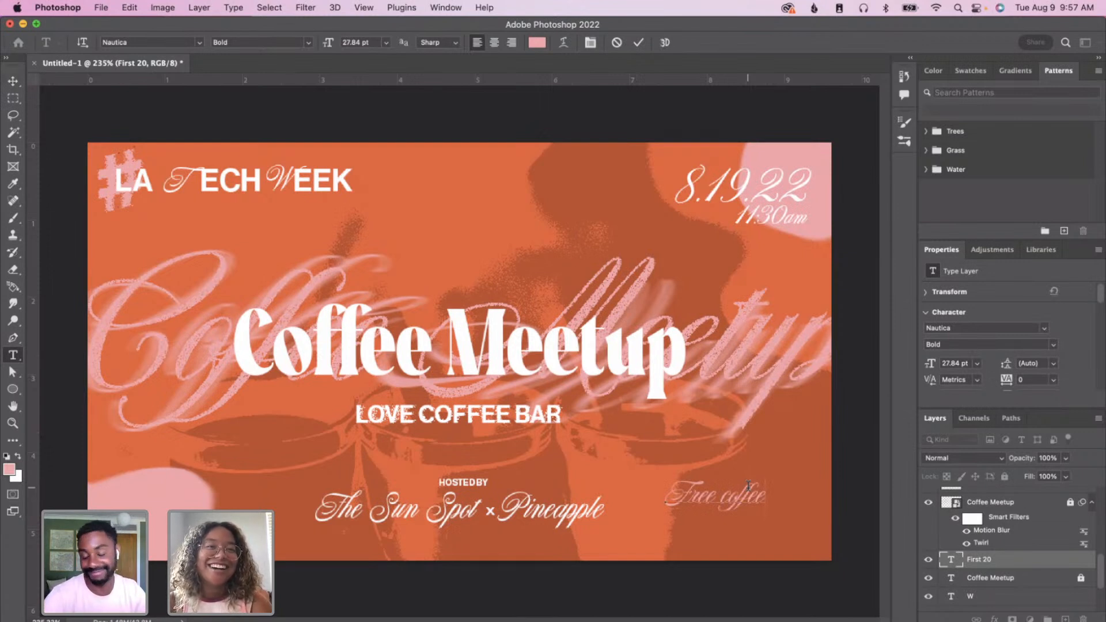
# - Finish the promo text as "Free coffee for" with "20 people" on a second line
pyautogui.write('ee for')
pyautogui.press('Return')
pyautogui.write('20')
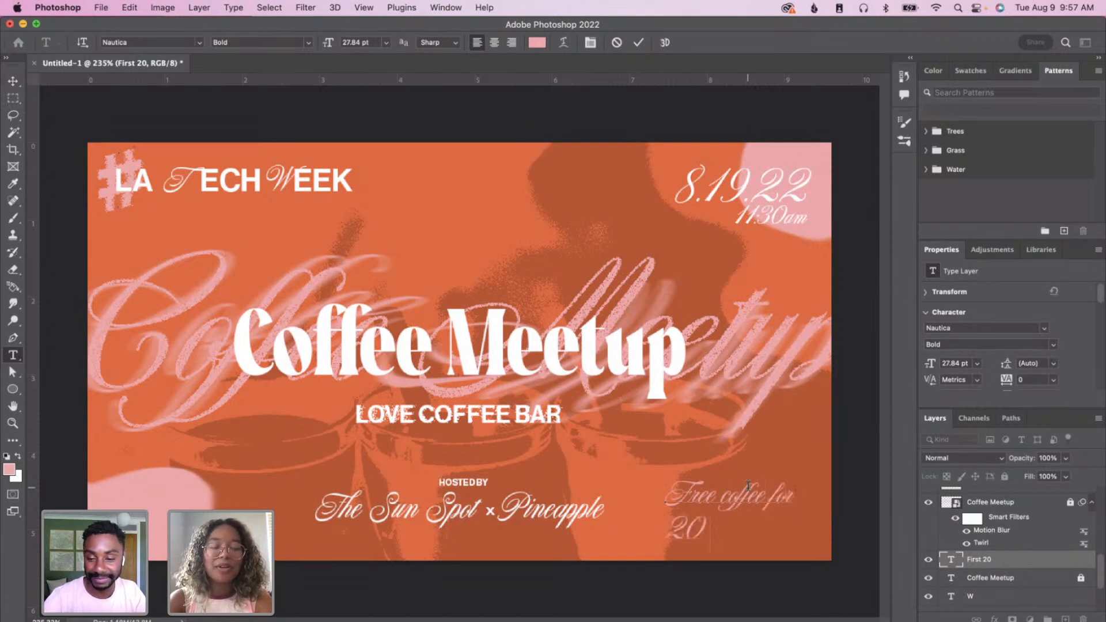
pyautogui.write(' people')
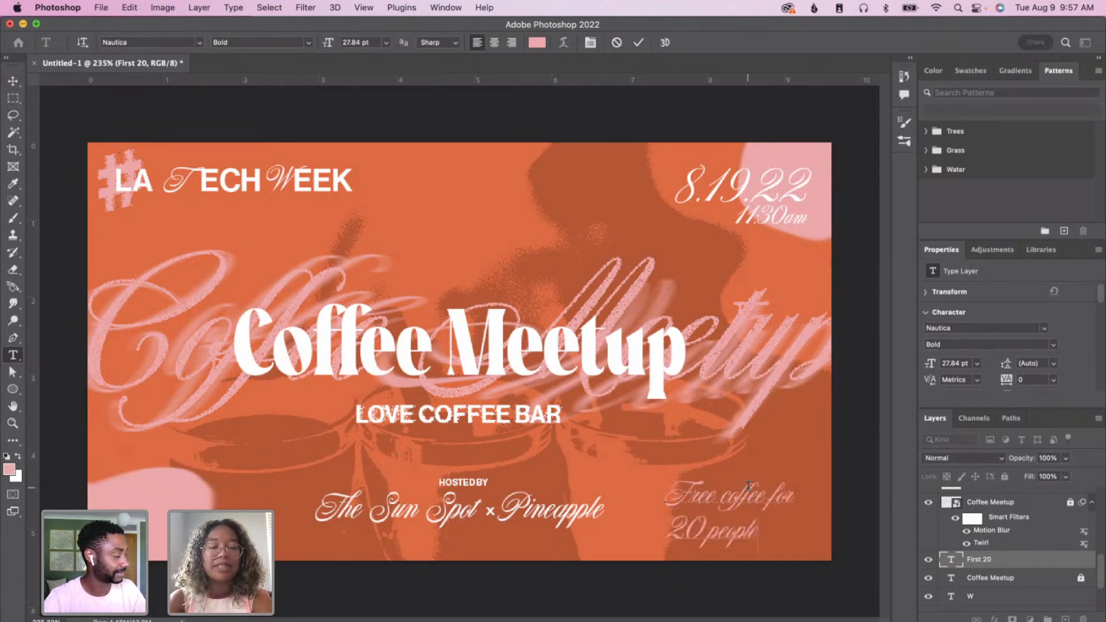
pyautogui.press('super+Return')
# - Scale the promo text down to about 22 pt and place it near the poster's lower-right corner
pyautogui.press('v')
pyautogui.moveTo(794, 554); pyautogui.dragTo(767, 539)
pyautogui.moveTo(747, 490); pyautogui.dragTo(752, 465)
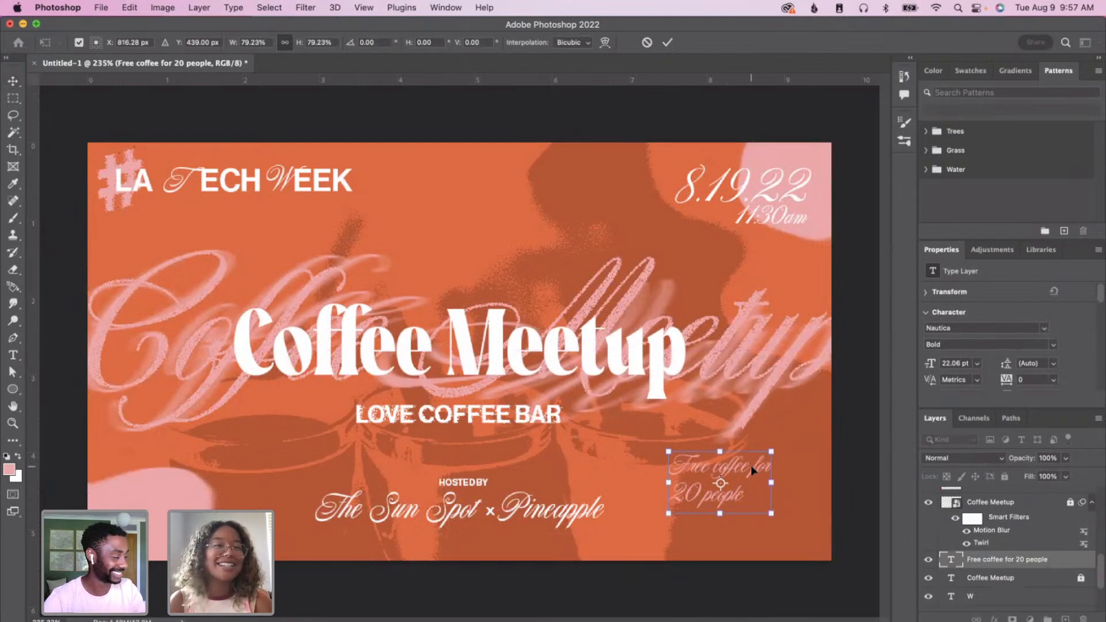
pyautogui.moveTo(748, 464); pyautogui.dragTo(776, 476)
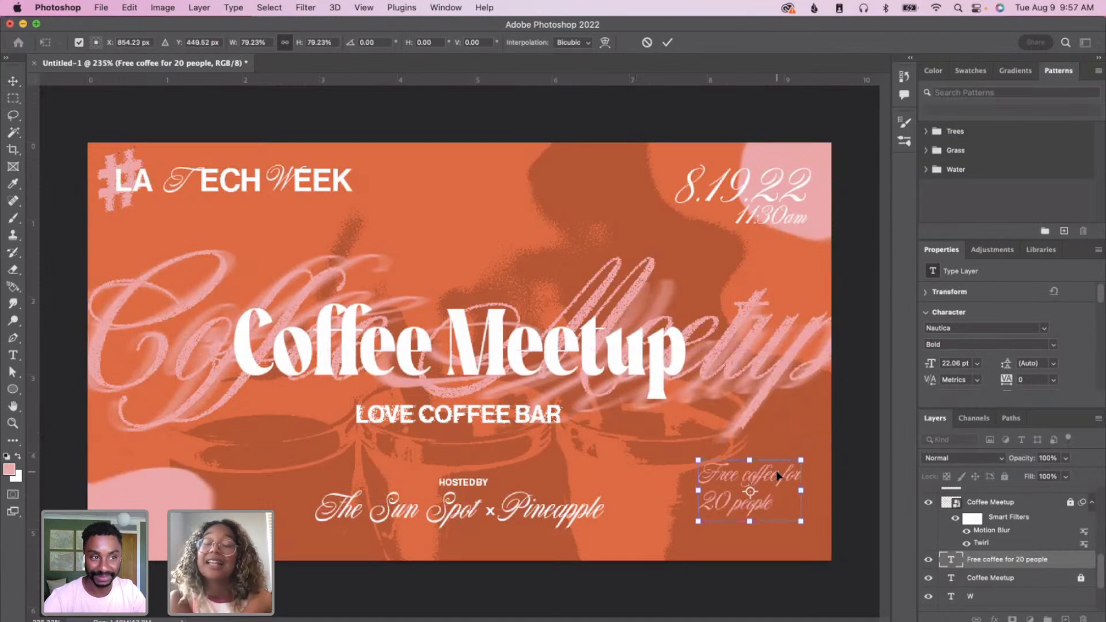
pyautogui.press('Return')
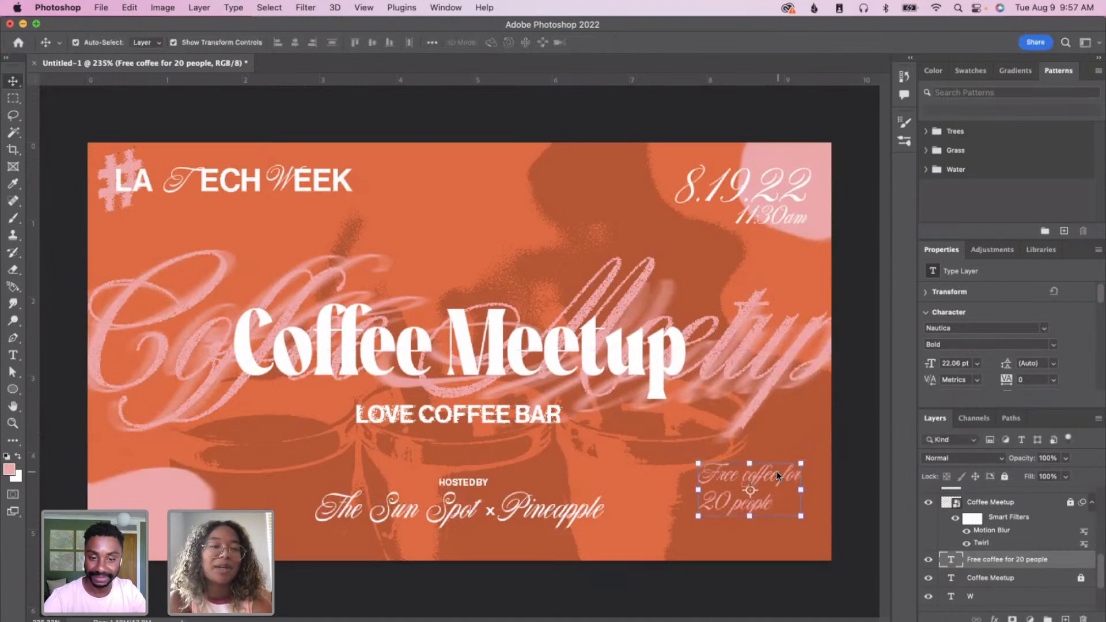
# - Change the color of the "Free coffee for 20 people" text to white
pyautogui.scroll(-4, 1079, 341)
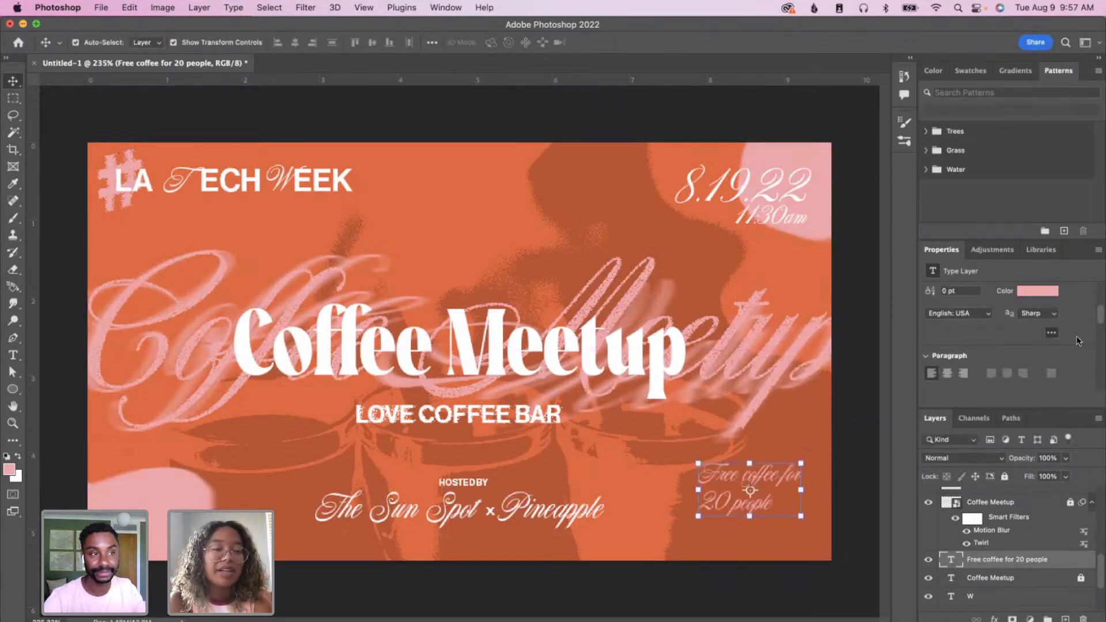
pyautogui.click(1052, 294)
pyautogui.moveTo(824, 311); pyautogui.dragTo(745, 273)
pyautogui.press('Return')
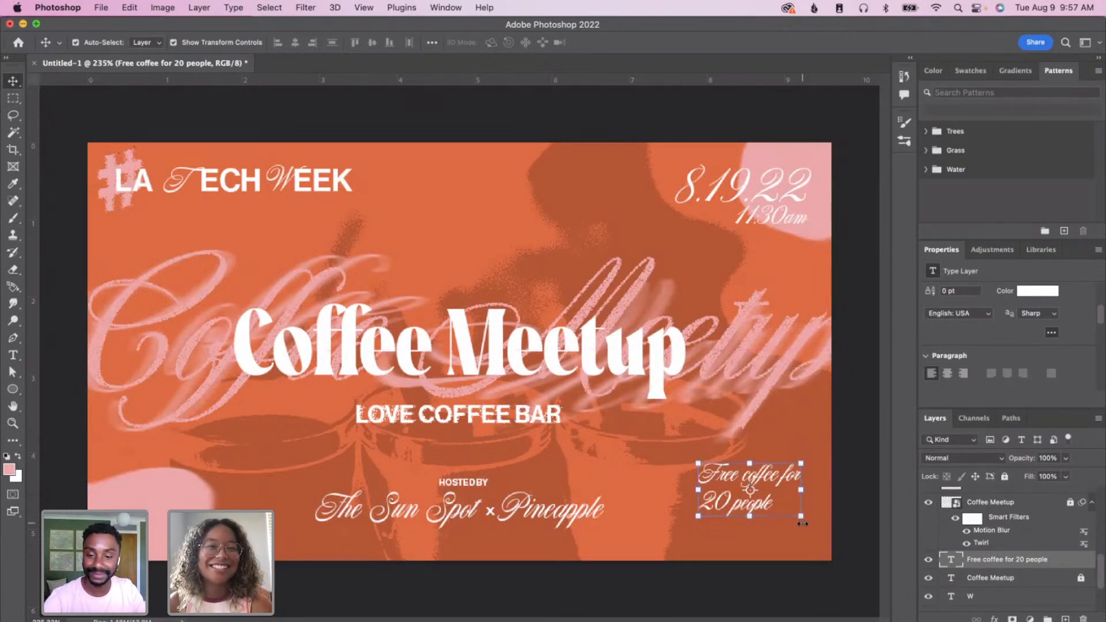
# - Shrink the promo text to about 85% and lower it so its top lines up with "HOSTED BY"
pyautogui.moveTo(802, 520); pyautogui.dragTo(788, 519)
pyautogui.moveTo(769, 480); pyautogui.dragTo(771, 499)
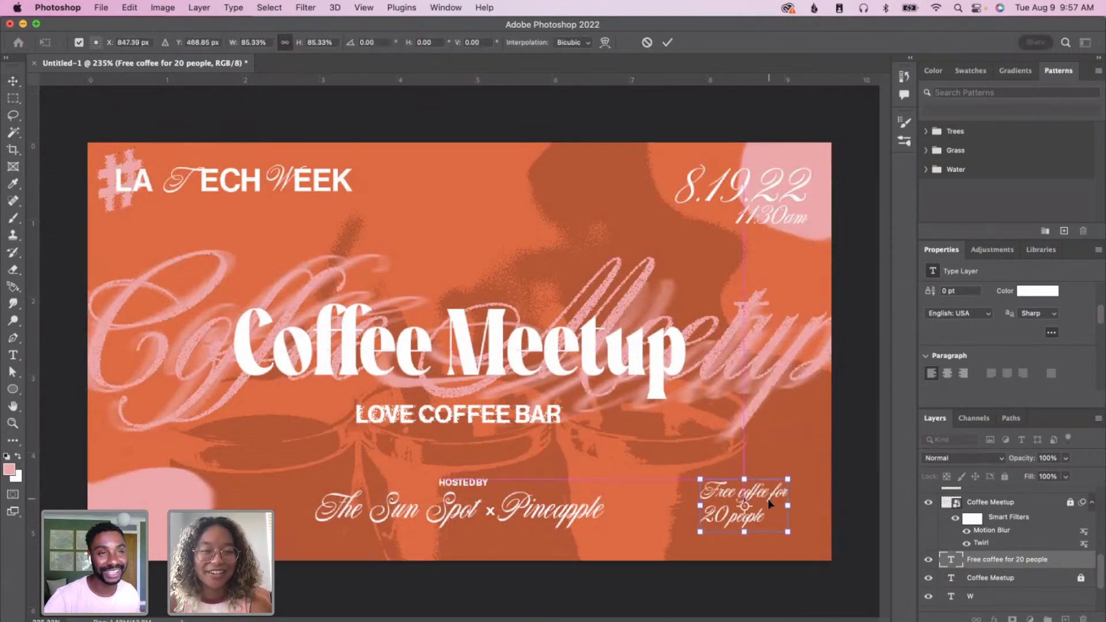
pyautogui.press('Return')
# - Insert "the first" before "20 people" in the promo text
pyautogui.doubleClick(718, 516)
pyautogui.click(705, 514)
pyautogui.write('the first')
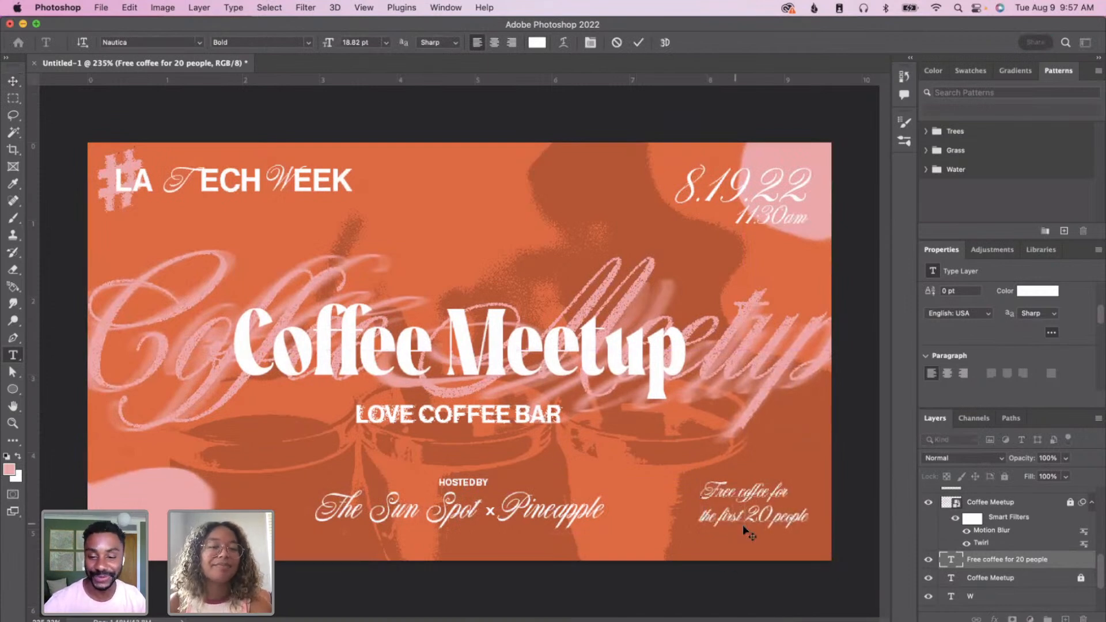
pyautogui.click(851, 524)
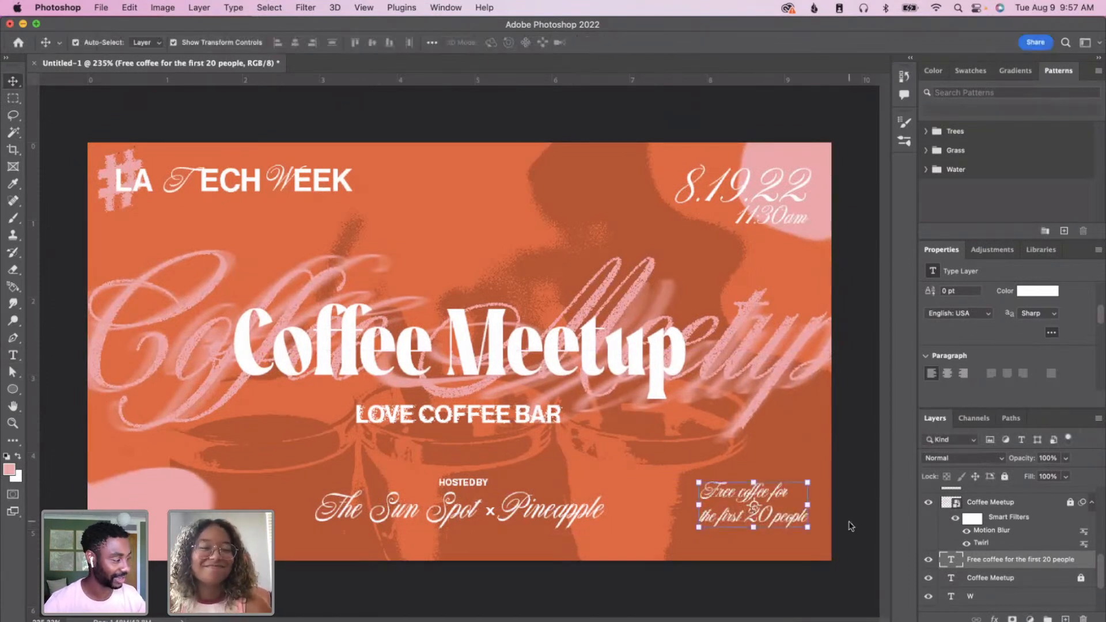
# - Right-align the two promo text lines and nudge the block slightly up toward the poster's right margin
pyautogui.click(964, 373)
pyautogui.moveTo(776, 503)
pyautogui.mouseDown()
pyautogui.moveTo(680, 500)
pyautogui.moveTo(777, 499)
pyautogui.mouseUp()
pyautogui.doubleClick(818, 504)
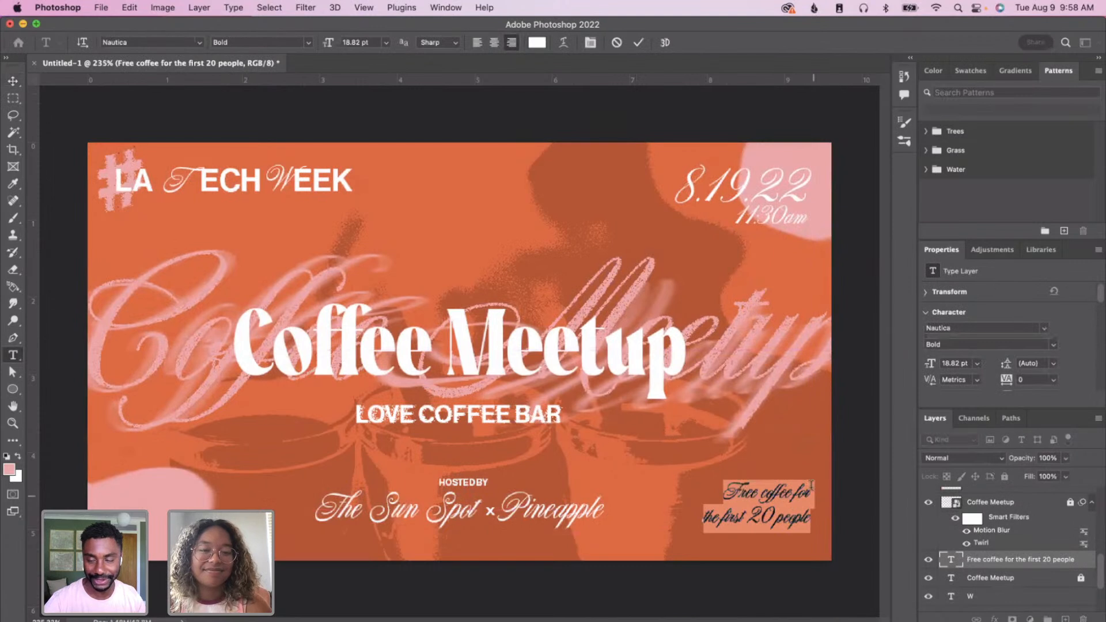
pyautogui.press('Escape')
pyautogui.moveTo(792, 500); pyautogui.dragTo(793, 494)
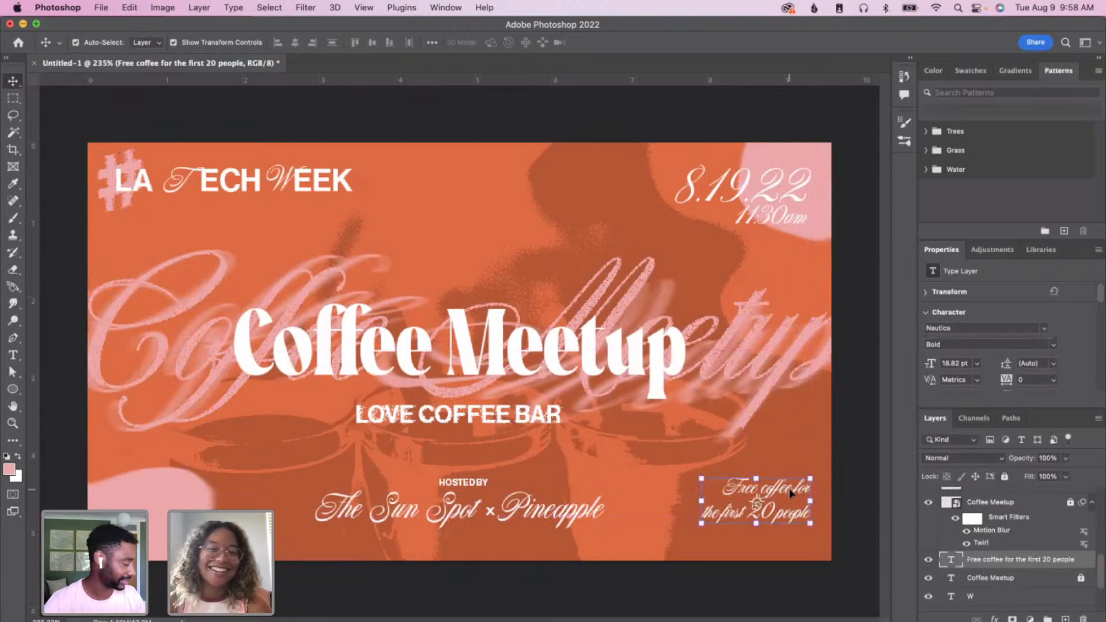
pyautogui.click(858, 511)
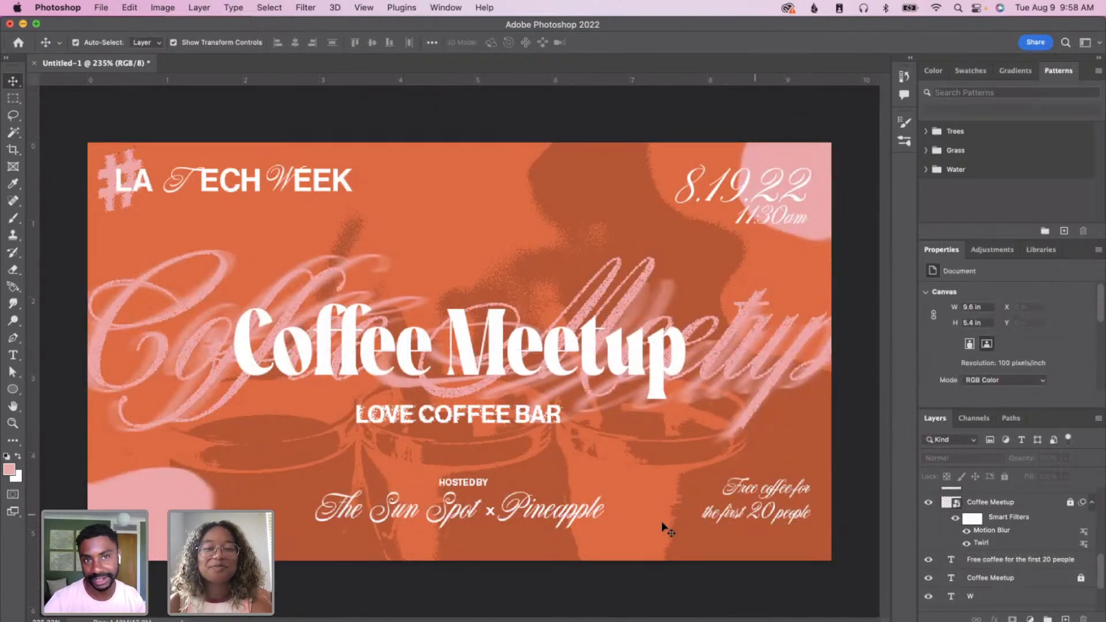
# - Shift the pink blob in the poster's upper-right corner slightly upward behind the date
pyautogui.moveTo(477, 479); pyautogui.dragTo(369, 481)
pyautogui.click(218, 480)
pyautogui.click(139, 515)
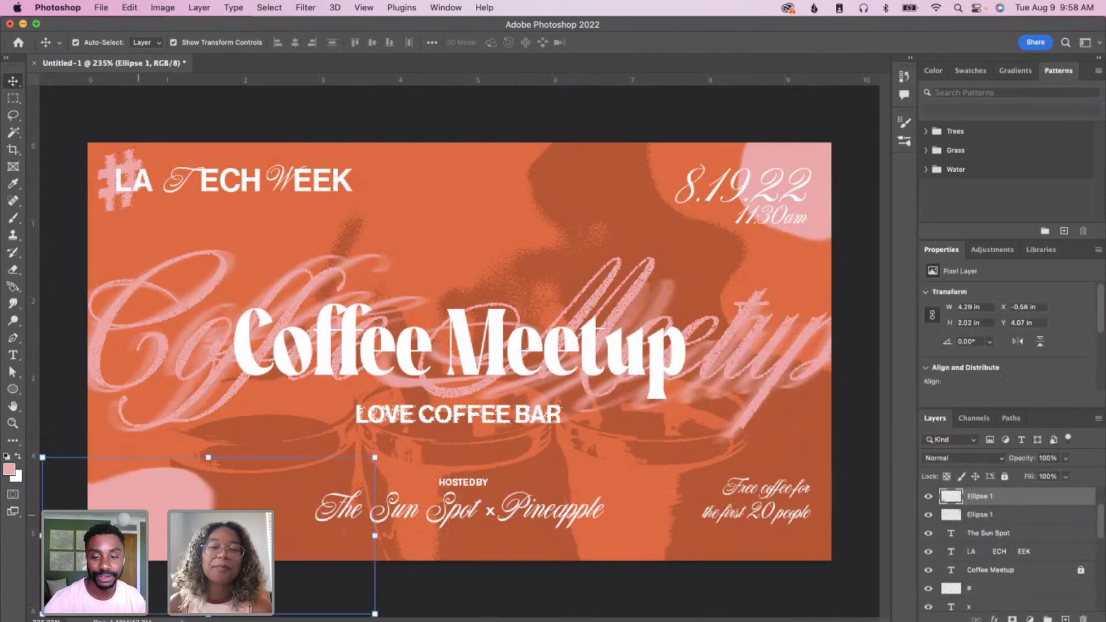
pyautogui.moveTo(810, 163)
pyautogui.mouseDown()
pyautogui.moveTo(905, 278)
pyautogui.moveTo(839, 282)
pyautogui.moveTo(735, 147)
pyautogui.moveTo(764, 207)
pyautogui.moveTo(814, 401)
pyautogui.moveTo(778, 168)
pyautogui.moveTo(813, 168)
pyautogui.moveTo(816, 153)
pyautogui.mouseUp()
pyautogui.click(199, 517)
pyautogui.click(183, 507)
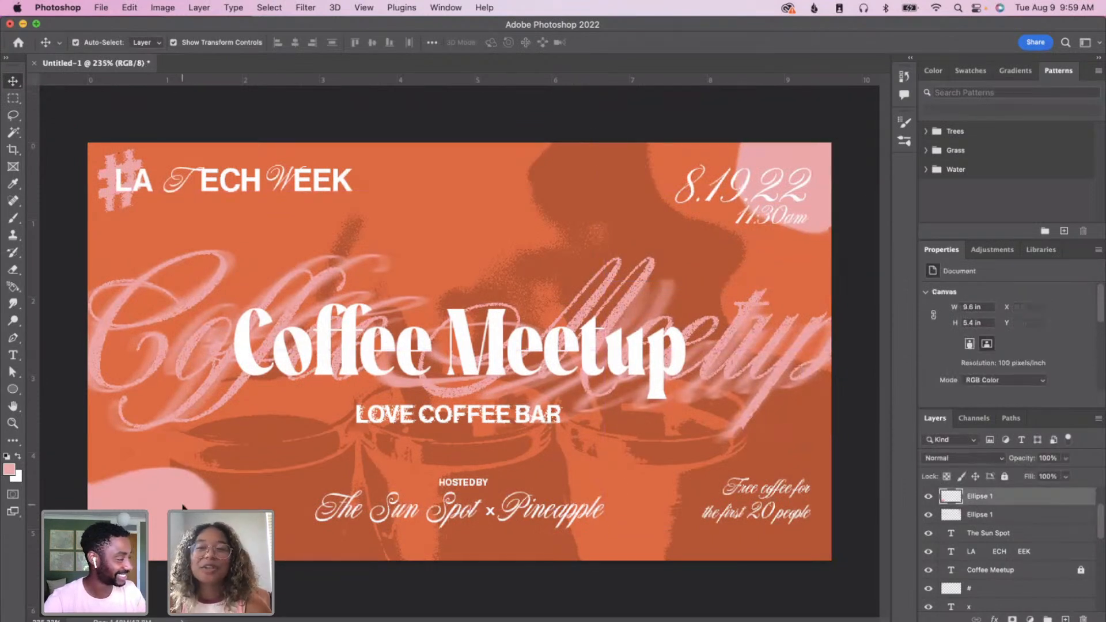
pyautogui.click(549, 581)
pyautogui.moveTo(549, 582); pyautogui.dragTo(460, 479)
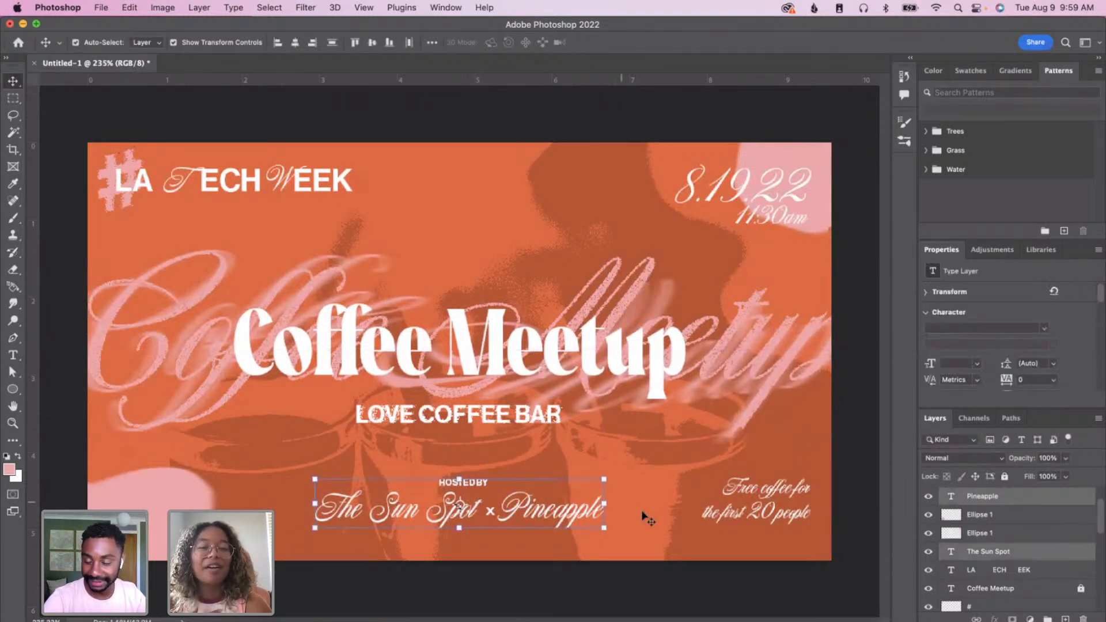
pyautogui.click(174, 491)
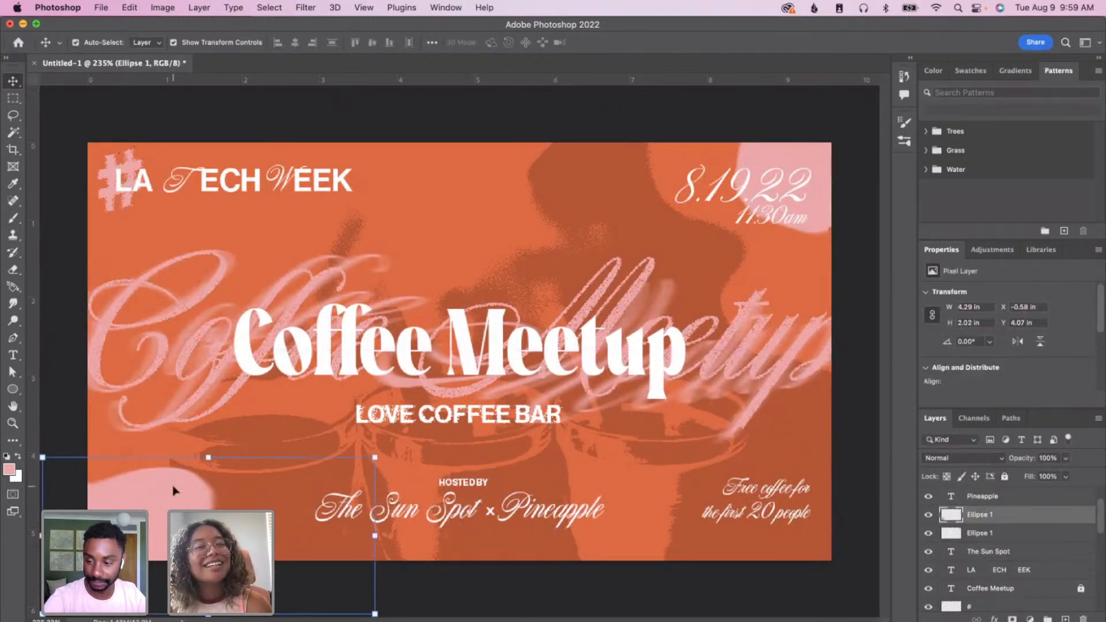
pyautogui.click(197, 326)
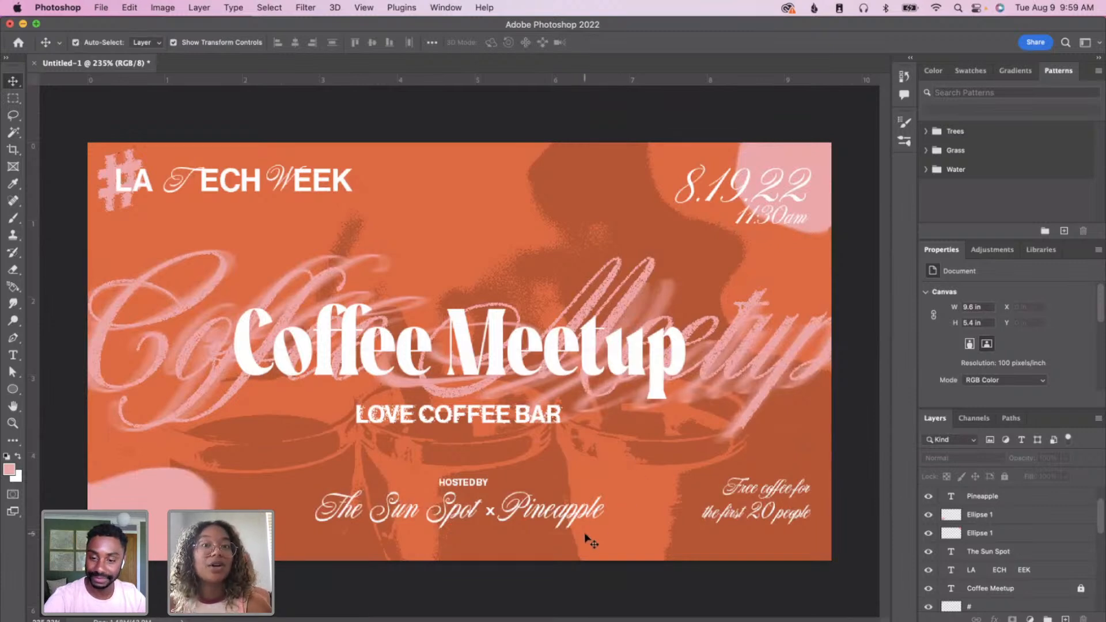
# - Nudge the promo text slightly down and left, and shift the pink blob in the poster's lower-left corner slightly right
pyautogui.scroll(-4, 585, 535)
pyautogui.scroll(3, 578, 452)
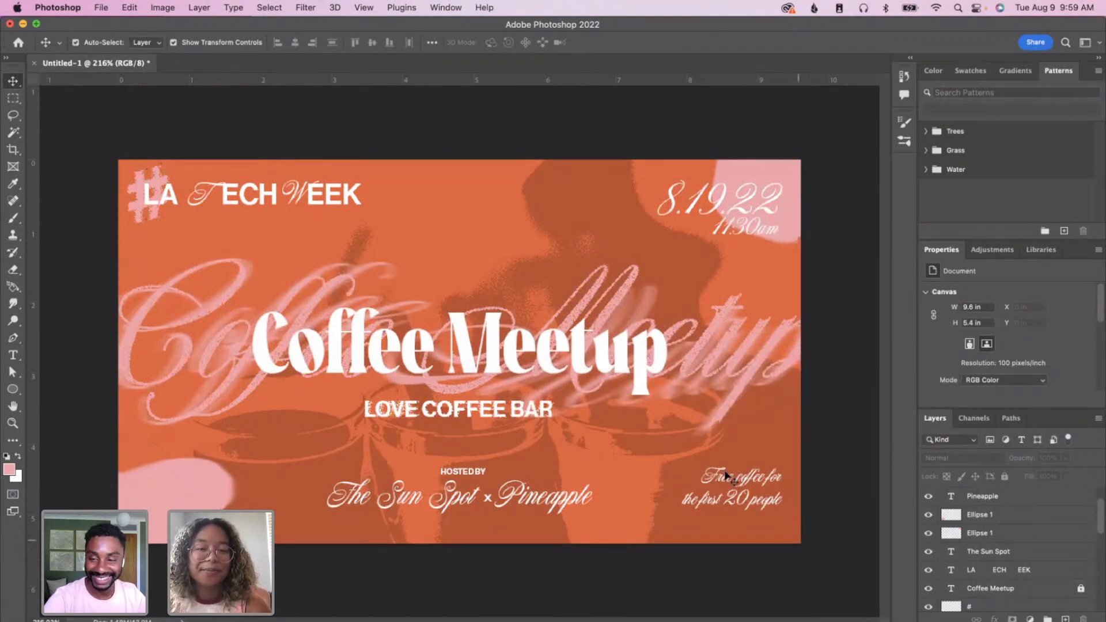
pyautogui.moveTo(752, 499); pyautogui.dragTo(747, 499)
pyautogui.click(631, 525)
pyautogui.moveTo(222, 502)
pyautogui.mouseDown()
pyautogui.moveTo(387, 580)
pyautogui.moveTo(224, 505)
pyautogui.moveTo(334, 580)
pyautogui.moveTo(228, 503)
pyautogui.mouseUp()
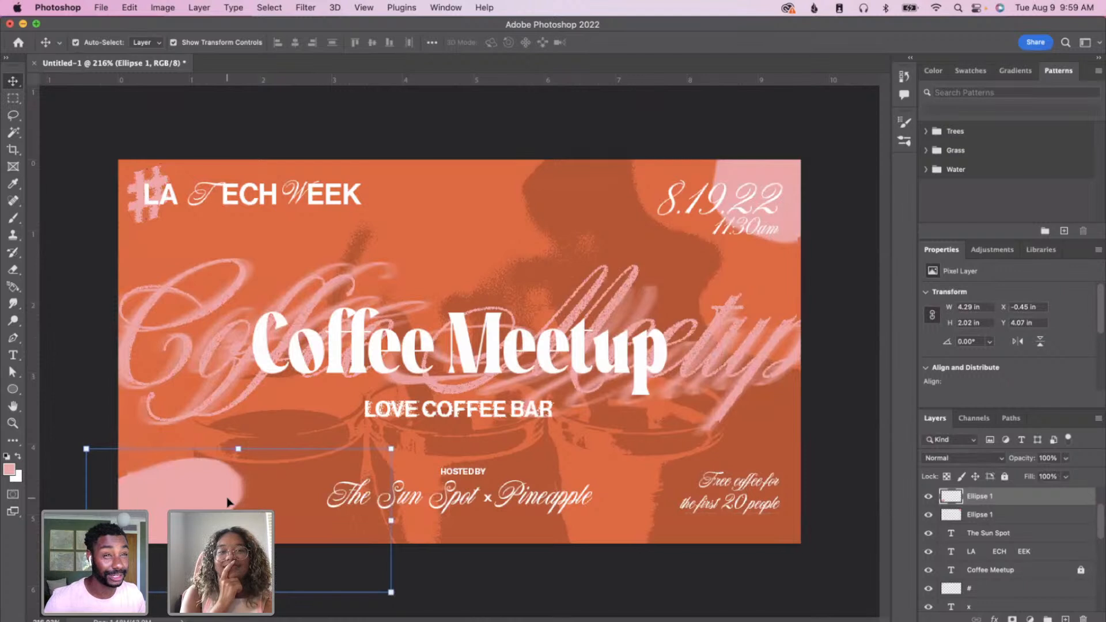
# - Try the poster without its two pink corner blobs, deleting them and undoing the deletion
pyautogui.press('BackSpace')
pyautogui.press('BackSpace')
pyautogui.click(548, 221)
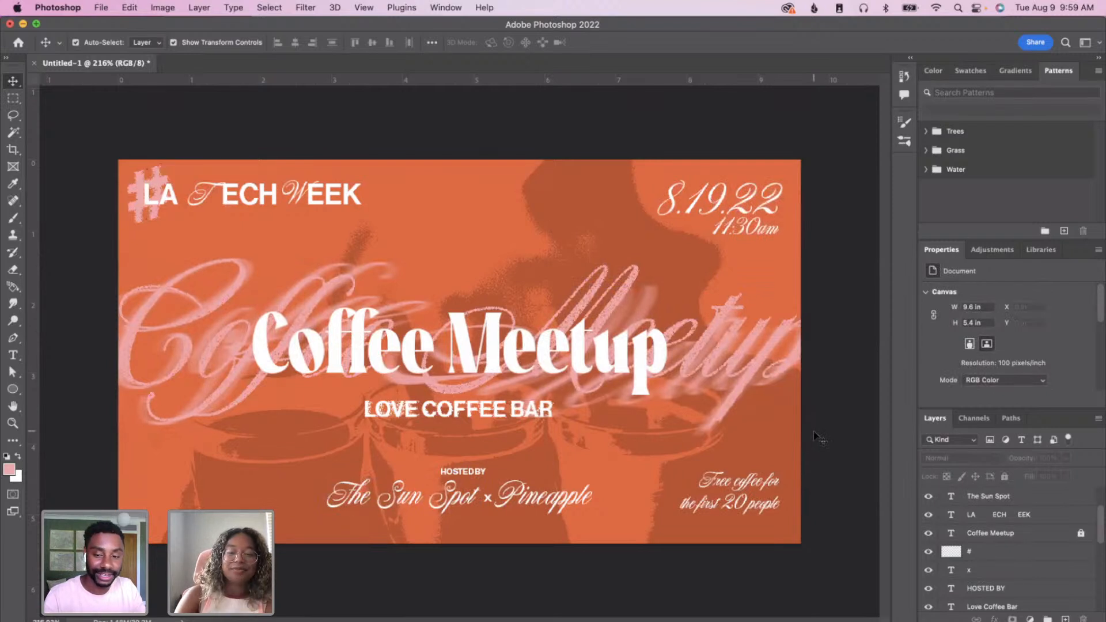
pyautogui.press('super+z')
pyautogui.press('super+z')
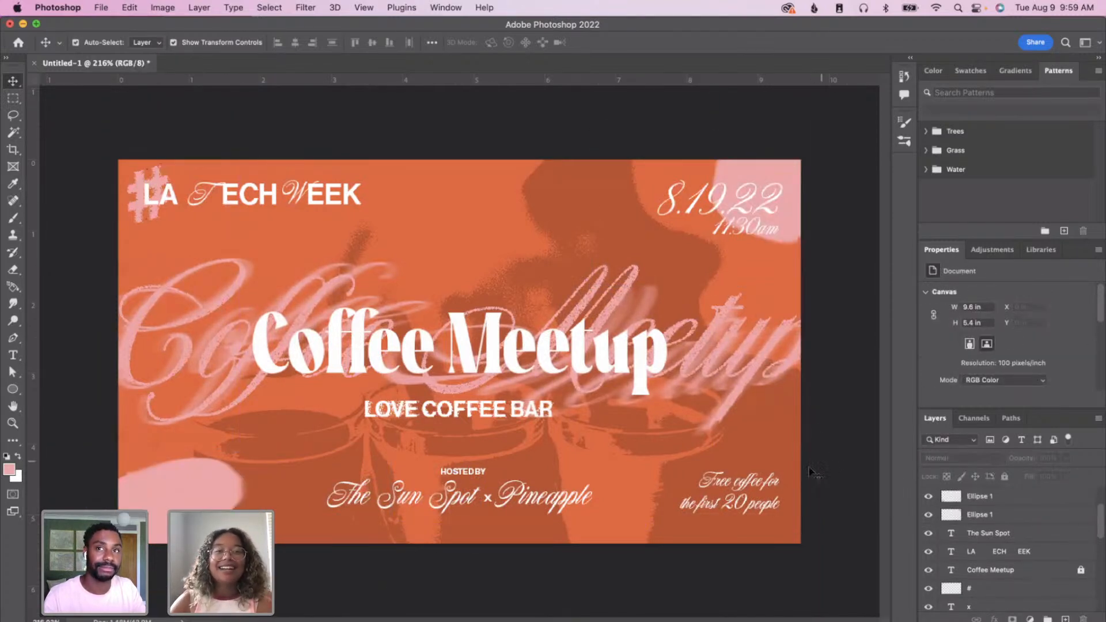
# - Set the lower-left pink blob's blend mode to Dissolve with 100% opacity
pyautogui.scroll(-5, 974, 536)
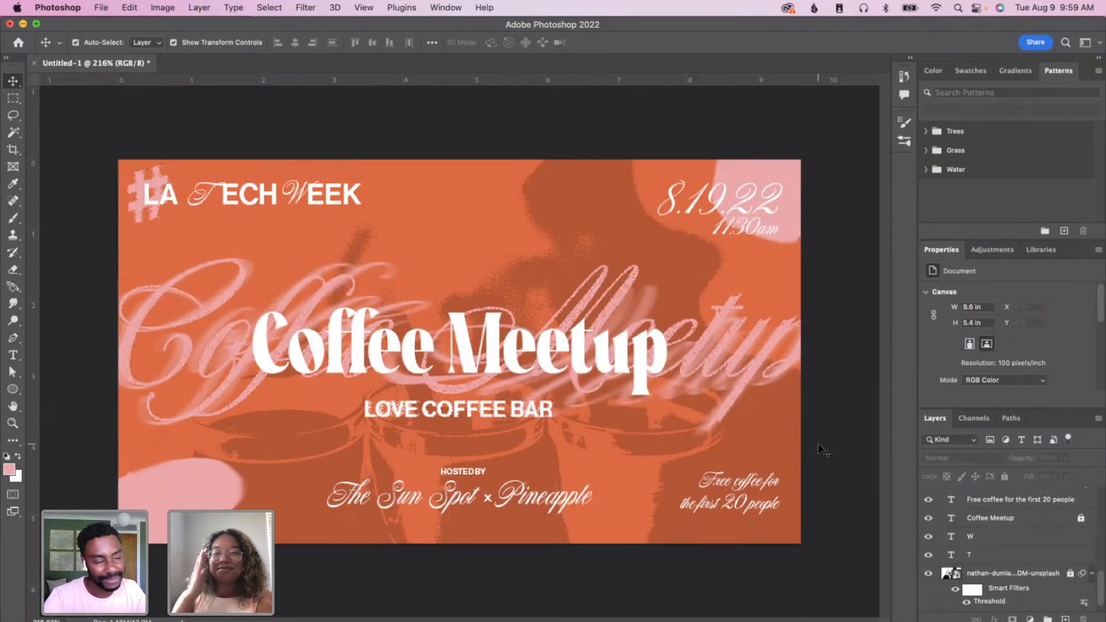
pyautogui.scroll(5, 998, 543)
pyautogui.click(165, 523)
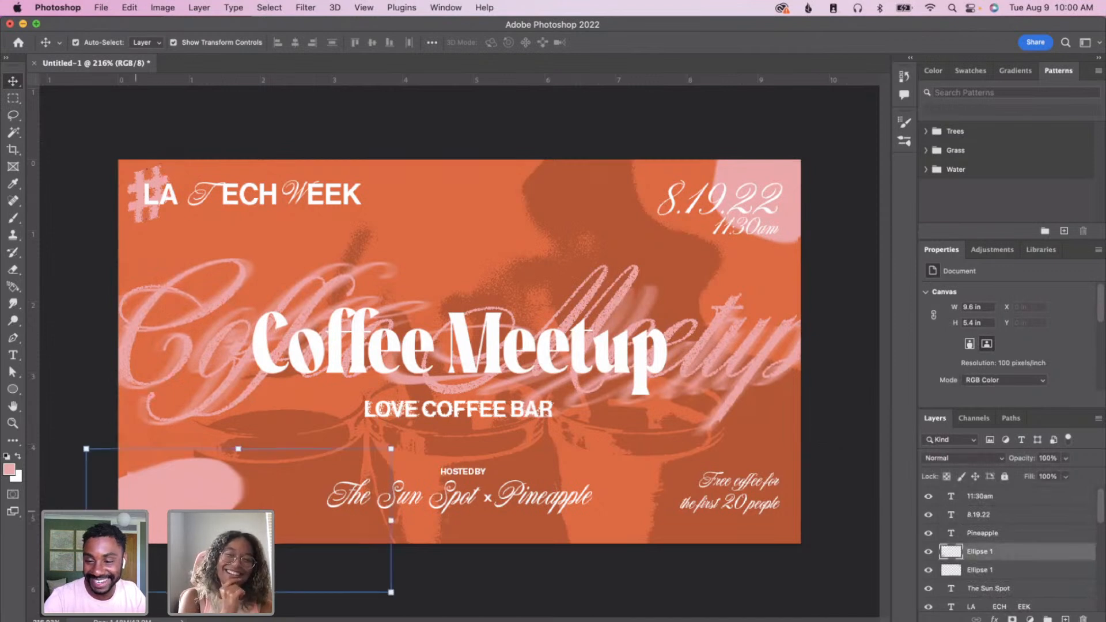
pyautogui.click(973, 458)
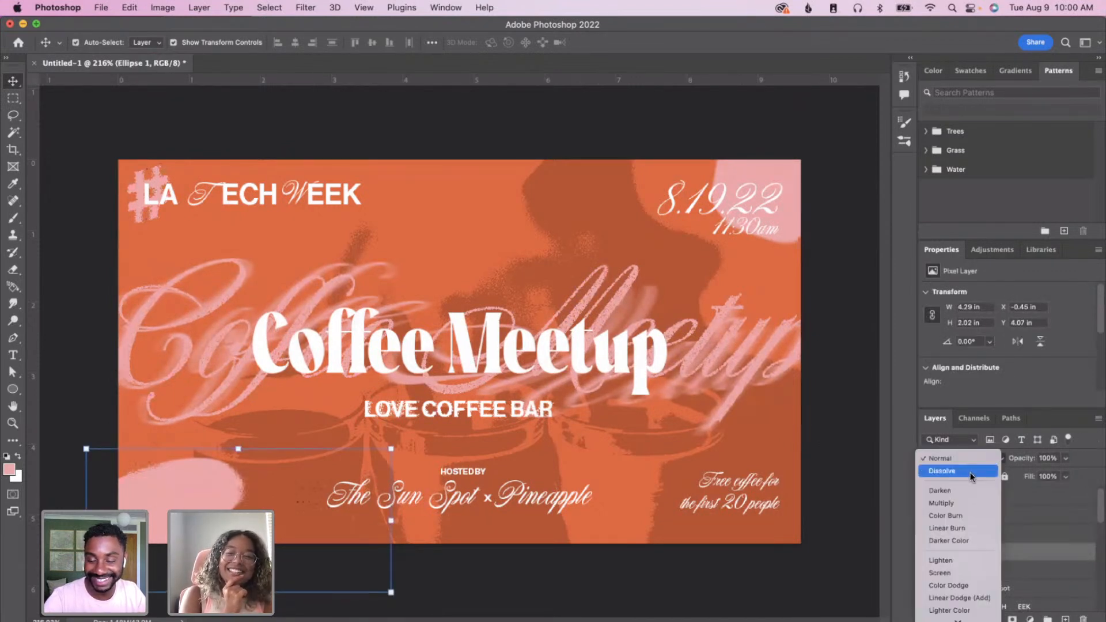
pyautogui.click(970, 471)
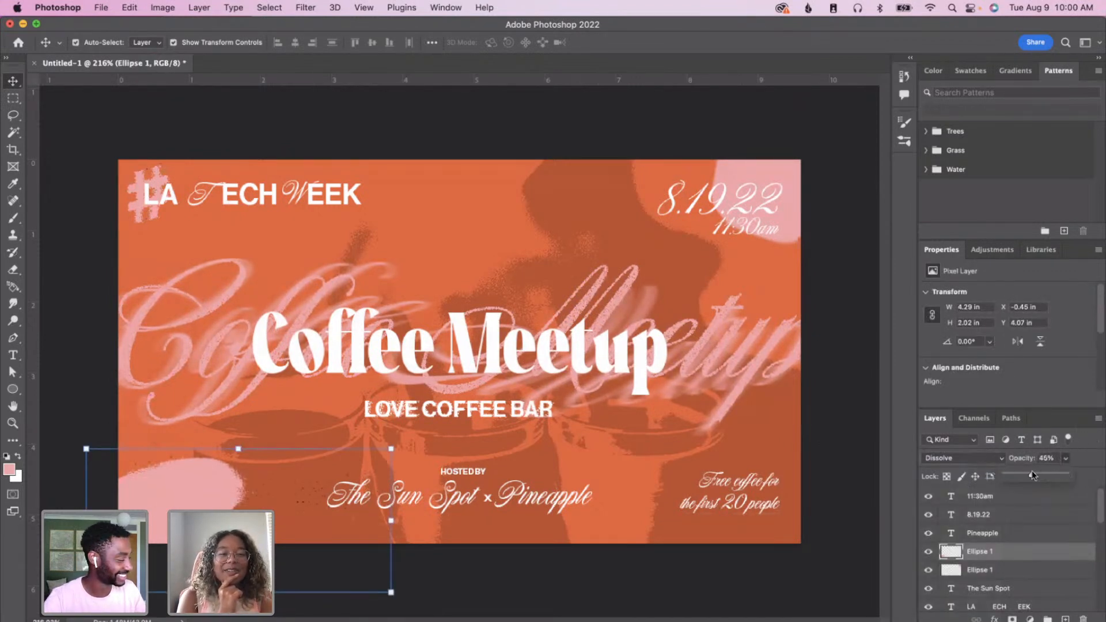
pyautogui.moveTo(1033, 475); pyautogui.dragTo(1063, 474)
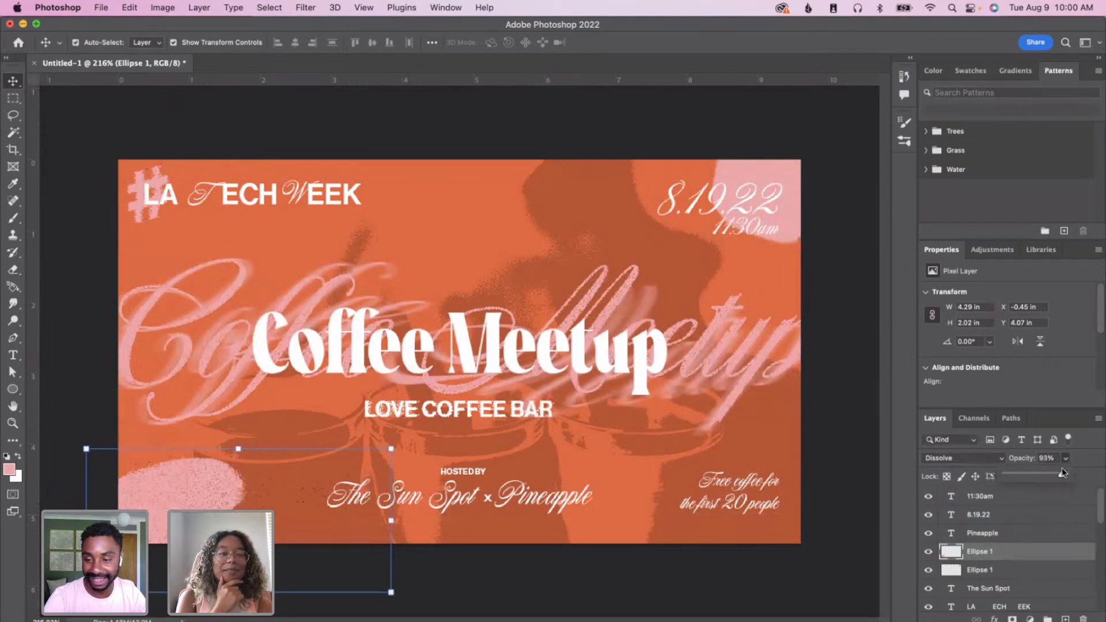
pyautogui.click(1069, 478)
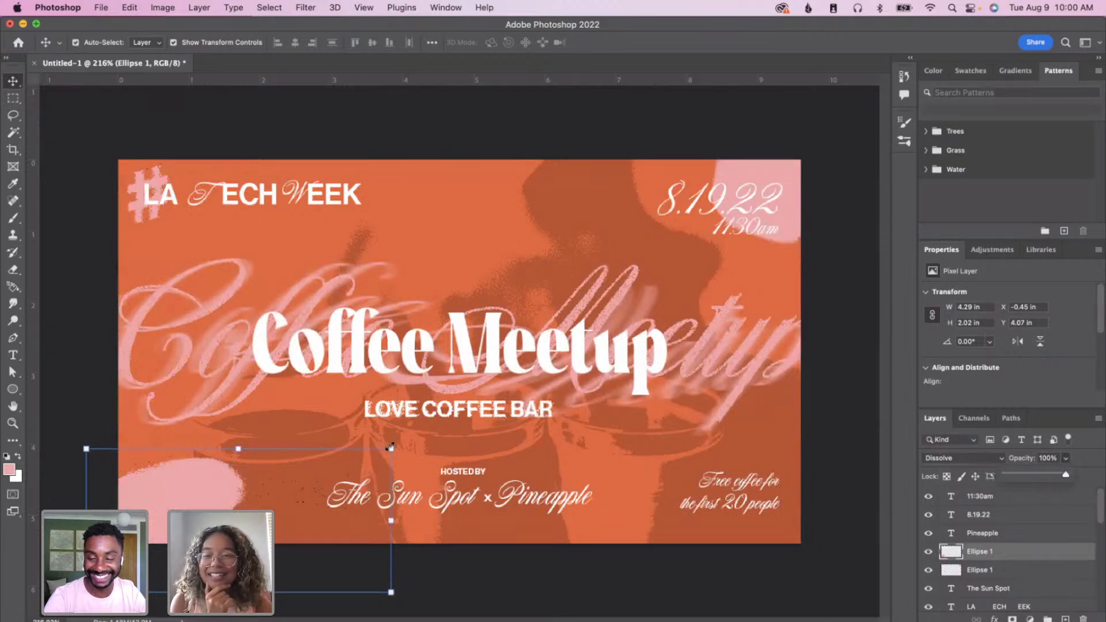
# - Rotate the lower-left blob about -1.87°, resize it to about 4.0 by 2.1 in, and lower it slightly in its corner
pyautogui.moveTo(390, 447); pyautogui.dragTo(341, 461)
pyautogui.moveTo(225, 460); pyautogui.dragTo(226, 444)
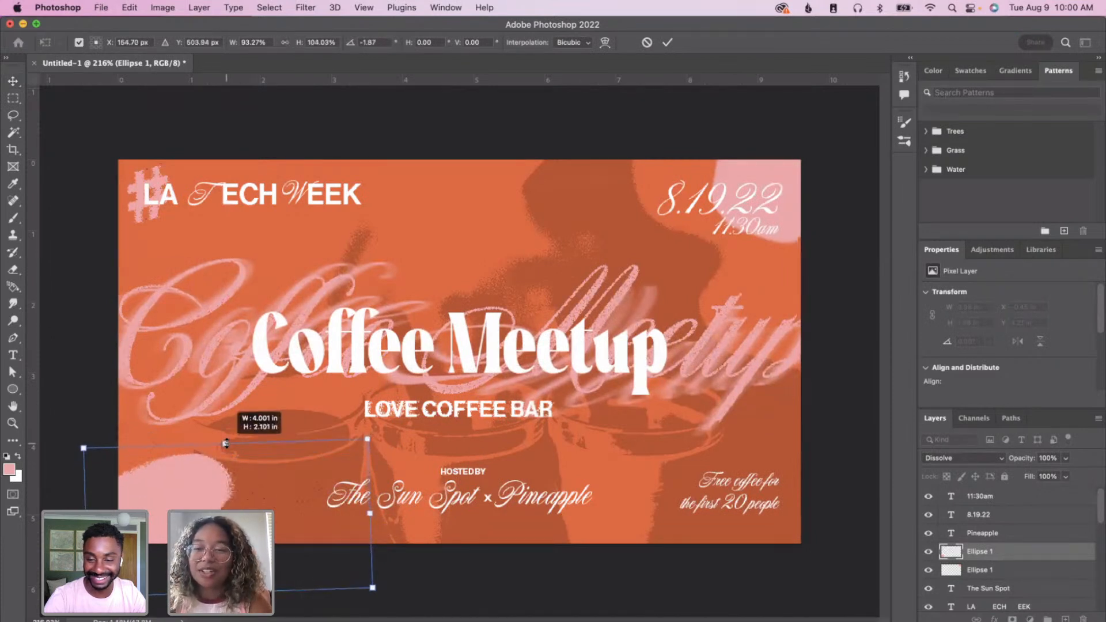
pyautogui.moveTo(187, 486); pyautogui.dragTo(186, 500)
pyautogui.press('Return')
pyautogui.click(568, 174)
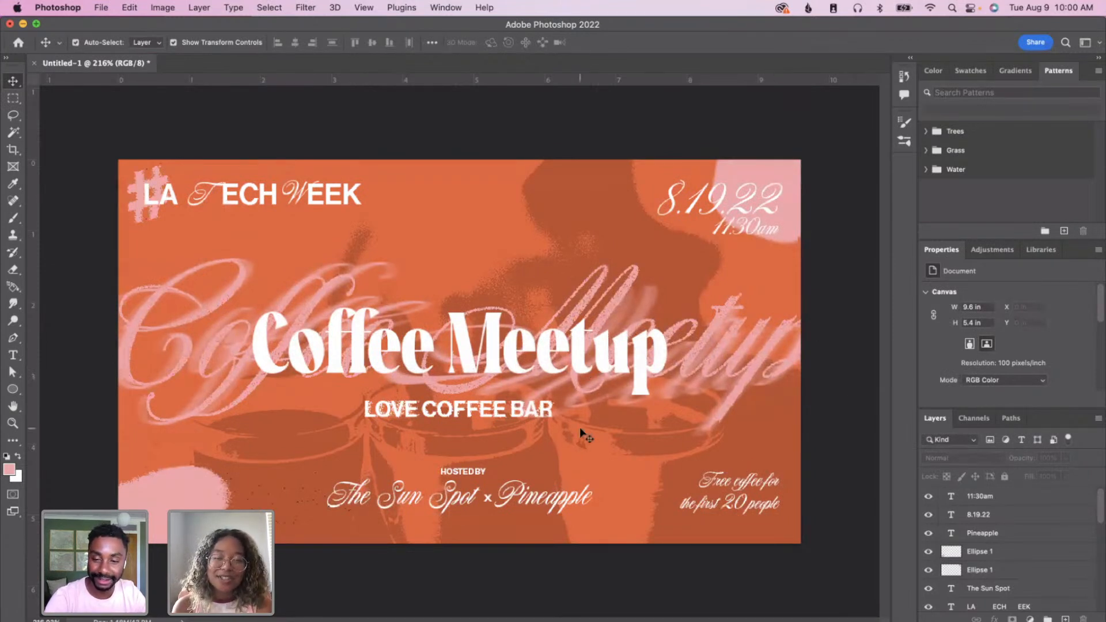
# - Unlock the bold white "Coffee Meetup" title layer and enlarge the title to about 100.85 pt
pyautogui.scroll(-1, 580, 429)
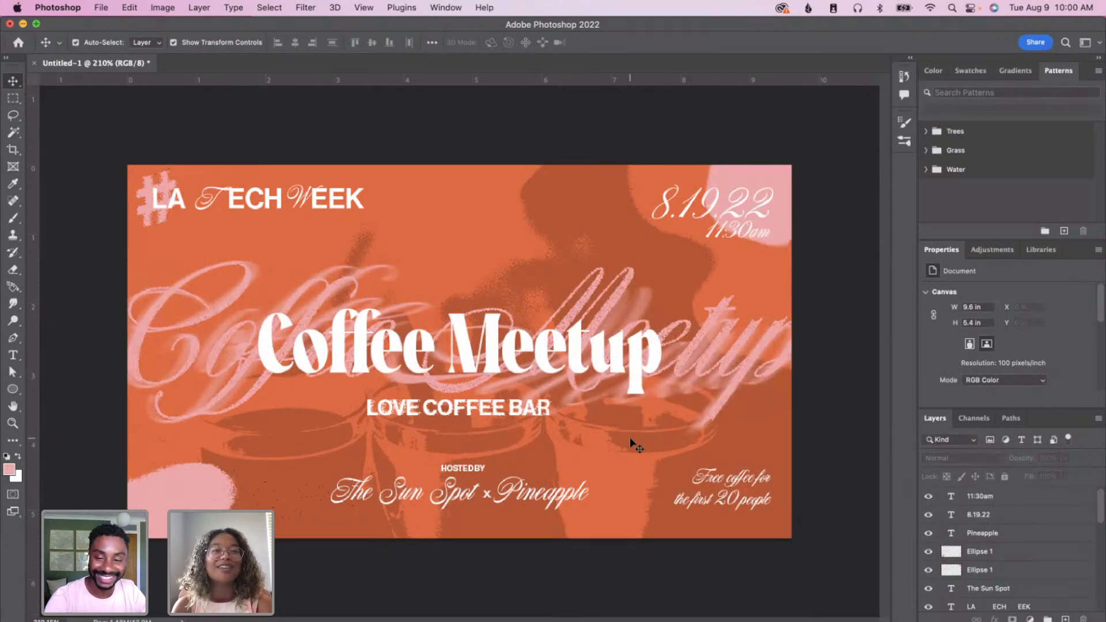
pyautogui.scroll(2, 630, 437)
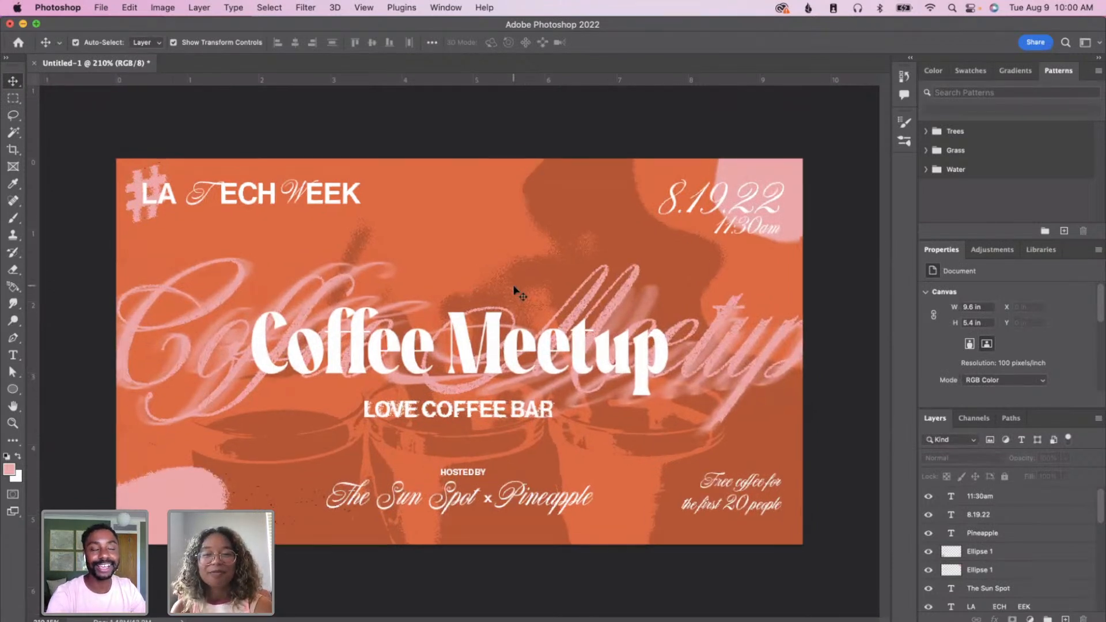
pyautogui.scroll(-2, 655, 364)
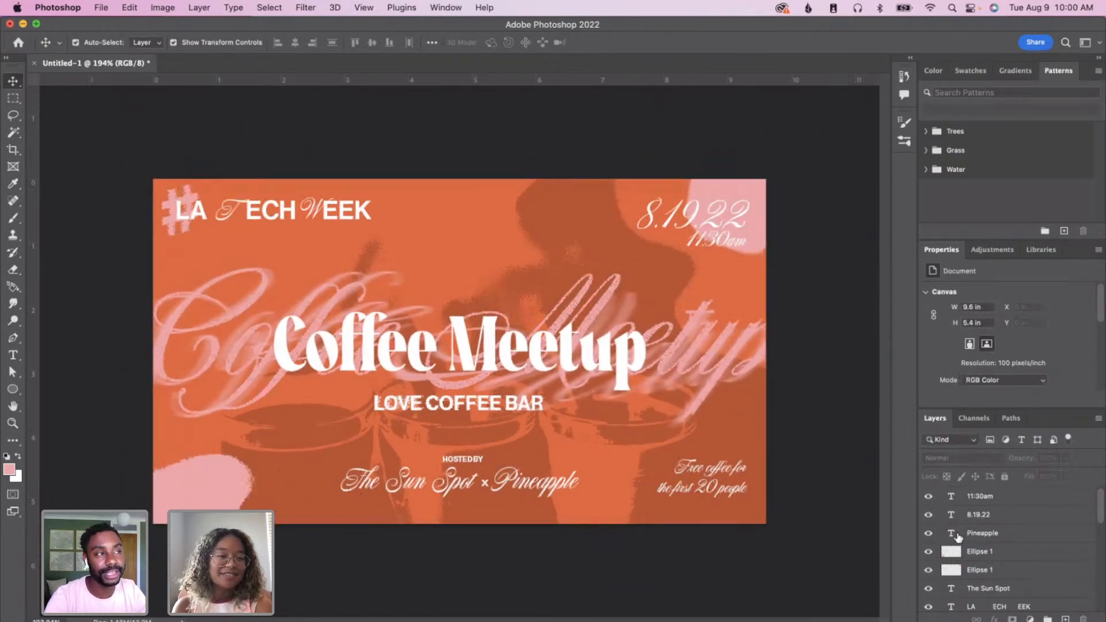
pyautogui.scroll(-3, 958, 538)
pyautogui.click(991, 536)
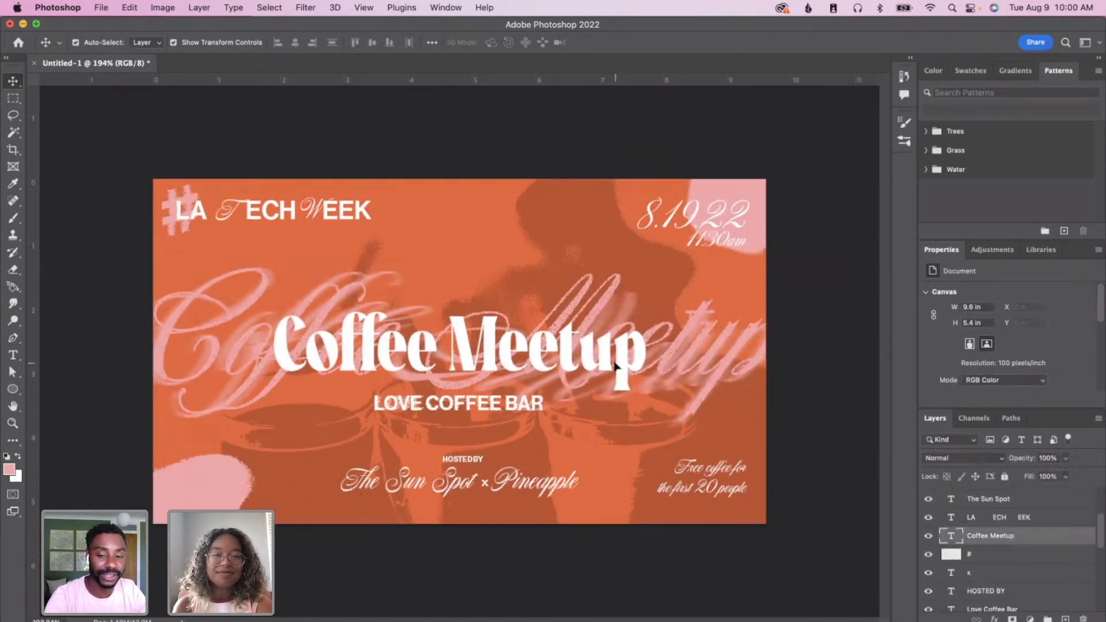
pyautogui.moveTo(645, 390)
pyautogui.mouseDown()
pyautogui.moveTo(702, 406)
pyautogui.moveTo(645, 385)
pyautogui.moveTo(670, 380)
pyautogui.moveTo(657, 377)
pyautogui.mouseUp()
pyautogui.press('Return')
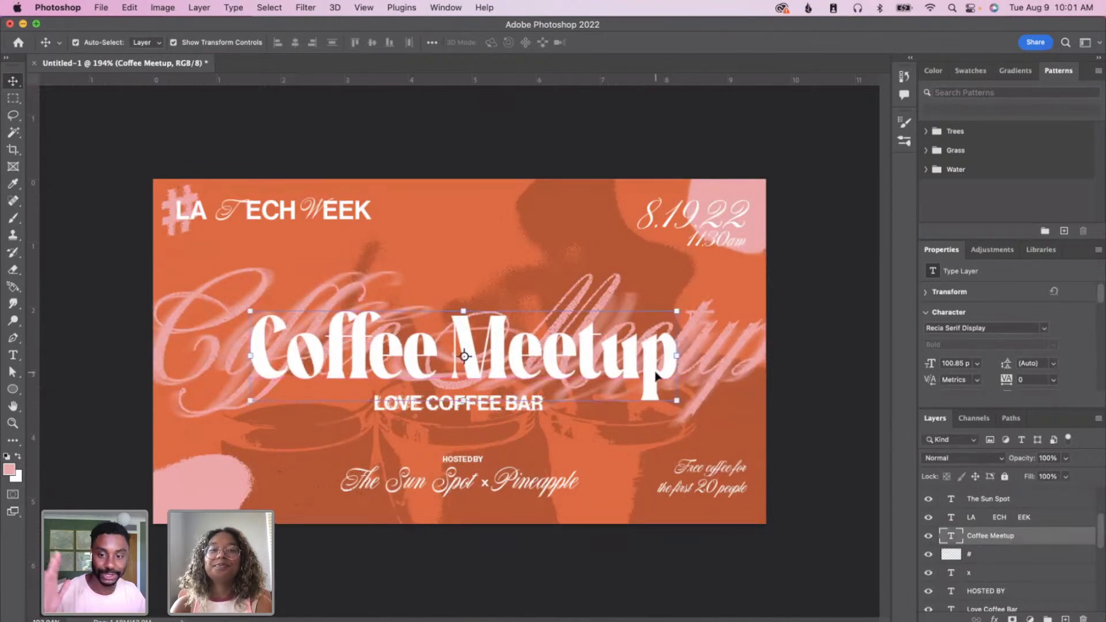
# - Nudge the bold white "Coffee Meetup" title slightly to the left and deselect it
pyautogui.scroll(1, 545, 382)
pyautogui.moveTo(540, 363); pyautogui.dragTo(537, 364)
pyautogui.click(754, 428)
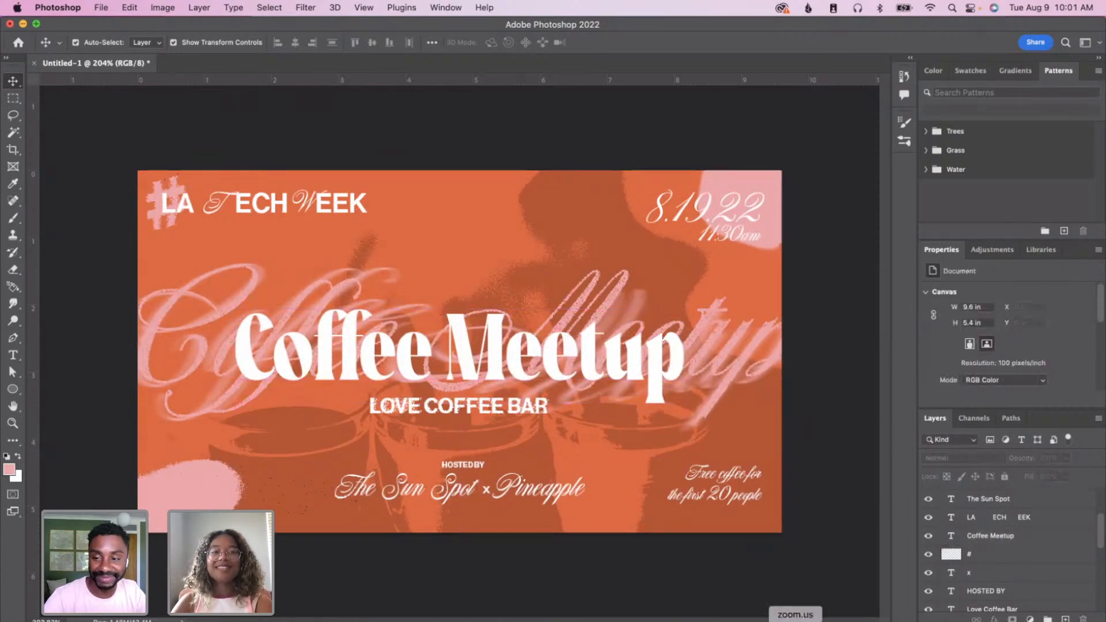
# - Place the turquoise coffee-cup pattern photo from the Assets folder as an embedded image and convert it to a pixel layer
pyautogui.click(102, 10)
pyautogui.click(156, 249)
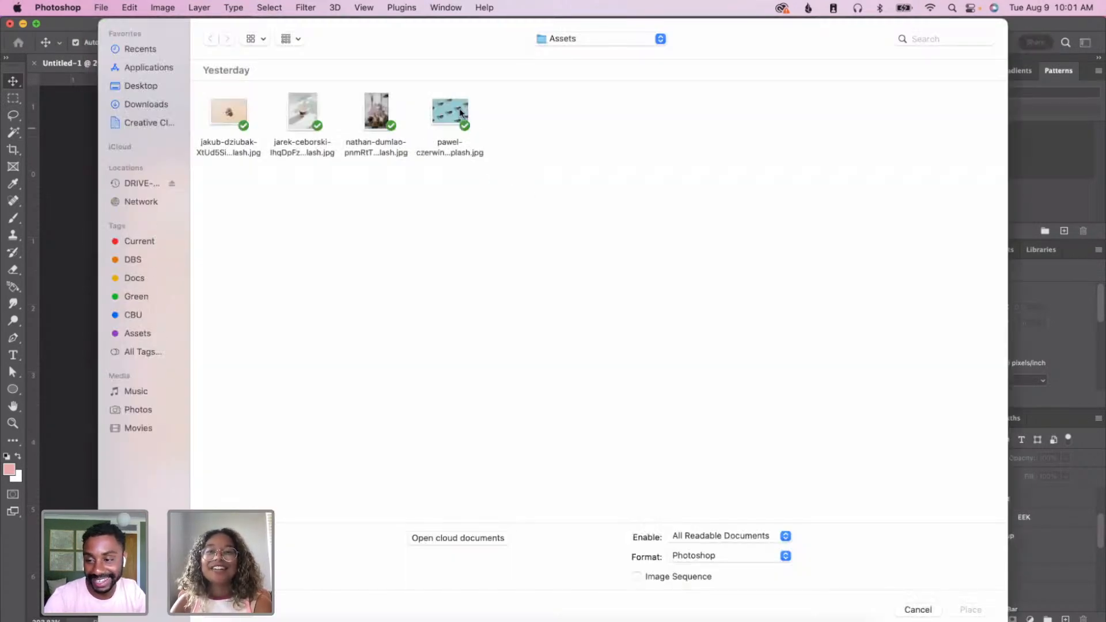
pyautogui.doubleClick(461, 112)
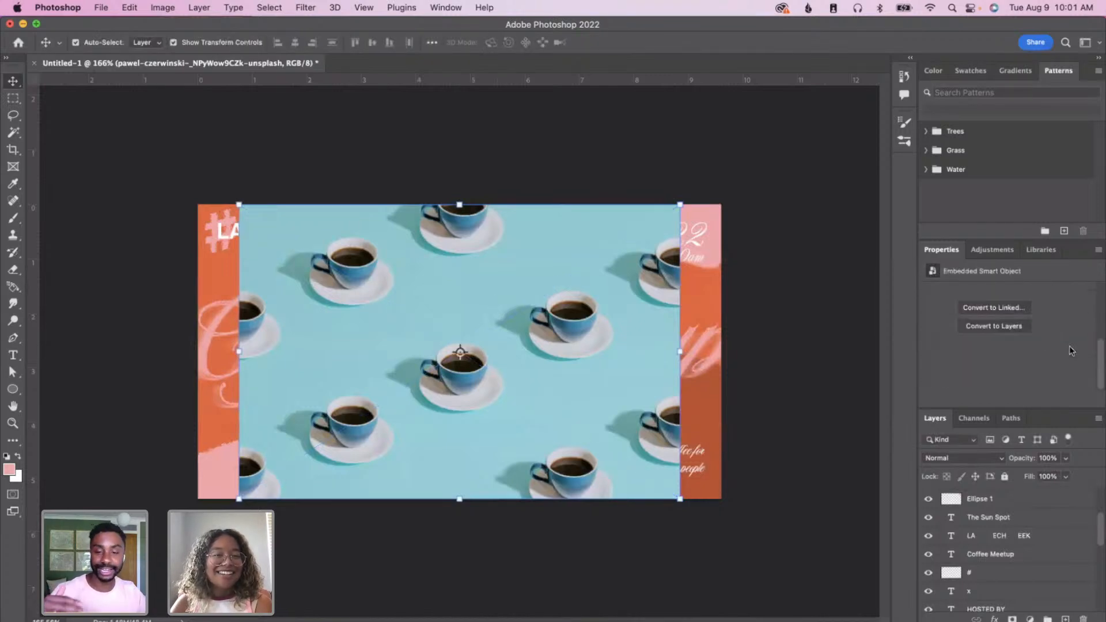
pyautogui.click(1017, 327)
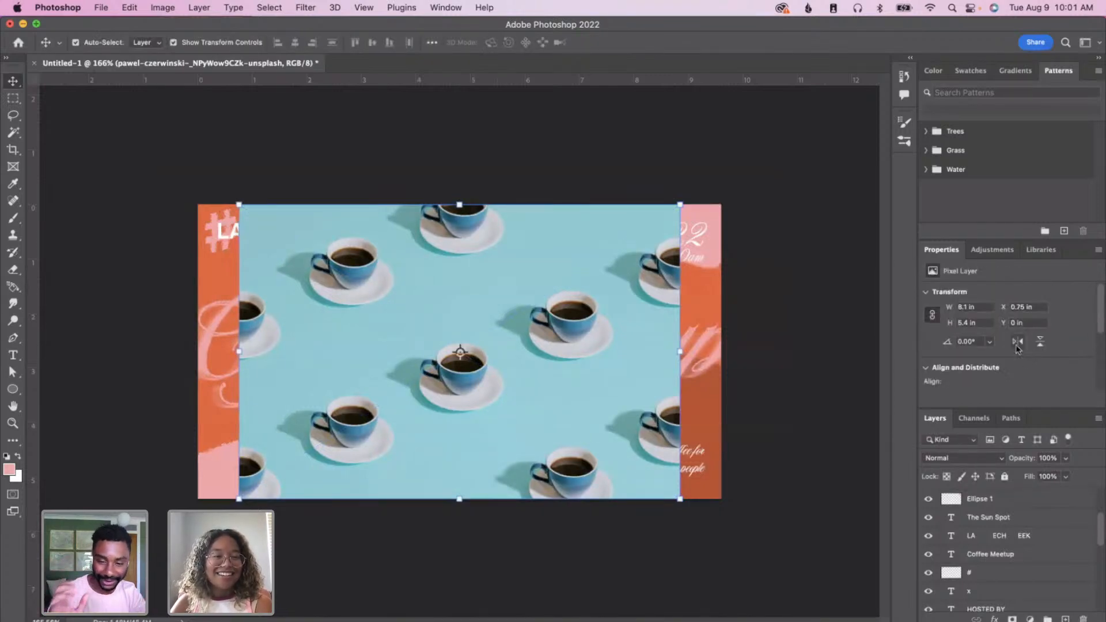
# - Delete the turquoise background around the cups using Magic Wand selections after undoing an automatic background removal, and deselect
pyautogui.click(1013, 335)
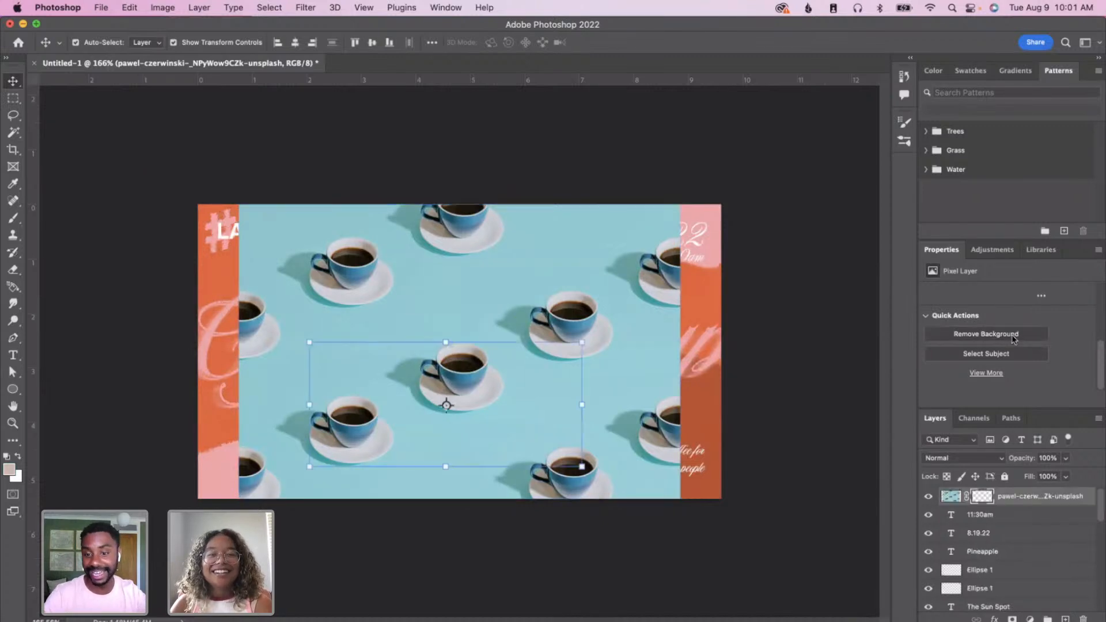
pyautogui.press('super+z')
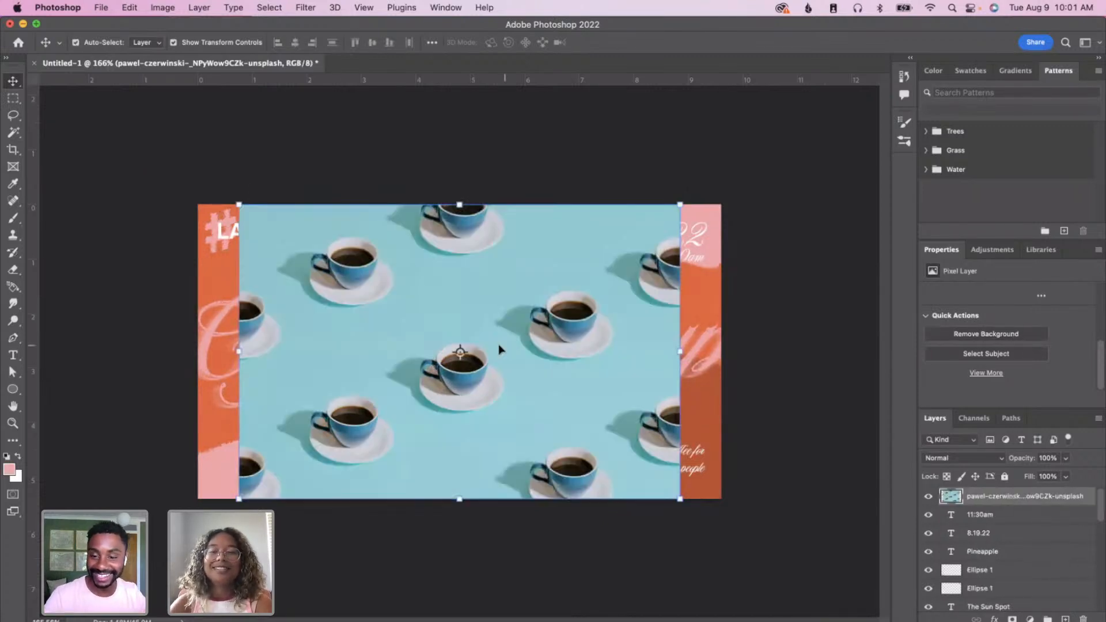
pyautogui.click(13, 132)
pyautogui.click(316, 235)
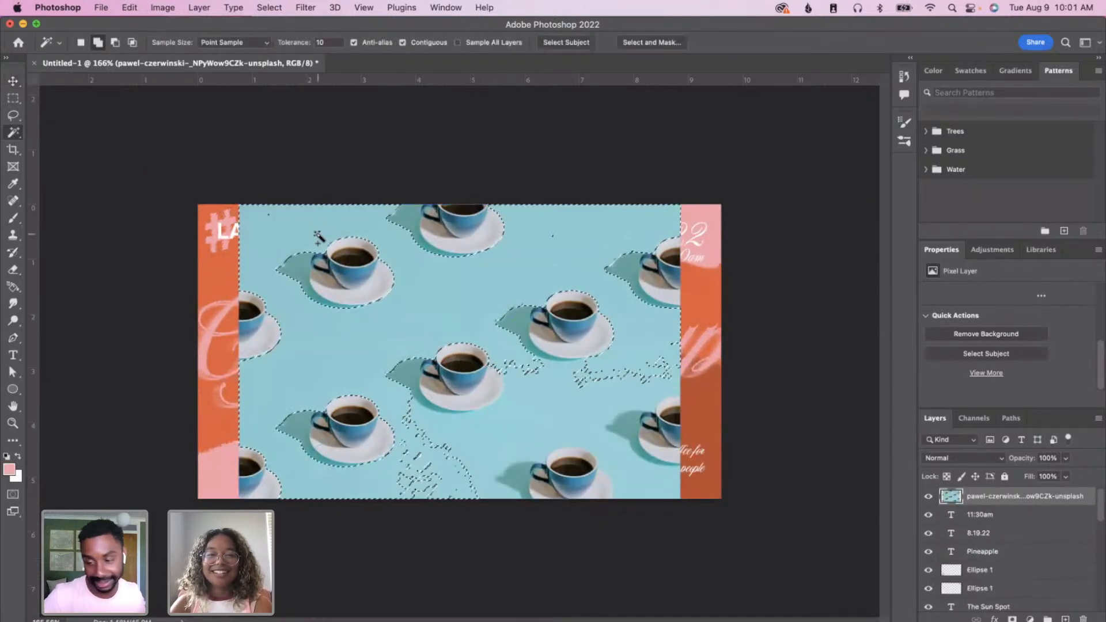
pyautogui.press('Delete')
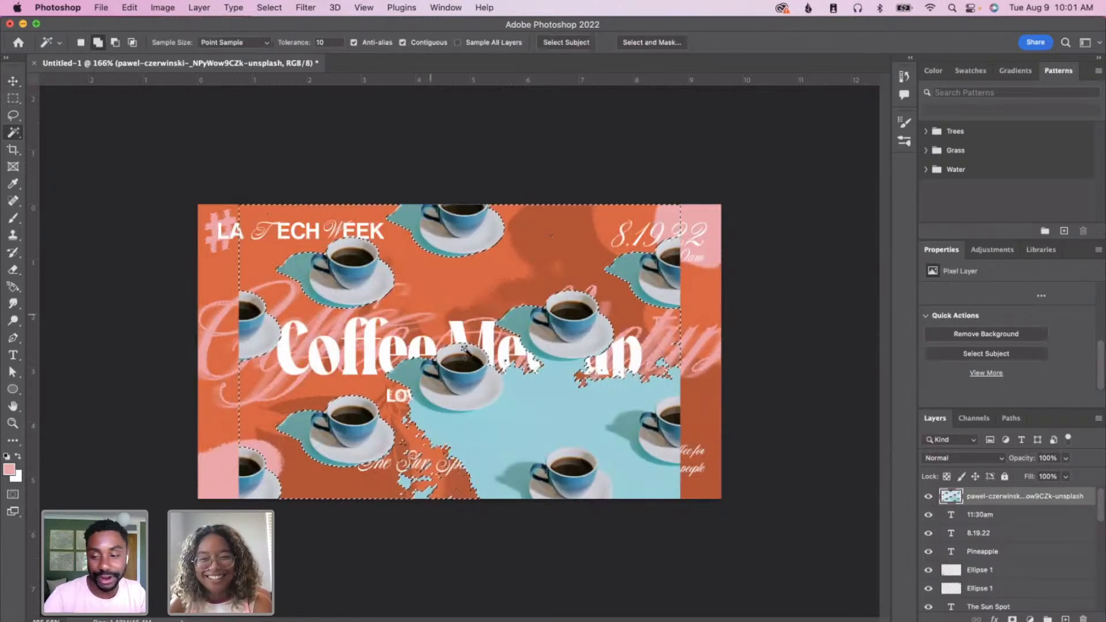
pyautogui.click(513, 407)
pyautogui.press('Delete')
pyautogui.press('super+d')
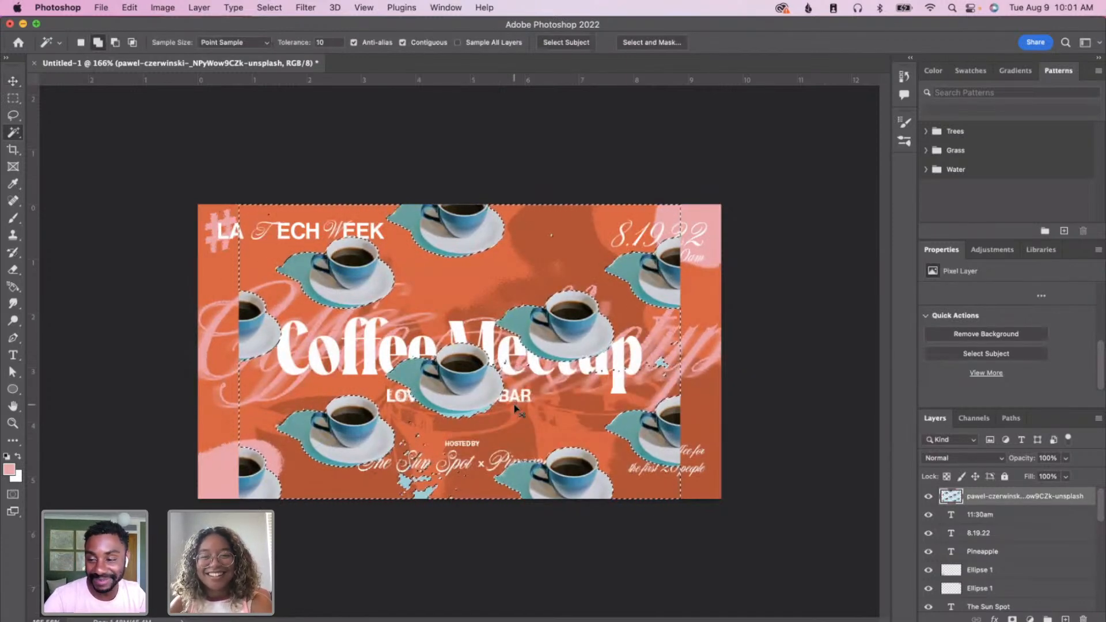
# - Scale the coffee-cup layer to about 122% and reposition it so the cups cover the full width of the poster
pyautogui.press('super+t')
pyautogui.moveTo(681, 500); pyautogui.dragTo(786, 552)
pyautogui.moveTo(660, 349); pyautogui.dragTo(611, 339)
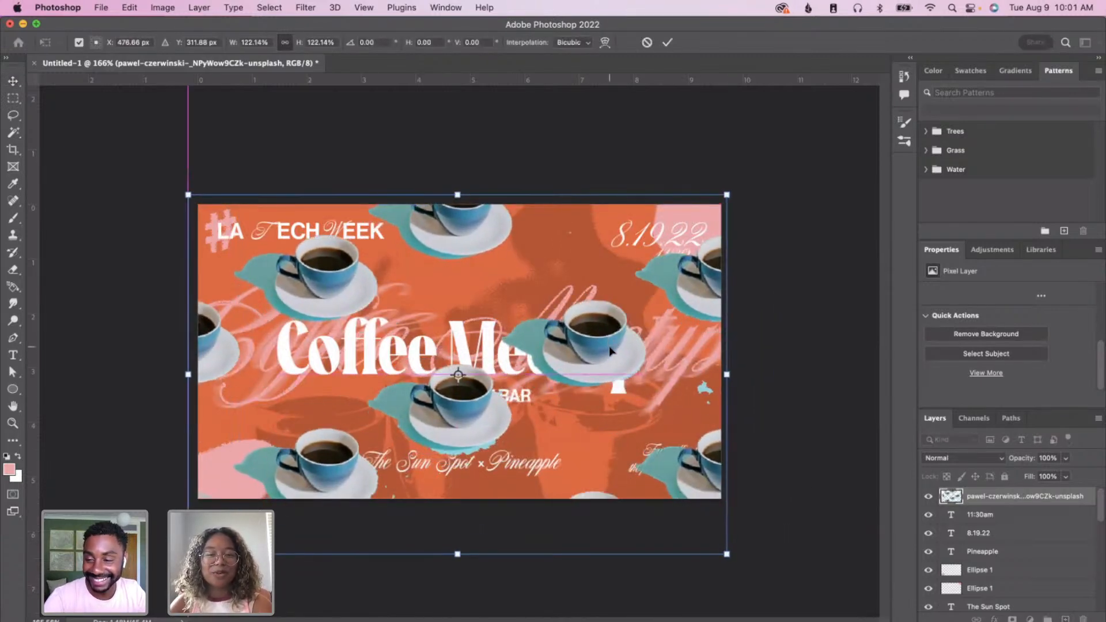
pyautogui.press('Return')
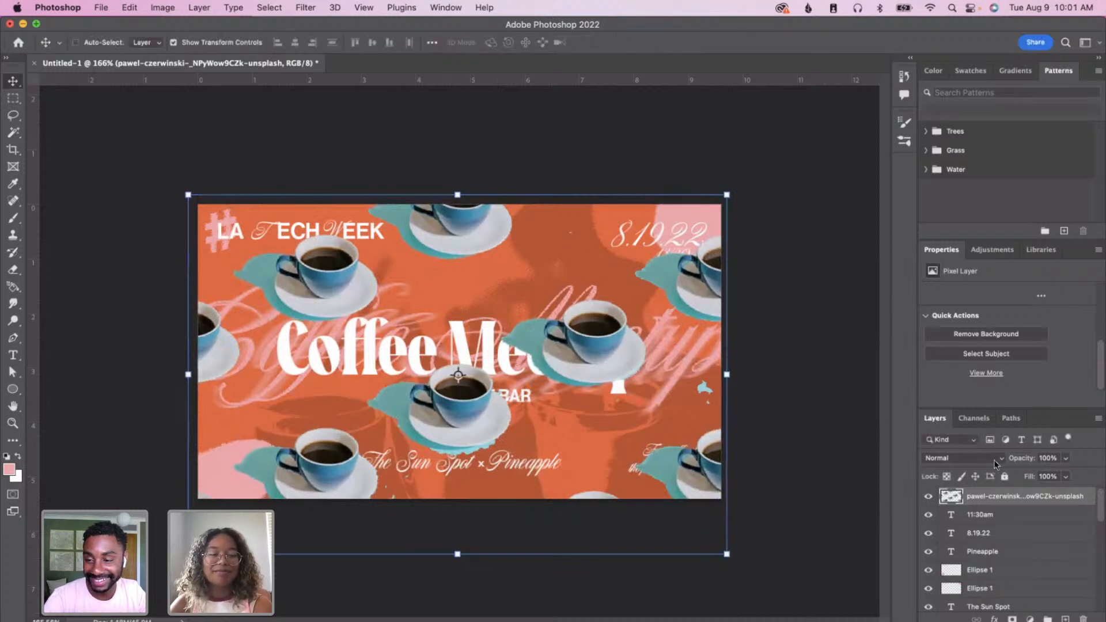
# - Send the coffee-cup layer down the stack to just below the "W" text layer
pyautogui.press('super+bracketleft')
pyautogui.press('super+bracketleft')
pyautogui.press('super+bracketleft')
pyautogui.press('super+bracketleft')
pyautogui.press('super+bracketleft')
pyautogui.press('super+bracketleft')
pyautogui.press('super+bracketleft')
pyautogui.press('super+bracketleft')
pyautogui.press('super+bracketleft')
pyautogui.press('super+bracketleft')
pyautogui.press('super+bracketleft')
pyautogui.press('super+bracketleft')
pyautogui.press('super+bracketleft')
pyautogui.press('super+bracketleft')
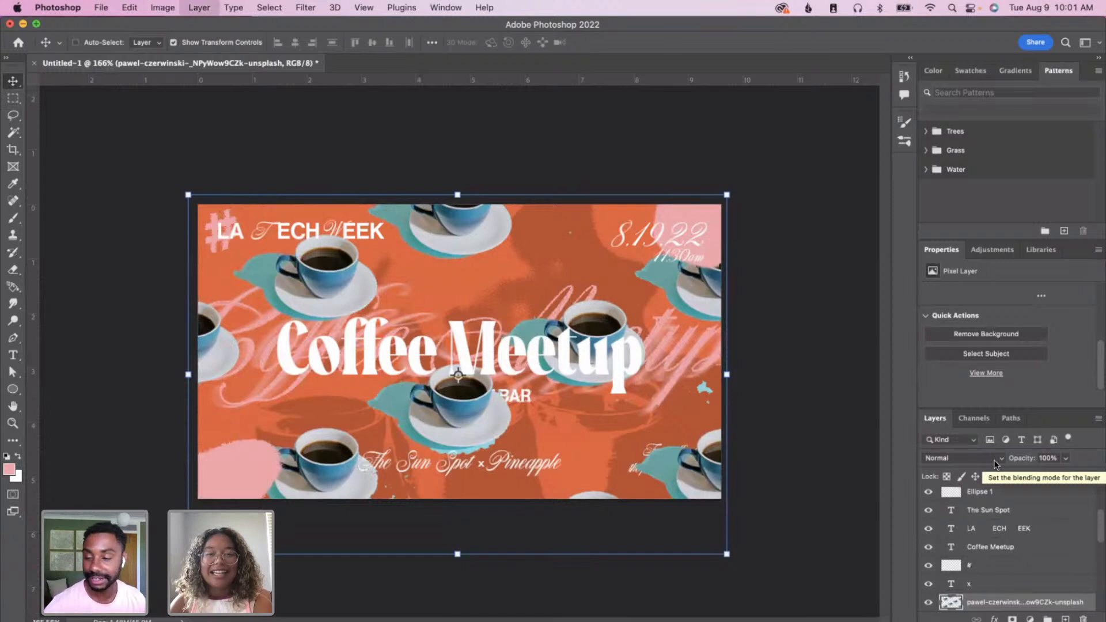
pyautogui.press('super+bracketleft')
pyautogui.press('super+bracketleft')
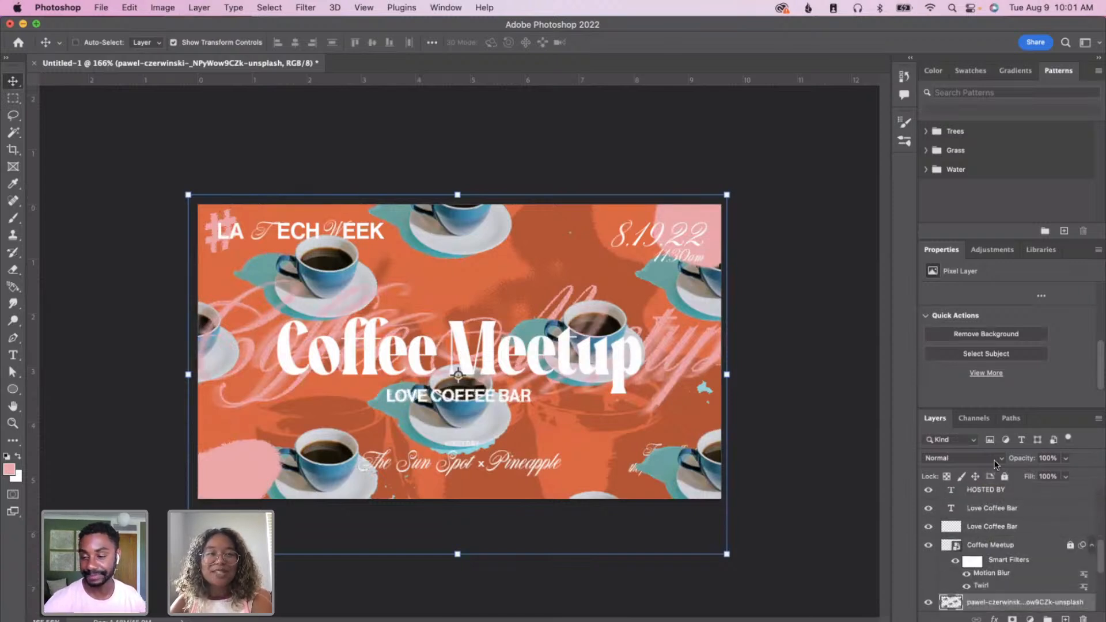
pyautogui.press('super+bracketleft')
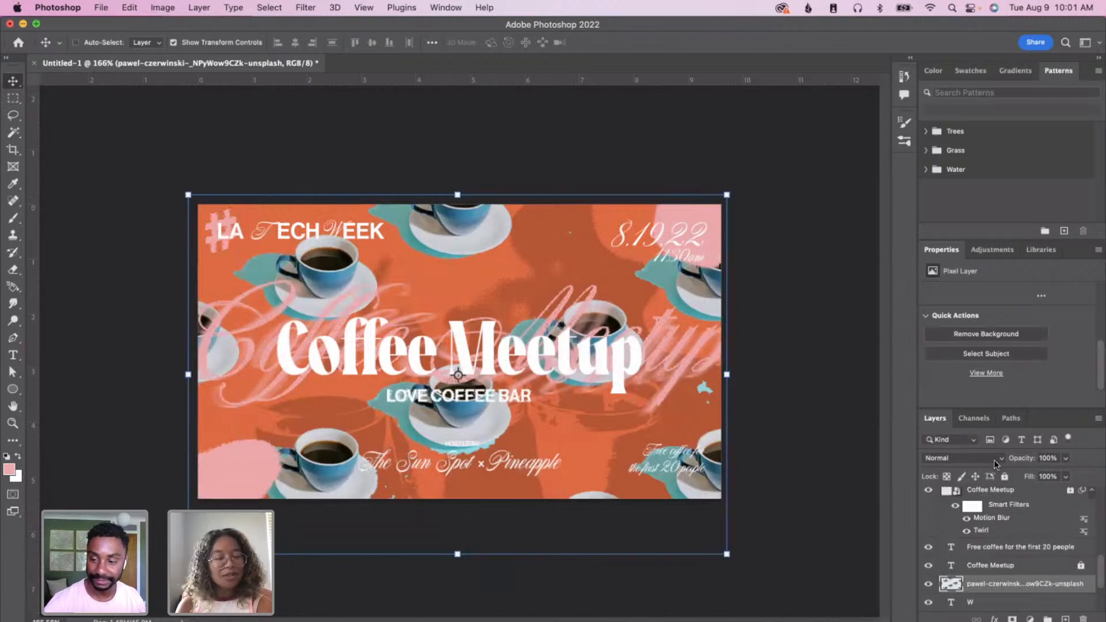
pyautogui.press('super+bracketleft')
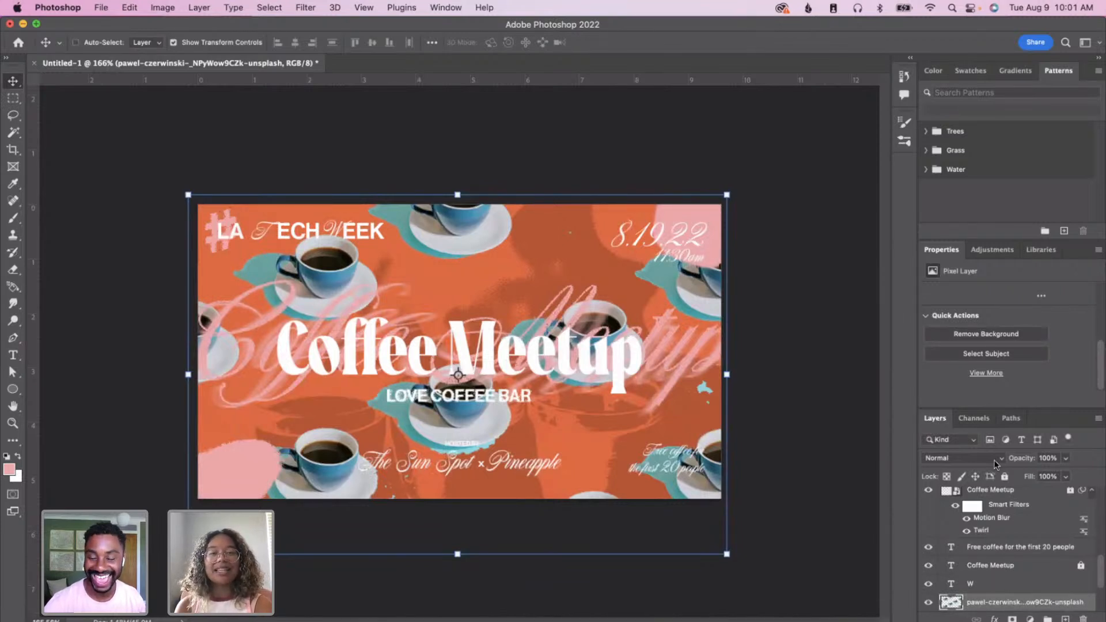
# - Set up the Eraser with opacity and flow both at 100%
pyautogui.scroll(-3, 1003, 577)
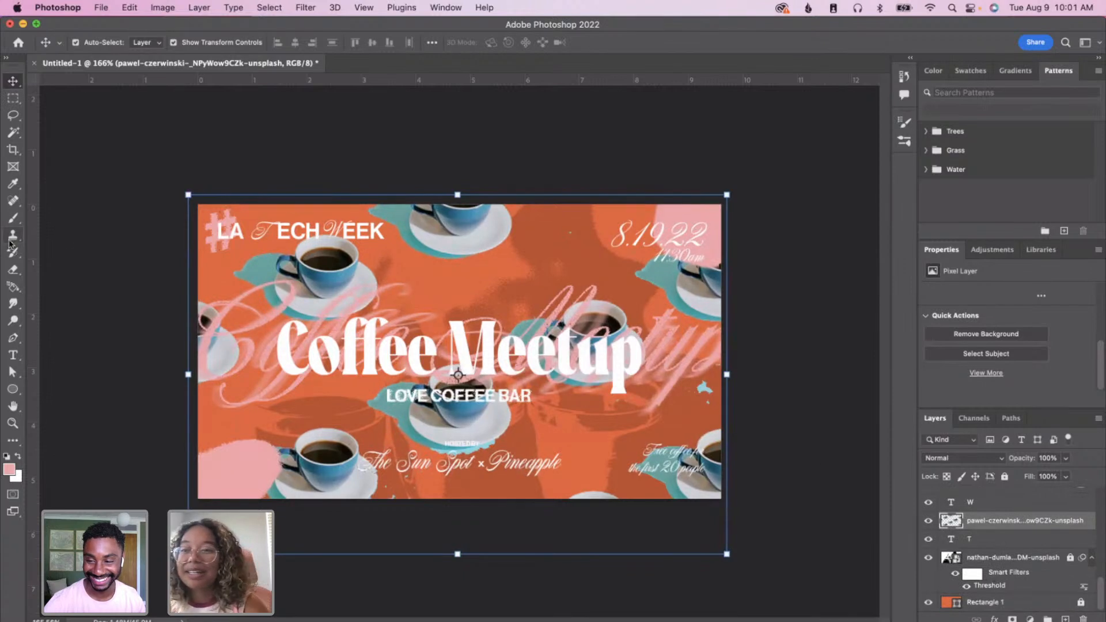
pyautogui.click(12, 269)
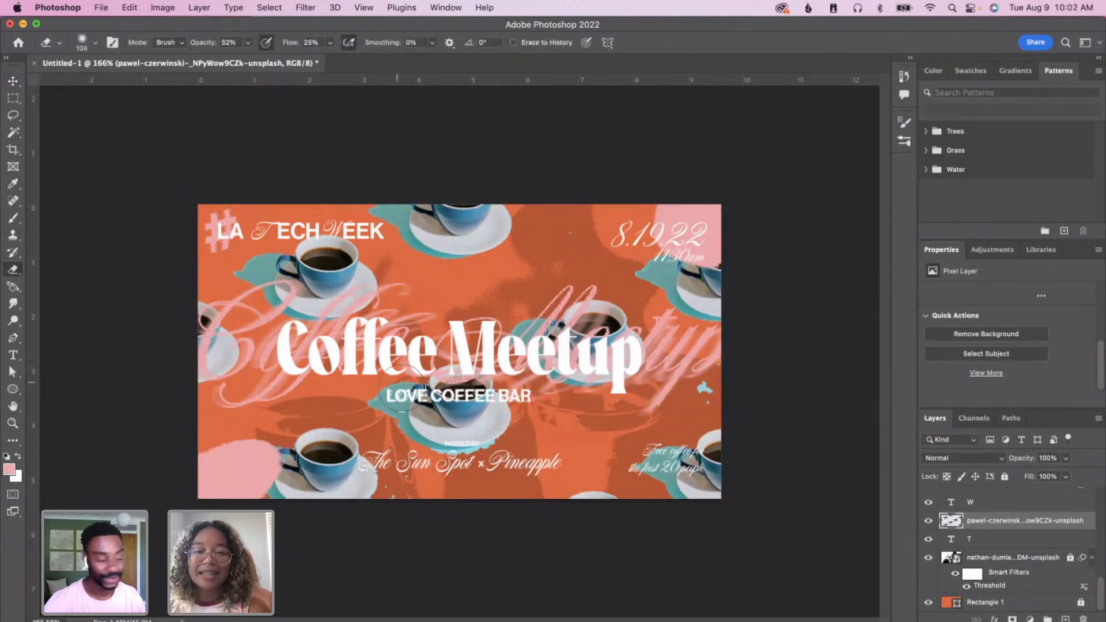
pyautogui.click(247, 42)
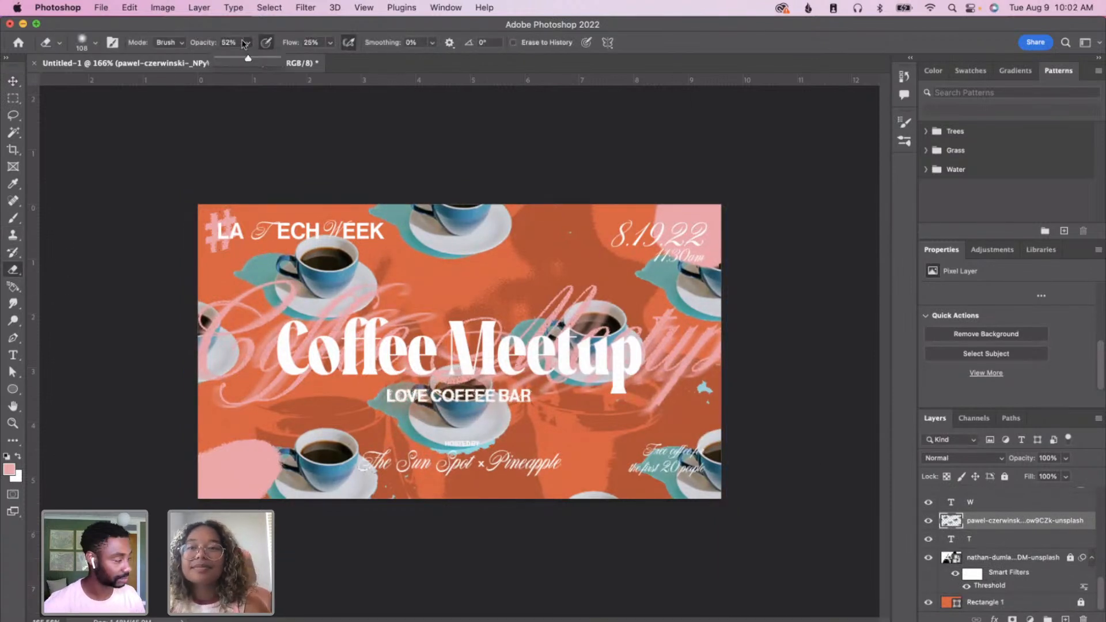
pyautogui.click(331, 43)
pyautogui.click(330, 42)
# - Try erasing around the central coffee cup, undoing the stroke and the last layer reorderings
pyautogui.moveTo(460, 461)
pyautogui.mouseDown()
pyautogui.moveTo(483, 421)
pyautogui.moveTo(431, 416)
pyautogui.moveTo(516, 437)
pyautogui.moveTo(493, 418)
pyautogui.mouseUp()
pyautogui.press('super+z')
pyautogui.press('super+z')
pyautogui.press('super+z')
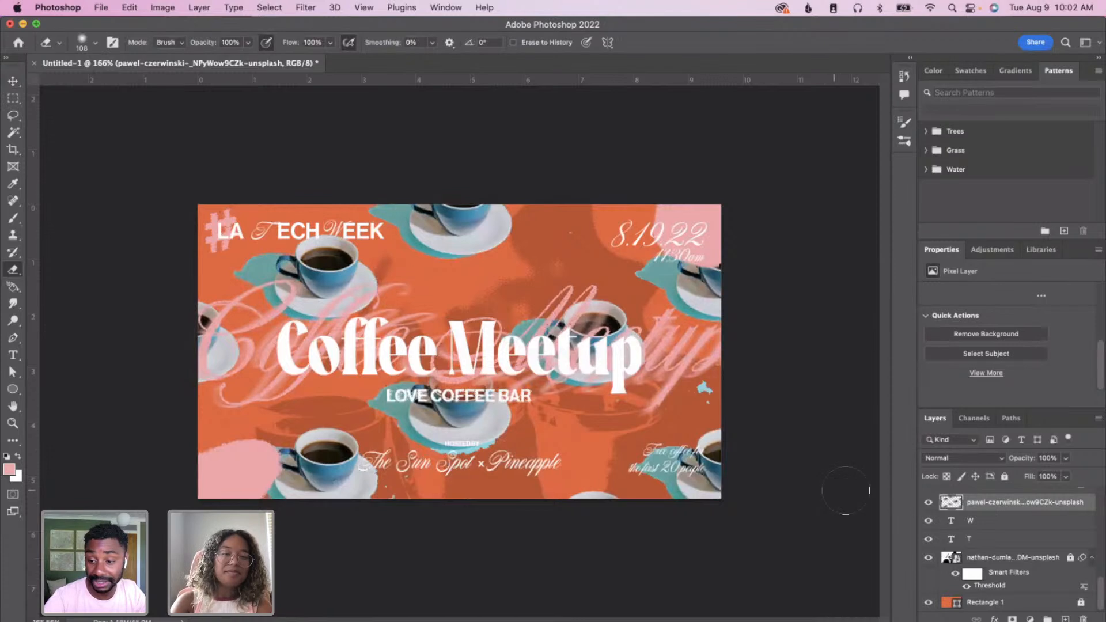
pyautogui.press('v')
pyautogui.press('super+z')
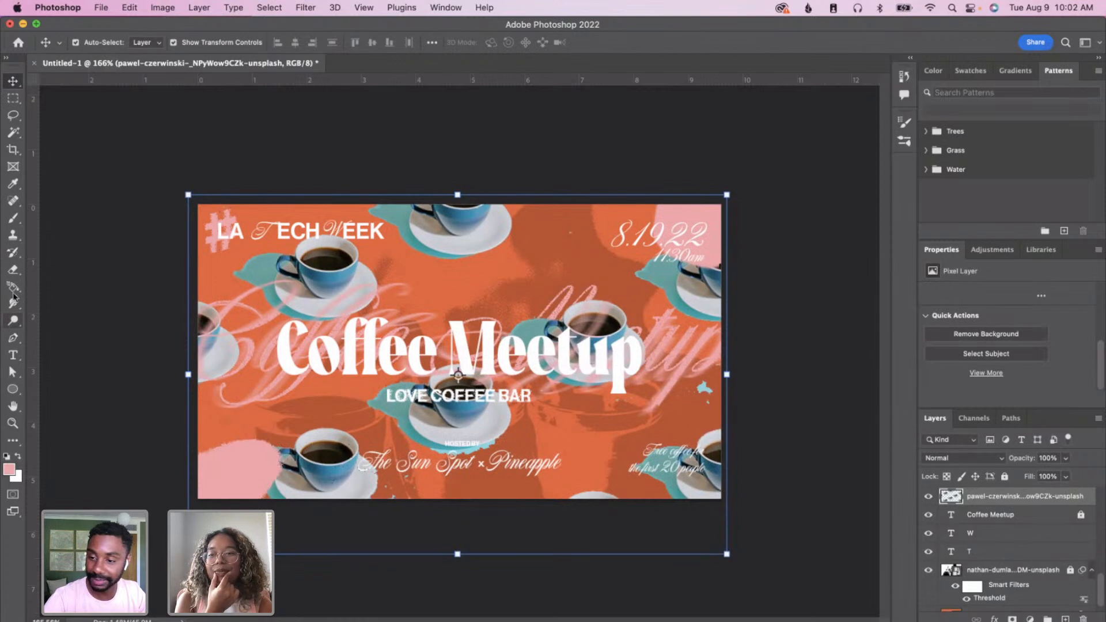
# - Erase the cut-off coffee cups and stray turquoise remnants along the poster's right and left edges
pyautogui.click(13, 270)
pyautogui.moveTo(801, 289)
pyautogui.mouseDown()
pyautogui.moveTo(710, 300)
pyautogui.moveTo(658, 257)
pyautogui.moveTo(695, 285)
pyautogui.moveTo(719, 330)
pyautogui.moveTo(700, 389)
pyautogui.moveTo(603, 412)
pyautogui.moveTo(595, 429)
pyautogui.mouseUp()
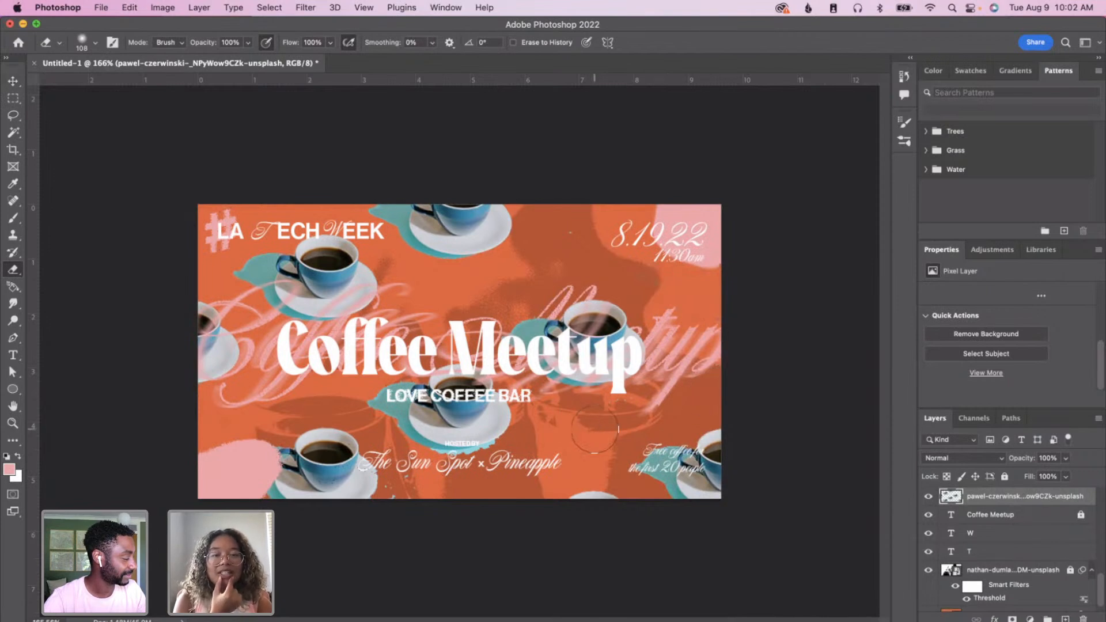
pyautogui.moveTo(697, 455)
pyautogui.mouseDown()
pyautogui.moveTo(768, 440)
pyautogui.moveTo(702, 520)
pyautogui.mouseUp()
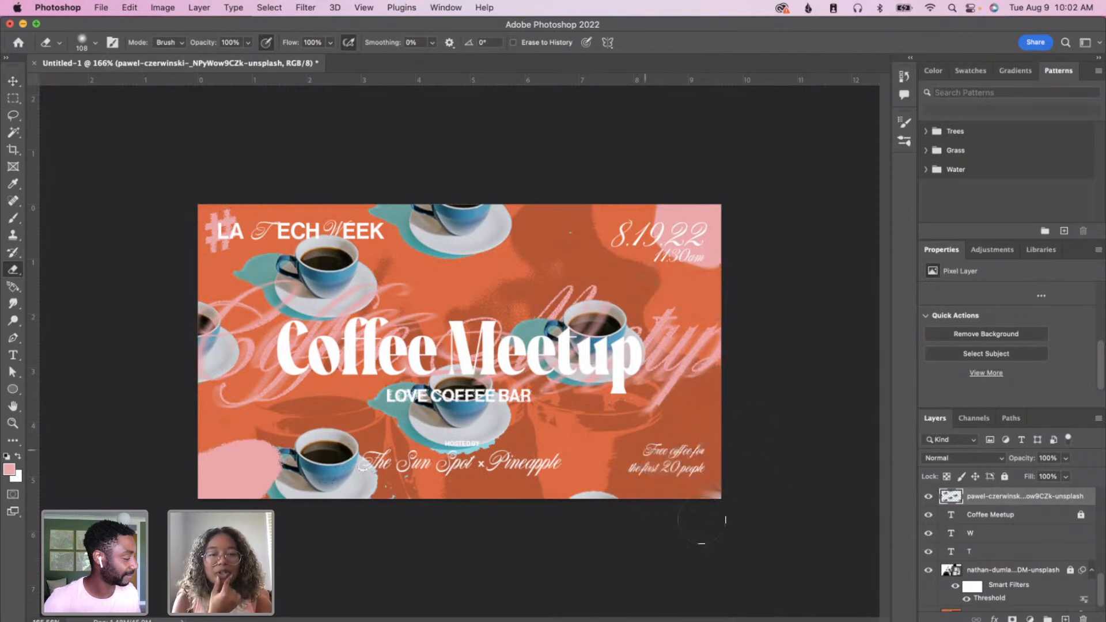
pyautogui.press('super+z')
pyautogui.press('super+shift+z')
pyautogui.moveTo(724, 487)
pyautogui.mouseDown()
pyautogui.moveTo(673, 474)
pyautogui.moveTo(722, 449)
pyautogui.mouseUp()
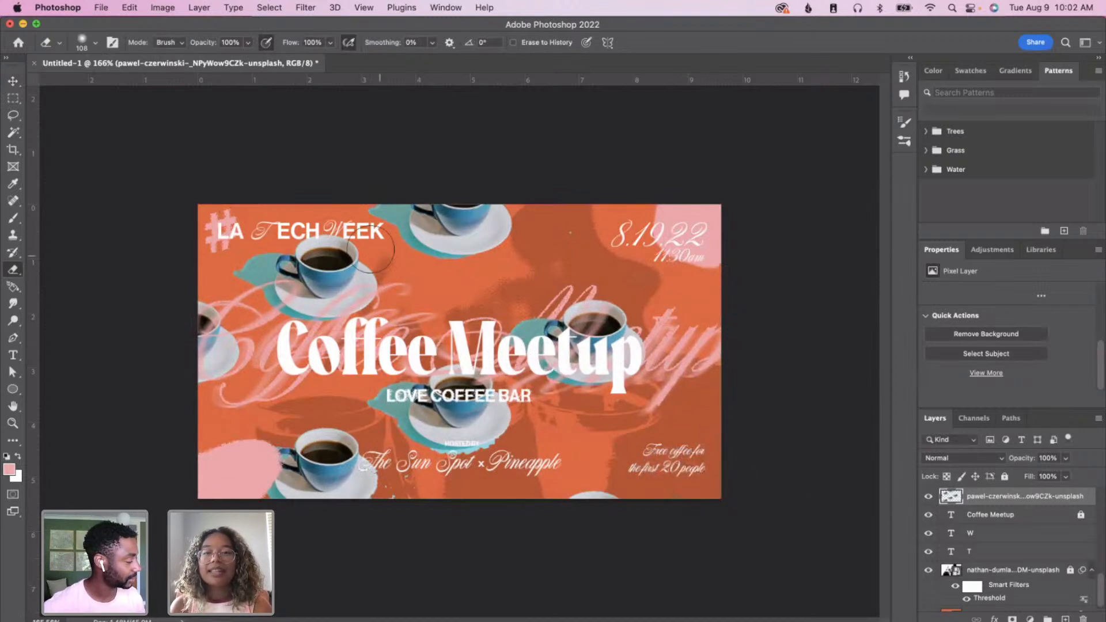
pyautogui.moveTo(304, 362)
pyautogui.mouseDown()
pyautogui.moveTo(242, 345)
pyautogui.moveTo(216, 322)
pyautogui.moveTo(225, 348)
pyautogui.moveTo(188, 372)
pyautogui.mouseUp()
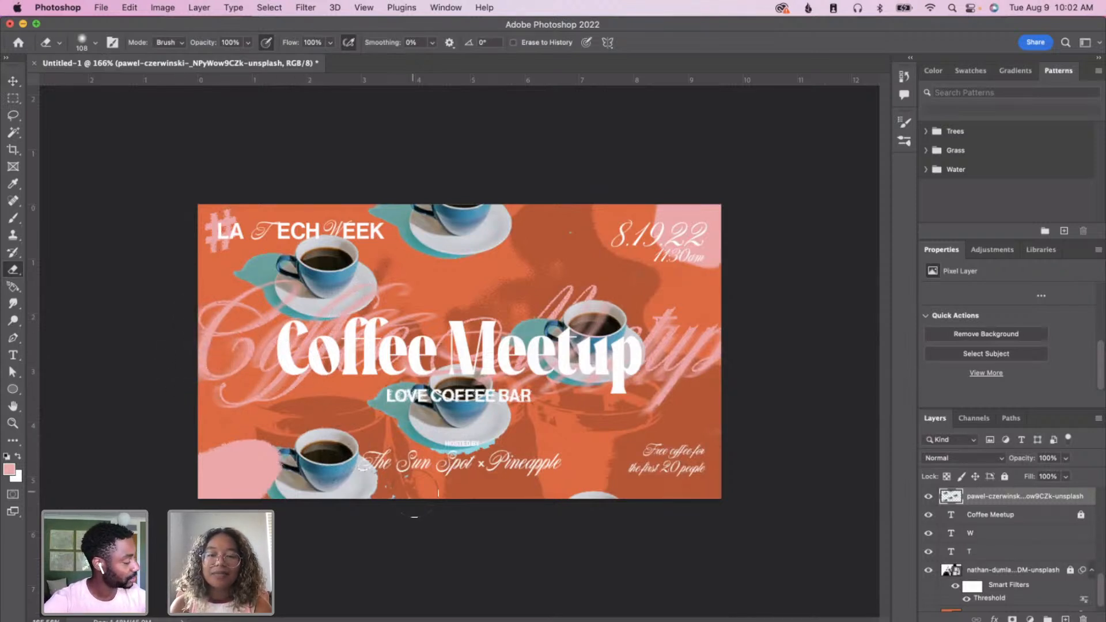
# - Bring the coffee-cup layer to the top of the stack, above the "11:30am" text layer
pyautogui.press('v')
pyautogui.scroll(-5, 972, 499)
pyautogui.scroll(-1, 971, 499)
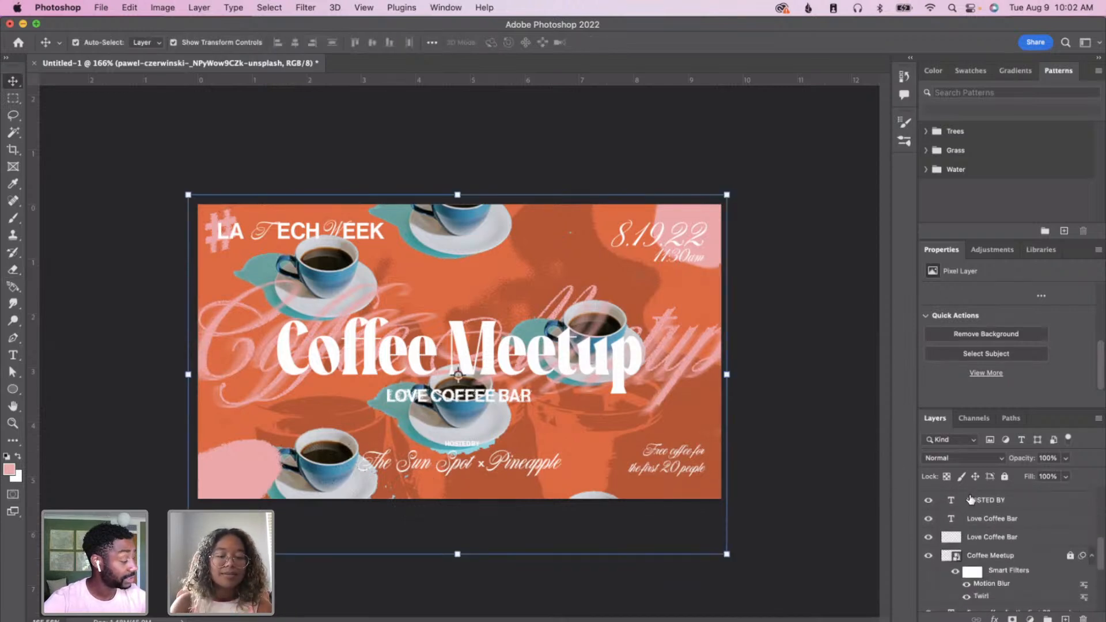
pyautogui.press('super+bracketright')
pyautogui.press('super+bracketright')
pyautogui.press('super+bracketright')
pyautogui.press('super+bracketright')
pyautogui.press('super+bracketright')
pyautogui.press('super+bracketright')
pyautogui.press('super+bracketright')
pyautogui.press('super+bracketright')
pyautogui.press('super+bracketright')
pyautogui.press('super+bracketright')
pyautogui.press('super+bracketright')
pyautogui.press('super+bracketright')
pyautogui.press('super+bracketright')
pyautogui.press('super+bracketright')
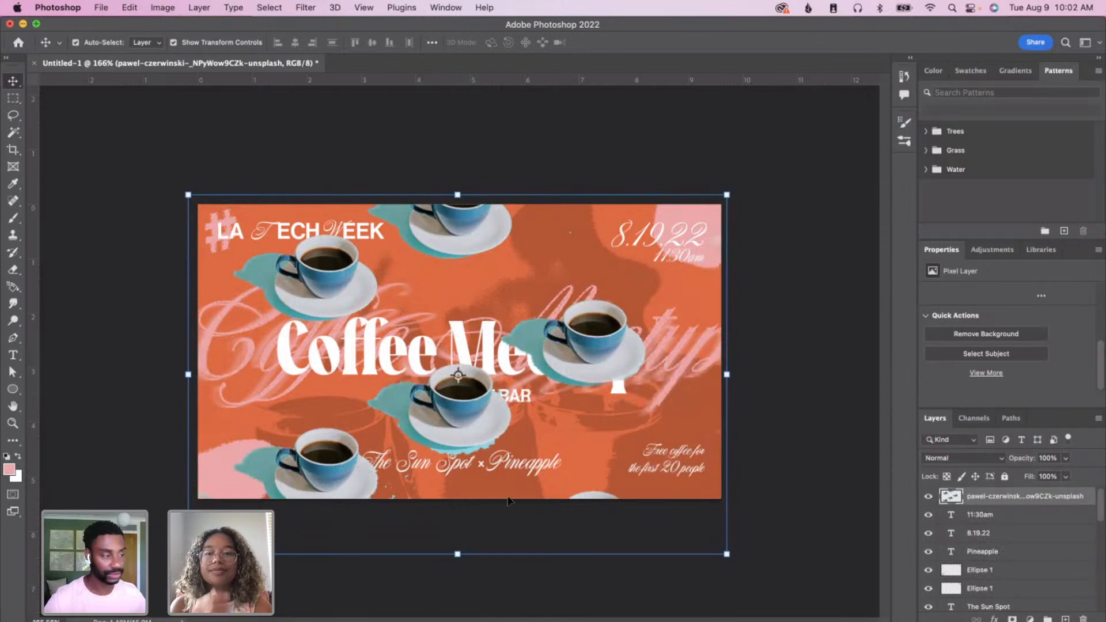
# - Erase the cup covering "Meetup" and the cup near the lower-left pink blob, including their leftover traces
pyautogui.click(13, 270)
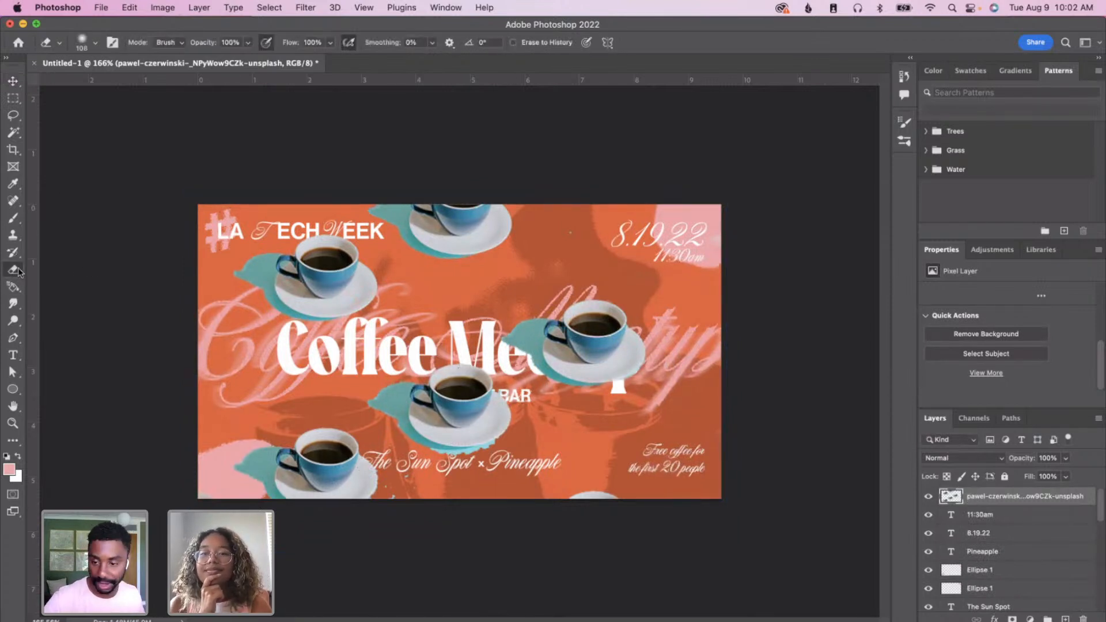
pyautogui.moveTo(576, 325)
pyautogui.mouseDown()
pyautogui.moveTo(530, 340)
pyautogui.moveTo(610, 360)
pyautogui.moveTo(555, 375)
pyautogui.moveTo(625, 383)
pyautogui.moveTo(599, 346)
pyautogui.moveTo(634, 335)
pyautogui.moveTo(661, 294)
pyautogui.mouseUp()
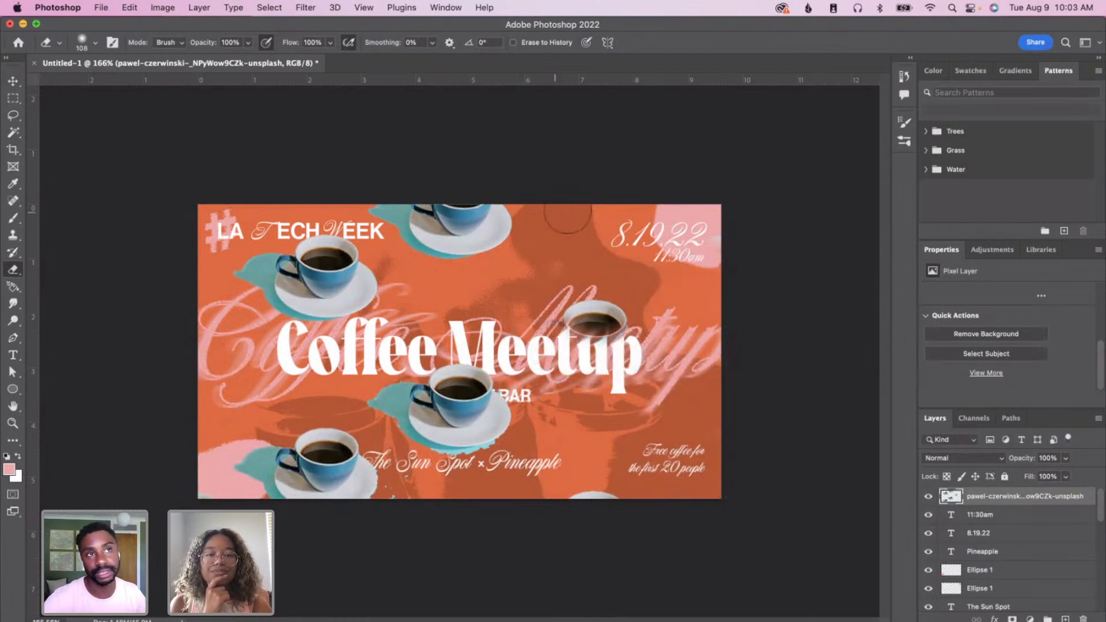
pyautogui.moveTo(257, 463)
pyautogui.mouseDown()
pyautogui.moveTo(276, 478)
pyautogui.moveTo(262, 461)
pyautogui.mouseUp()
pyautogui.moveTo(432, 435)
pyautogui.mouseDown()
pyautogui.moveTo(330, 484)
pyautogui.moveTo(282, 450)
pyautogui.moveTo(303, 506)
pyautogui.moveTo(264, 471)
pyautogui.moveTo(339, 462)
pyautogui.moveTo(308, 444)
pyautogui.mouseUp()
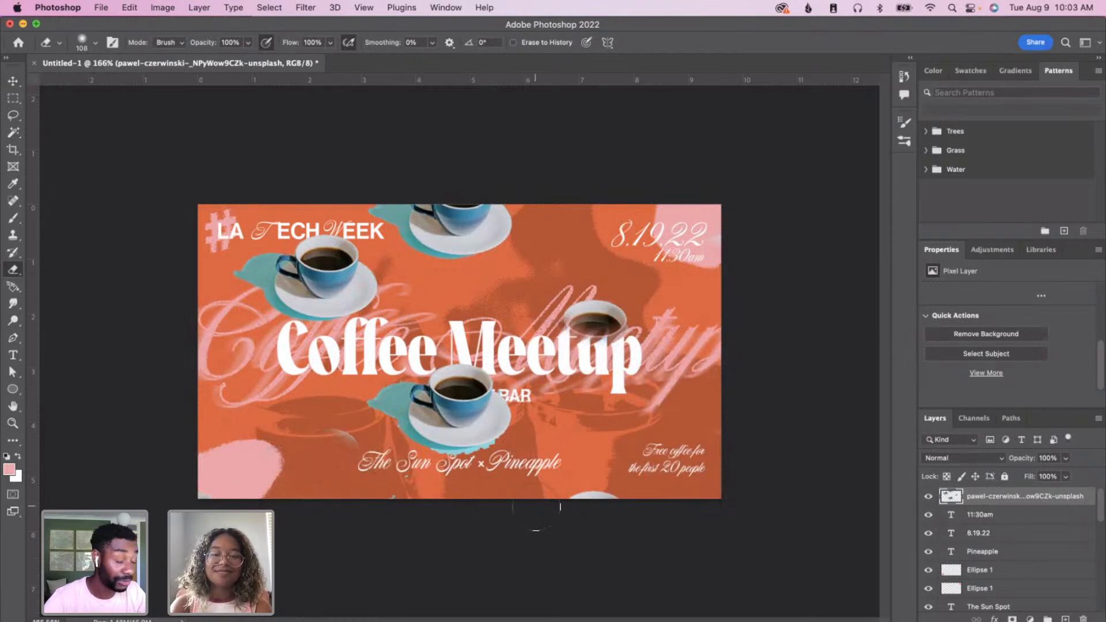
pyautogui.moveTo(603, 326)
pyautogui.mouseDown()
pyautogui.moveTo(658, 347)
pyautogui.moveTo(605, 331)
pyautogui.mouseUp()
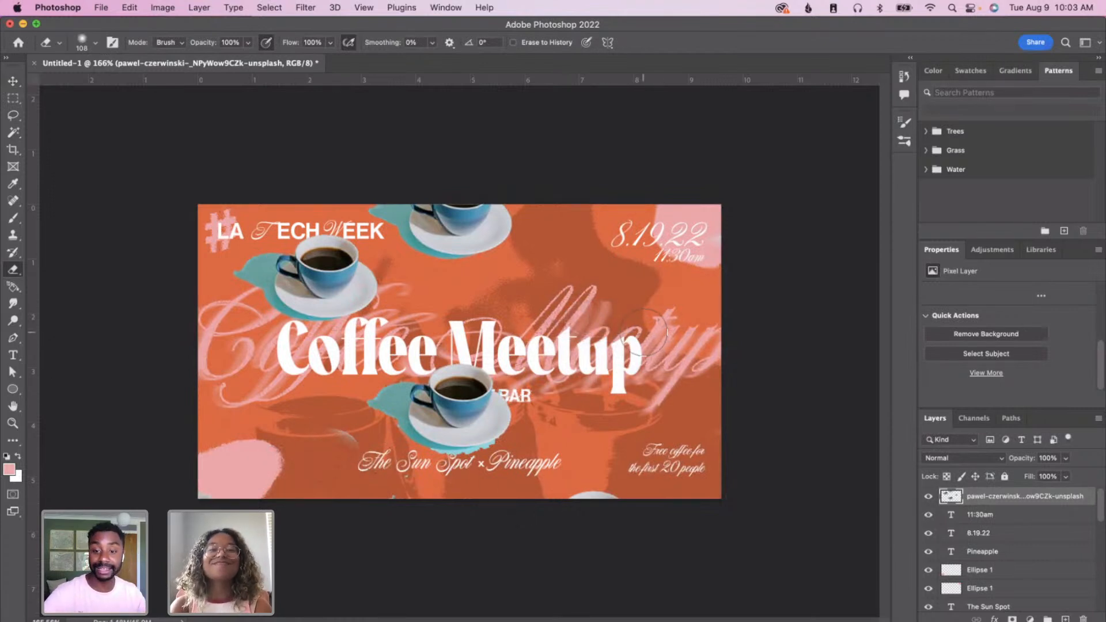
# - Erase the cropped coffee cup at the poster's upper edge
pyautogui.press('super+t')
pyautogui.press('v')
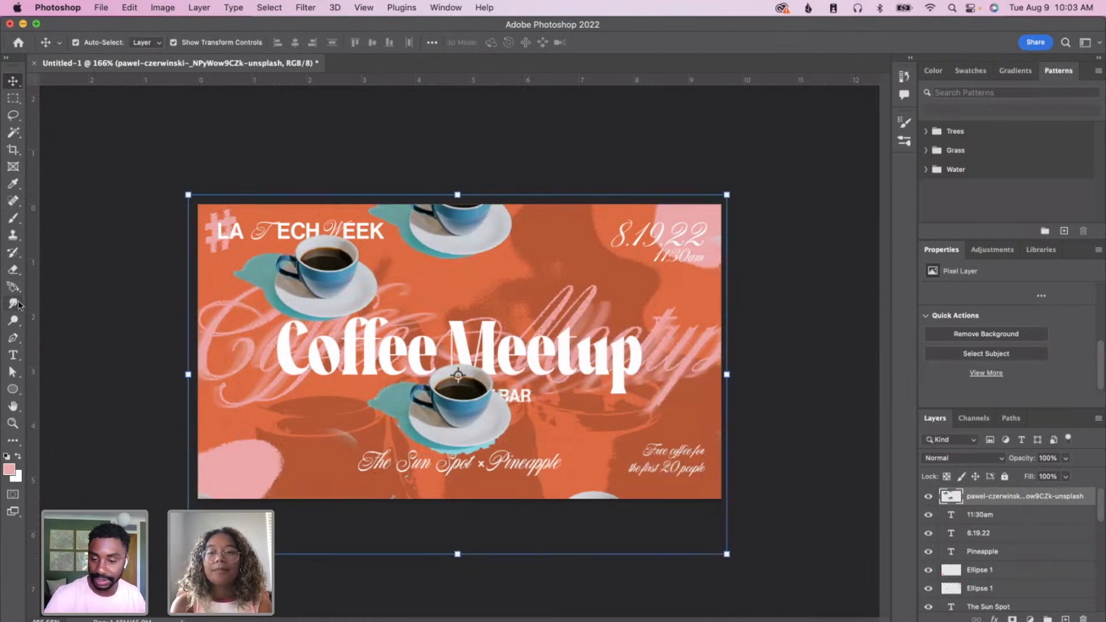
pyautogui.click(12, 271)
pyautogui.moveTo(491, 237)
pyautogui.mouseDown()
pyautogui.moveTo(462, 254)
pyautogui.moveTo(384, 231)
pyautogui.moveTo(357, 203)
pyautogui.moveTo(511, 245)
pyautogui.moveTo(476, 212)
pyautogui.moveTo(510, 214)
pyautogui.mouseUp()
pyautogui.press('v')
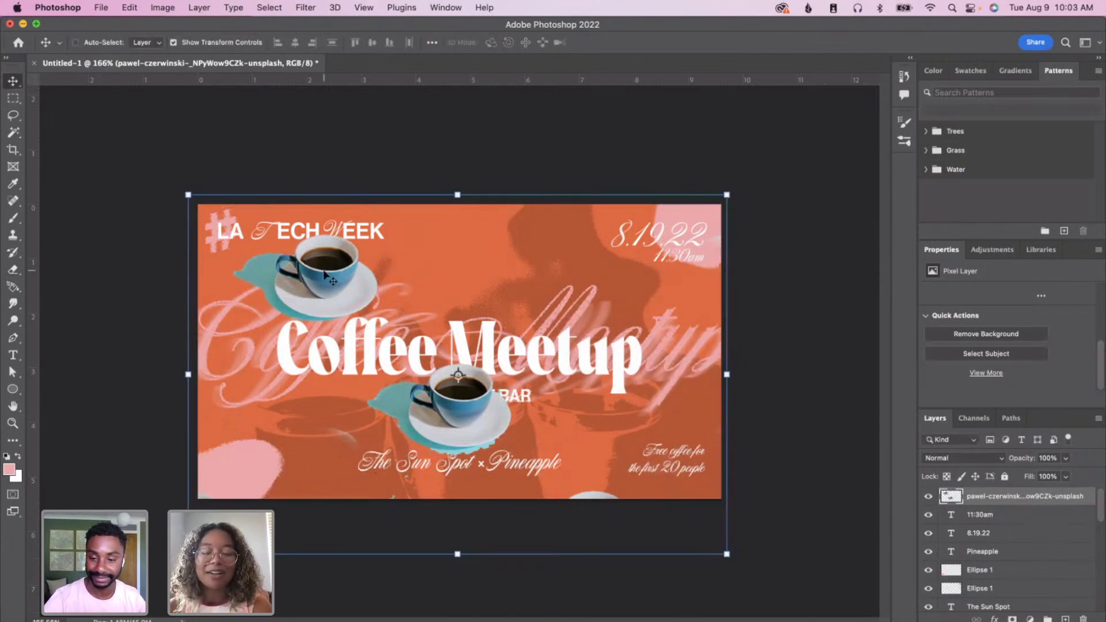
# - Duplicate the coffee-cup layer up and to the right, and erase the copy's cropped cup and specks along the poster's lower part
pyautogui.moveTo(346, 294); pyautogui.dragTo(543, 248)
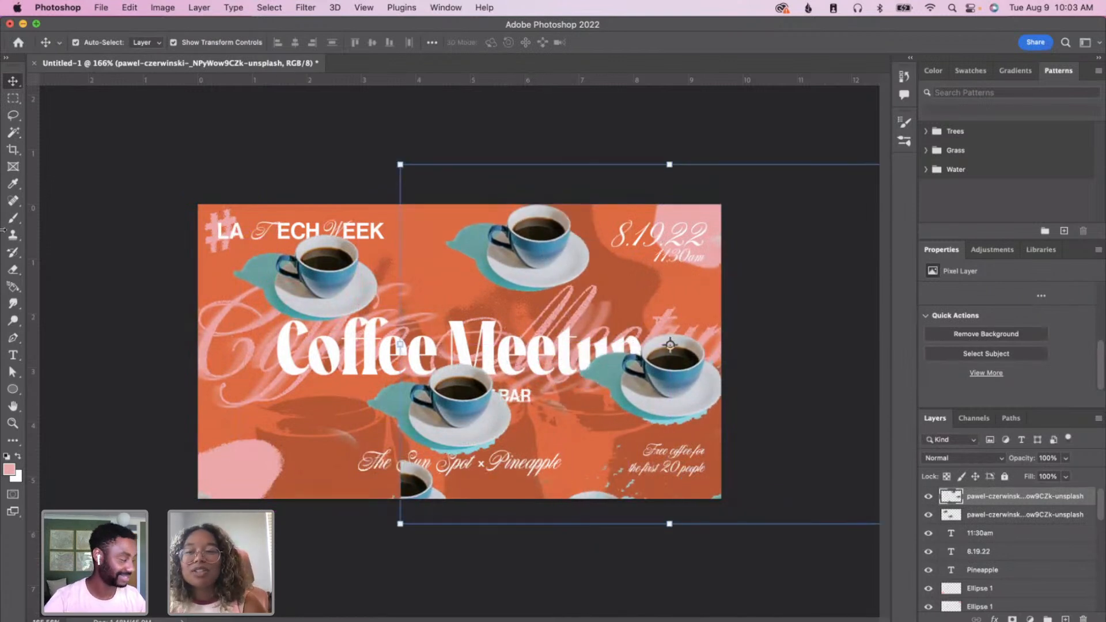
pyautogui.click(13, 269)
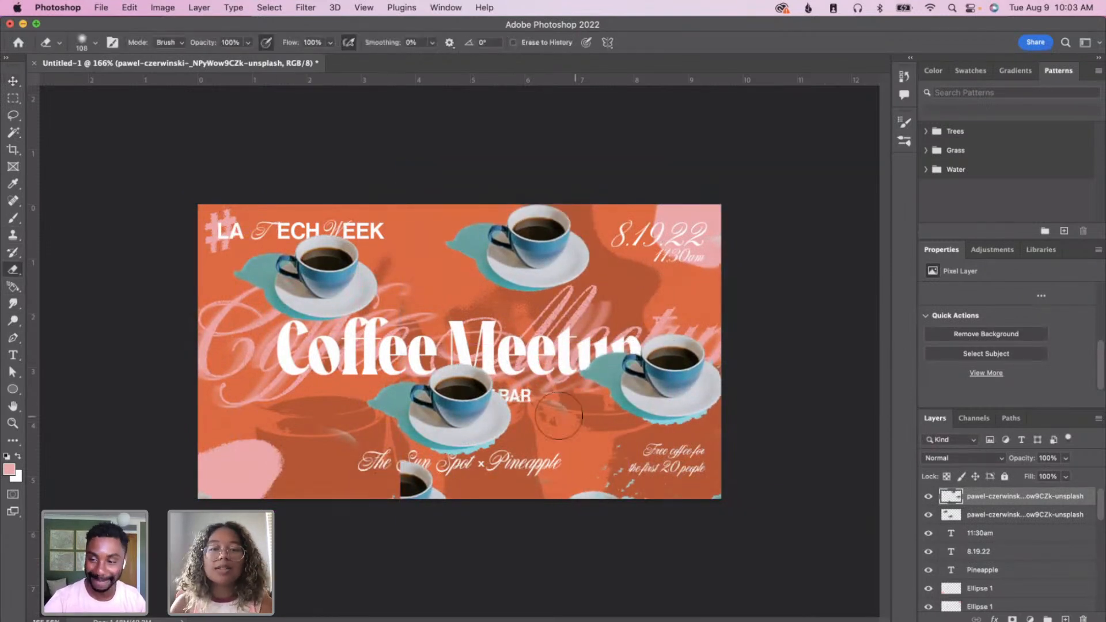
pyautogui.moveTo(374, 474)
pyautogui.mouseDown()
pyautogui.moveTo(428, 488)
pyautogui.moveTo(439, 508)
pyautogui.moveTo(344, 474)
pyautogui.moveTo(438, 482)
pyautogui.mouseUp()
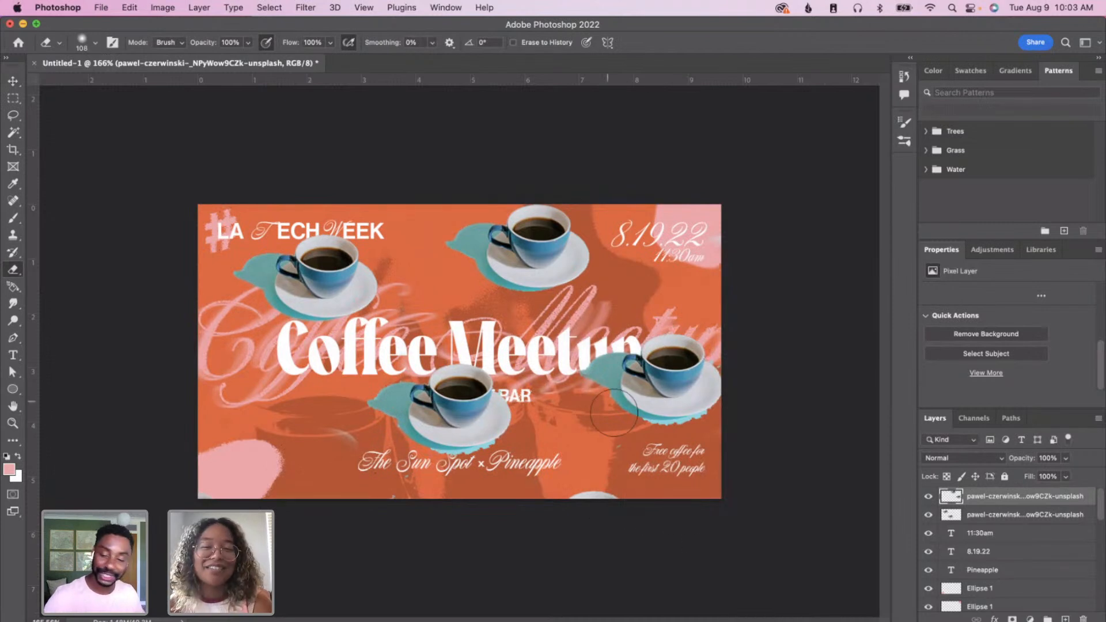
# - Erase the cup covering the end of "Meetup" on the top cup layer and the cropped fragment at the poster's lower edge on the layer below
pyautogui.moveTo(592, 277)
pyautogui.mouseDown()
pyautogui.moveTo(617, 349)
pyautogui.moveTo(589, 351)
pyautogui.moveTo(701, 422)
pyautogui.moveTo(634, 341)
pyautogui.moveTo(733, 396)
pyautogui.moveTo(698, 360)
pyautogui.moveTo(714, 383)
pyautogui.moveTo(569, 349)
pyautogui.moveTo(674, 434)
pyautogui.moveTo(654, 455)
pyautogui.mouseUp()
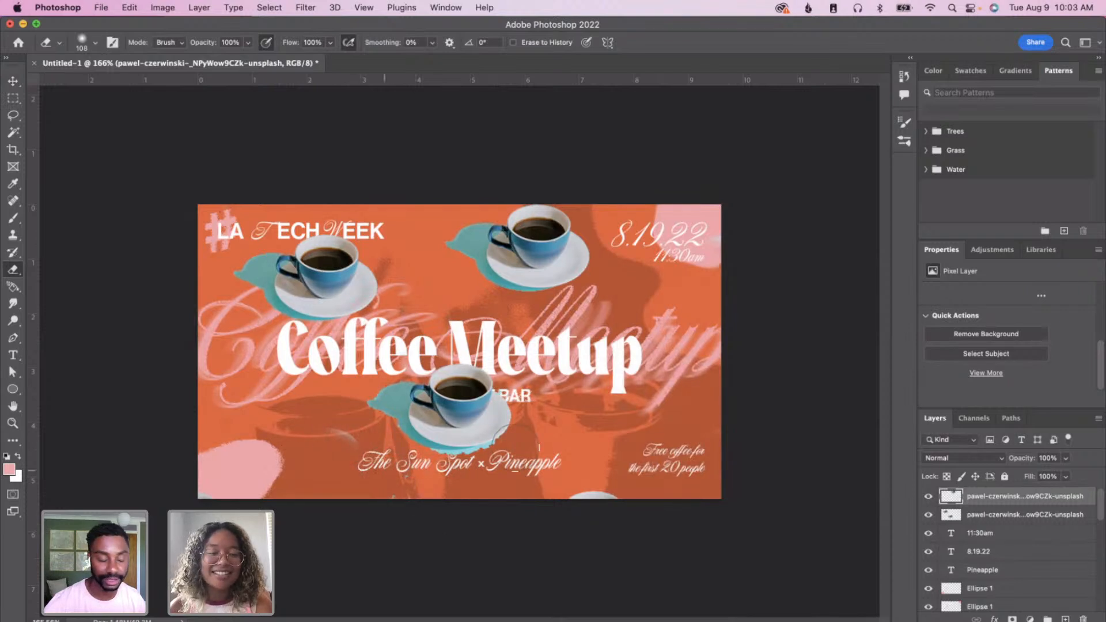
pyautogui.click(974, 517)
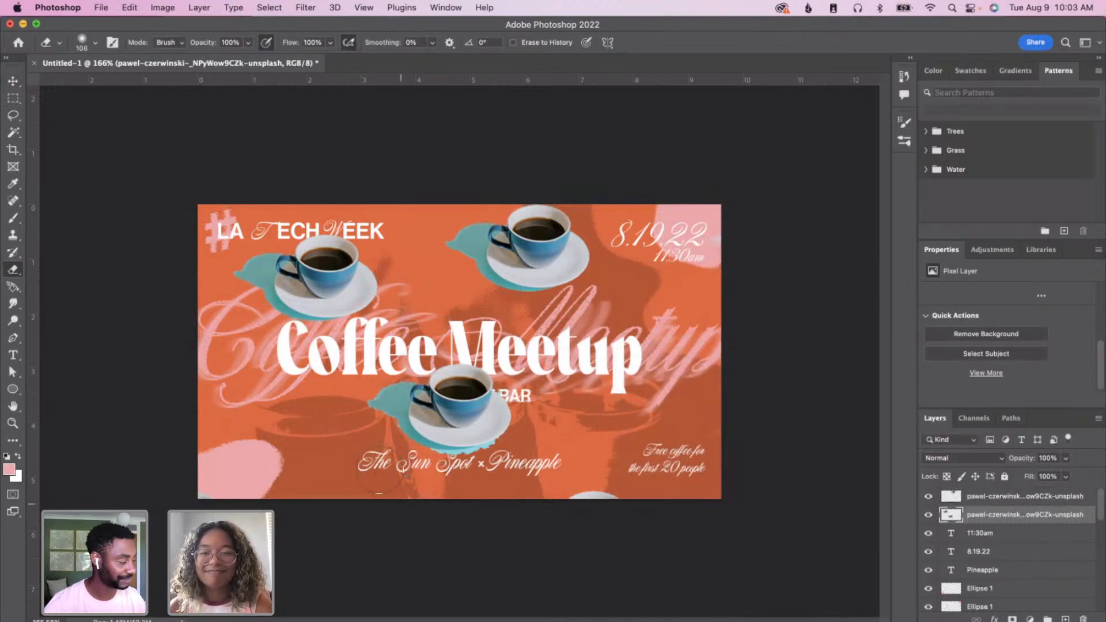
pyautogui.moveTo(642, 519); pyautogui.dragTo(628, 497)
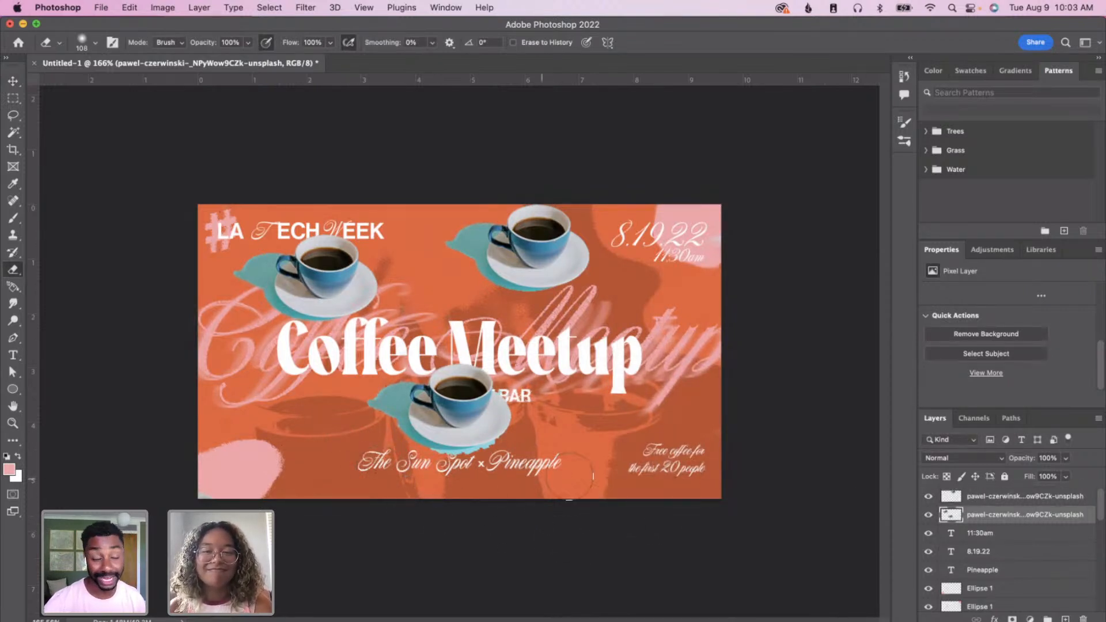
# - Nudge the lower cup layer, and cut its cup covering "LOVE COFFEE BAR" onto a new layer placed over the lower-left pink blob
pyautogui.press('v')
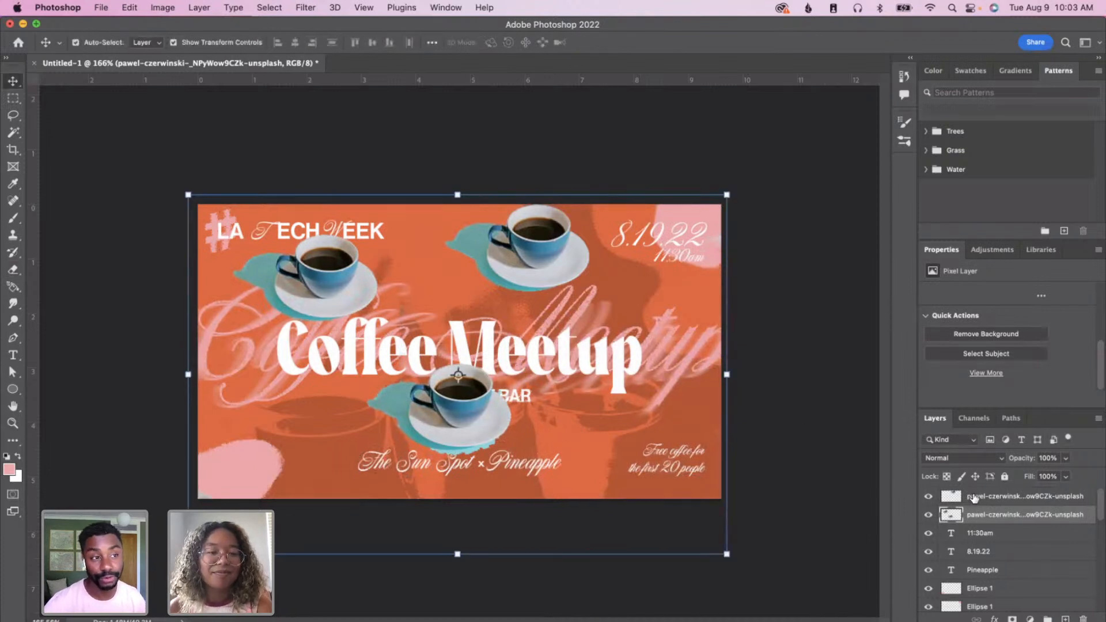
pyautogui.moveTo(455, 358)
pyautogui.mouseDown()
pyautogui.moveTo(461, 403)
pyautogui.moveTo(475, 407)
pyautogui.mouseUp()
pyautogui.press('l')
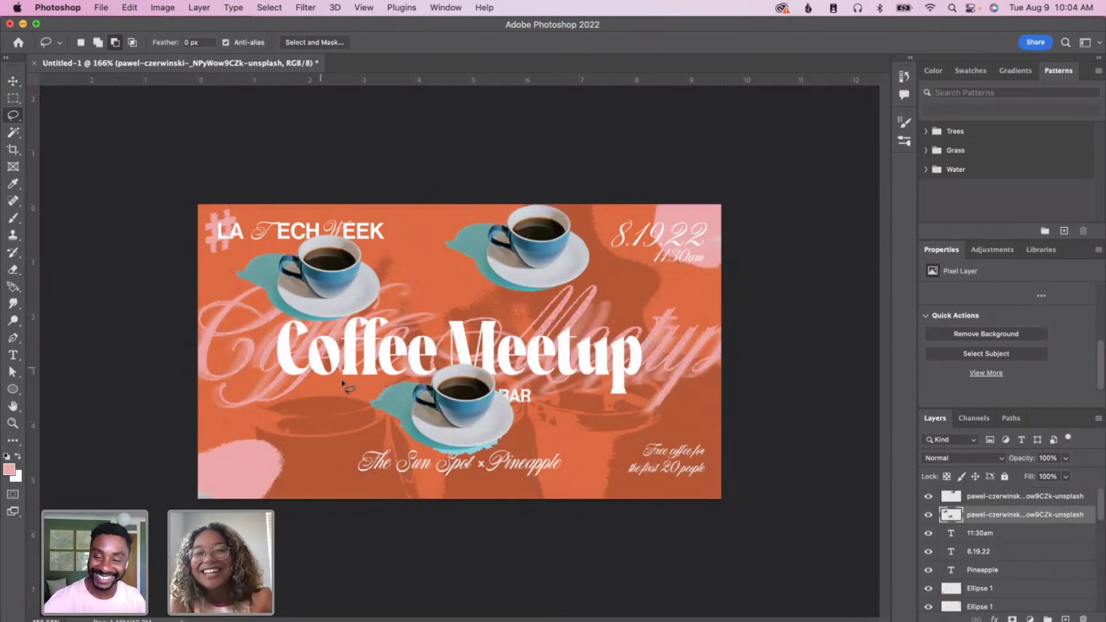
pyautogui.moveTo(343, 387)
pyautogui.mouseDown()
pyautogui.moveTo(575, 429)
pyautogui.moveTo(279, 429)
pyautogui.mouseUp()
pyautogui.press('super+x')
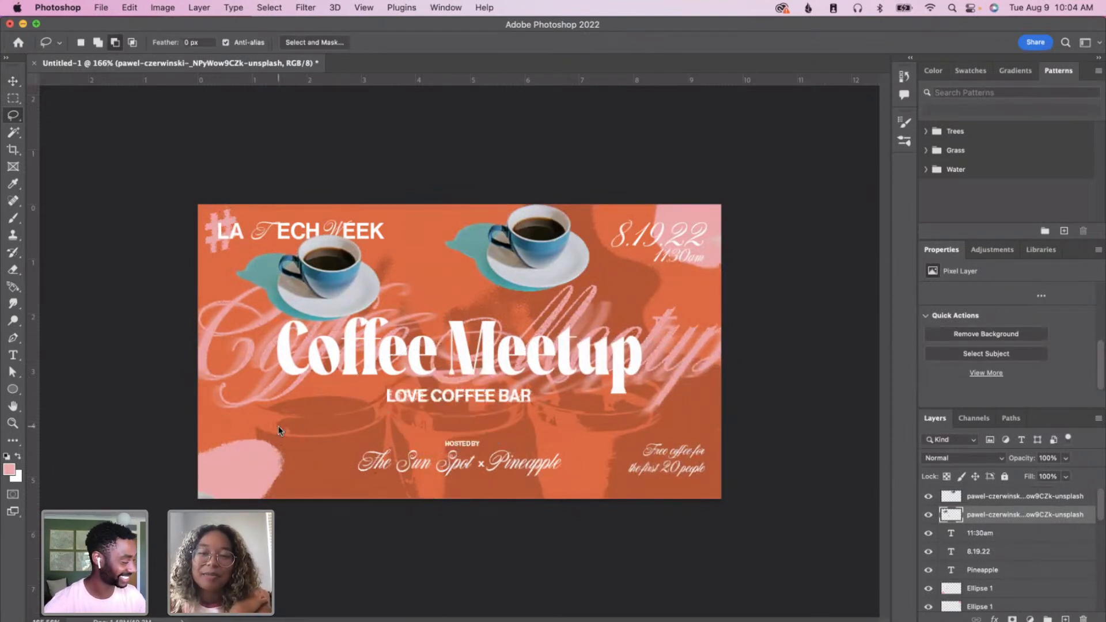
pyautogui.press('super+v')
pyautogui.press('v')
pyautogui.moveTo(519, 329)
pyautogui.mouseDown()
pyautogui.moveTo(304, 438)
pyautogui.moveTo(345, 406)
pyautogui.moveTo(347, 416)
pyautogui.moveTo(371, 409)
pyautogui.mouseUp()
# - Erase the stray specks beside the pasted lower-left cup using a 60 px eraser with 54% hardness
pyautogui.click(12, 200)
pyautogui.press('super+z')
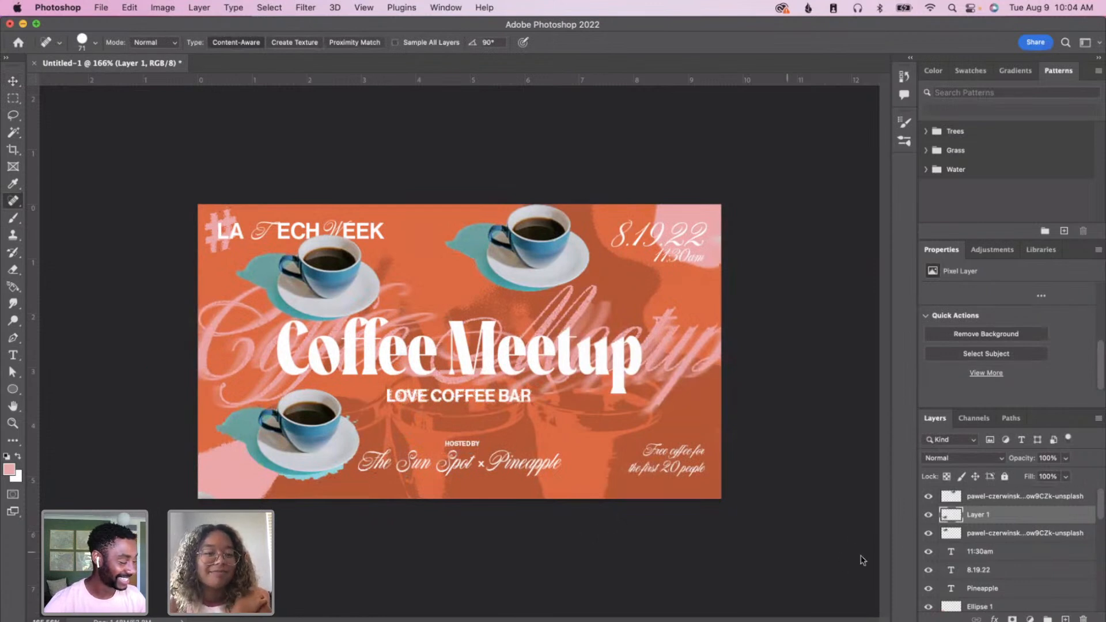
pyautogui.click(1000, 499)
pyautogui.click(993, 519)
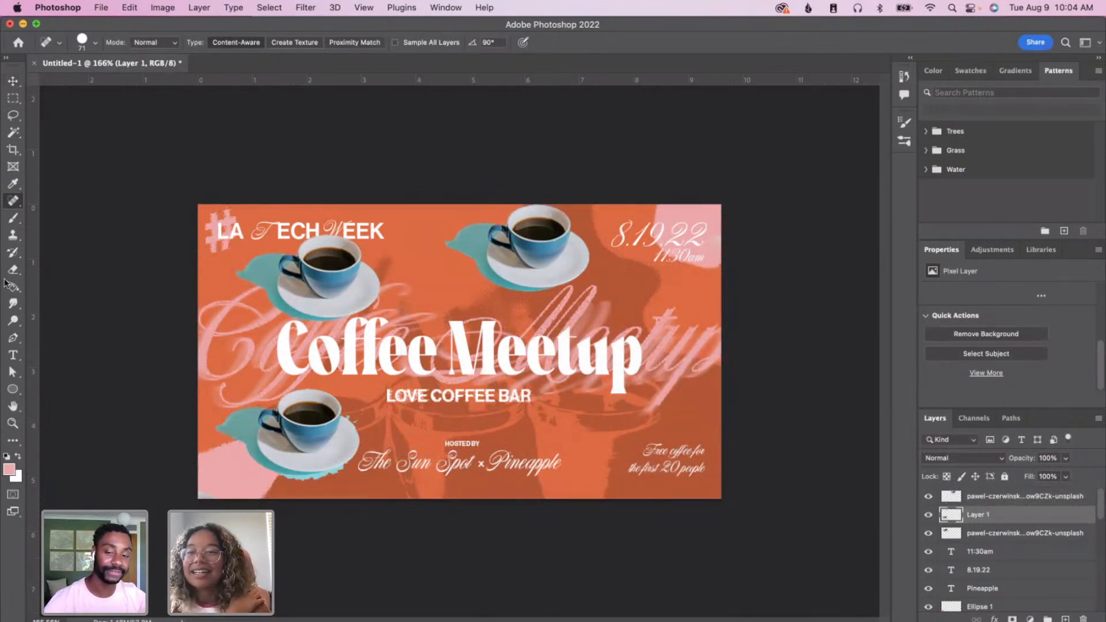
pyautogui.click(13, 269)
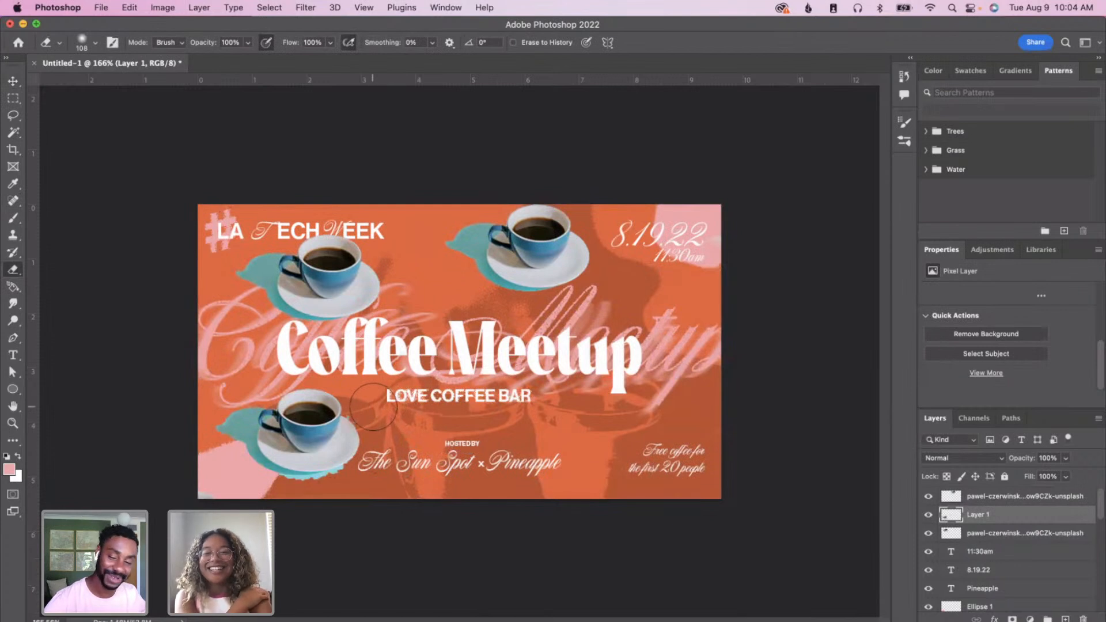
pyautogui.press('super+z')
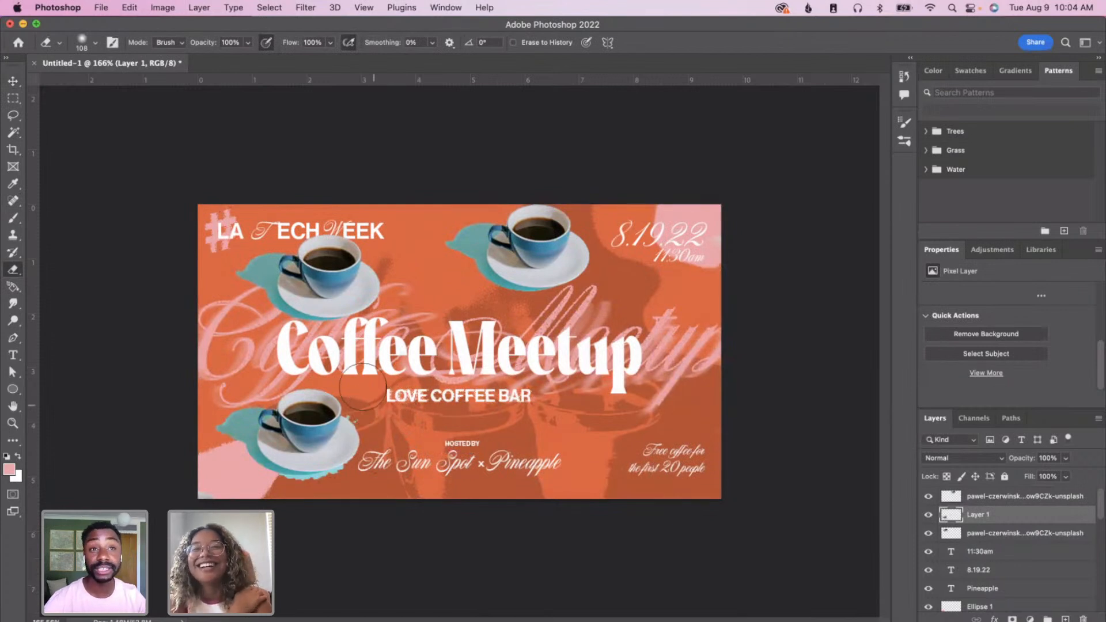
pyautogui.click(91, 47)
pyautogui.moveTo(108, 84); pyautogui.dragTo(99, 85)
pyautogui.click(119, 112)
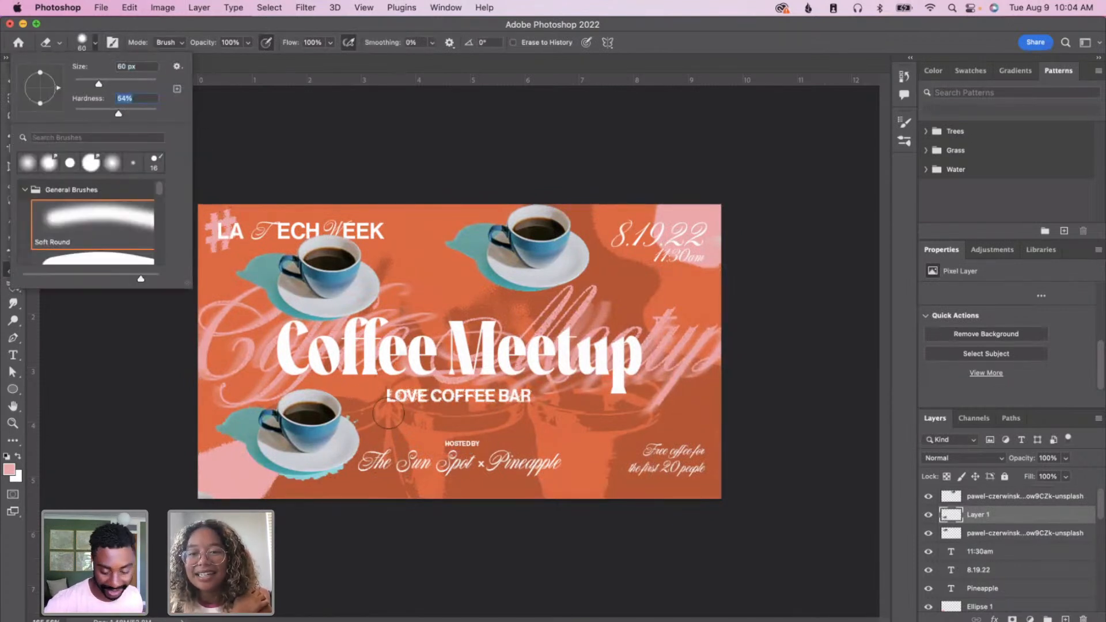
pyautogui.click(388, 413)
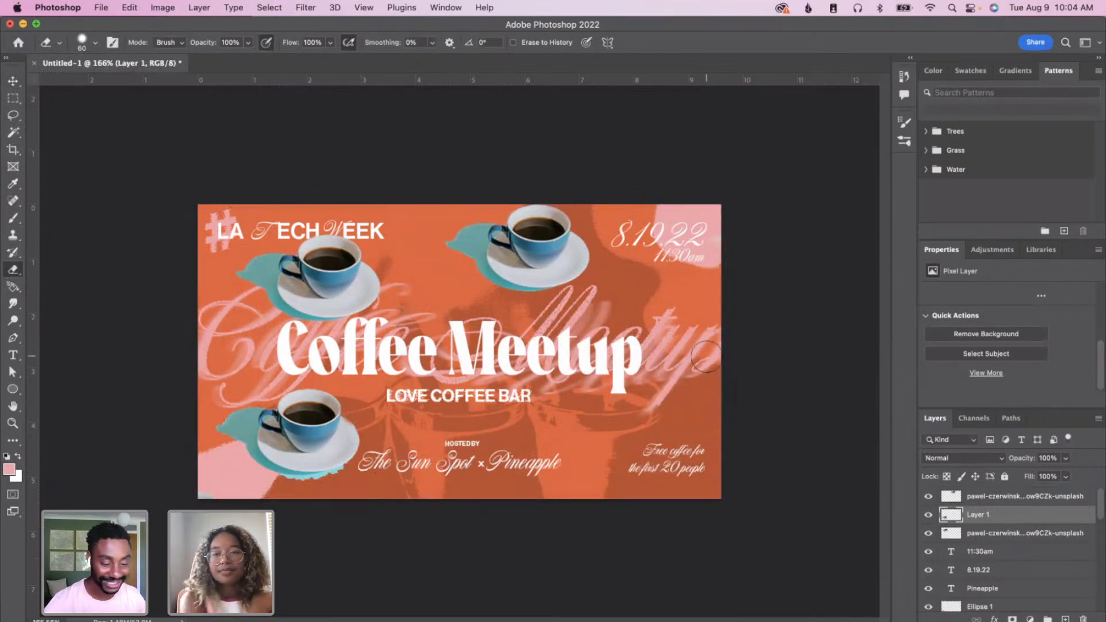
# - Duplicate the cup layer beneath "LA TECH WEEK", scale the copy to 71.25%, and place its cup below the end of "Meetup"
pyautogui.press('v')
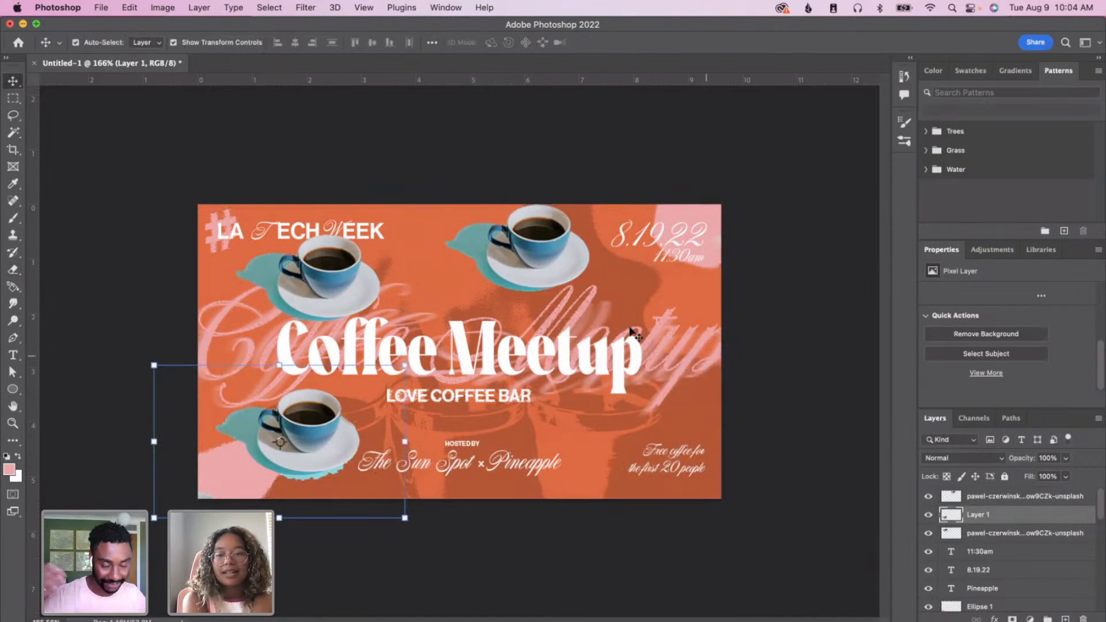
pyautogui.click(348, 271)
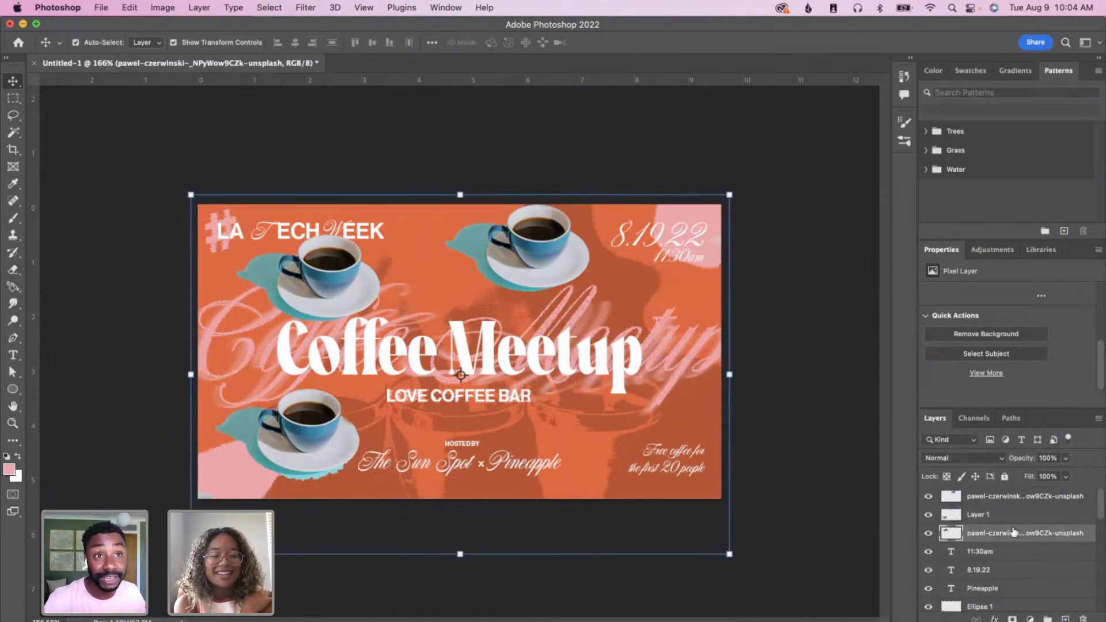
pyautogui.press('super+c')
pyautogui.press('super+v')
pyautogui.moveTo(456, 349); pyautogui.dragTo(610, 409)
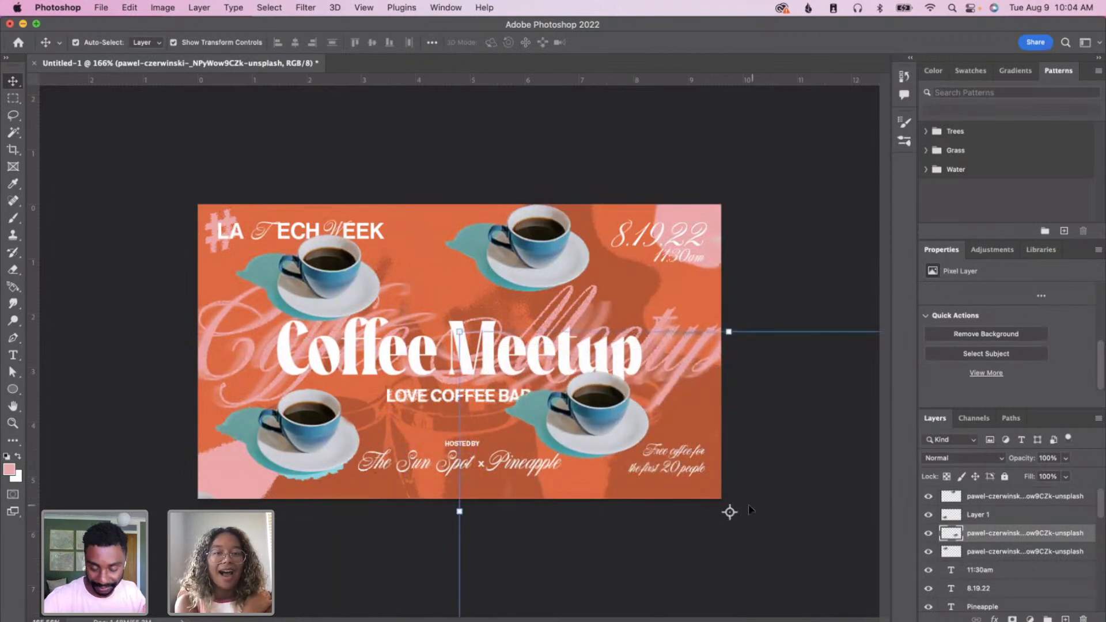
pyautogui.moveTo(464, 341); pyautogui.dragTo(551, 390)
pyautogui.moveTo(487, 355); pyautogui.dragTo(508, 368)
pyautogui.moveTo(615, 443); pyautogui.dragTo(596, 433)
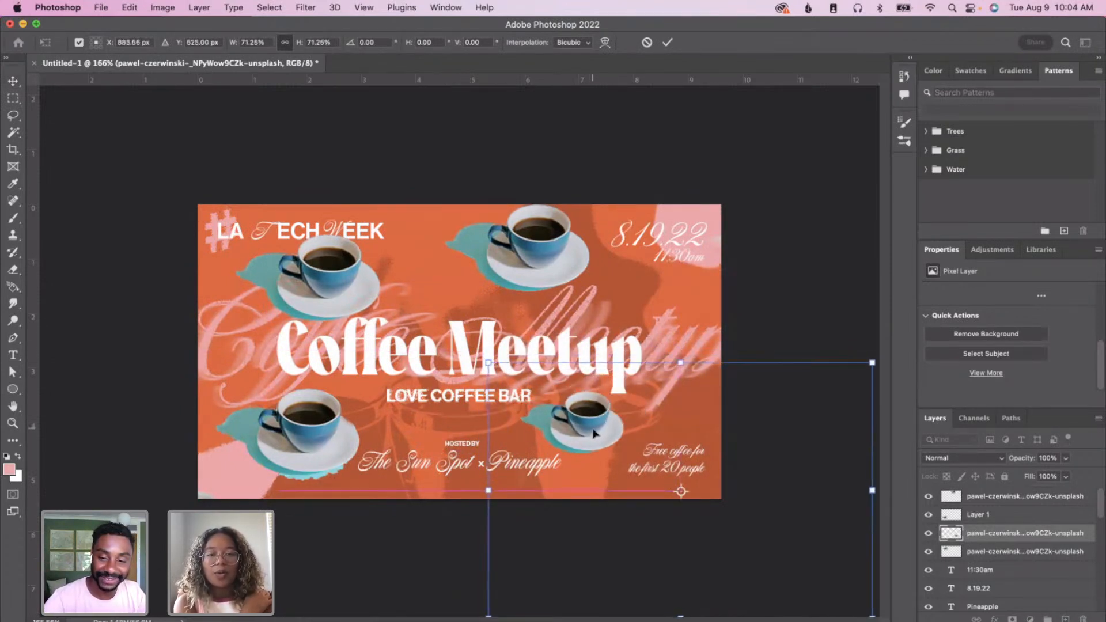
pyautogui.press('Return')
# - Scale the cup layer beneath "LA TECH WEEK" to 84.66% and reposition its cup between that heading and the "Coffee" title
pyautogui.click(350, 294)
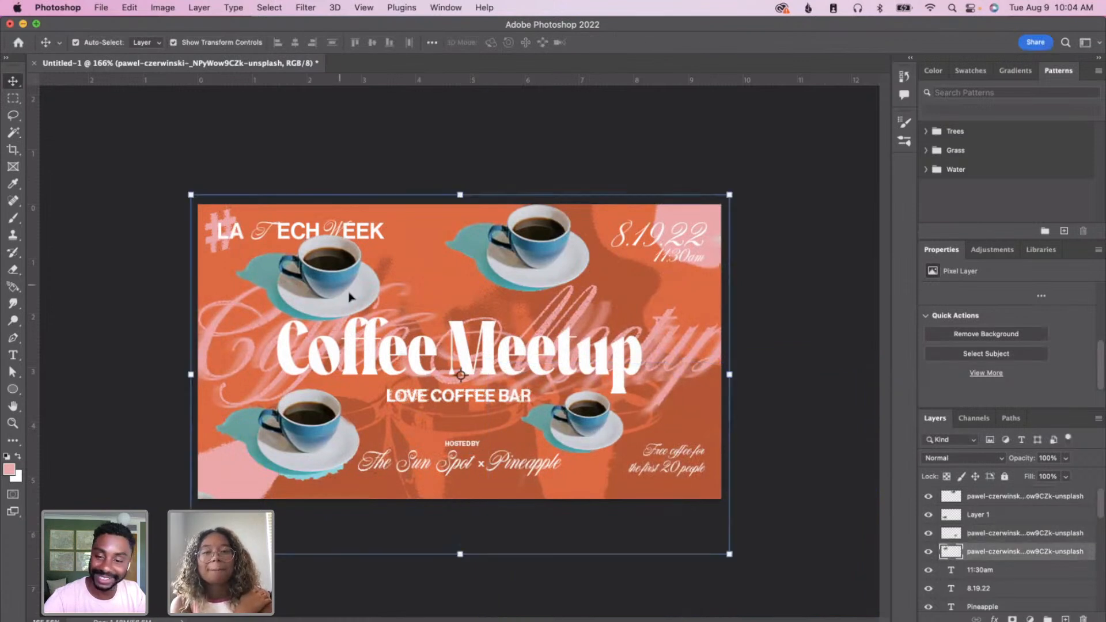
pyautogui.moveTo(728, 551); pyautogui.dragTo(553, 435)
pyautogui.moveTo(274, 252); pyautogui.dragTo(321, 268)
pyautogui.moveTo(410, 447); pyautogui.dragTo(409, 478)
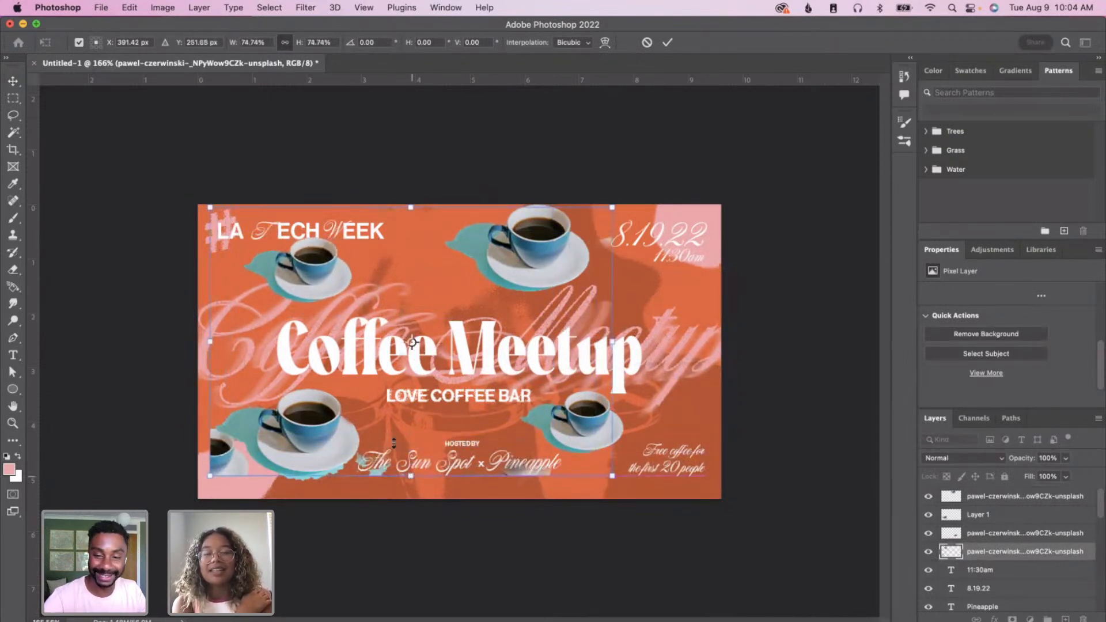
pyautogui.moveTo(324, 296); pyautogui.dragTo(336, 295)
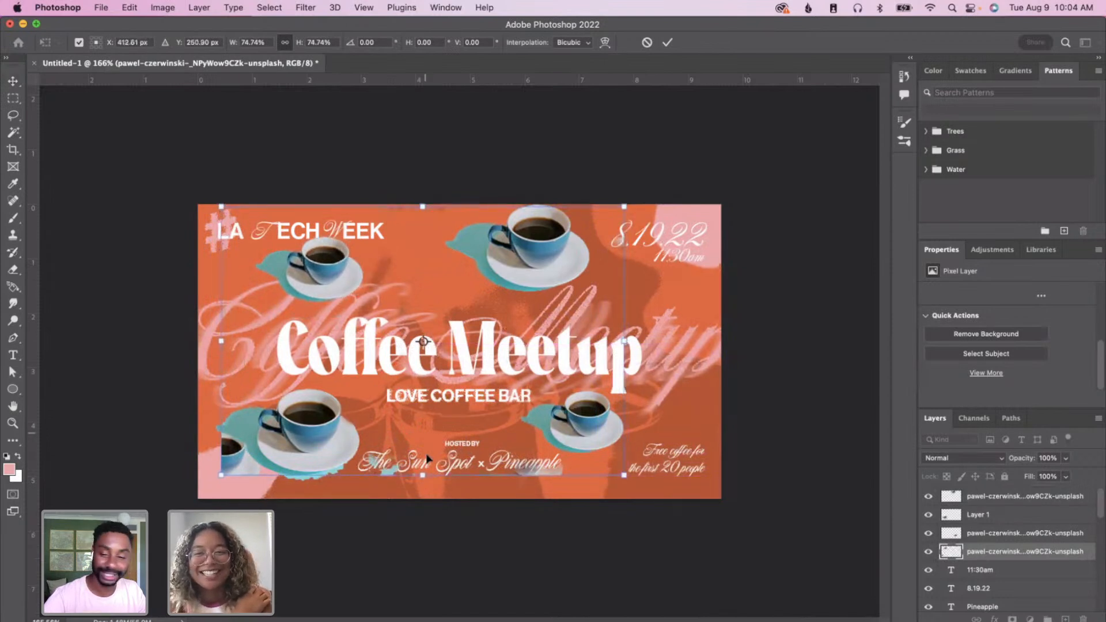
pyautogui.moveTo(424, 475); pyautogui.dragTo(423, 511)
pyautogui.moveTo(342, 299); pyautogui.dragTo(353, 291)
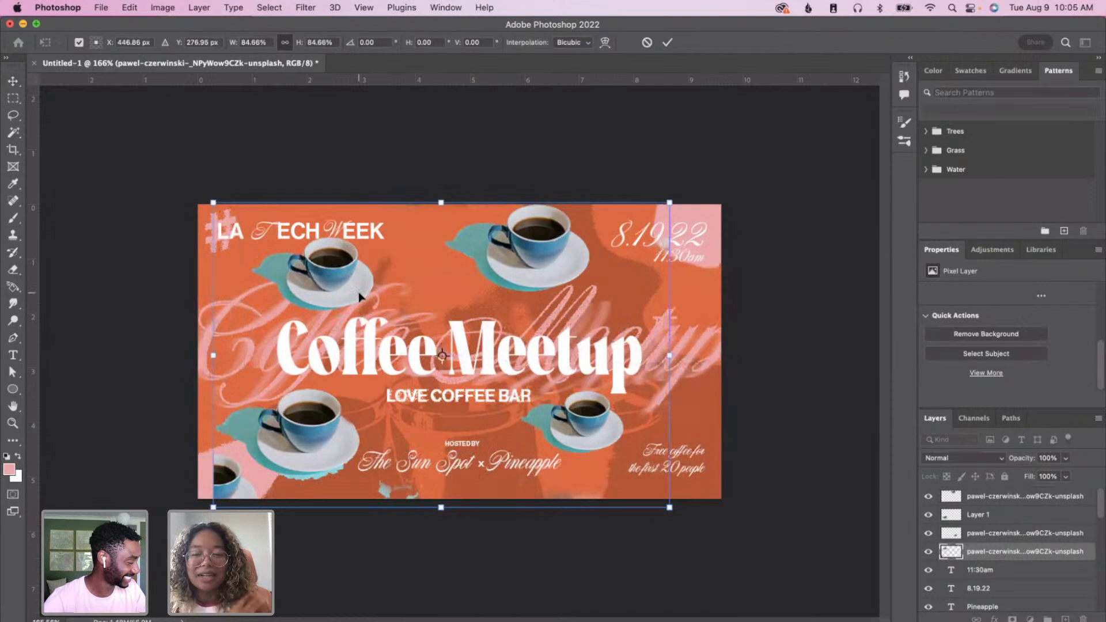
pyautogui.press('Return')
# - Erase the partial cup over the lower-left pink blob and the leftover specks below "The Sun Spot"
pyautogui.click(16, 271)
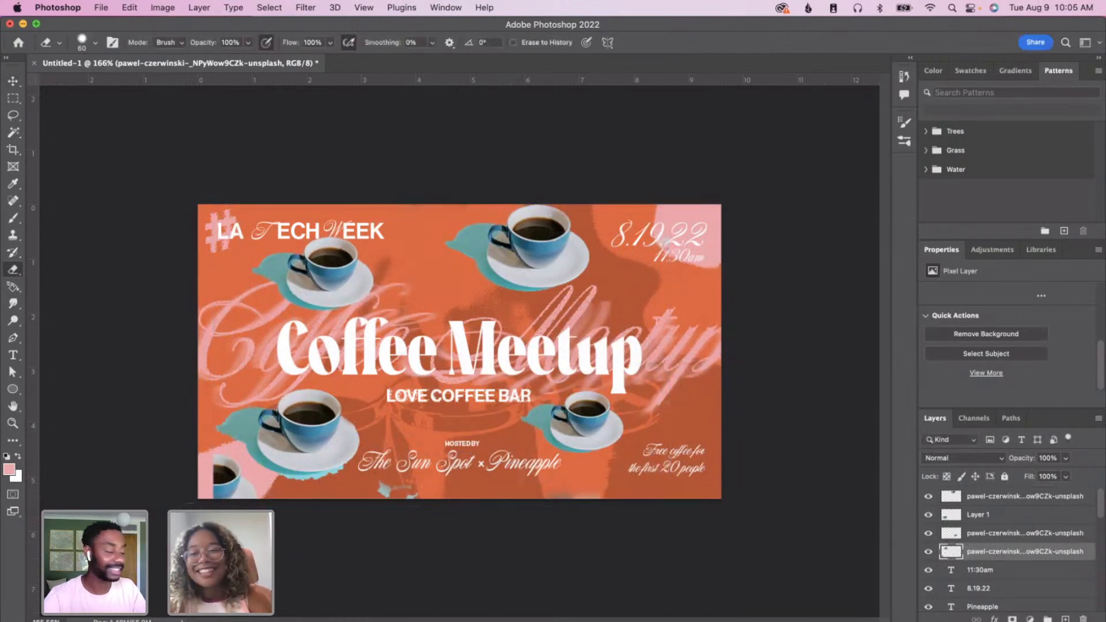
pyautogui.moveTo(211, 450); pyautogui.dragTo(230, 470)
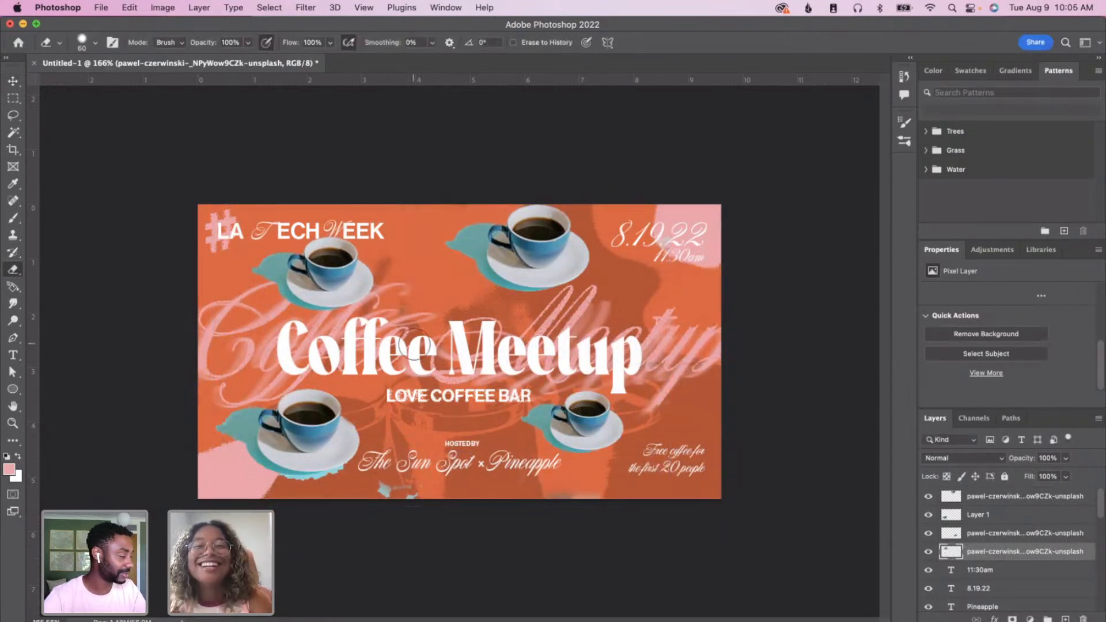
pyautogui.moveTo(424, 511); pyautogui.dragTo(365, 495)
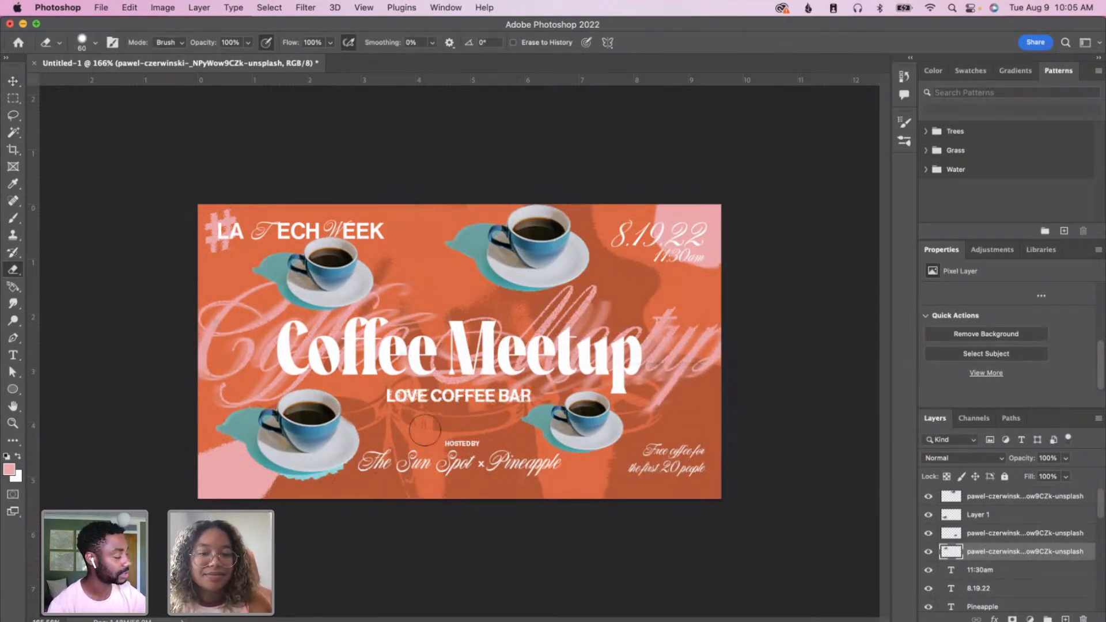
# - Scale down the lower-left coffee cup slightly
pyautogui.press('v')
pyautogui.click(326, 441)
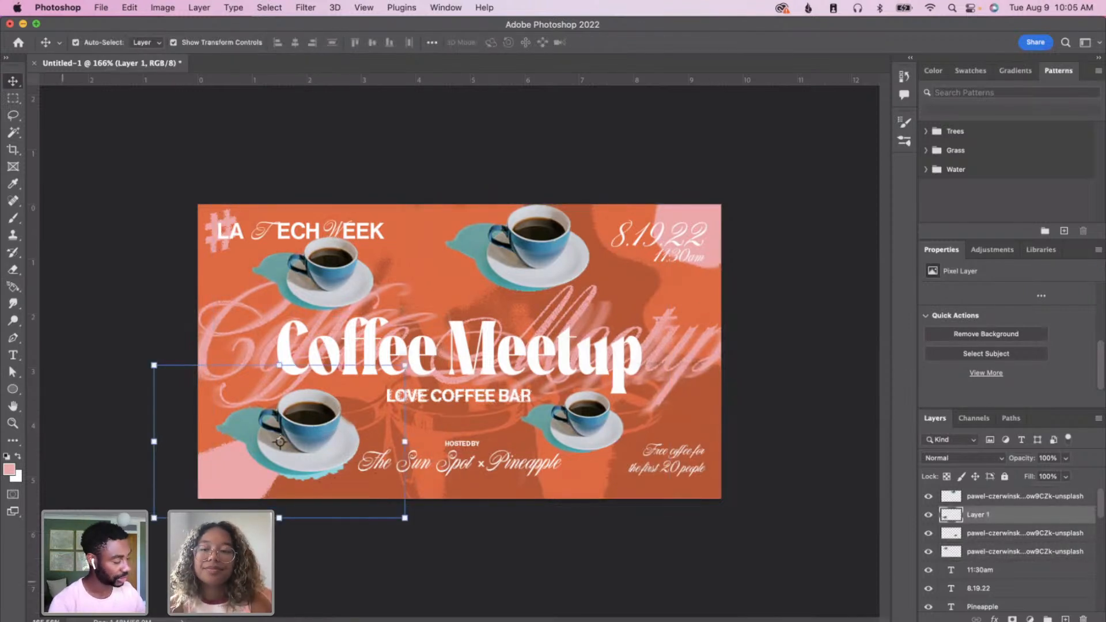
pyautogui.moveTo(393, 514); pyautogui.dragTo(379, 505)
pyautogui.press('Return')
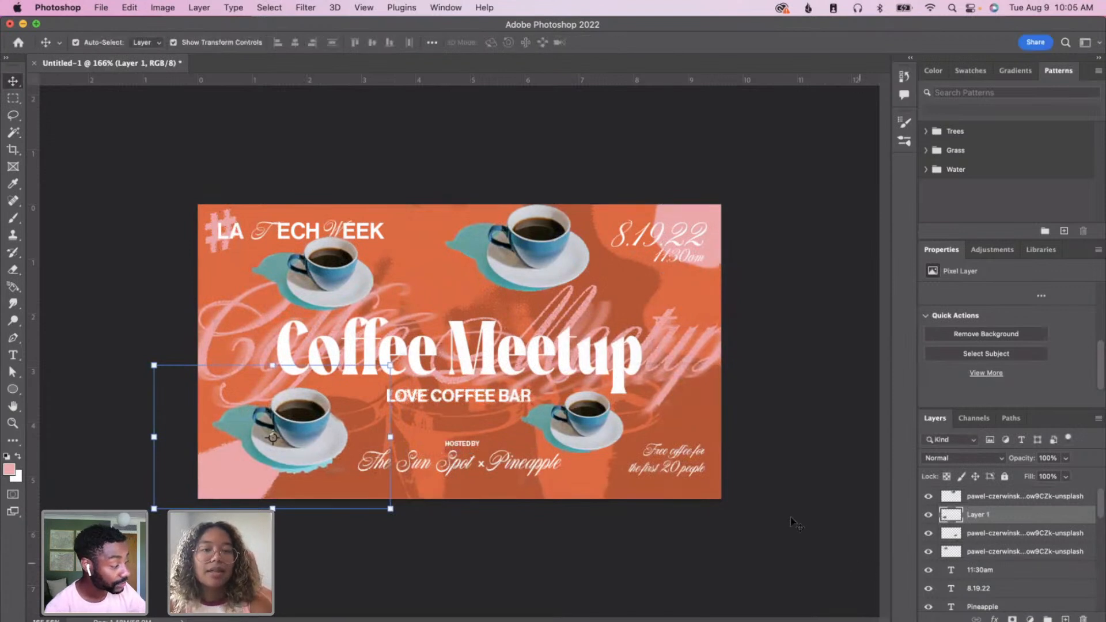
# - Go through the four coffee-cup layers one by one, checking each for its extent and stray remnants
pyautogui.click(13, 270)
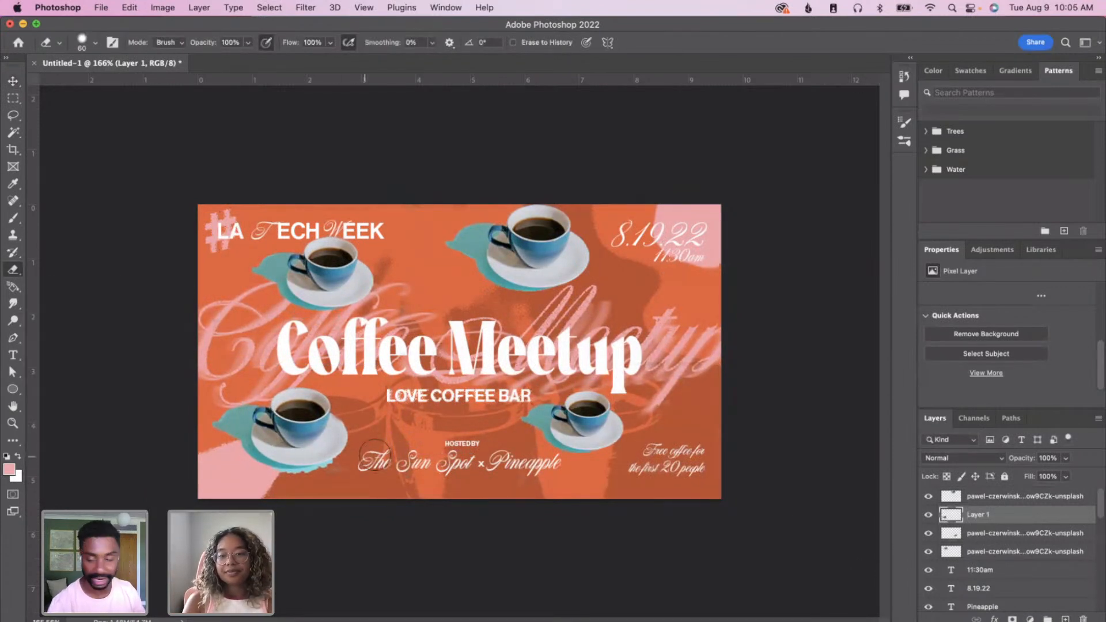
pyautogui.click(1018, 499)
pyautogui.press('v')
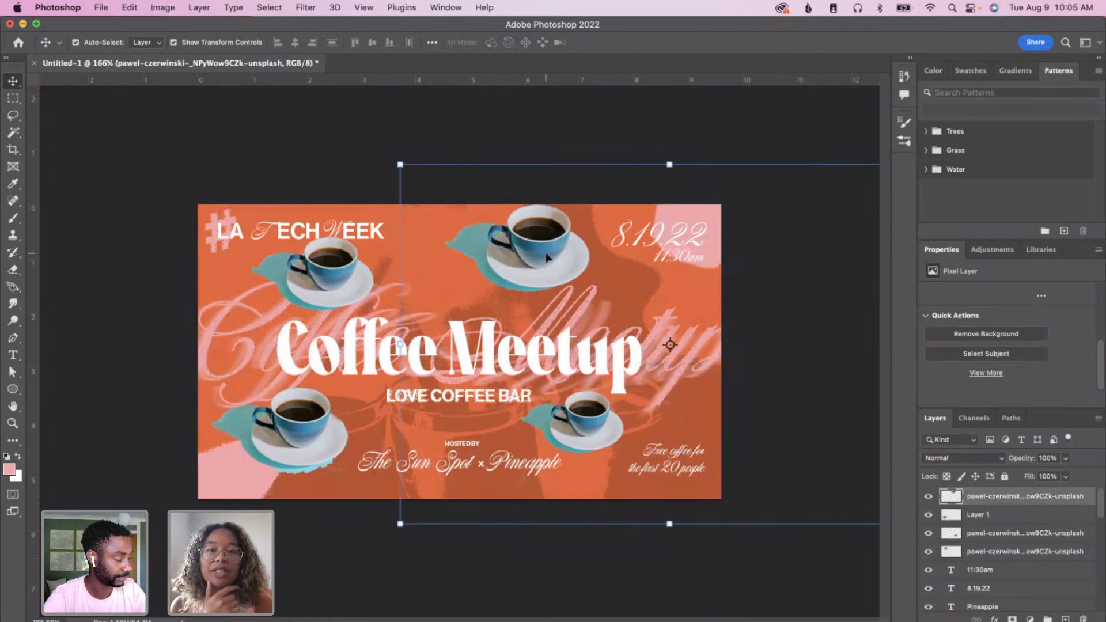
pyautogui.click(991, 515)
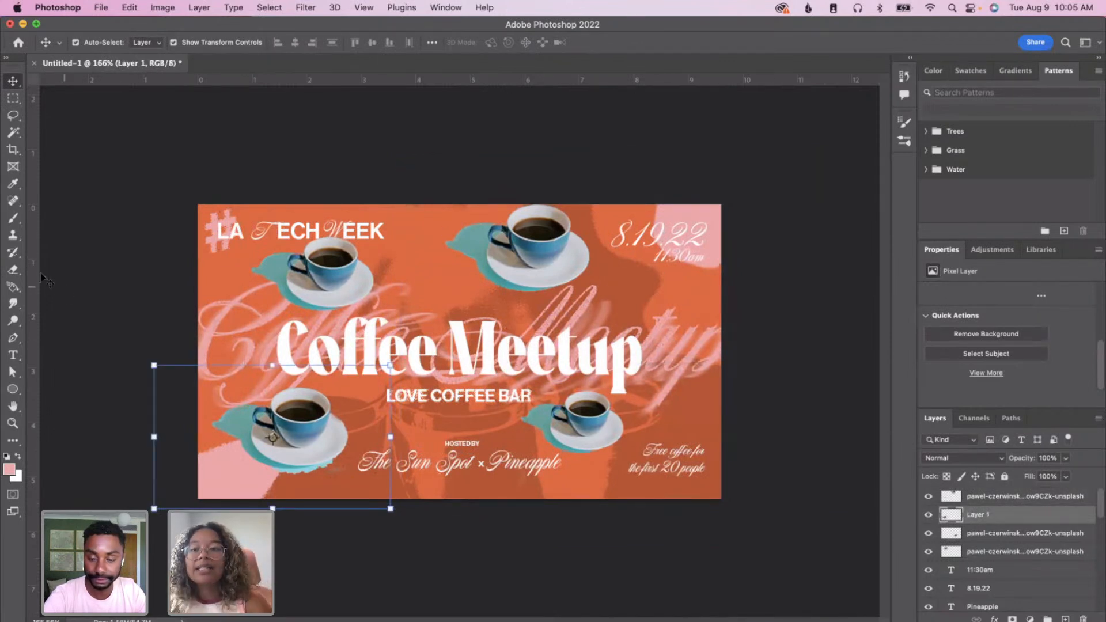
pyautogui.click(14, 269)
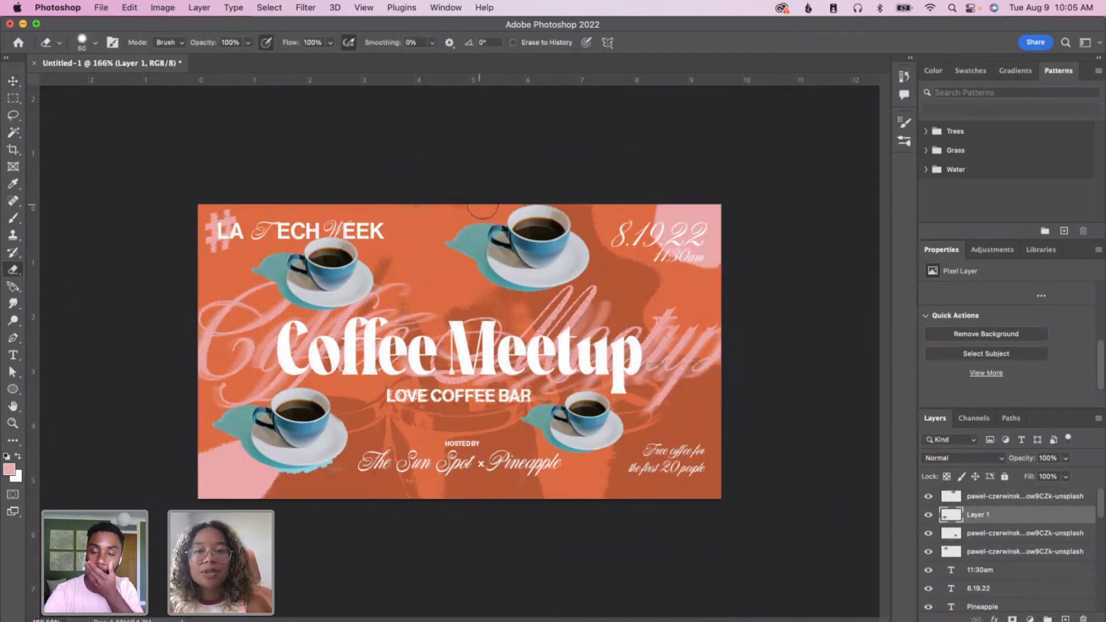
pyautogui.click(1014, 536)
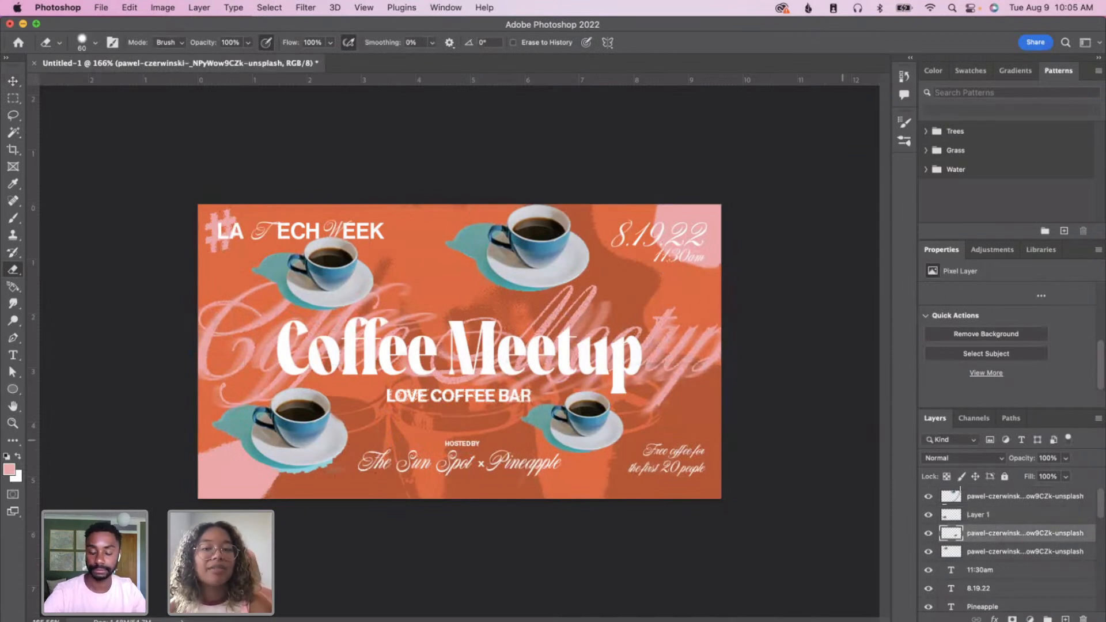
pyautogui.click(997, 553)
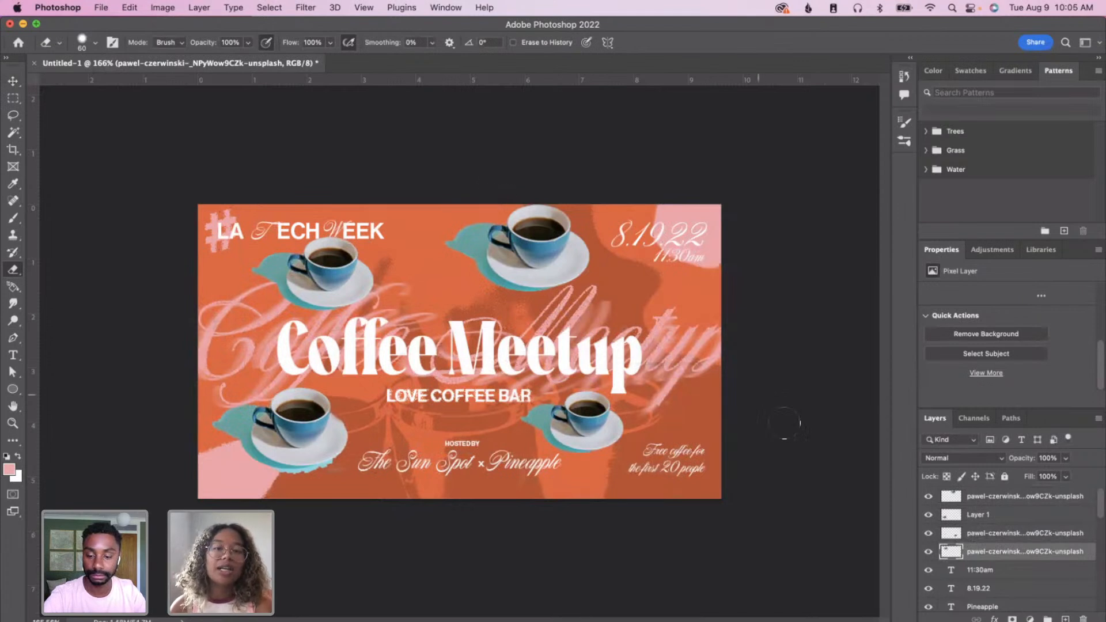
pyautogui.press('v')
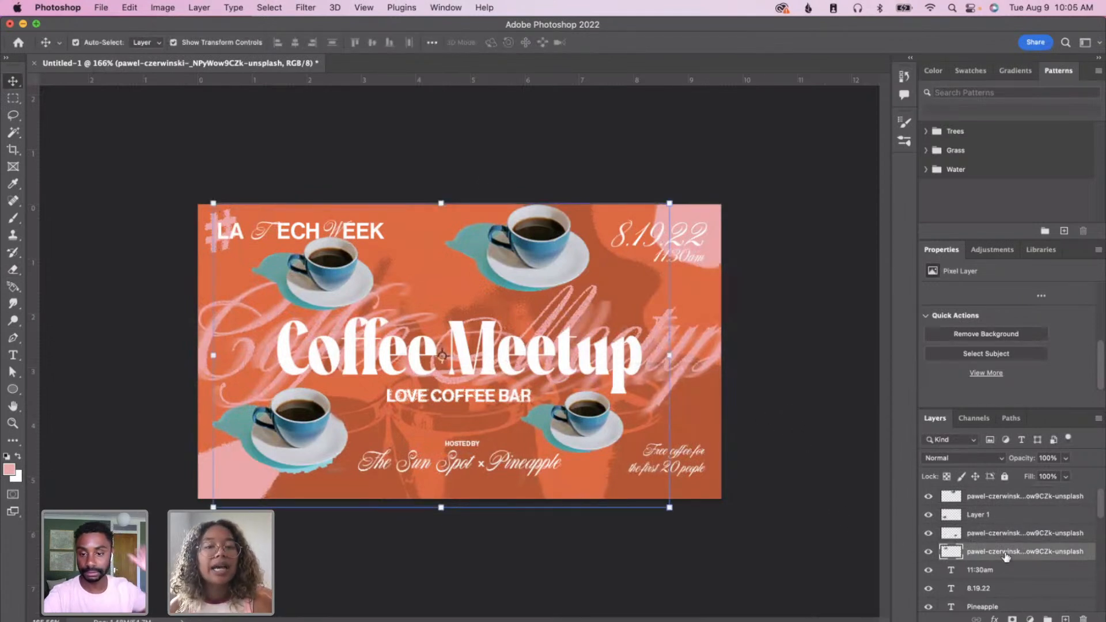
pyautogui.click(1019, 535)
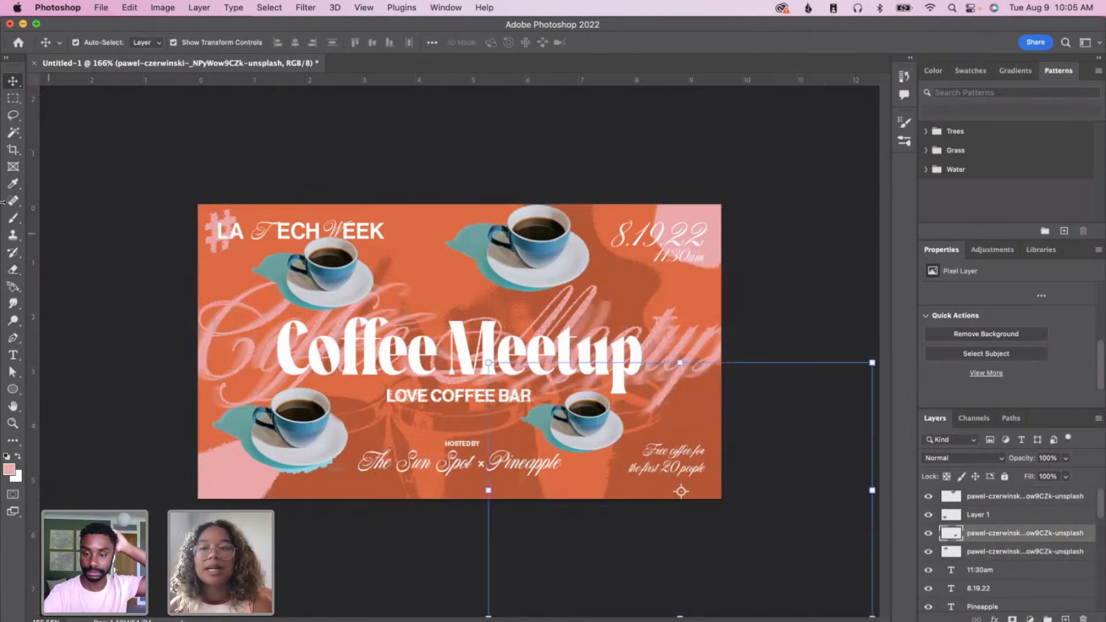
pyautogui.click(13, 269)
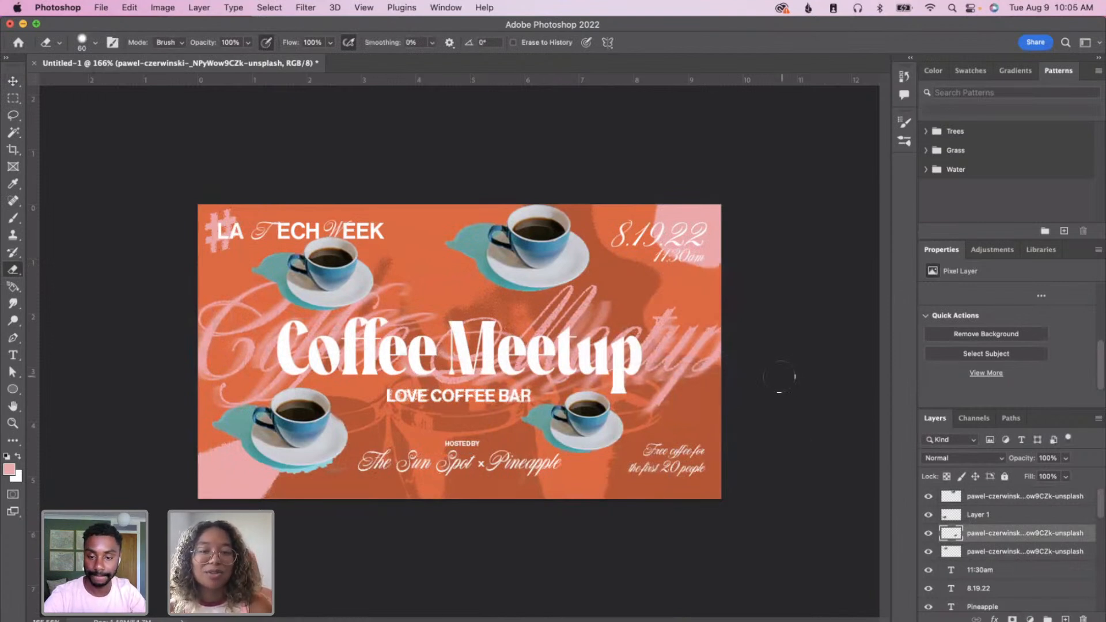
pyautogui.click(986, 517)
pyautogui.click(990, 497)
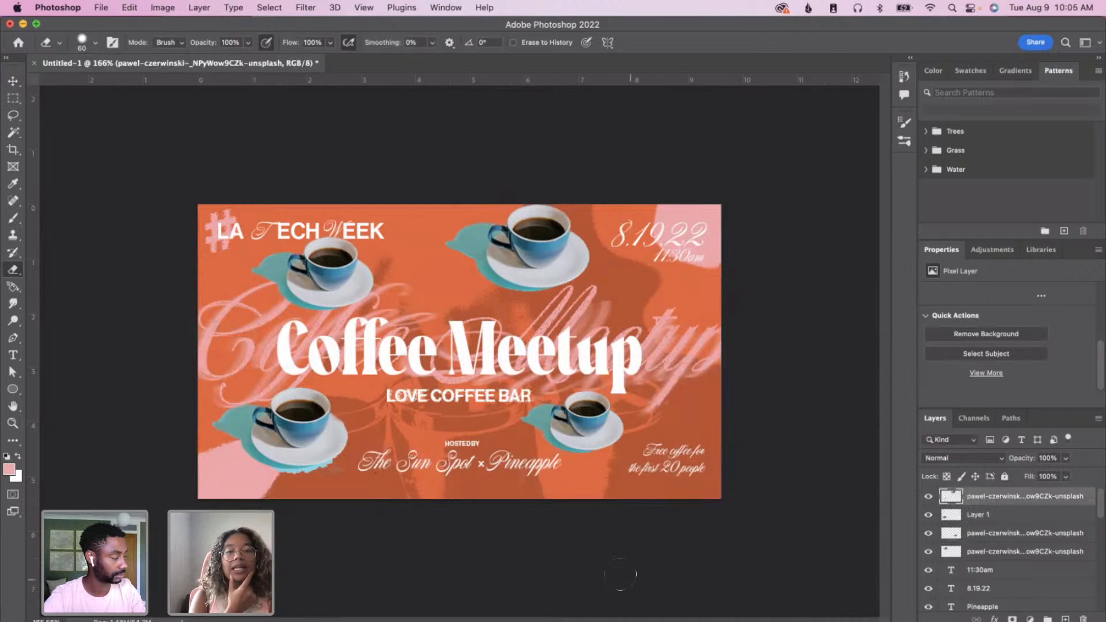
# - Move the lower-right coffee cup to the poster's right edge, just beneath the end of "Meetup", so it runs partly off the canvas
pyautogui.press('v')
pyautogui.moveTo(572, 445); pyautogui.dragTo(697, 415)
pyautogui.moveTo(614, 582); pyautogui.dragTo(563, 615)
pyautogui.moveTo(700, 402); pyautogui.dragTo(746, 405)
pyautogui.press('Return')
pyautogui.click(13, 270)
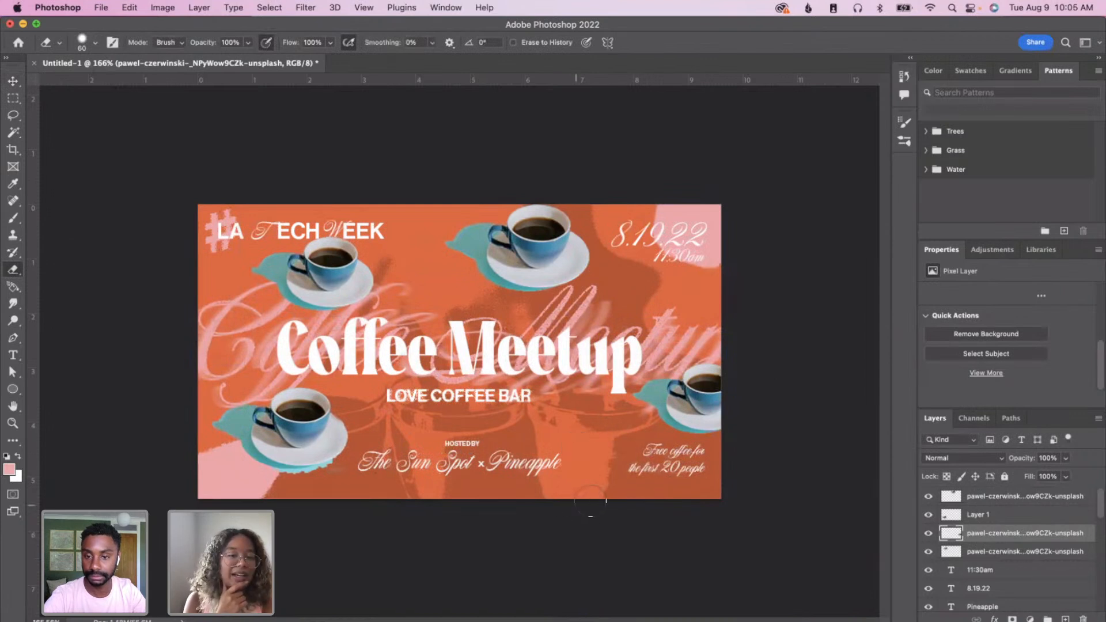
pyautogui.press('v')
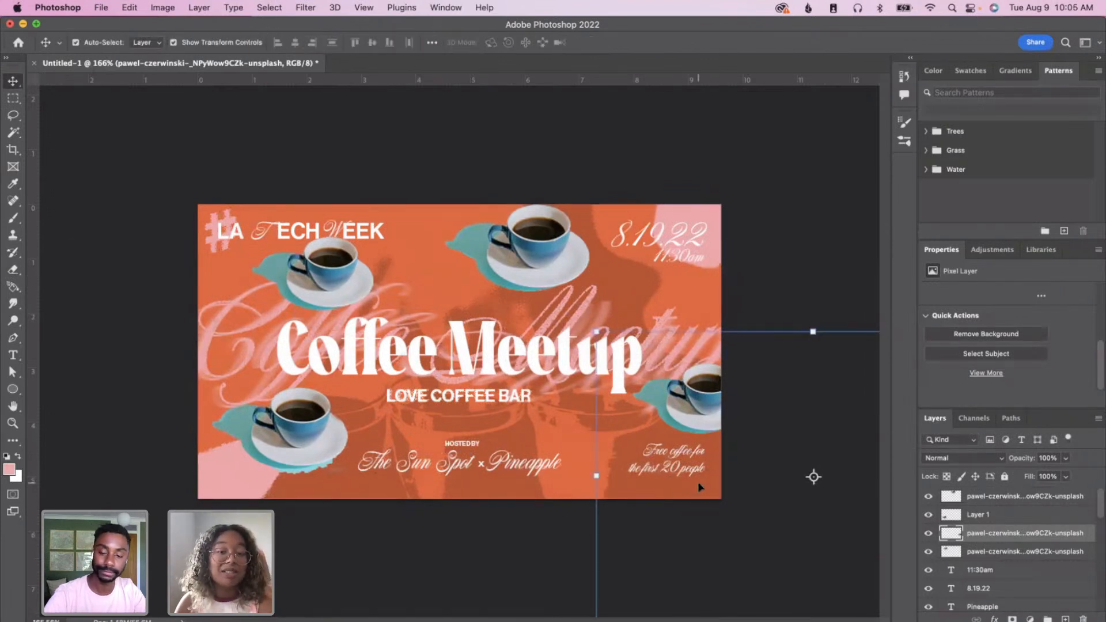
pyautogui.moveTo(686, 401)
pyautogui.mouseDown()
pyautogui.moveTo(576, 360)
pyautogui.moveTo(595, 421)
pyautogui.moveTo(596, 381)
pyautogui.moveTo(599, 406)
pyautogui.moveTo(687, 407)
pyautogui.mouseUp()
pyautogui.moveTo(687, 407); pyautogui.dragTo(688, 400)
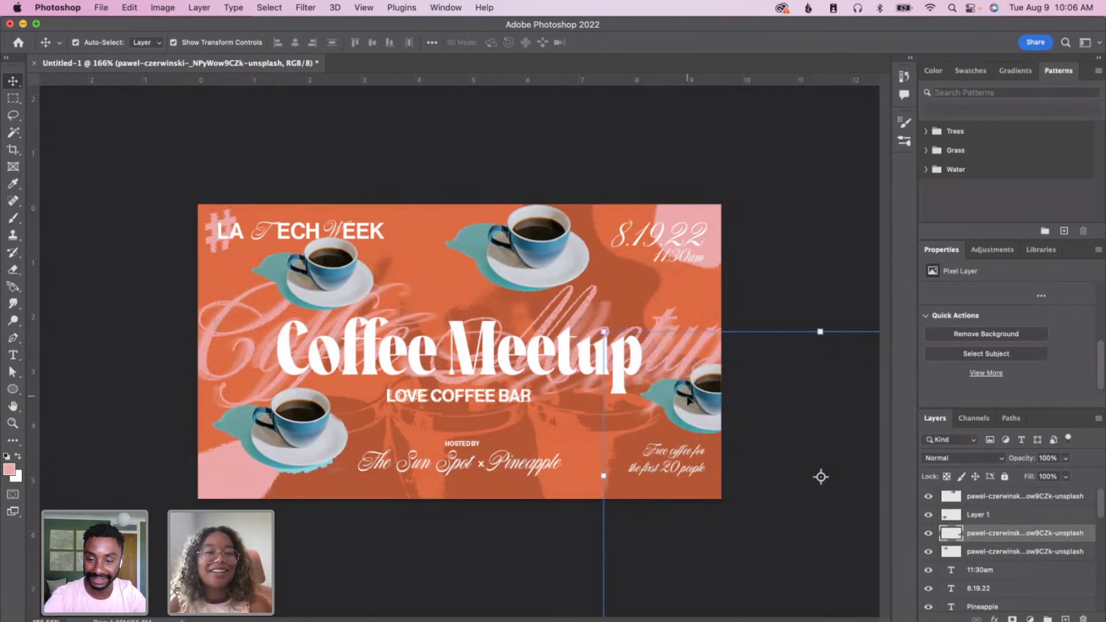
# - Move the top coffee cup up so the canvas edge crops its rim, and lower the bottom-left cup slightly toward the corner
pyautogui.moveTo(546, 240); pyautogui.dragTo(543, 217)
pyautogui.press('e')
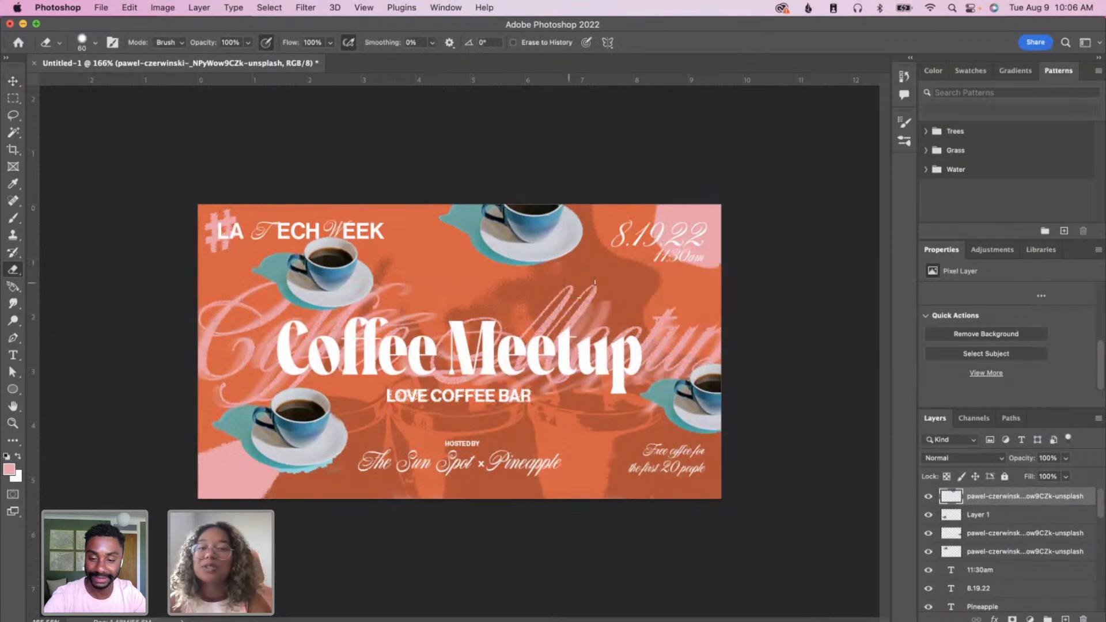
pyautogui.press('v')
pyautogui.moveTo(282, 442); pyautogui.dragTo(290, 459)
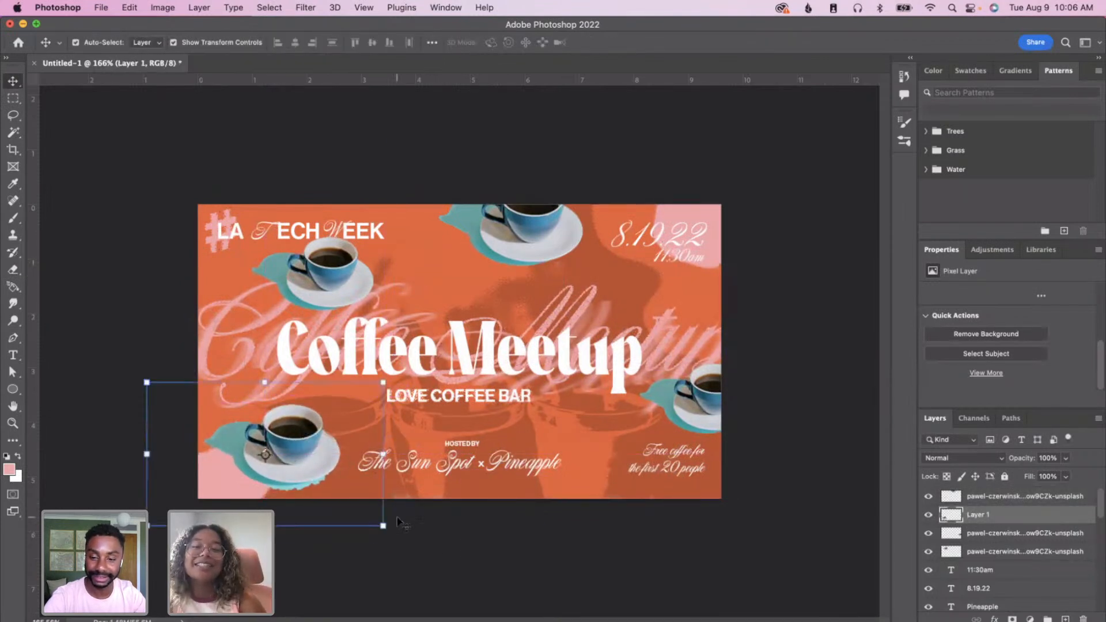
# - Set the blend mode of the top coffee cup's layer to Pin Light
pyautogui.click(535, 241)
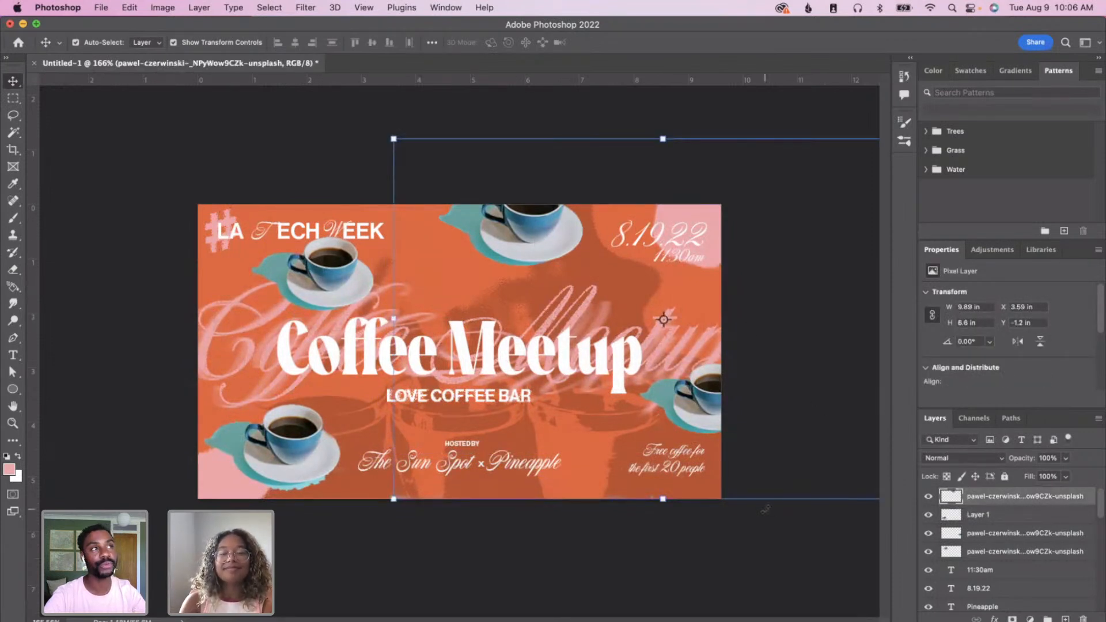
pyautogui.click(995, 458)
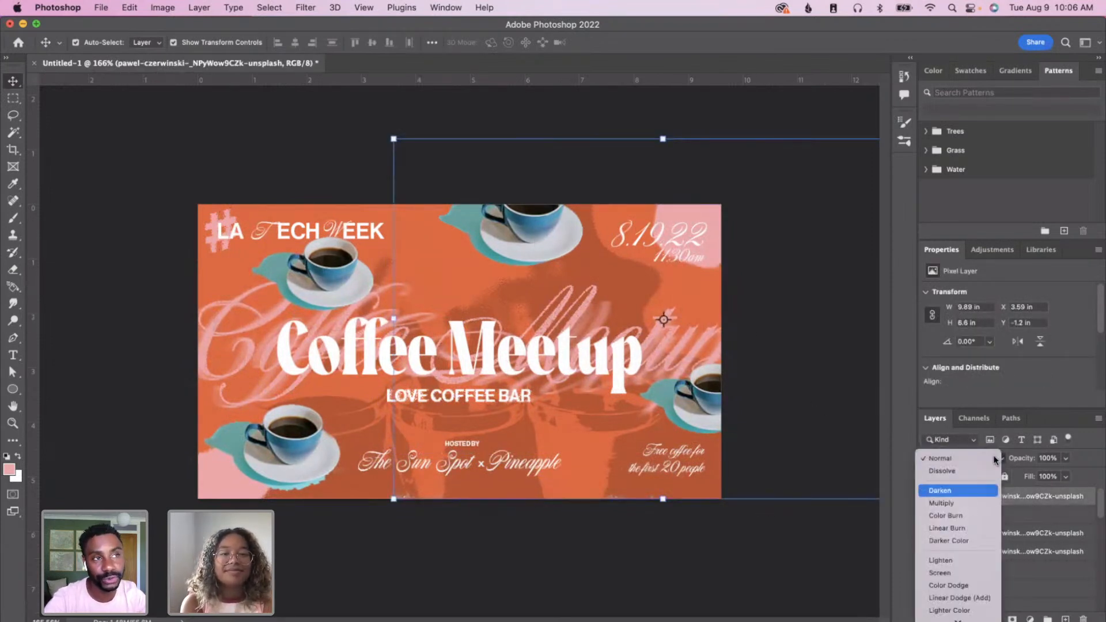
pyautogui.press('Down')
pyautogui.press('Down')
pyautogui.press('Down')
pyautogui.press('Down')
pyautogui.press('Down')
pyautogui.press('Down')
pyautogui.press('Down')
pyautogui.press('Down')
pyautogui.press('Down')
pyautogui.press('Down')
pyautogui.press('Down')
pyautogui.press('Down')
pyautogui.press('Down')
pyautogui.press('Down')
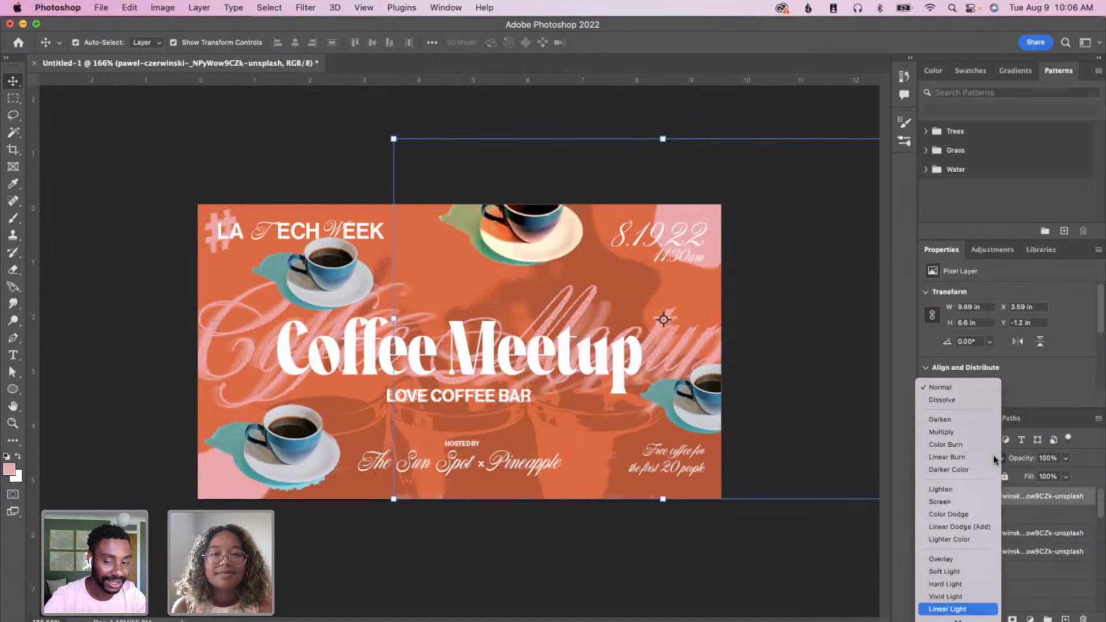
pyautogui.press('Down')
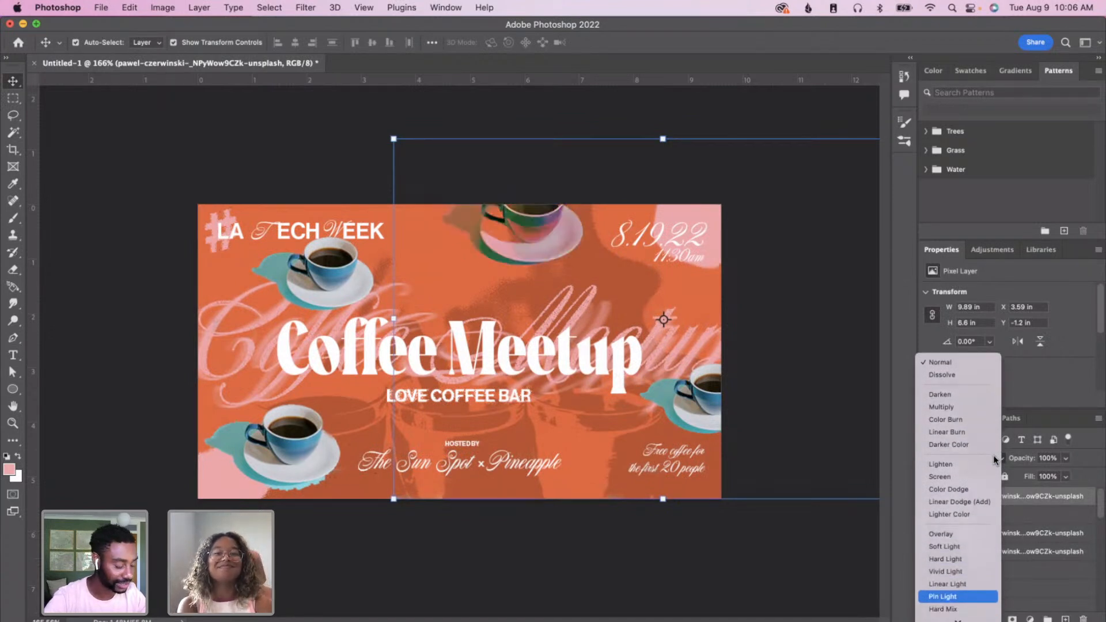
pyautogui.press('Return')
# - Set the blend mode of Layer 1, the lower-left coffee cup, to Hard Light
pyautogui.click(316, 464)
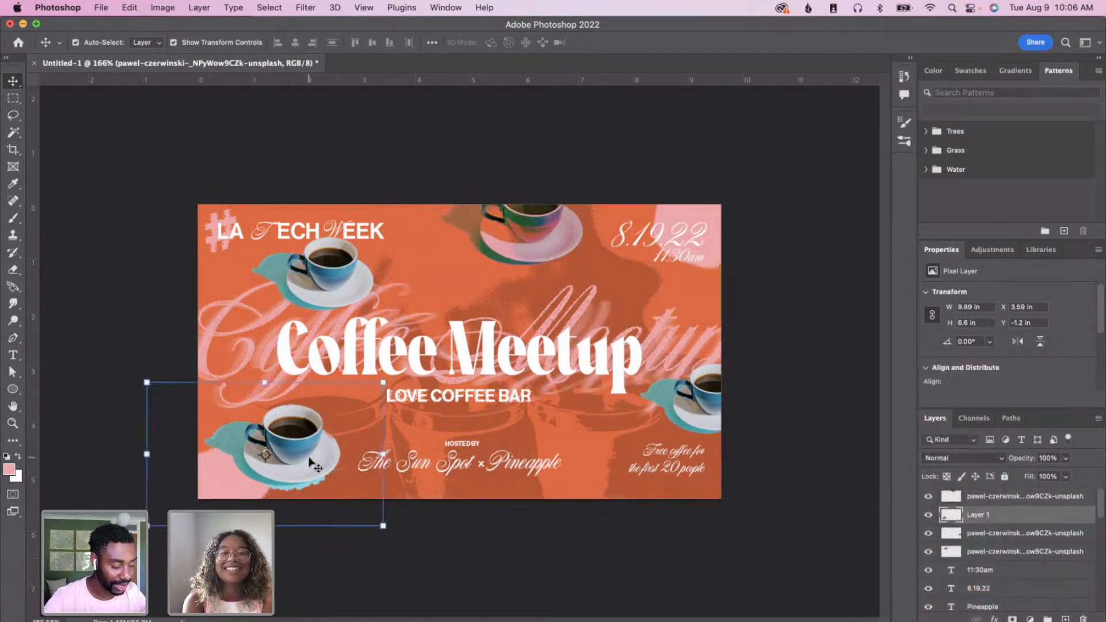
pyautogui.click(986, 461)
pyautogui.press('Down')
pyautogui.press('Down')
pyautogui.press('Down')
pyautogui.press('Down')
pyautogui.press('Down')
pyautogui.press('Down')
pyautogui.press('Down')
pyautogui.press('Down')
pyautogui.press('Down')
pyautogui.press('Down')
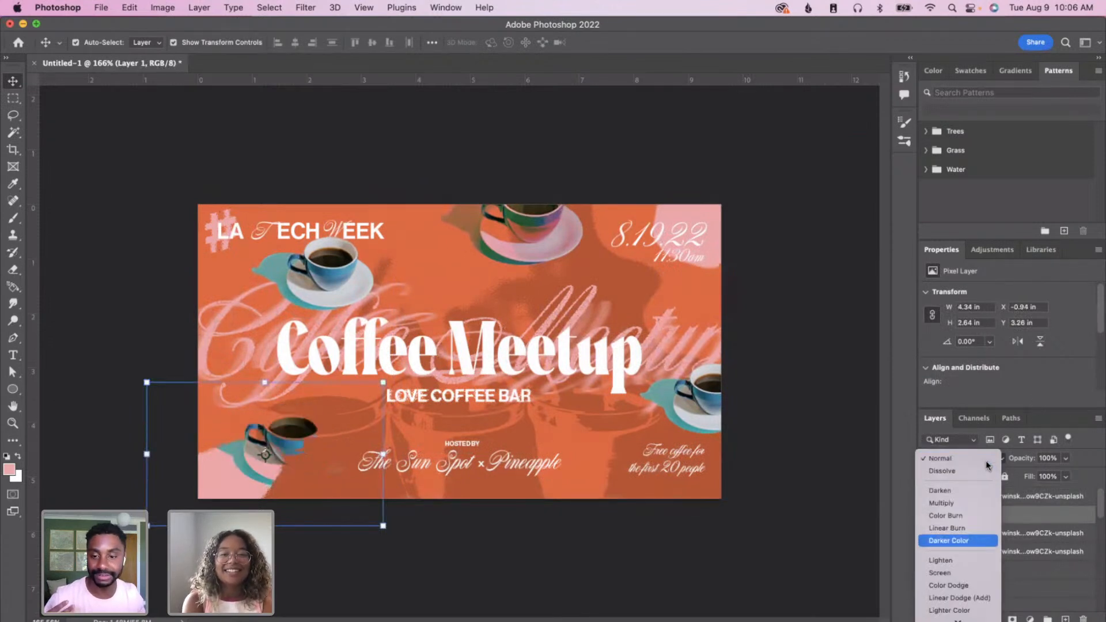
pyautogui.press('Down')
pyautogui.press('Down')
pyautogui.press('Down')
pyautogui.press('Down')
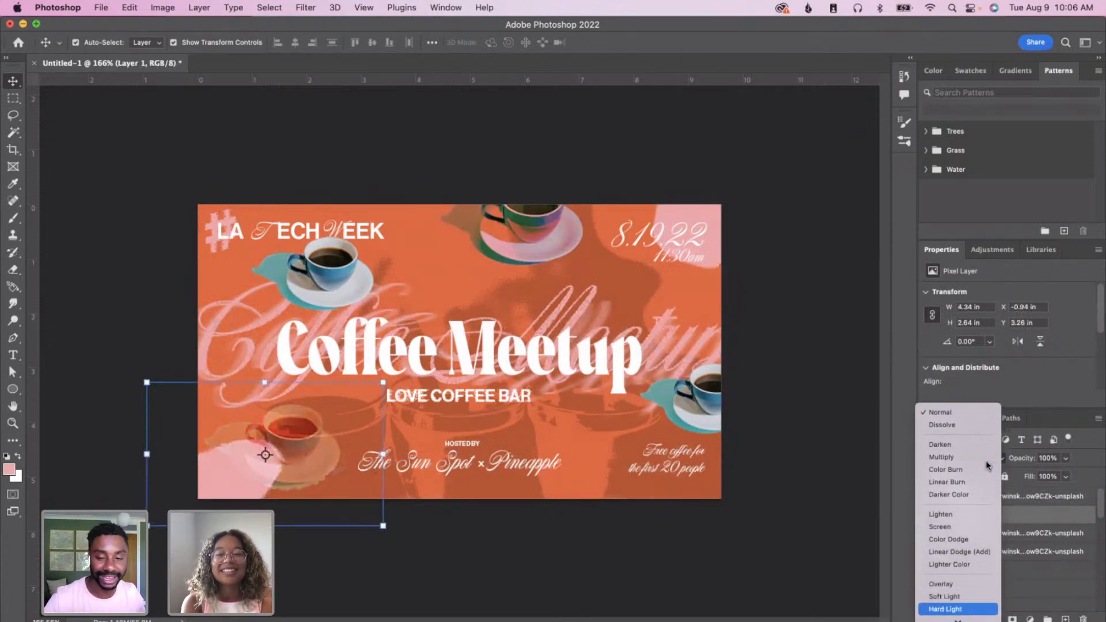
pyautogui.press('Return')
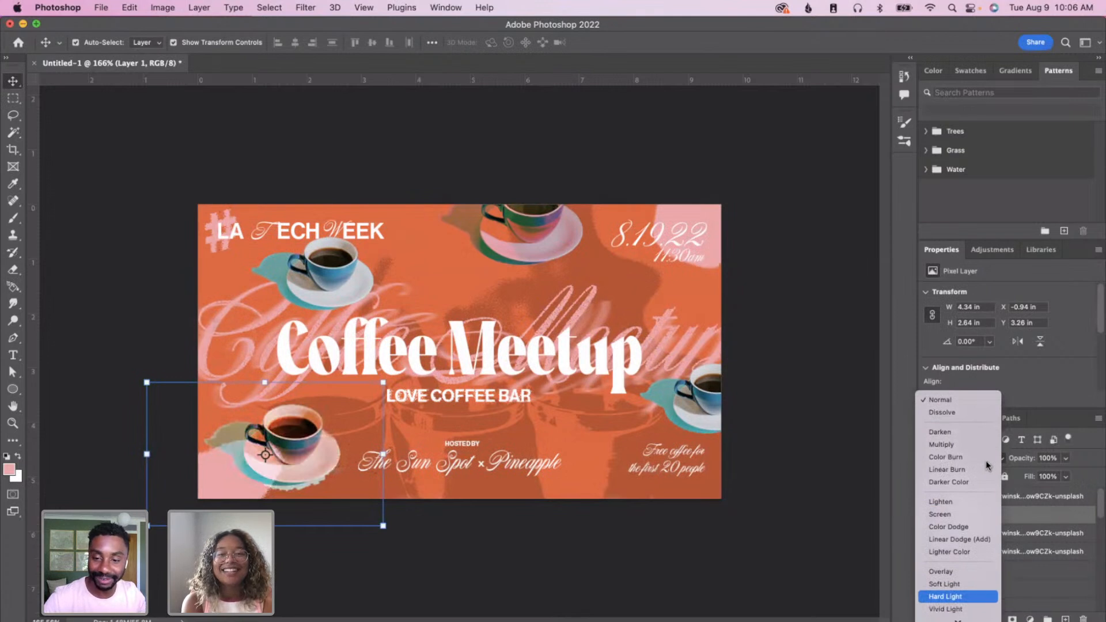
pyautogui.click(685, 540)
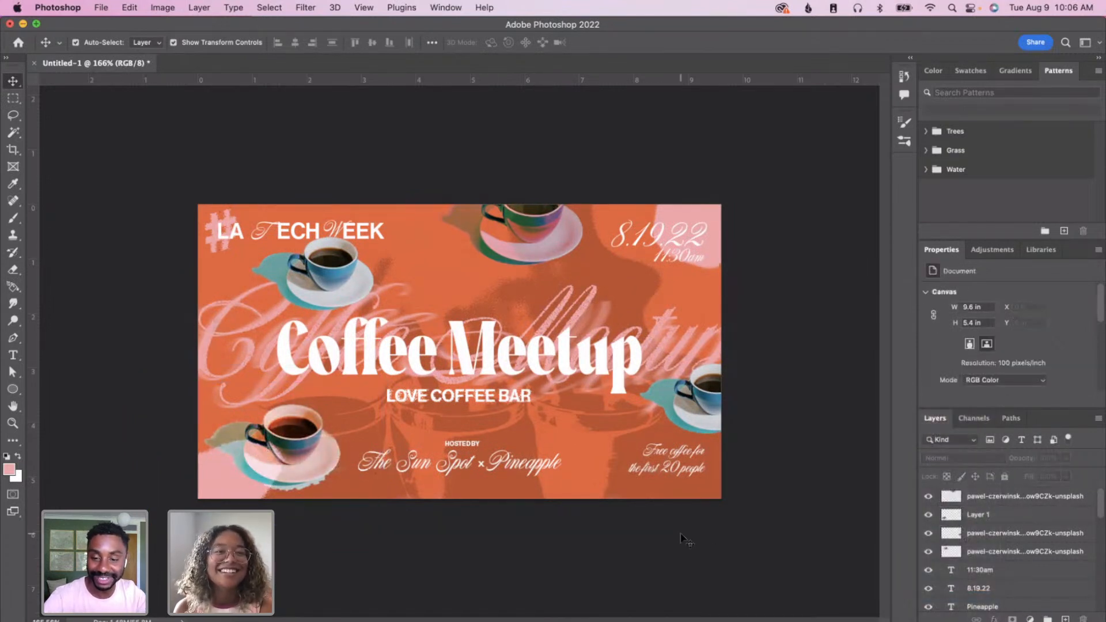
# - Set the right-edge coffee cup's blend mode to Lighter Color and shift the cup slightly down and to the left
pyautogui.click(698, 409)
pyautogui.click(987, 460)
pyautogui.press('Down')
pyautogui.press('Down')
pyautogui.press('Down')
pyautogui.press('Down')
pyautogui.press('Down')
pyautogui.press('Down')
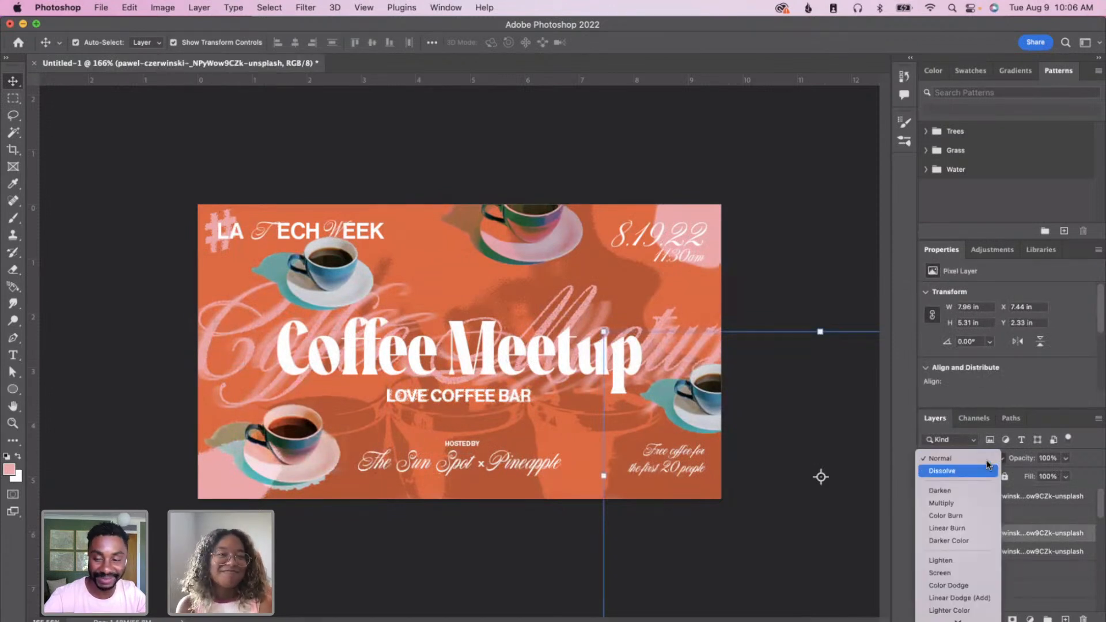
pyautogui.press('Down')
pyautogui.press('Down')
pyautogui.press('Down')
pyautogui.press('Down')
pyautogui.press('Down')
pyautogui.press('Down')
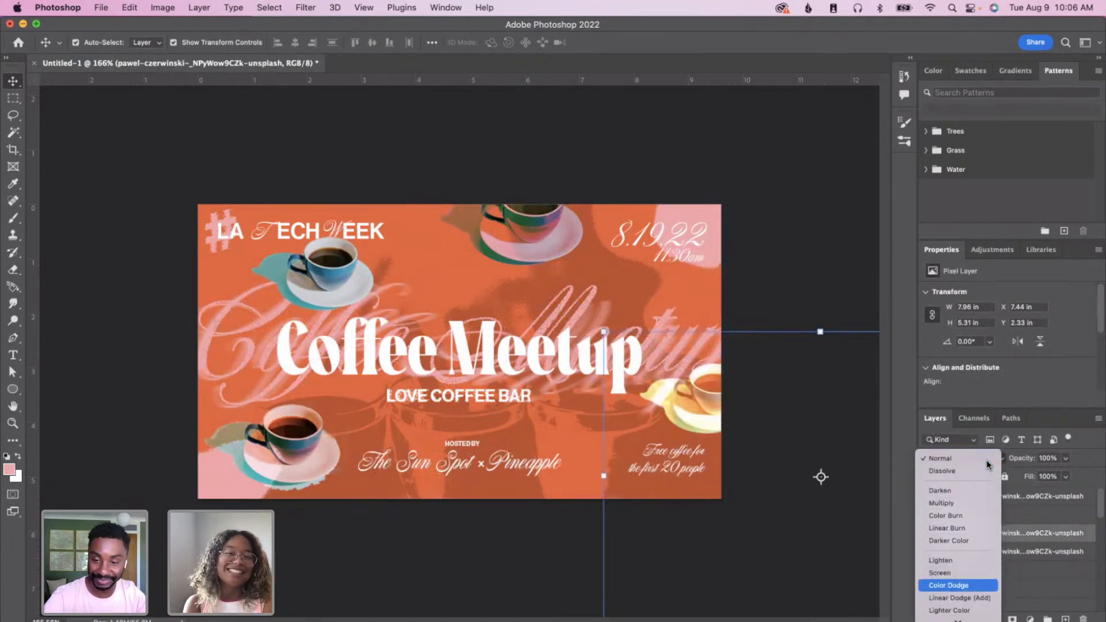
pyautogui.press('Down')
pyautogui.press('Down')
pyautogui.press('Down')
pyautogui.press('Down')
pyautogui.press('Down')
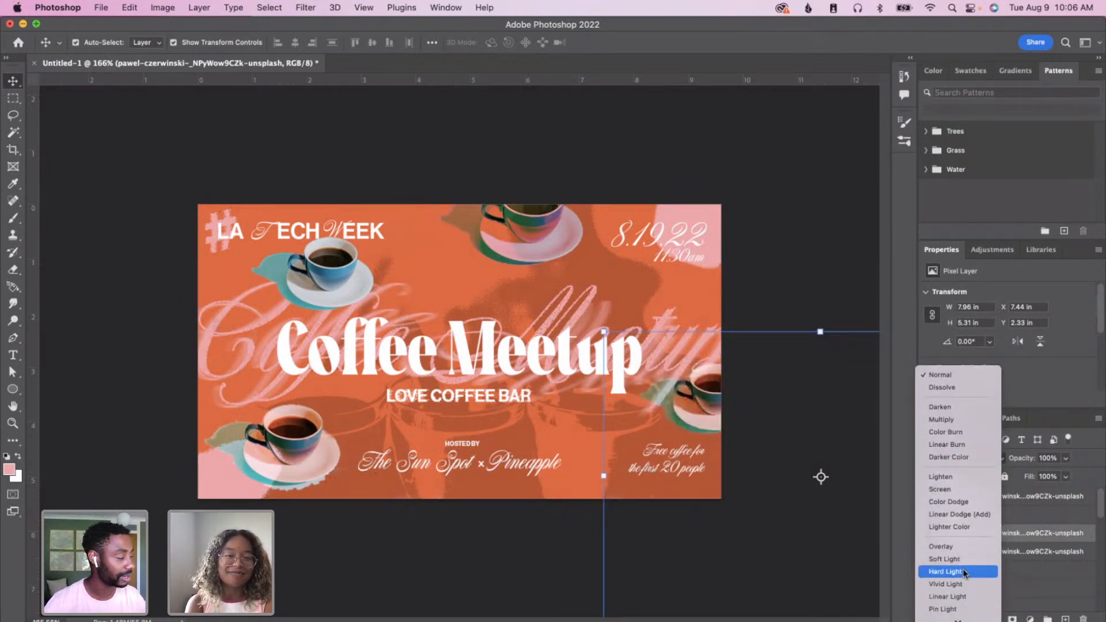
pyautogui.click(957, 526)
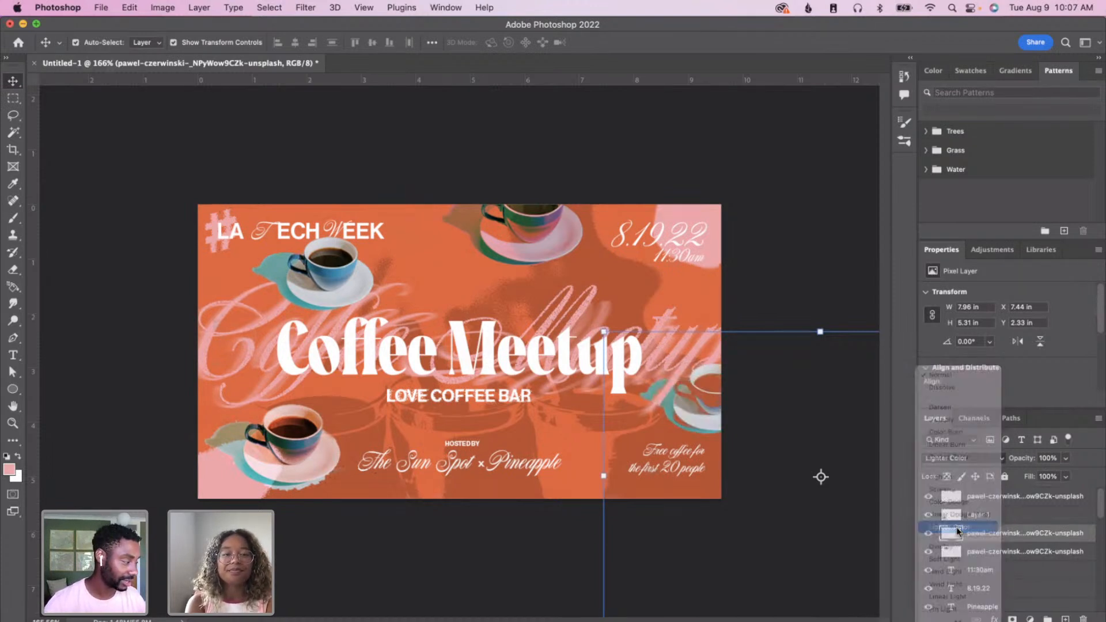
pyautogui.click(825, 590)
pyautogui.moveTo(704, 413)
pyautogui.mouseDown()
pyautogui.moveTo(706, 425)
pyautogui.moveTo(711, 382)
pyautogui.moveTo(710, 405)
pyautogui.moveTo(614, 396)
pyautogui.moveTo(588, 440)
pyautogui.moveTo(716, 409)
pyautogui.moveTo(695, 427)
pyautogui.mouseUp()
pyautogui.click(739, 533)
# - Posterize the coffee cup beneath "LA TECH WEEK" to 5 levels
pyautogui.click(315, 285)
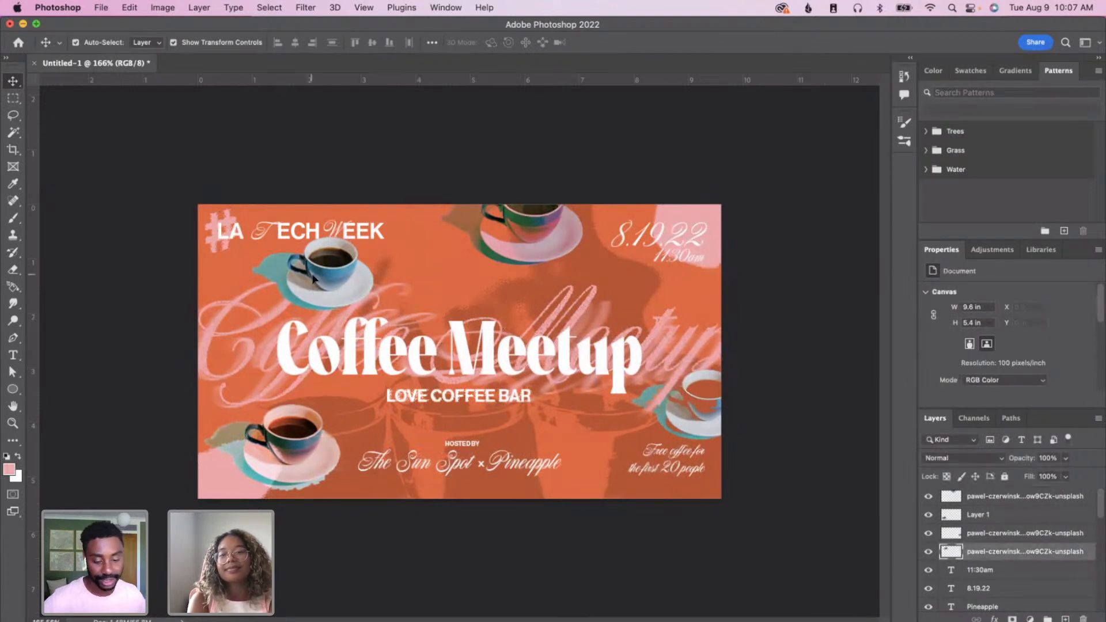
pyautogui.click(162, 8)
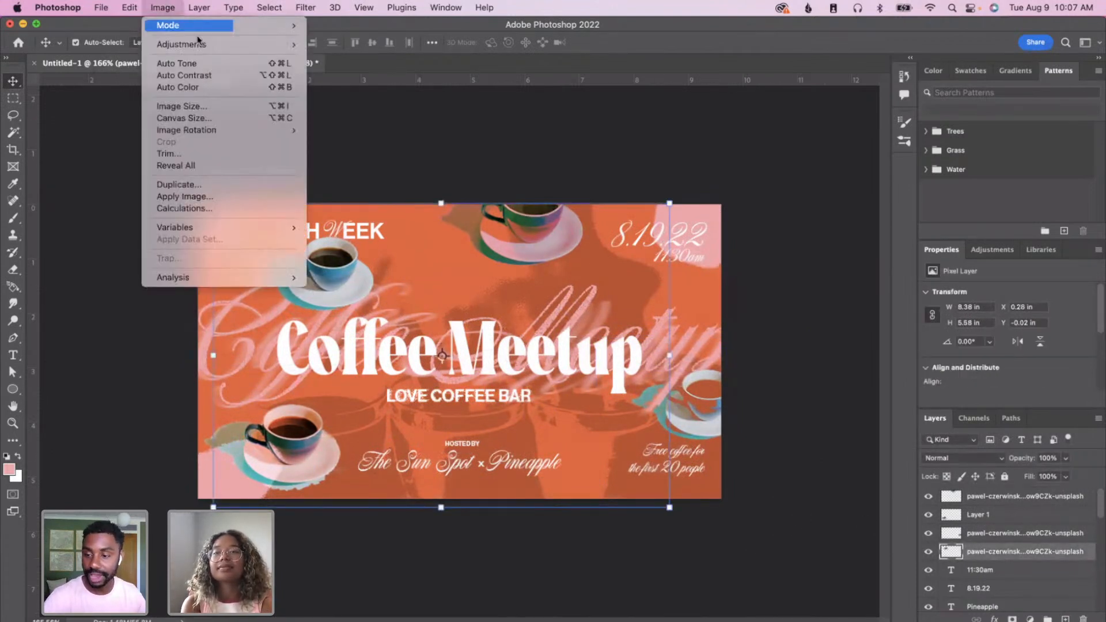
pyautogui.moveTo(231, 44)
pyautogui.click(362, 202)
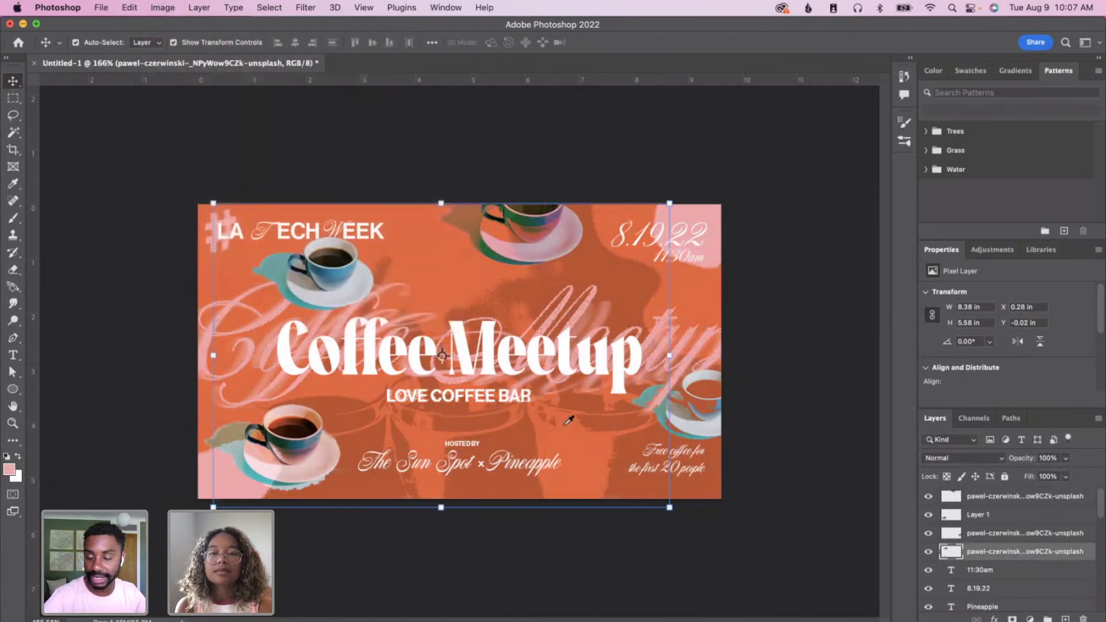
pyautogui.click(745, 211)
pyautogui.moveTo(724, 211); pyautogui.dragTo(701, 209)
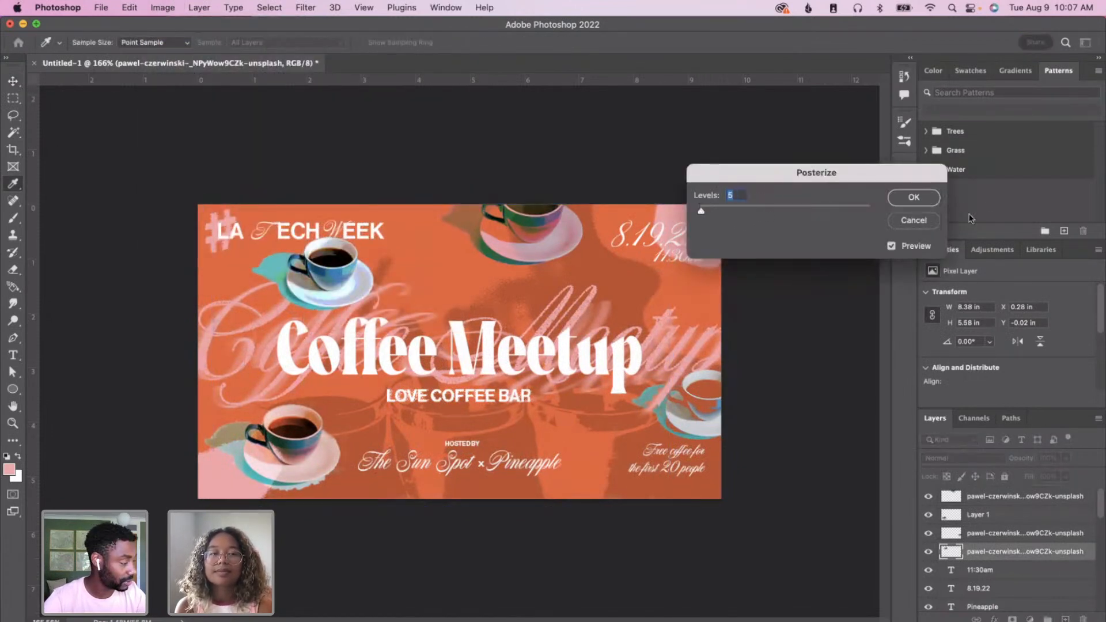
pyautogui.click(922, 198)
pyautogui.press('v')
# - Posterize the coffee cup at the poster's top edge with a low number of levels
pyautogui.click(536, 224)
pyautogui.click(162, 7)
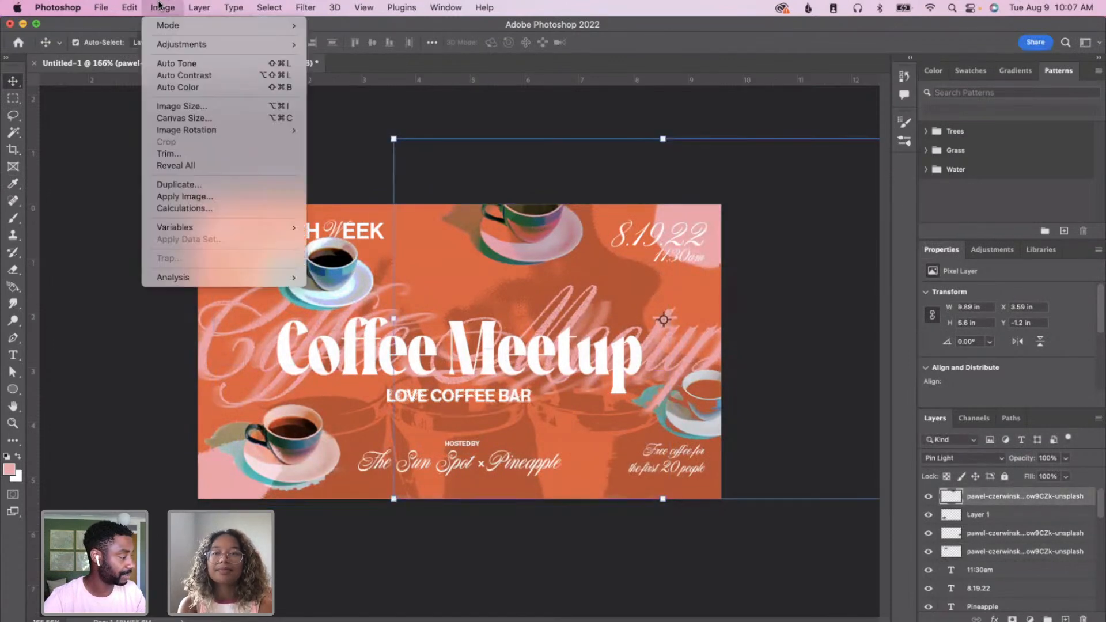
pyautogui.moveTo(183, 46)
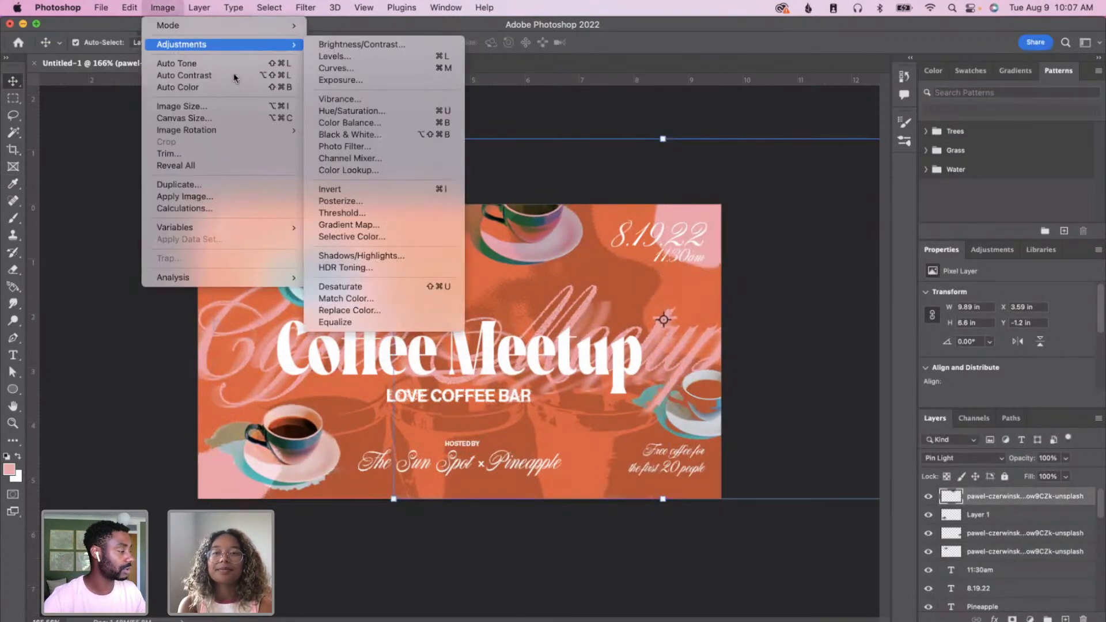
pyautogui.click(359, 201)
pyautogui.moveTo(703, 210); pyautogui.dragTo(706, 212)
pyautogui.click(897, 197)
pyautogui.click(804, 550)
# - Posterize the coffee cup at the poster's right edge to 9 levels
pyautogui.click(684, 407)
pyautogui.click(163, 8)
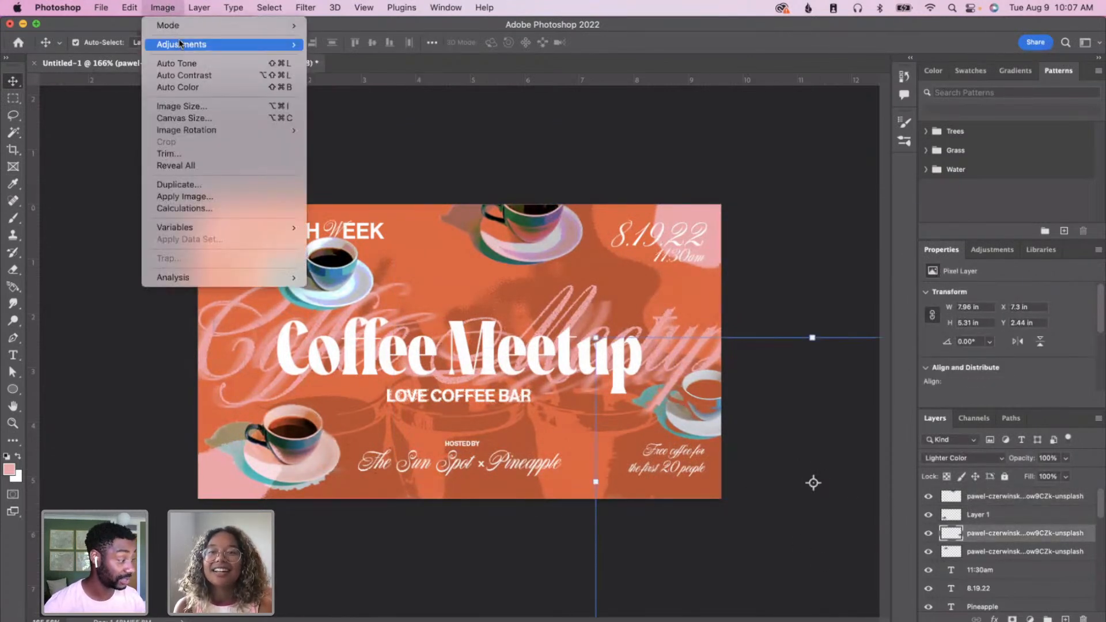
pyautogui.moveTo(176, 44)
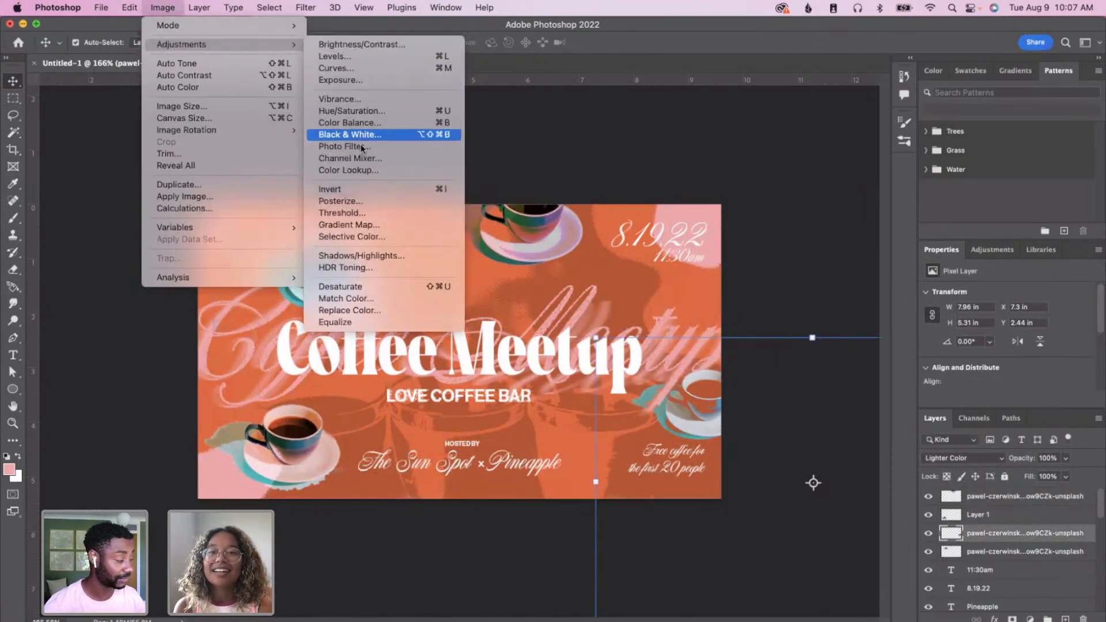
pyautogui.click(362, 203)
pyautogui.moveTo(705, 212); pyautogui.dragTo(704, 212)
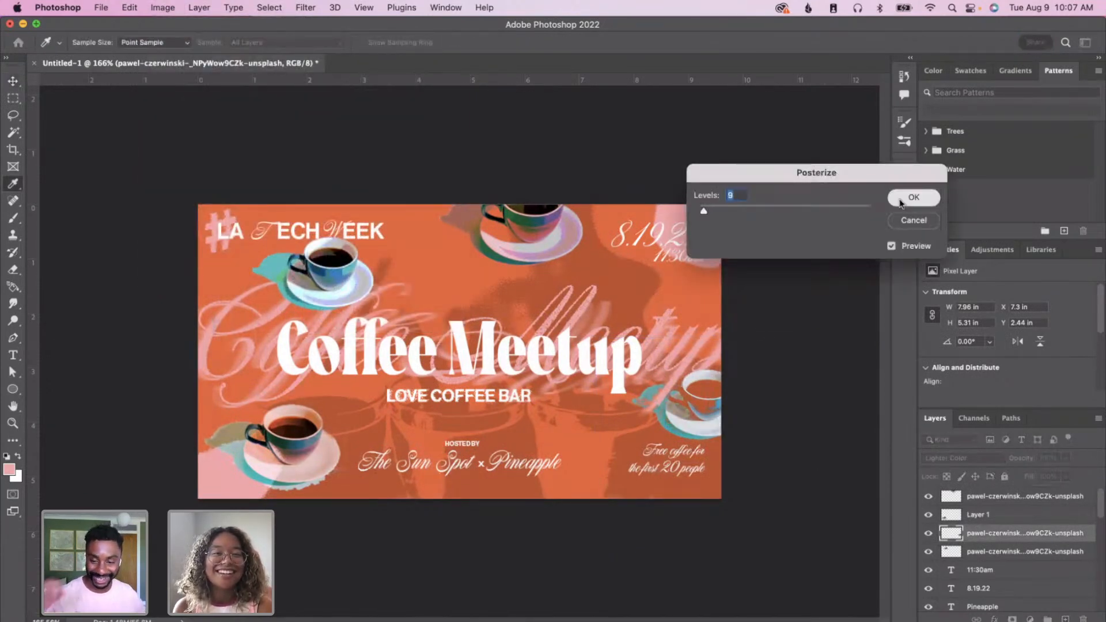
pyautogui.click(902, 203)
pyautogui.press('v')
pyautogui.click(813, 482)
pyautogui.click(718, 409)
pyautogui.click(489, 542)
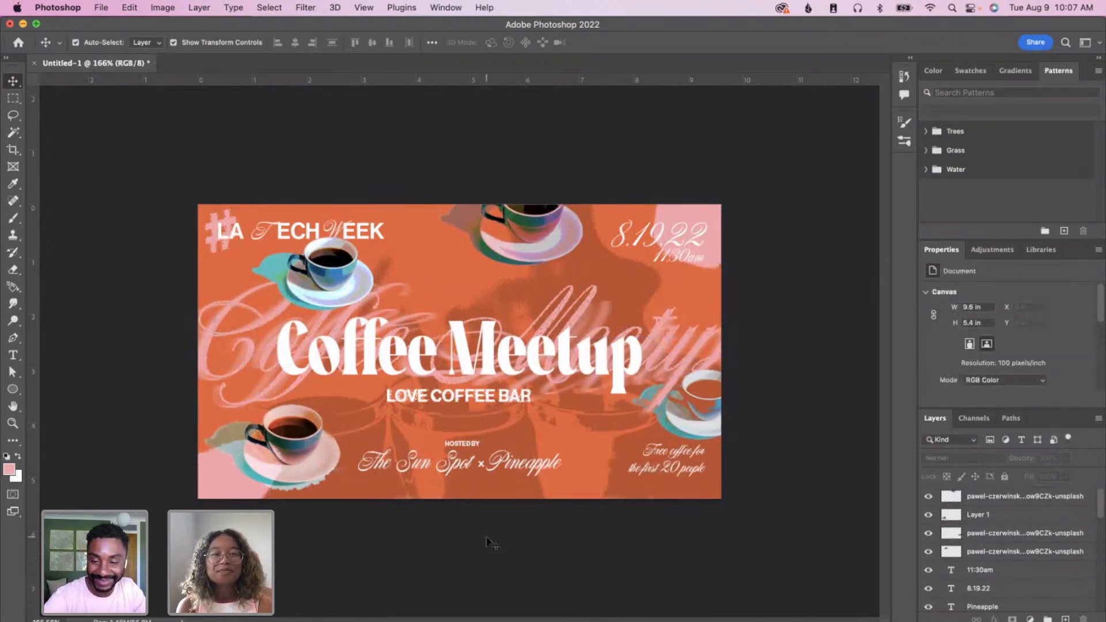
# - Posterize the lower-left coffee cup on Layer 1 to 9 levels
pyautogui.click(316, 487)
pyautogui.click(164, 8)
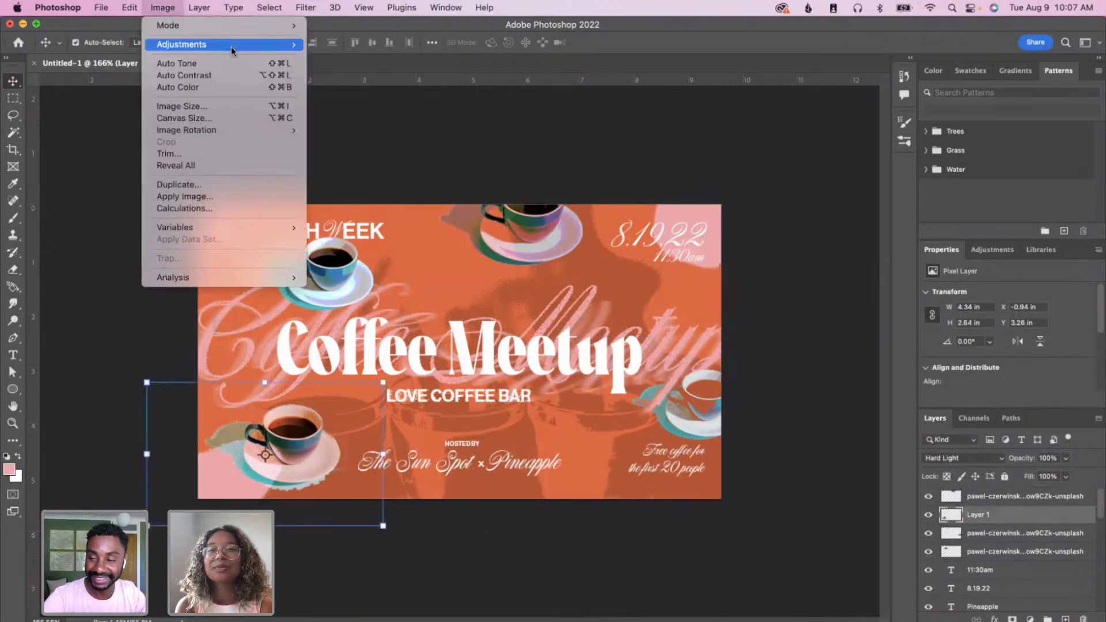
pyautogui.moveTo(233, 46)
pyautogui.click(348, 203)
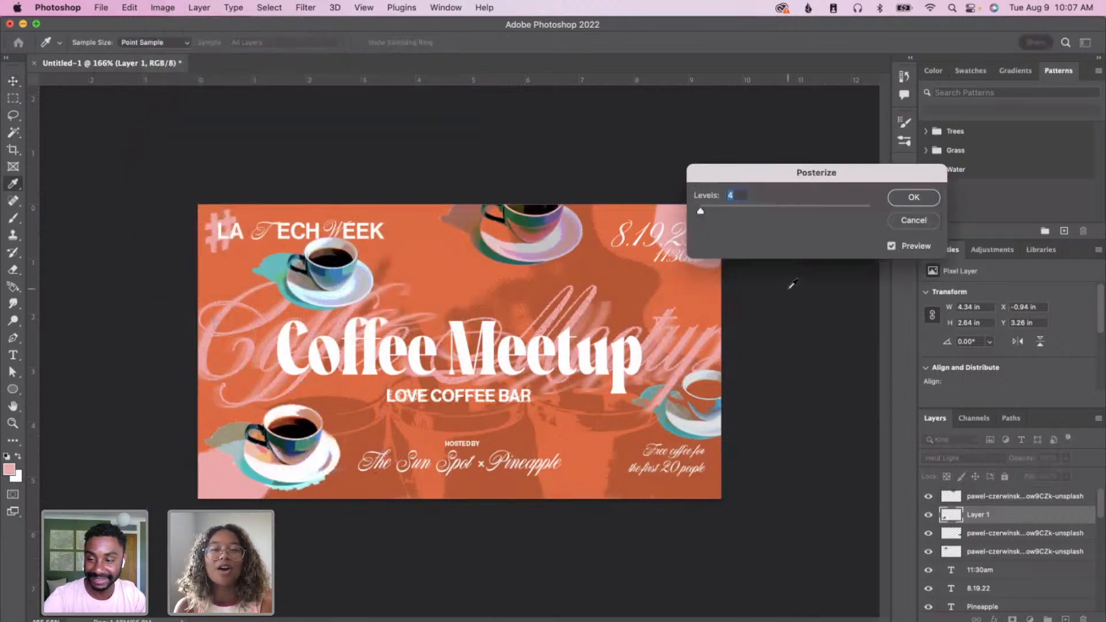
pyautogui.moveTo(700, 211); pyautogui.dragTo(704, 211)
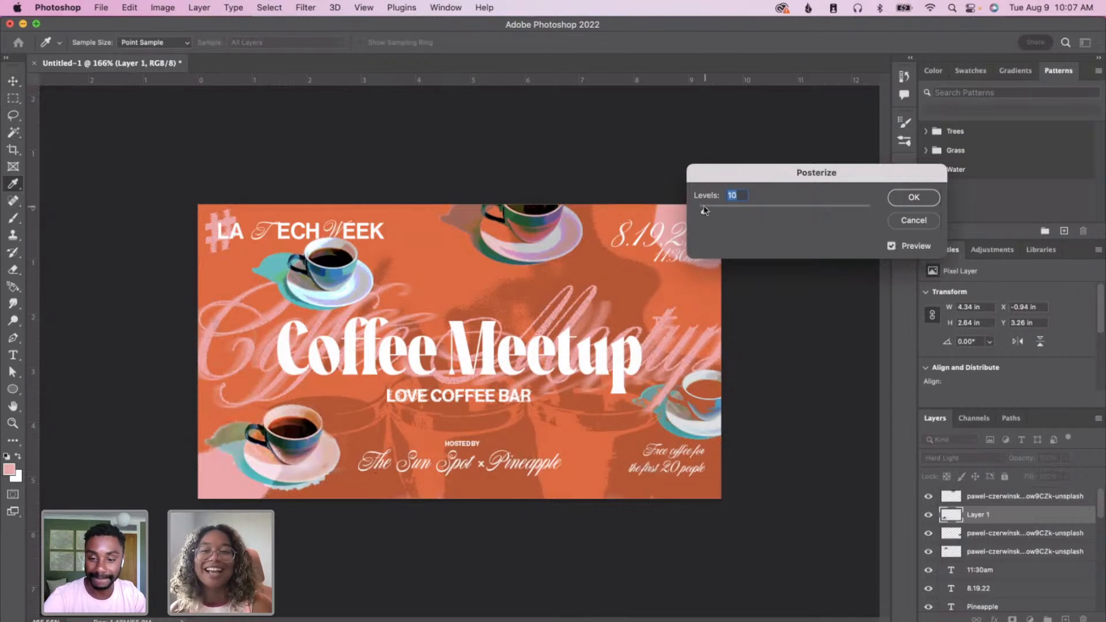
pyautogui.click(933, 202)
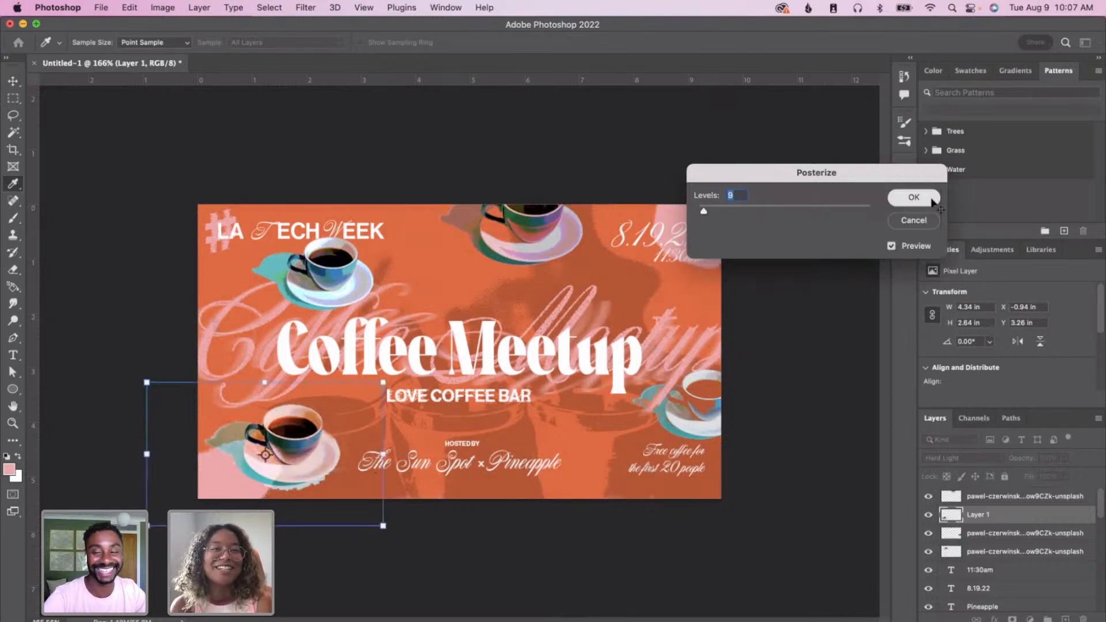
pyautogui.click(823, 473)
pyautogui.click(328, 450)
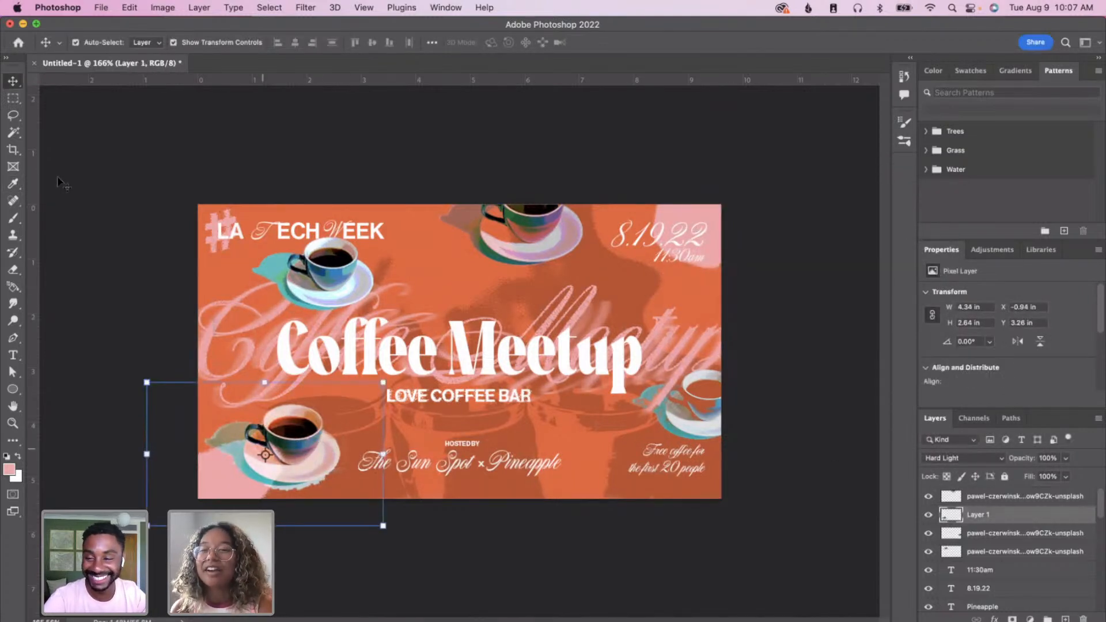
pyautogui.click(12, 269)
pyautogui.scroll(3, 288, 541)
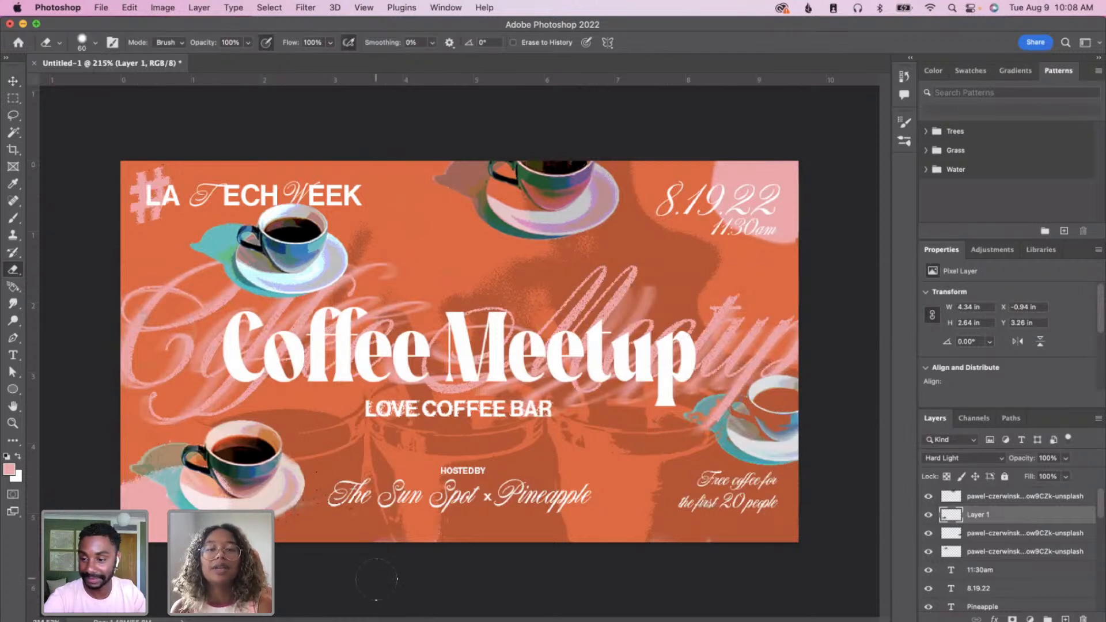
pyautogui.scroll(-3, 376, 579)
pyautogui.press('v')
pyautogui.click(580, 604)
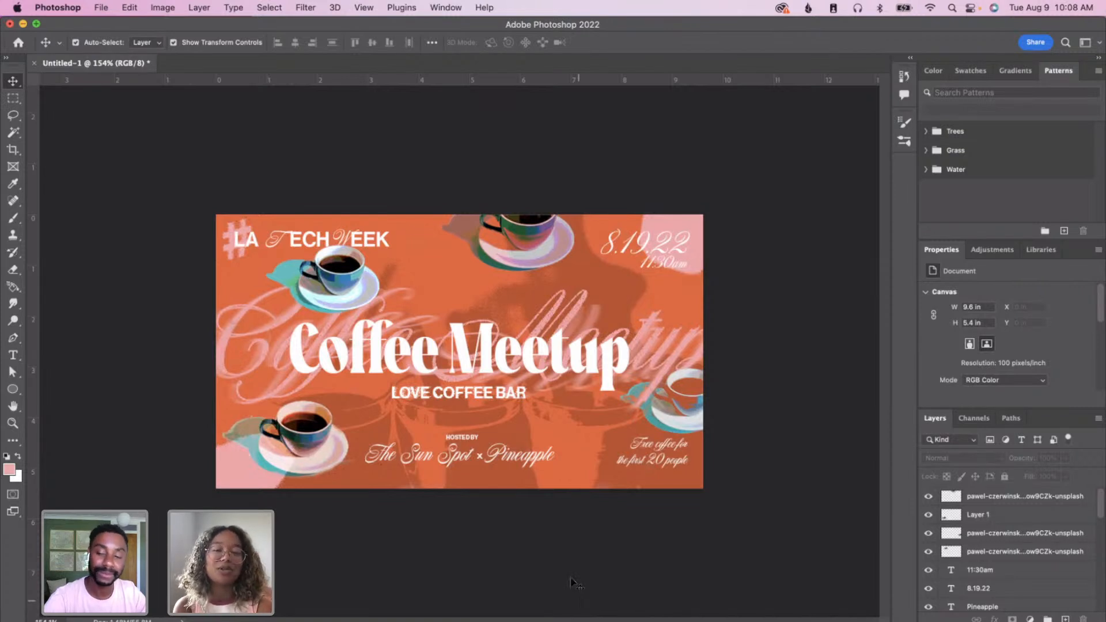
pyautogui.scroll(3, 527, 432)
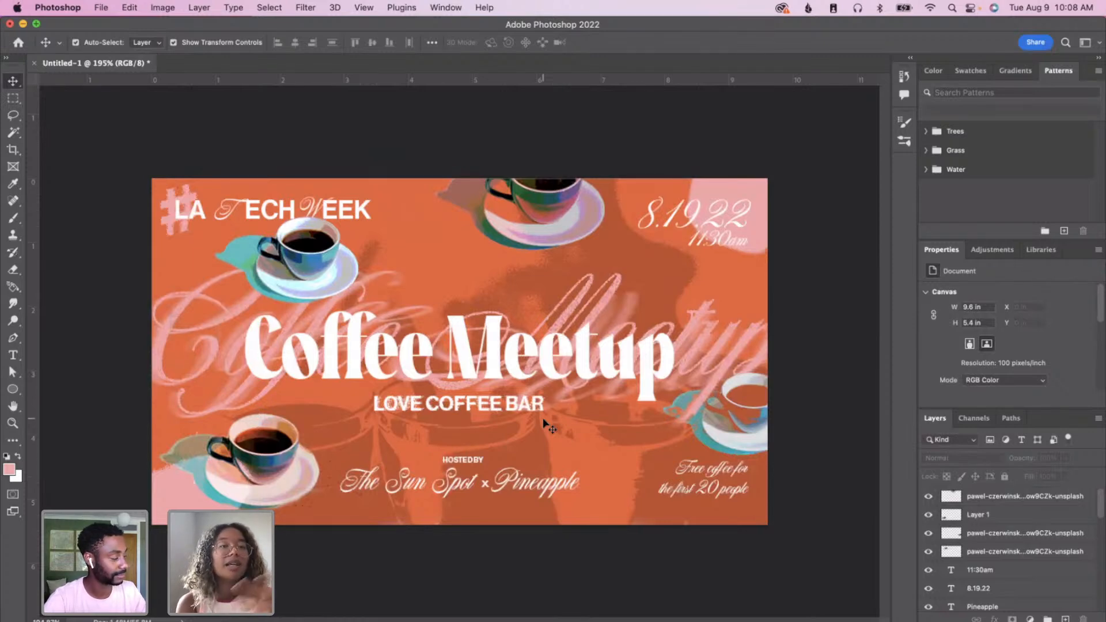
pyautogui.scroll(2, 487, 454)
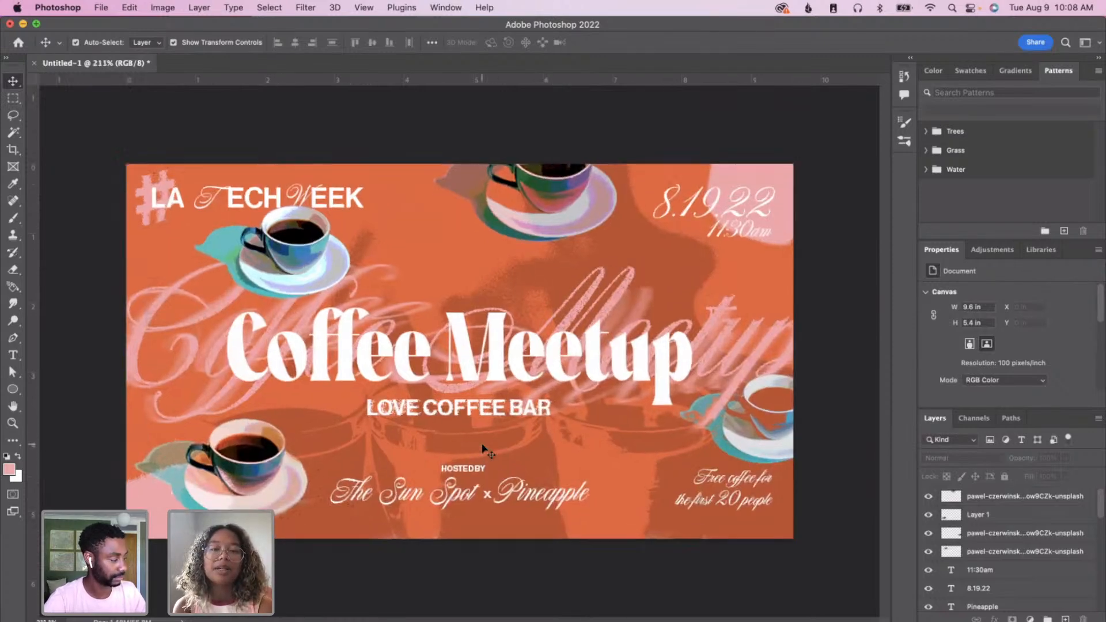
pyautogui.scroll(-3, 487, 454)
pyautogui.scroll(-1, 484, 451)
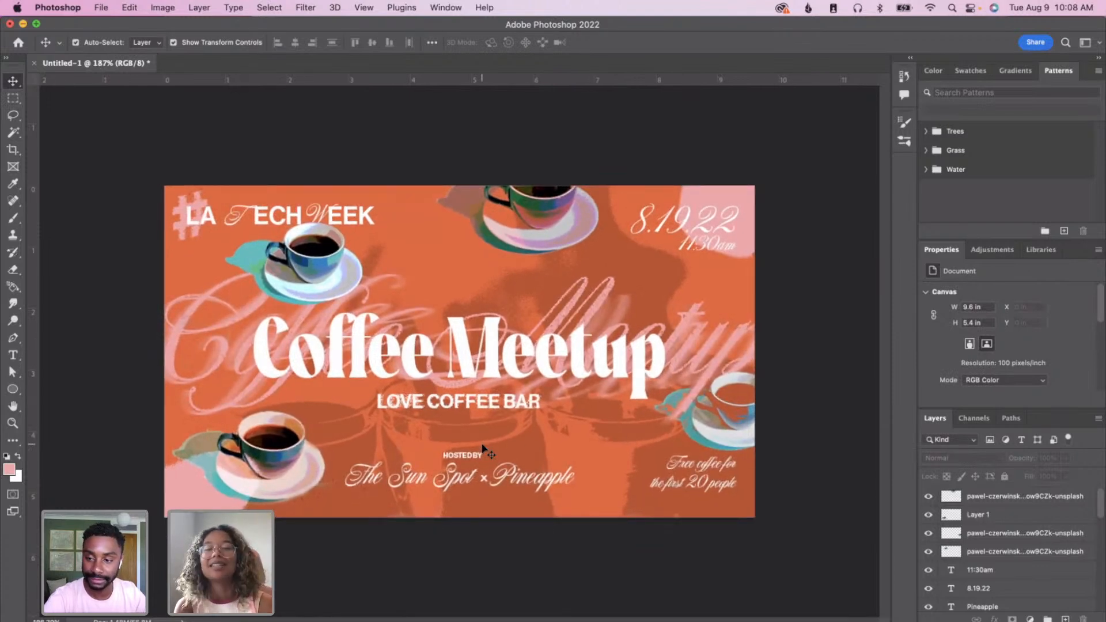
pyautogui.scroll(3, 561, 447)
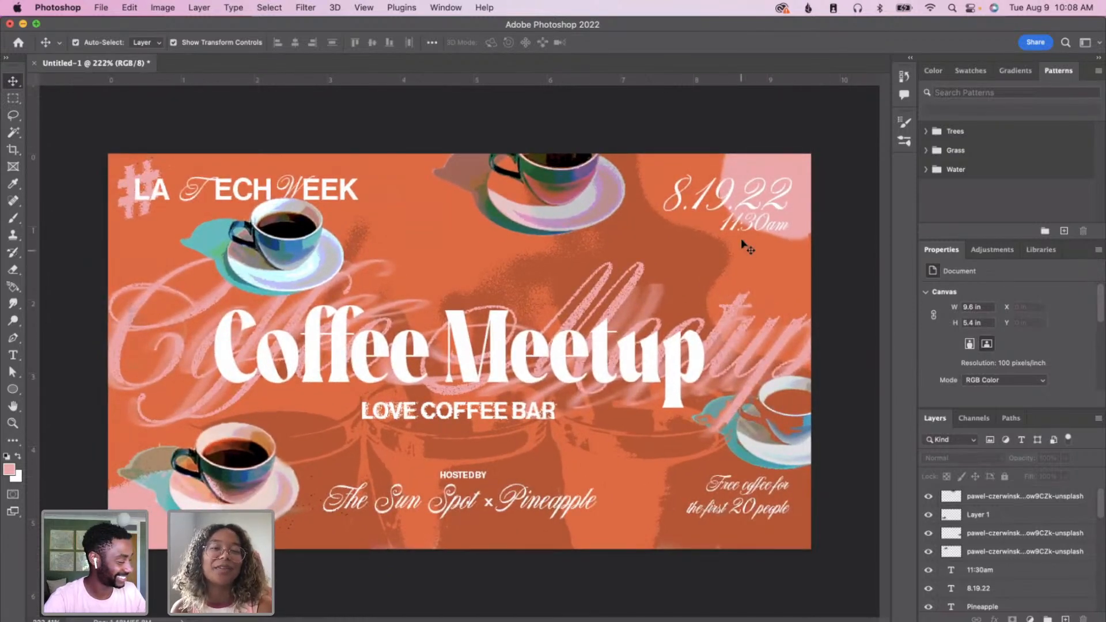
pyautogui.click(752, 226)
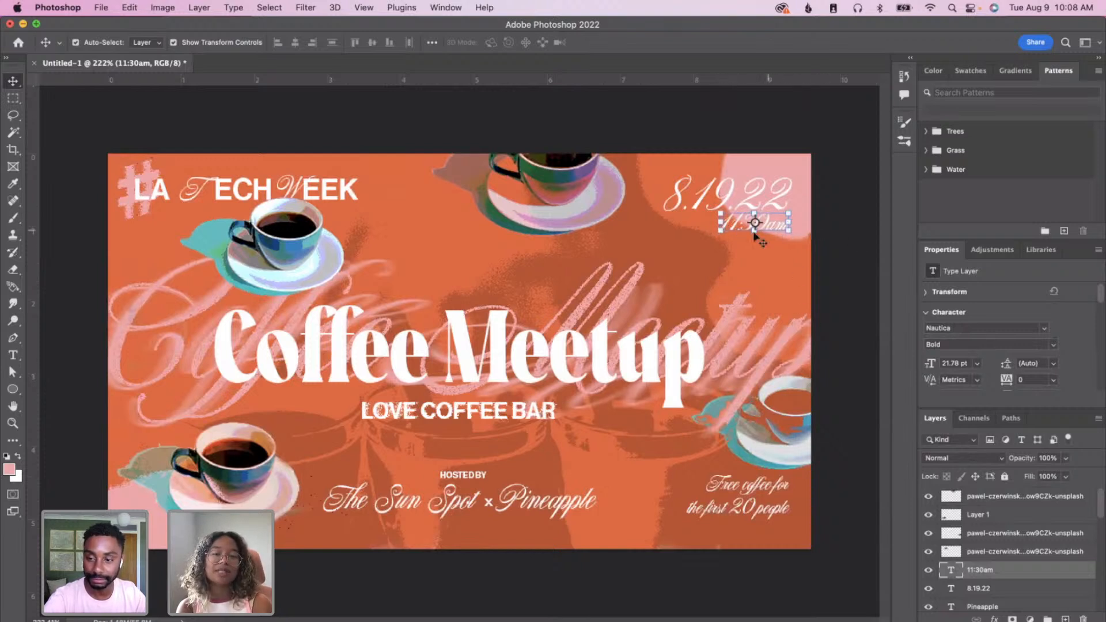
pyautogui.click(751, 506)
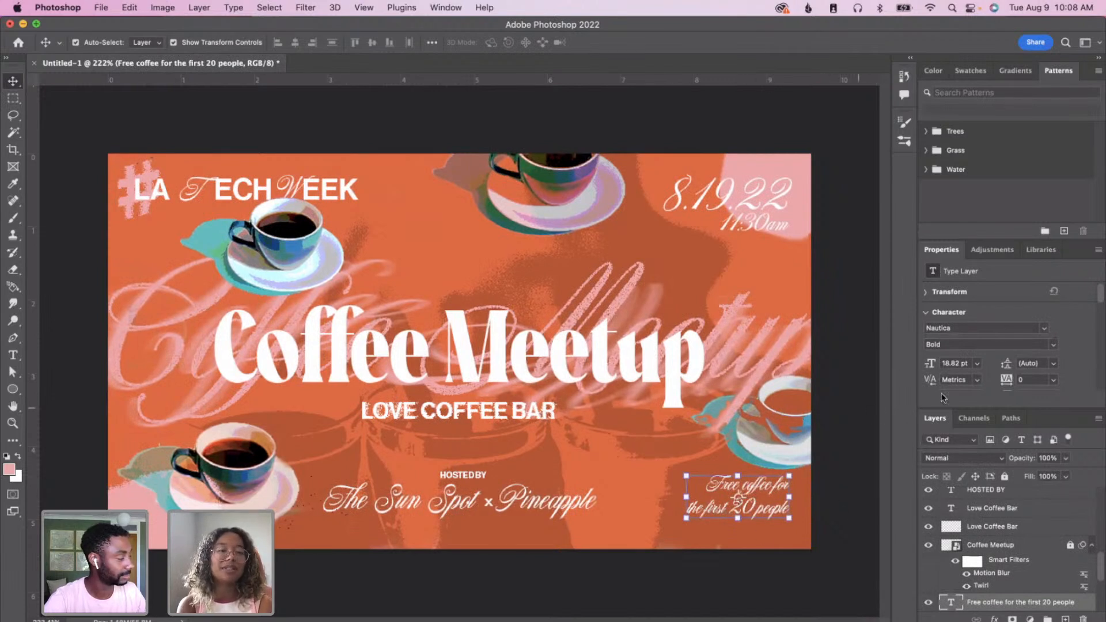
pyautogui.click(1045, 328)
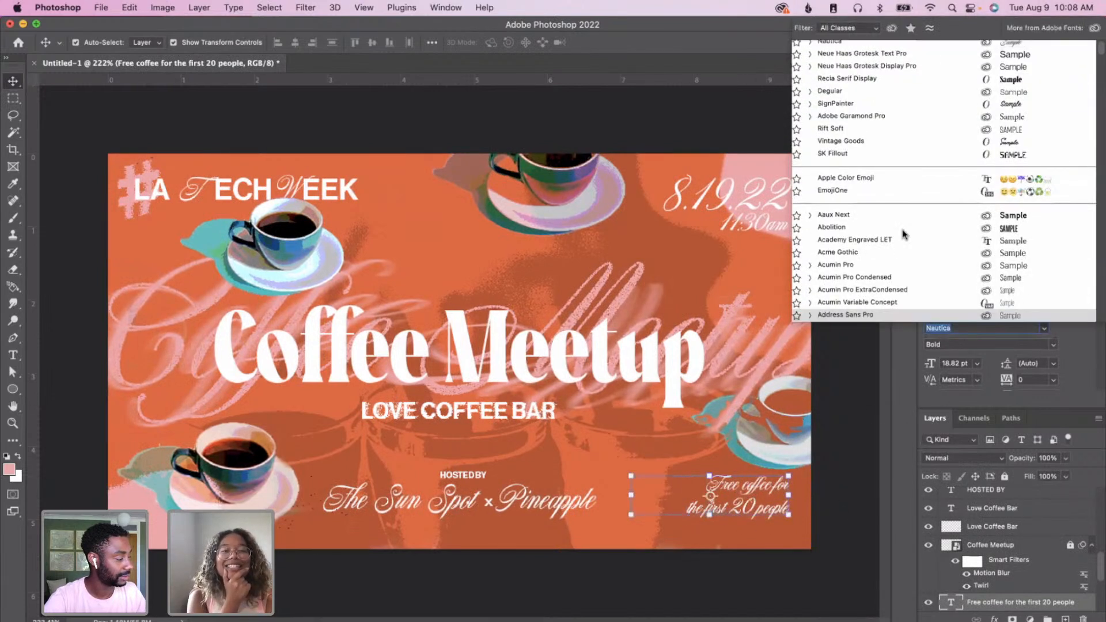
pyautogui.write('neue')
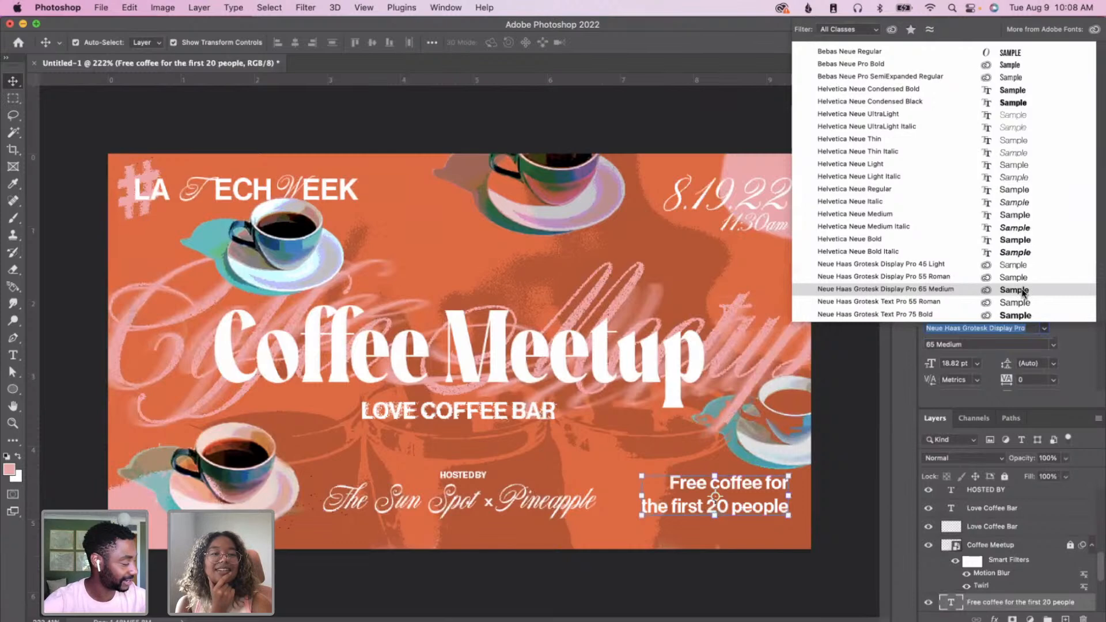
pyautogui.press('Escape')
# - Change the font of the "11:30am" text to Neue Haas Grotesk Display Pro 55 Roman
pyautogui.click(783, 225)
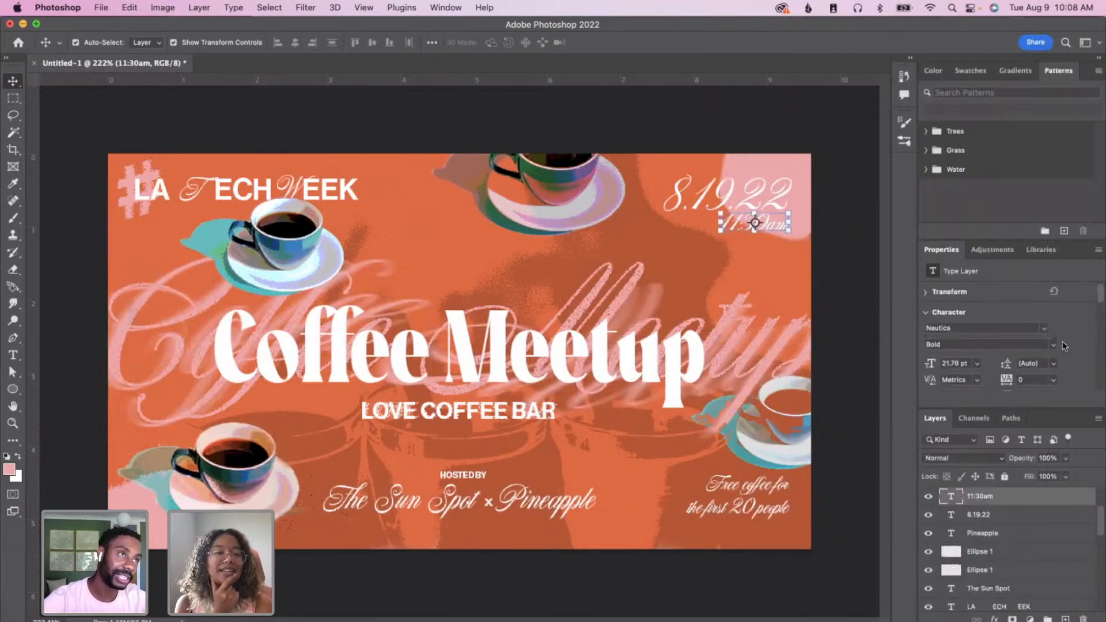
pyautogui.click(1045, 329)
pyautogui.write('neue')
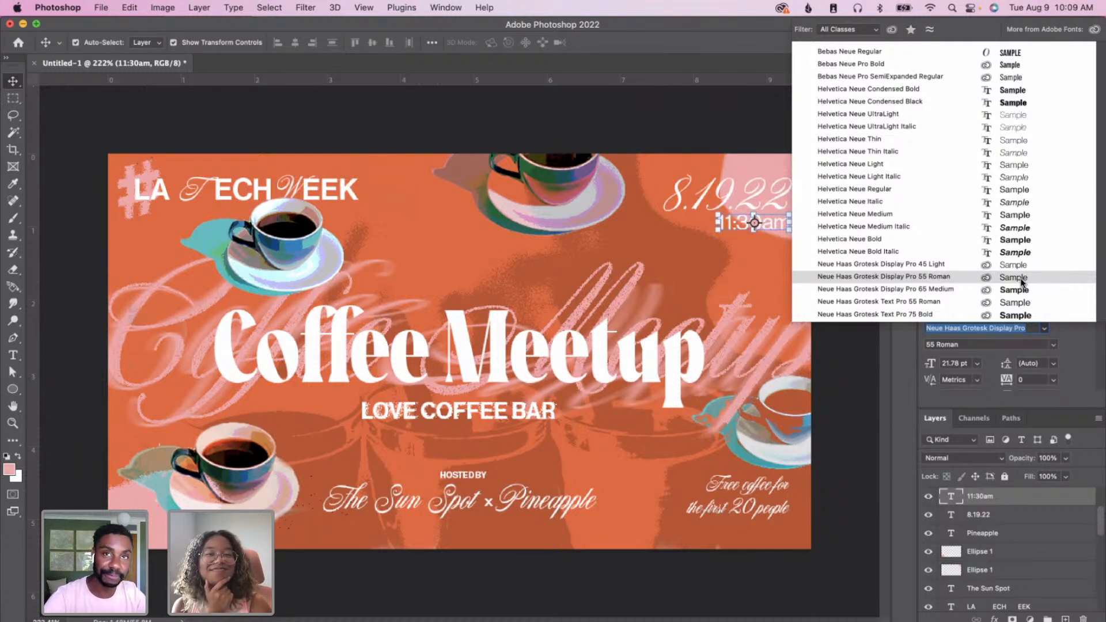
pyautogui.click(1021, 282)
pyautogui.click(881, 255)
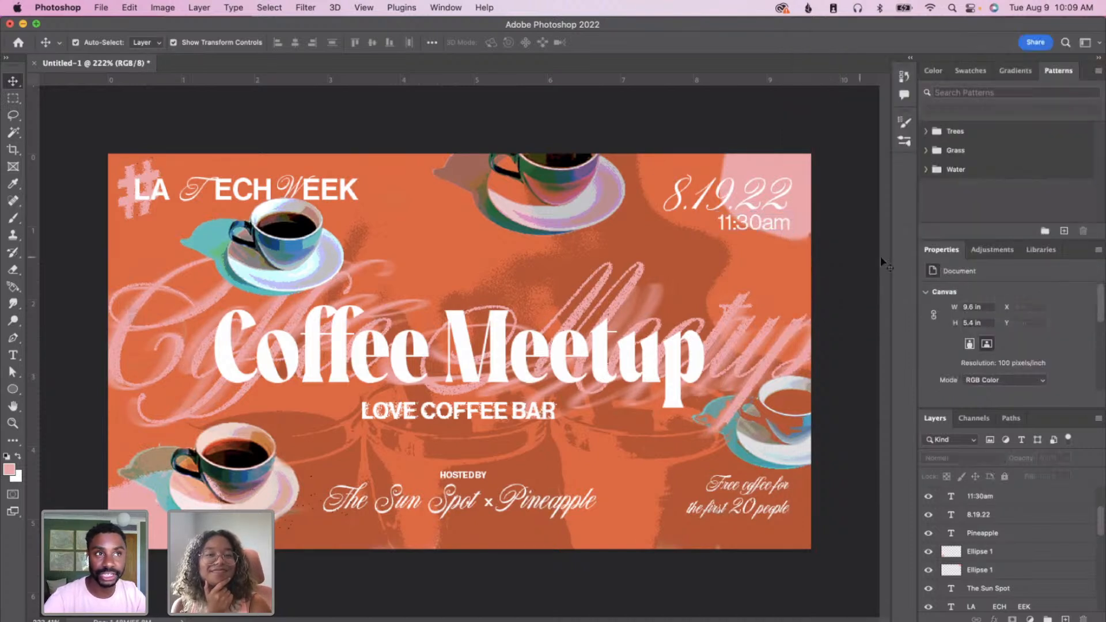
pyautogui.click(784, 230)
pyautogui.scroll(-5, 1053, 365)
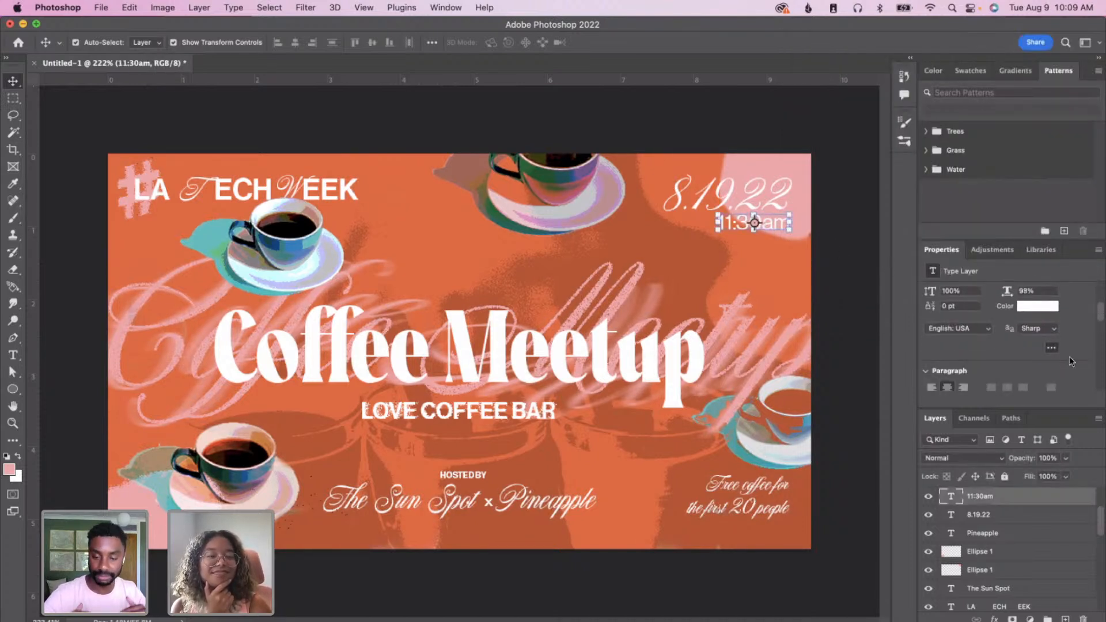
pyautogui.click(872, 413)
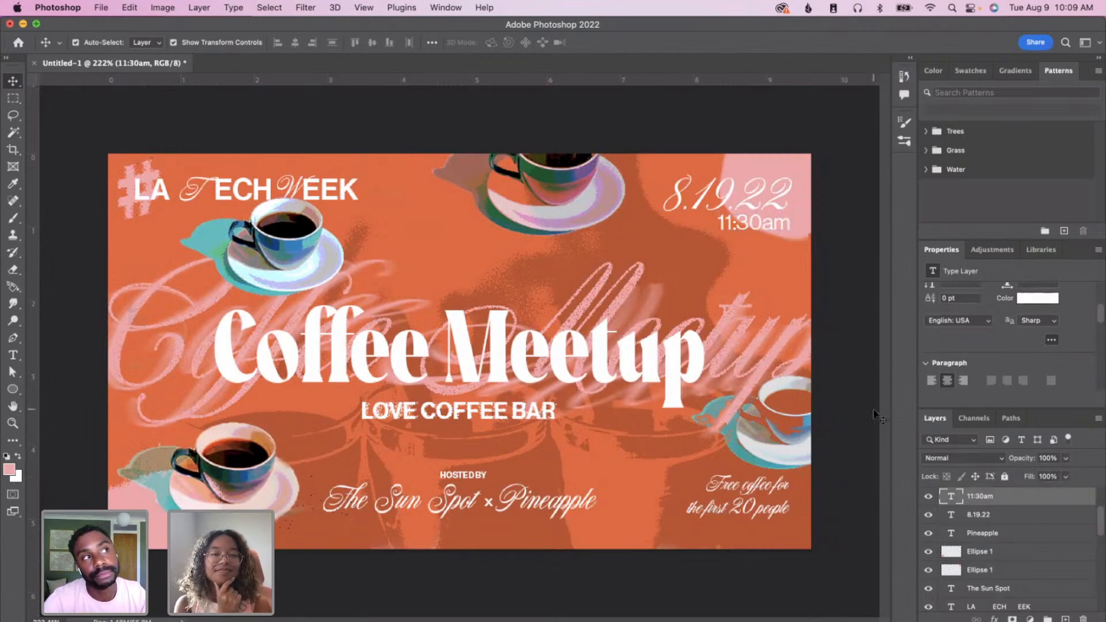
# - Change the font of the "Free coffee for the first 20 people" text to Neue Haas Grotesk Display Pro 55 Roman
pyautogui.click(781, 493)
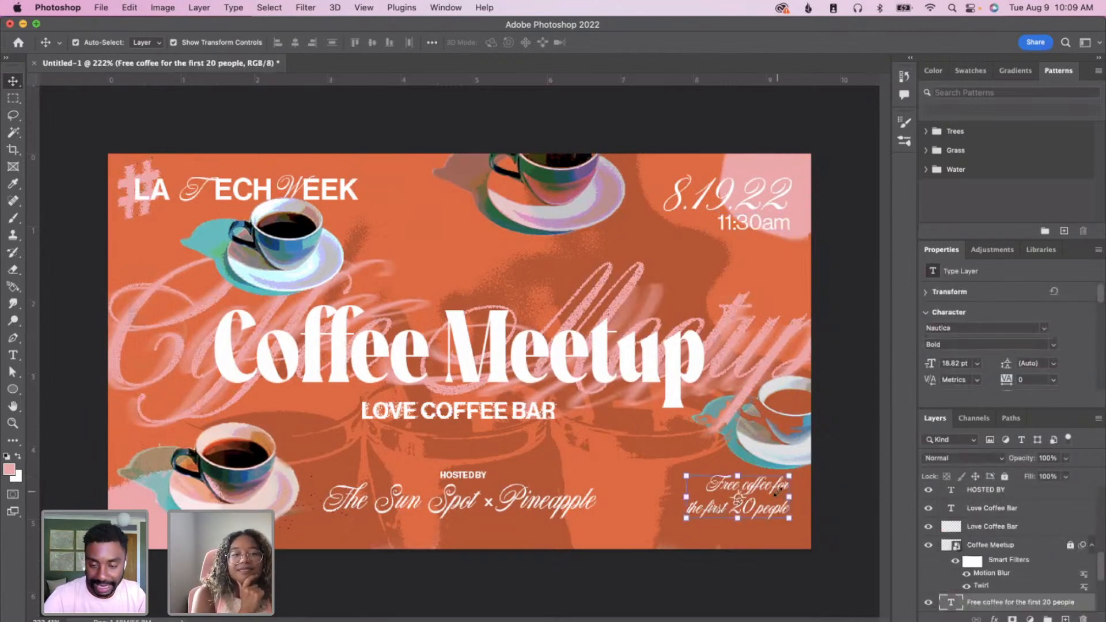
pyautogui.click(989, 328)
pyautogui.write('neue')
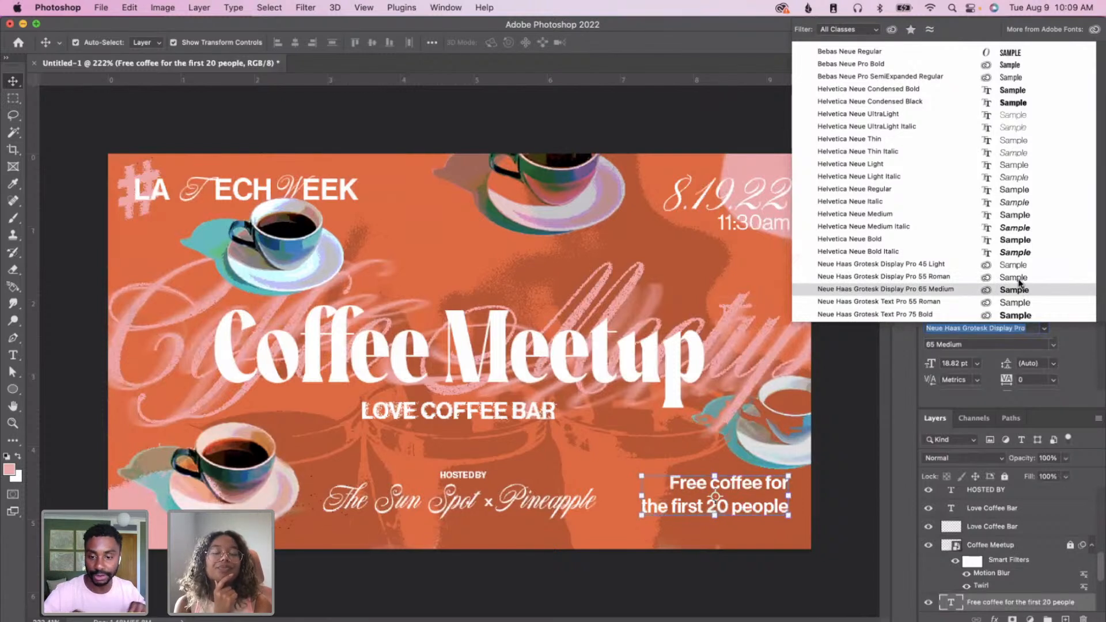
pyautogui.click(1019, 278)
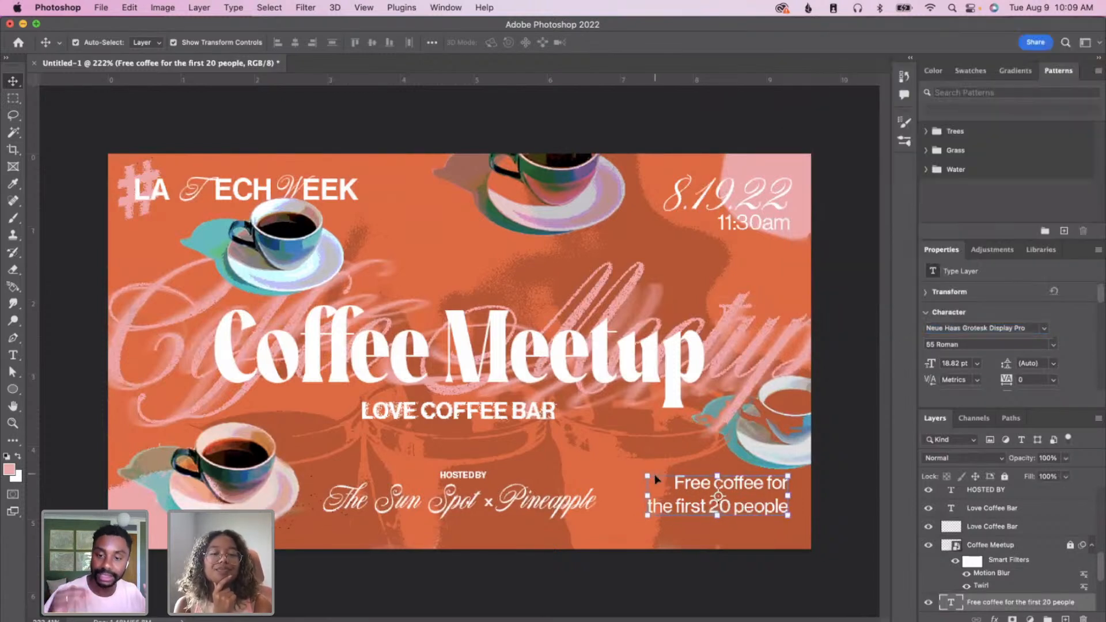
# - Scale the "Free coffee for the first 20 people" text down to about 81% and shift it slightly upward
pyautogui.moveTo(648, 476); pyautogui.dragTo(674, 483)
pyautogui.moveTo(773, 497); pyautogui.dragTo(773, 486)
pyautogui.moveTo(773, 488); pyautogui.dragTo(773, 490)
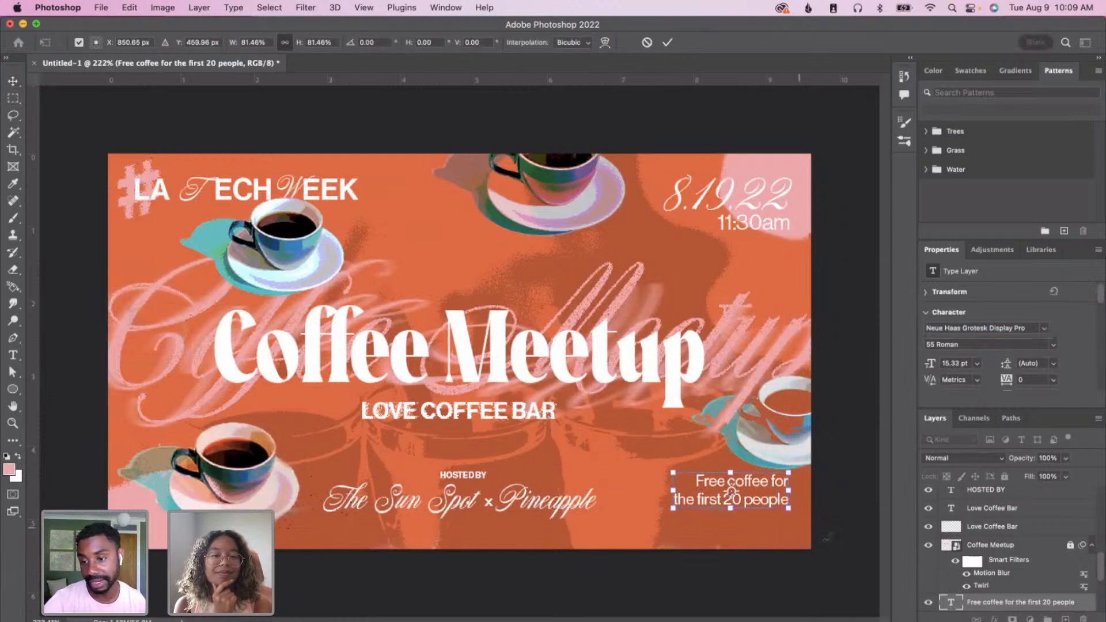
pyautogui.press('Return')
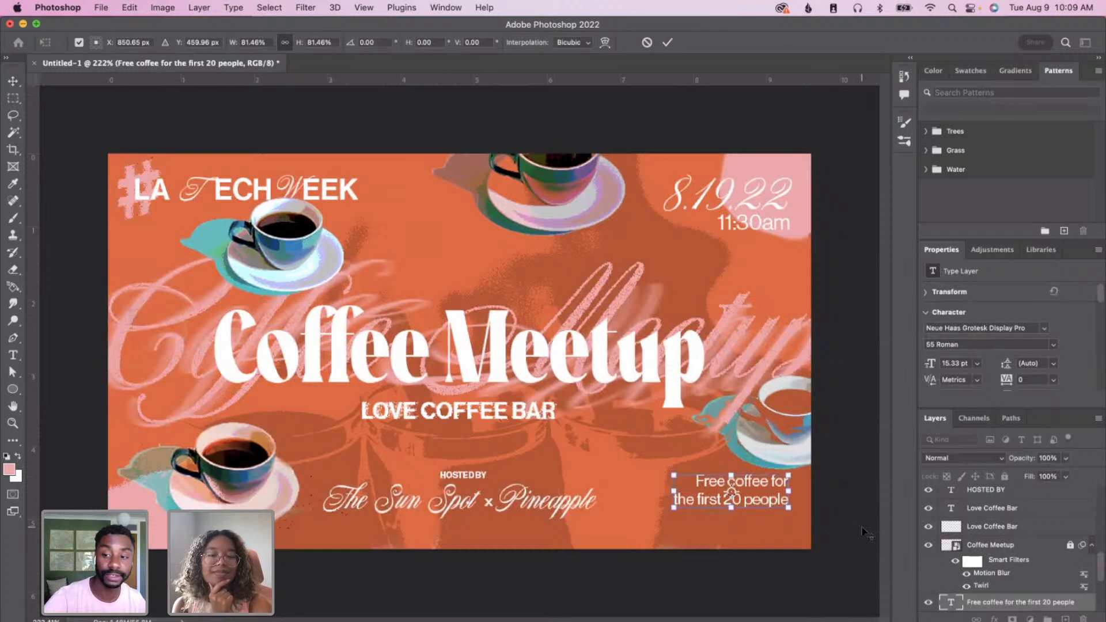
# - Nudge the "Free coffee for the first 20 people" text down by about 0.06 in
pyautogui.click(779, 393)
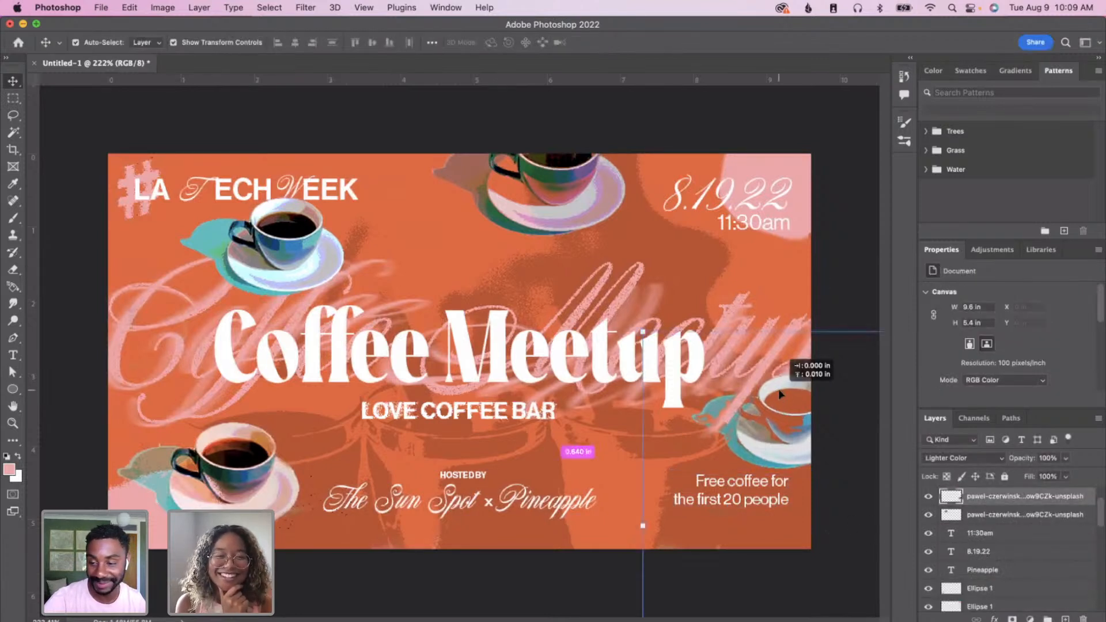
pyautogui.click(869, 461)
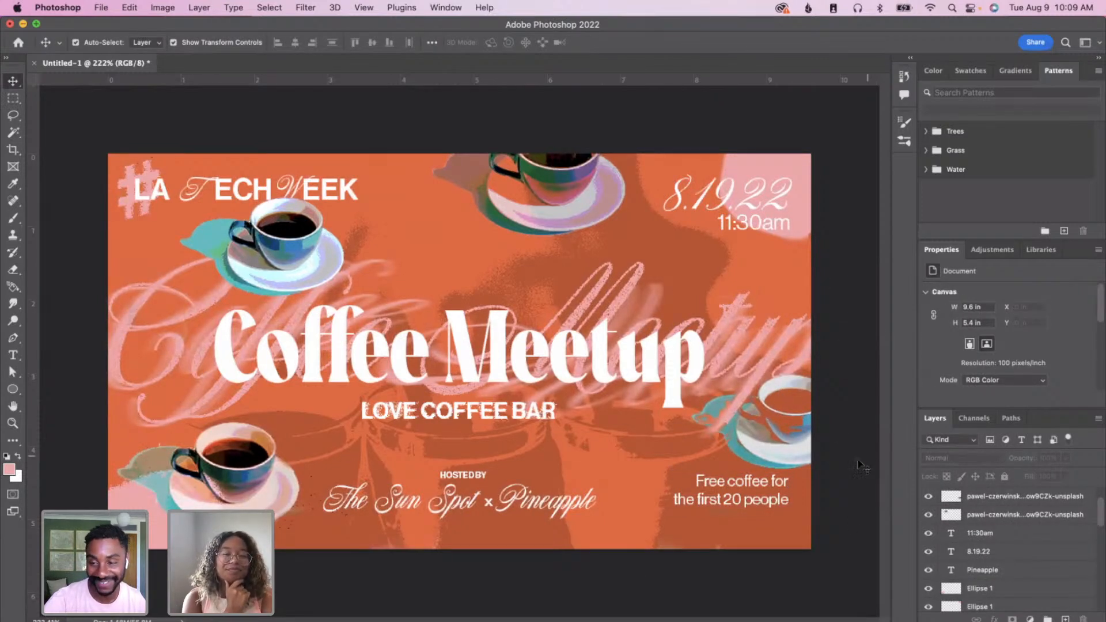
pyautogui.moveTo(772, 501); pyautogui.dragTo(771, 502)
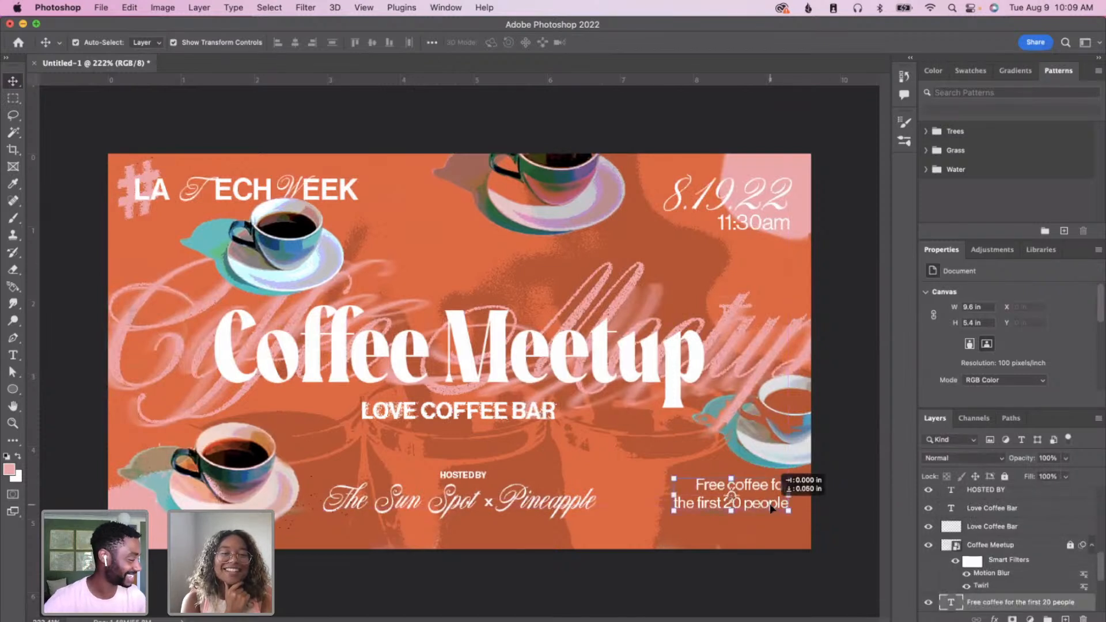
pyautogui.click(846, 540)
pyautogui.moveTo(845, 540); pyautogui.dragTo(364, 462)
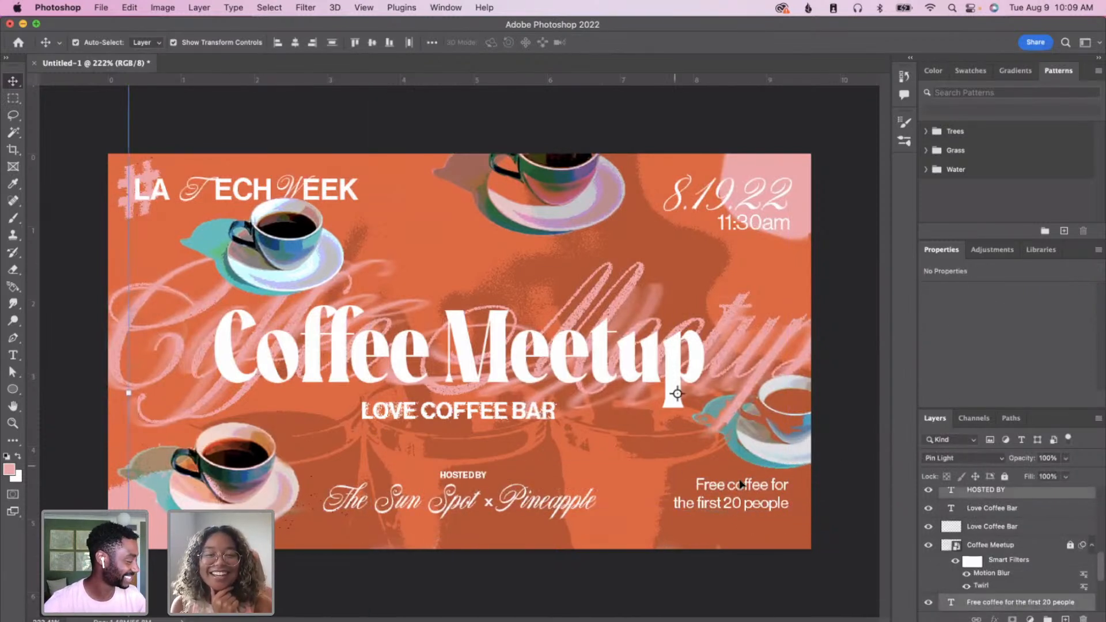
pyautogui.click(851, 503)
pyautogui.scroll(2, 1023, 532)
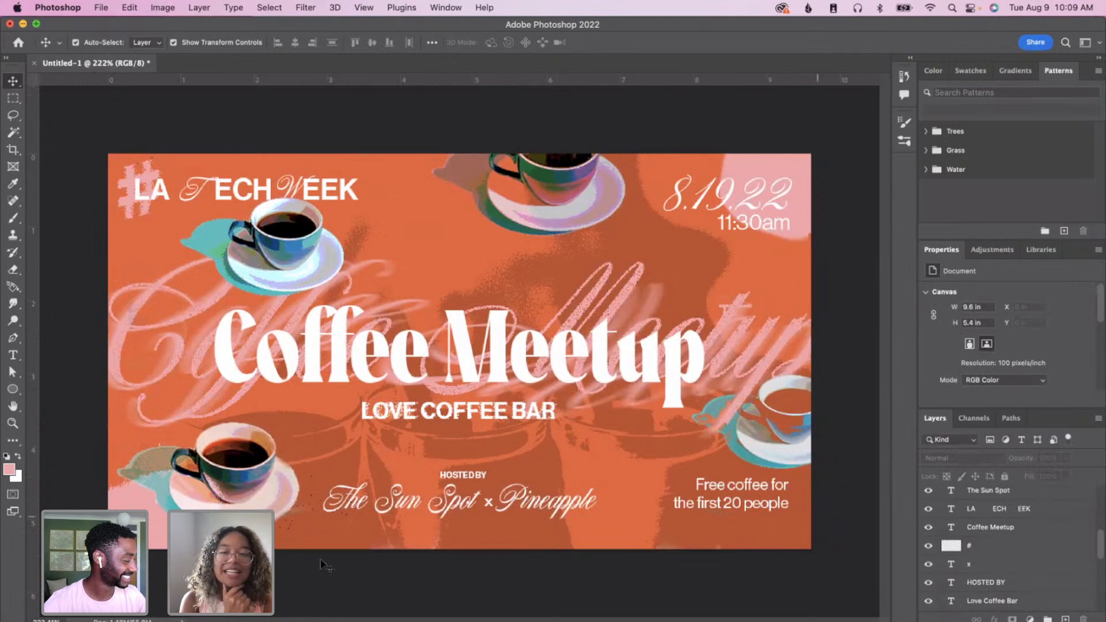
# - Lock Layer 1 and the layers of the coffee cups beneath "LA TECH WEEK" and at the poster's right edge
pyautogui.click(230, 491)
pyautogui.click(1006, 477)
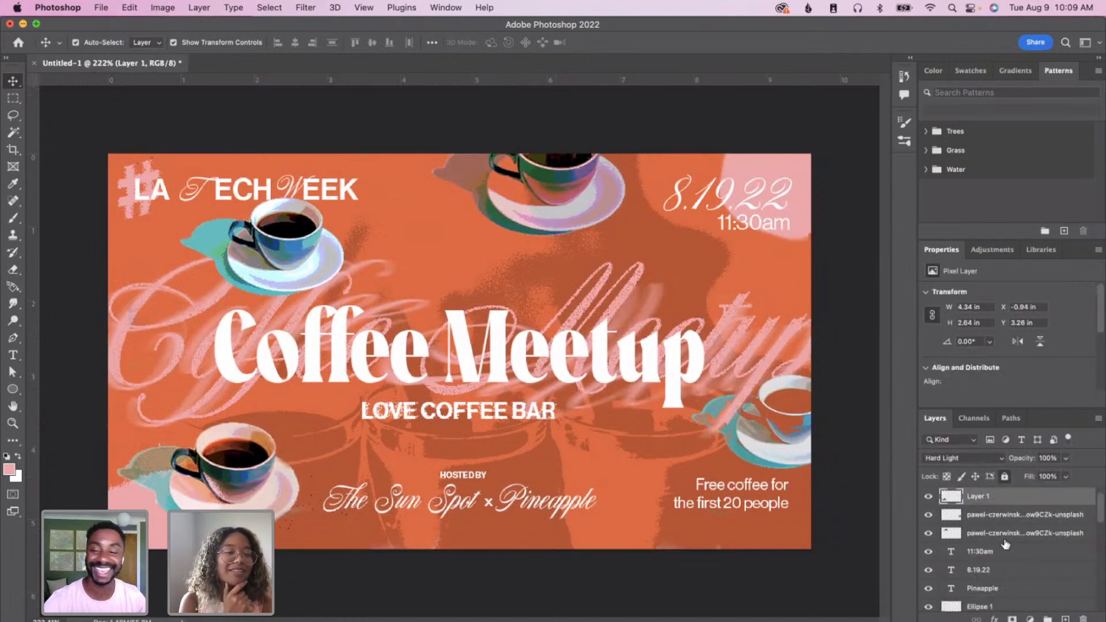
pyautogui.click(1006, 536)
pyautogui.click(1005, 477)
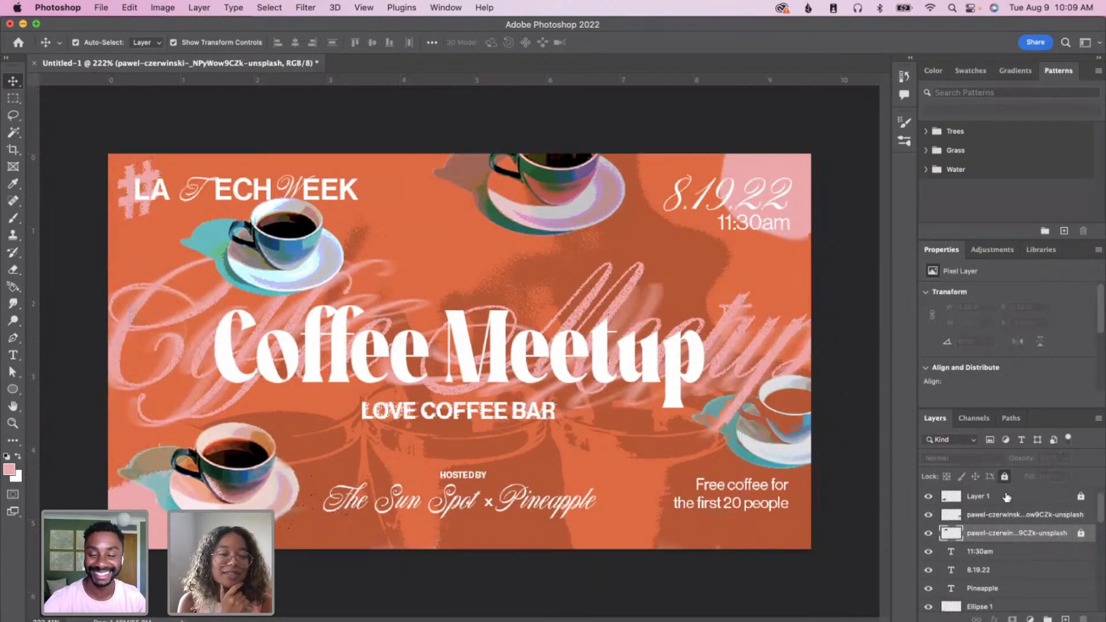
pyautogui.click(1009, 516)
pyautogui.click(1006, 477)
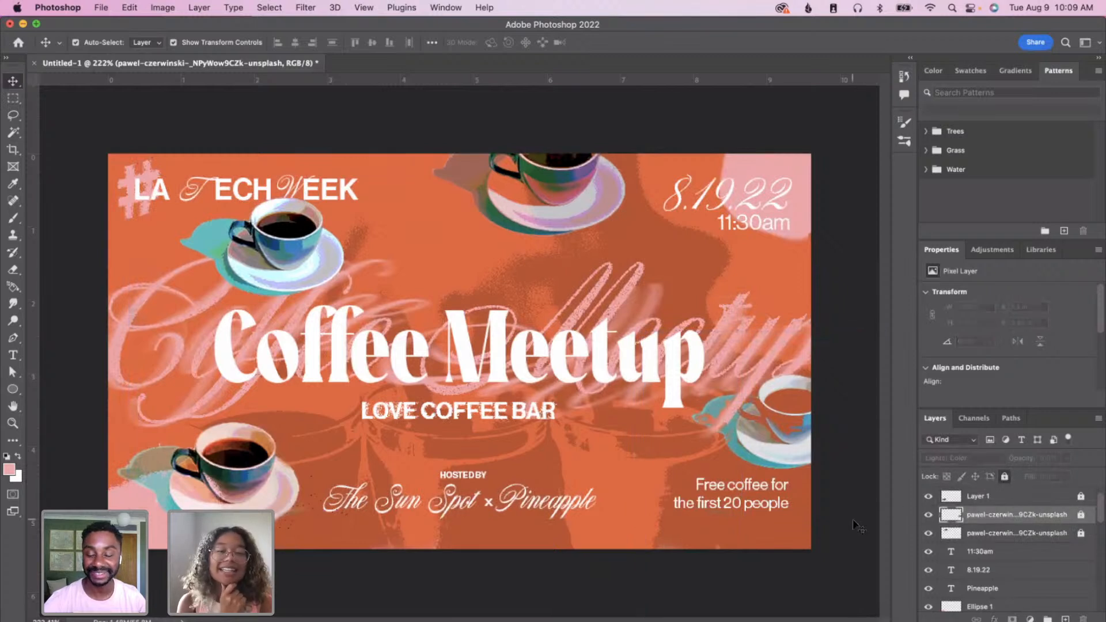
# - Lock the layer of the coffee cup at the poster's top edge
pyautogui.moveTo(843, 533); pyautogui.dragTo(852, 487)
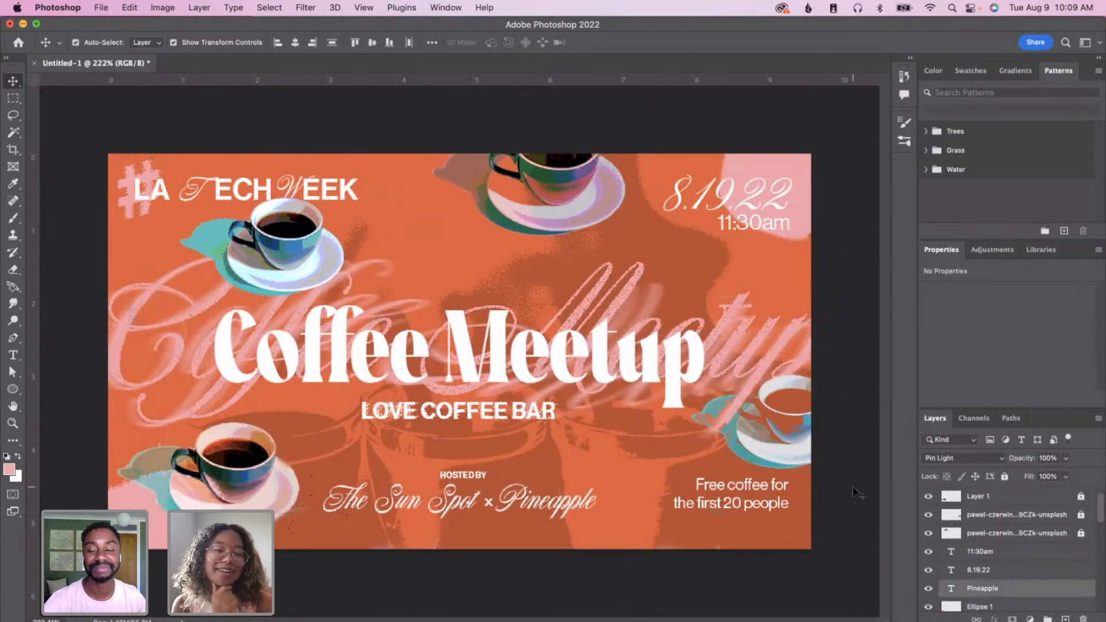
pyautogui.scroll(-3, 1001, 576)
pyautogui.scroll(4, 1001, 576)
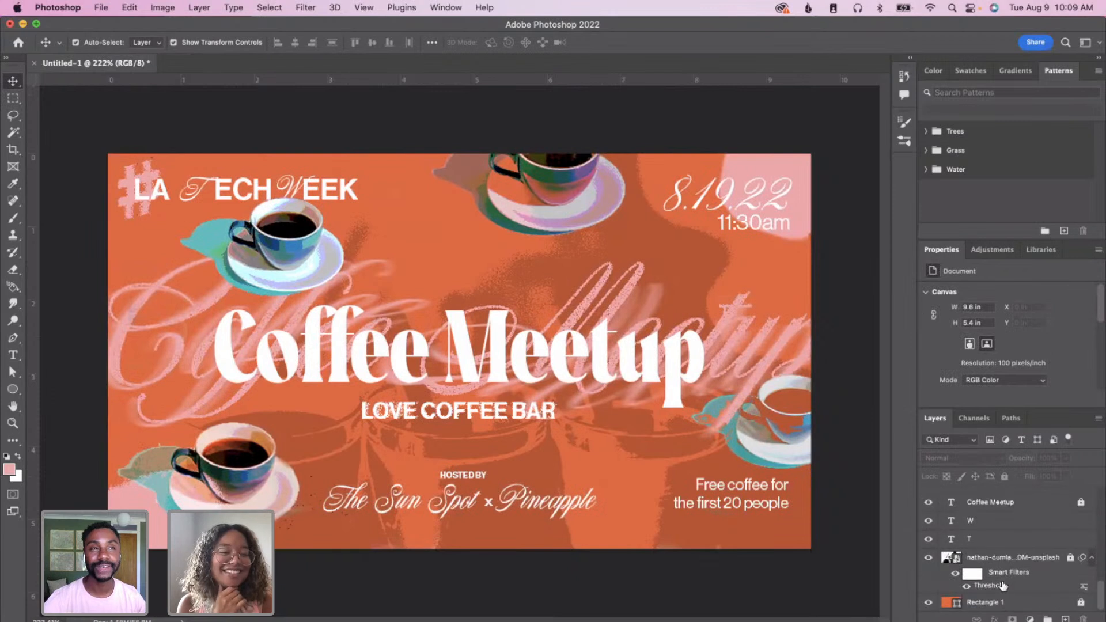
pyautogui.click(1008, 520)
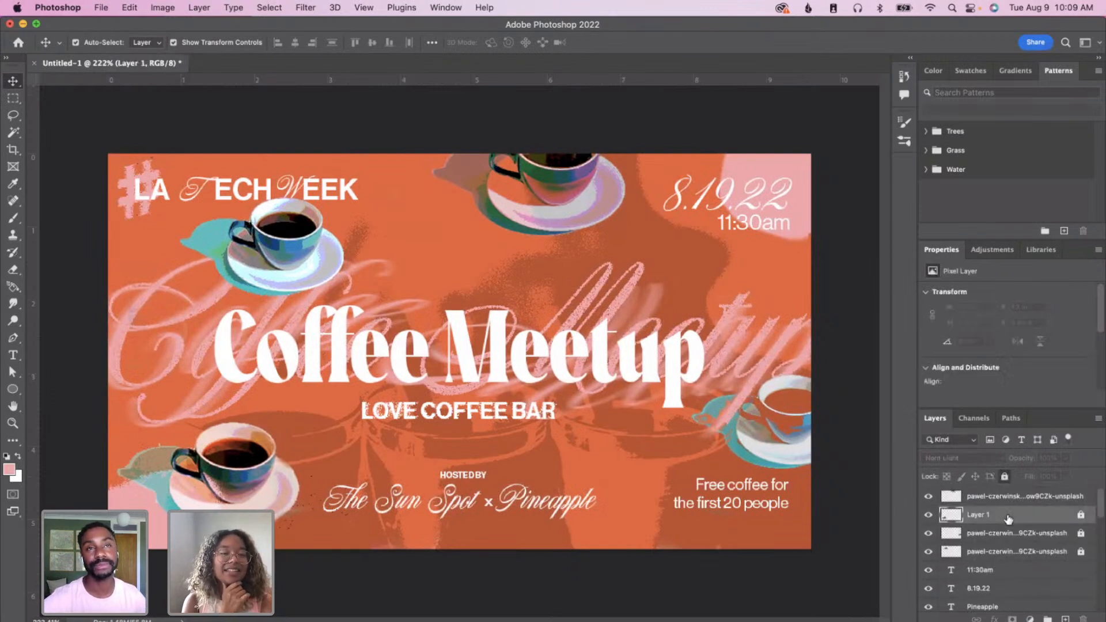
pyautogui.click(1027, 498)
pyautogui.click(1005, 477)
# - Select the host lines and the free coffee text along the poster's bottom and move them together slightly downward
pyautogui.moveTo(858, 528); pyautogui.dragTo(398, 474)
pyautogui.moveTo(749, 494); pyautogui.dragTo(748, 498)
pyautogui.click(856, 527)
# - Unlock all four coffee cup layers
pyautogui.click(1082, 498)
pyautogui.click(1082, 510)
pyautogui.click(1081, 528)
pyautogui.click(1081, 547)
# - Nudge the coffee cup at the poster's right edge slightly upward
pyautogui.click(804, 442)
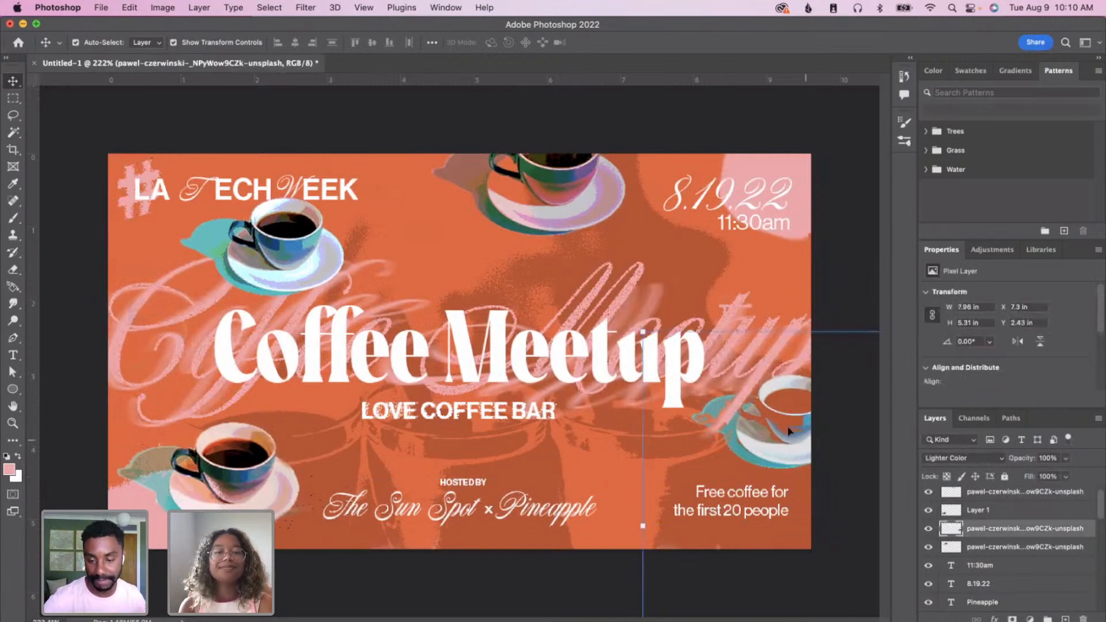
pyautogui.moveTo(796, 437)
pyautogui.mouseDown()
pyautogui.moveTo(790, 388)
pyautogui.moveTo(795, 430)
pyautogui.mouseUp()
pyautogui.click(824, 138)
pyautogui.click(796, 127)
# - Save the poster as Event-Banner in the SLOW GIRL SUMMER folder on Creative Cloud
pyautogui.scroll(-1, 797, 128)
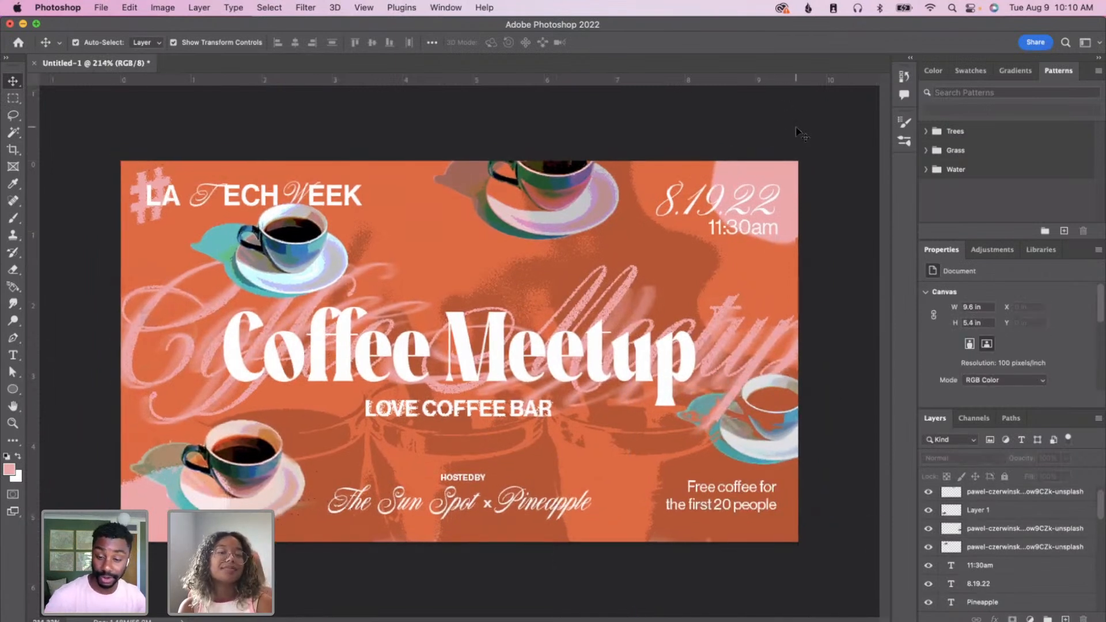
pyautogui.scroll(-1, 797, 129)
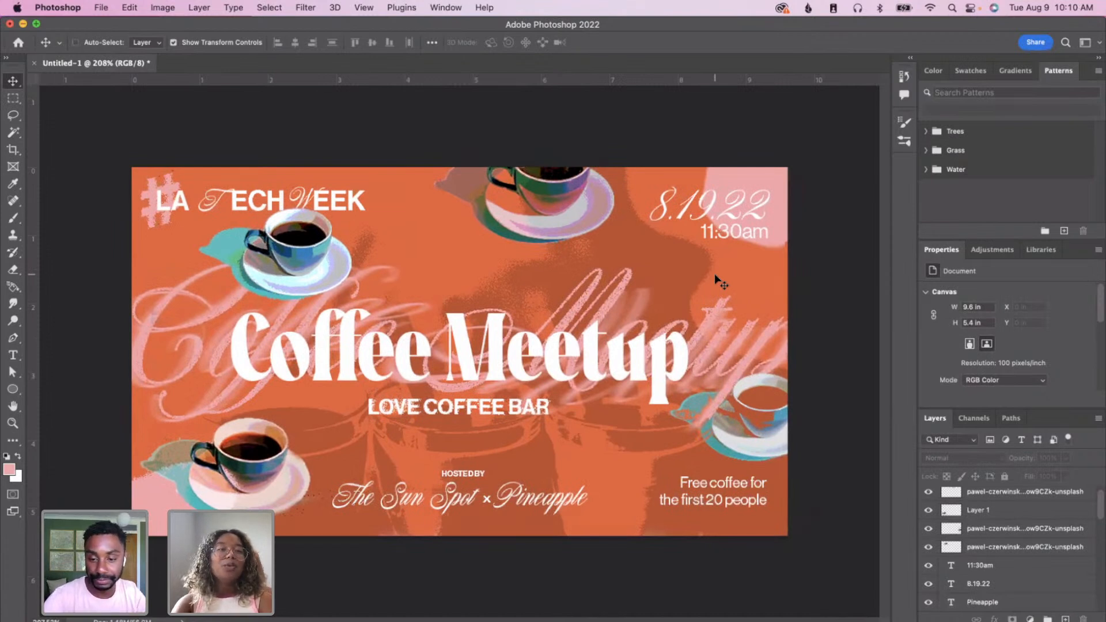
pyautogui.press('super+s')
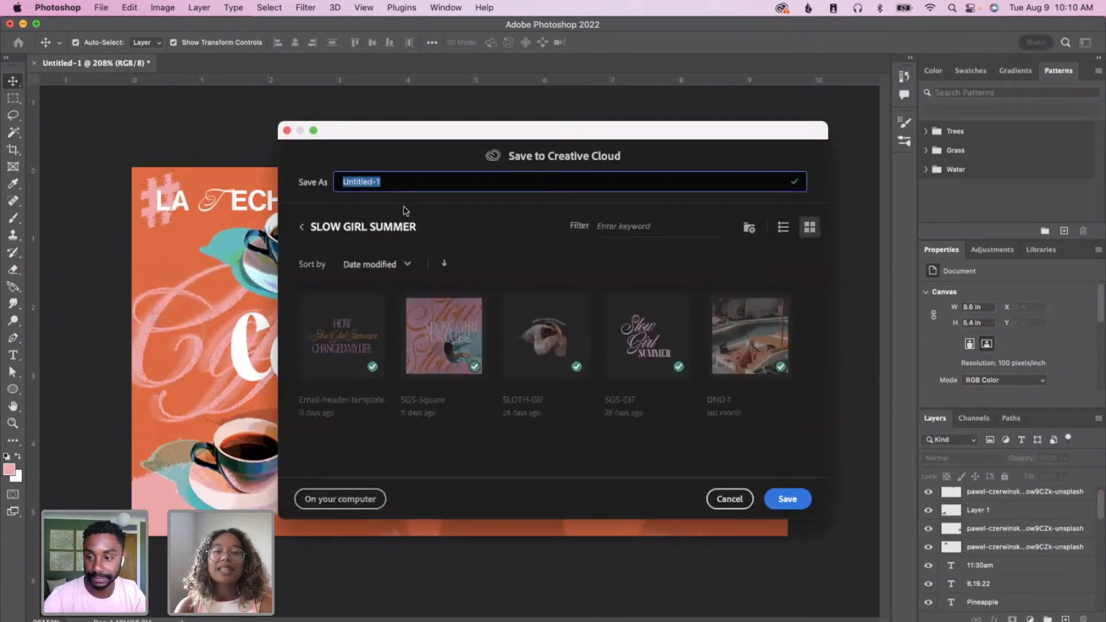
pyautogui.write('Event-Banner')
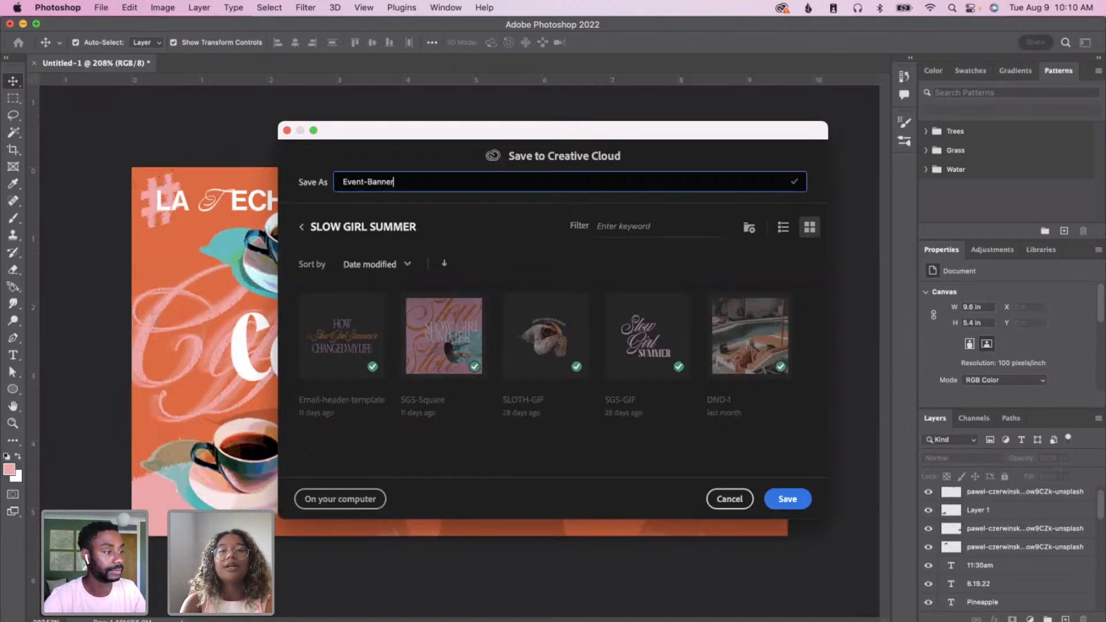
pyautogui.press('Return')
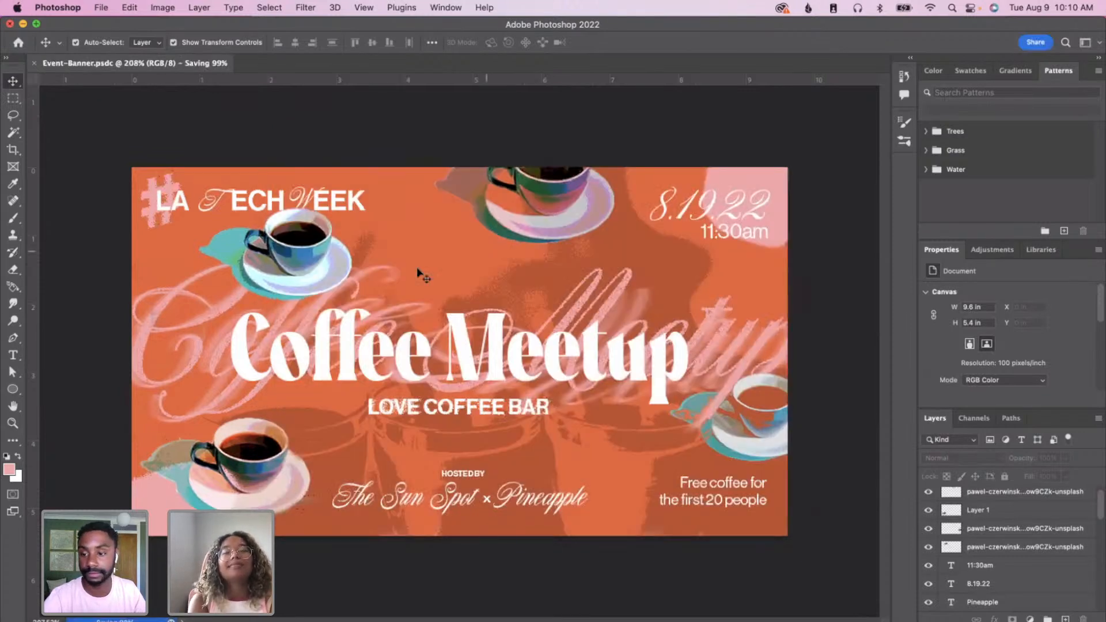
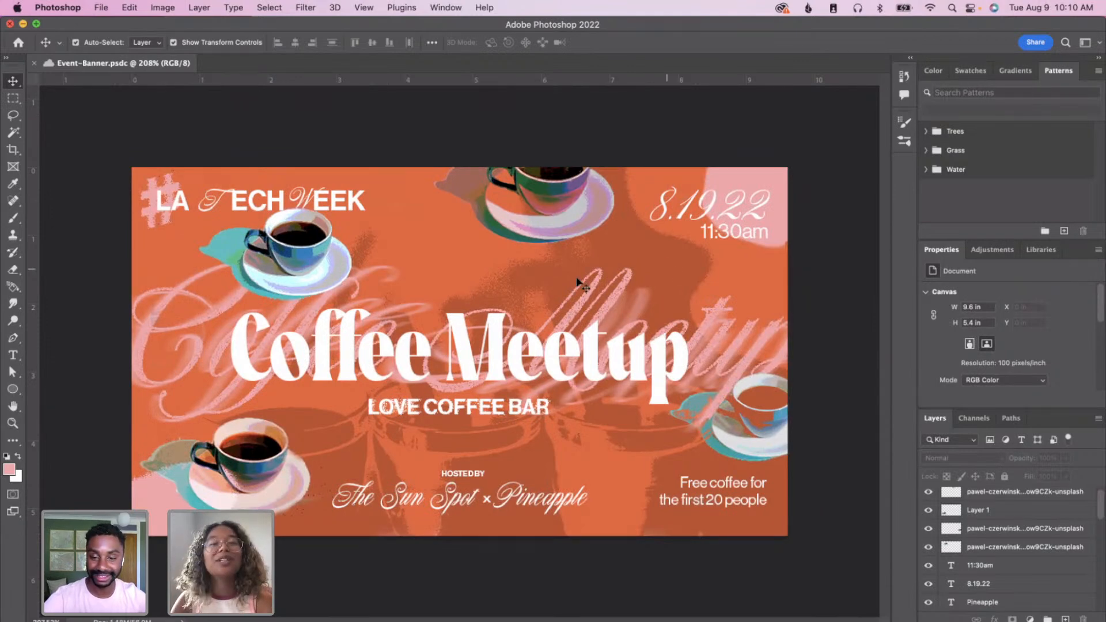
# - Export the poster for web with the JPEG High preset as Event-Banner.jpg in the Summer 22 folder
pyautogui.scroll(-3, 592, 331)
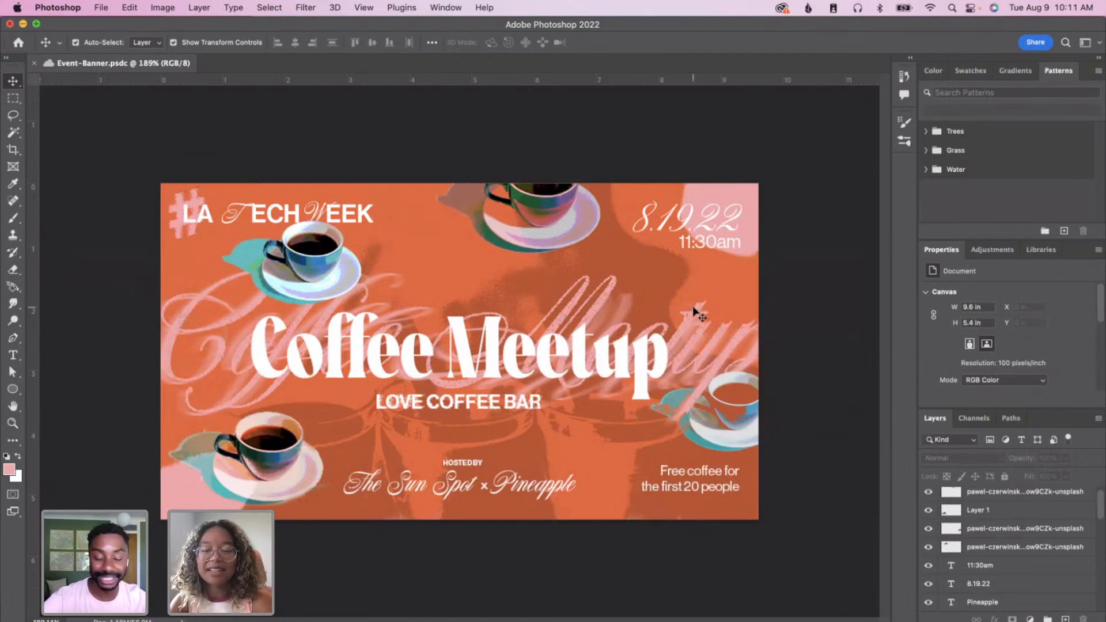
pyautogui.press('super')
pyautogui.press('super+alt+shift+s')
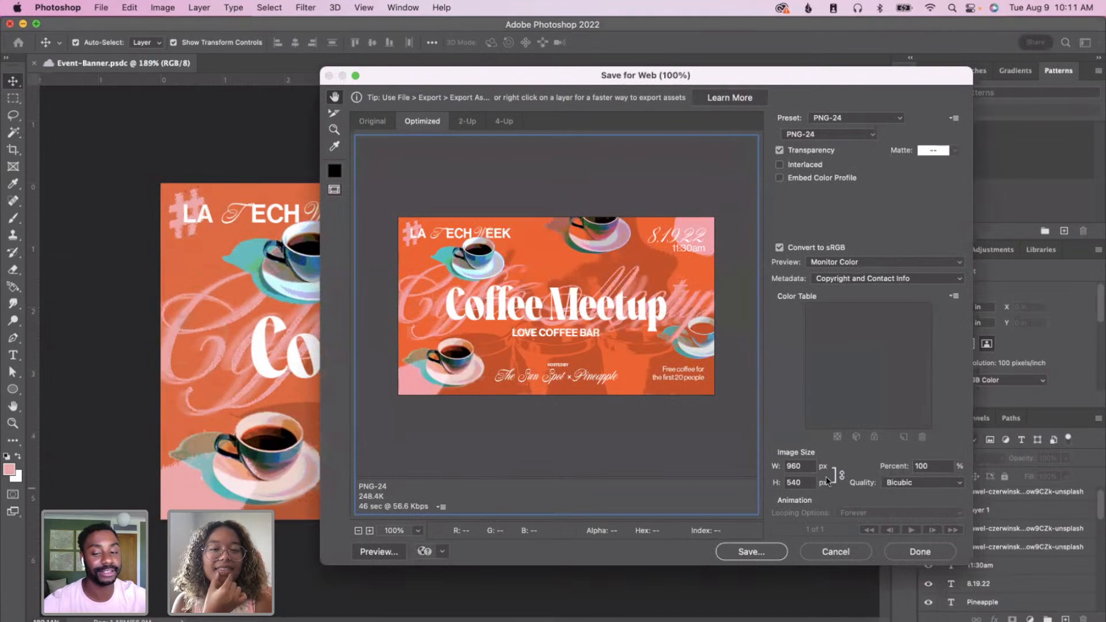
pyautogui.click(859, 117)
pyautogui.scroll(2, 860, 101)
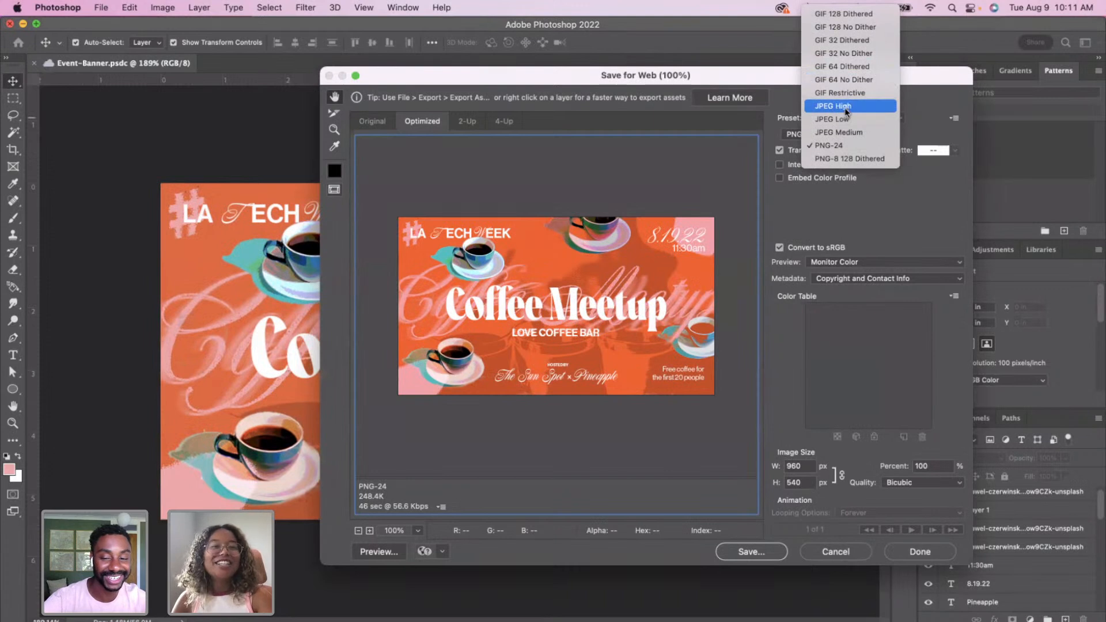
pyautogui.click(849, 106)
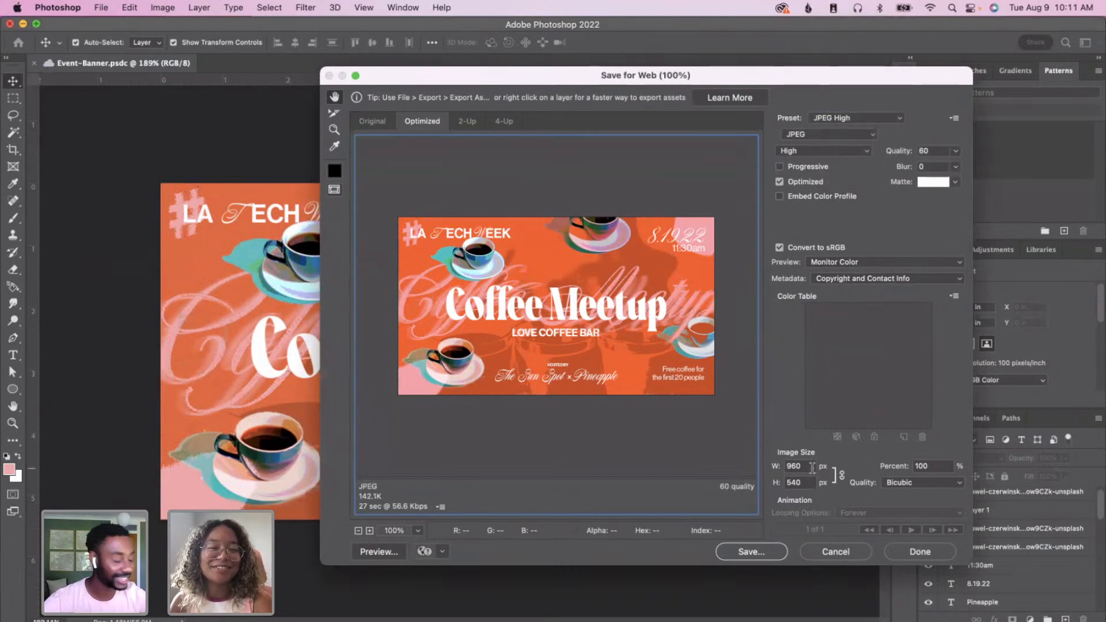
pyautogui.click(922, 466)
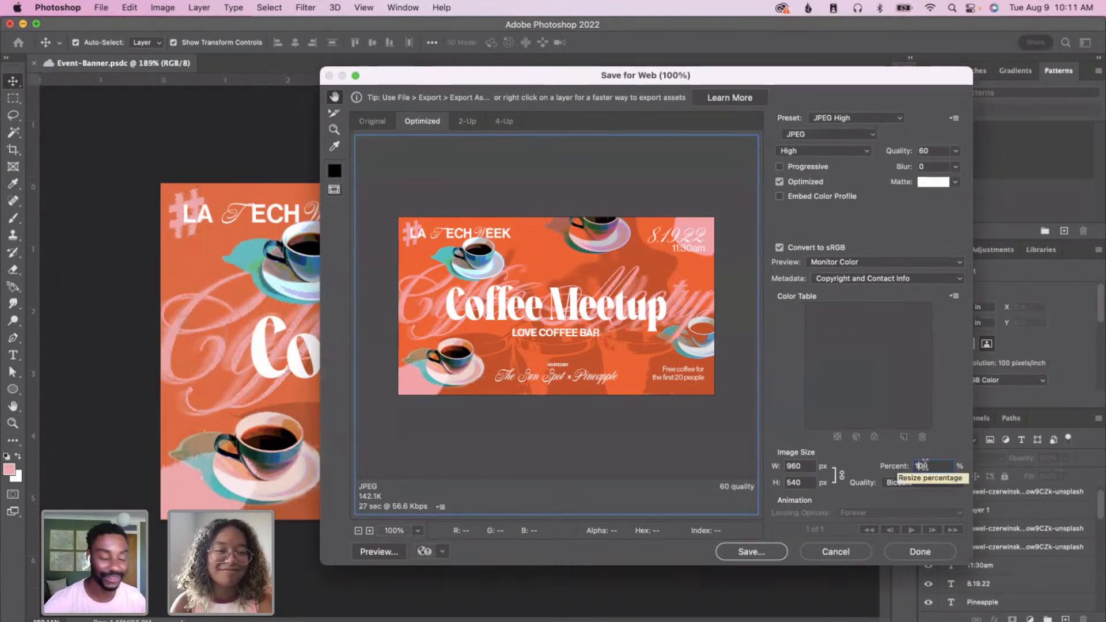
pyautogui.click(759, 554)
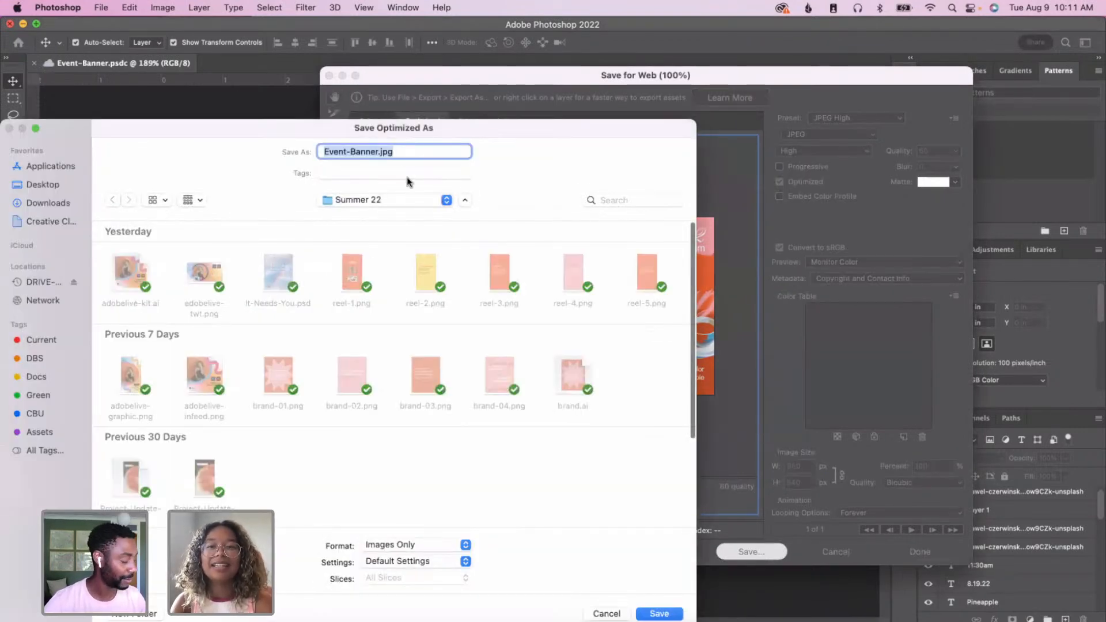
pyautogui.press('Return')
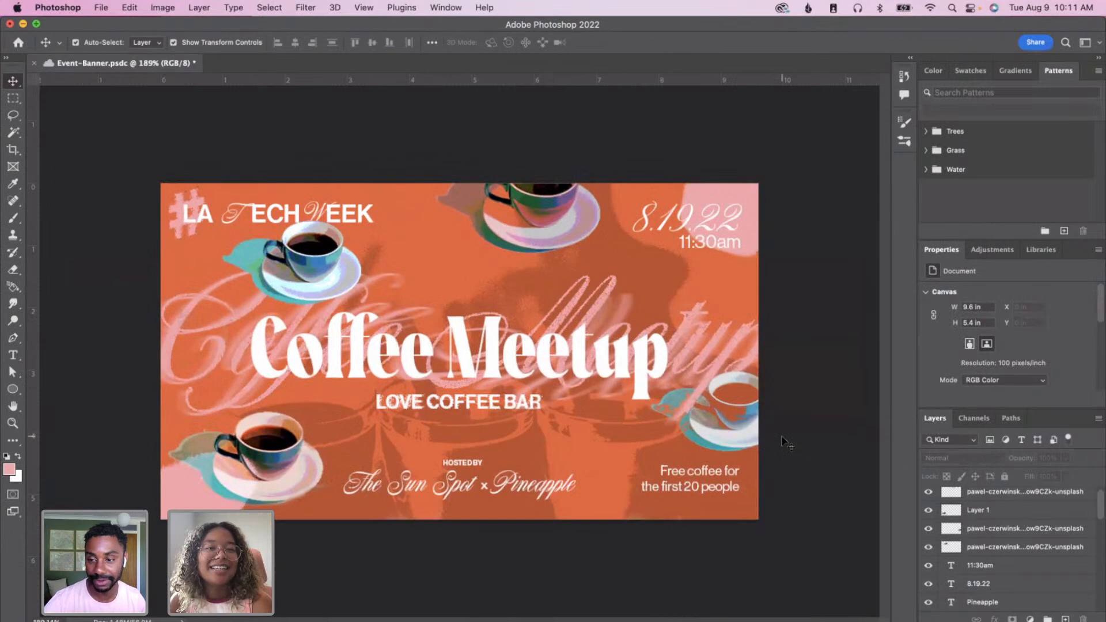
# - Review the layer stack and check which layer holds the coffee cup at the poster's upper edge
pyautogui.scroll(-5, 918, 510)
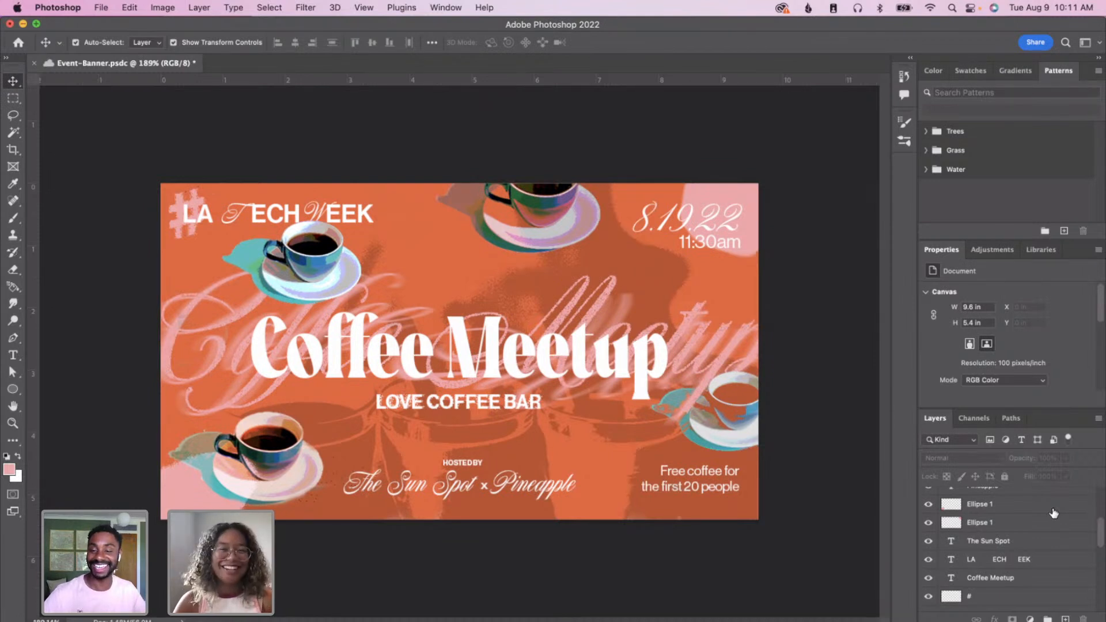
pyautogui.scroll(-5, 953, 527)
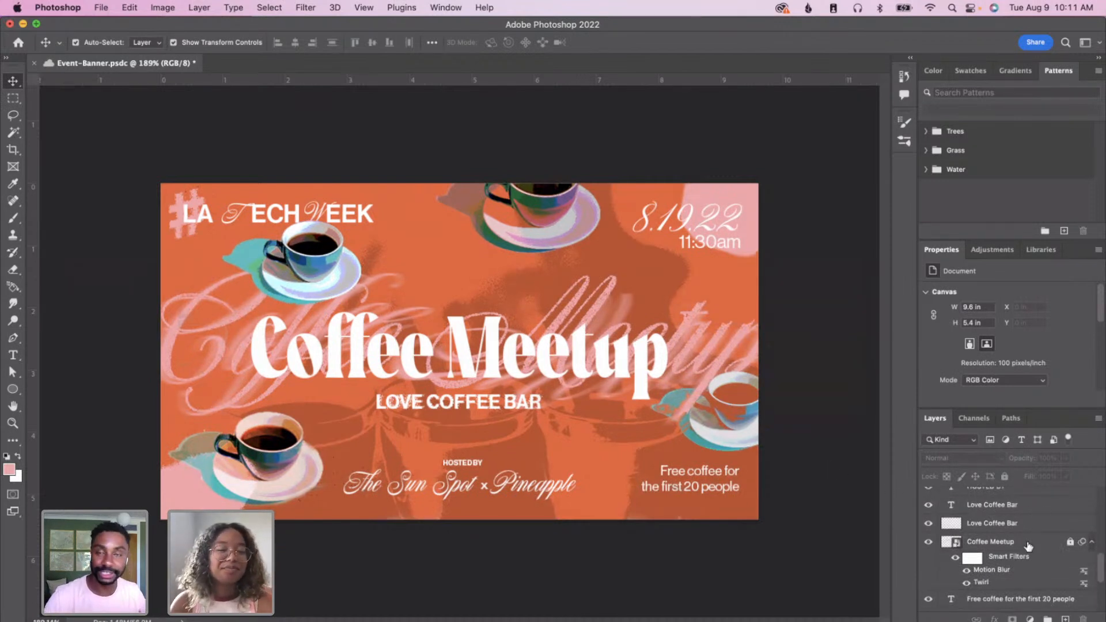
pyautogui.scroll(8, 1029, 546)
pyautogui.scroll(-3, 1029, 546)
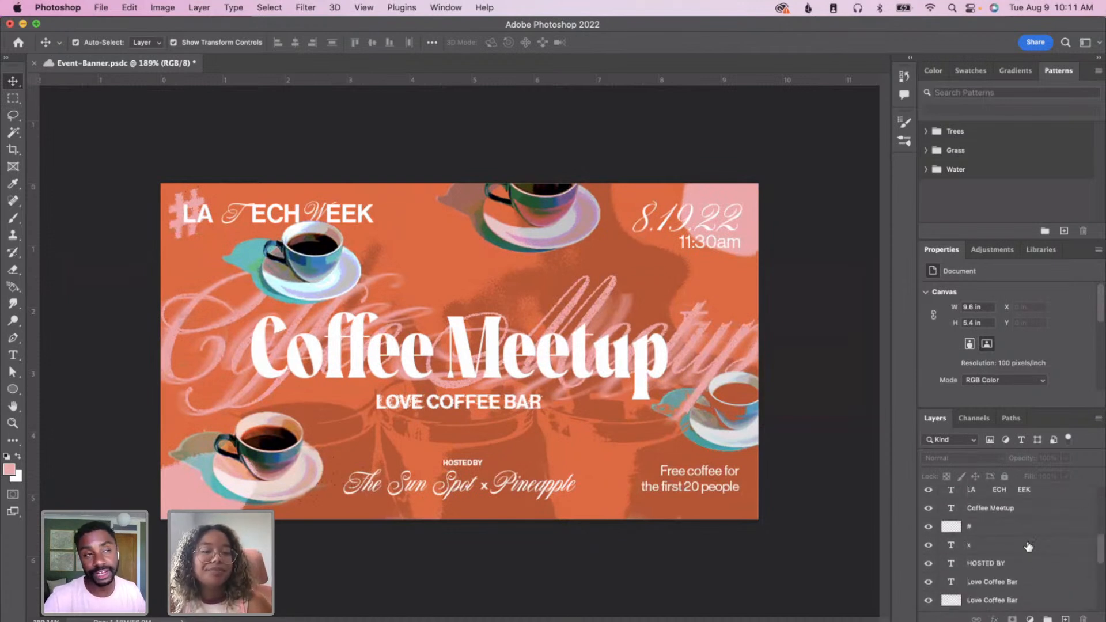
pyautogui.scroll(5, 1028, 546)
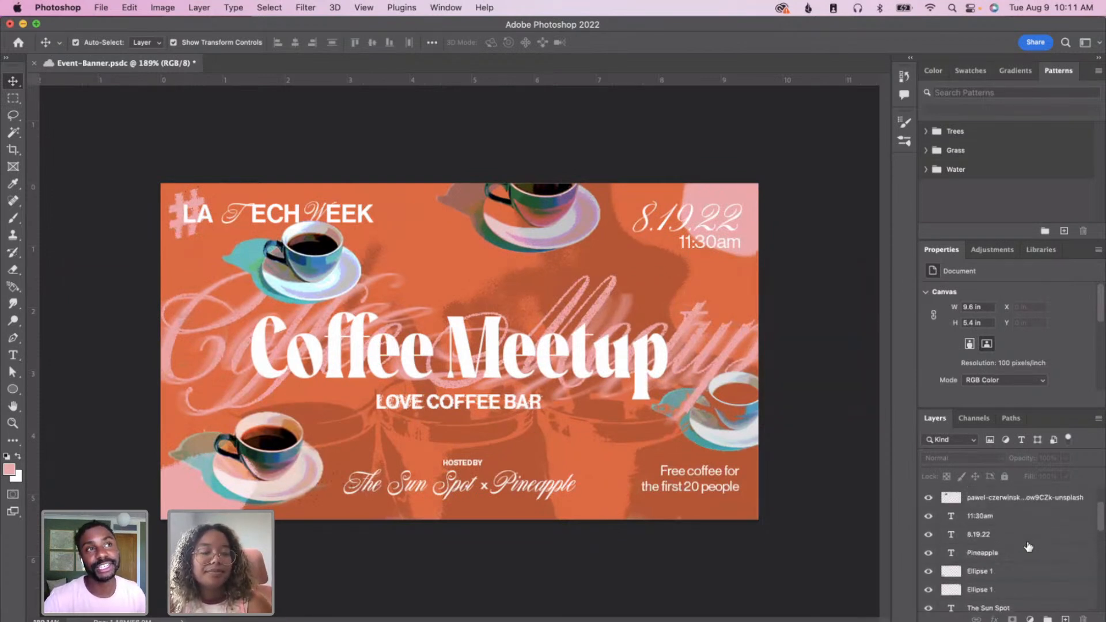
pyautogui.click(927, 498)
pyautogui.click(928, 498)
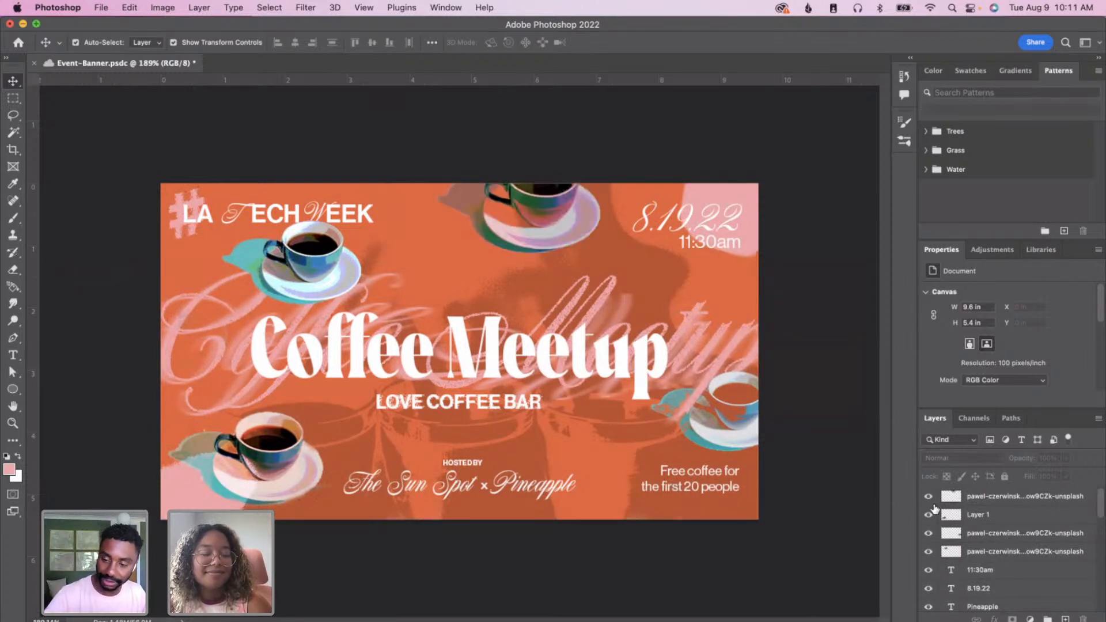
pyautogui.click(559, 222)
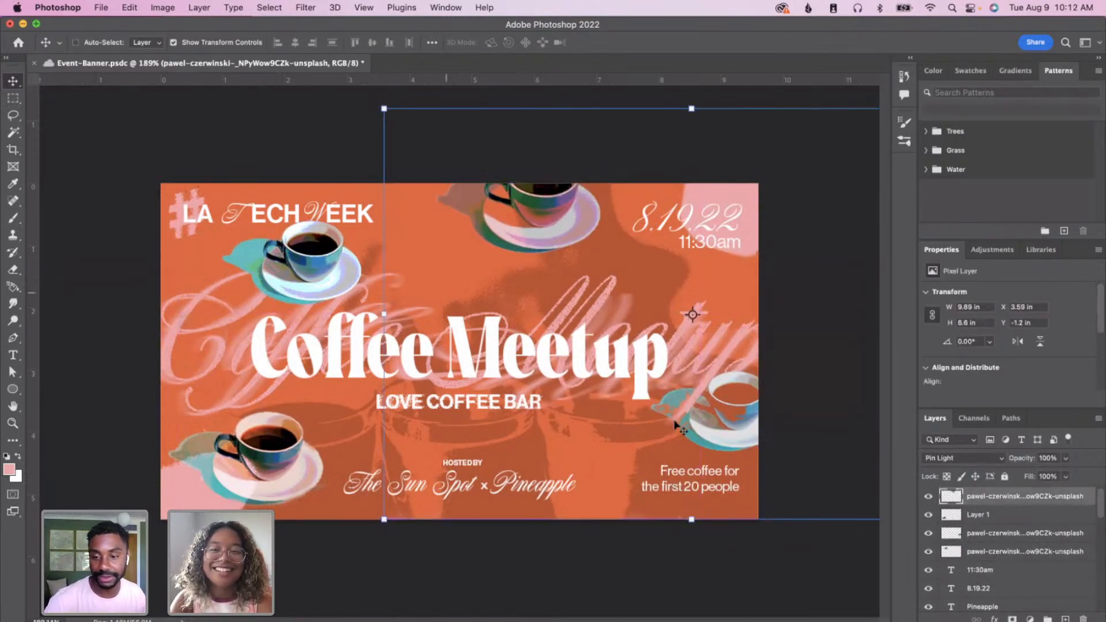
pyautogui.click(736, 549)
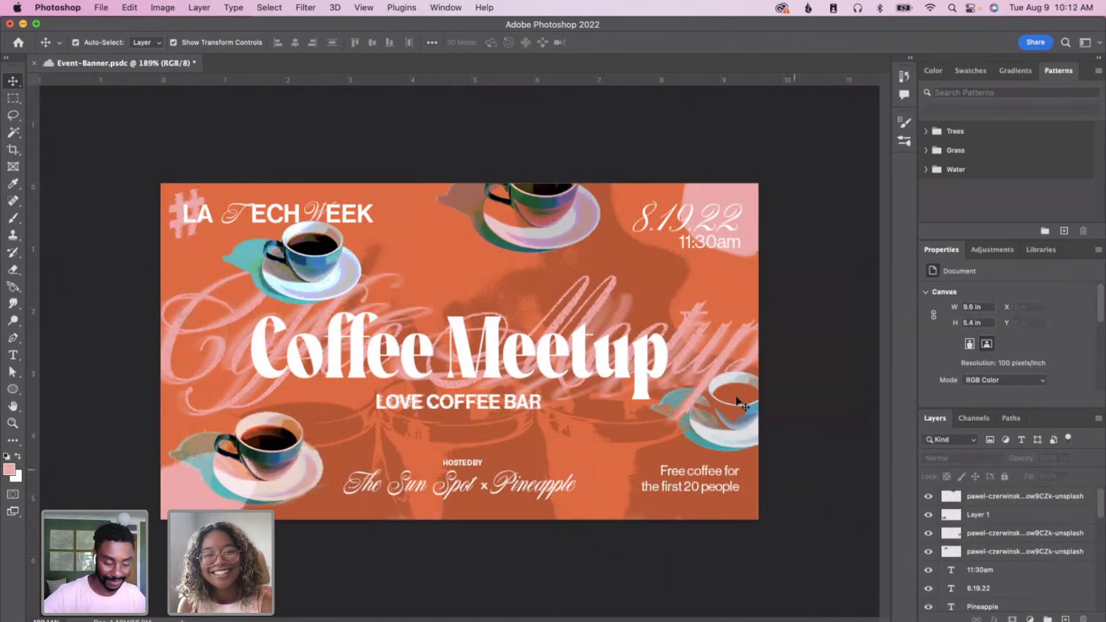
# - Group the four coffee cup layers, including Layer 1, into a new group named Cups
pyautogui.click(995, 499)
pyautogui.keyDown('super'); pyautogui.click(997, 517); pyautogui.keyUp('super')
pyautogui.keyDown('super'); pyautogui.click(998, 522); pyautogui.keyUp('super')
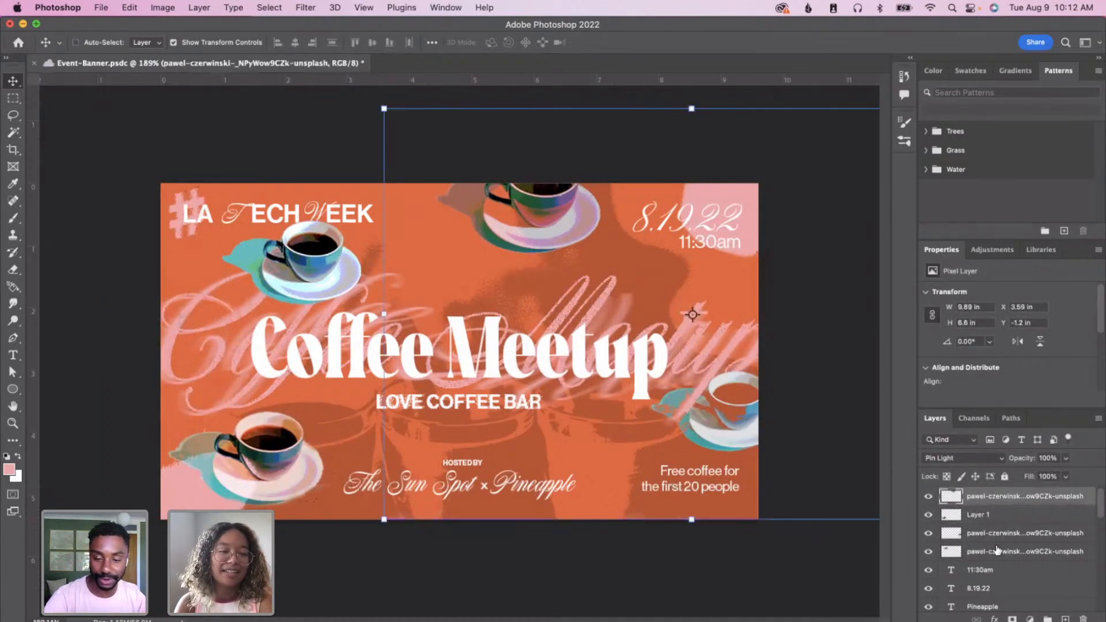
pyautogui.keyDown('super'); pyautogui.click(992, 519); pyautogui.keyUp('super')
pyautogui.keyDown('super'); pyautogui.click(998, 534); pyautogui.keyUp('super')
pyautogui.keyDown('super'); pyautogui.click(1000, 551); pyautogui.keyUp('super')
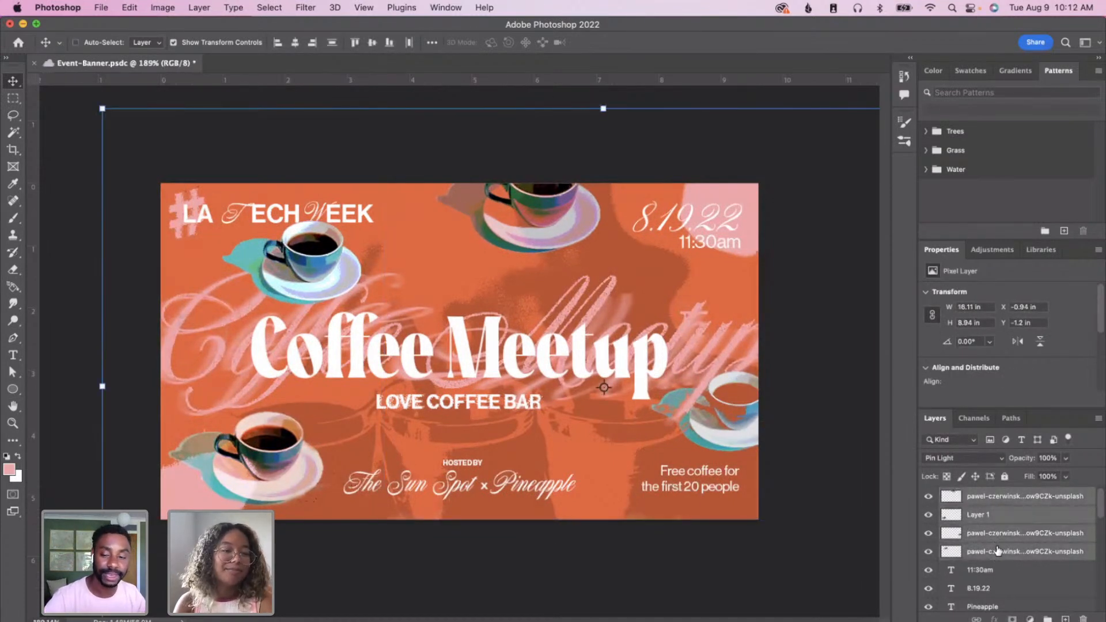
pyautogui.rightClick(999, 549)
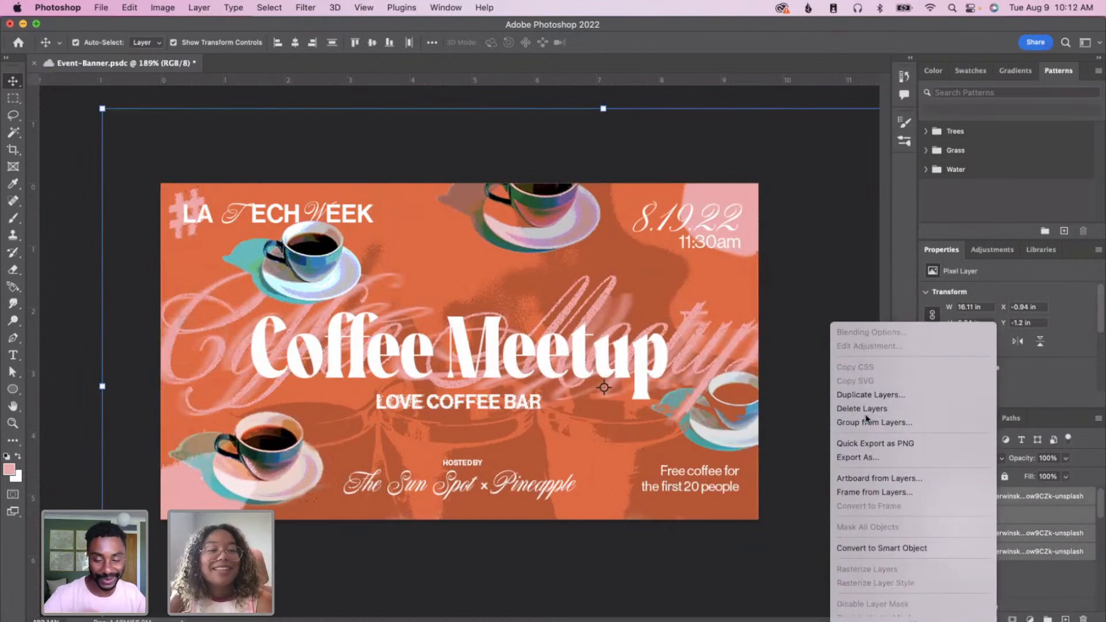
pyautogui.click(872, 423)
pyautogui.write('Cups')
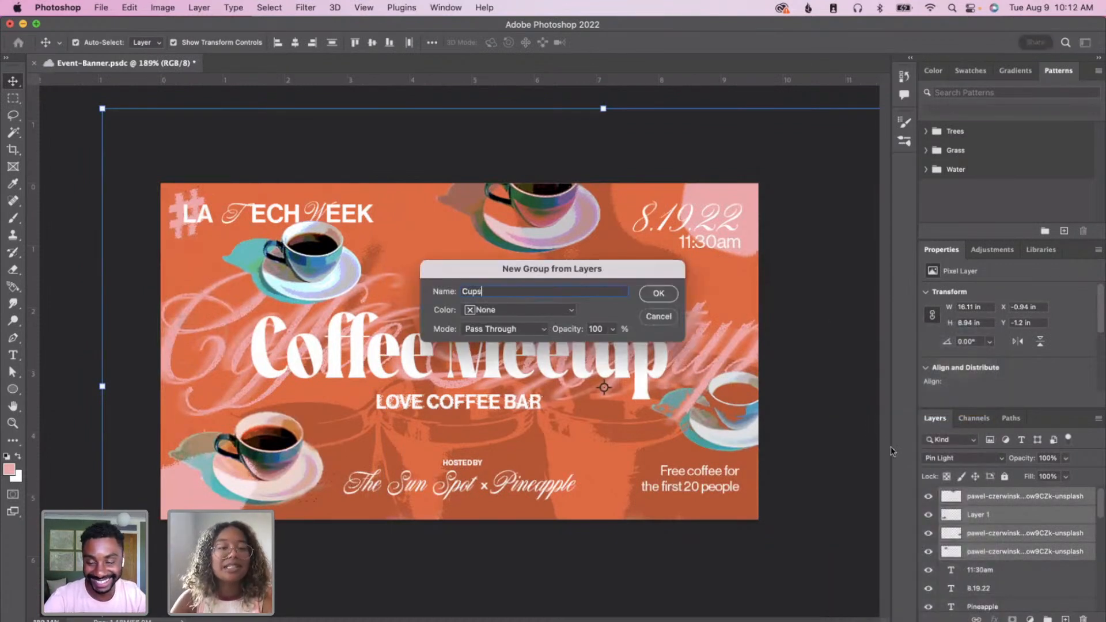
pyautogui.press('Return')
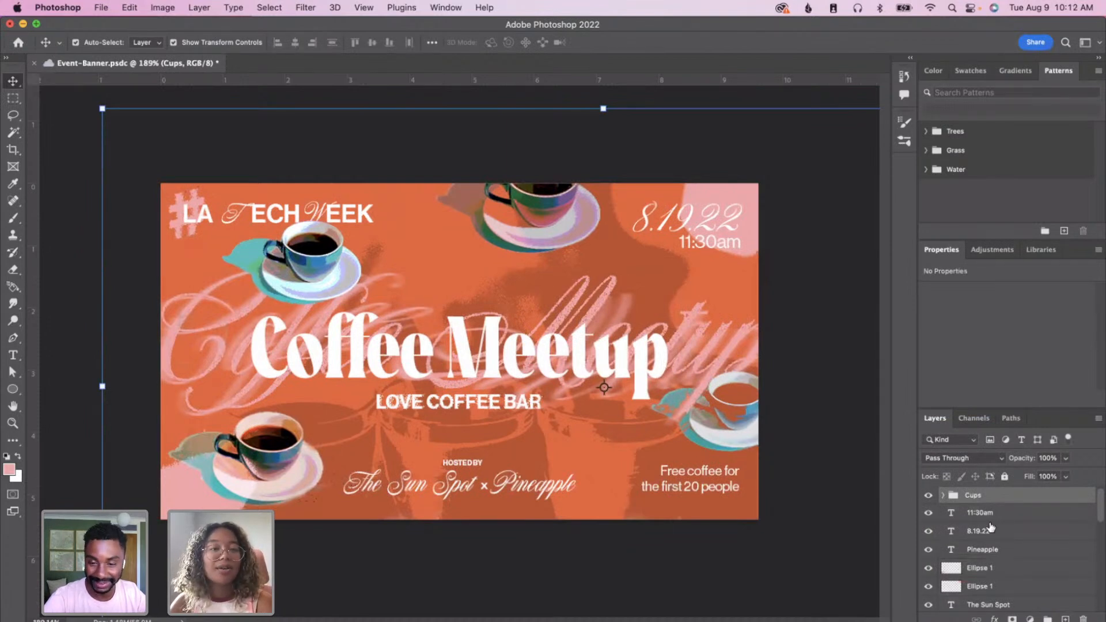
# - Hide the orange Rectangle 1 background and the thresholded nathan-dumlao coffee photo layer
pyautogui.scroll(-4, 988, 543)
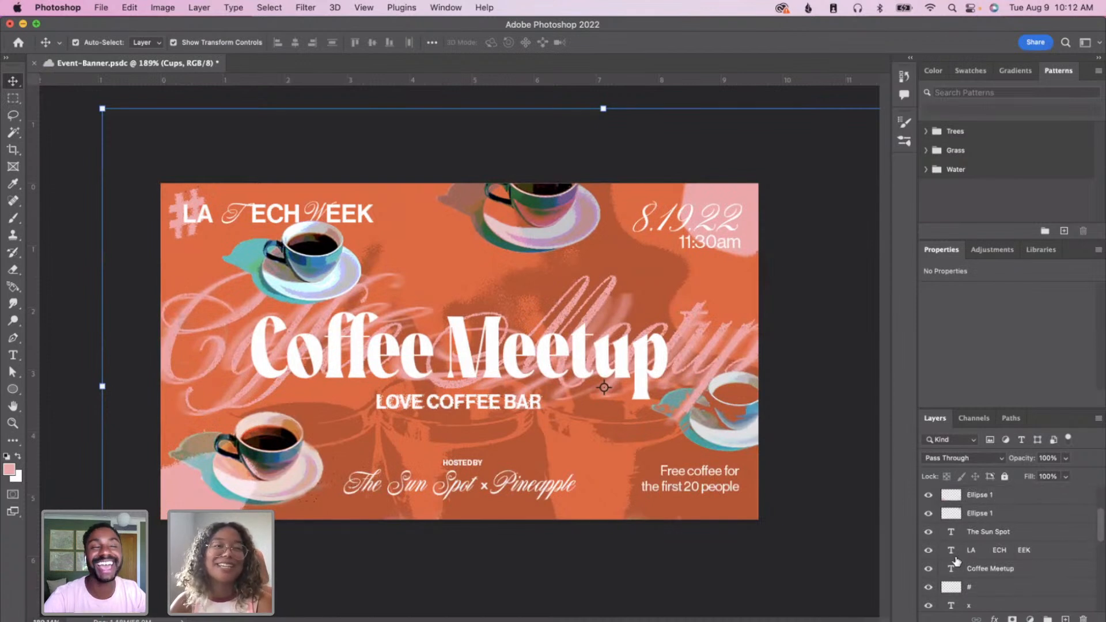
pyautogui.scroll(4, 957, 561)
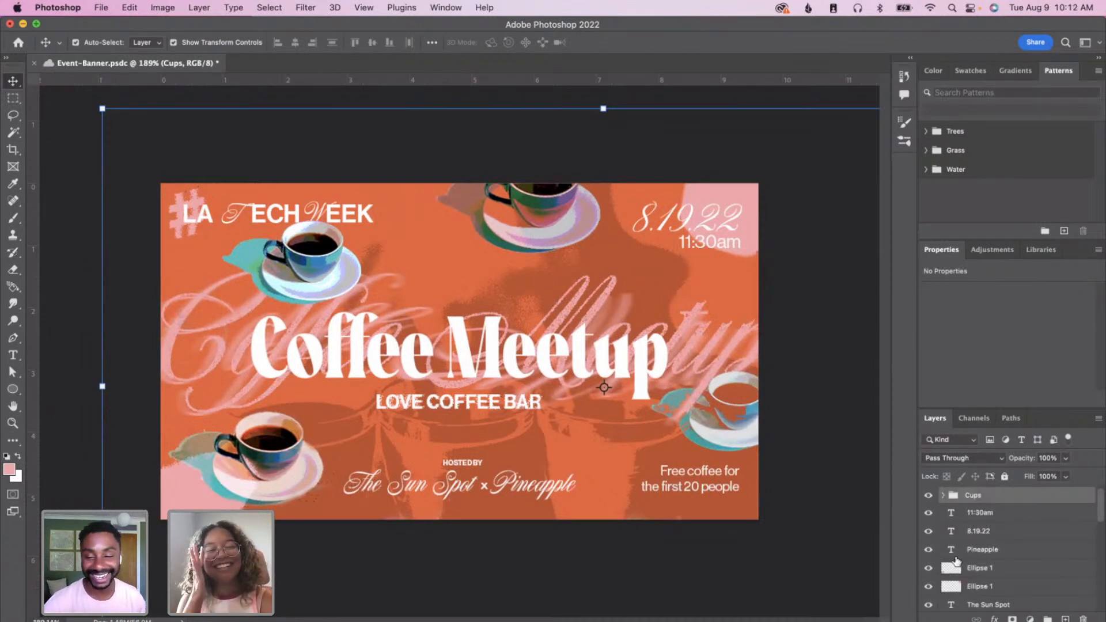
pyautogui.scroll(-10, 1008, 531)
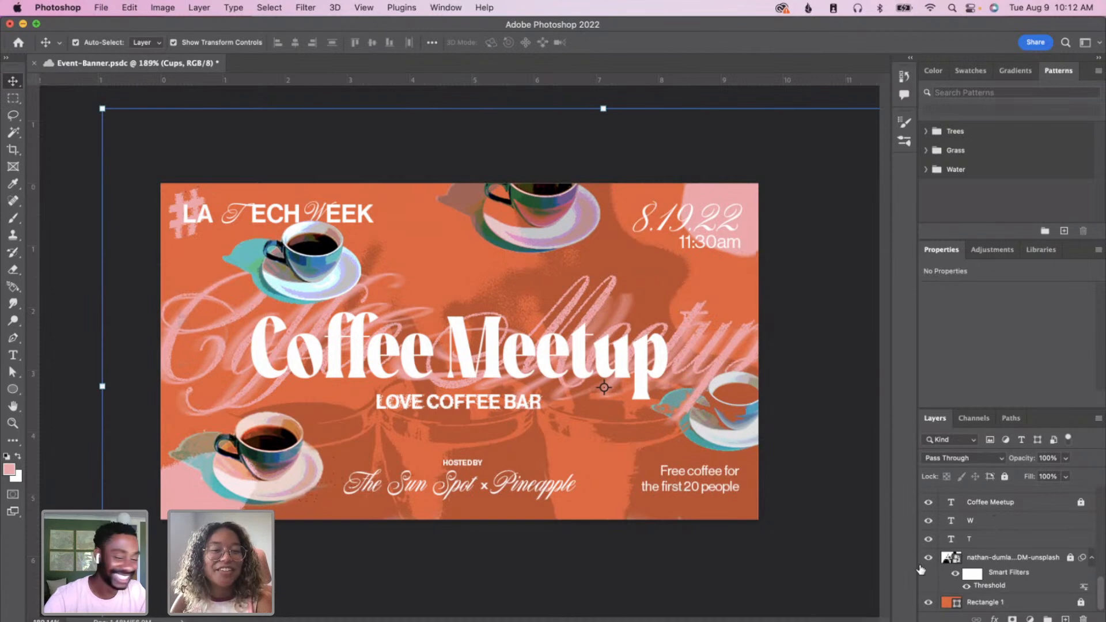
pyautogui.click(928, 602)
pyautogui.click(928, 558)
# - Hide the hash symbol layer and the "LA ECH EEK" text layer
pyautogui.scroll(2, 987, 549)
pyautogui.scroll(4, 987, 549)
pyautogui.scroll(3, 983, 557)
pyautogui.click(929, 579)
pyautogui.click(929, 541)
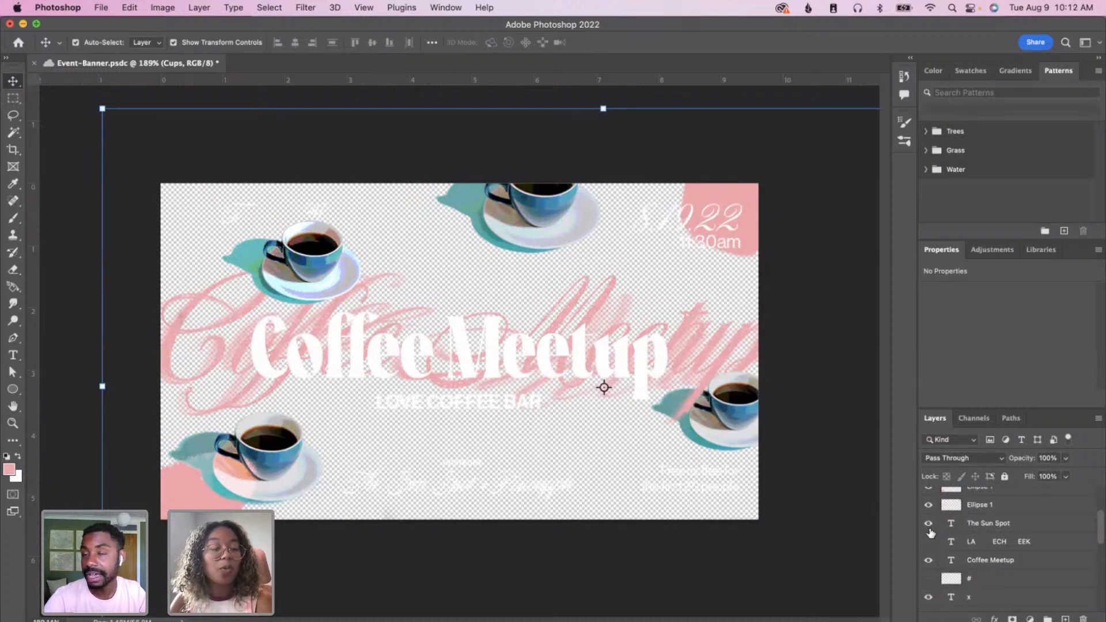
# - Hide the 11:30am, 8.19.22 and Pineapple text layers
pyautogui.scroll(3, 930, 533)
pyautogui.click(928, 513)
pyautogui.click(927, 532)
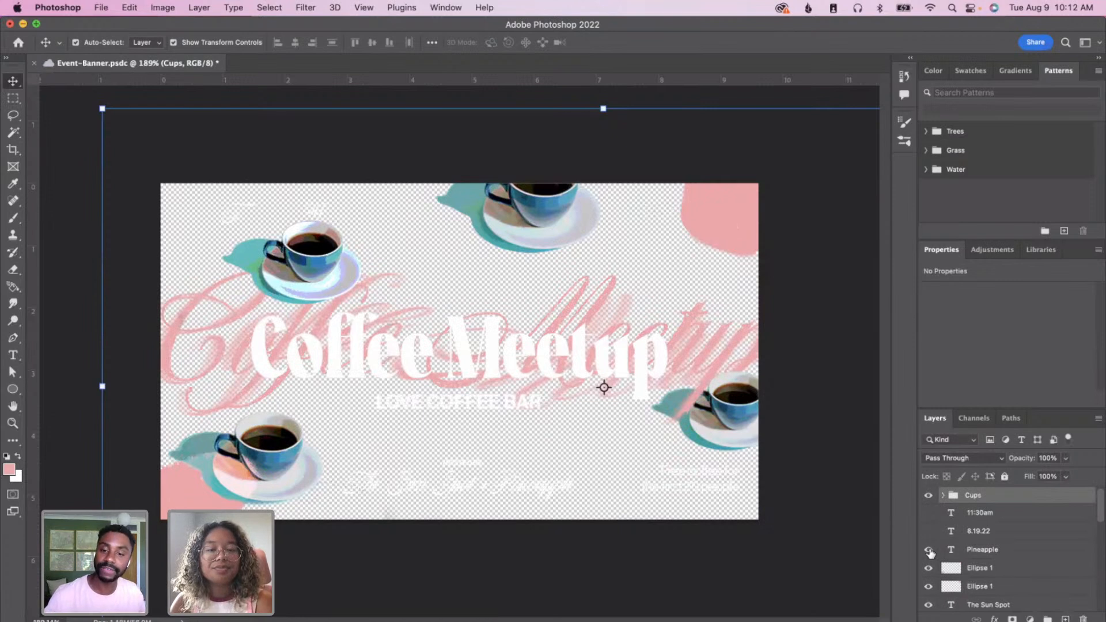
pyautogui.click(928, 549)
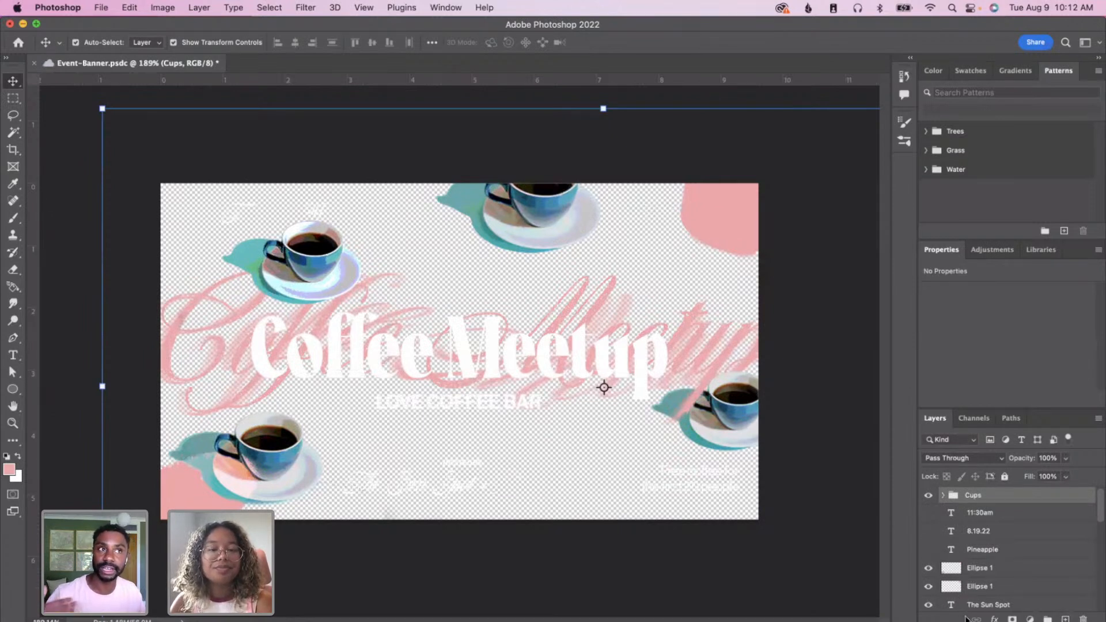
# - Hide the Cups group and the decorative W and T text layers
pyautogui.scroll(-5, 968, 603)
pyautogui.scroll(5, 968, 598)
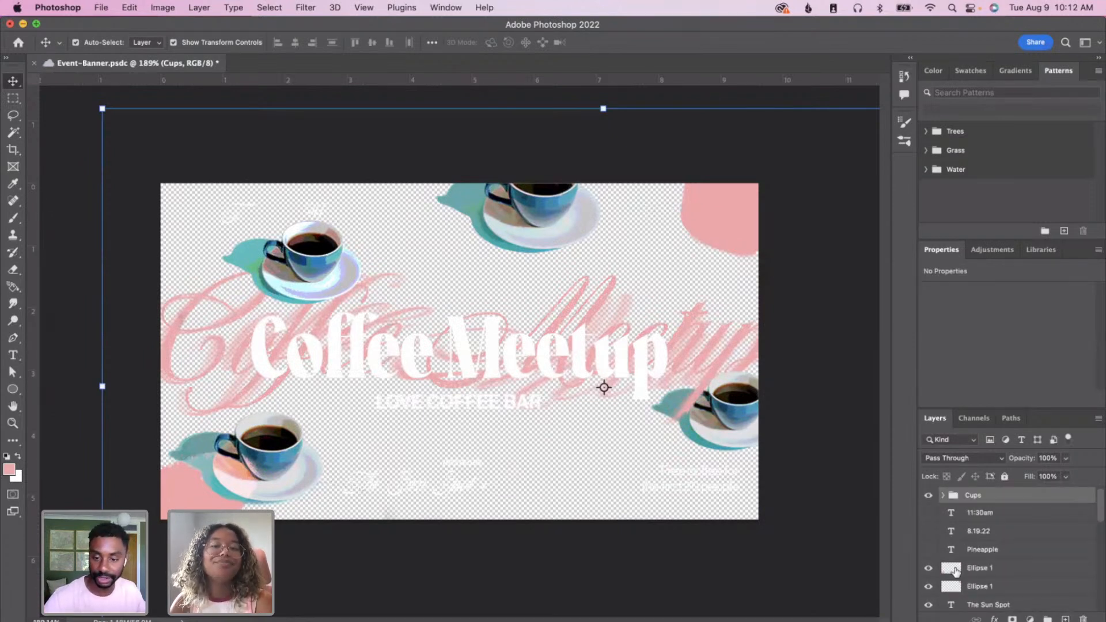
pyautogui.click(929, 496)
pyautogui.scroll(-5, 972, 569)
pyautogui.scroll(-3, 972, 570)
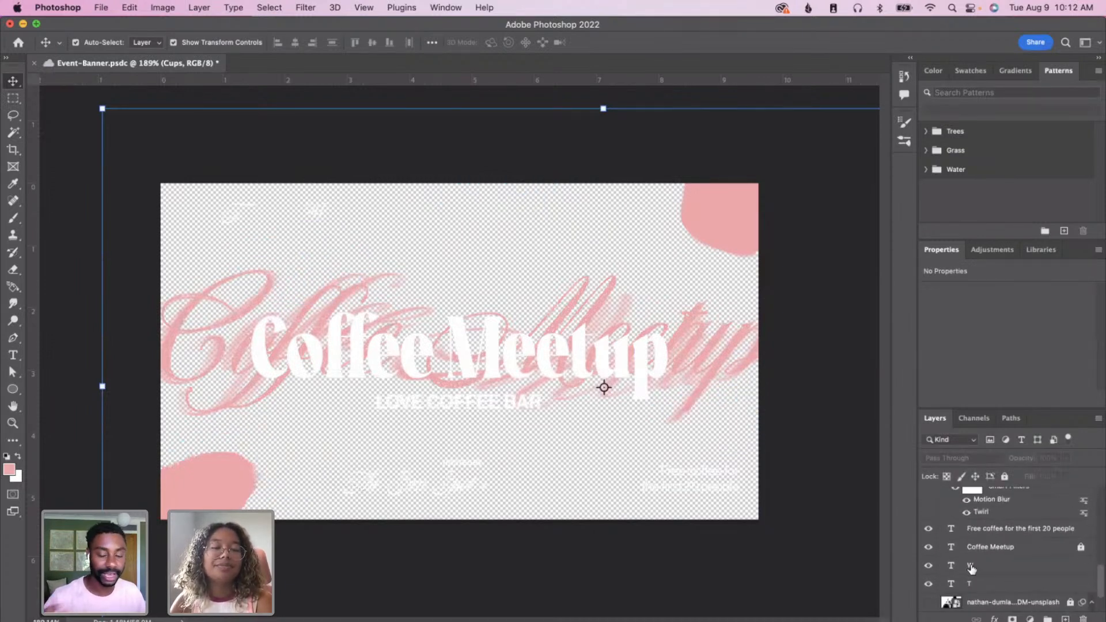
pyautogui.click(928, 564)
pyautogui.click(928, 547)
pyautogui.click(929, 583)
# - Hide both pink Ellipse 1 layers in the poster's corners
pyautogui.scroll(-2, 1017, 591)
pyautogui.scroll(5, 1018, 594)
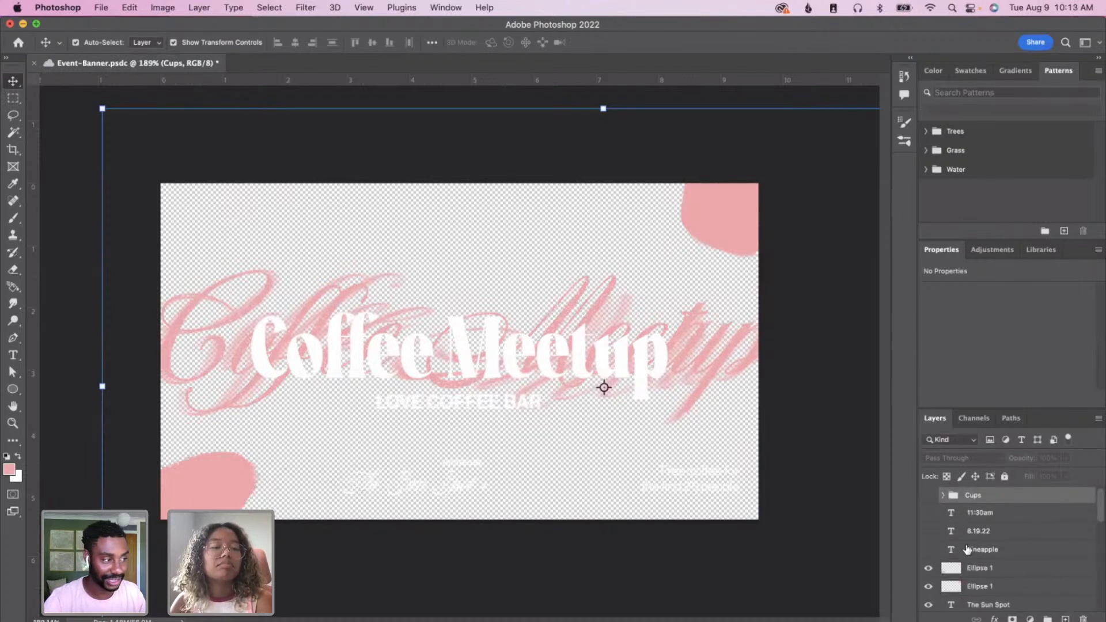
pyautogui.click(929, 499)
pyautogui.scroll(2, 929, 501)
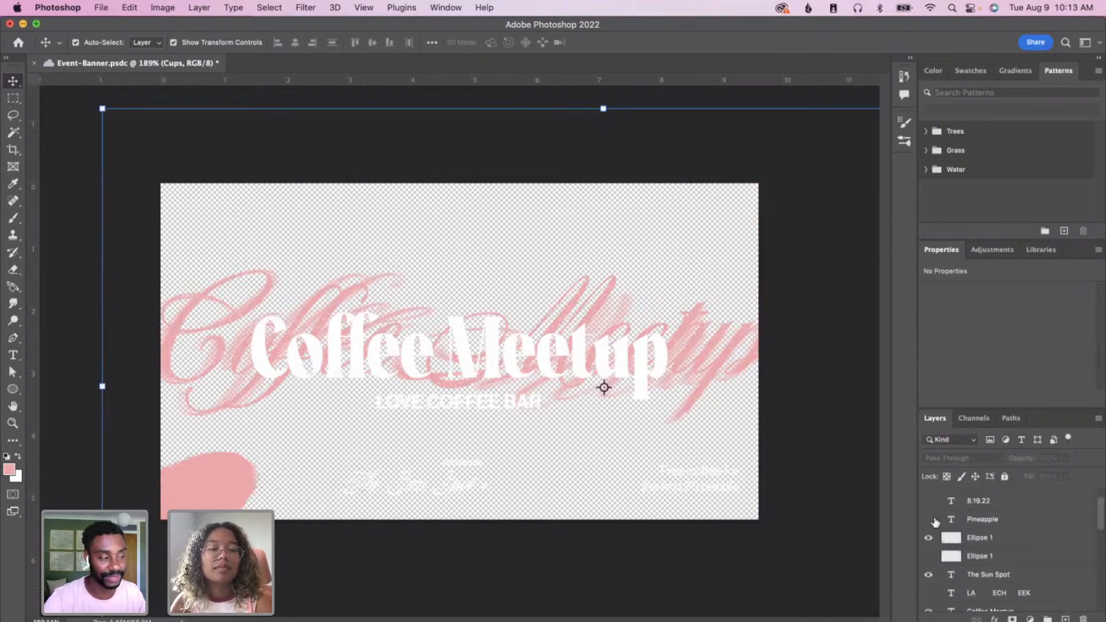
pyautogui.scroll(2, 929, 501)
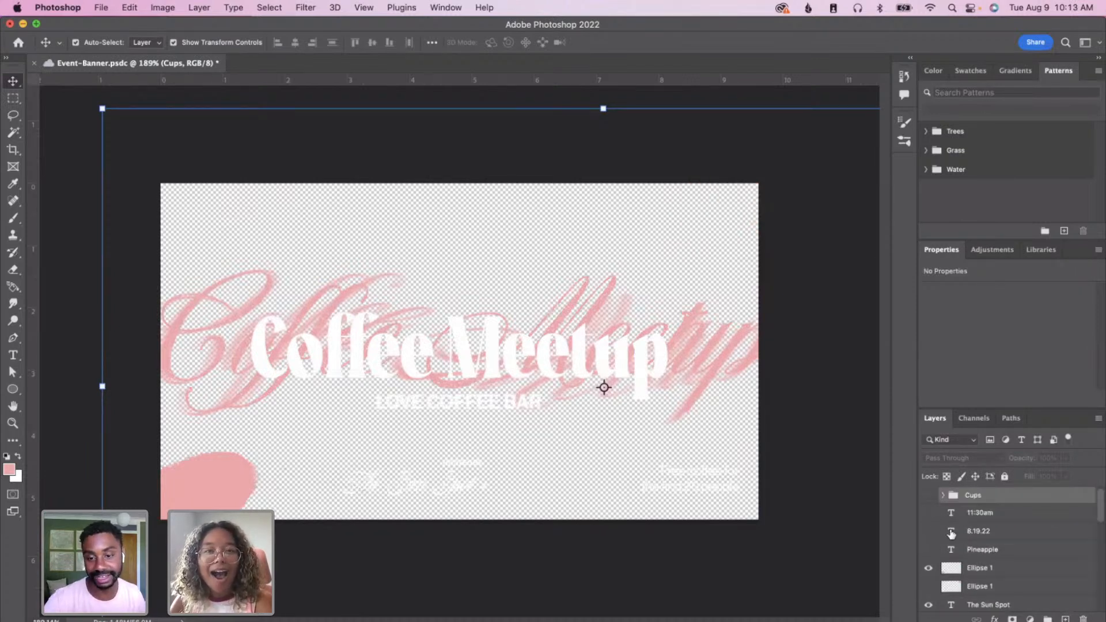
pyautogui.scroll(-4, 969, 540)
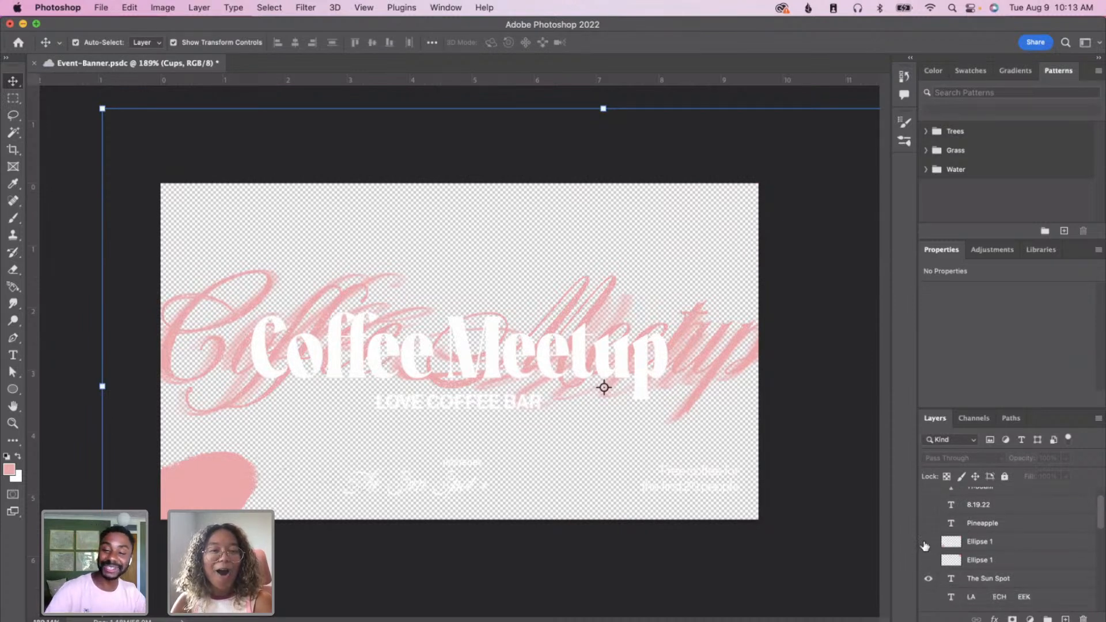
# - Hide The Sun Spot, x, HOSTED BY, both Love Coffee Bar layers and the free coffee text, leaving only the Coffee Meetup lettering
pyautogui.click(928, 521)
pyautogui.click(928, 557)
pyautogui.click(929, 557)
pyautogui.scroll(-4, 968, 561)
pyautogui.click(928, 545)
pyautogui.click(928, 527)
pyautogui.click(929, 563)
pyautogui.click(929, 564)
pyautogui.scroll(-4, 928, 563)
pyautogui.click(928, 508)
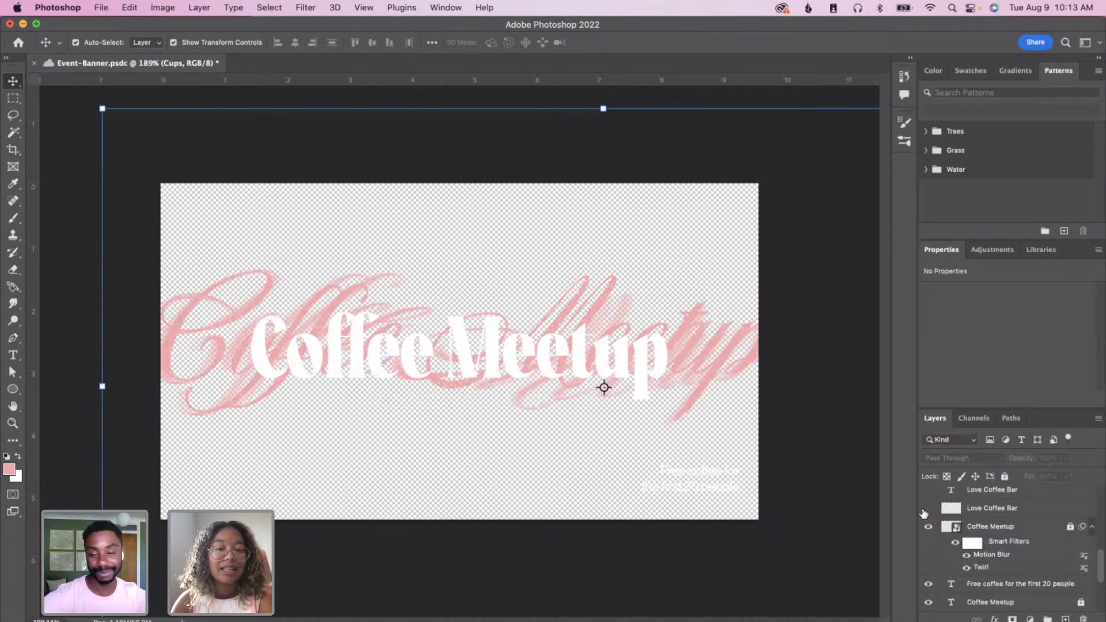
pyautogui.click(928, 585)
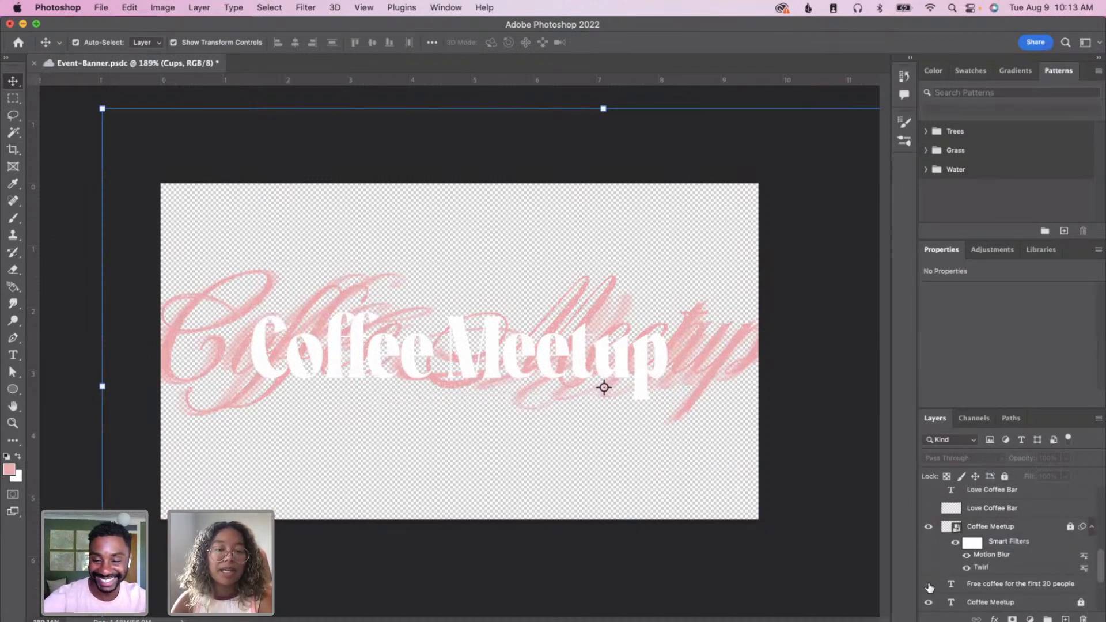
# - Export the isolated Coffee Meetup lettering for web as a transparent PNG-24 named Event-Banner-Title.png in the Summer 22 folder
pyautogui.press('super+alt+shift+s')
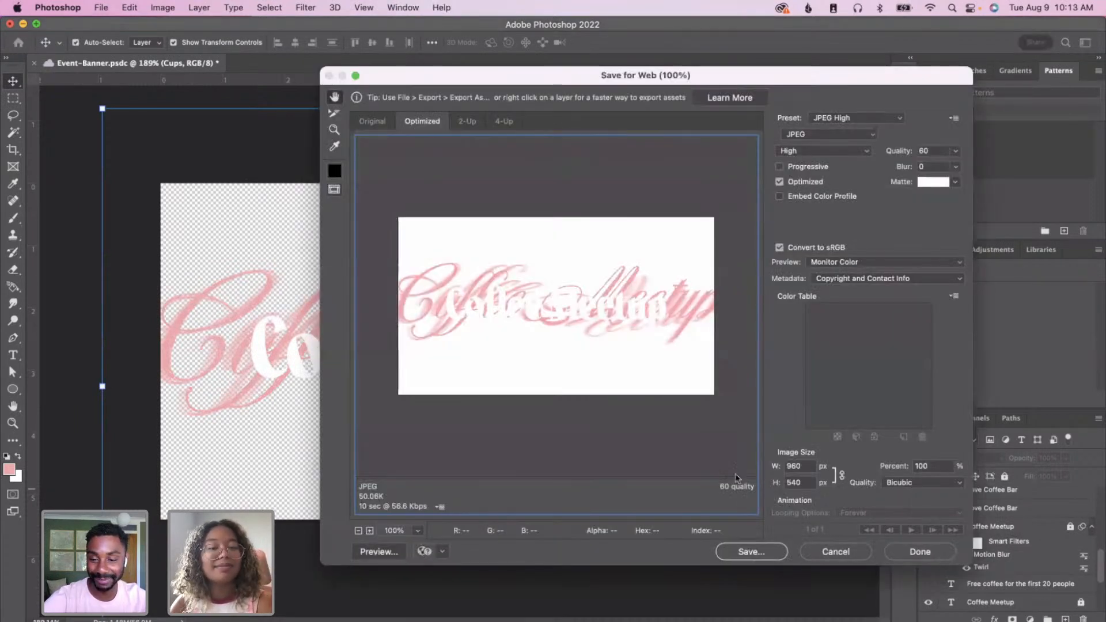
pyautogui.click(834, 135)
pyautogui.click(836, 159)
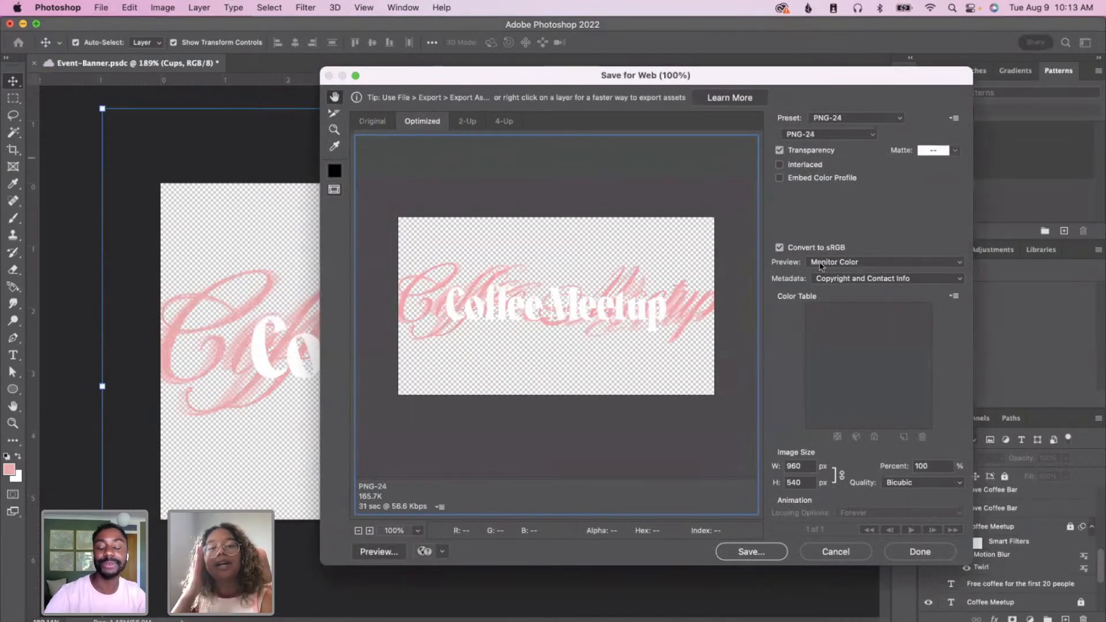
pyautogui.click(752, 552)
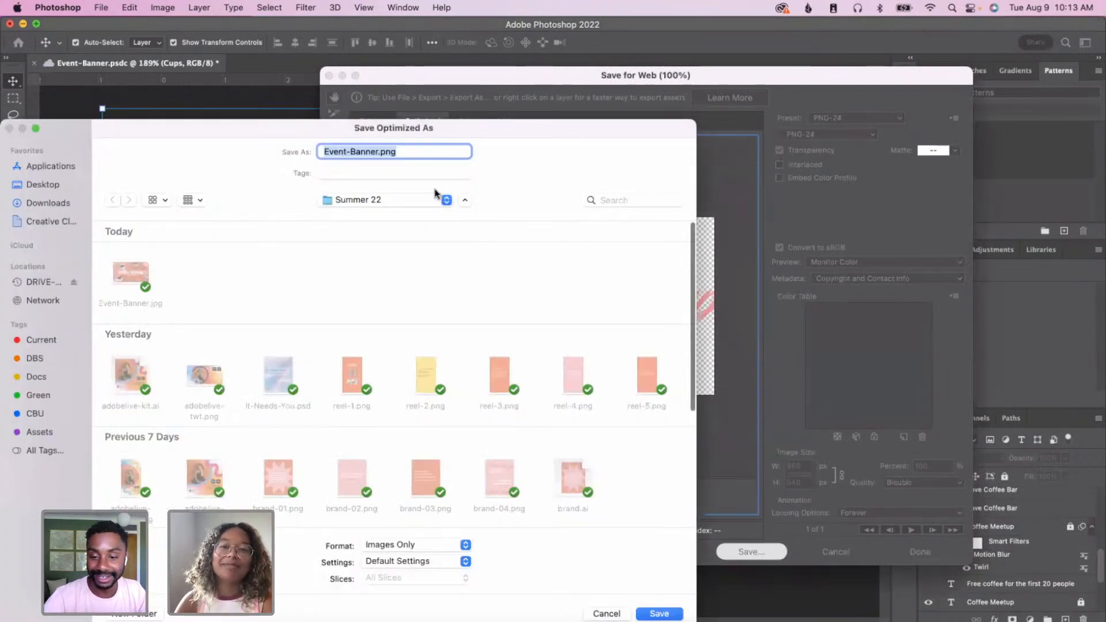
pyautogui.click(381, 151)
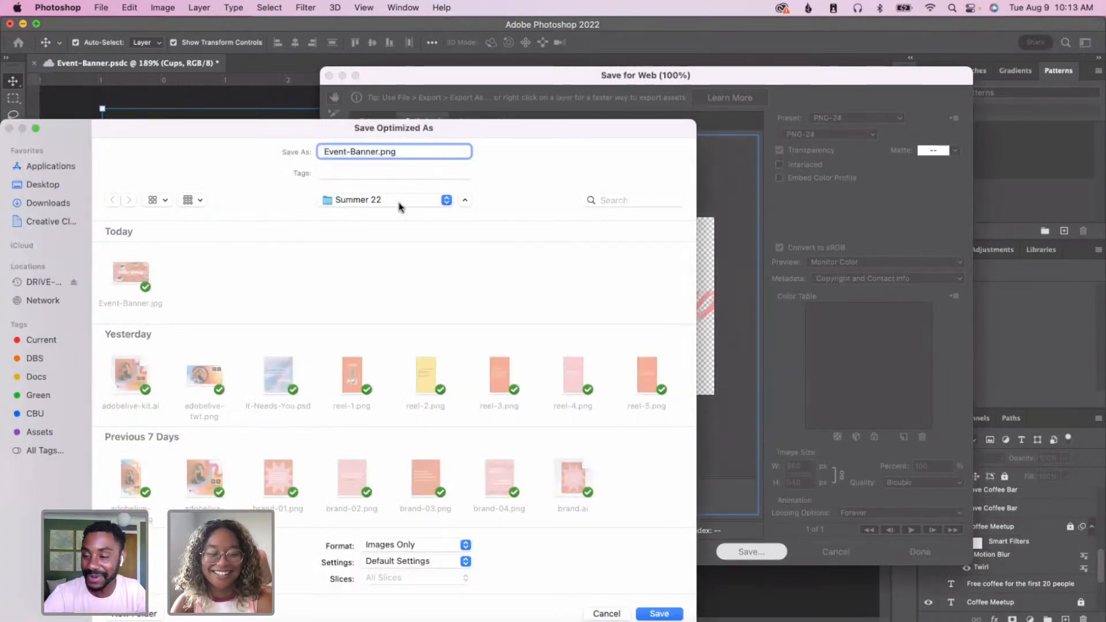
pyautogui.write('-Title')
pyautogui.press('Return')
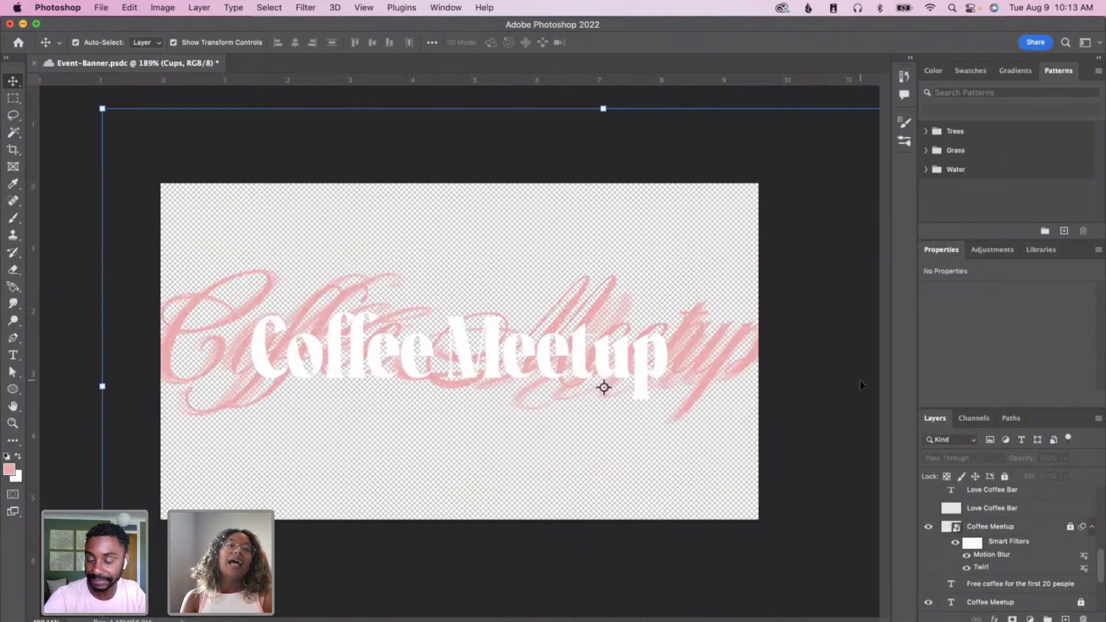
pyautogui.scroll(5, 1038, 570)
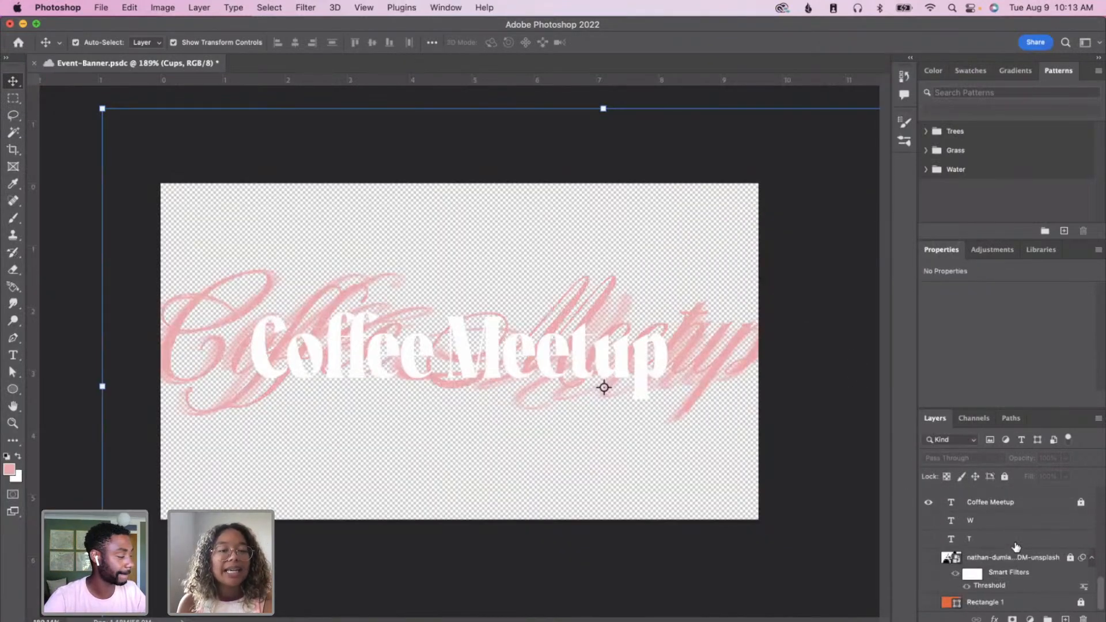
pyautogui.click(81, 139)
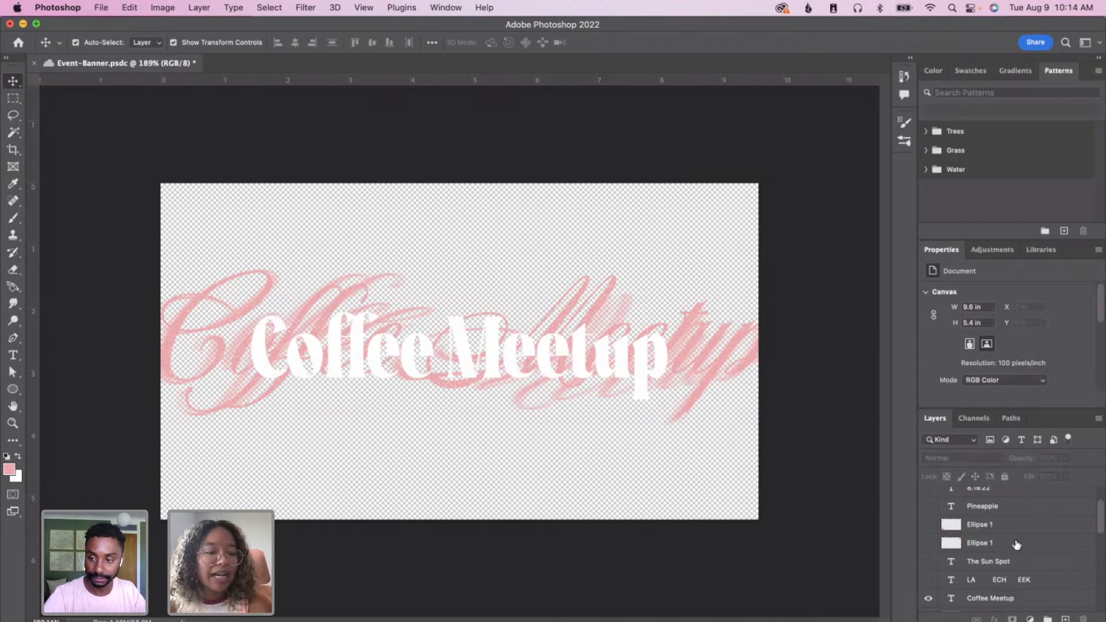
pyautogui.scroll(-5, 1017, 545)
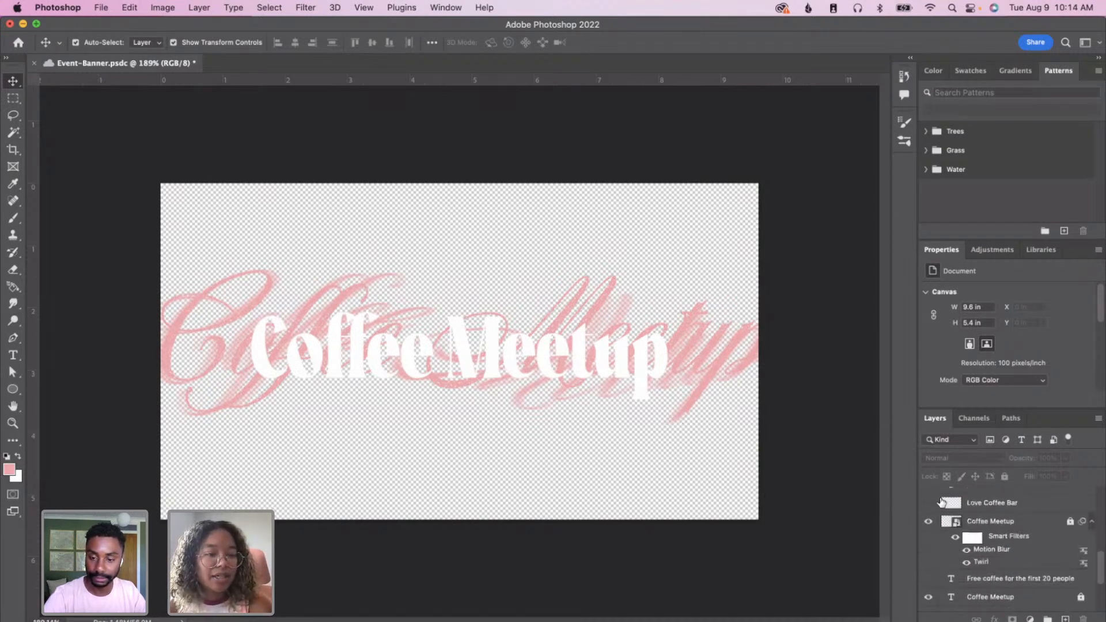
pyautogui.scroll(5, 940, 502)
pyautogui.scroll(3, 941, 503)
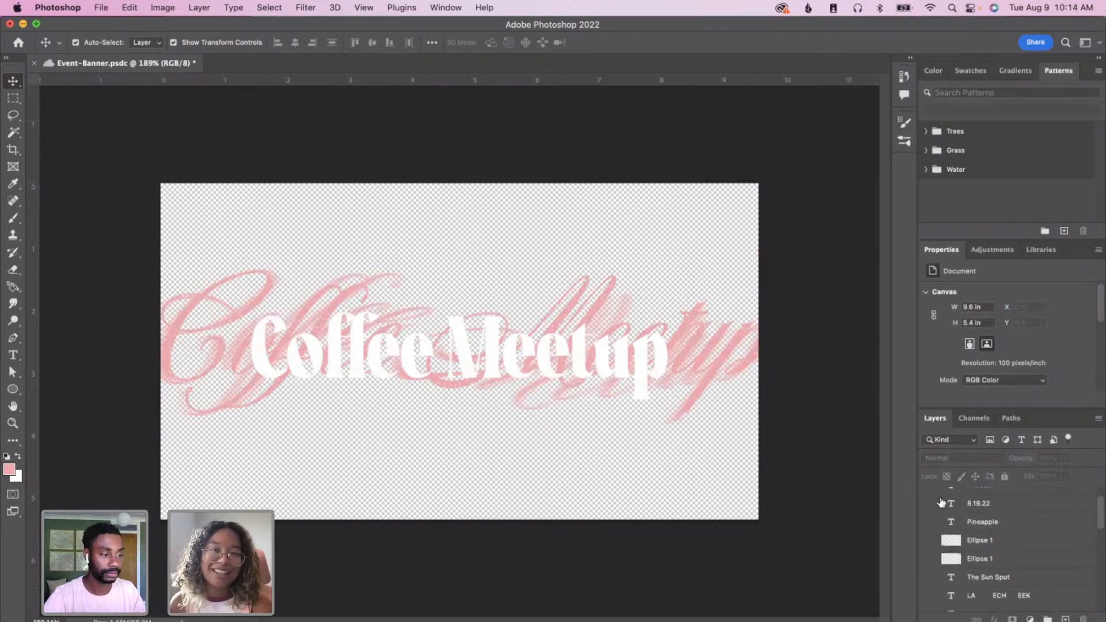
pyautogui.scroll(2, 963, 513)
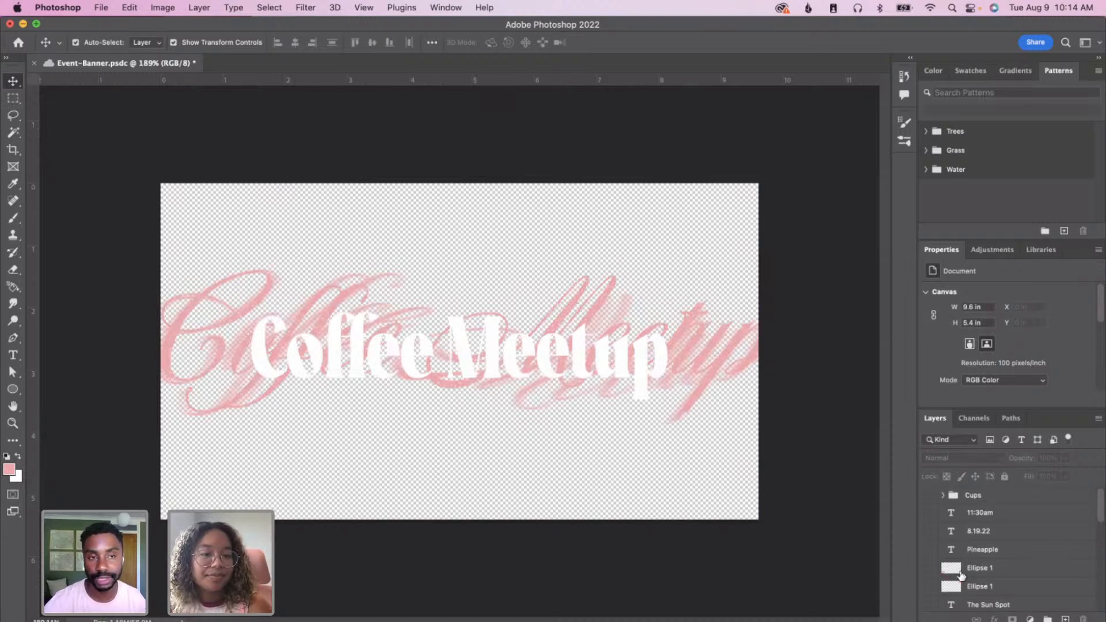
# - Hide all three Coffee Meetup layers: the white text, the motion-blurred smart object and the pink script text
pyautogui.scroll(-5, 962, 576)
pyautogui.click(928, 575)
pyautogui.scroll(-2, 945, 575)
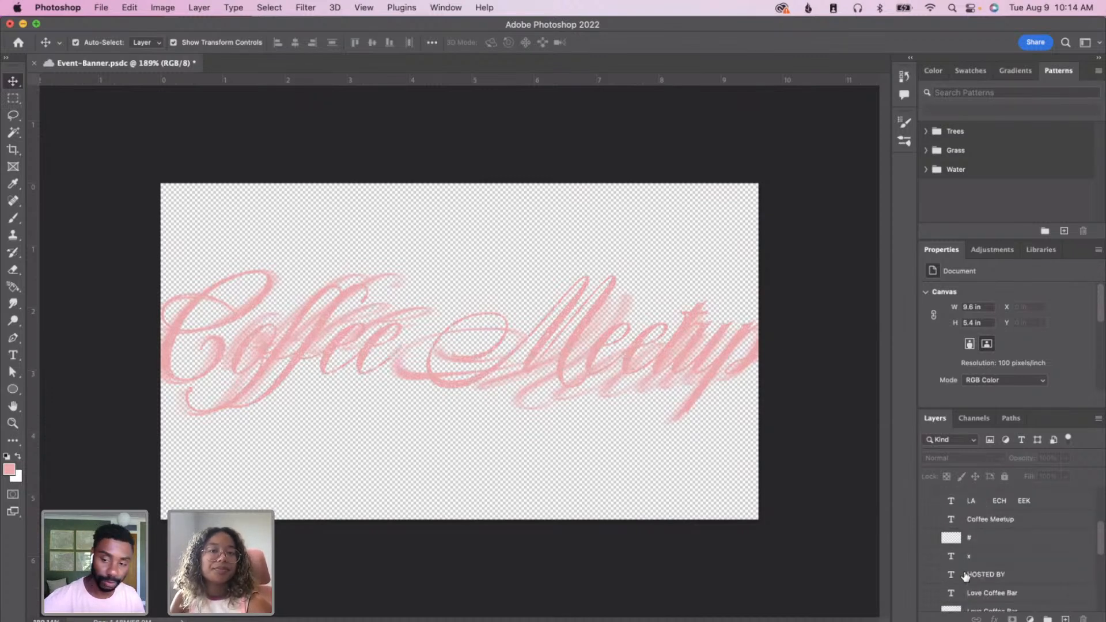
pyautogui.scroll(-3, 966, 578)
pyautogui.click(929, 565)
pyautogui.scroll(-5, 954, 568)
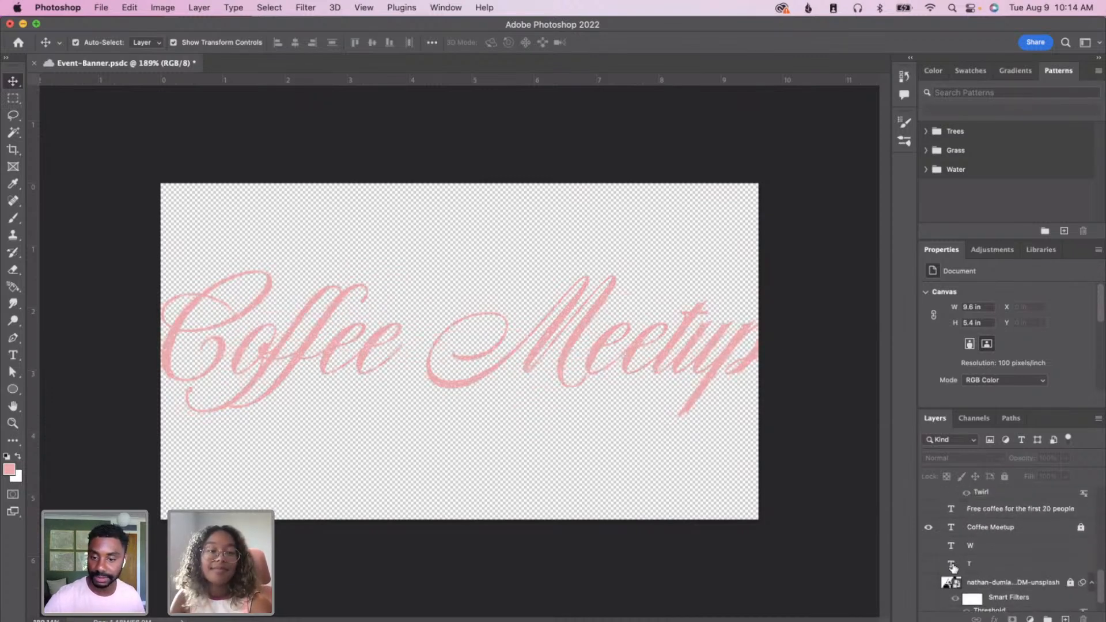
pyautogui.click(929, 528)
# - Show the Cups group and place a copy of the upper-left cup just below the canvas centre
pyautogui.scroll(5, 926, 513)
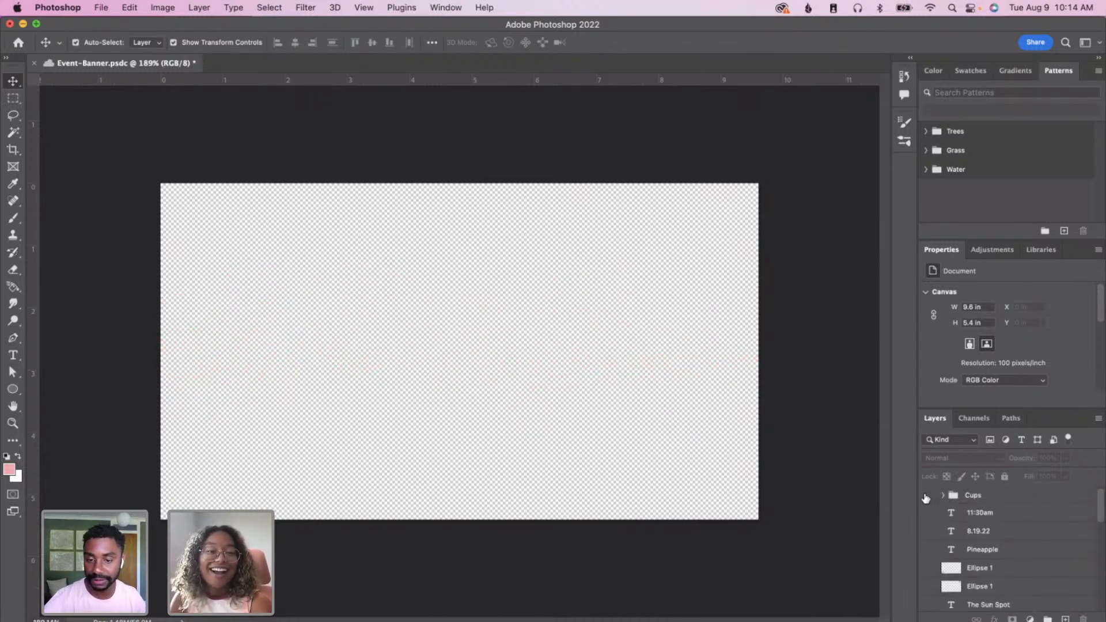
pyautogui.click(927, 495)
pyautogui.click(336, 277)
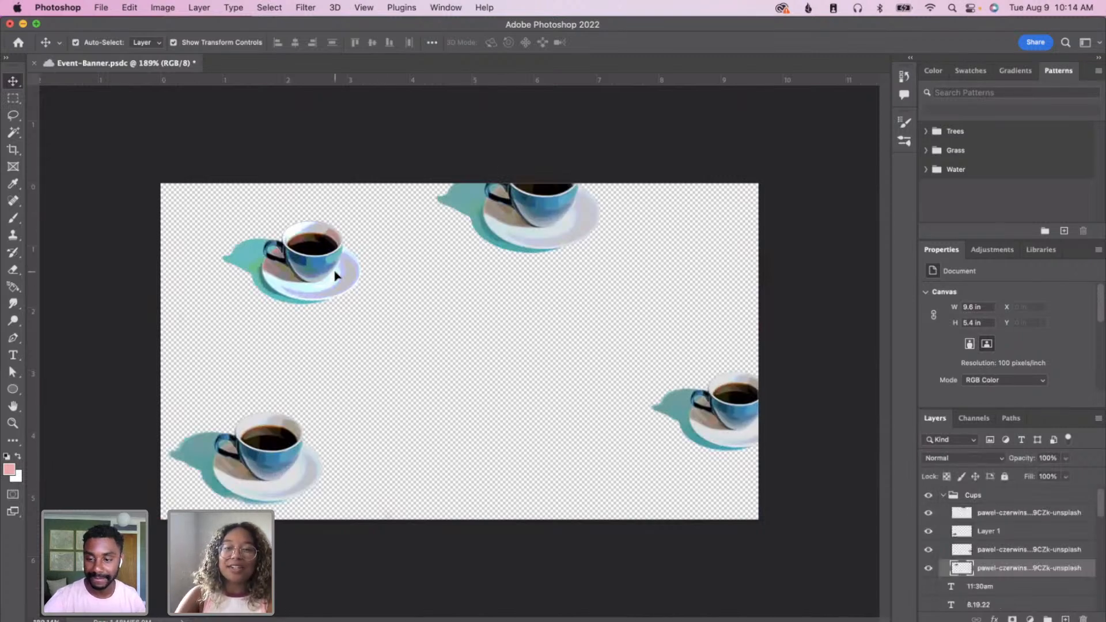
pyautogui.moveTo(336, 276)
pyautogui.mouseDown()
pyautogui.moveTo(507, 431)
pyautogui.moveTo(503, 403)
pyautogui.moveTo(513, 405)
pyautogui.mouseUp()
pyautogui.press('e')
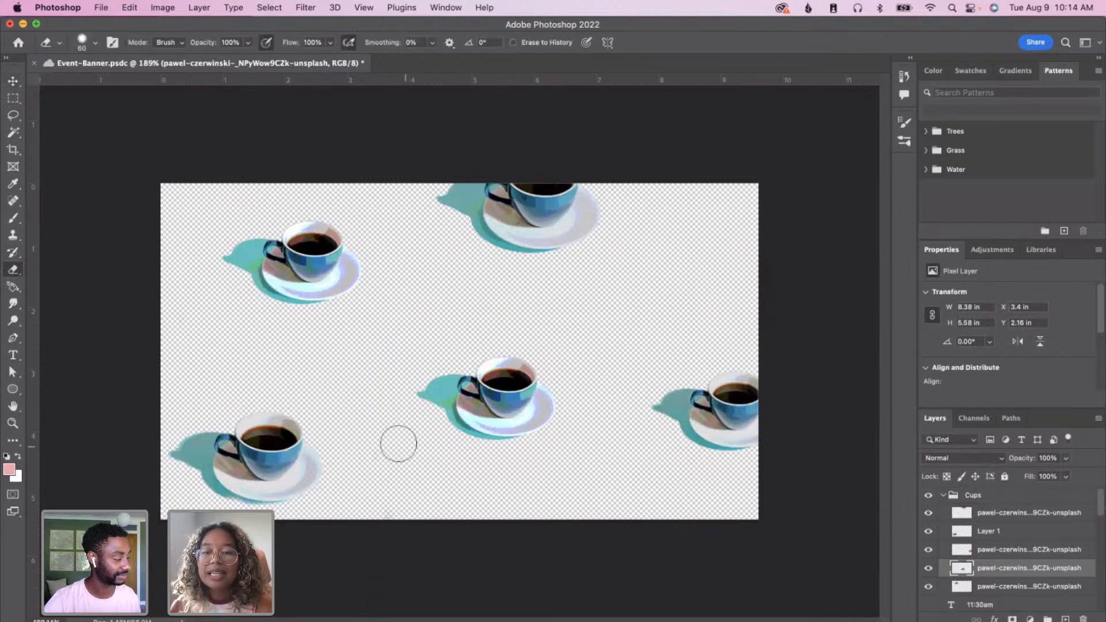
pyautogui.press('v')
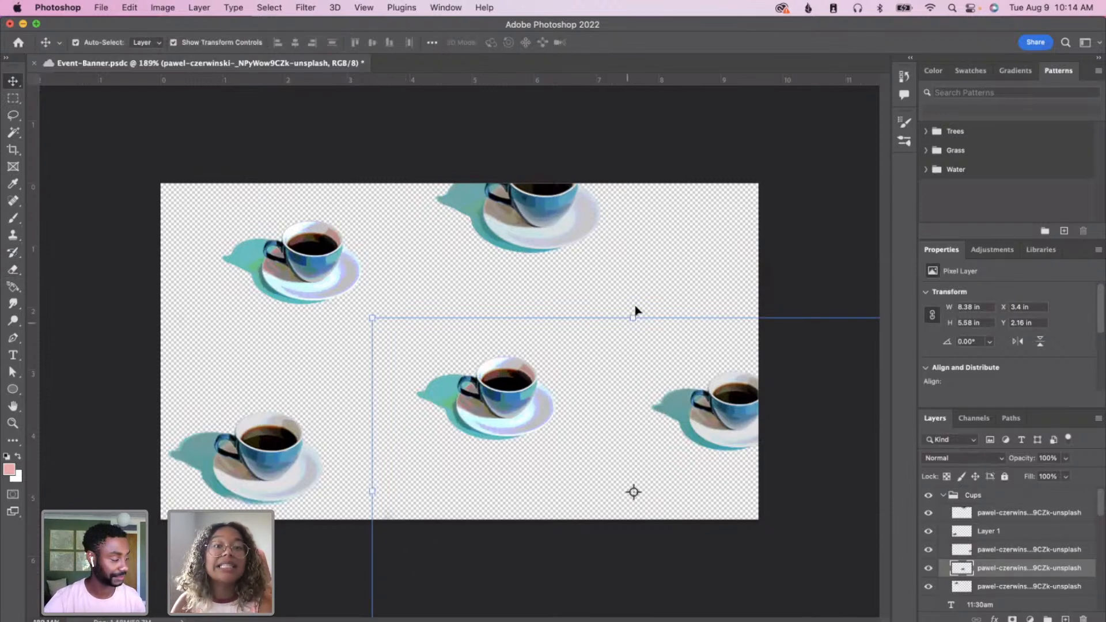
pyautogui.press('super+t')
pyautogui.press('Return')
pyautogui.click(729, 272)
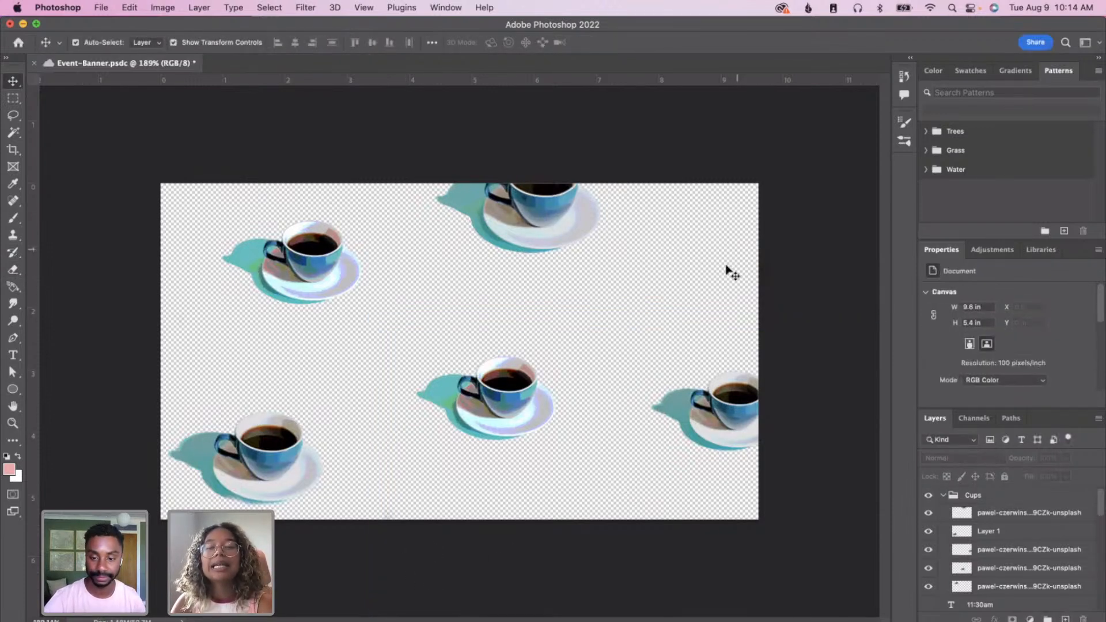
# - Copy the centre cup and place the duplicate in the canvas's upper-right corner, partly cut off by the edge
pyautogui.click(466, 384)
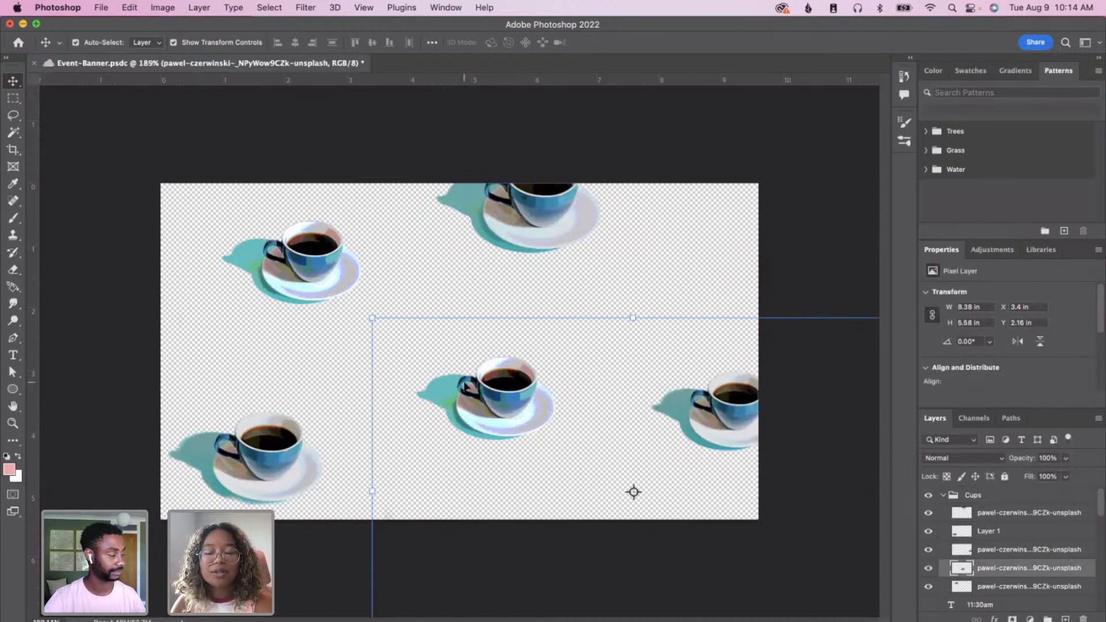
pyautogui.press('super+c')
pyautogui.press('super+v')
pyautogui.moveTo(355, 281); pyautogui.dragTo(748, 235)
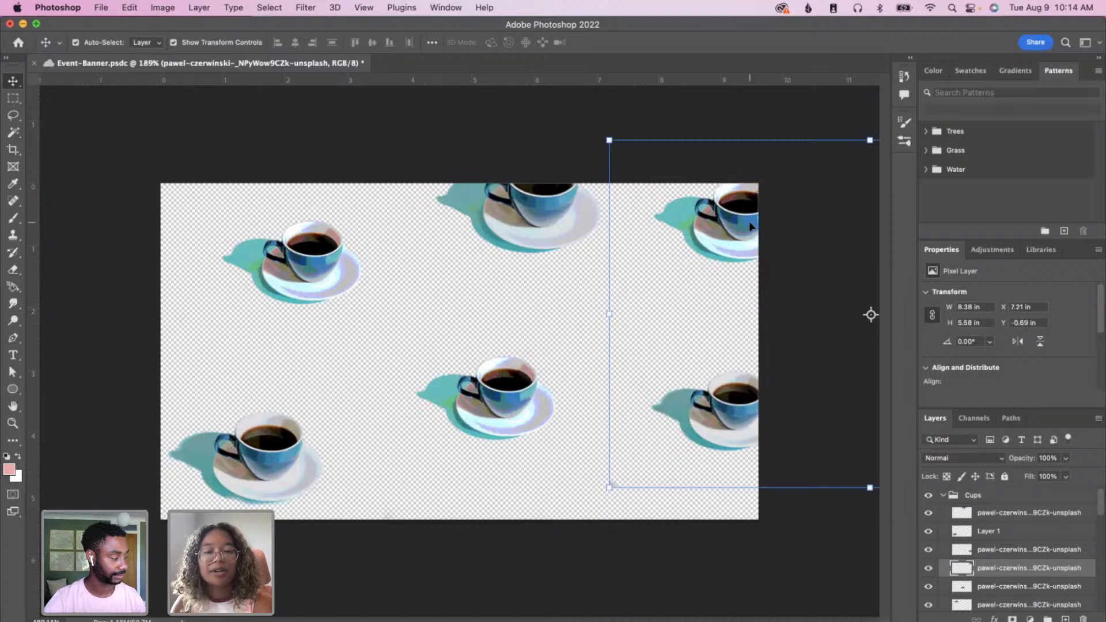
pyautogui.click(13, 269)
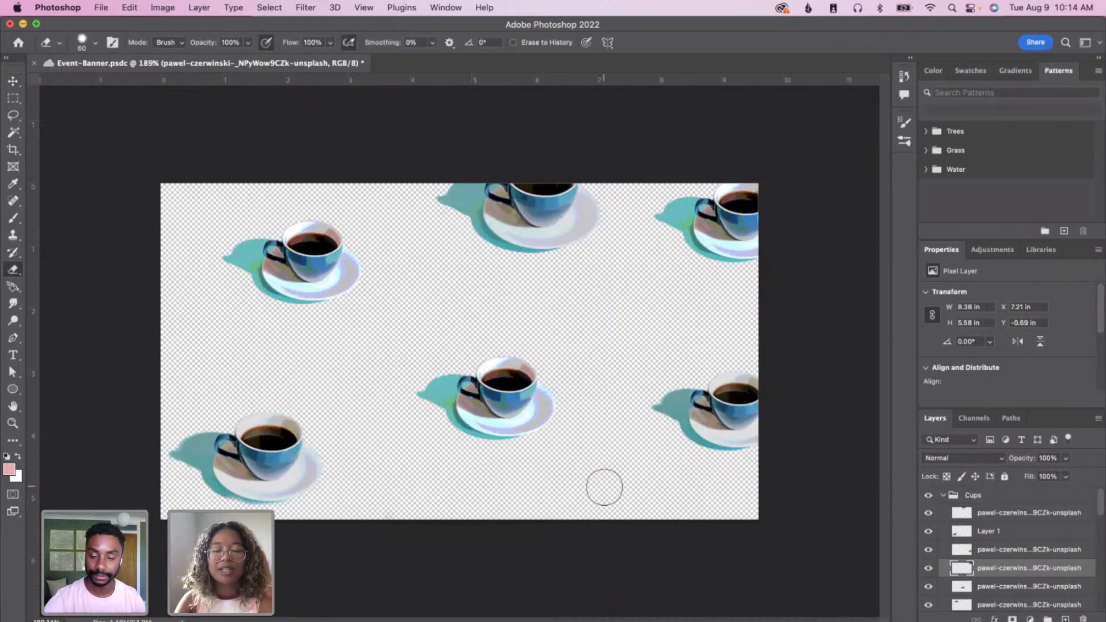
pyautogui.press('v')
# - Shift the upper-left and centre cups up and left, and place another cup copy across the canvas's bottom edge
pyautogui.moveTo(319, 280); pyautogui.dragTo(276, 260)
pyautogui.moveTo(527, 414); pyautogui.dragTo(497, 357)
pyautogui.press('super+z')
pyautogui.moveTo(319, 248); pyautogui.dragTo(580, 482)
# - Nudge the centre, top-edge and upper-right cups slightly left to even out the pattern, and clear the layer selection
pyautogui.click(490, 340)
pyautogui.moveTo(491, 340); pyautogui.dragTo(464, 338)
pyautogui.moveTo(542, 224); pyautogui.dragTo(511, 224)
pyautogui.moveTo(720, 238); pyautogui.dragTo(698, 240)
pyautogui.click(511, 298)
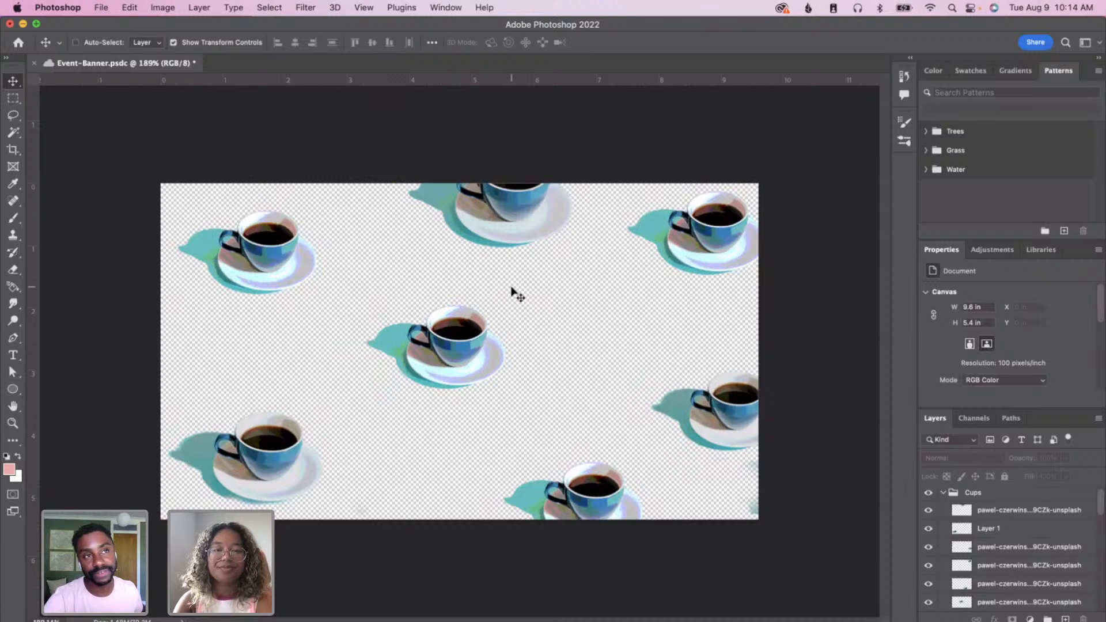
# - Export the cup pattern for web as a transparent PNG-24 named Event-Banner-CUps.png, and save the document
pyautogui.press('super+alt+shift+s')
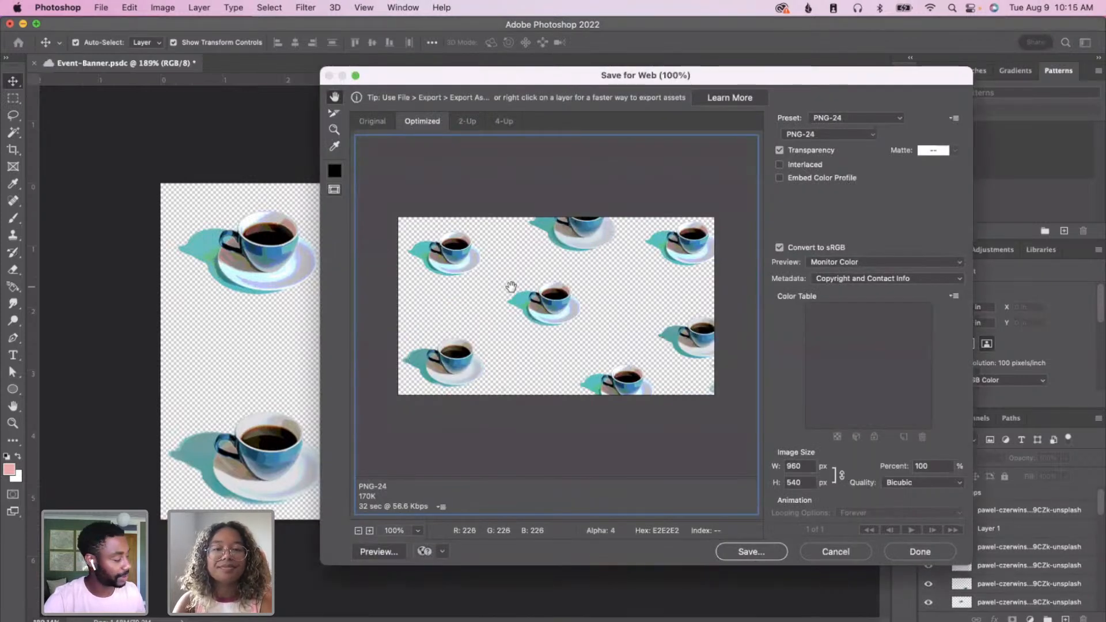
pyautogui.press('Return')
pyautogui.click(380, 154)
pyautogui.write('-CUps')
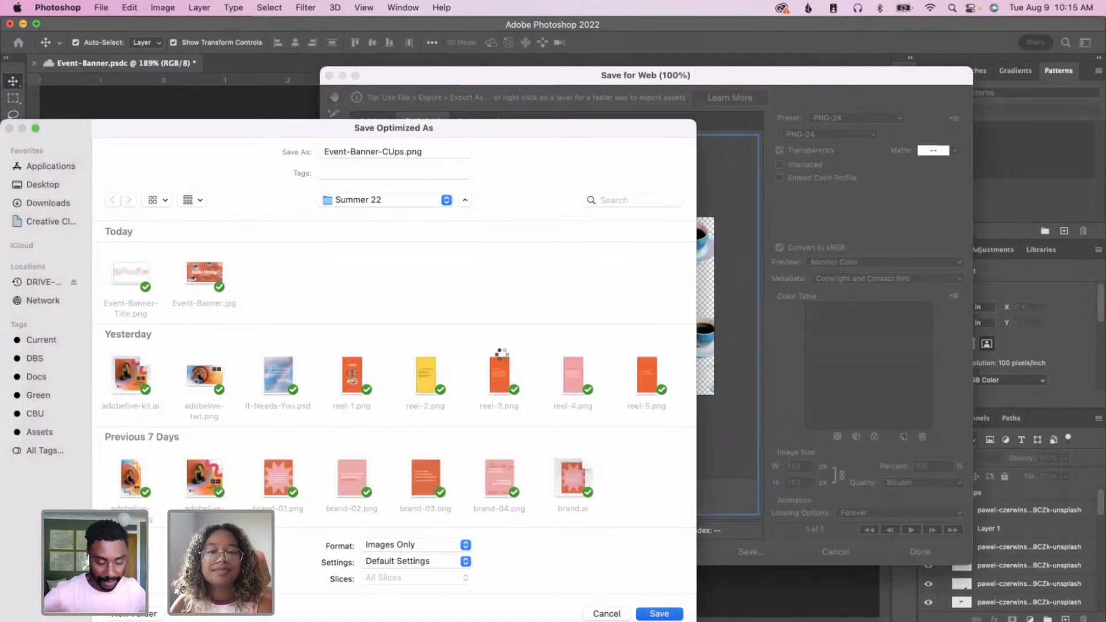
pyautogui.press('Return')
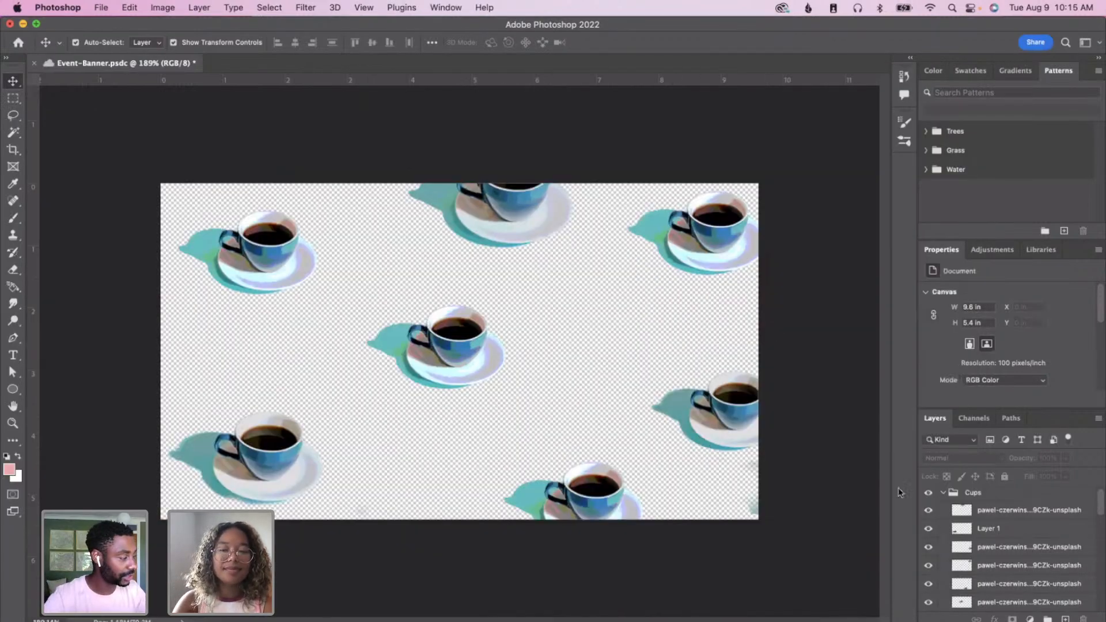
pyautogui.press('super+s')
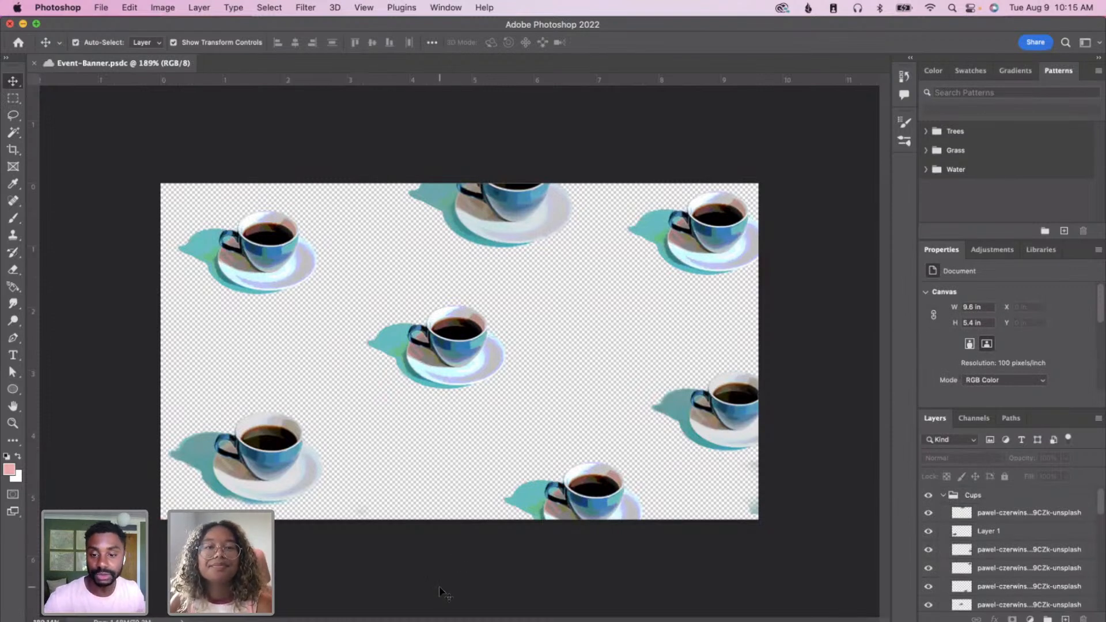
# - Switch to Adobe Express in the Arc browser and start a blank Instagram story project without a template
pyautogui.click(427, 619)
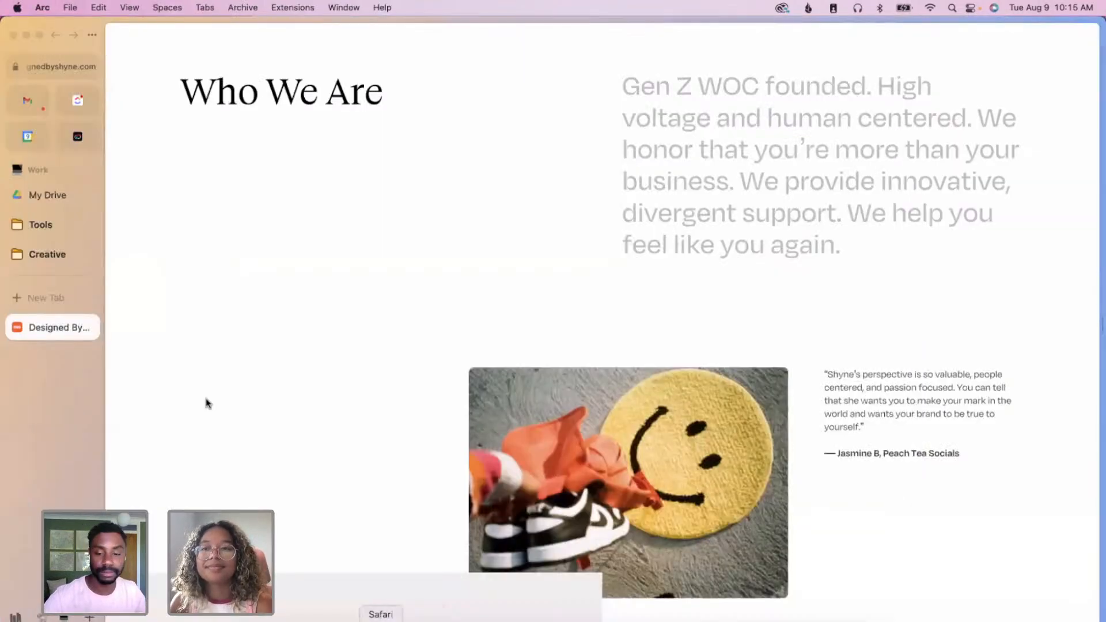
pyautogui.click(78, 100)
pyautogui.click(77, 136)
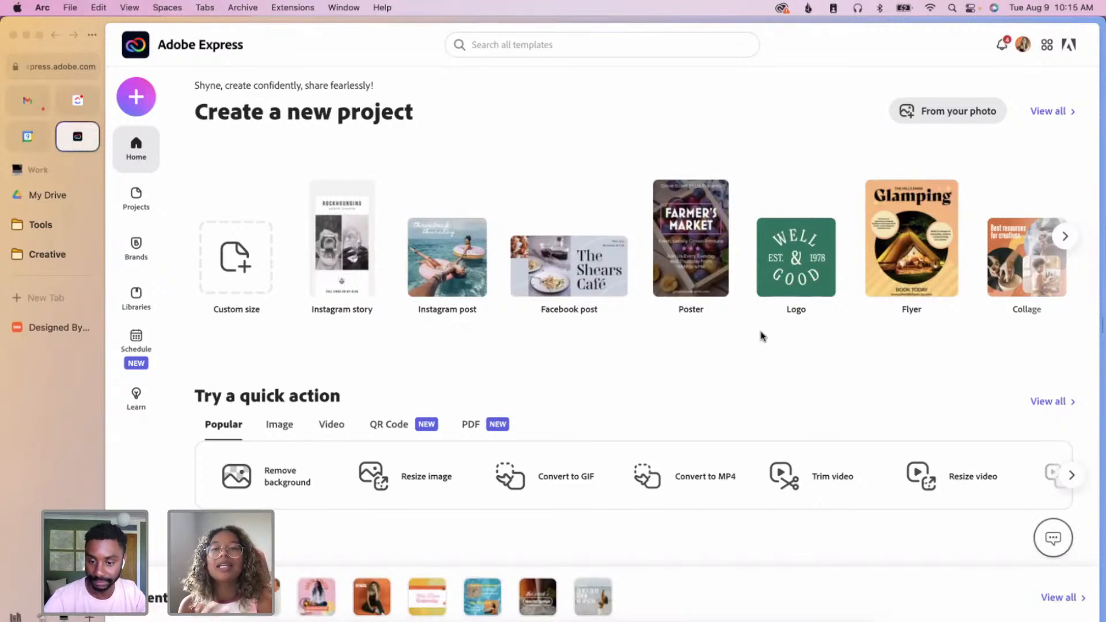
pyautogui.click(339, 248)
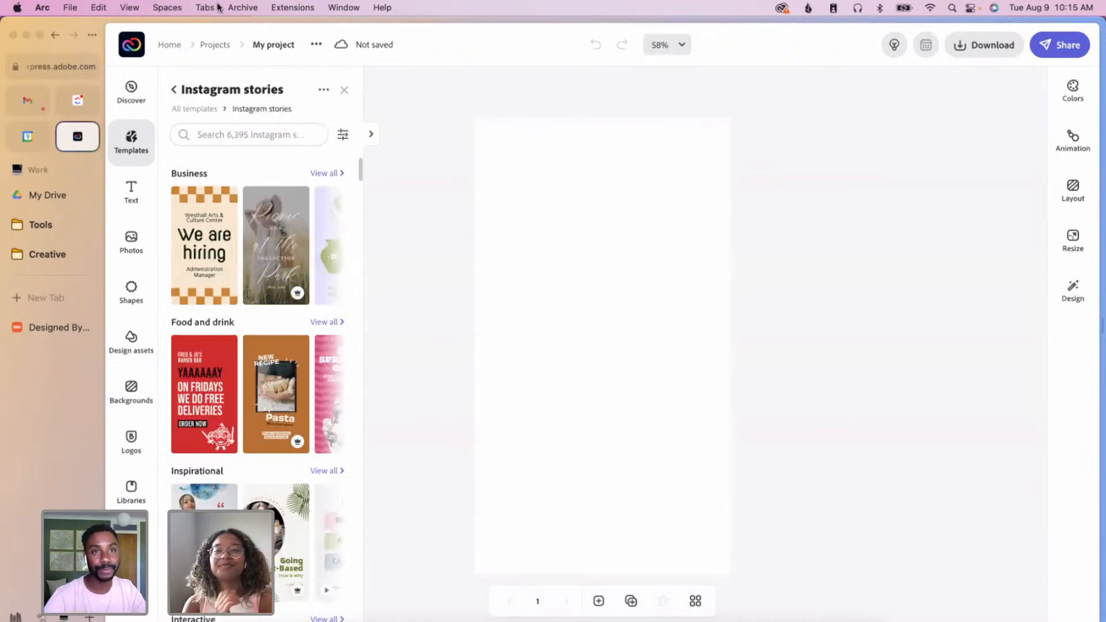
pyautogui.click(345, 90)
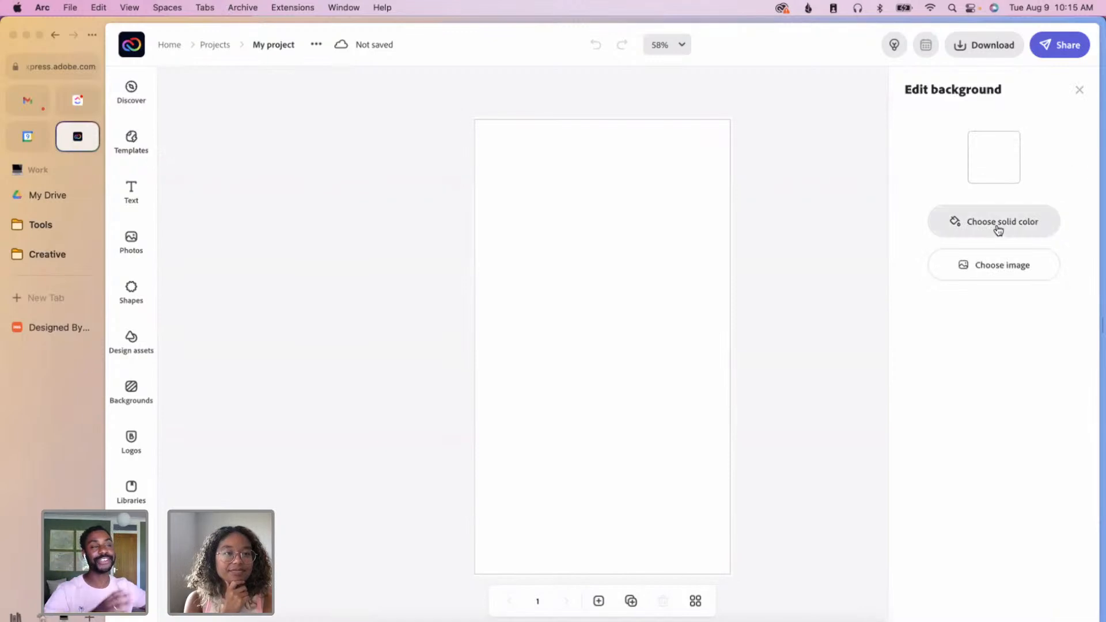
# - Set the story's background to the solid orange from the brand palette
pyautogui.click(993, 173)
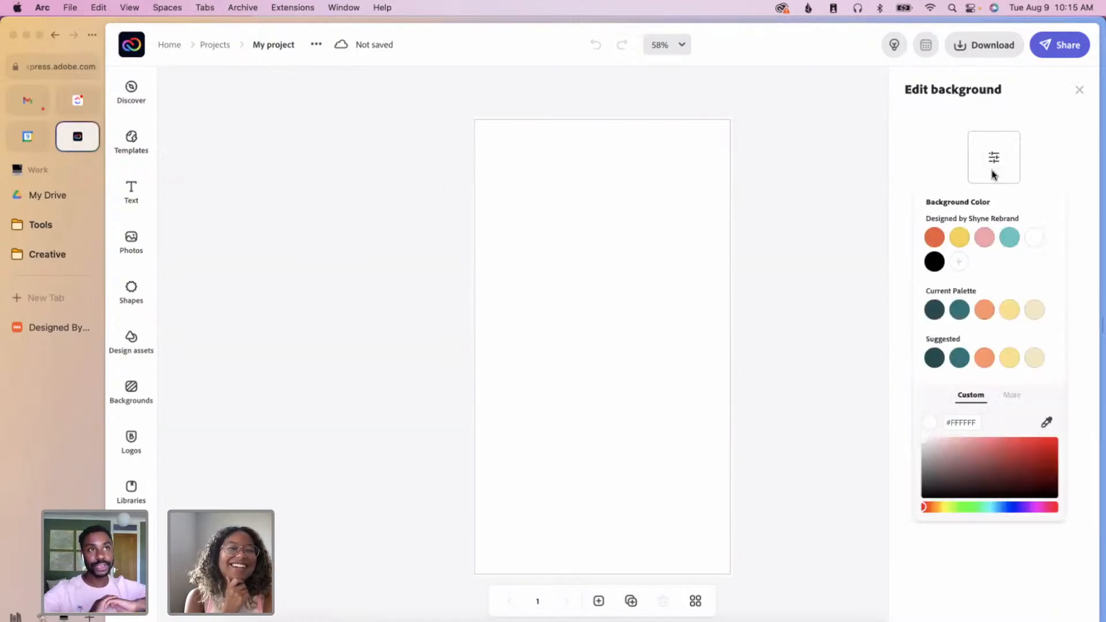
pyautogui.click(934, 237)
pyautogui.click(852, 254)
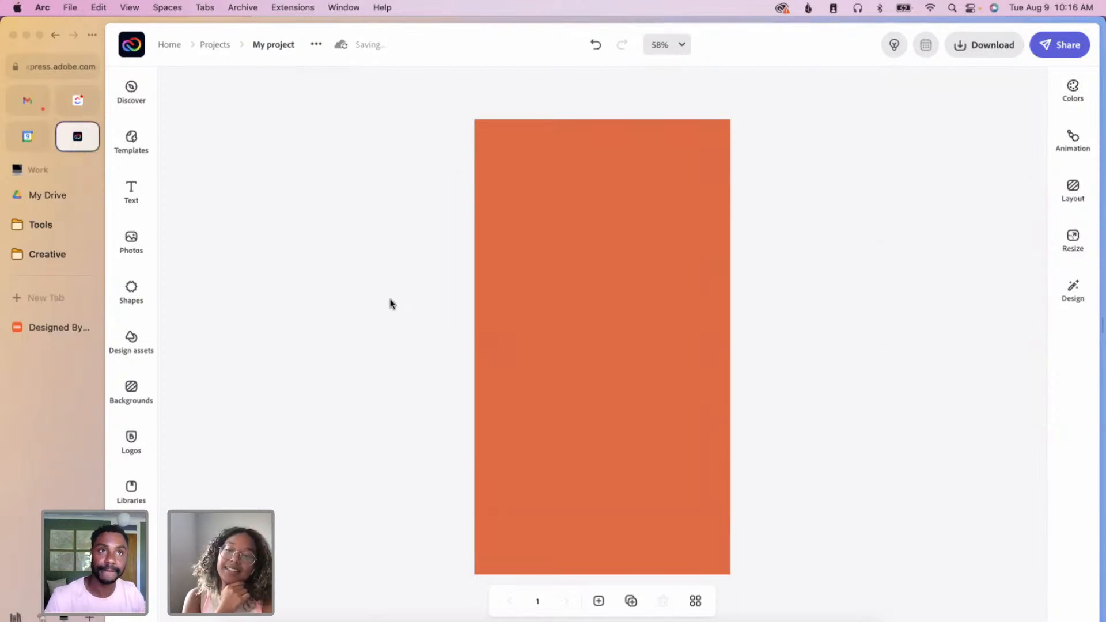
# - Upload Event-Banner-Title.png from the Summer 22 folder into the story
pyautogui.click(138, 252)
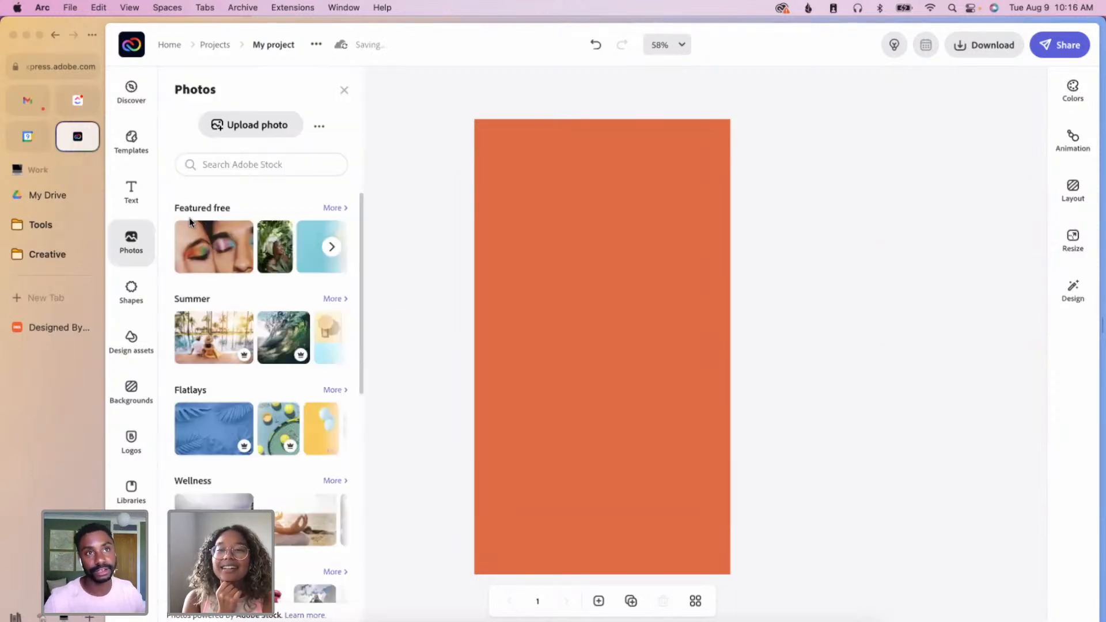
pyautogui.click(257, 128)
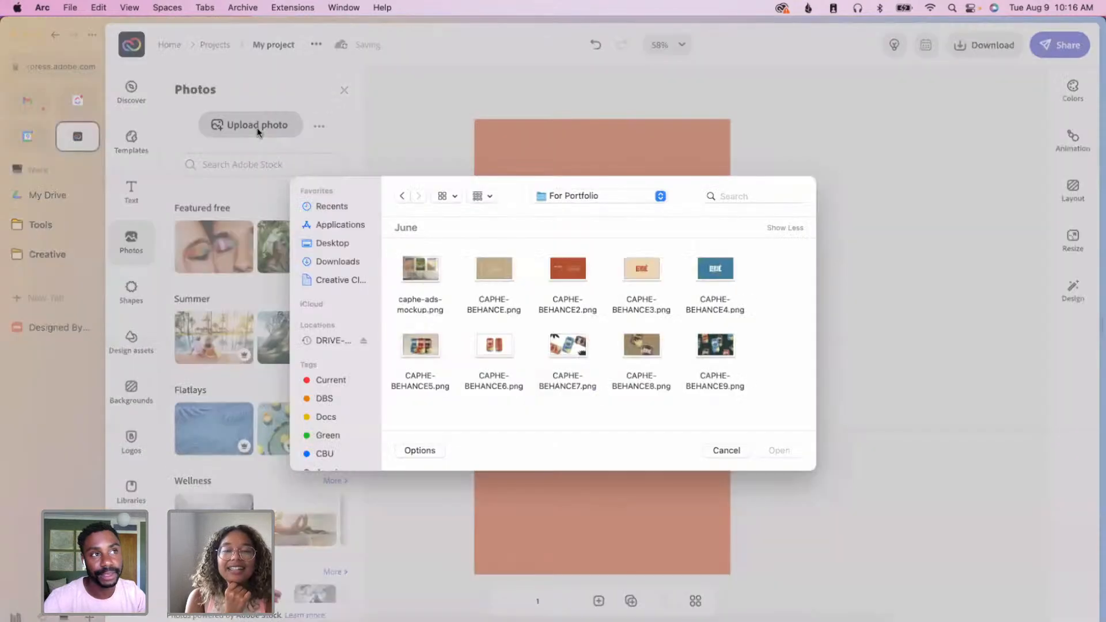
pyautogui.click(574, 199)
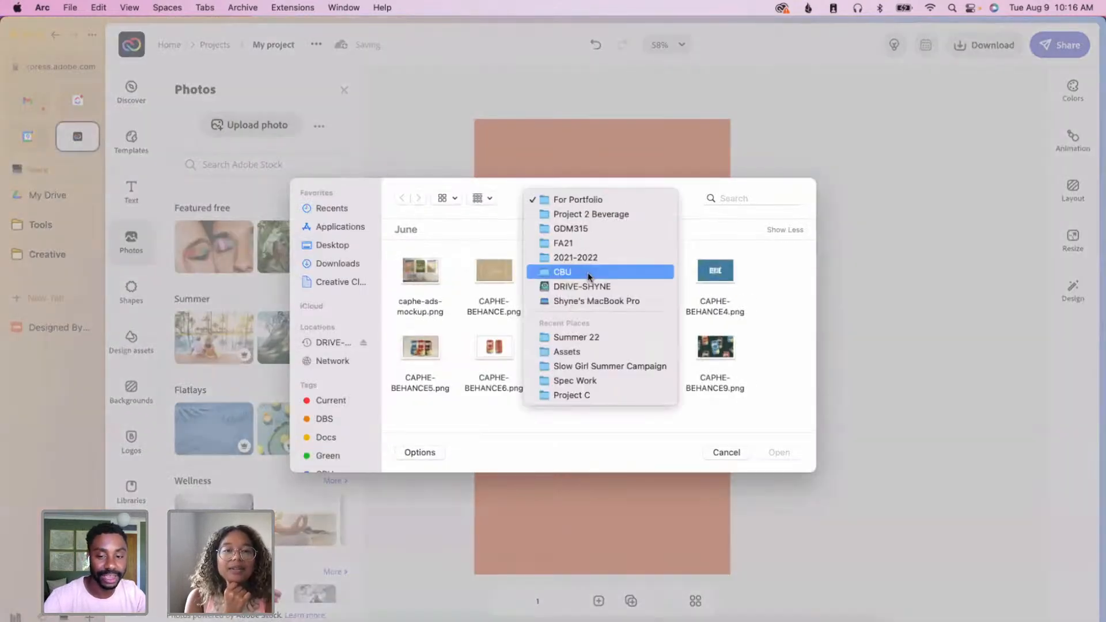
pyautogui.click(592, 338)
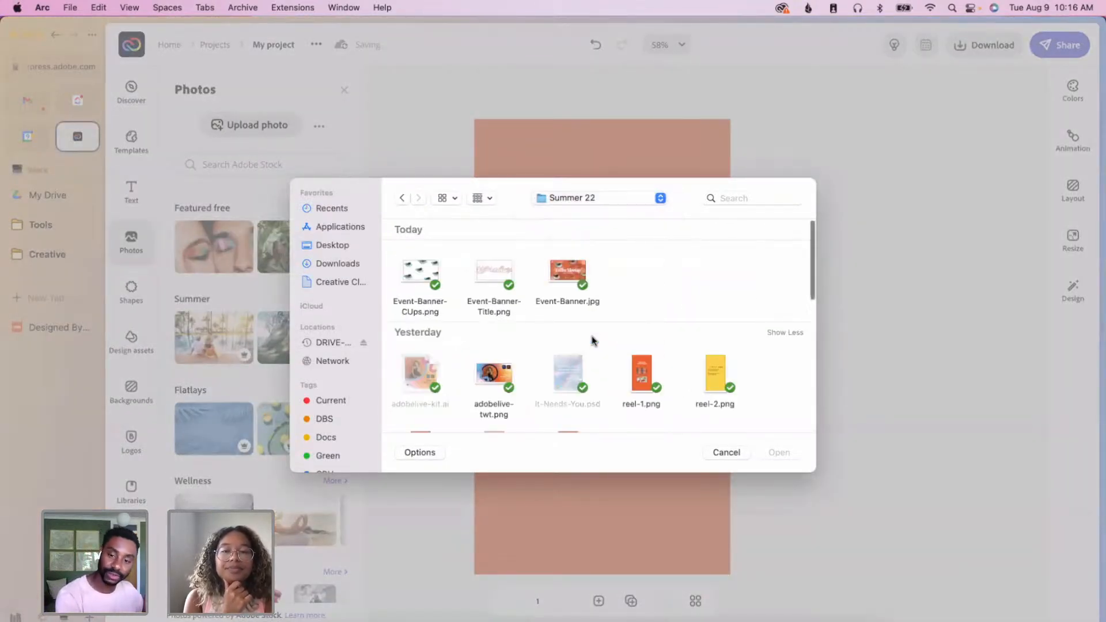
pyautogui.click(510, 280)
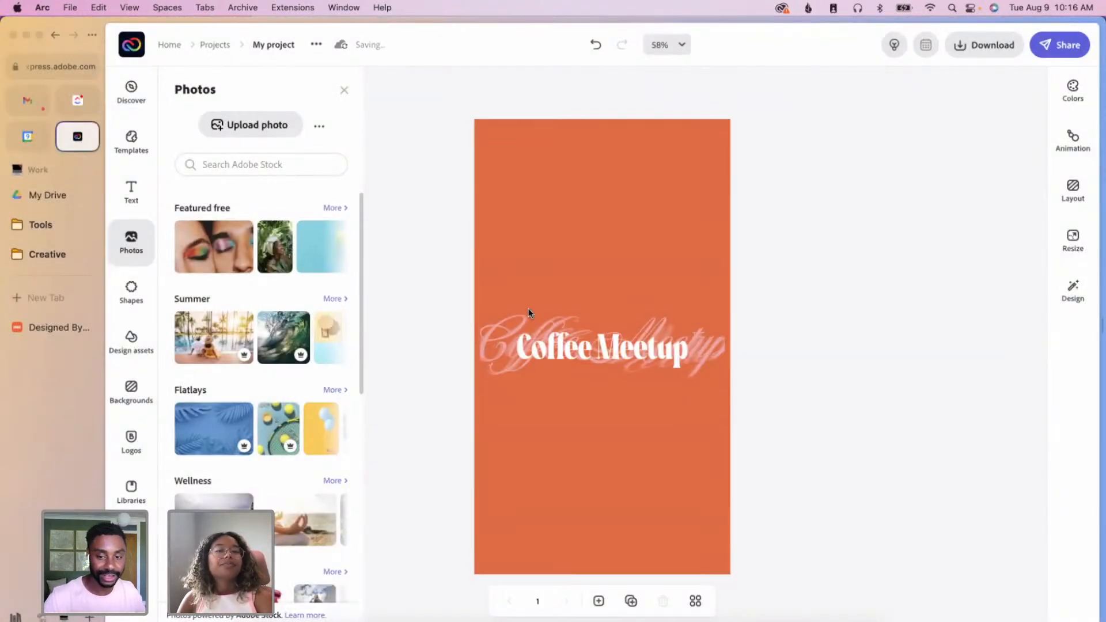
# - Enlarge the Coffee Meetup title so its script runs past both canvas edges, and place it centred near the top of the story
pyautogui.click(596, 373)
pyautogui.moveTo(479, 380); pyautogui.dragTo(472, 380)
pyautogui.moveTo(724, 378); pyautogui.dragTo(741, 385)
pyautogui.moveTo(687, 358); pyautogui.dragTo(687, 295)
pyautogui.moveTo(687, 255); pyautogui.dragTo(683, 226)
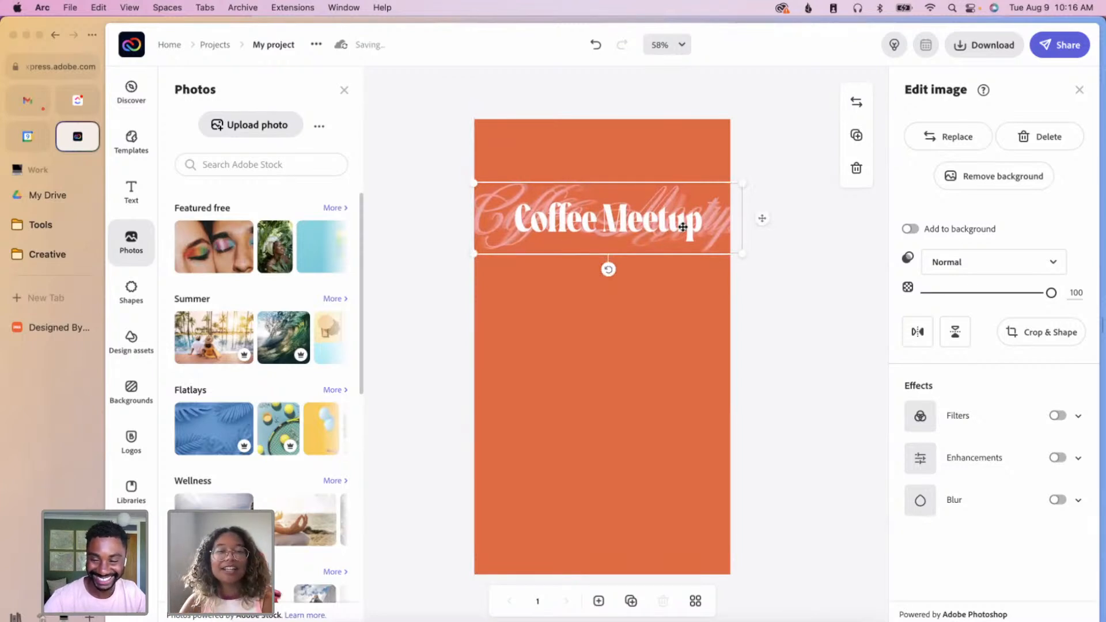
pyautogui.moveTo(475, 252); pyautogui.dragTo(459, 252)
pyautogui.moveTo(593, 212); pyautogui.dragTo(598, 208)
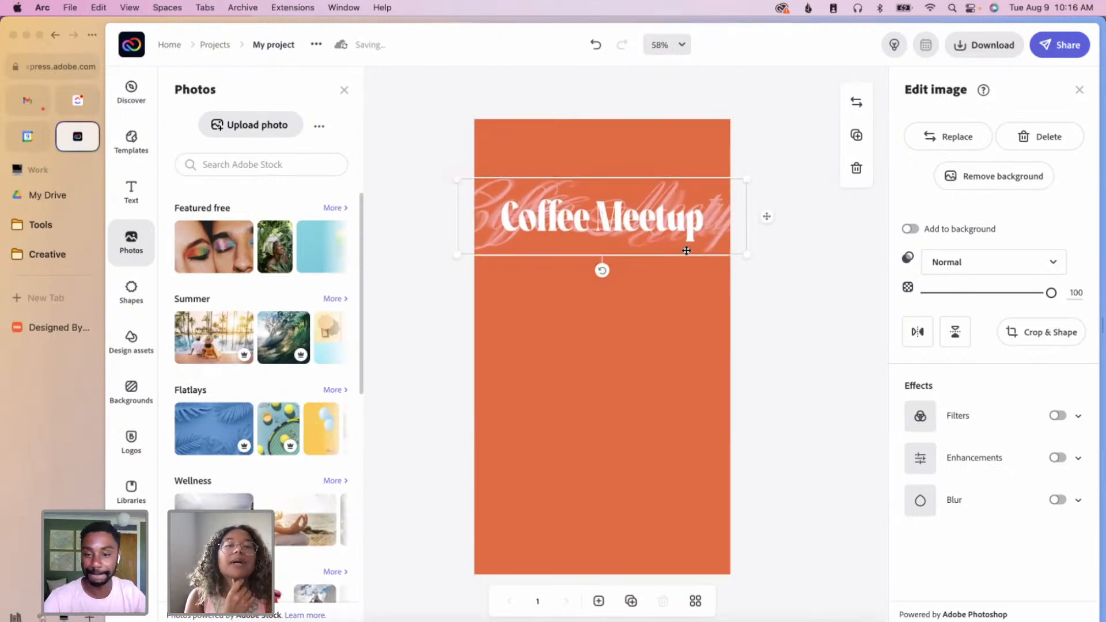
pyautogui.moveTo(683, 231); pyautogui.dragTo(679, 203)
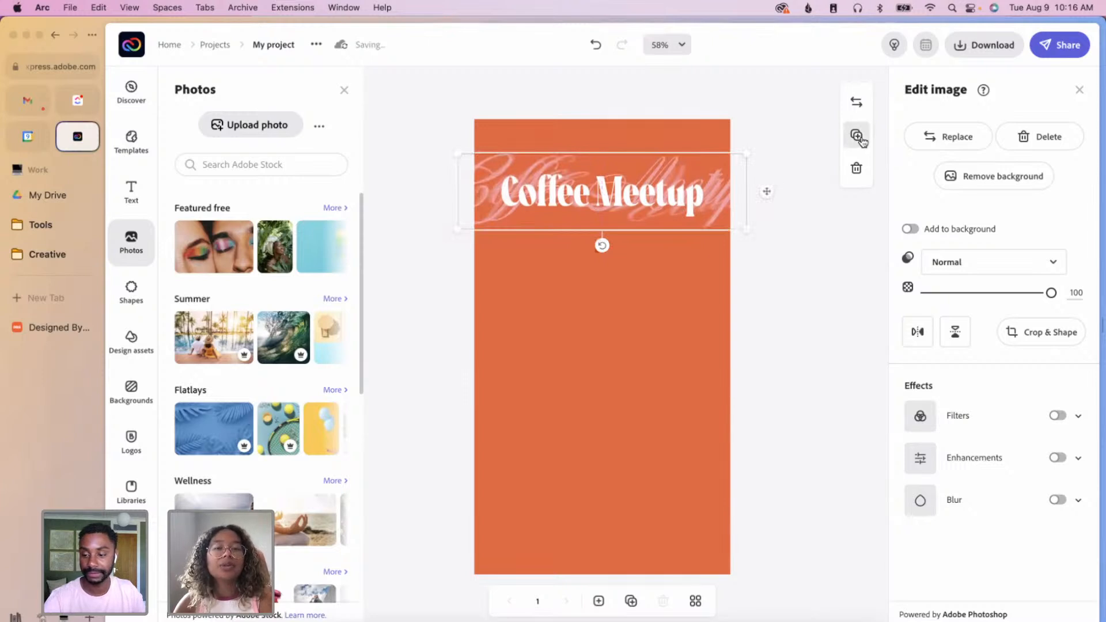
pyautogui.click(751, 340)
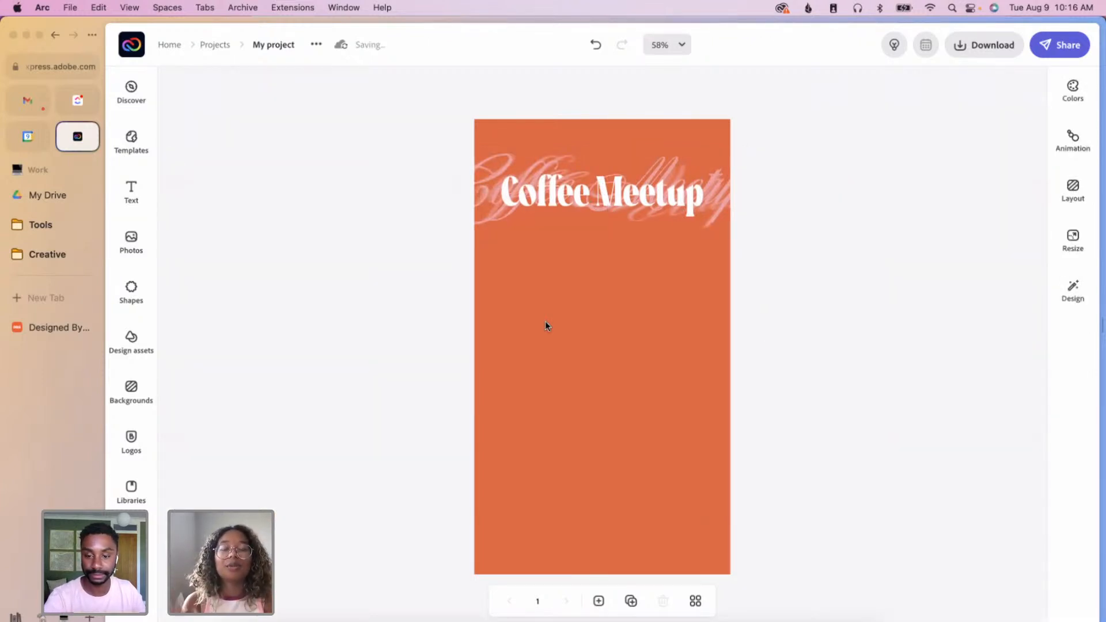
# - Look through the basic shapes, including the circle and rectangle collections, for a shape to go beneath the title
pyautogui.click(143, 306)
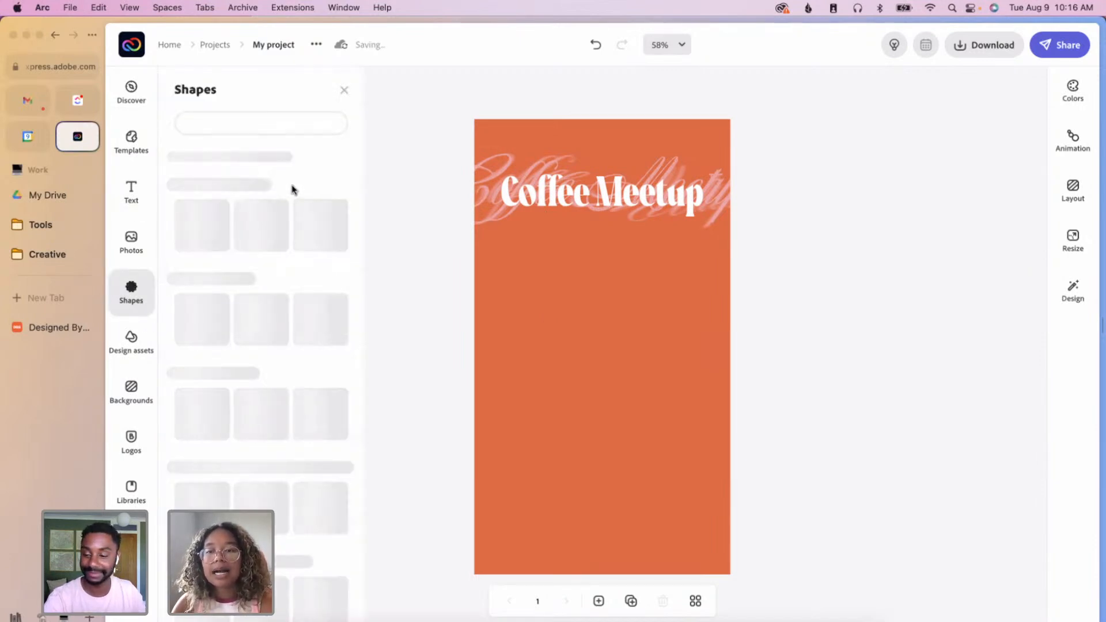
pyautogui.click(339, 167)
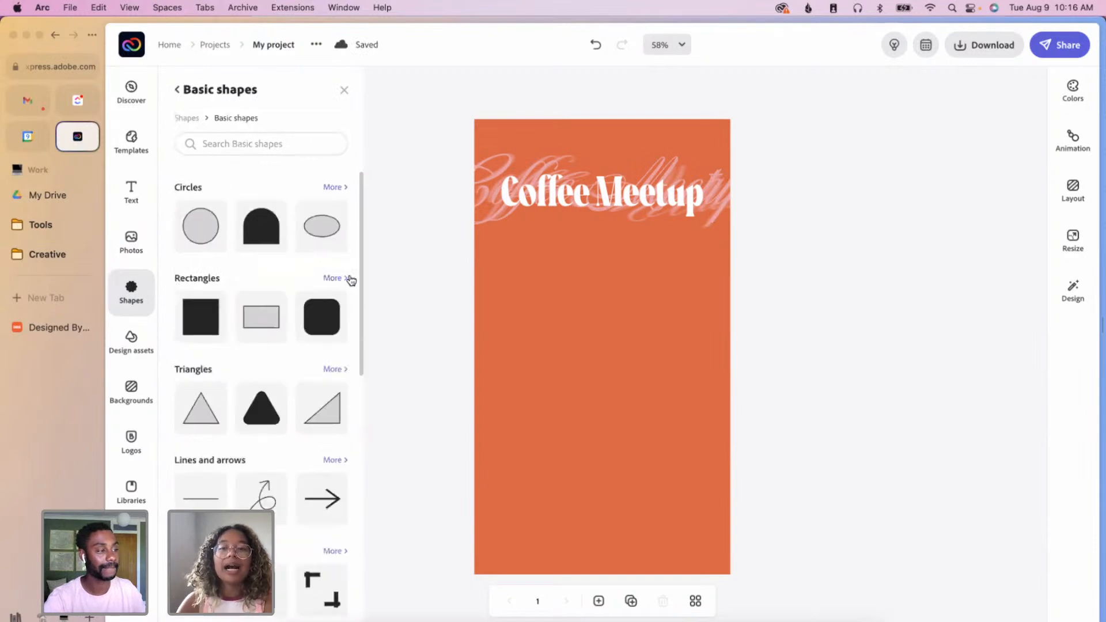
pyautogui.click(334, 191)
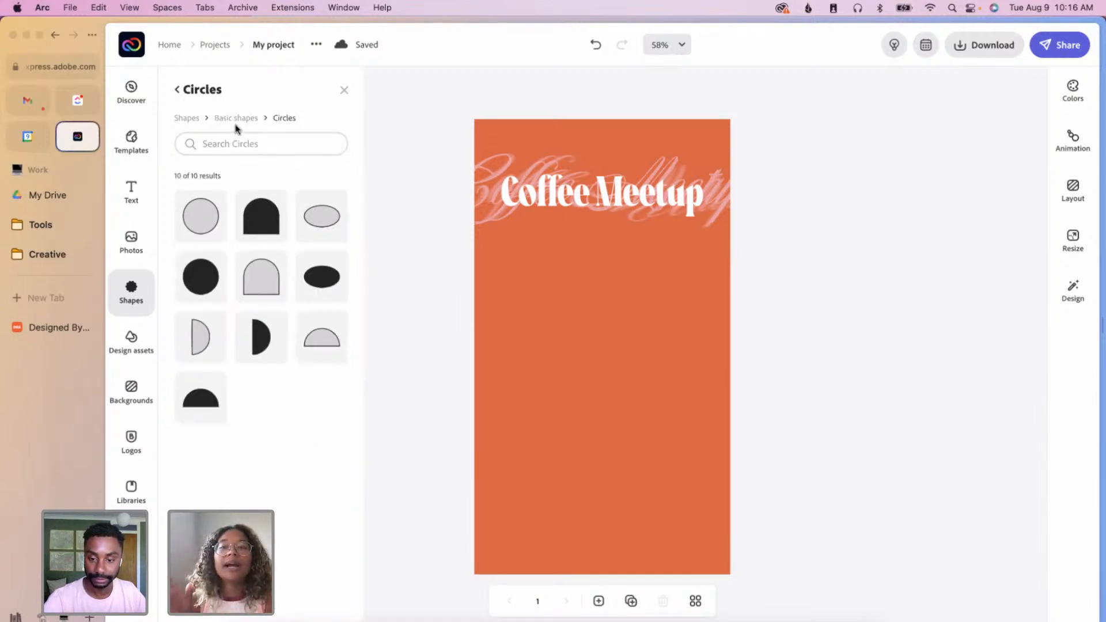
pyautogui.click(234, 120)
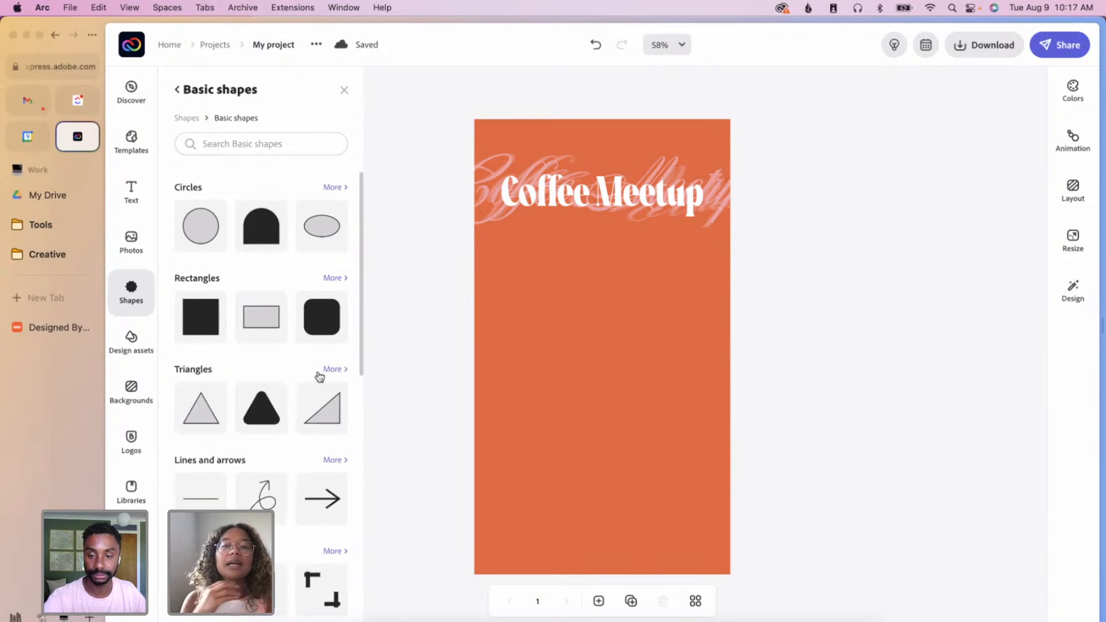
pyautogui.click(336, 278)
pyautogui.click(186, 118)
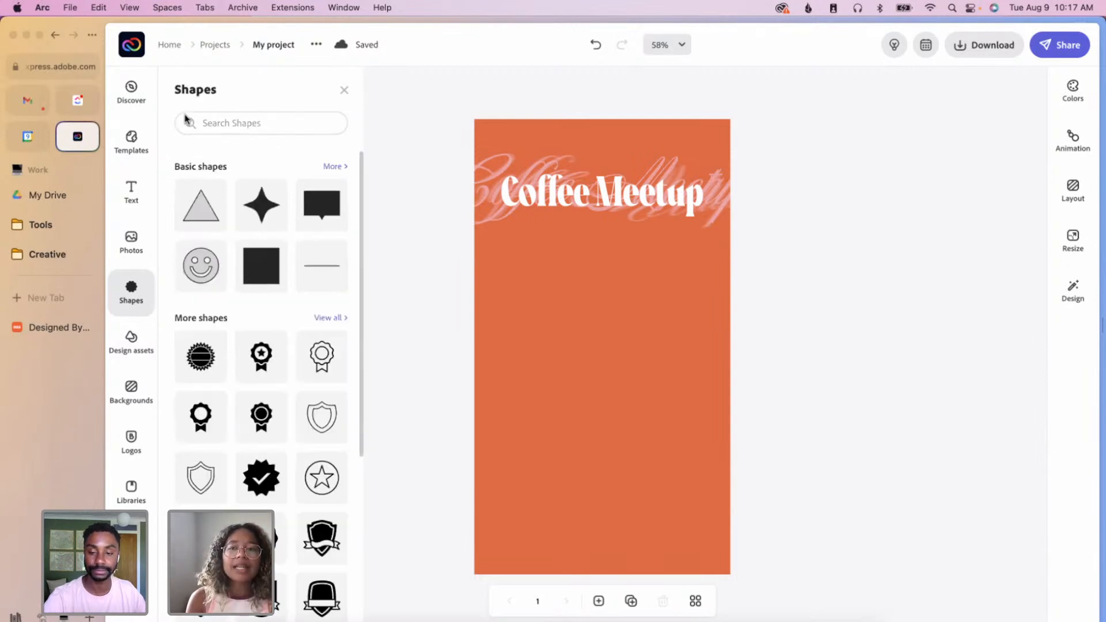
pyautogui.click(333, 167)
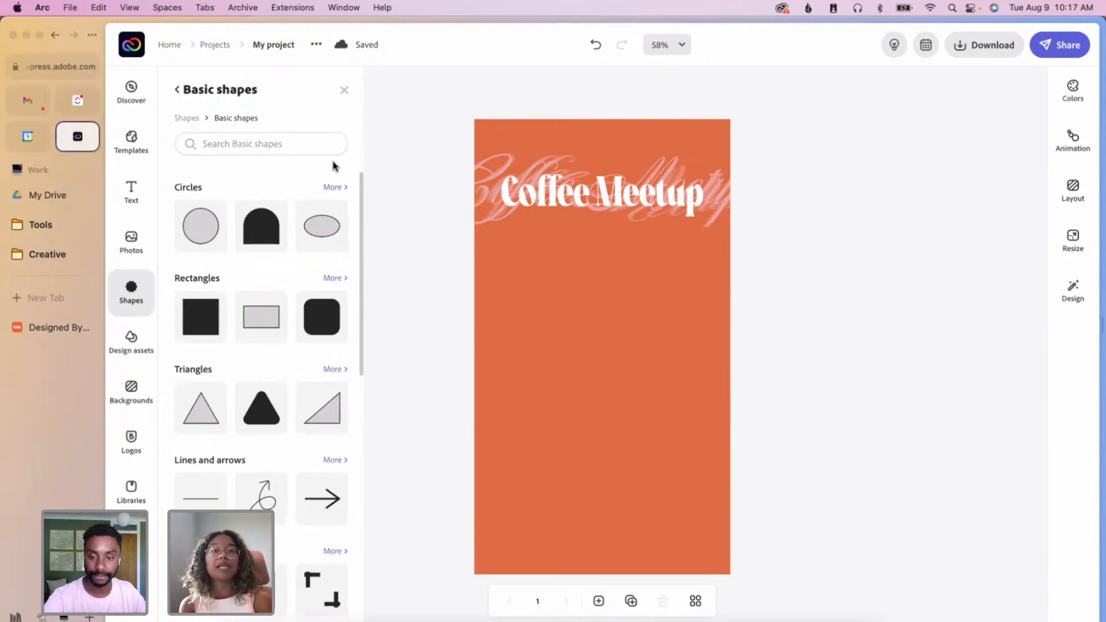
pyautogui.click(187, 118)
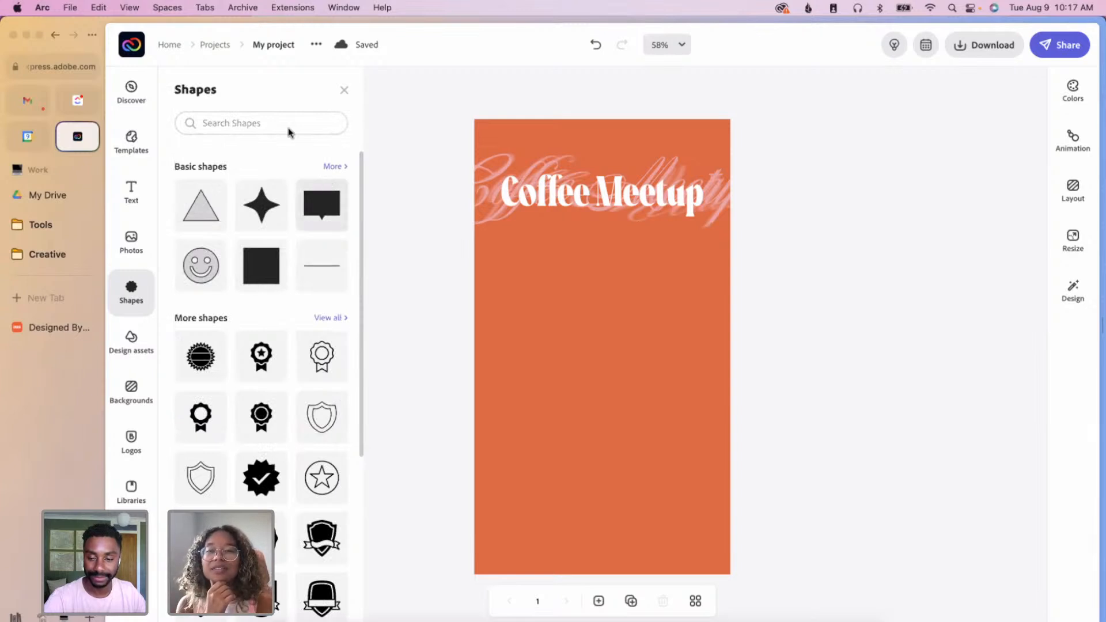
# - Add the solid starburst badge shape to the story
pyautogui.scroll(-10, 296, 425)
pyautogui.scroll(-5, 296, 423)
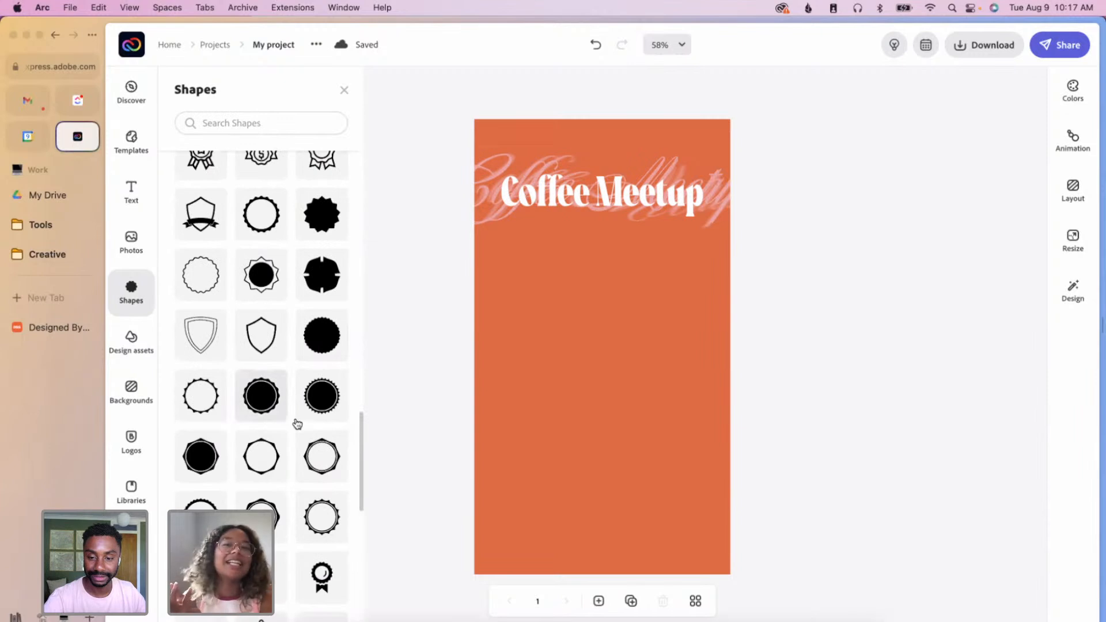
pyautogui.scroll(-5, 299, 340)
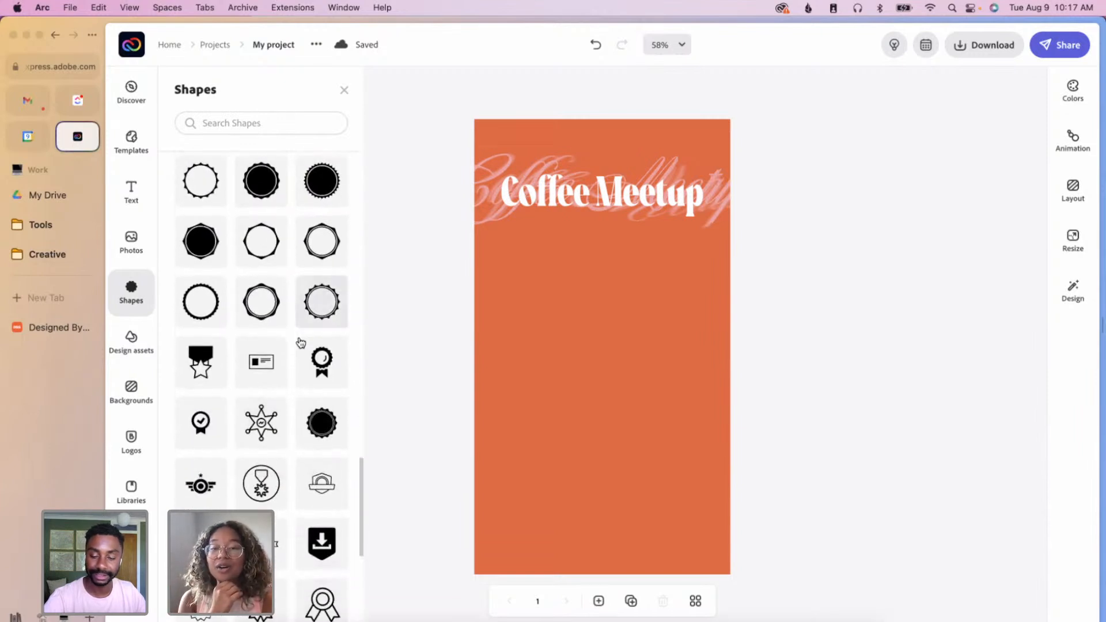
pyautogui.scroll(5, 300, 343)
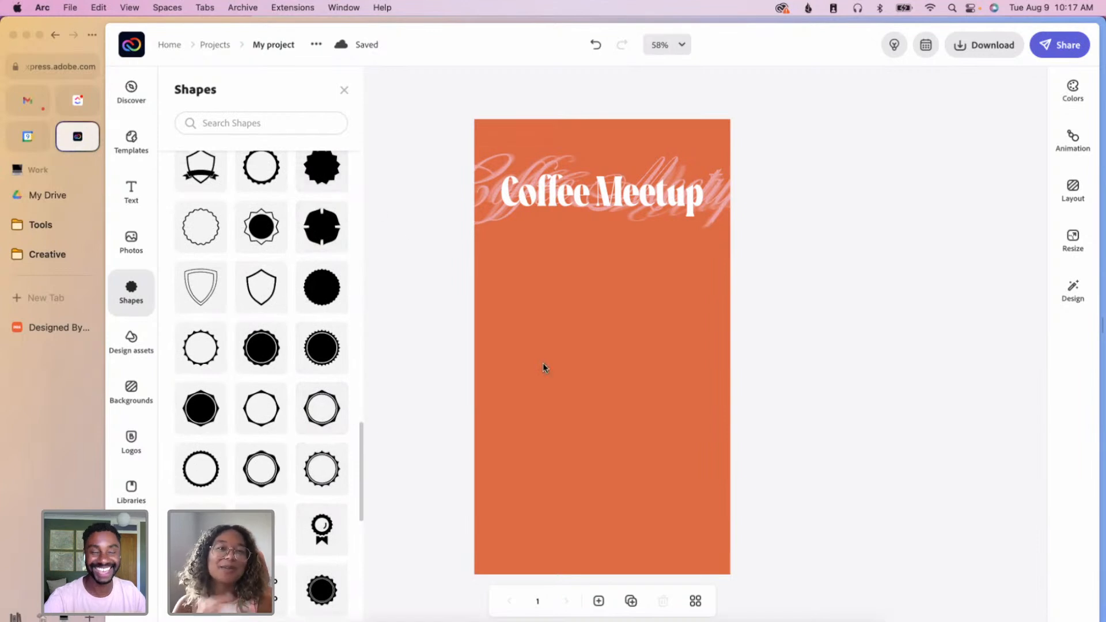
pyautogui.click(593, 373)
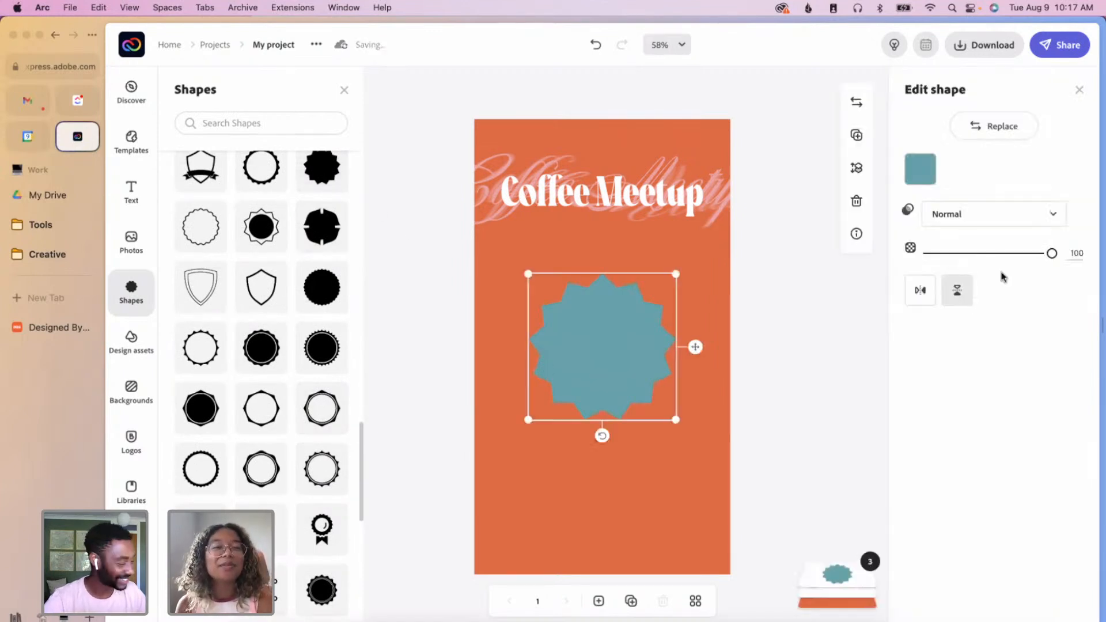
# - Fill the starburst with white from the brand palette, shrink it to just under half the canvas width, and place it below "Coffee"
pyautogui.click(920, 169)
pyautogui.click(1034, 238)
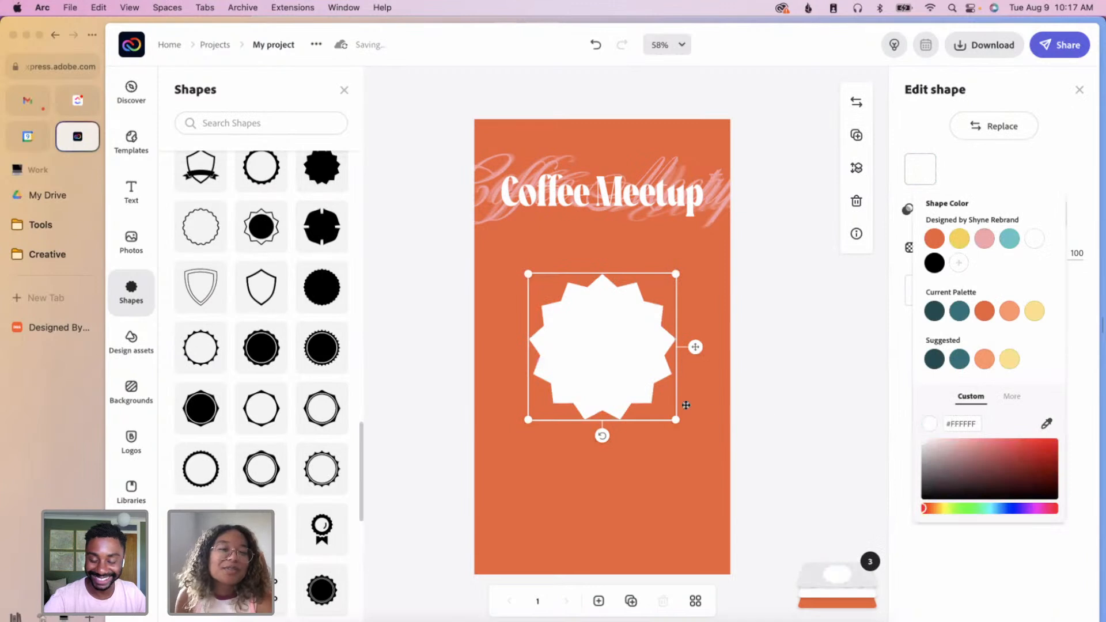
pyautogui.moveTo(676, 420); pyautogui.dragTo(588, 382)
pyautogui.moveTo(590, 321); pyautogui.dragTo(568, 290)
pyautogui.click(675, 332)
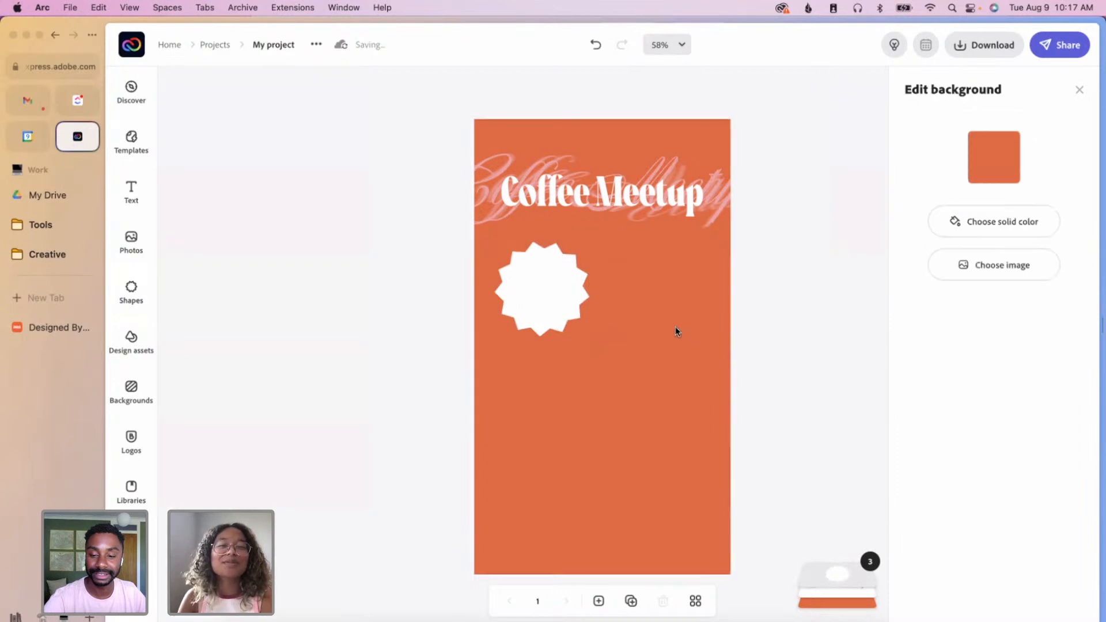
pyautogui.click(568, 297)
pyautogui.moveTo(599, 321); pyautogui.dragTo(622, 338)
pyautogui.click(624, 340)
# - Add the text "Love Coffee Bar" in black, scaled down to about size 99.8 and centred on the starburst
pyautogui.click(147, 206)
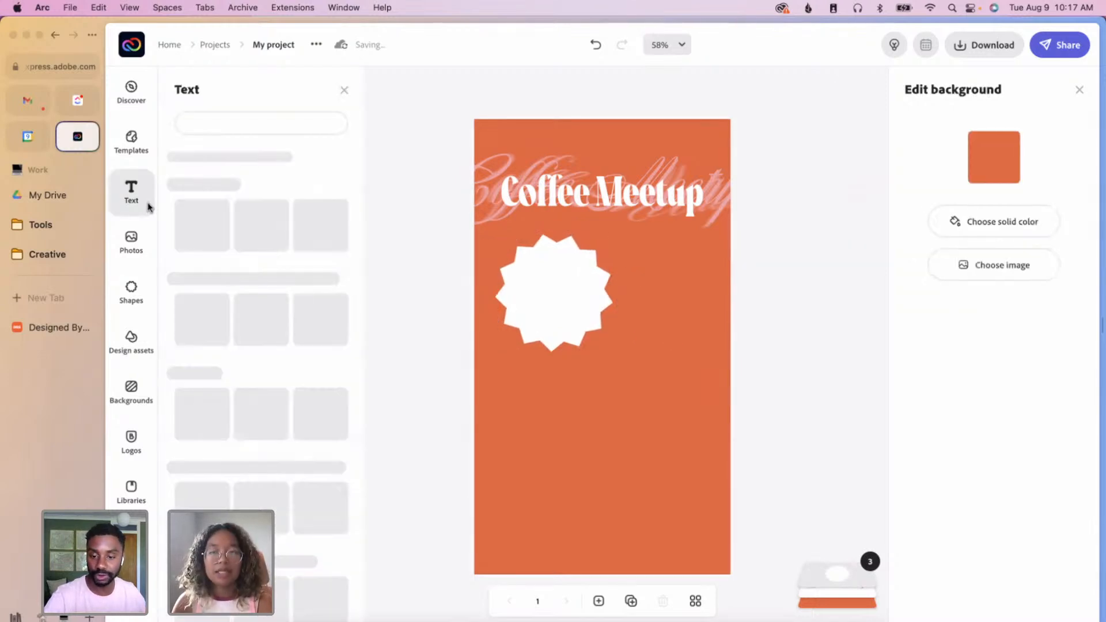
pyautogui.click(253, 131)
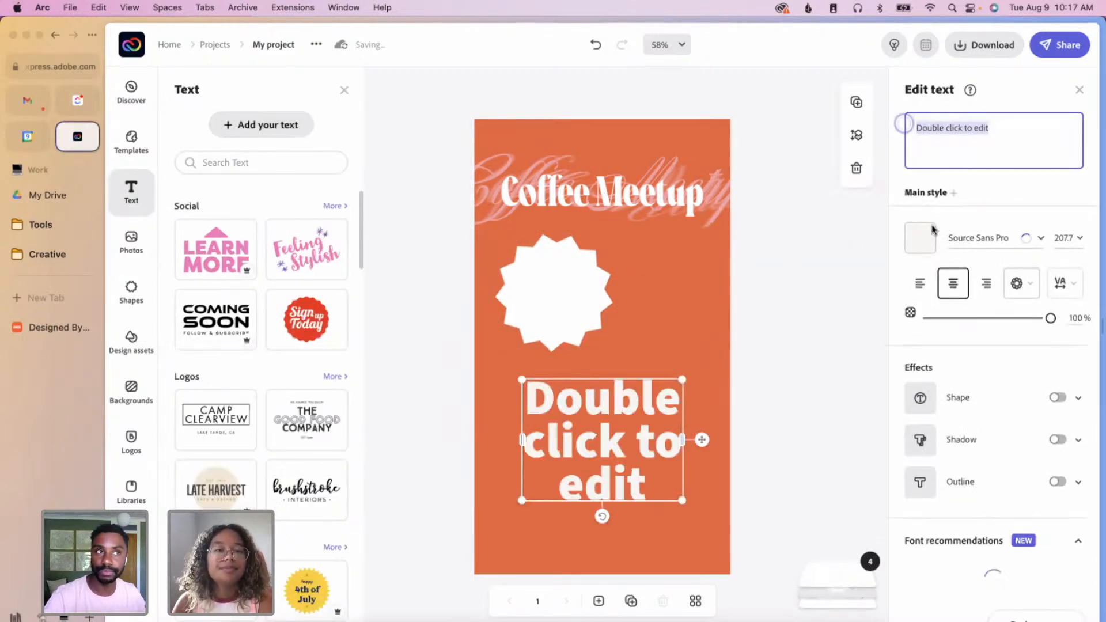
pyautogui.write('Love Coffee Bar')
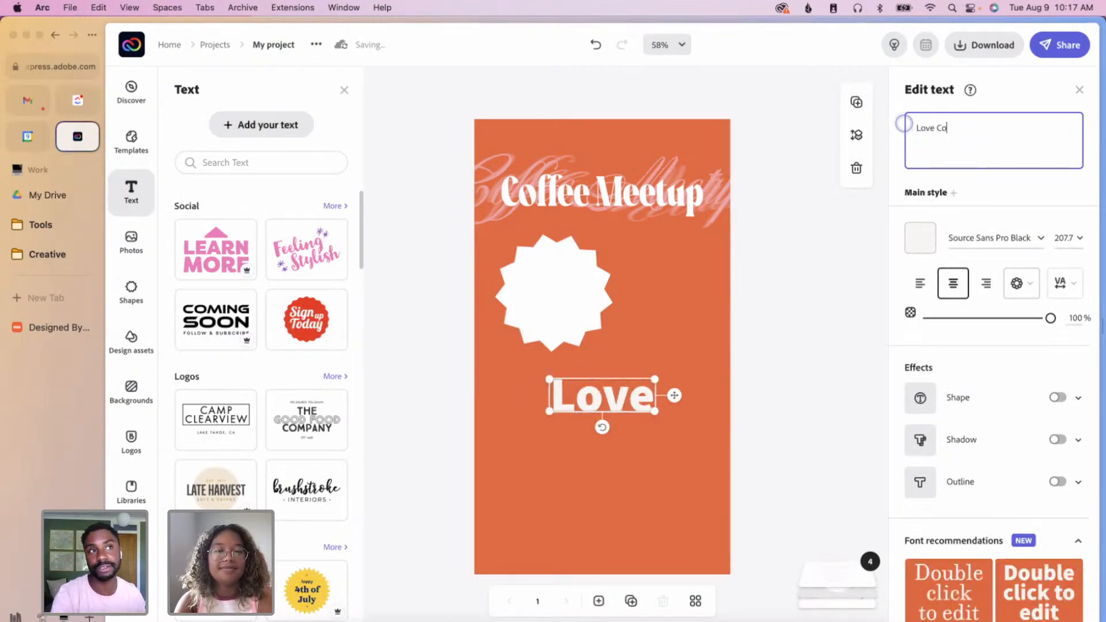
pyautogui.click(922, 240)
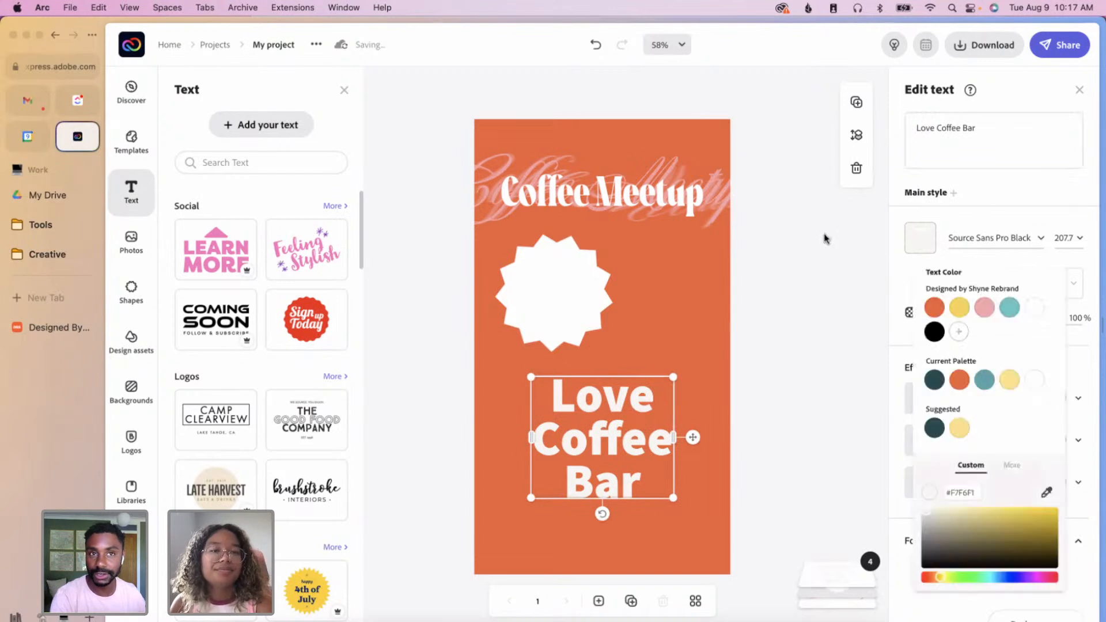
pyautogui.click(931, 323)
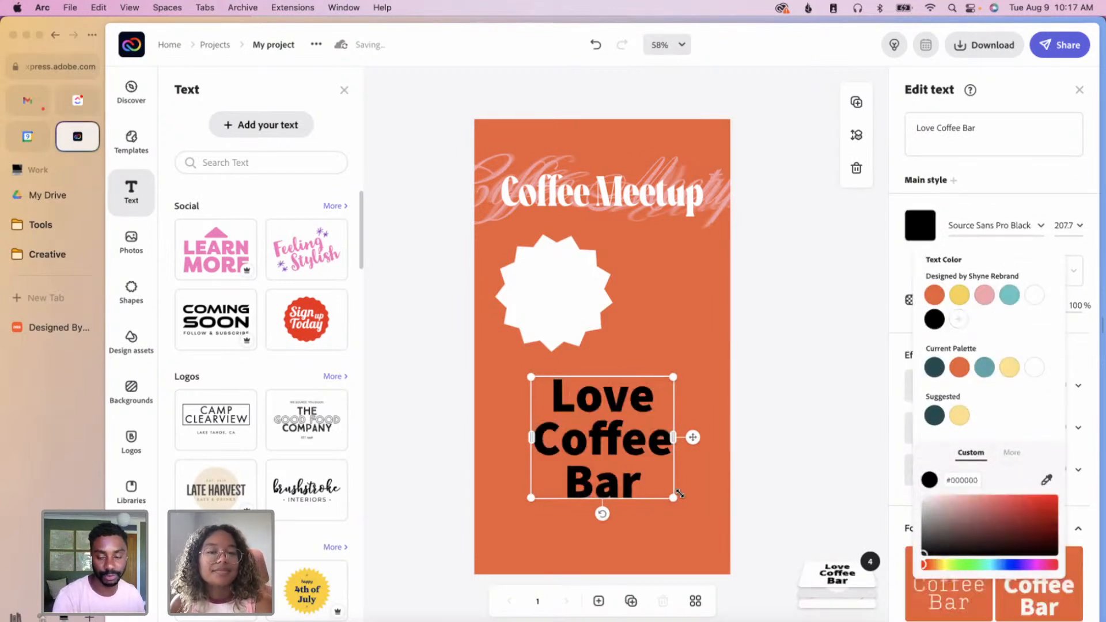
pyautogui.moveTo(674, 498); pyautogui.dragTo(606, 444)
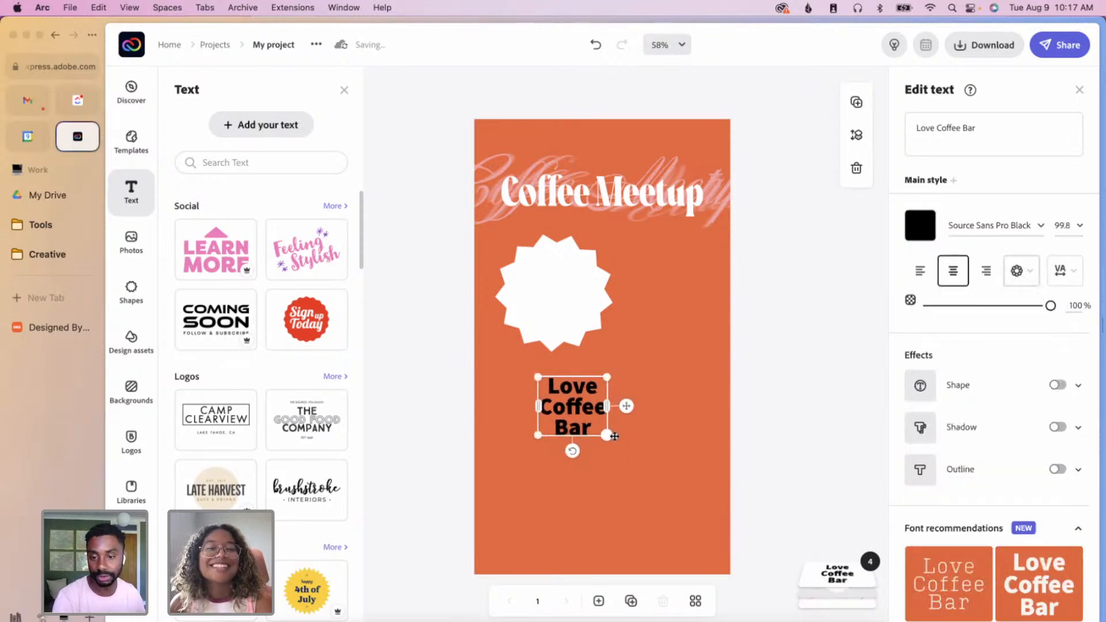
pyautogui.moveTo(624, 405); pyautogui.dragTo(607, 292)
# - Set the "Love Coffee Bar" text in Recia Serif Display Bold and colour it the brand orange #EE6332
pyautogui.click(1026, 227)
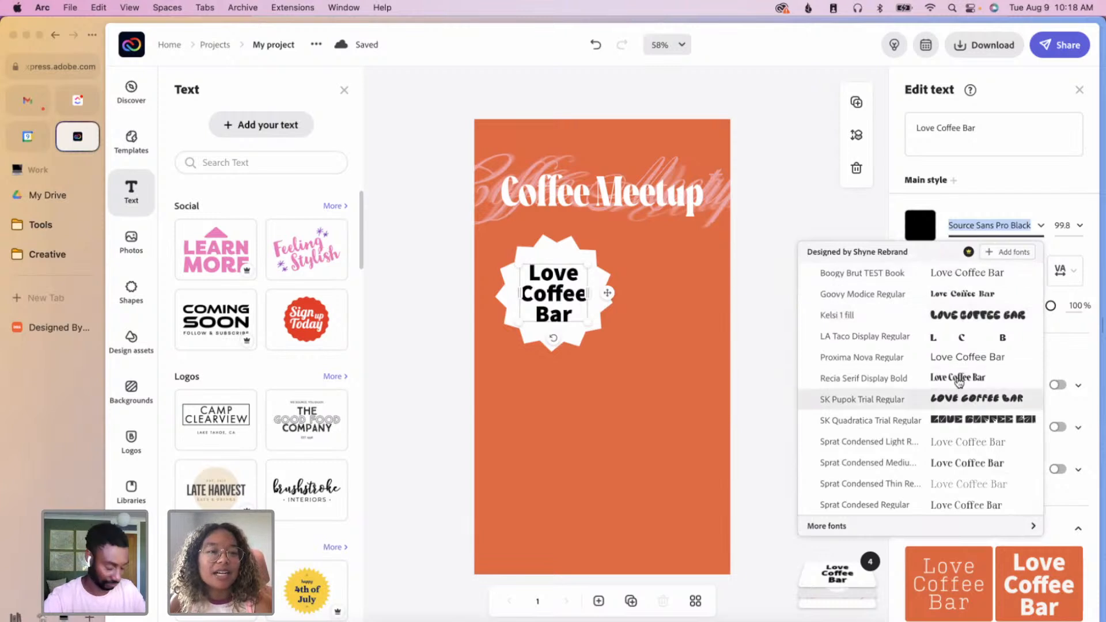
pyautogui.click(958, 379)
pyautogui.click(920, 230)
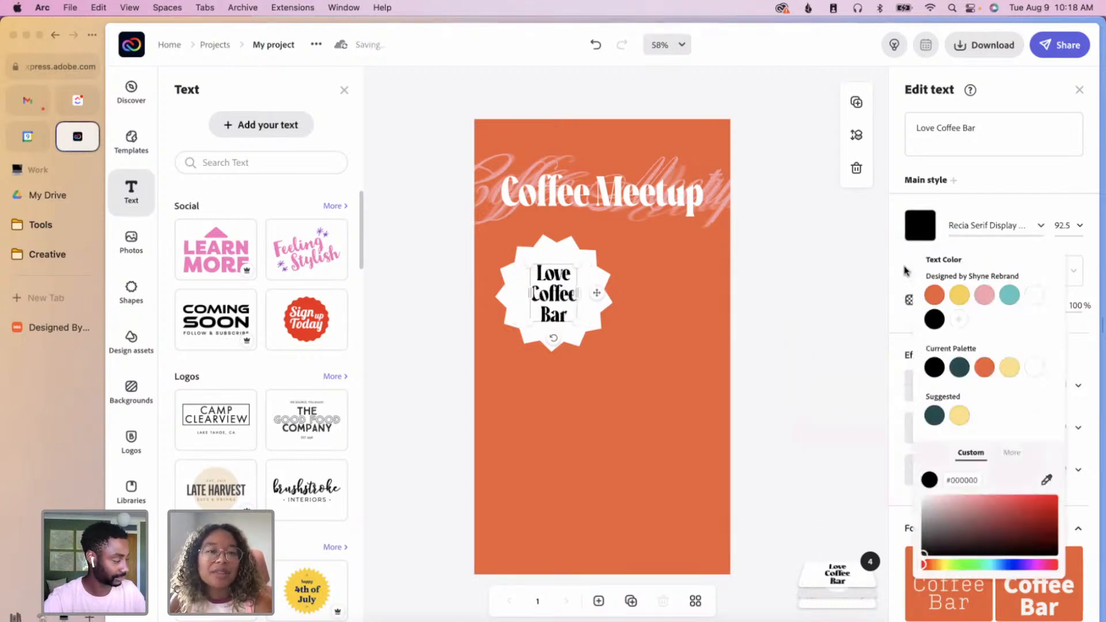
pyautogui.click(935, 294)
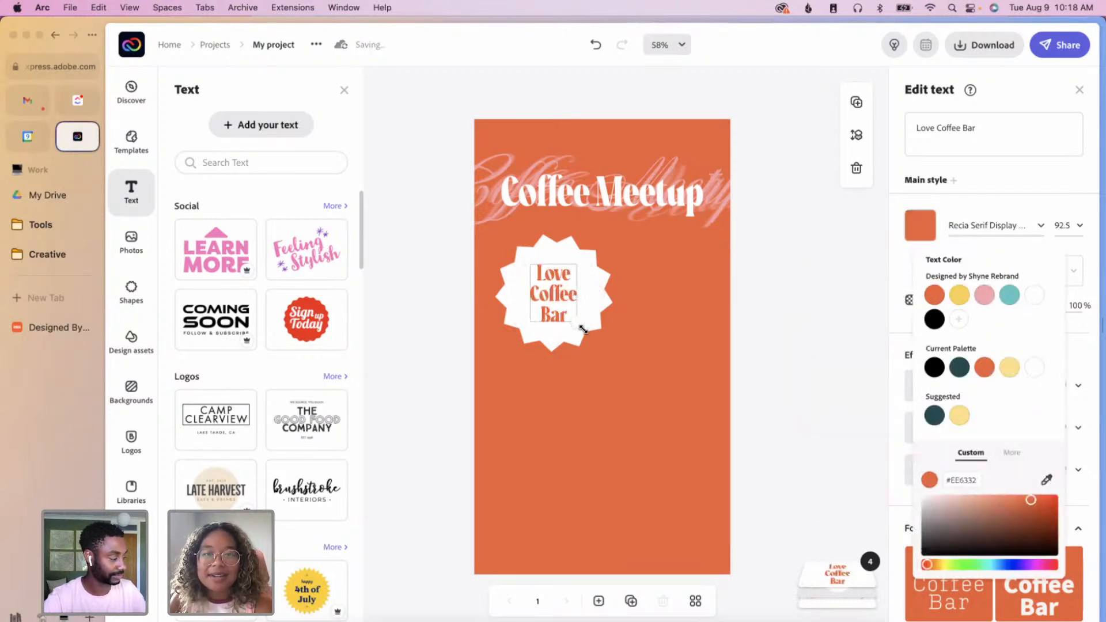
# - Enlarge the "Love Coffee Bar" text to about size 111.7 and tilt it slightly counterclockwise within the starburst
pyautogui.moveTo(578, 324); pyautogui.dragTo(588, 333)
pyautogui.moveTo(612, 296); pyautogui.dragTo(608, 289)
pyautogui.moveTo(561, 346); pyautogui.dragTo(567, 347)
pyautogui.click(672, 353)
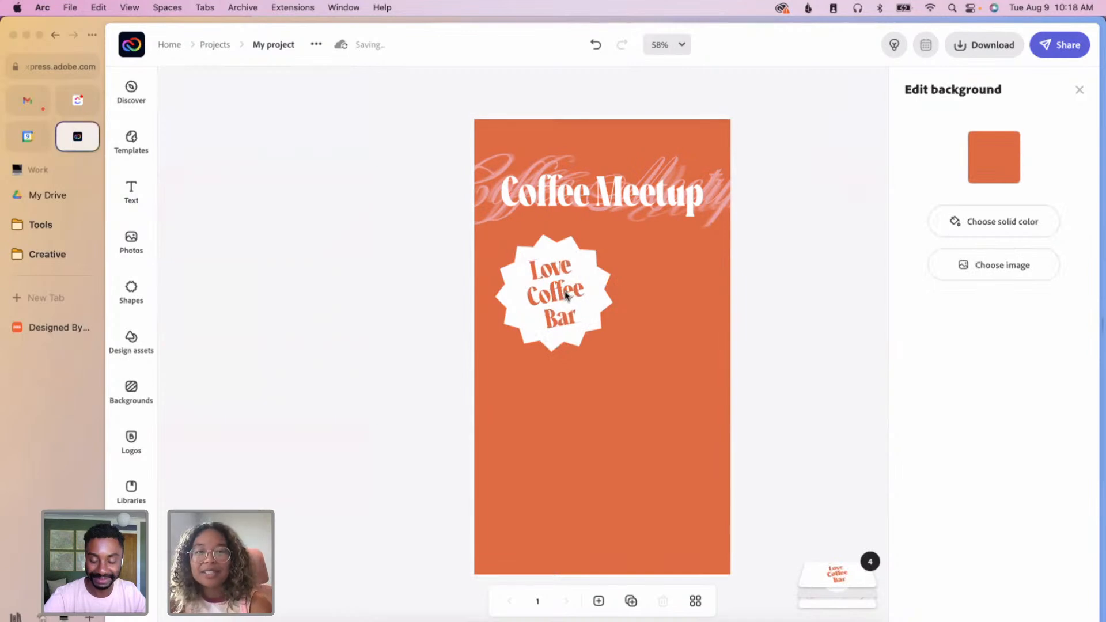
# - Delete the white starburst behind the "Love Coffee Bar" text
pyautogui.click(601, 302)
pyautogui.click(695, 336)
pyautogui.click(589, 270)
pyautogui.press('Delete')
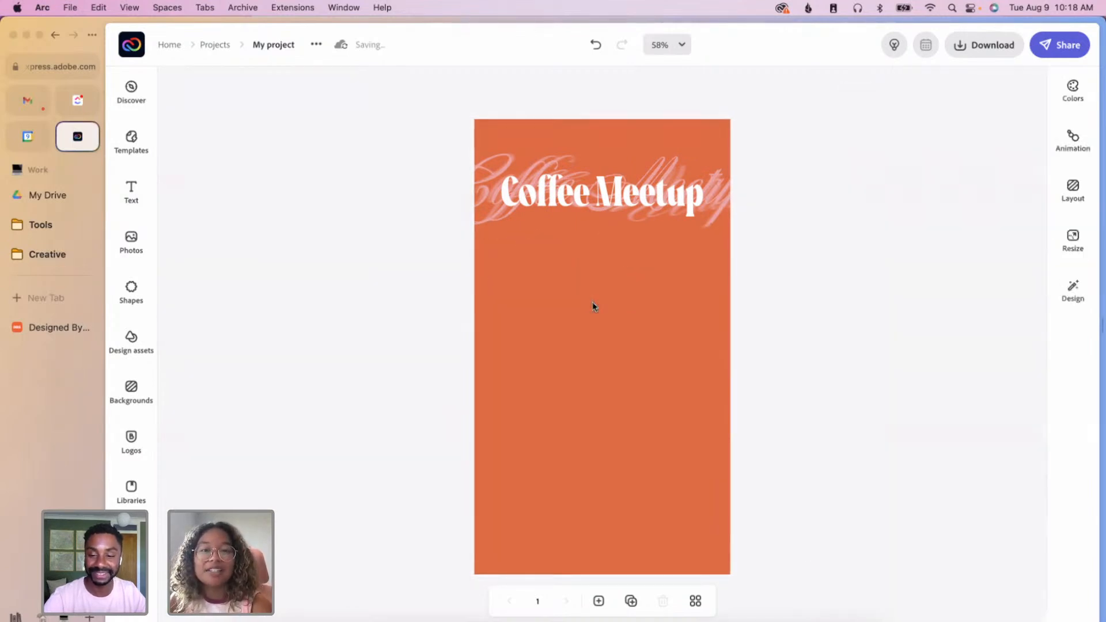
# - Recolour the "Love Coffee Bar" text with the light pink from the brand palette, and clear the text selection
pyautogui.click(548, 279)
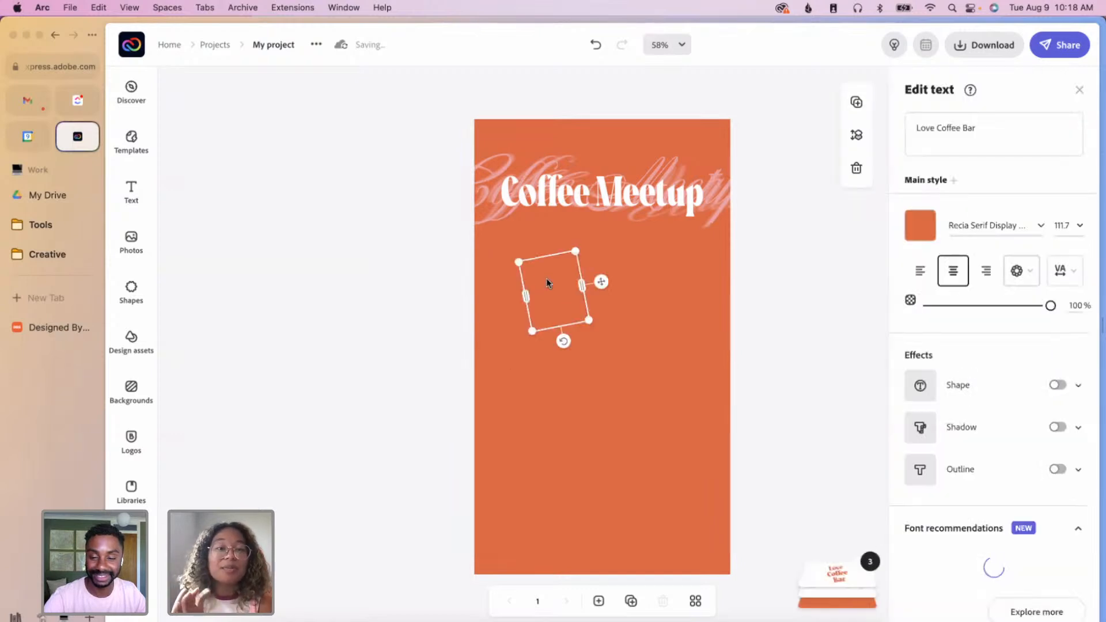
pyautogui.click(920, 226)
pyautogui.click(983, 295)
pyautogui.click(581, 373)
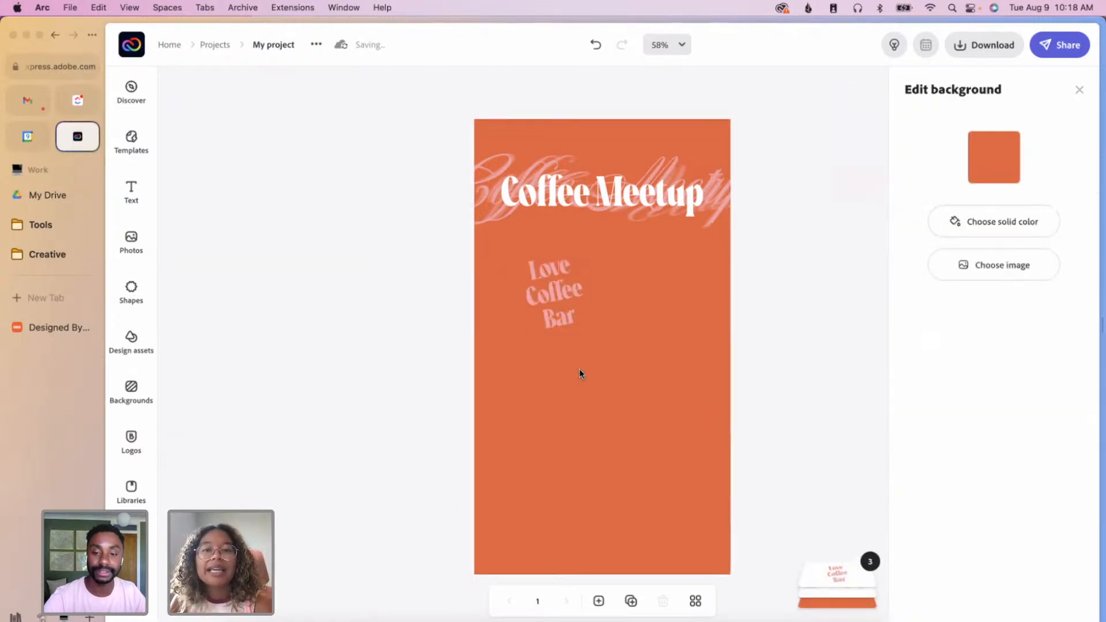
# - Search the shapes library for "rectangle" and add the bordered rounded rectangle from the basic shapes to the story
pyautogui.click(131, 291)
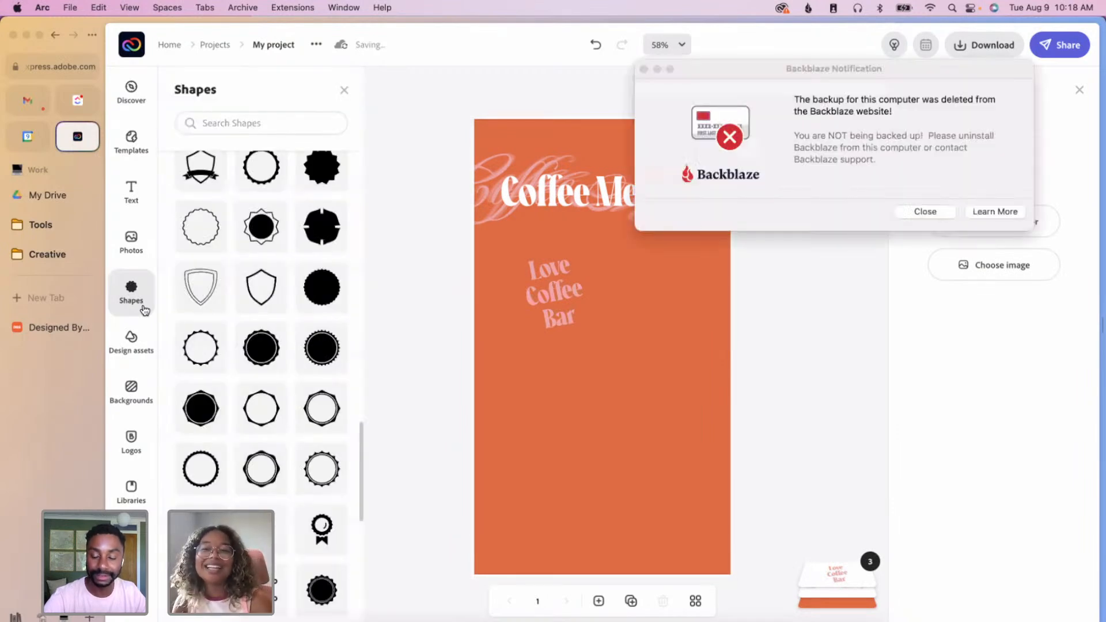
pyautogui.click(946, 212)
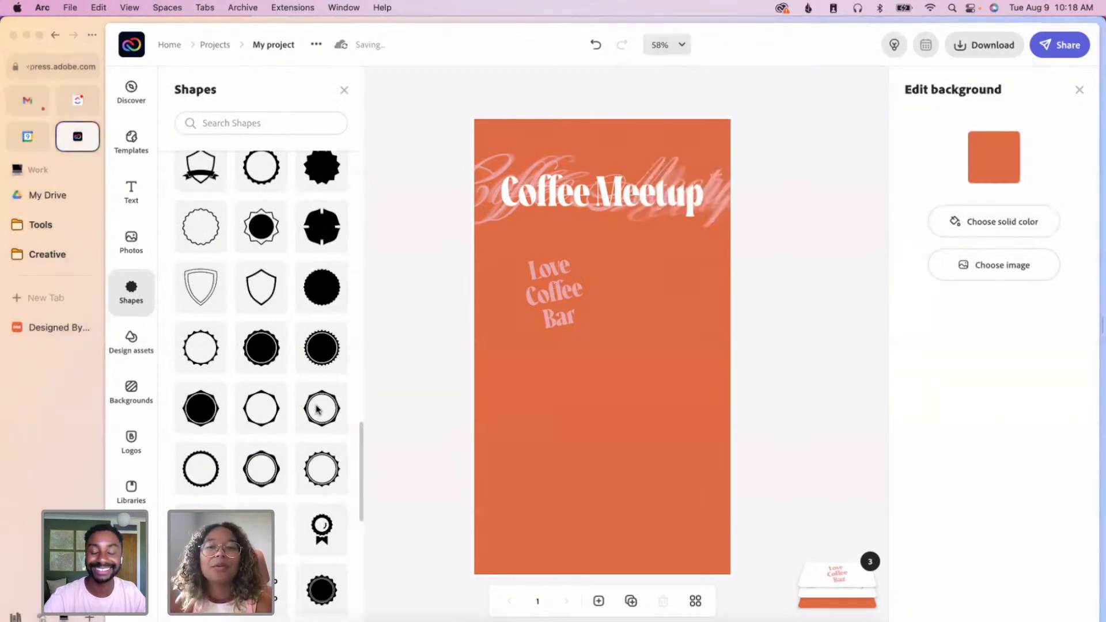
pyautogui.scroll(-3, 296, 432)
pyautogui.scroll(-10, 297, 432)
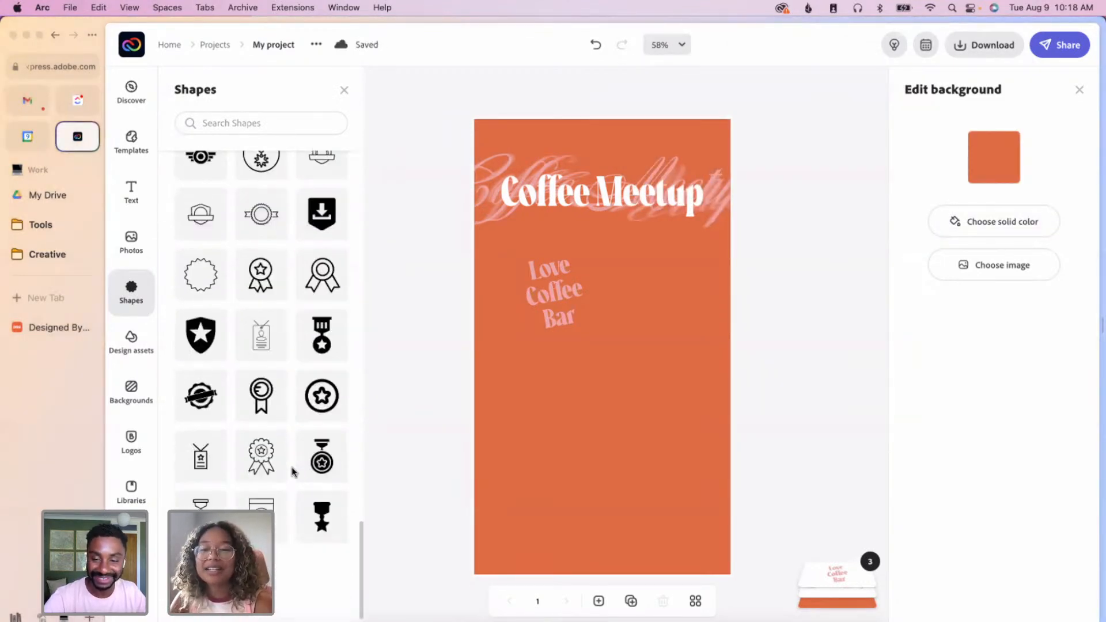
pyautogui.scroll(-8, 293, 471)
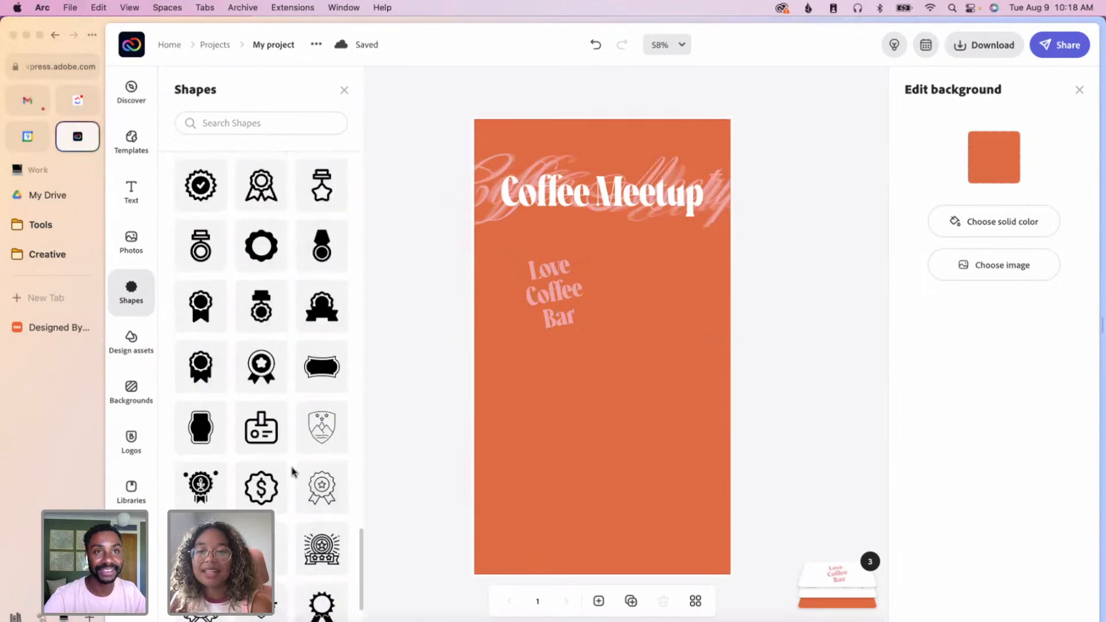
pyautogui.scroll(-8, 293, 471)
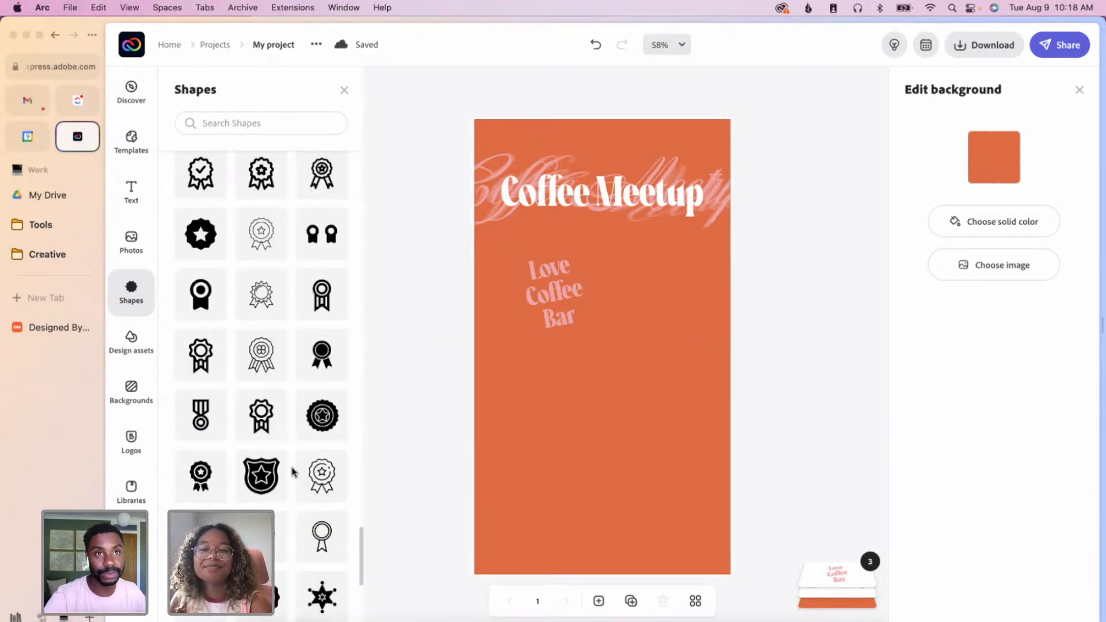
pyautogui.click(254, 122)
pyautogui.write('rectangle')
pyautogui.press('Return')
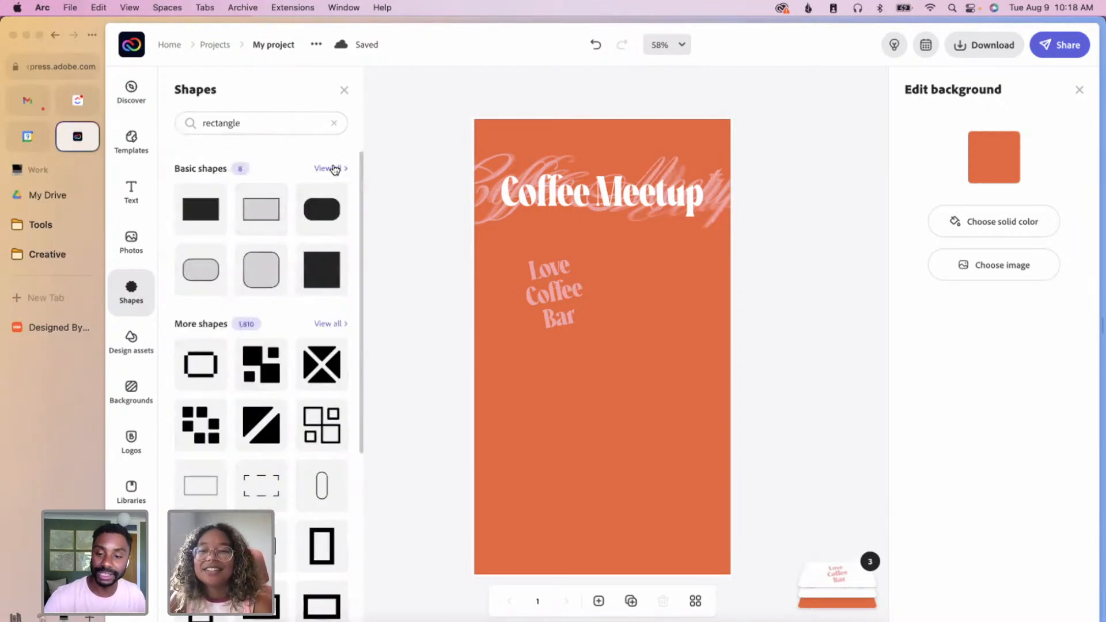
pyautogui.click(333, 168)
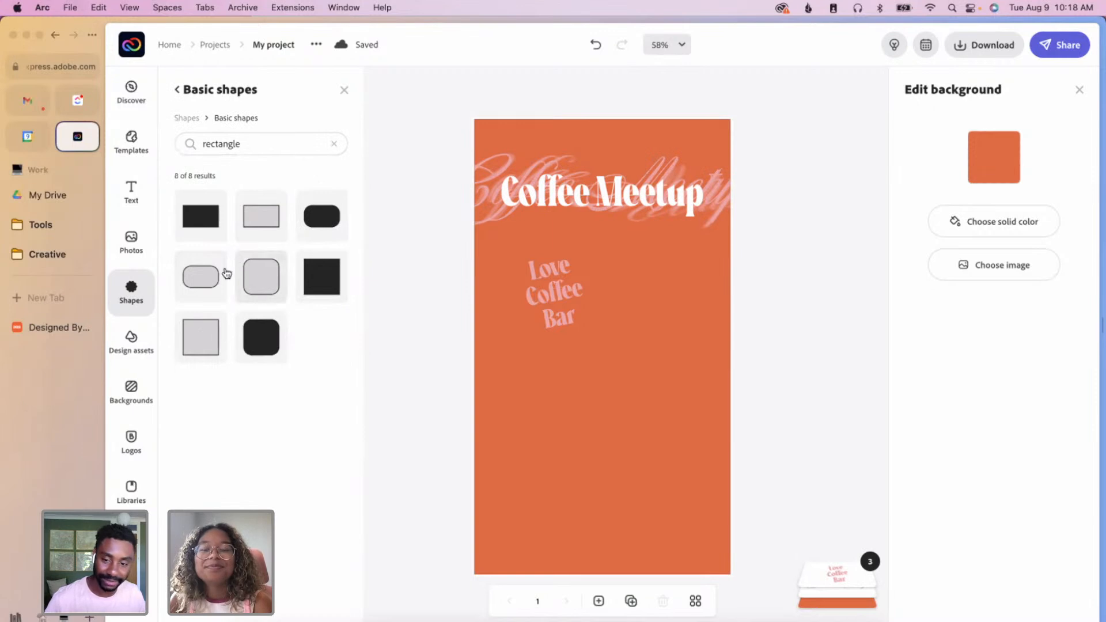
pyautogui.click(207, 282)
pyautogui.click(612, 386)
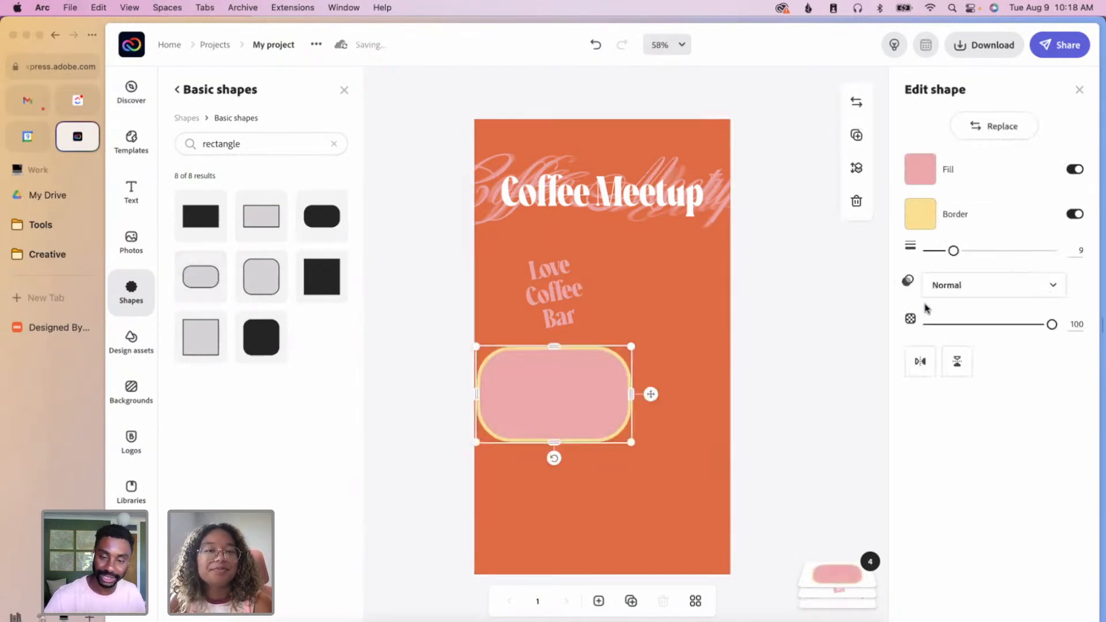
# - Set the rounded rectangle's border to the brand white and stretch the shape wider
pyautogui.click(922, 219)
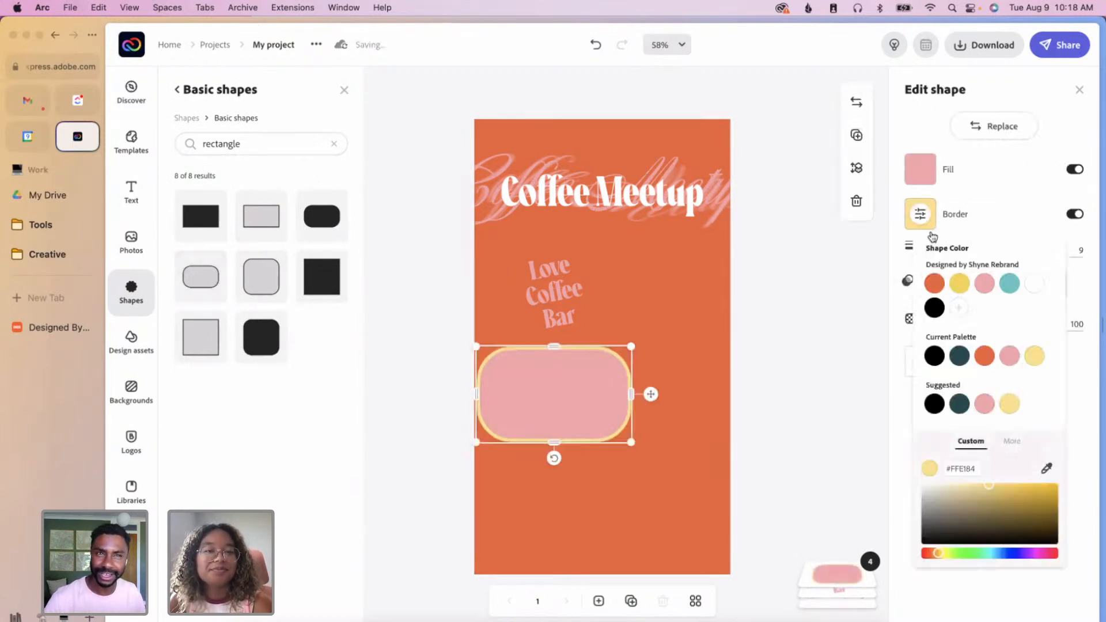
pyautogui.click(935, 307)
pyautogui.click(1035, 282)
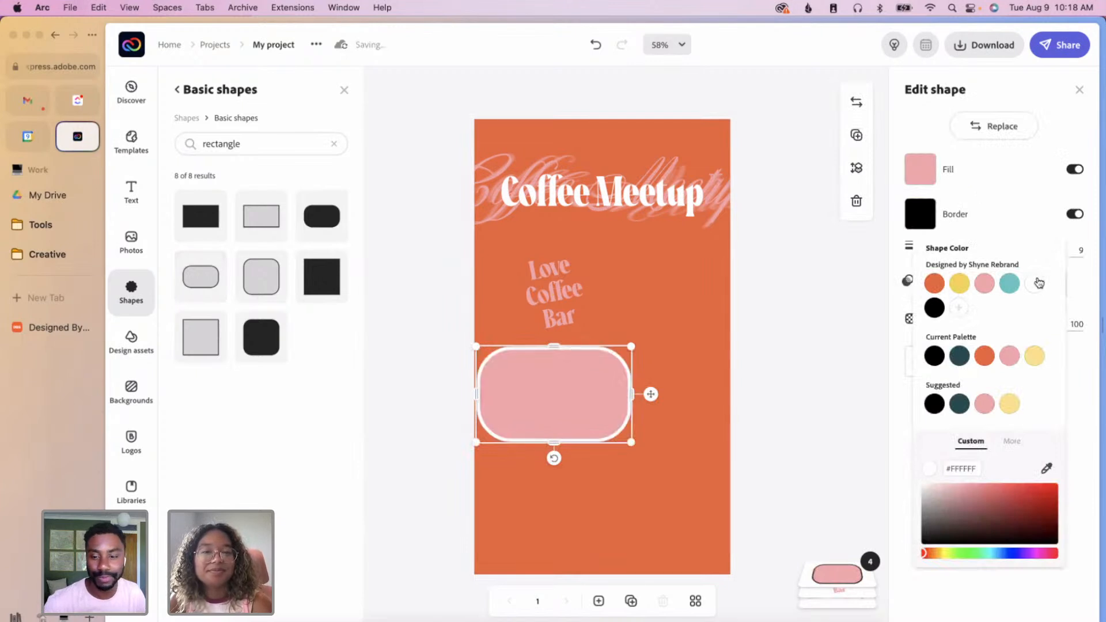
pyautogui.moveTo(631, 396); pyautogui.dragTo(667, 394)
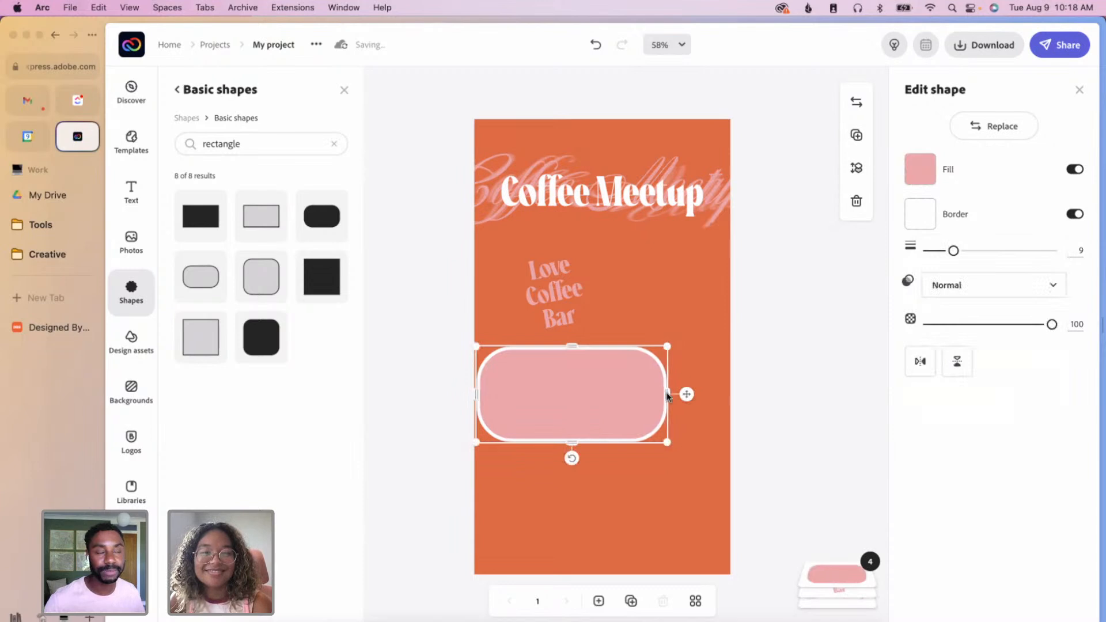
# - Lay out the "Love Coffee Bar" text on a single level line and recolour it white from the brand palette
pyautogui.click(623, 340)
pyautogui.click(584, 292)
pyautogui.moveTo(585, 289); pyautogui.dragTo(669, 276)
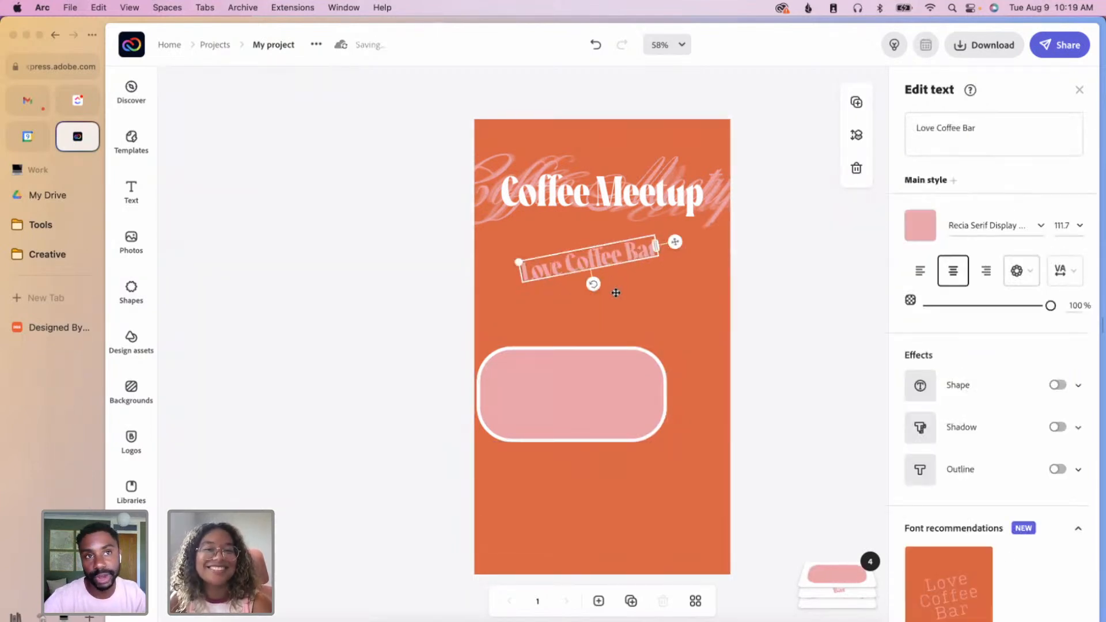
pyautogui.moveTo(593, 284); pyautogui.dragTo(588, 290)
pyautogui.click(920, 235)
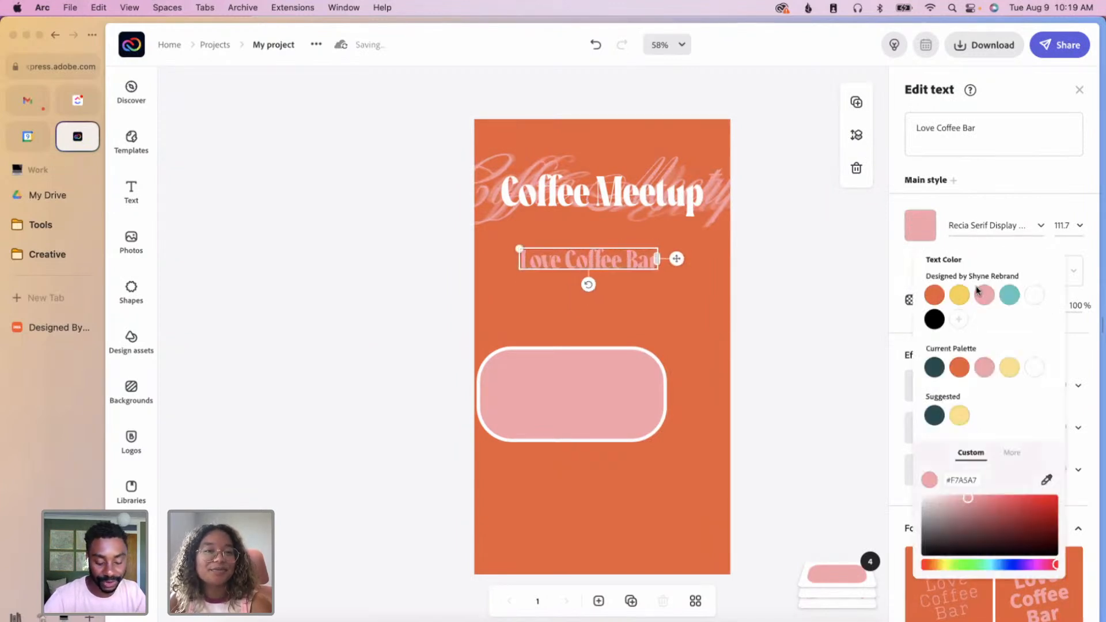
pyautogui.click(1034, 296)
# - Move the "Love Coffee Bar" text onto the pink rounded rectangle, bring it in front of the shape and clear the selection
pyautogui.moveTo(638, 266); pyautogui.dragTo(620, 376)
pyautogui.click(859, 135)
pyautogui.click(820, 118)
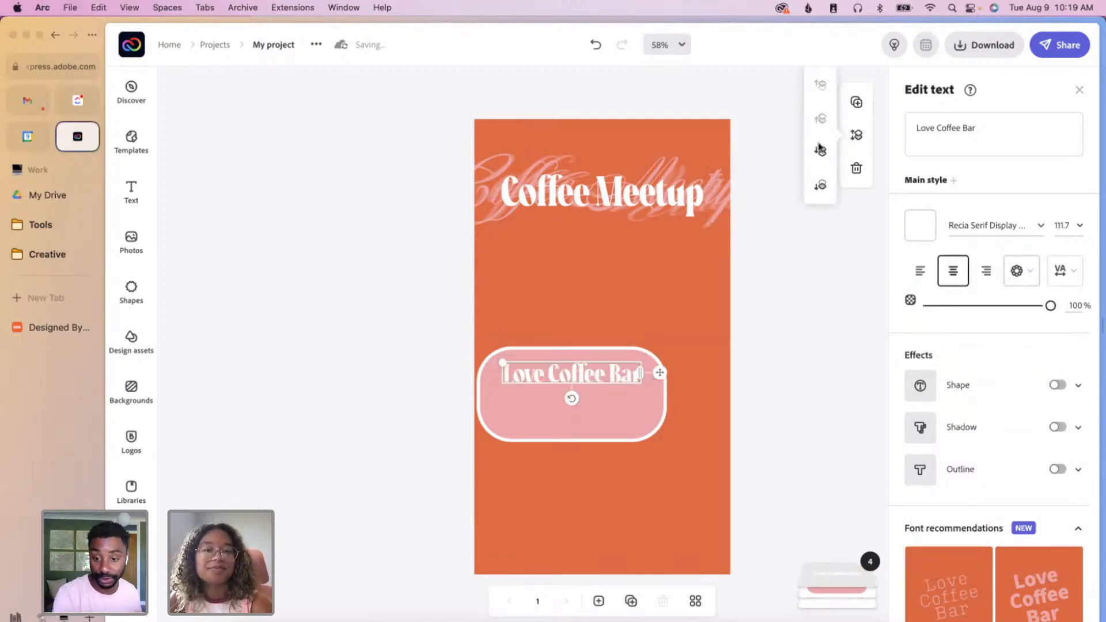
pyautogui.click(789, 410)
# - Reshape the pink rounded rectangle into a small, near-square badge beneath the title and tilt it slightly counterclockwise
pyautogui.moveTo(642, 410); pyautogui.dragTo(596, 292)
pyautogui.click(688, 298)
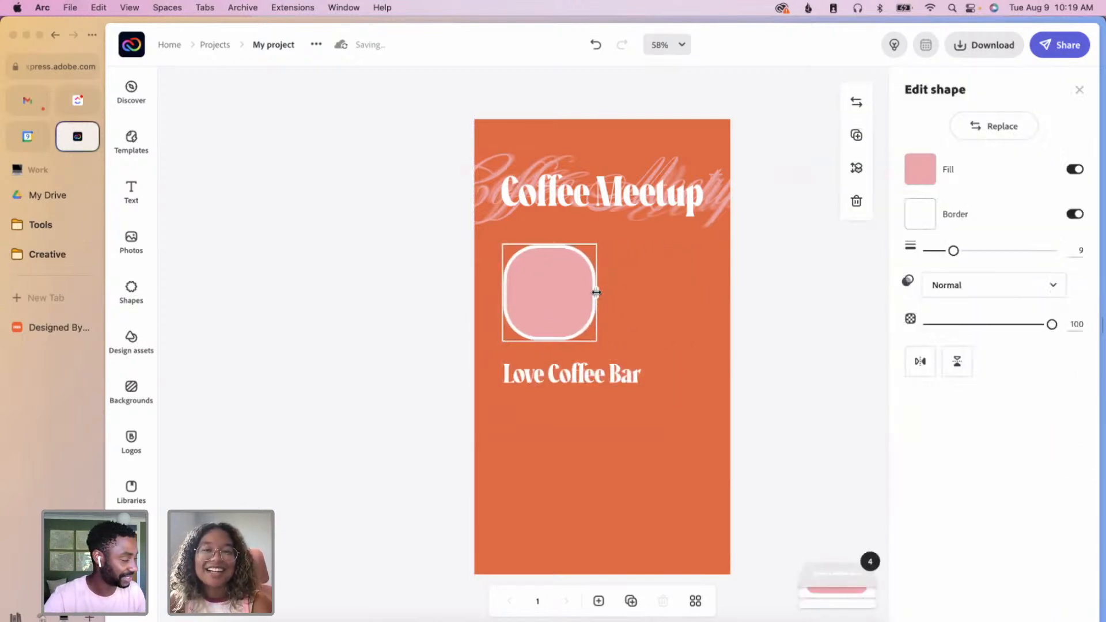
pyautogui.moveTo(550, 341); pyautogui.dragTo(550, 388)
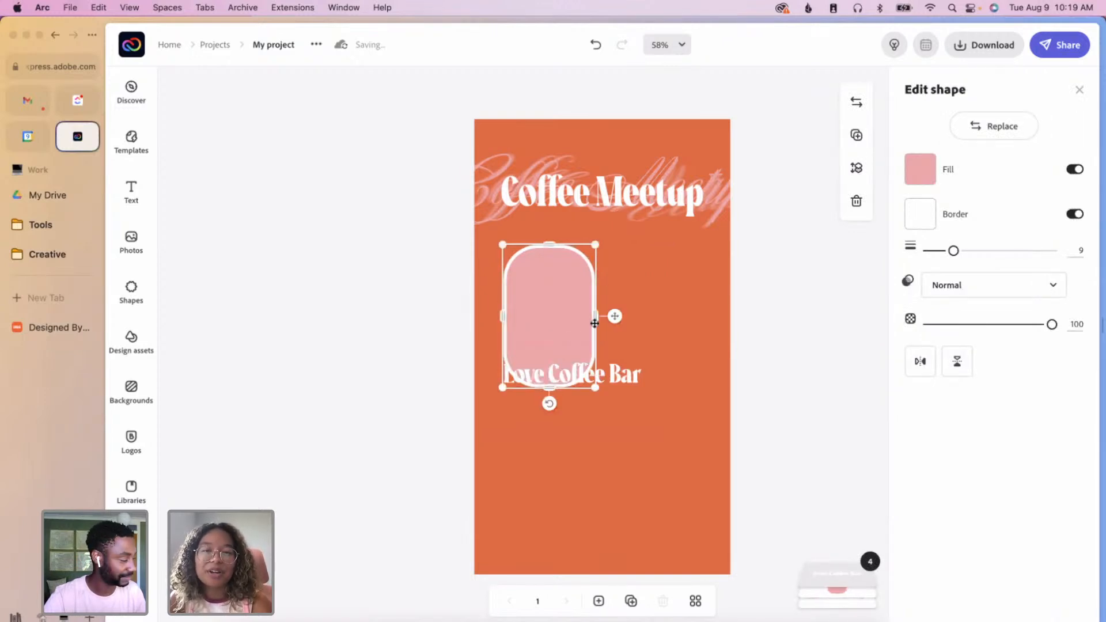
pyautogui.moveTo(599, 315); pyautogui.dragTo(626, 312)
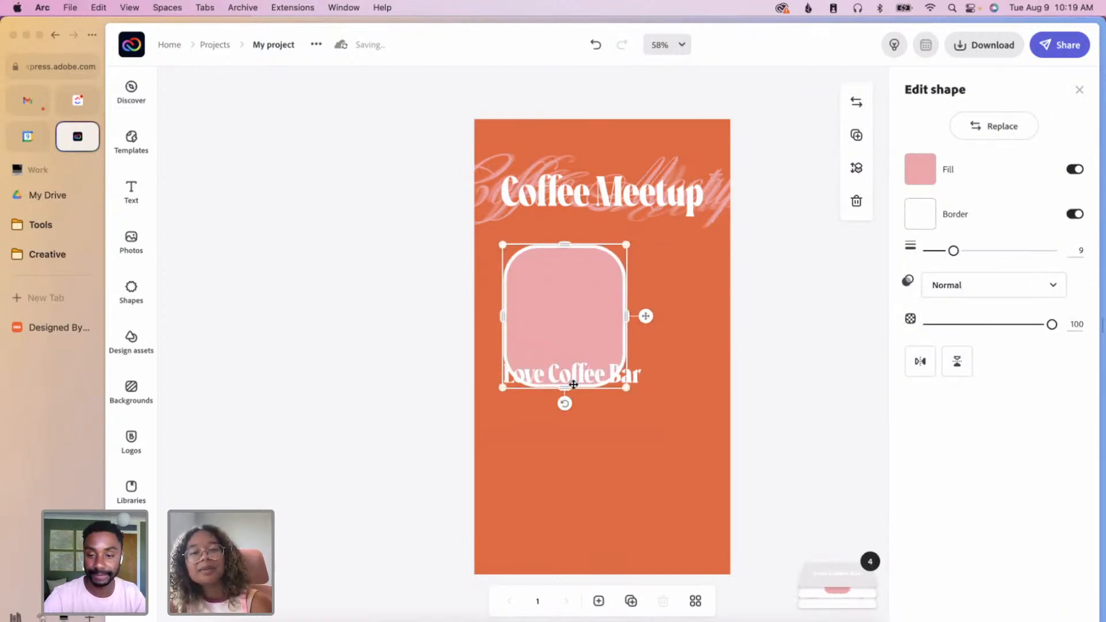
pyautogui.moveTo(626, 388); pyautogui.dragTo(561, 374)
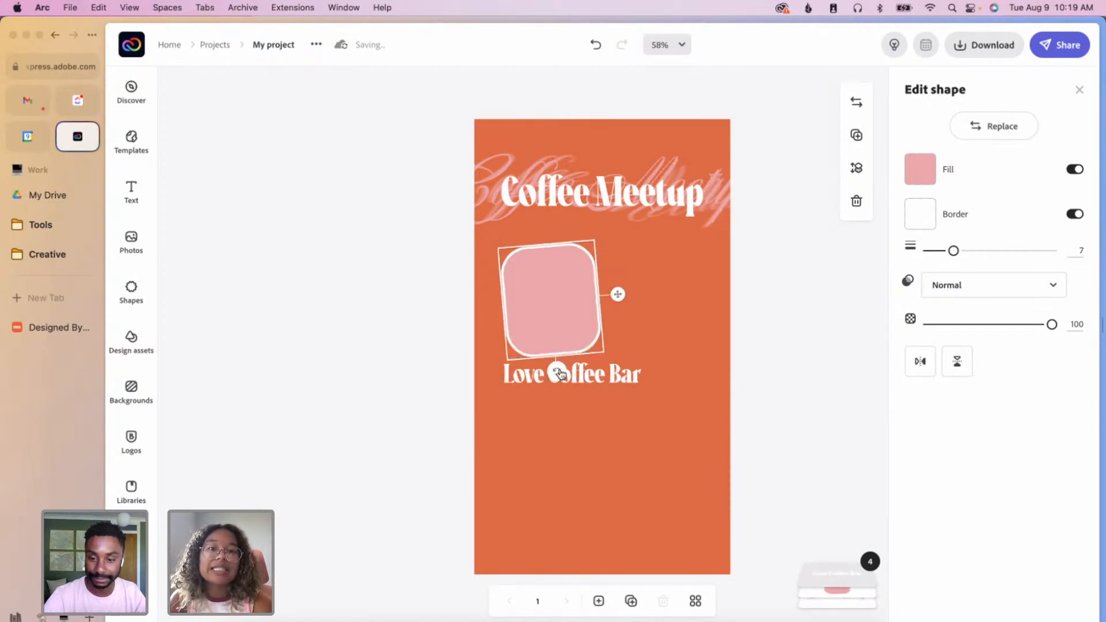
pyautogui.moveTo(574, 309); pyautogui.dragTo(576, 303)
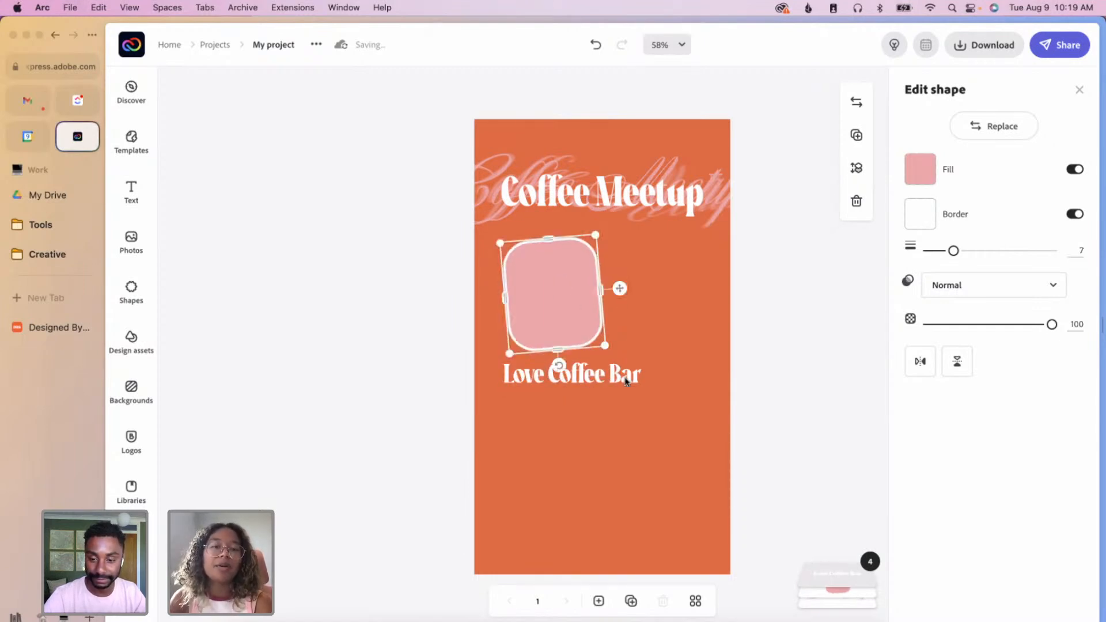
# - Wrap the "Love Coffee Bar" text onto three lines, tilt it to match, and centre it inside the pink badge
pyautogui.click(647, 378)
pyautogui.moveTo(645, 374); pyautogui.dragTo(562, 398)
pyautogui.moveTo(537, 459); pyautogui.dragTo(536, 455)
pyautogui.moveTo(581, 402); pyautogui.dragTo(602, 299)
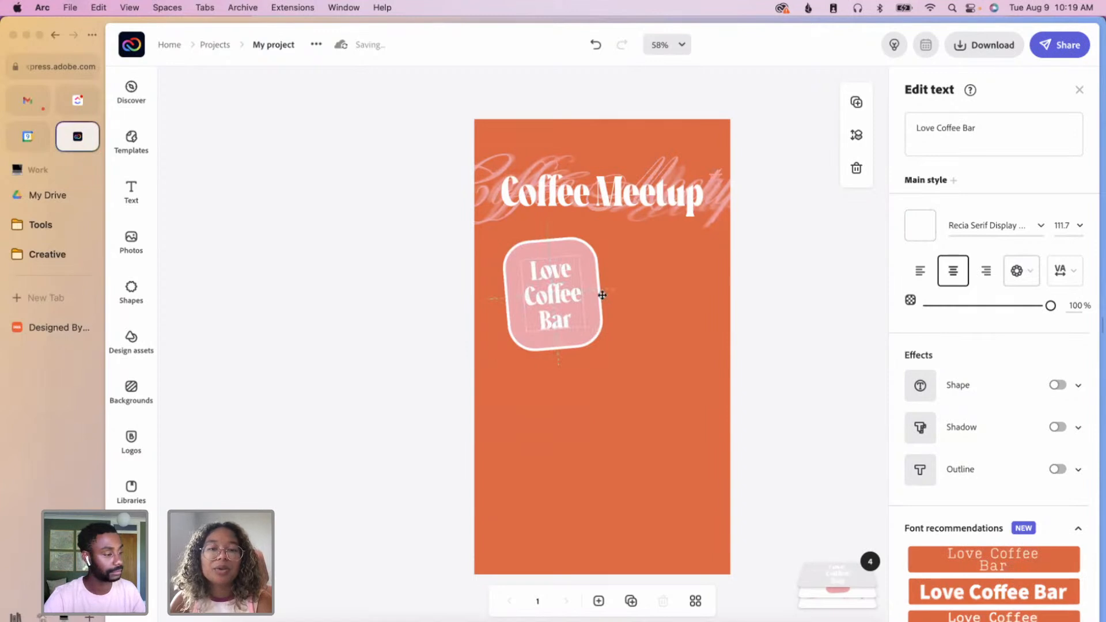
pyautogui.click(766, 313)
# - Select the pink badge together with its text and scale both down slightly
pyautogui.moveTo(779, 375); pyautogui.dragTo(548, 287)
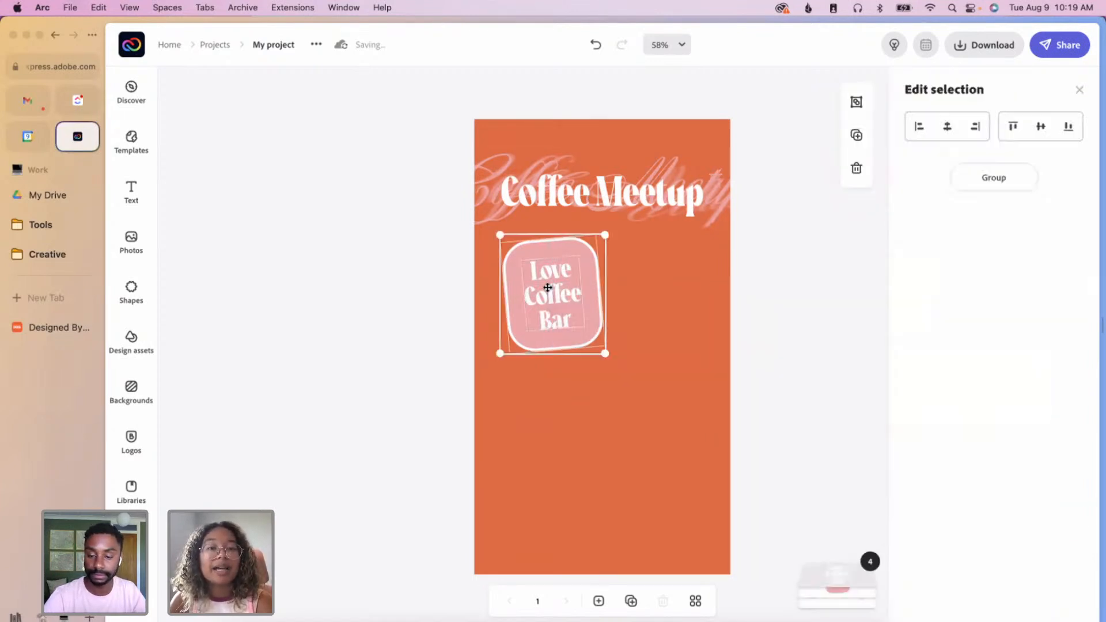
pyautogui.moveTo(604, 352); pyautogui.dragTo(596, 343)
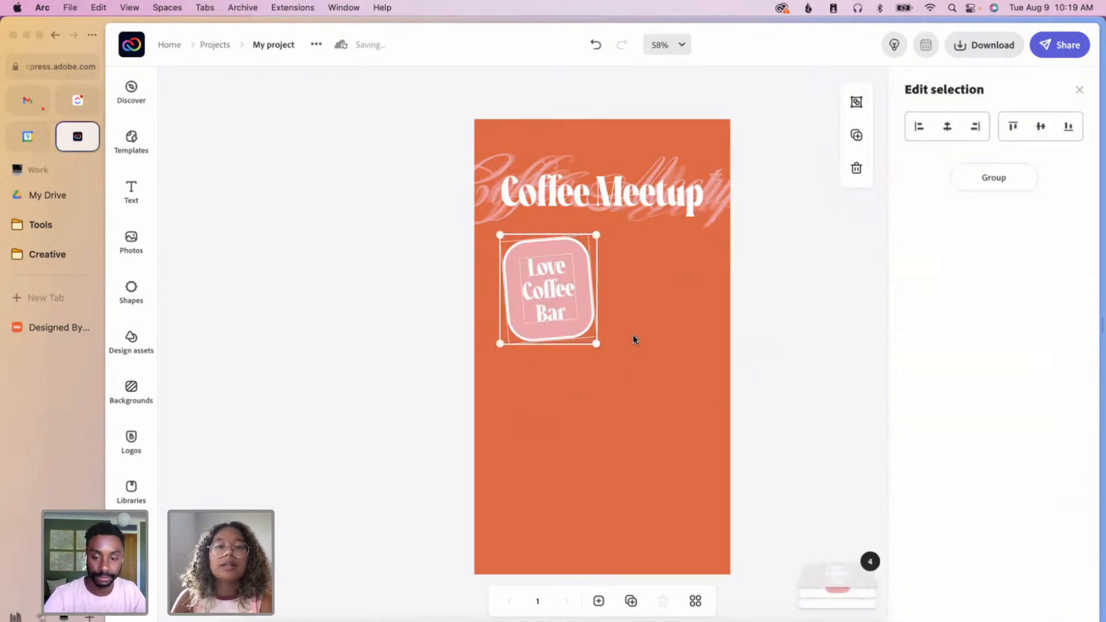
pyautogui.click(673, 388)
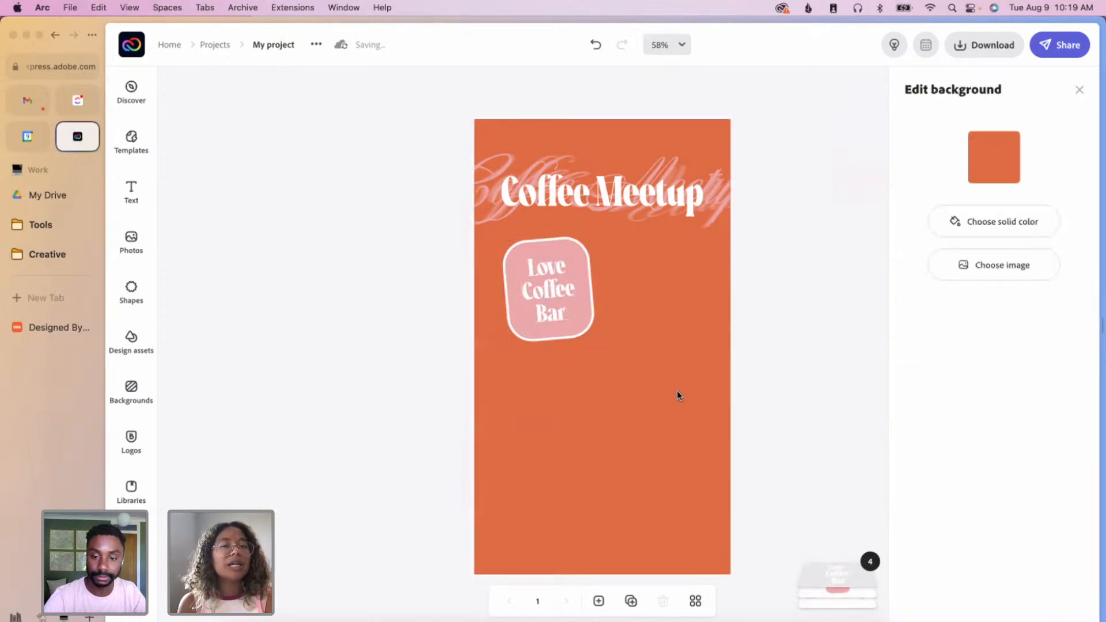
# - Duplicate the pink badge together with its text and place the copy to the right of the original, slightly lower
pyautogui.moveTo(813, 370); pyautogui.dragTo(575, 313)
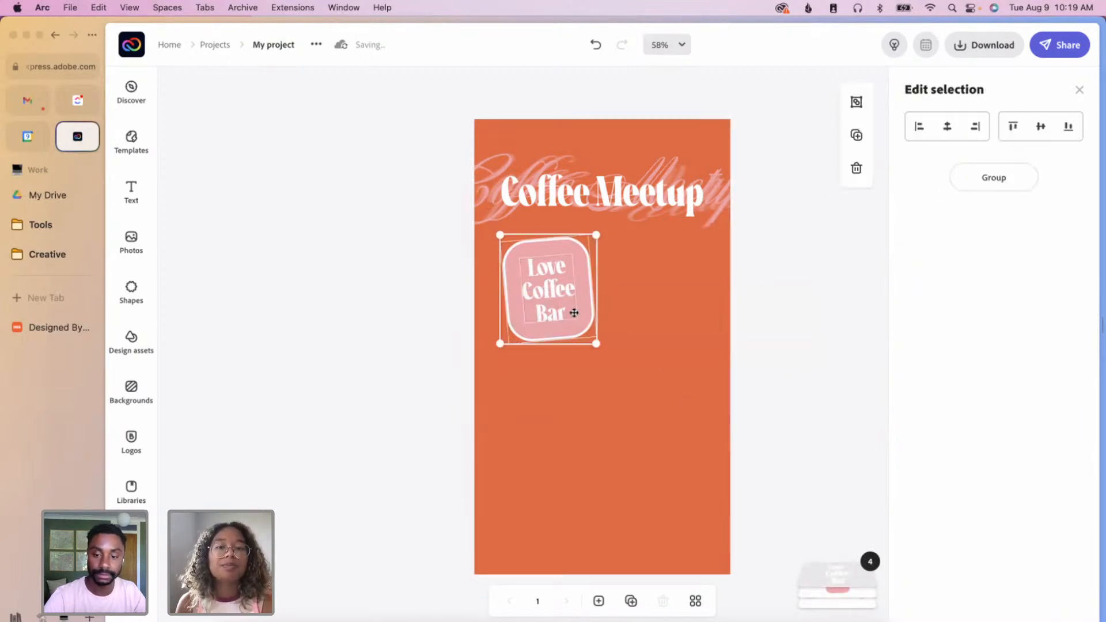
pyautogui.moveTo(808, 344); pyautogui.dragTo(541, 274)
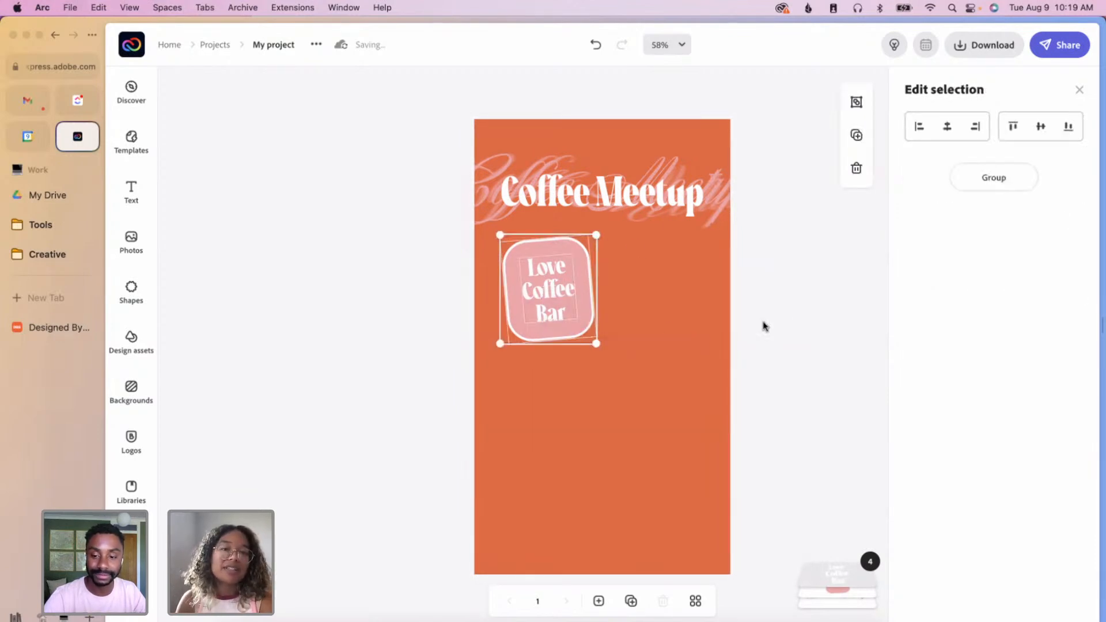
pyautogui.click(782, 320)
pyautogui.moveTo(390, 271); pyautogui.dragTo(583, 321)
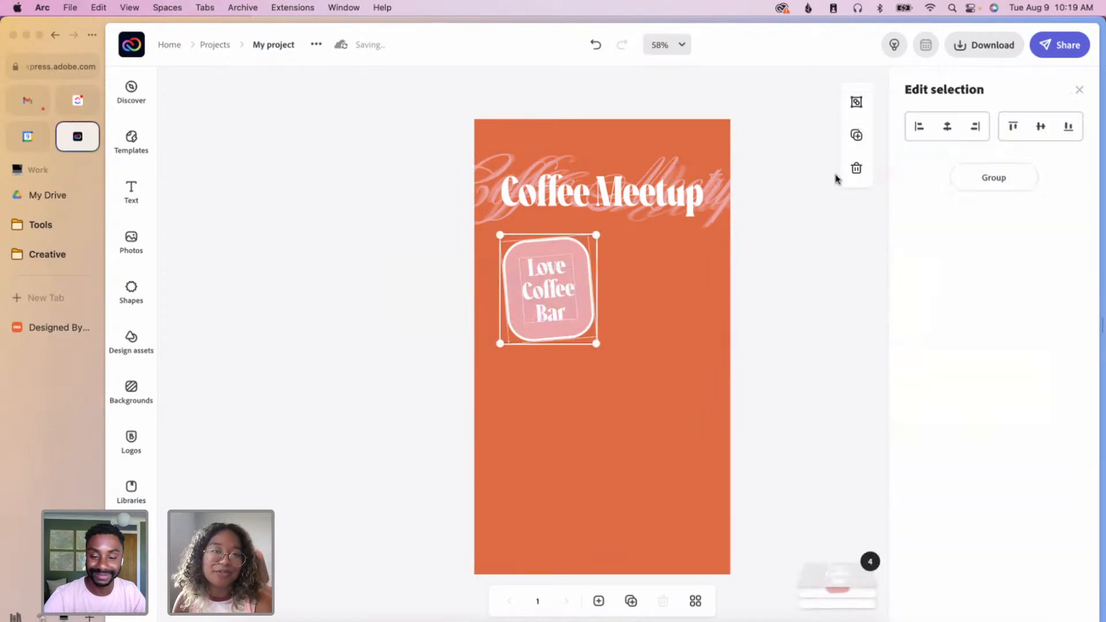
pyautogui.click(856, 135)
pyautogui.moveTo(569, 284); pyautogui.dragTo(642, 290)
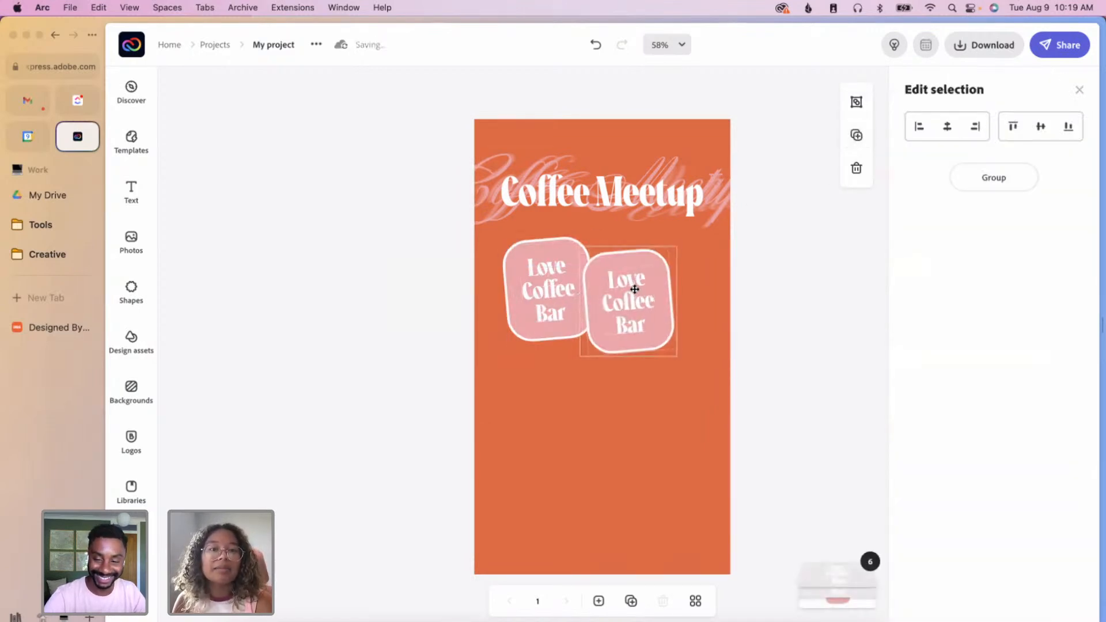
pyautogui.click(786, 353)
# - Try the brand orange and pink as the duplicated badge's fill, and settle on white
pyautogui.click(628, 254)
pyautogui.click(630, 260)
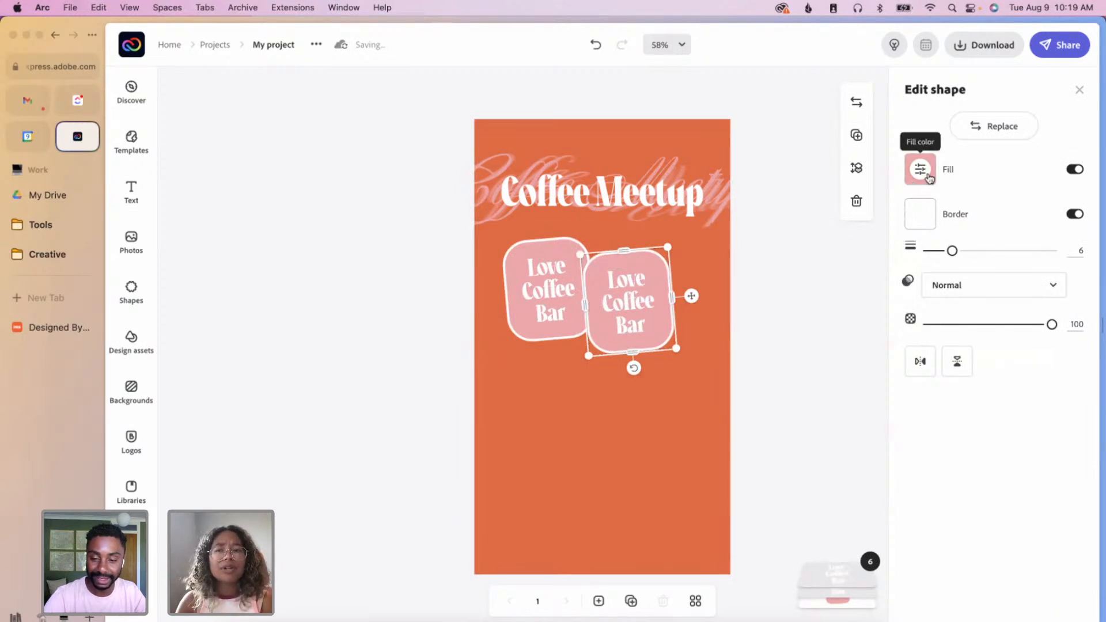
pyautogui.click(924, 171)
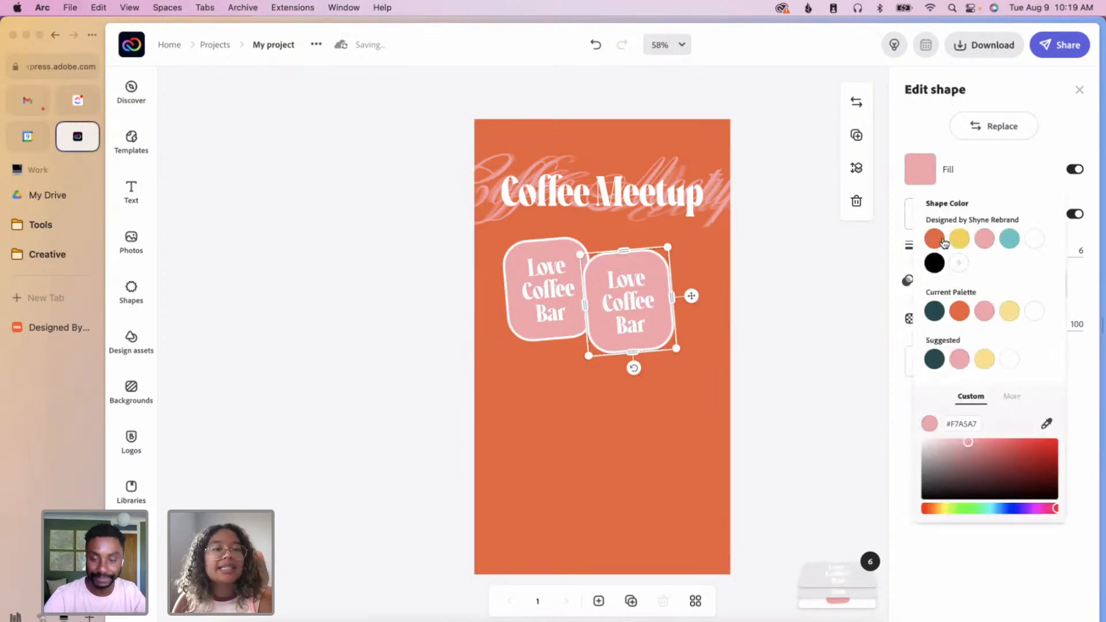
pyautogui.click(935, 238)
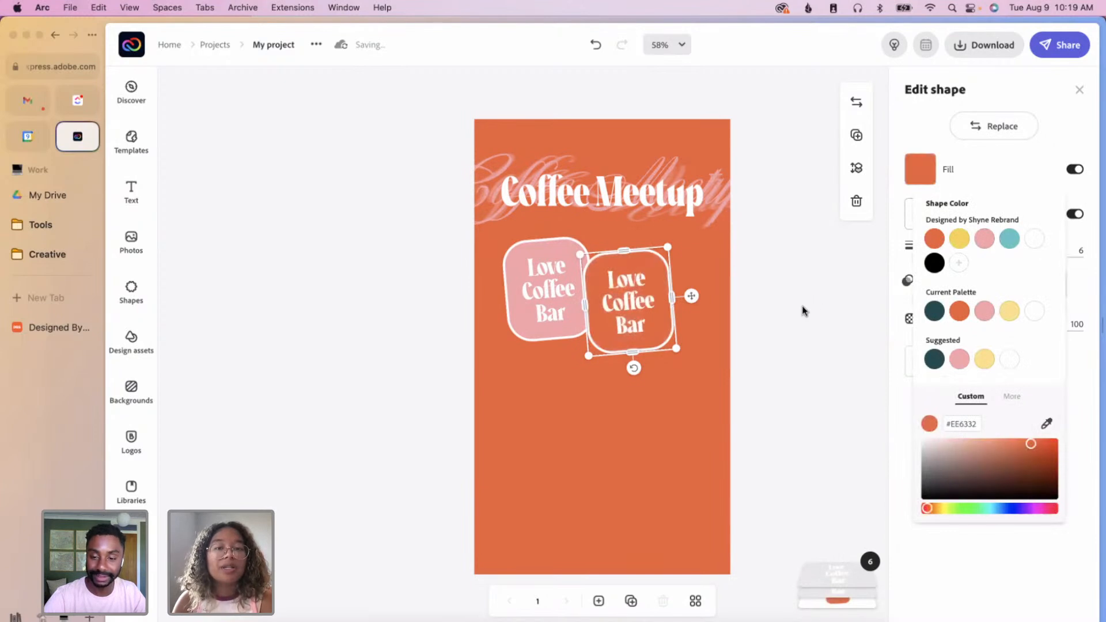
pyautogui.click(986, 241)
pyautogui.click(1034, 238)
pyautogui.click(648, 314)
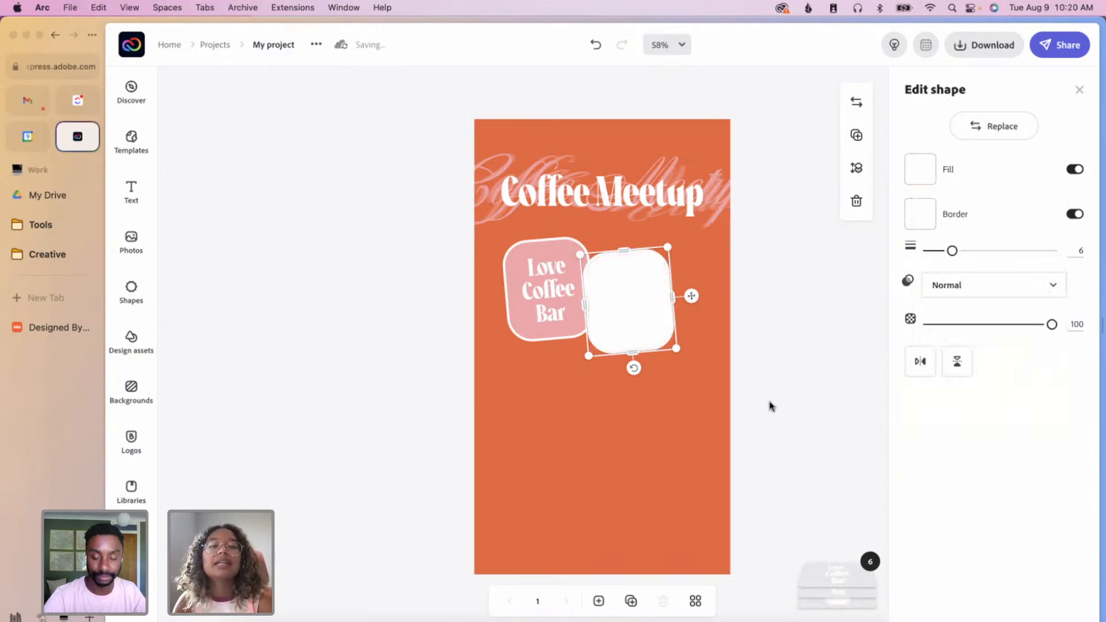
# - Recolour the "Love Coffee Bar" text in the duplicated badge with the brand pink #F7A5A7
pyautogui.click(650, 298)
pyautogui.click(921, 224)
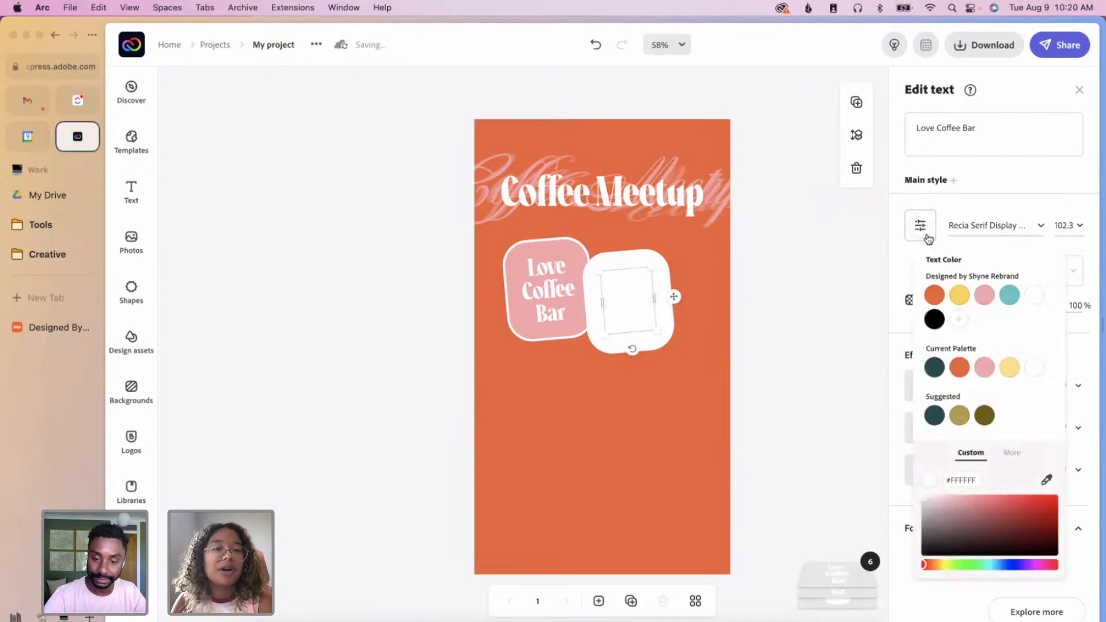
pyautogui.click(985, 295)
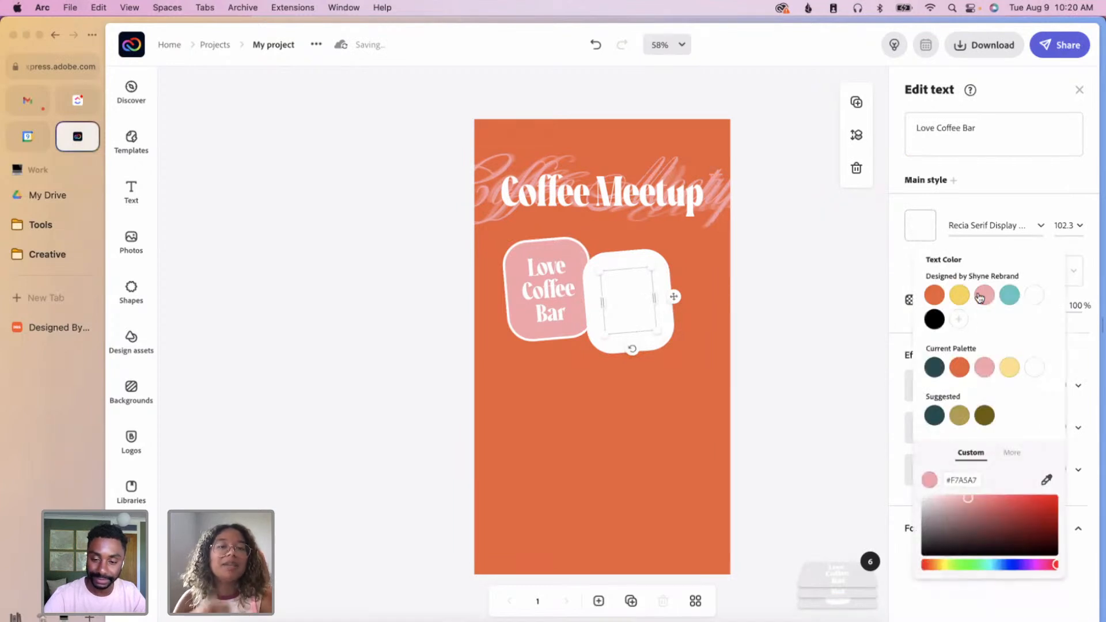
# - Set the white duplicated badge's border to the brand pink
pyautogui.click(660, 258)
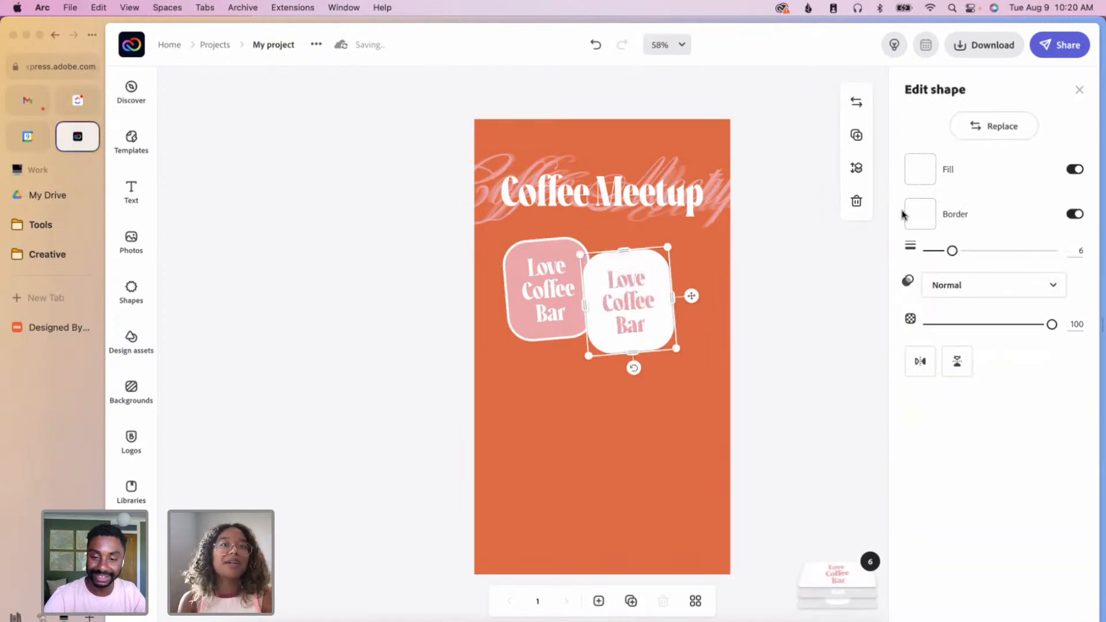
pyautogui.click(920, 215)
pyautogui.click(986, 281)
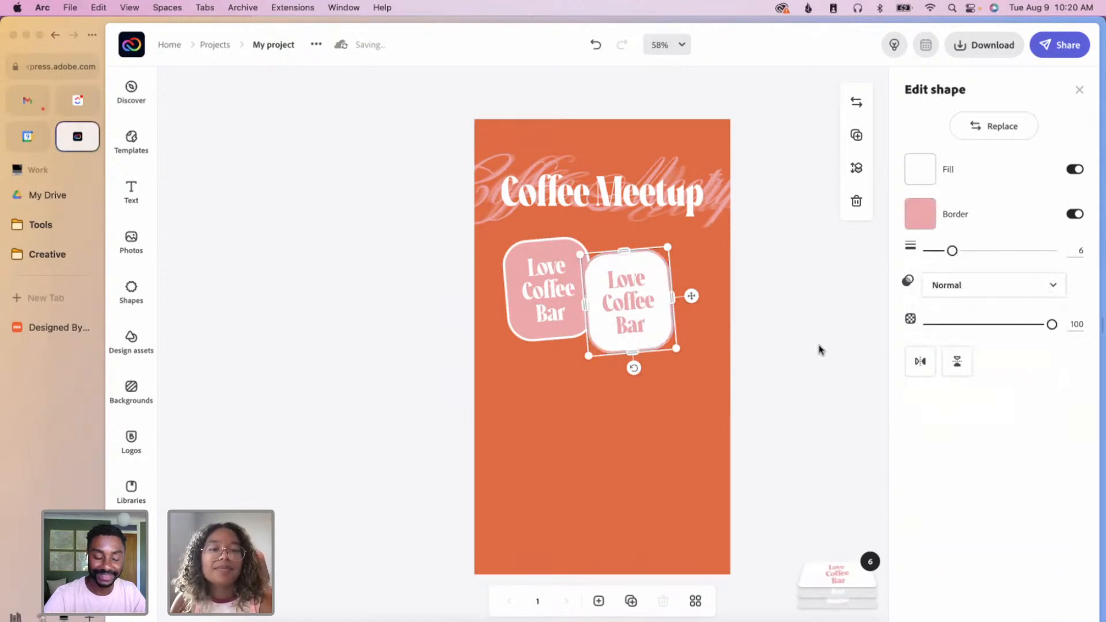
# - Move the white badge and its text right, clear of the pink badge, and tilt the badge shape clockwise
pyautogui.moveTo(805, 399); pyautogui.dragTo(637, 366)
pyautogui.moveTo(644, 304); pyautogui.dragTo(666, 308)
pyautogui.click(749, 348)
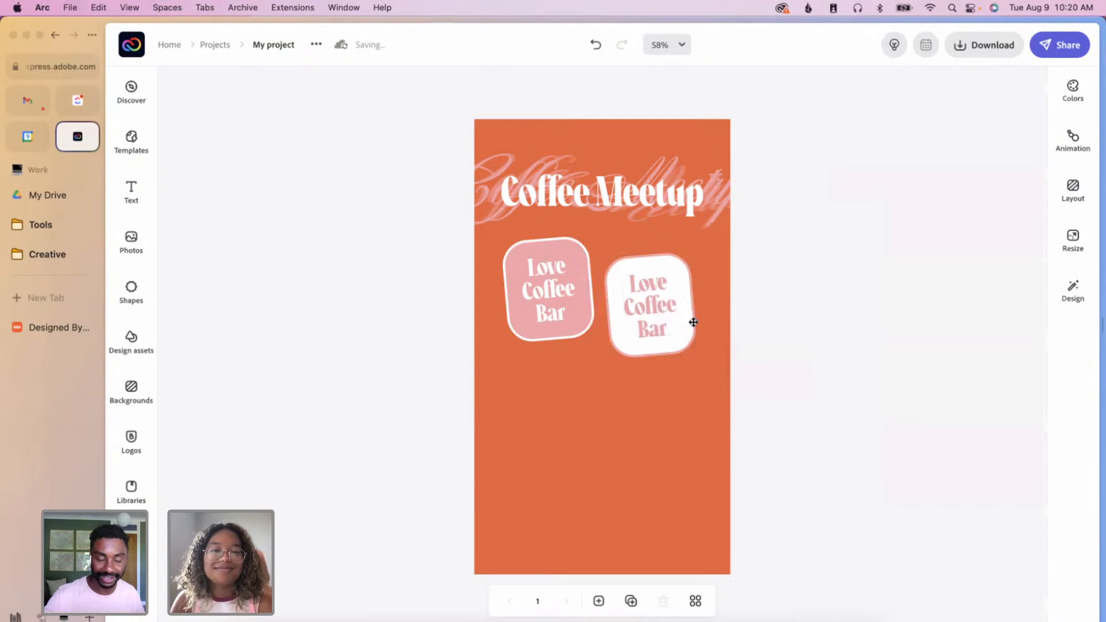
pyautogui.click(693, 323)
pyautogui.moveTo(655, 370)
pyautogui.mouseDown()
pyautogui.moveTo(637, 366)
pyautogui.moveTo(644, 372)
pyautogui.mouseUp()
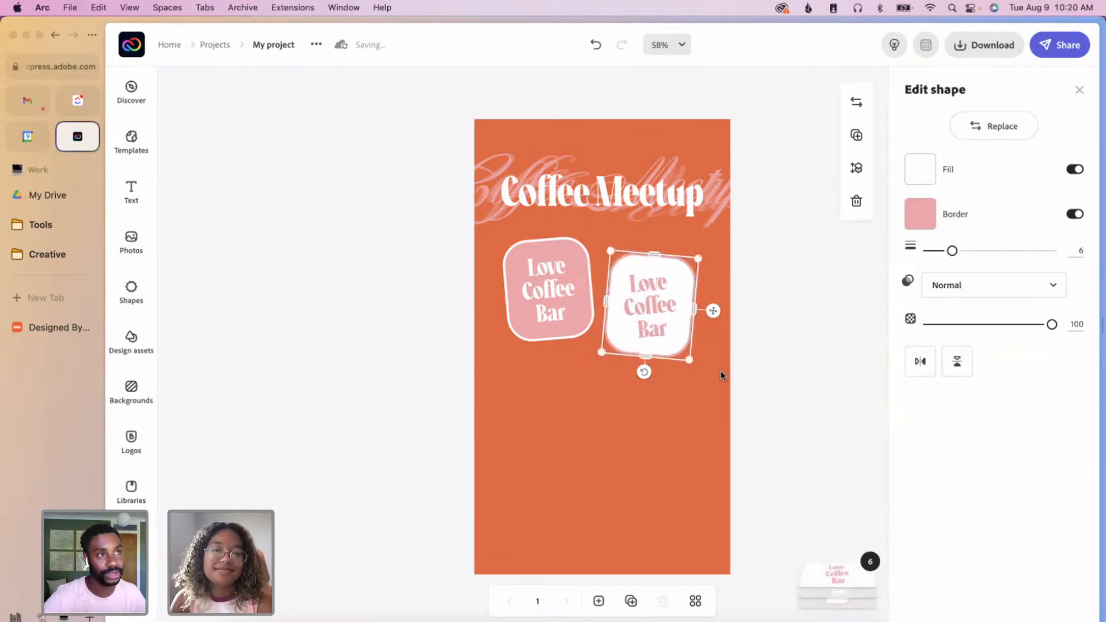
pyautogui.click(721, 375)
# - Replace the white badge's text with "8.19" on the first line and "11:30am" on the second
pyautogui.click(654, 315)
pyautogui.click(1025, 116)
pyautogui.press('super+a')
pyautogui.write('8/1')
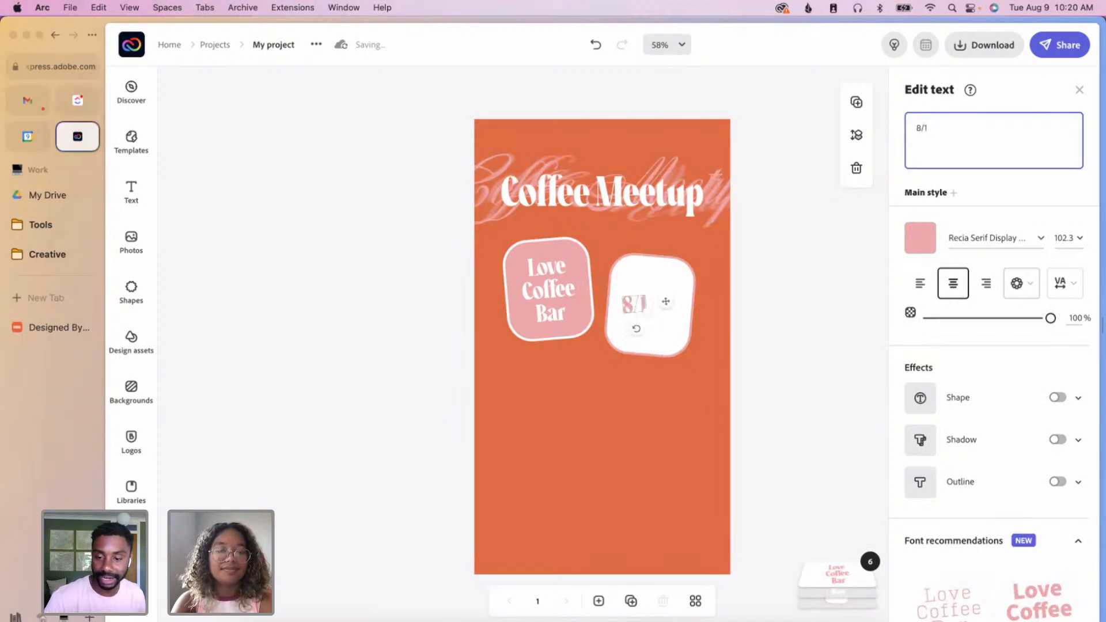
pyautogui.write('9 ')
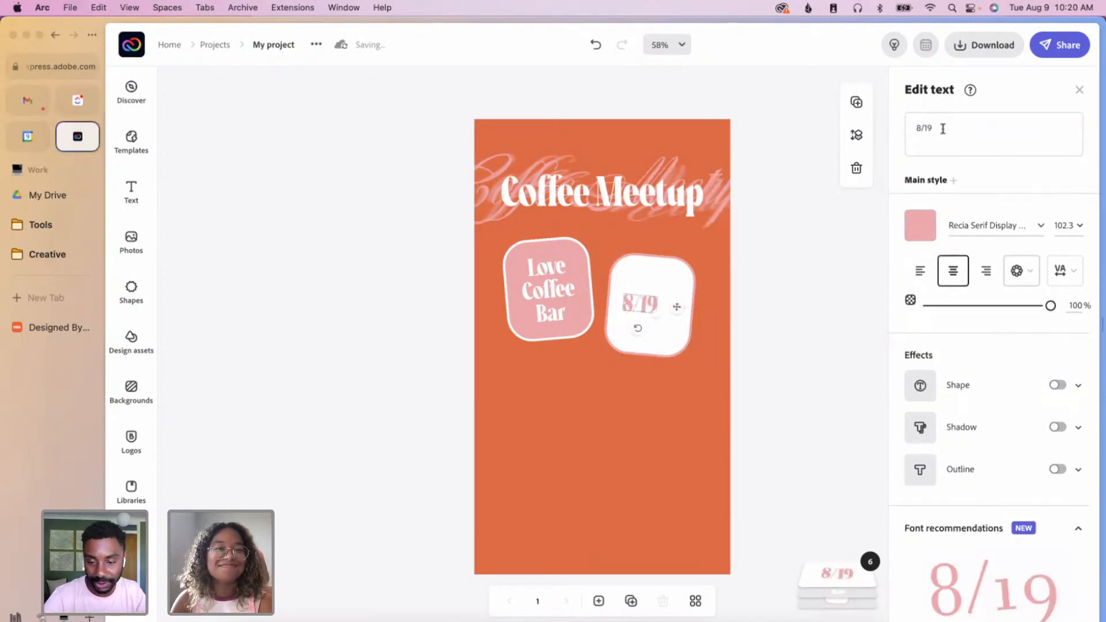
pyautogui.write('11:30am')
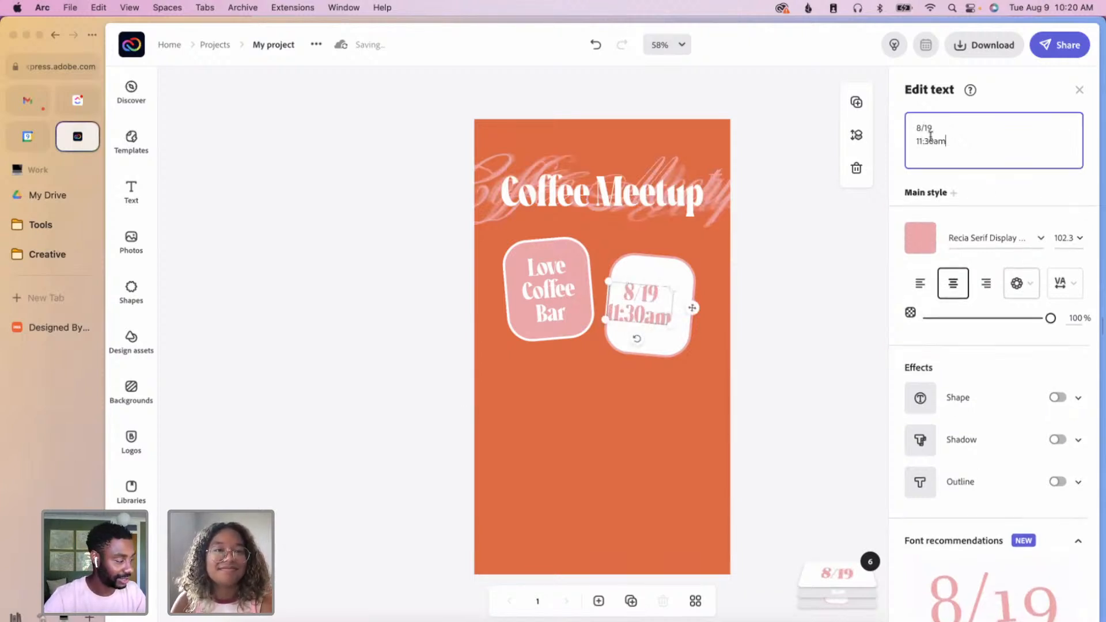
pyautogui.press('BackSpace')
pyautogui.write('.')
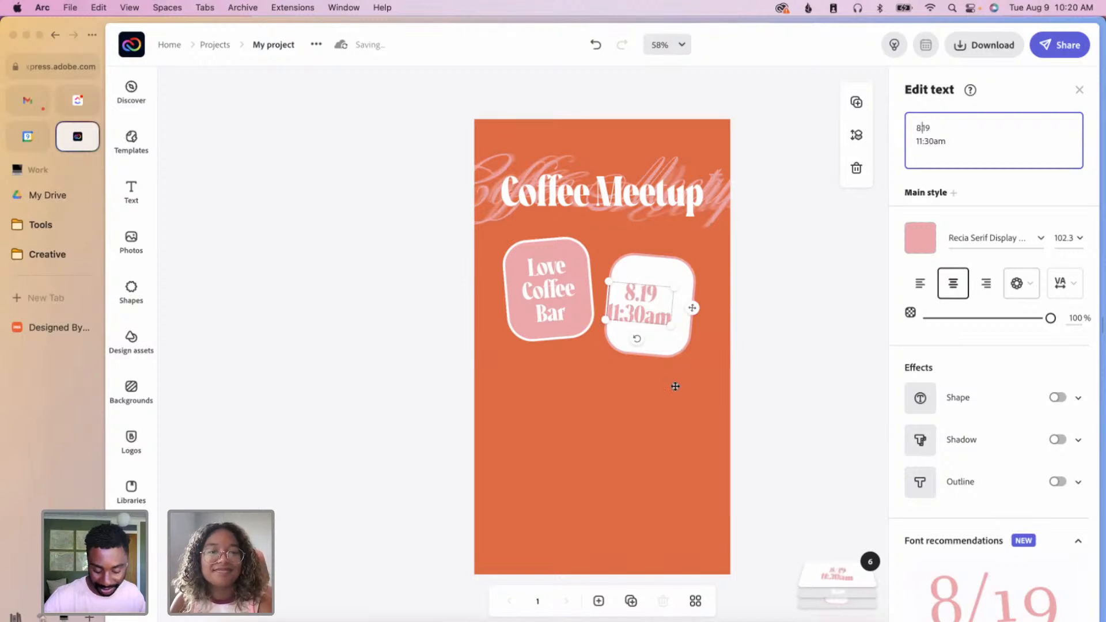
# - Shift the date and time text slightly right to centre it within the white badge
pyautogui.moveTo(693, 308)
pyautogui.mouseDown()
pyautogui.moveTo(714, 312)
pyautogui.moveTo(703, 310)
pyautogui.mouseUp()
pyautogui.click(775, 373)
pyautogui.moveTo(795, 420); pyautogui.dragTo(642, 291)
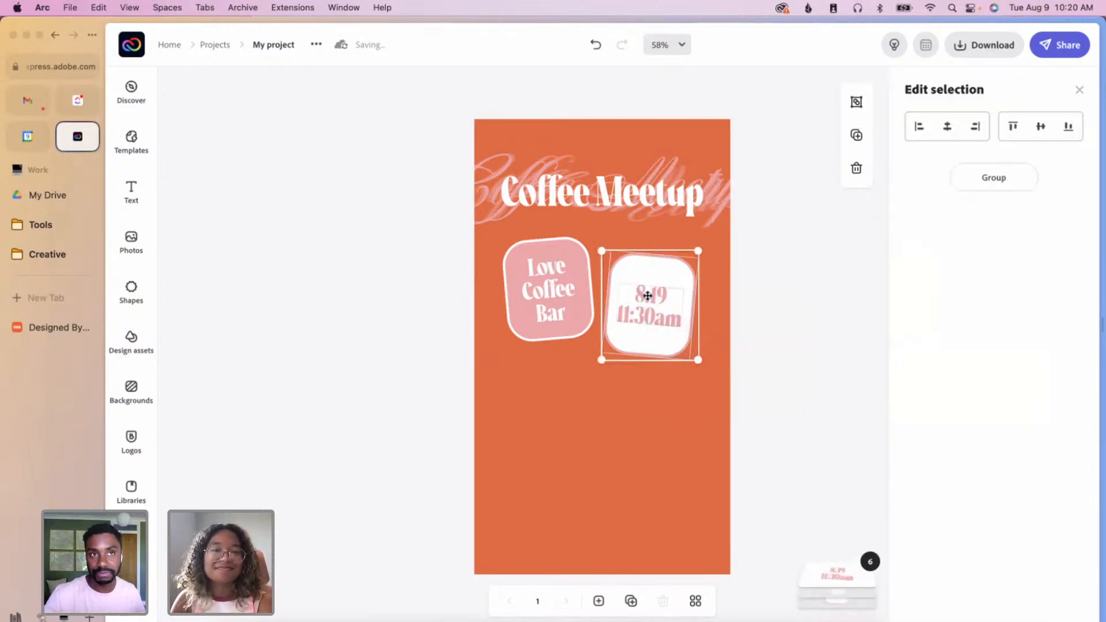
pyautogui.click(765, 361)
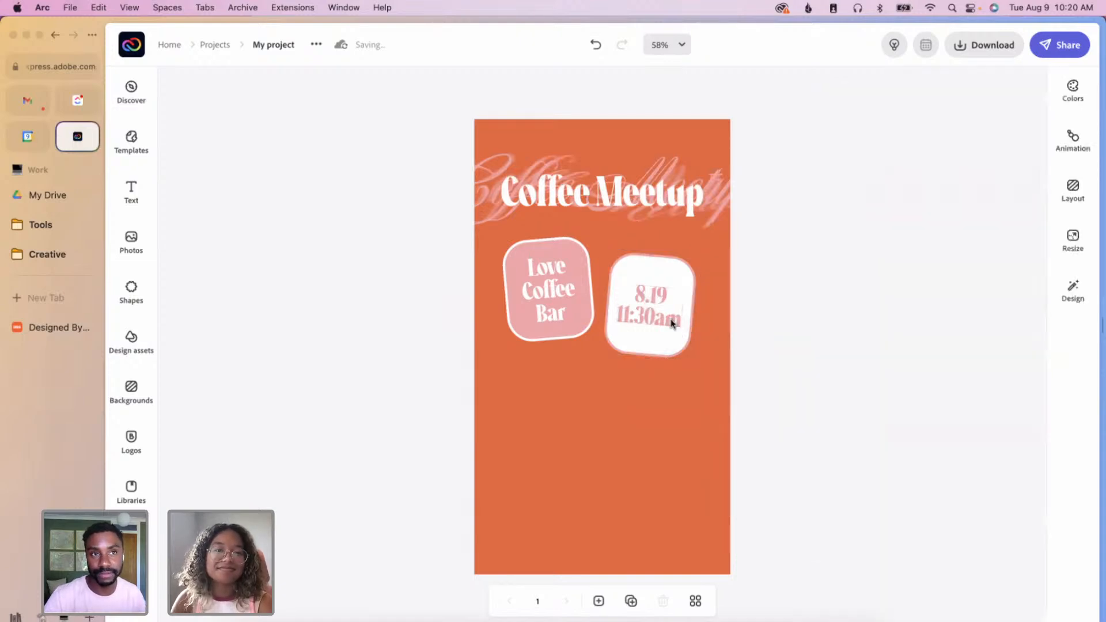
# - Try the Neue Haas Grotesk Text font on the date and time text
pyautogui.click(671, 319)
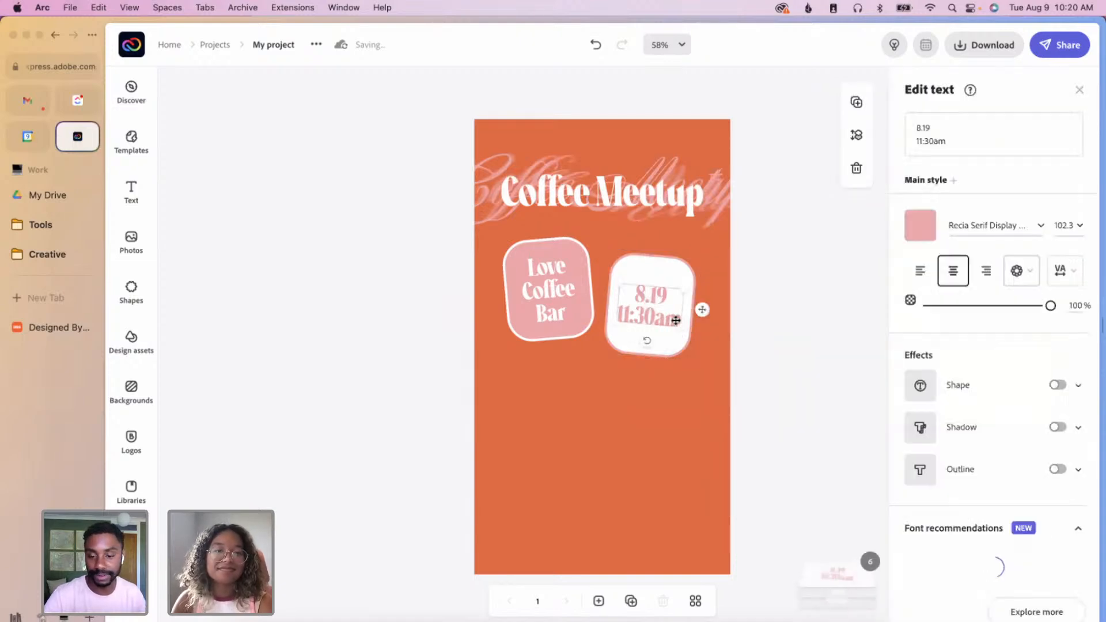
pyautogui.click(1016, 233)
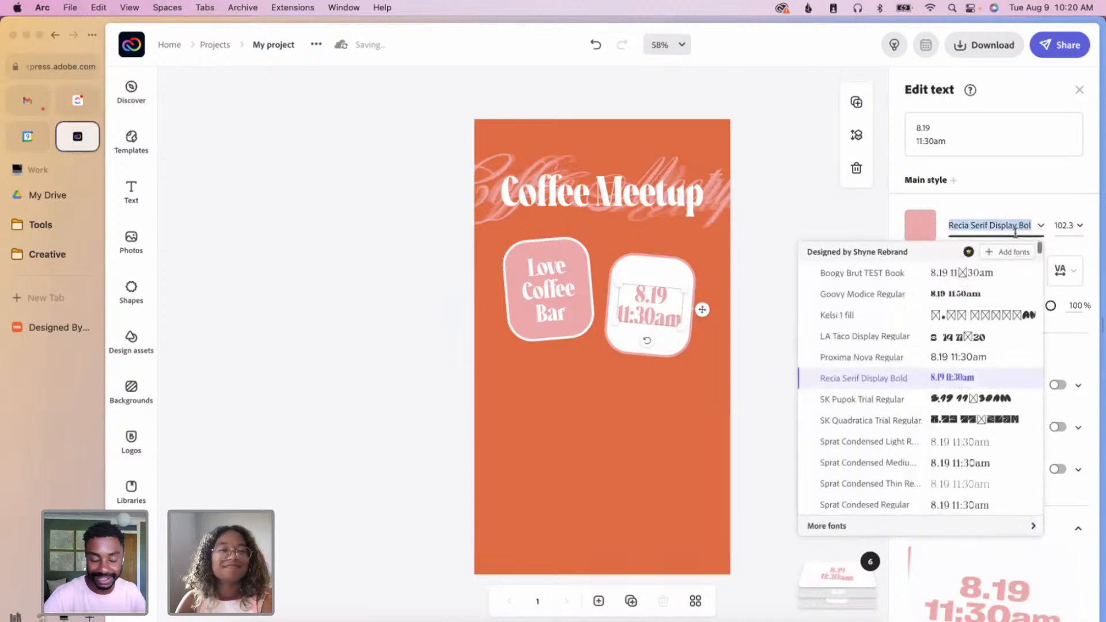
pyautogui.write('neue')
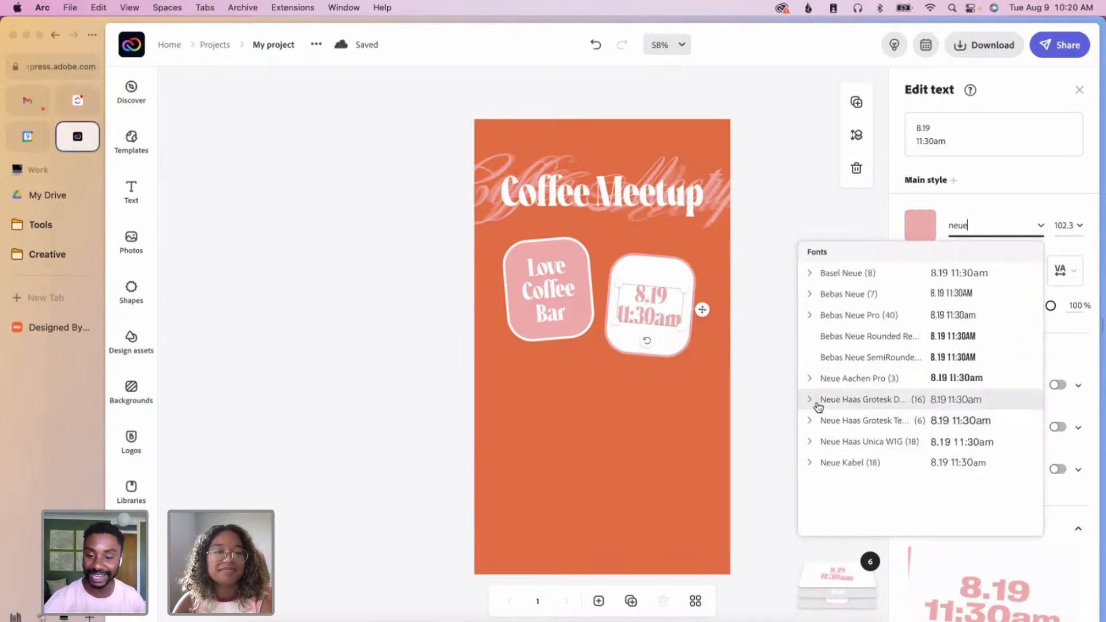
pyautogui.click(811, 422)
pyautogui.scroll(-1, 882, 465)
pyautogui.scroll(-2, 882, 466)
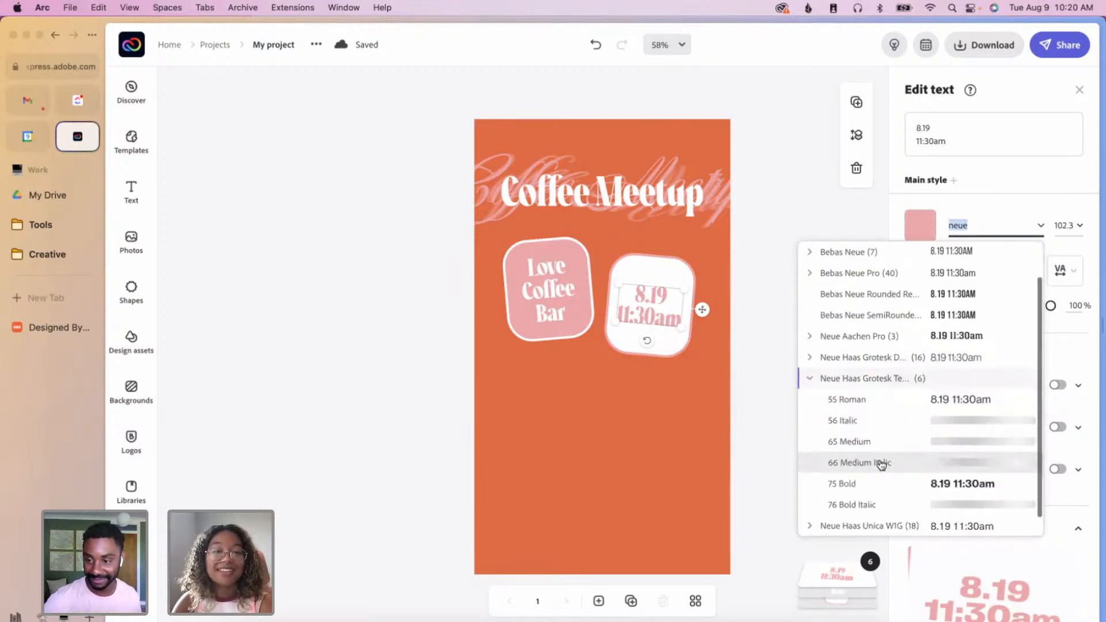
pyautogui.click(878, 428)
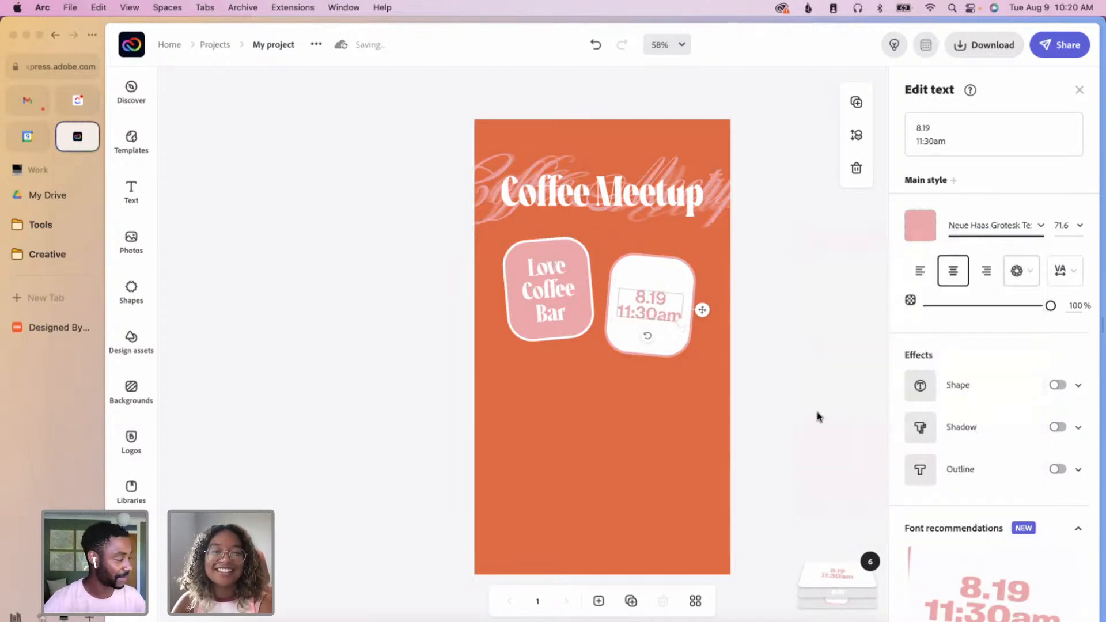
pyautogui.click(1041, 226)
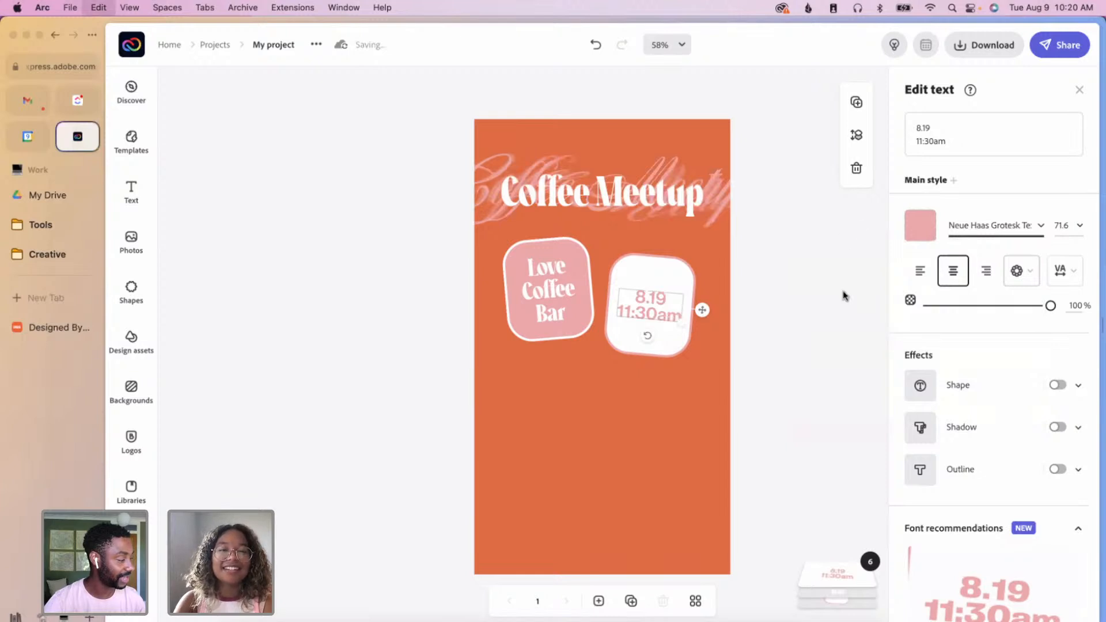
pyautogui.click(807, 332)
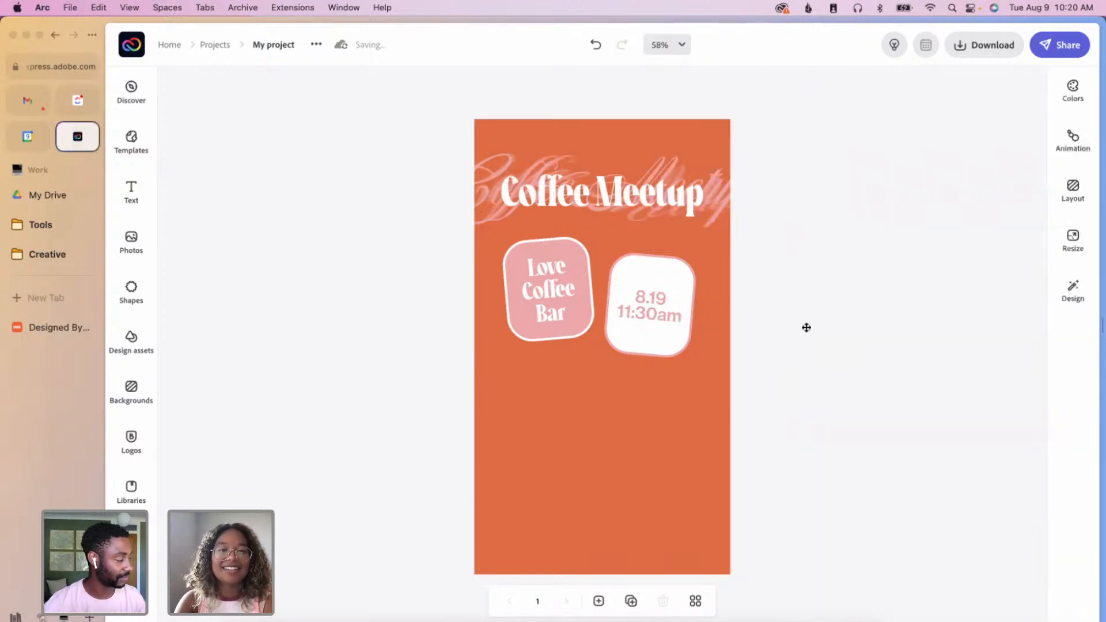
# - Undo the font change on the date and time text
pyautogui.press('super+z')
pyautogui.press('super+z')
pyautogui.press('super+z')
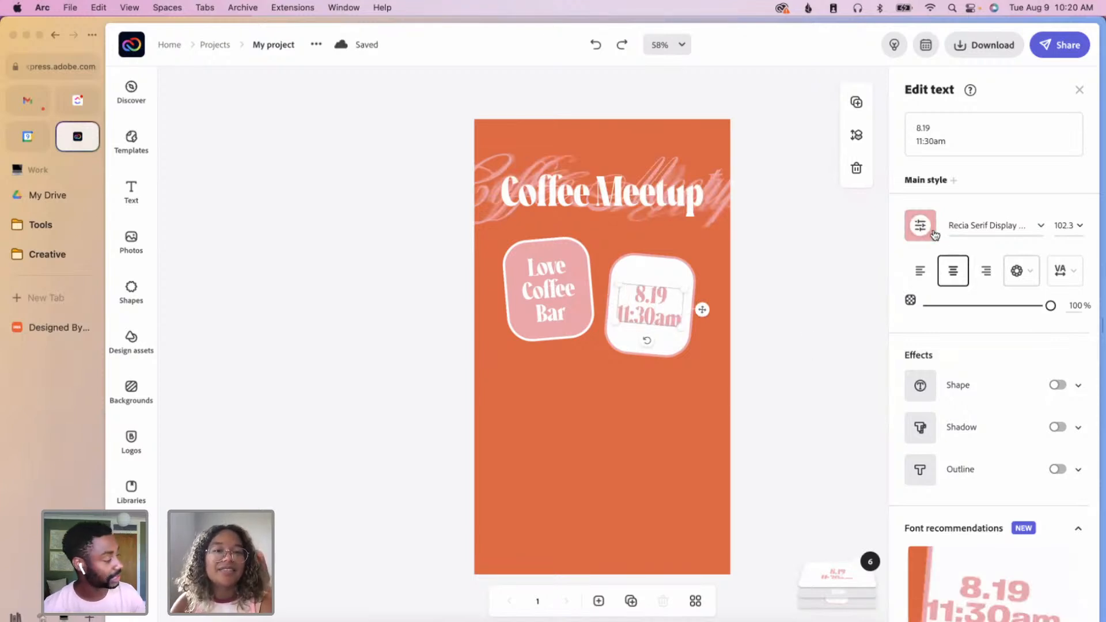
pyautogui.click(794, 367)
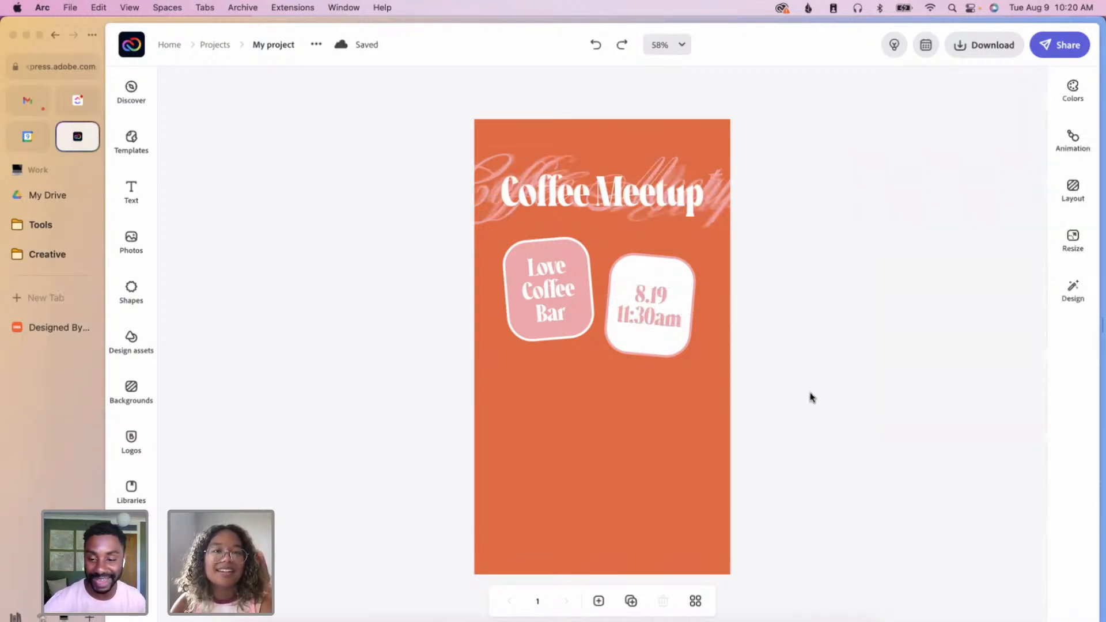
# - Move both badges together with their texts slightly up, closer to the title
pyautogui.moveTo(805, 395); pyautogui.dragTo(461, 230)
pyautogui.click(798, 378)
pyautogui.moveTo(827, 386); pyautogui.dragTo(495, 266)
pyautogui.moveTo(662, 338); pyautogui.dragTo(666, 327)
pyautogui.click(773, 376)
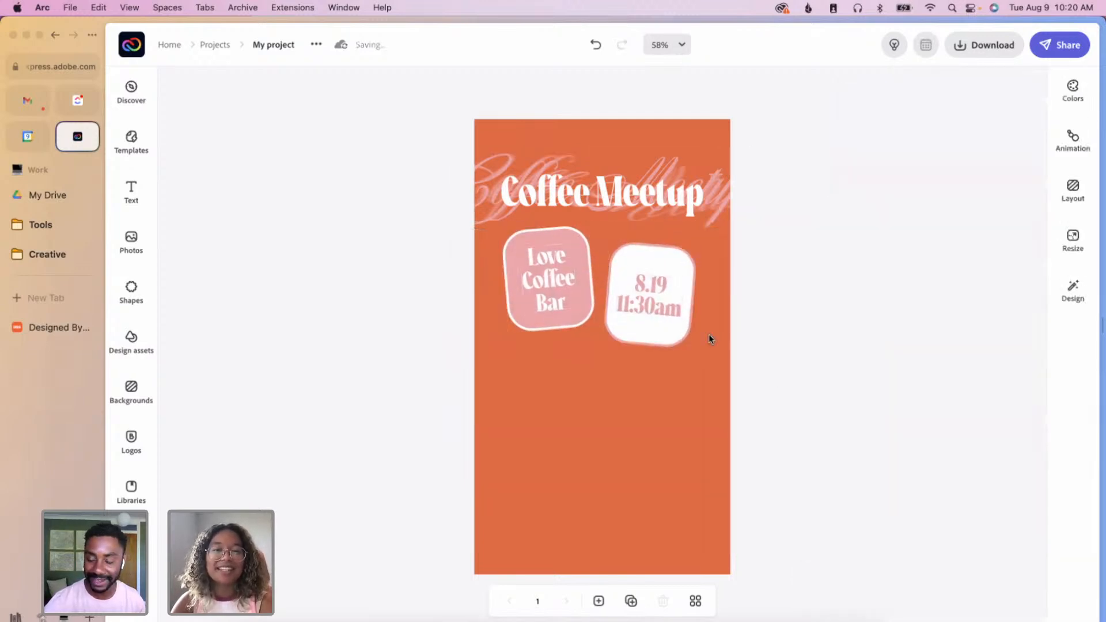
# - Nudge the pink badge right and up and the white badge slightly down, tightening their staggered arrangement
pyautogui.moveTo(565, 279); pyautogui.dragTo(566, 286)
pyautogui.click(783, 358)
pyautogui.click(673, 295)
pyautogui.moveTo(662, 301); pyautogui.dragTo(657, 299)
pyautogui.press('super+z')
pyautogui.moveTo(795, 339); pyautogui.dragTo(676, 284)
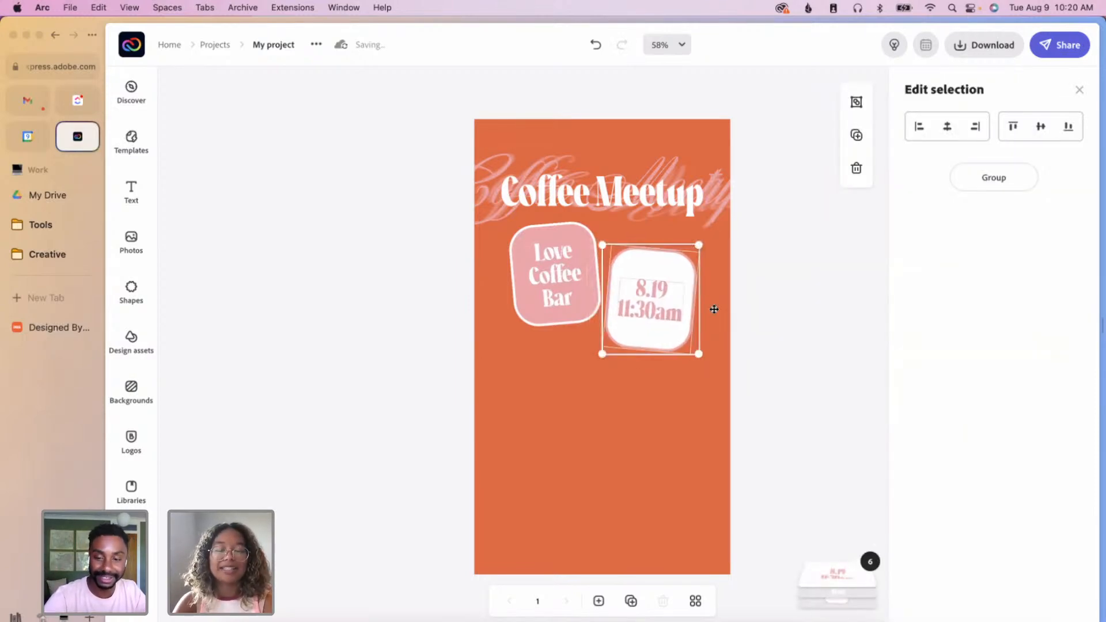
pyautogui.click(772, 345)
# - Reposition the two badges together so the pair sits roughly centred beneath the title
pyautogui.moveTo(769, 355); pyautogui.dragTo(517, 249)
pyautogui.moveTo(655, 297); pyautogui.dragTo(660, 298)
pyautogui.click(825, 340)
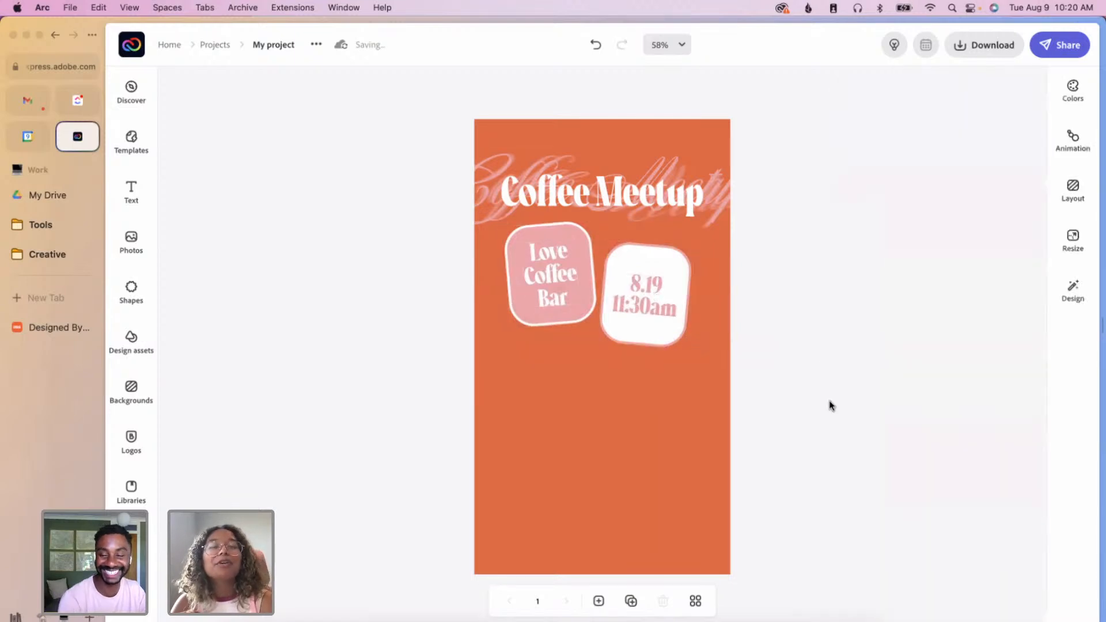
pyautogui.moveTo(829, 397); pyautogui.dragTo(538, 261)
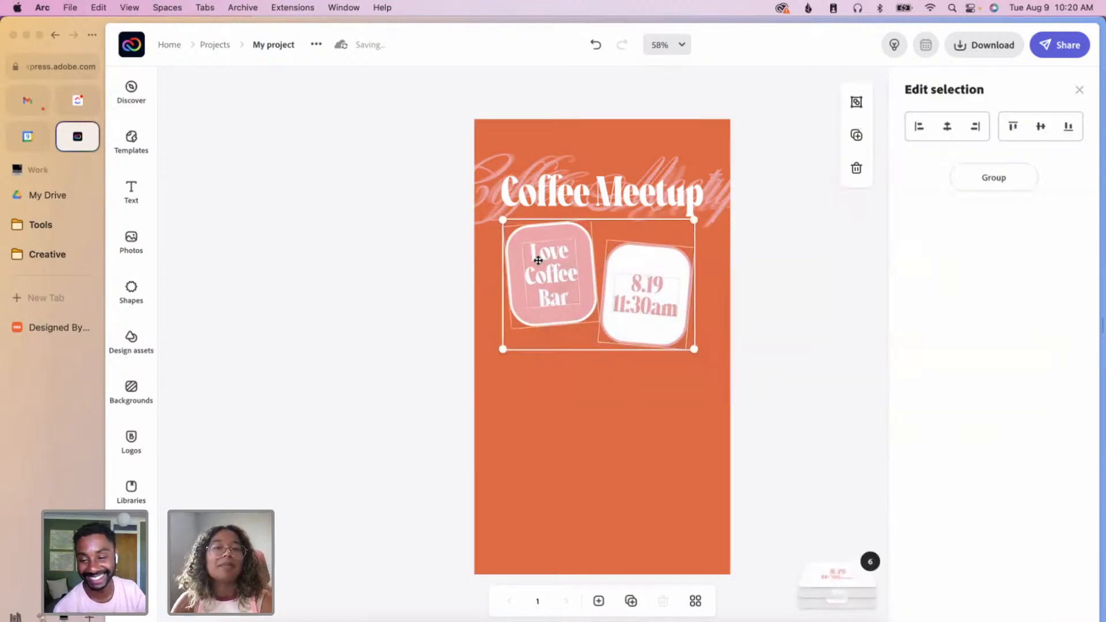
pyautogui.click(704, 438)
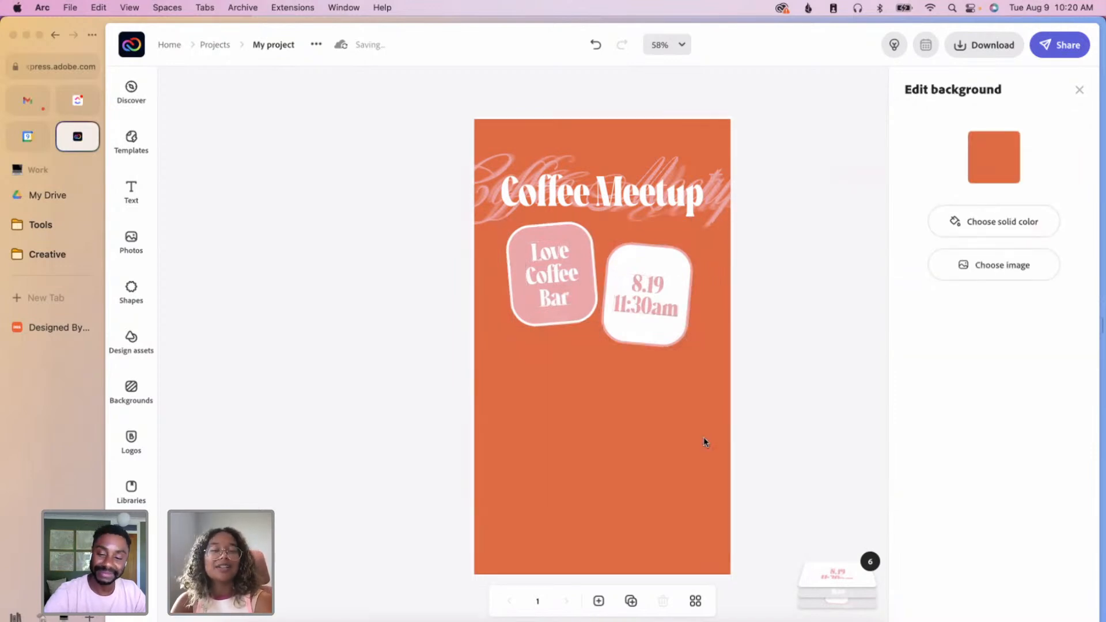
# - Nudge the white date badge with its text slightly left toward the pink badge
pyautogui.moveTo(754, 392); pyautogui.dragTo(652, 310)
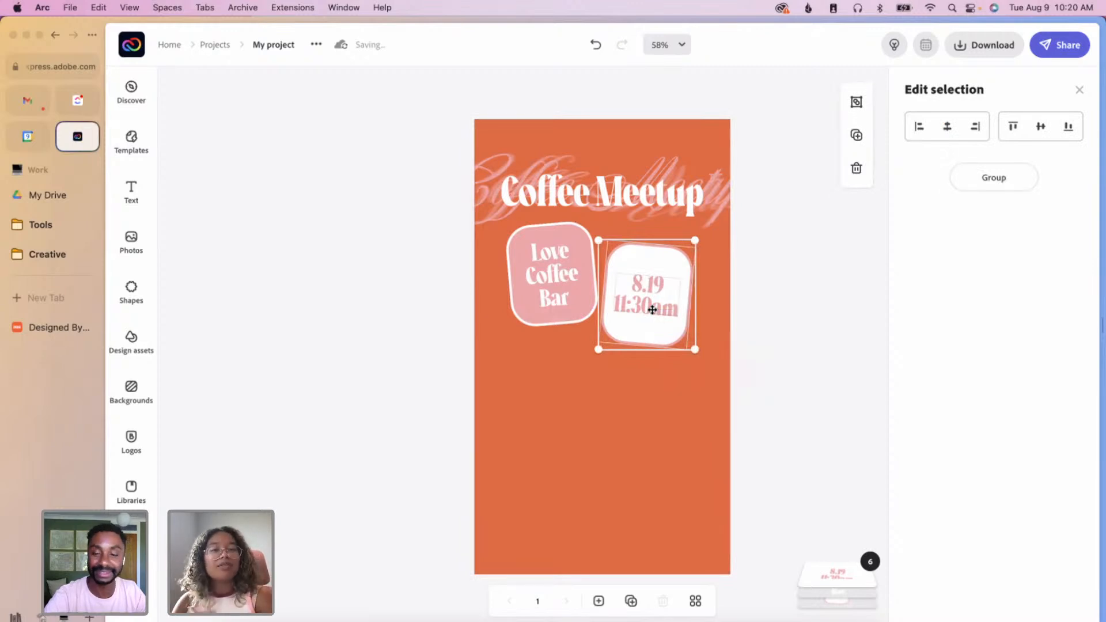
pyautogui.moveTo(652, 309); pyautogui.dragTo(650, 310)
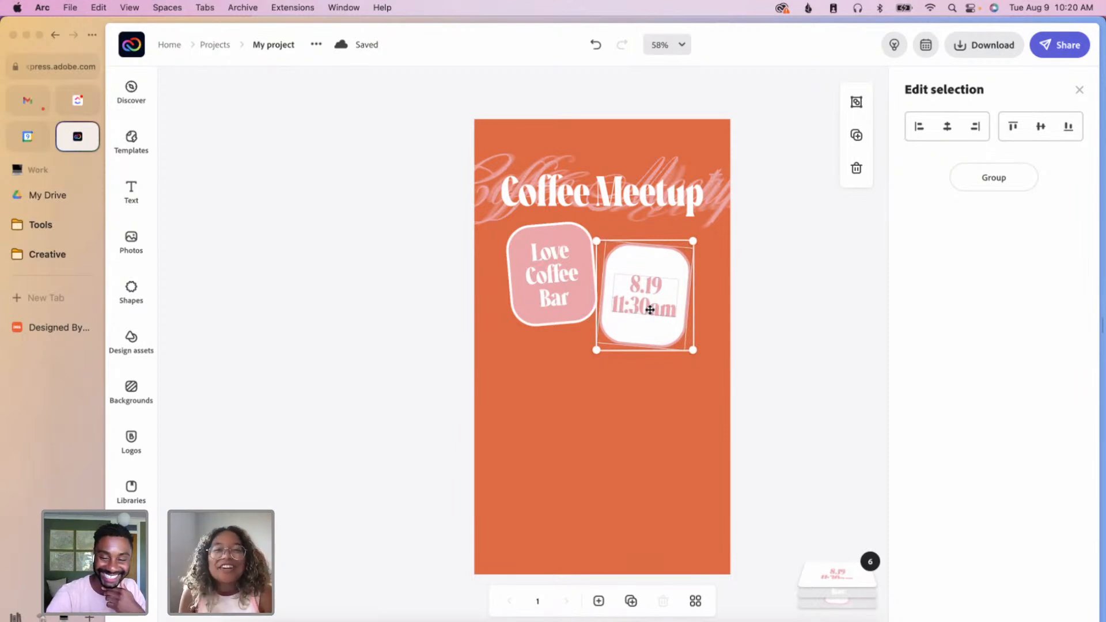
pyautogui.click(792, 369)
pyautogui.moveTo(779, 375); pyautogui.dragTo(632, 301)
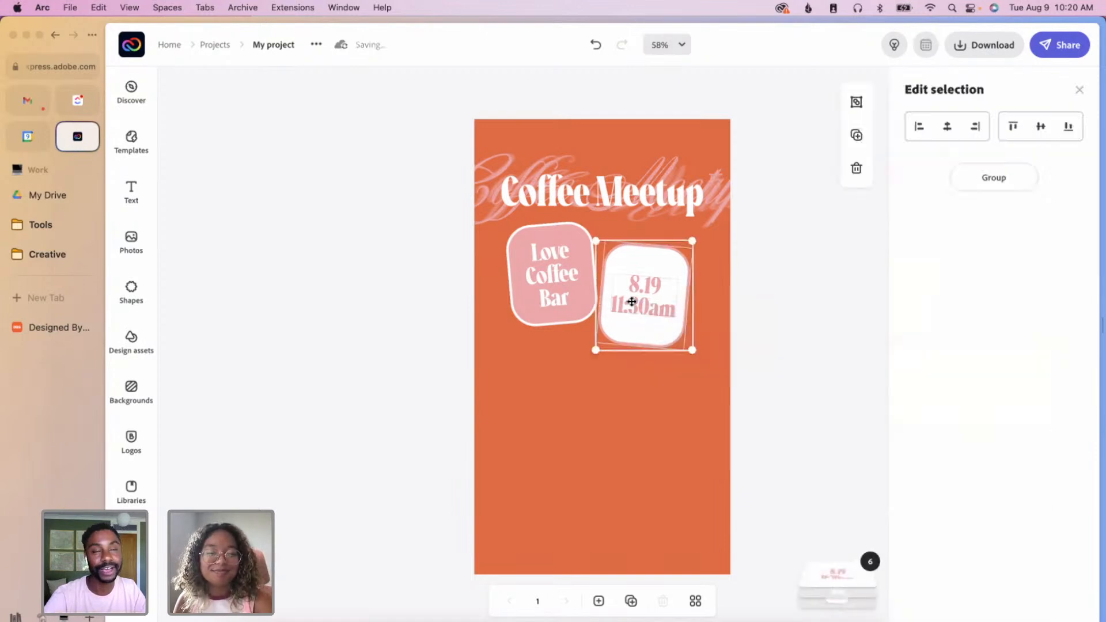
pyautogui.click(751, 369)
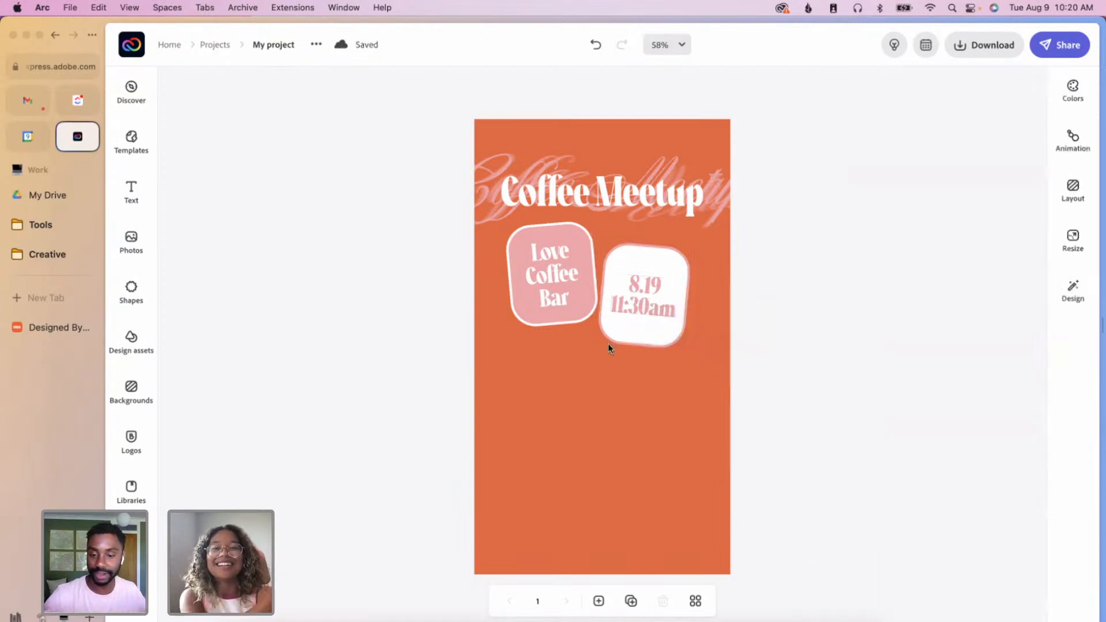
# - Search the stock photos for "coffee" and browse the results for a suitable coffee image
pyautogui.click(127, 245)
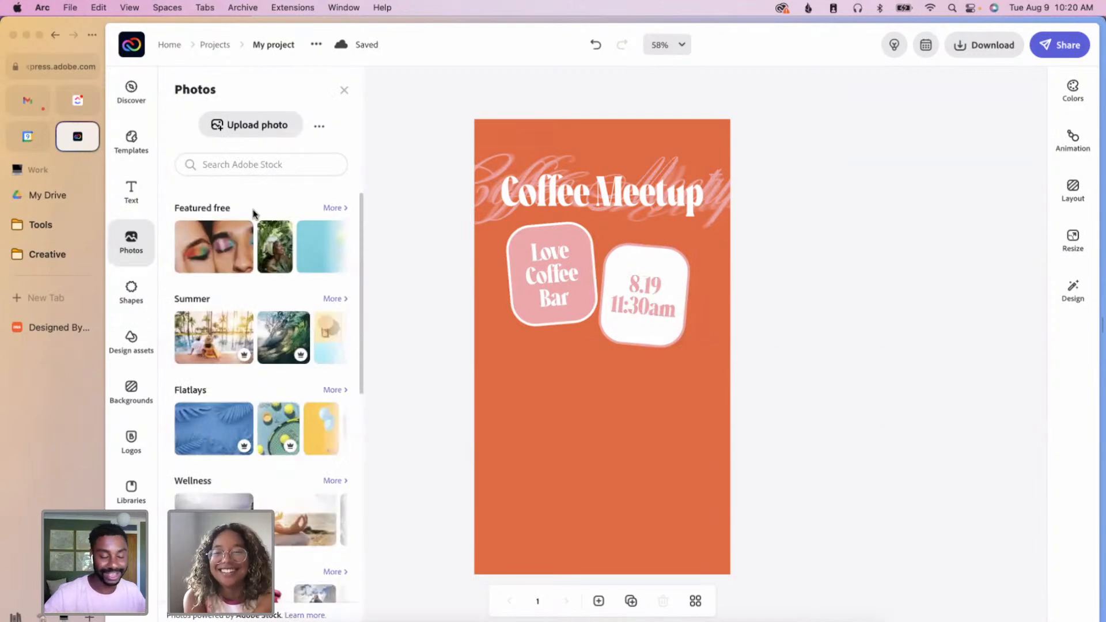
pyautogui.click(279, 166)
pyautogui.write('coffee')
pyautogui.press('Return')
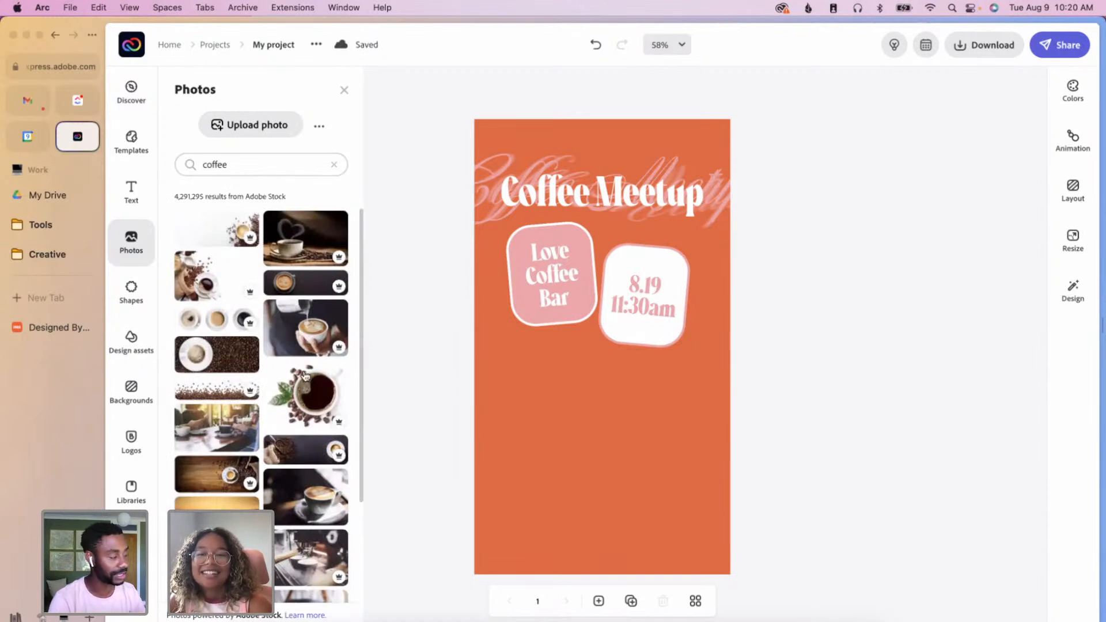
pyautogui.scroll(-10, 305, 376)
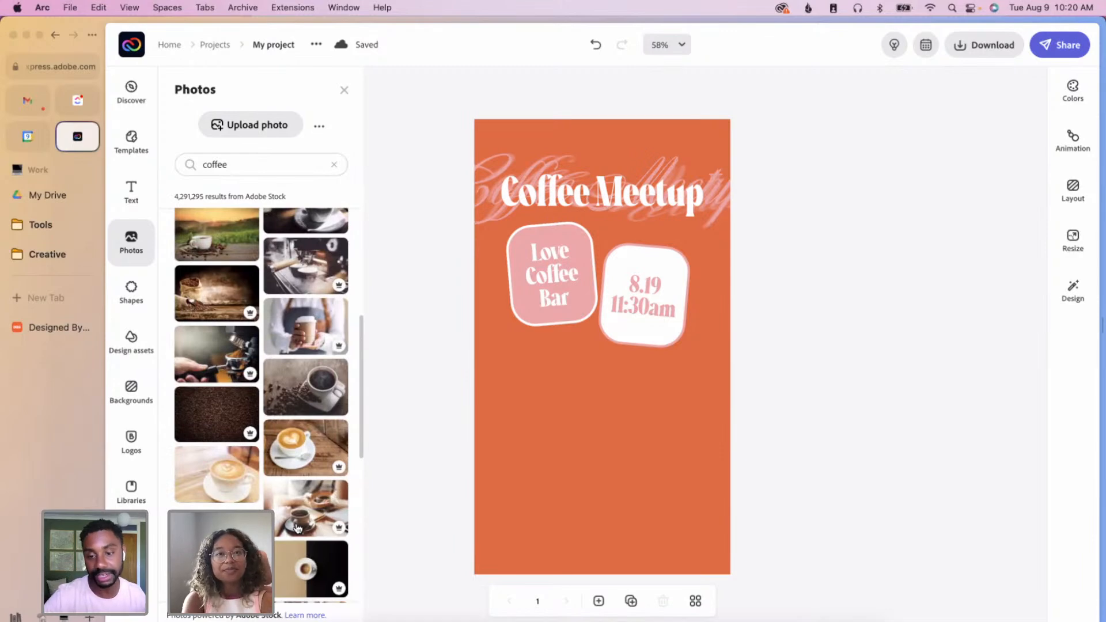
pyautogui.scroll(-5, 313, 538)
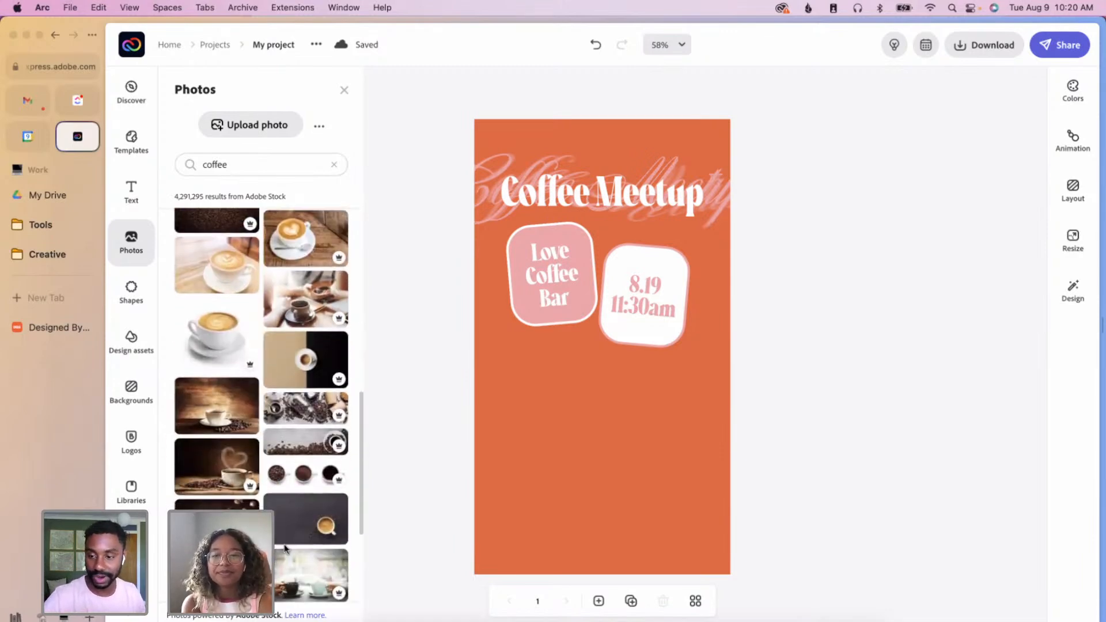
pyautogui.scroll(-10, 288, 554)
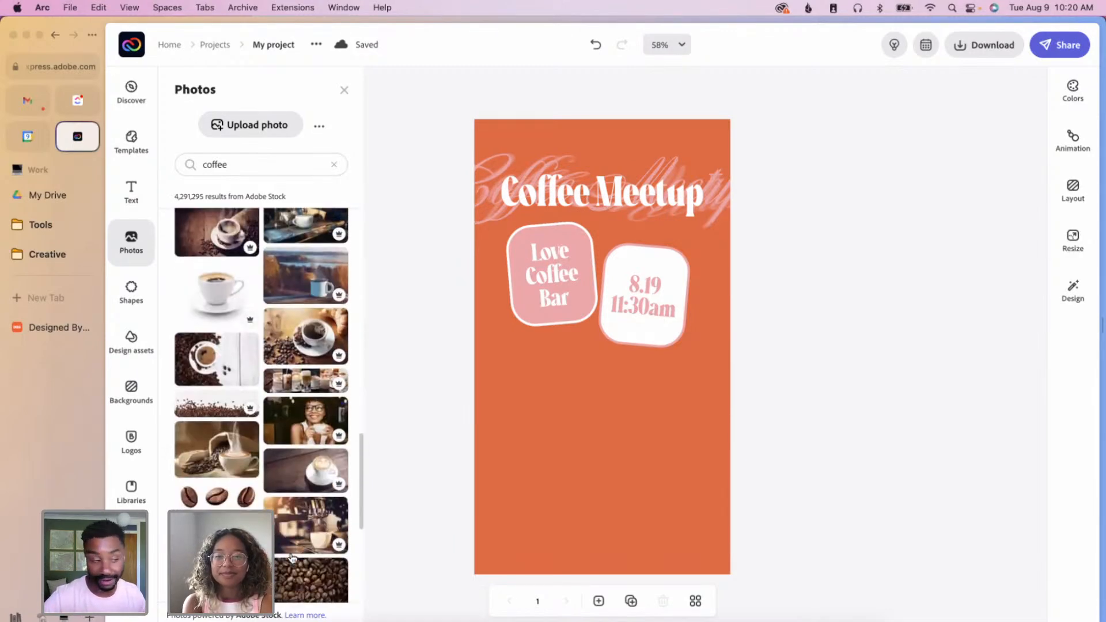
pyautogui.scroll(-10, 292, 558)
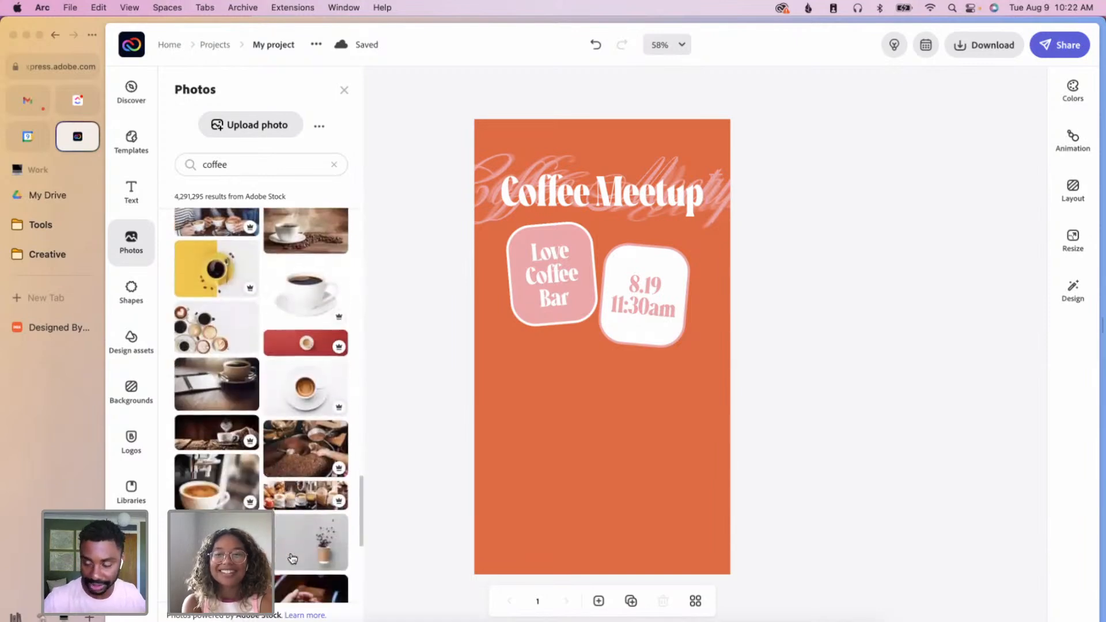
pyautogui.scroll(-10, 292, 558)
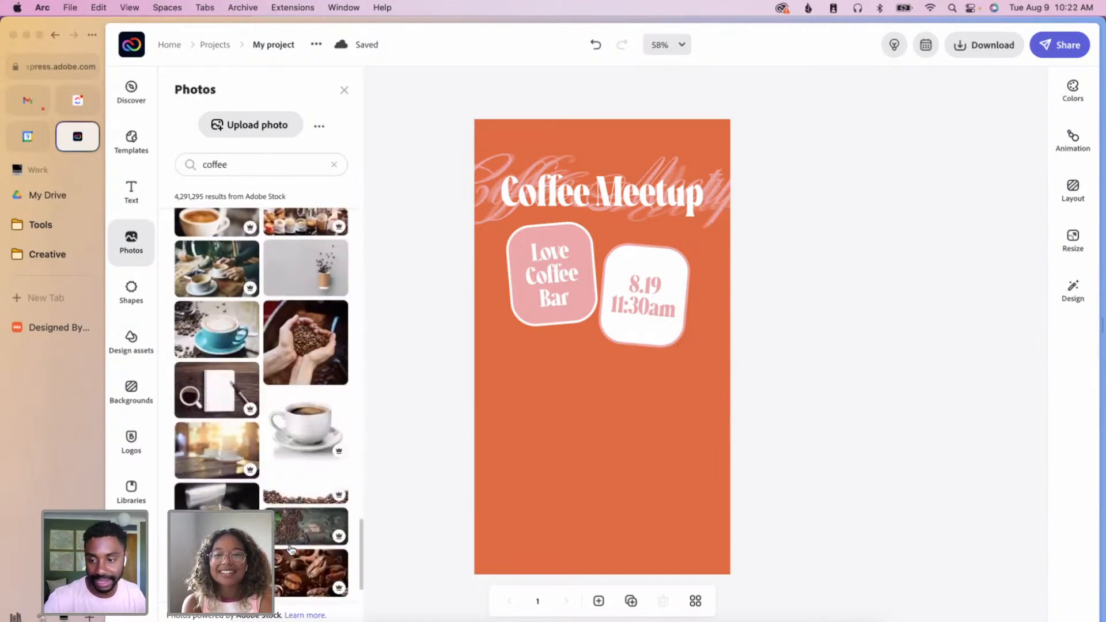
pyautogui.scroll(-3, 292, 551)
pyautogui.scroll(-12, 293, 550)
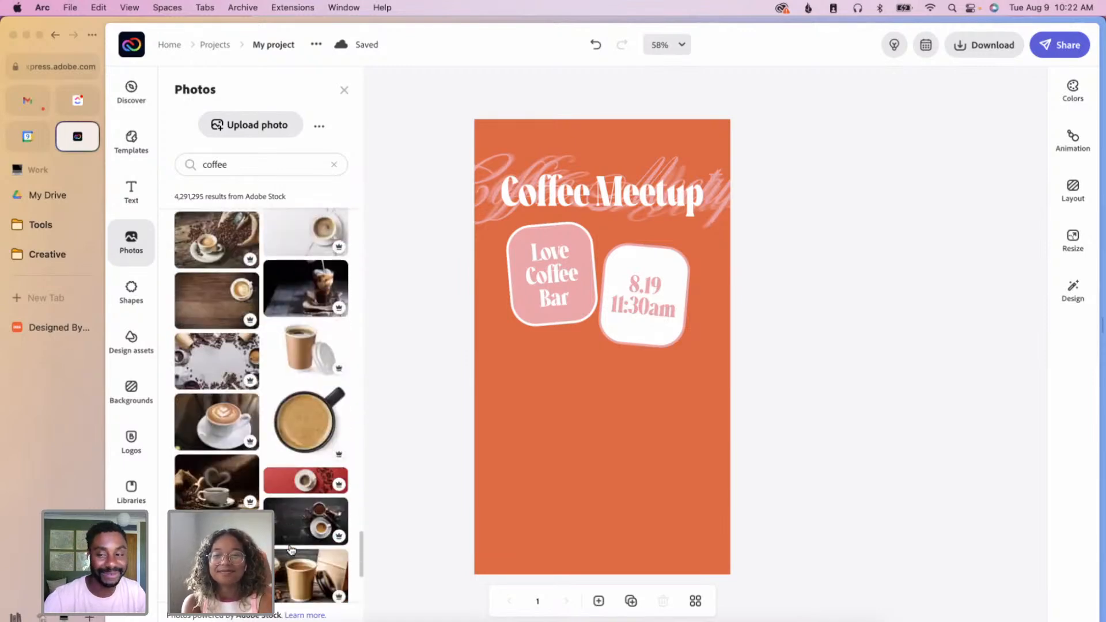
pyautogui.scroll(20, 318, 283)
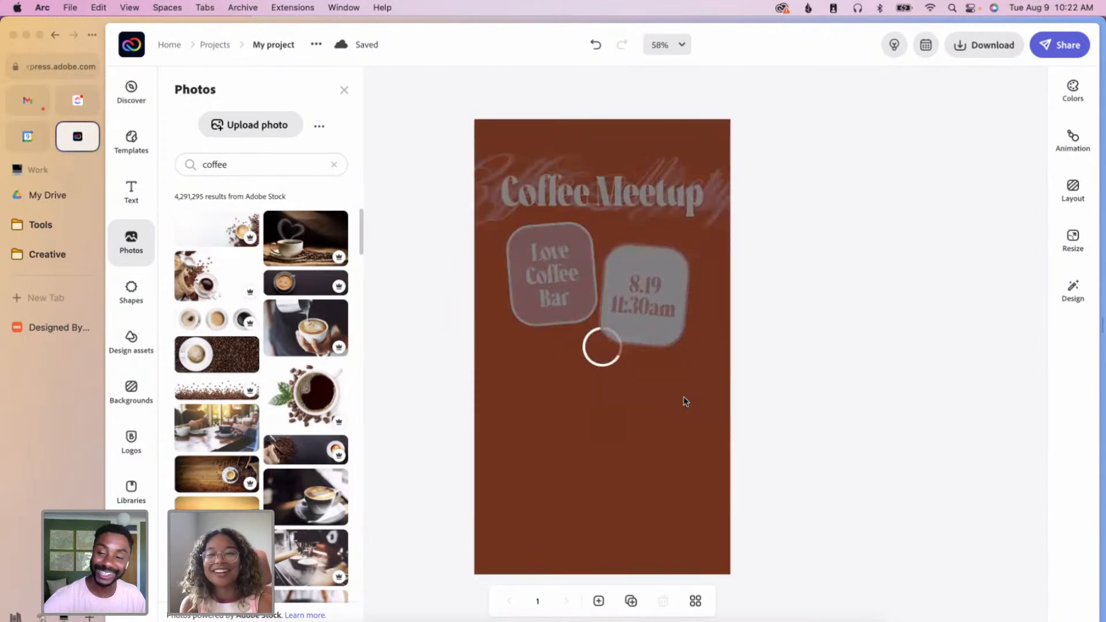
# - Try the three-cup stock photo as a background-free cutout near the bottom of the story, and delete it
pyautogui.click(654, 412)
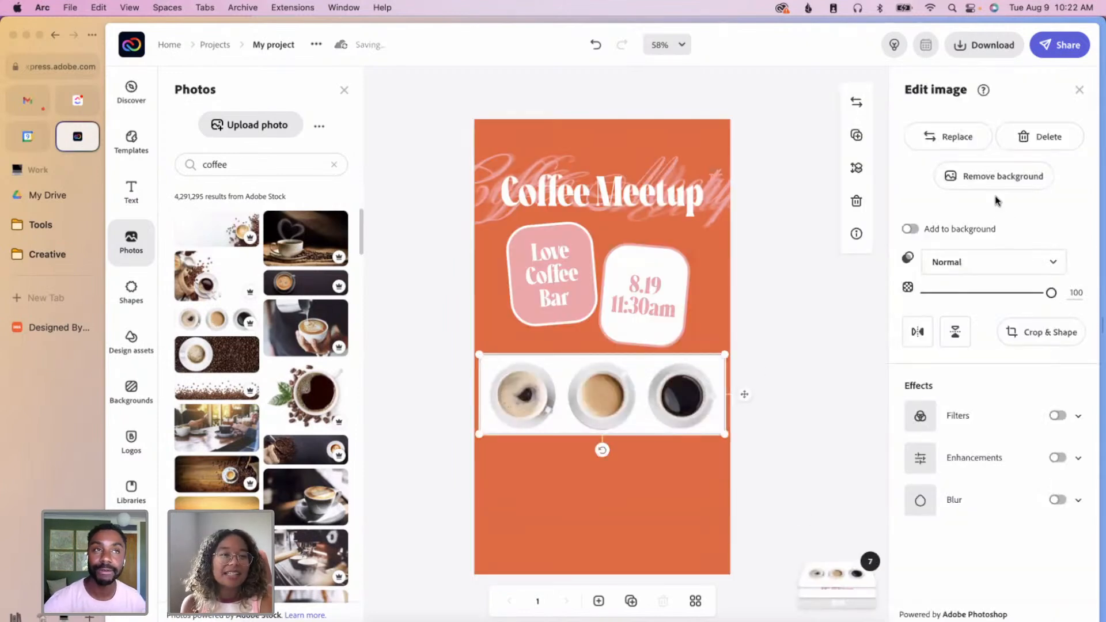
pyautogui.click(993, 180)
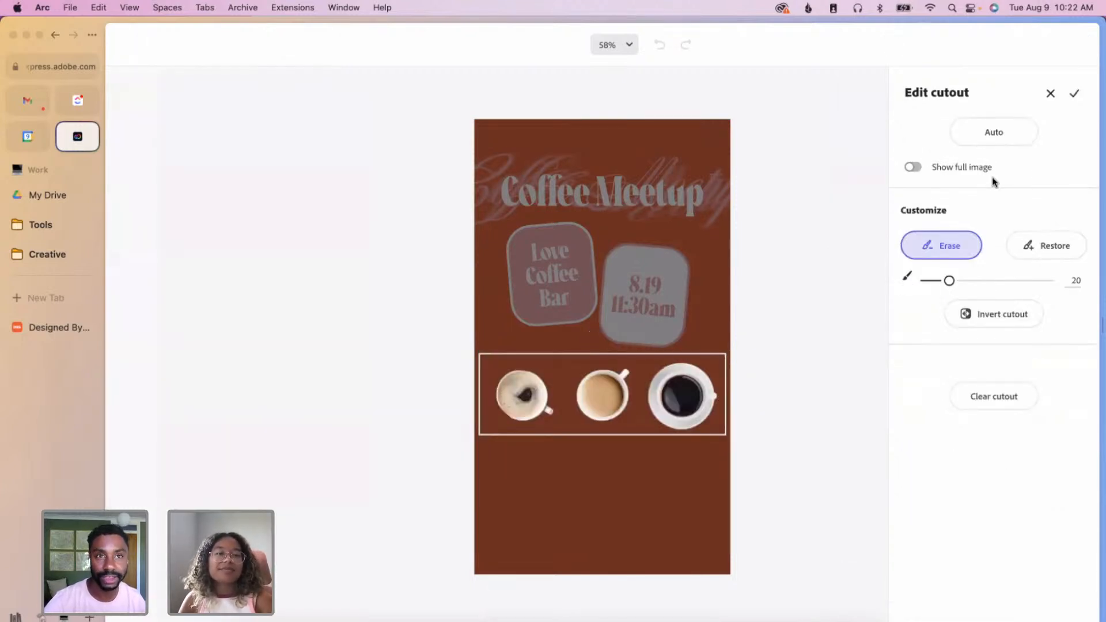
pyautogui.click(1074, 93)
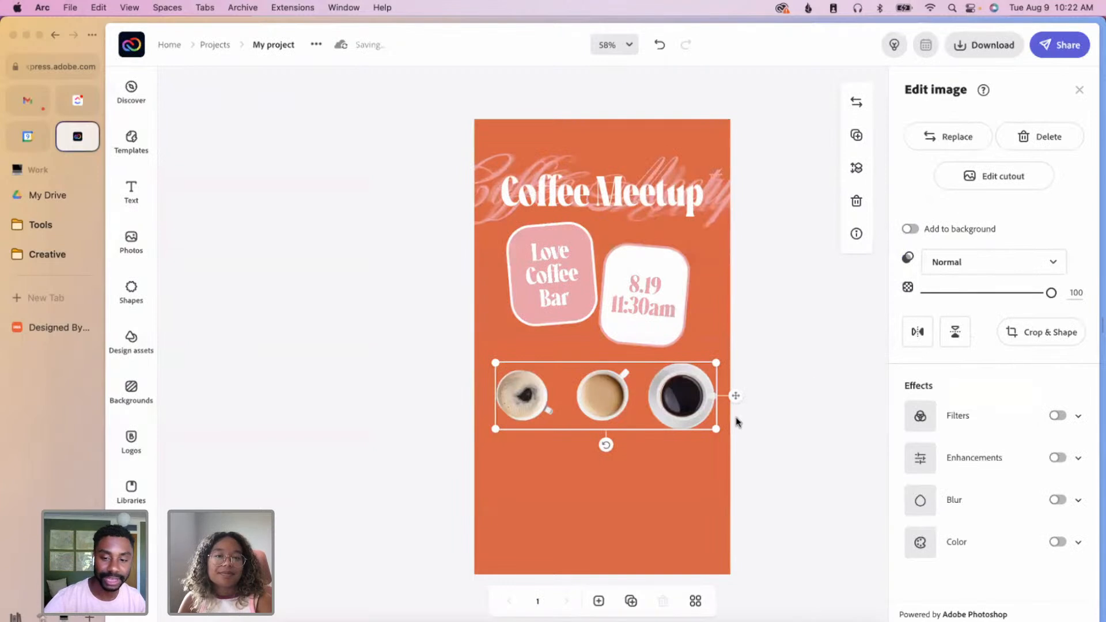
pyautogui.moveTo(717, 429); pyautogui.dragTo(659, 530)
pyautogui.press('Delete')
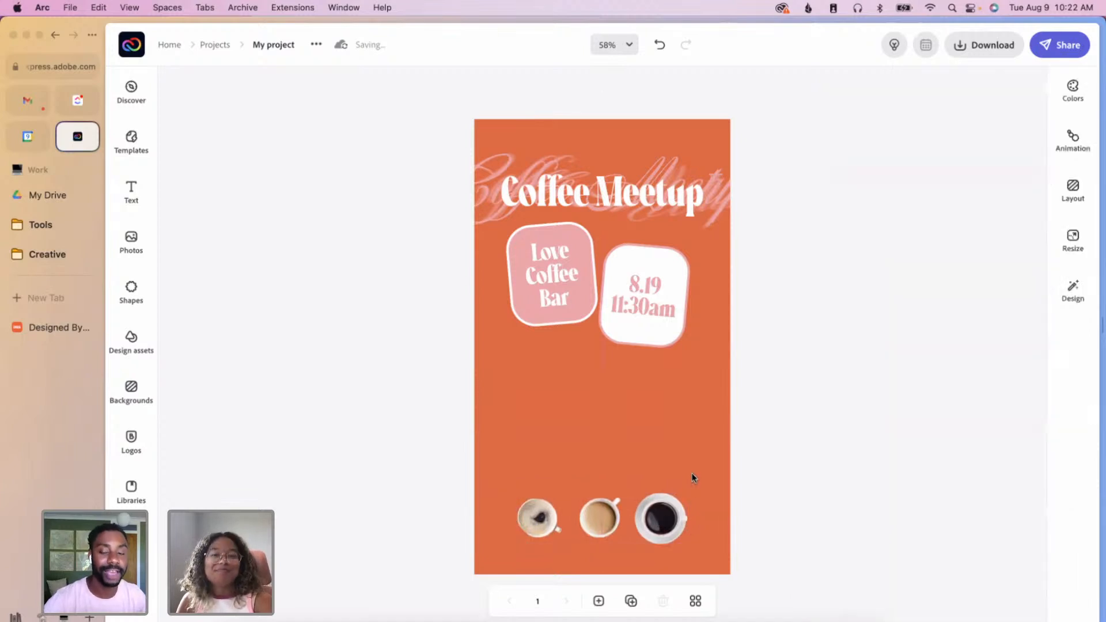
# - Upload the picture of scattered blue coffee cups from the computer into the story
pyautogui.click(131, 242)
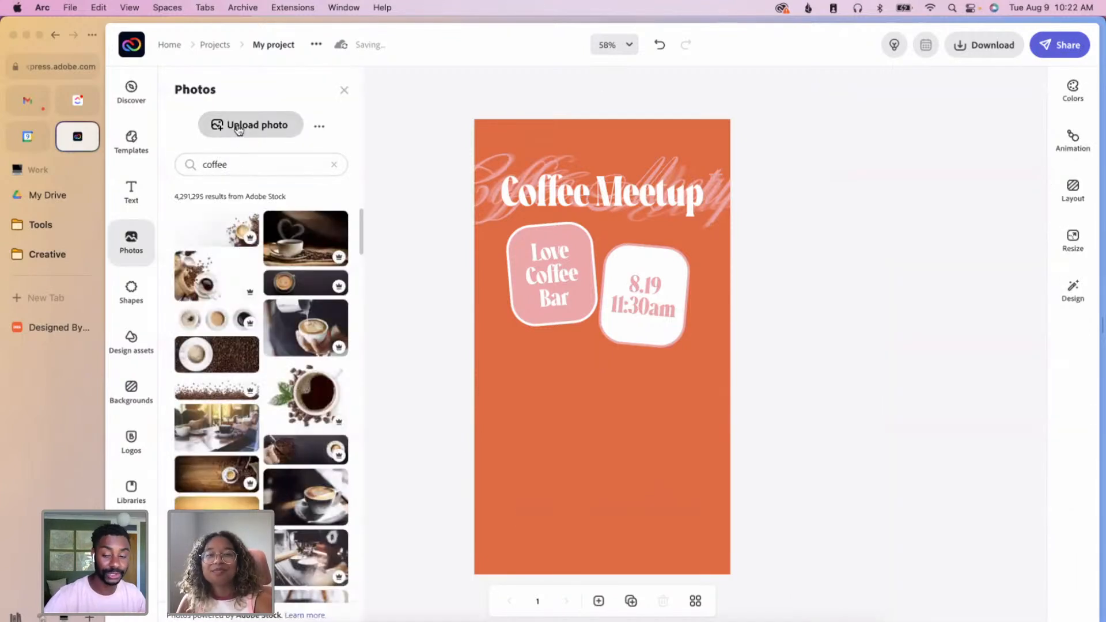
pyautogui.click(245, 126)
pyautogui.click(429, 274)
pyautogui.doubleClick(429, 274)
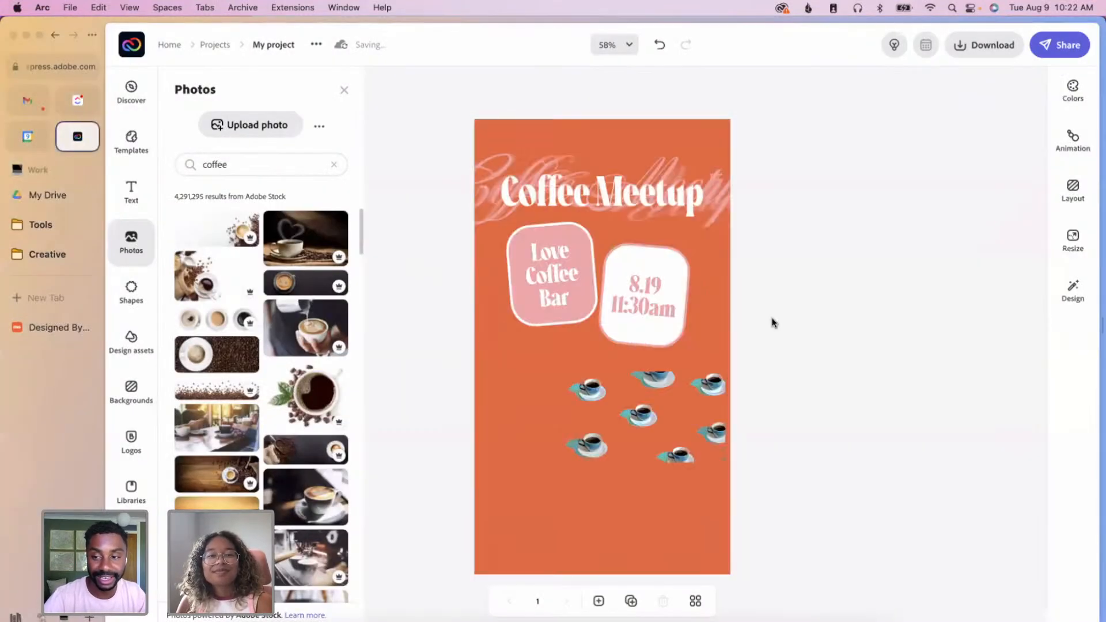
# - Enlarge and position the blue coffee cup image so it fills the story's lower half and runs past both side edges
pyautogui.moveTo(557, 383); pyautogui.dragTo(591, 391)
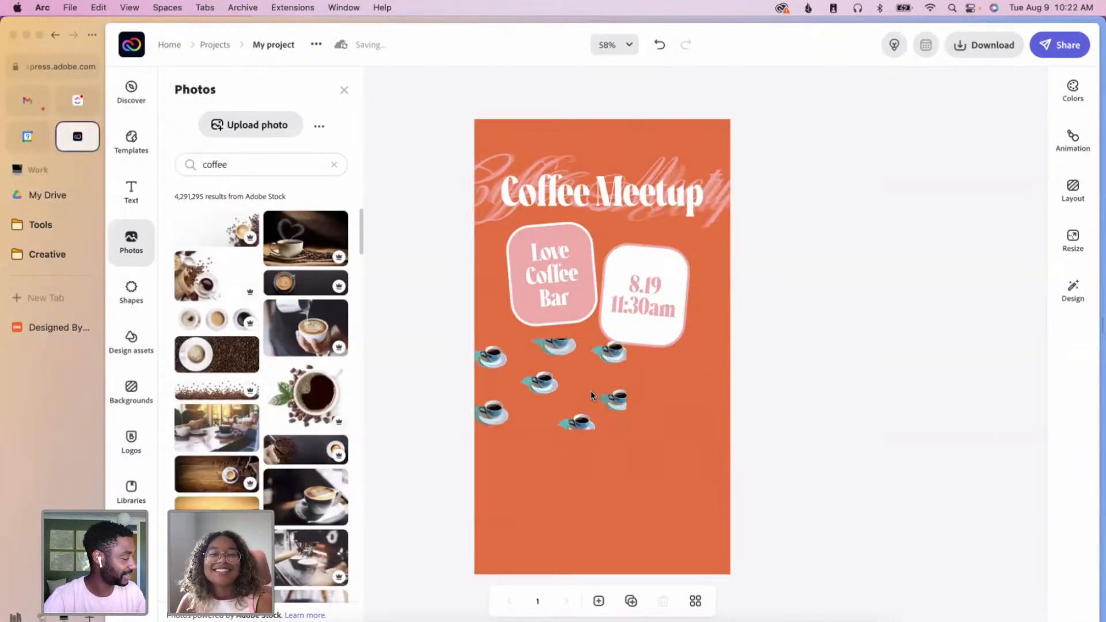
pyautogui.moveTo(627, 427); pyautogui.dragTo(837, 553)
pyautogui.moveTo(464, 337); pyautogui.dragTo(423, 316)
pyautogui.moveTo(646, 447); pyautogui.dragTo(658, 461)
pyautogui.moveTo(709, 365); pyautogui.dragTo(678, 349)
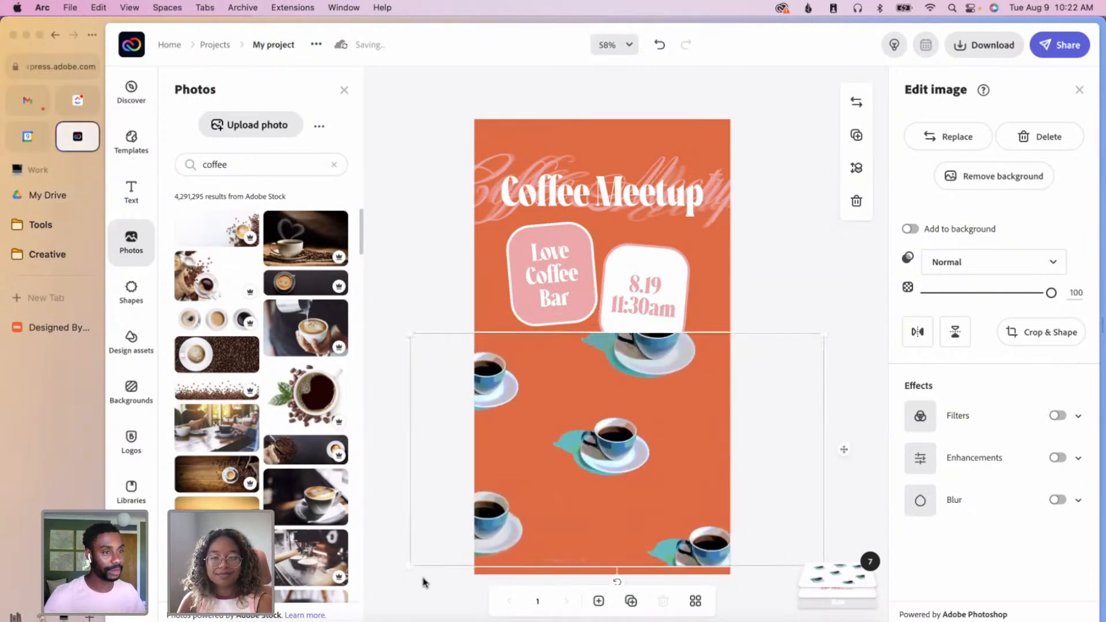
pyautogui.moveTo(411, 568); pyautogui.dragTo(405, 576)
pyautogui.moveTo(397, 586); pyautogui.dragTo(394, 588)
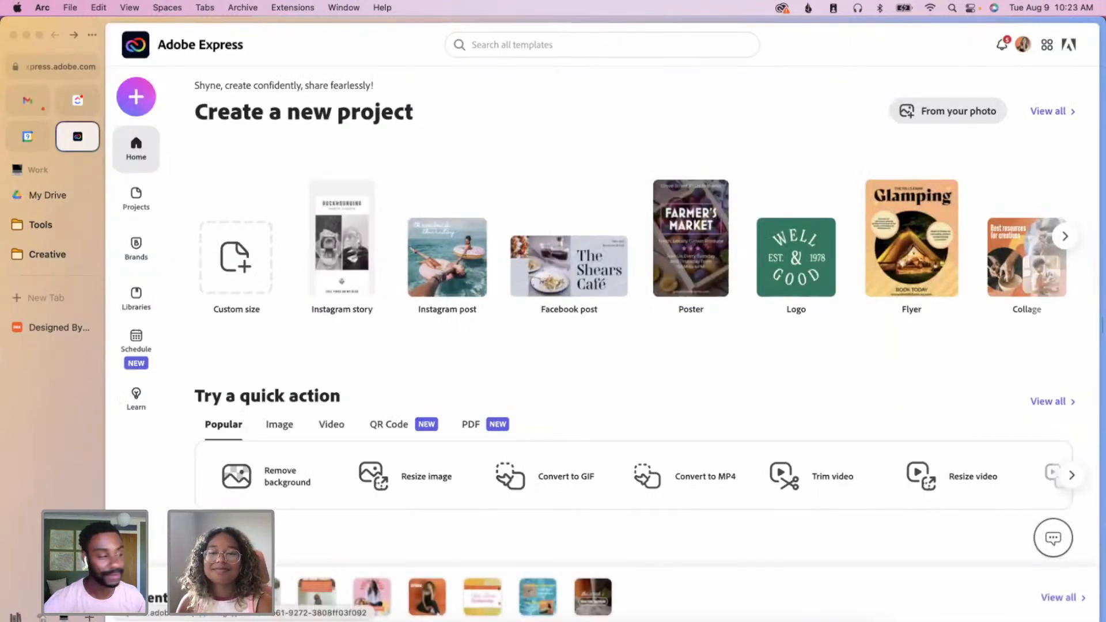
# - Reopen the Coffee Meetup story project and send the coffee cup image backward behind the white date badge
pyautogui.click(207, 597)
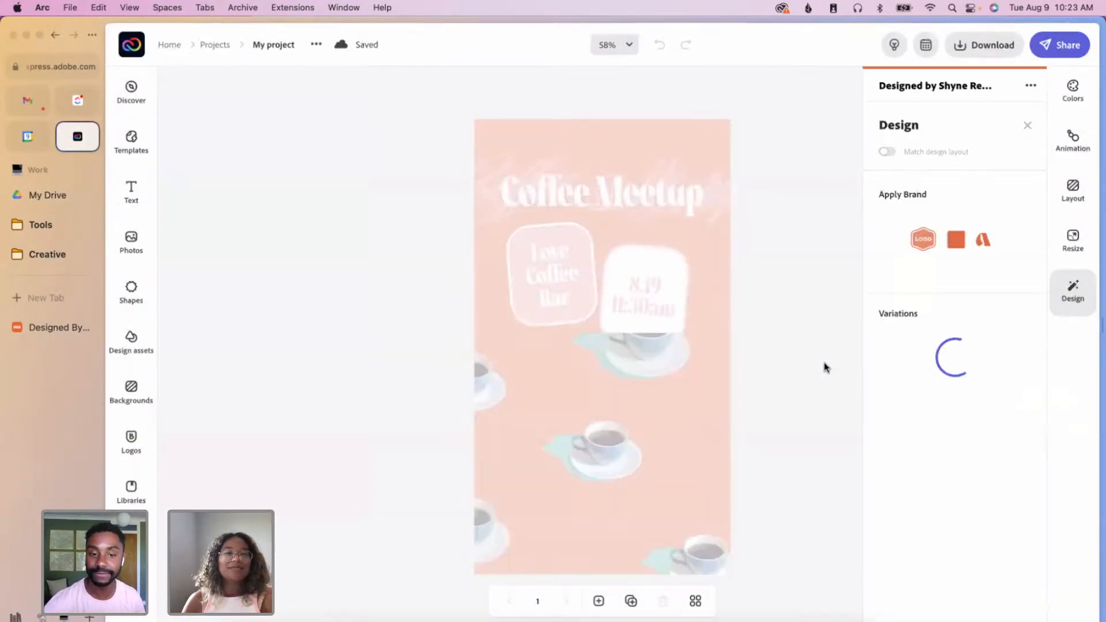
pyautogui.click(693, 375)
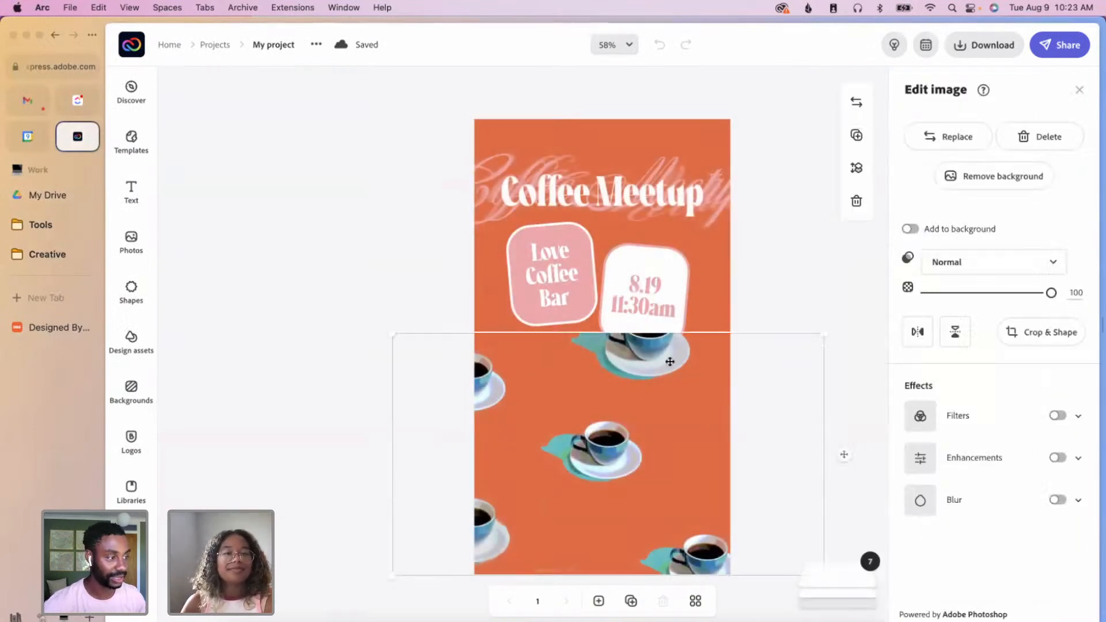
pyautogui.click(856, 168)
pyautogui.click(822, 186)
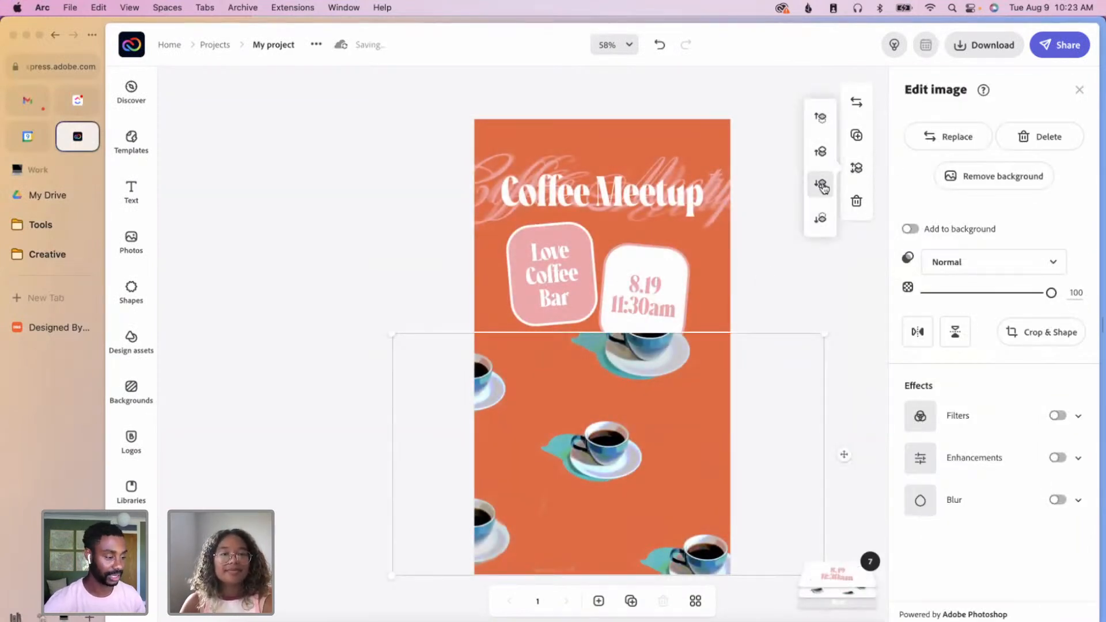
pyautogui.click(824, 188)
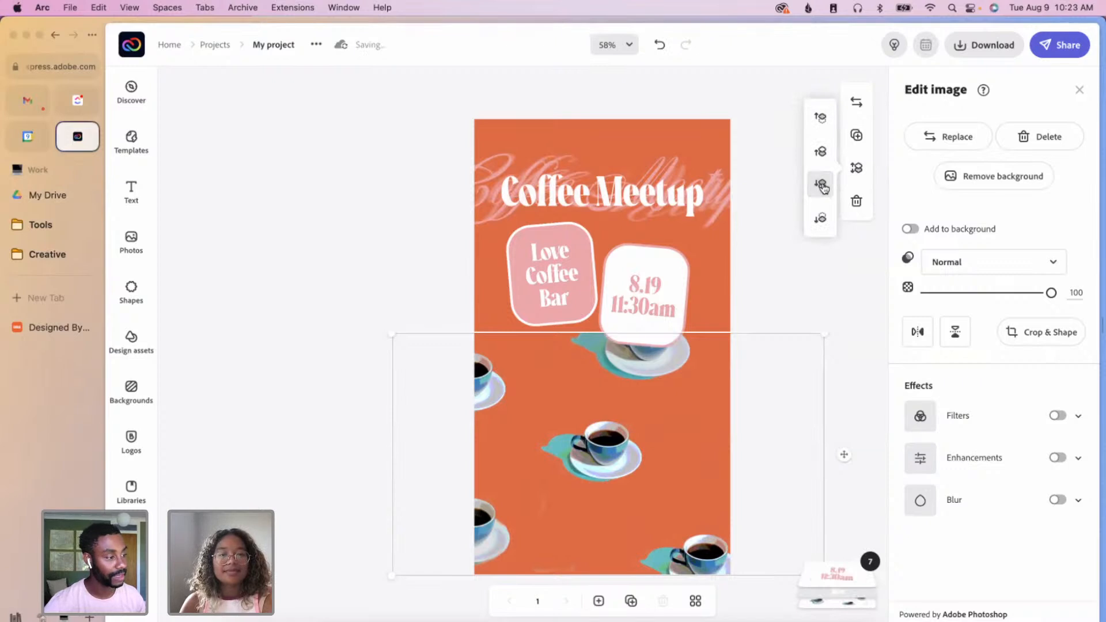
# - Shift the coffee cup image slightly up and left, and send it one layer backward
pyautogui.click(787, 294)
pyautogui.click(677, 369)
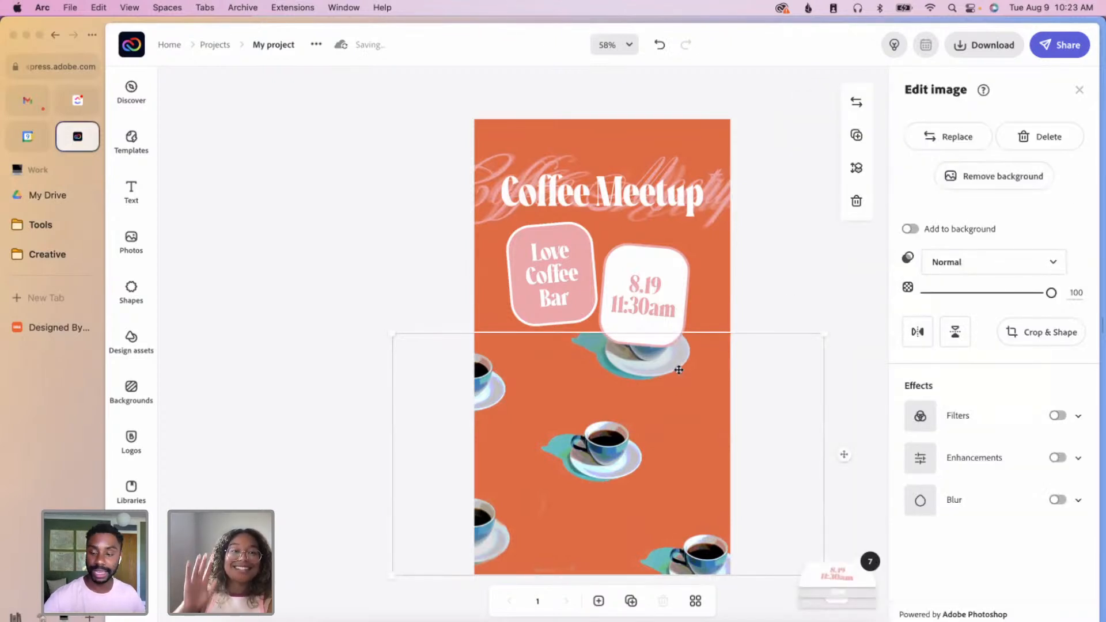
pyautogui.moveTo(672, 376); pyautogui.dragTo(642, 341)
pyautogui.click(769, 300)
pyautogui.click(618, 355)
pyautogui.click(857, 167)
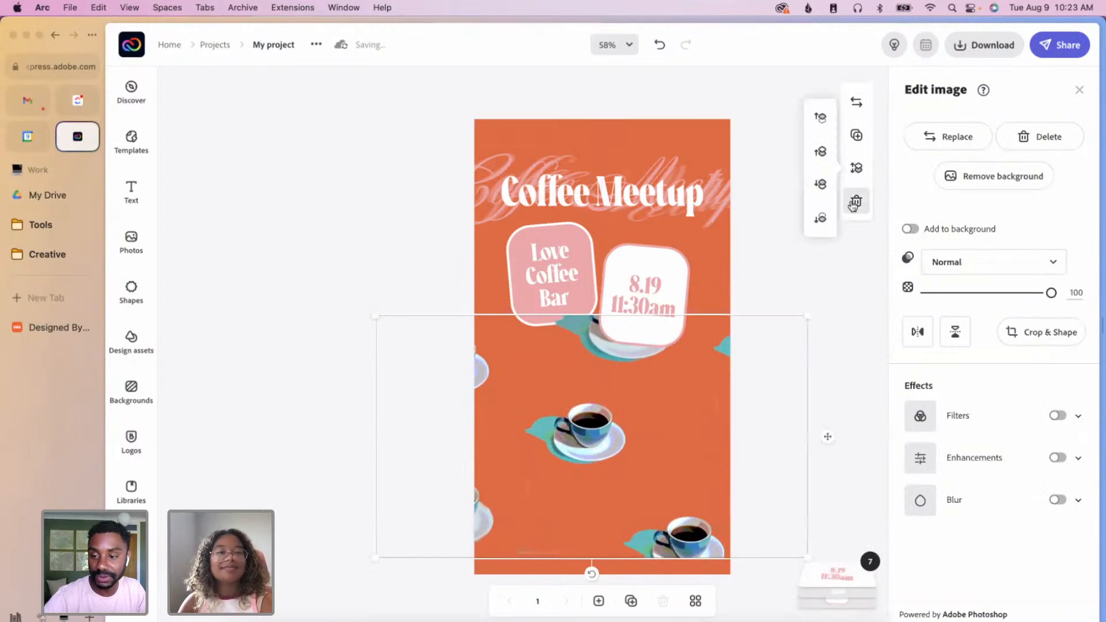
pyautogui.click(818, 184)
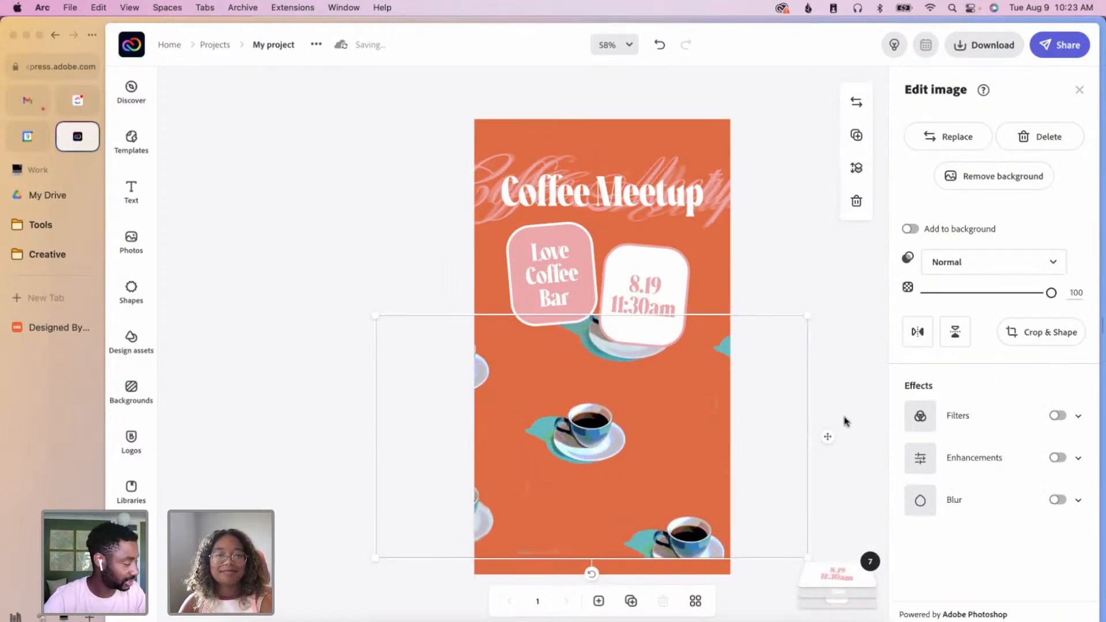
# - Enlarge the coffee cup image slightly and reposition it over the lower half of the poster
pyautogui.moveTo(374, 316); pyautogui.dragTo(309, 278)
pyautogui.moveTo(568, 419); pyautogui.dragTo(635, 437)
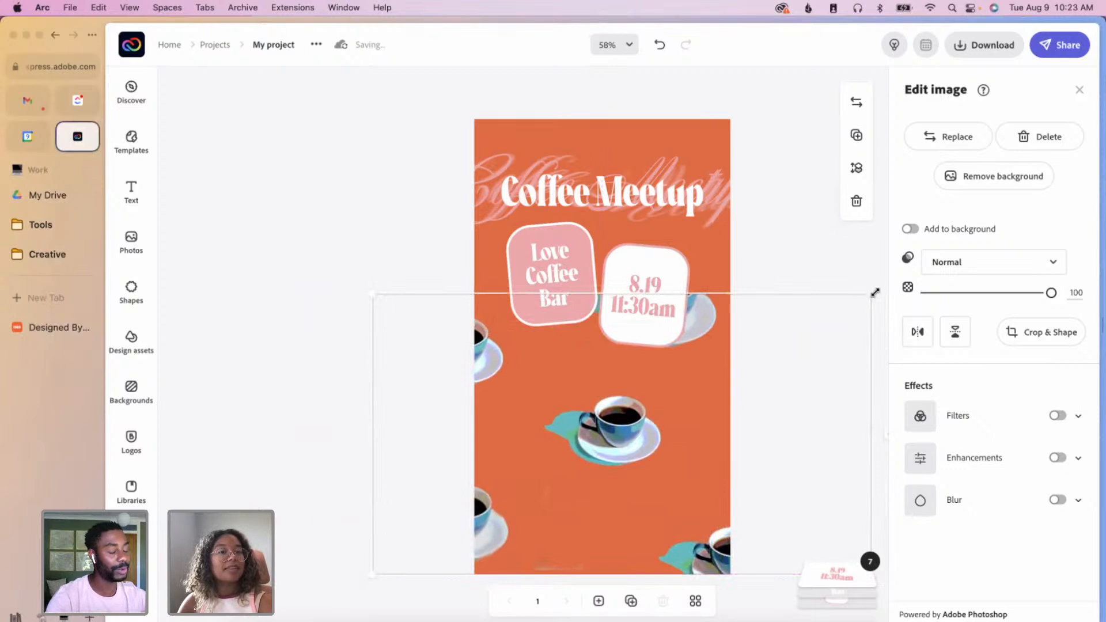
pyautogui.moveTo(866, 297); pyautogui.dragTo(837, 309)
pyautogui.moveTo(709, 356); pyautogui.dragTo(672, 359)
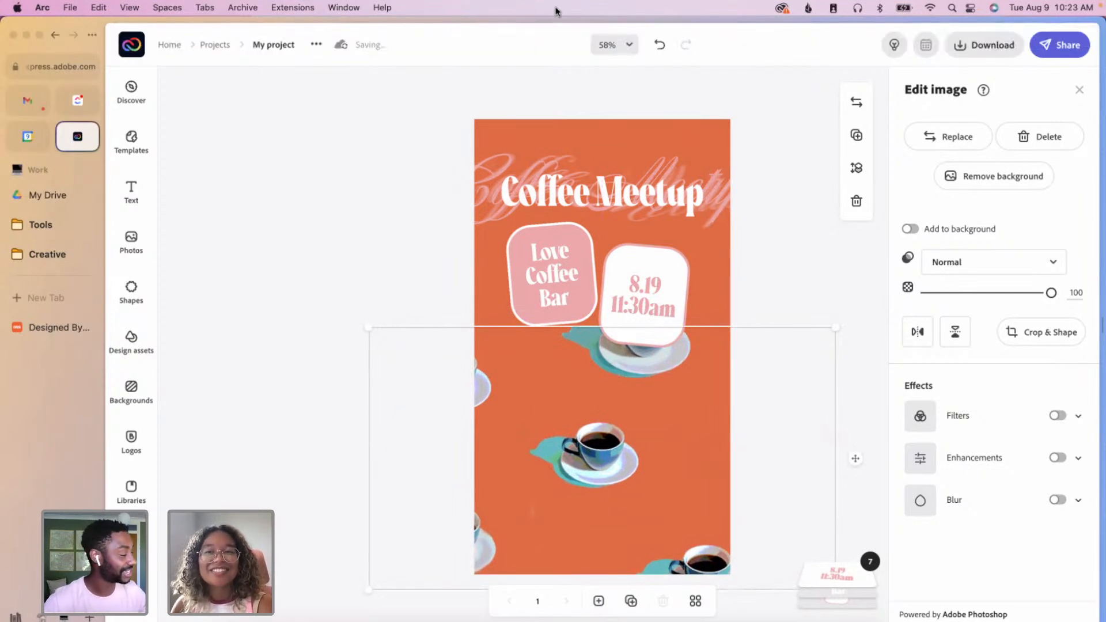
# - Move the coffee cup image to the top half behind the title and badges, and place a duplicate offset to the right on the lower half
pyautogui.click(392, 219)
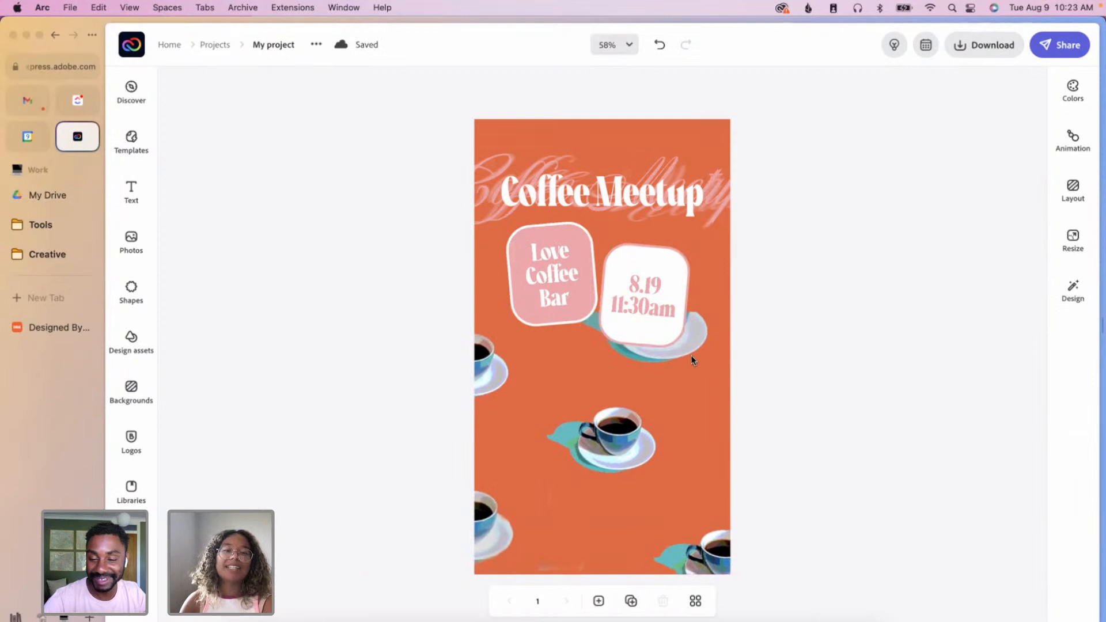
pyautogui.moveTo(690, 354); pyautogui.dragTo(705, 148)
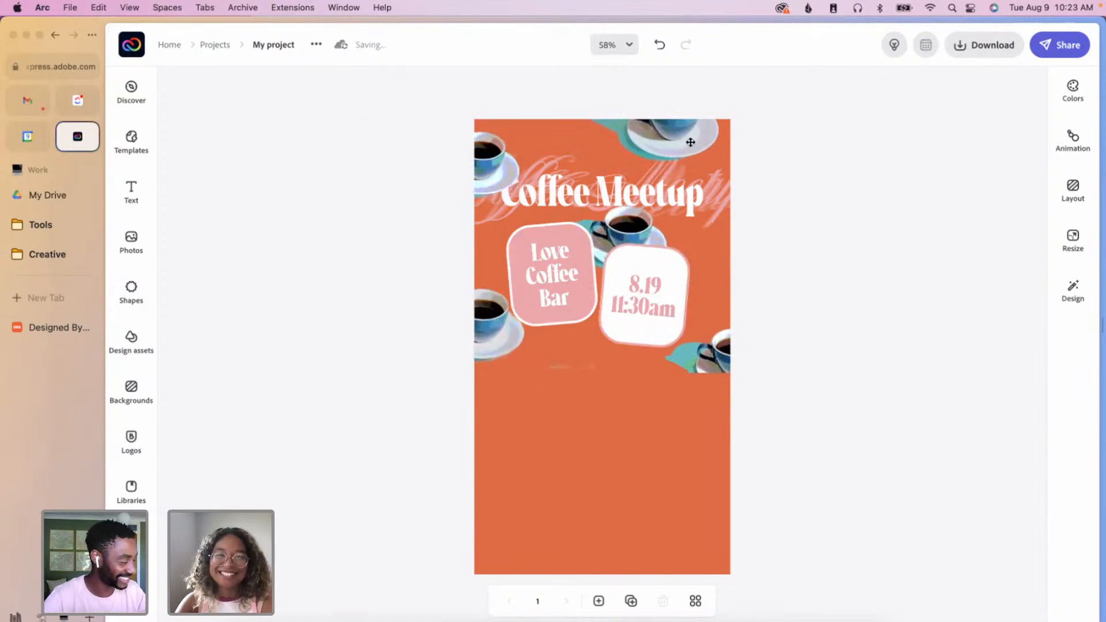
pyautogui.click(691, 144)
pyautogui.click(856, 168)
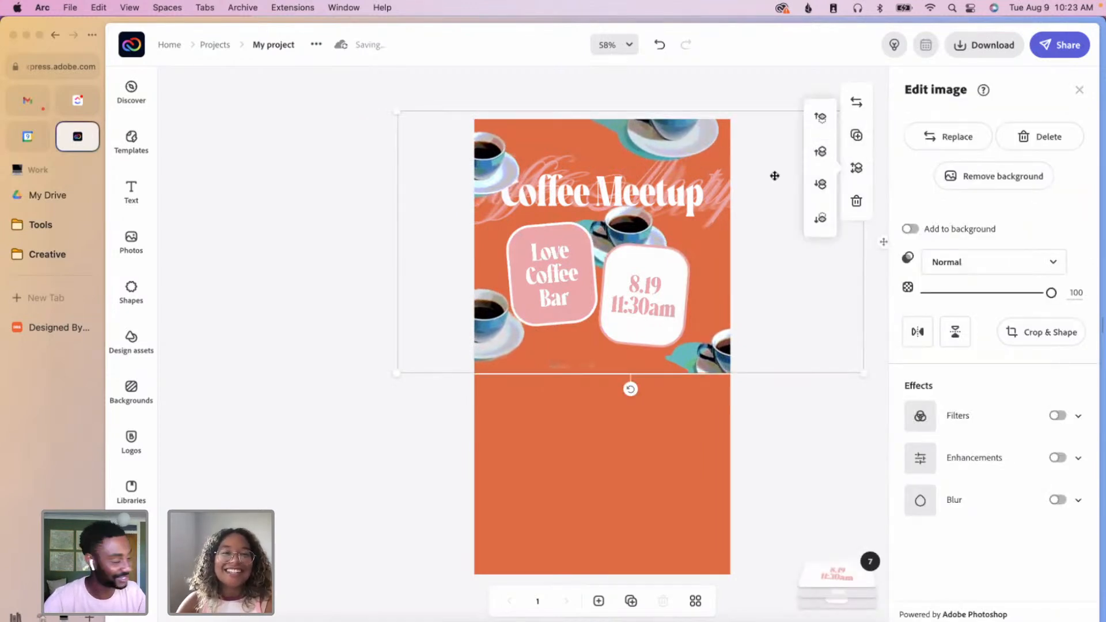
pyautogui.click(856, 135)
pyautogui.moveTo(713, 261); pyautogui.dragTo(805, 383)
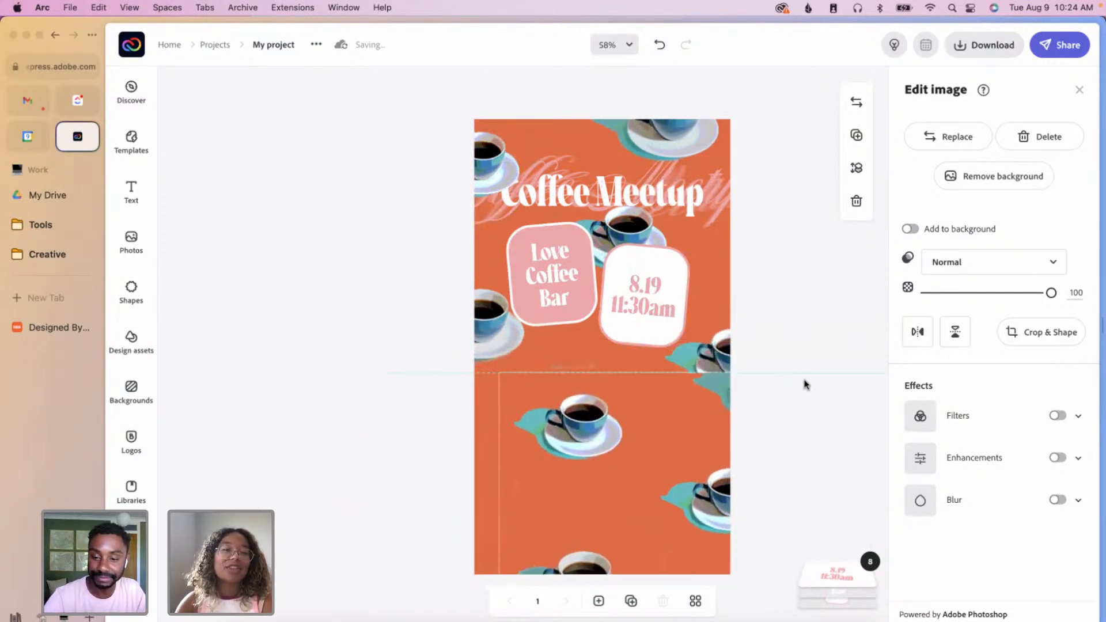
# - Remove the background of the lower coffee cup image and erase the partial shadow at the poster's right edge from the cutout
pyautogui.click(964, 175)
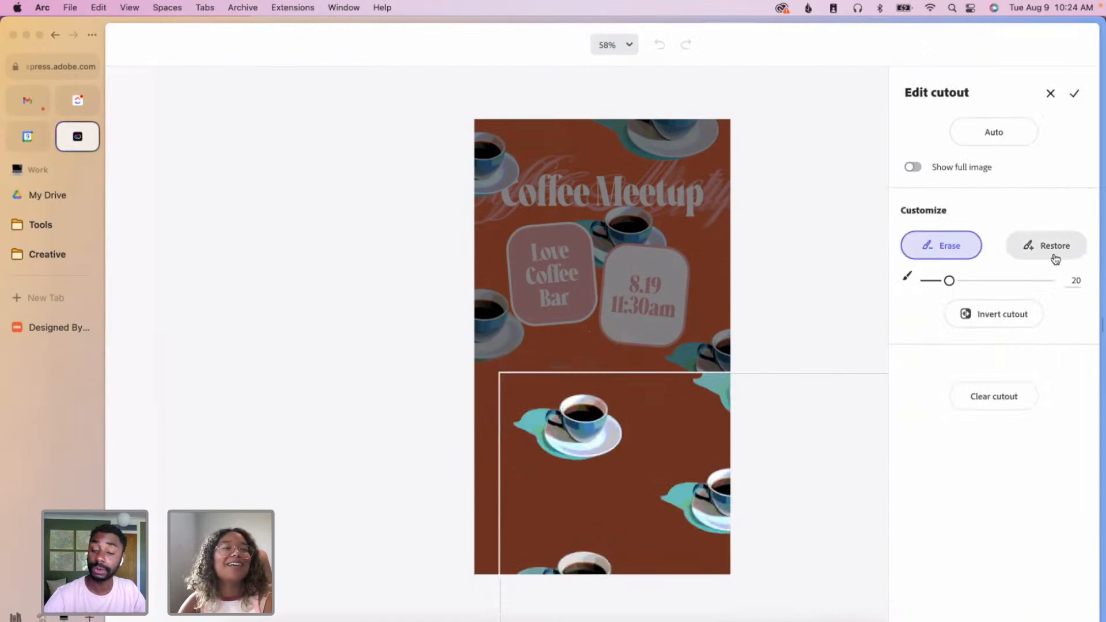
pyautogui.moveTo(696, 376)
pyautogui.mouseDown()
pyautogui.moveTo(740, 405)
pyautogui.moveTo(712, 367)
pyautogui.moveTo(748, 399)
pyautogui.moveTo(703, 377)
pyautogui.moveTo(745, 382)
pyautogui.moveTo(730, 393)
pyautogui.moveTo(736, 448)
pyautogui.mouseUp()
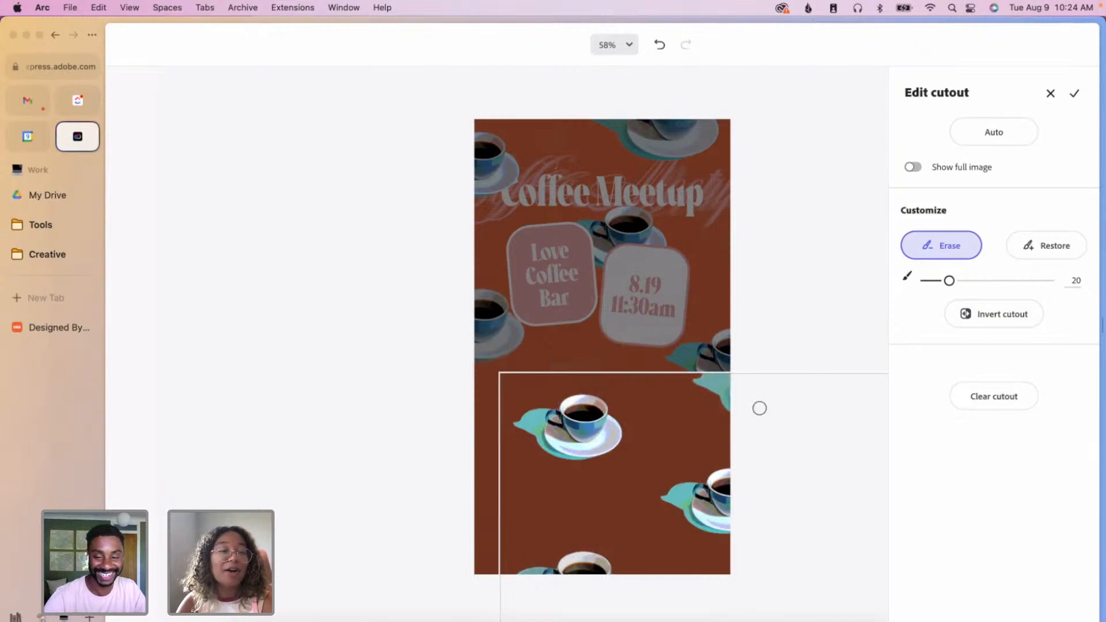
pyautogui.click(1076, 96)
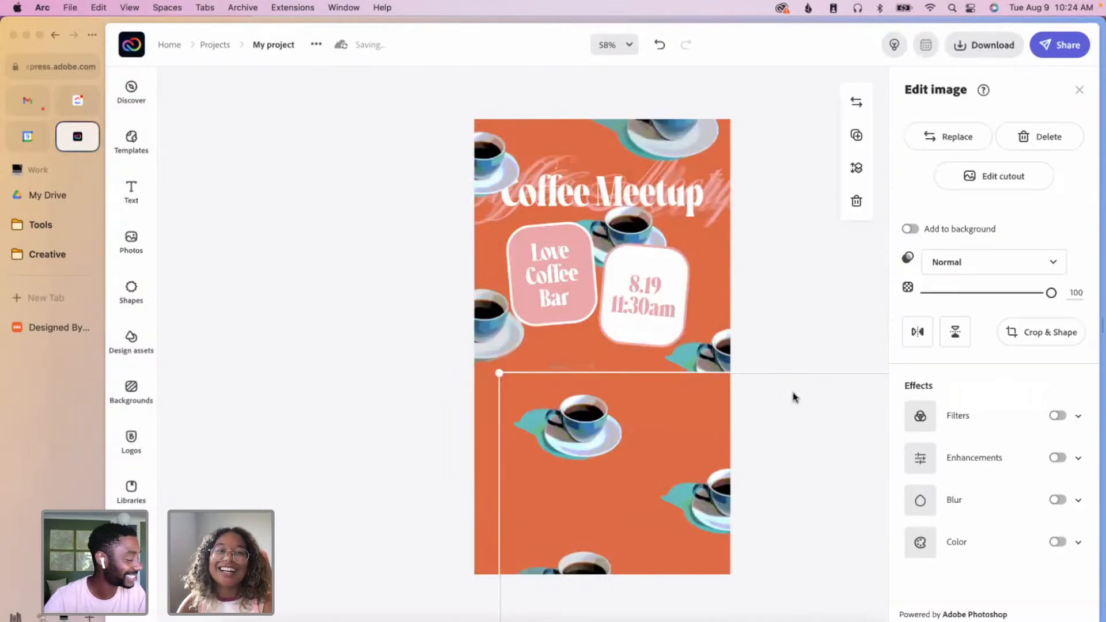
# - Remove the upper coffee cup image's background and erase its lower-right cup using a brush size of 35
pyautogui.click(837, 327)
pyautogui.click(725, 351)
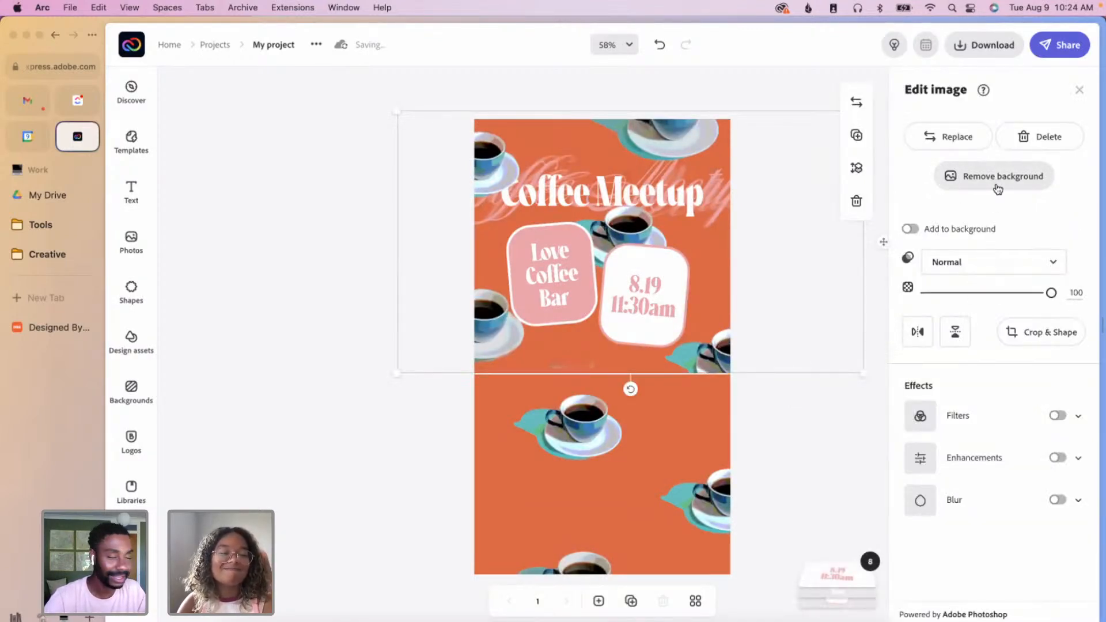
pyautogui.click(965, 180)
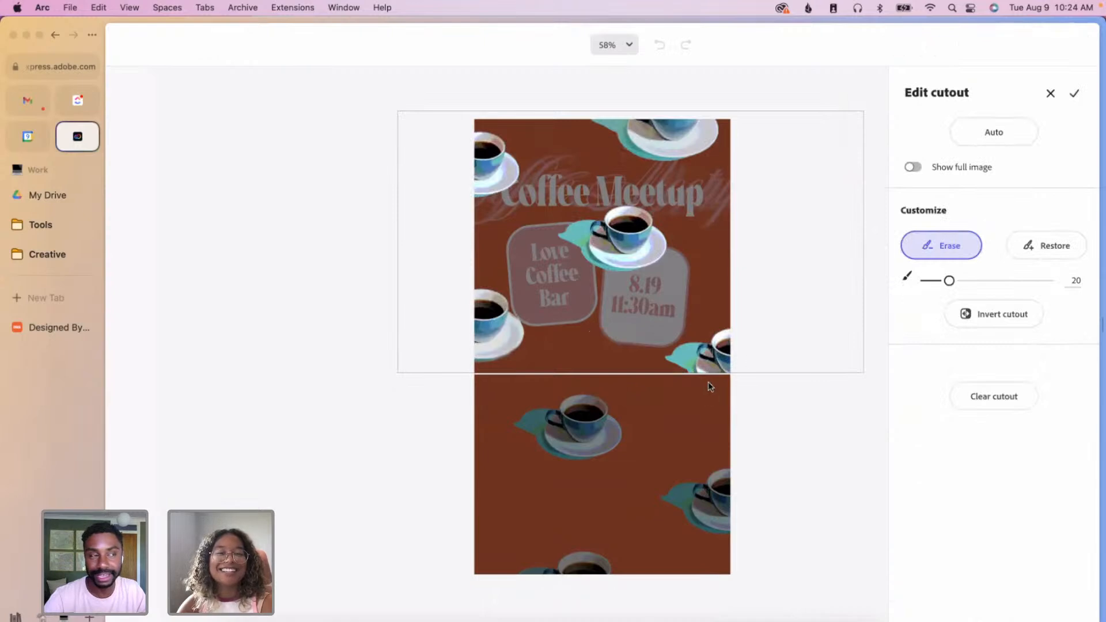
pyautogui.click(968, 281)
pyautogui.moveTo(749, 331)
pyautogui.mouseDown()
pyautogui.moveTo(651, 363)
pyautogui.moveTo(699, 373)
pyautogui.mouseUp()
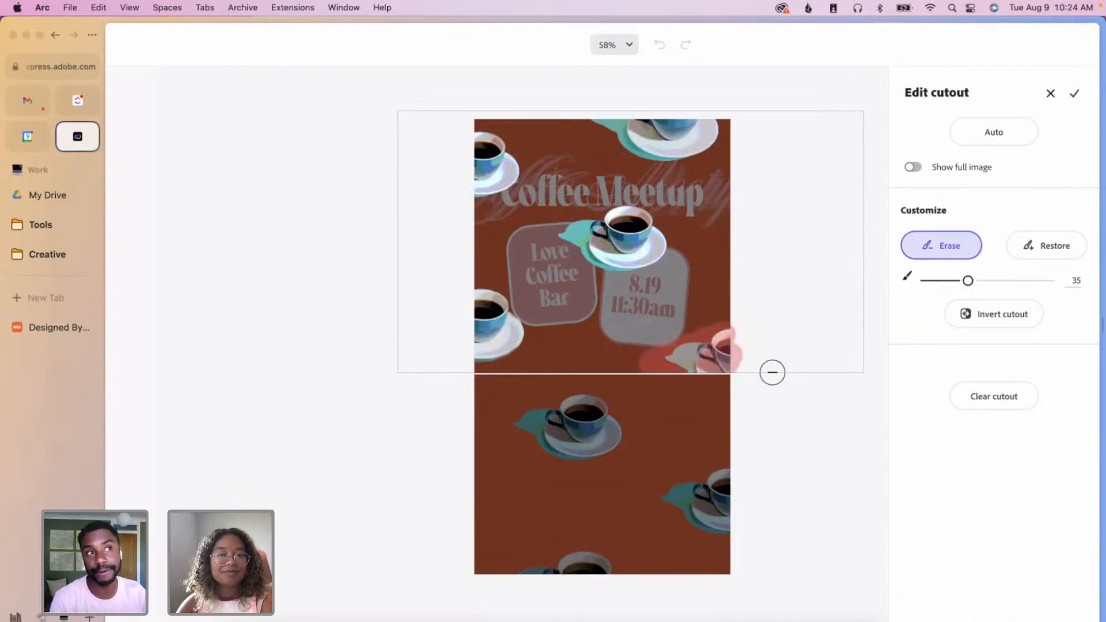
pyautogui.click(1075, 104)
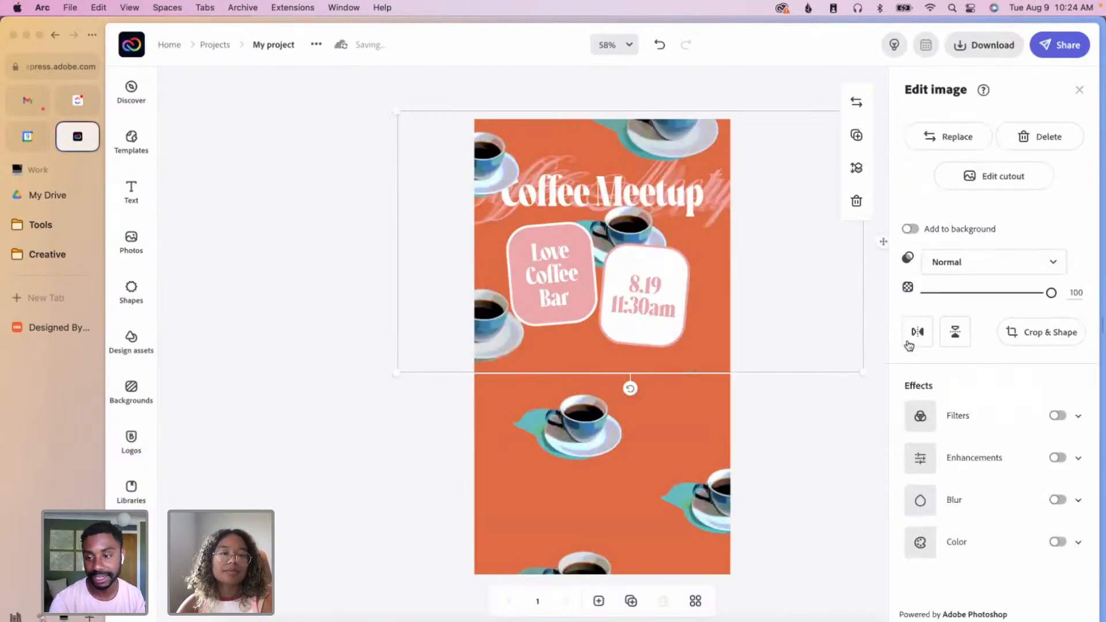
# - Reopen the upper image's cutout and erase the leftover trace along its lower edge
pyautogui.click(989, 172)
pyautogui.click(693, 370)
pyautogui.click(1082, 97)
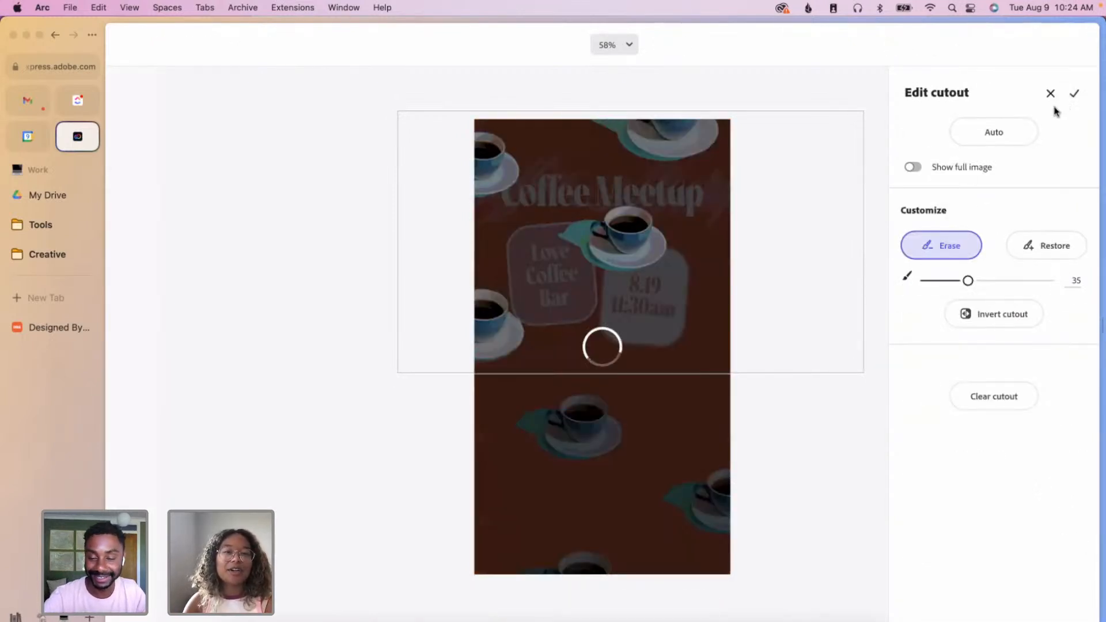
pyautogui.click(809, 415)
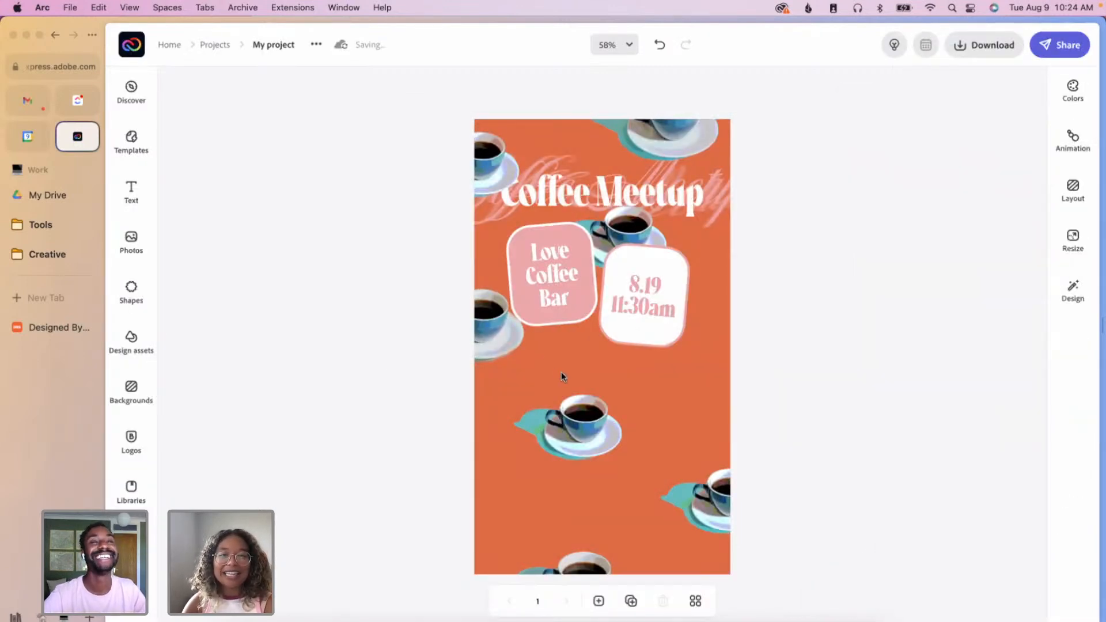
# - Enlarge the upper coffee cup image slightly and shift it up and left behind the title
pyautogui.click(592, 416)
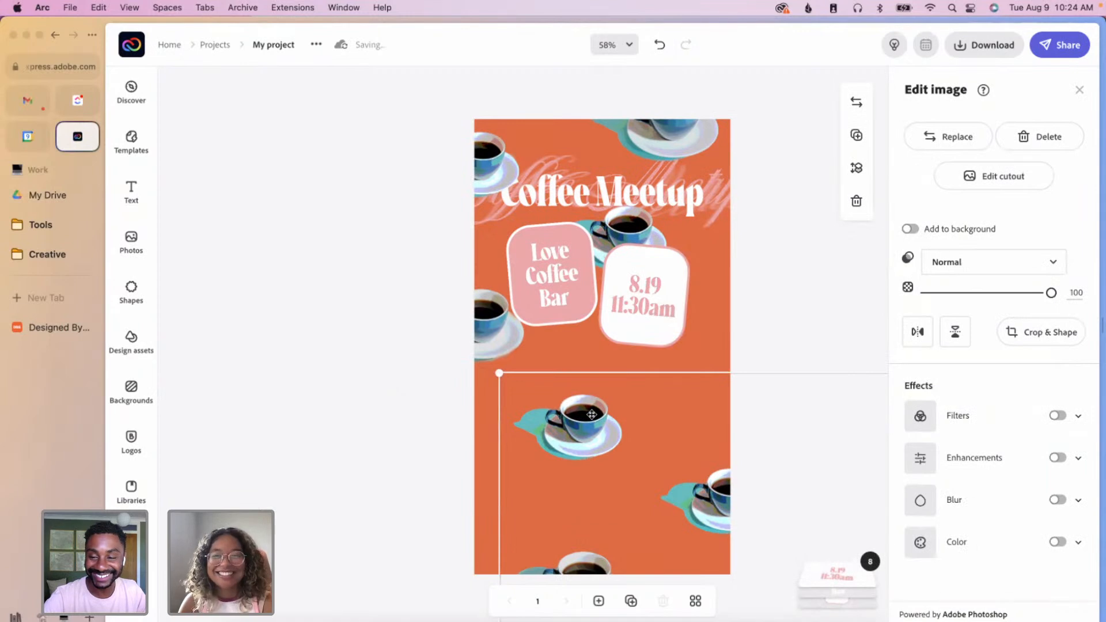
pyautogui.click(494, 165)
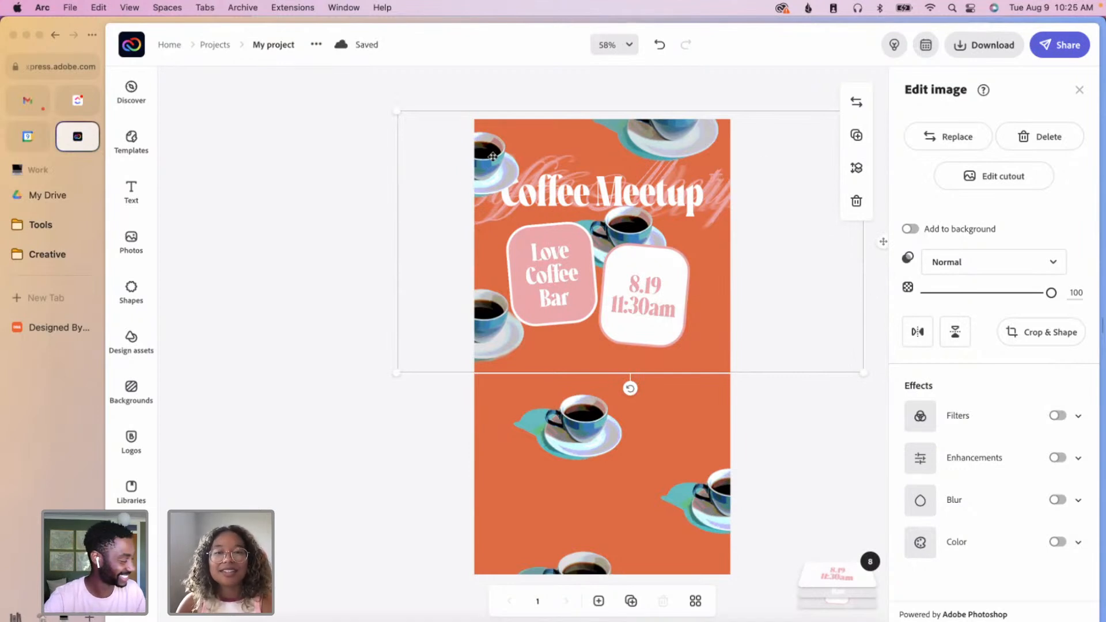
pyautogui.moveTo(489, 141)
pyautogui.mouseDown()
pyautogui.moveTo(488, 130)
pyautogui.moveTo(493, 141)
pyautogui.mouseUp()
pyautogui.moveTo(869, 376); pyautogui.dragTo(909, 408)
pyautogui.moveTo(716, 135); pyautogui.dragTo(698, 120)
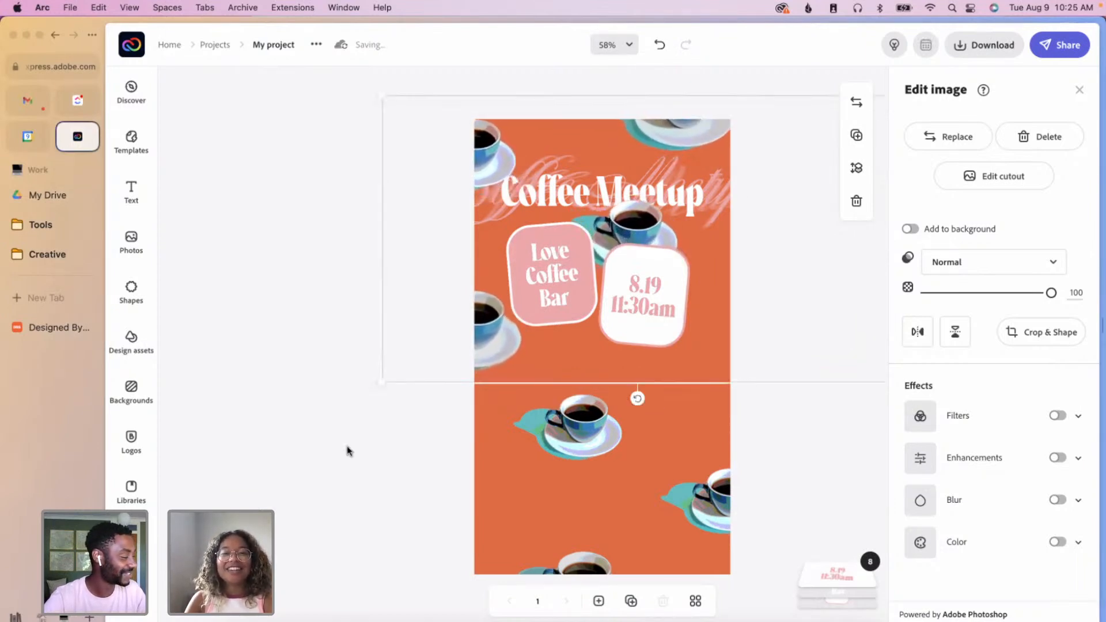
# - Move the white date-and-time badge together with its text slightly down and right, away from the middle cup
pyautogui.click(798, 372)
pyautogui.click(671, 299)
pyautogui.click(793, 363)
pyautogui.moveTo(780, 363); pyautogui.dragTo(650, 311)
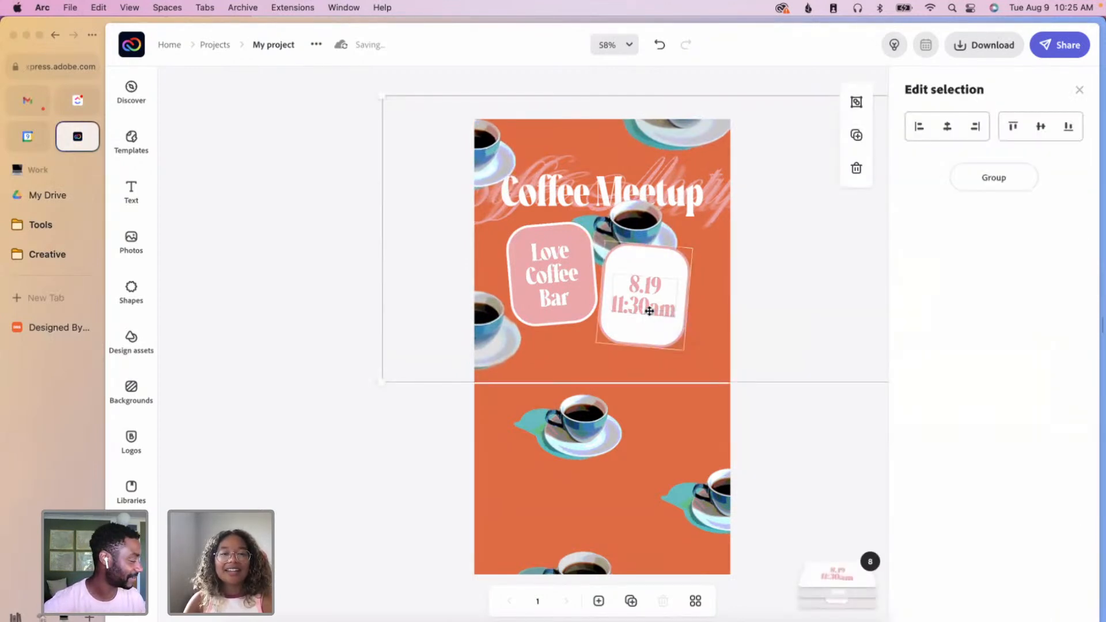
pyautogui.click(766, 416)
pyautogui.click(695, 281)
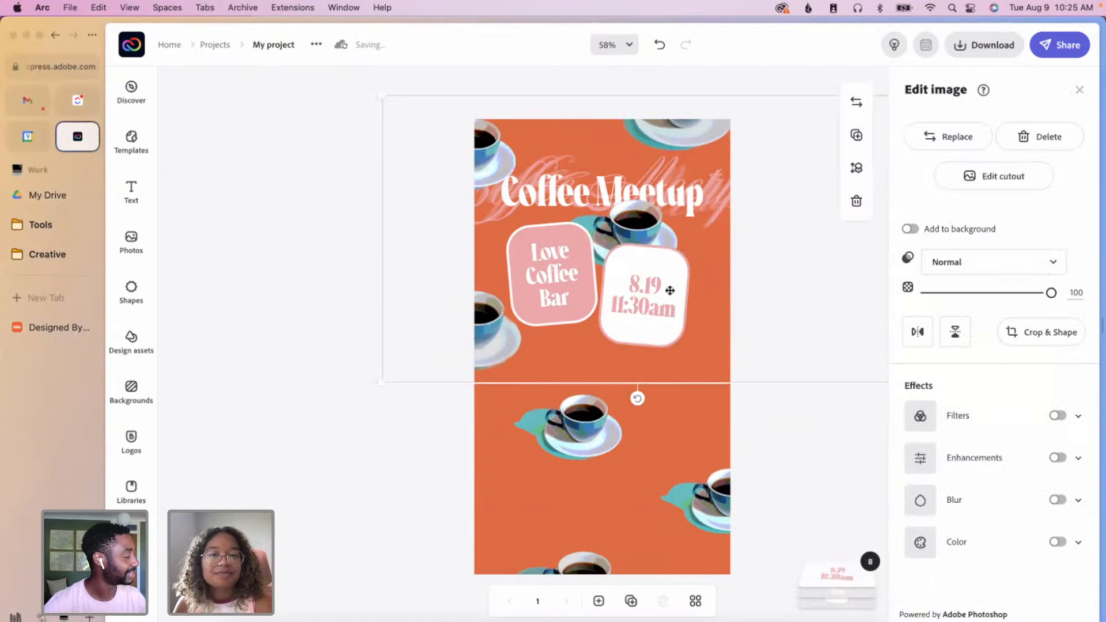
pyautogui.click(670, 290)
pyautogui.click(668, 263)
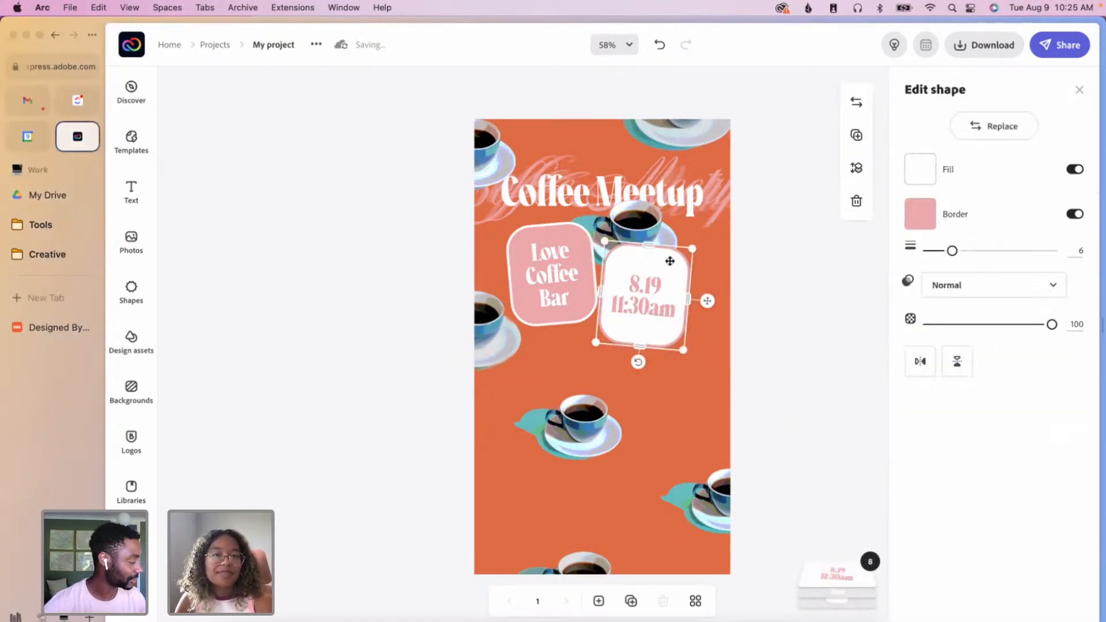
pyautogui.moveTo(676, 272); pyautogui.dragTo(654, 321)
# - Lower the "Love Coffee Bar" and date-and-time badges slightly and recentre the text within each one
pyautogui.click(582, 310)
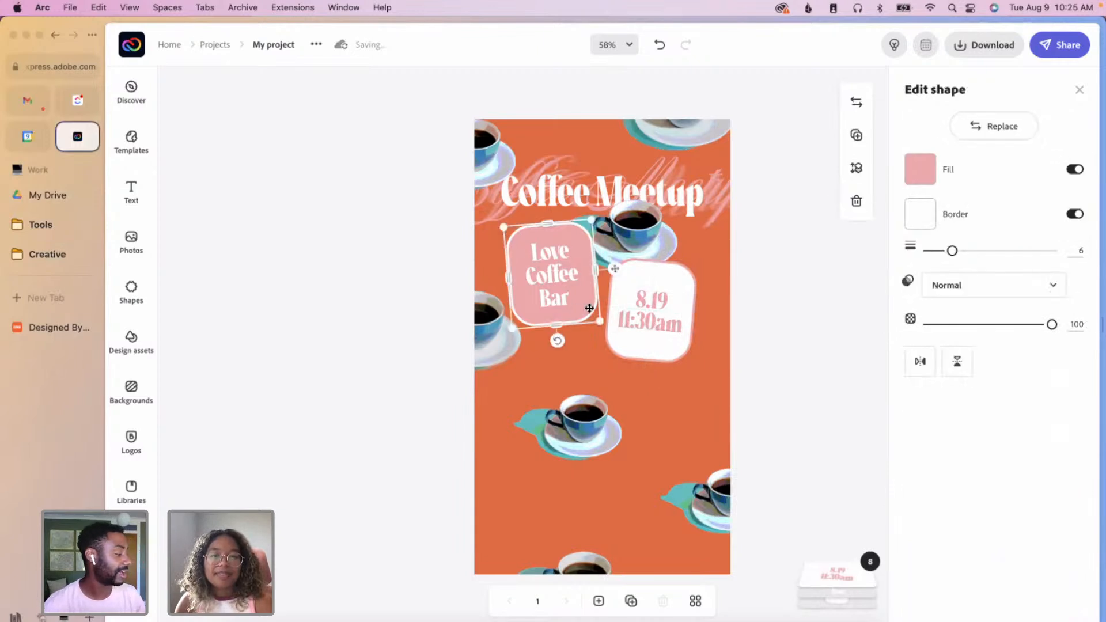
pyautogui.moveTo(587, 314)
pyautogui.mouseDown()
pyautogui.moveTo(591, 328)
pyautogui.moveTo(602, 314)
pyautogui.mouseUp()
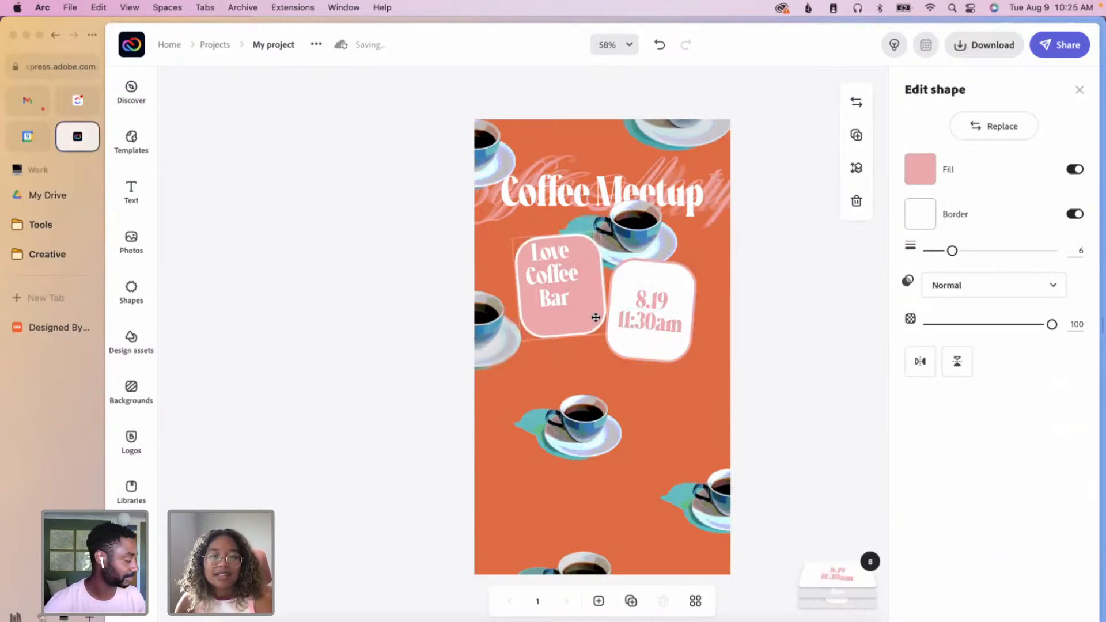
pyautogui.click(664, 350)
pyautogui.moveTo(662, 357); pyautogui.dragTo(663, 362)
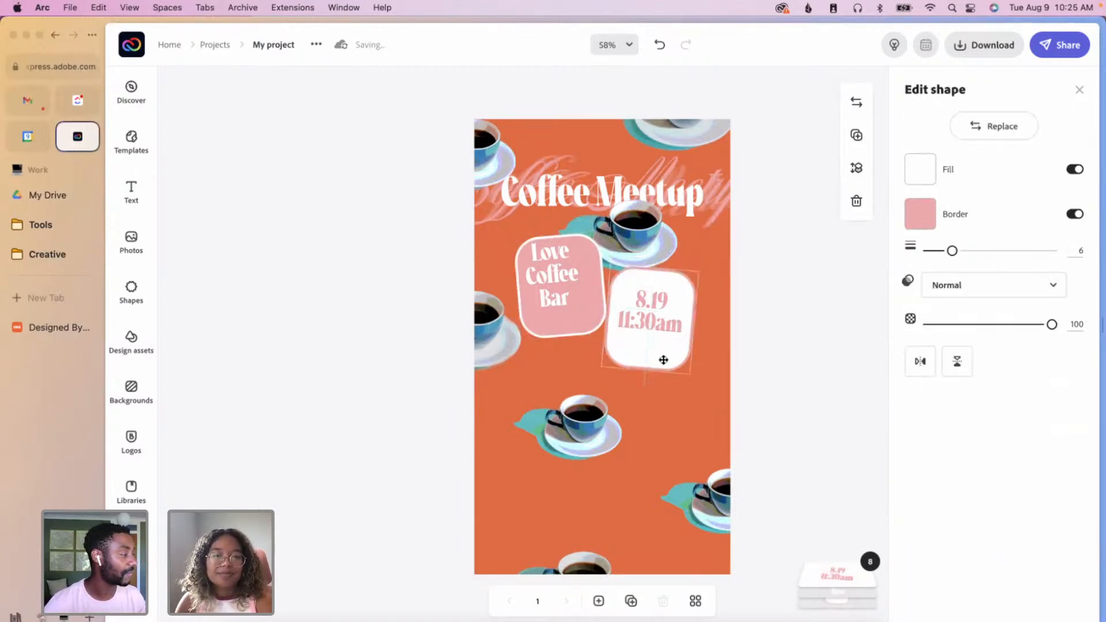
pyautogui.click(660, 324)
pyautogui.moveTo(660, 323); pyautogui.dragTo(660, 332)
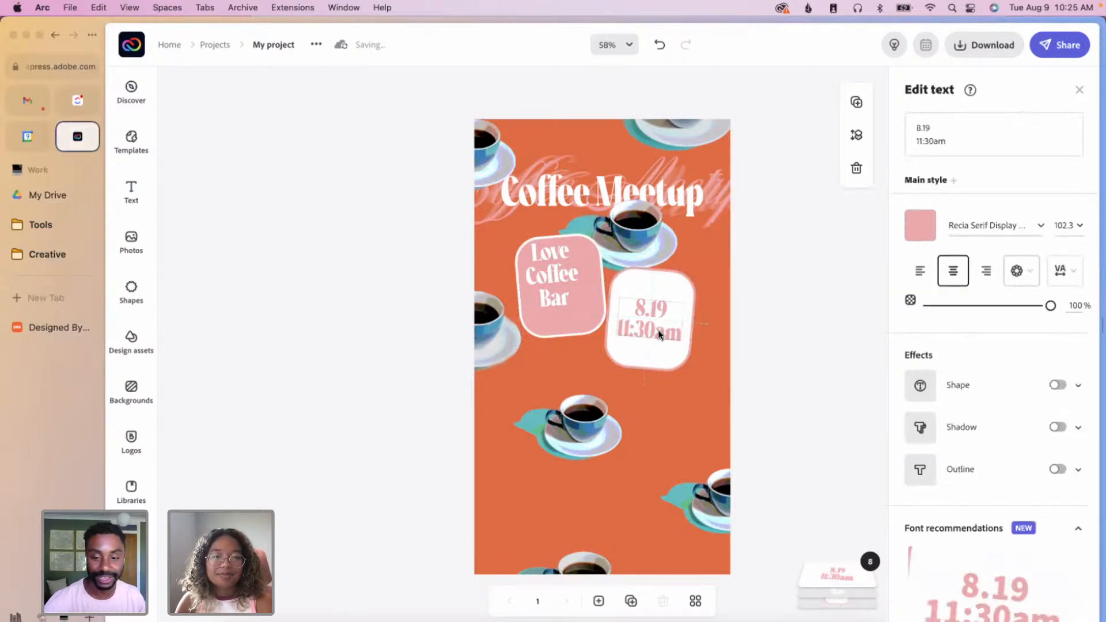
pyautogui.click(554, 274)
pyautogui.moveTo(550, 273); pyautogui.dragTo(559, 285)
# - Shift the pink "Love Coffee Bar" badge and its text slightly left, clear of the middle cup
pyautogui.click(798, 347)
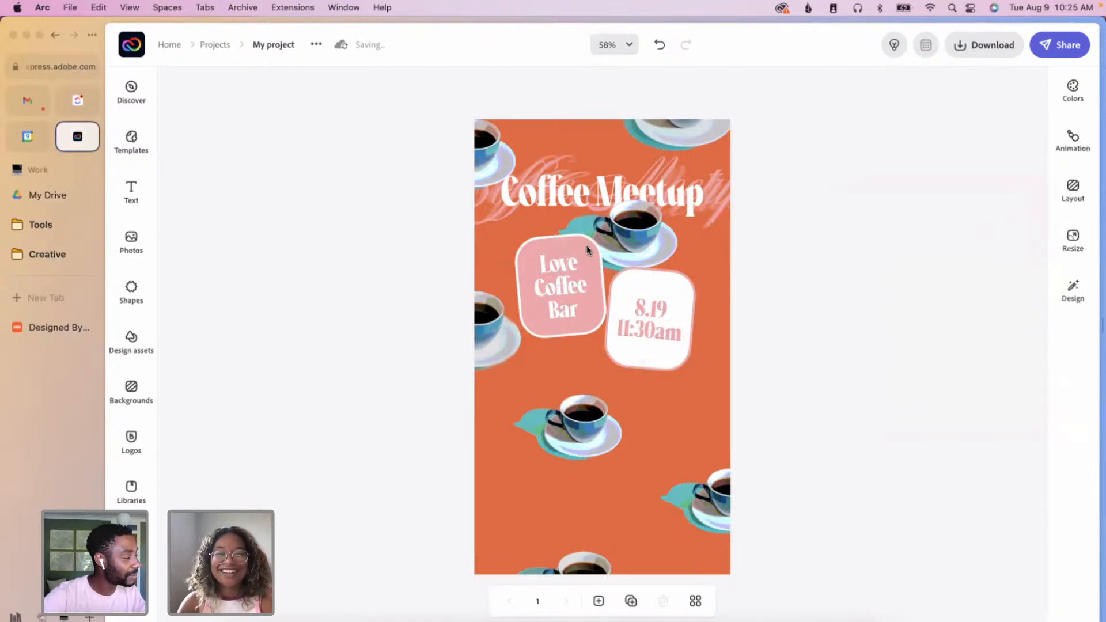
pyautogui.moveTo(585, 247); pyautogui.dragTo(577, 245)
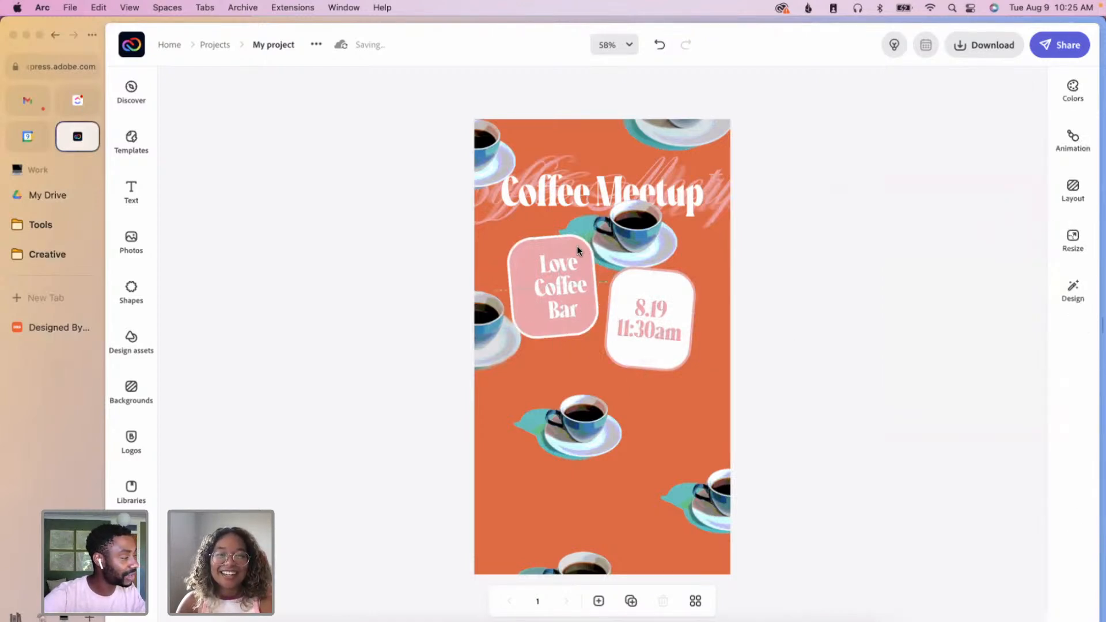
pyautogui.click(570, 291)
pyautogui.moveTo(571, 291); pyautogui.dragTo(564, 291)
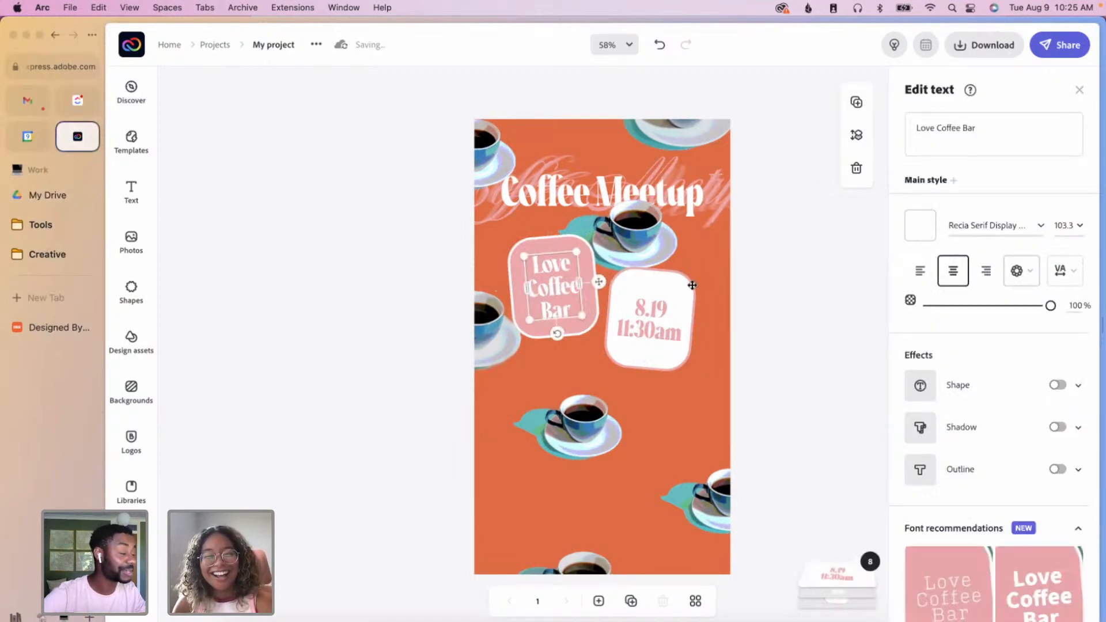
pyautogui.click(708, 299)
pyautogui.click(789, 326)
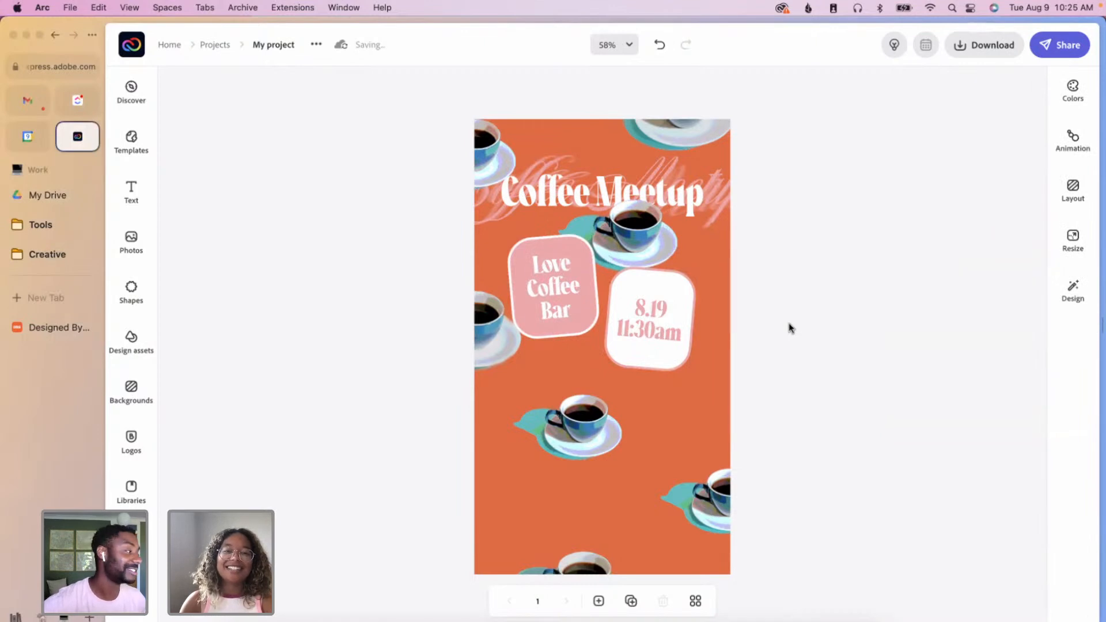
# - Add a new text box reading "hosted by"
pyautogui.click(133, 195)
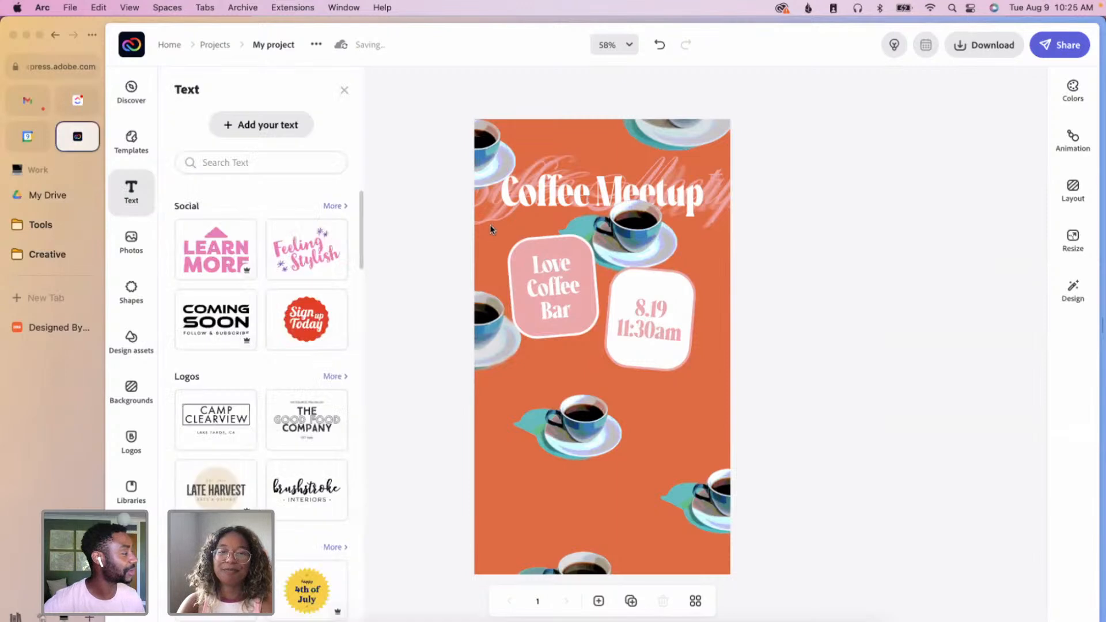
pyautogui.click(289, 134)
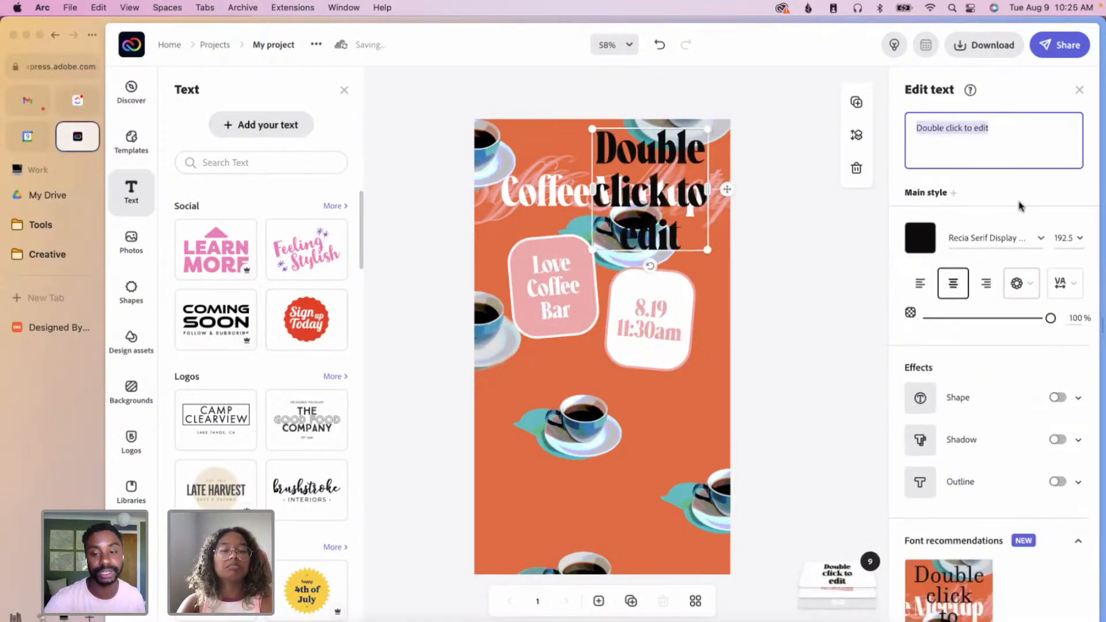
pyautogui.write('hosted by')
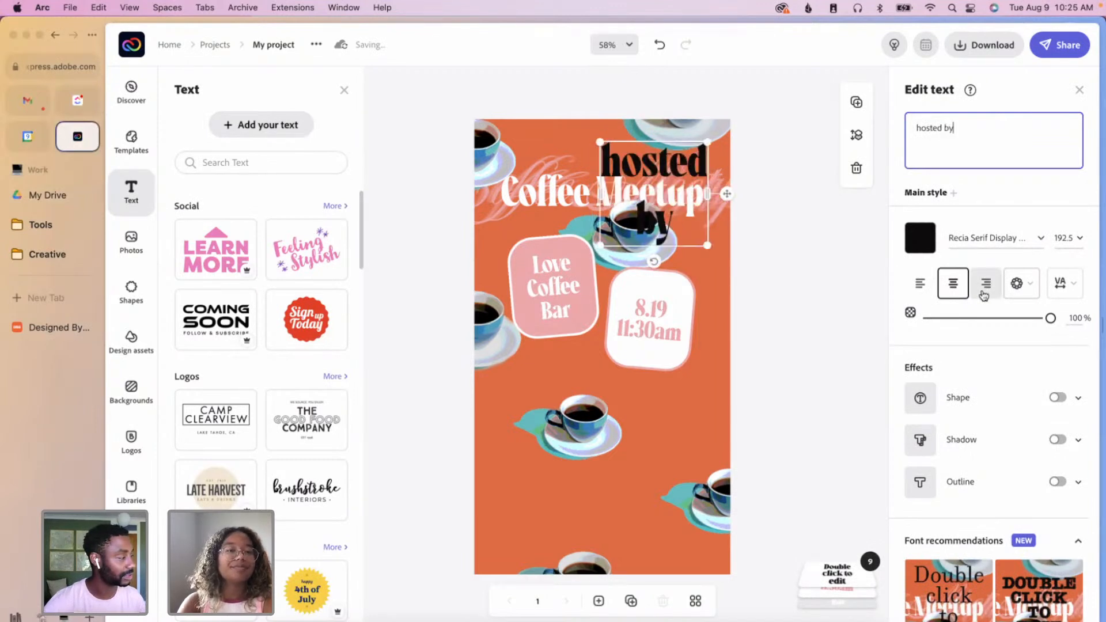
# - Recolour the "hosted by" text white, shrink it to one line and place it centred in the poster's lower part
pyautogui.click(921, 238)
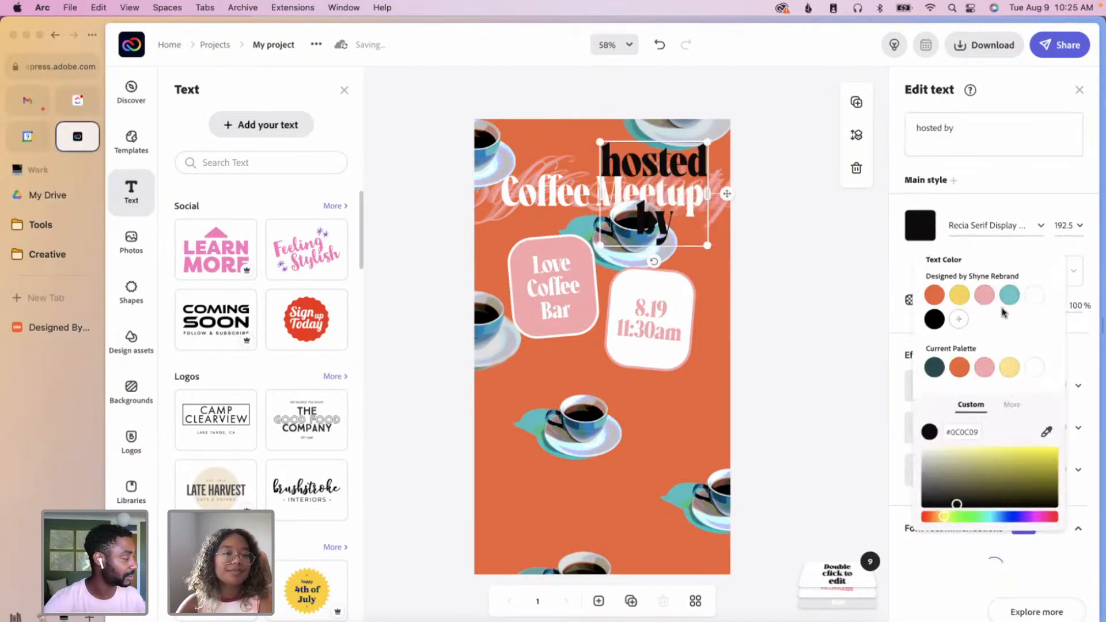
pyautogui.click(1035, 296)
pyautogui.moveTo(707, 245); pyautogui.dragTo(669, 488)
# - Set the "hosted by" text in Neue Haas Grotesk Display Pro 65 Medium
pyautogui.click(1041, 225)
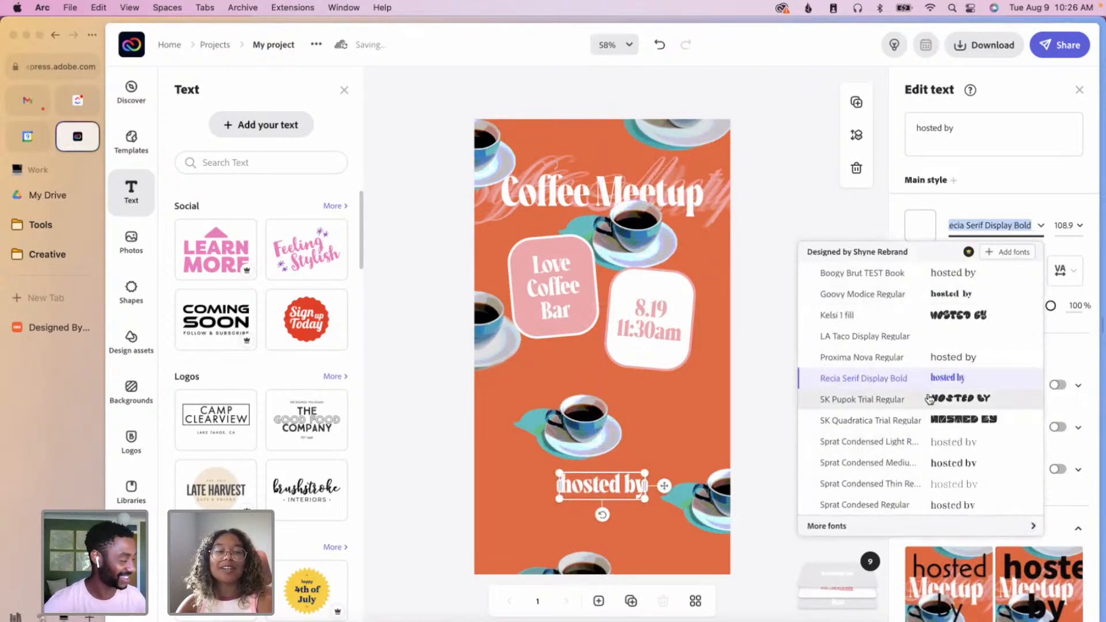
pyautogui.write('neue')
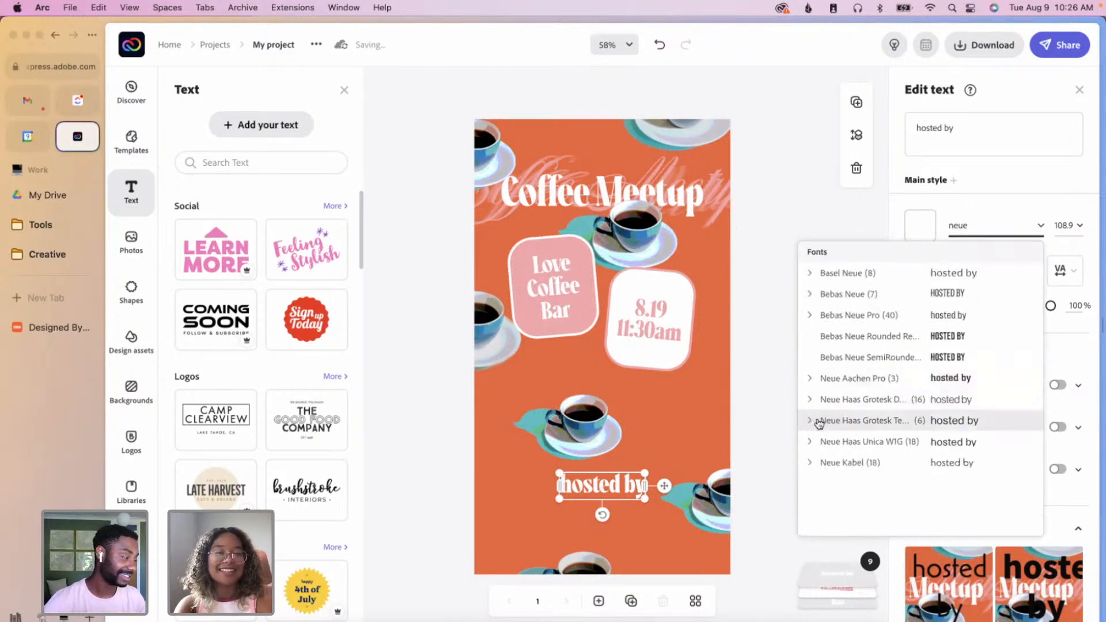
pyautogui.click(808, 399)
pyautogui.scroll(-2, 862, 465)
pyautogui.scroll(-5, 862, 465)
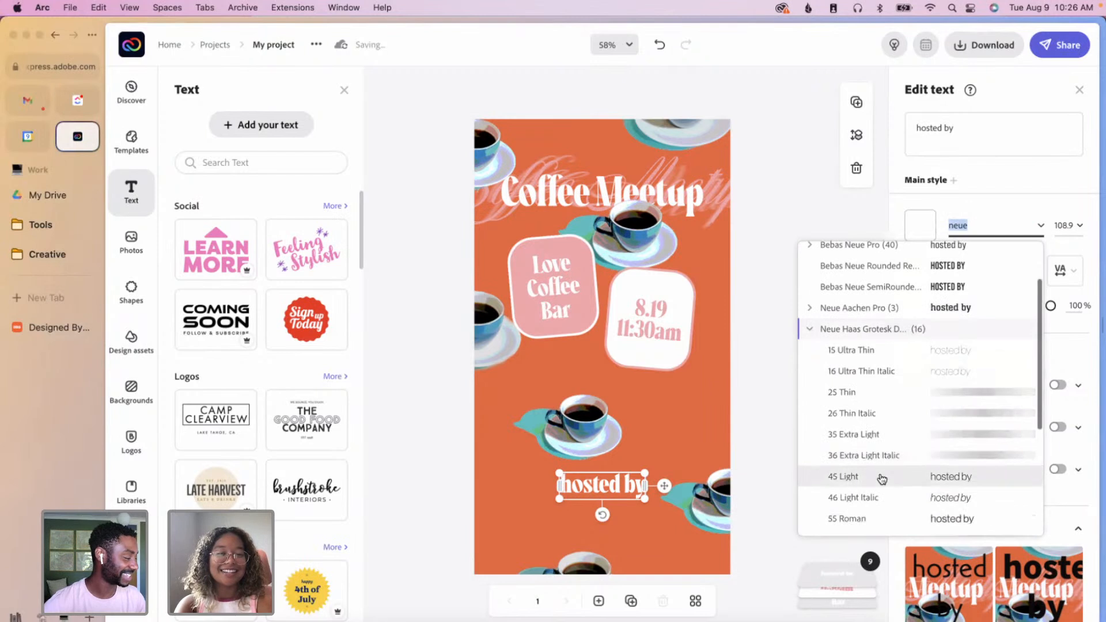
pyautogui.click(877, 431)
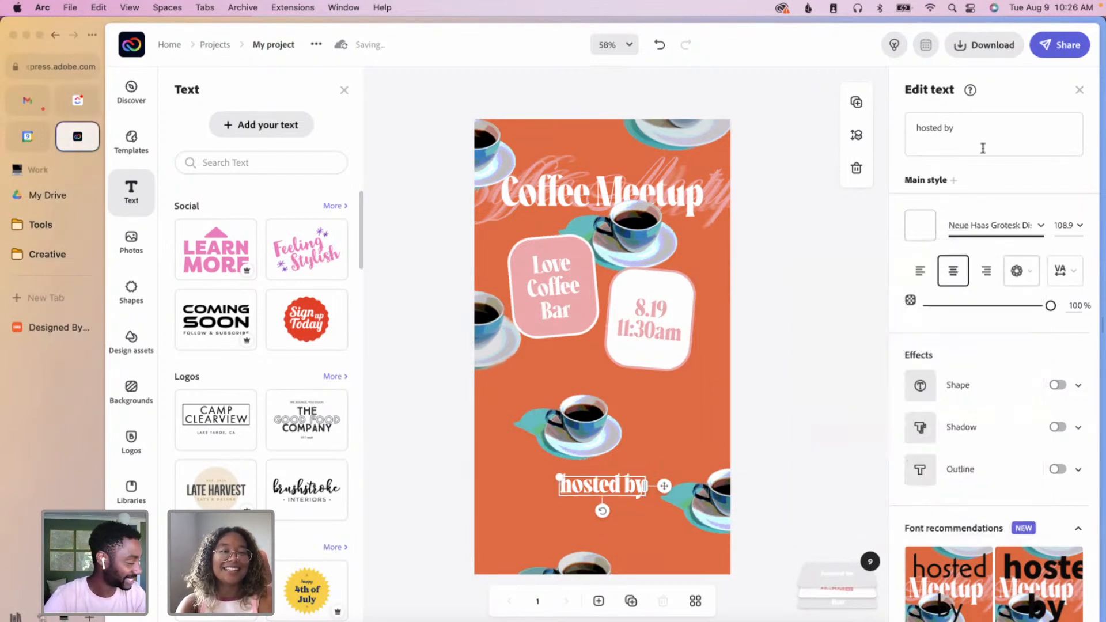
# - Retype the host line in capitals as "HOSTED BY", reduce it to about size 52.7 and centre it on the poster
pyautogui.click(1008, 116)
pyautogui.moveTo(1009, 126); pyautogui.dragTo(892, 119)
pyautogui.write('HOSTED')
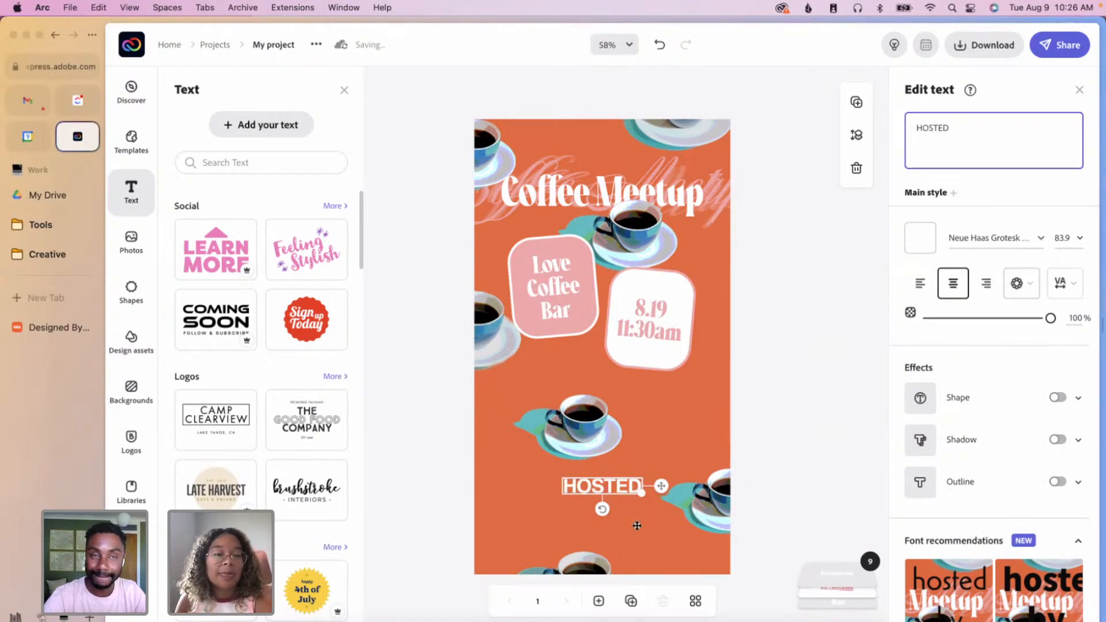
pyautogui.write(' B')
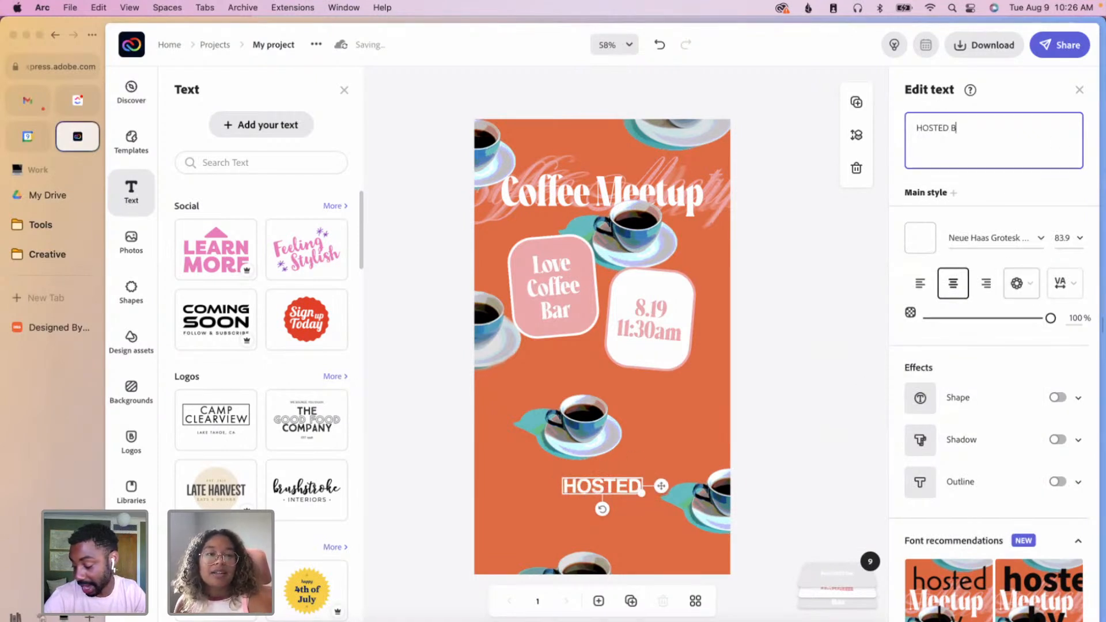
pyautogui.write('Y')
pyautogui.moveTo(665, 490)
pyautogui.mouseDown()
pyautogui.moveTo(634, 480)
pyautogui.moveTo(653, 483)
pyautogui.moveTo(656, 497)
pyautogui.moveTo(656, 489)
pyautogui.mouseUp()
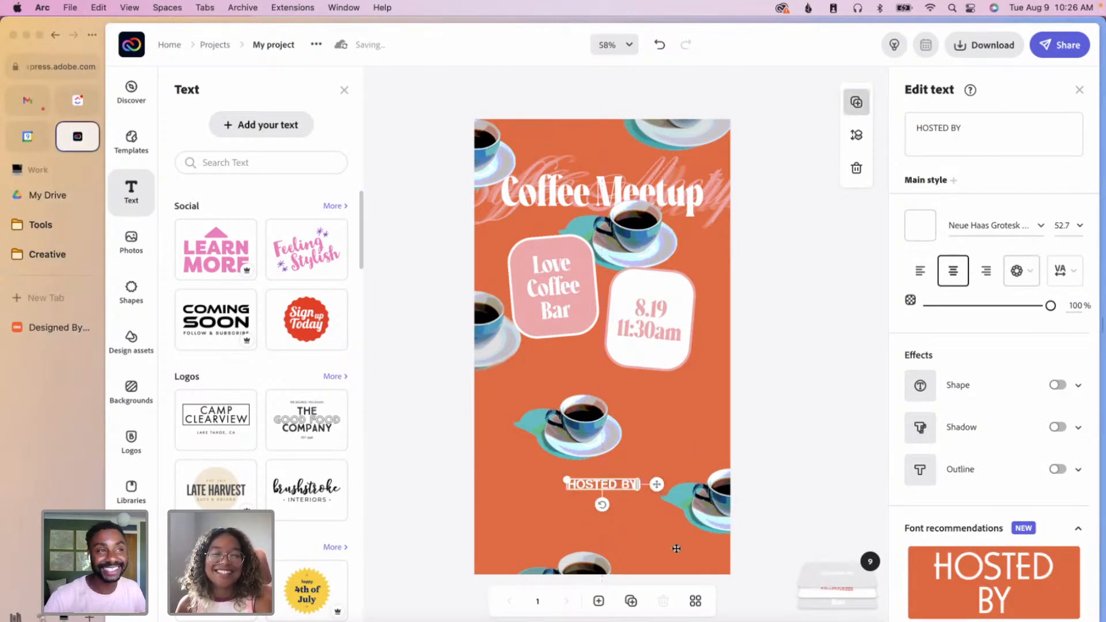
# - Duplicate the "HOSTED BY" text below itself and change the copy's wording to "The Sun Spot"
pyautogui.press('super+d')
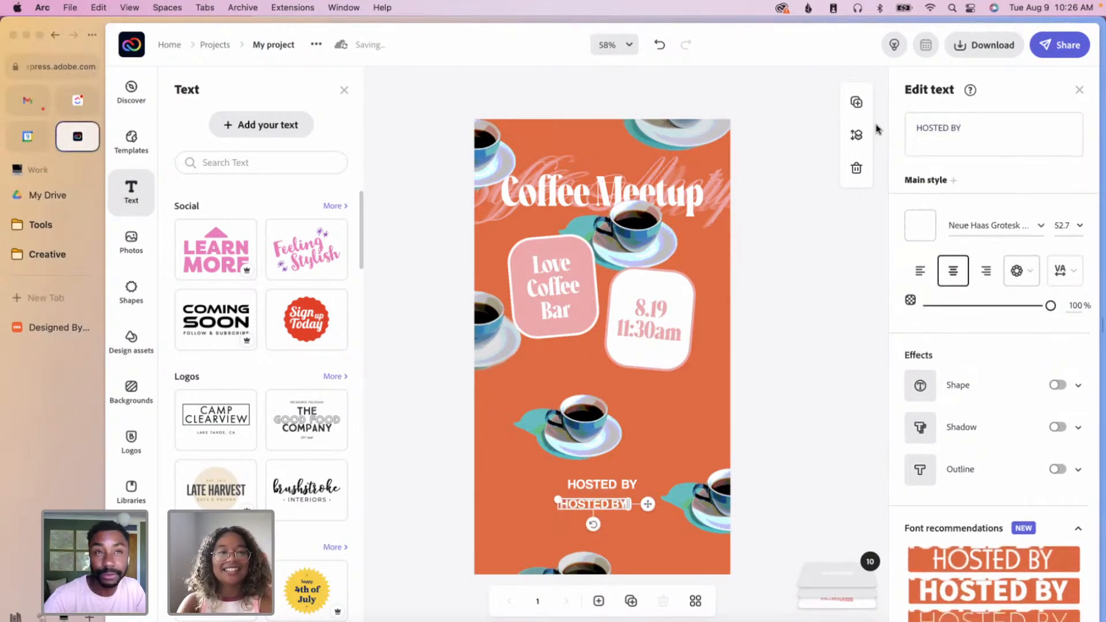
pyautogui.click(975, 127)
pyautogui.press('super+a')
pyautogui.write('THE')
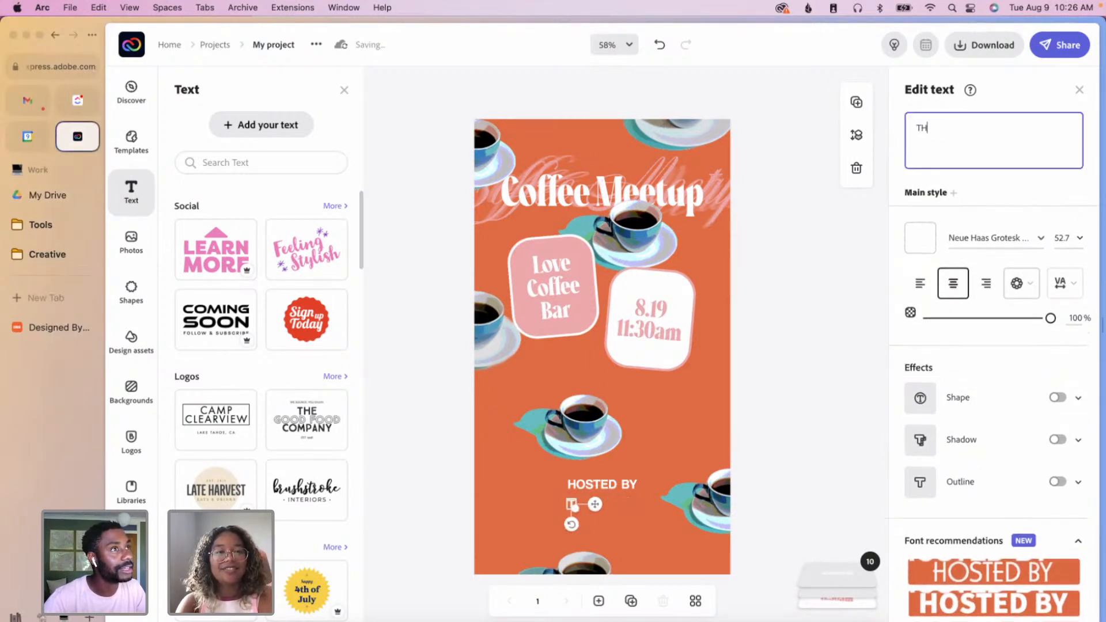
pyautogui.press('BackSpace')
pyautogui.write('h')
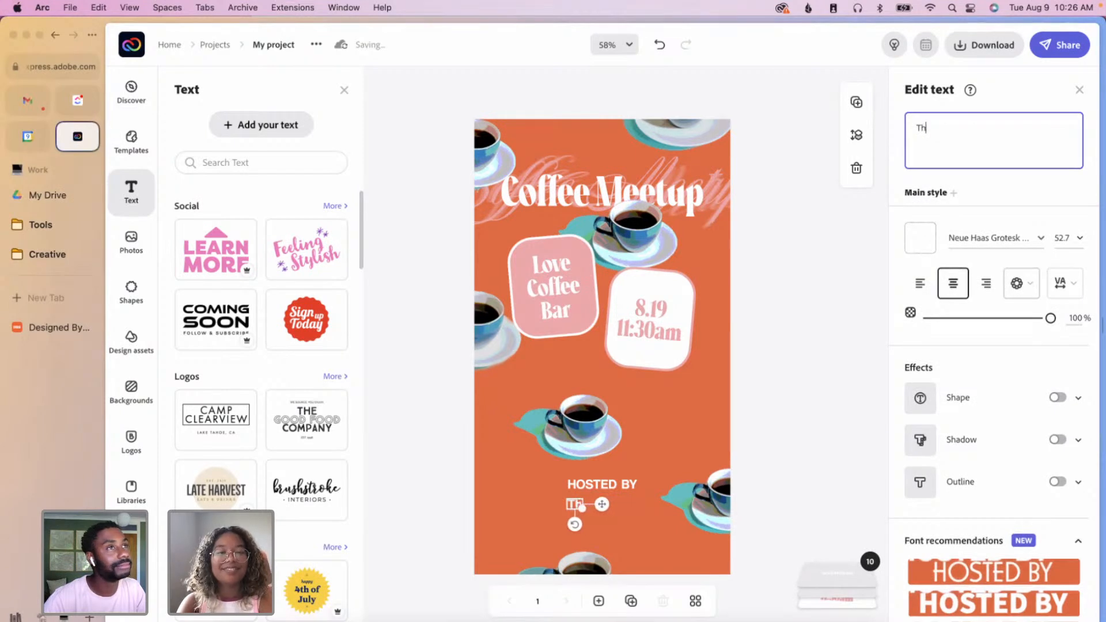
pyautogui.write('e Sun Spot')
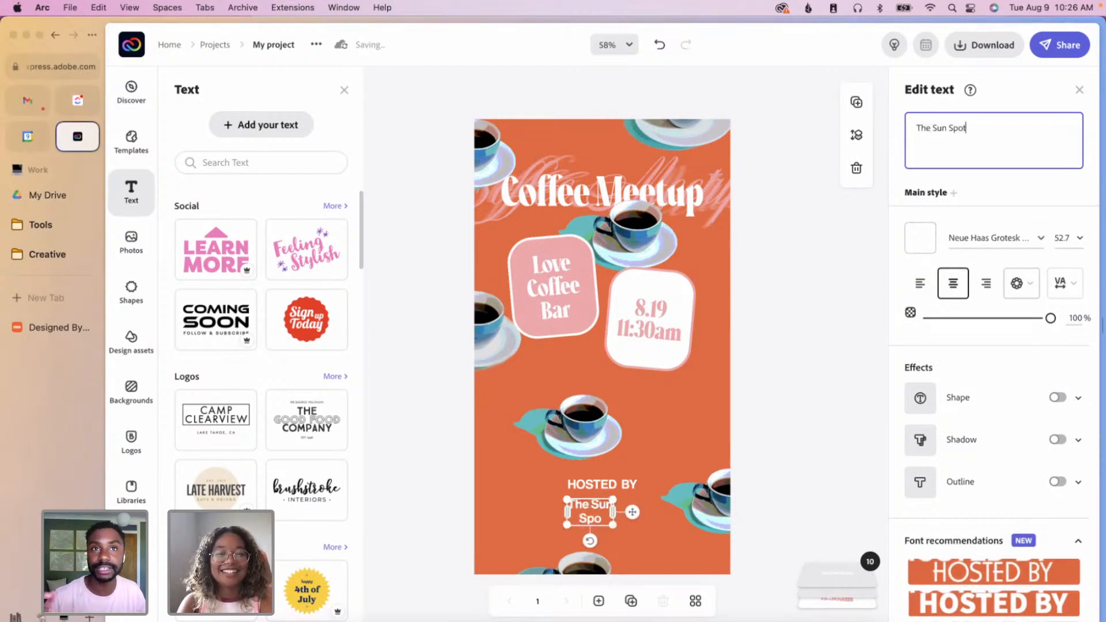
# - Enlarge "The Sun Spot" to one line at about size 66.2 and centre it directly under "HOSTED BY"
pyautogui.moveTo(613, 525); pyautogui.dragTo(669, 515)
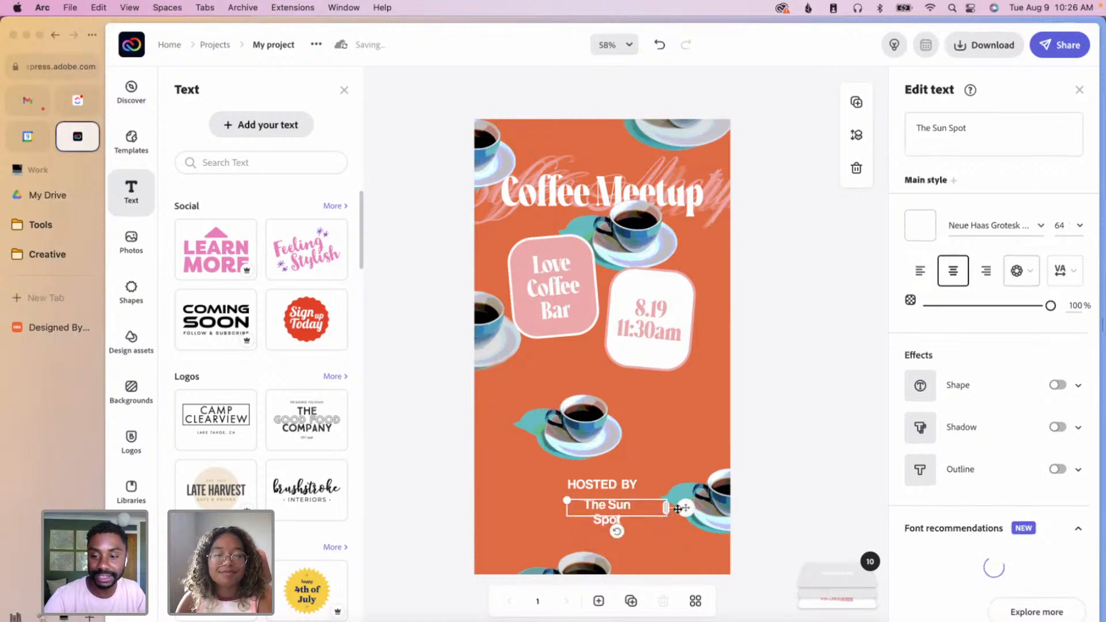
pyautogui.moveTo(568, 502)
pyautogui.mouseDown()
pyautogui.moveTo(539, 501)
pyautogui.moveTo(573, 501)
pyautogui.mouseUp()
pyautogui.moveTo(679, 506)
pyautogui.mouseDown()
pyautogui.moveTo(644, 506)
pyautogui.moveTo(676, 506)
pyautogui.moveTo(656, 484)
pyautogui.moveTo(668, 503)
pyautogui.mouseUp()
pyautogui.click(663, 508)
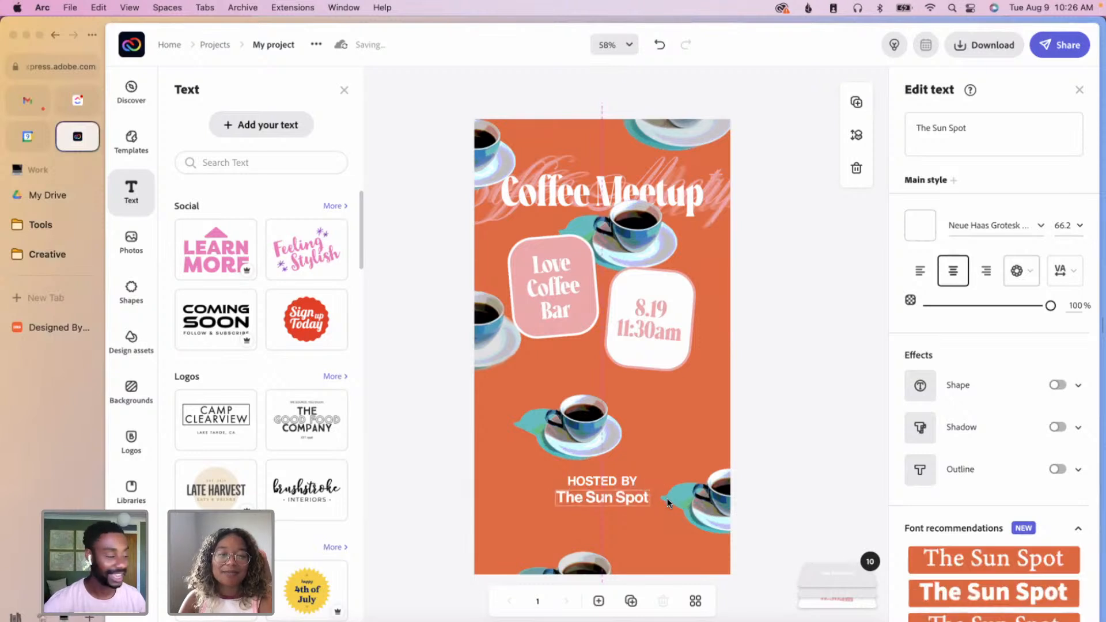
# - Change the font of "The Sun Spot" to Nautica Bold
pyautogui.click(1023, 228)
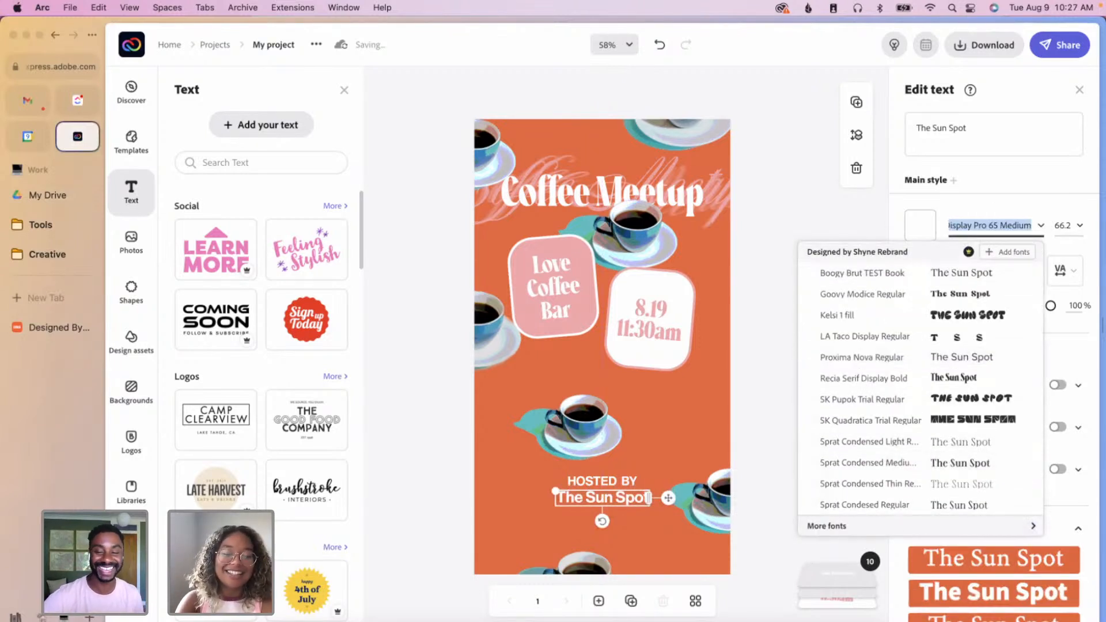
pyautogui.write('nautica')
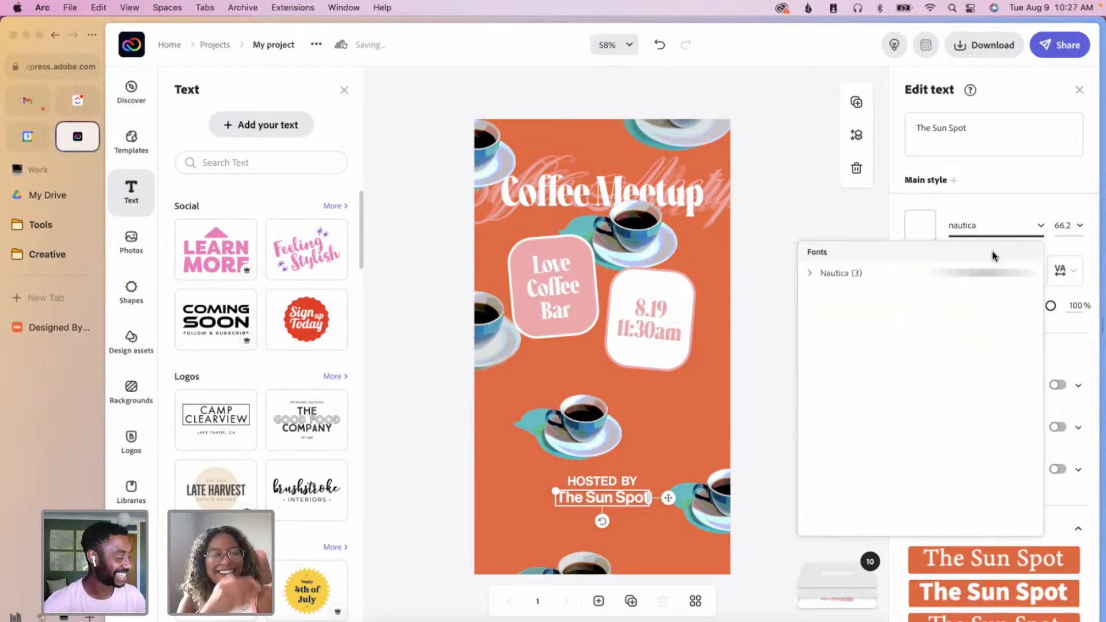
pyautogui.click(809, 275)
pyautogui.click(954, 336)
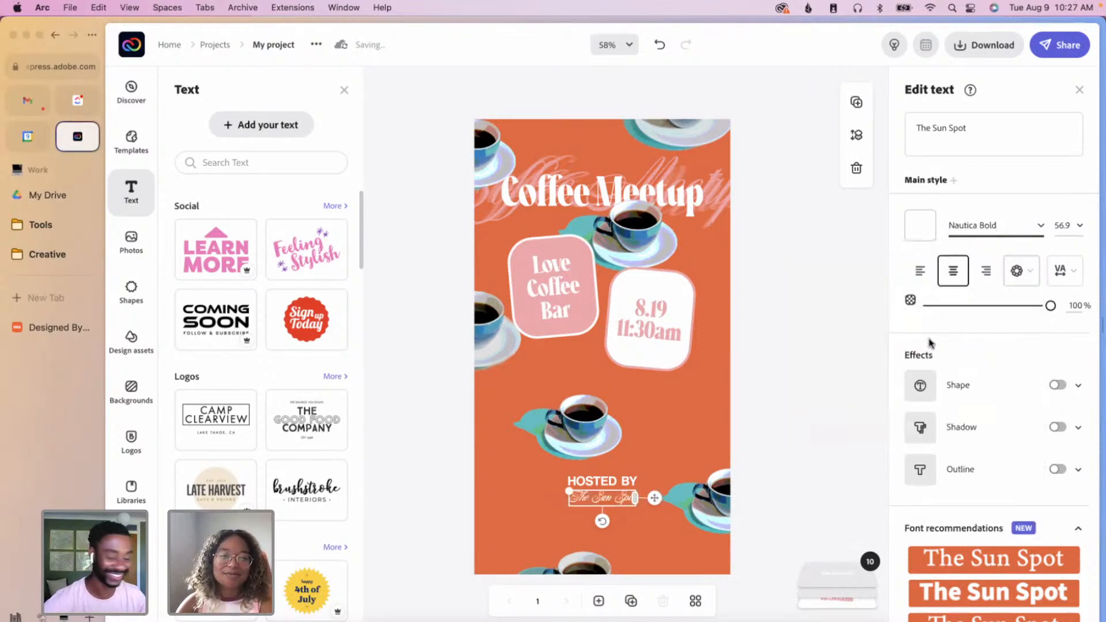
# - Enlarge the script "The Sun Spot" text to about size 108.3 and recentre it below "HOSTED BY"
pyautogui.moveTo(564, 491); pyautogui.dragTo(509, 479)
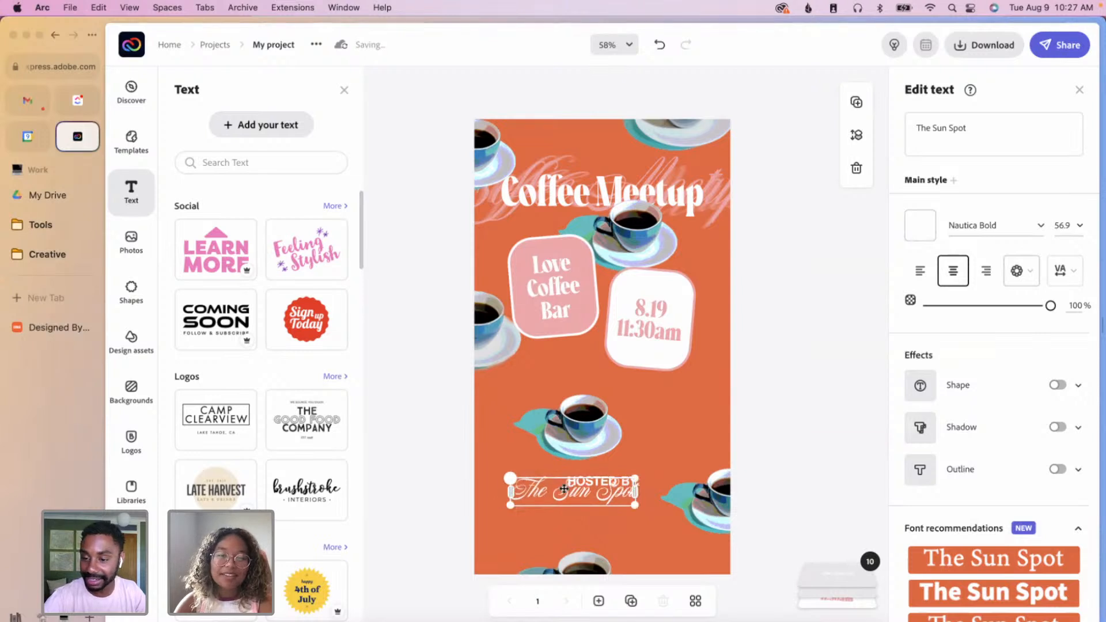
pyautogui.moveTo(654, 494); pyautogui.dragTo(680, 503)
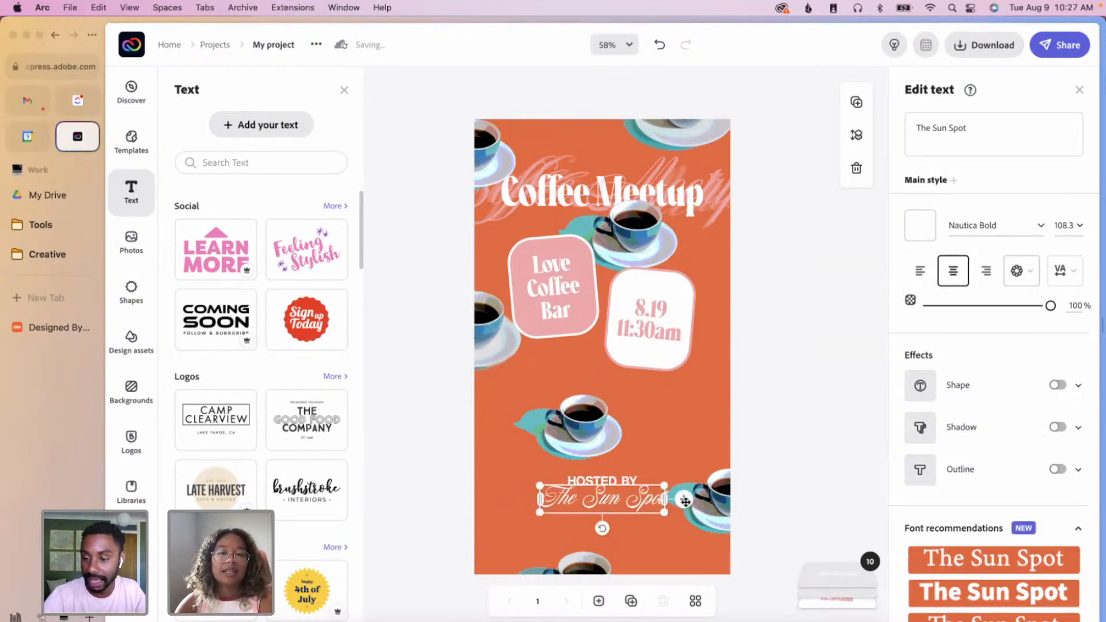
pyautogui.moveTo(685, 502); pyautogui.dragTo(686, 505)
pyautogui.click(801, 452)
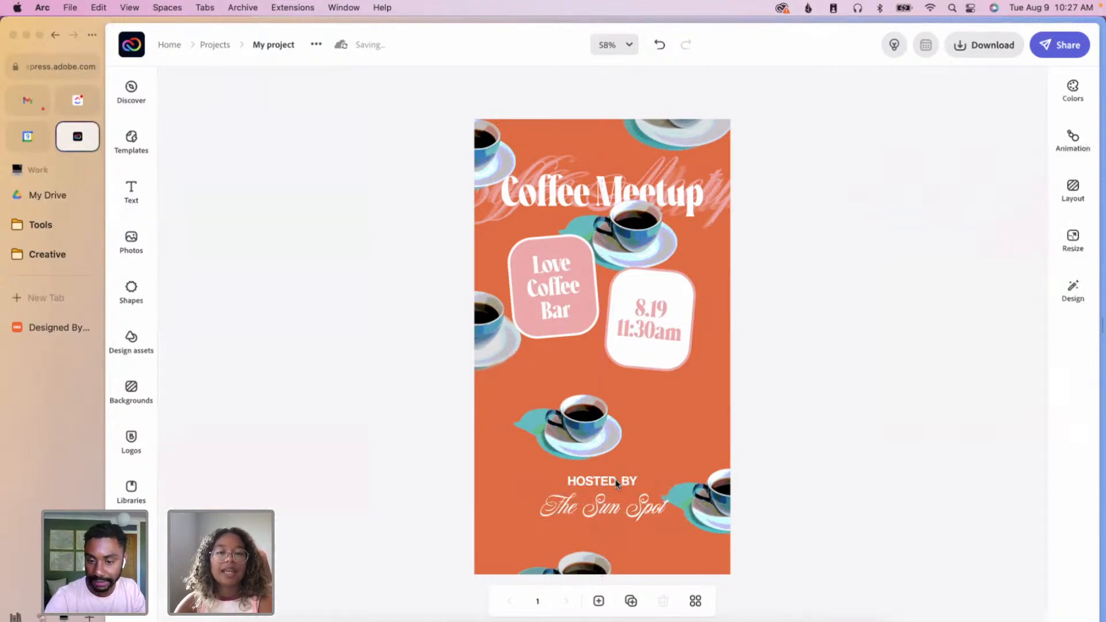
# - Move "HOSTED BY" and "The Sun Spot" up slightly, keeping both centred on the poster
pyautogui.click(649, 486)
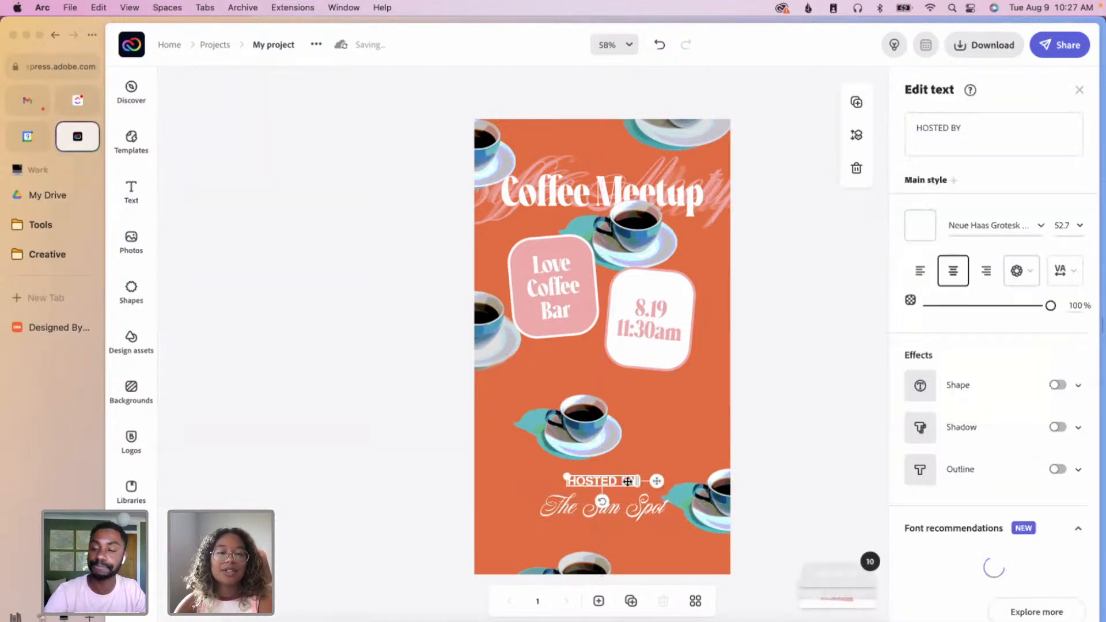
pyautogui.click(653, 510)
pyautogui.moveTo(685, 511); pyautogui.dragTo(685, 503)
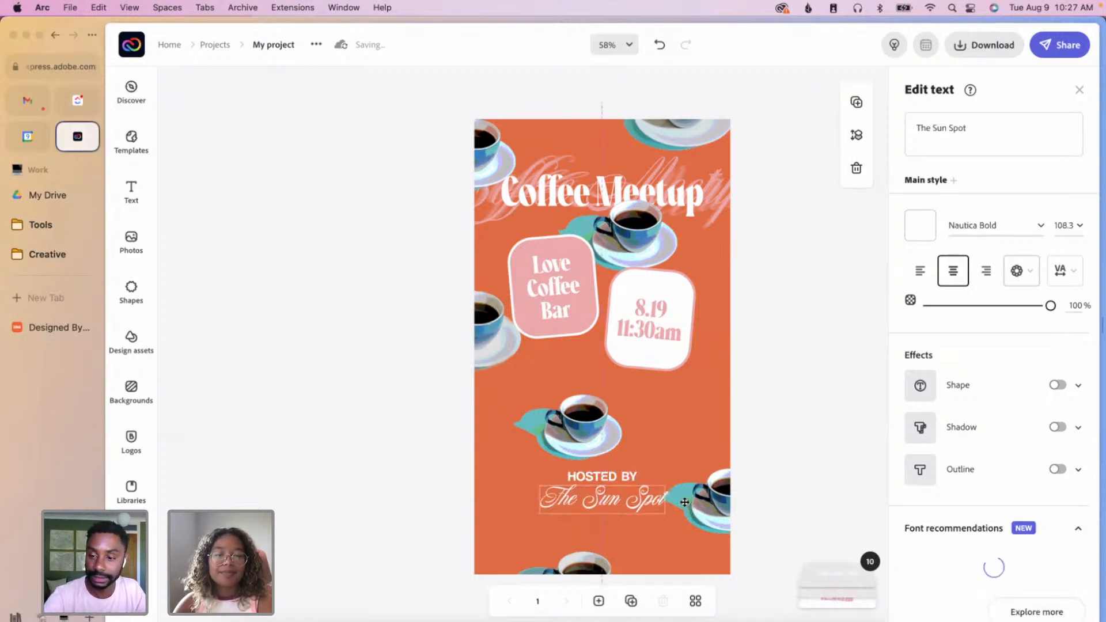
pyautogui.click(741, 202)
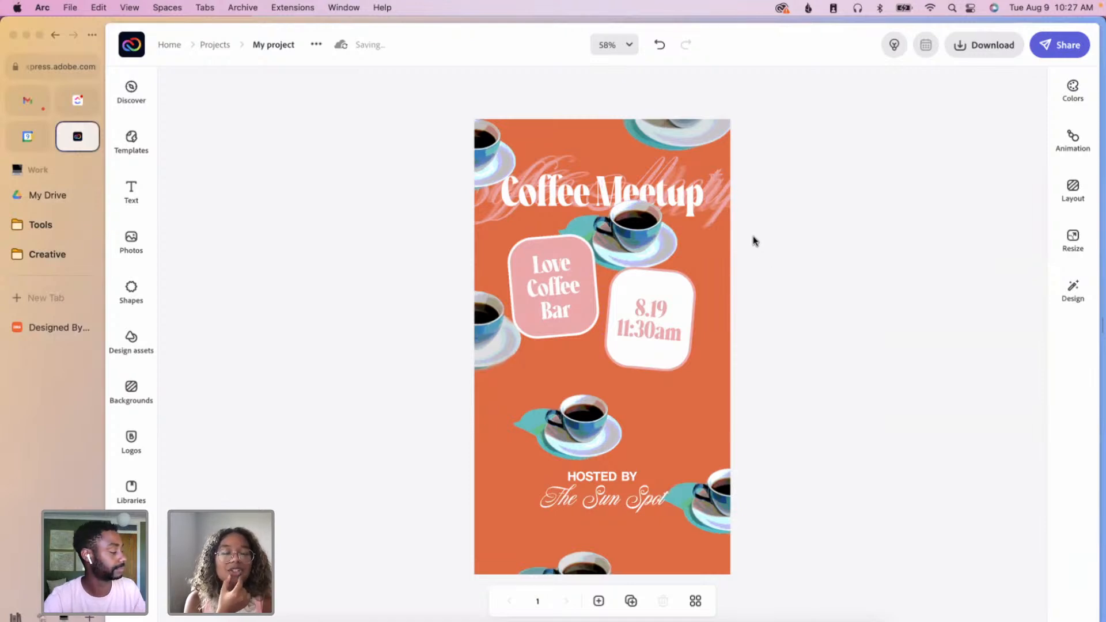
# - Duplicate "The Sun Spot", centre the copy below the original, change its wording to "Pineapple" and lower it slightly
pyautogui.click(612, 504)
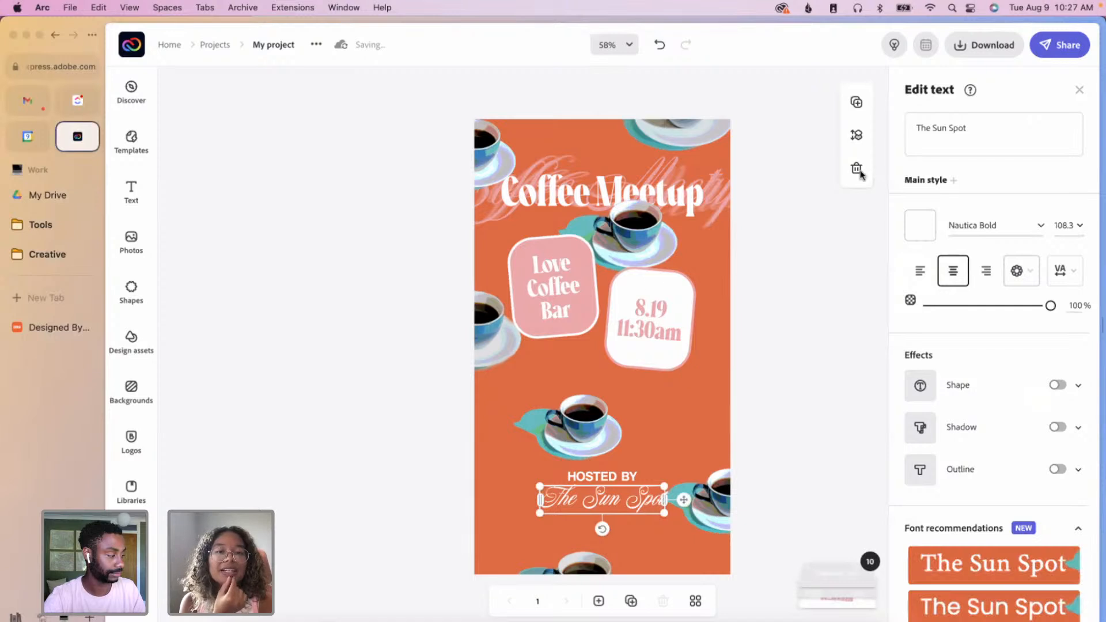
pyautogui.moveTo(684, 499); pyautogui.dragTo(691, 532)
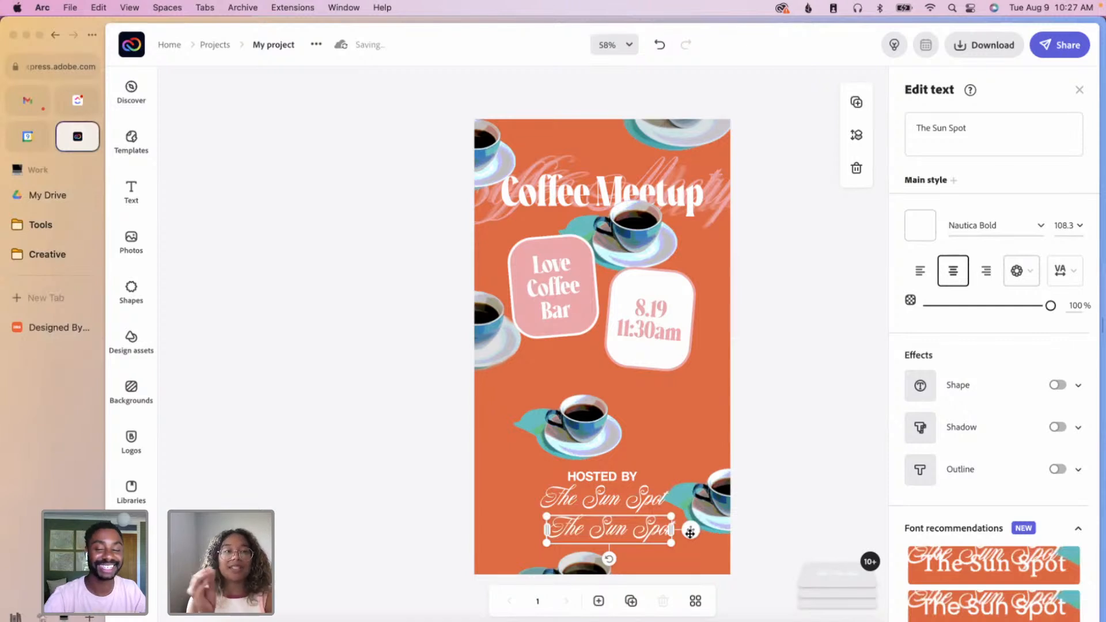
pyautogui.moveTo(688, 534); pyautogui.dragTo(682, 534)
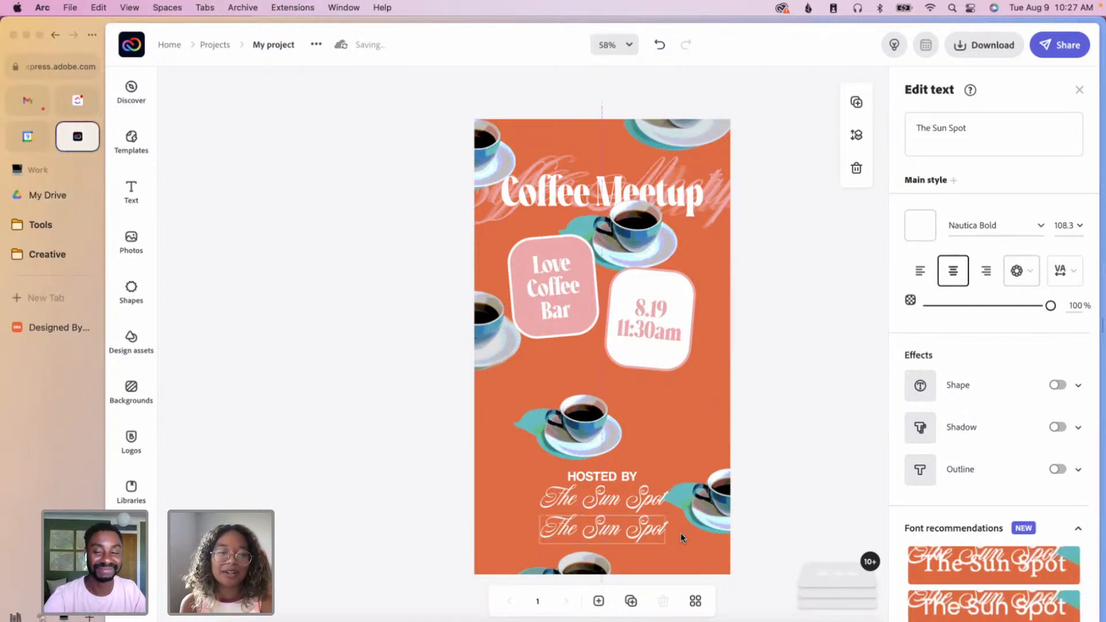
pyautogui.moveTo(996, 125); pyautogui.dragTo(915, 122)
pyautogui.write('Pineapple')
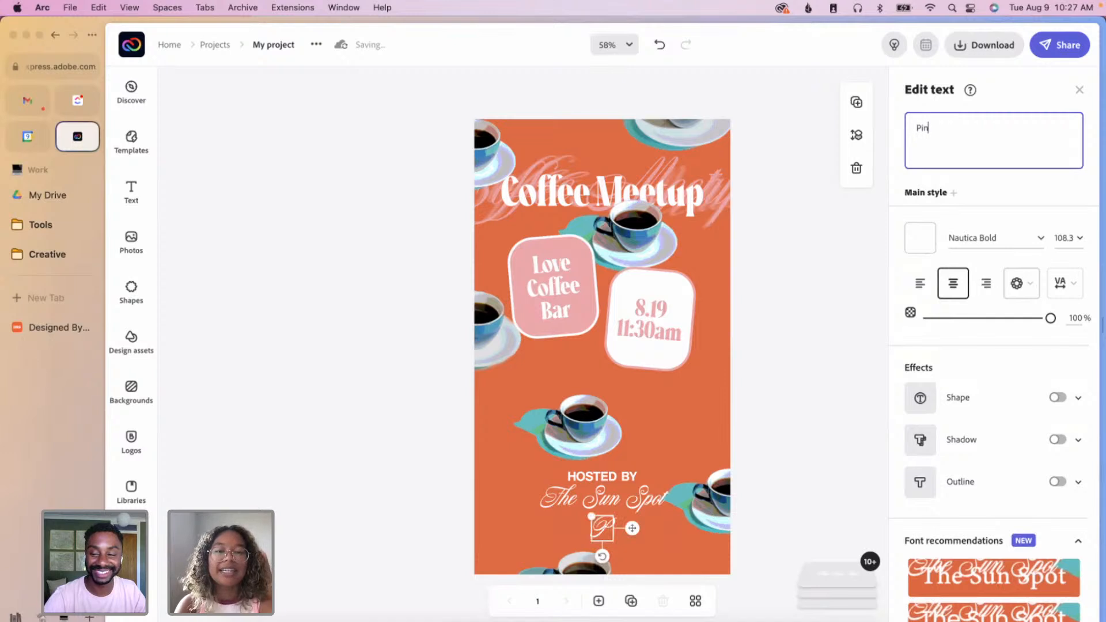
pyautogui.click(806, 481)
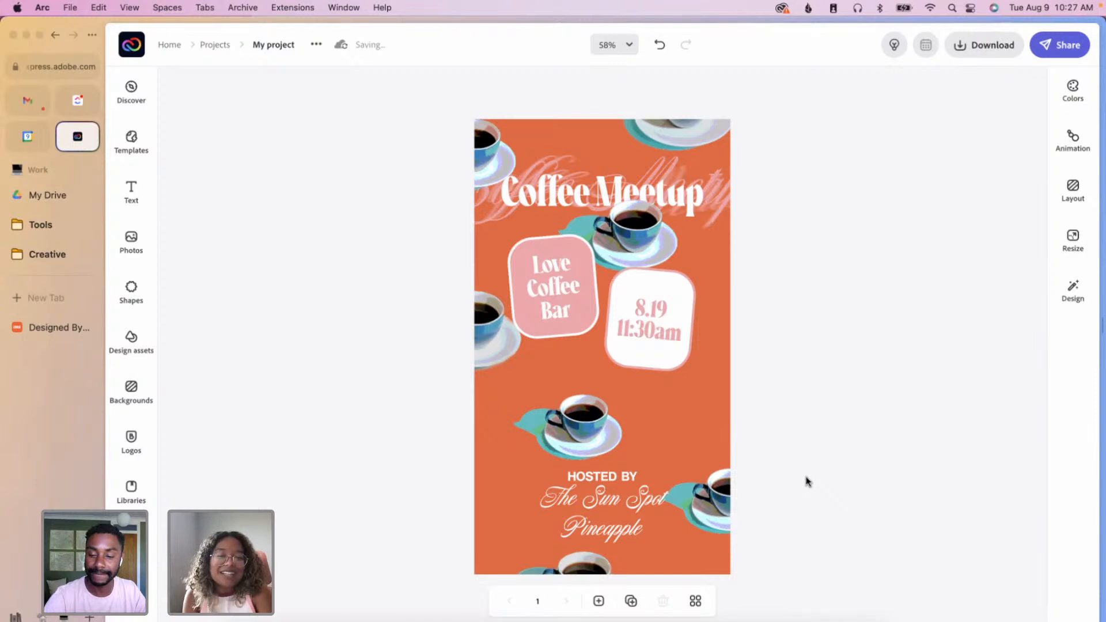
pyautogui.moveTo(621, 534); pyautogui.dragTo(620, 536)
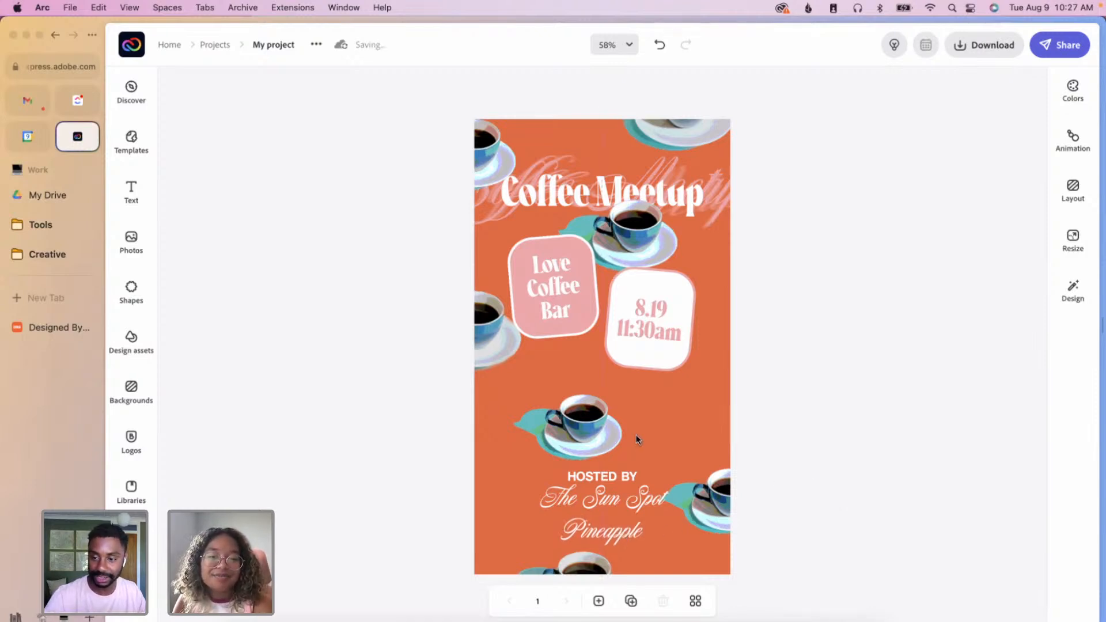
# - Duplicate "HOSTED BY", replace the copy's wording with "x" and centre it between "The Sun Spot" and "Pineapple"
pyautogui.click(625, 475)
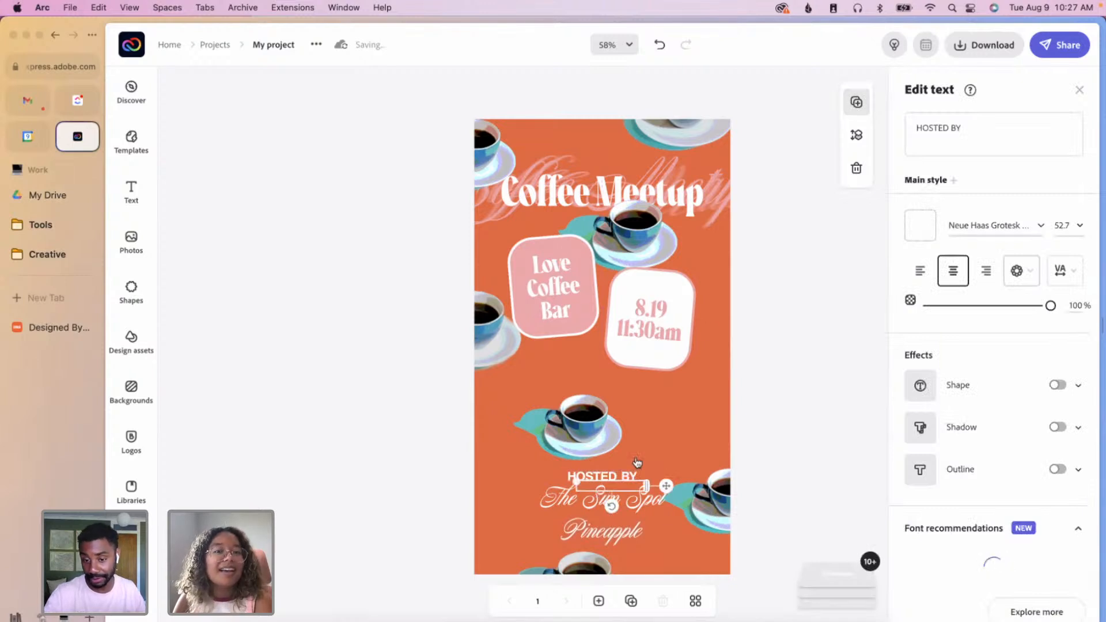
pyautogui.click(926, 126)
pyautogui.press('super+a')
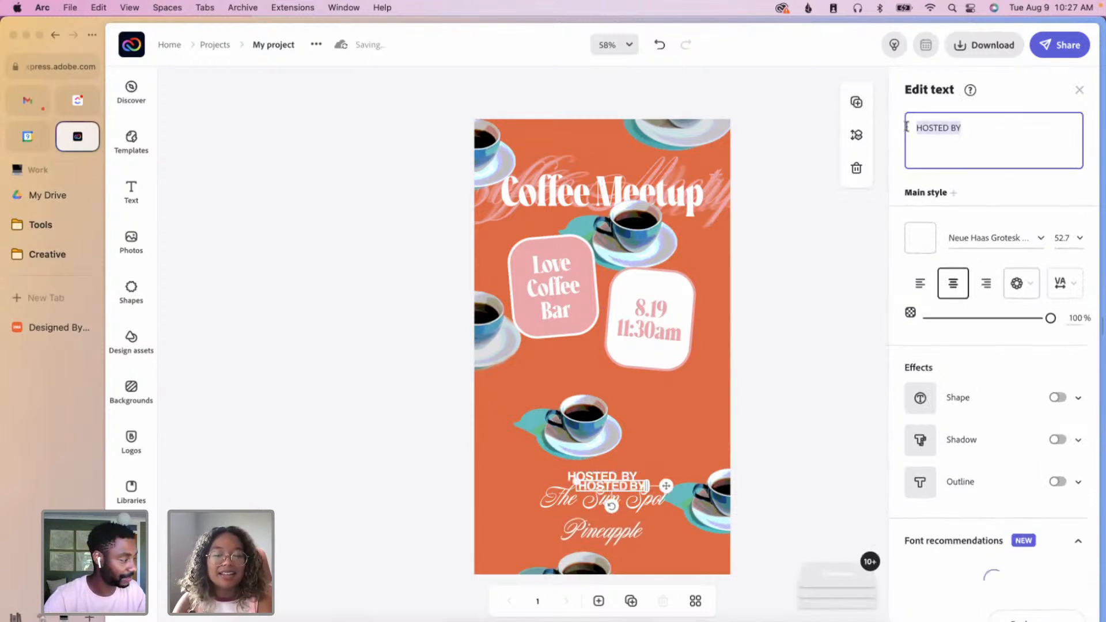
pyautogui.press('BackSpace')
pyautogui.moveTo(661, 488); pyautogui.dragTo(631, 515)
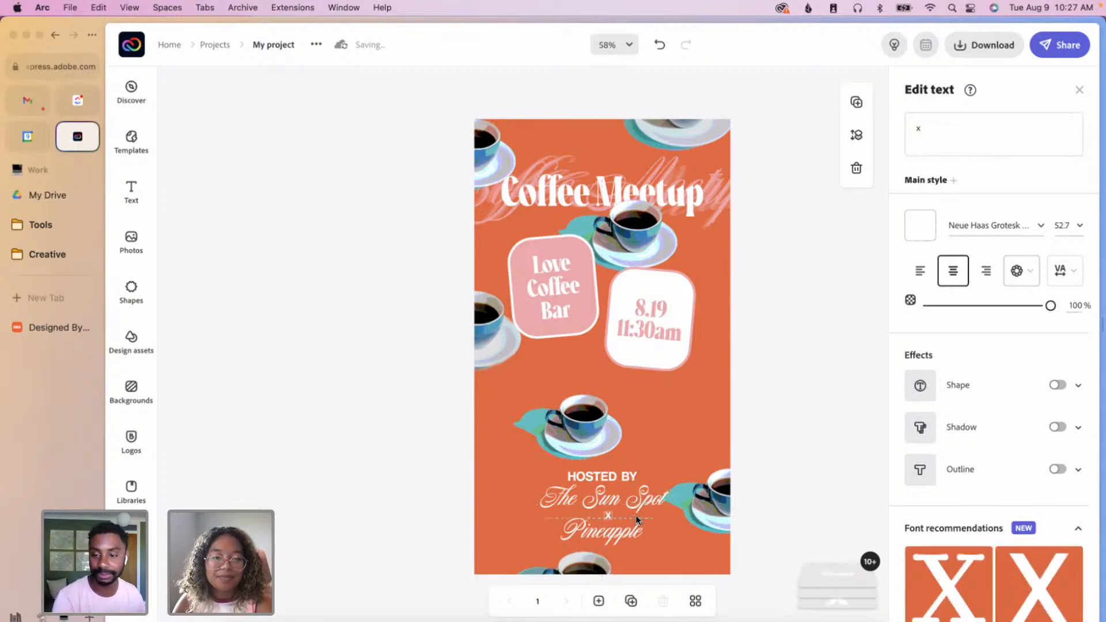
pyautogui.click(711, 579)
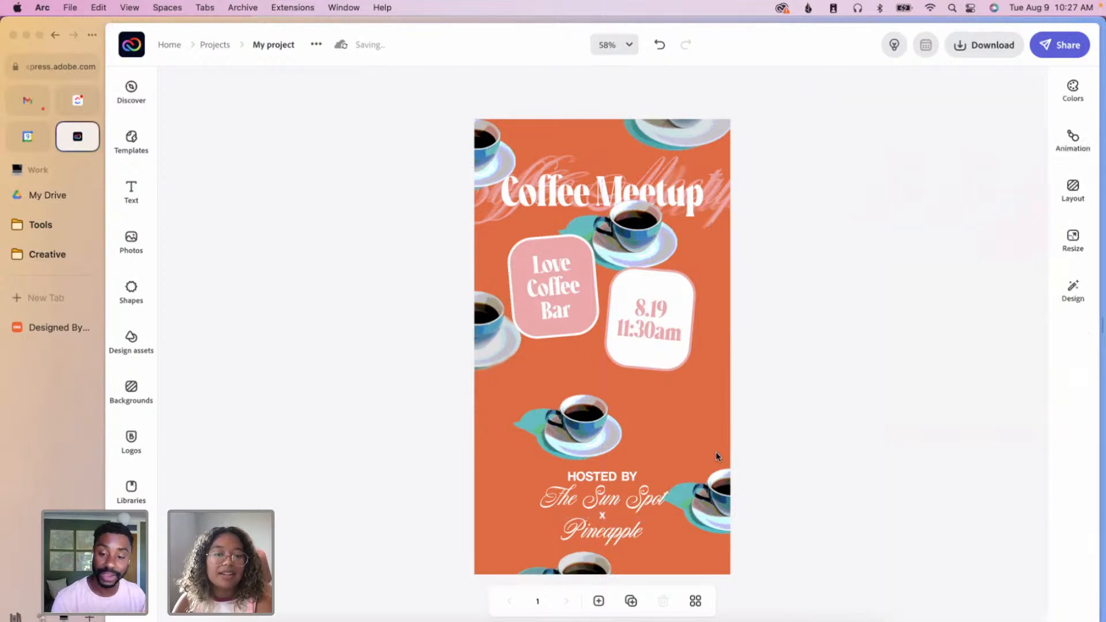
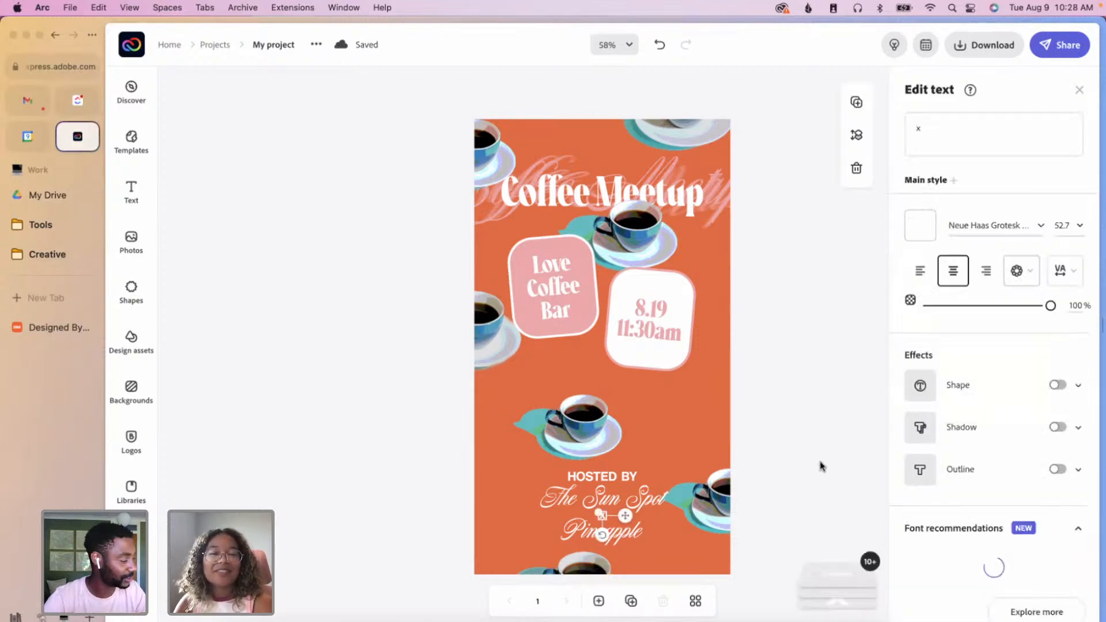
# - Move the lower coffee cup pattern image up slightly, closer to the date and venue badges
pyautogui.click(609, 438)
pyautogui.moveTo(596, 438)
pyautogui.mouseDown()
pyautogui.moveTo(591, 416)
pyautogui.moveTo(601, 427)
pyautogui.mouseUp()
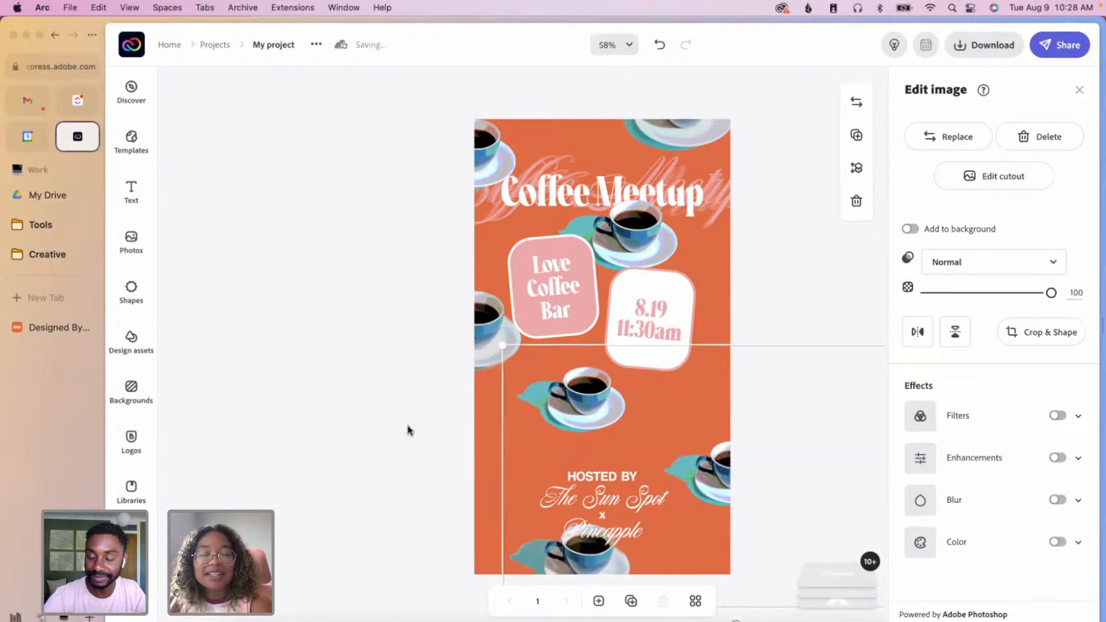
# - Raise "HOSTED BY" and "The Sun Spot" further above the bottom coffee cup, keeping both lines centred on the poster
pyautogui.click(441, 426)
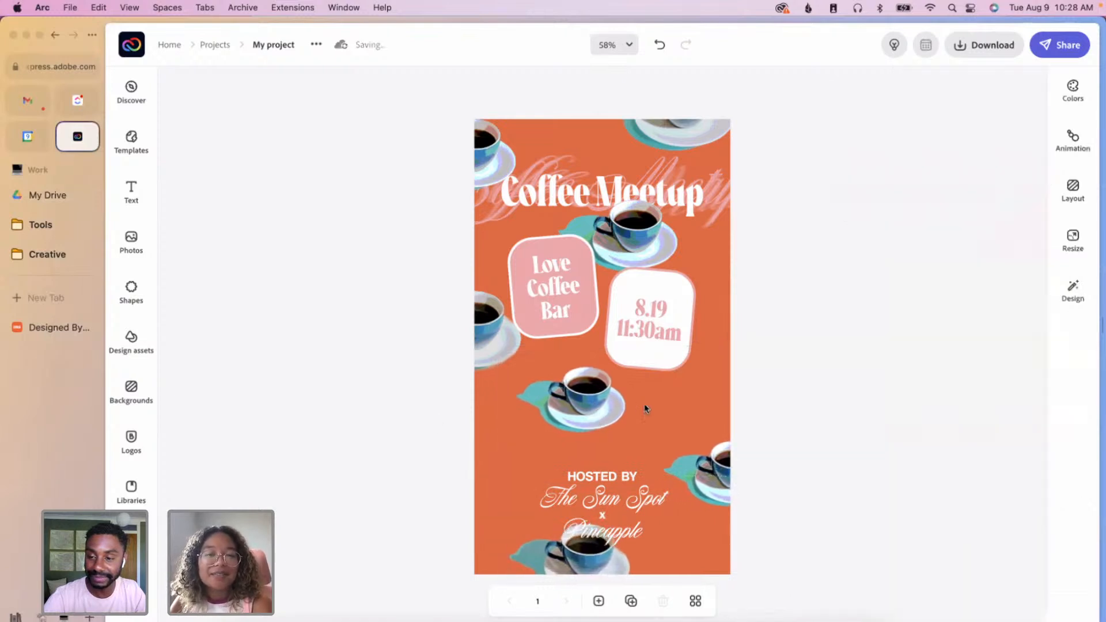
pyautogui.click(623, 477)
pyautogui.moveTo(653, 474); pyautogui.dragTo(653, 457)
pyautogui.click(669, 498)
pyautogui.moveTo(680, 500); pyautogui.dragTo(682, 487)
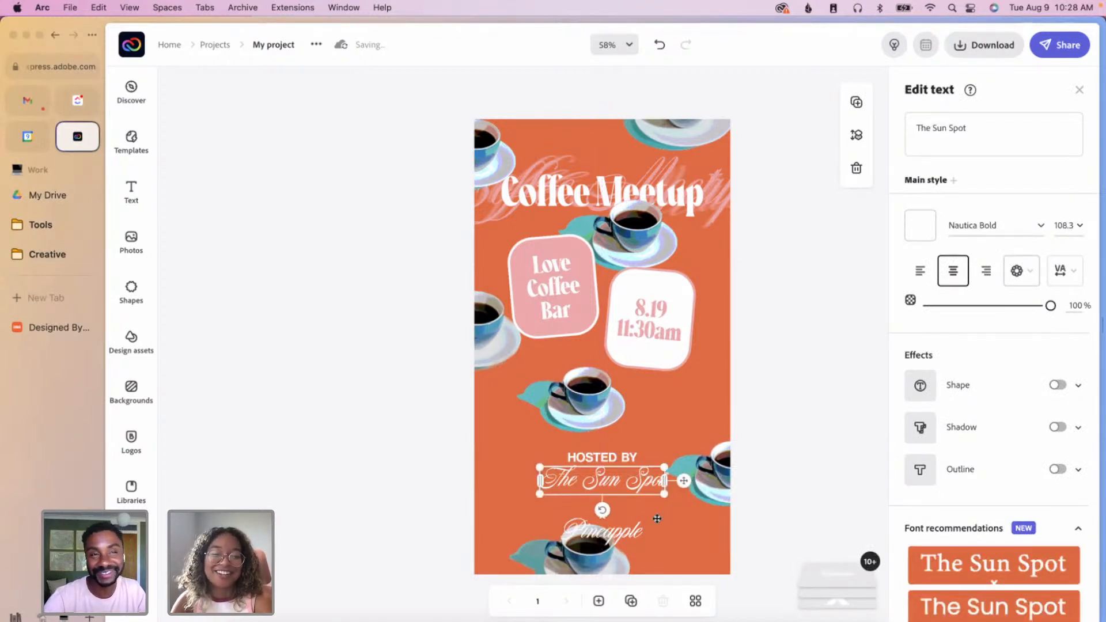
# - Move "x" and "Pineapple" up beneath "The Sun Spot" so they clear the bottom coffee cup
pyautogui.click(603, 515)
pyautogui.click(603, 515)
pyautogui.moveTo(624, 516); pyautogui.dragTo(623, 499)
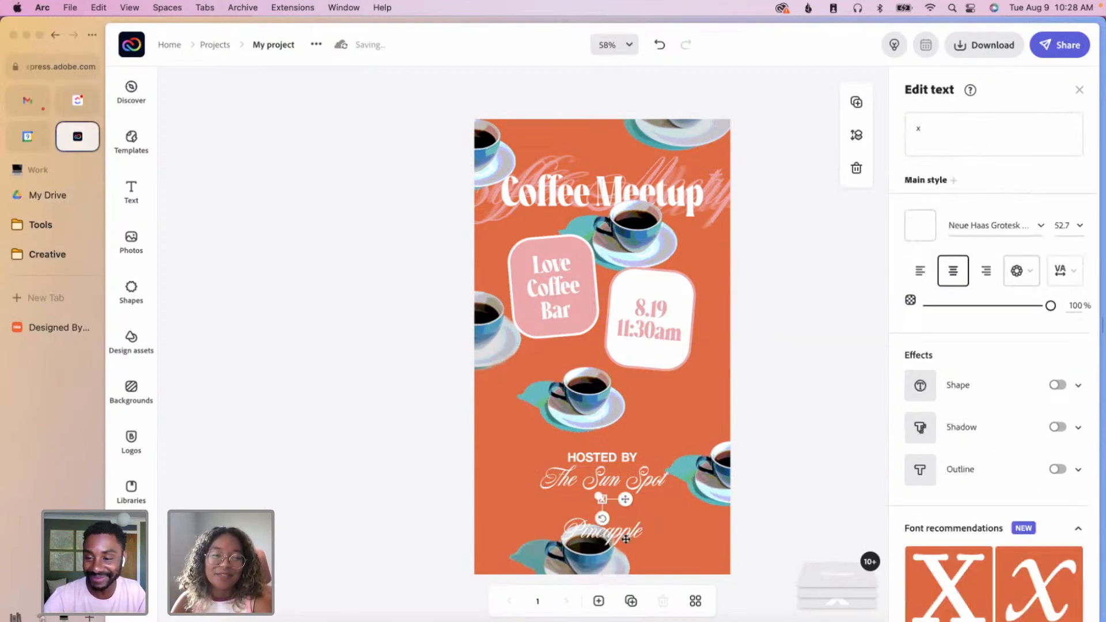
pyautogui.click(649, 540)
pyautogui.moveTo(663, 533); pyautogui.dragTo(661, 514)
# - Nudge "x" and "Pineapple" up slightly to tighten the spacing of the host text
pyautogui.click(599, 483)
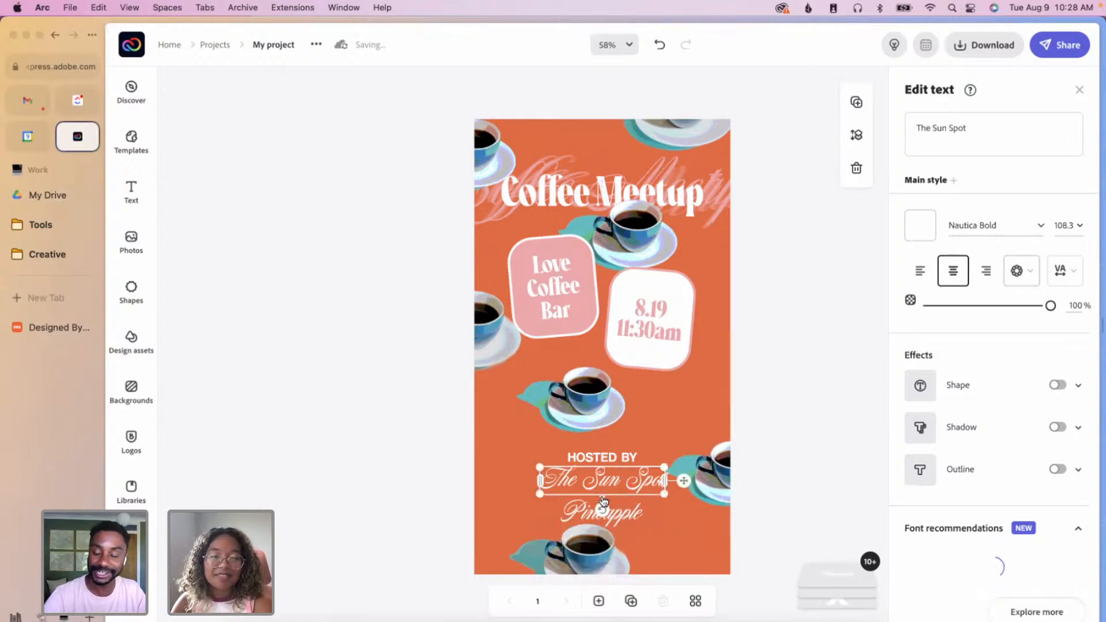
pyautogui.moveTo(835, 584)
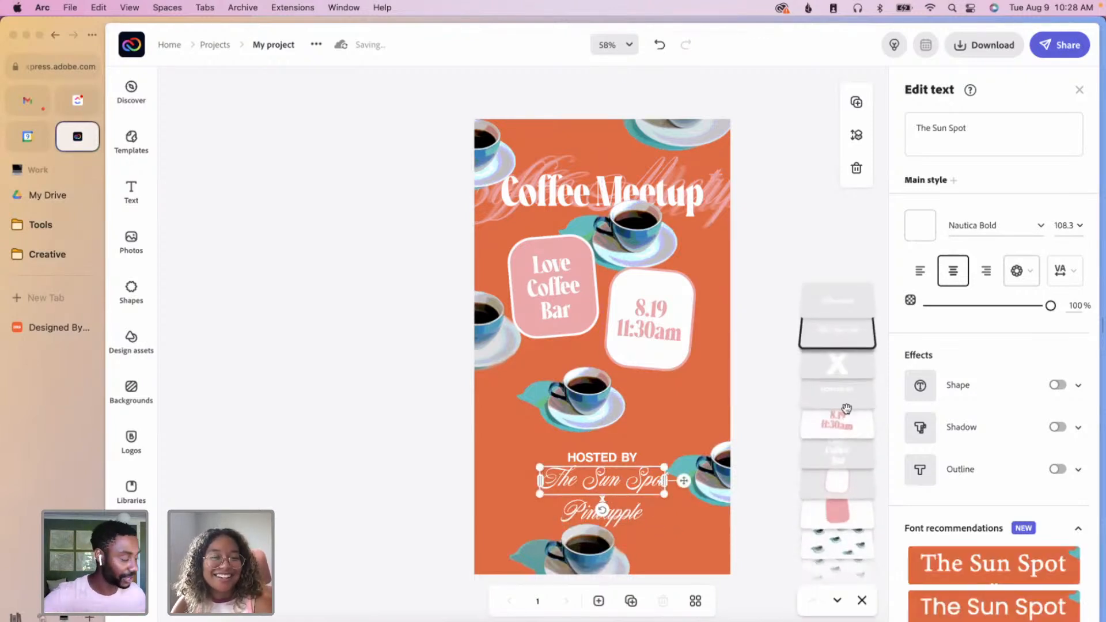
pyautogui.click(852, 374)
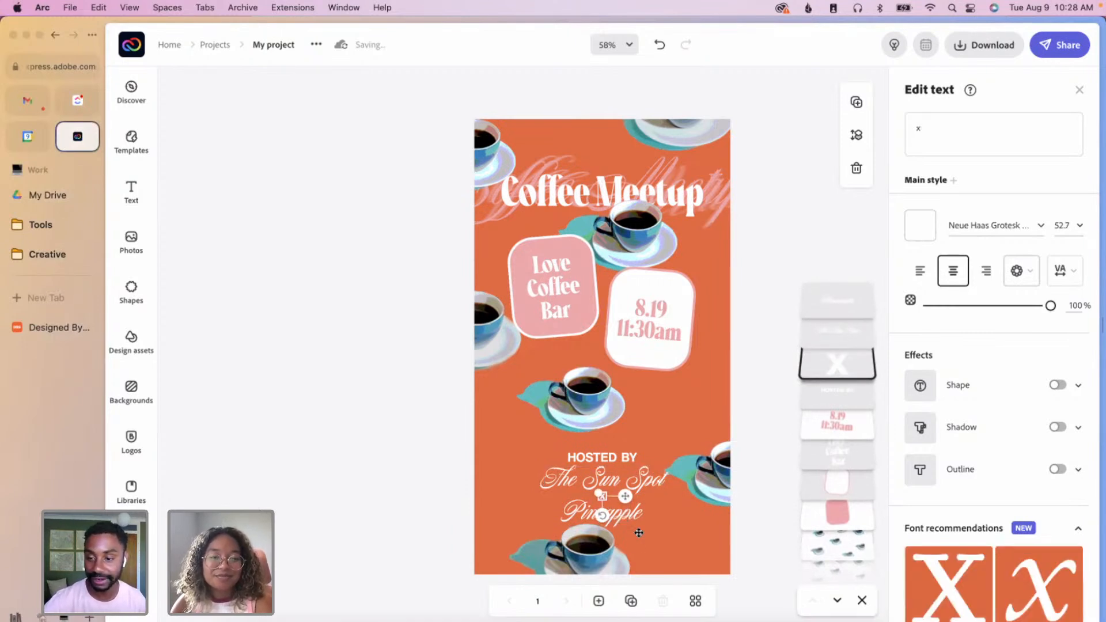
pyautogui.click(633, 521)
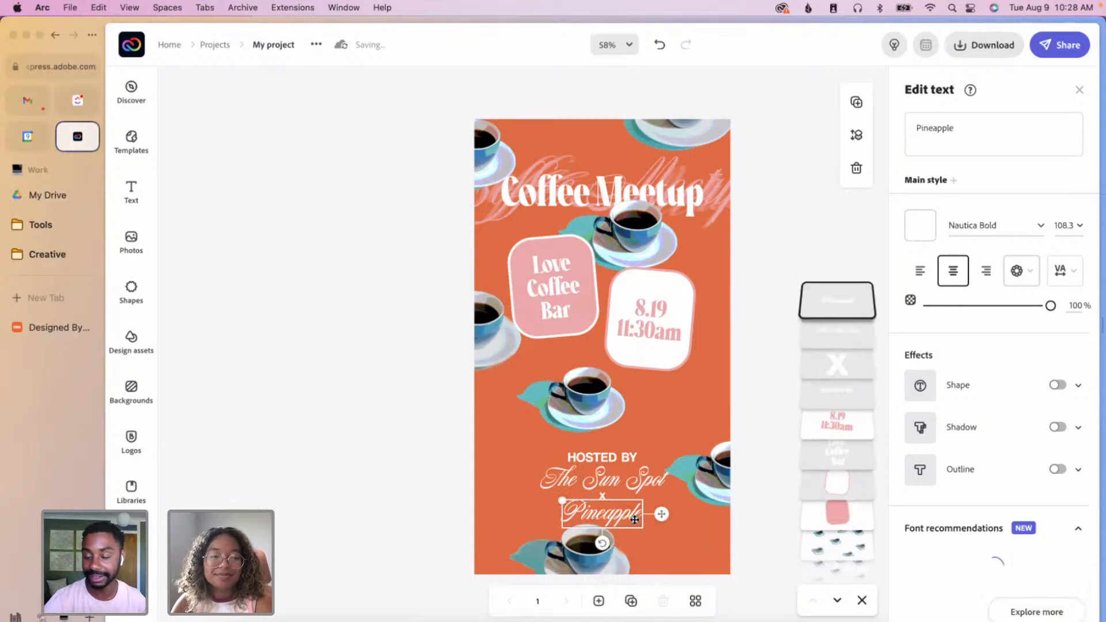
pyautogui.click(363, 461)
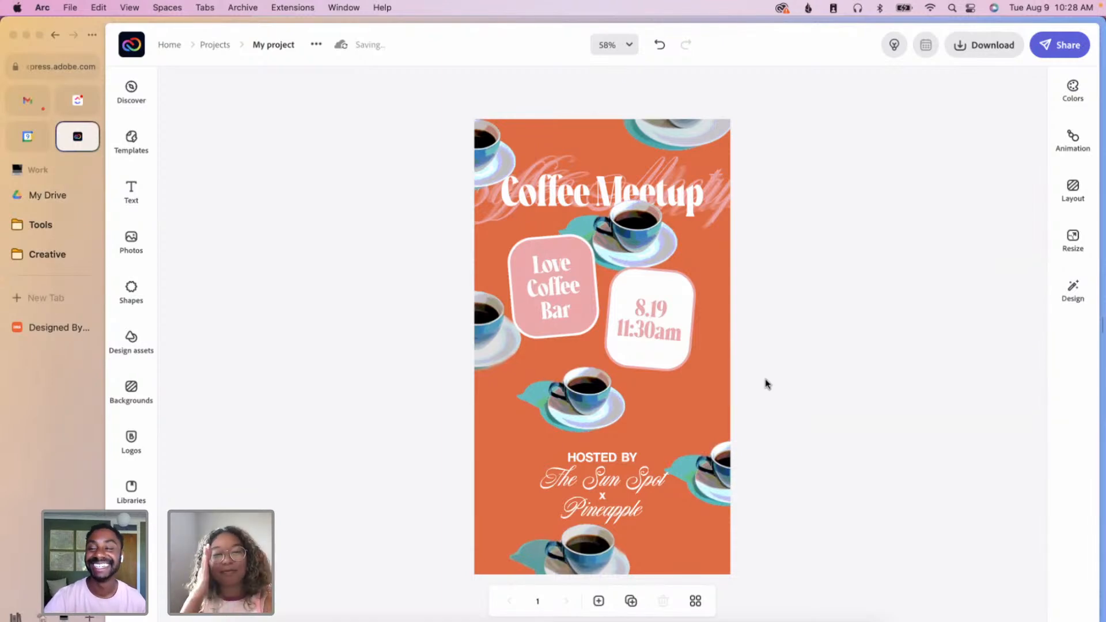
# - Shift the lower coffee cup pattern image slightly right and down, away from the host text
pyautogui.click(717, 467)
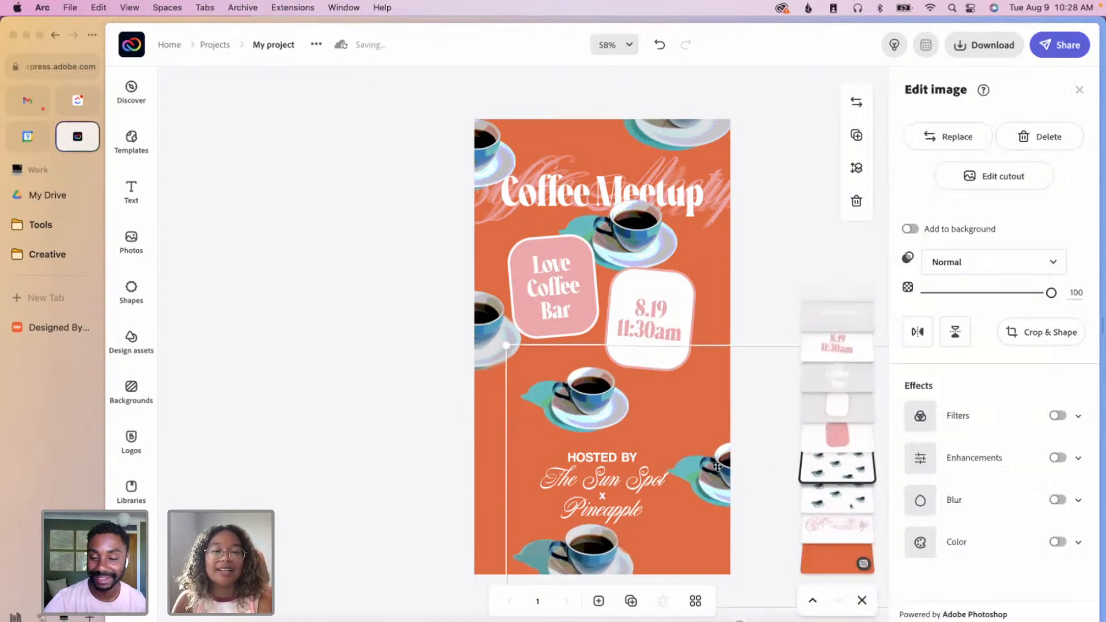
pyautogui.moveTo(512, 355); pyautogui.dragTo(503, 347)
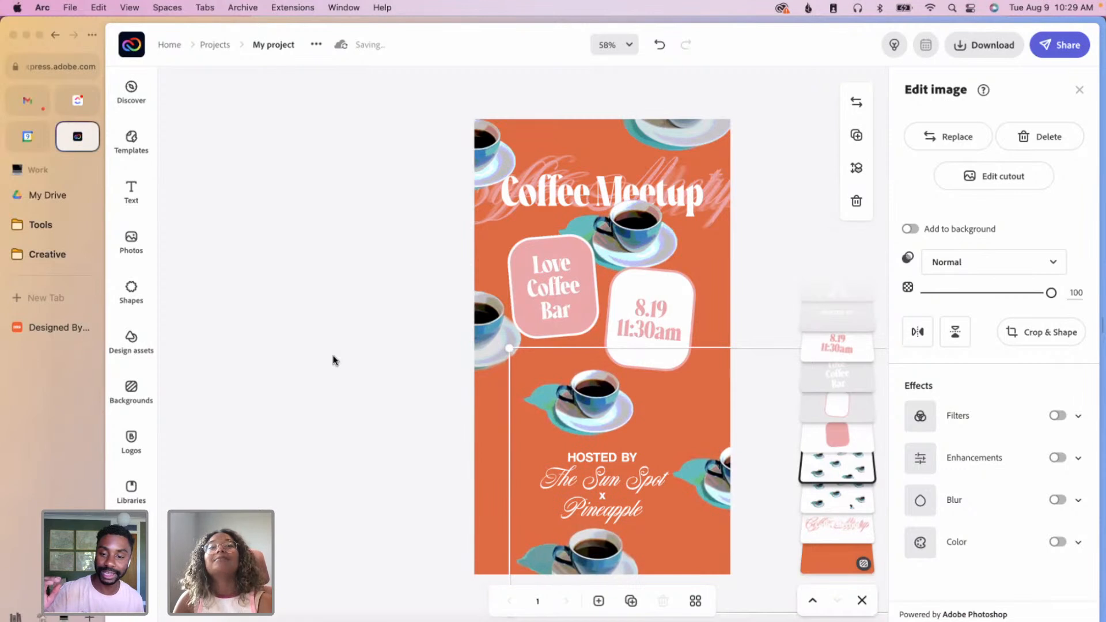
pyautogui.click(356, 372)
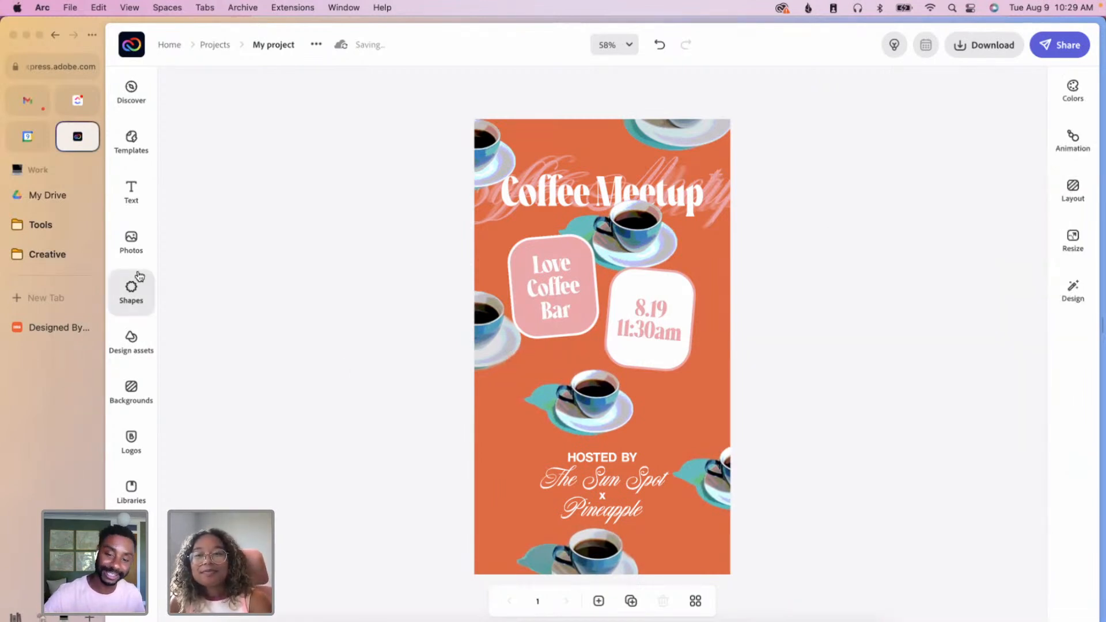
# - Search photos for "dolphin", add the leaping dolphin on a white background and remove its background
pyautogui.click(131, 242)
pyautogui.write('dolphin')
pyautogui.press('Return')
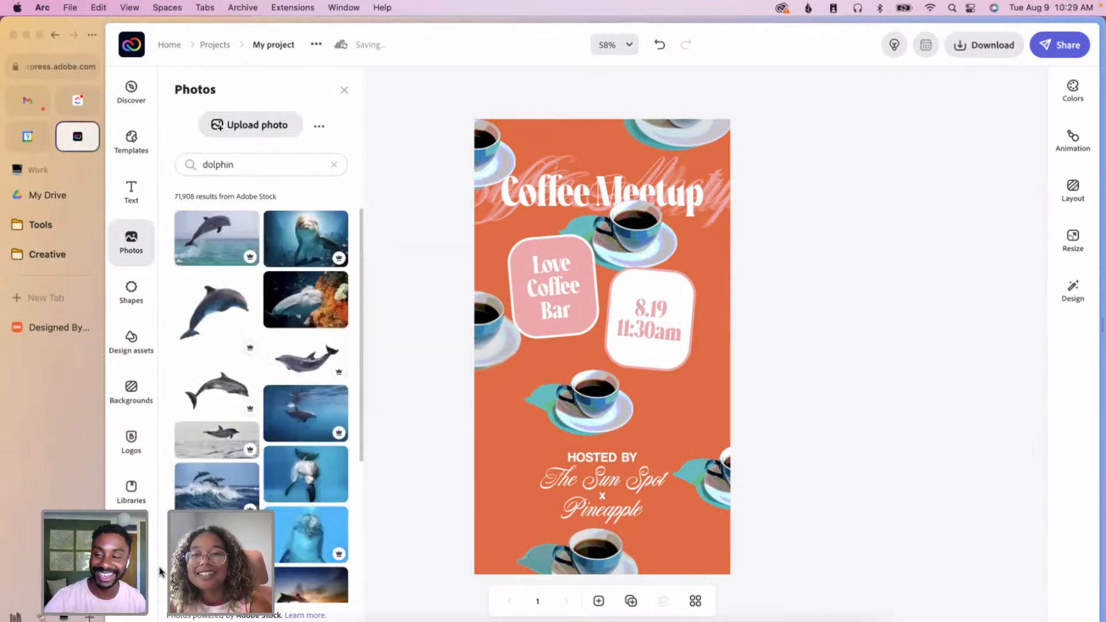
pyautogui.click(228, 300)
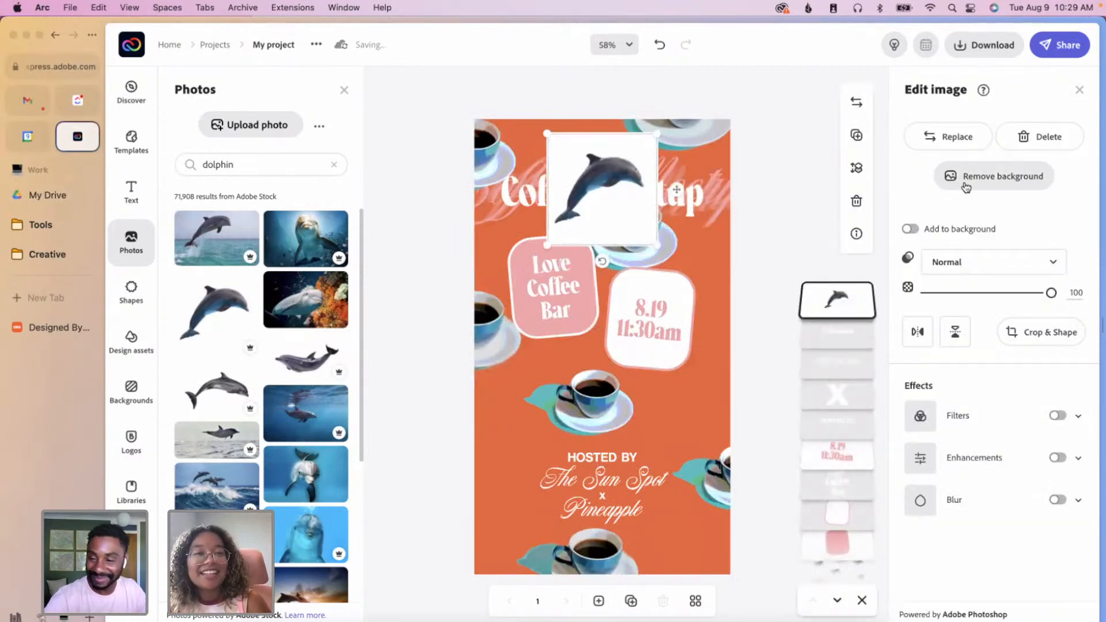
pyautogui.click(967, 186)
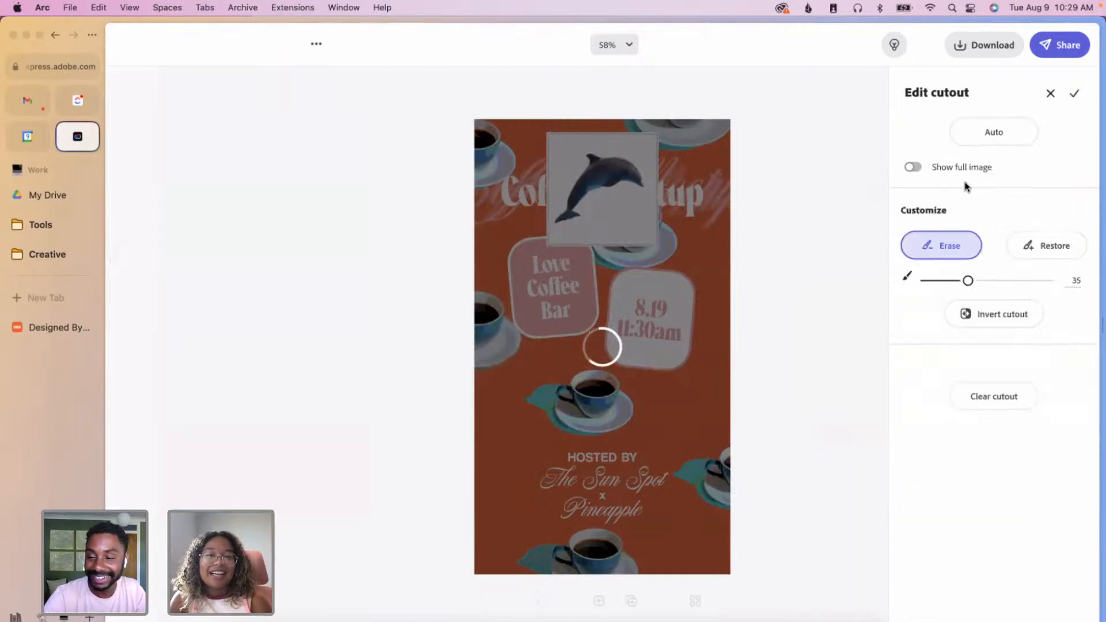
pyautogui.click(1075, 93)
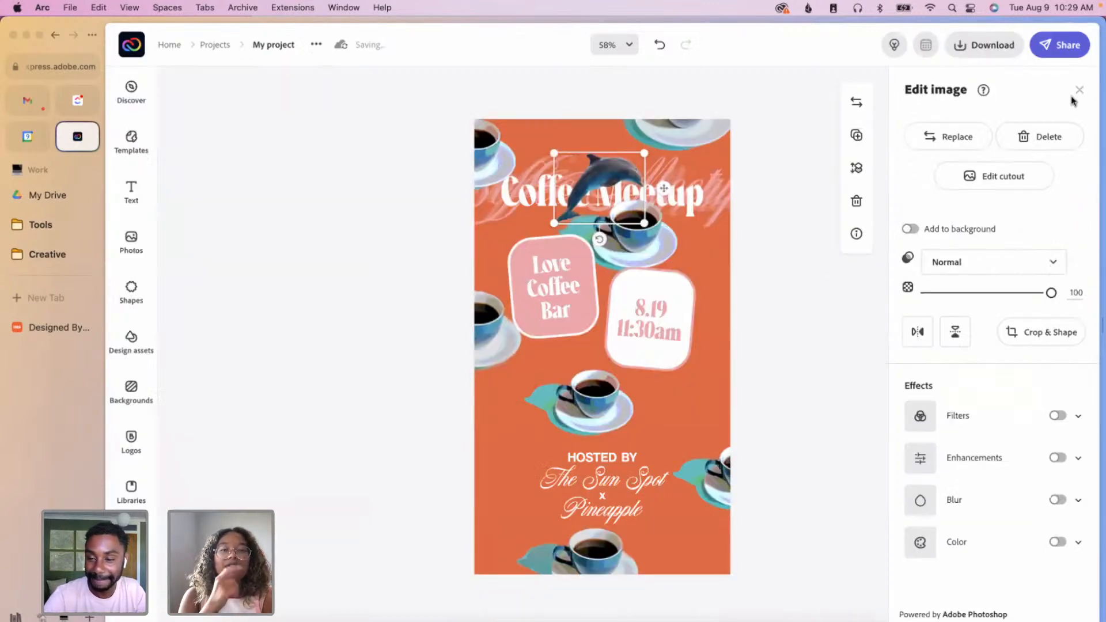
# - Shrink and tilt the dolphin, and place it as if leaping from the coffee cup below the badges
pyautogui.moveTo(644, 223); pyautogui.dragTo(592, 182)
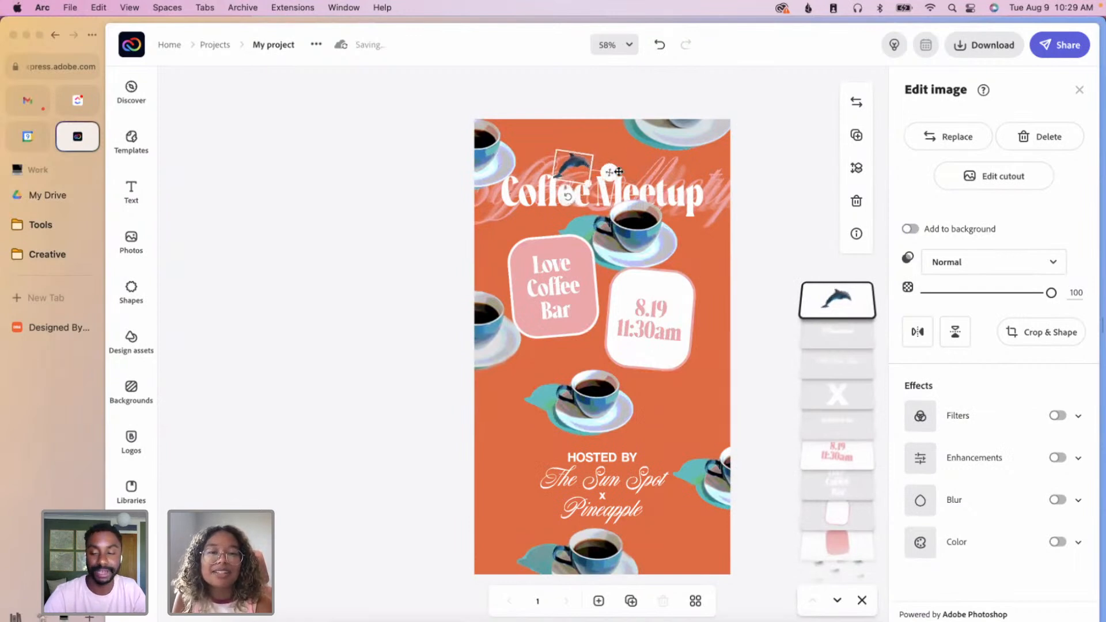
pyautogui.moveTo(610, 166); pyautogui.dragTo(608, 394)
pyautogui.moveTo(602, 392); pyautogui.dragTo(603, 395)
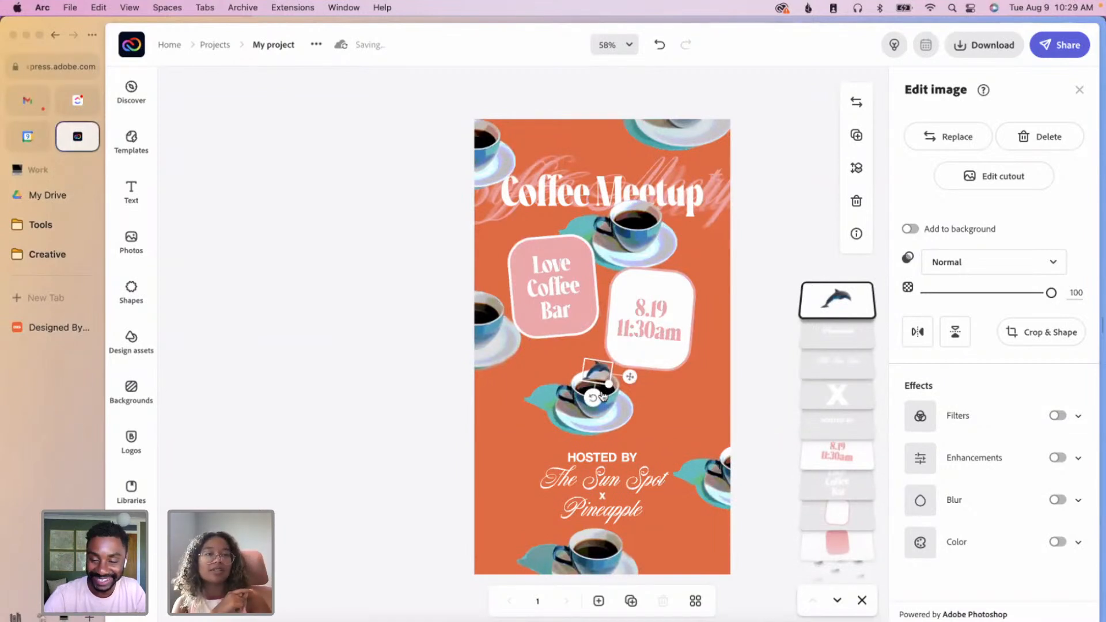
pyautogui.moveTo(630, 376); pyautogui.dragTo(599, 406)
pyautogui.click(741, 382)
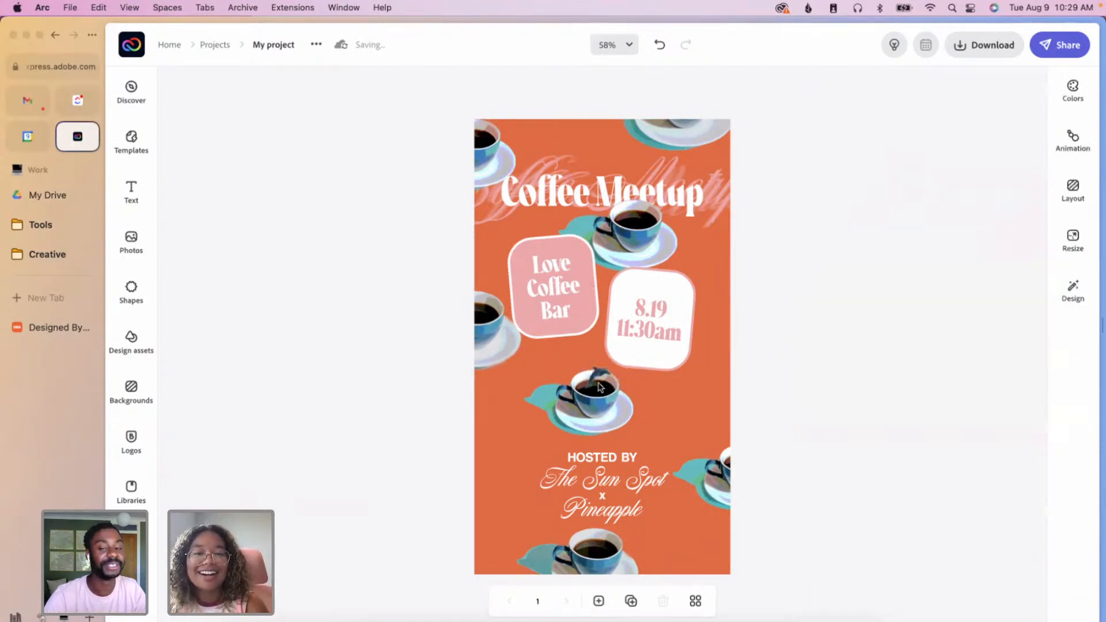
# - Duplicate the dolphin, then rotate the copy and place it in the coffee cup in the poster's upper-left corner
pyautogui.click(605, 379)
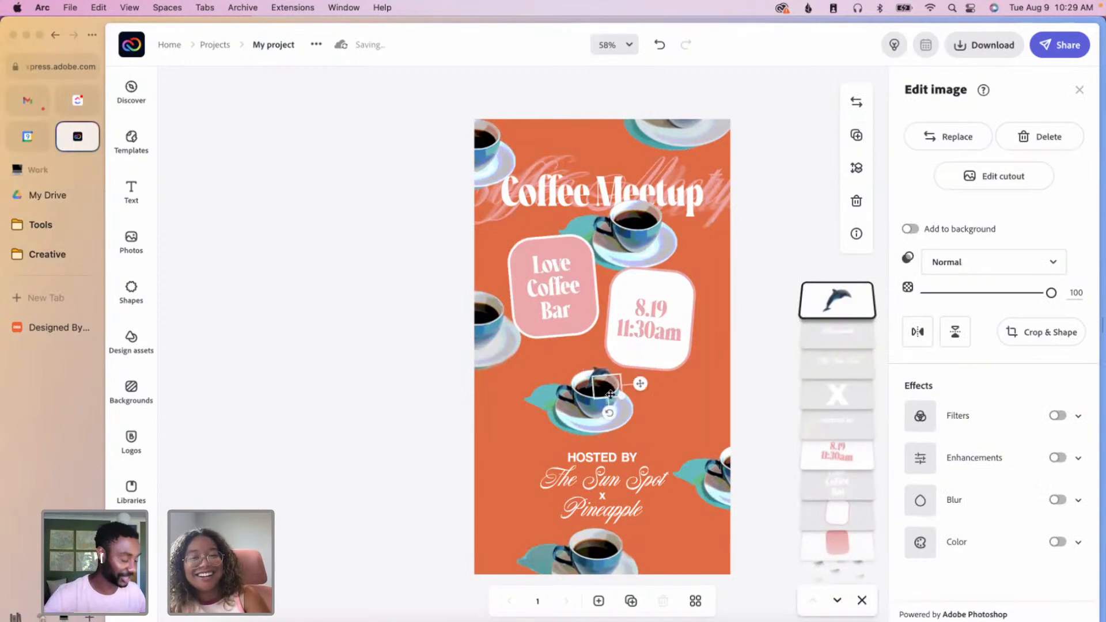
pyautogui.moveTo(644, 387); pyautogui.dragTo(489, 167)
pyautogui.click(795, 221)
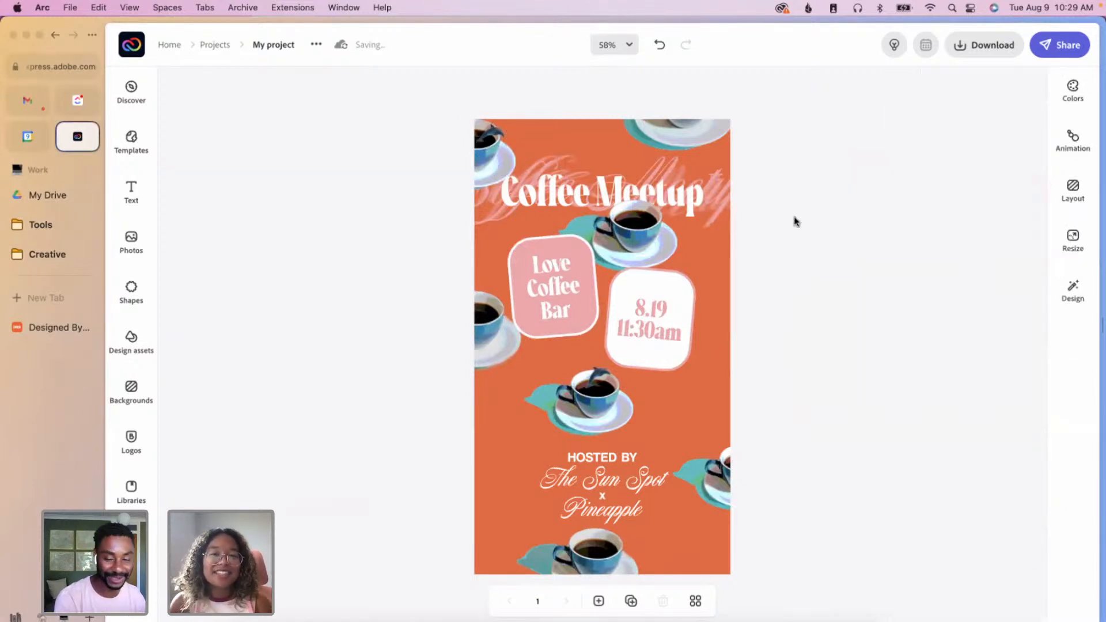
# - Enhance the dolphin in the cup below the badges with higher brightness and a slight contrast increase
pyautogui.click(604, 372)
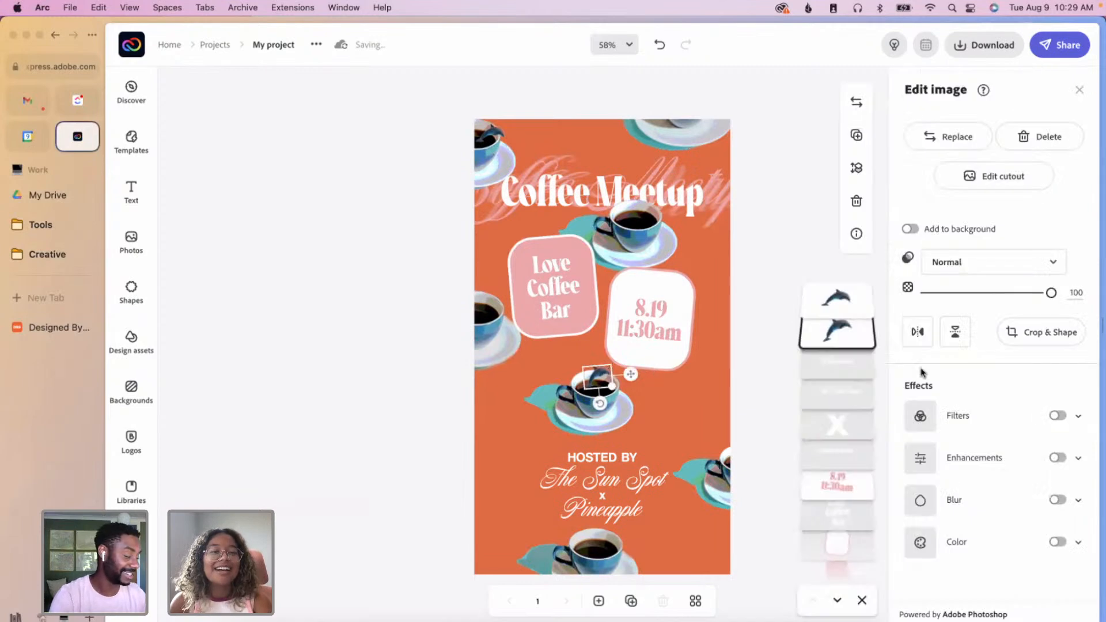
pyautogui.click(1057, 458)
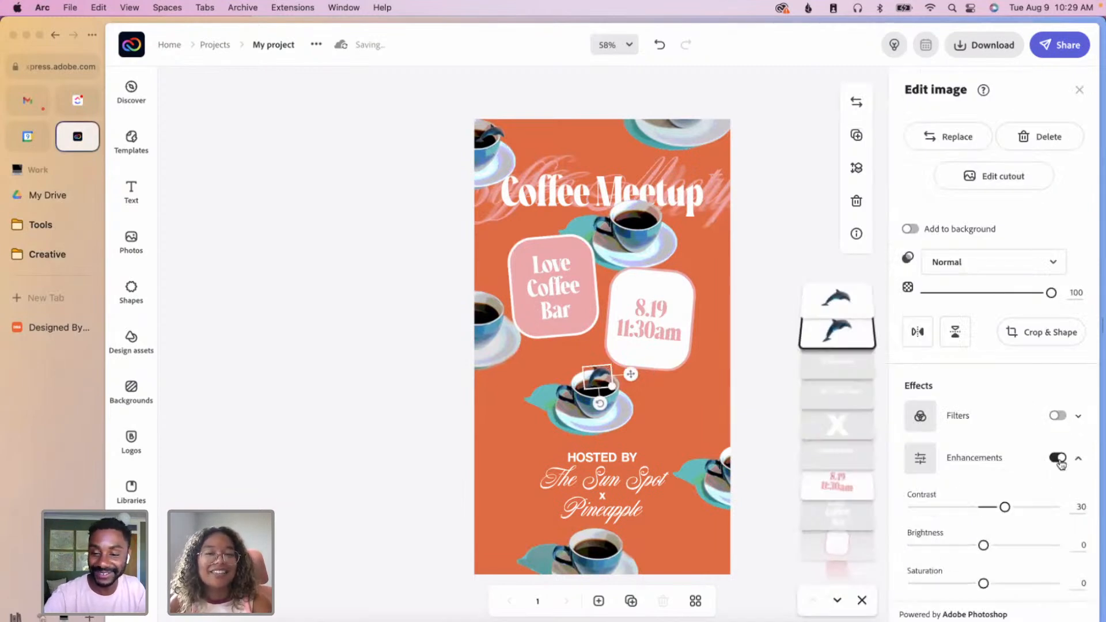
pyautogui.moveTo(997, 545); pyautogui.dragTo(1028, 546)
pyautogui.moveTo(1004, 507); pyautogui.dragTo(996, 508)
# - Set the brightness of the dolphin in the upper-left cup to 42
pyautogui.click(496, 136)
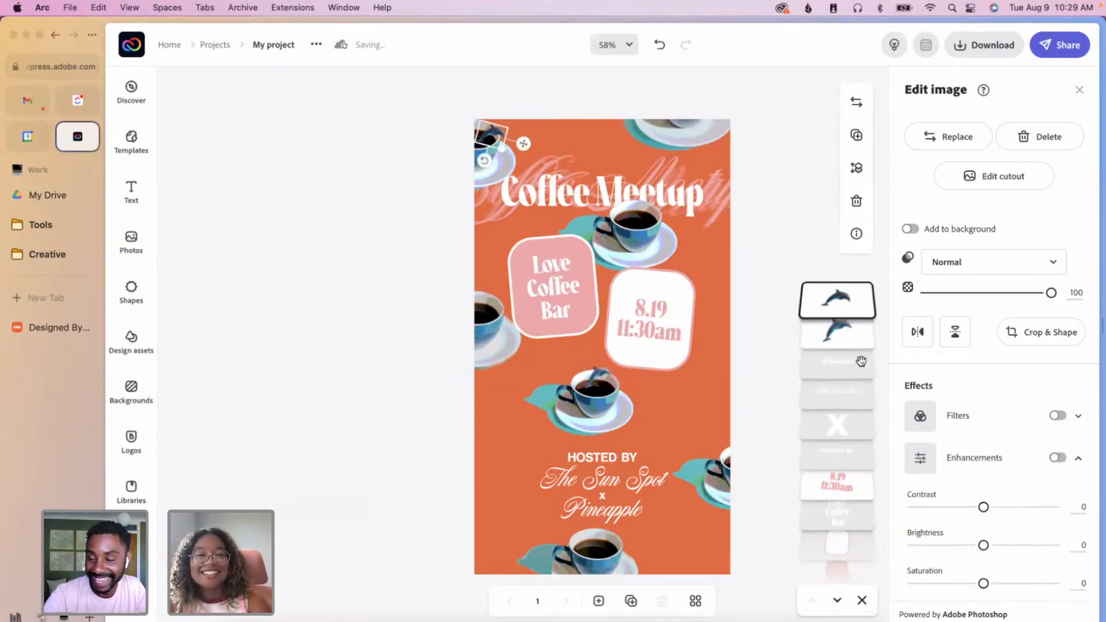
pyautogui.moveTo(992, 543); pyautogui.dragTo(1014, 545)
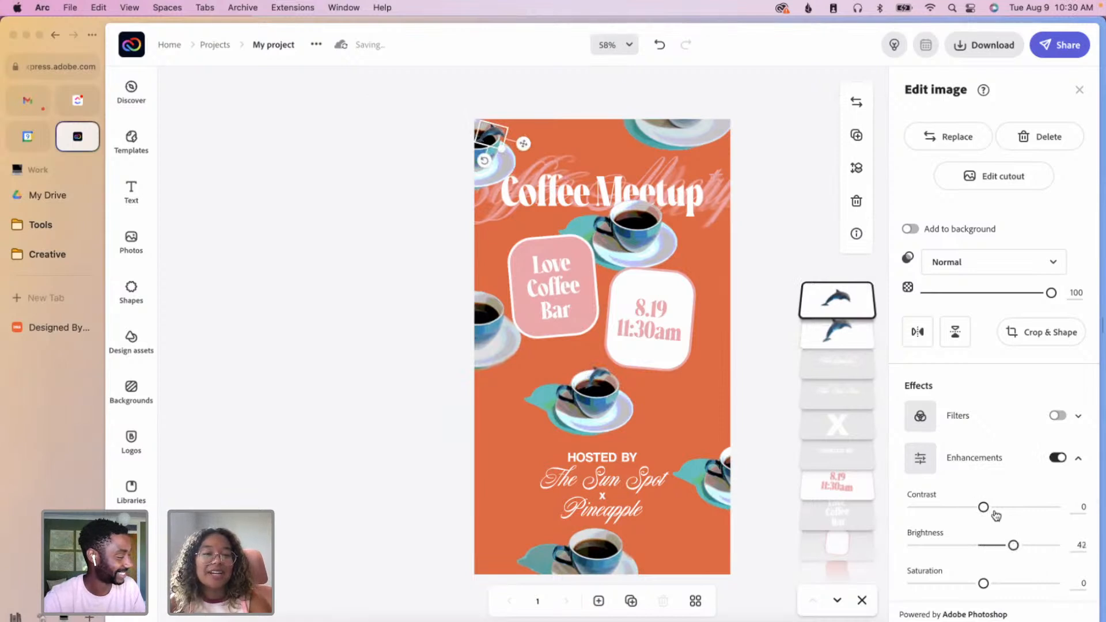
pyautogui.click(758, 396)
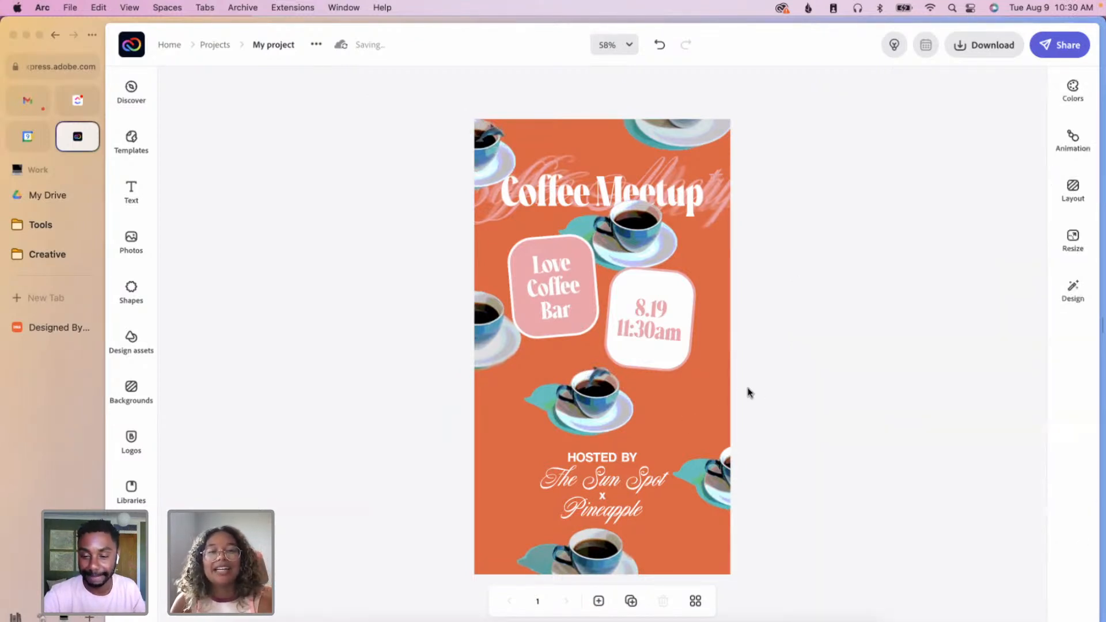
pyautogui.click(507, 133)
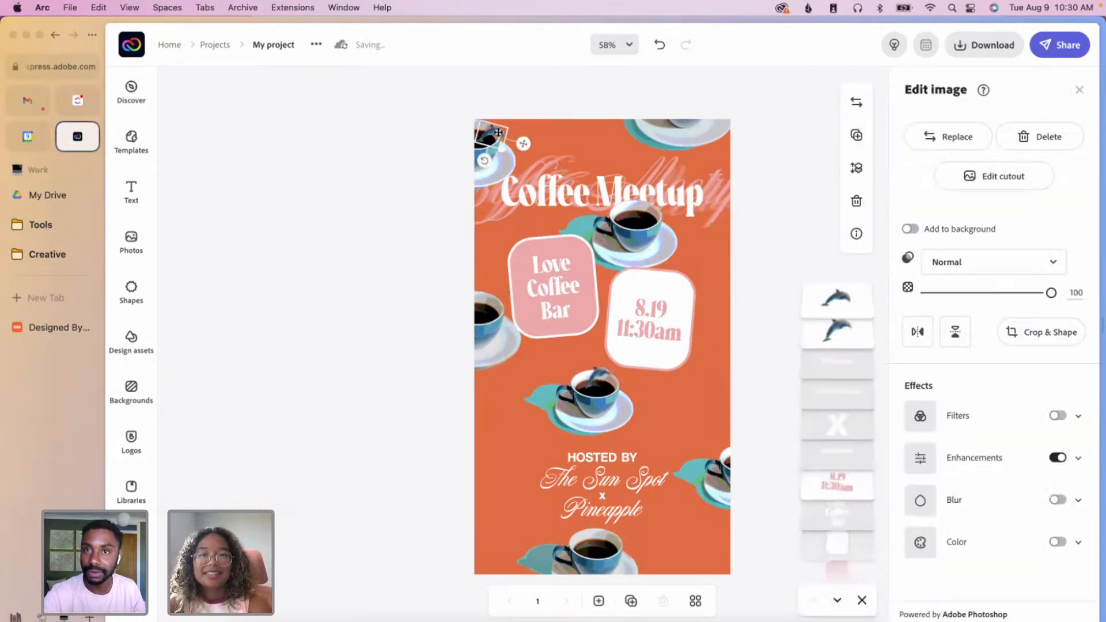
pyautogui.click(750, 243)
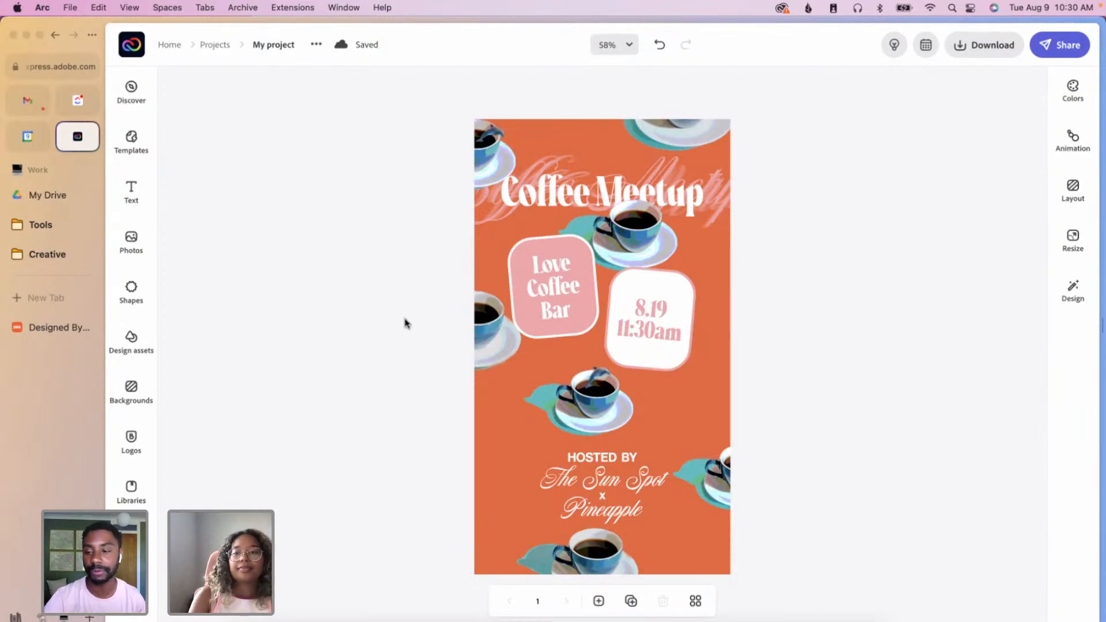
# - Search design assets for "texture", add the grey crumpled paper texture and enlarge it to cover the whole poster
pyautogui.click(145, 340)
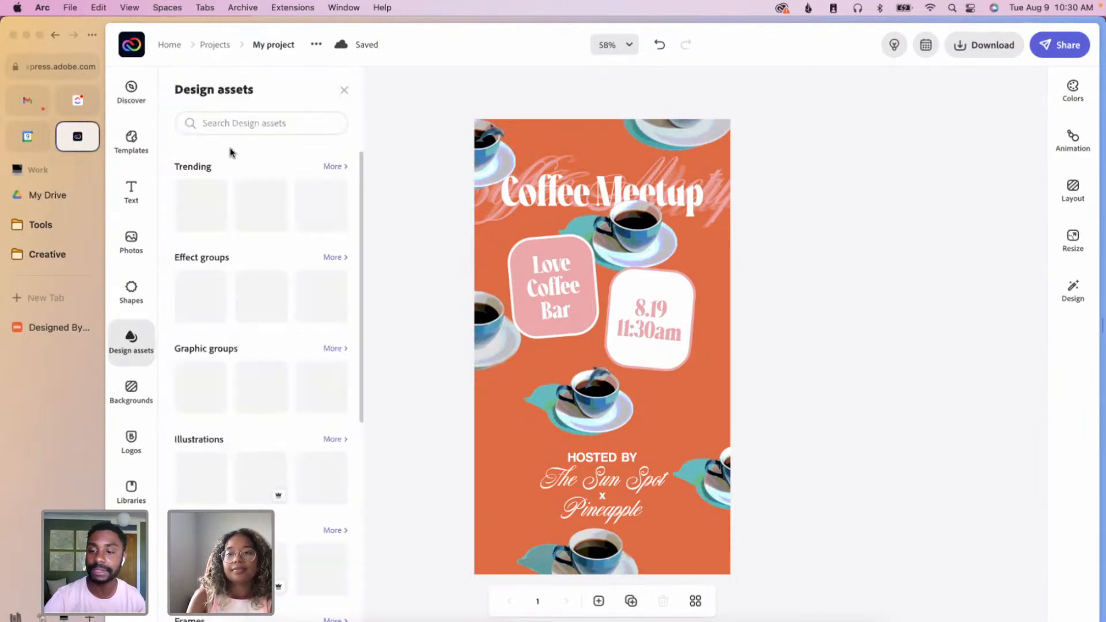
pyautogui.click(279, 125)
pyautogui.write('texture')
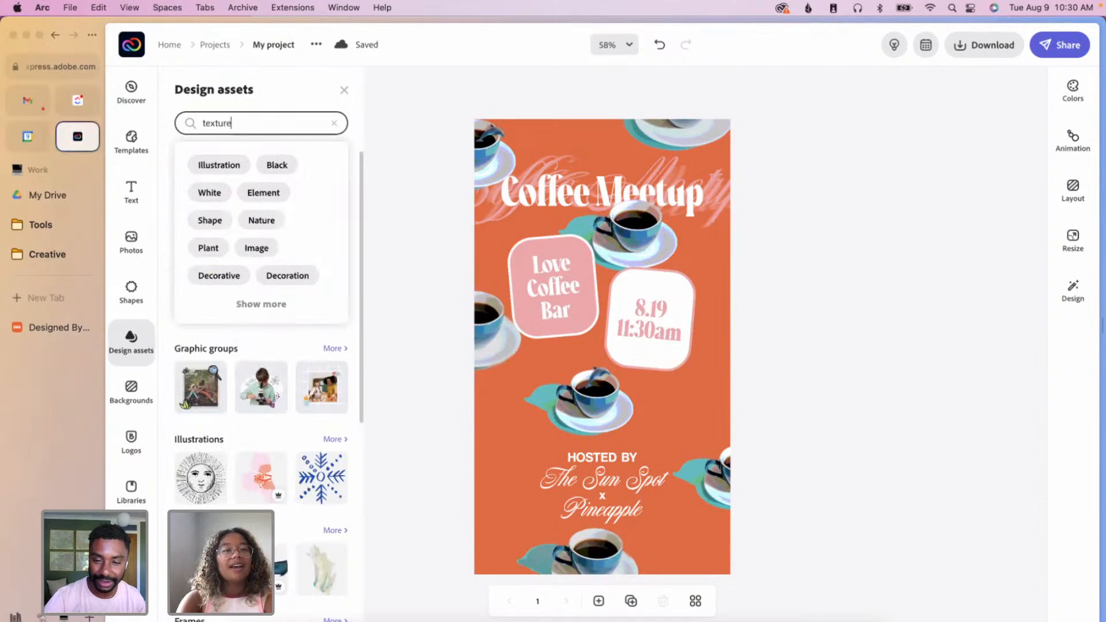
pyautogui.press('Return')
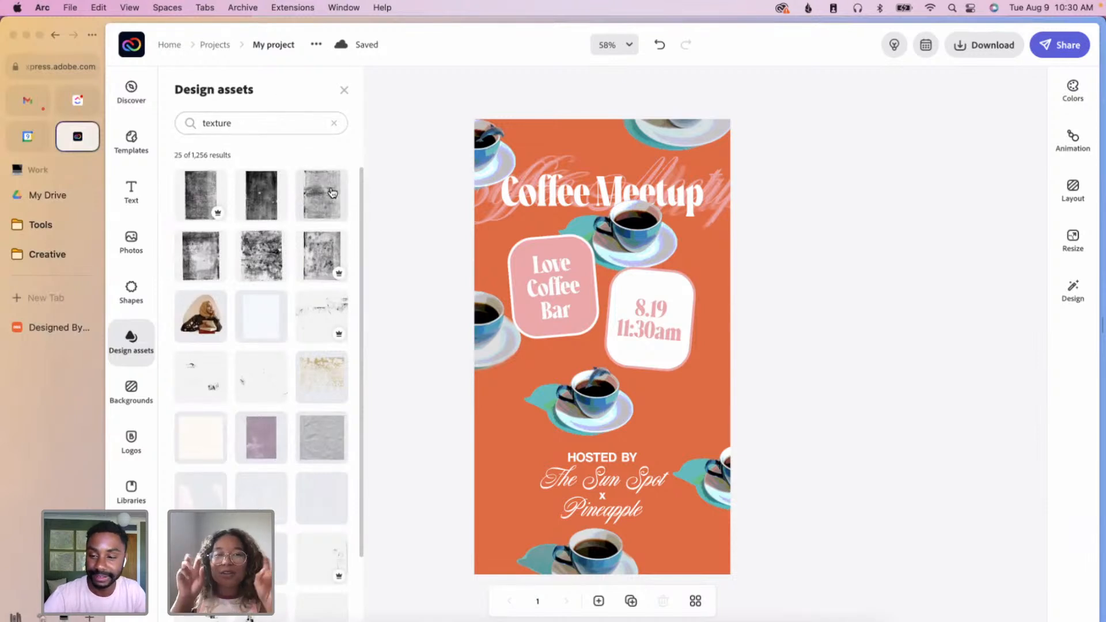
pyautogui.click(335, 421)
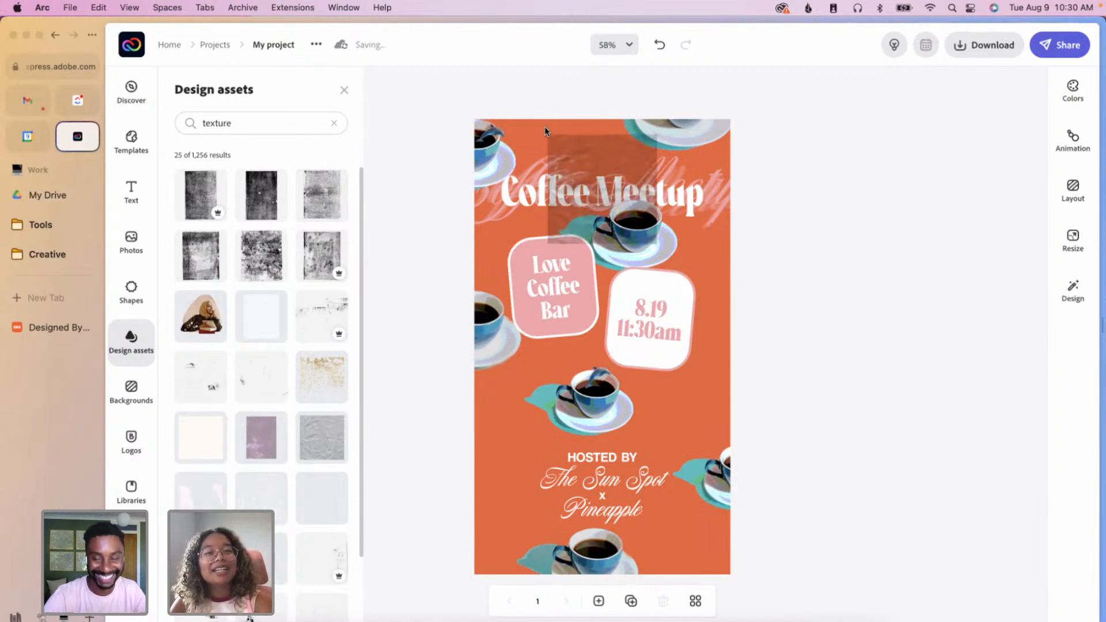
pyautogui.moveTo(545, 130); pyautogui.dragTo(455, 108)
pyautogui.moveTo(566, 209); pyautogui.dragTo(893, 619)
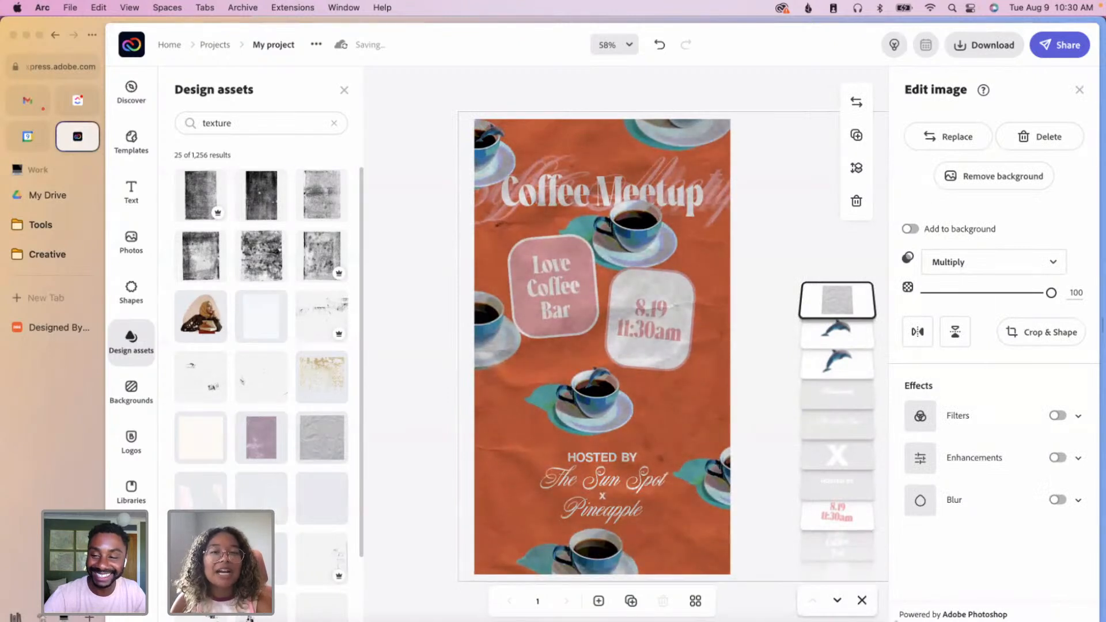
# - Lower the paper texture's opacity to 15 and send it back two layers, beneath both dolphins
pyautogui.click(942, 292)
pyautogui.moveTo(942, 293); pyautogui.dragTo(944, 294)
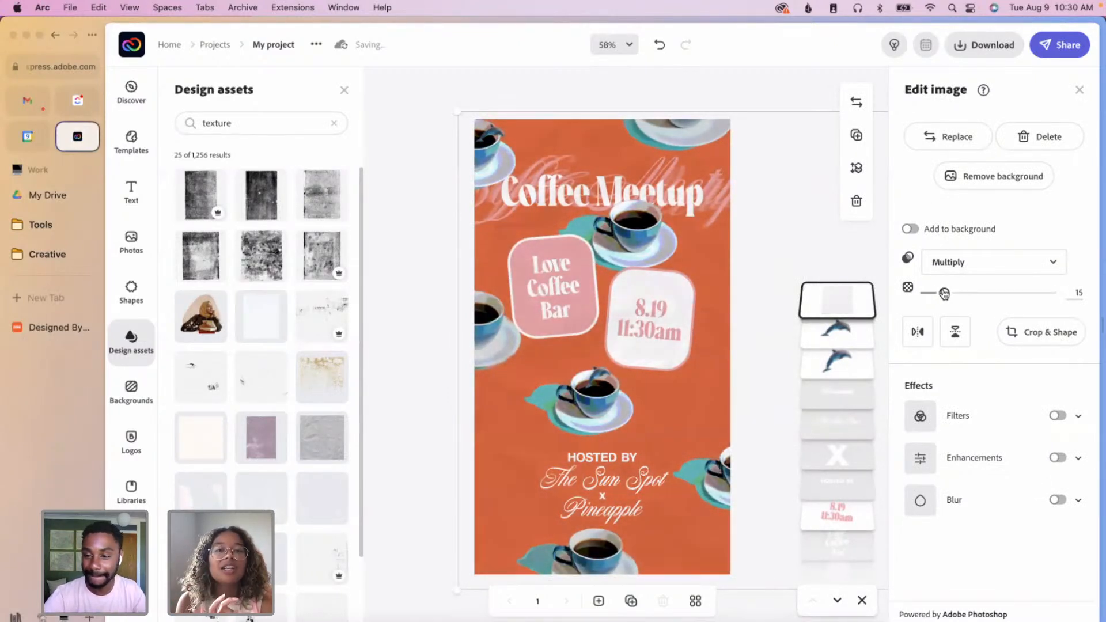
pyautogui.click(857, 168)
pyautogui.click(821, 184)
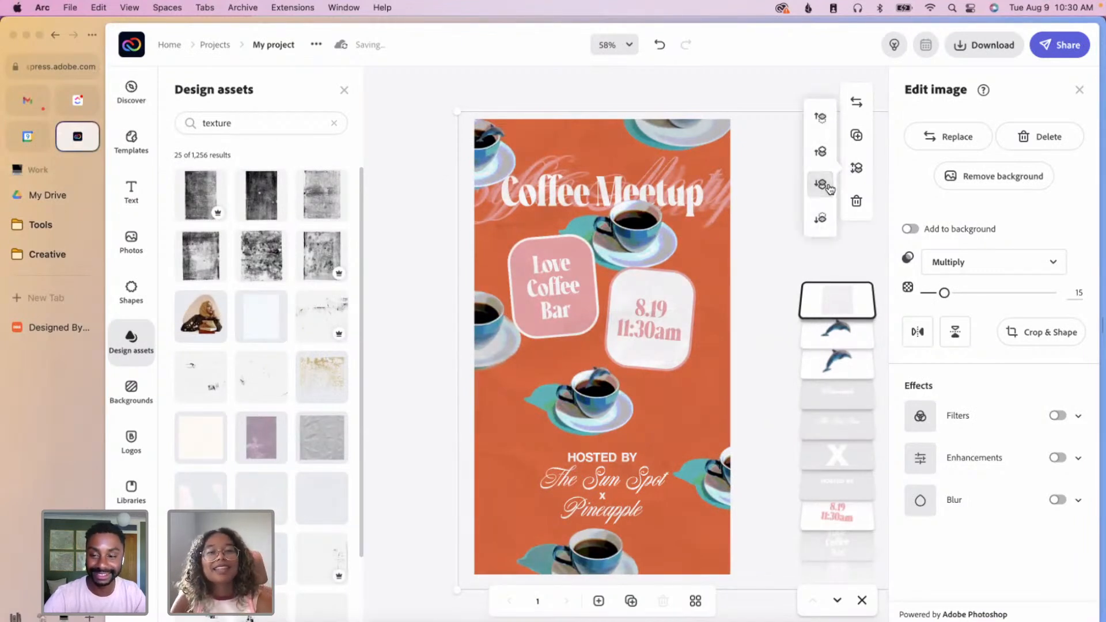
pyautogui.click(828, 186)
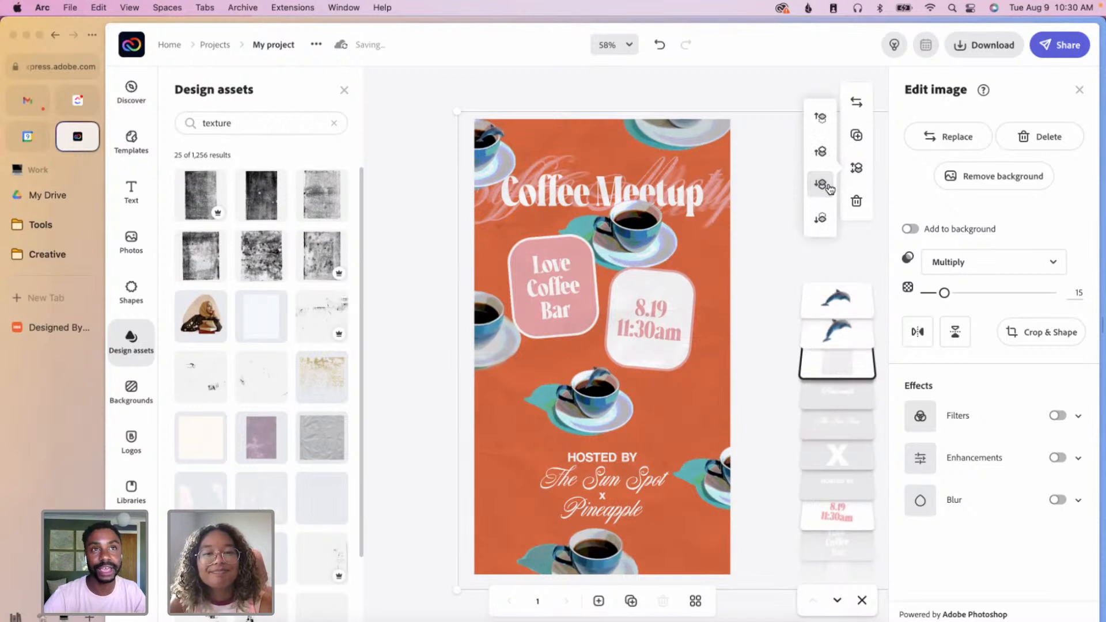
# - Add the third grunge texture from the "texture" design assets results and enlarge it from the poster's upper-left corner to cover the whole page
pyautogui.click(440, 134)
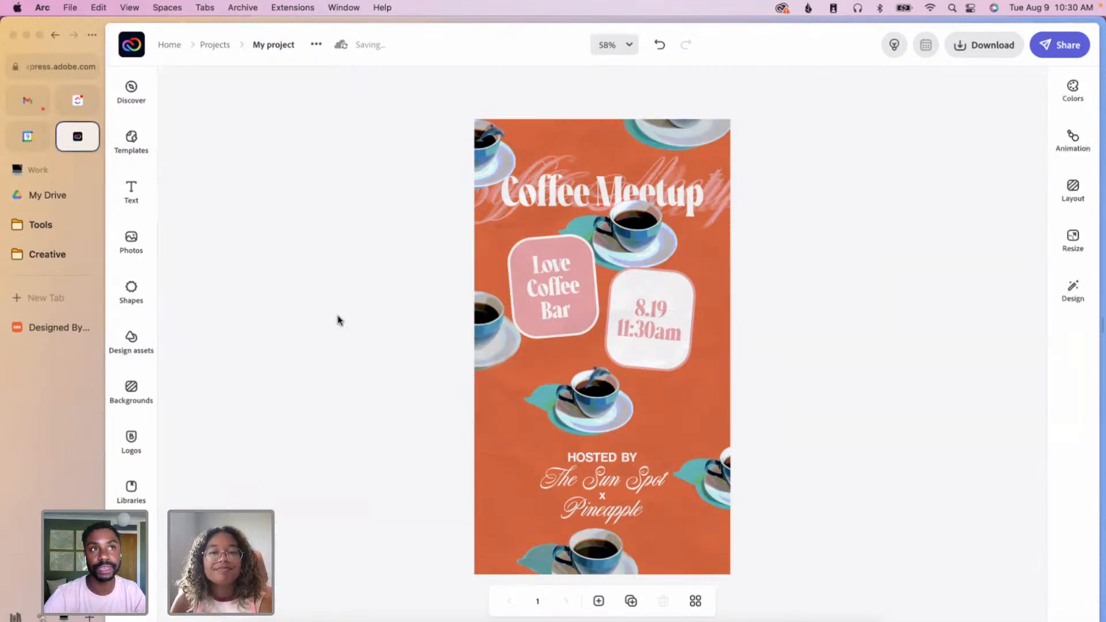
pyautogui.click(135, 345)
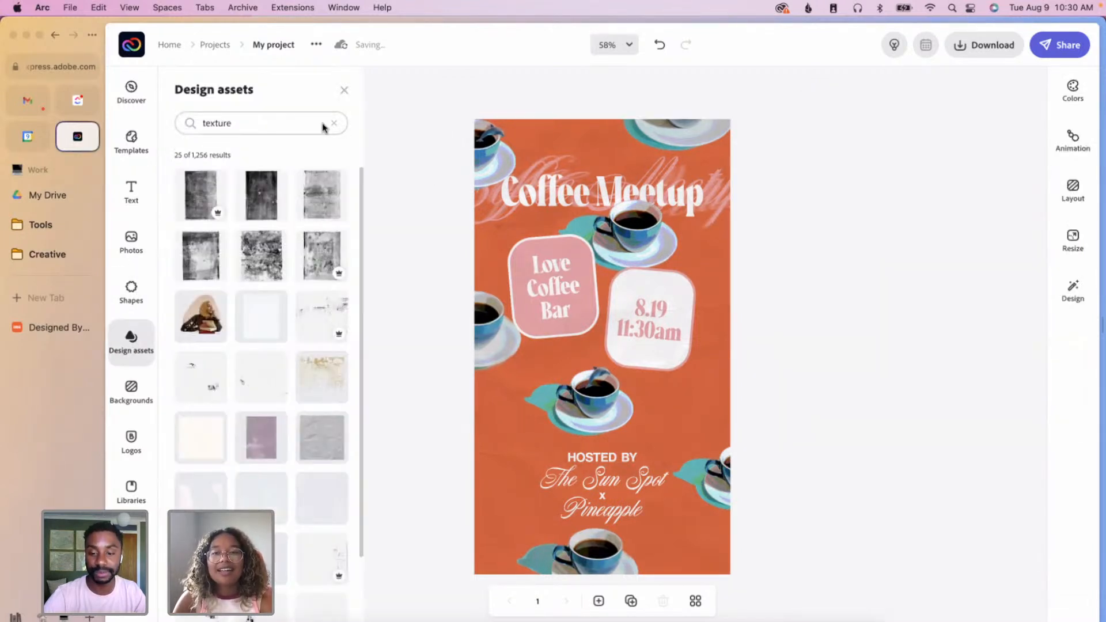
pyautogui.click(328, 123)
pyautogui.click(309, 101)
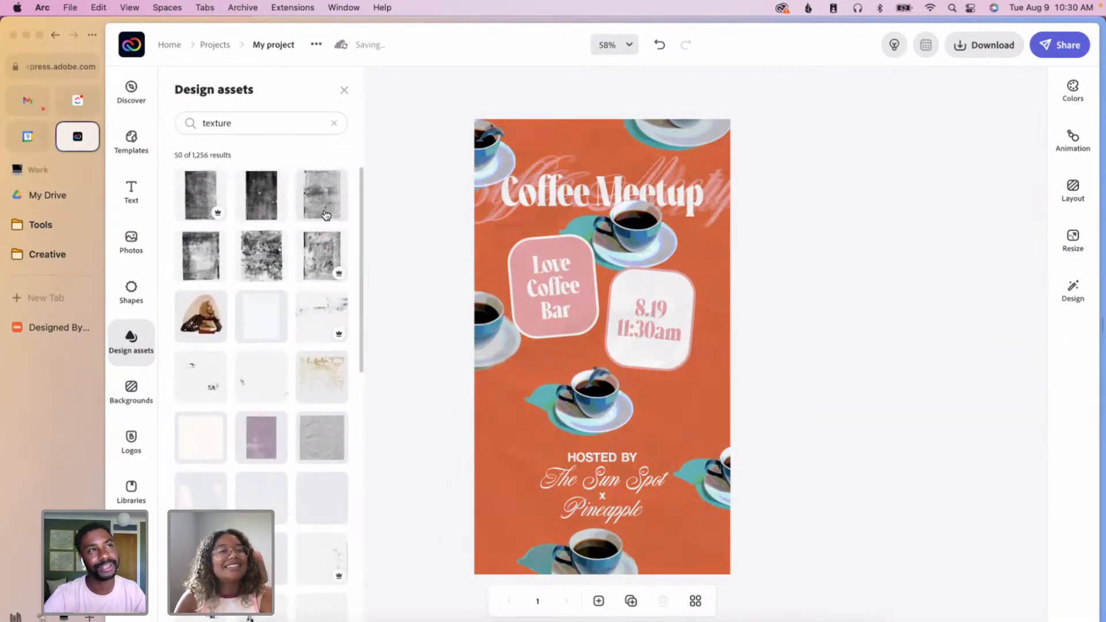
pyautogui.click(324, 213)
pyautogui.moveTo(584, 160); pyautogui.dragTo(535, 174)
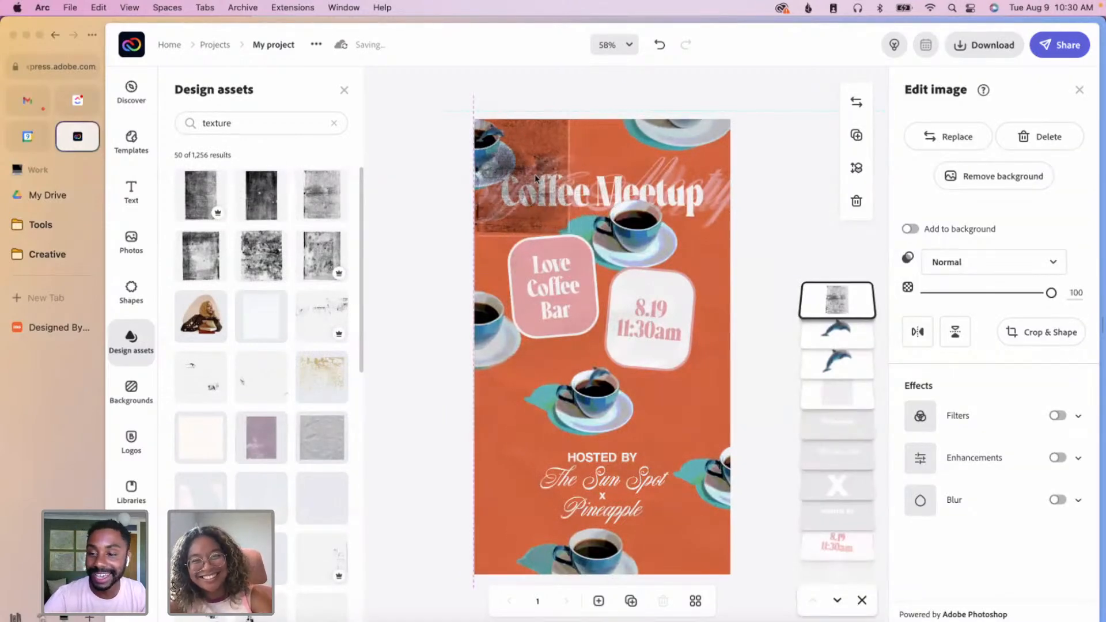
pyautogui.moveTo(569, 233); pyautogui.dragTo(811, 618)
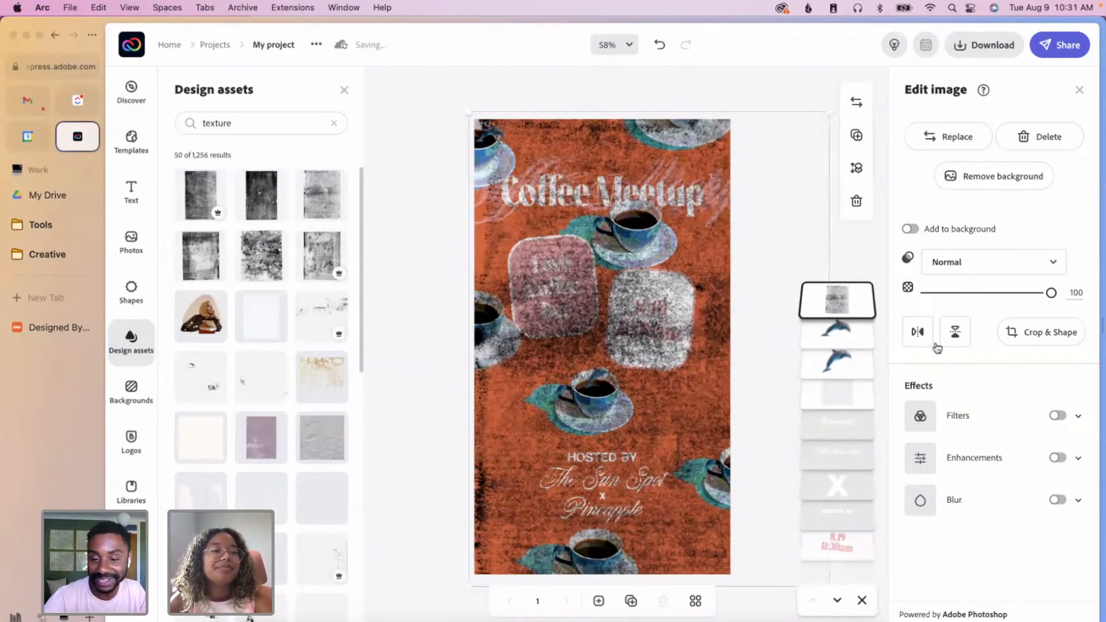
# - Reduce the grunge texture's opacity to 3 and enhance it with contrast 18 and brightness 74
pyautogui.click(928, 293)
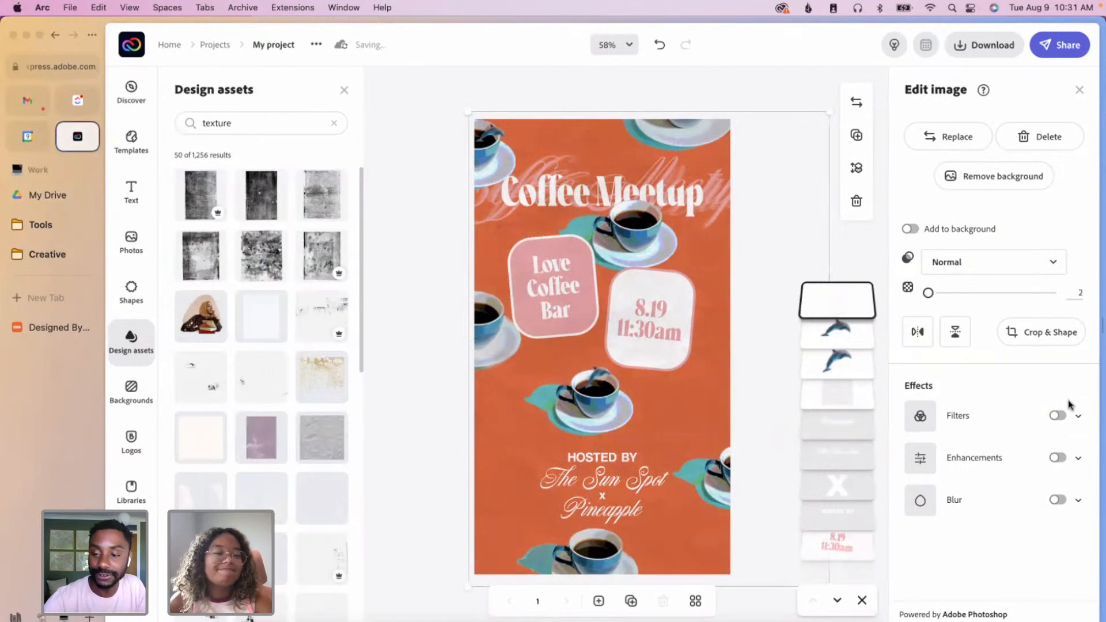
pyautogui.click(1080, 459)
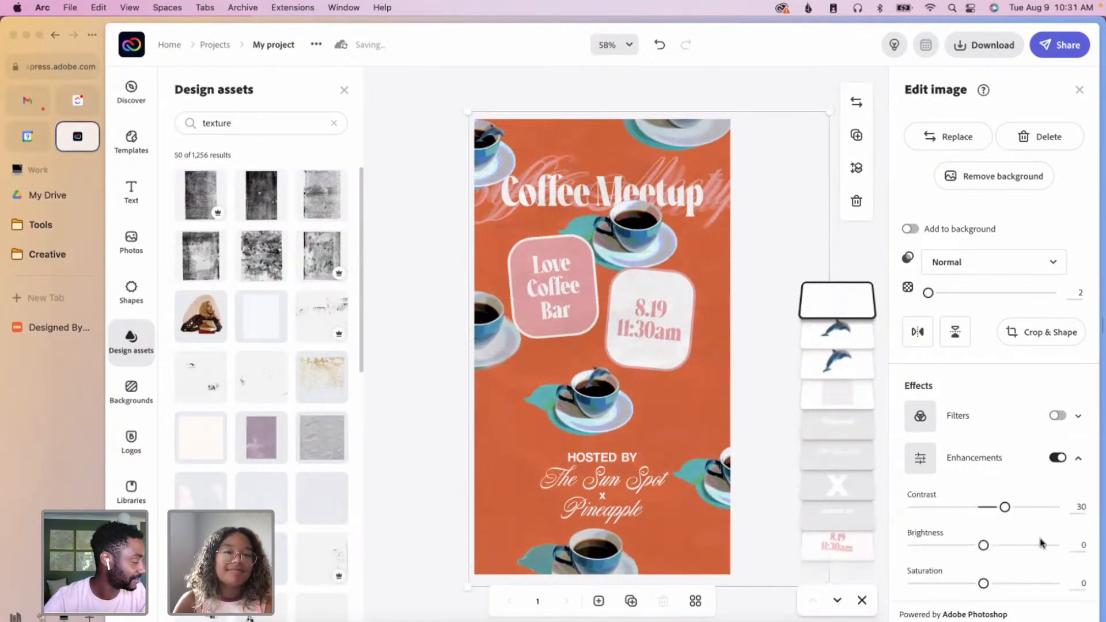
pyautogui.moveTo(1005, 507); pyautogui.dragTo(994, 507)
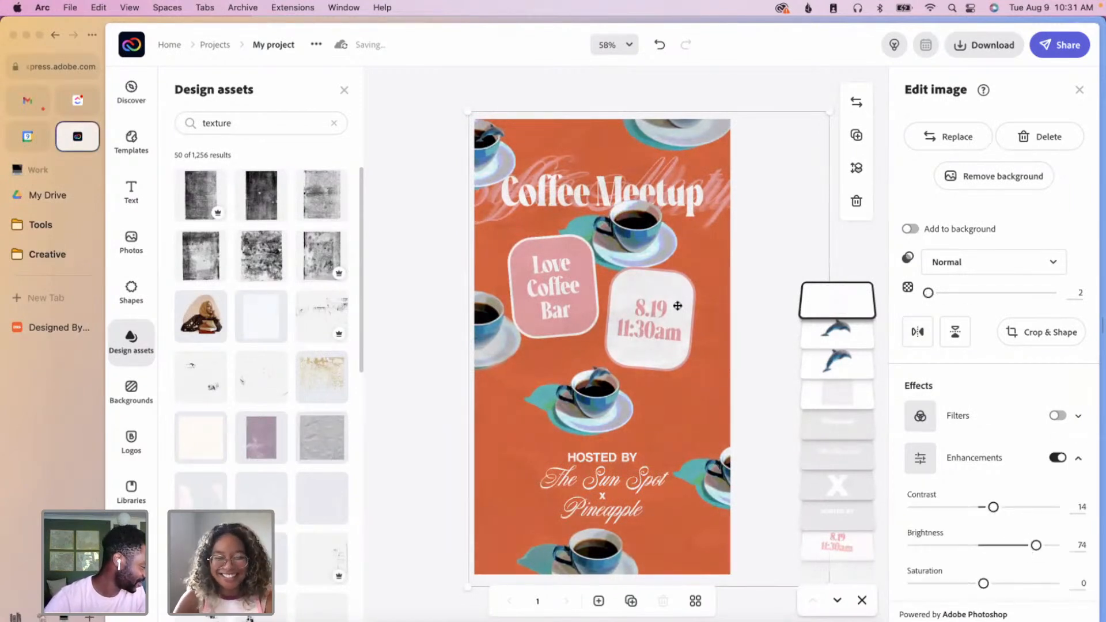
pyautogui.press('Right')
pyautogui.press('Right')
pyautogui.press('Right')
pyautogui.press('Right')
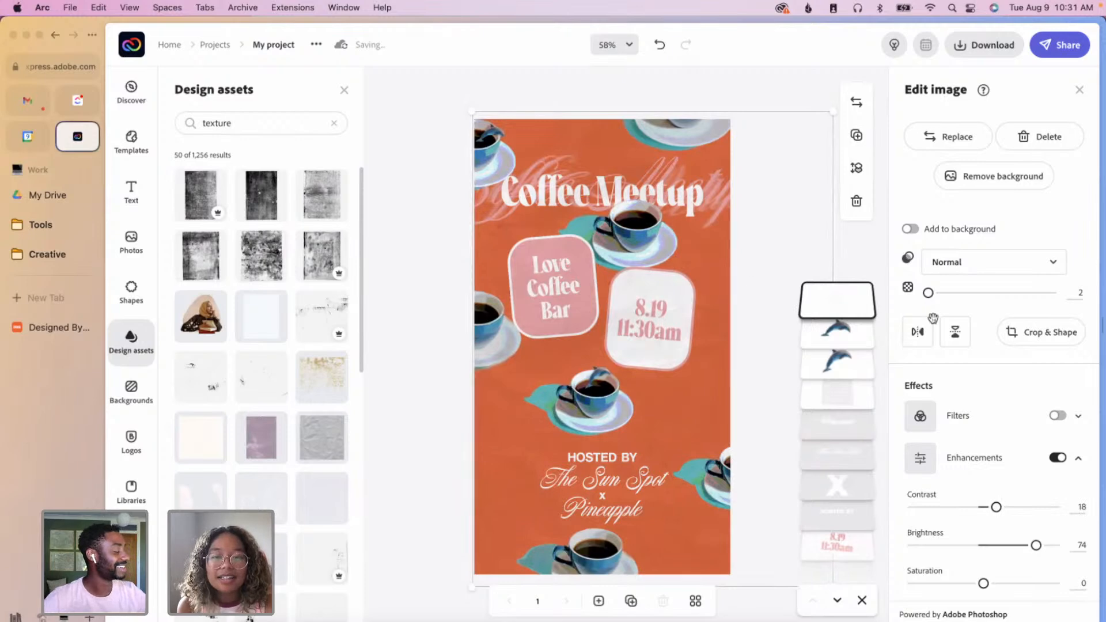
pyautogui.moveTo(980, 297); pyautogui.dragTo(927, 294)
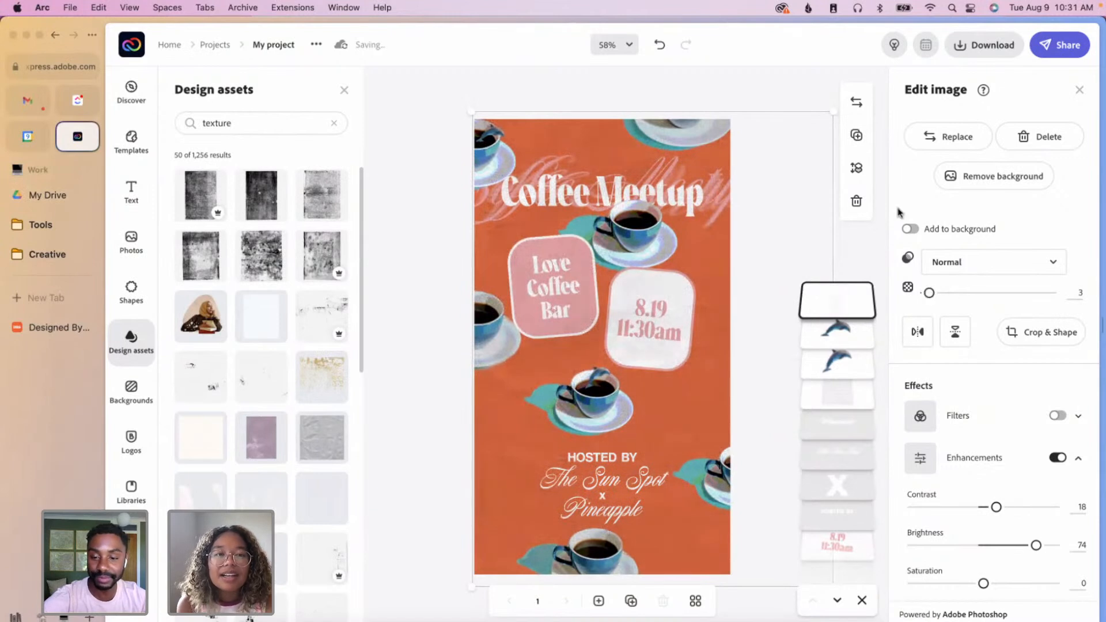
# - Send the grunge texture back nine layers, beneath the dolphins, the paper texture, the host text and the badge text
pyautogui.click(857, 167)
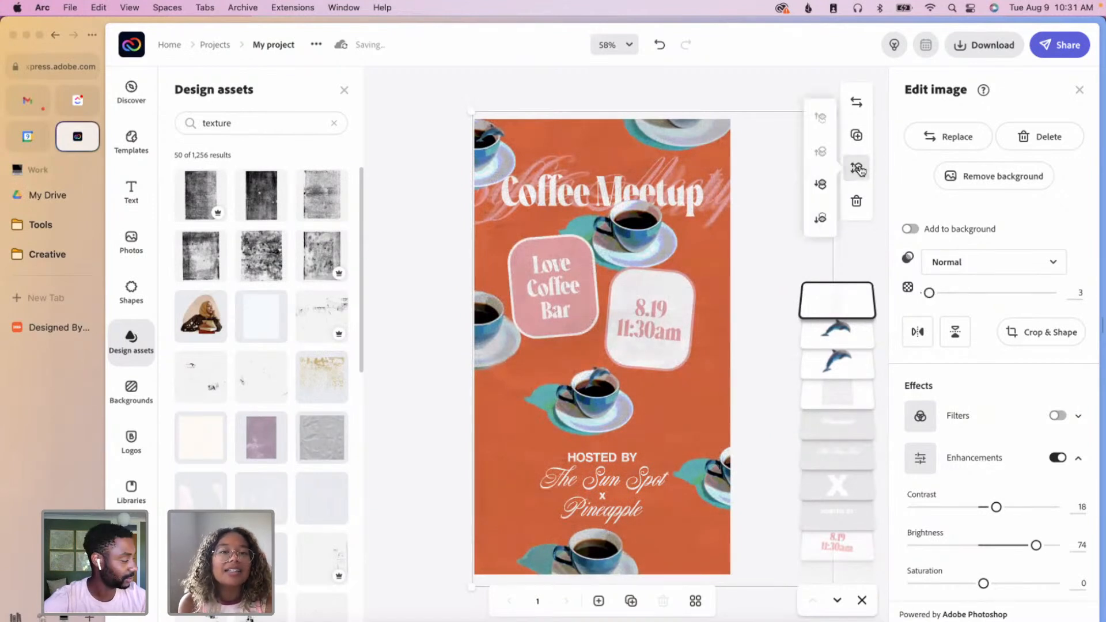
pyautogui.click(824, 185)
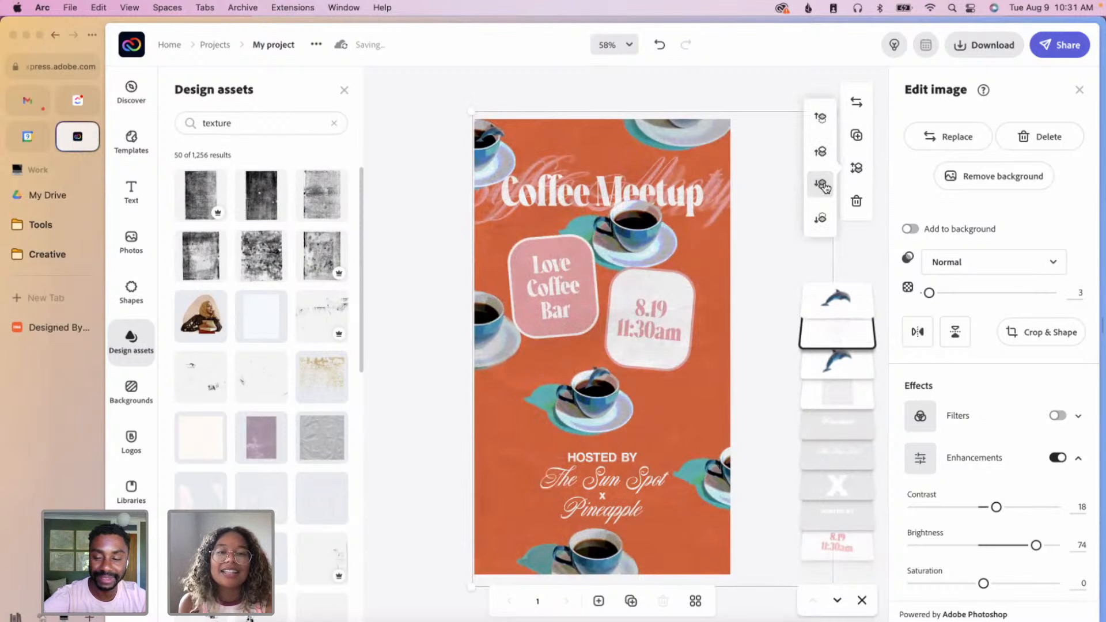
pyautogui.click(824, 186)
pyautogui.click(824, 186)
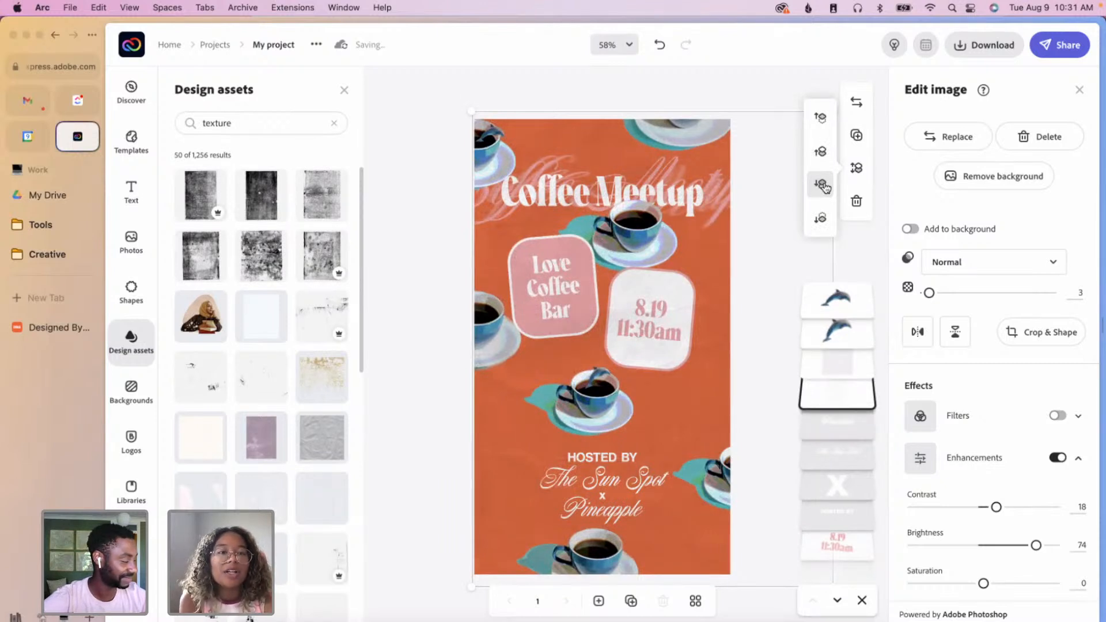
pyautogui.click(824, 186)
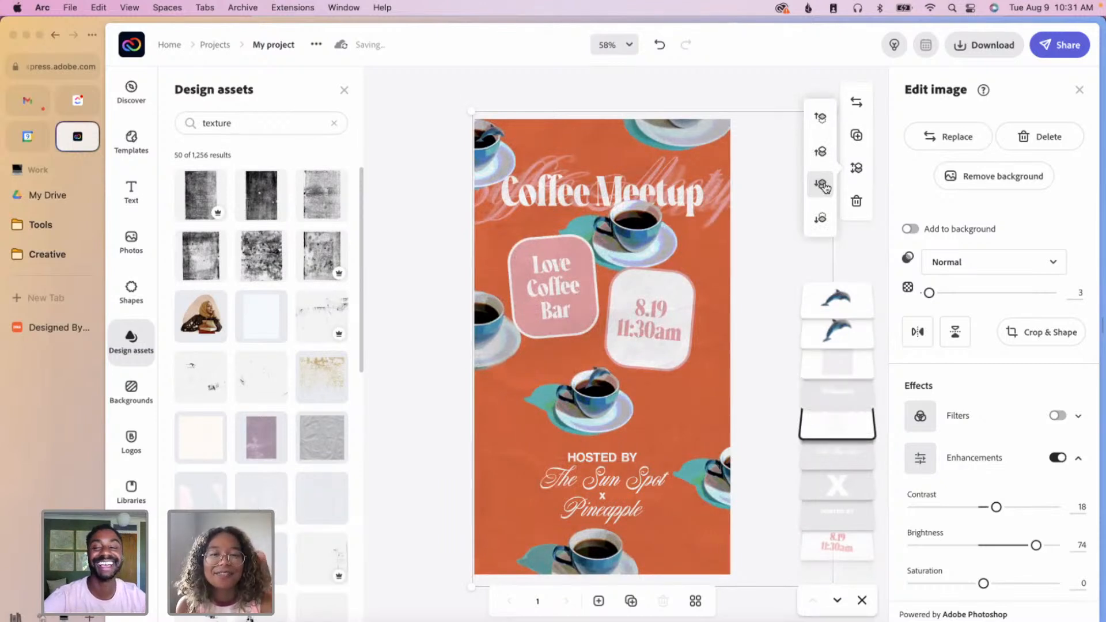
pyautogui.click(824, 186)
pyautogui.click(824, 185)
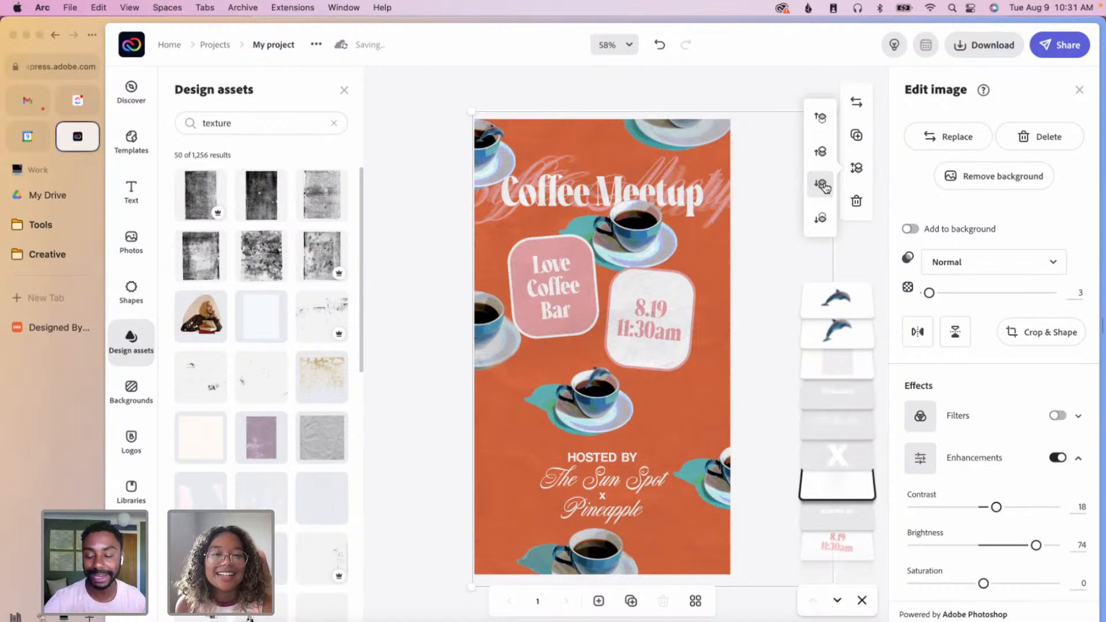
pyautogui.click(824, 185)
pyautogui.click(824, 185)
pyautogui.click(824, 186)
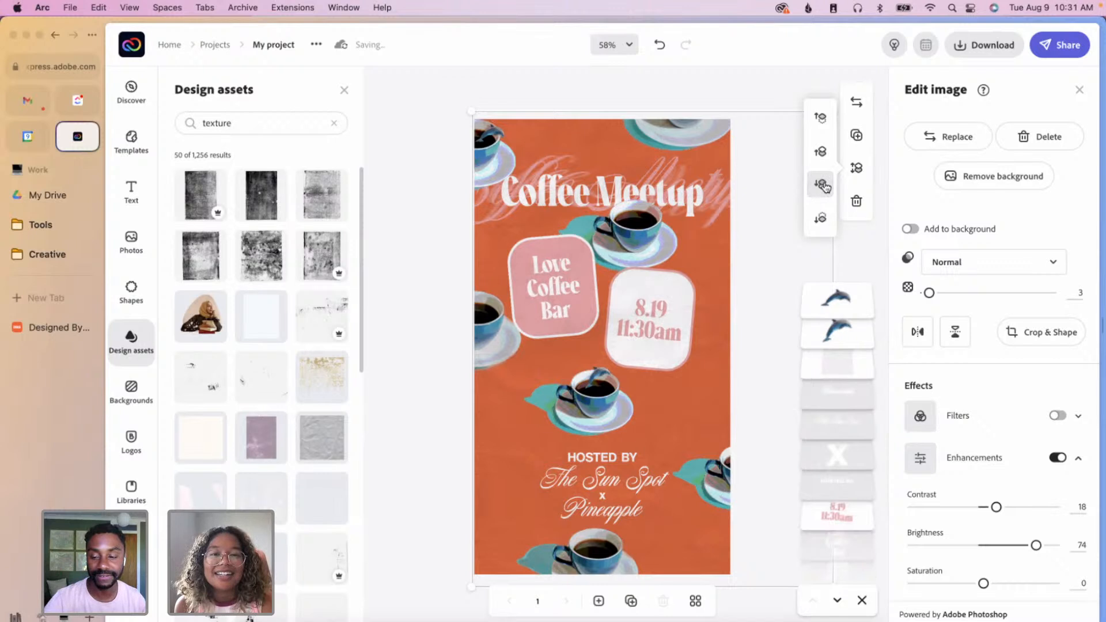
pyautogui.click(415, 222)
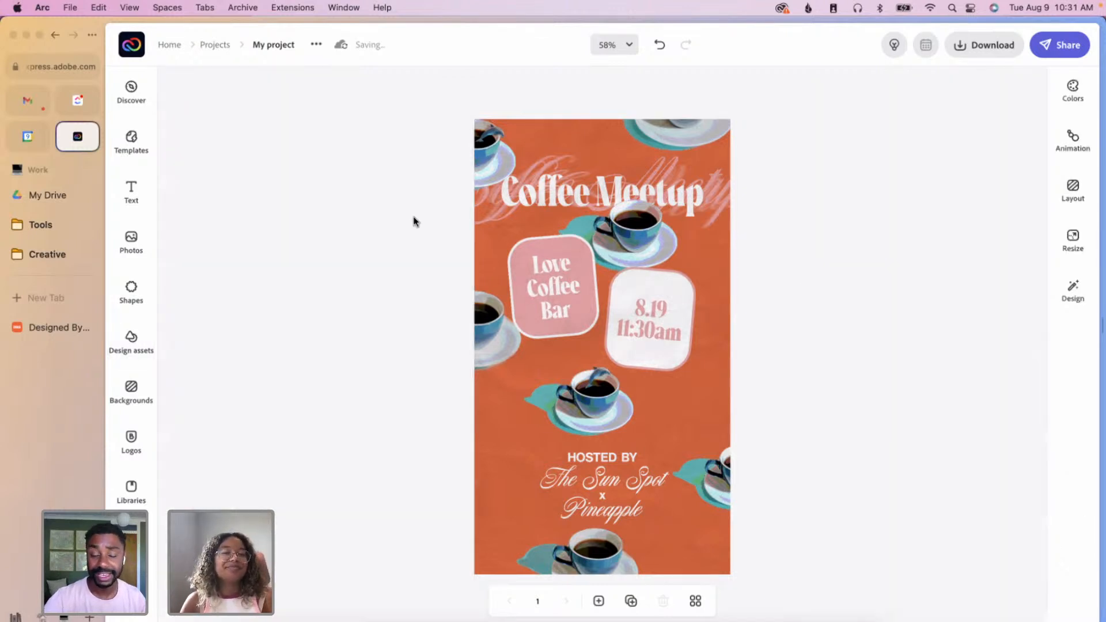
# - Nudge the host text lines HOSTED BY, The Sun Spot, x and Pineapple slightly upward one after another
pyautogui.click(601, 459)
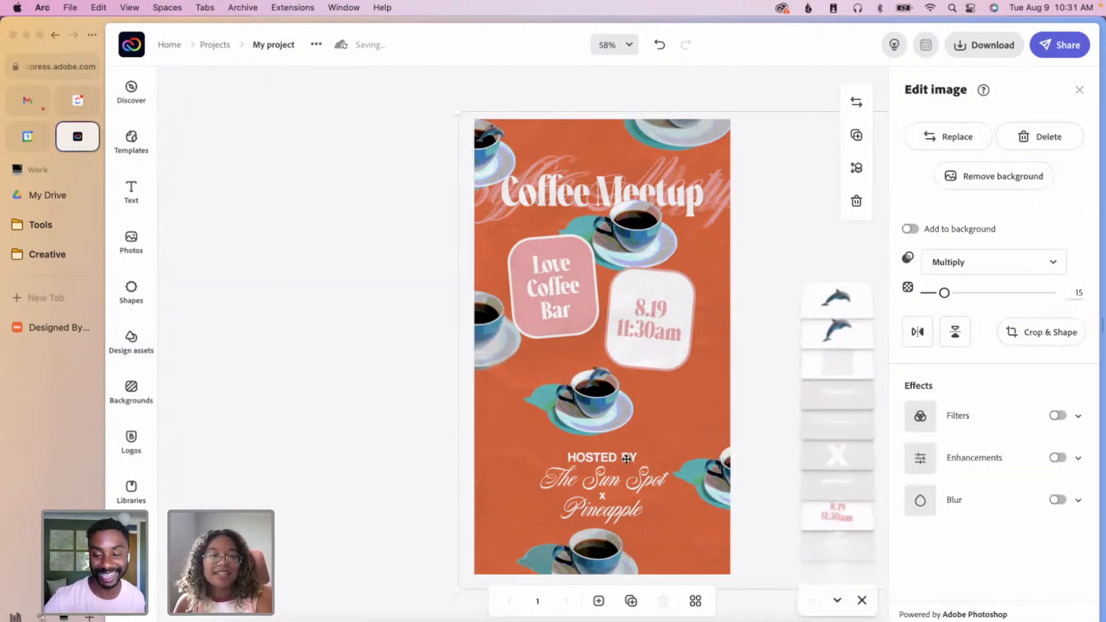
pyautogui.click(843, 492)
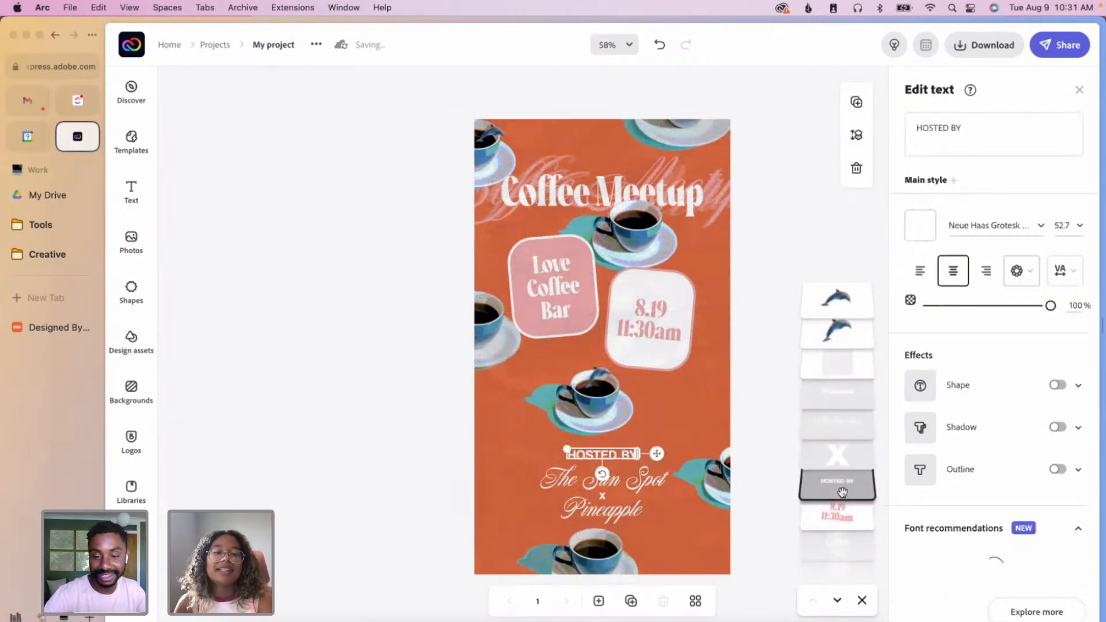
pyautogui.click(852, 424)
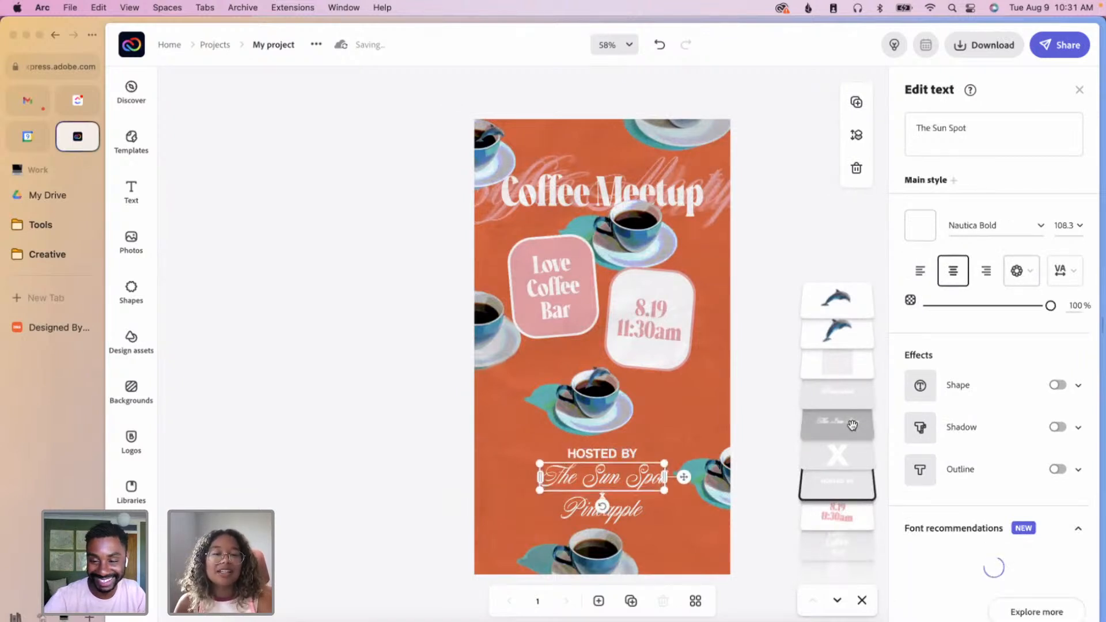
pyautogui.click(853, 454)
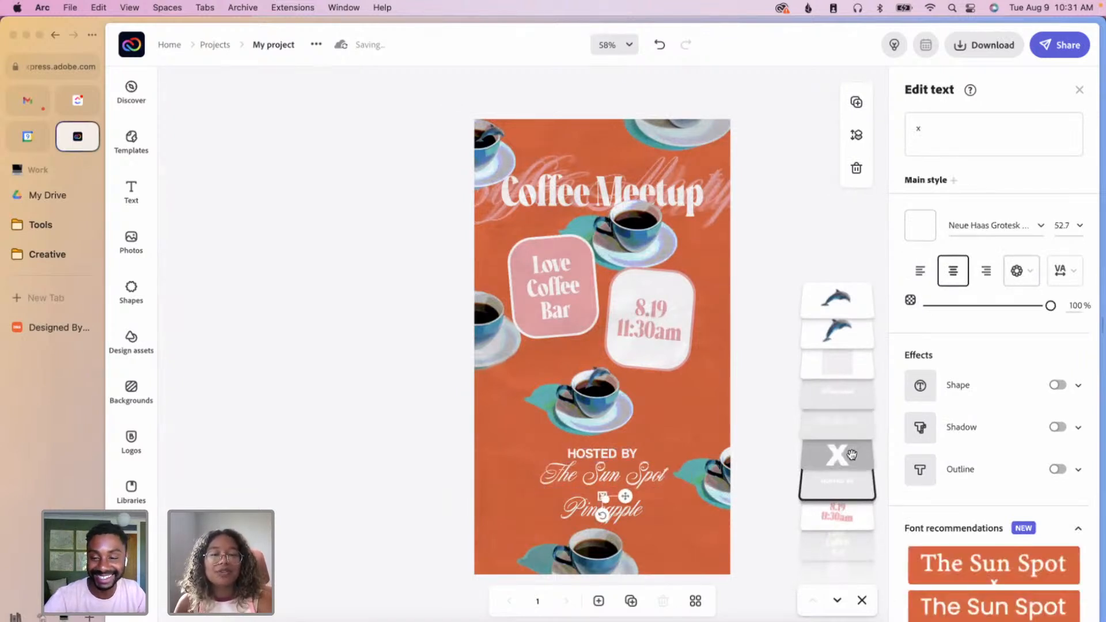
pyautogui.click(852, 412)
pyautogui.click(855, 396)
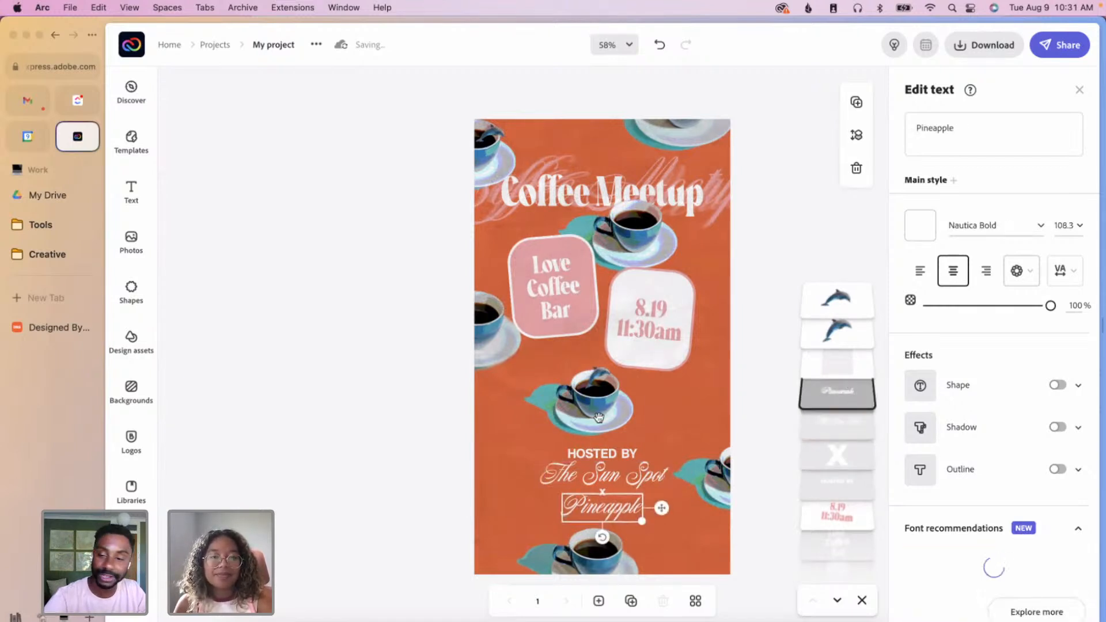
pyautogui.click(356, 412)
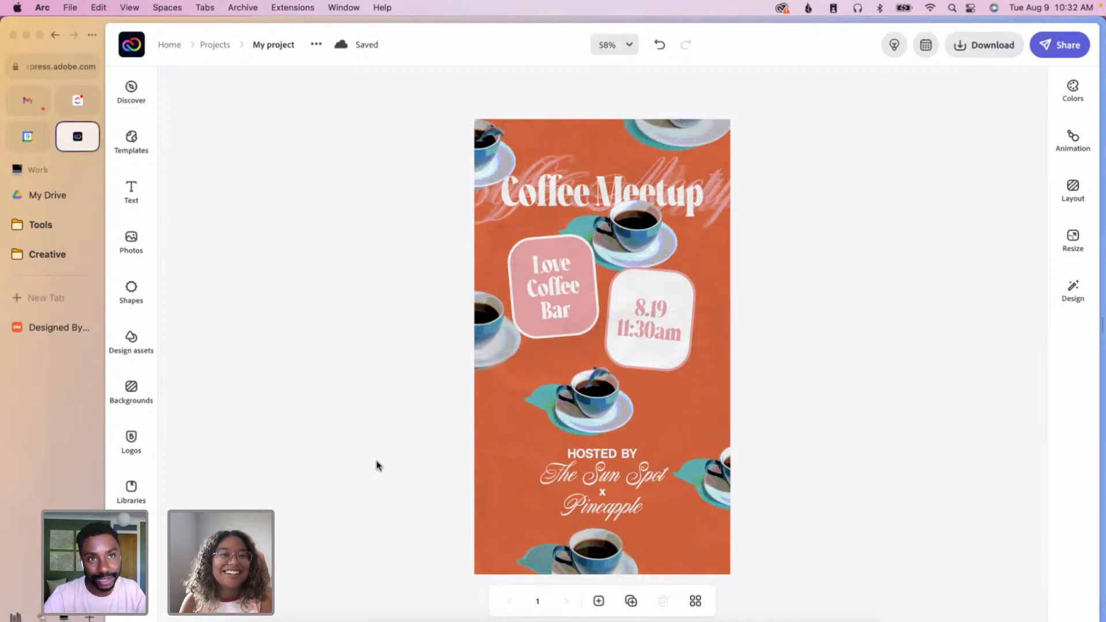
# - Add a second page with a custom size of 540 by 960 px
pyautogui.click(597, 600)
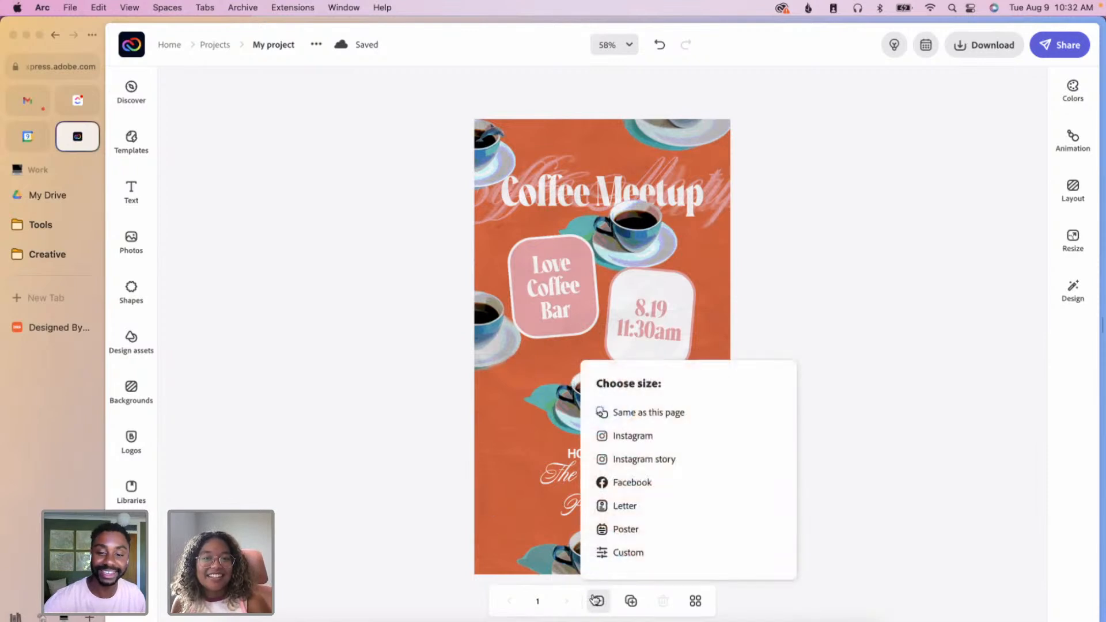
pyautogui.click(620, 554)
pyautogui.click(463, 335)
pyautogui.write('540')
pyautogui.click(600, 336)
pyautogui.write('960')
pyautogui.click(706, 381)
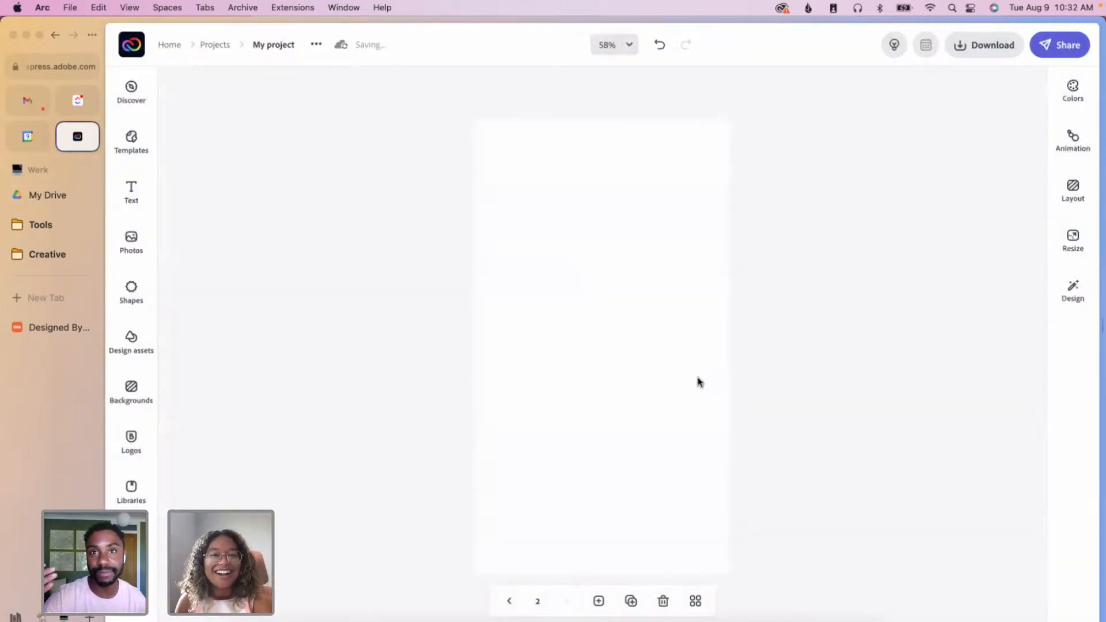
# - Resize the new page to landscape by swapping its dimensions to 960 px wide and 540 px high
pyautogui.click(663, 376)
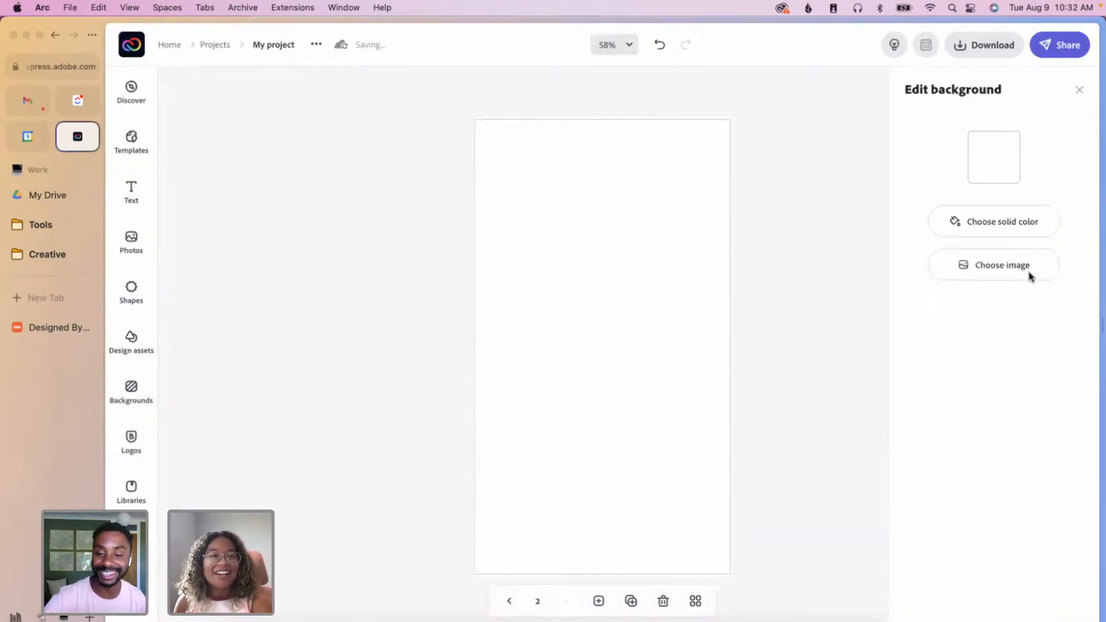
pyautogui.click(1080, 88)
pyautogui.click(1073, 240)
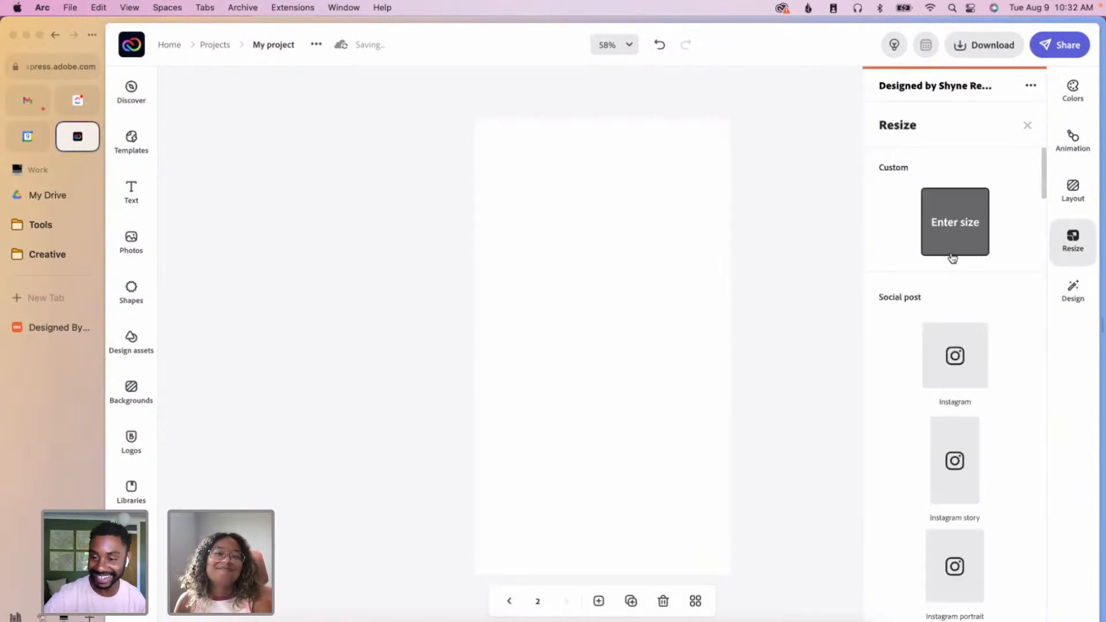
pyautogui.click(938, 233)
pyautogui.click(552, 333)
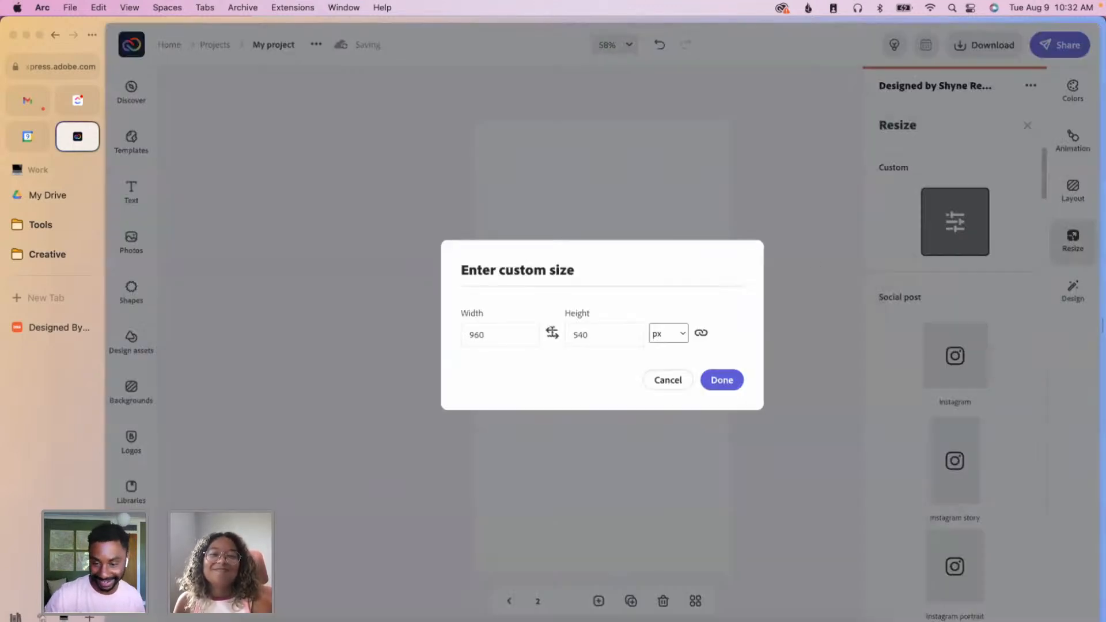
pyautogui.click(722, 380)
pyautogui.click(1028, 125)
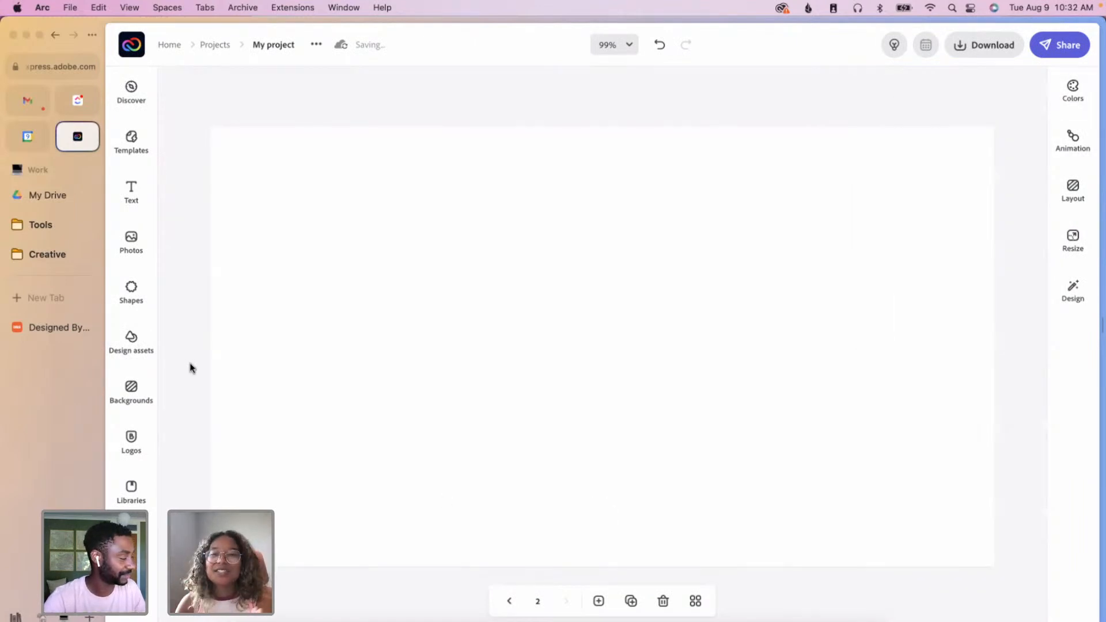
# - Upload the photo Event-Banner.jpg from the Summer 22 folder onto the landscape page
pyautogui.click(139, 251)
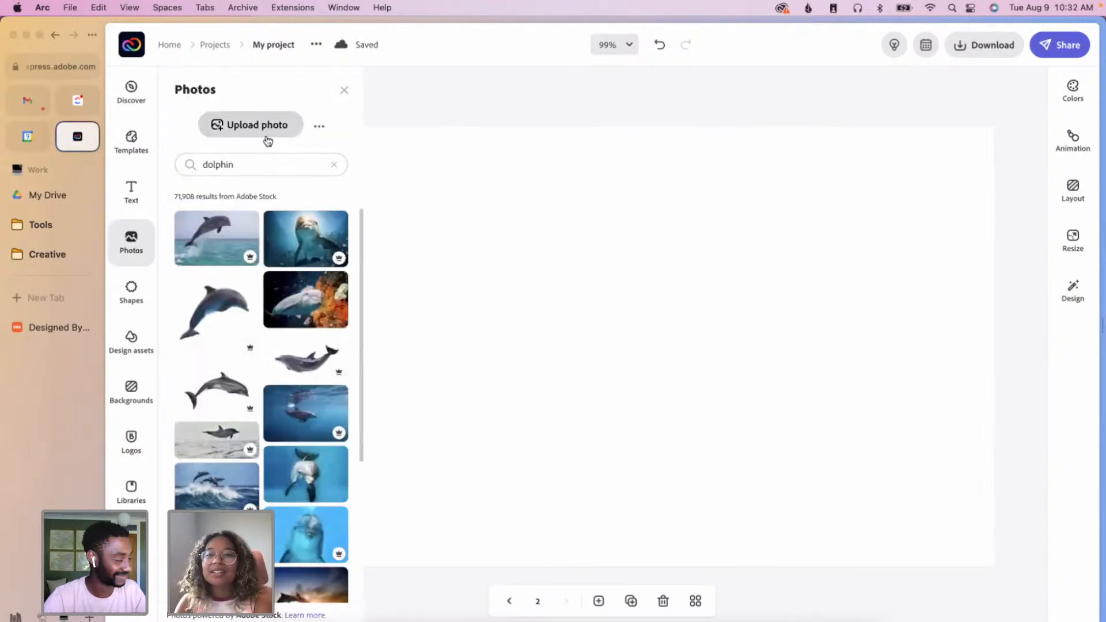
pyautogui.click(266, 133)
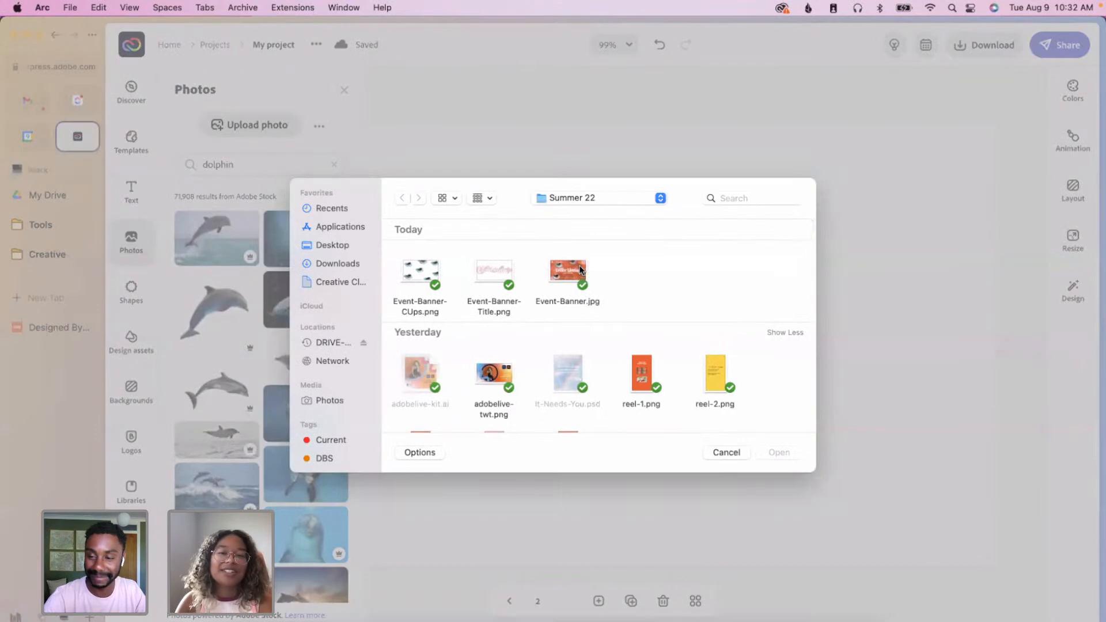
pyautogui.click(568, 271)
pyautogui.press('Return')
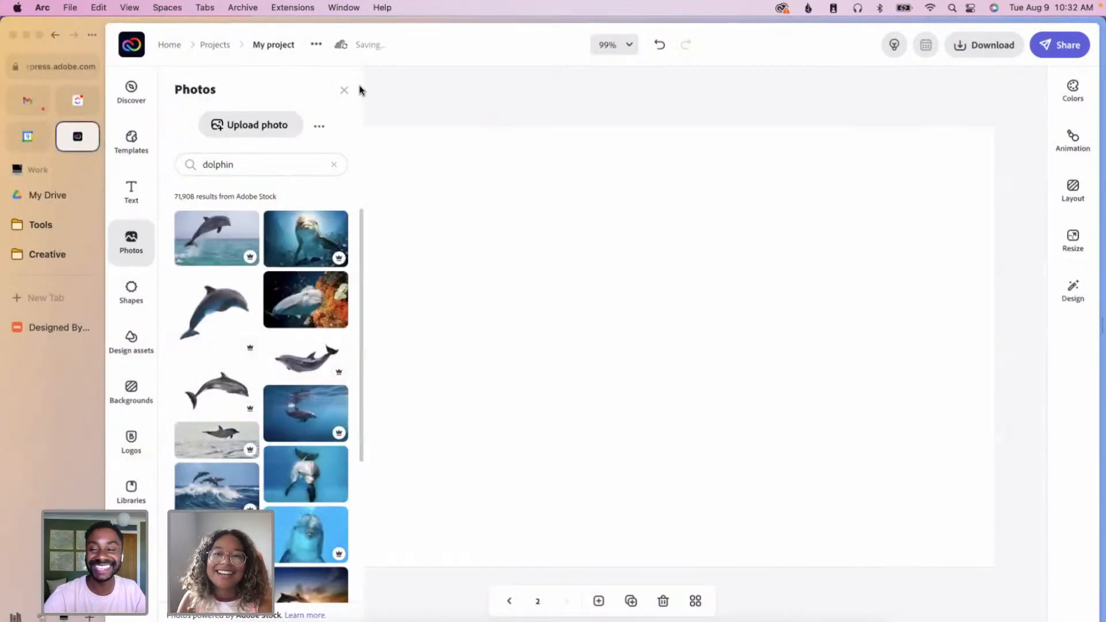
pyautogui.click(344, 89)
# - Align the event banner image with the page's upper-left corner and enlarge it to fill the whole page
pyautogui.click(630, 341)
pyautogui.moveTo(630, 342); pyautogui.dragTo(436, 229)
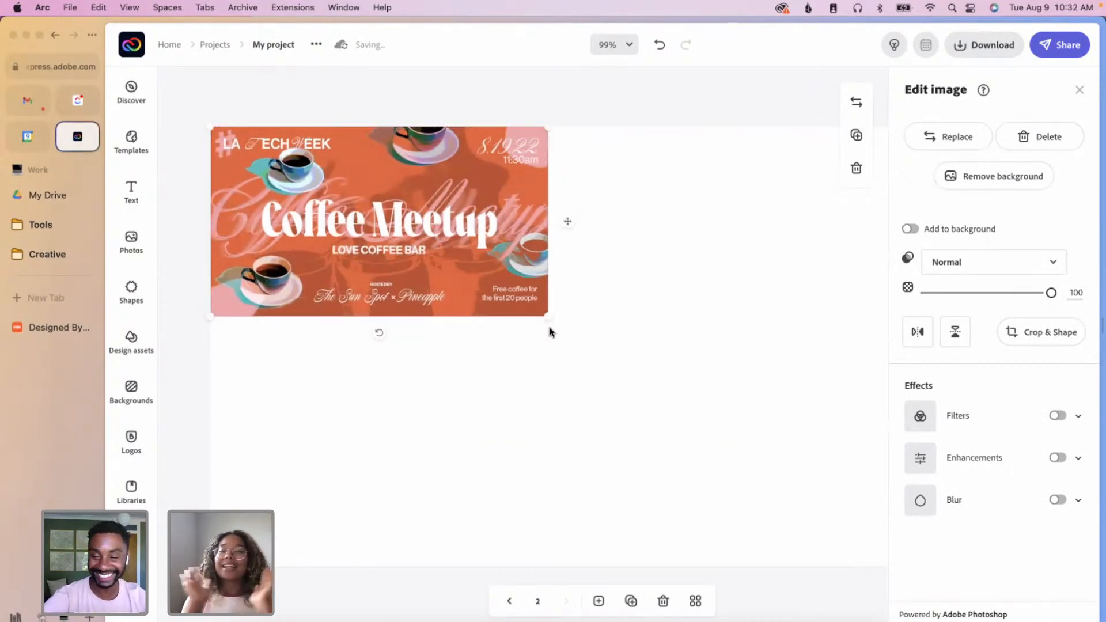
pyautogui.moveTo(547, 317); pyautogui.dragTo(932, 544)
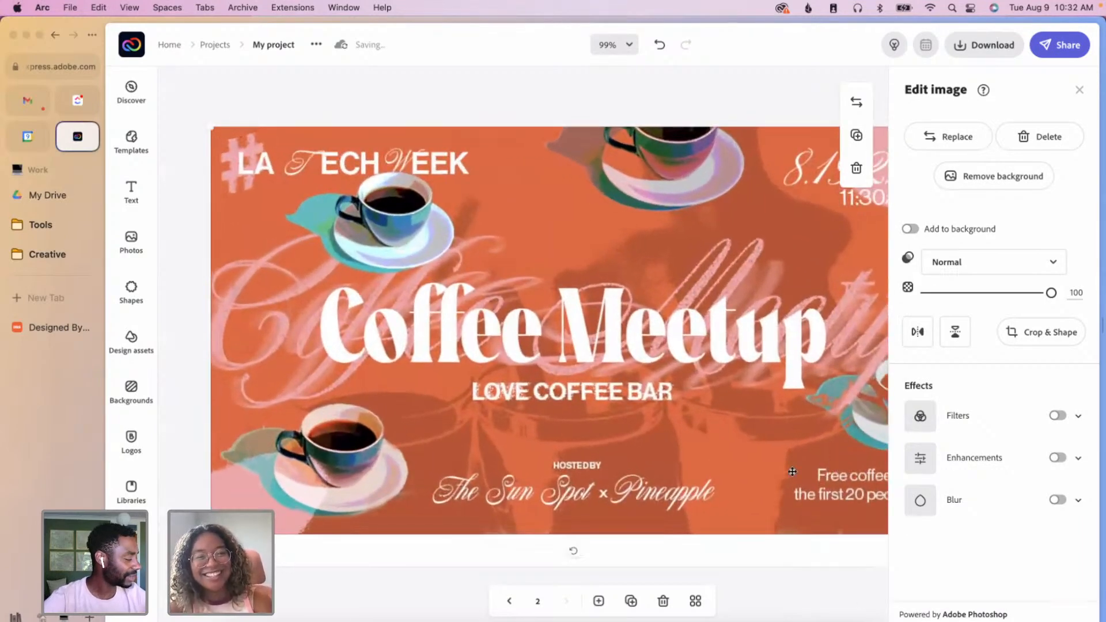
pyautogui.hscroll(3, 800, 581)
pyautogui.moveTo(752, 536); pyautogui.dragTo(810, 562)
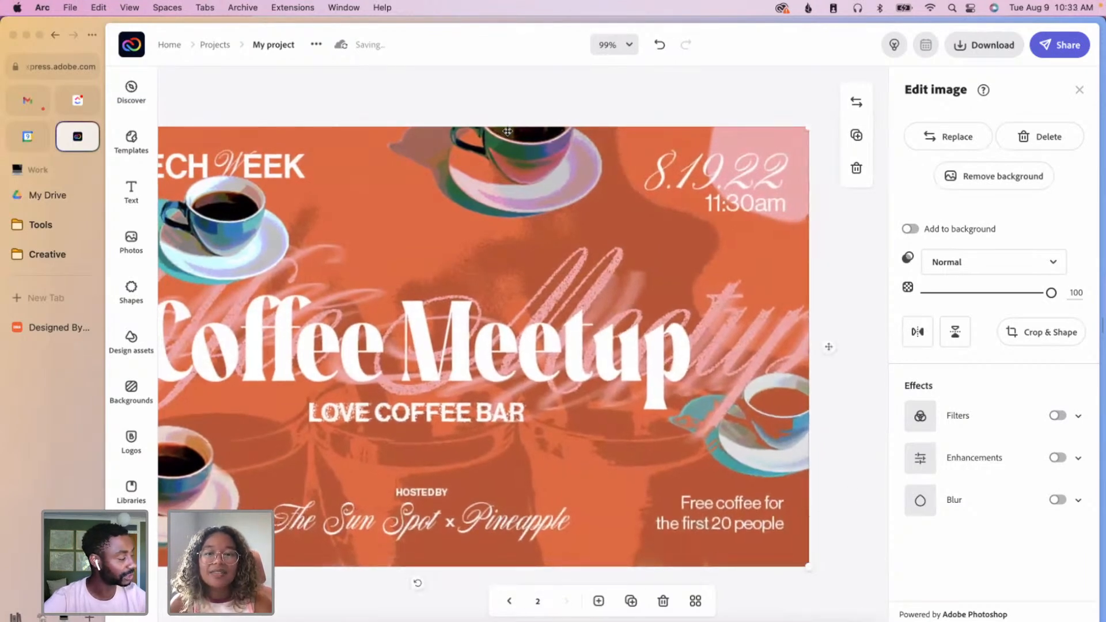
# - Review the landscape banner page and compare it with the vertical Coffee Meetup poster page
pyautogui.hscroll(3, 508, 108)
pyautogui.hscroll(-6, 508, 108)
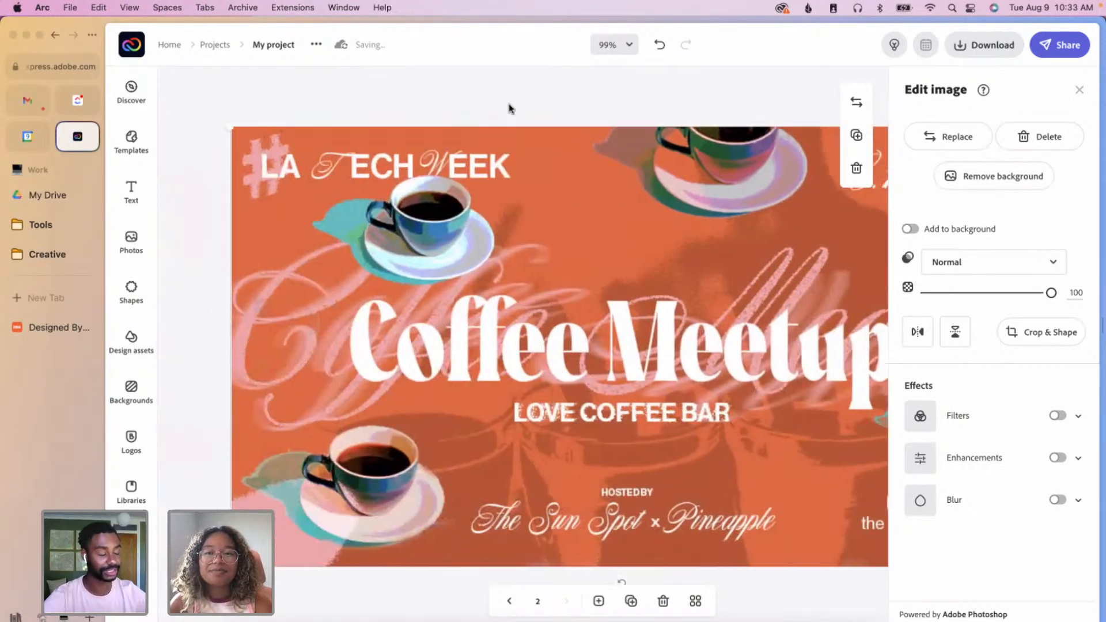
pyautogui.hscroll(2, 509, 108)
pyautogui.click(509, 109)
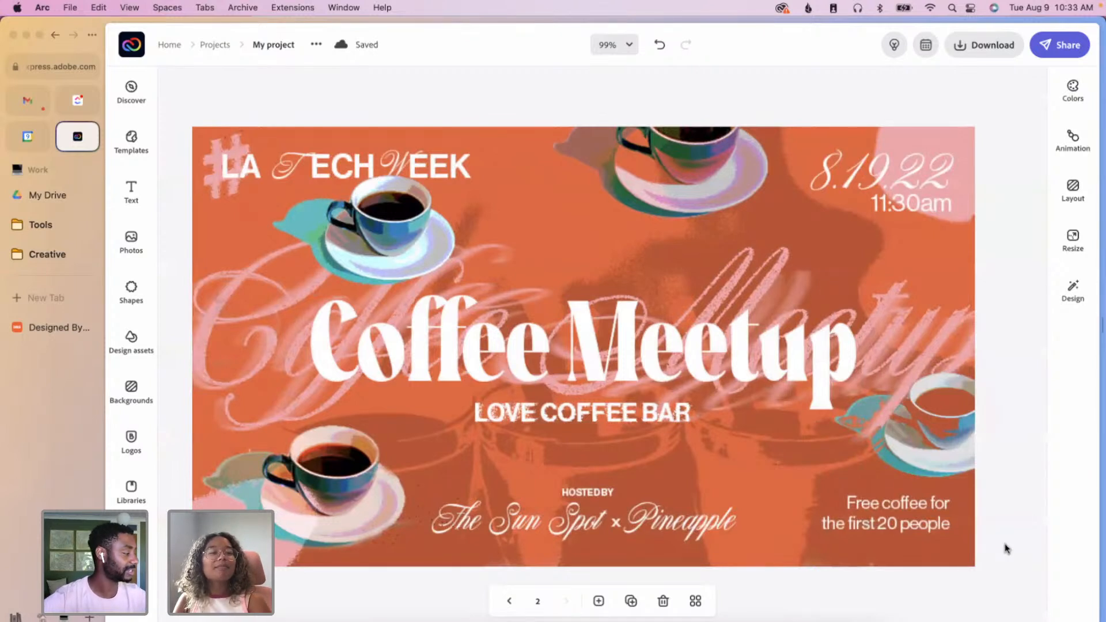
pyautogui.click(510, 602)
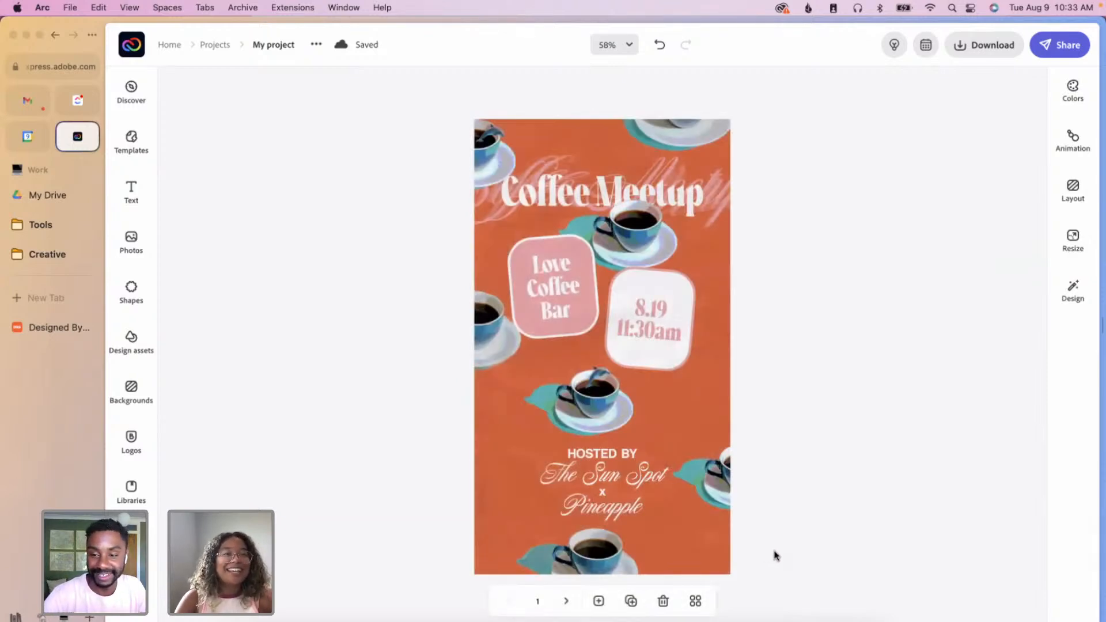
pyautogui.rightClick(575, 603)
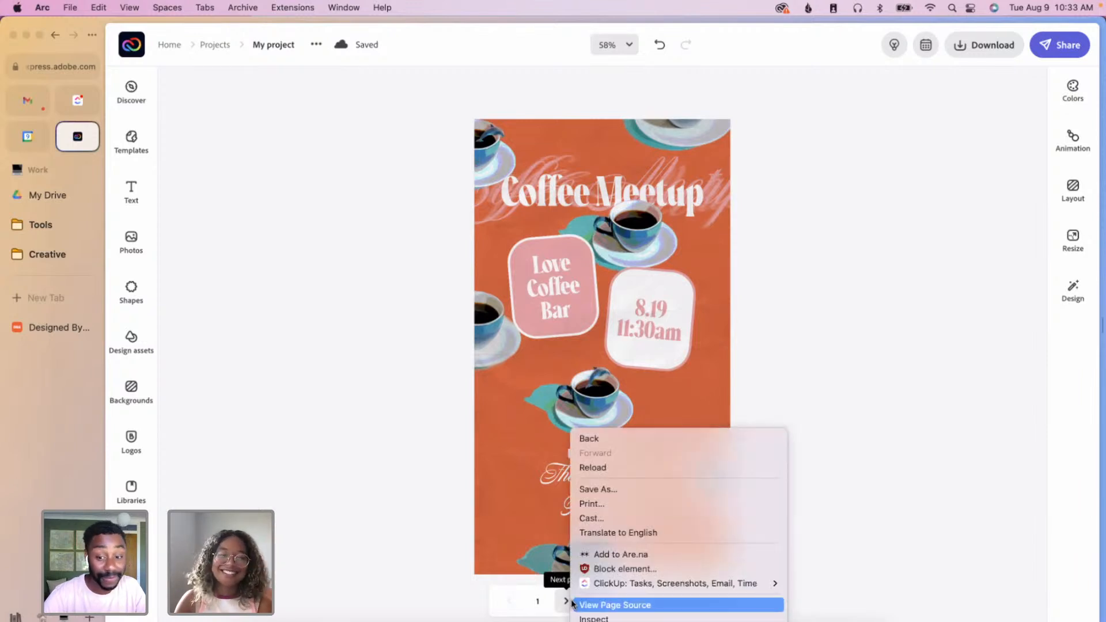
pyautogui.click(341, 521)
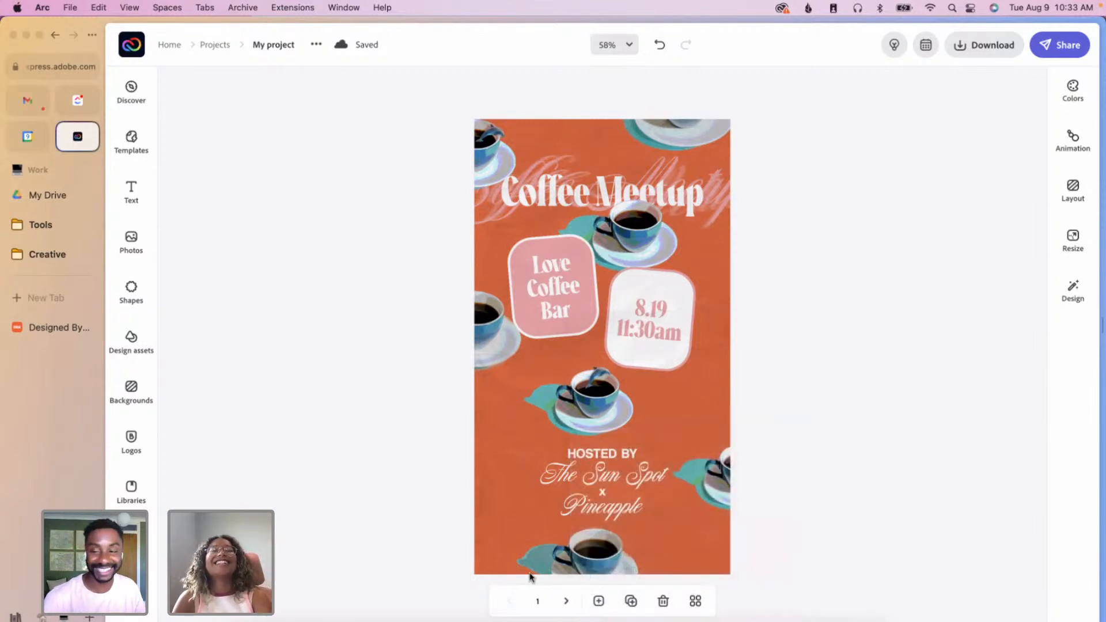
pyautogui.click(566, 601)
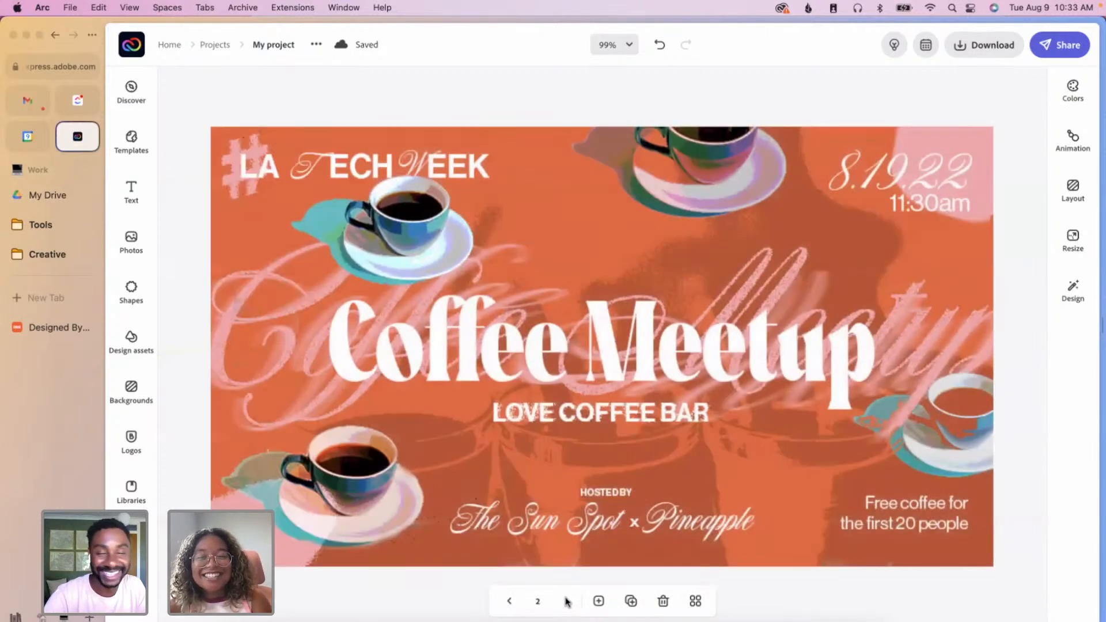
# - Add the gray crumpled-paper texture from the texture design assets to the landscape page and align it with the page's upper-left corner
pyautogui.click(141, 346)
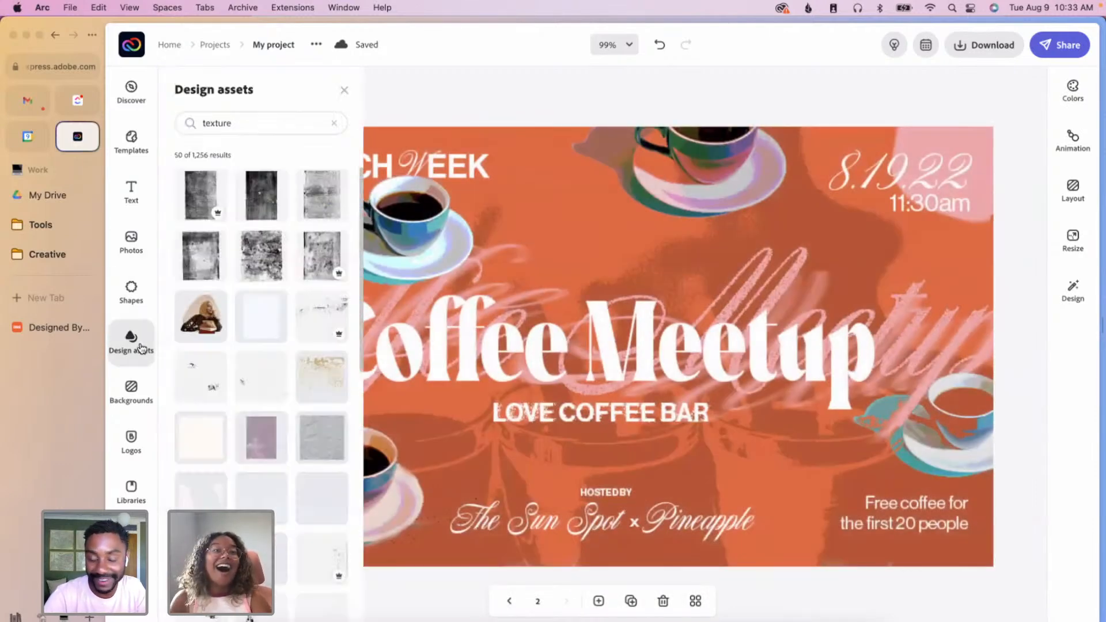
pyautogui.click(317, 443)
pyautogui.click(344, 90)
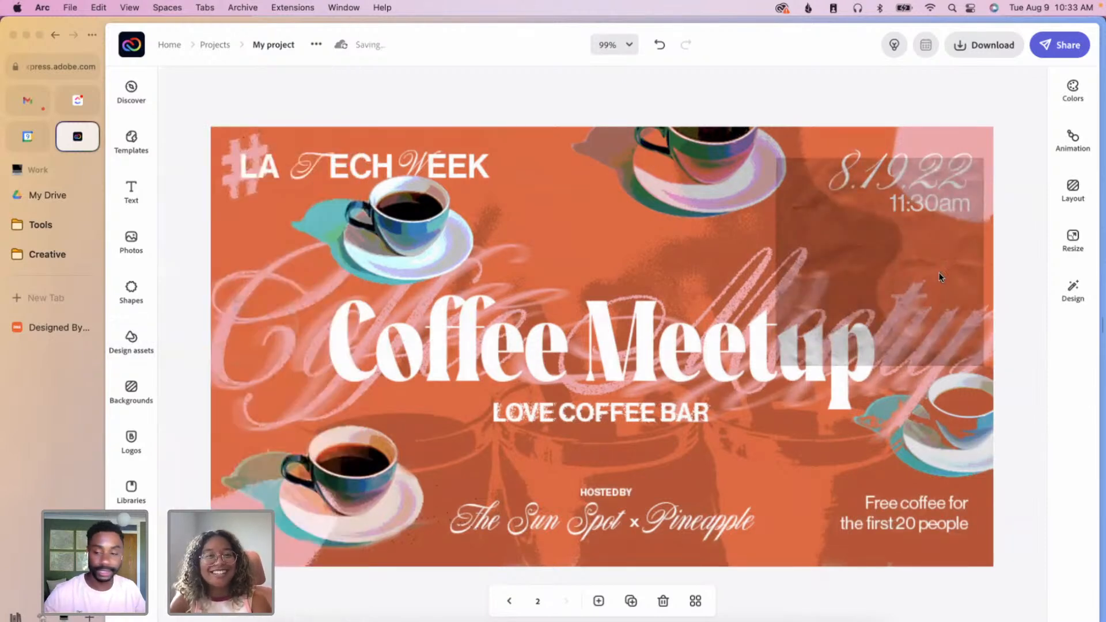
pyautogui.click(940, 254)
pyautogui.moveTo(840, 257); pyautogui.dragTo(275, 227)
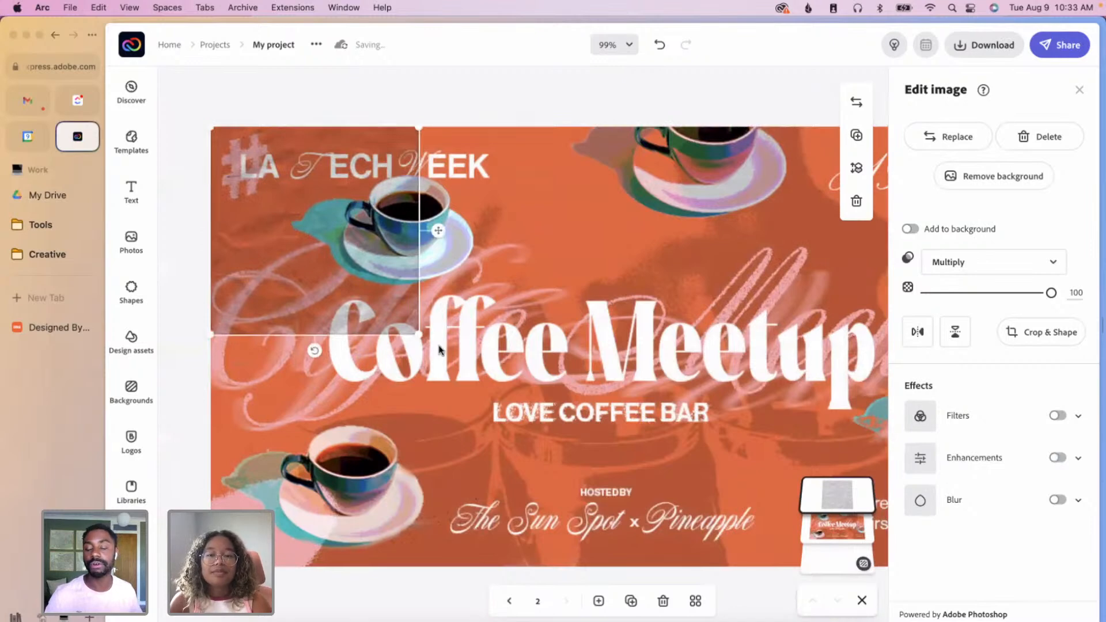
# - Enlarge the paper texture until it covers the whole landscape banner page
pyautogui.moveTo(423, 336); pyautogui.dragTo(986, 593)
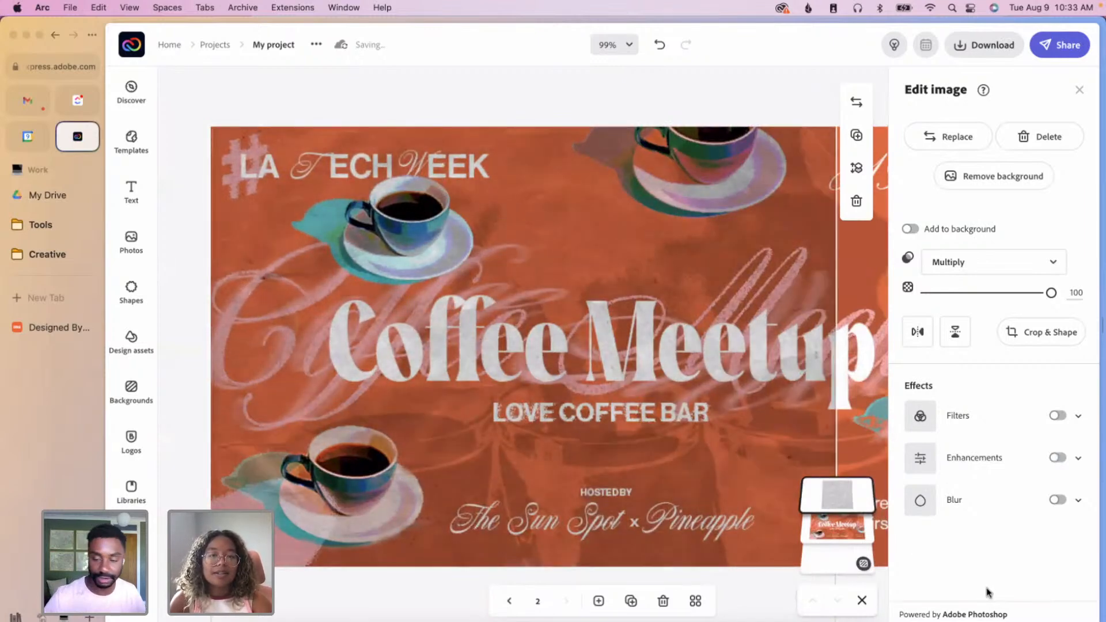
pyautogui.hscroll(5, 586, 201)
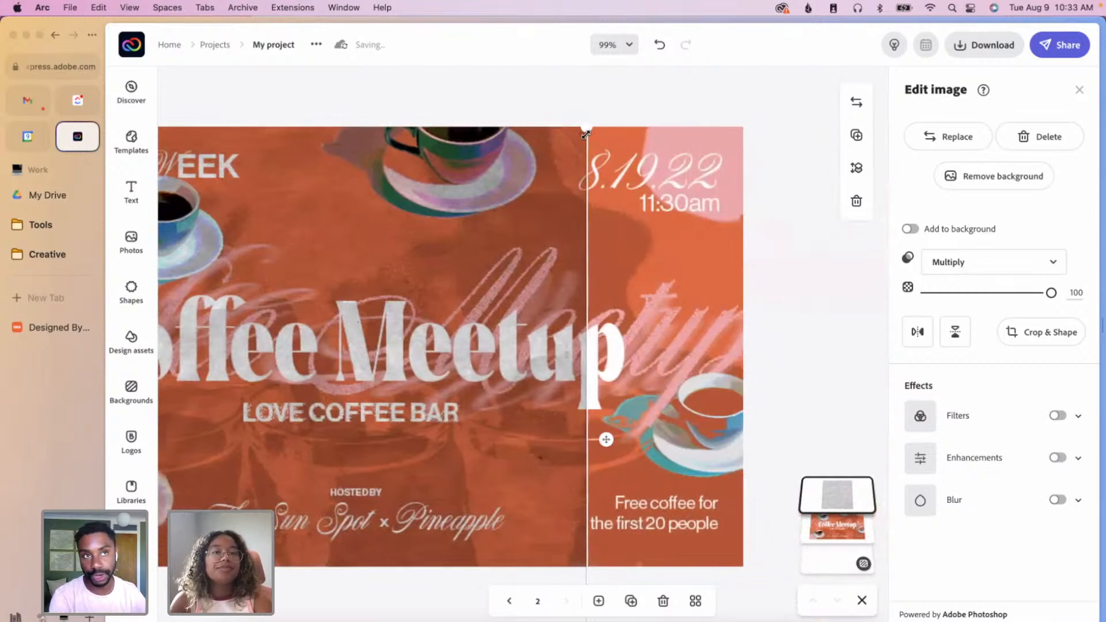
pyautogui.moveTo(586, 134); pyautogui.dragTo(782, 68)
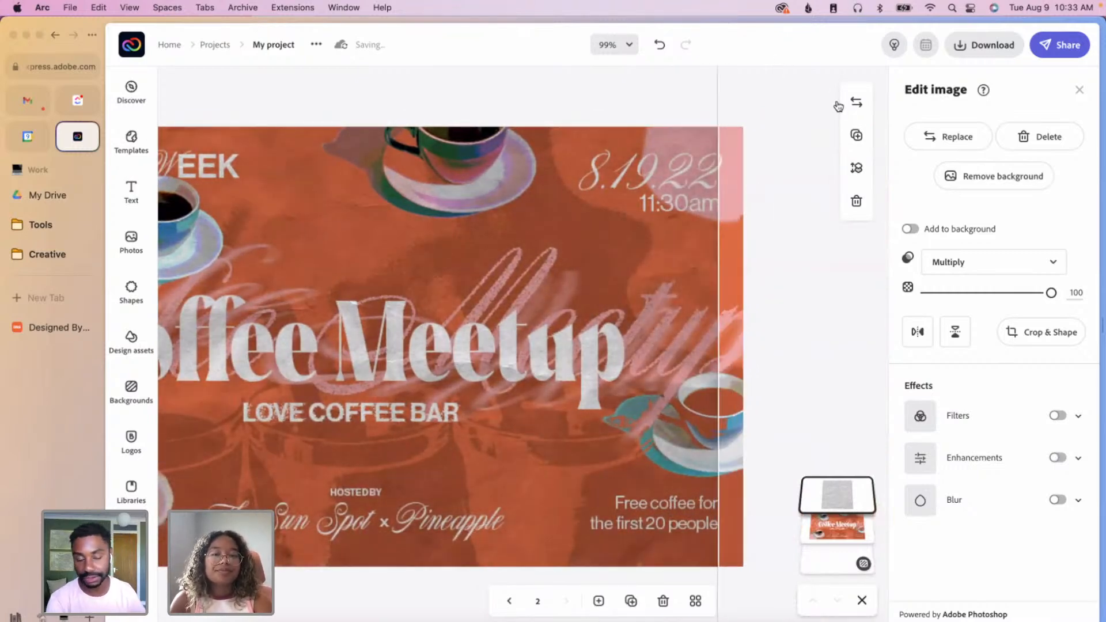
# - Reduce the texture overlay's opacity to 35 and try a Duotone filter on it, leaving filters switched off
pyautogui.hscroll(-3, 649, 396)
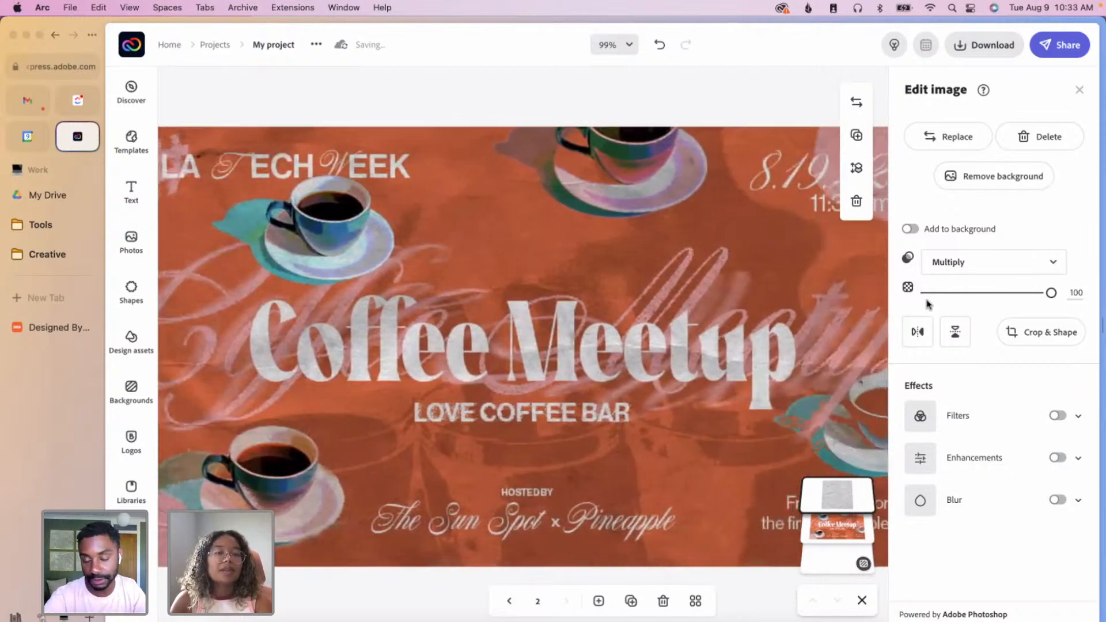
pyautogui.moveTo(927, 293); pyautogui.dragTo(971, 293)
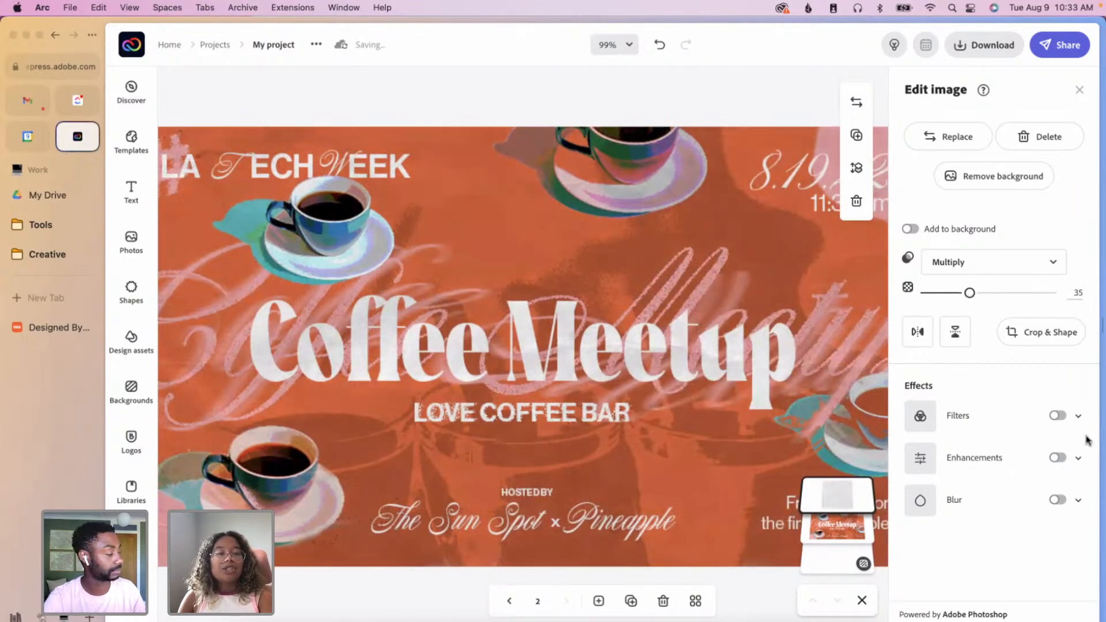
pyautogui.click(1079, 416)
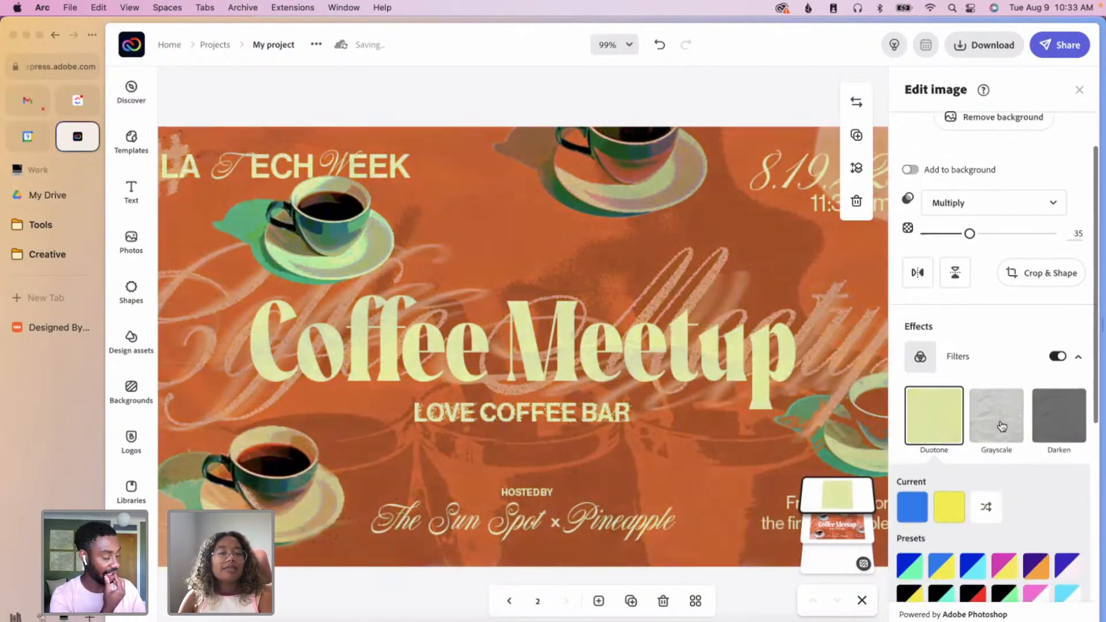
pyautogui.click(1059, 358)
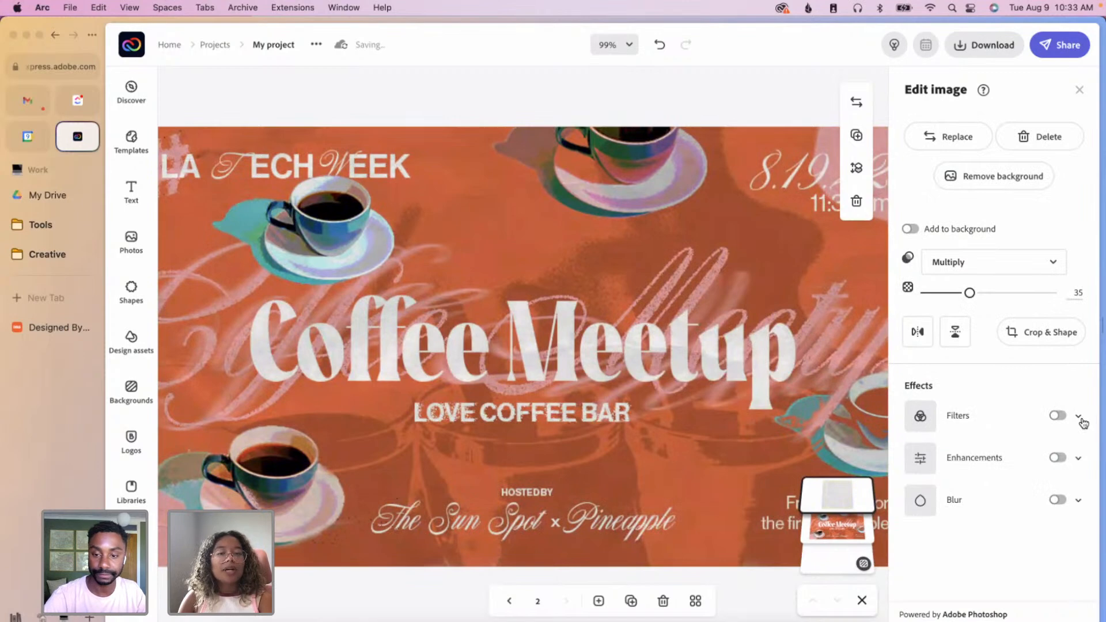
# - Enhance the texture overlay with a contrast of 20 and a brightness of 33
pyautogui.click(1078, 458)
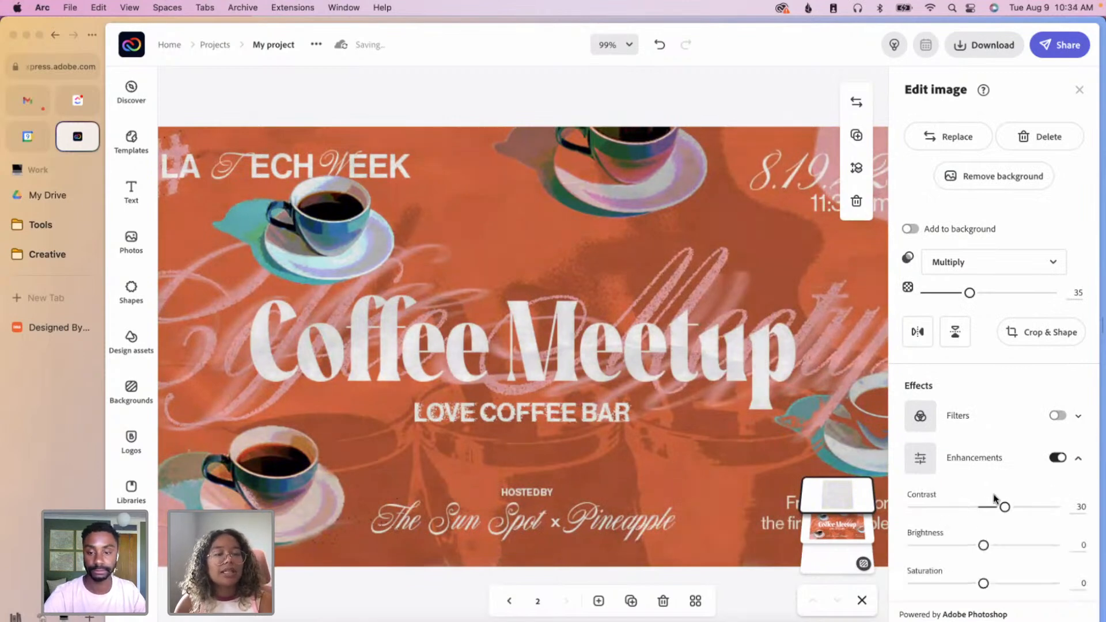
pyautogui.moveTo(982, 525); pyautogui.dragTo(1020, 529)
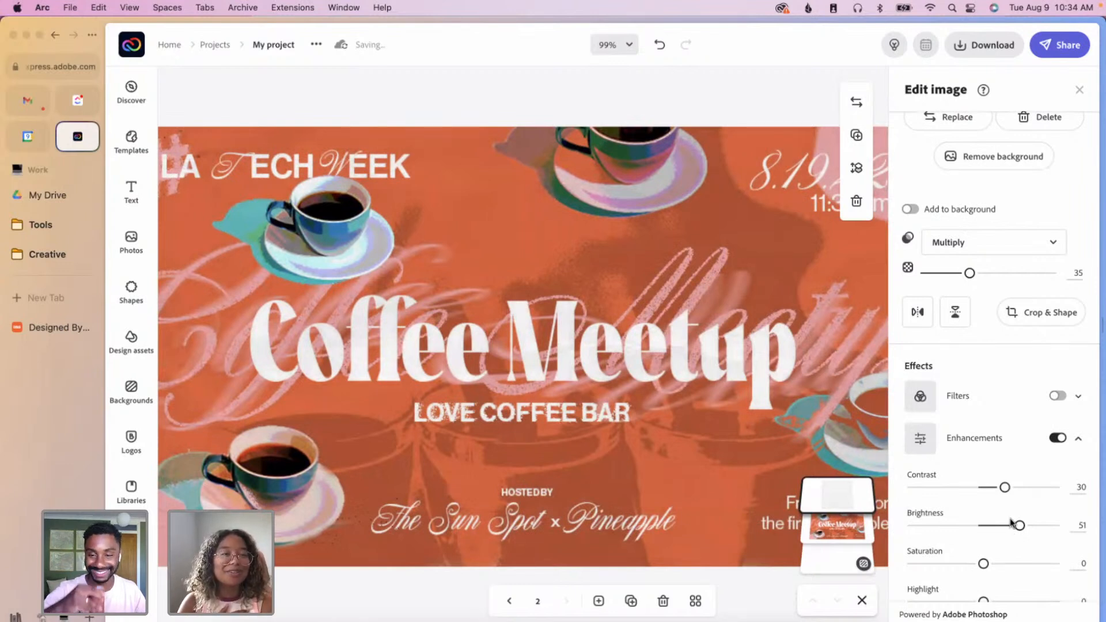
pyautogui.click(991, 488)
pyautogui.click(998, 487)
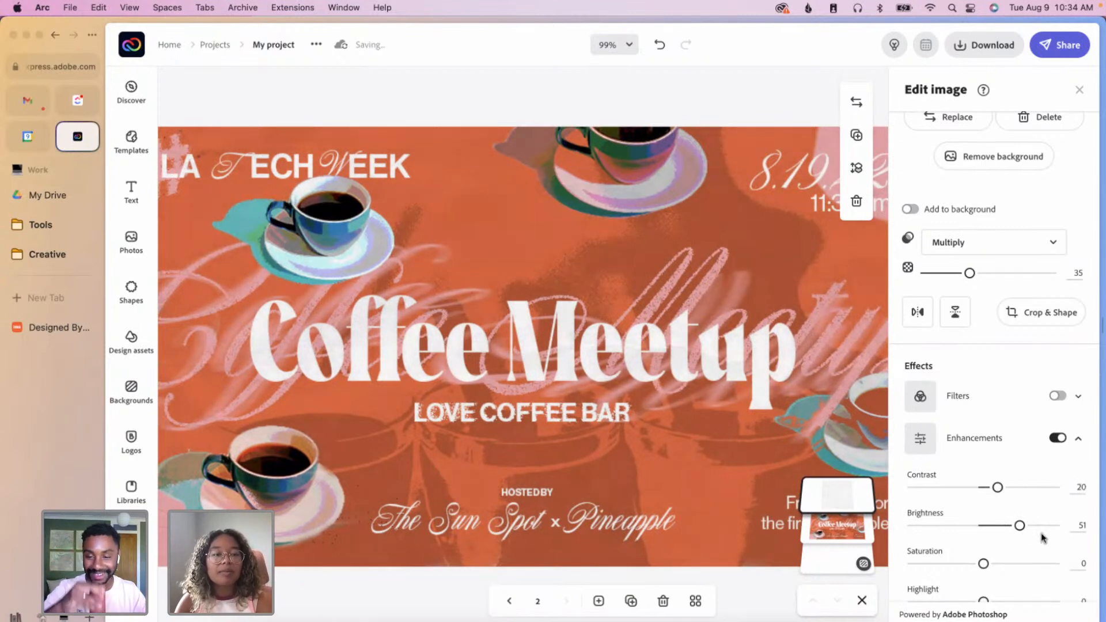
pyautogui.click(1017, 525)
pyautogui.moveTo(1017, 529)
pyautogui.mouseDown()
pyautogui.moveTo(995, 526)
pyautogui.moveTo(1007, 526)
pyautogui.mouseUp()
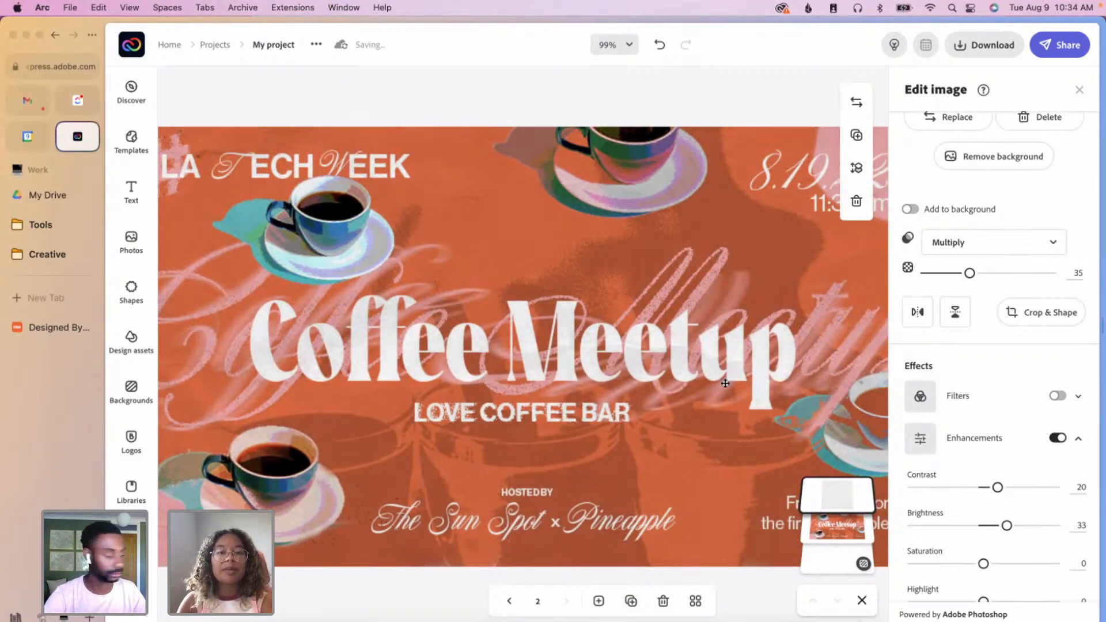
# - Inspect the textured banner from edge to edge and compare it with the vertical poster page
pyautogui.hscroll(2, 725, 384)
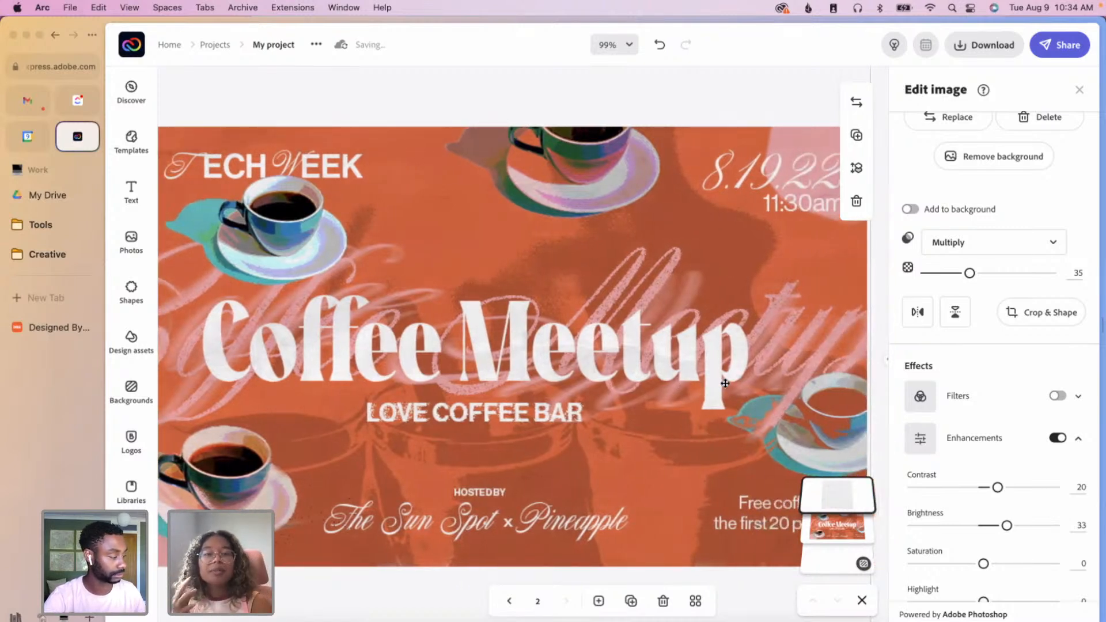
pyautogui.hscroll(-2, 726, 384)
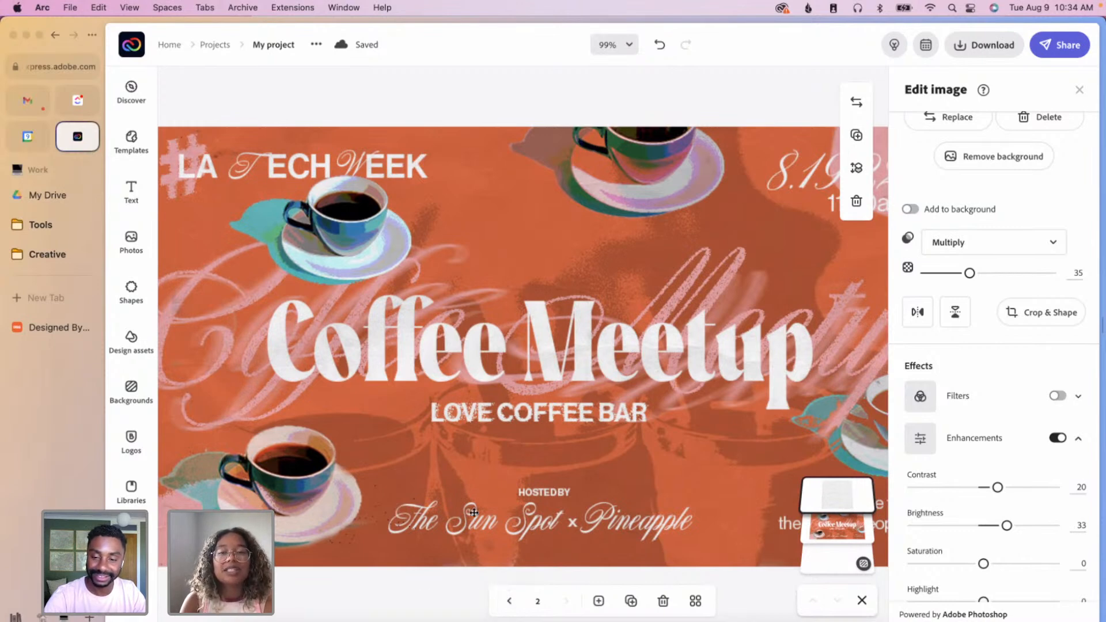
pyautogui.hscroll(-3, 474, 512)
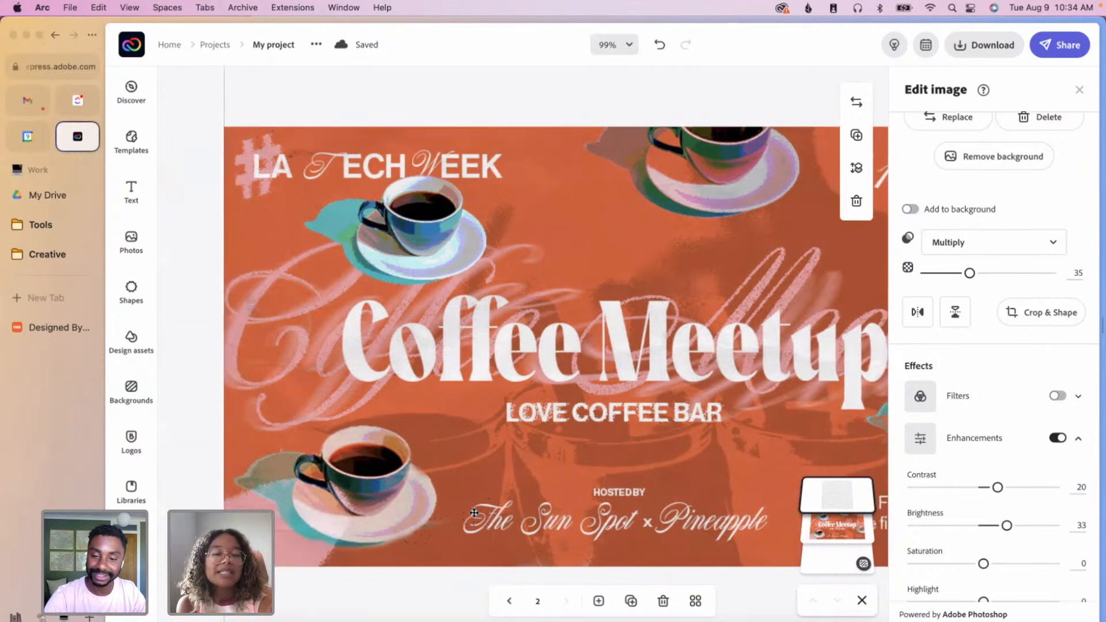
pyautogui.click(507, 602)
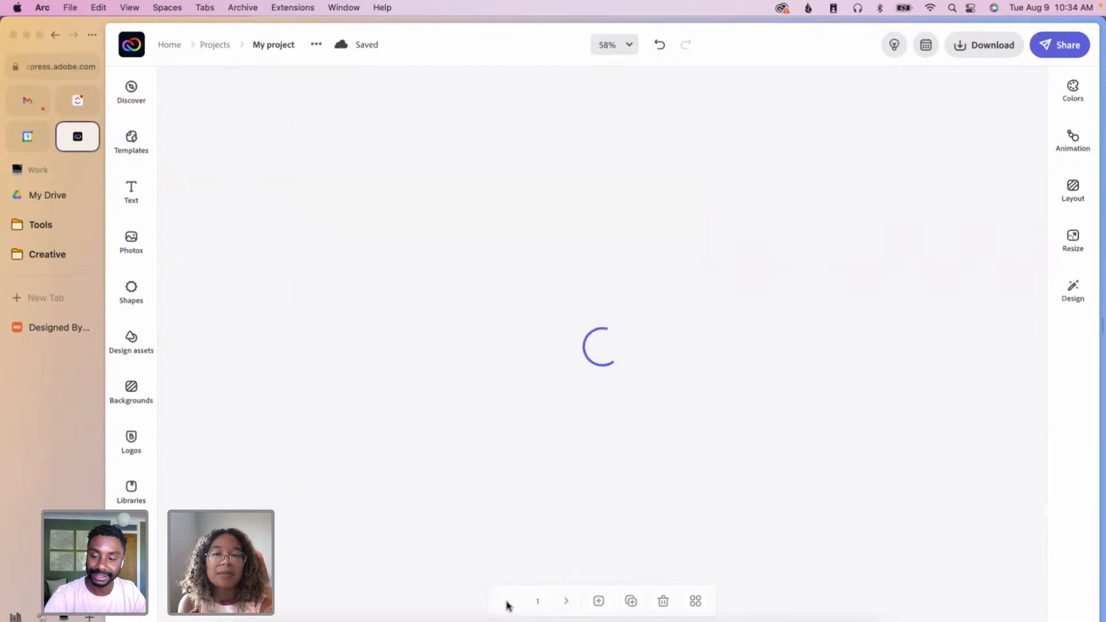
pyautogui.click(565, 601)
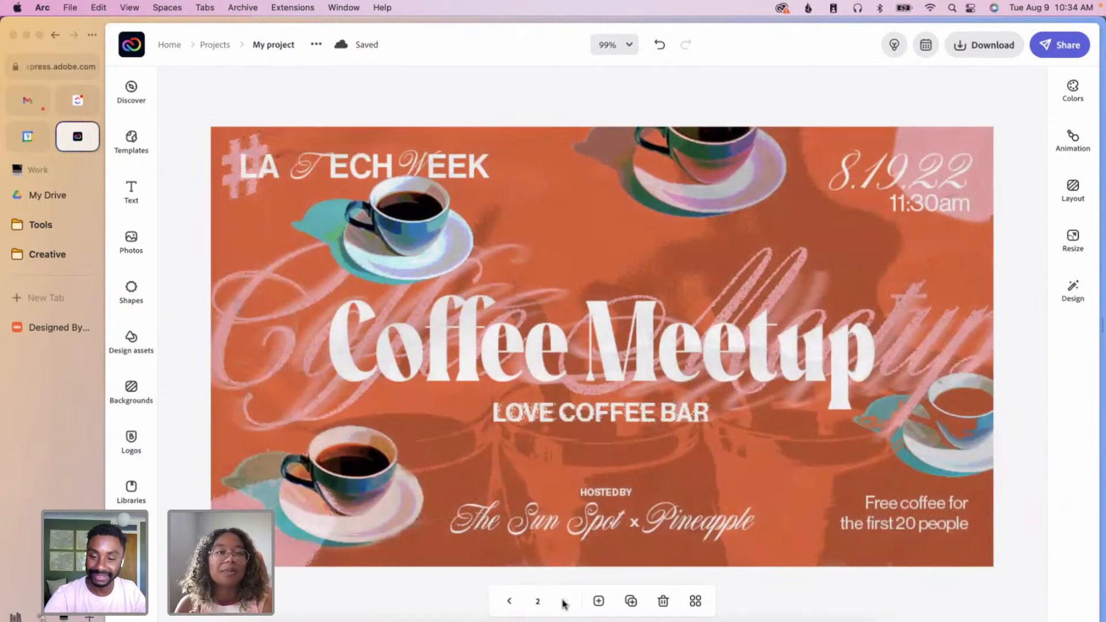
# - Add a new text element reading #LATechWeek to the vertical Coffee Meetup poster on page 1
pyautogui.click(512, 602)
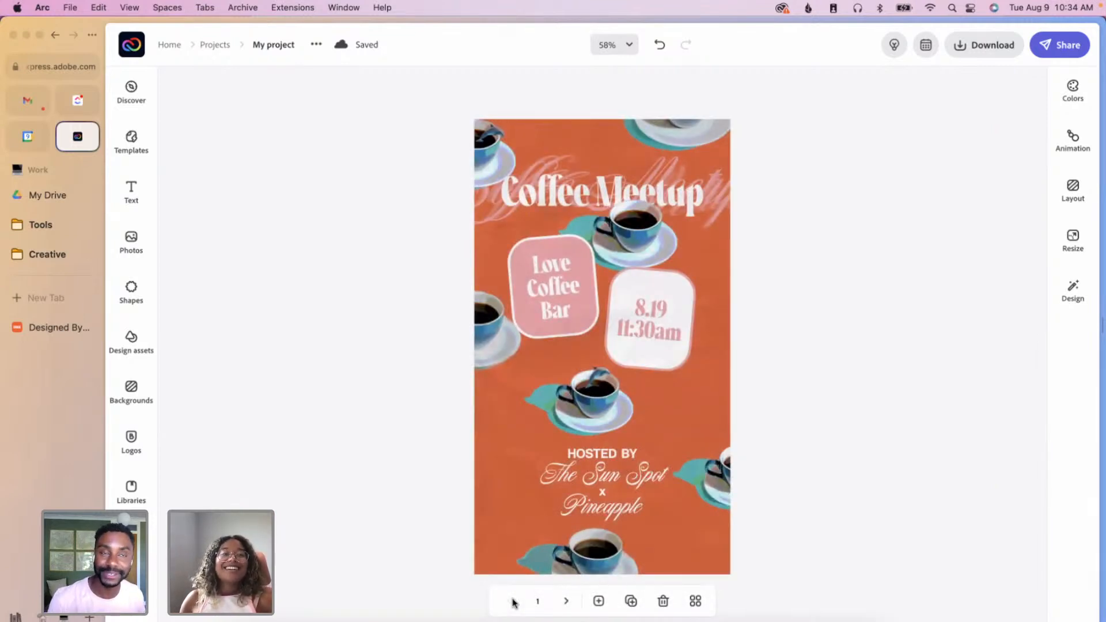
pyautogui.click(133, 203)
pyautogui.click(269, 127)
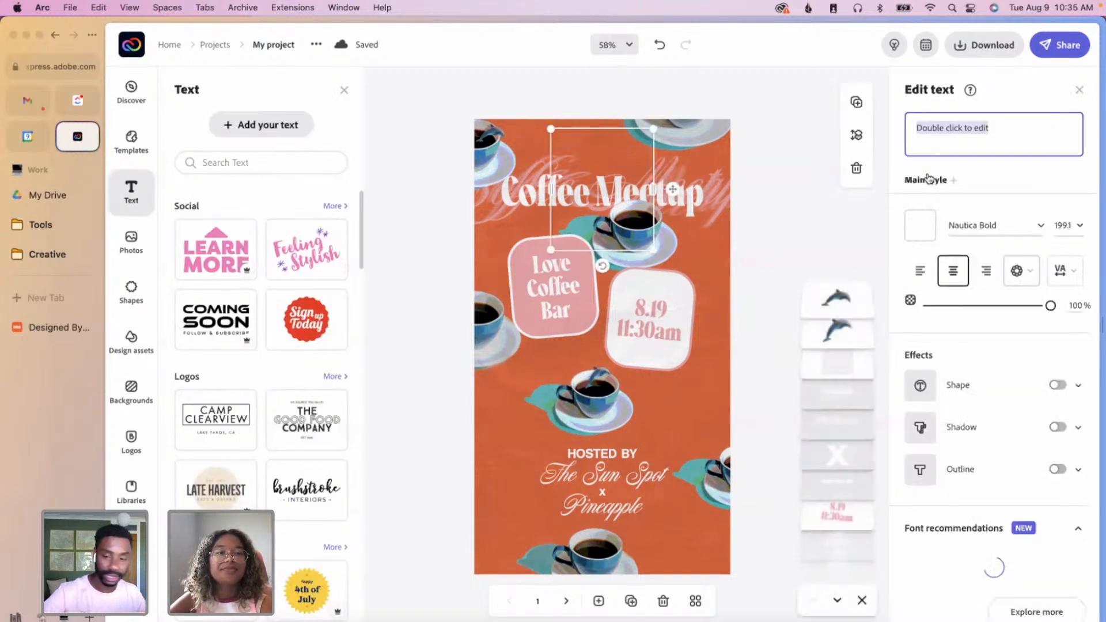
pyautogui.write('#')
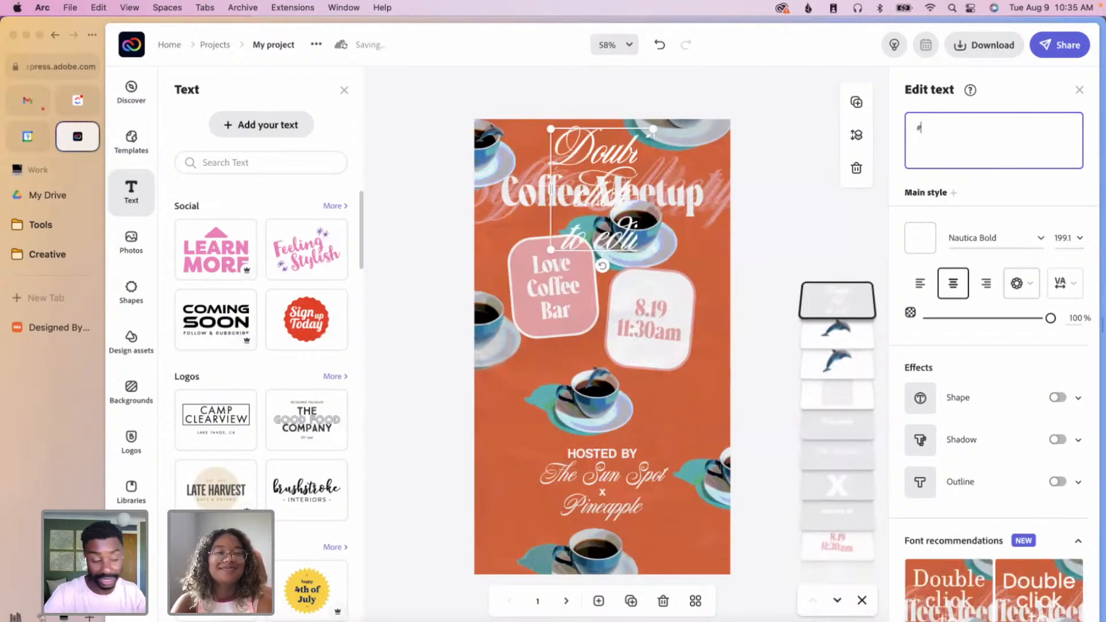
pyautogui.write('LATech')
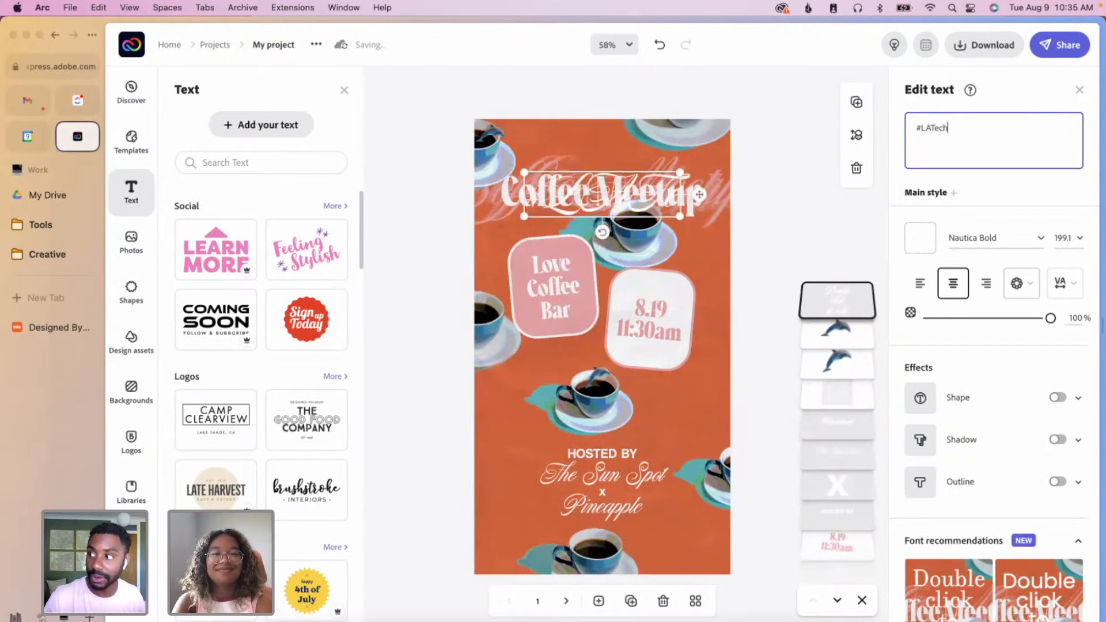
pyautogui.write('Week')
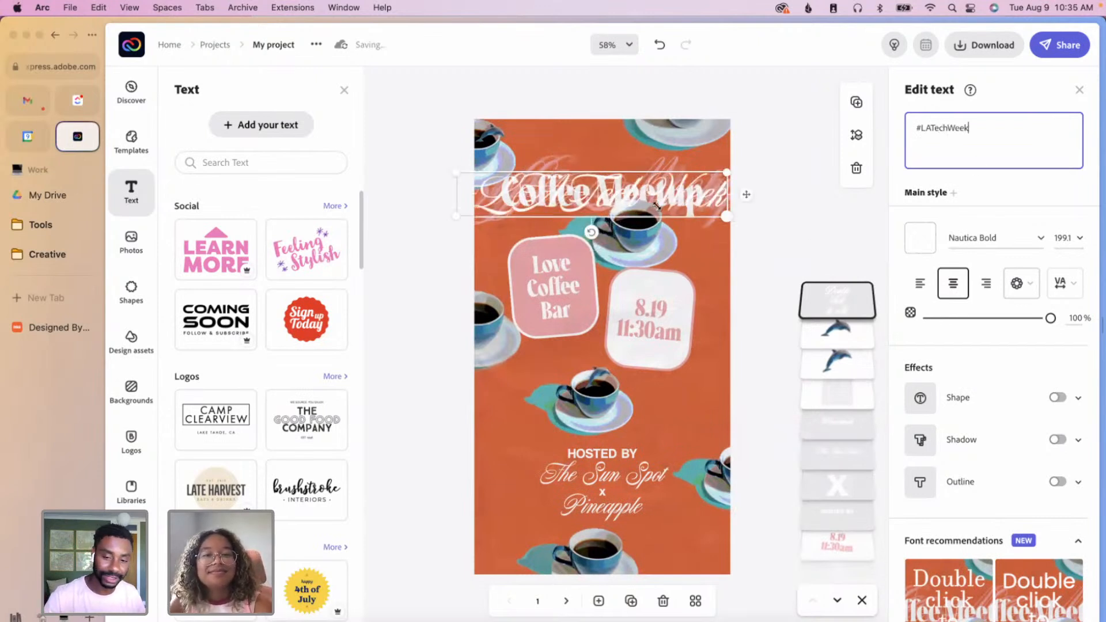
# - Move the #LATechWeek text to the poster's left edge above the hosted-by text, tilt it slightly upward and shrink it to size 54.8
pyautogui.moveTo(606, 195); pyautogui.dragTo(611, 195)
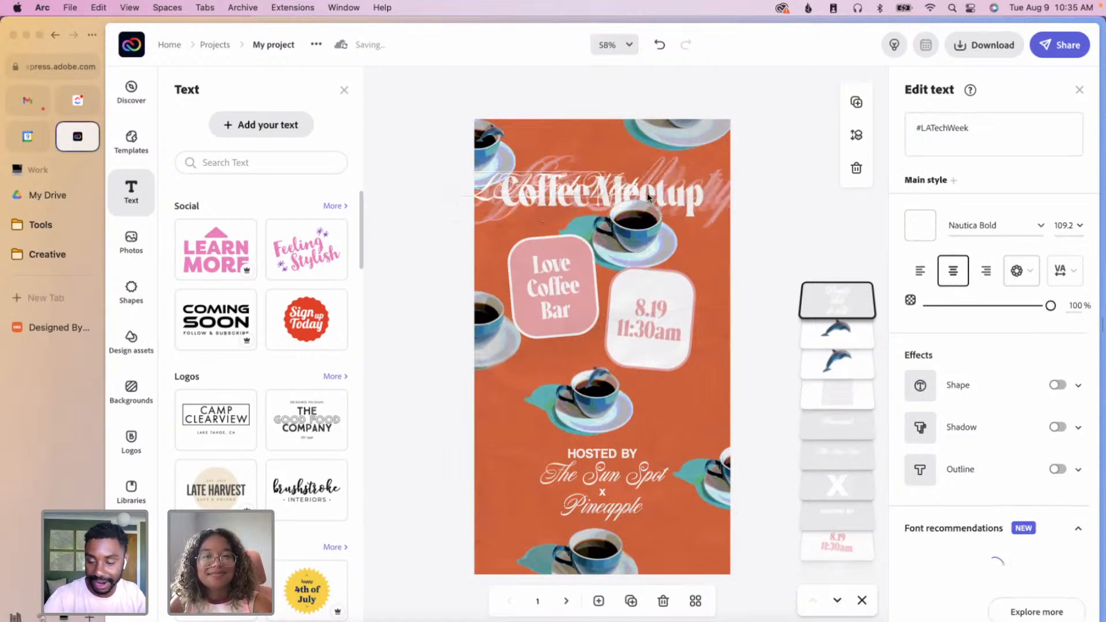
pyautogui.moveTo(641, 196); pyautogui.dragTo(639, 422)
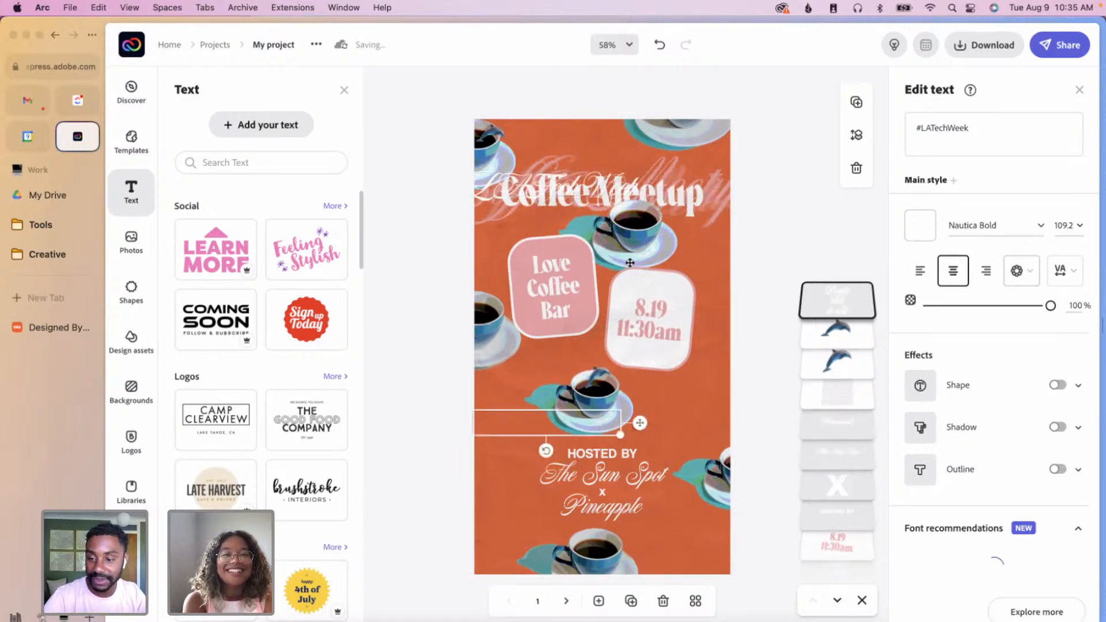
pyautogui.moveTo(550, 453)
pyautogui.mouseDown()
pyautogui.moveTo(583, 453)
pyautogui.moveTo(554, 455)
pyautogui.mouseUp()
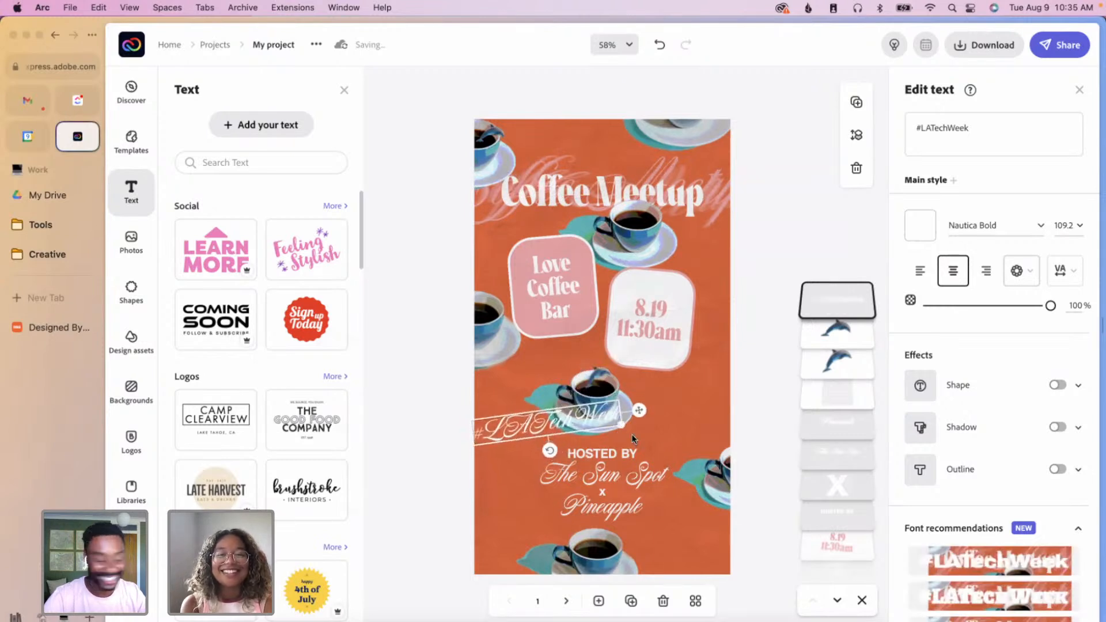
pyautogui.moveTo(622, 425); pyautogui.dragTo(546, 422)
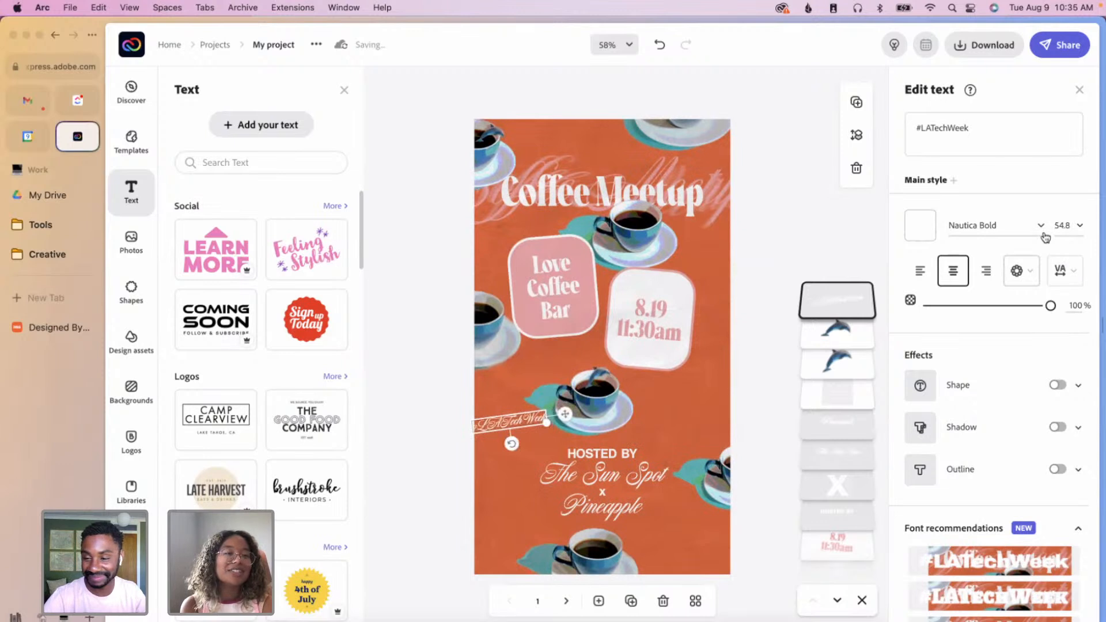
# - Change the #LATechWeek text's font to Neue Haas Grotesk Text
pyautogui.click(1042, 229)
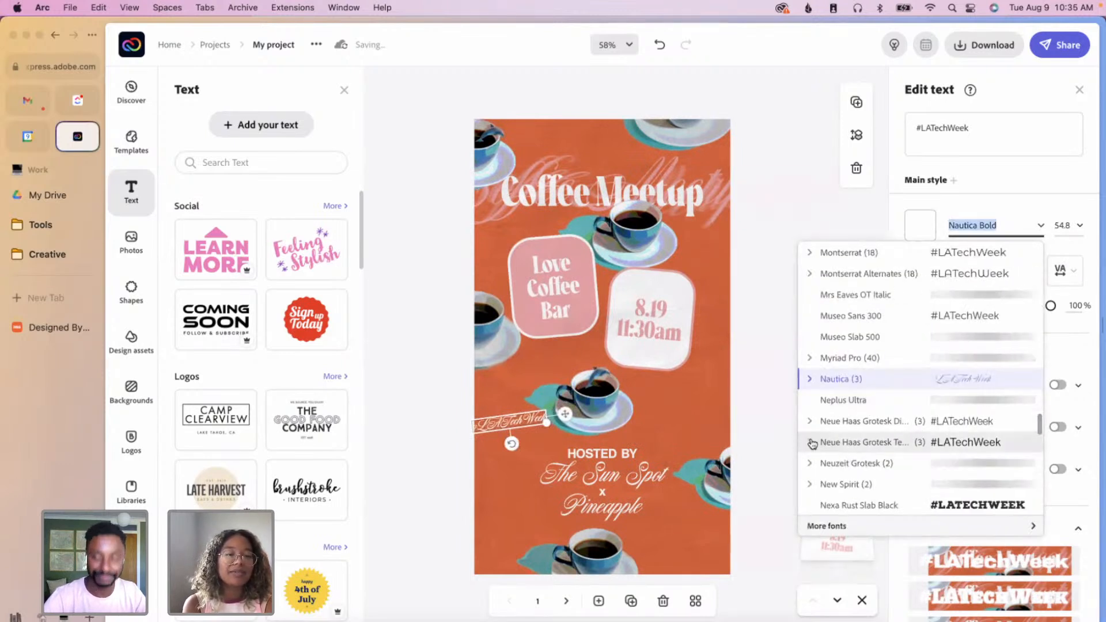
pyautogui.click(949, 450)
pyautogui.click(969, 463)
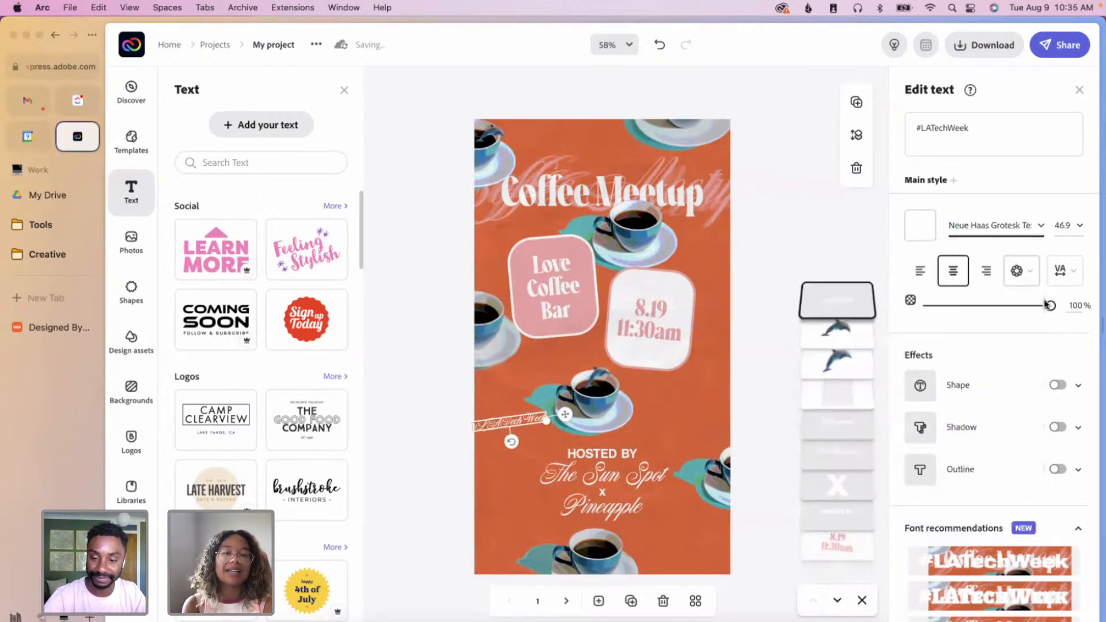
# - Curve the #LATechWeek text into a full circle and enlarge it to size 45.2
pyautogui.click(1032, 274)
pyautogui.click(989, 335)
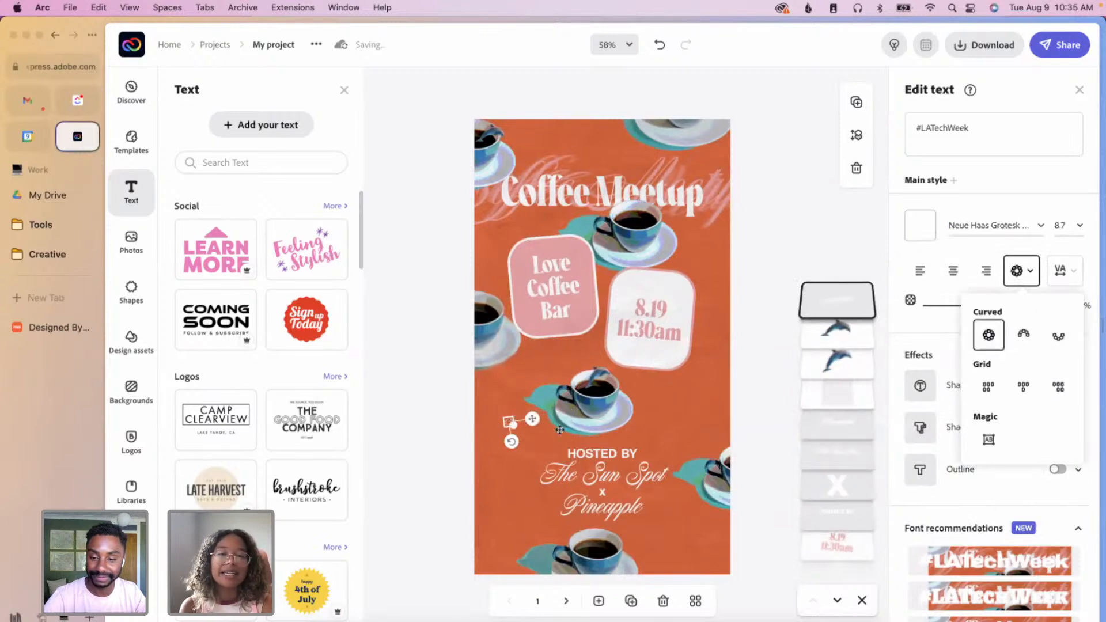
pyautogui.moveTo(518, 434)
pyautogui.mouseDown()
pyautogui.moveTo(548, 439)
pyautogui.moveTo(488, 402)
pyautogui.moveTo(533, 434)
pyautogui.moveTo(516, 444)
pyautogui.moveTo(545, 416)
pyautogui.moveTo(533, 437)
pyautogui.mouseUp()
pyautogui.moveTo(528, 380)
pyautogui.mouseDown()
pyautogui.moveTo(545, 400)
pyautogui.moveTo(541, 382)
pyautogui.mouseUp()
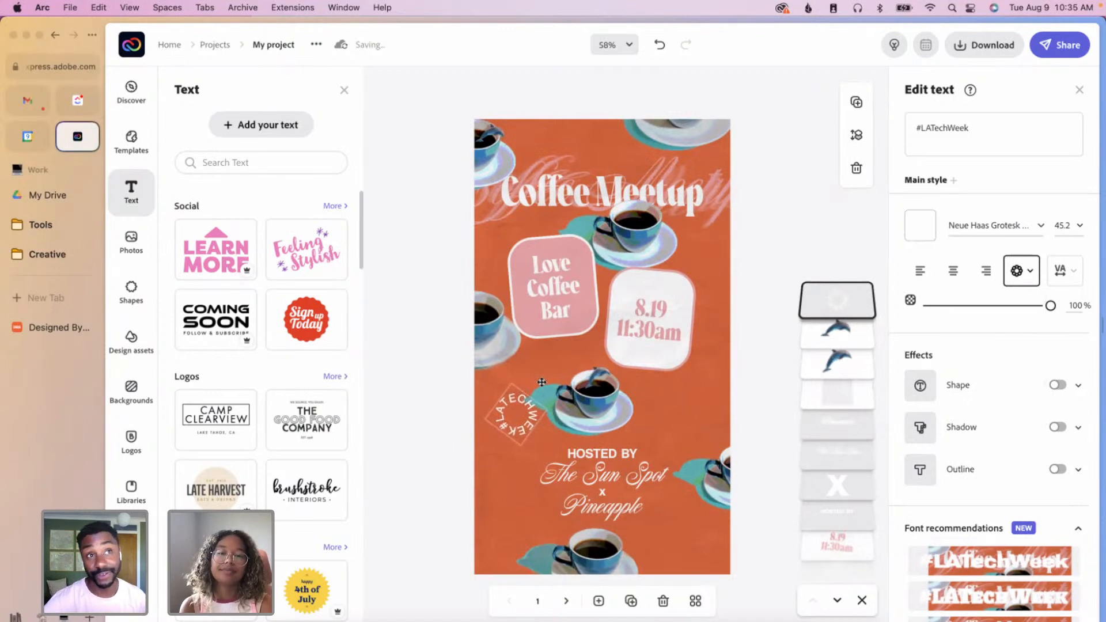
pyautogui.click(751, 417)
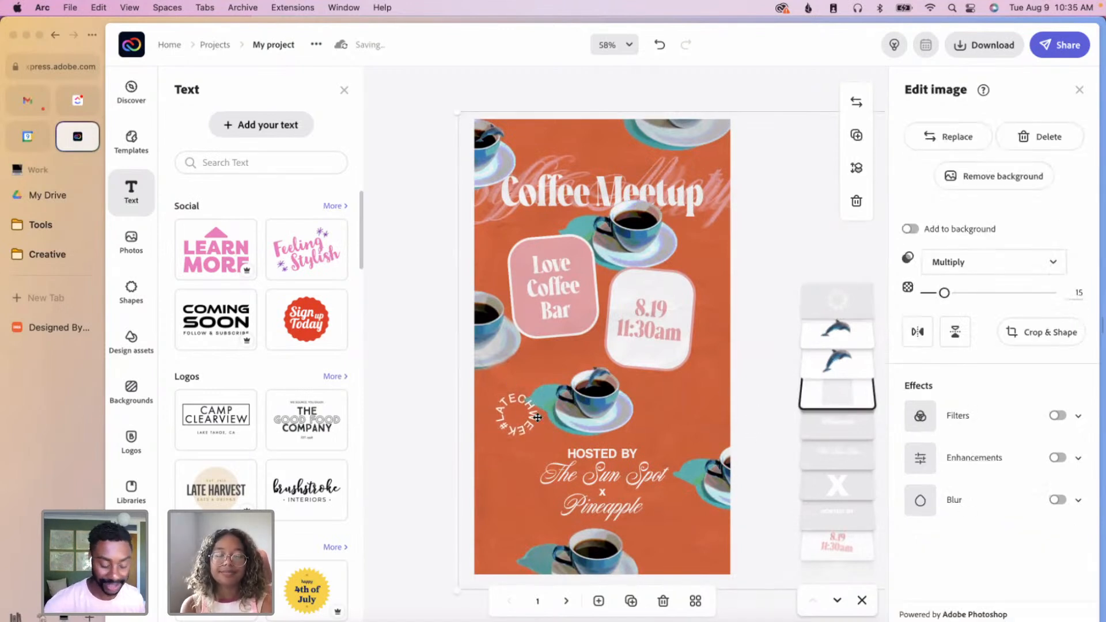
# - Move the circular #LATechWeek text so it overlaps the upper-left corner of the pink Love Coffee Bar badge
pyautogui.click(540, 417)
pyautogui.moveTo(543, 384); pyautogui.dragTo(528, 209)
pyautogui.moveTo(509, 277); pyautogui.dragTo(533, 253)
pyautogui.moveTo(517, 211); pyautogui.dragTo(526, 222)
pyautogui.moveTo(516, 273); pyautogui.dragTo(530, 239)
pyautogui.click(764, 492)
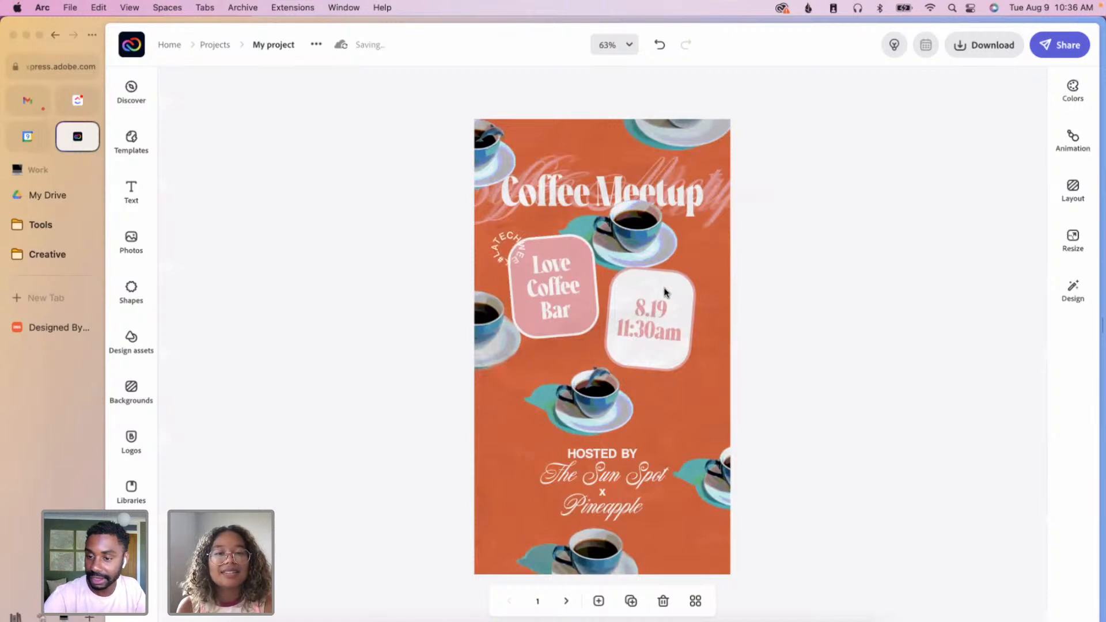
# - Examine the poster's title, hashtag circle and badges up close, and check the composition of the whole page
pyautogui.scroll(5, 664, 292)
pyautogui.scroll(-2, 777, 309)
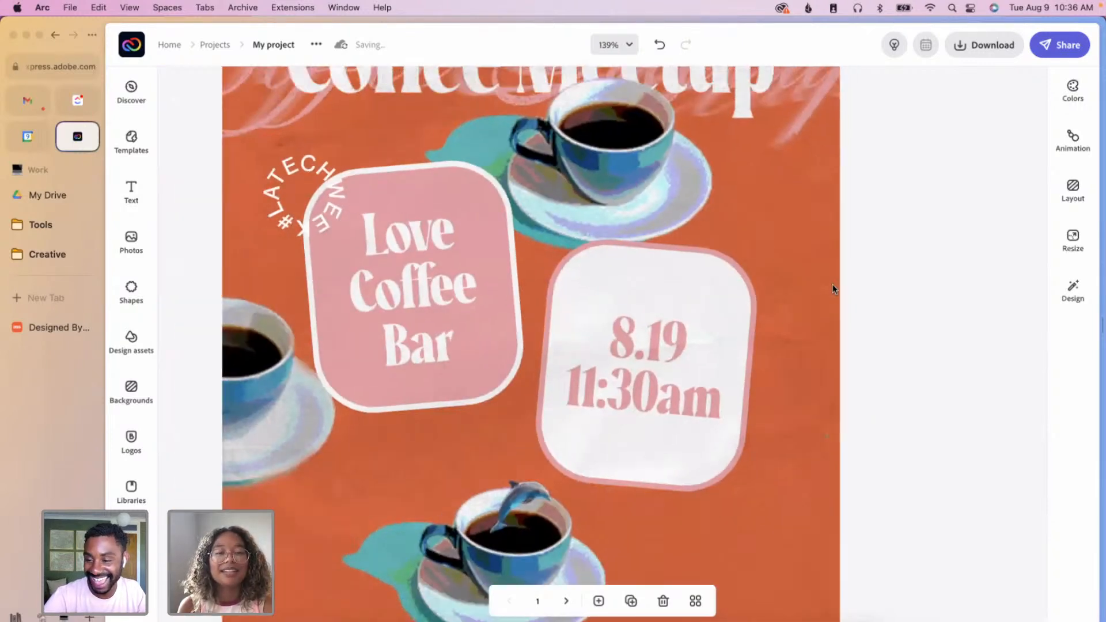
pyautogui.scroll(5, 832, 288)
pyautogui.hscroll(3, 832, 287)
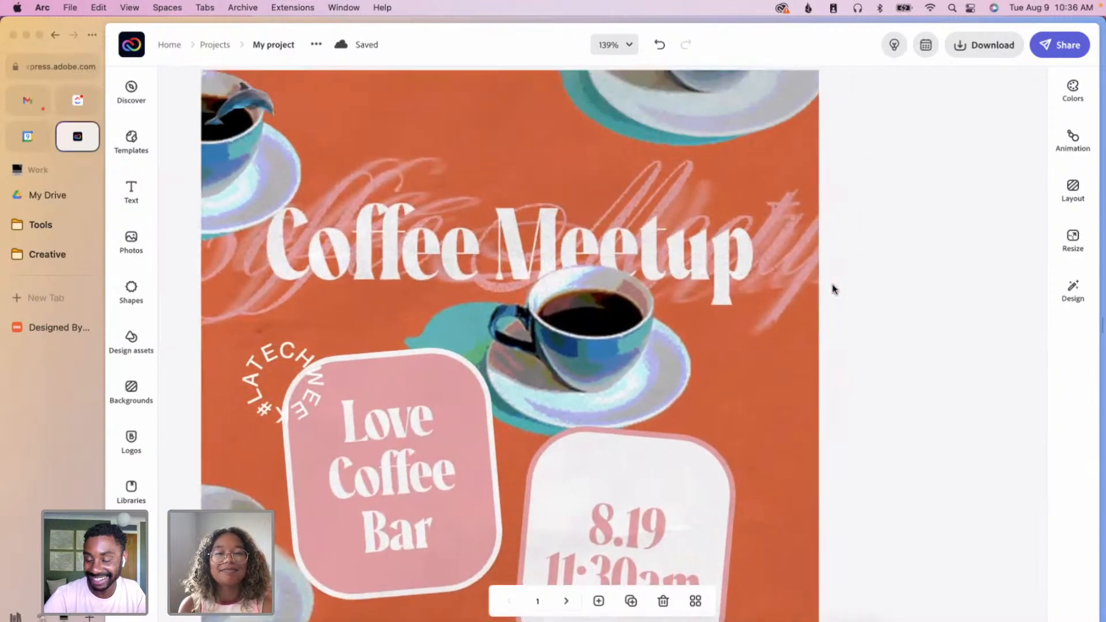
pyautogui.scroll(-5, 832, 288)
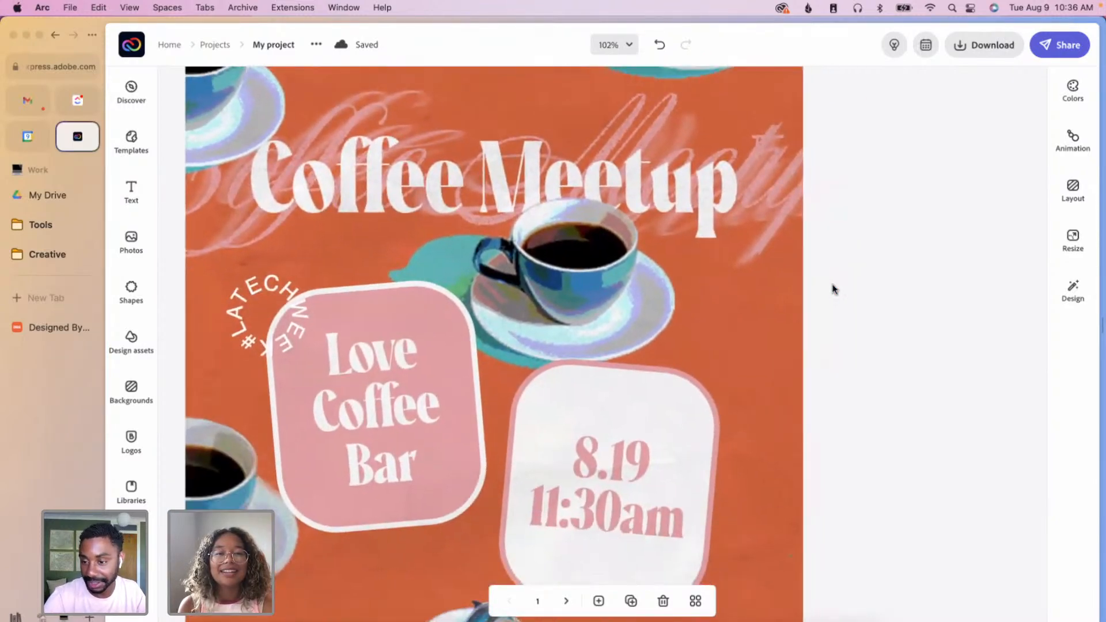
pyautogui.scroll(4, 652, 233)
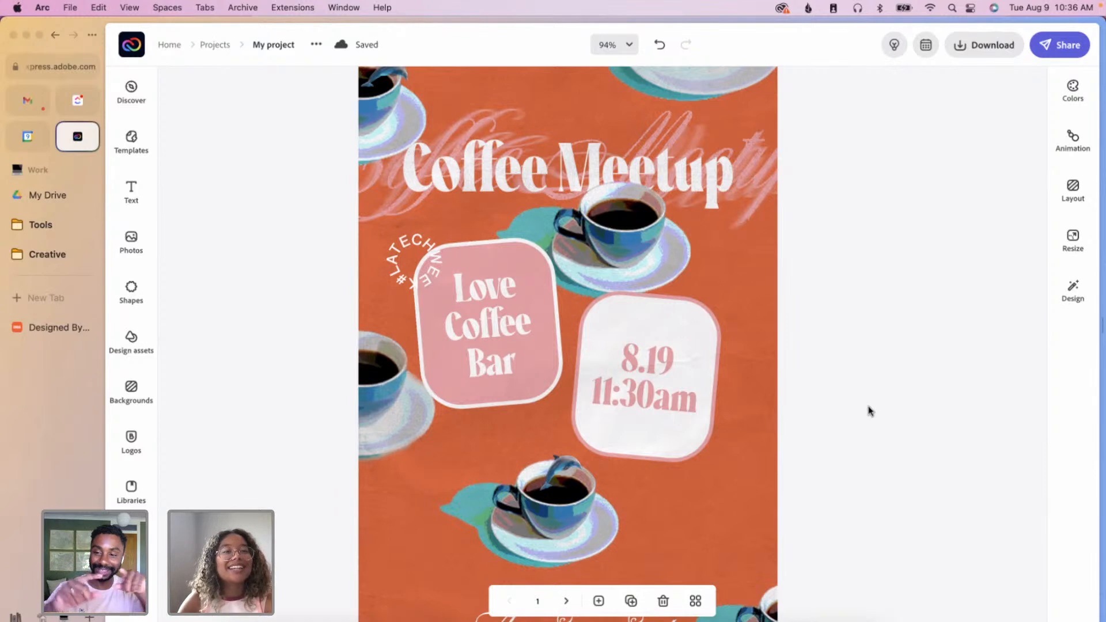
pyautogui.scroll(1, 870, 411)
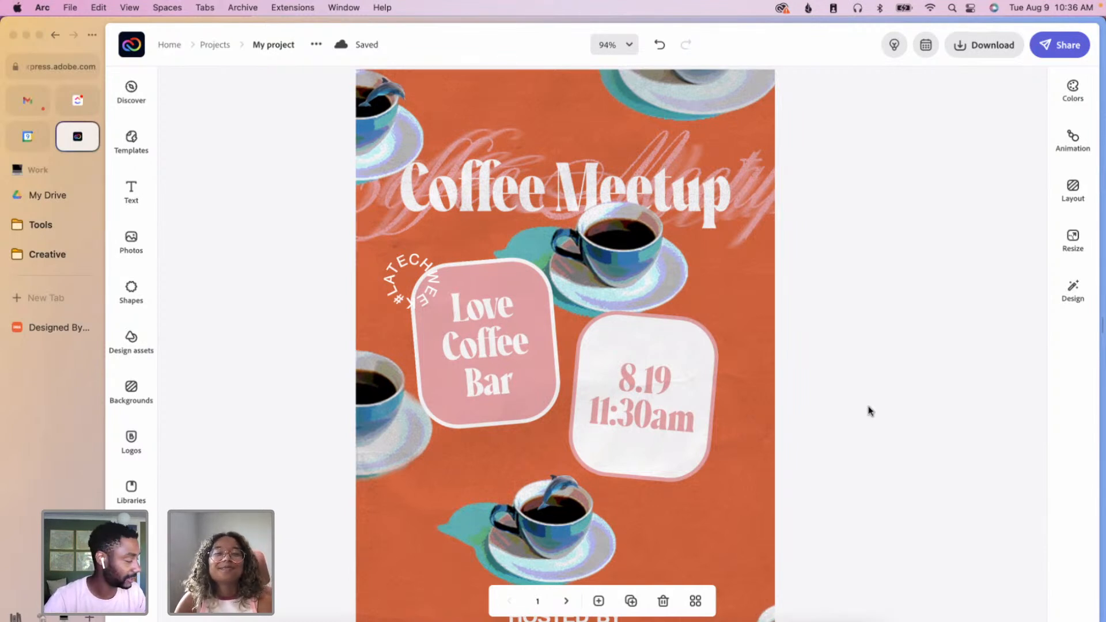
pyautogui.scroll(-5, 874, 410)
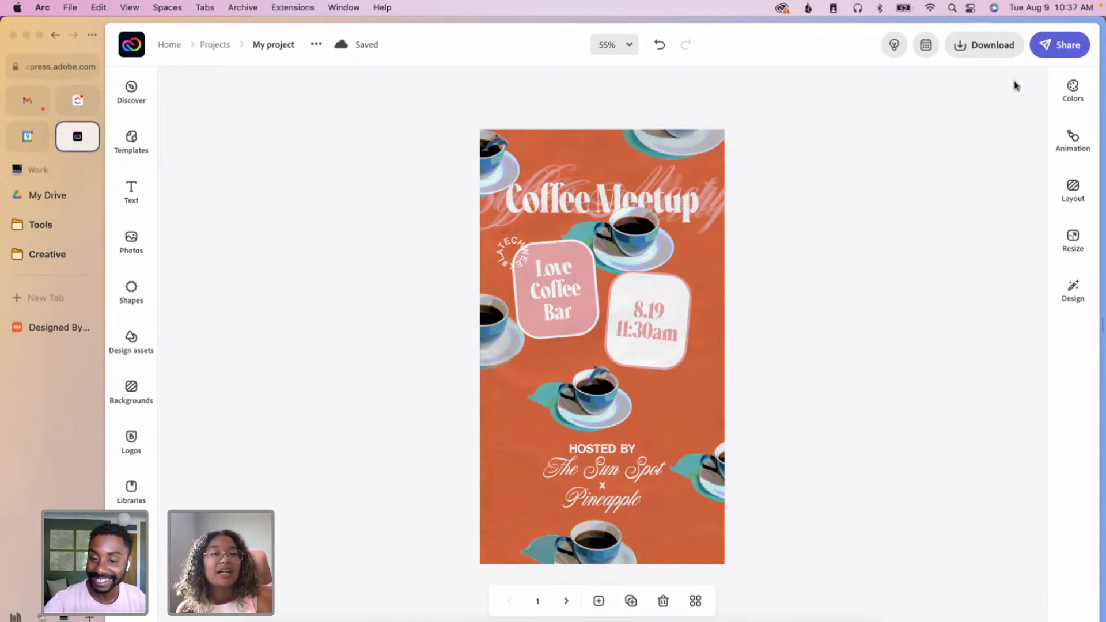
pyautogui.moveTo(937, 5)
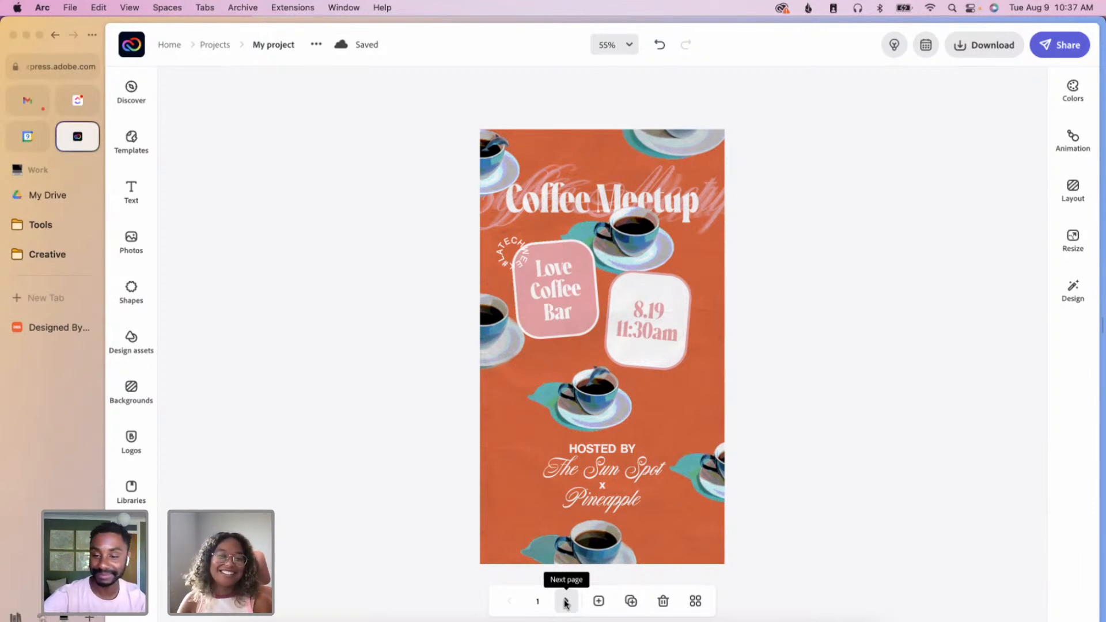
# - Show all pages together and compare the vertical poster with the landscape banner side by side
pyautogui.click(696, 601)
pyautogui.scroll(1, 268, 303)
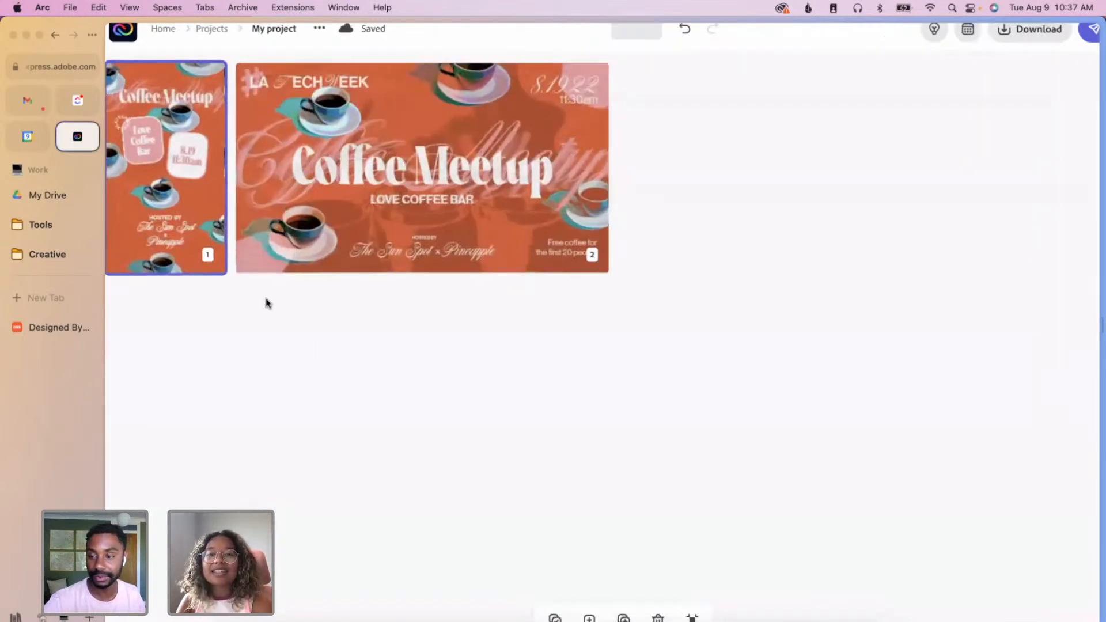
pyautogui.scroll(1, 268, 304)
pyautogui.hscroll(-1, 268, 303)
pyautogui.scroll(2, 268, 303)
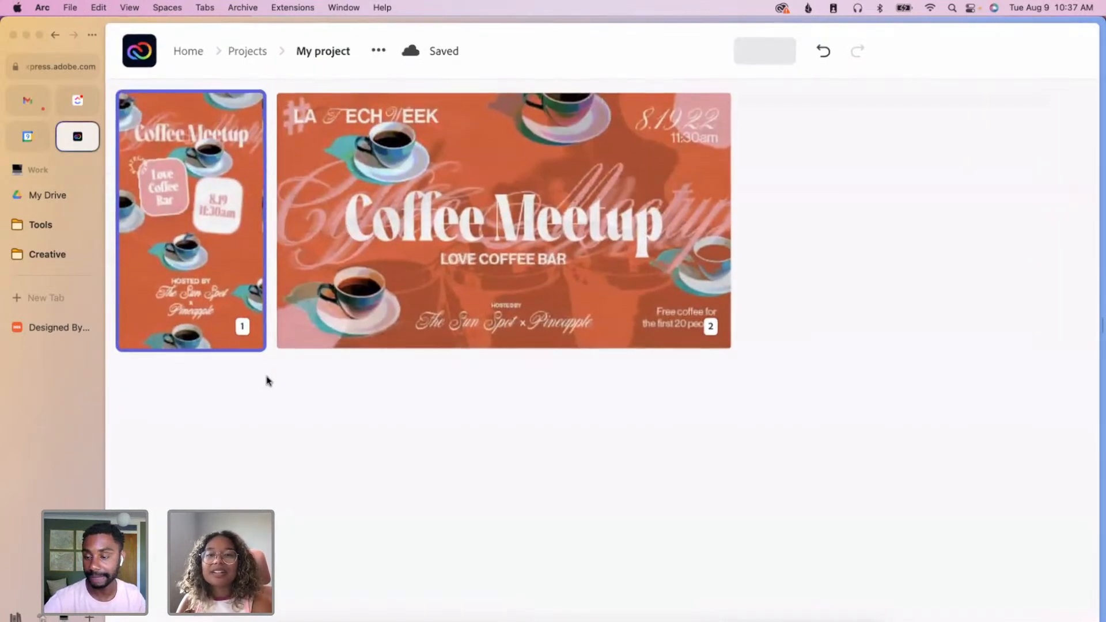
pyautogui.scroll(1, 268, 380)
pyautogui.scroll(1, 271, 377)
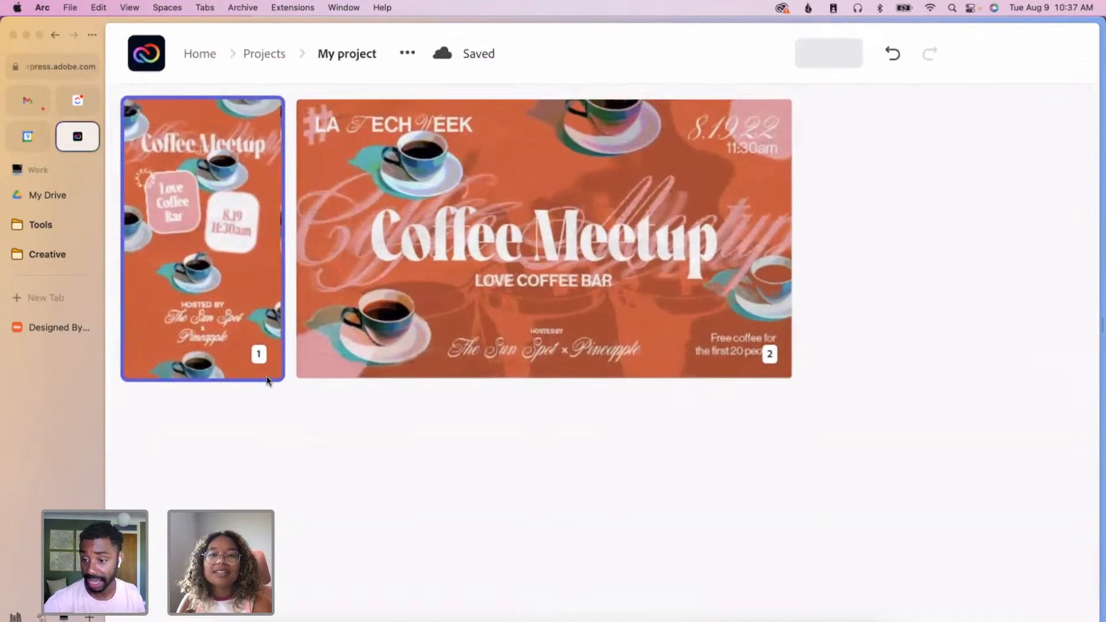
pyautogui.scroll(2, 272, 444)
pyautogui.hscroll(-1, 271, 445)
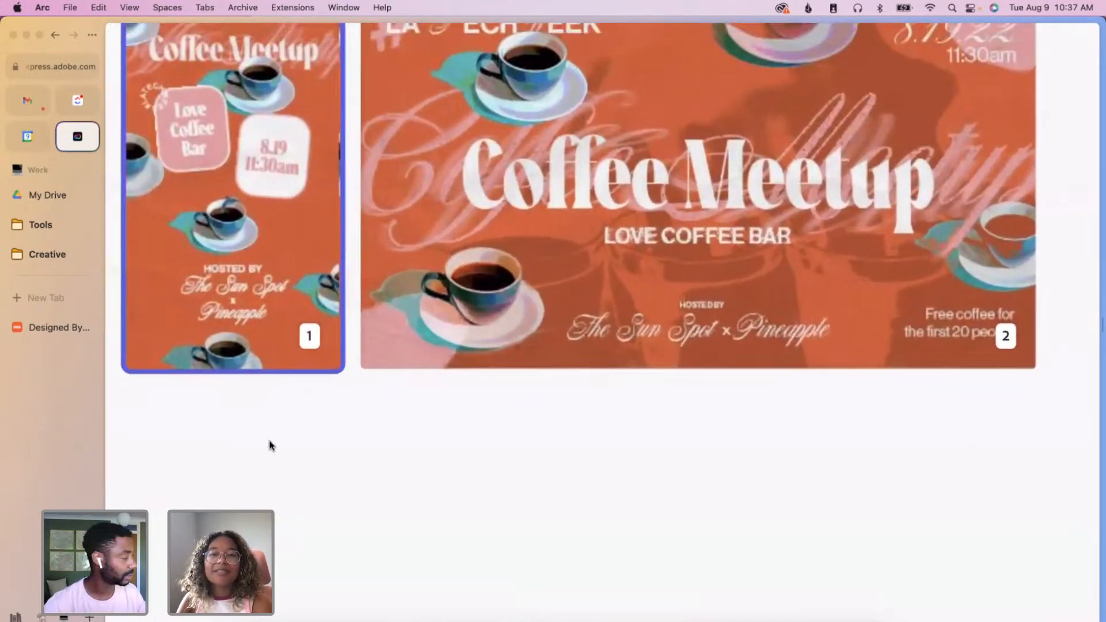
pyautogui.scroll(-2, 269, 444)
pyautogui.scroll(1, 271, 445)
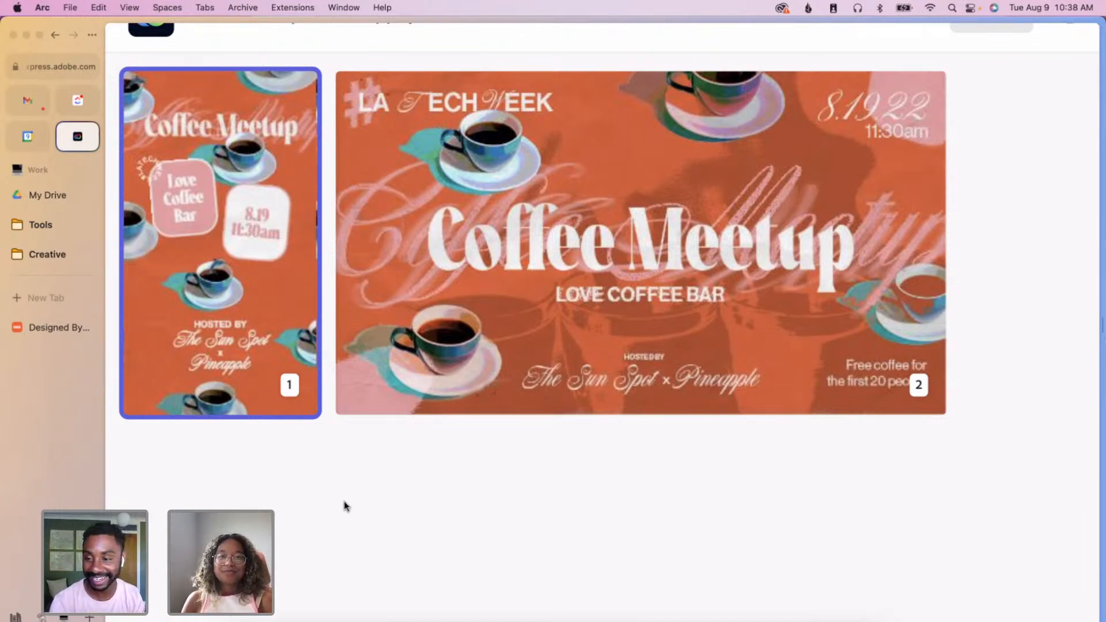
pyautogui.scroll(-5, 346, 506)
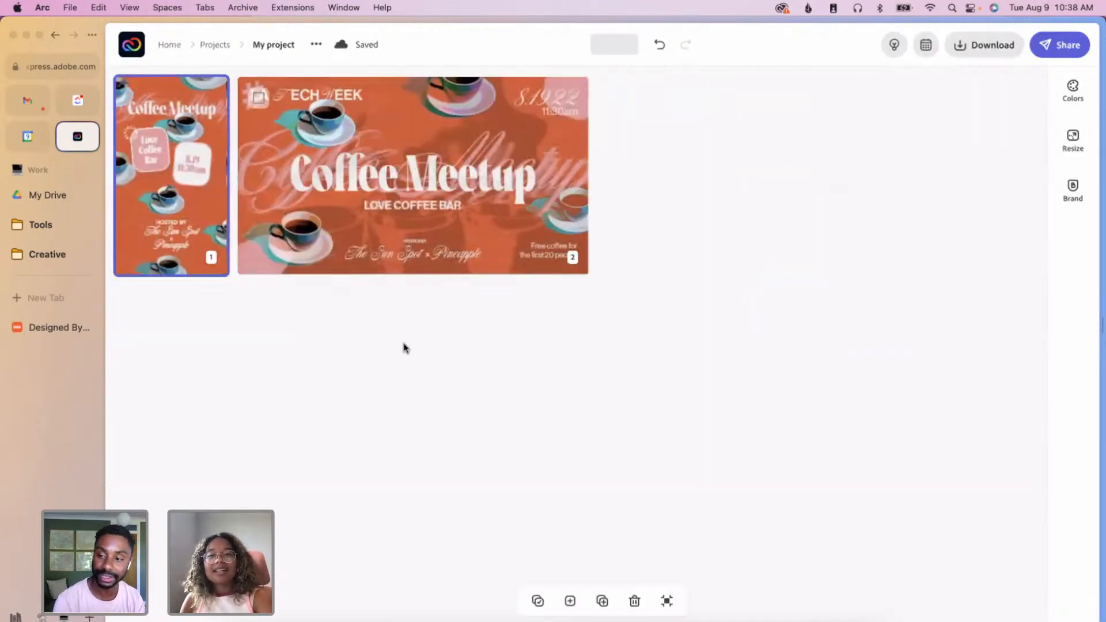
# - Add a new page with a custom size of 1080 by 500 px and open it for editing
pyautogui.click(572, 601)
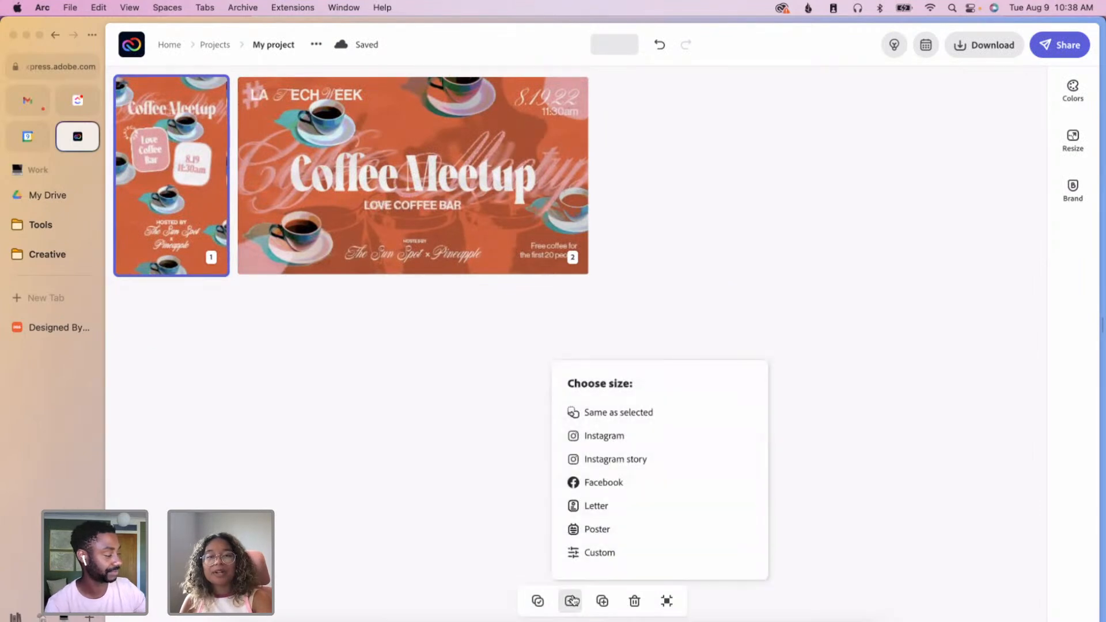
pyautogui.click(622, 553)
pyautogui.click(519, 326)
pyautogui.doubleClick(463, 334)
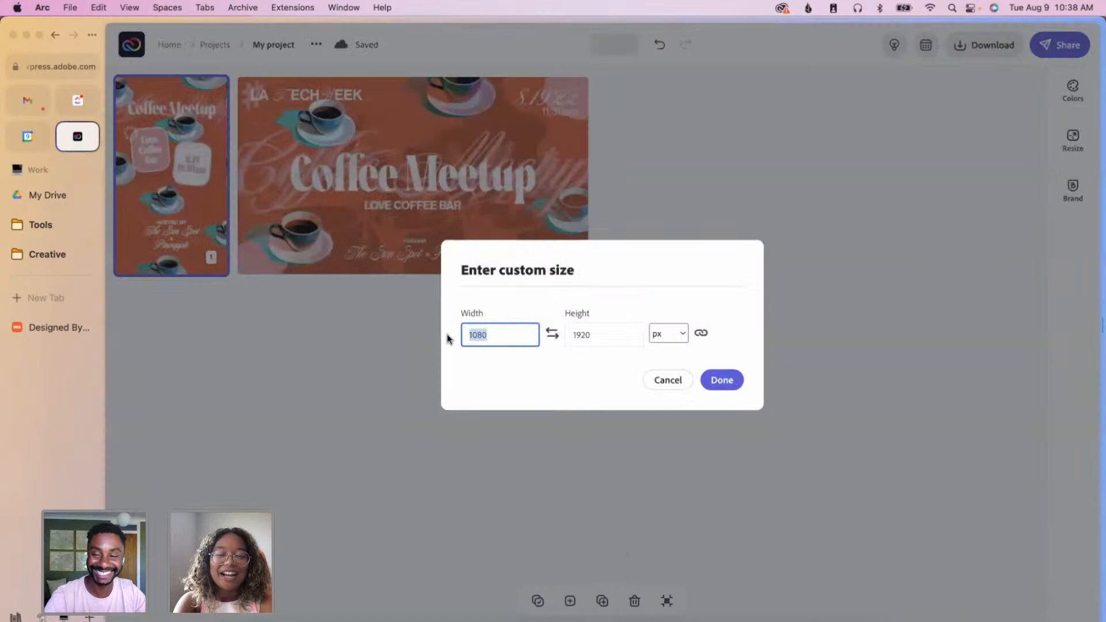
pyautogui.write('1080')
pyautogui.moveTo(596, 337); pyautogui.dragTo(552, 335)
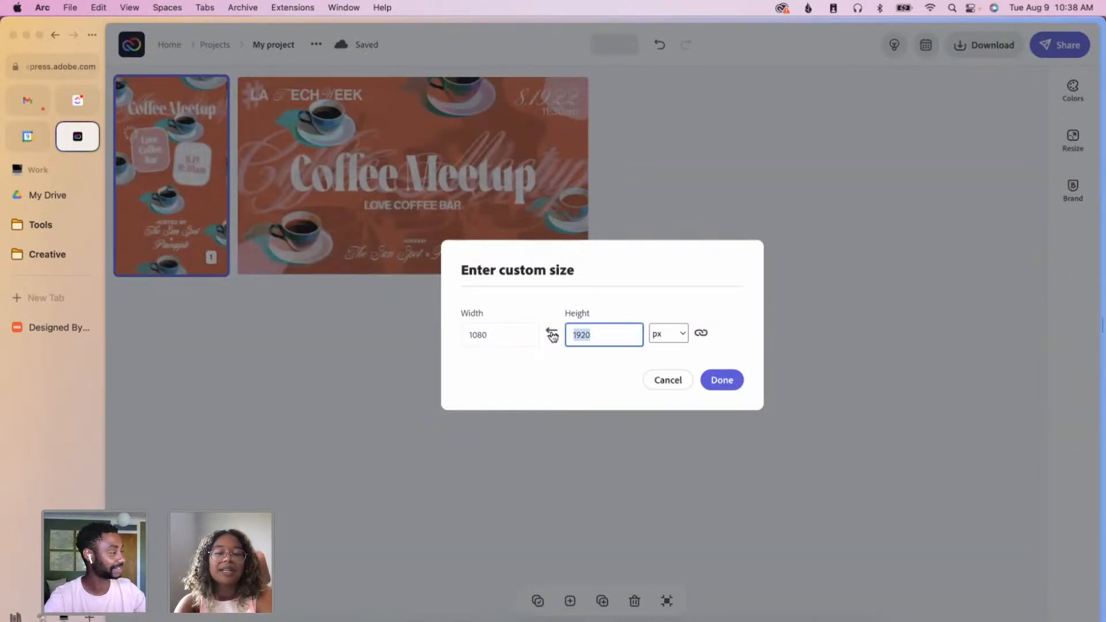
pyautogui.write('500')
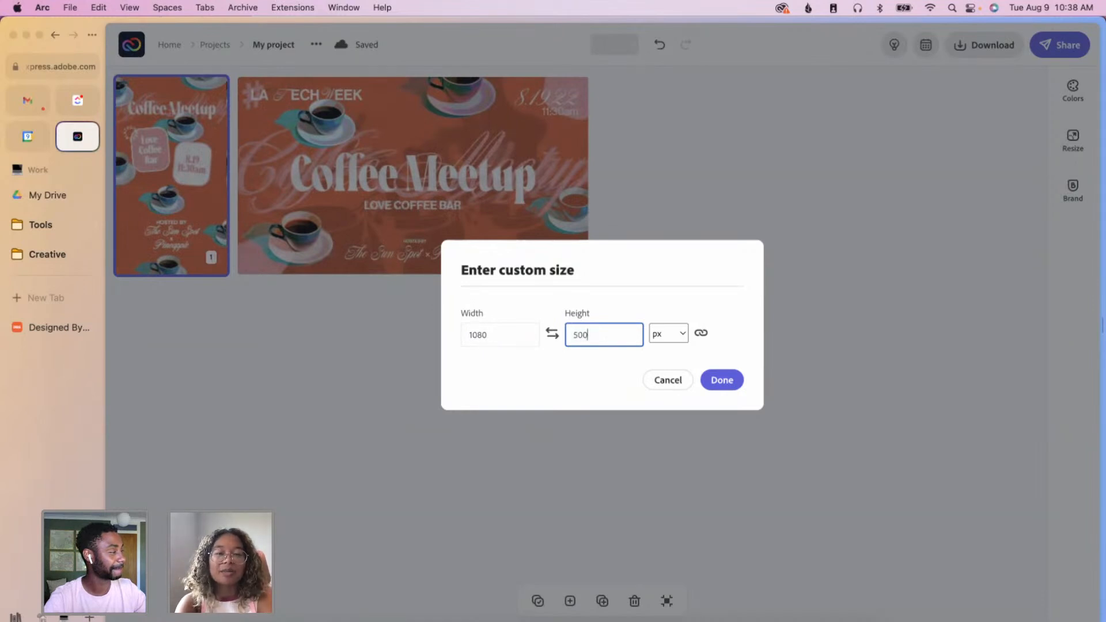
pyautogui.click(722, 381)
pyautogui.doubleClick(484, 223)
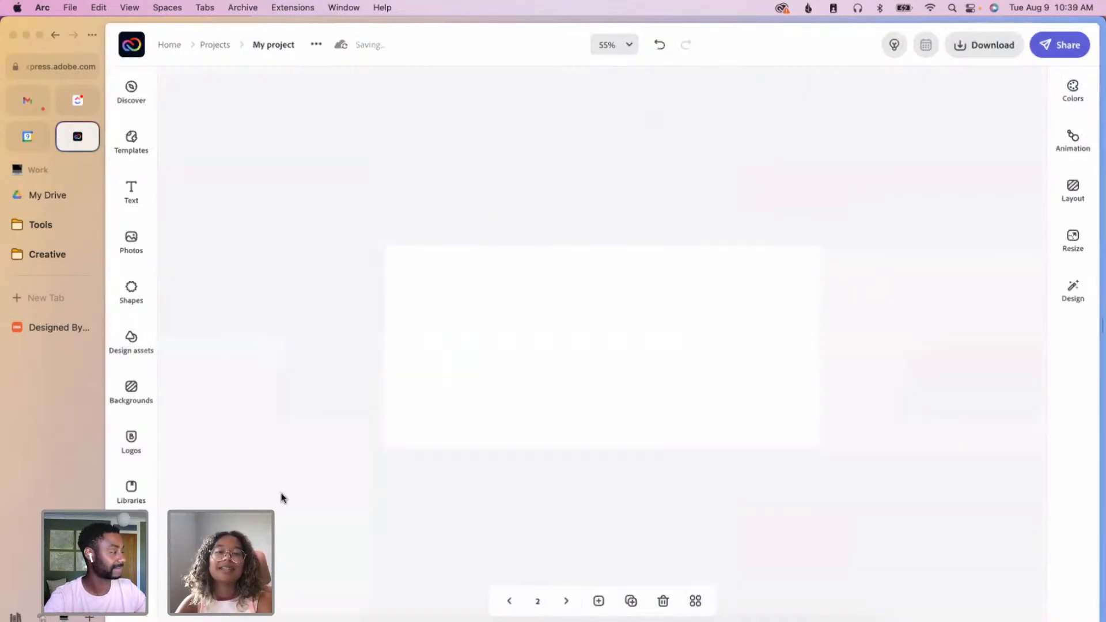
# - Add a text element reading Coffee Meetup to the blank landscape page
pyautogui.scroll(5, 484, 365)
pyautogui.scroll(-5, 484, 366)
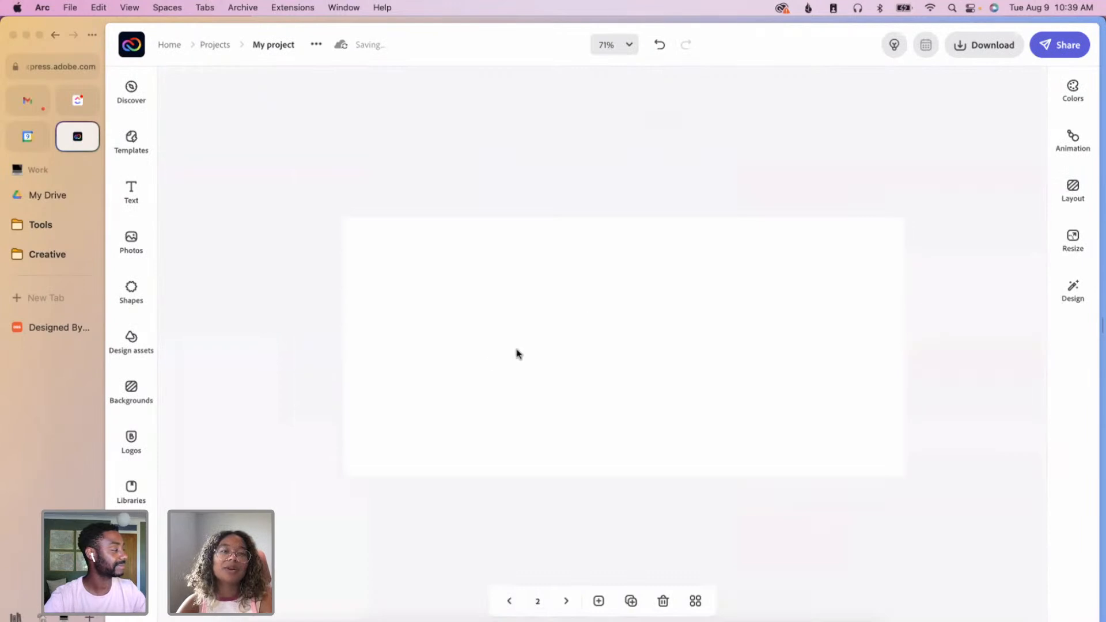
pyautogui.scroll(5, 589, 321)
pyautogui.scroll(-3, 589, 319)
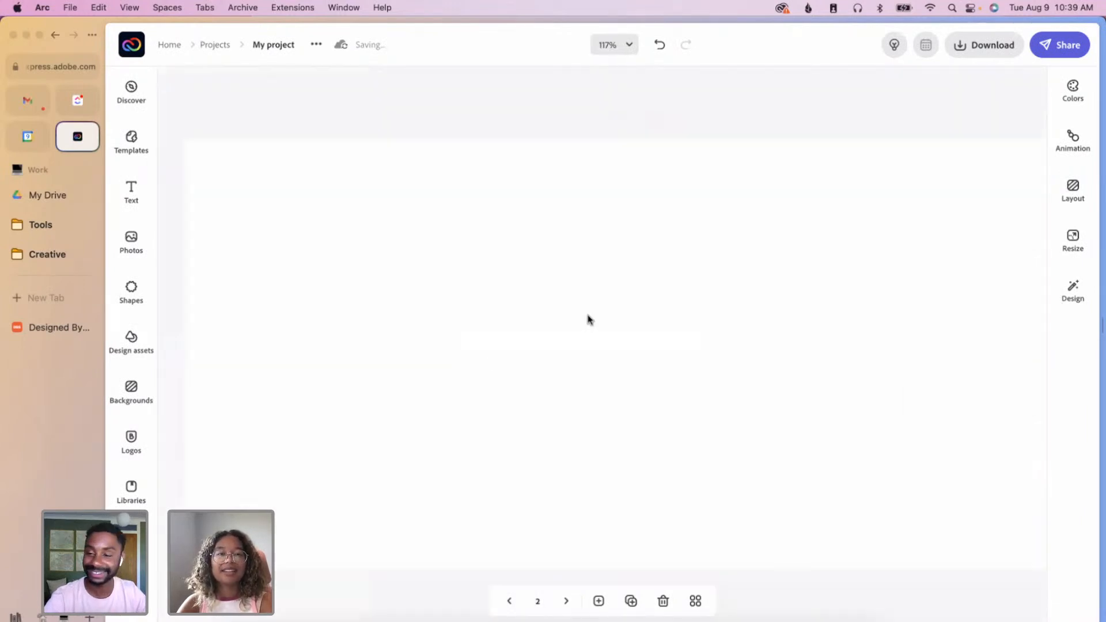
pyautogui.click(140, 193)
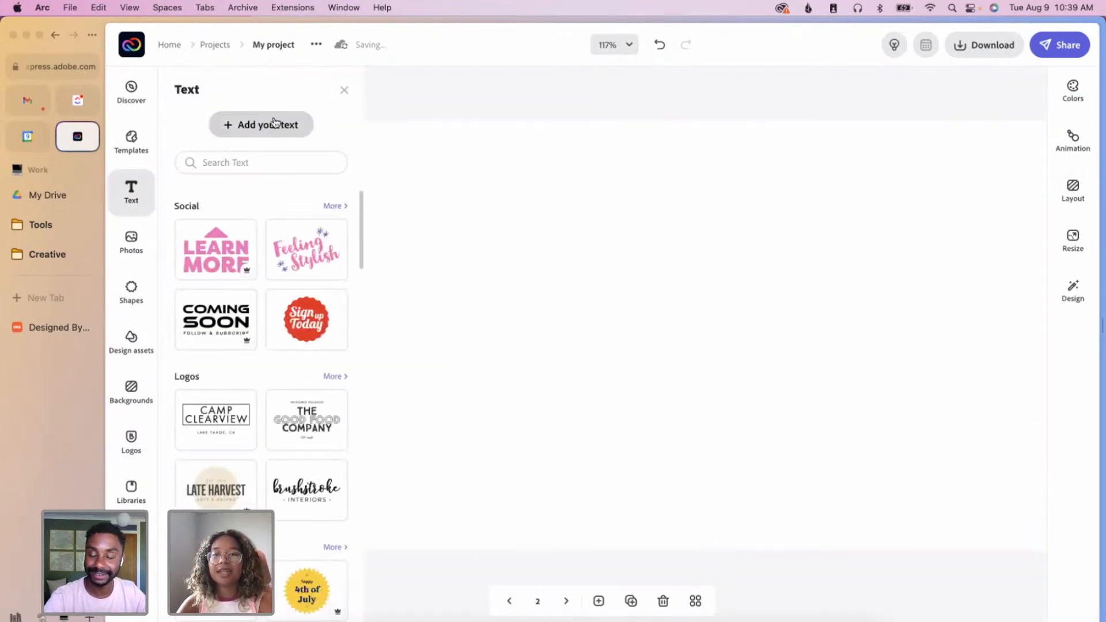
pyautogui.click(274, 123)
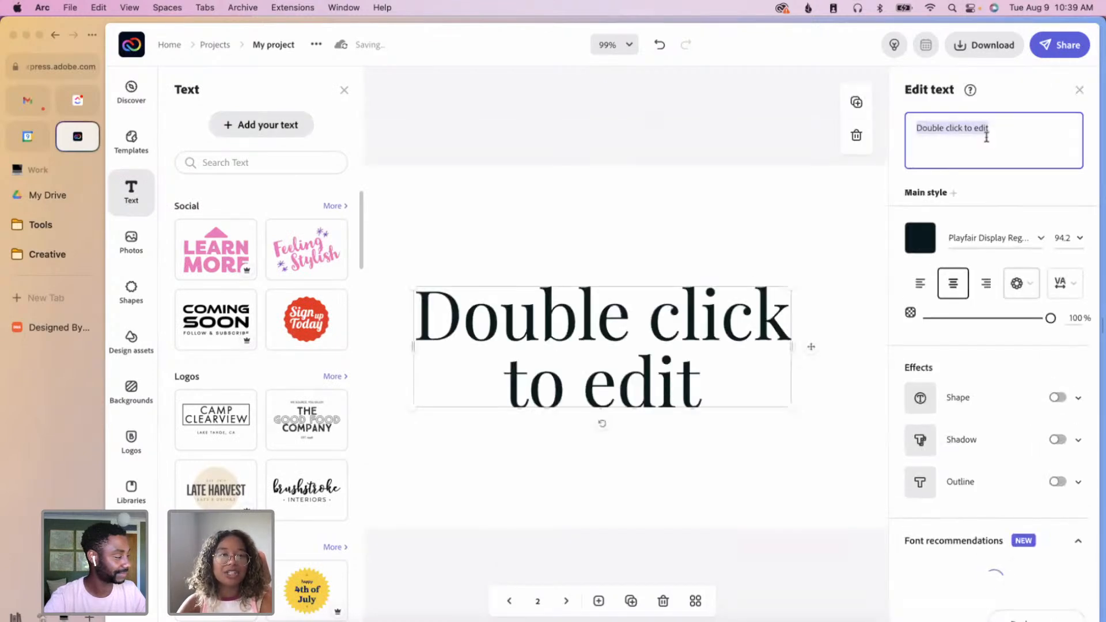
pyautogui.press('BackSpace')
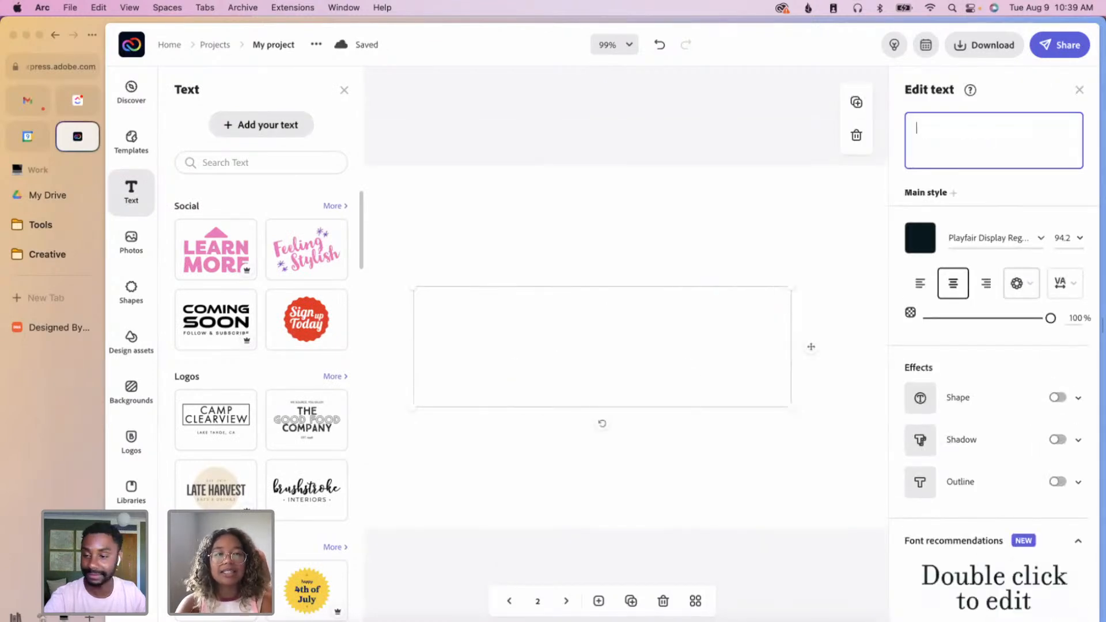
pyautogui.write('C')
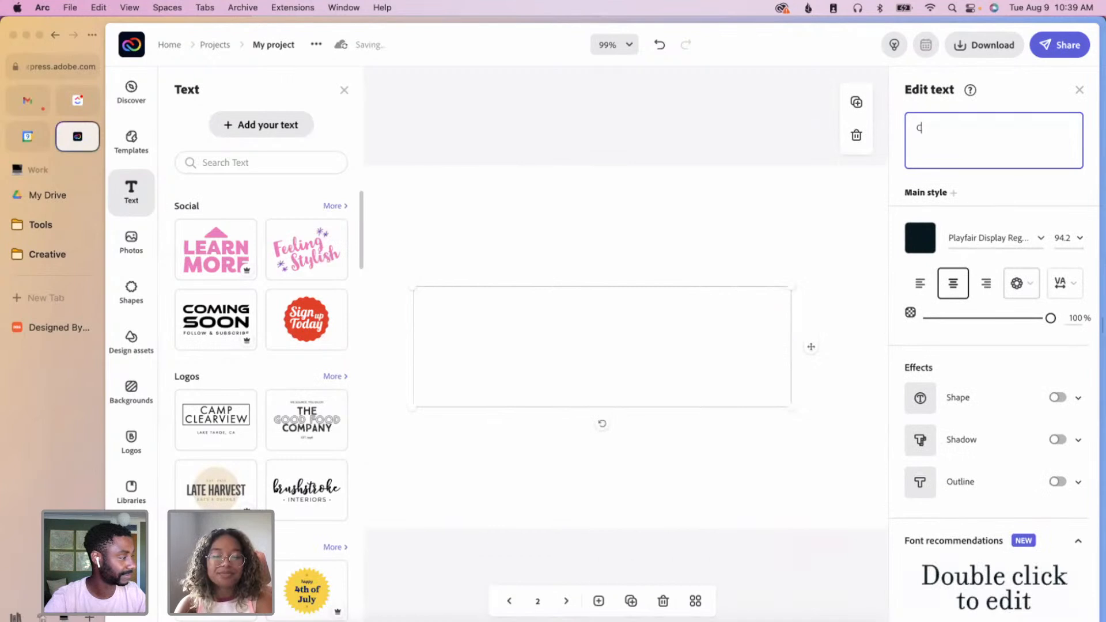
pyautogui.write('offee Meetup')
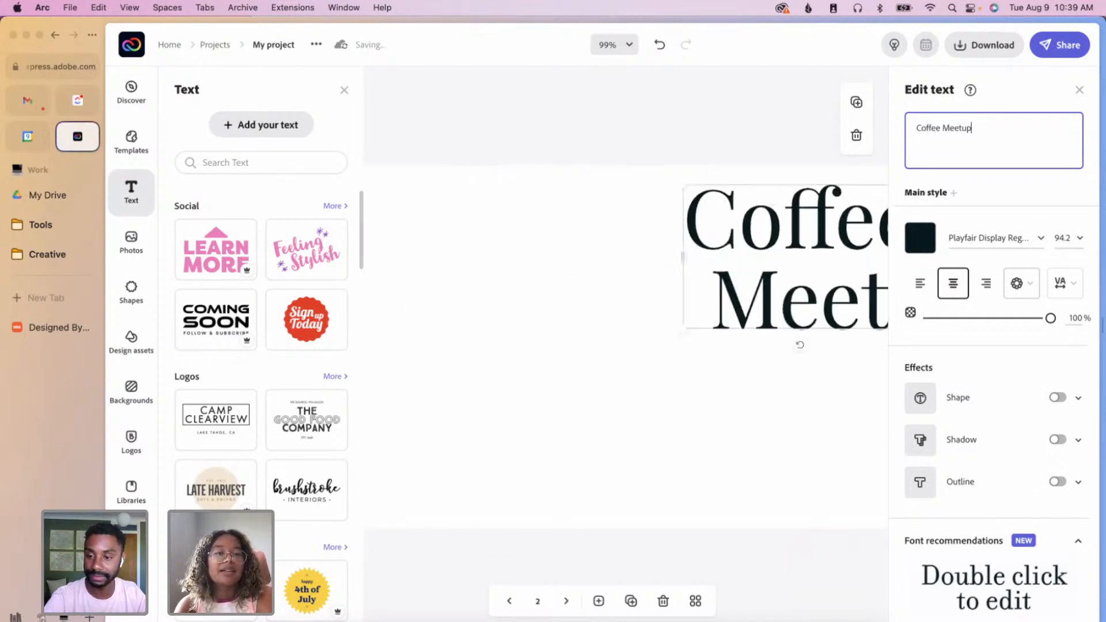
# - Enlarge the Coffee Meetup text to size 108.8 on one line, center it on the page and color it orange #EE6332
pyautogui.moveTo(497, 232); pyautogui.dragTo(474, 234)
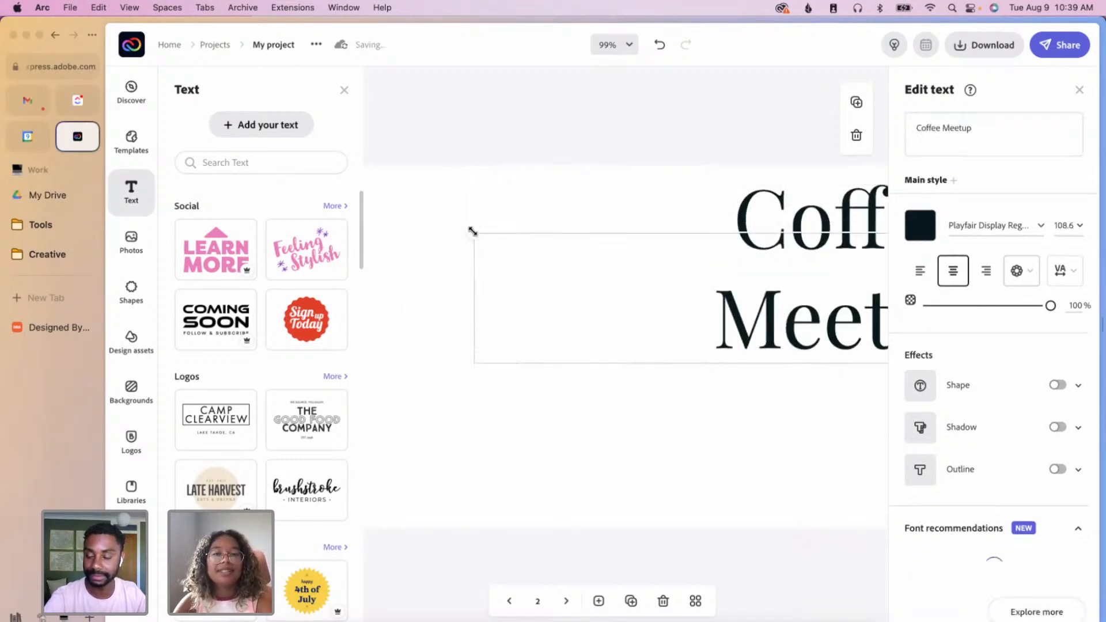
pyautogui.click(347, 97)
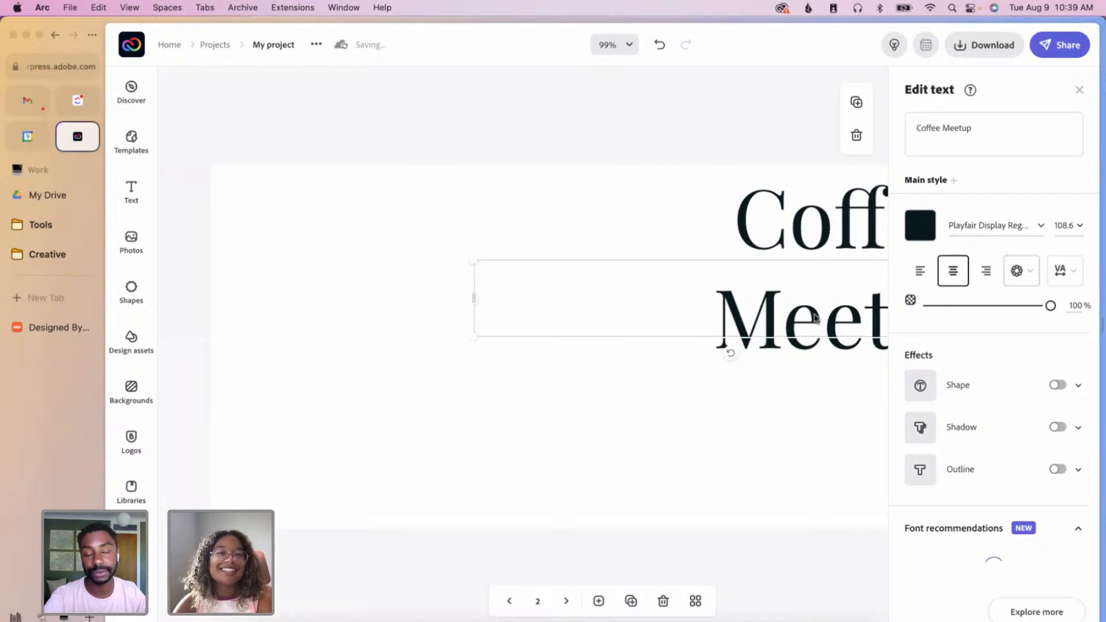
pyautogui.moveTo(813, 307); pyautogui.dragTo(689, 358)
pyautogui.click(920, 226)
pyautogui.click(935, 294)
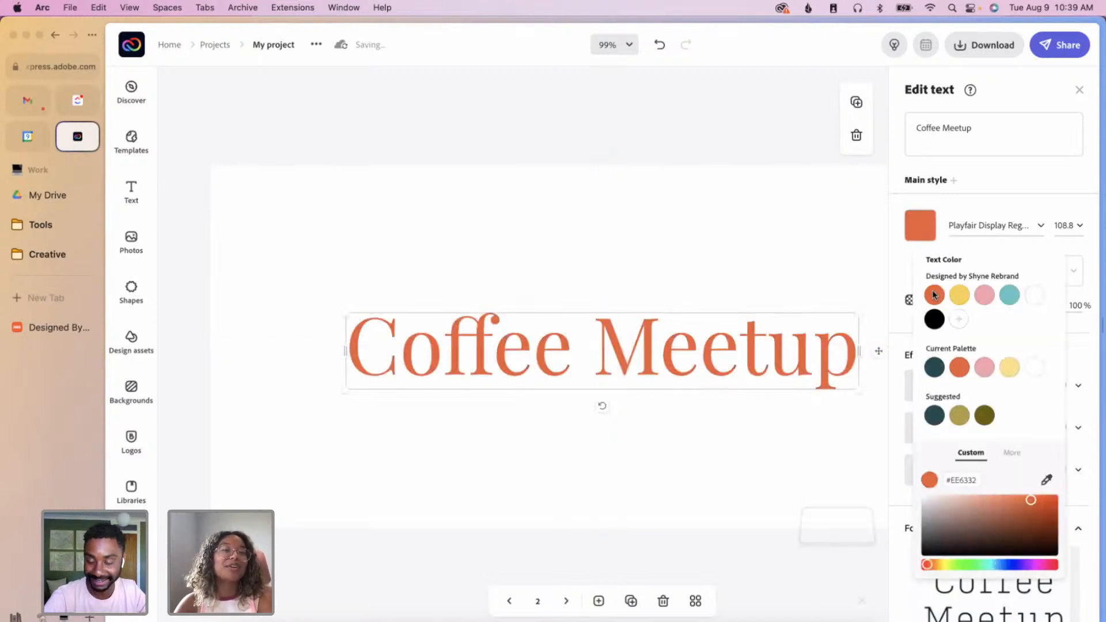
# - Change the font of the Coffee Meetup title to Nautica Bold
pyautogui.click(989, 225)
pyautogui.scroll(20, 918, 378)
pyautogui.scroll(15, 918, 379)
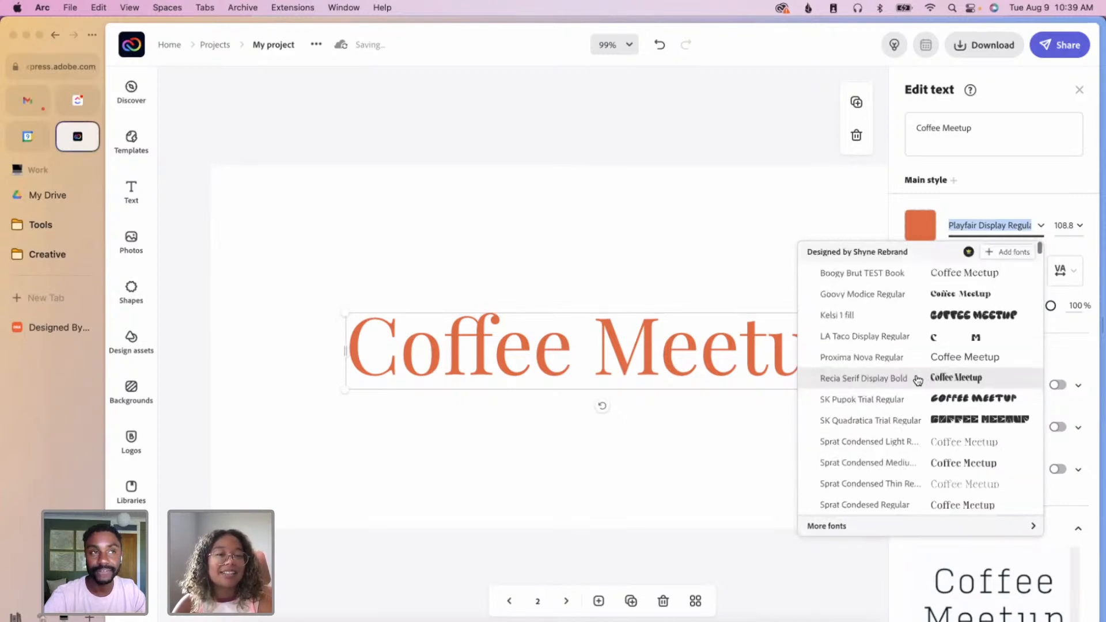
pyautogui.scroll(-10, 945, 404)
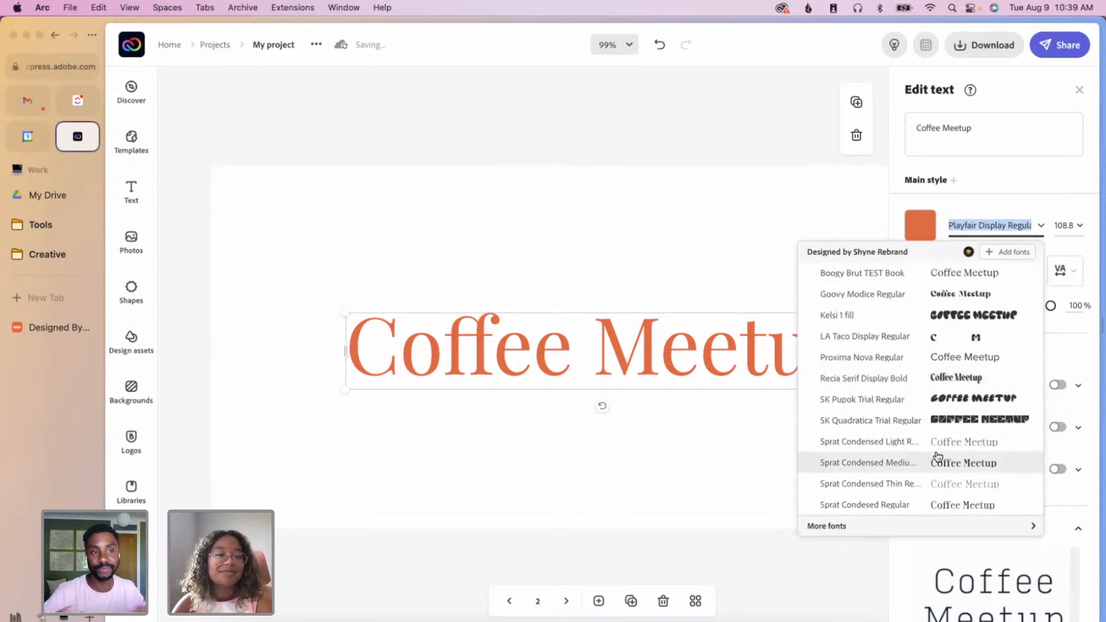
pyautogui.scroll(-5, 947, 490)
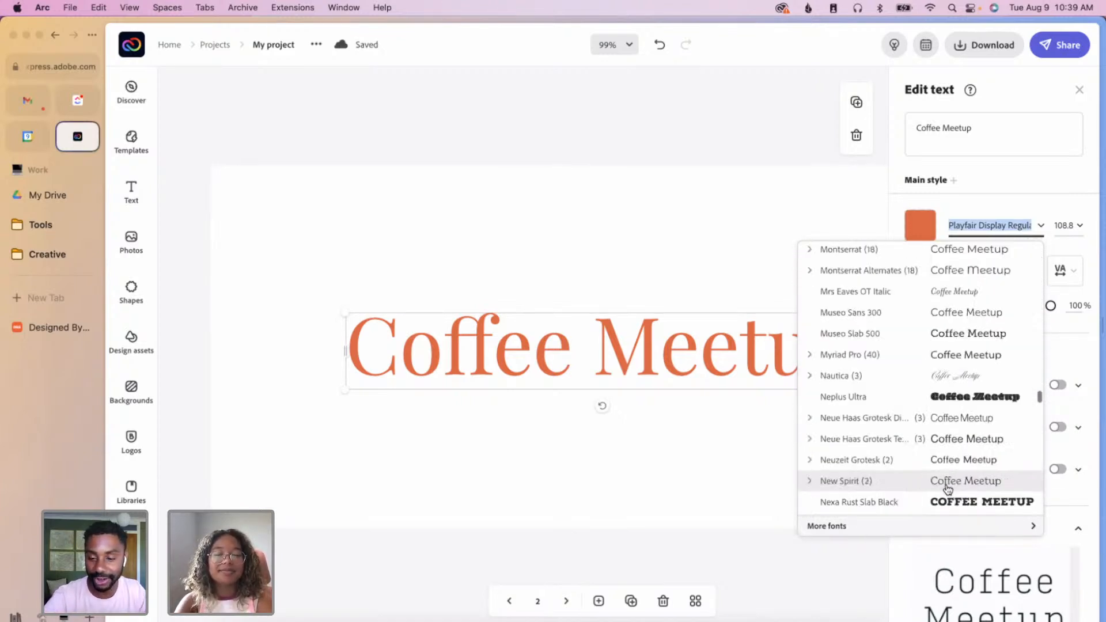
pyautogui.write('nautica')
pyautogui.click(825, 270)
pyautogui.click(878, 336)
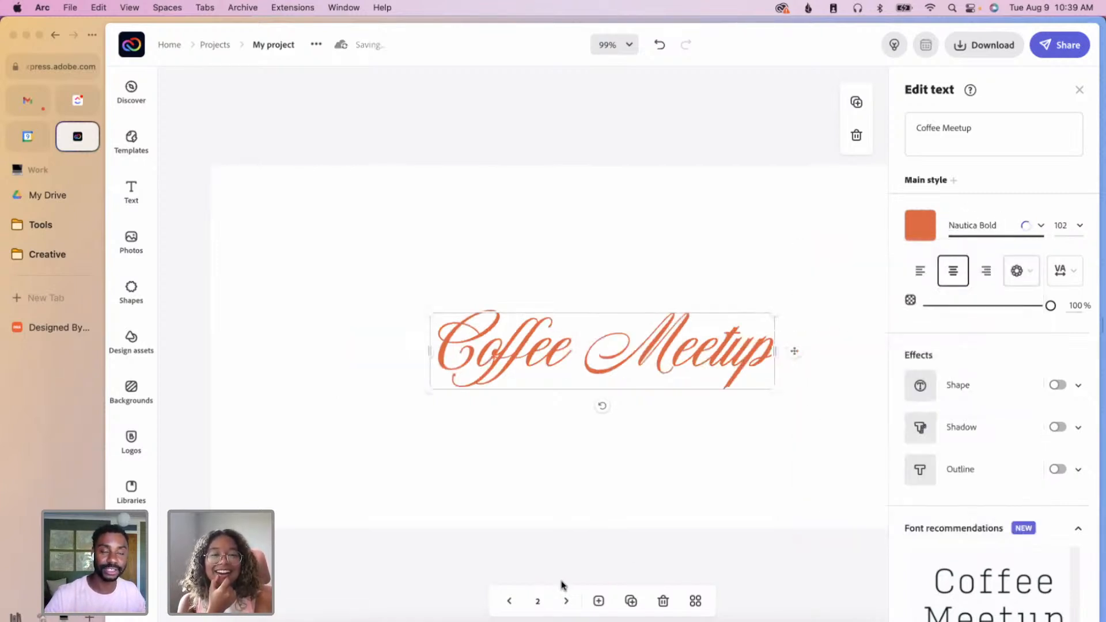
# - Enlarge the Coffee Meetup title to size 125.4 and move it back to the horizontal center of the page
pyautogui.scroll(-5, 744, 185)
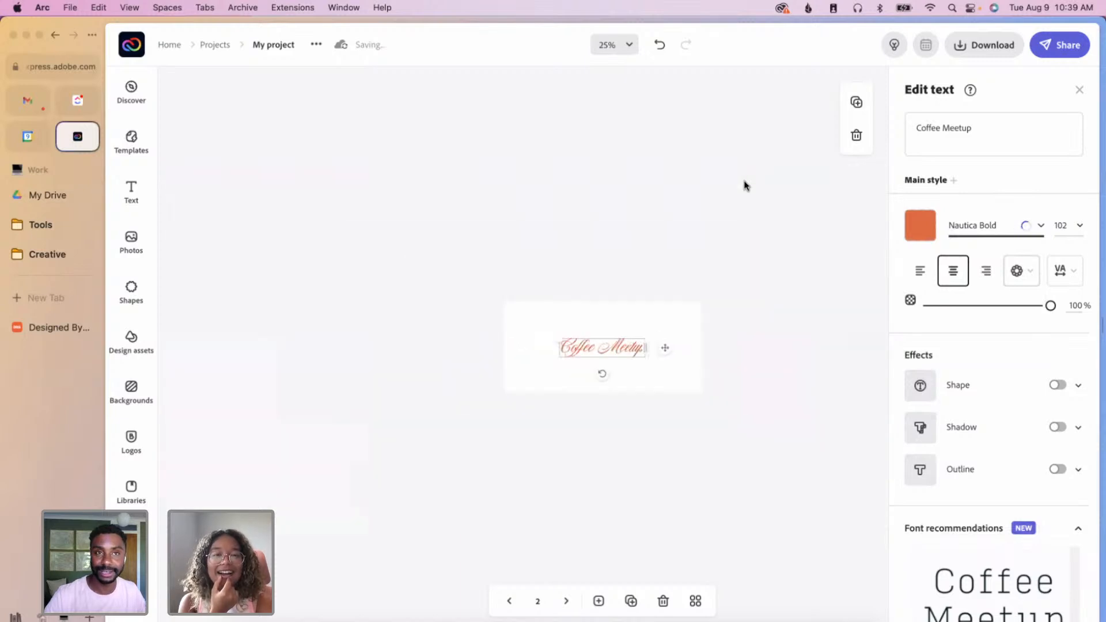
pyautogui.scroll(5, 662, 279)
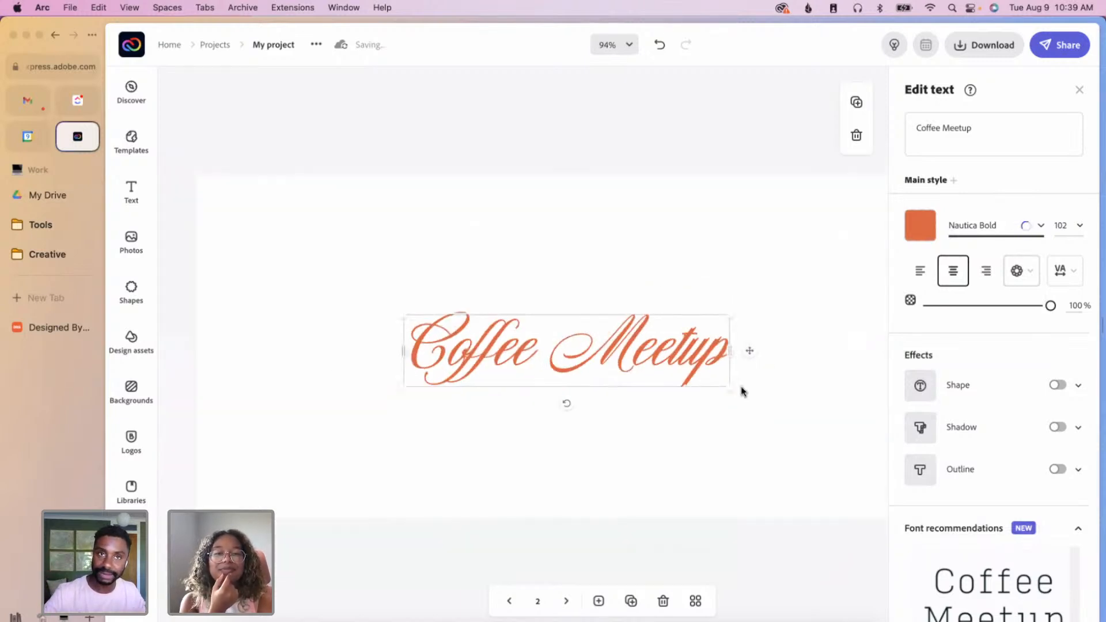
pyautogui.moveTo(728, 391); pyautogui.dragTo(801, 419)
pyautogui.moveTo(746, 354); pyautogui.dragTo(722, 367)
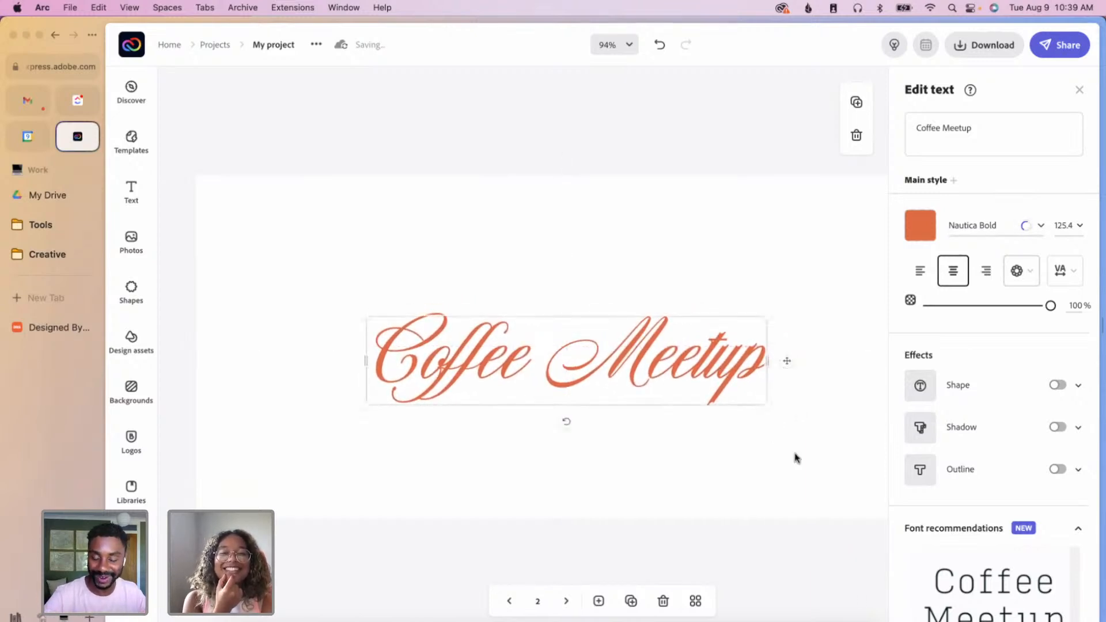
# - Fill the page background with the brand palette's pink, #F7A5A7
pyautogui.click(797, 459)
pyautogui.click(985, 221)
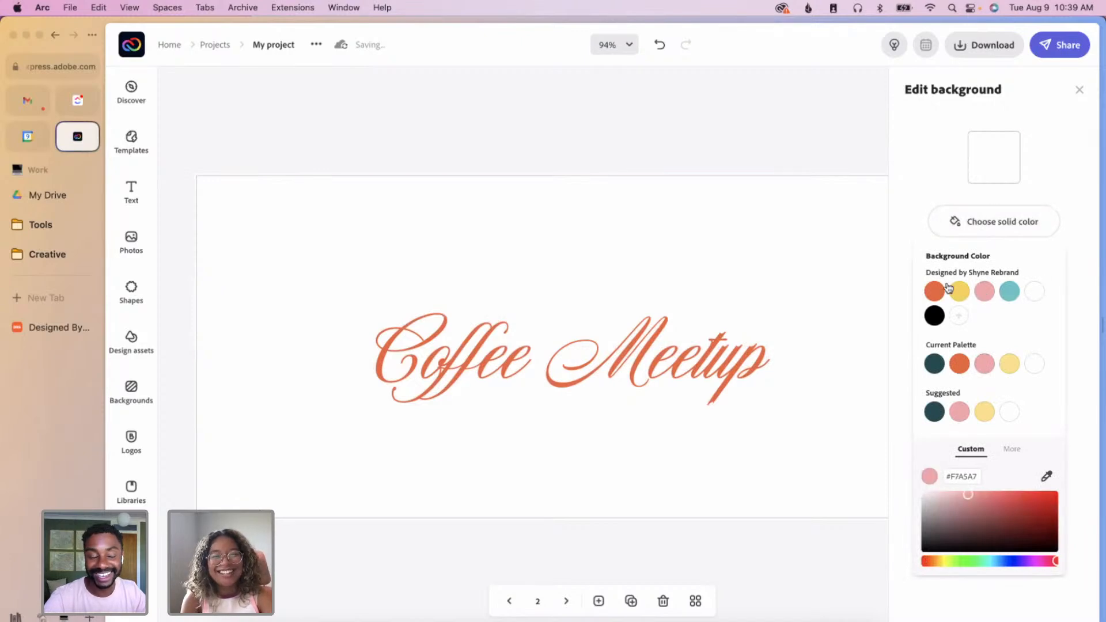
pyautogui.click(983, 289)
pyautogui.click(684, 171)
pyautogui.click(684, 358)
pyautogui.click(585, 248)
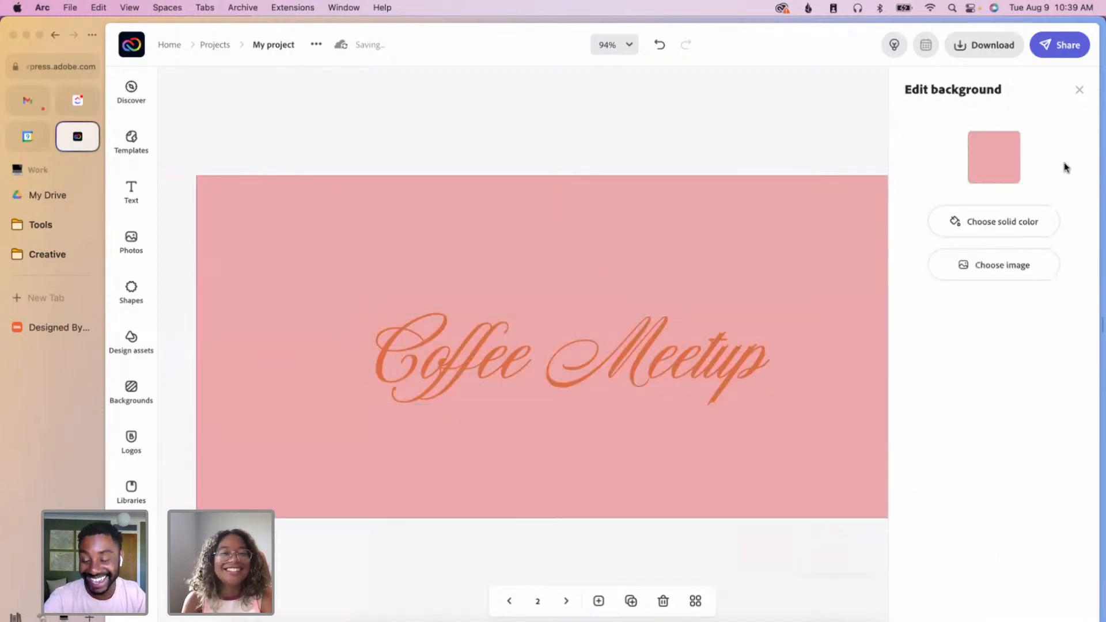
# - Adjust the page background's hue and brightness to a lighter custom pink, #FDBFD4
pyautogui.click(997, 226)
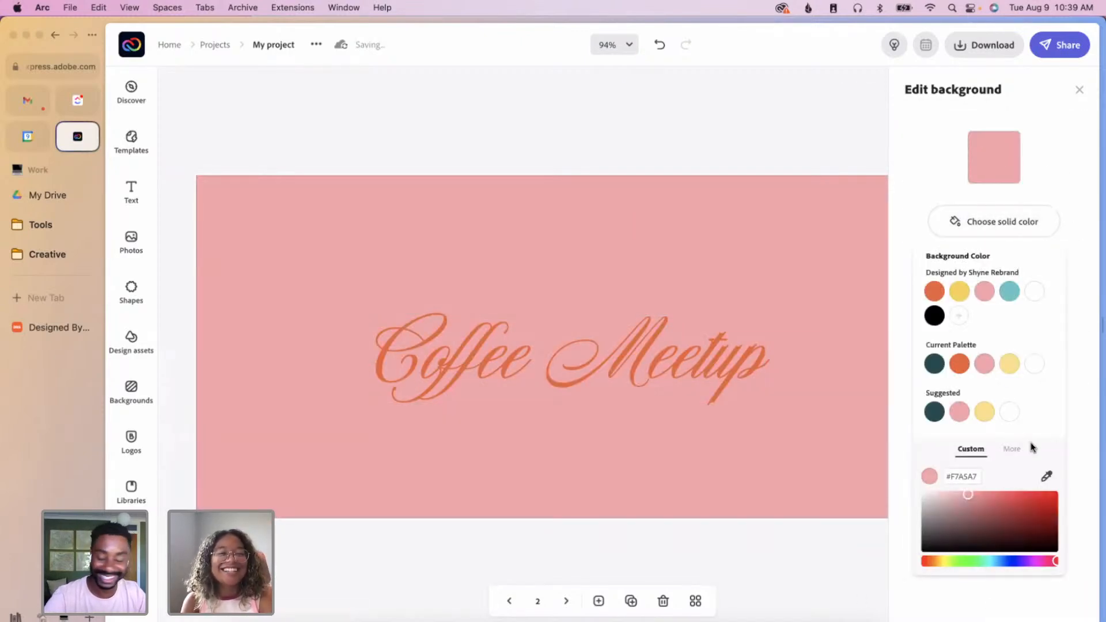
pyautogui.moveTo(1054, 563); pyautogui.dragTo(1046, 564)
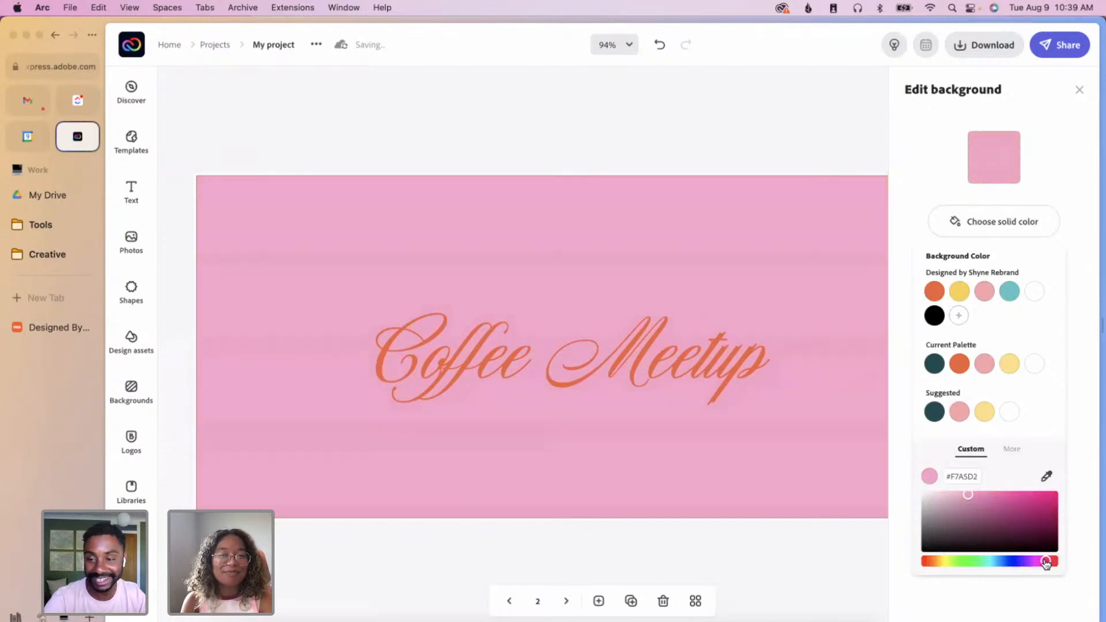
pyautogui.moveTo(953, 509); pyautogui.dragTo(956, 482)
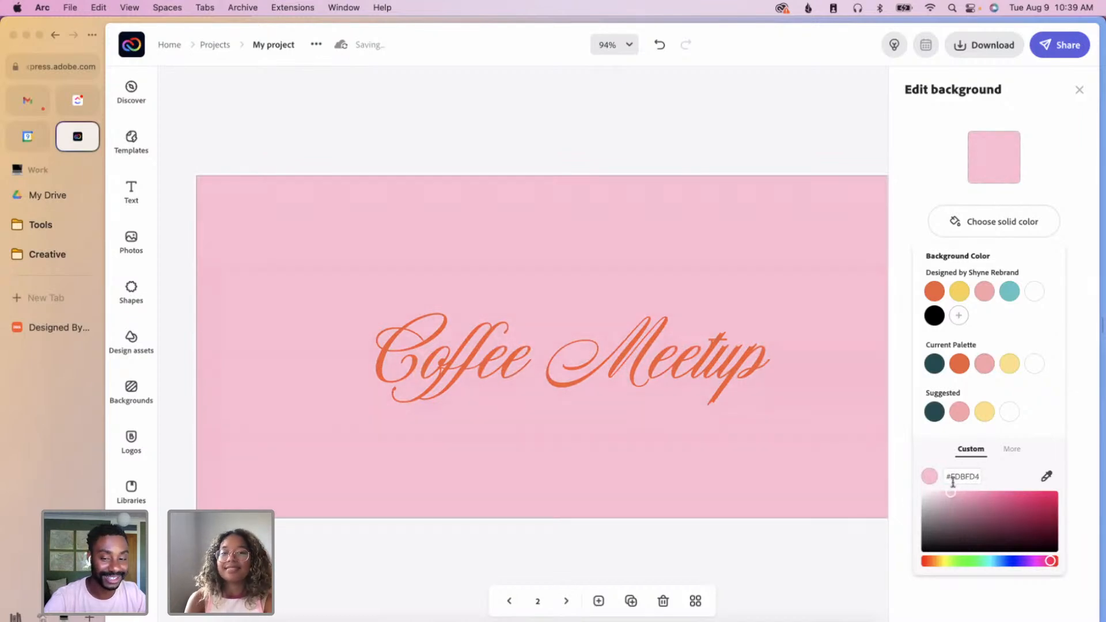
pyautogui.click(785, 564)
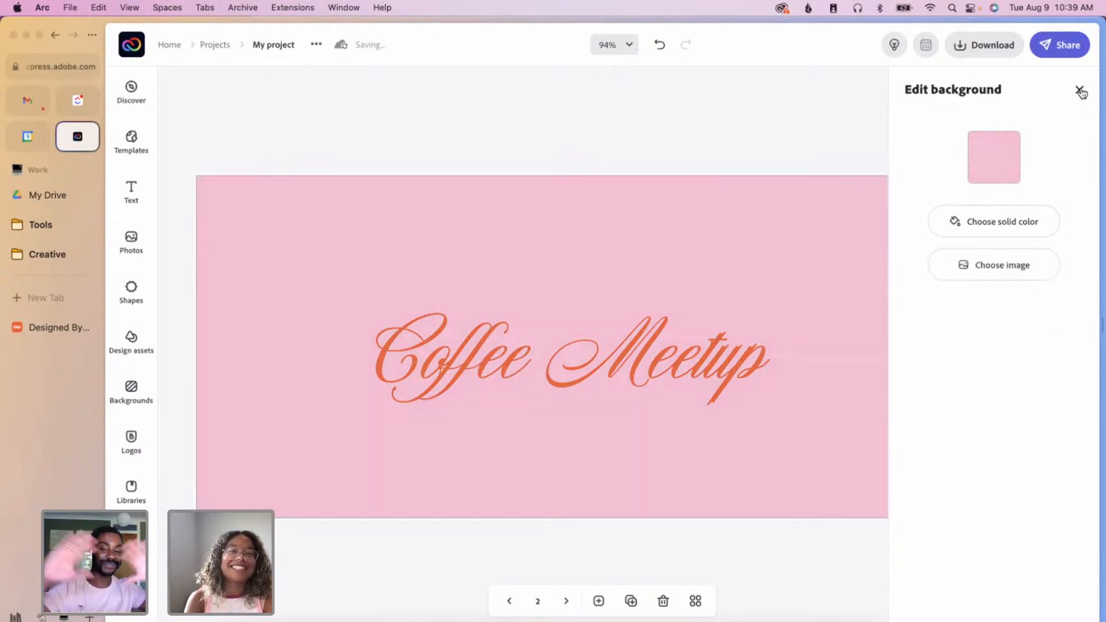
pyautogui.click(1080, 91)
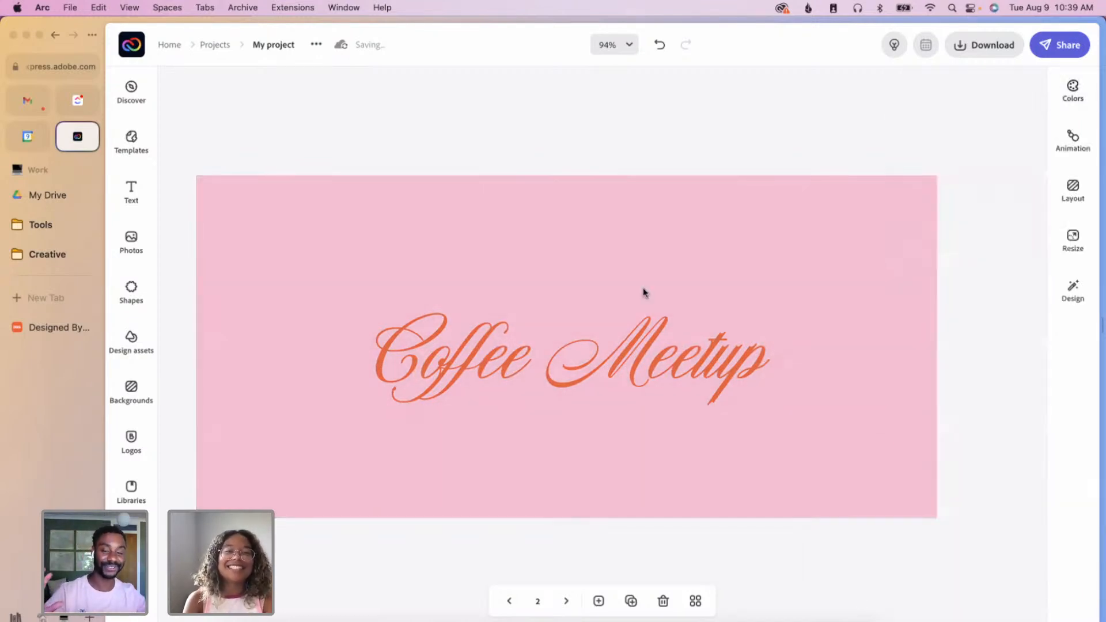
# - Enlarge the Coffee Meetup title to size 241 so it spans the full page width, and position it around the page center
pyautogui.click(620, 362)
pyautogui.moveTo(620, 358); pyautogui.dragTo(446, 303)
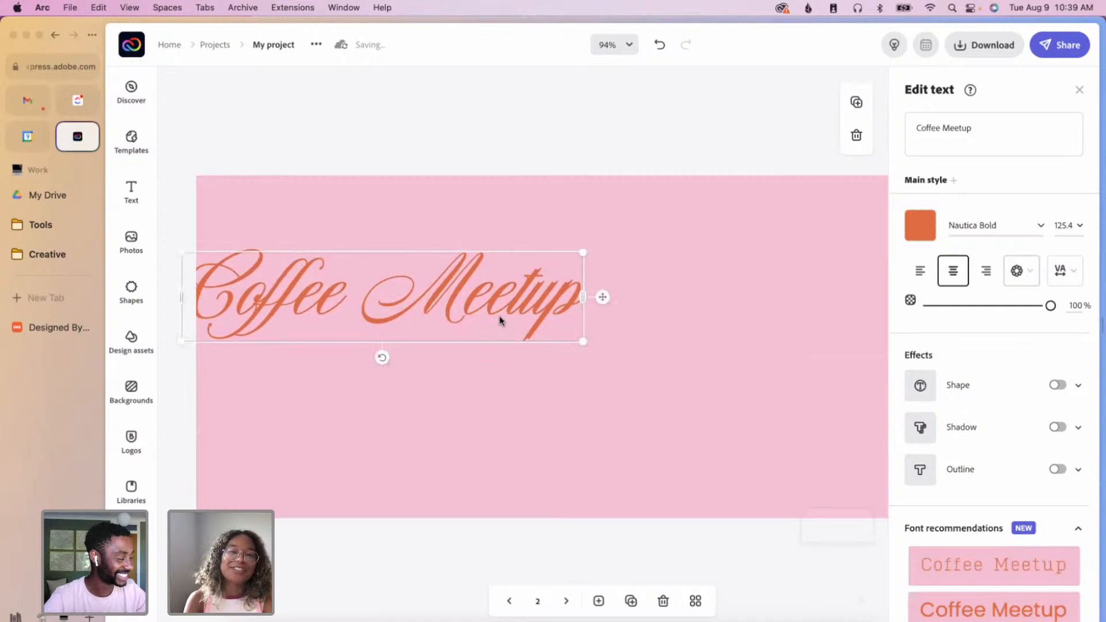
pyautogui.moveTo(583, 341); pyautogui.dragTo(958, 459)
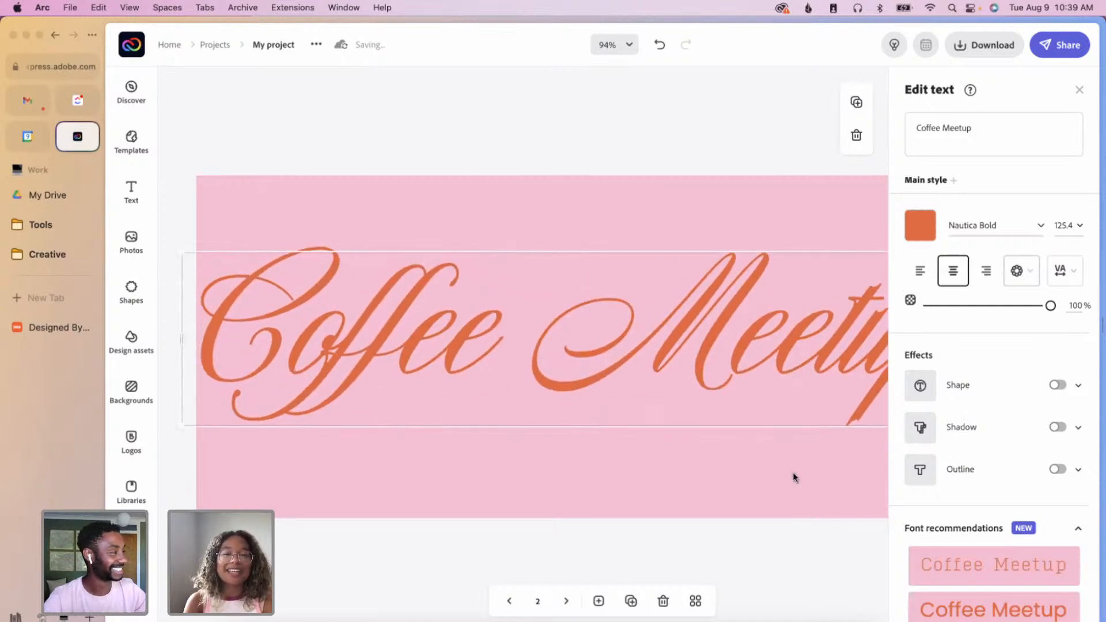
pyautogui.hscroll(5, 661, 534)
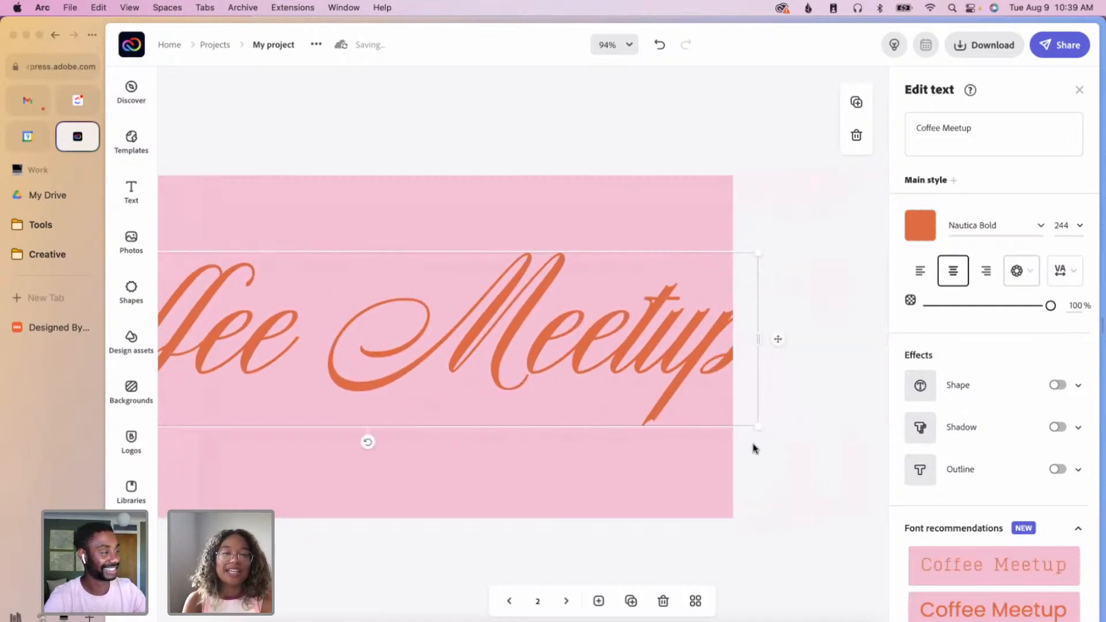
pyautogui.moveTo(761, 427)
pyautogui.mouseDown()
pyautogui.moveTo(736, 422)
pyautogui.moveTo(745, 425)
pyautogui.mouseUp()
pyautogui.hscroll(-5, 747, 424)
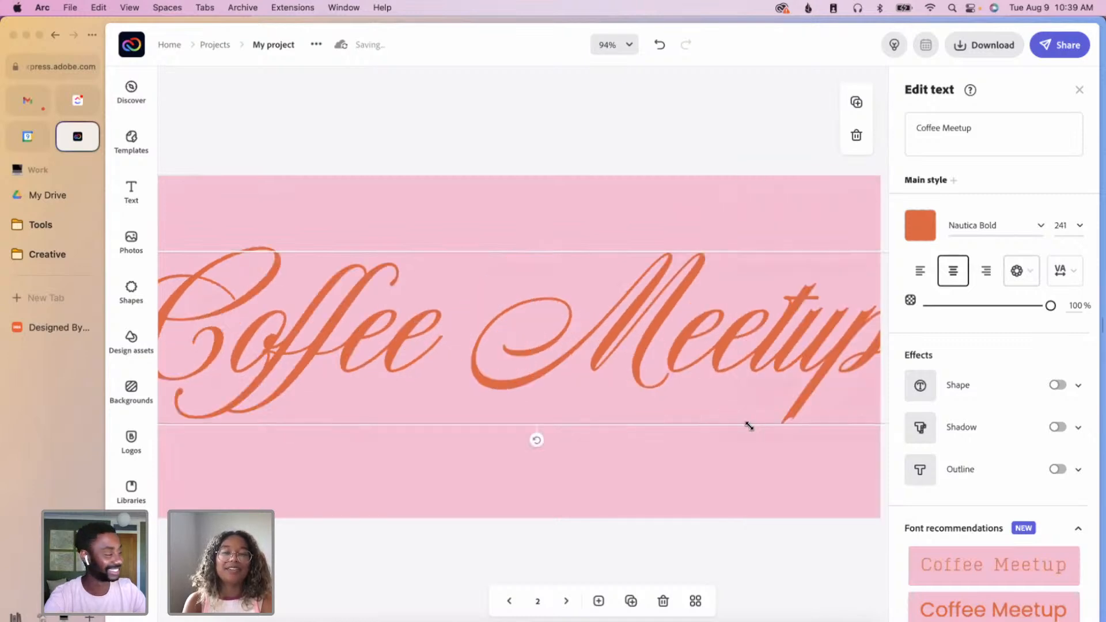
pyautogui.moveTo(758, 365)
pyautogui.mouseDown()
pyautogui.moveTo(760, 404)
pyautogui.moveTo(758, 375)
pyautogui.mouseUp()
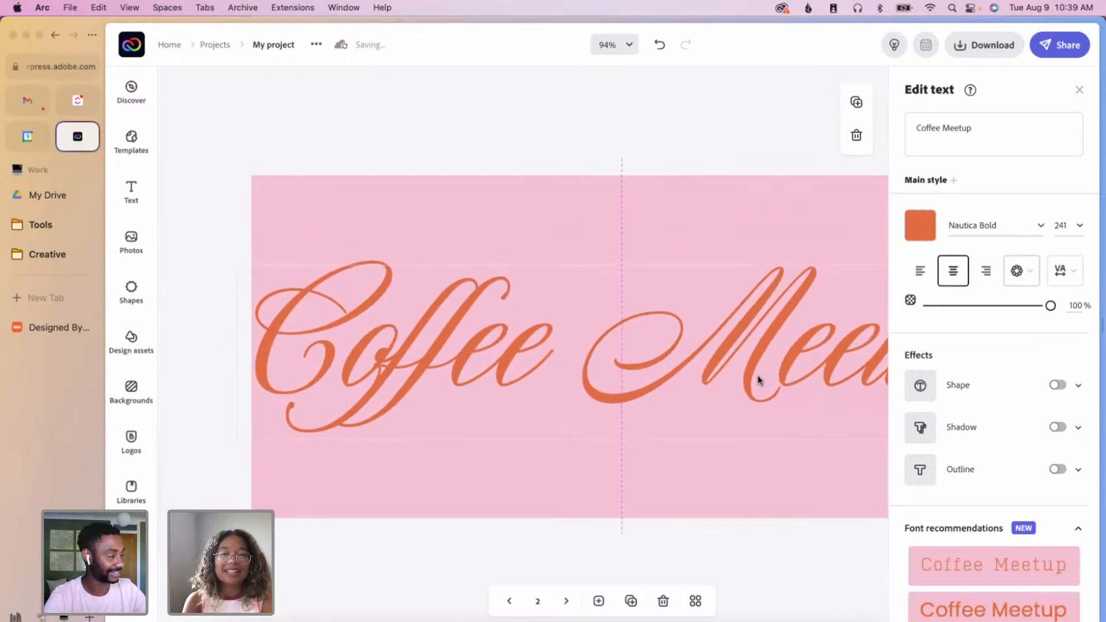
pyautogui.click(694, 212)
pyautogui.hscroll(5, 716, 237)
pyautogui.hscroll(-5, 511, 358)
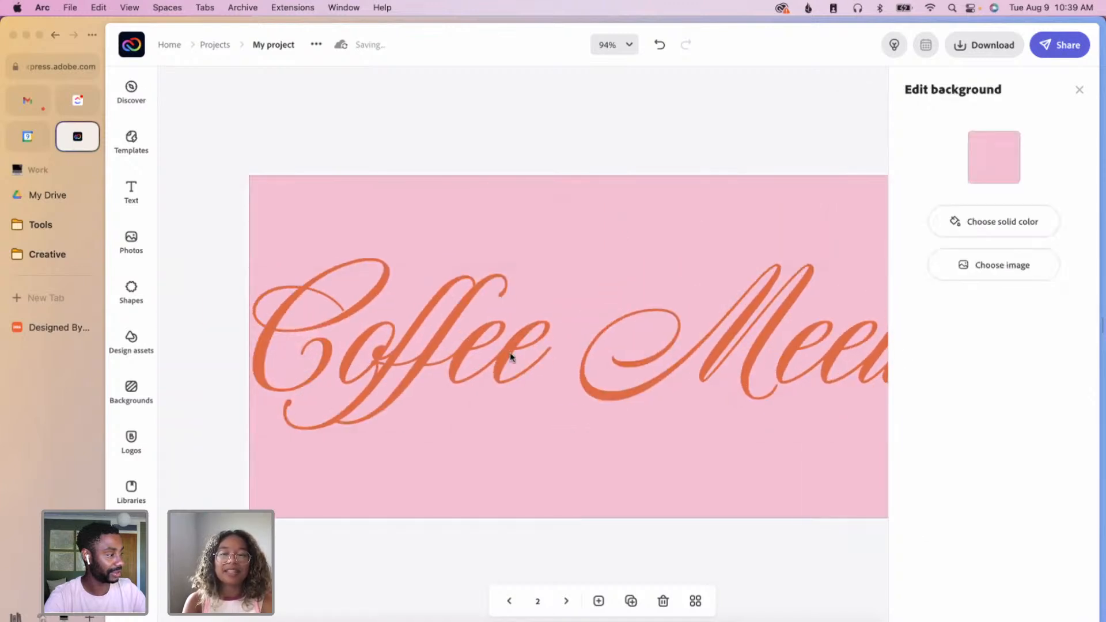
# - Try to enlarge the Coffee Meetup title slightly from its lower-left corner and undo the resize
pyautogui.click(363, 387)
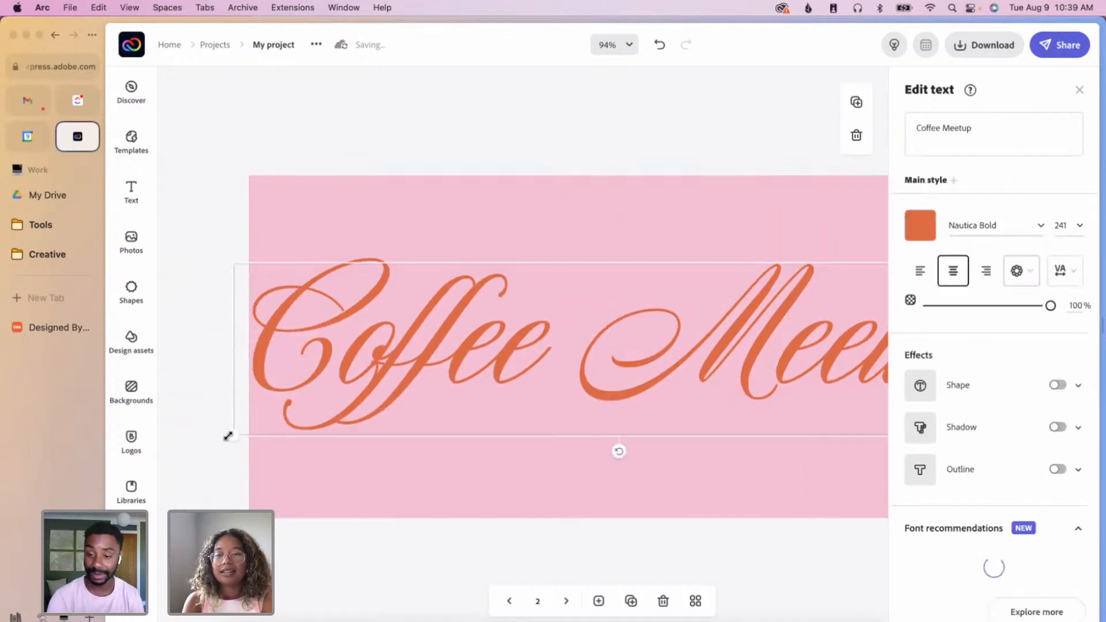
pyautogui.moveTo(227, 437); pyautogui.dragTo(218, 440)
pyautogui.hscroll(1, 502, 449)
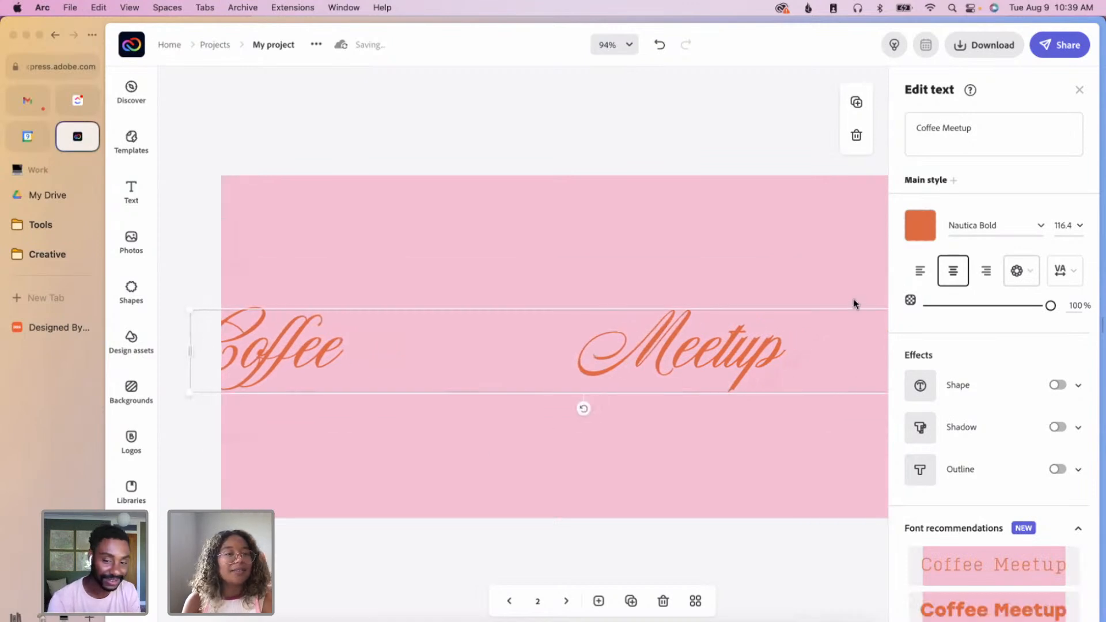
pyautogui.click(1063, 280)
pyautogui.click(678, 292)
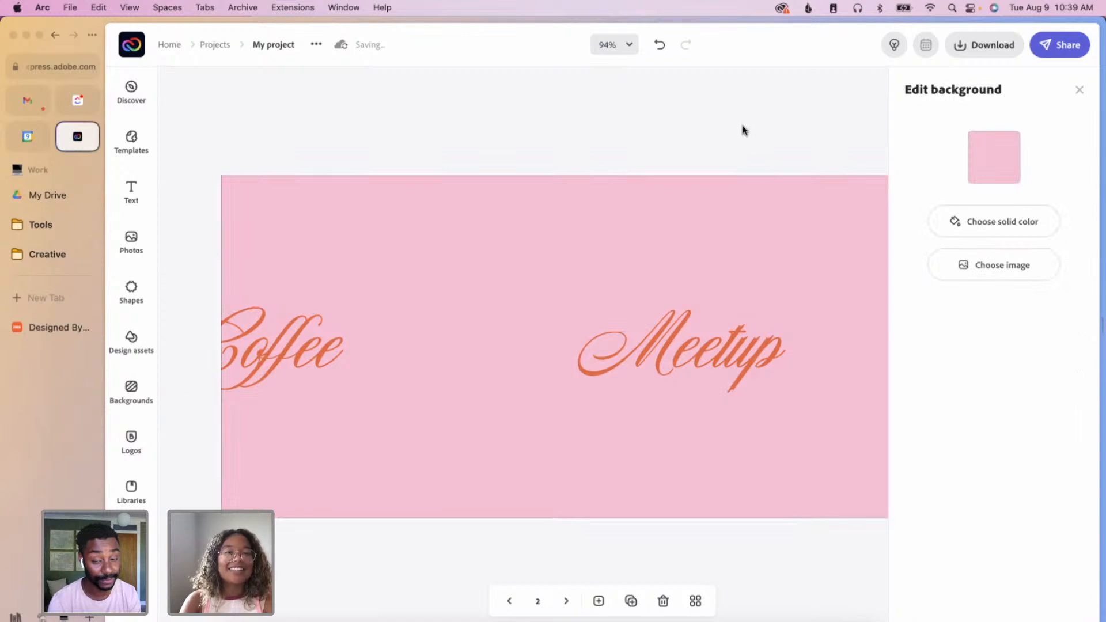
pyautogui.press('super+z')
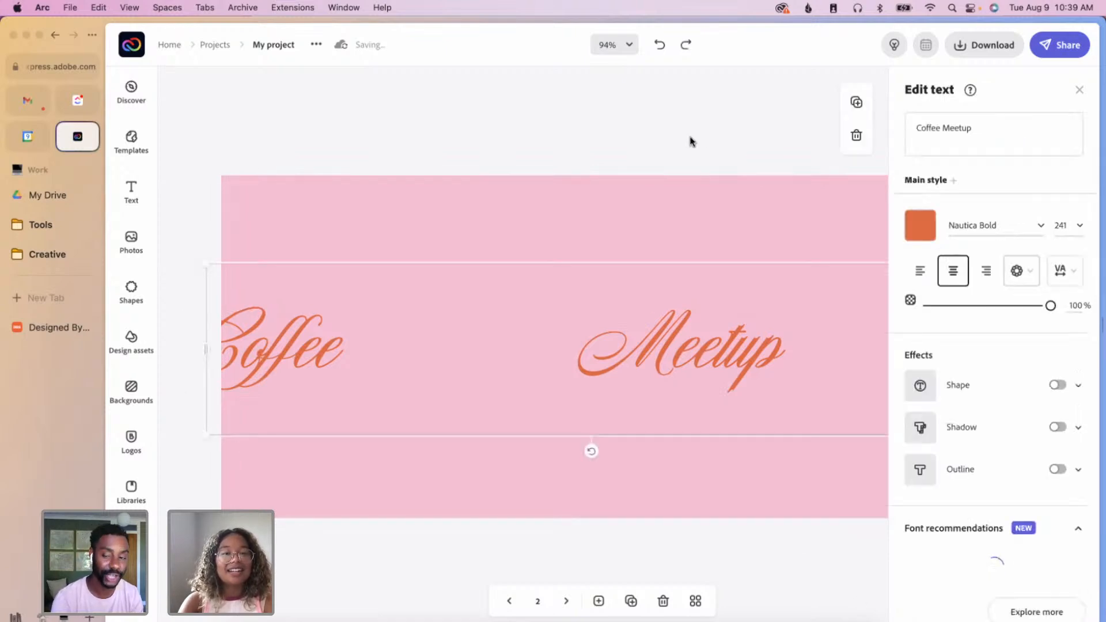
# - Shift the Coffee Meetup title slightly left so it runs edge to edge across the page
pyautogui.click(692, 142)
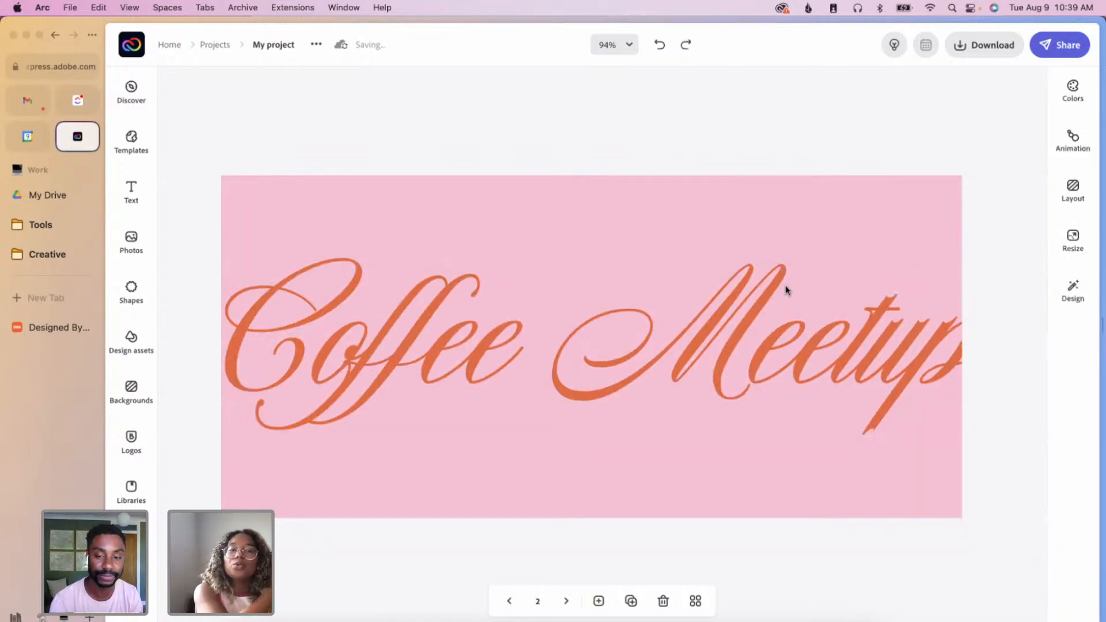
pyautogui.moveTo(809, 336); pyautogui.dragTo(800, 334)
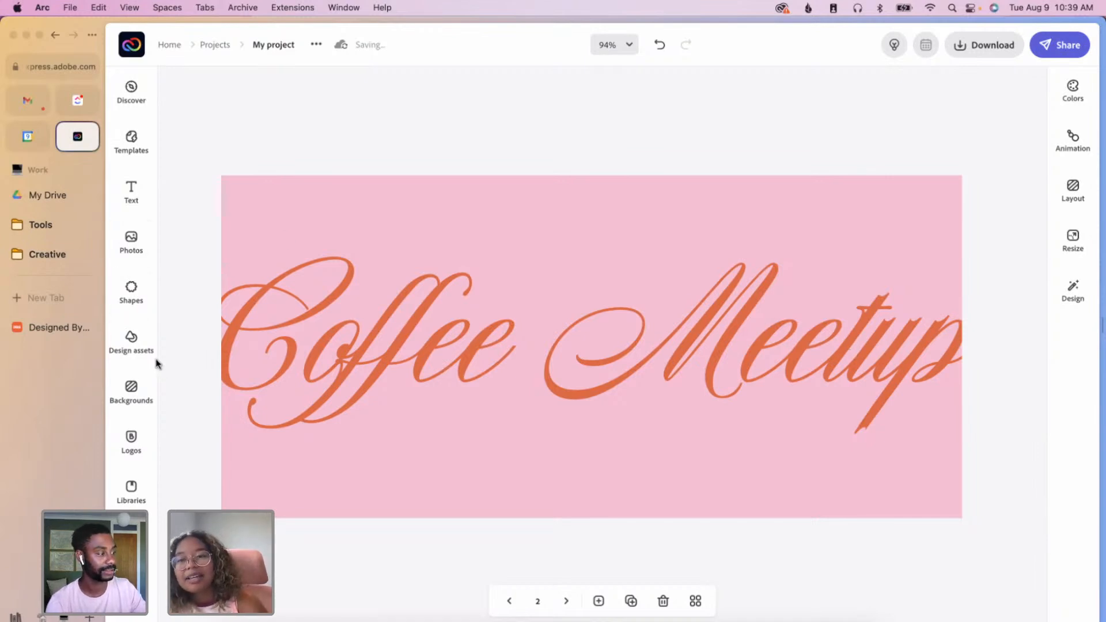
# - Search the stock photos for coffee and add the picture of three coffee cups seen from above
pyautogui.click(129, 252)
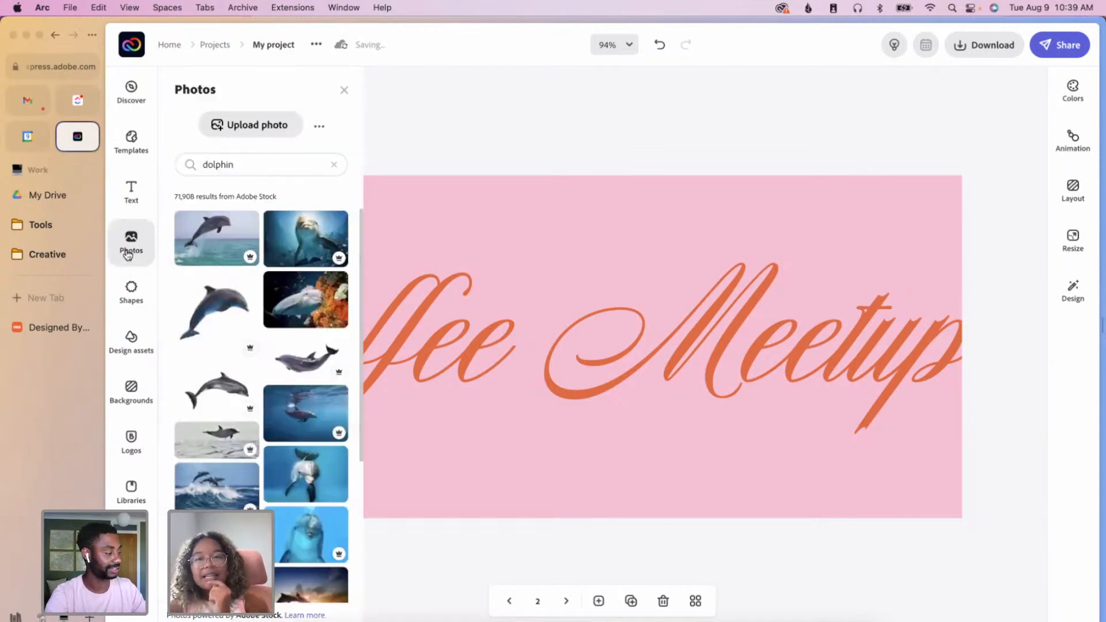
pyautogui.click(336, 165)
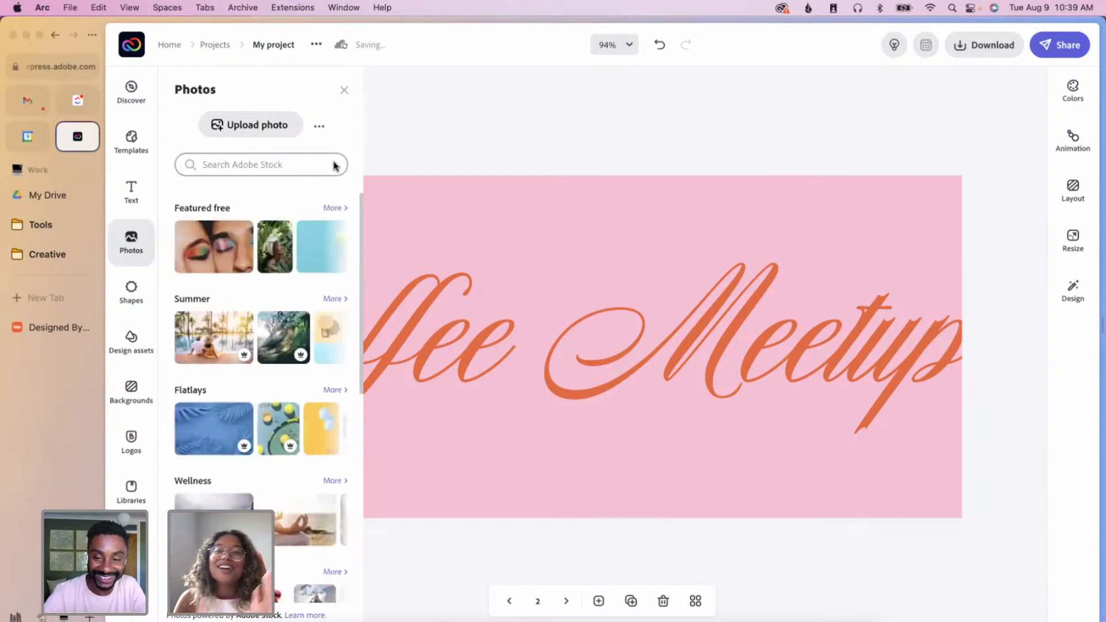
pyautogui.write('coffee')
pyautogui.press('Return')
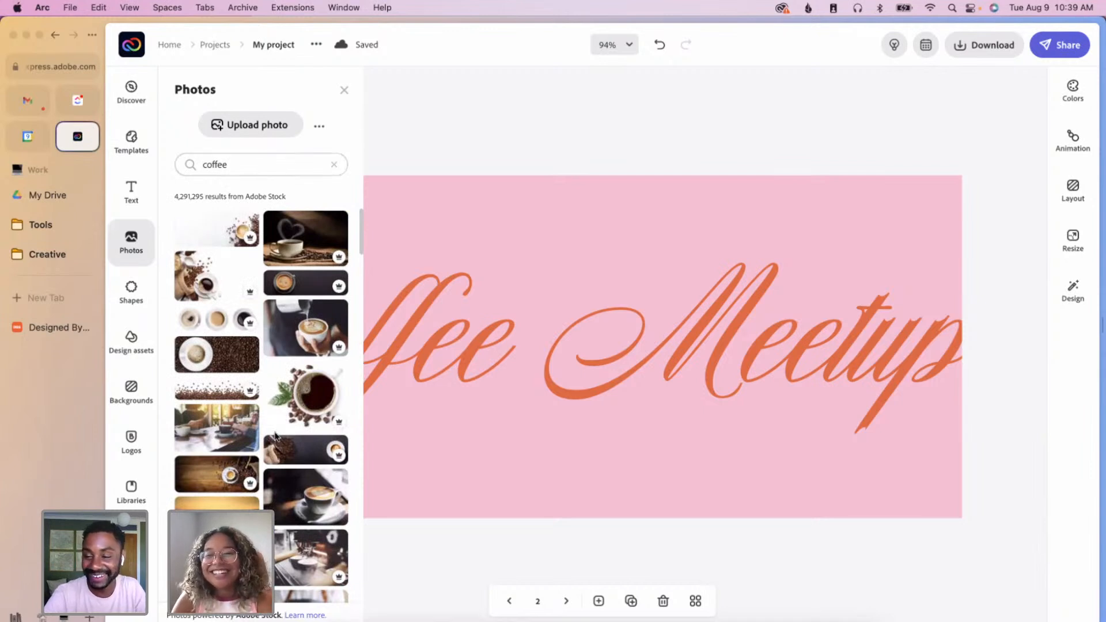
pyautogui.click(214, 327)
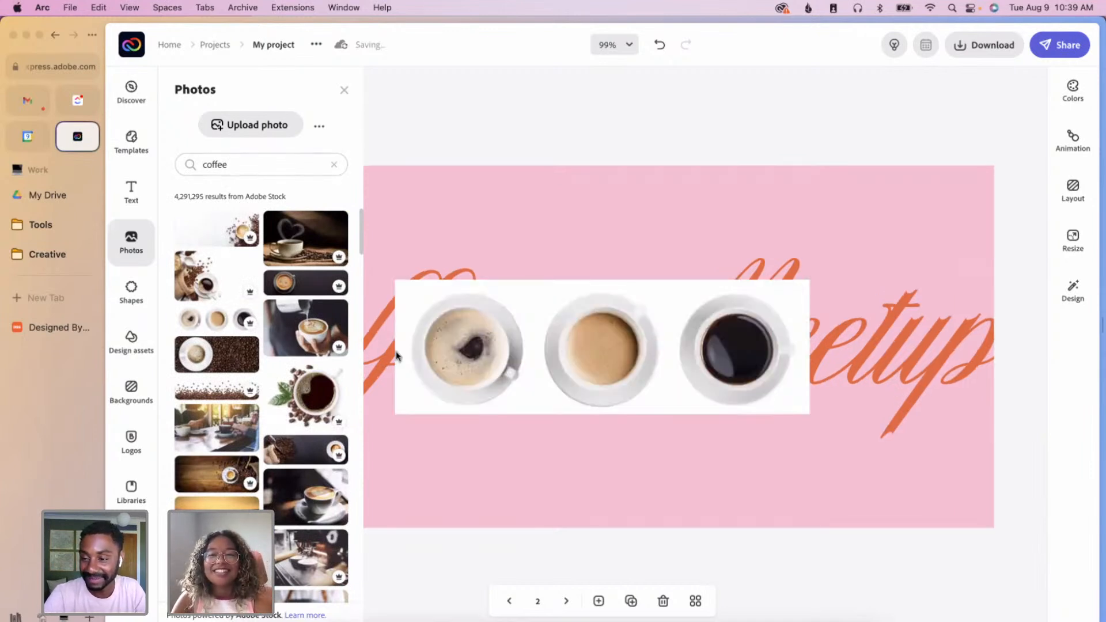
# - Set the page background color to white
pyautogui.click(639, 227)
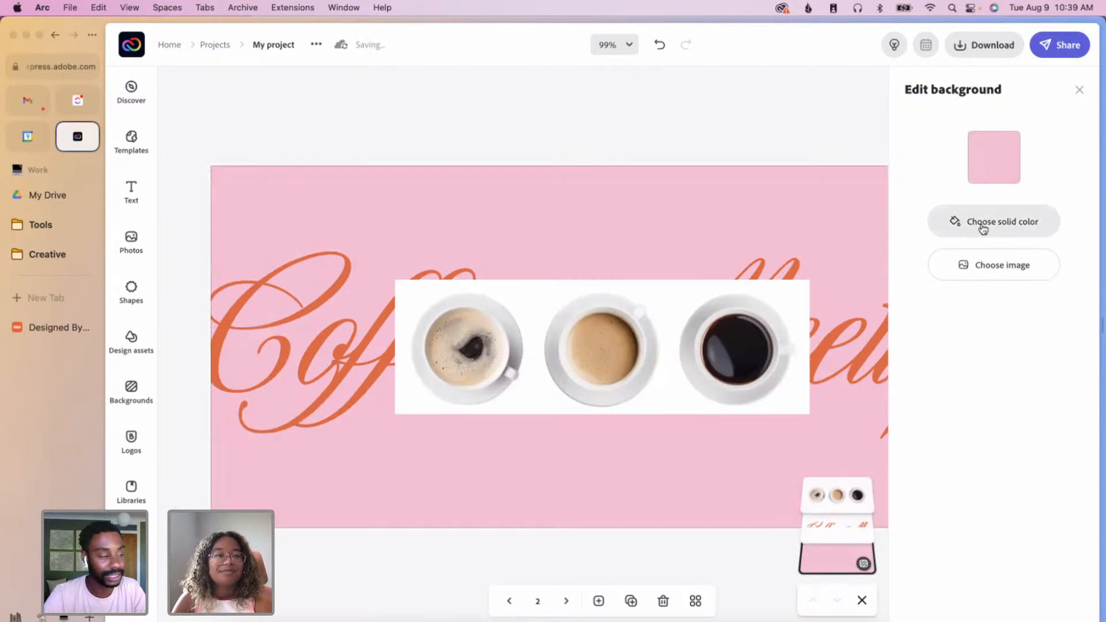
pyautogui.click(995, 164)
pyautogui.click(1030, 240)
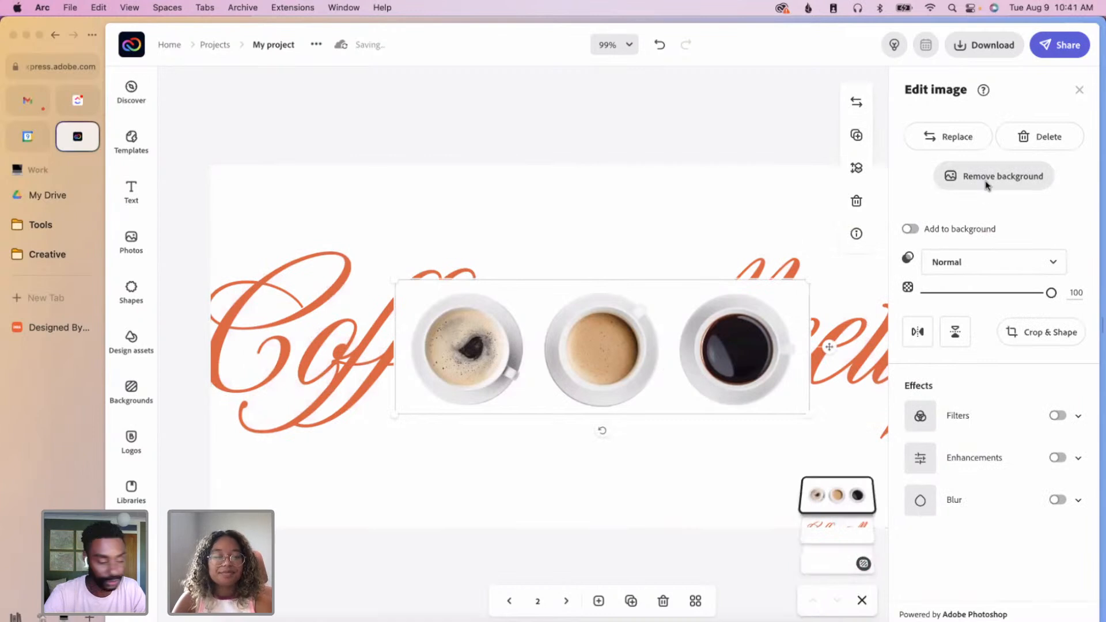
# - Remove the background from the three-cup photo and move the cutout below the Coffee Meetup title
pyautogui.click(986, 184)
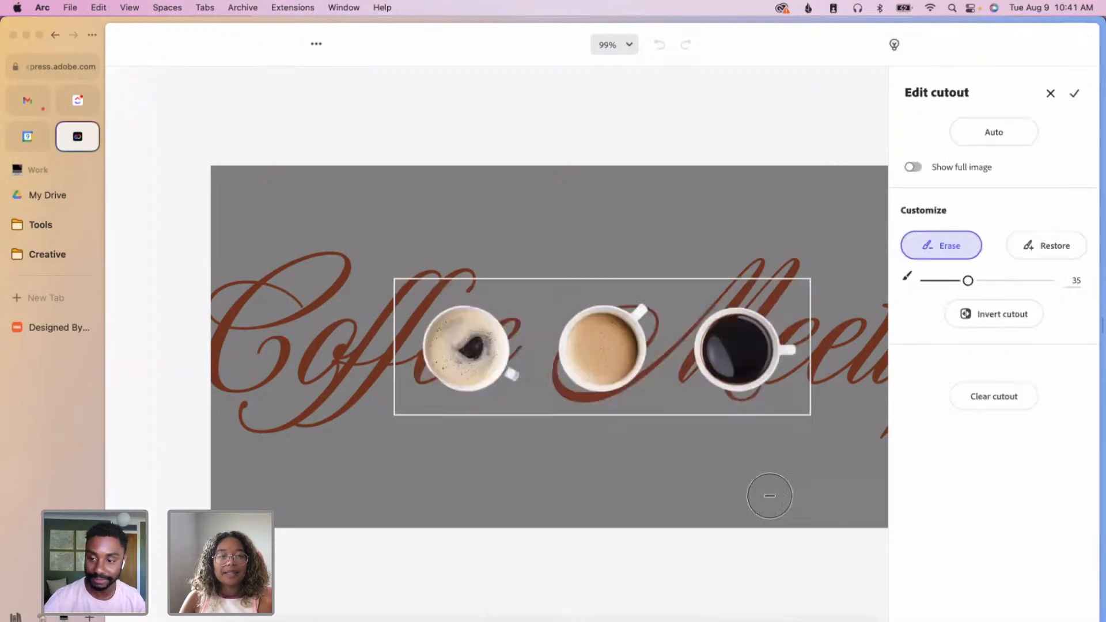
pyautogui.click(1074, 94)
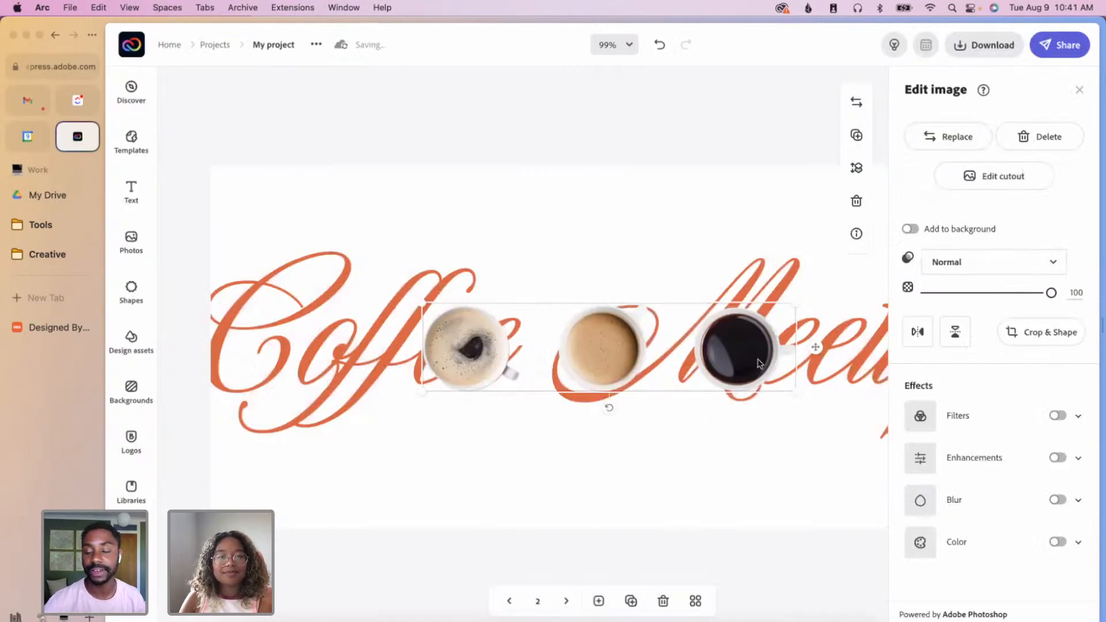
pyautogui.moveTo(758, 451); pyautogui.dragTo(759, 461)
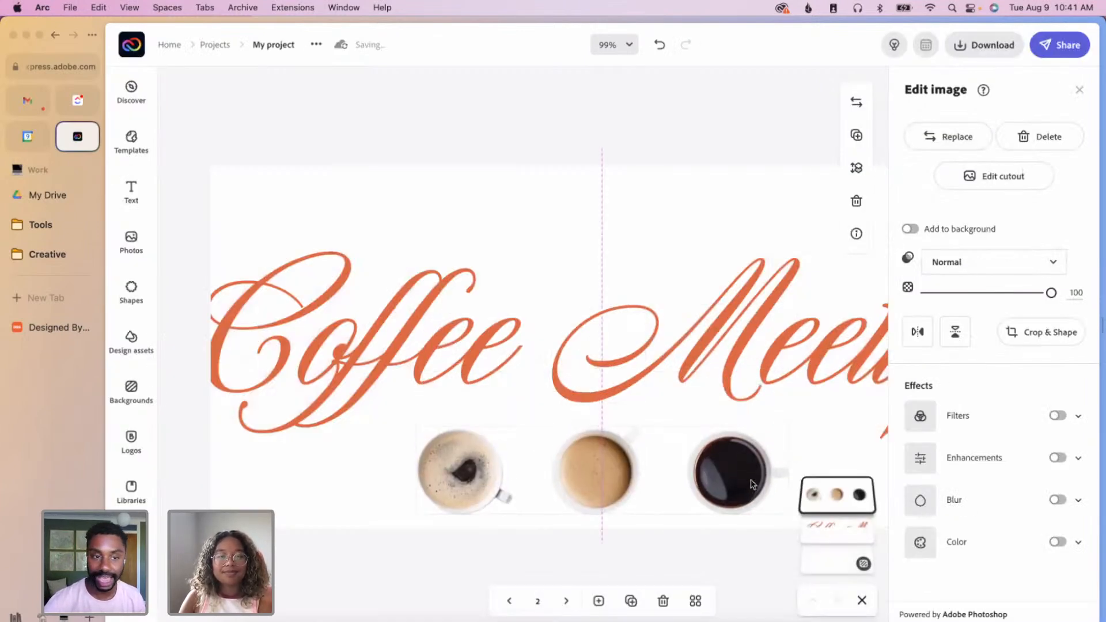
# - Add a light pink shadow to the Coffee Meetup title and set the shadow distance to 19
pyautogui.click(793, 340)
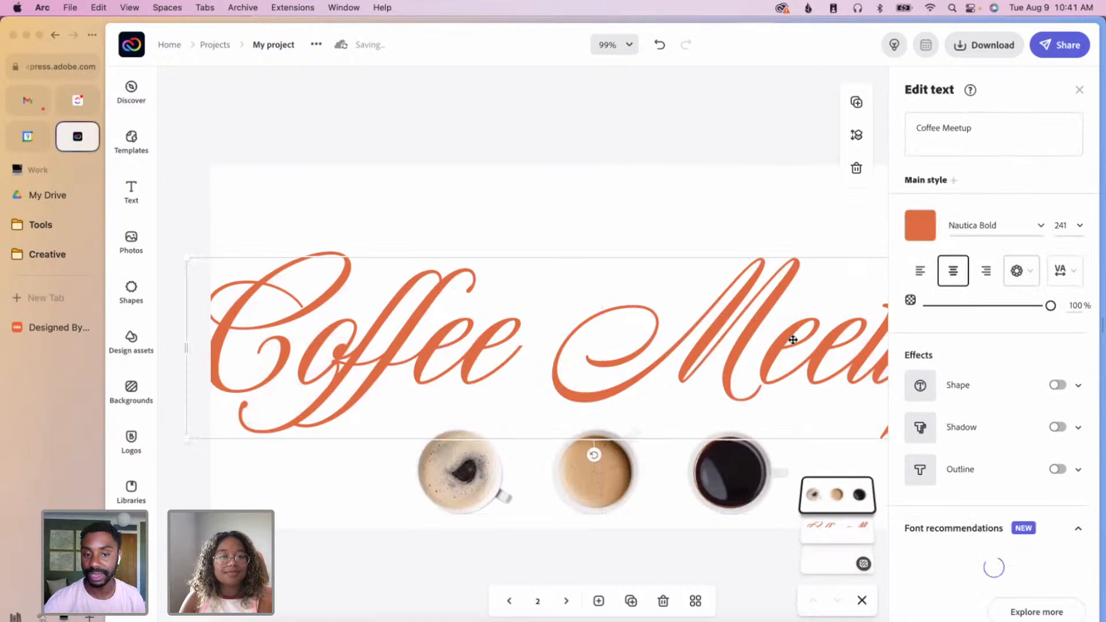
pyautogui.click(1058, 427)
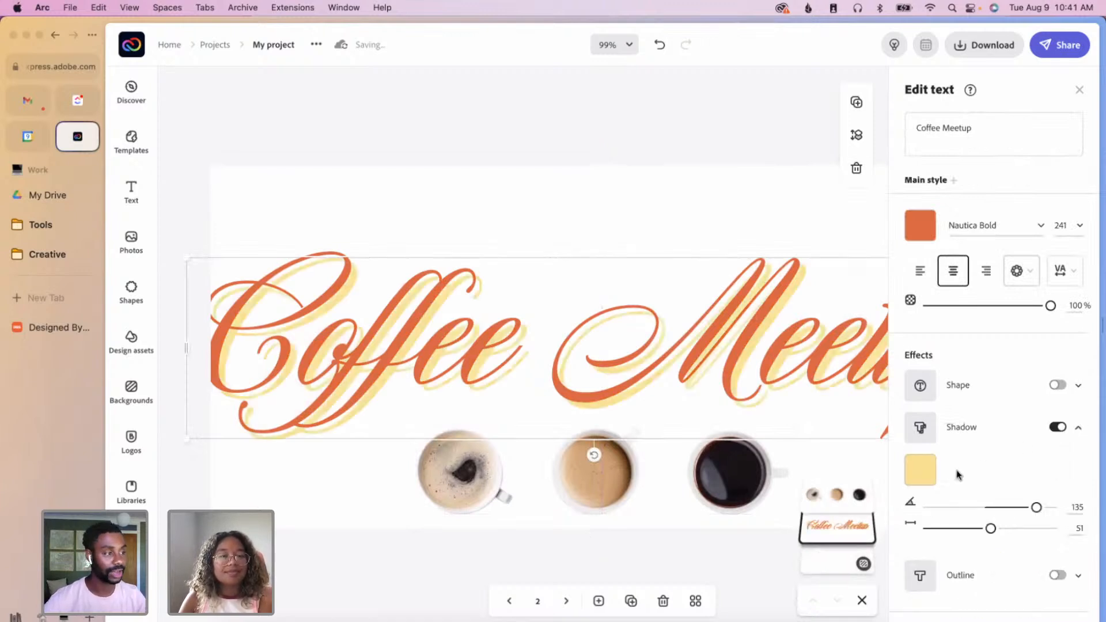
pyautogui.click(925, 471)
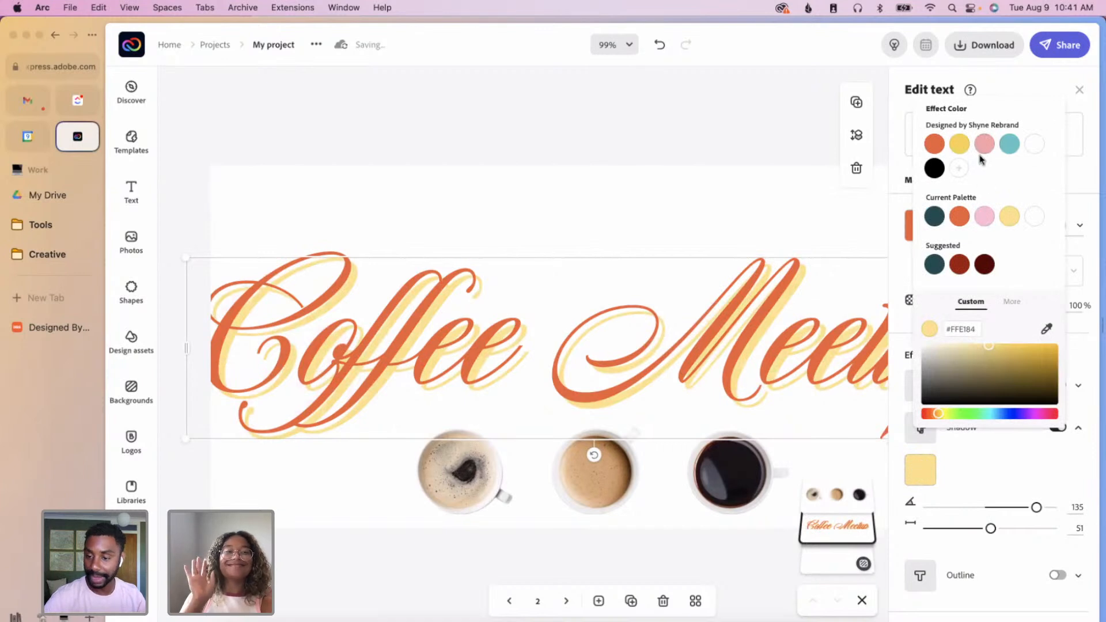
pyautogui.click(986, 218)
pyautogui.click(1018, 449)
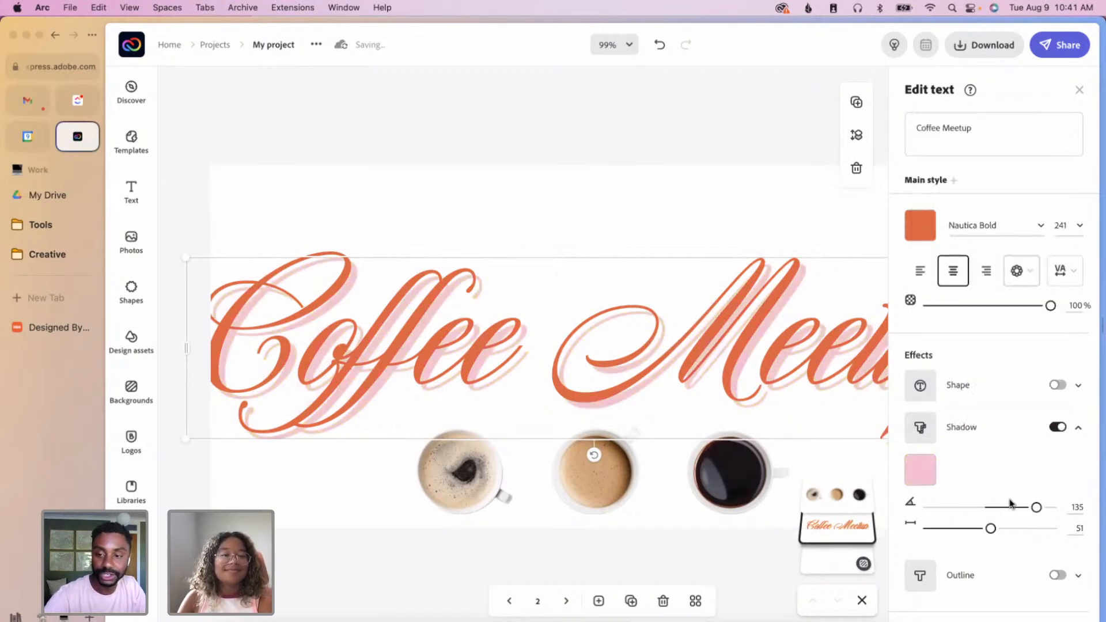
pyautogui.moveTo(990, 532); pyautogui.dragTo(950, 529)
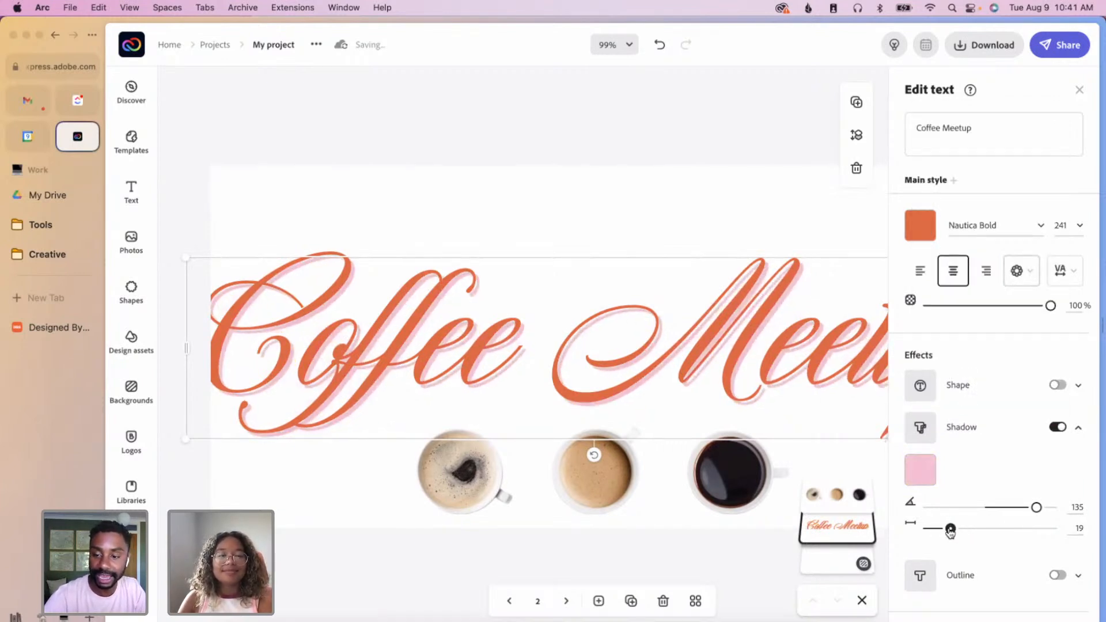
pyautogui.scroll(-3, 991, 518)
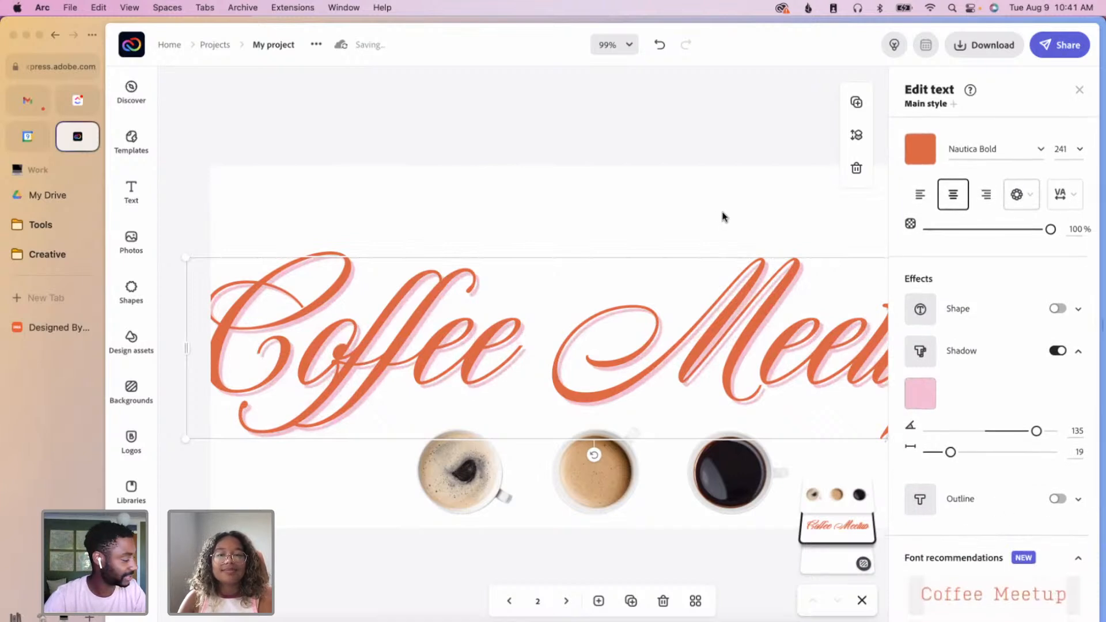
# - Move the cups above the title and erase the two outer cups with a size 71 brush, keeping only the middle cup
pyautogui.moveTo(725, 489); pyautogui.dragTo(852, 263)
pyautogui.hscroll(1, 736, 378)
pyautogui.click(979, 176)
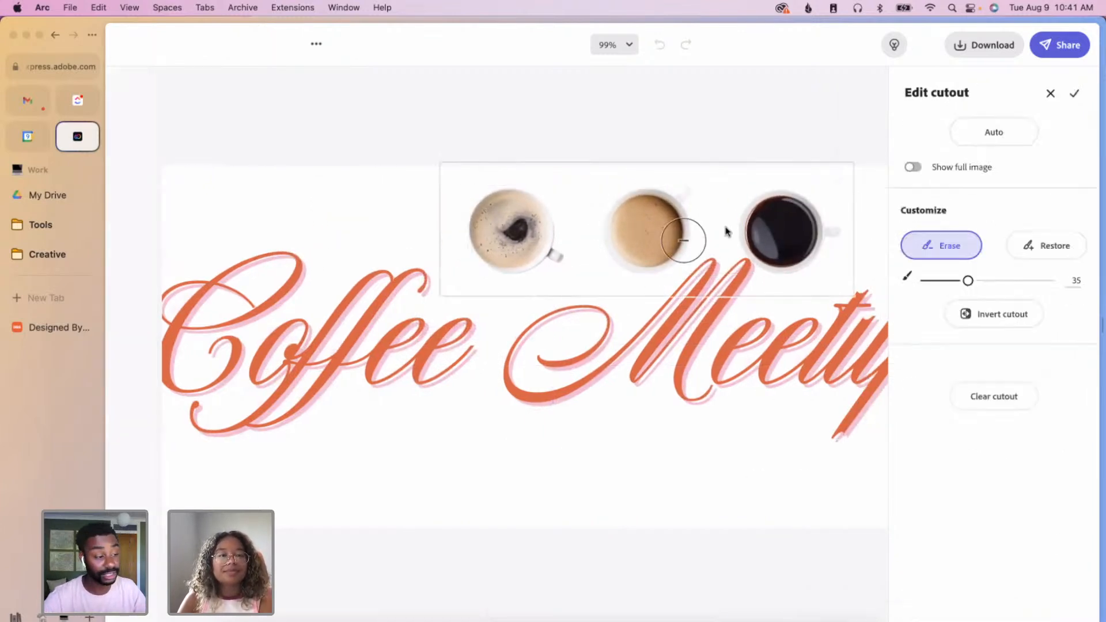
pyautogui.click(1014, 280)
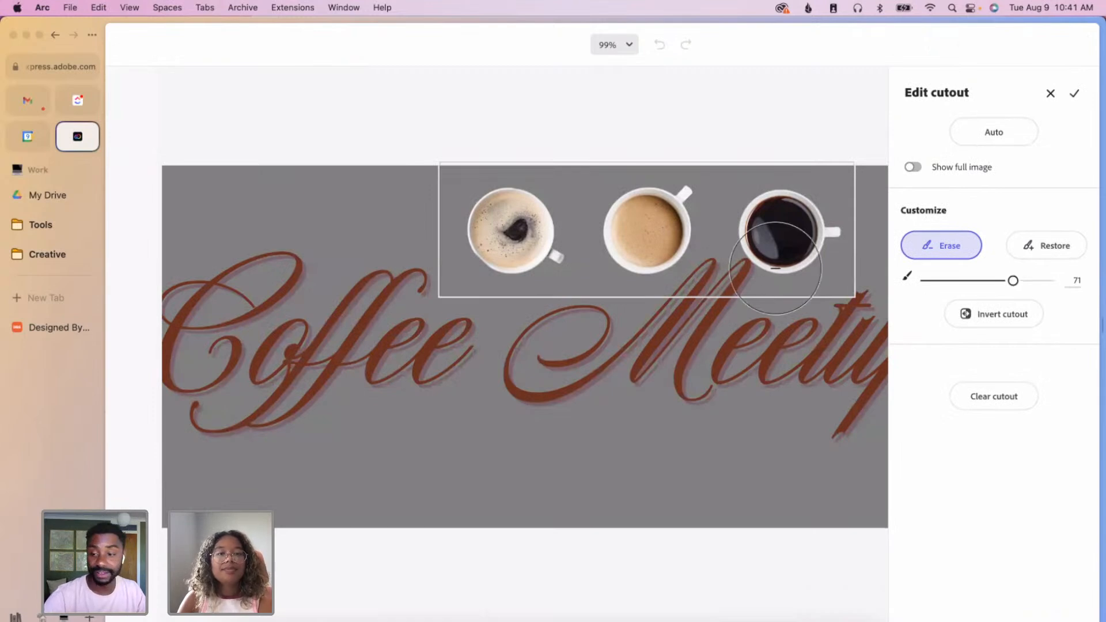
pyautogui.moveTo(547, 262); pyautogui.dragTo(511, 217)
pyautogui.moveTo(779, 228)
pyautogui.mouseDown()
pyautogui.moveTo(780, 253)
pyautogui.moveTo(835, 197)
pyautogui.mouseUp()
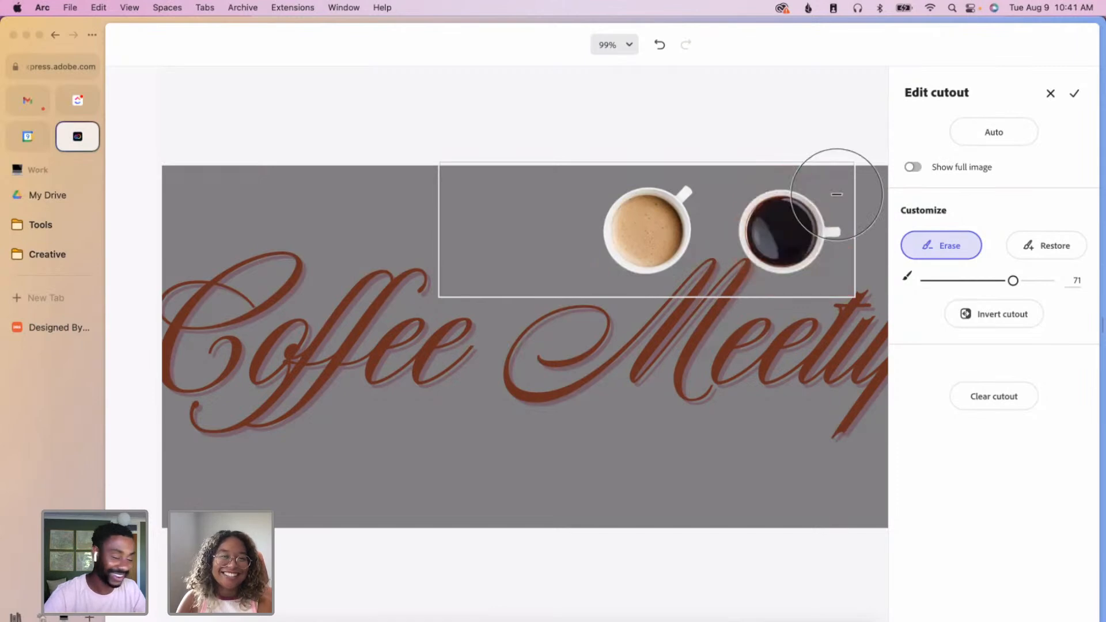
pyautogui.click(1074, 93)
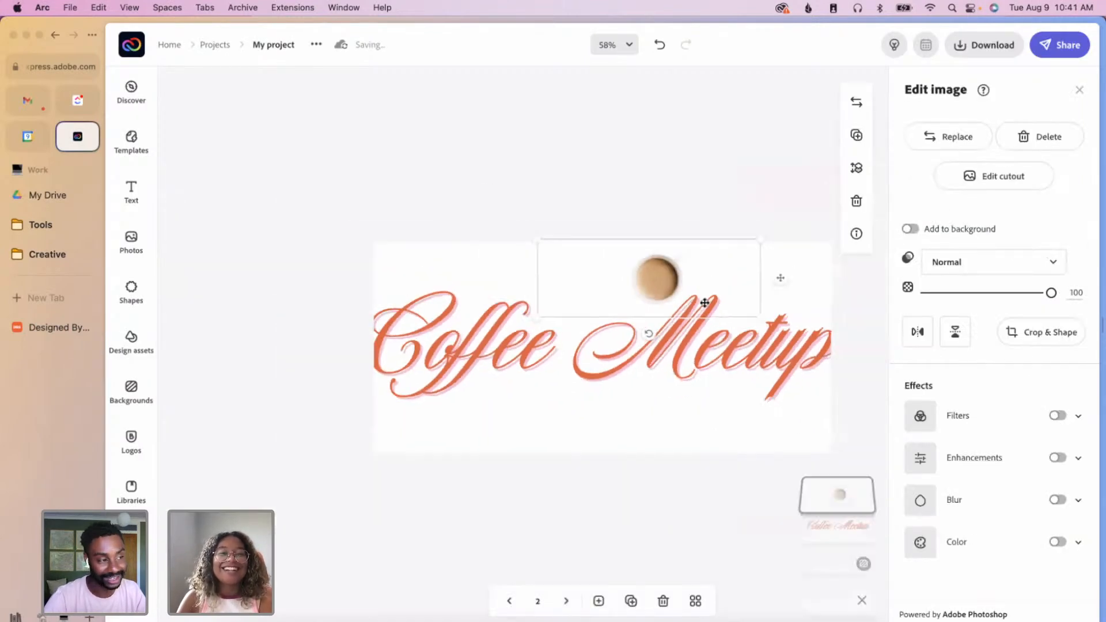
# - Enlarge the single milky coffee cup slightly and place it above the title, near the gap between Coffee and Meetup
pyautogui.moveTo(761, 317); pyautogui.dragTo(802, 332)
pyautogui.moveTo(686, 299); pyautogui.dragTo(587, 302)
pyautogui.moveTo(701, 335); pyautogui.dragTo(664, 322)
pyautogui.moveTo(582, 293); pyautogui.dragTo(597, 295)
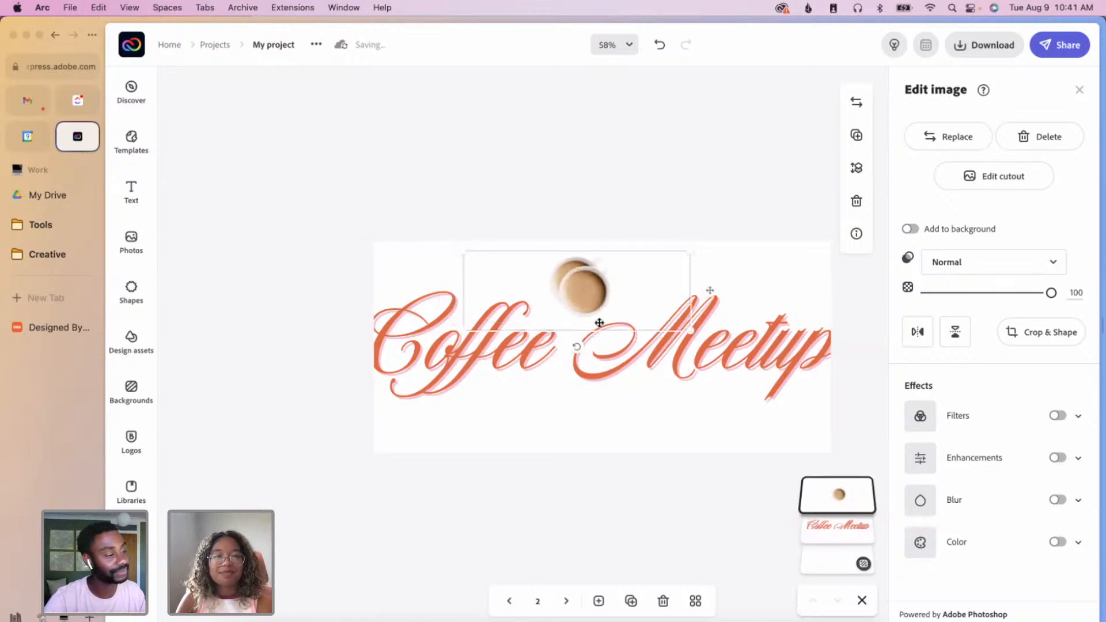
# - Duplicate the milky coffee cup below the title and redo the copy's cutout, keeping only the black coffee cup
pyautogui.press('super+d')
pyautogui.moveTo(592, 309); pyautogui.dragTo(668, 420)
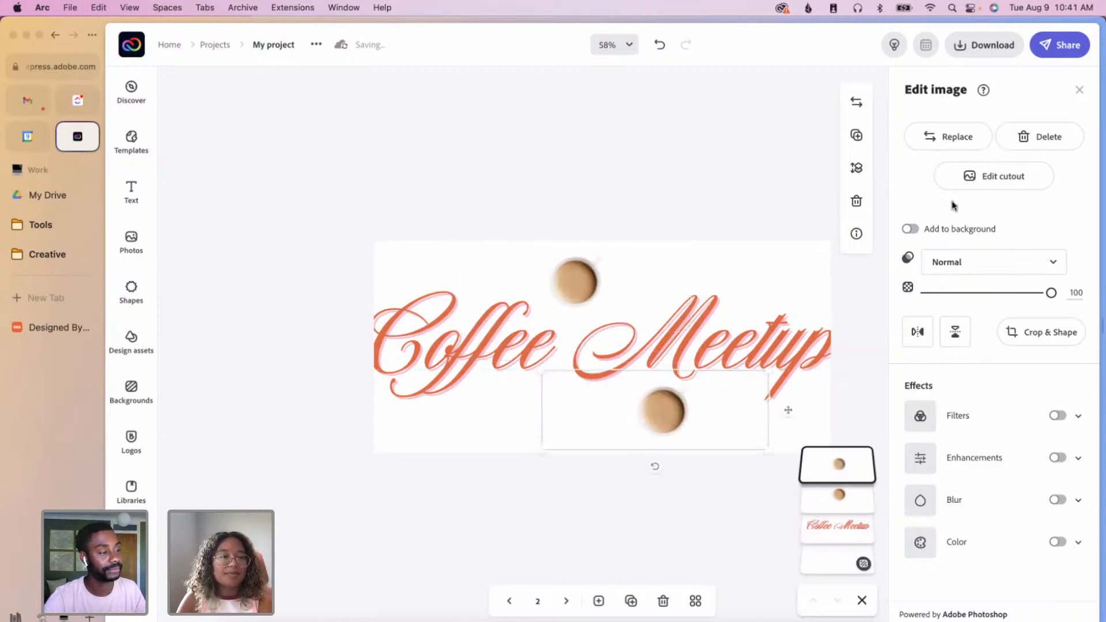
pyautogui.click(1005, 178)
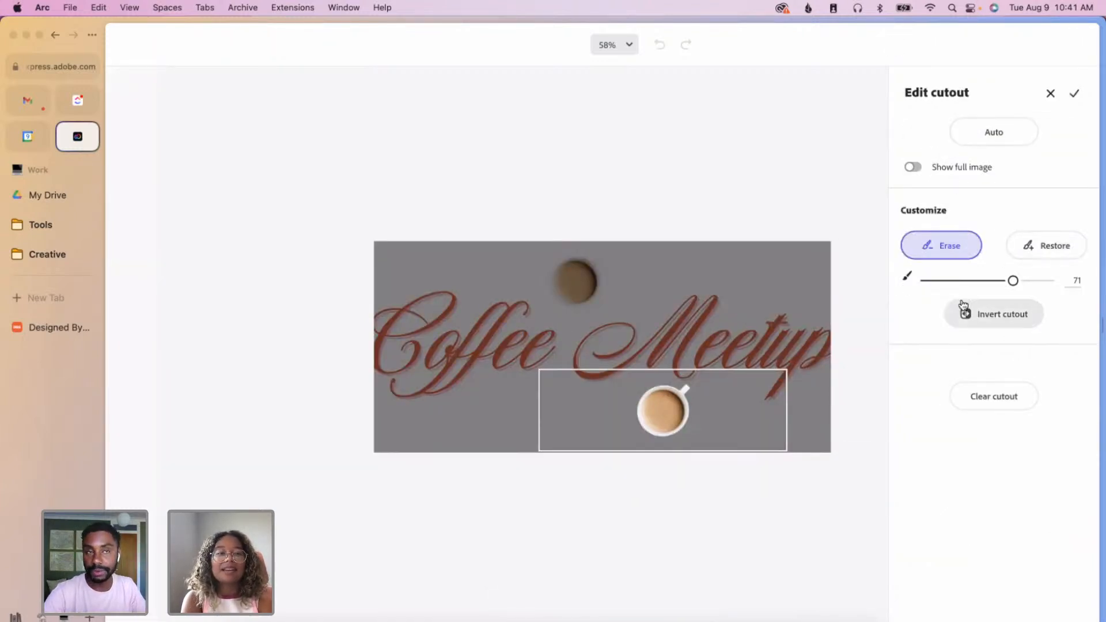
pyautogui.click(1011, 406)
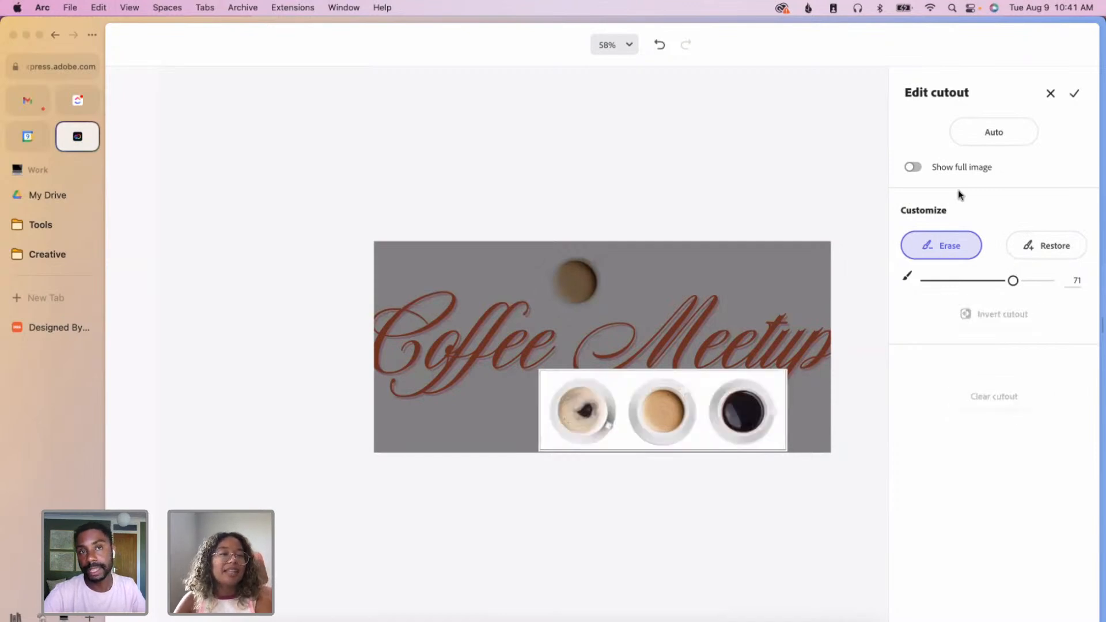
pyautogui.click(984, 134)
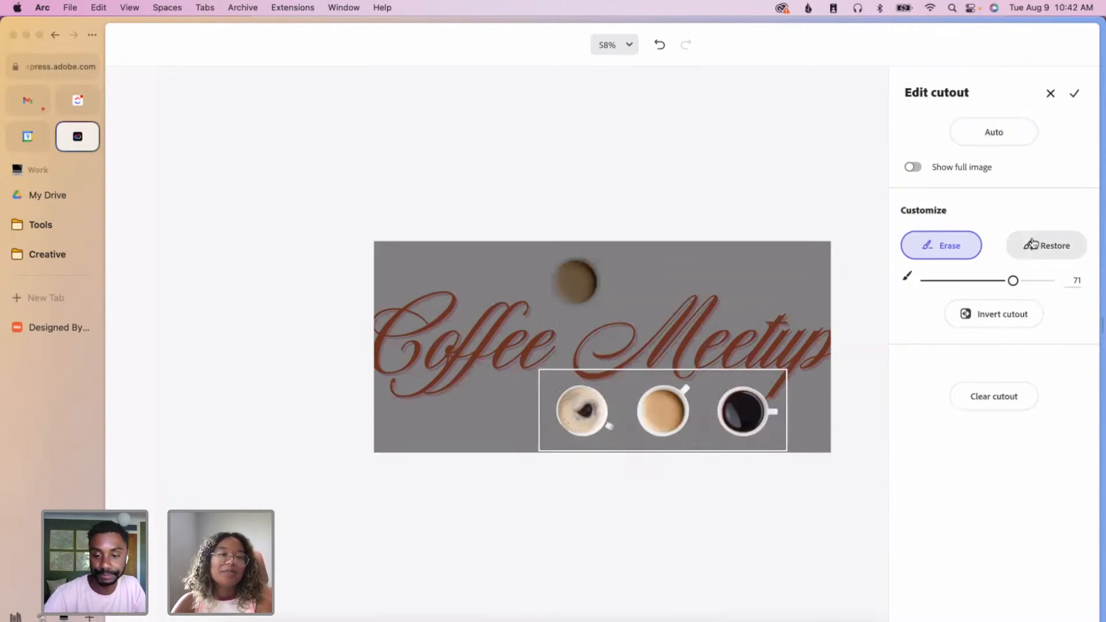
pyautogui.moveTo(669, 414)
pyautogui.mouseDown()
pyautogui.moveTo(652, 395)
pyautogui.moveTo(639, 422)
pyautogui.moveTo(667, 393)
pyautogui.moveTo(661, 431)
pyautogui.moveTo(588, 417)
pyautogui.moveTo(562, 424)
pyautogui.moveTo(605, 416)
pyautogui.moveTo(566, 410)
pyautogui.mouseUp()
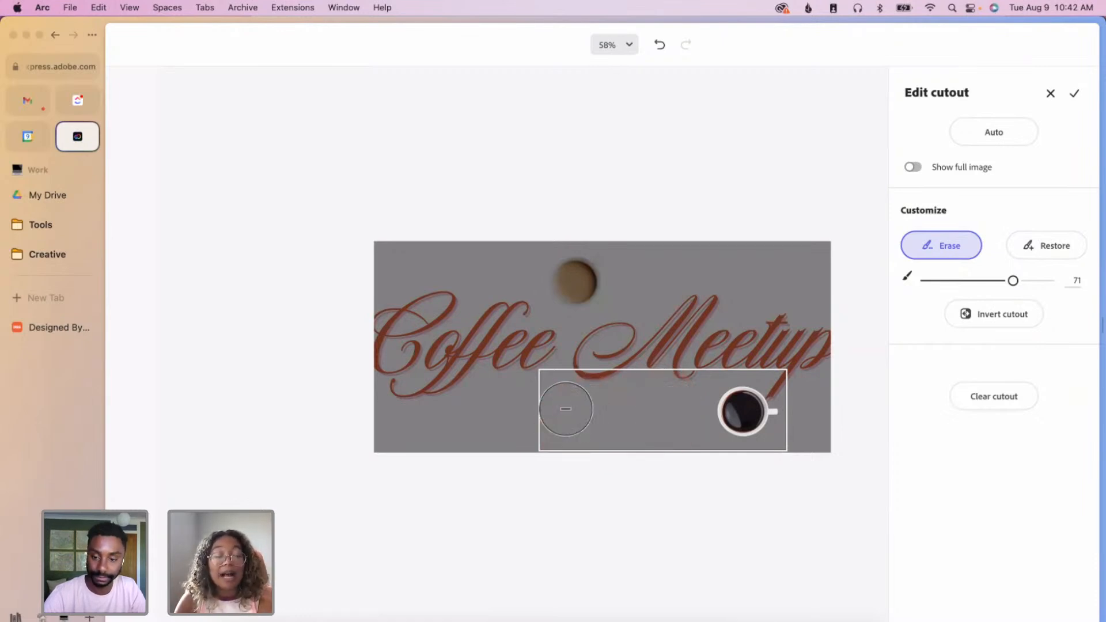
pyautogui.click(1075, 93)
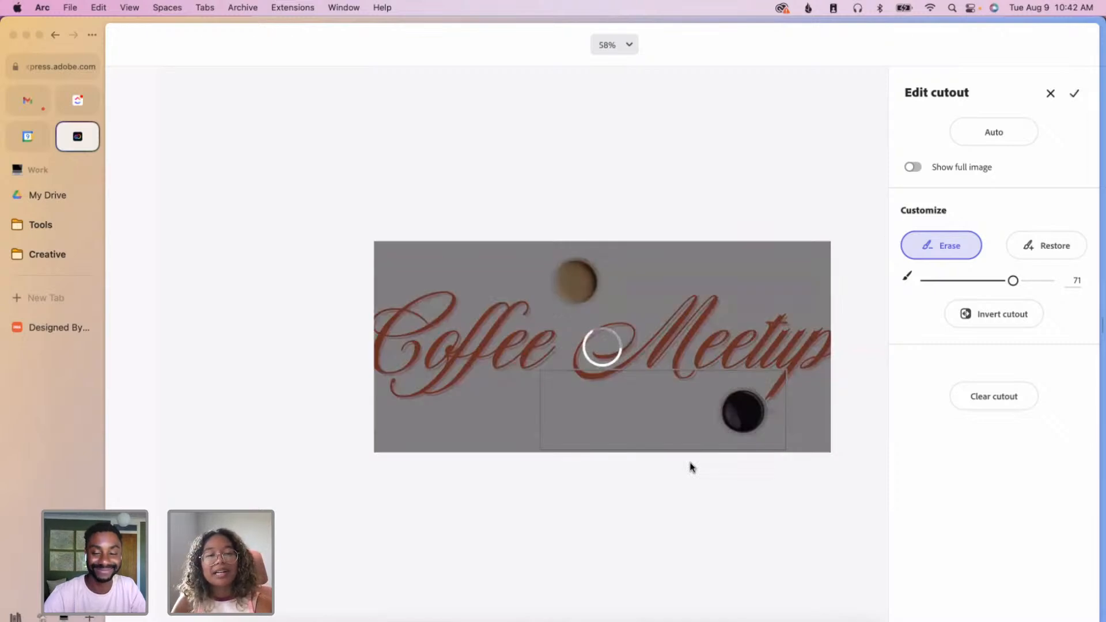
# - Rotate and shrink the black coffee cup and place it below the end of the word Coffee
pyautogui.click(742, 425)
pyautogui.moveTo(733, 424); pyautogui.dragTo(636, 434)
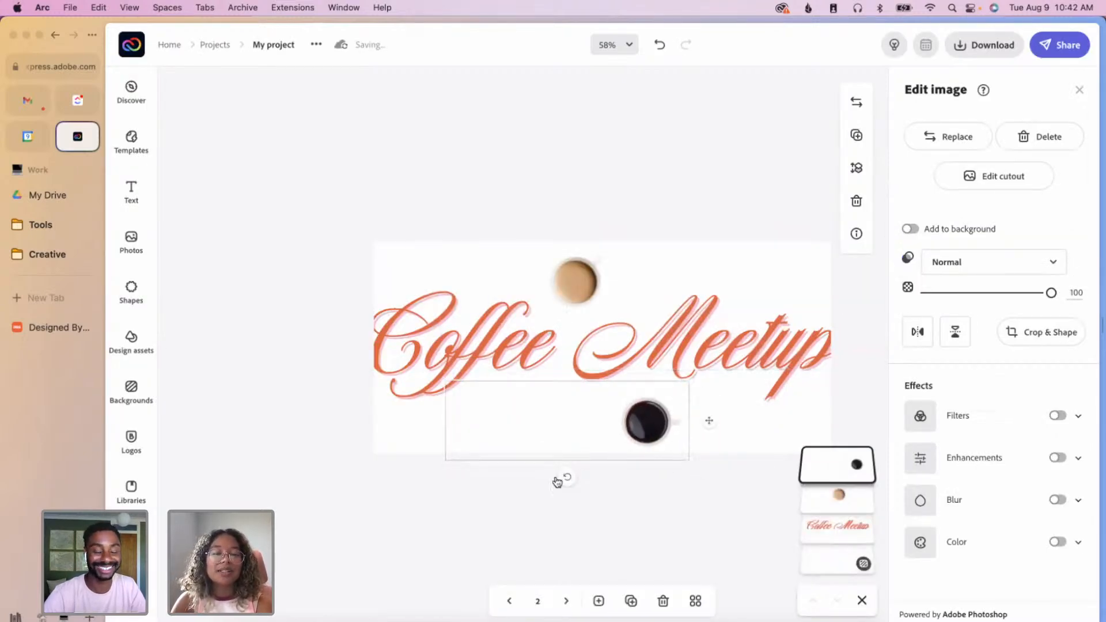
pyautogui.moveTo(557, 482); pyautogui.dragTo(535, 474)
pyautogui.moveTo(639, 445); pyautogui.dragTo(551, 401)
pyautogui.moveTo(568, 466); pyautogui.dragTo(554, 451)
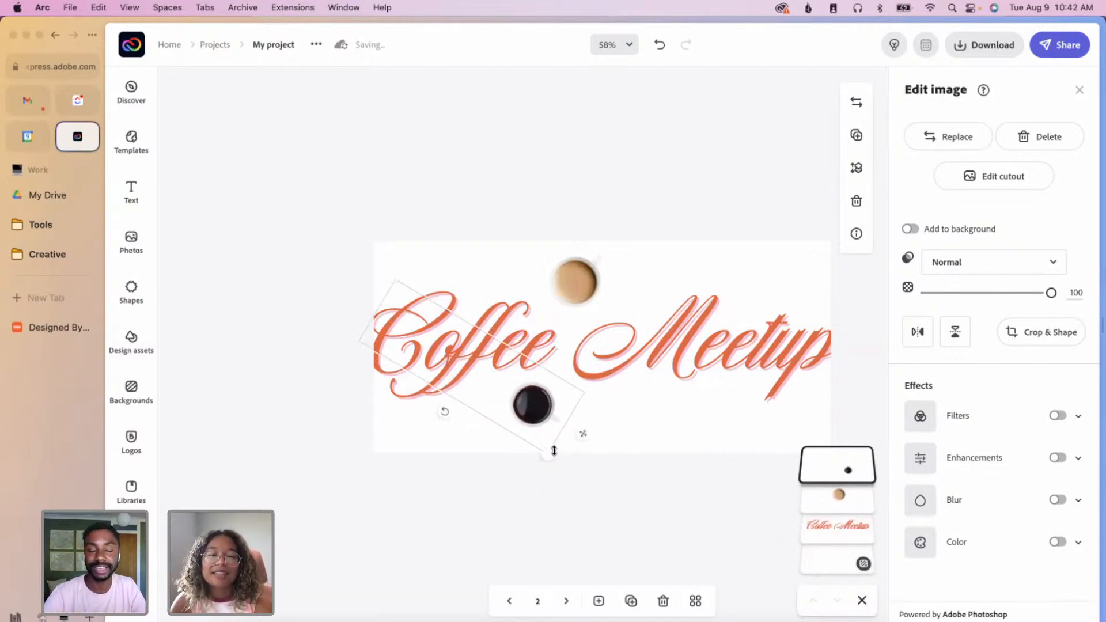
pyautogui.moveTo(534, 411); pyautogui.dragTo(538, 423)
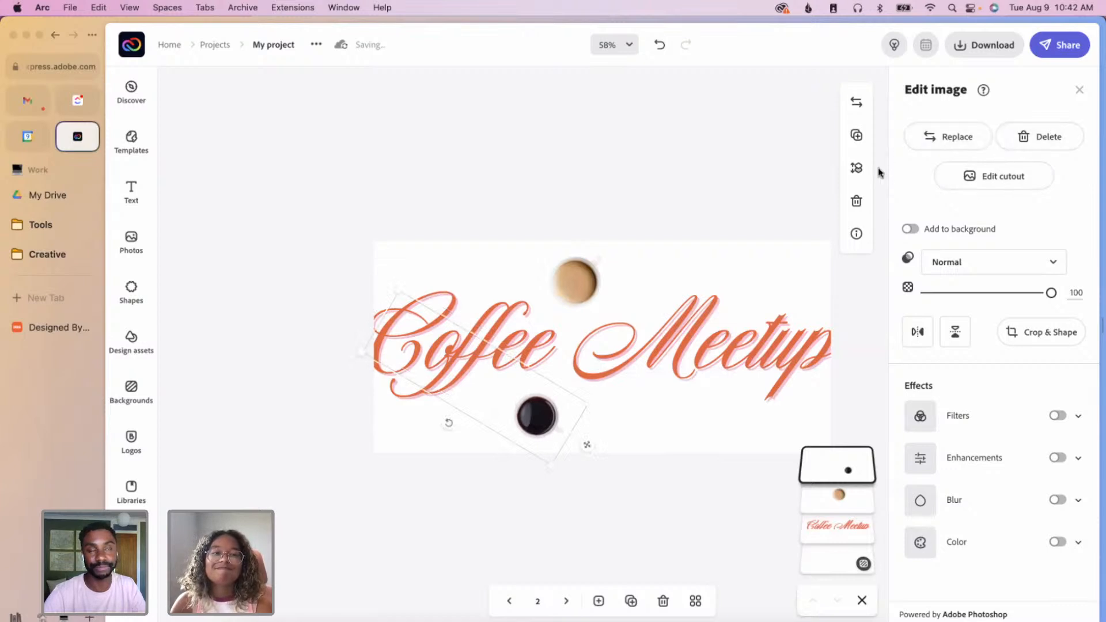
# - Duplicate the black coffee cup, rotate and shrink the copy, and place it above the end of the word Meetup
pyautogui.click(856, 138)
pyautogui.moveTo(562, 424); pyautogui.dragTo(775, 269)
pyautogui.moveTo(780, 326); pyautogui.dragTo(771, 316)
pyautogui.moveTo(688, 289); pyautogui.dragTo(708, 182)
pyautogui.moveTo(644, 223); pyautogui.dragTo(758, 300)
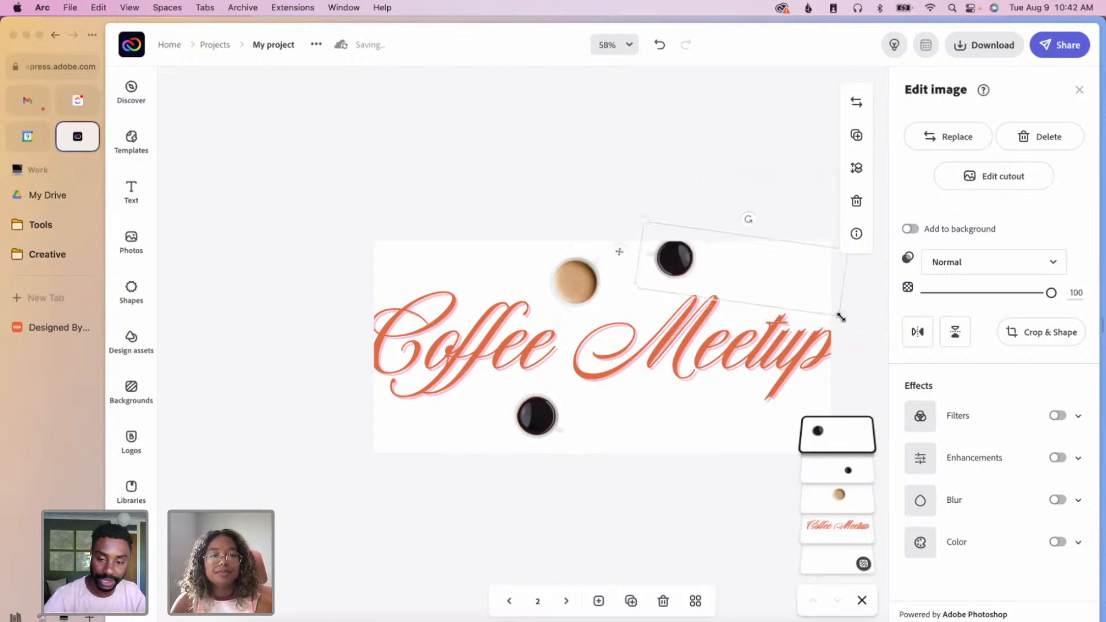
pyautogui.moveTo(840, 317); pyautogui.dragTo(818, 306)
pyautogui.moveTo(740, 219); pyautogui.dragTo(743, 216)
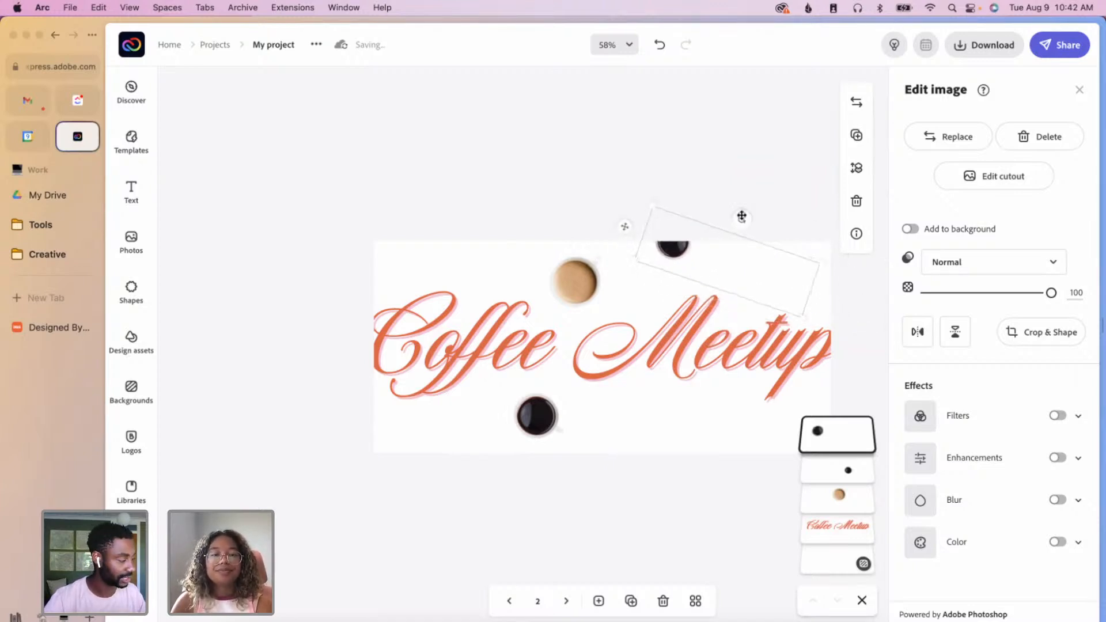
pyautogui.moveTo(691, 242); pyautogui.dragTo(775, 273)
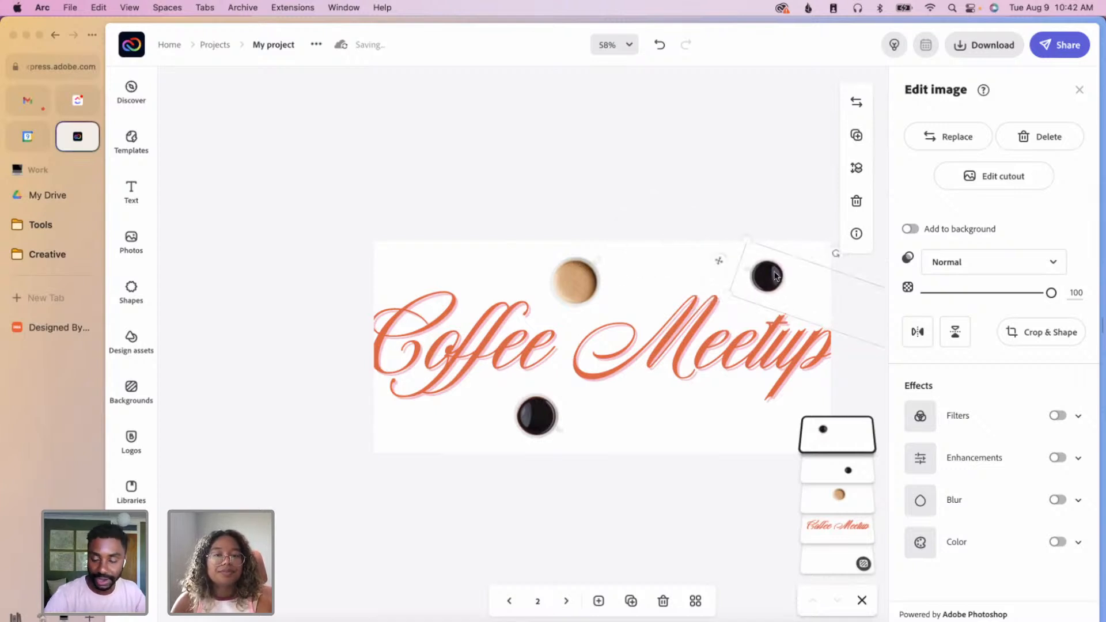
# - Shrink and tilt the milky coffee cup and settle it above the gap between the title's two words
pyautogui.click(615, 271)
pyautogui.moveTo(682, 321); pyautogui.dragTo(645, 309)
pyautogui.moveTo(548, 327); pyautogui.dragTo(540, 325)
pyautogui.moveTo(578, 273); pyautogui.dragTo(603, 278)
pyautogui.moveTo(681, 268); pyautogui.dragTo(686, 264)
pyautogui.moveTo(592, 281); pyautogui.dragTo(578, 291)
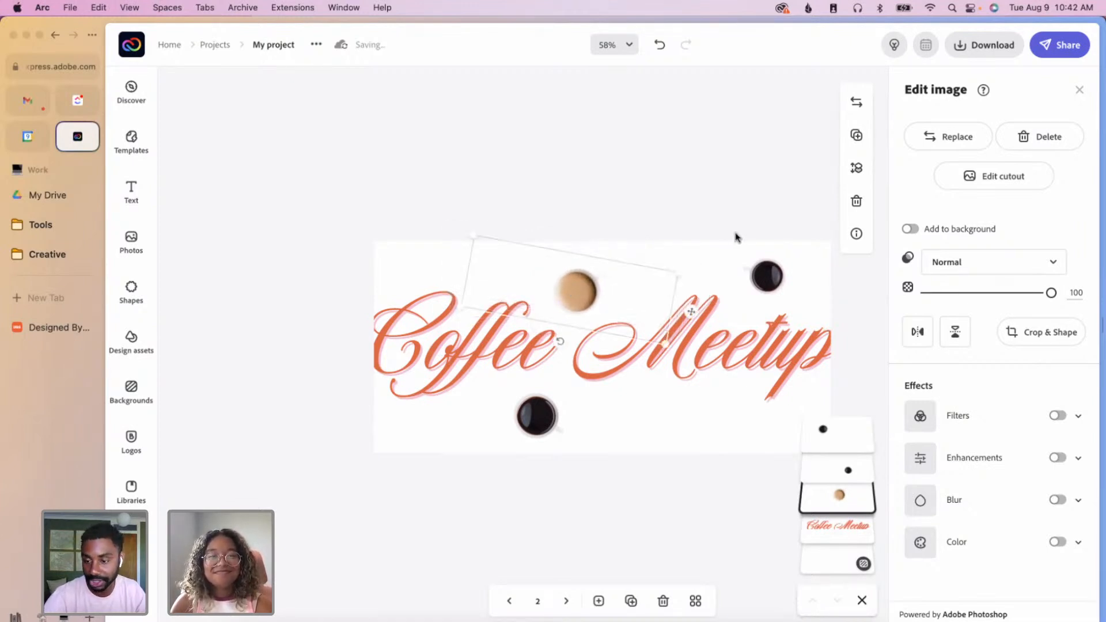
# - Duplicate the small black coffee cup above Meetup and place the copy below the word Meetup
pyautogui.click(733, 237)
pyautogui.click(767, 269)
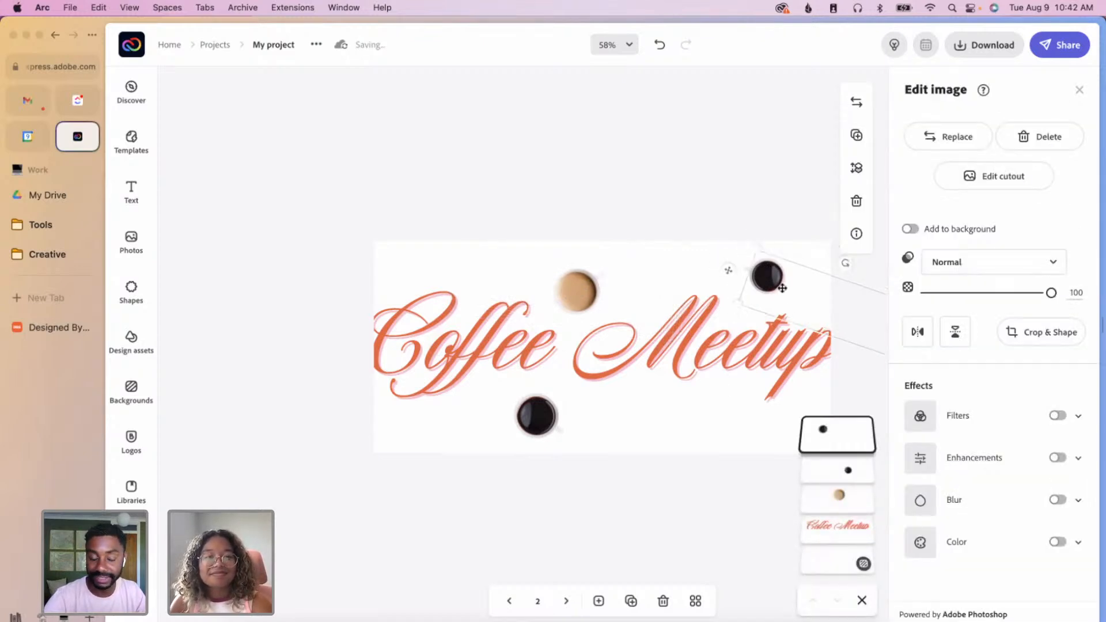
pyautogui.moveTo(788, 294); pyautogui.dragTo(797, 303)
pyautogui.moveTo(694, 419); pyautogui.dragTo(697, 429)
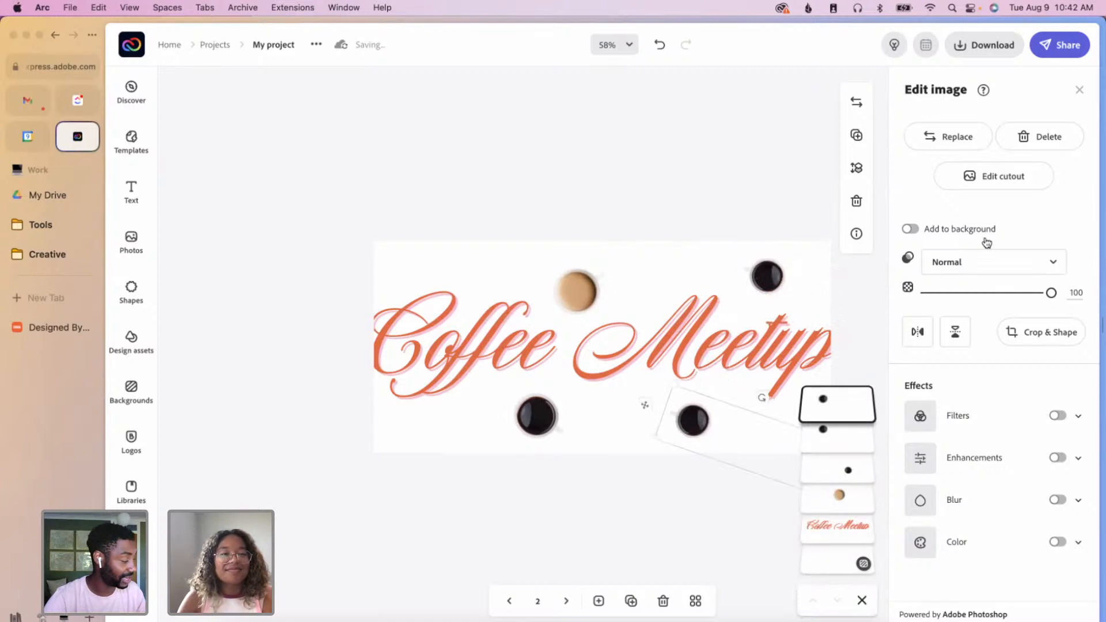
# - Reset the copy's cutout, remove its background automatically and erase the outer cups, keeping only the milky coffee cup
pyautogui.click(979, 178)
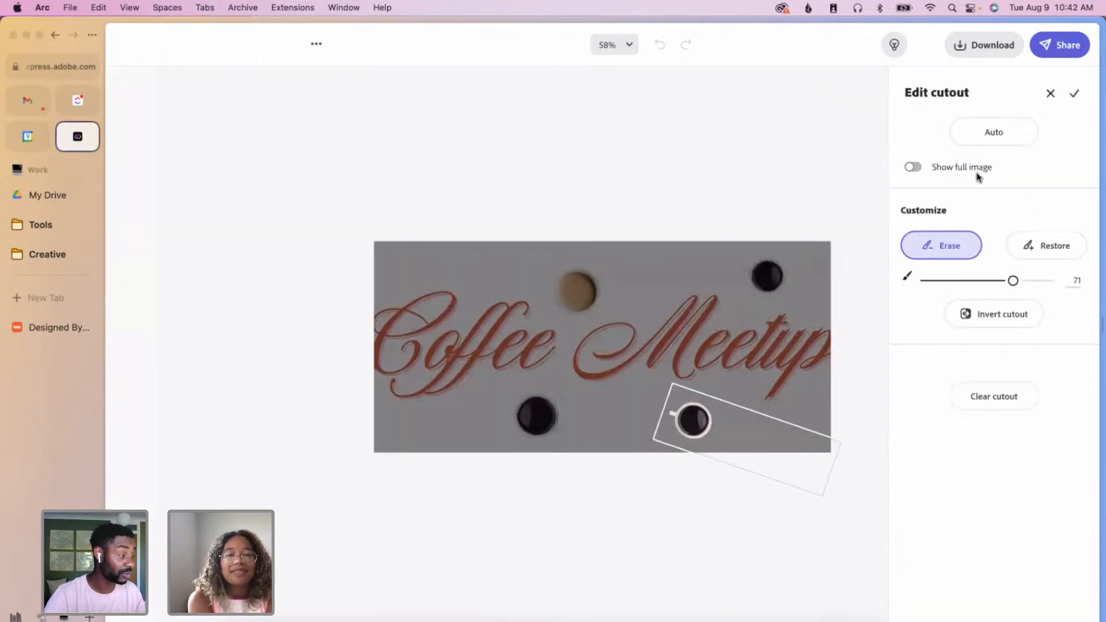
pyautogui.click(1003, 407)
pyautogui.click(726, 412)
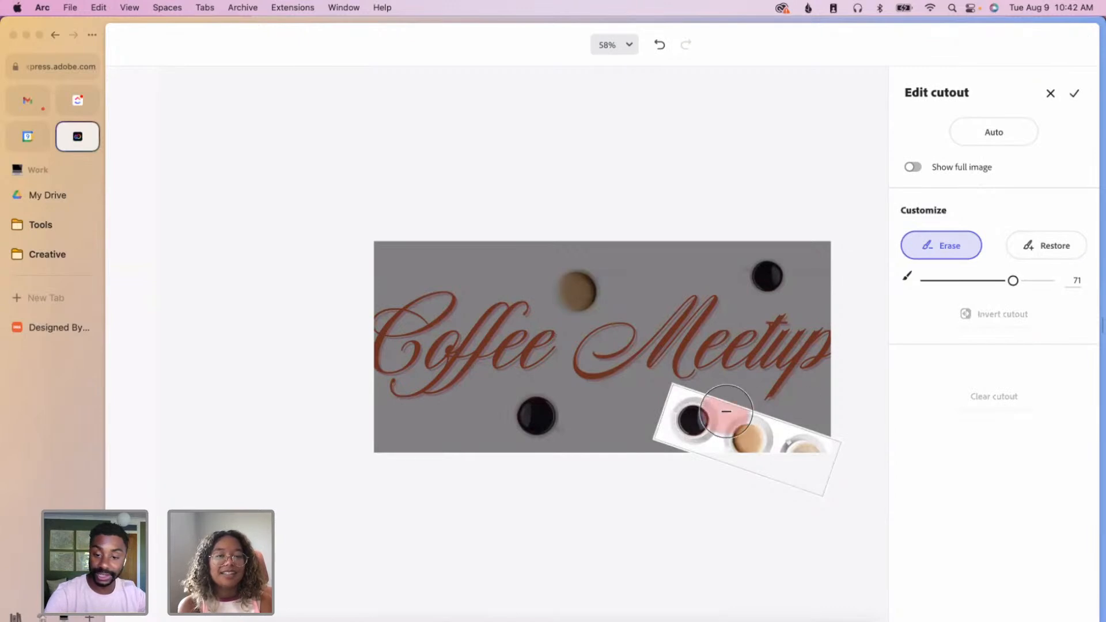
pyautogui.press('super+z')
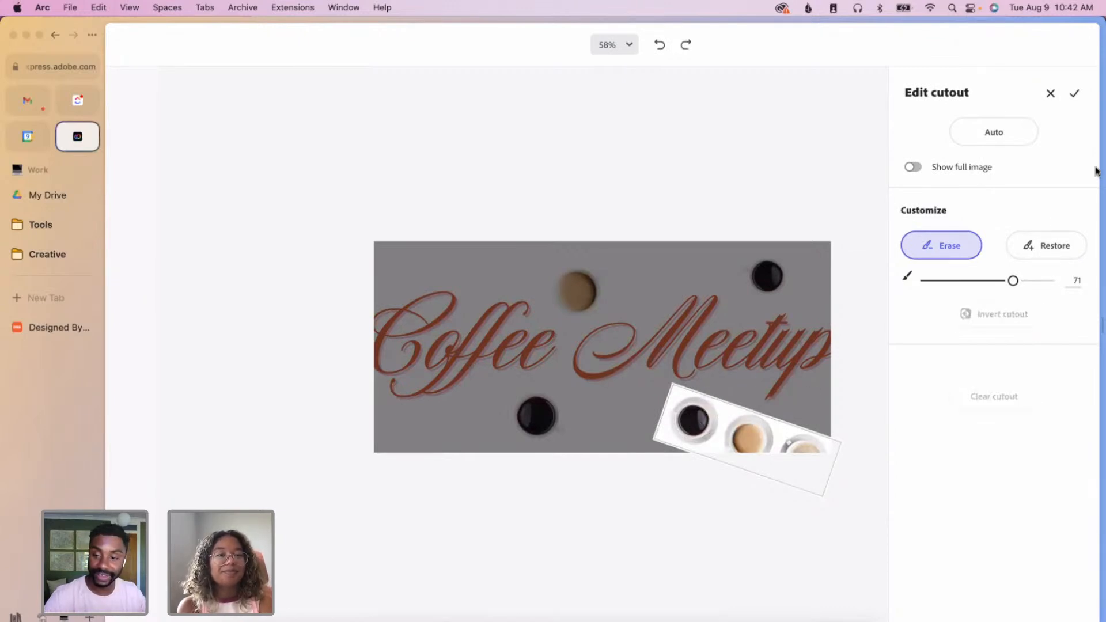
pyautogui.click(995, 134)
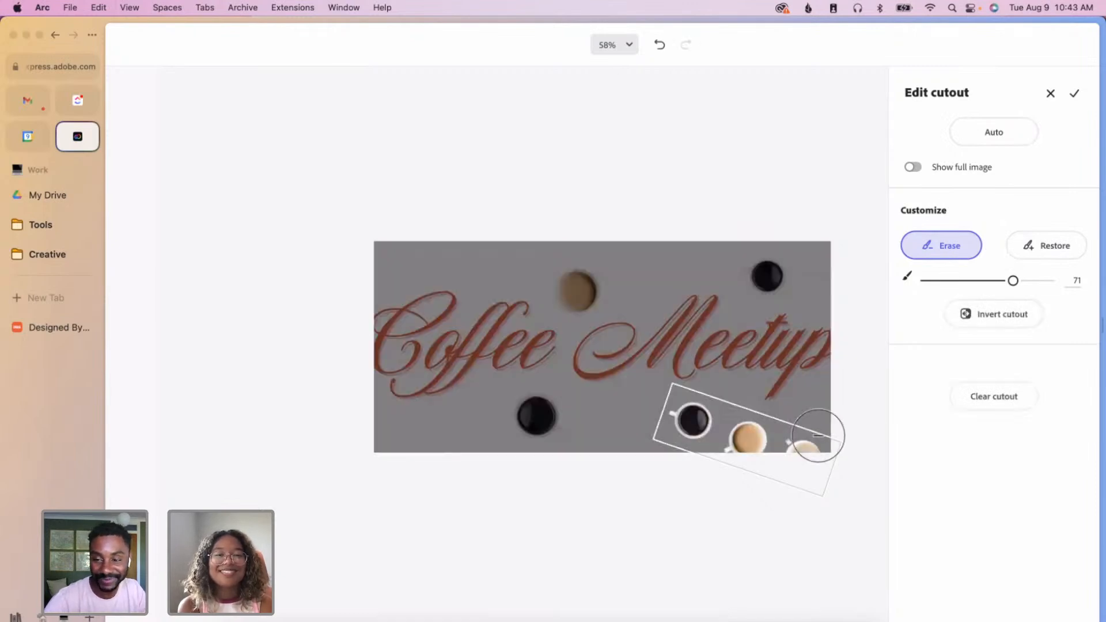
pyautogui.moveTo(695, 416); pyautogui.dragTo(691, 420)
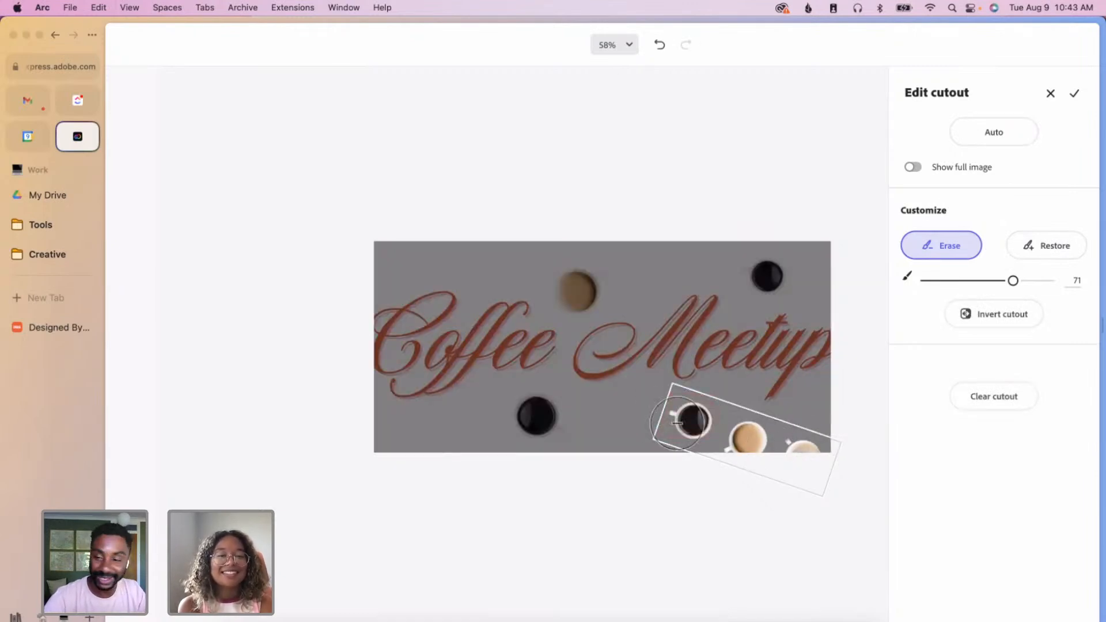
pyautogui.moveTo(811, 446); pyautogui.dragTo(807, 440)
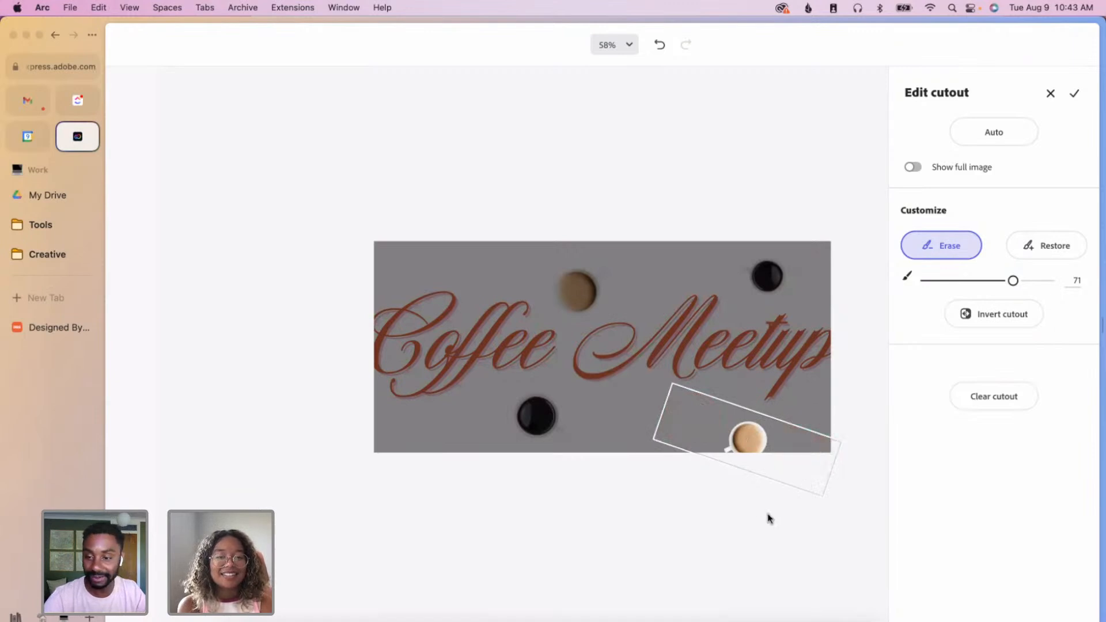
pyautogui.click(1076, 95)
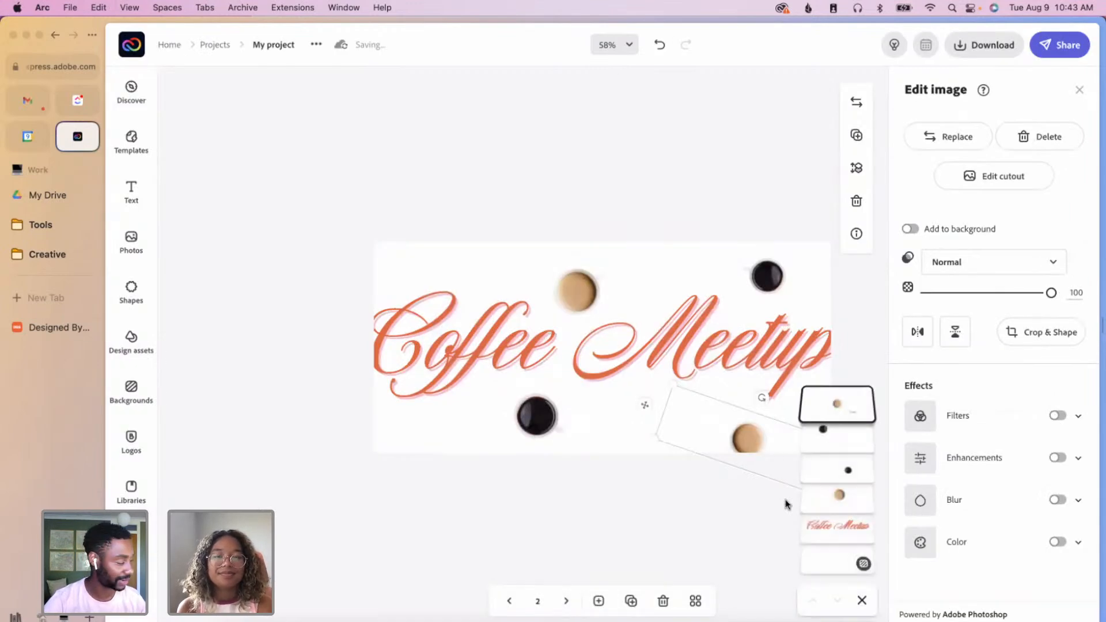
# - Move the lower black coffee cup further left beneath Coffee and the upper milky coffee cup up and slightly left
pyautogui.moveTo(538, 418); pyautogui.dragTo(464, 429)
pyautogui.moveTo(581, 289); pyautogui.dragTo(550, 261)
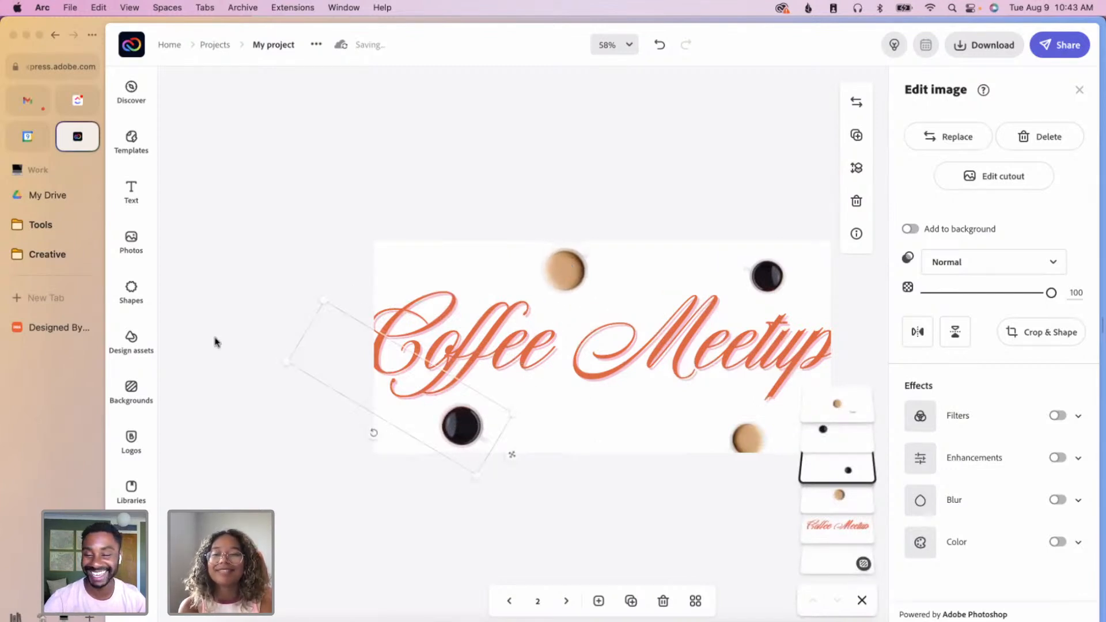
# - Search the stock photos for "croissant" and add the single curved croissant on a white background to the banner
pyautogui.click(132, 242)
pyautogui.click(305, 163)
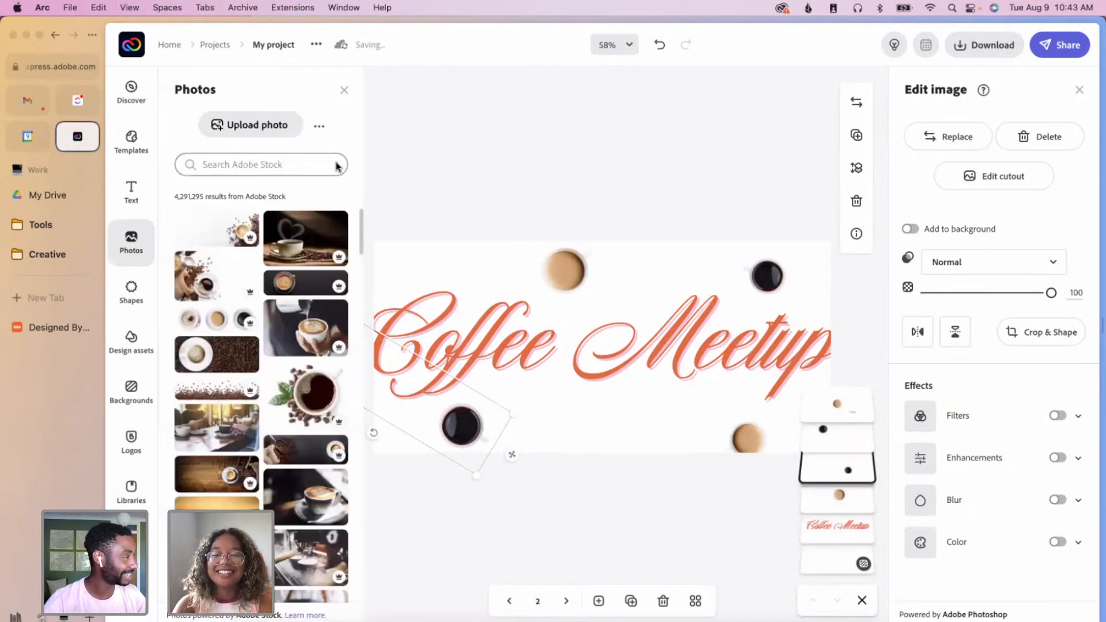
pyautogui.press('super+a')
pyautogui.write('croissant')
pyautogui.press('Return')
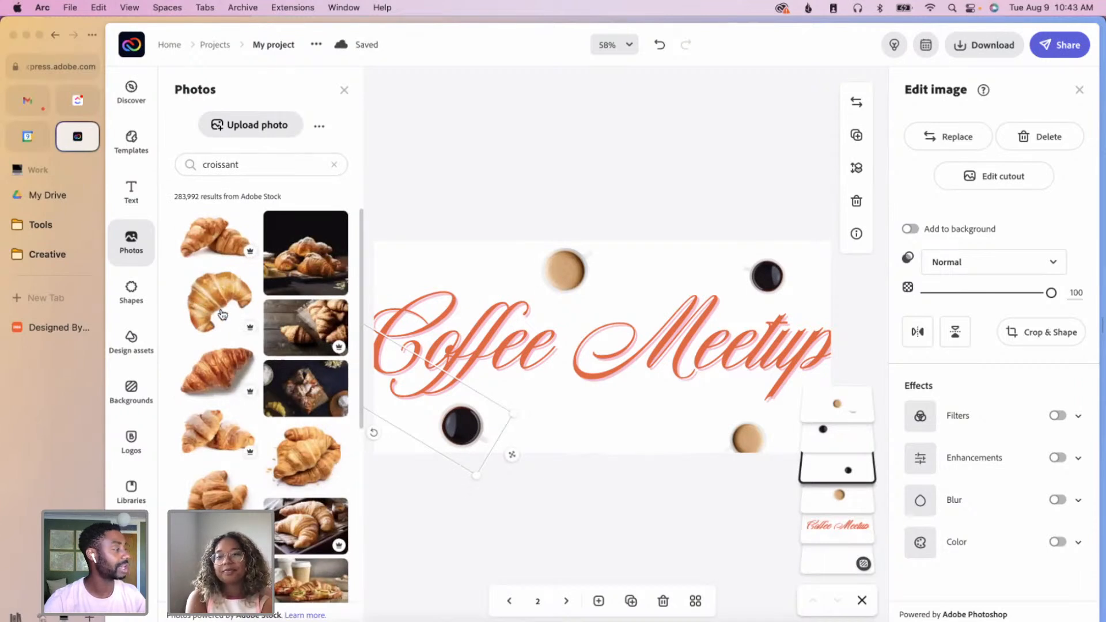
pyautogui.click(219, 302)
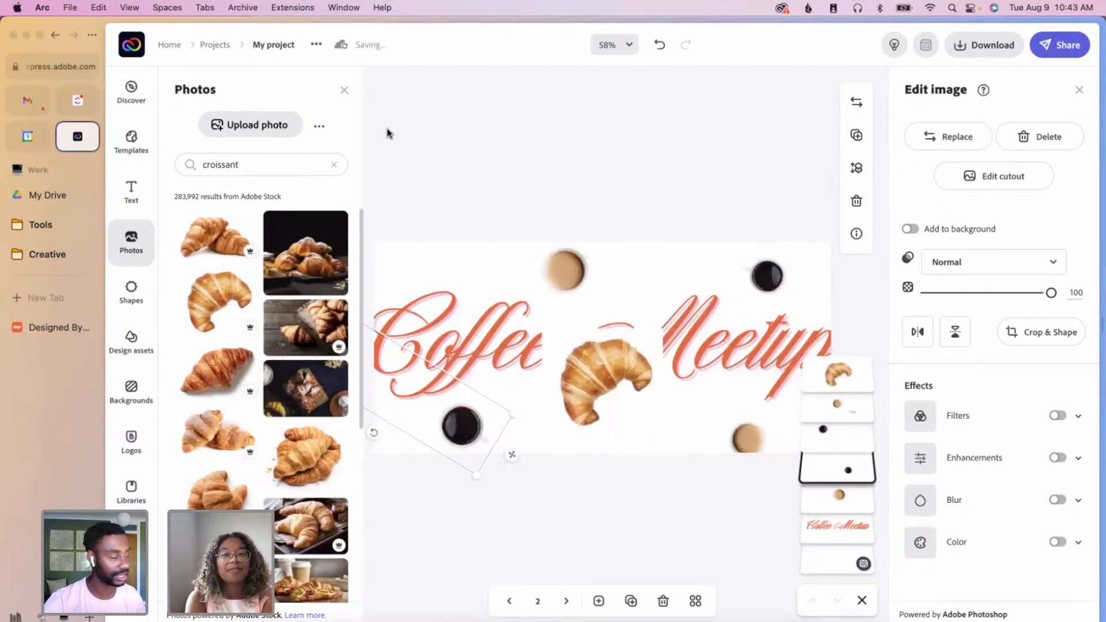
pyautogui.click(344, 90)
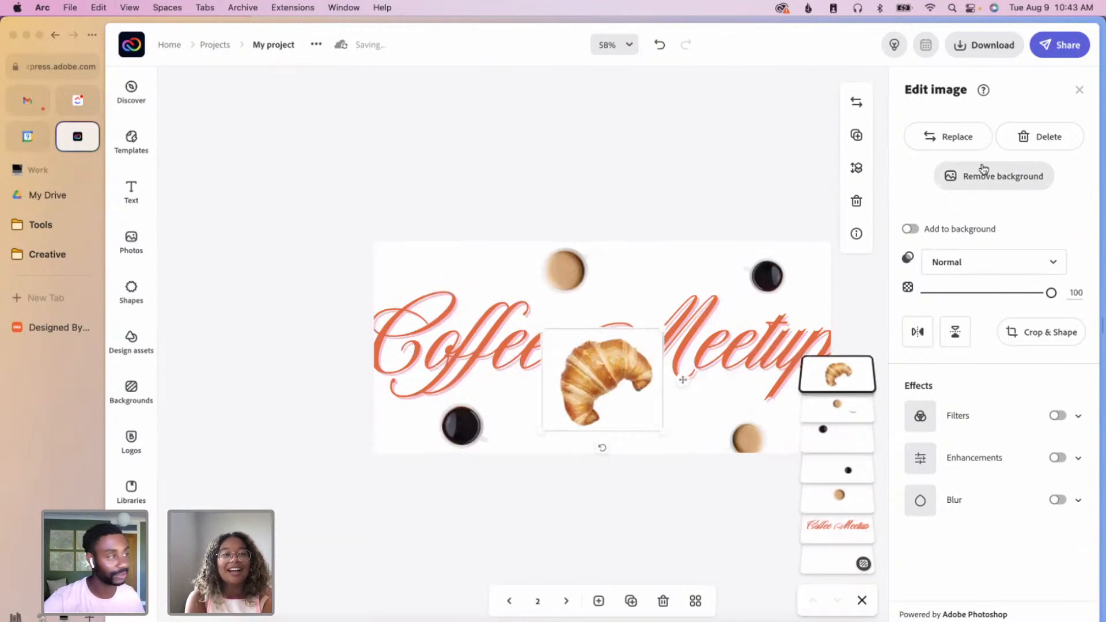
# - Remove the croissant's background, shrink and tilt it, and place it below the gap between Coffee and Meetup
pyautogui.click(986, 174)
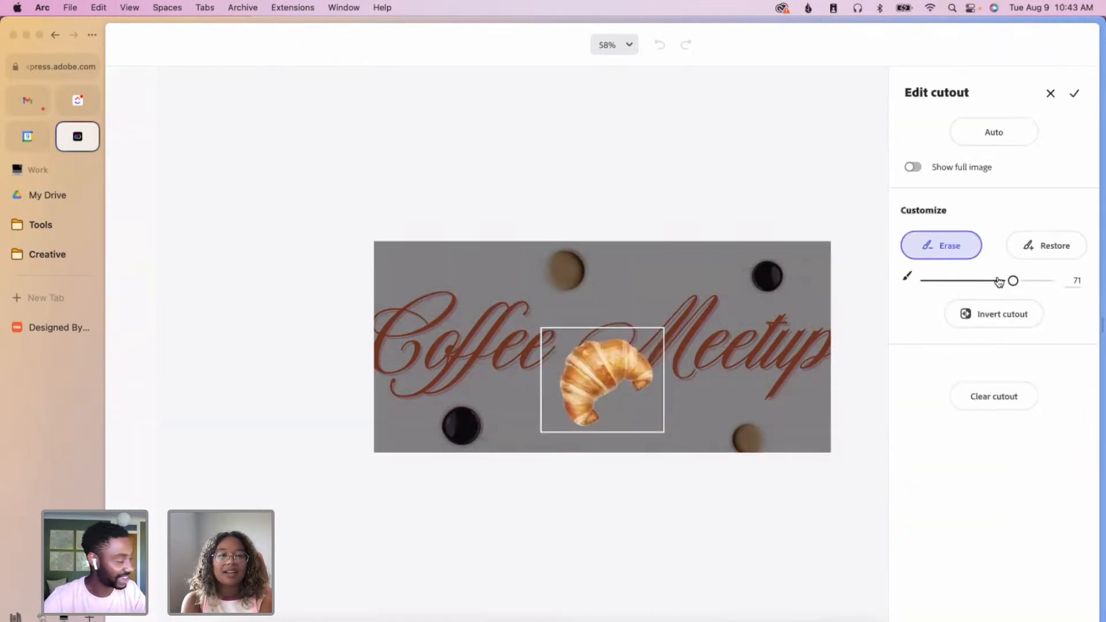
pyautogui.click(1075, 95)
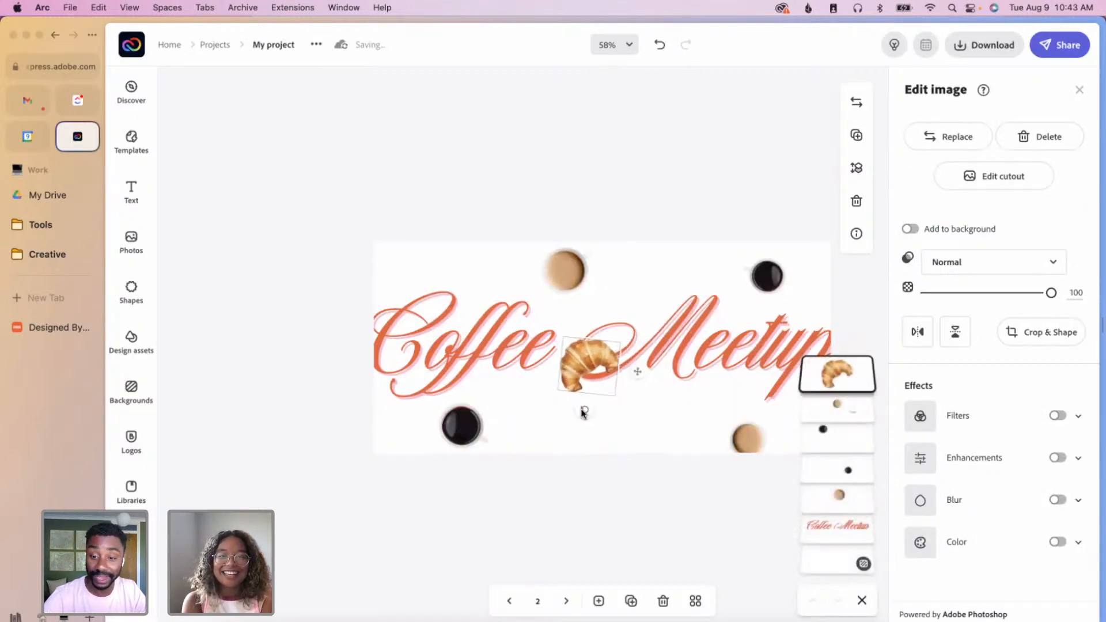
pyautogui.moveTo(587, 363); pyautogui.dragTo(477, 309)
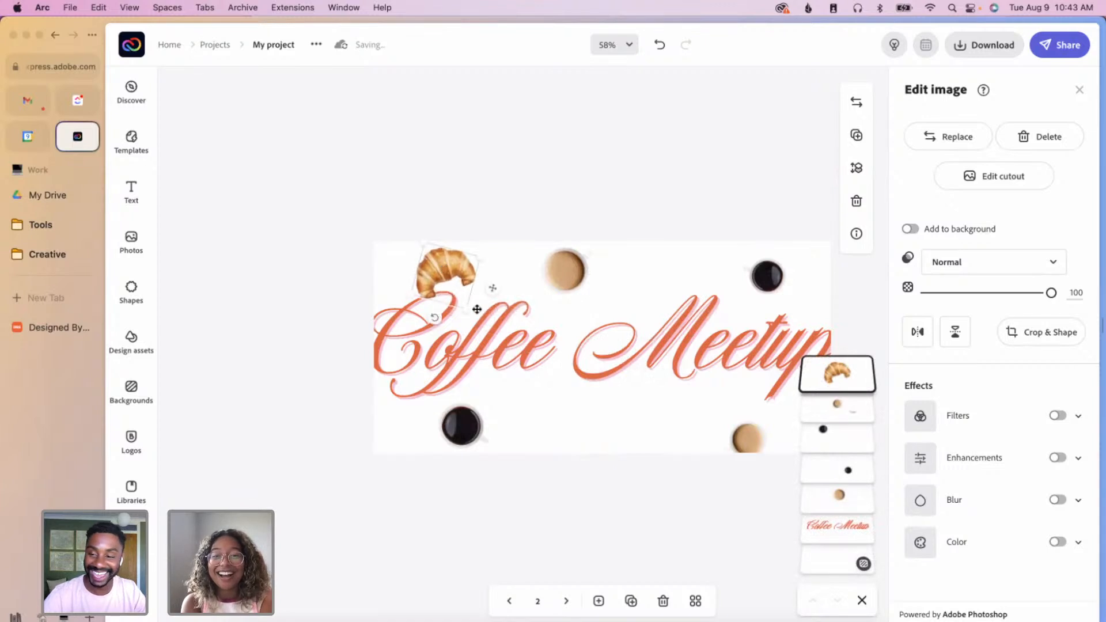
pyautogui.moveTo(440, 273); pyautogui.dragTo(561, 472)
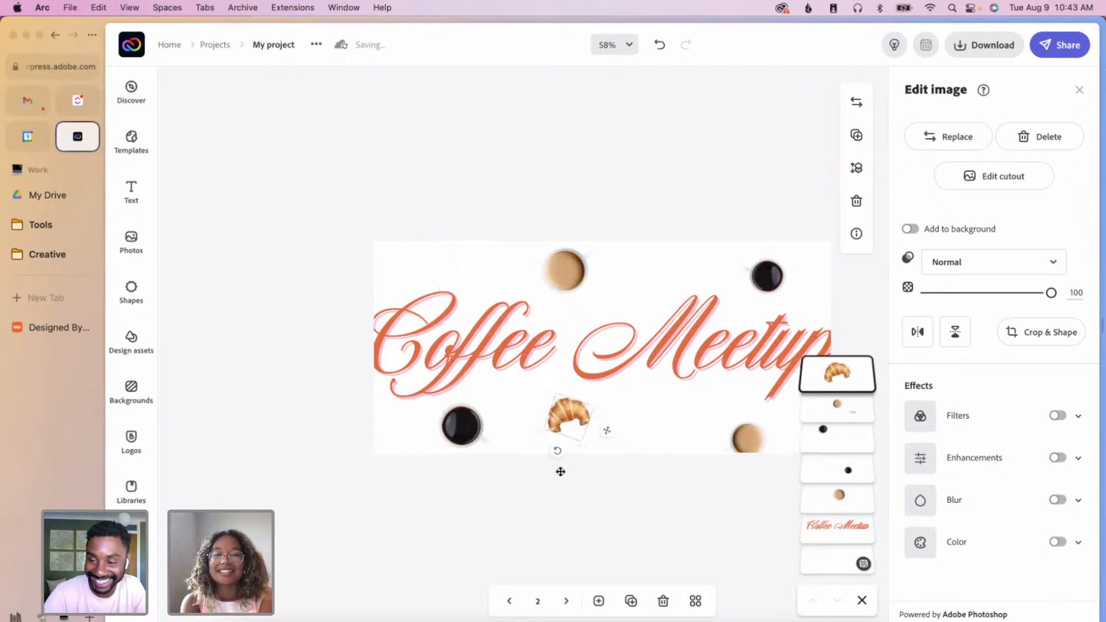
pyautogui.click(581, 507)
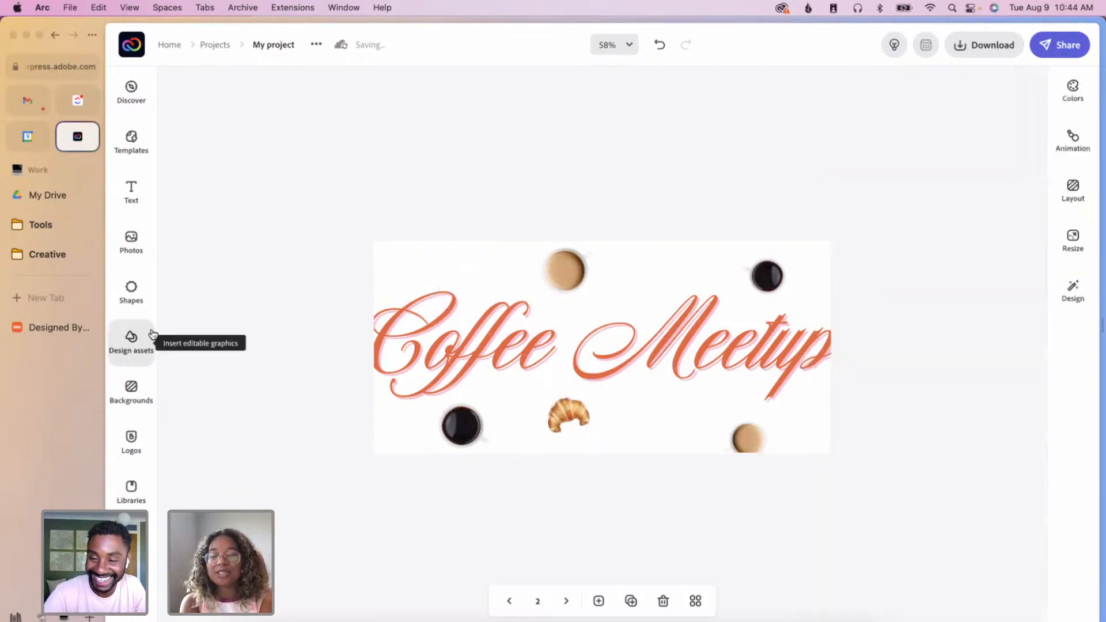
# - Search the stock photos for "bagel" and add the photo of stacked bagels on a white background to the banner
pyautogui.click(131, 237)
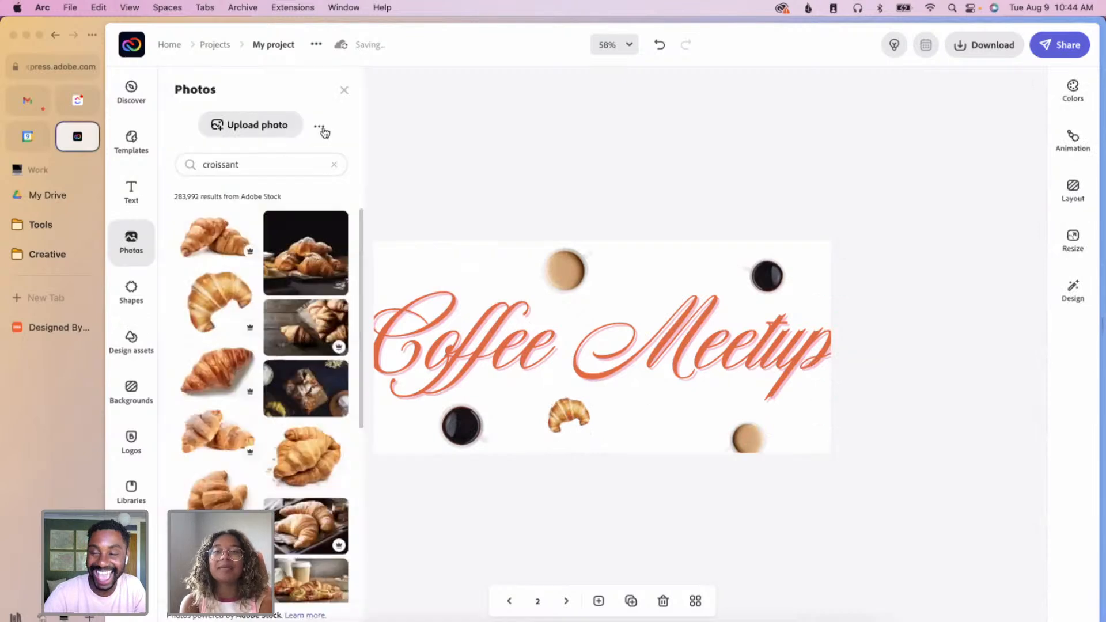
pyautogui.click(327, 166)
pyautogui.write('bagel')
pyautogui.press('Return')
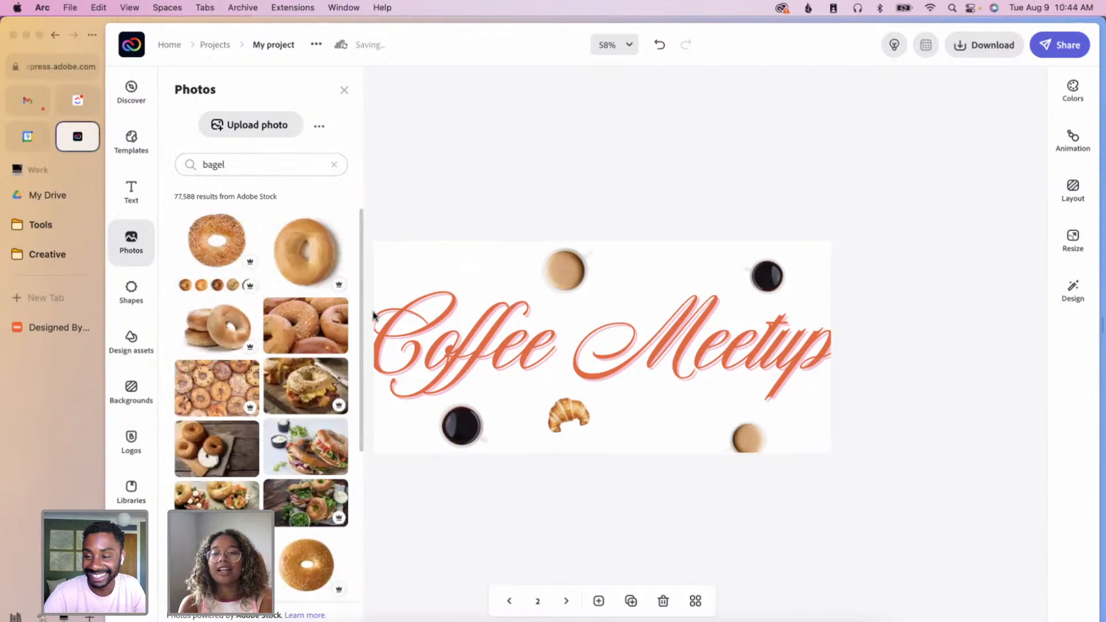
pyautogui.click(214, 320)
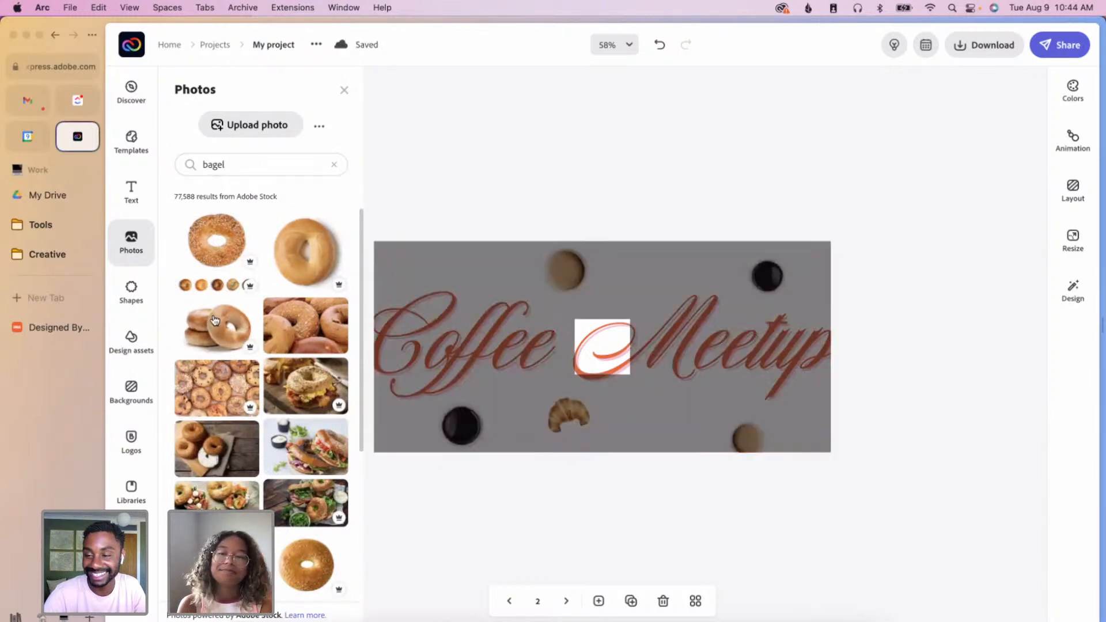
pyautogui.click(602, 378)
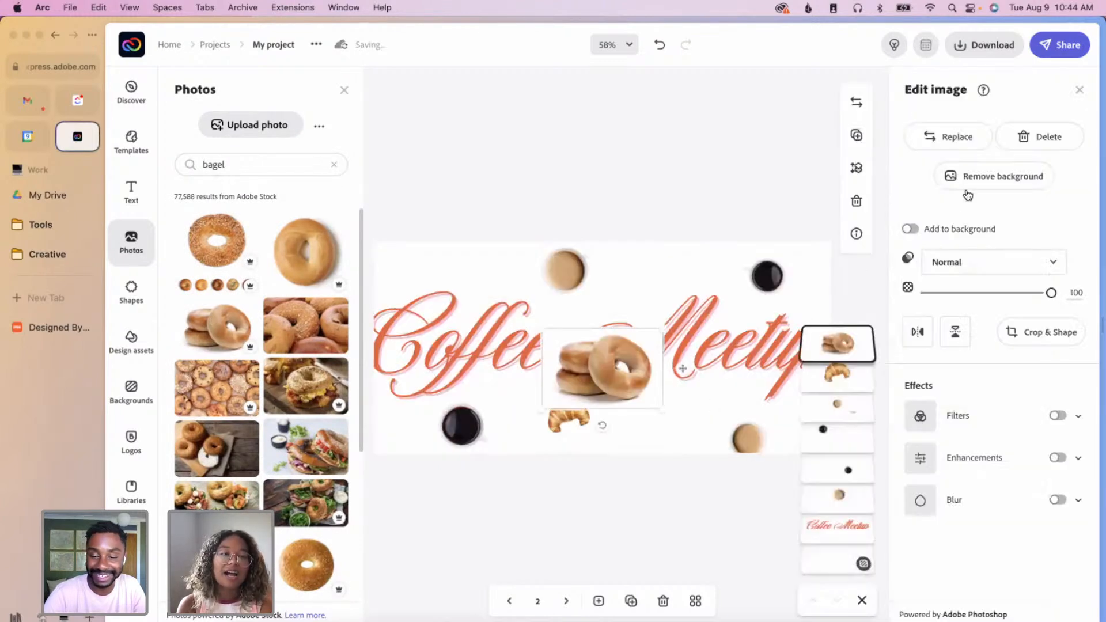
# - Remove the bagels' background, shrink them and place them above the C of Coffee in the banner's corner
pyautogui.click(988, 178)
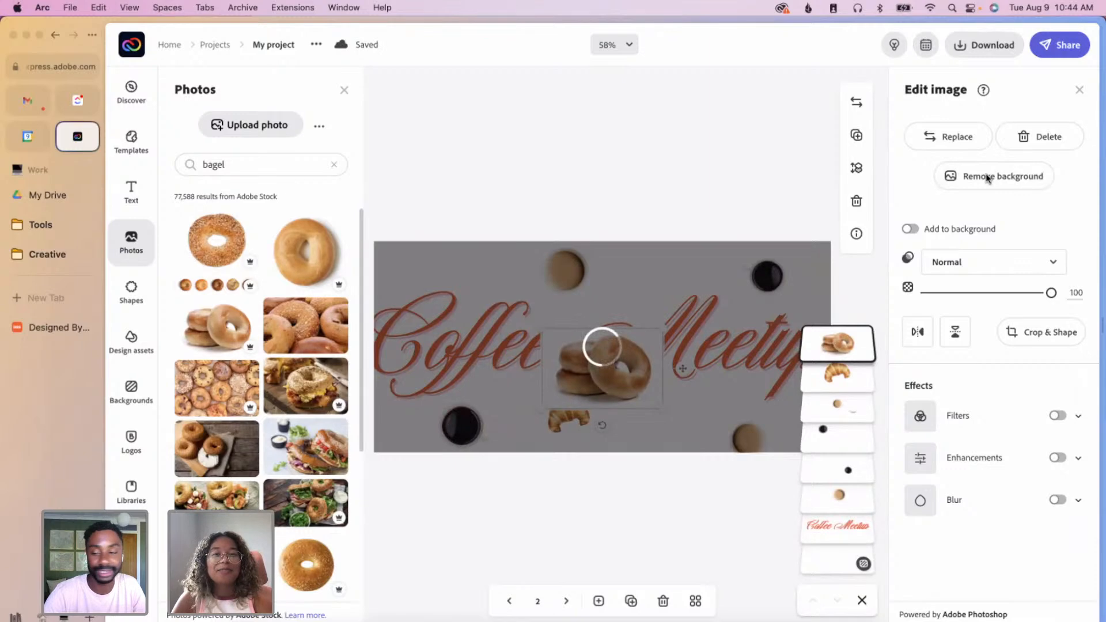
pyautogui.click(1075, 94)
pyautogui.moveTo(656, 402); pyautogui.dragTo(431, 270)
pyautogui.moveTo(429, 309); pyautogui.dragTo(421, 274)
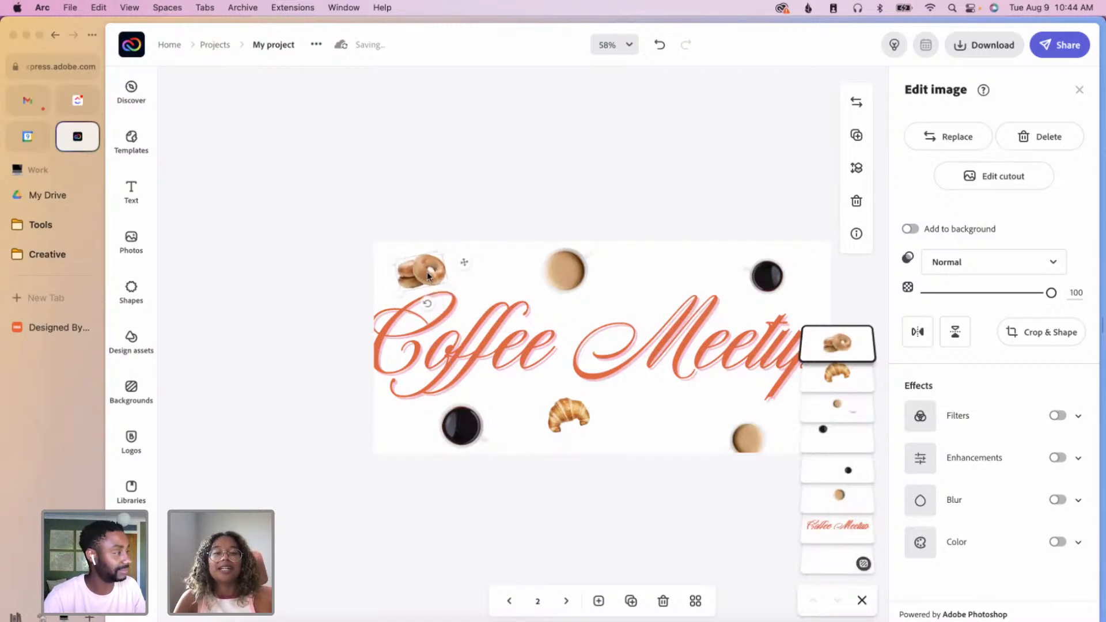
pyautogui.click(628, 513)
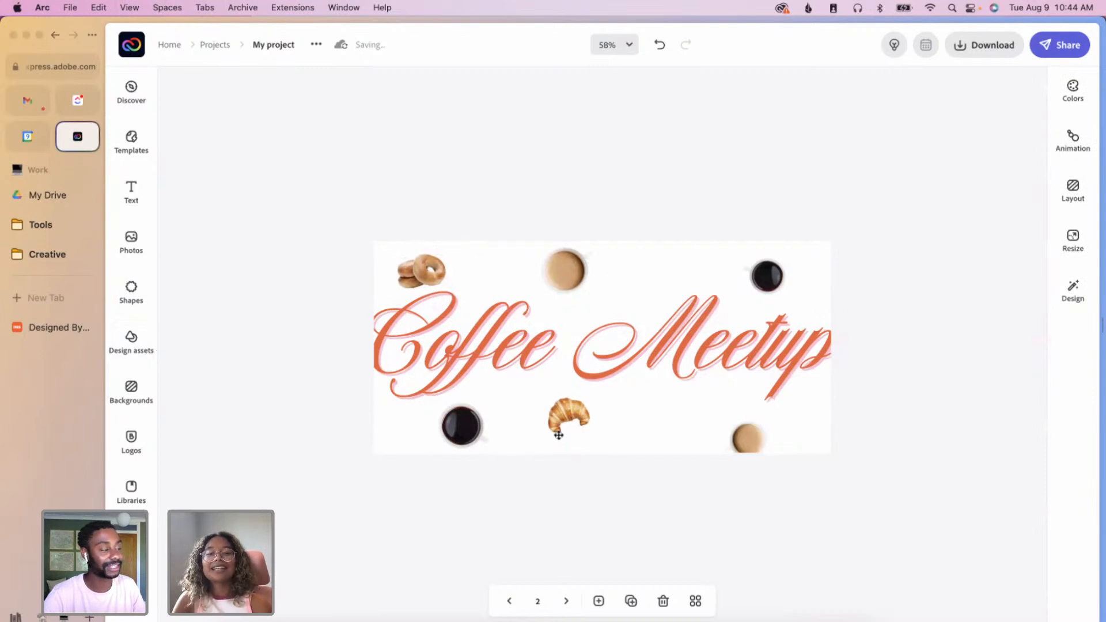
# - Rotate the croissant so its open side faces up and nudge it slightly left
pyautogui.click(575, 418)
pyautogui.moveTo(558, 452); pyautogui.dragTo(670, 386)
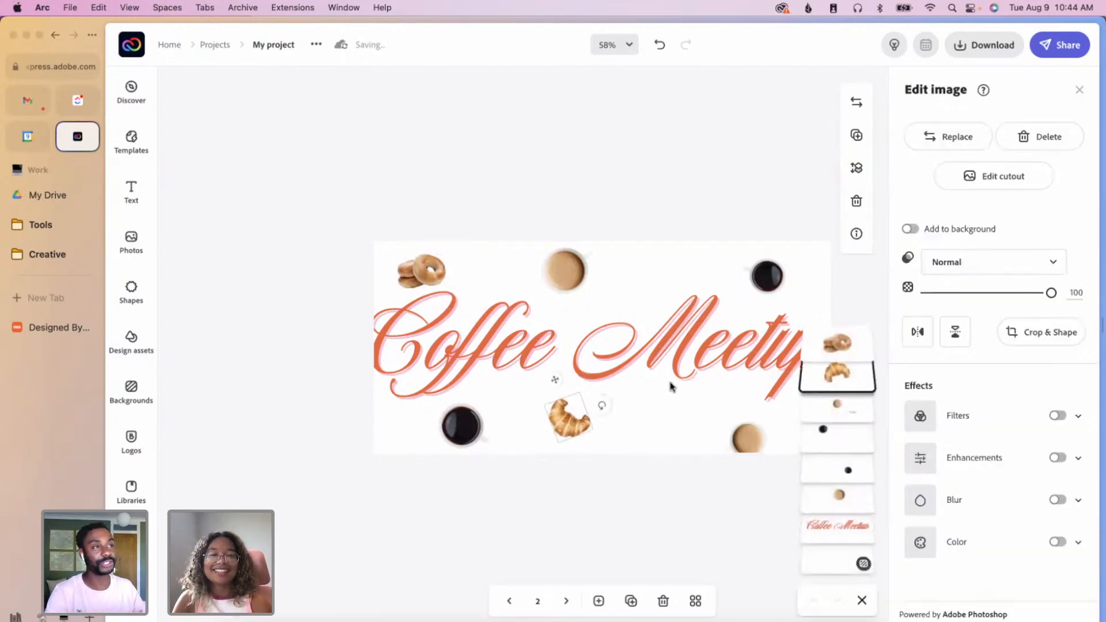
pyautogui.click(632, 534)
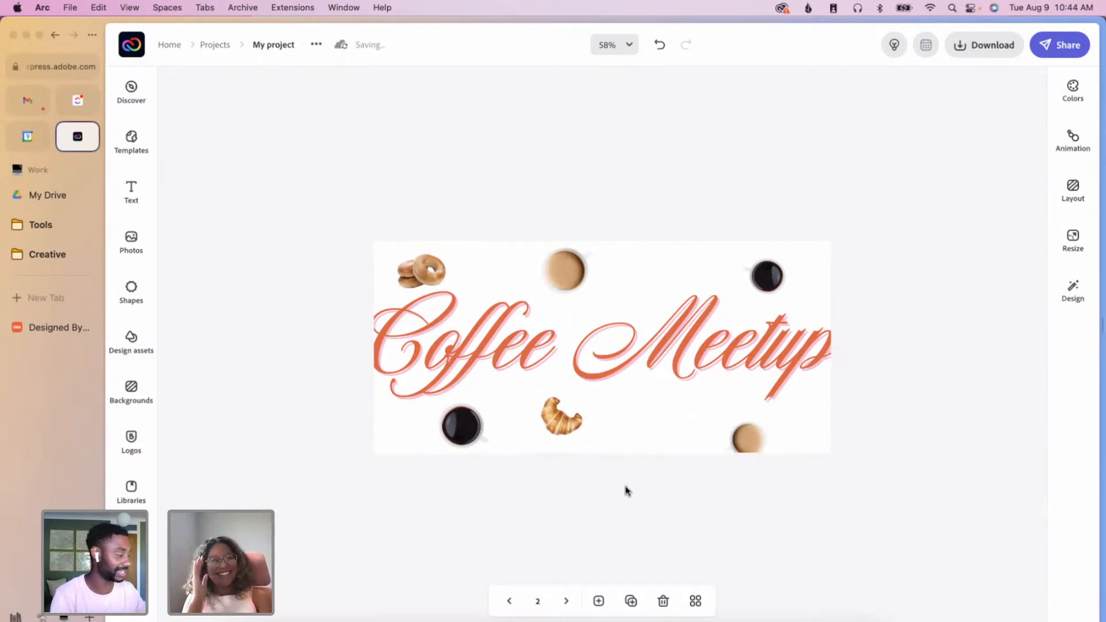
# - Search the stock photos for "scone" and add the white-background photo of a jam-topped scone beside a plain one
pyautogui.click(132, 254)
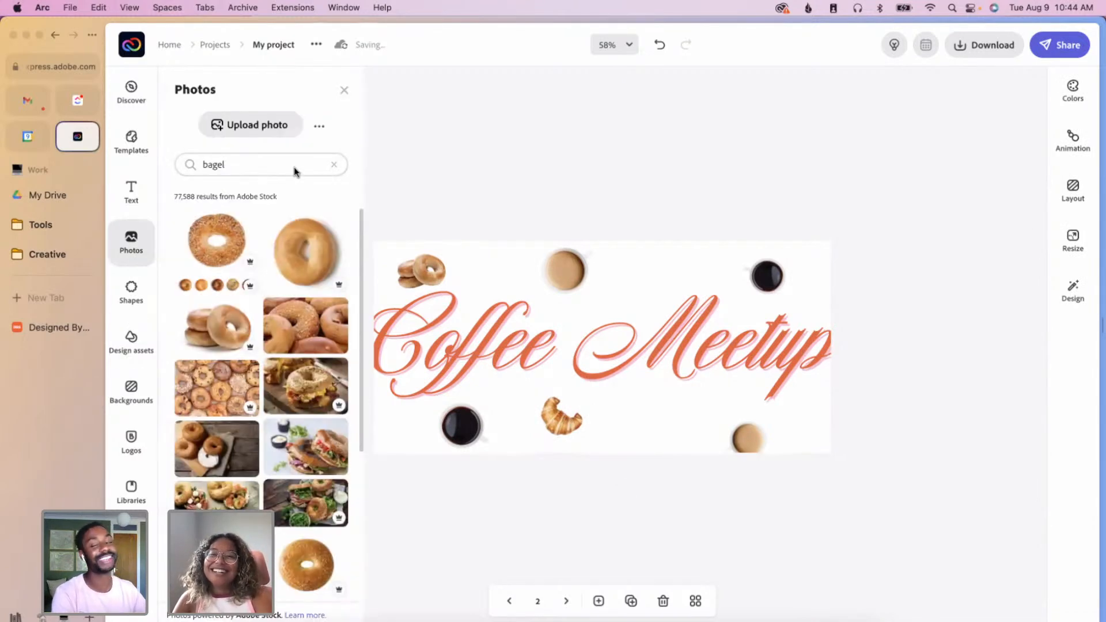
pyautogui.click(335, 167)
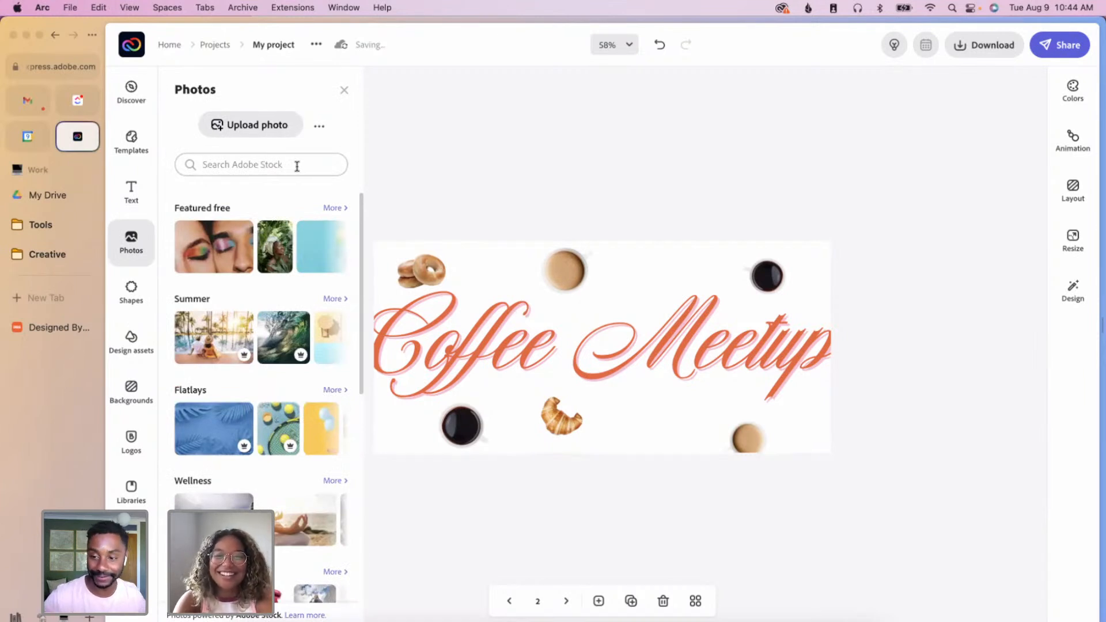
pyautogui.write('scone')
pyautogui.press('Return')
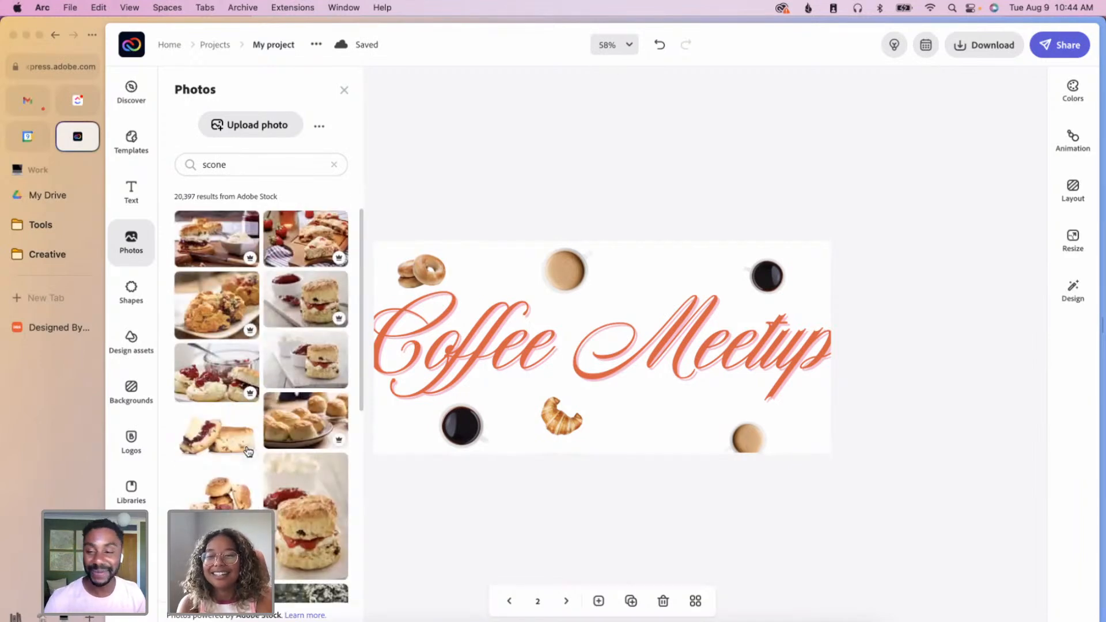
pyautogui.scroll(-5, 241, 493)
pyautogui.scroll(4, 261, 404)
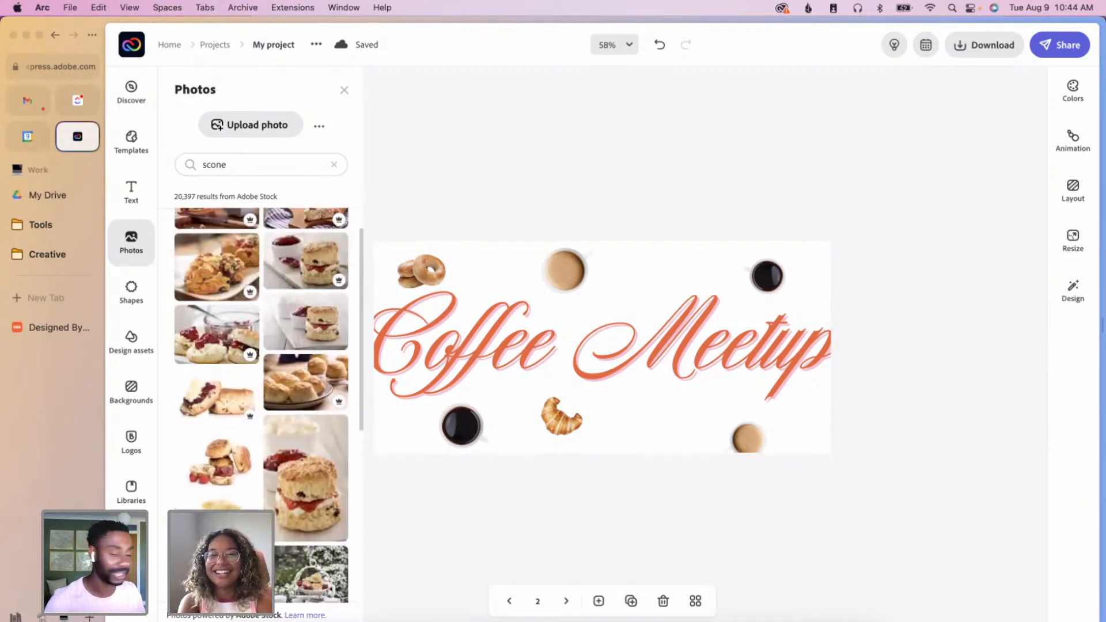
pyautogui.click(219, 414)
pyautogui.click(591, 392)
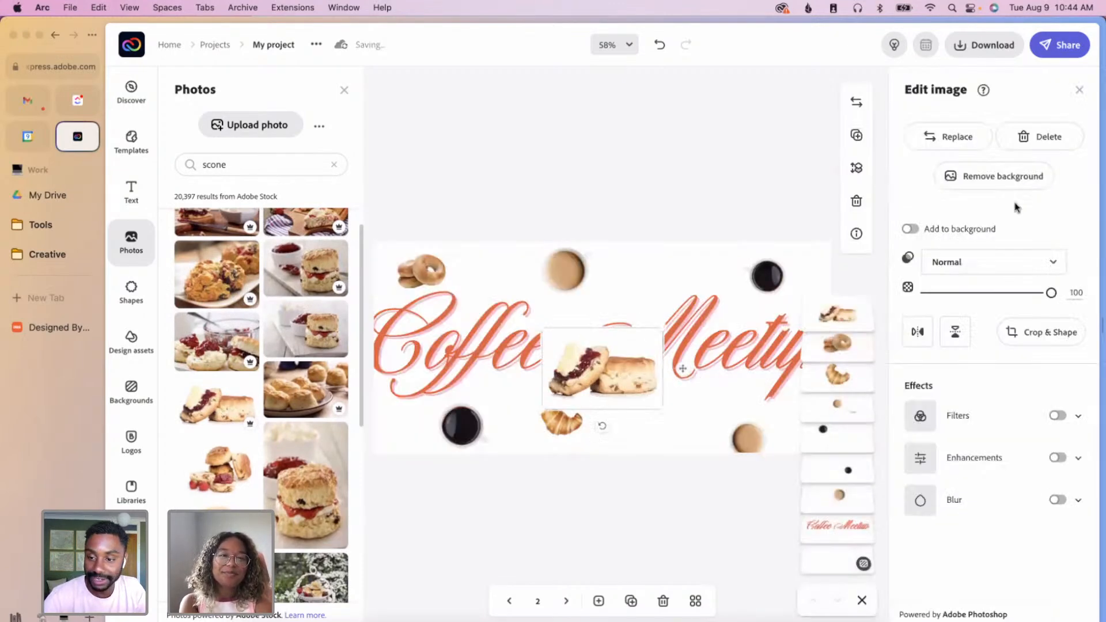
# - Remove the scones' background, shrink and tilt them, and place them between the croissant and the milky coffee cup below Meetup
pyautogui.click(1006, 177)
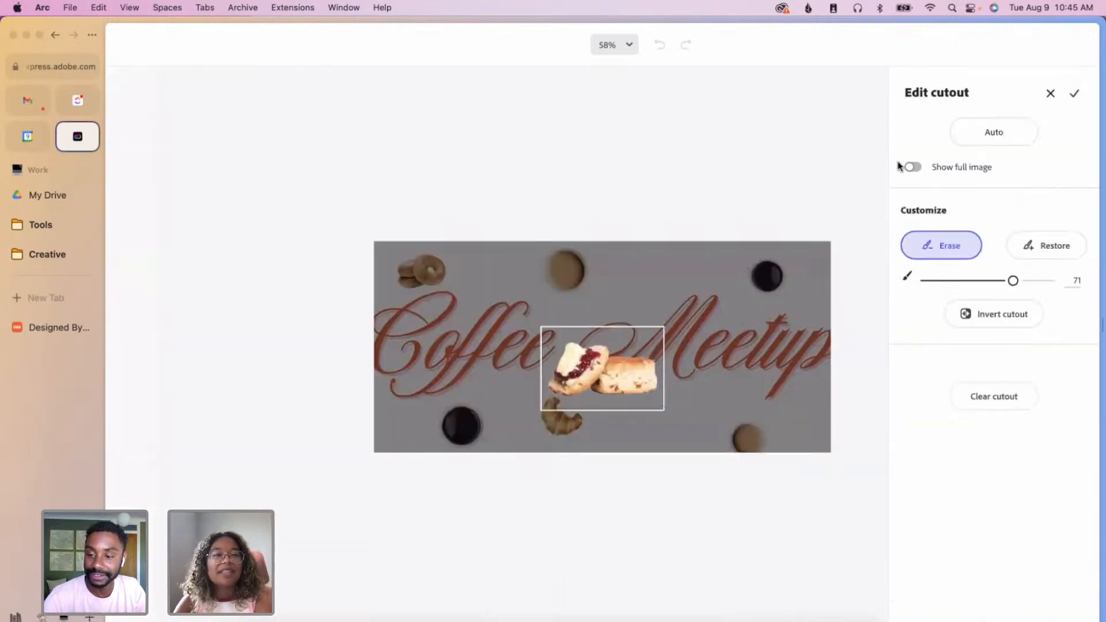
pyautogui.click(1076, 97)
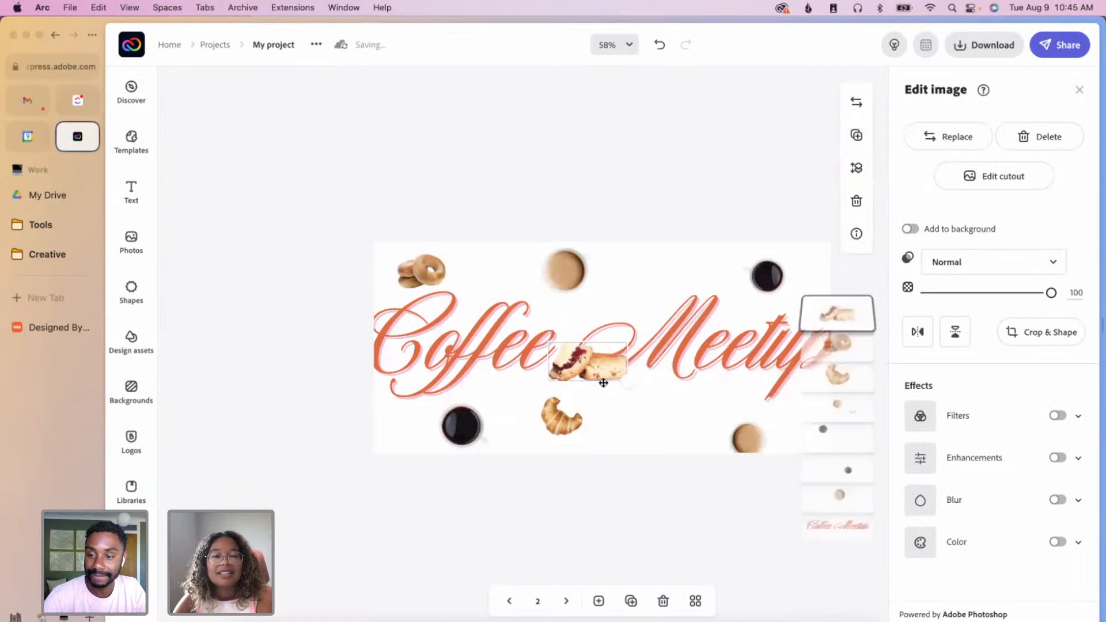
pyautogui.moveTo(576, 360); pyautogui.dragTo(690, 429)
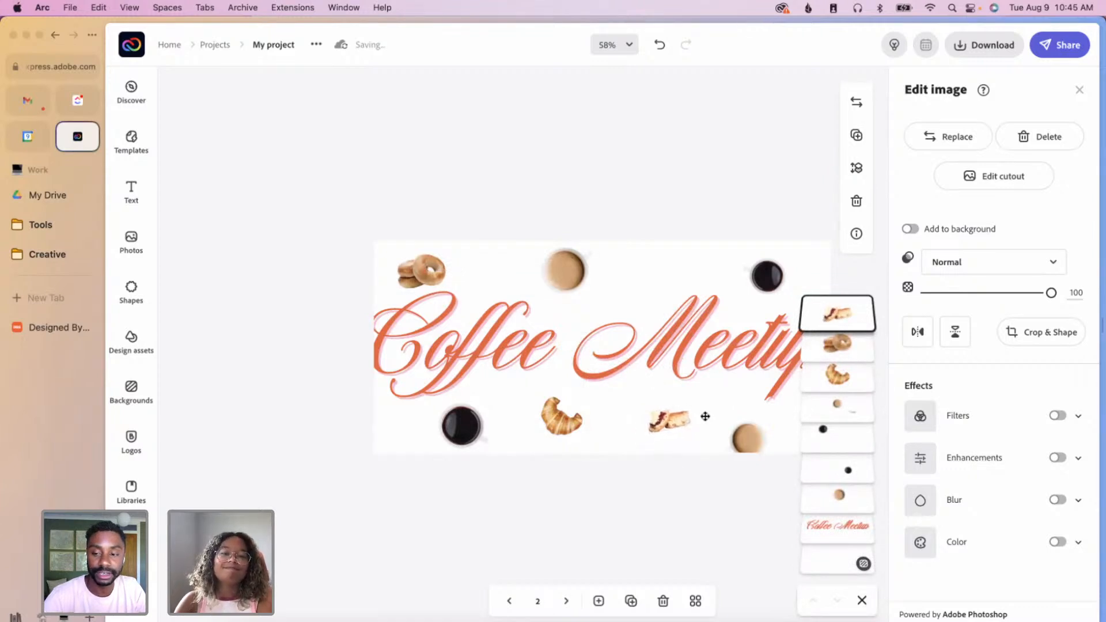
# - Search the stock photos for "english muffin" and add the photo of two overlapping muffins on a white background
pyautogui.click(138, 259)
pyautogui.click(336, 166)
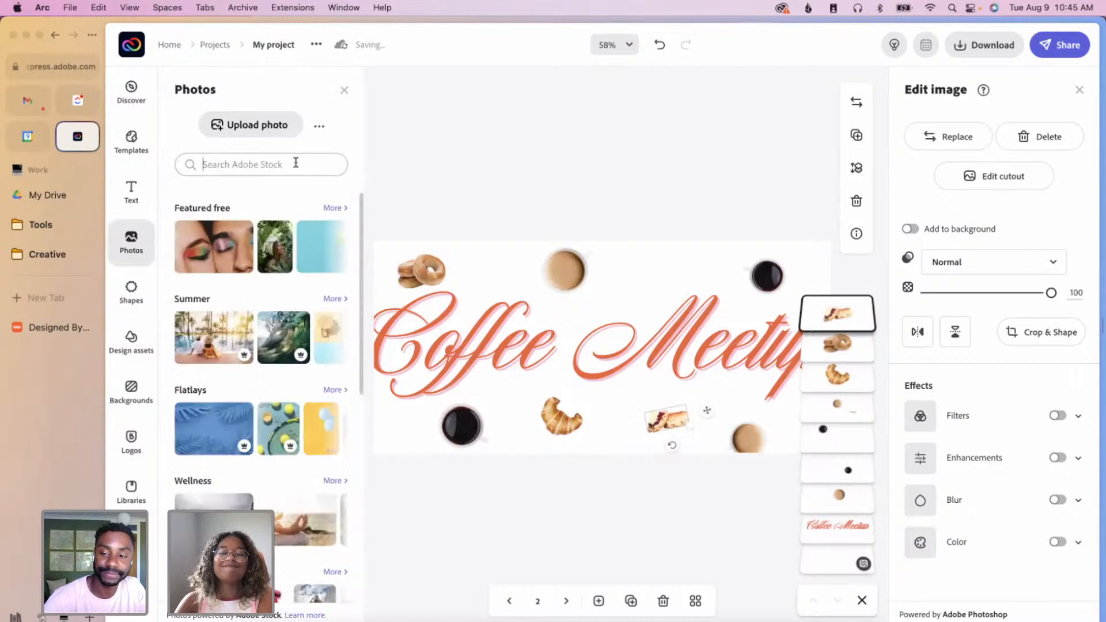
pyautogui.write('english')
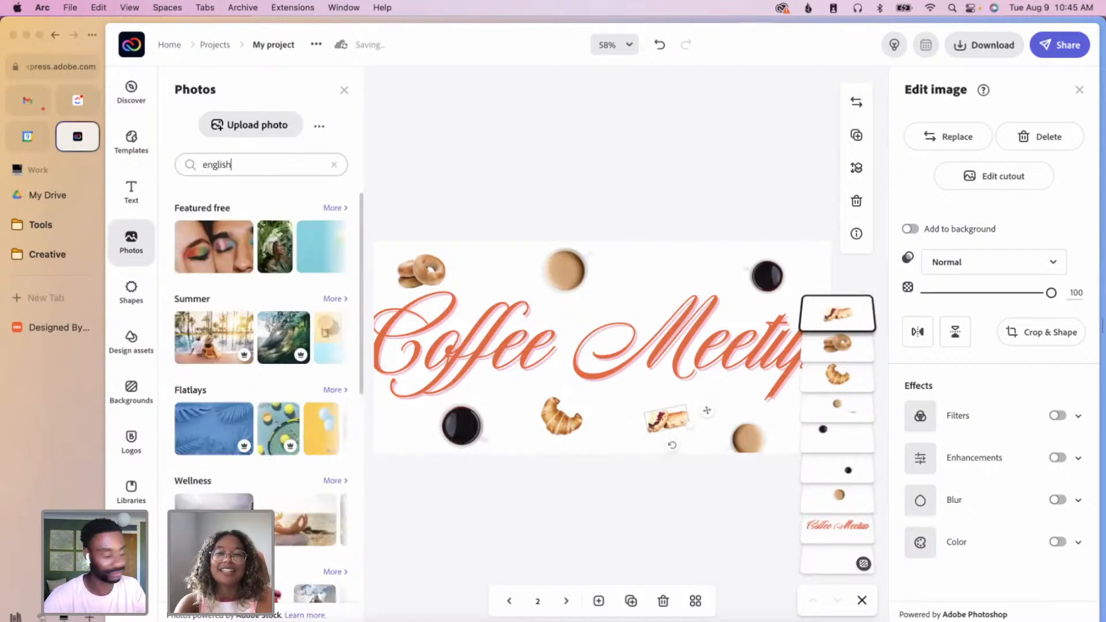
pyautogui.write(' muffin')
pyautogui.press('Return')
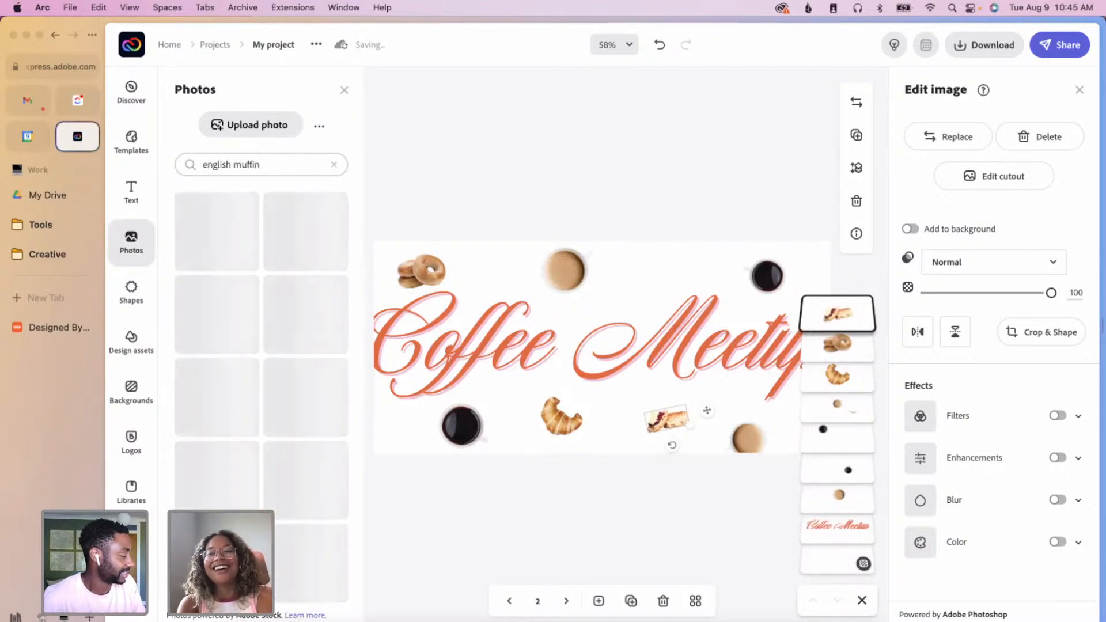
pyautogui.scroll(-5, 210, 396)
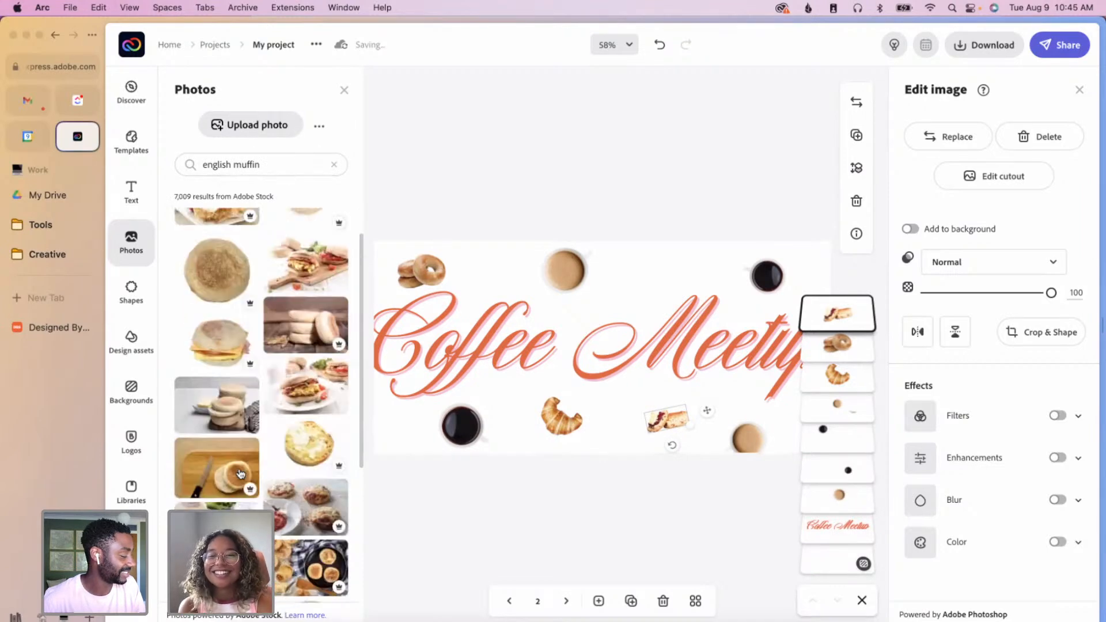
pyautogui.scroll(-2, 230, 506)
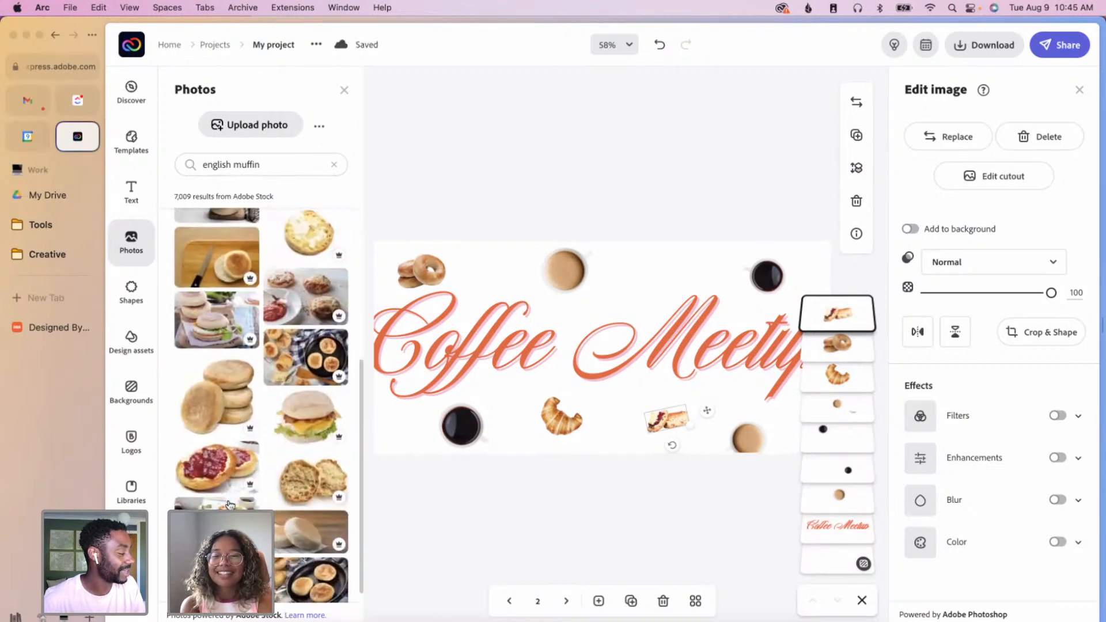
pyautogui.scroll(-7, 230, 505)
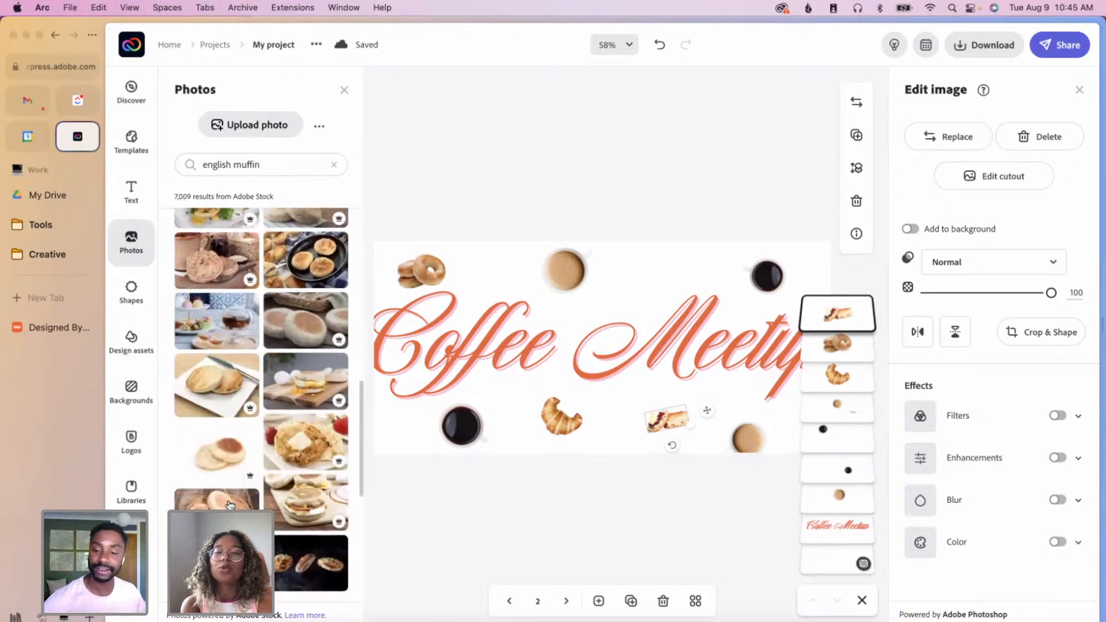
pyautogui.scroll(-3, 229, 505)
pyautogui.scroll(-2, 230, 506)
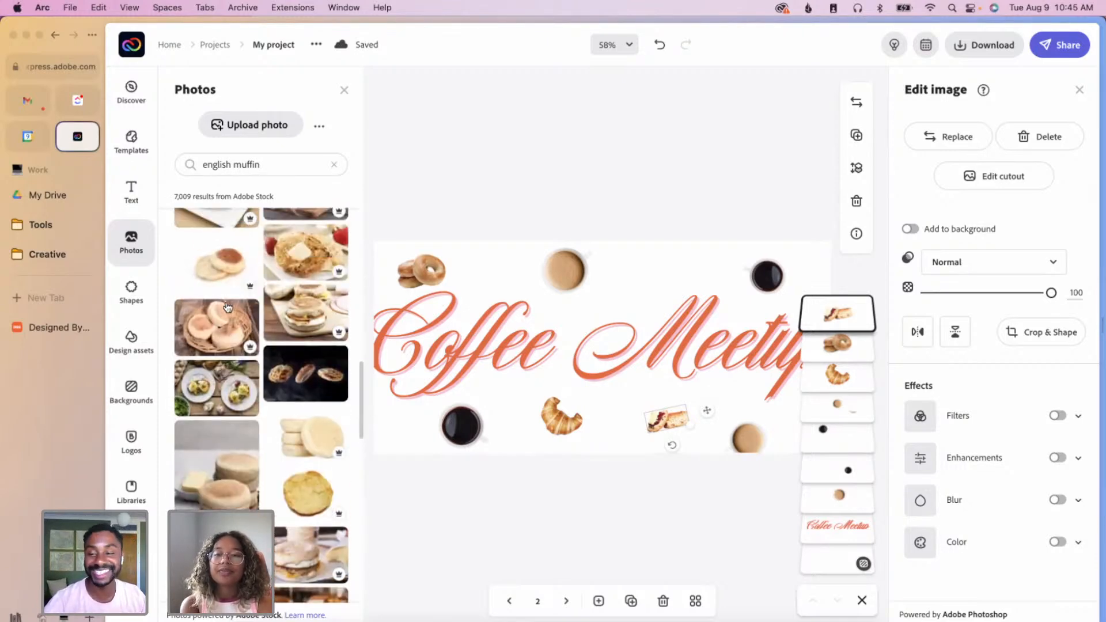
pyautogui.click(219, 285)
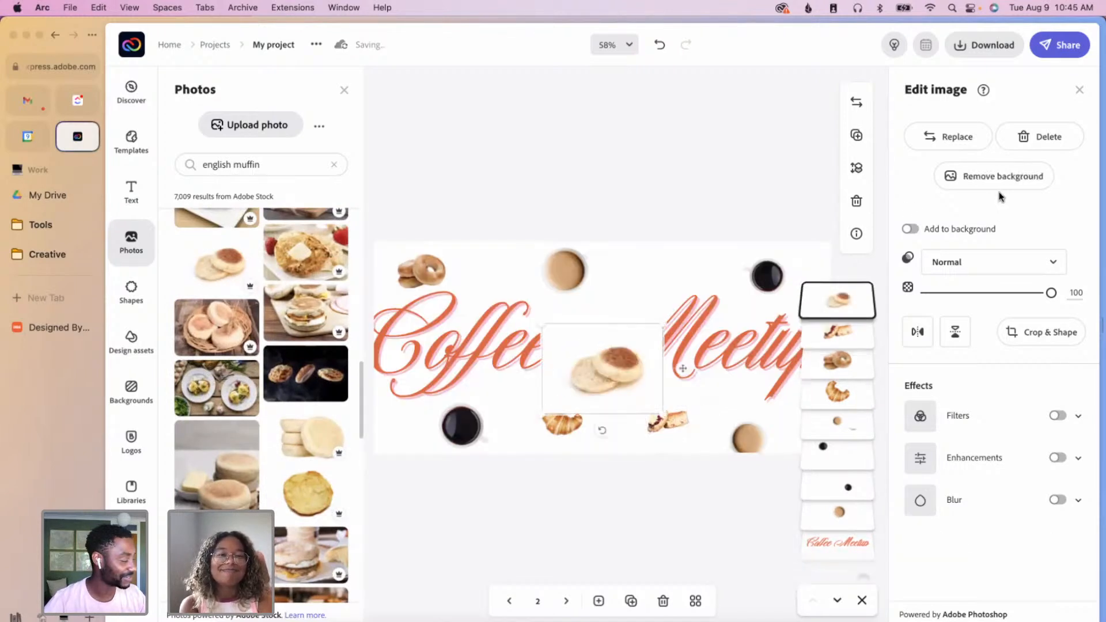
# - Remove the English muffins' background, shrink and tilt them, and place them above Meetup between the milky and black coffee cups
pyautogui.click(998, 183)
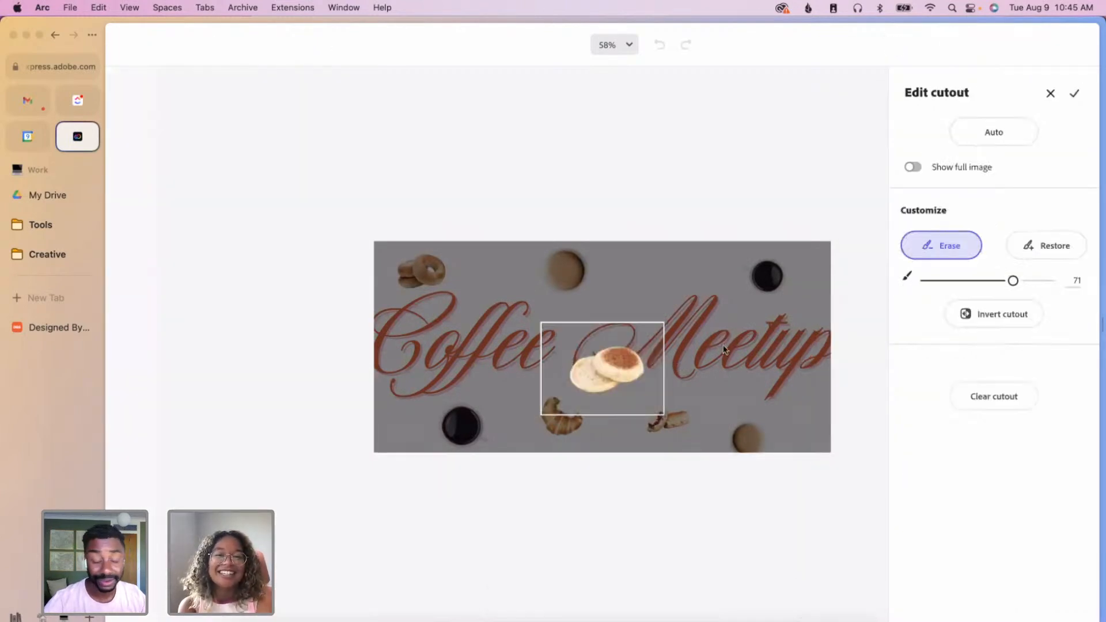
pyautogui.click(1074, 94)
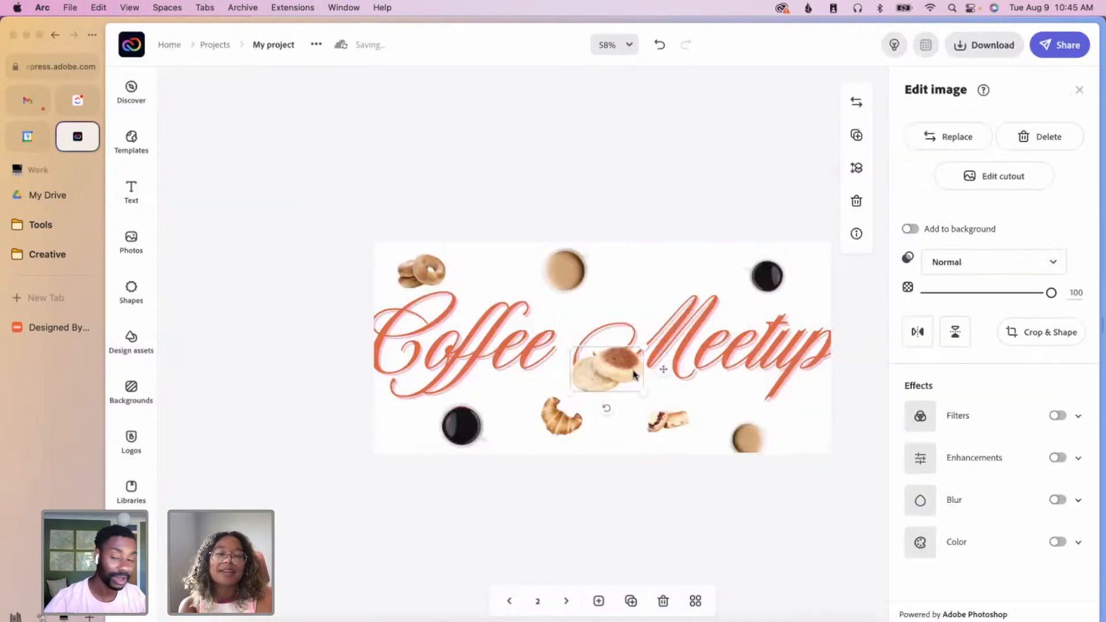
pyautogui.moveTo(602, 403); pyautogui.dragTo(671, 267)
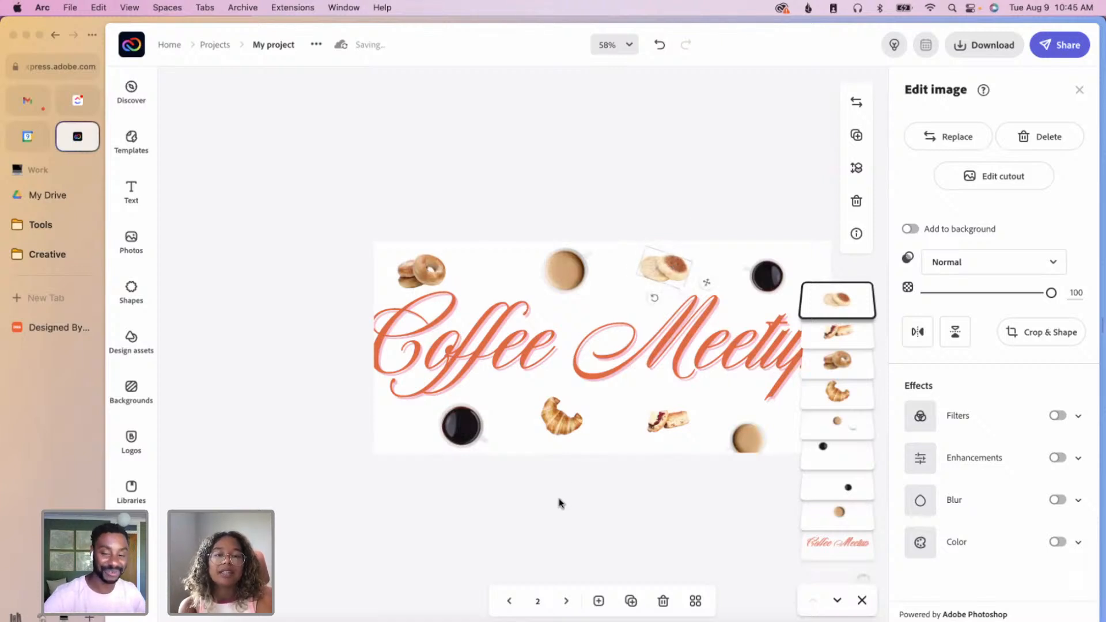
pyautogui.click(687, 451)
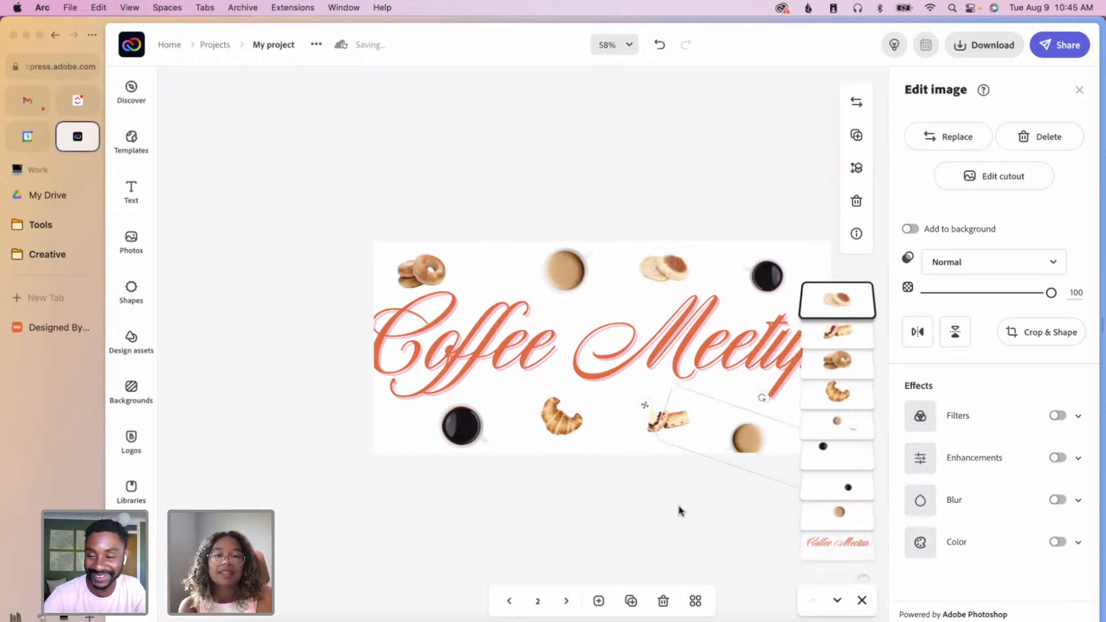
pyautogui.click(684, 215)
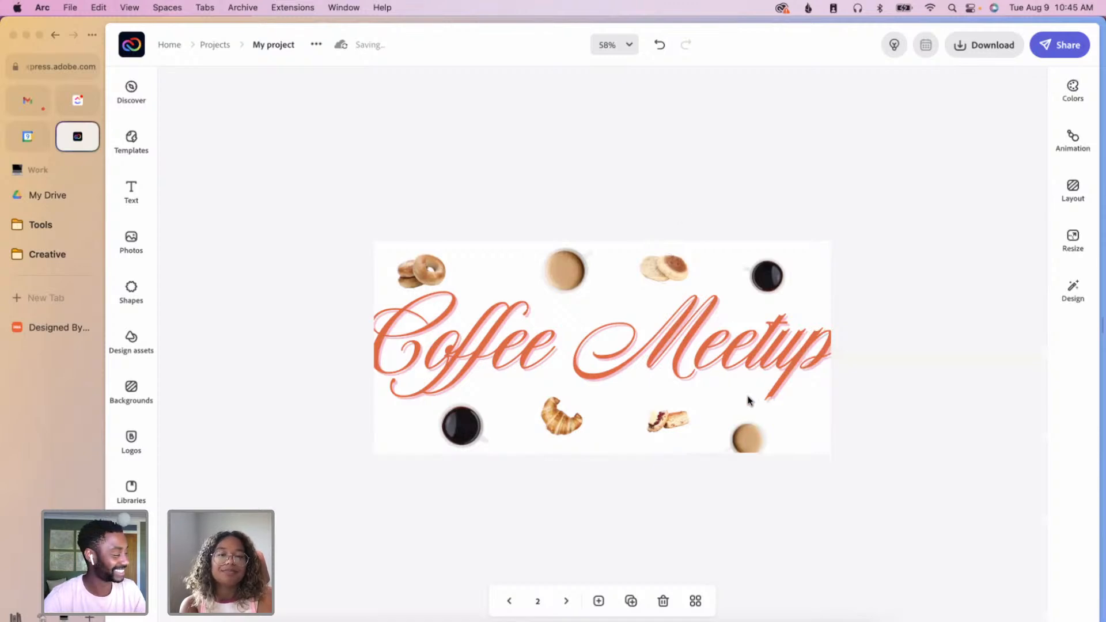
# - Add a new text line reading "and snacks, I guess" to the banner
pyautogui.click(132, 192)
pyautogui.click(296, 127)
pyautogui.write('an')
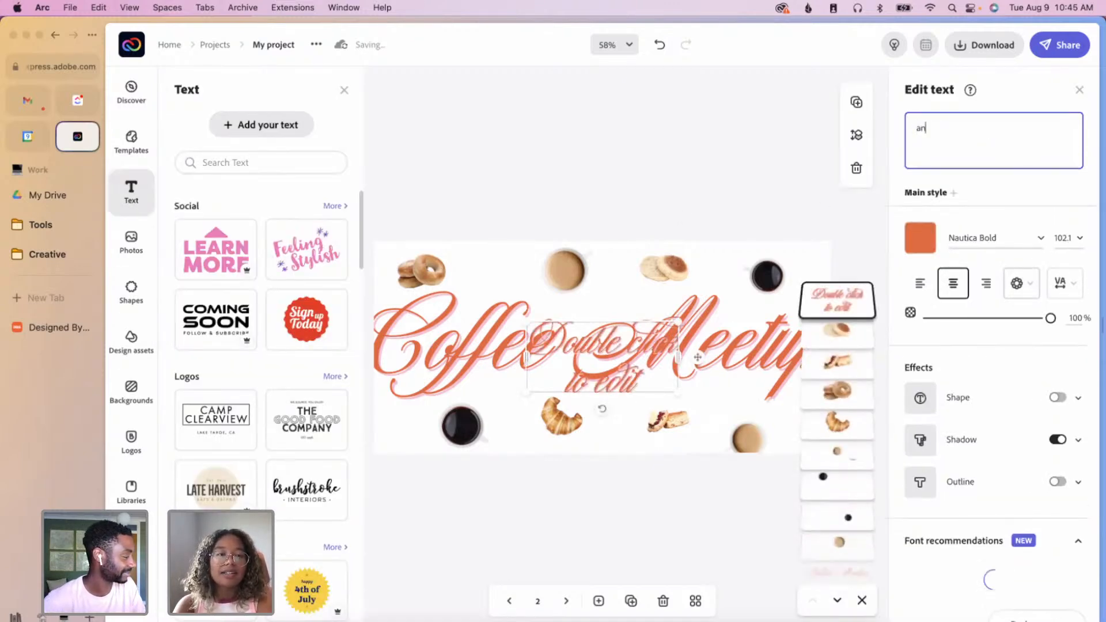
pyautogui.write('d snacks,')
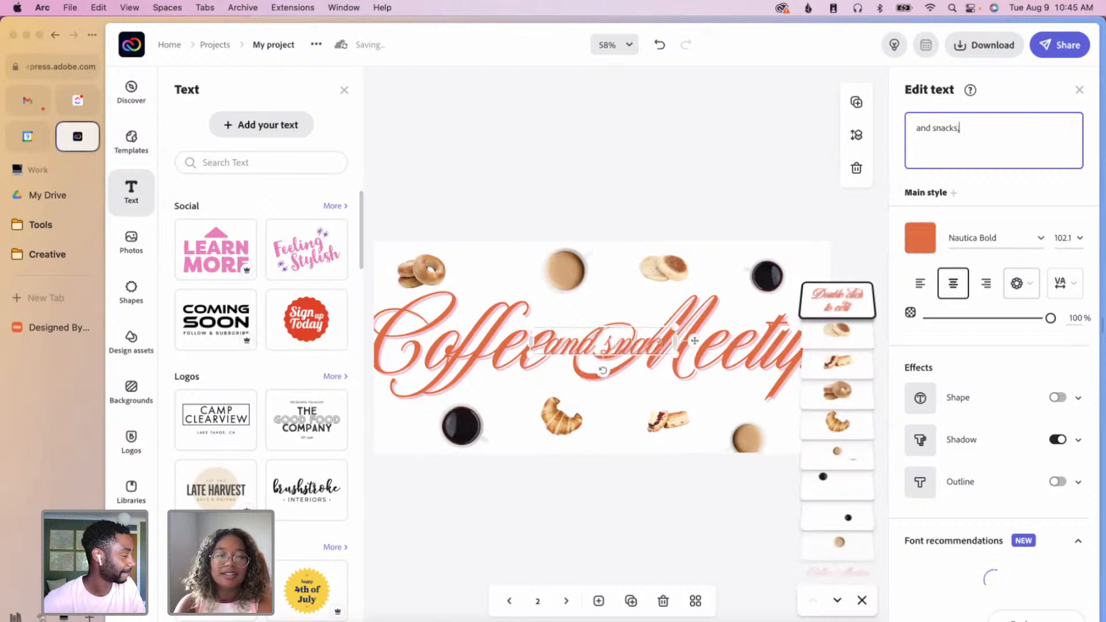
pyautogui.write(' I guess')
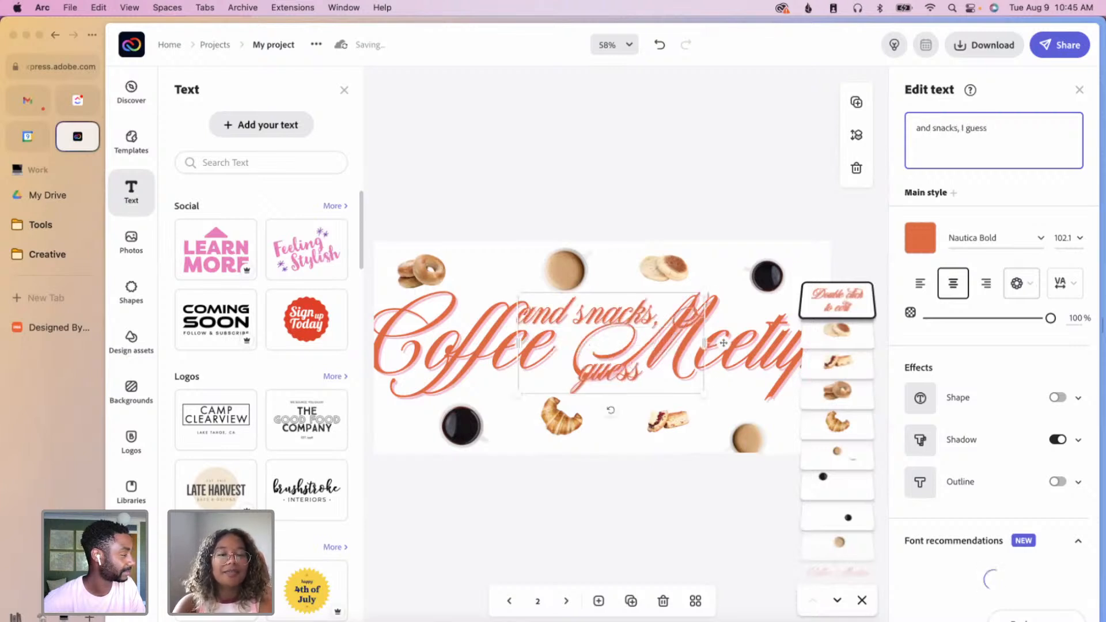
# - Shrink the tagline to about size 53.8 so it fits on one line and centre it above the title
pyautogui.moveTo(705, 394); pyautogui.dragTo(680, 316)
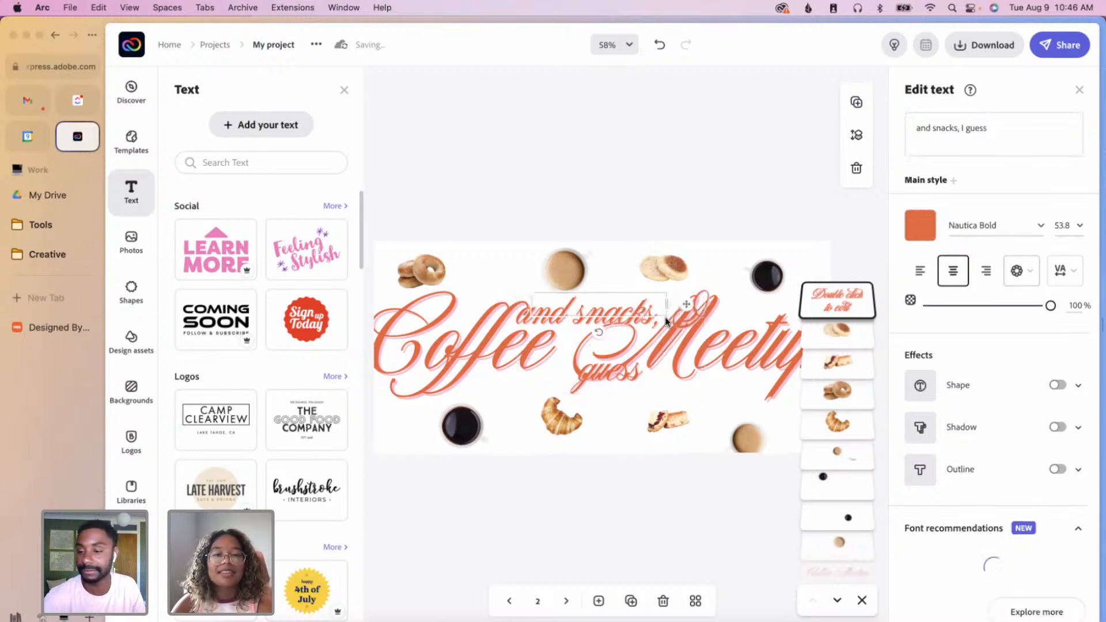
pyautogui.moveTo(702, 352); pyautogui.dragTo(710, 371)
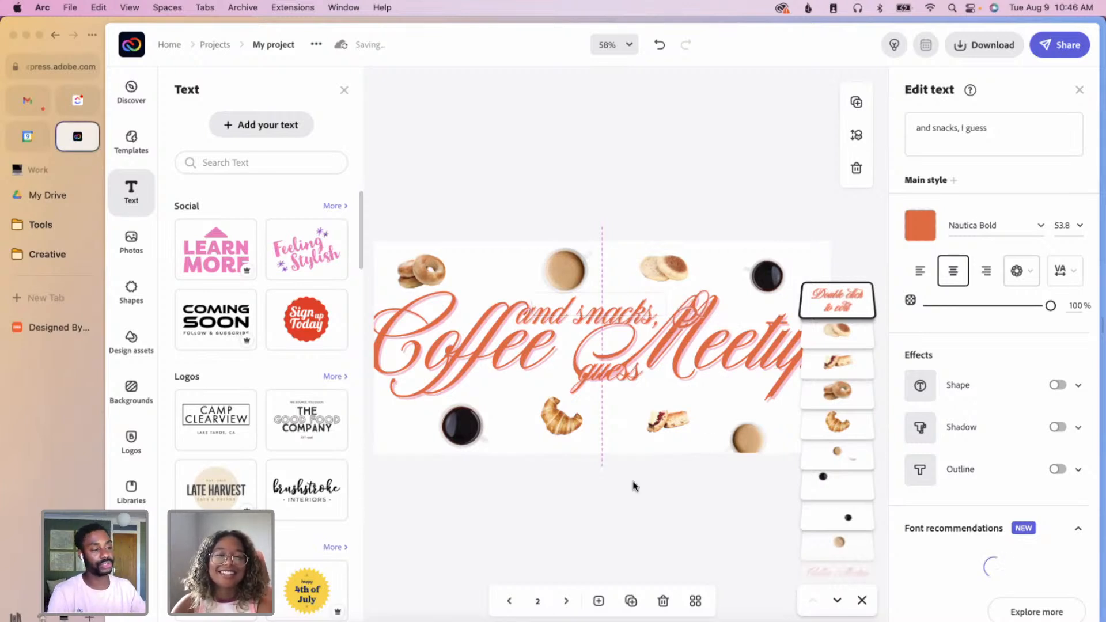
pyautogui.click(580, 395)
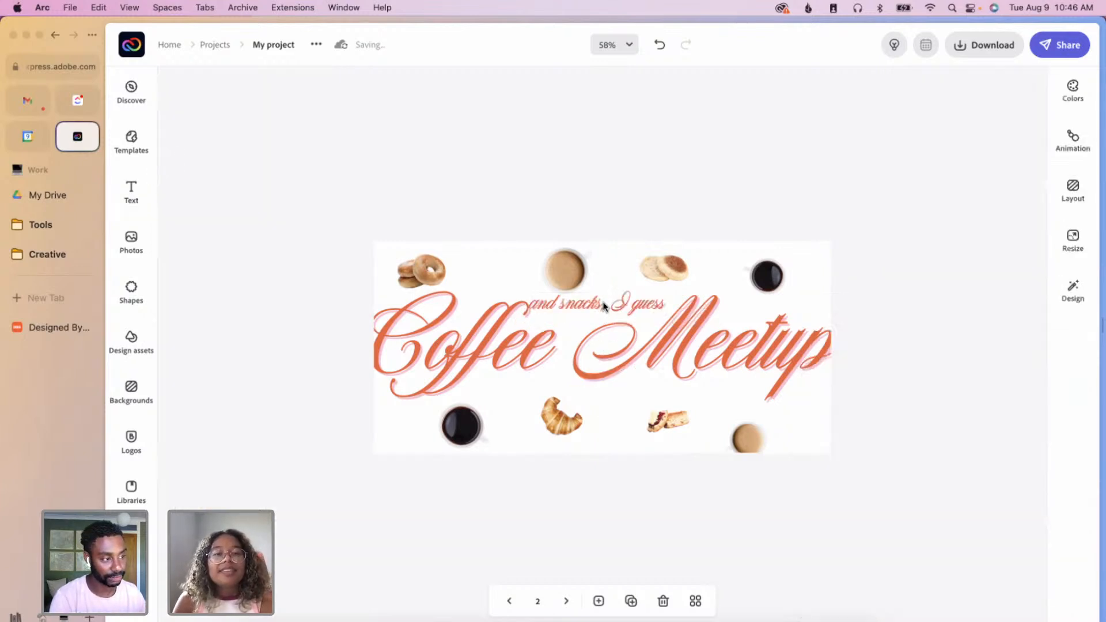
# - Move the tagline beneath the word Coffee and shrink it to about size 32.2, clear of the croissant
pyautogui.moveTo(640, 314); pyautogui.dragTo(730, 370)
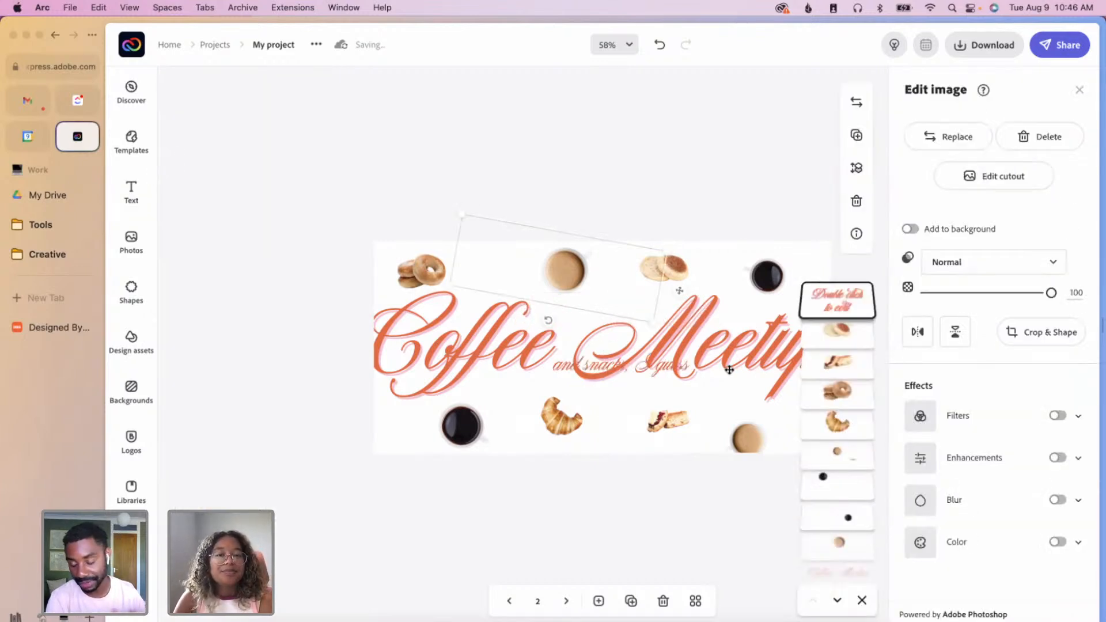
pyautogui.click(652, 367)
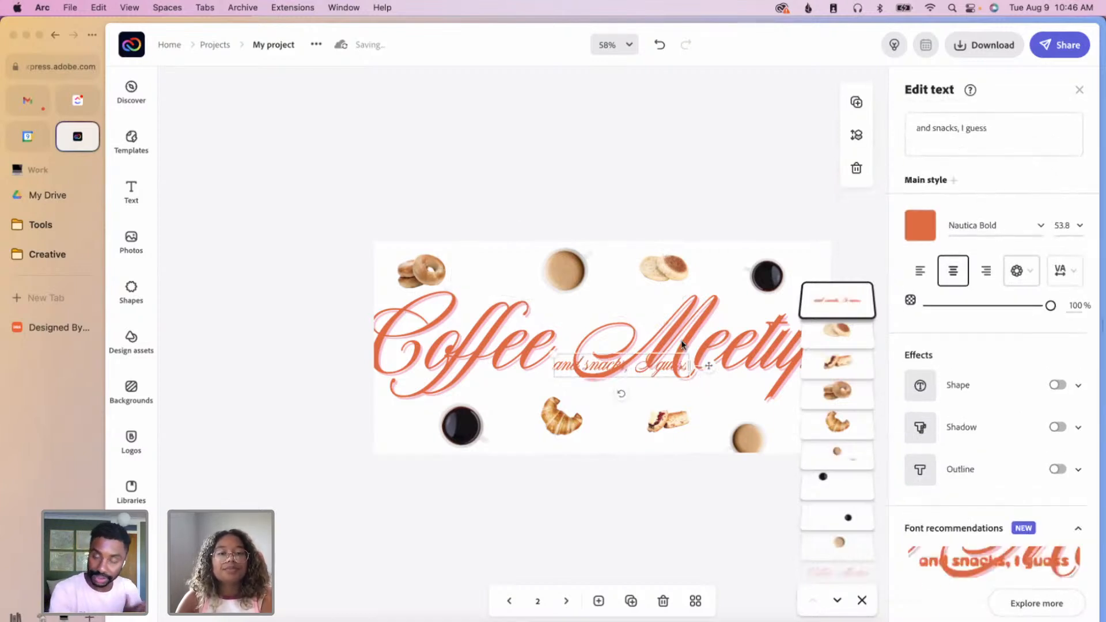
pyautogui.moveTo(709, 367); pyautogui.dragTo(619, 388)
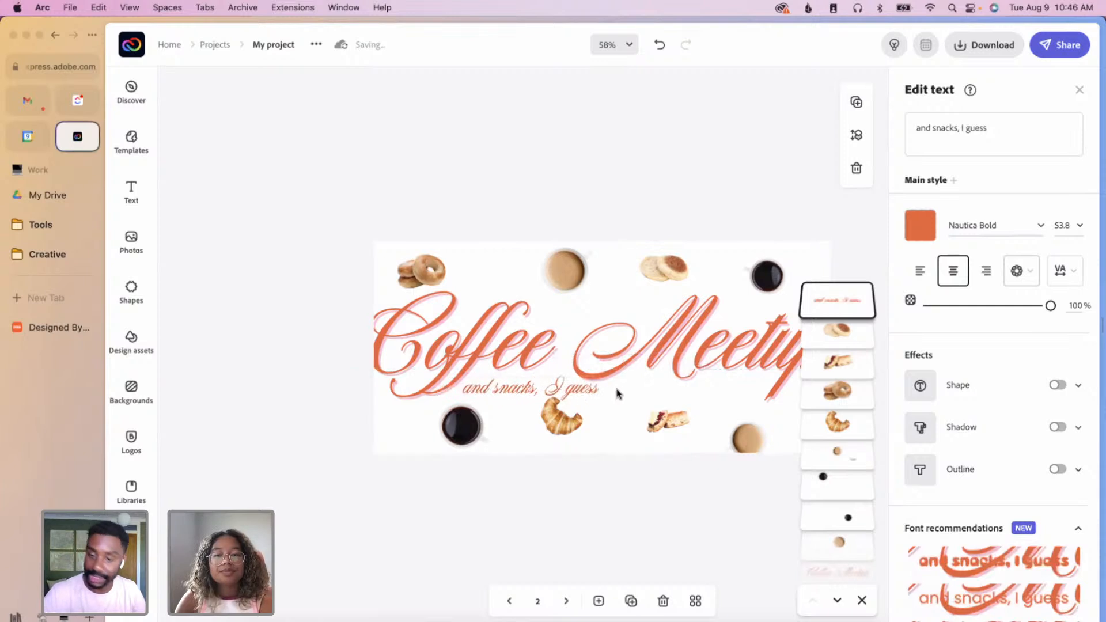
pyautogui.moveTo(476, 379); pyautogui.dragTo(519, 386)
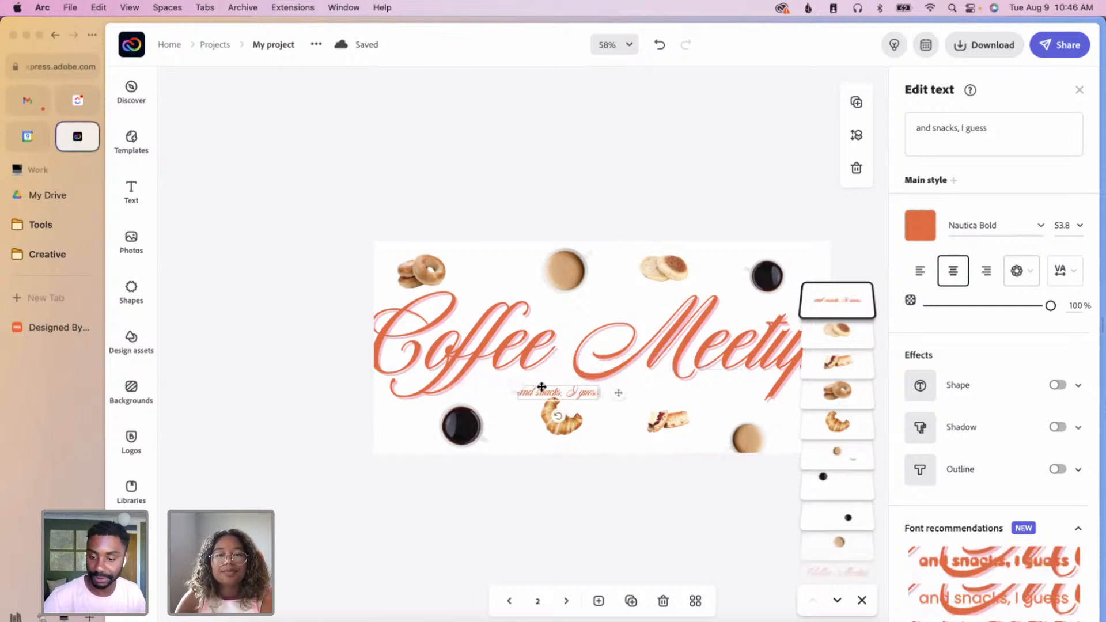
pyautogui.moveTo(618, 396); pyautogui.dragTo(569, 380)
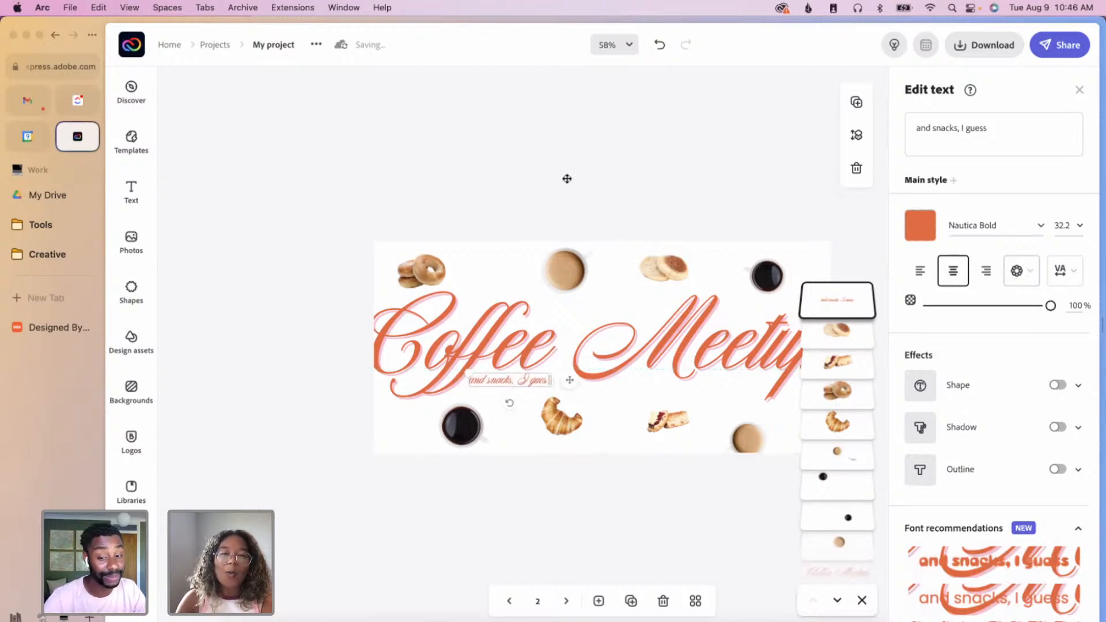
pyautogui.click(567, 182)
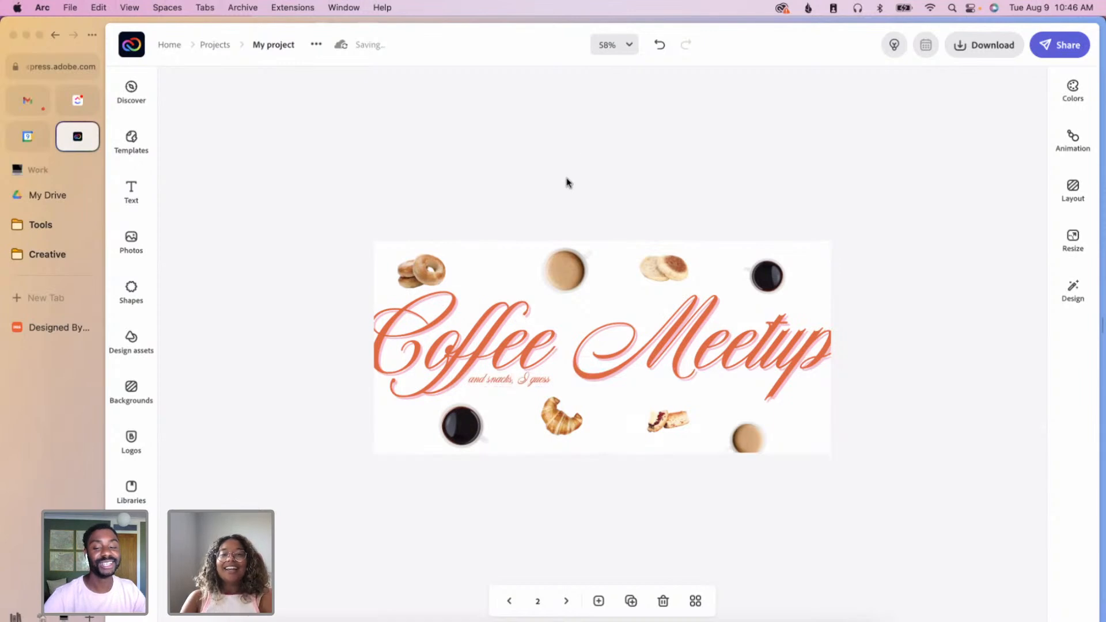
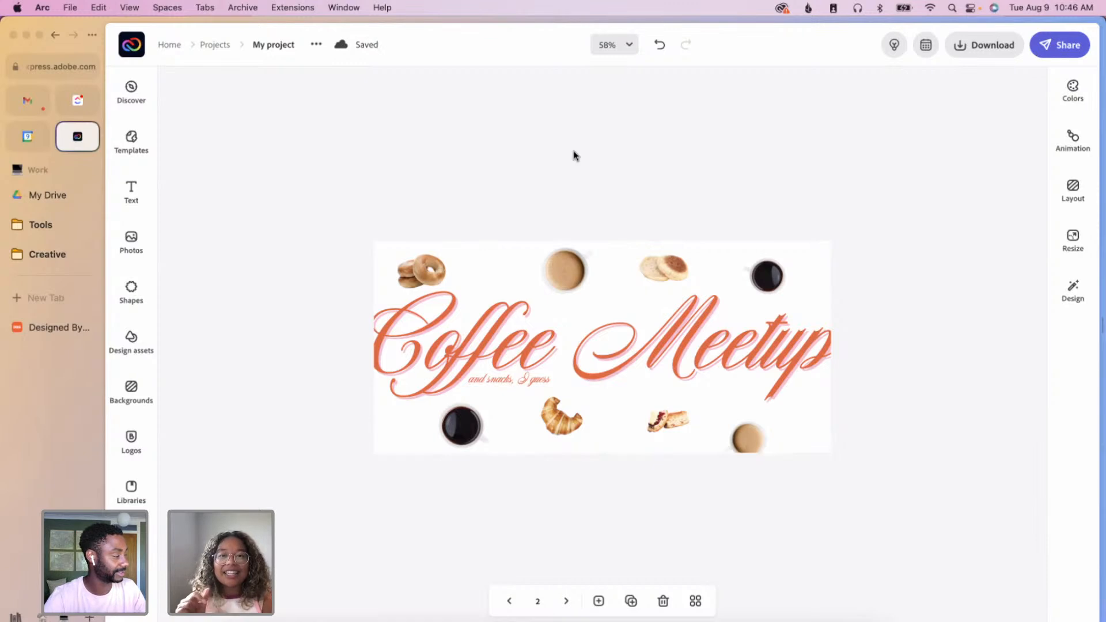
# - Shrink the tagline to about size 28.4 and tuck it closer to the descending strokes of Coffee
pyautogui.click(540, 385)
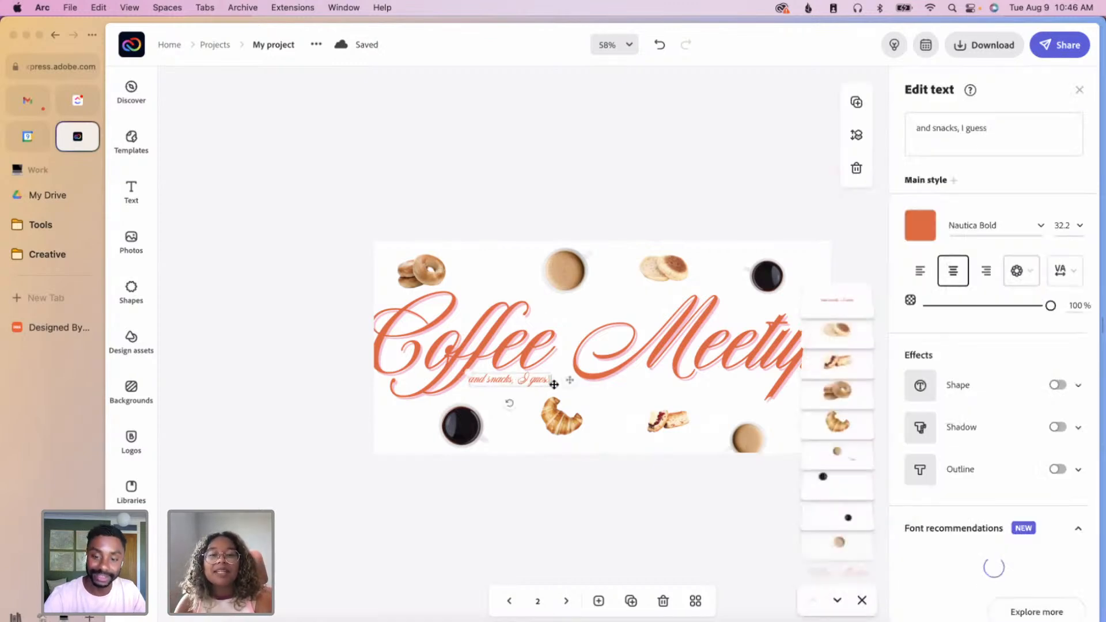
pyautogui.moveTo(477, 370); pyautogui.dragTo(477, 381)
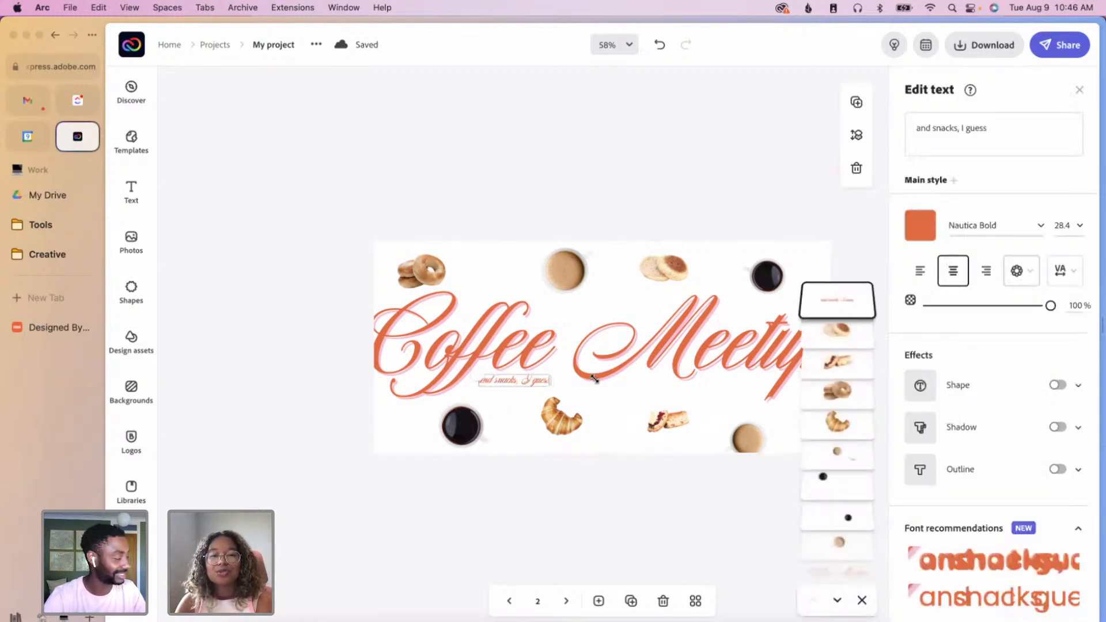
pyautogui.moveTo(561, 386); pyautogui.dragTo(558, 385)
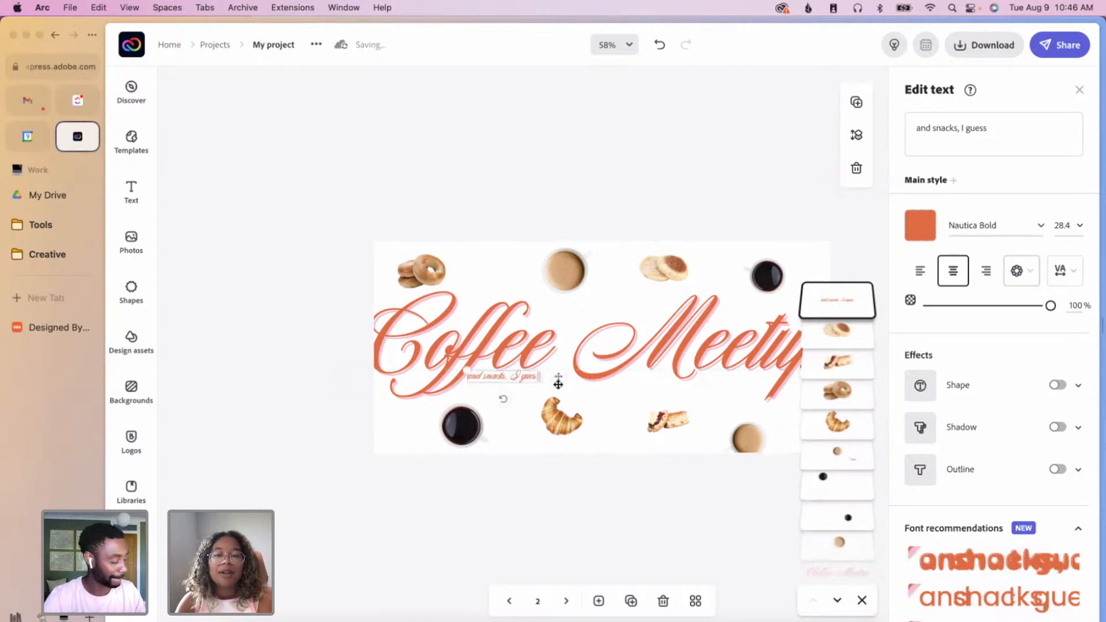
pyautogui.click(521, 212)
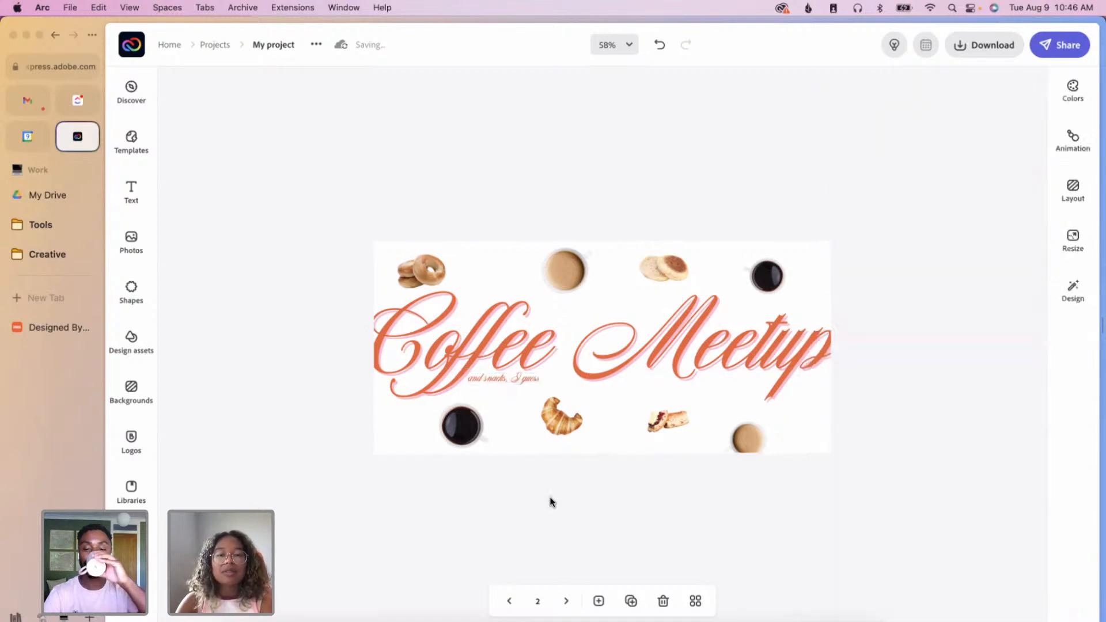
pyautogui.click(532, 383)
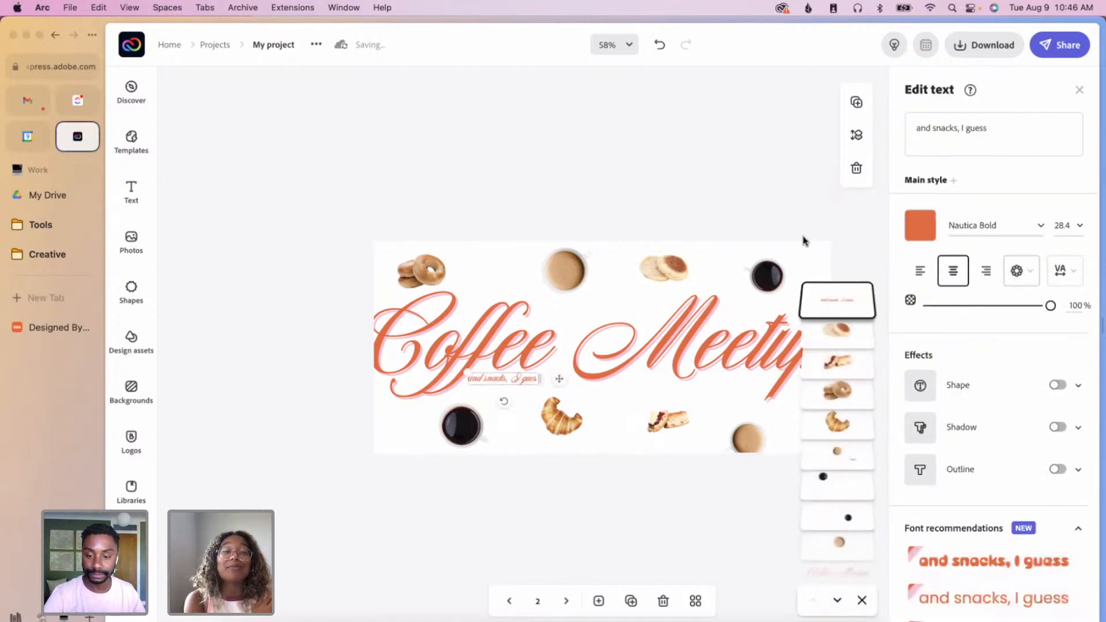
pyautogui.scroll(5, 543, 503)
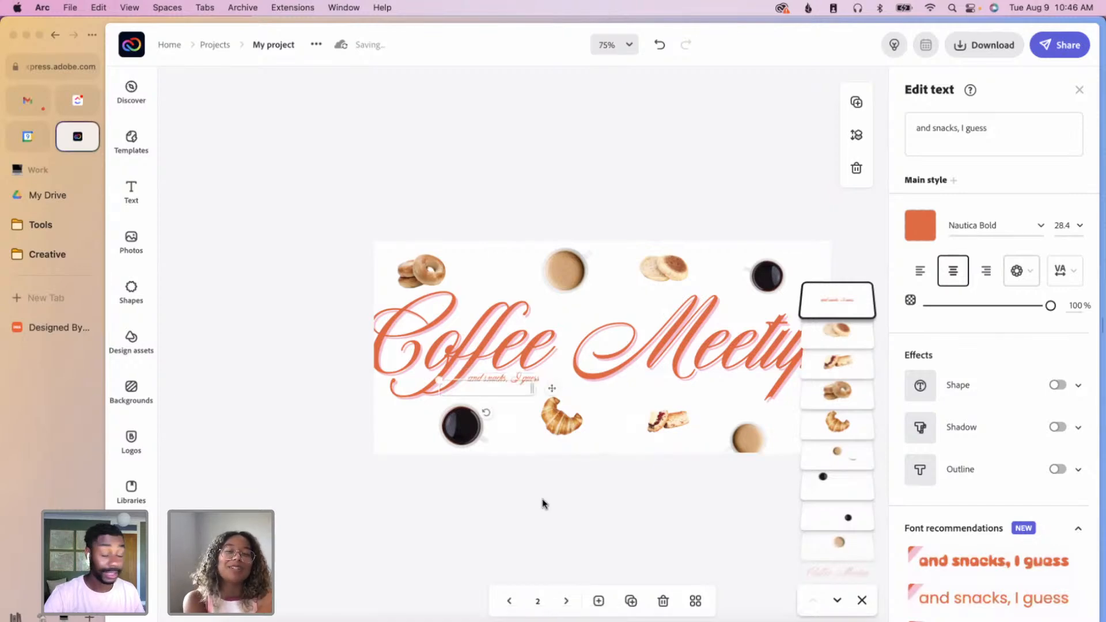
pyautogui.scroll(1, 513, 526)
pyautogui.click(466, 549)
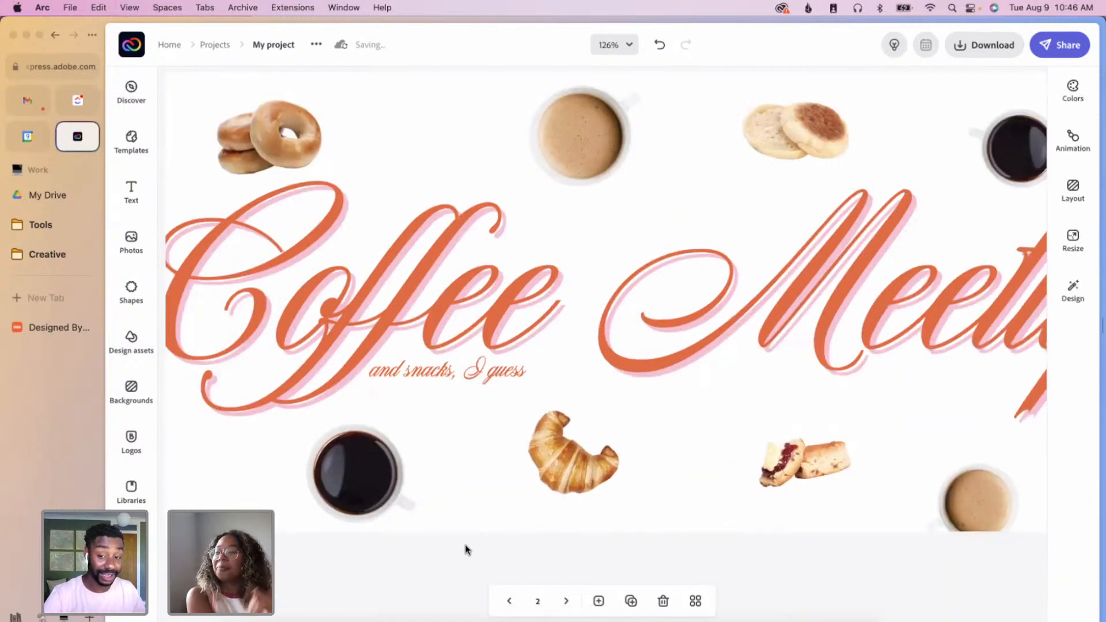
# - Scale the Coffee Meetup title down to about size 230.2 and position it fully within the banner's width
pyautogui.scroll(-3, 467, 550)
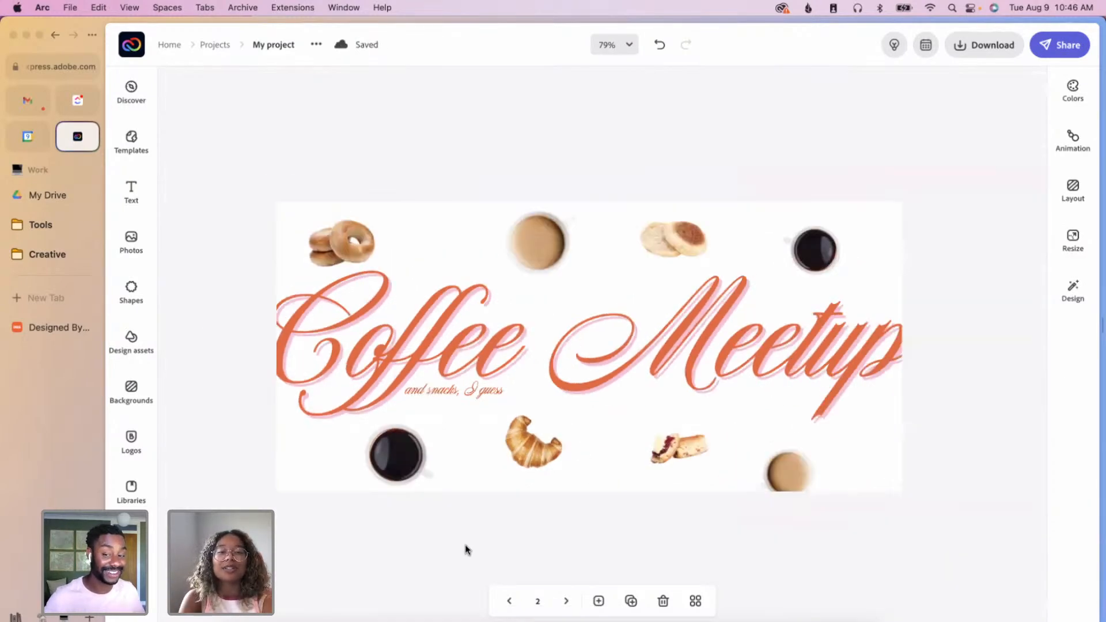
pyautogui.moveTo(972, 345); pyautogui.dragTo(881, 322)
pyautogui.click(177, 362)
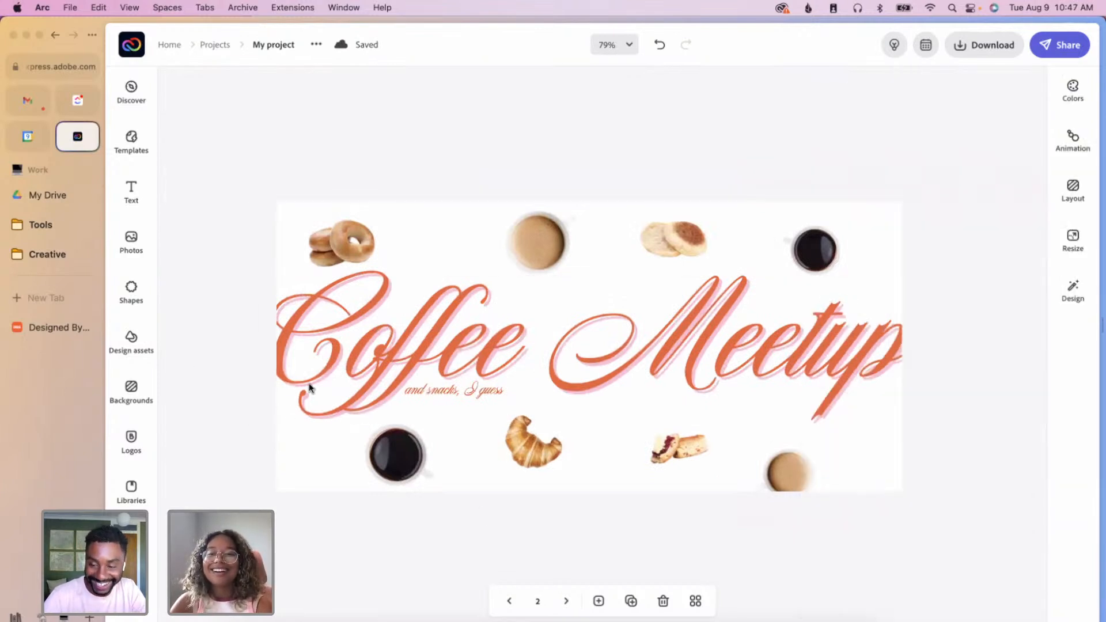
pyautogui.click(316, 383)
pyautogui.moveTo(254, 422); pyautogui.dragTo(270, 419)
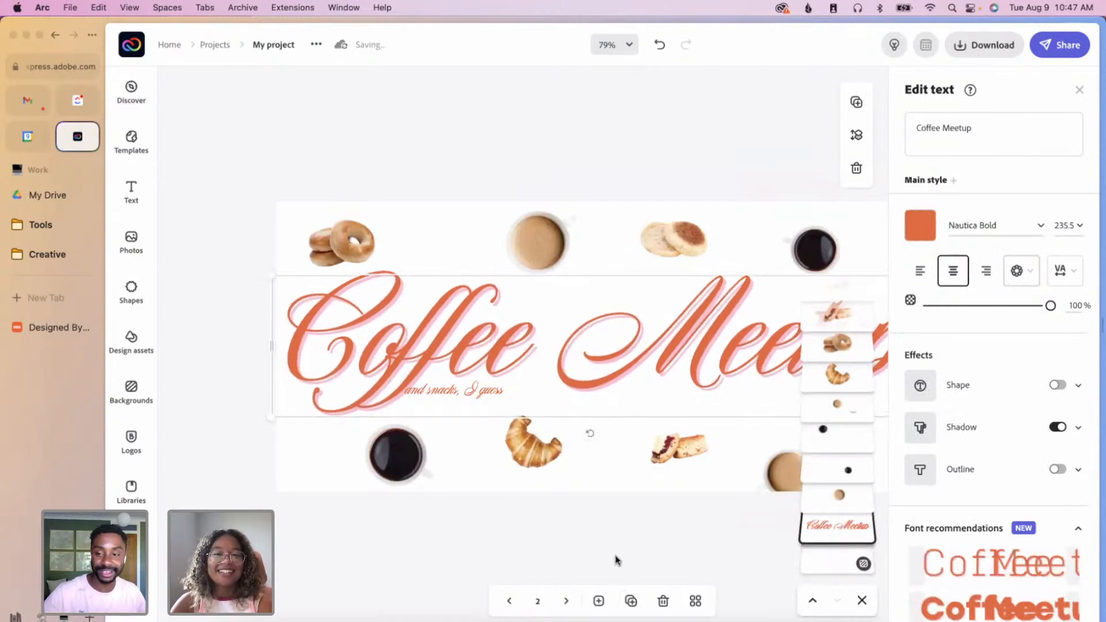
pyautogui.press('super+minus')
pyautogui.press('super+minus')
pyautogui.moveTo(771, 384); pyautogui.dragTo(728, 356)
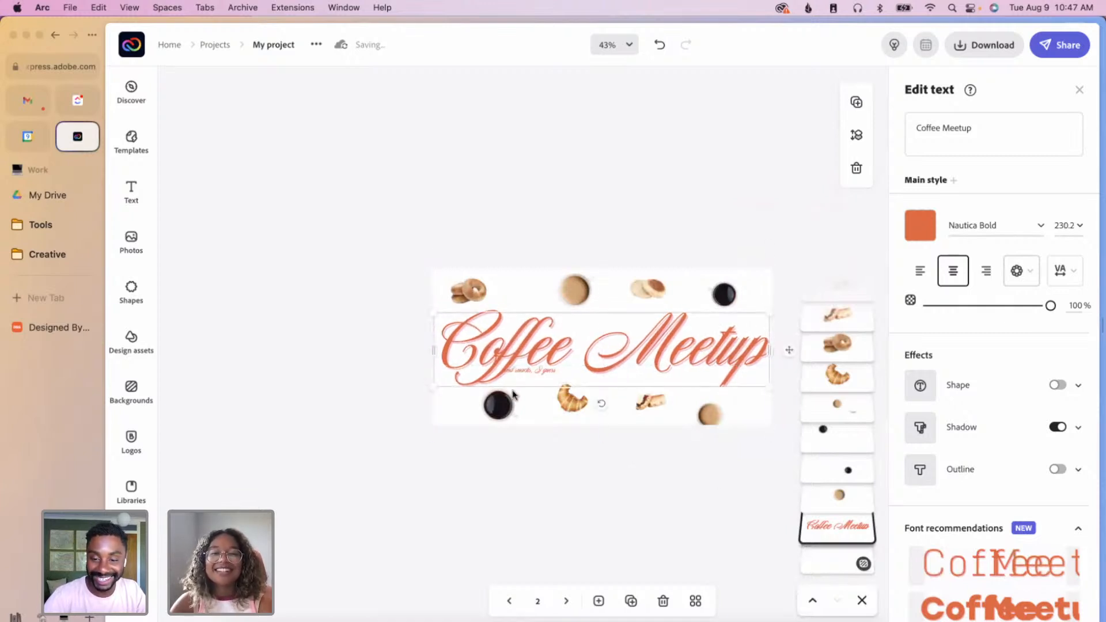
# - Move the "and snacks, I guess" tagline slightly right and down so it clears the strokes of the resized title
pyautogui.click(507, 386)
pyautogui.scroll(5, 506, 386)
pyautogui.click(527, 404)
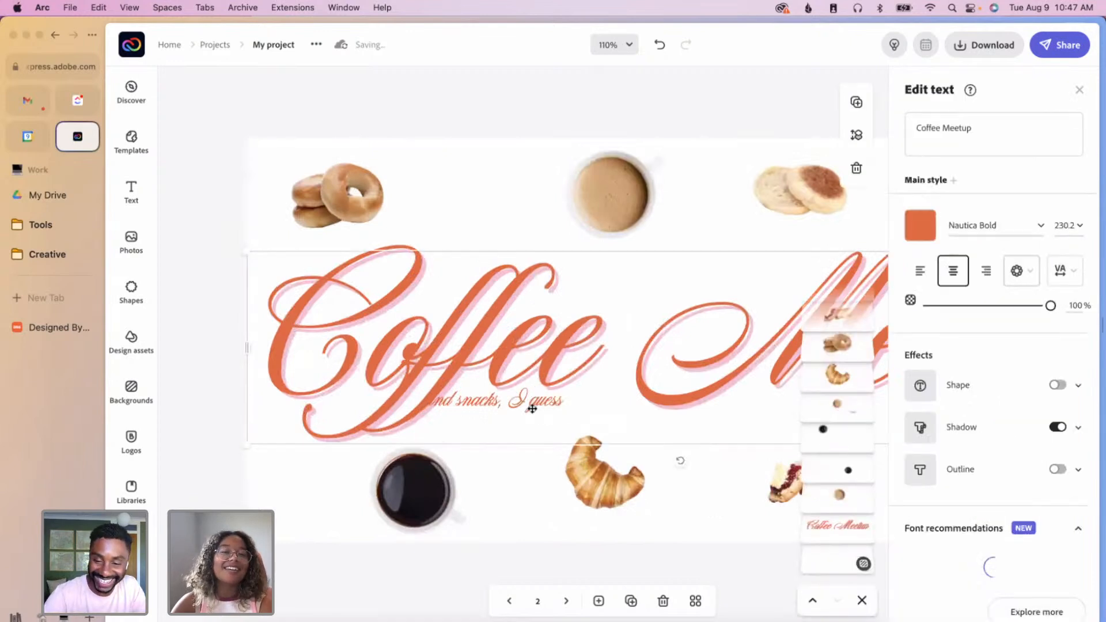
pyautogui.moveTo(583, 404); pyautogui.dragTo(602, 408)
pyautogui.press('Down')
pyautogui.press('Down')
pyautogui.press('Left')
pyautogui.click(571, 563)
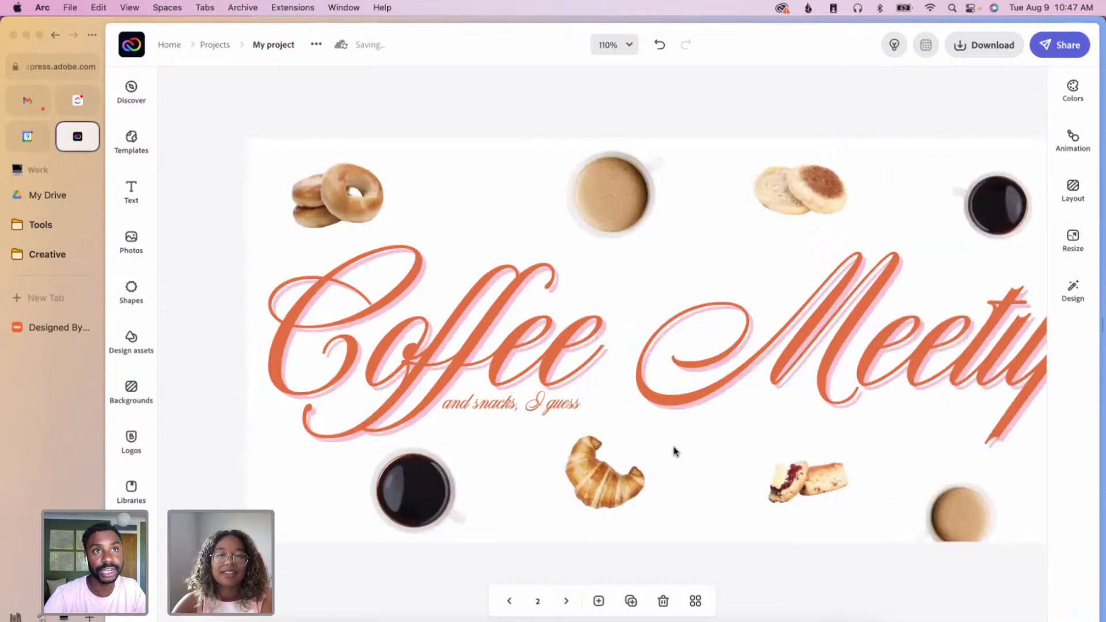
# - Add a pink four-pointed star from the basic shapes and place it over the C of Coffee
pyautogui.scroll(-8, 674, 452)
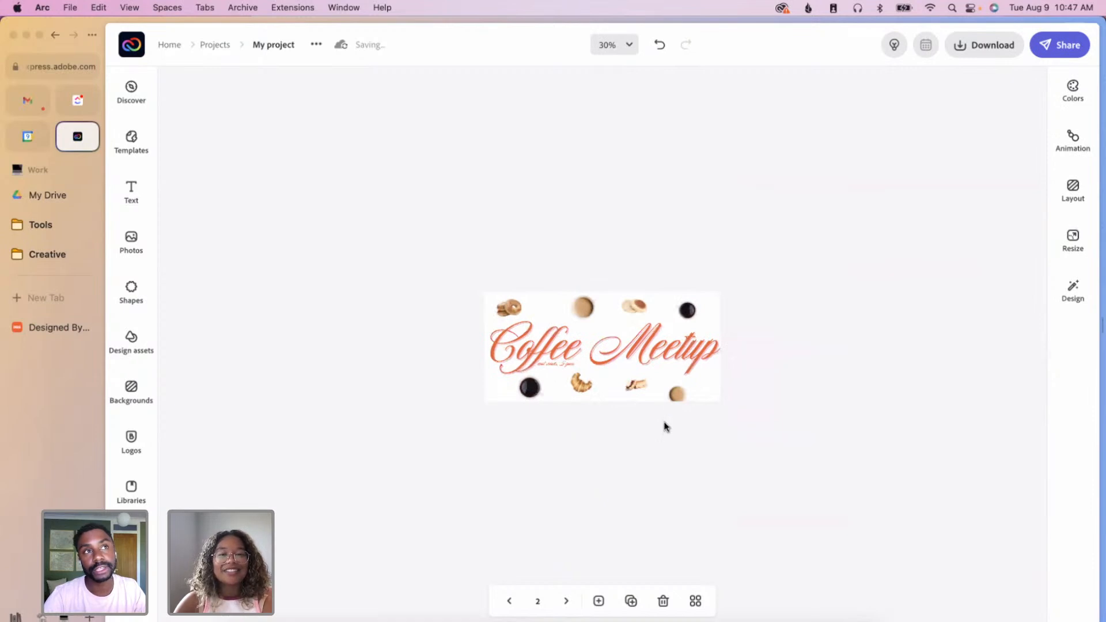
pyautogui.scroll(6, 664, 427)
pyautogui.scroll(-3, 662, 425)
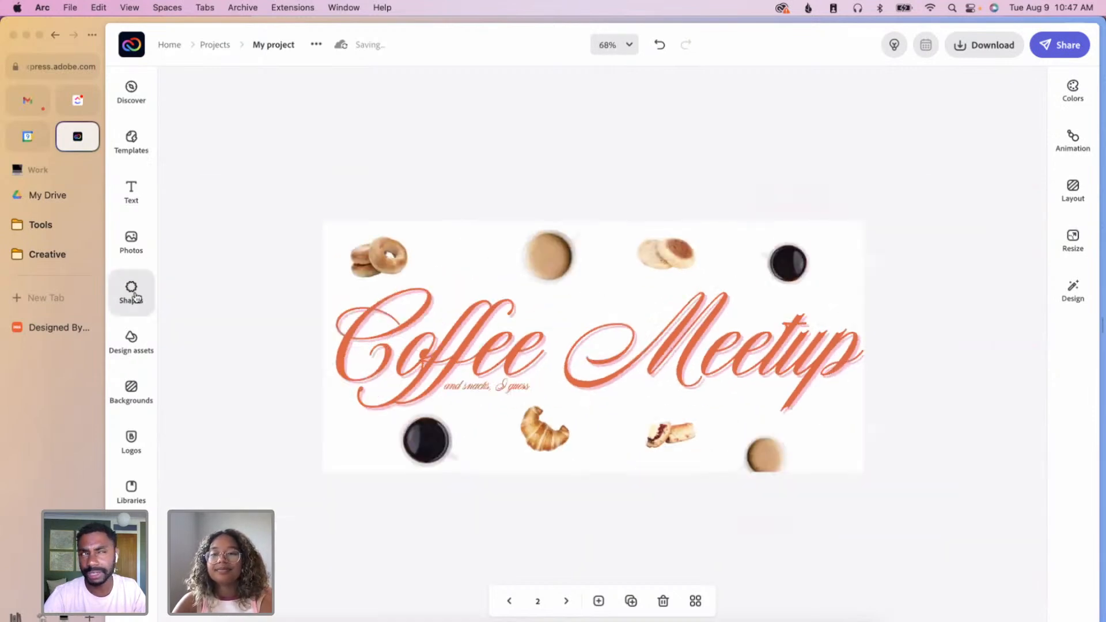
pyautogui.click(123, 276)
pyautogui.click(272, 123)
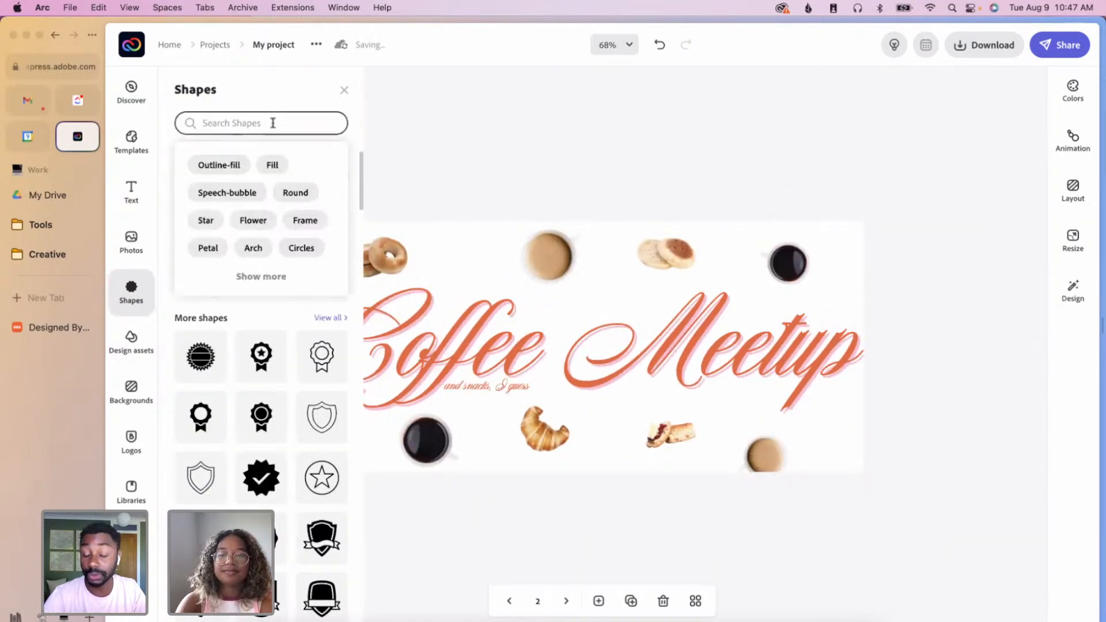
pyautogui.click(276, 323)
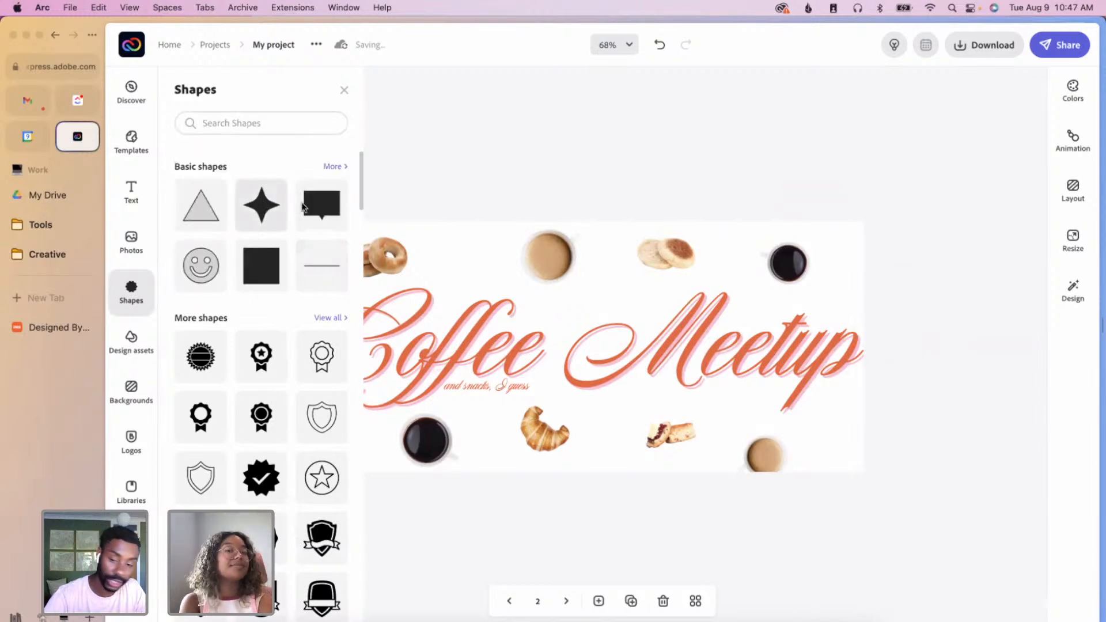
pyautogui.click(338, 90)
pyautogui.moveTo(611, 425); pyautogui.dragTo(279, 313)
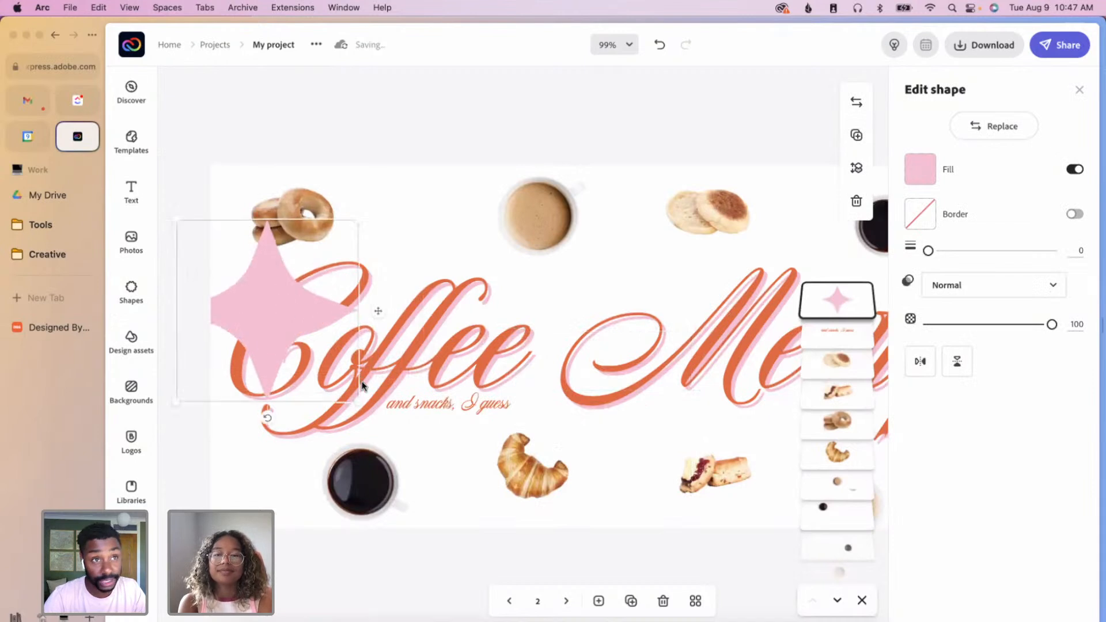
# - Shrink the star to a small accent and arrange copies above and below the start of Coffee and inside the M's loop
pyautogui.moveTo(359, 407); pyautogui.dragTo(615, 378)
pyautogui.press('super+c')
pyautogui.press('super+v')
# - Duplicate the small star in the M's loop and move the copy just above the p of Meetup
pyautogui.click(857, 137)
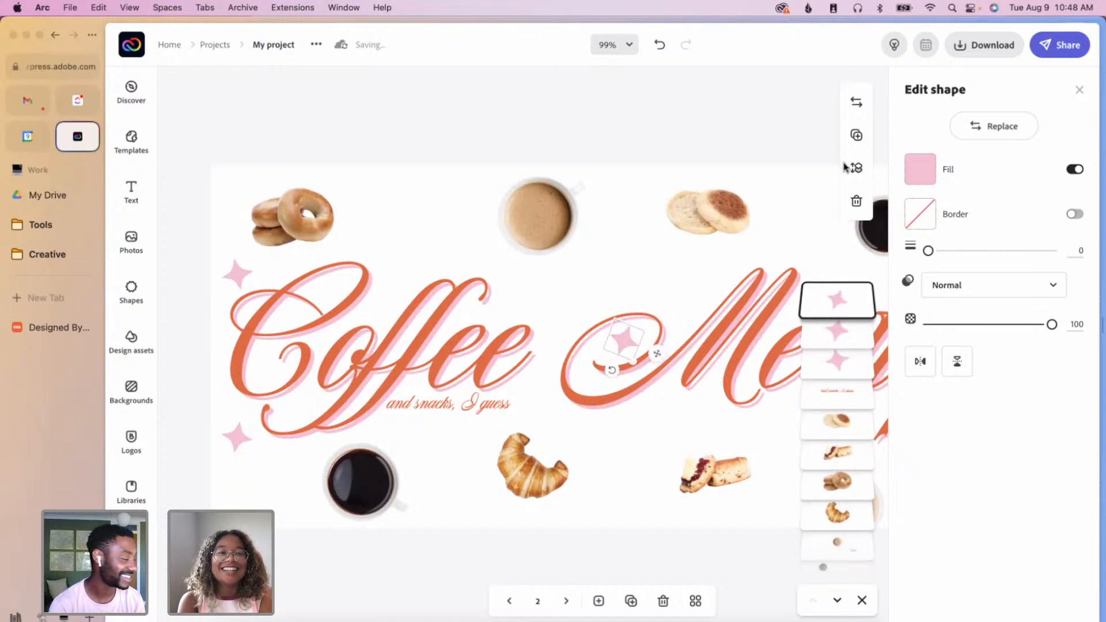
pyautogui.hscroll(5, 663, 412)
pyautogui.hscroll(2, 663, 411)
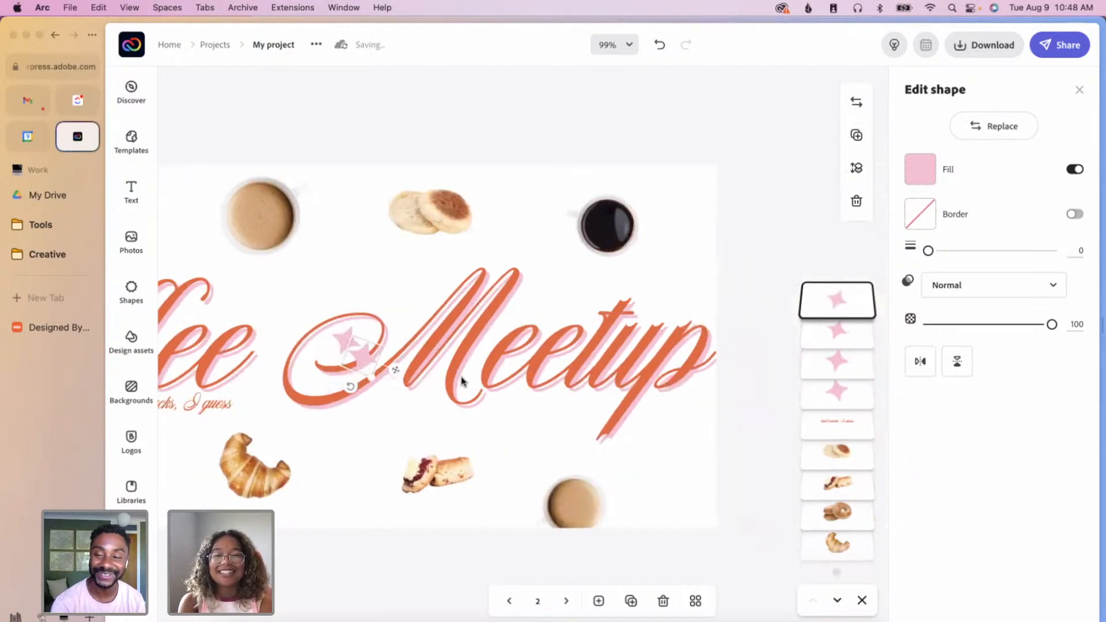
pyautogui.moveTo(399, 374); pyautogui.dragTo(712, 306)
pyautogui.click(703, 145)
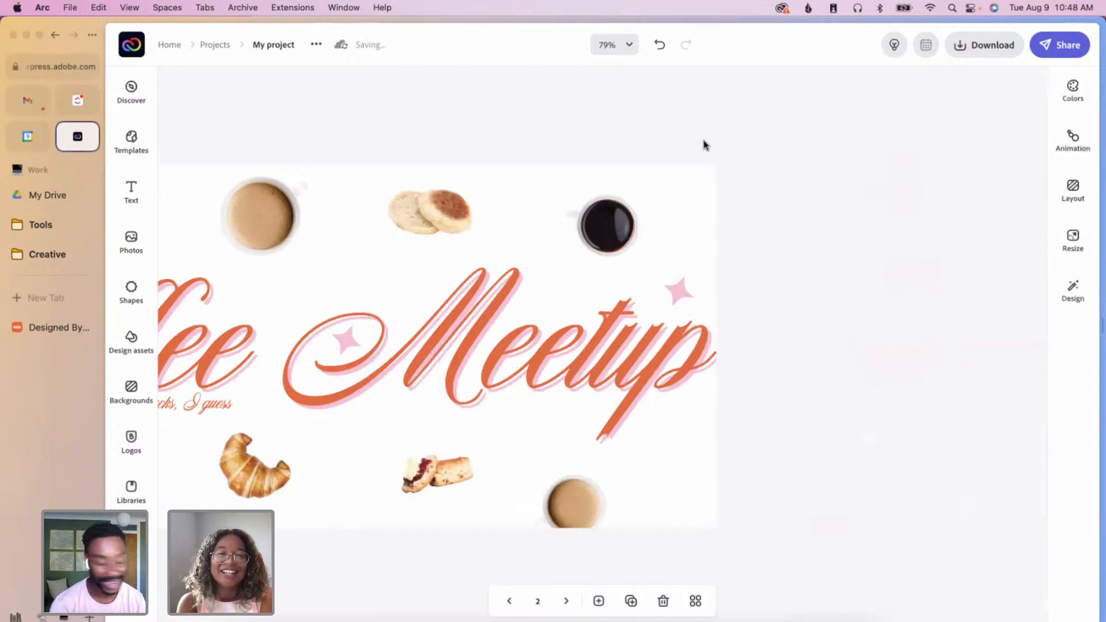
pyautogui.scroll(-5, 703, 151)
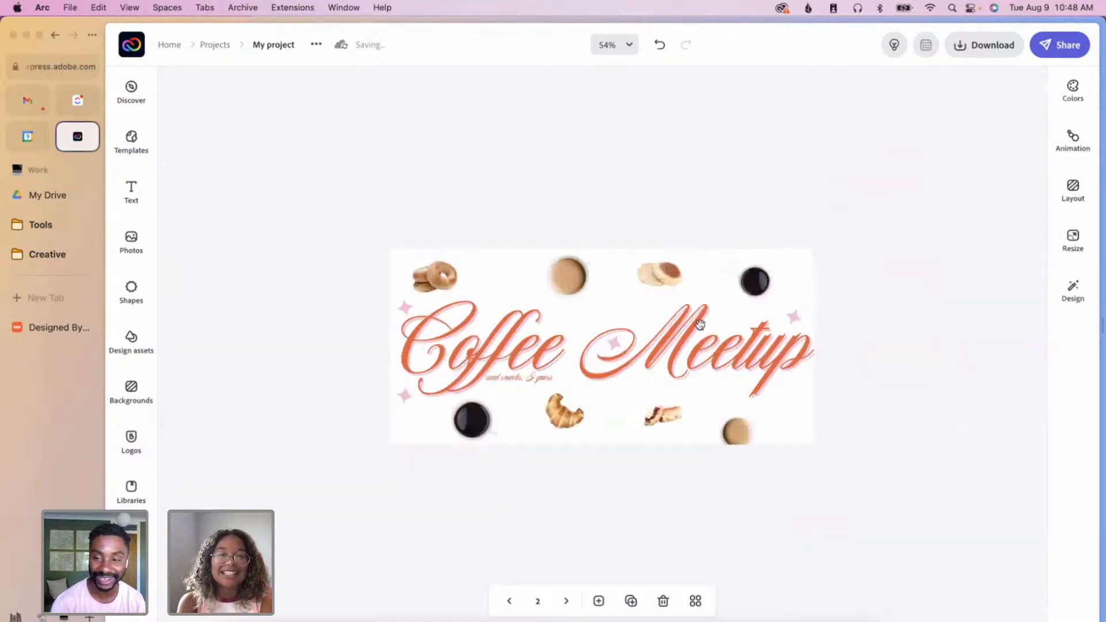
# - Duplicate the star above the p of Meetup and move the copy below the word's end, near the banner's right edge
pyautogui.click(794, 315)
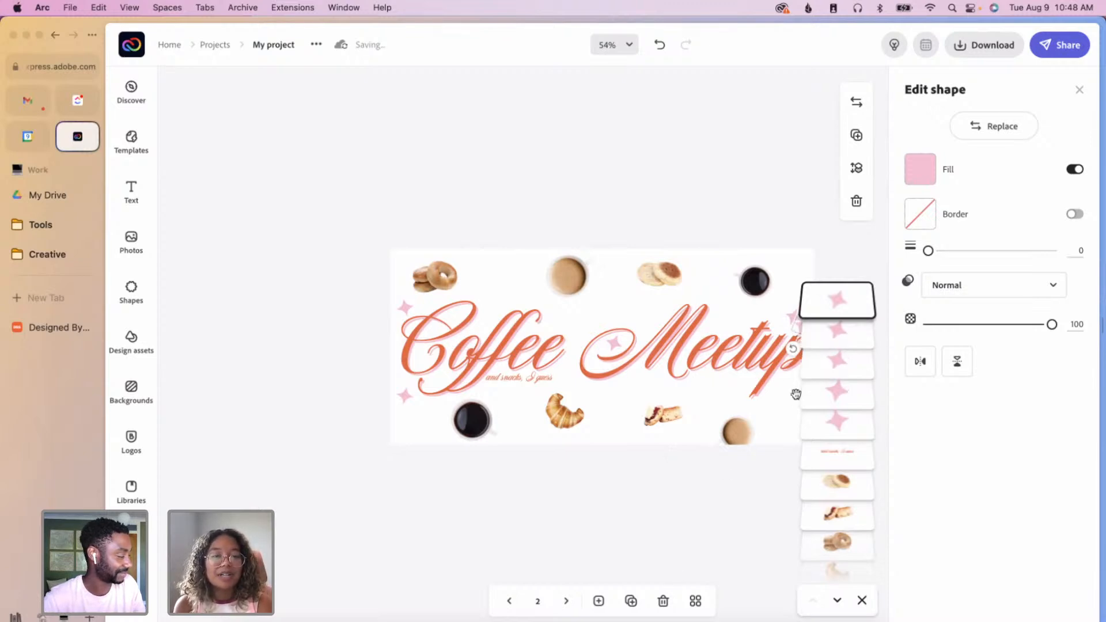
pyautogui.click(733, 496)
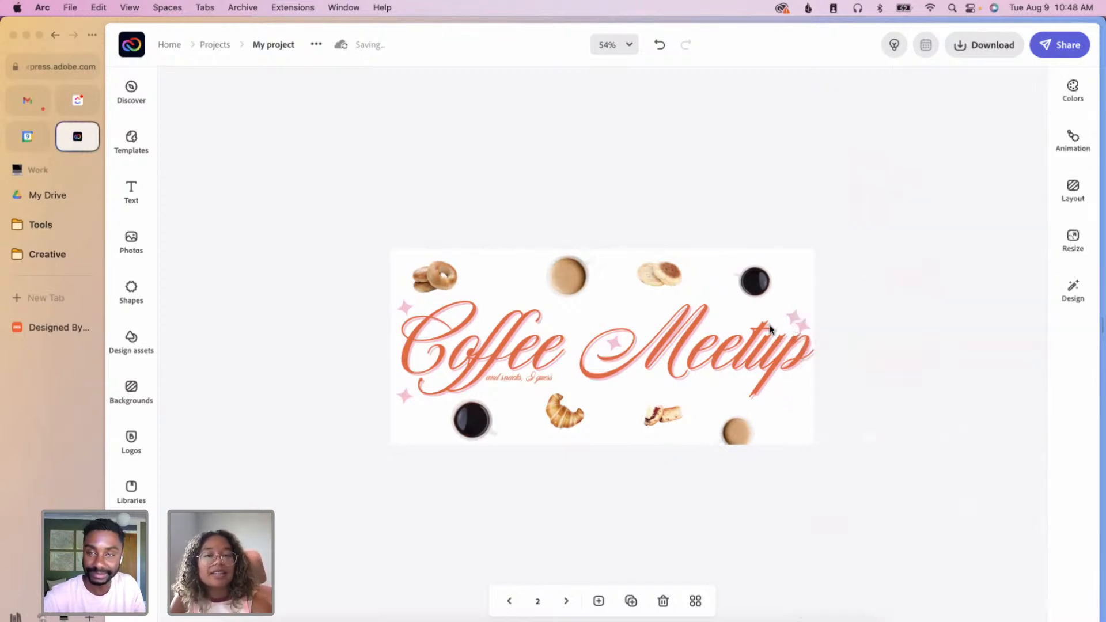
pyautogui.click(805, 324)
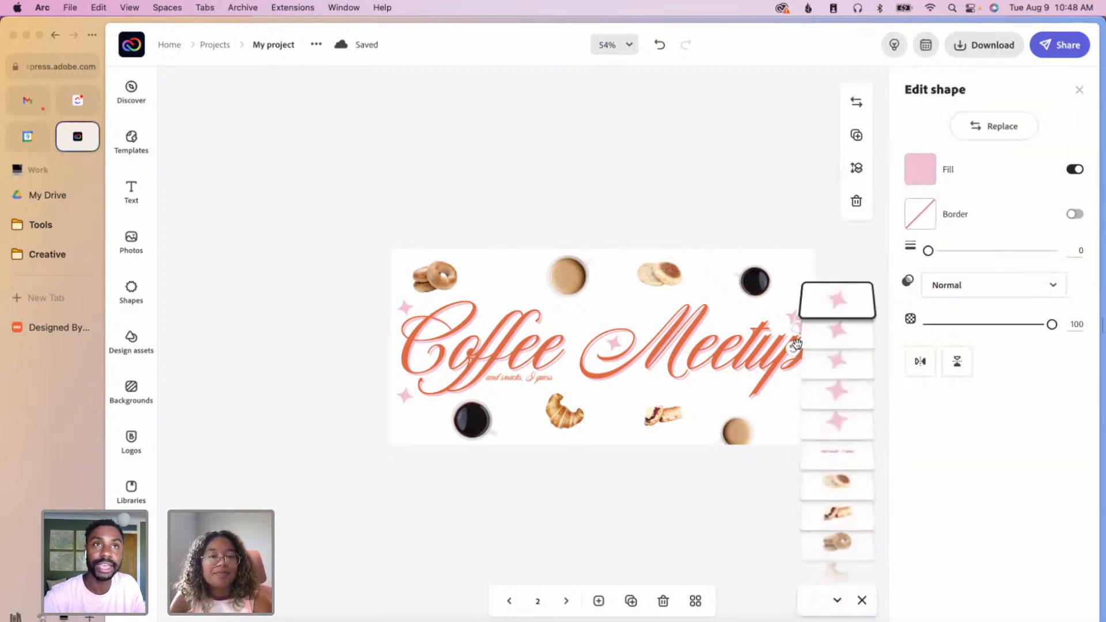
pyautogui.click(790, 317)
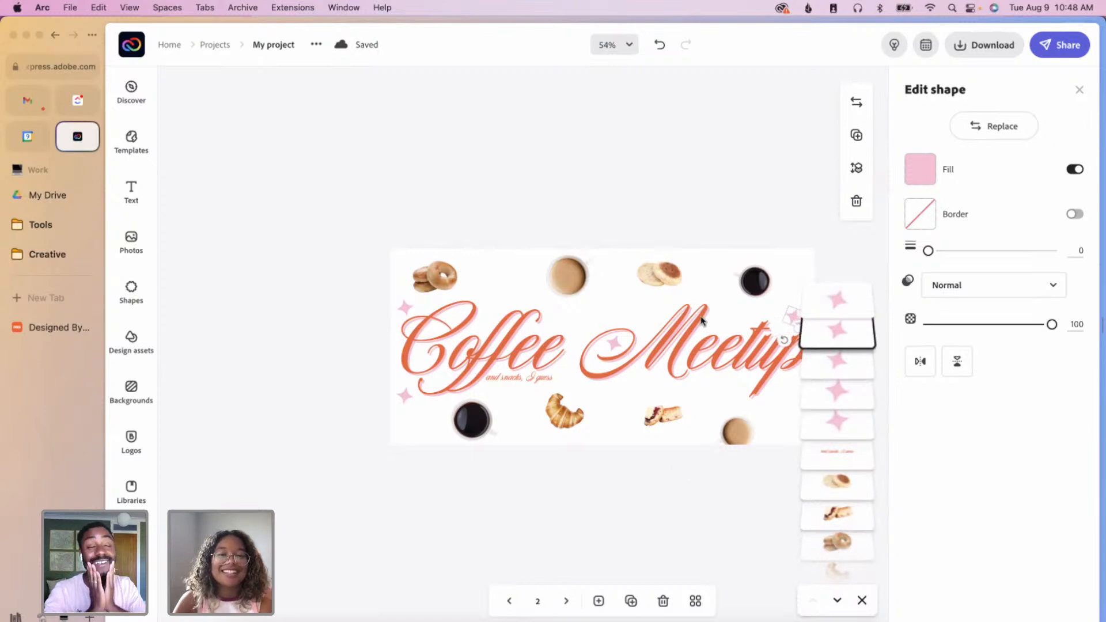
pyautogui.click(792, 261)
pyautogui.scroll(10, 793, 271)
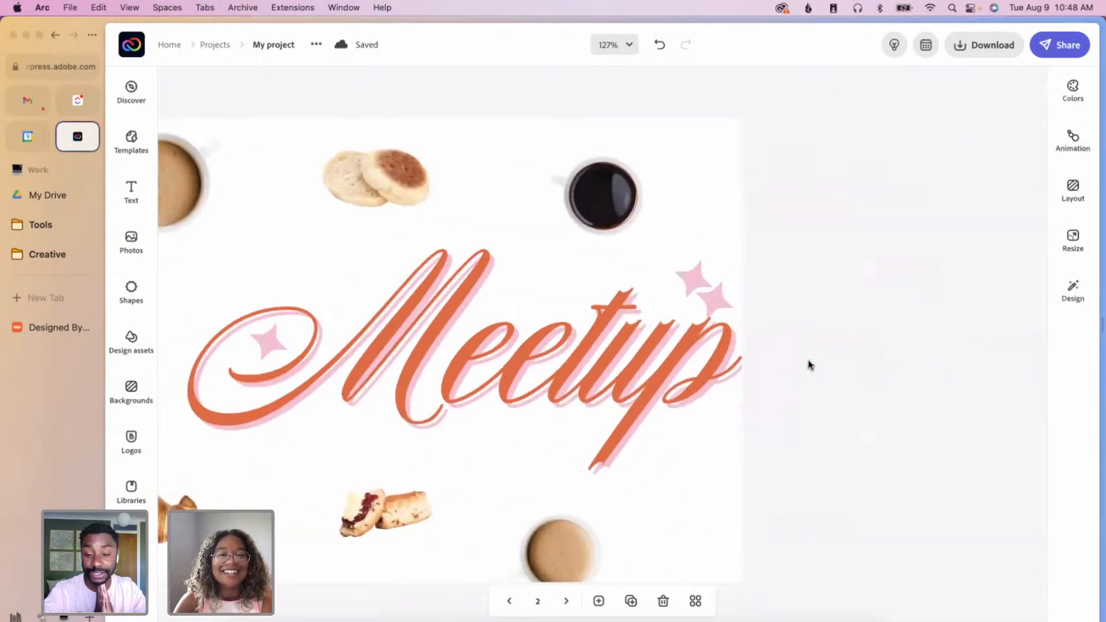
pyautogui.click(711, 294)
pyautogui.moveTo(708, 477); pyautogui.dragTo(695, 455)
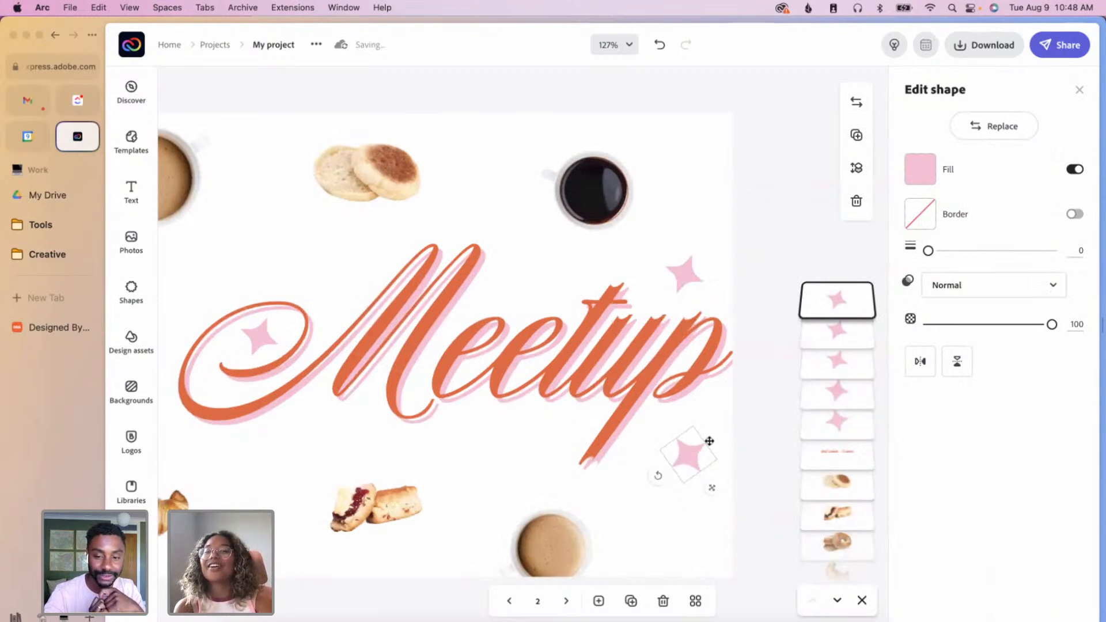
pyautogui.click(763, 388)
pyautogui.scroll(-6, 763, 387)
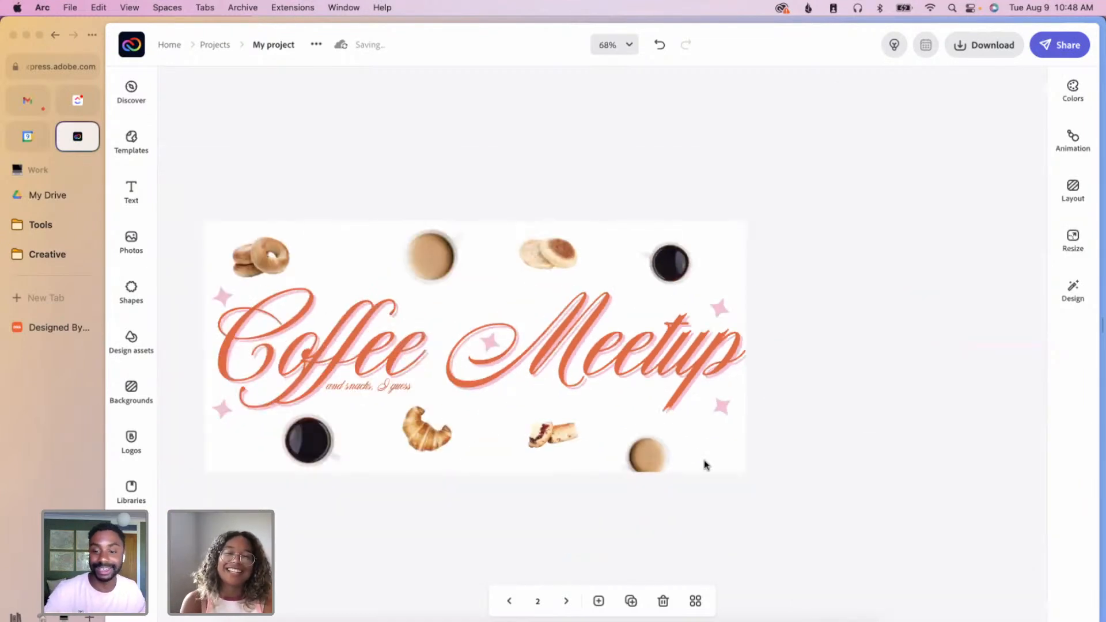
# - Reposition the latte, English muffins and bagels into an evenly spaced row above the Coffee Meetup title
pyautogui.hscroll(-1, 704, 464)
pyautogui.moveTo(486, 272); pyautogui.dragTo(488, 275)
pyautogui.moveTo(594, 254); pyautogui.dragTo(591, 270)
pyautogui.moveTo(322, 262)
pyautogui.mouseDown()
pyautogui.moveTo(348, 255)
pyautogui.moveTo(342, 266)
pyautogui.mouseUp()
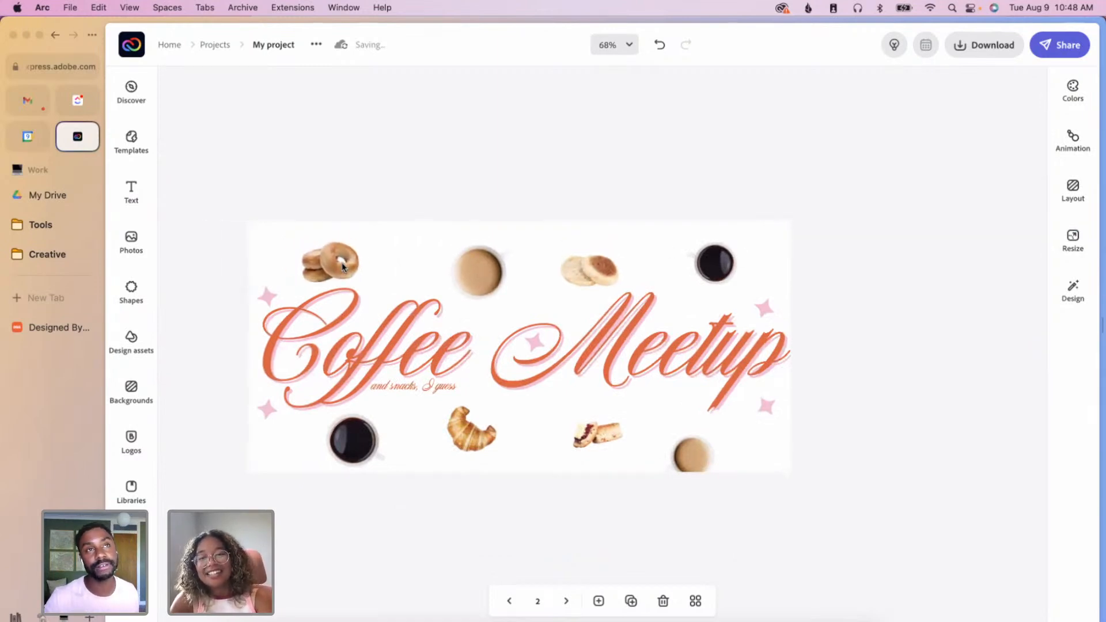
# - Move the black coffee, filled pastry and latte below the Coffee Meetup title up in line with the croissant
pyautogui.click(388, 466)
pyautogui.moveTo(370, 494); pyautogui.dragTo(392, 439)
pyautogui.click(478, 435)
pyautogui.moveTo(691, 448)
pyautogui.mouseDown()
pyautogui.moveTo(683, 428)
pyautogui.moveTo(690, 441)
pyautogui.mouseUp()
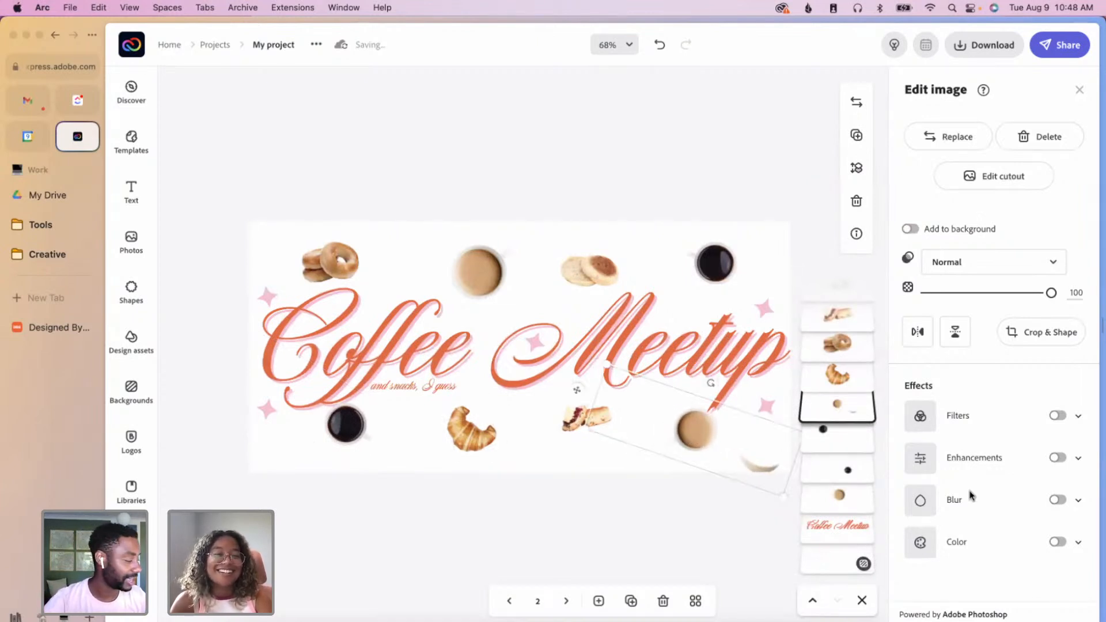
# - Erase the stray partial second cup from the cutout of the latte below the title and apply the cutout
pyautogui.click(992, 178)
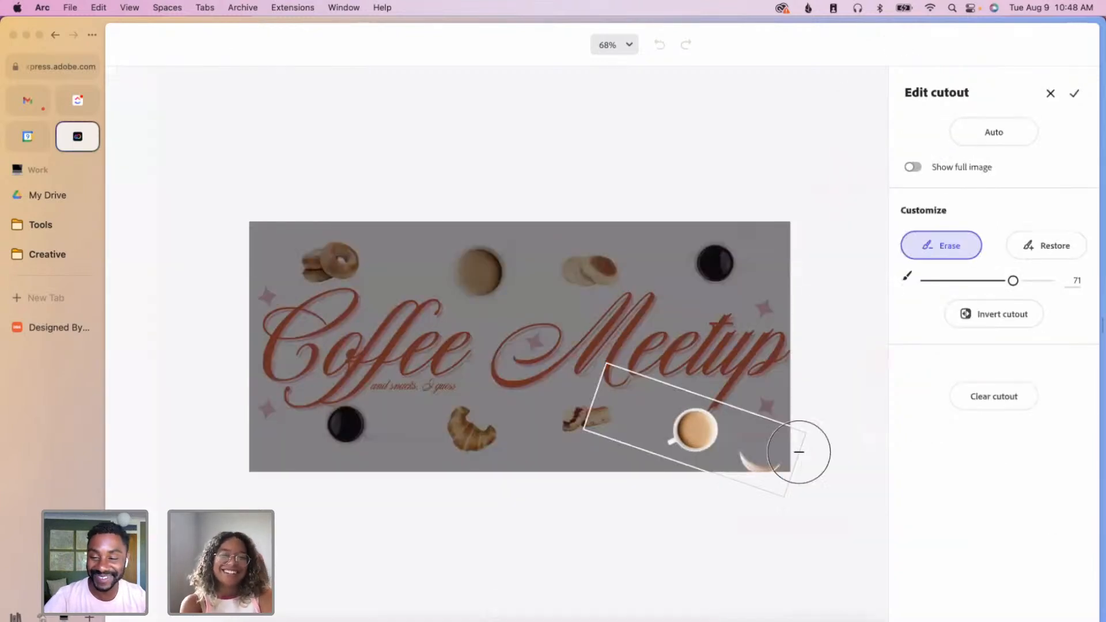
pyautogui.click(768, 464)
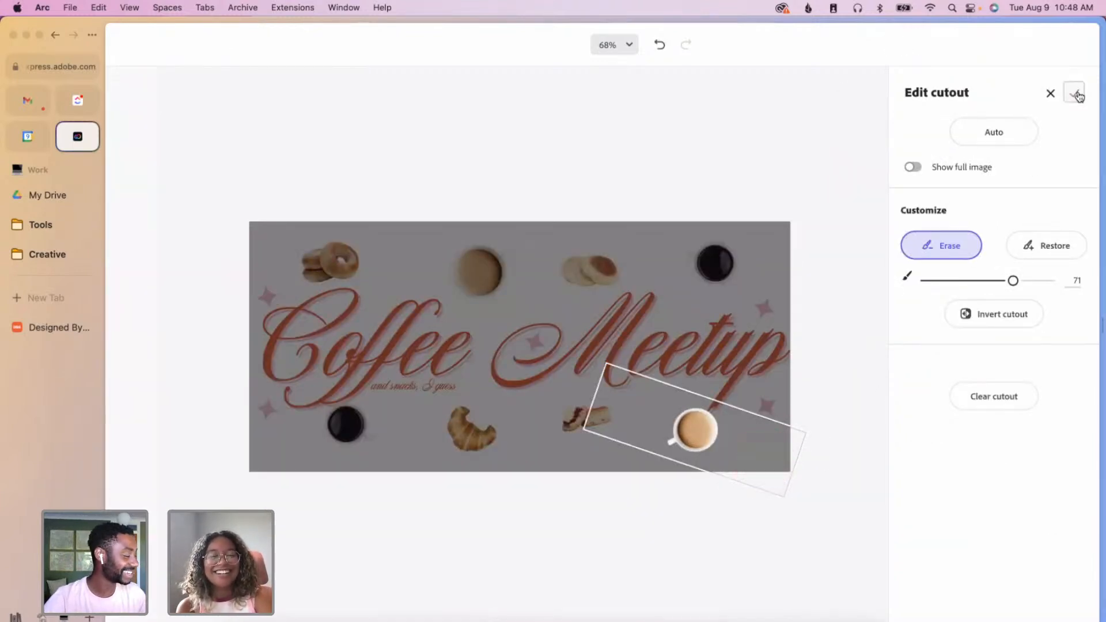
pyautogui.click(1075, 93)
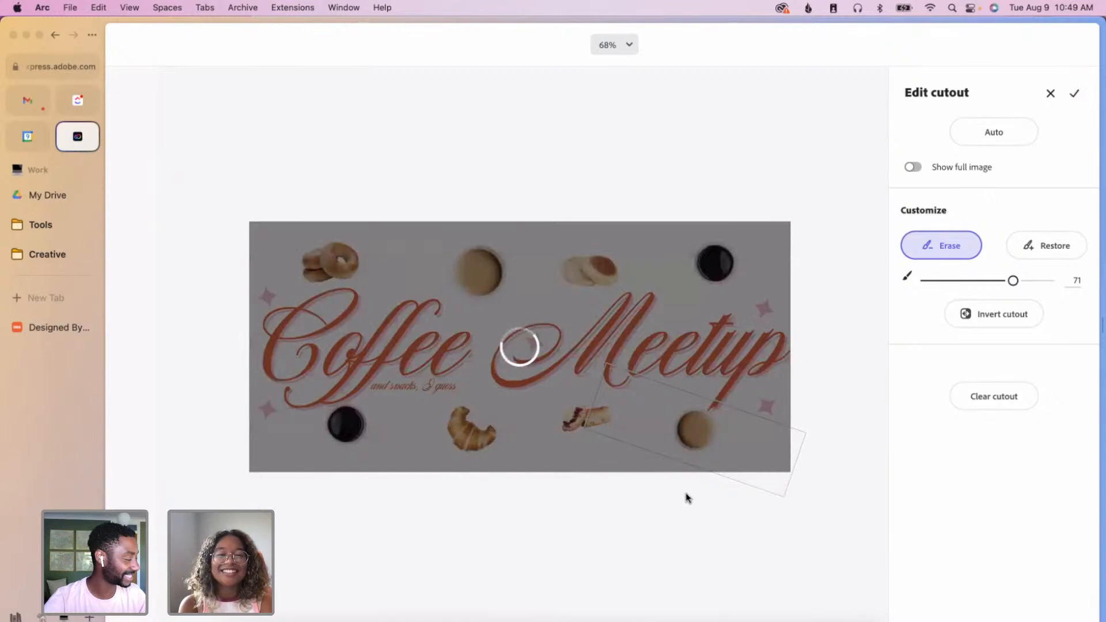
pyautogui.click(634, 539)
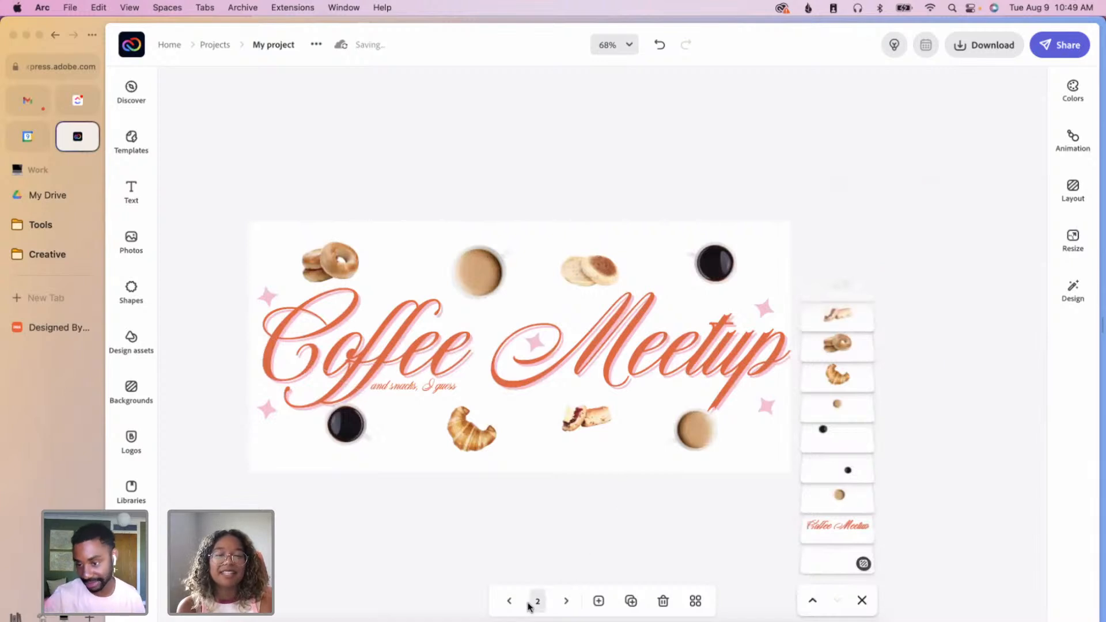
# - Reorder the project's pages so the white Coffee Meetup banner comes third, after the orange LA Tech Week banner
pyautogui.click(696, 601)
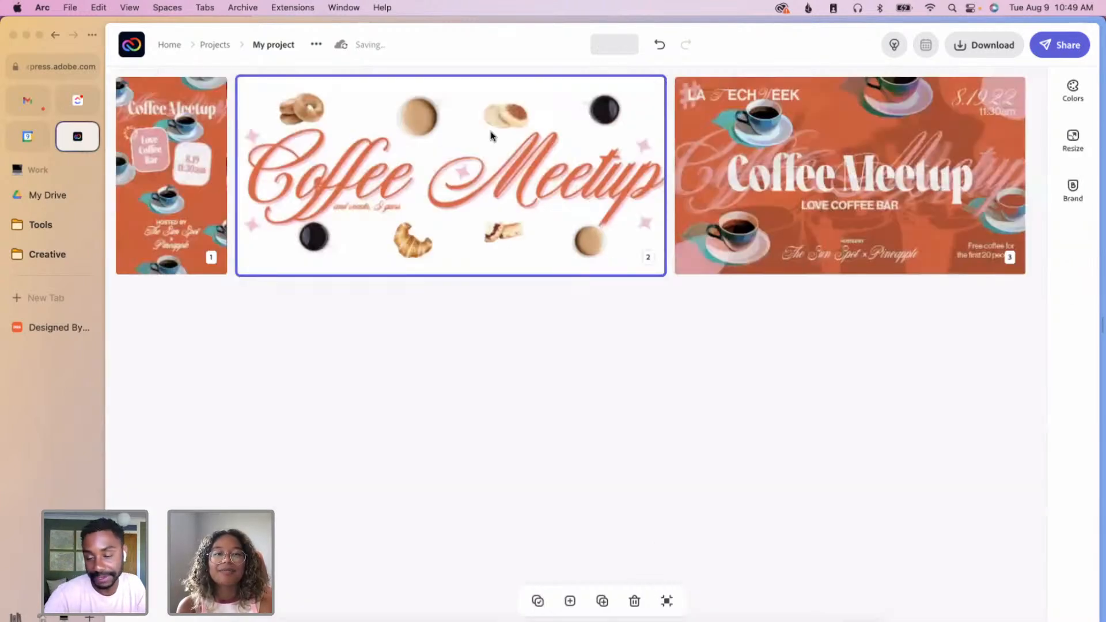
pyautogui.moveTo(491, 174); pyautogui.dragTo(248, 190)
pyautogui.click(791, 258)
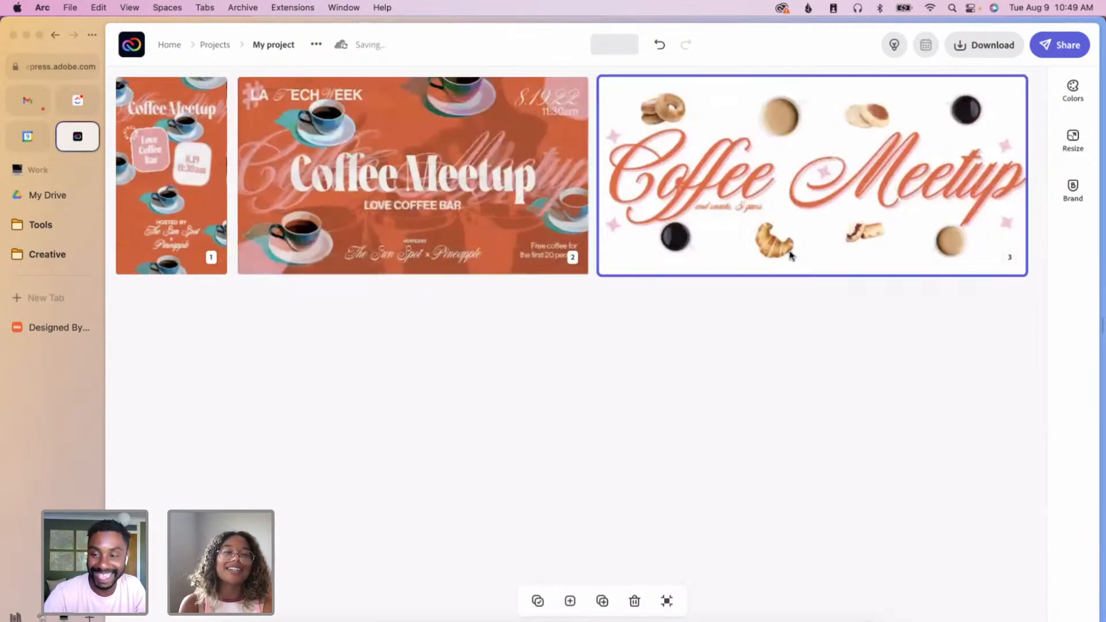
# - Add a blank page with a custom size of 1080 × 500 px and open it for editing
pyautogui.click(581, 600)
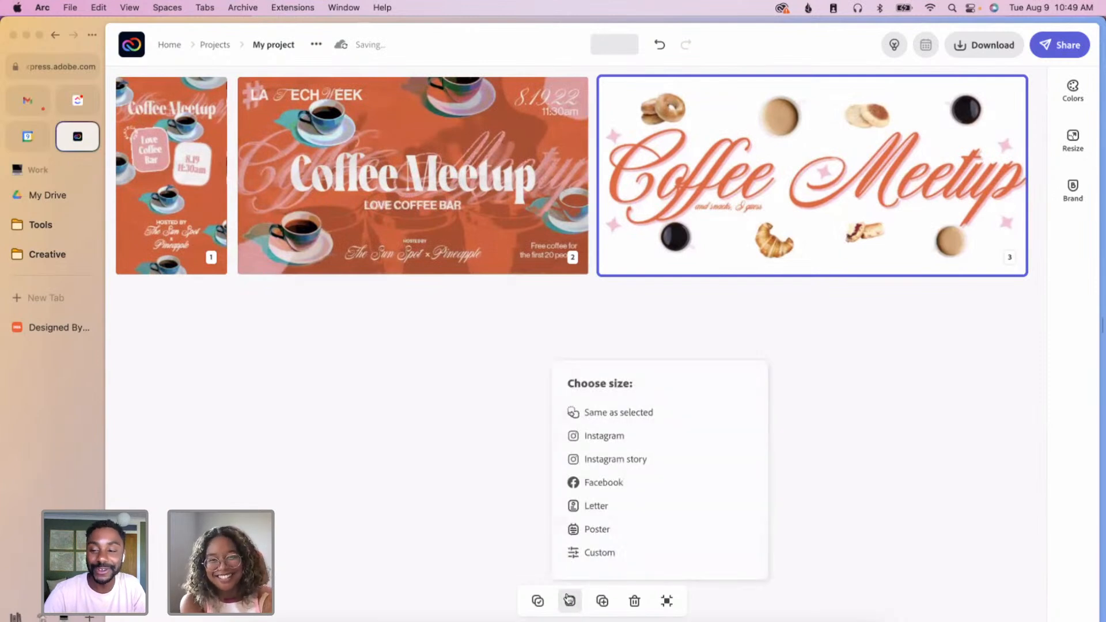
pyautogui.click(625, 554)
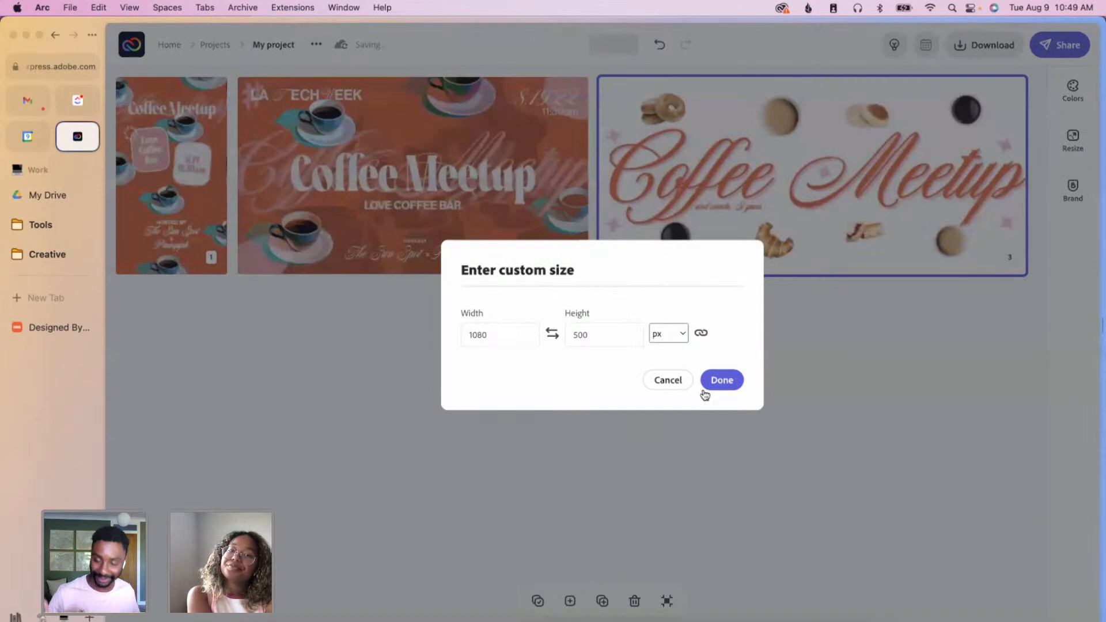
pyautogui.click(721, 380)
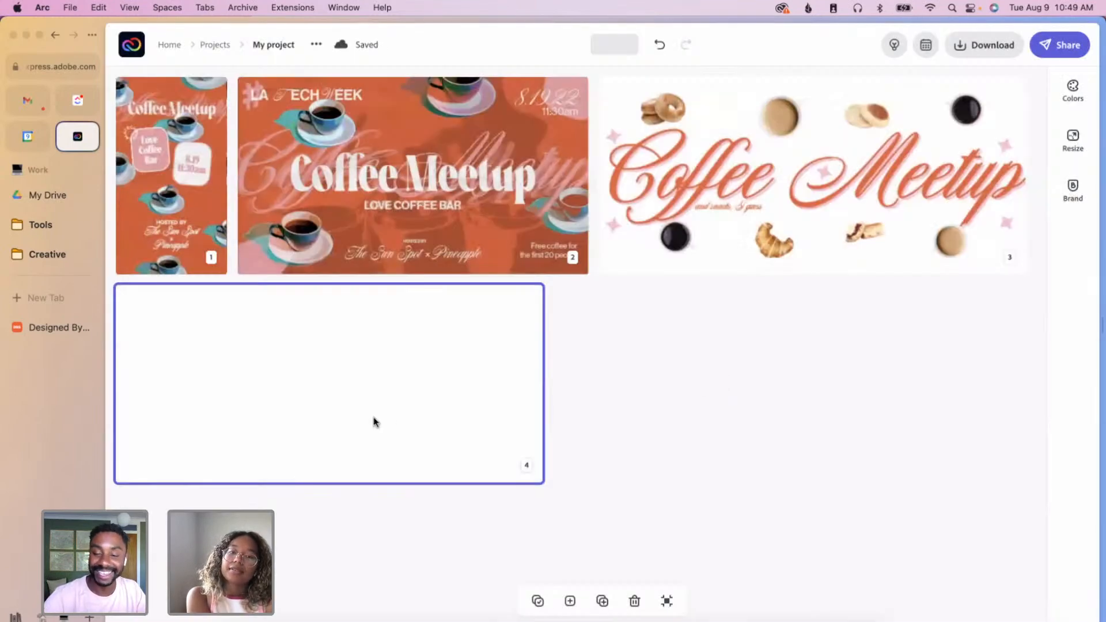
pyautogui.doubleClick(372, 420)
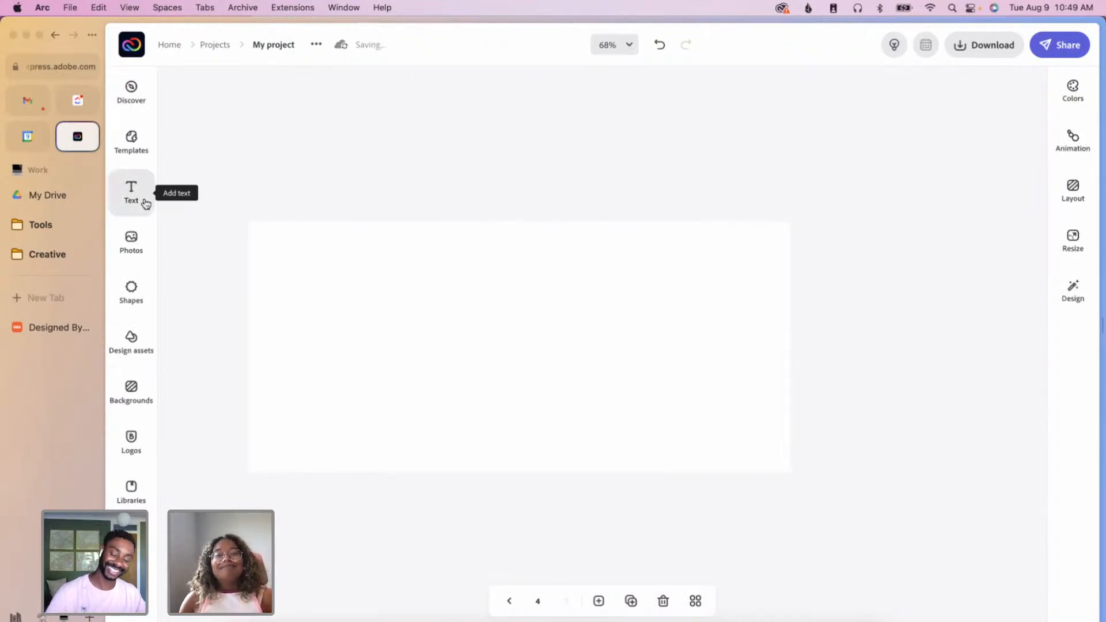
# - Search the Adobe Stock photos for "coffee"
pyautogui.click(132, 242)
pyautogui.click(334, 165)
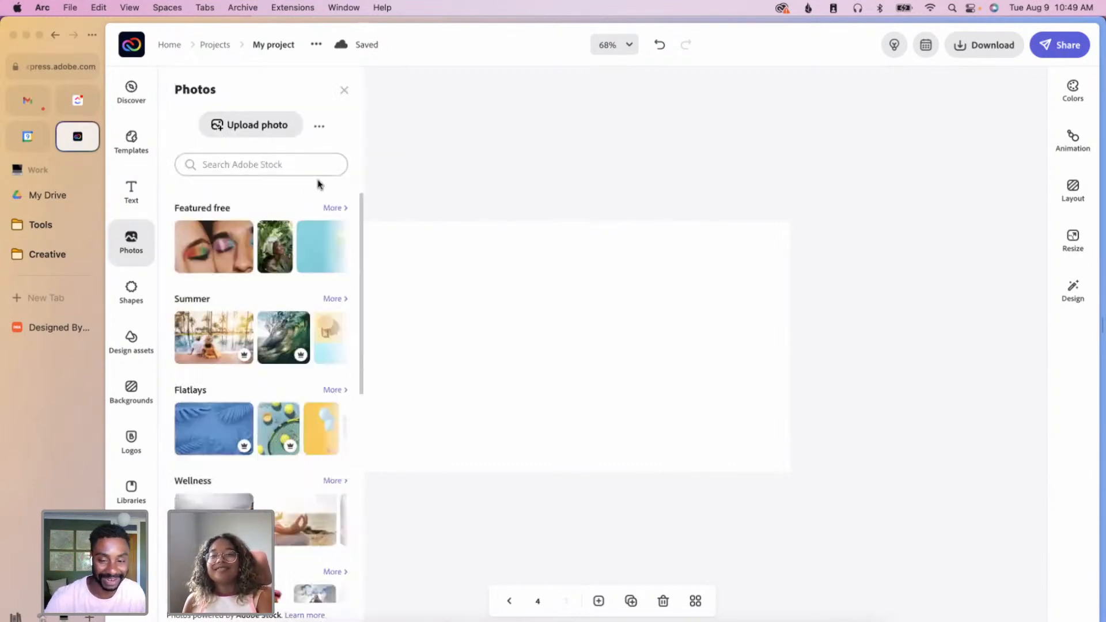
pyautogui.click(281, 163)
pyautogui.write('coffee')
pyautogui.press('Return')
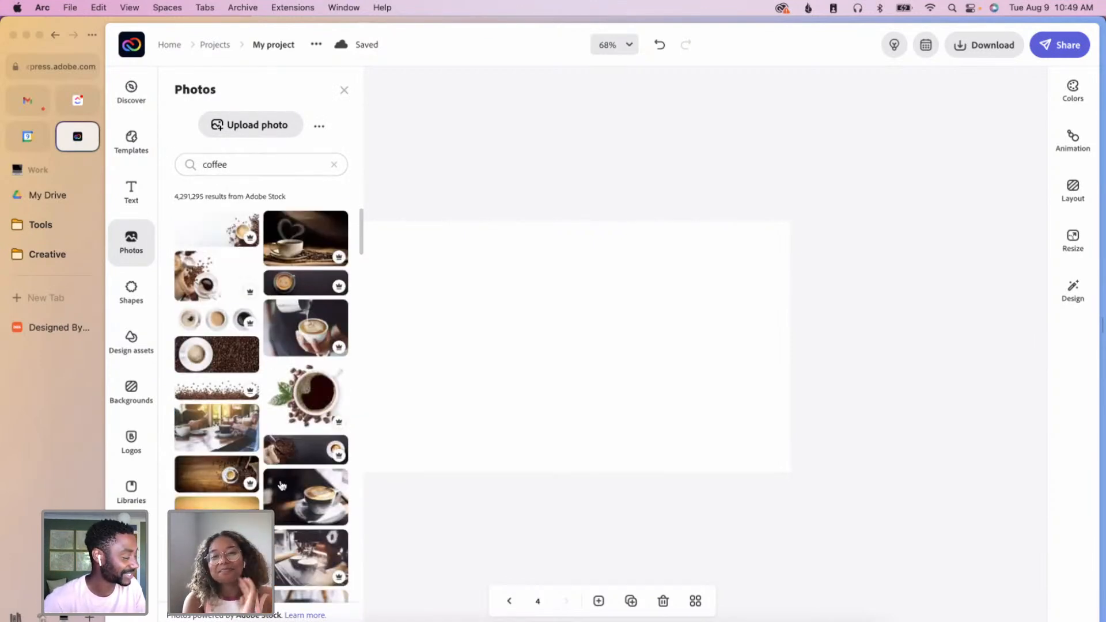
pyautogui.click(333, 164)
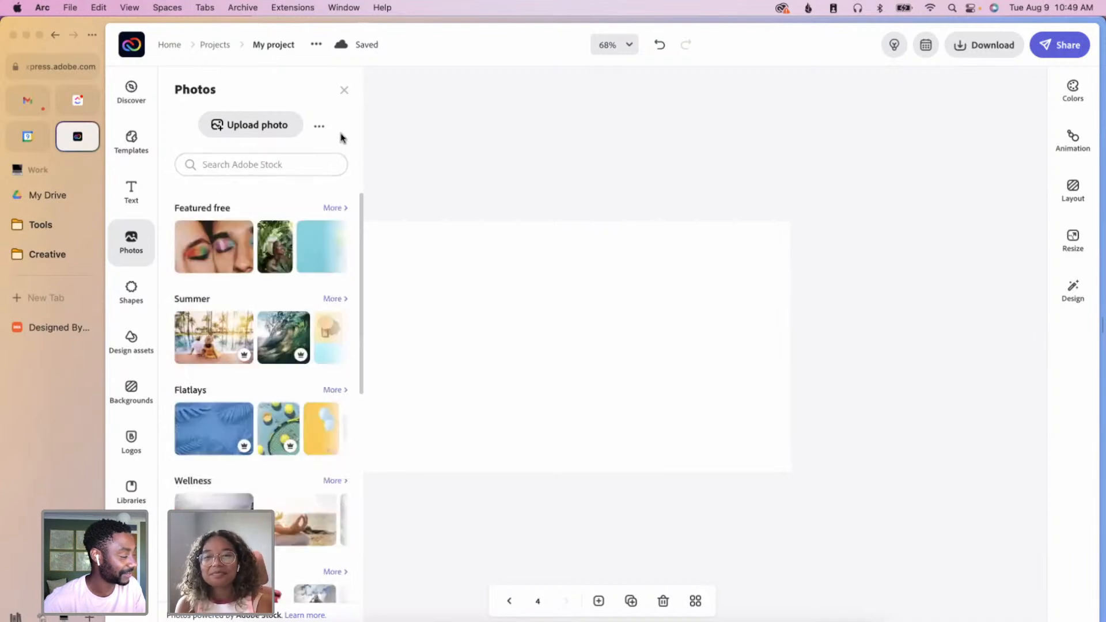
pyautogui.click(280, 165)
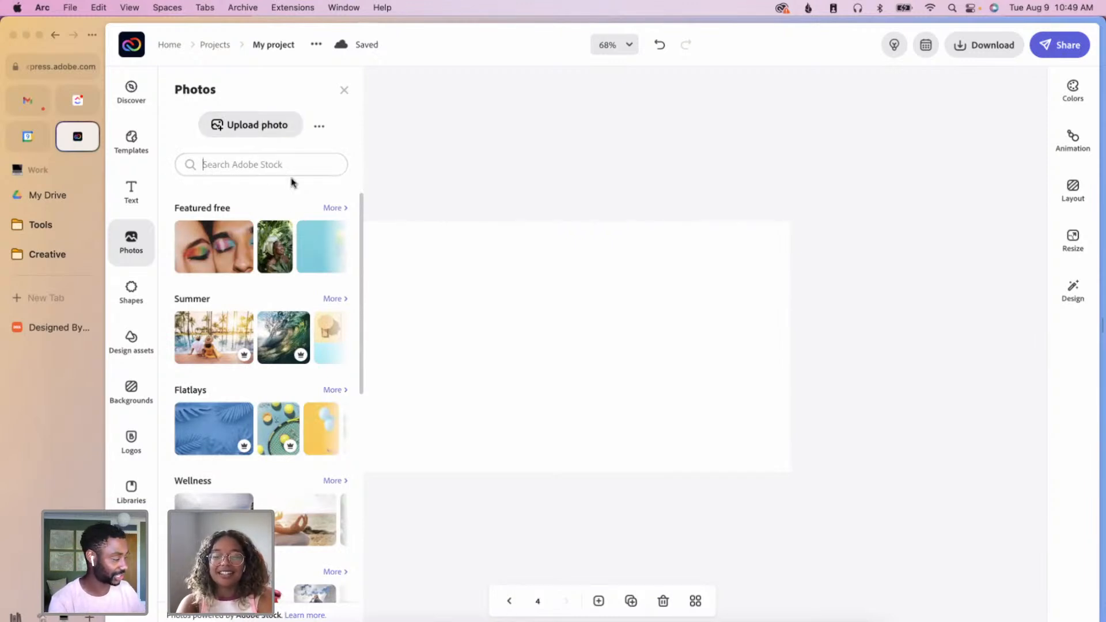
pyautogui.write('coffee')
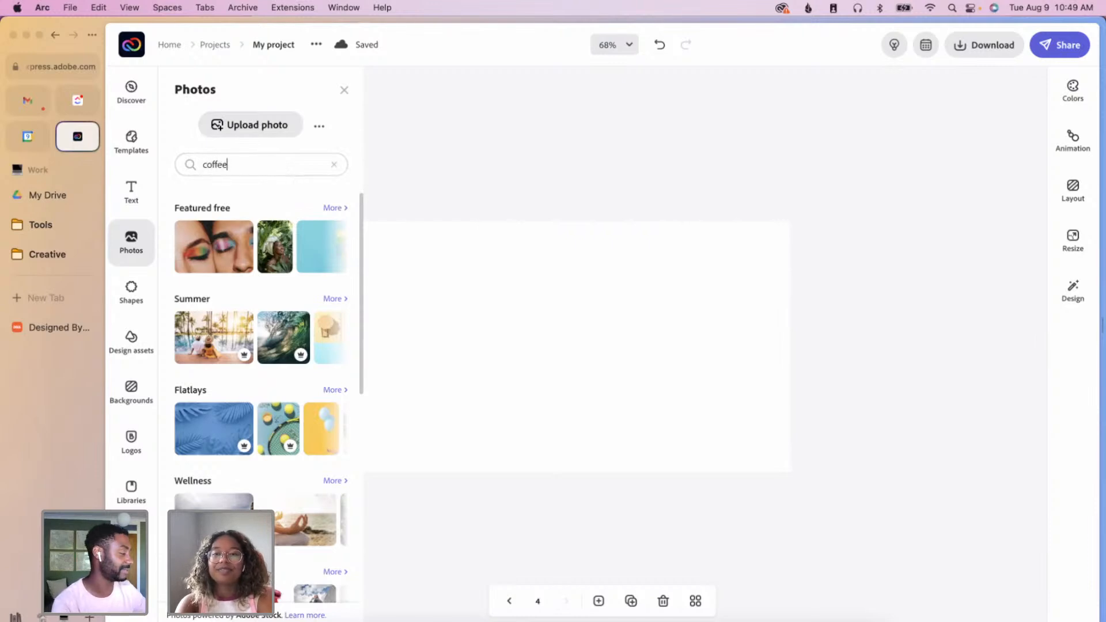
pyautogui.press('Return')
# - Add the stock photo of assorted coffee cups on a white wooden table to the blank page
pyautogui.scroll(-5, 294, 352)
pyautogui.scroll(-10, 281, 554)
pyautogui.scroll(-8, 281, 555)
pyautogui.scroll(-4, 281, 554)
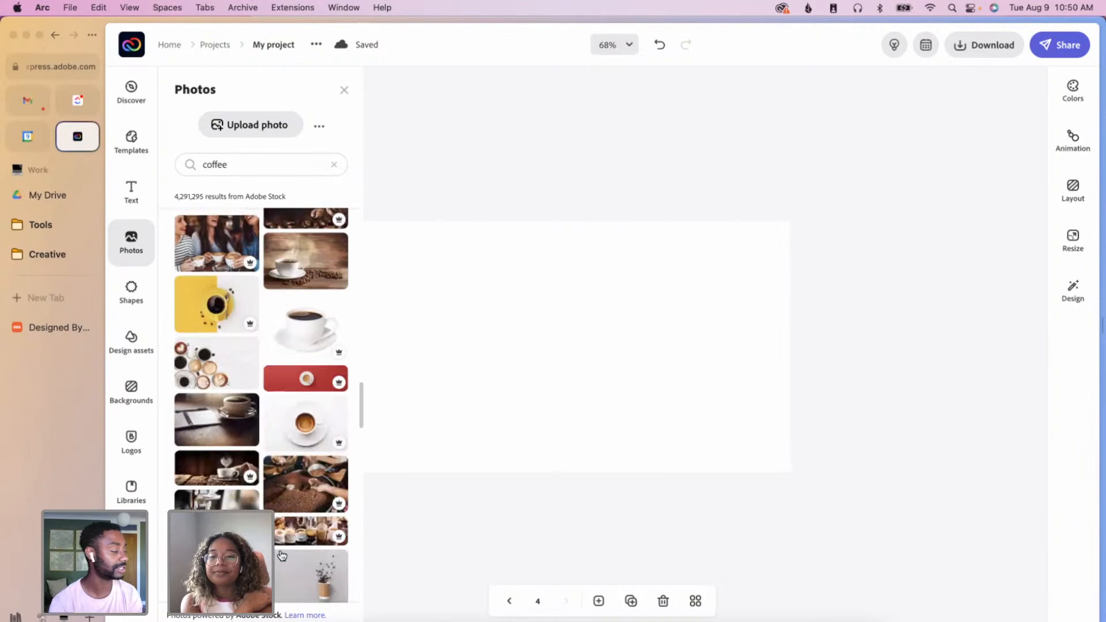
pyautogui.click(229, 375)
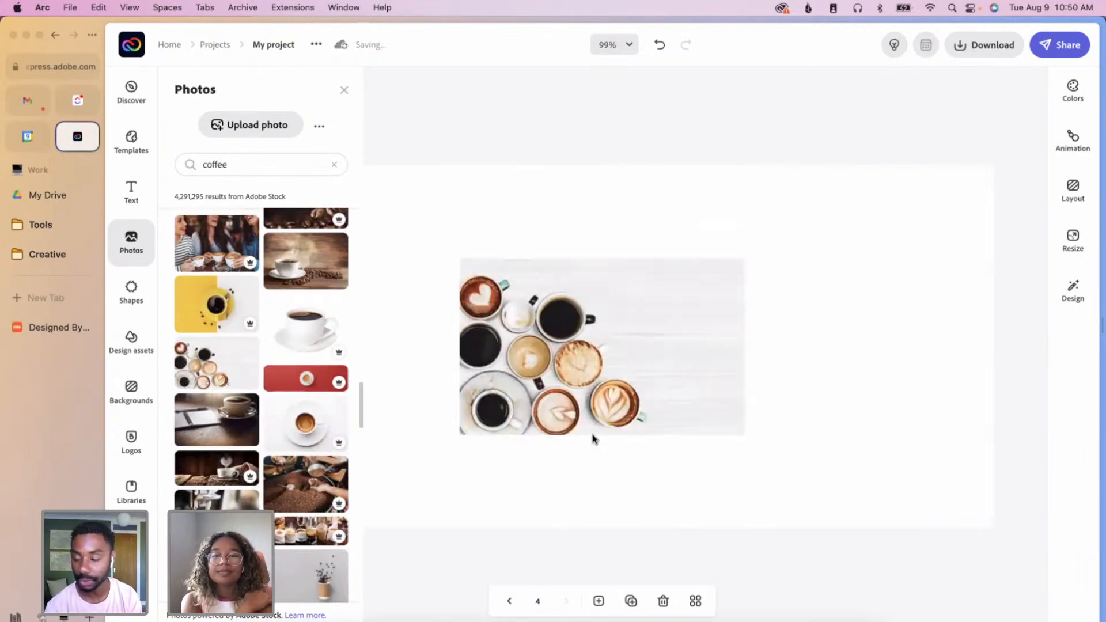
pyautogui.click(580, 390)
pyautogui.click(345, 89)
# - Enlarge the coffee cups photo to the full page width and center it vertically so it covers the page
pyautogui.moveTo(584, 348); pyautogui.dragTo(337, 260)
pyautogui.scroll(-5, 778, 554)
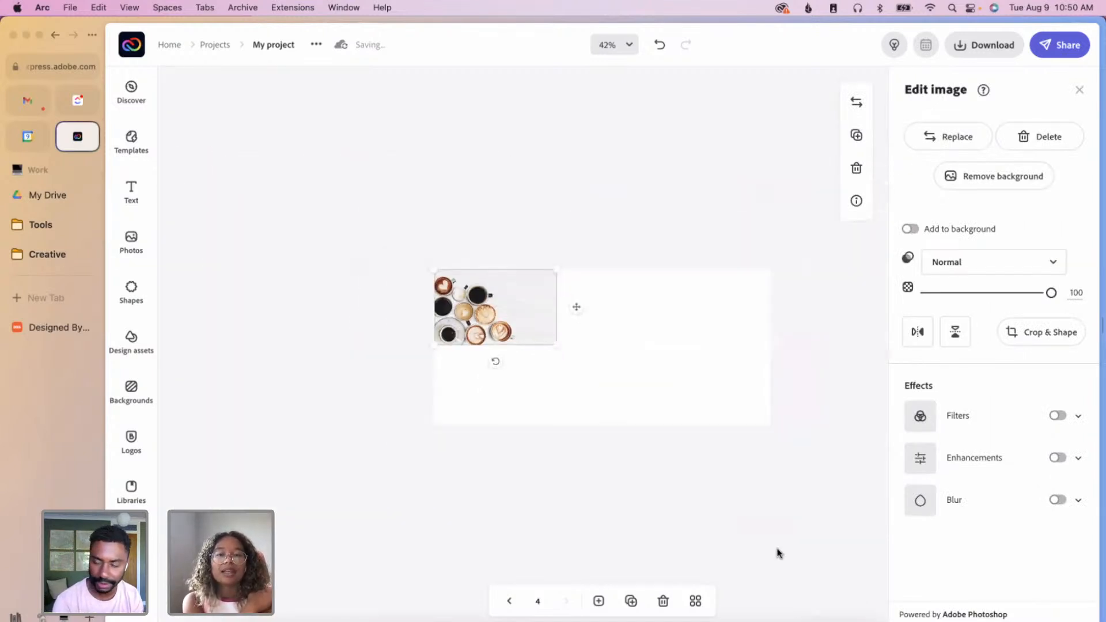
pyautogui.moveTo(558, 348); pyautogui.dragTo(794, 450)
pyautogui.moveTo(726, 398); pyautogui.dragTo(728, 371)
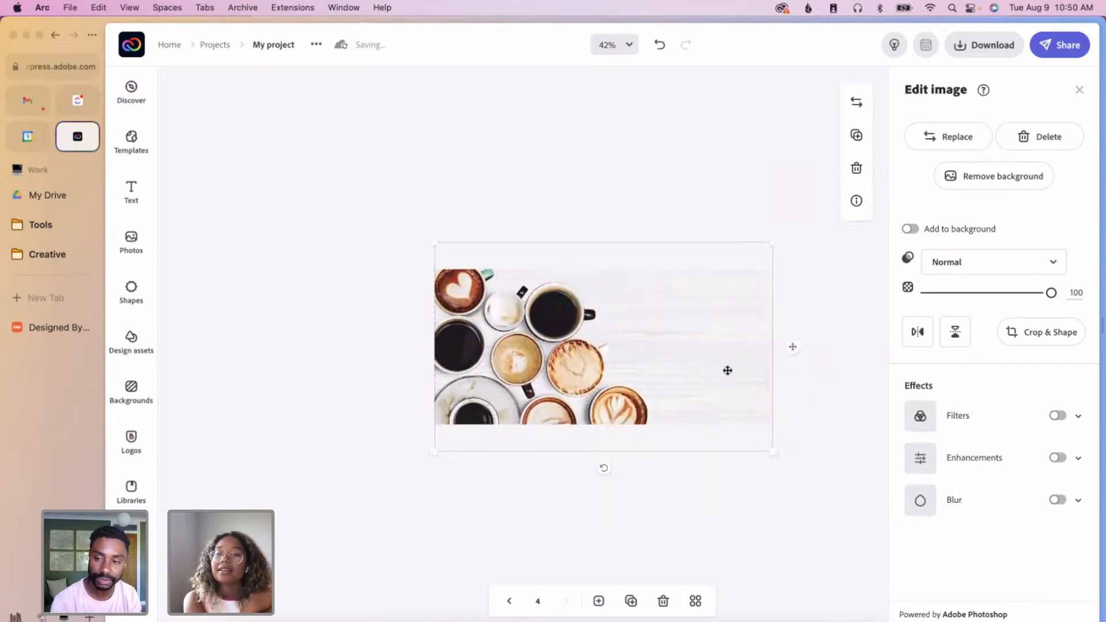
pyautogui.click(655, 537)
# - Move the photo aside, set the page background to the brand orange #EE6332, and move the photo back over the page
pyautogui.scroll(5, 765, 451)
pyautogui.scroll(-3, 761, 438)
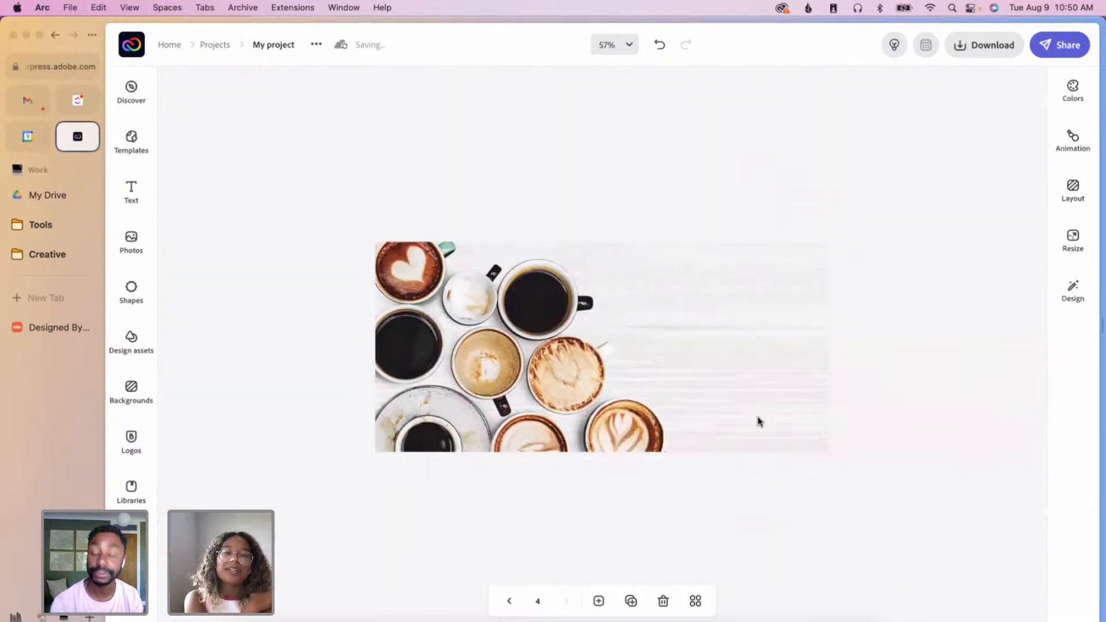
pyautogui.click(757, 422)
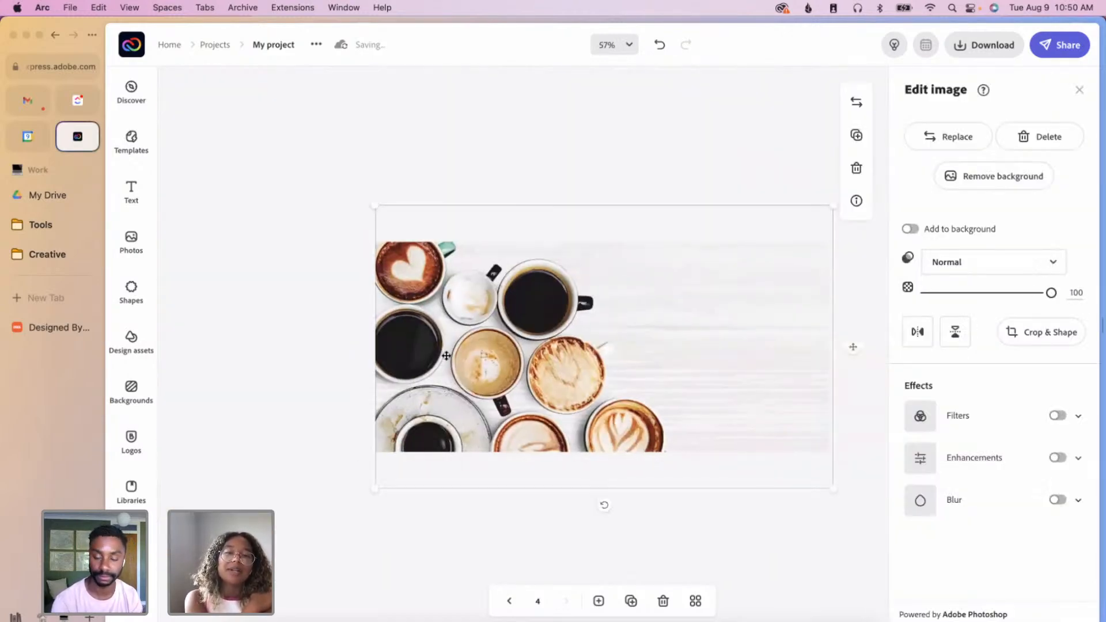
pyautogui.moveTo(621, 368); pyautogui.dragTo(486, 370)
pyautogui.click(785, 348)
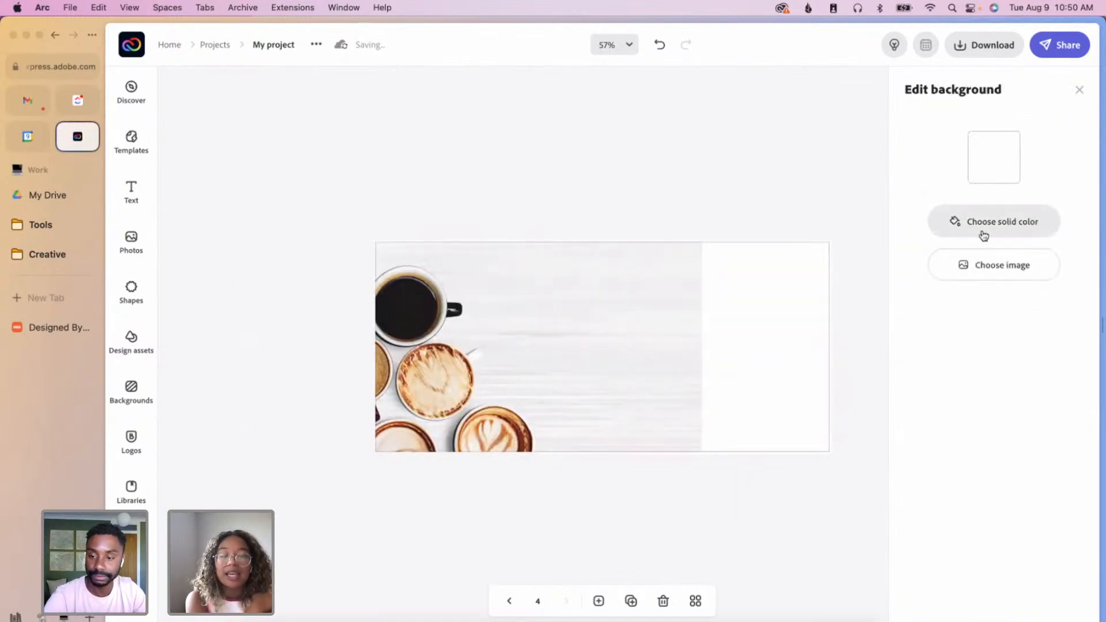
pyautogui.click(982, 236)
pyautogui.click(935, 291)
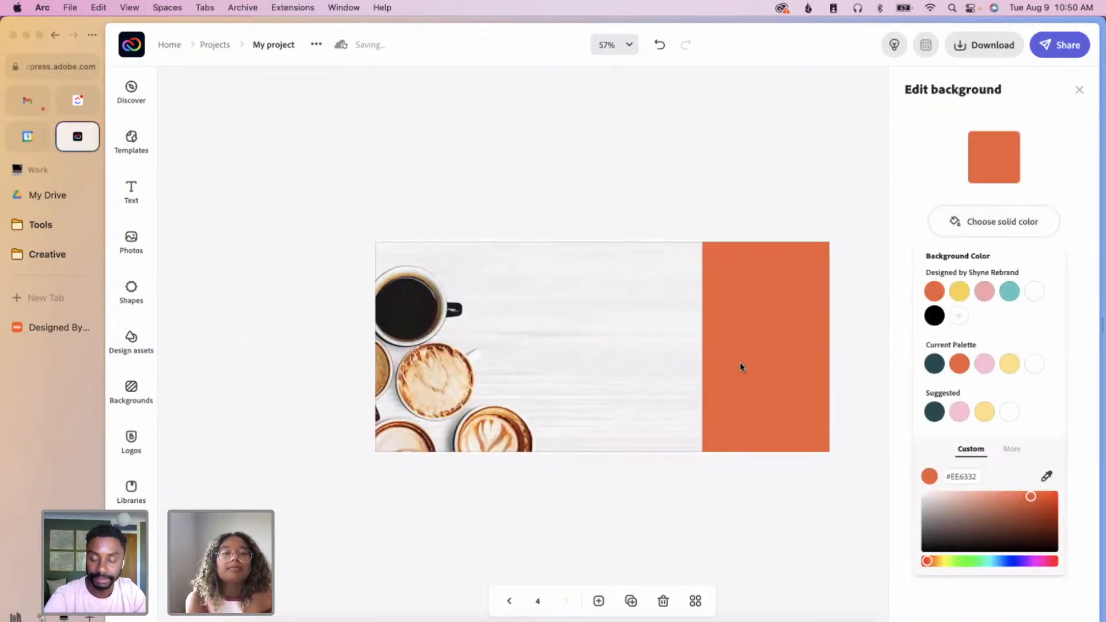
pyautogui.click(670, 326)
pyautogui.moveTo(664, 317); pyautogui.dragTo(788, 319)
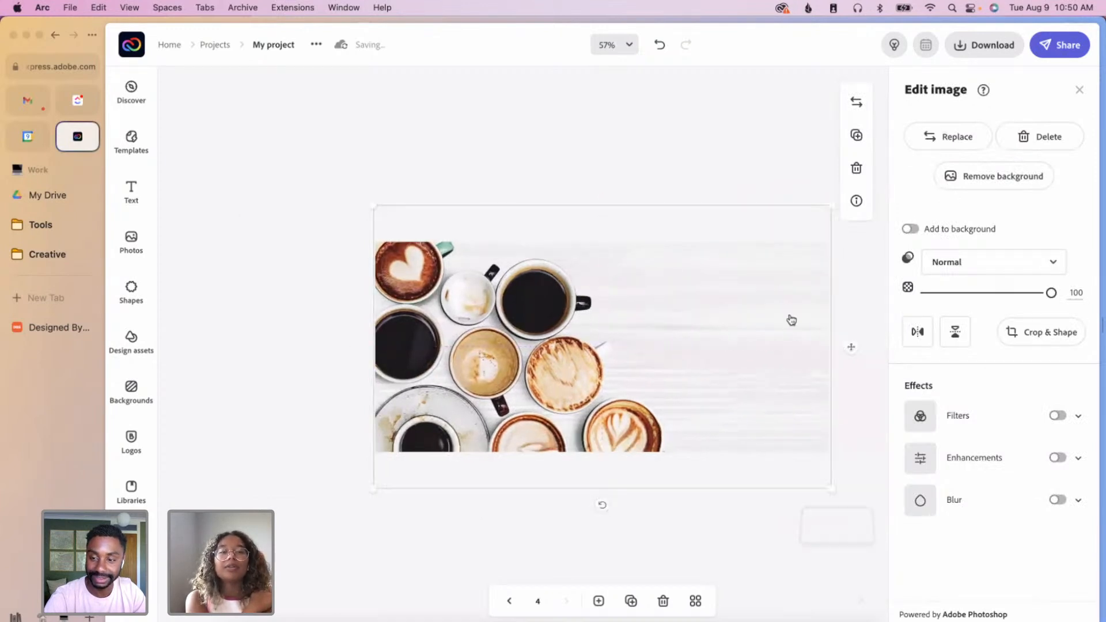
# - Apply a Duotone filter to the photo with black shadows and orange #EE6332 highlights
pyautogui.click(998, 272)
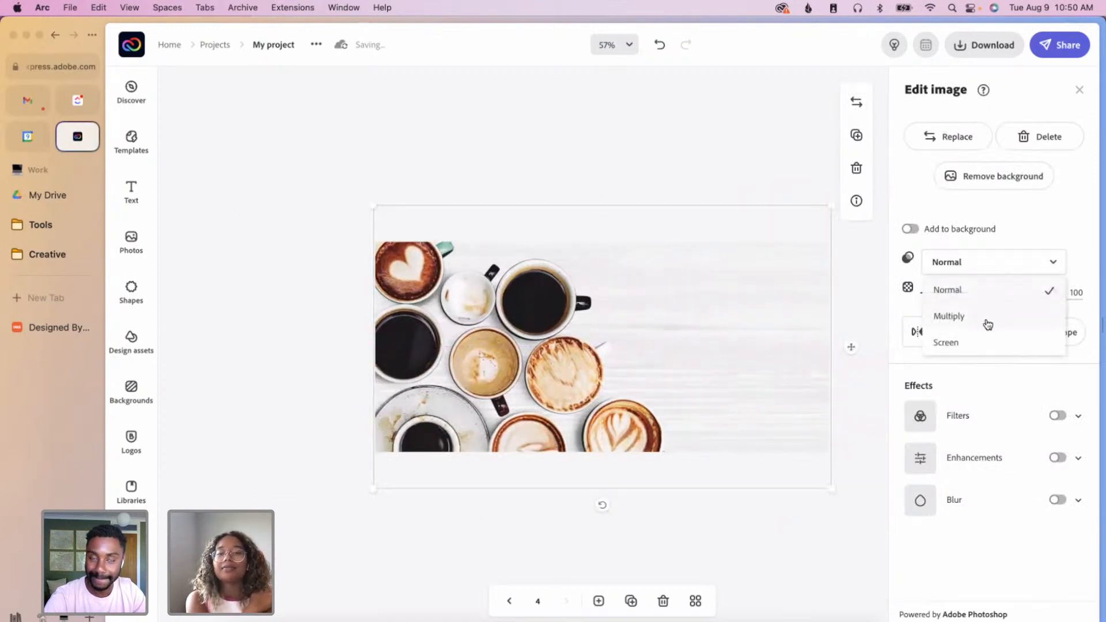
pyautogui.click(1078, 417)
pyautogui.scroll(-2, 1003, 495)
pyautogui.click(912, 515)
pyautogui.click(933, 190)
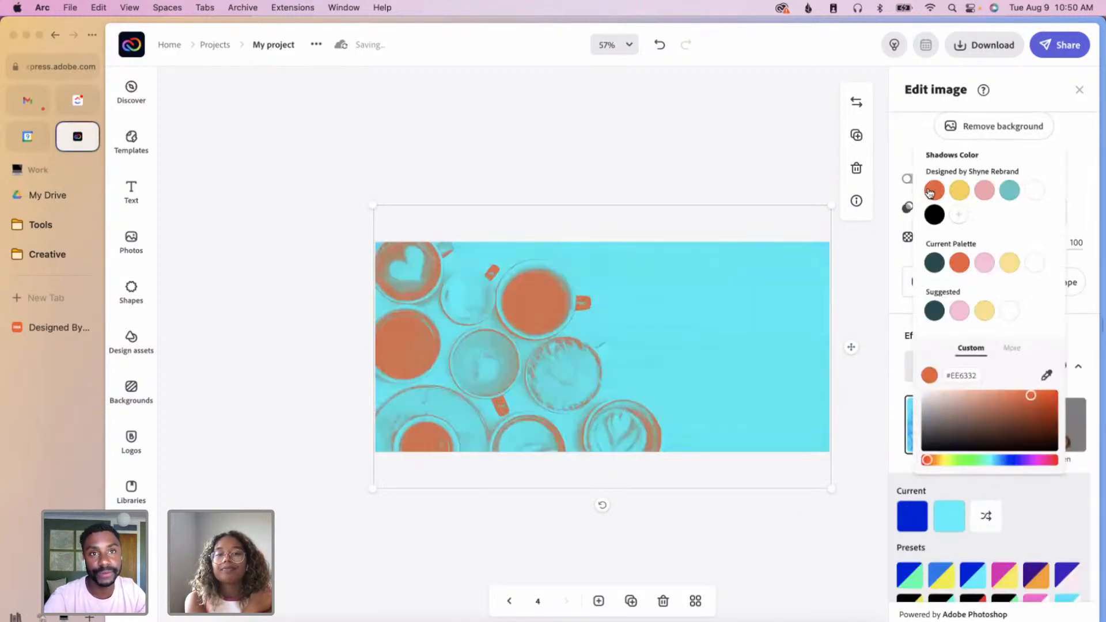
pyautogui.click(934, 216)
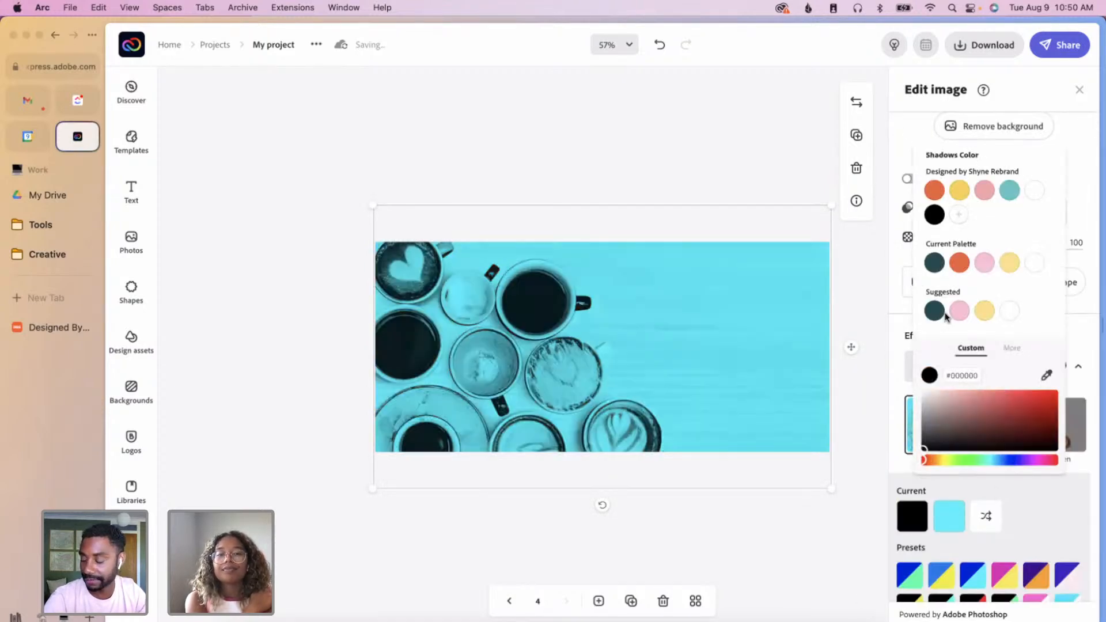
pyautogui.click(950, 515)
pyautogui.click(935, 192)
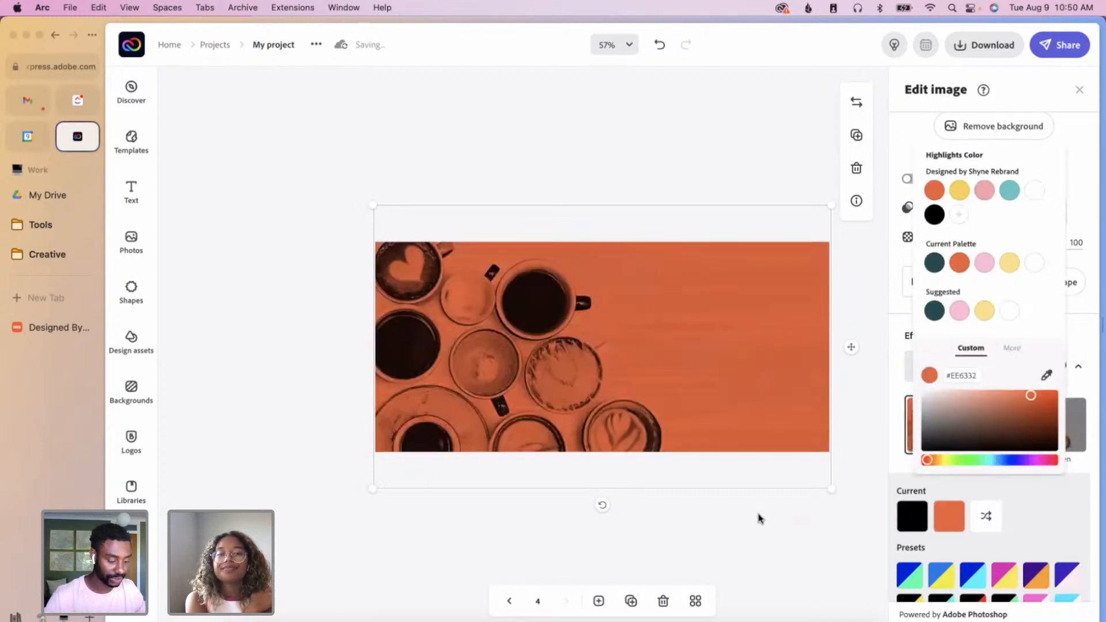
# - Try the Multiply, Normal and Screen blend modes on the photo at 14 opacity, and raise the opacity to 56 in Screen mode
pyautogui.click(761, 392)
pyautogui.moveTo(980, 246); pyautogui.dragTo(943, 244)
pyautogui.click(972, 211)
pyautogui.click(973, 266)
pyautogui.click(948, 211)
pyautogui.click(965, 241)
pyautogui.click(966, 212)
pyautogui.click(967, 292)
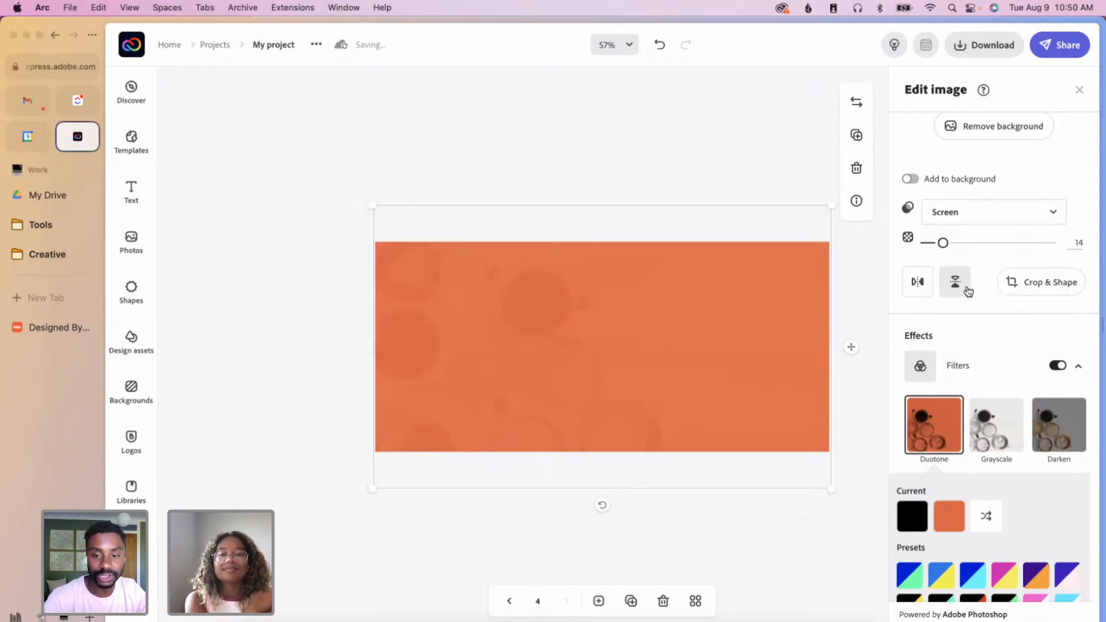
pyautogui.moveTo(1002, 244)
pyautogui.mouseDown()
pyautogui.moveTo(1022, 243)
pyautogui.moveTo(996, 243)
pyautogui.mouseUp()
# - Apply the Grayscale filter to the photo and blend it over the orange background with Multiply at 50 opacity
pyautogui.click(996, 424)
pyautogui.click(998, 224)
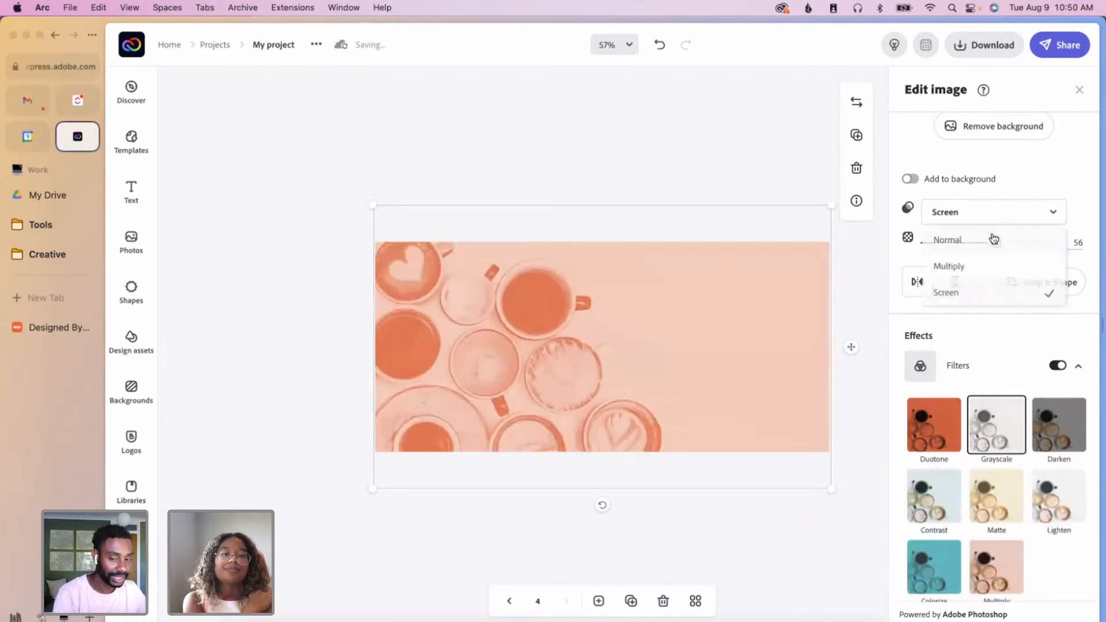
pyautogui.click(1006, 267)
pyautogui.moveTo(954, 244); pyautogui.dragTo(988, 243)
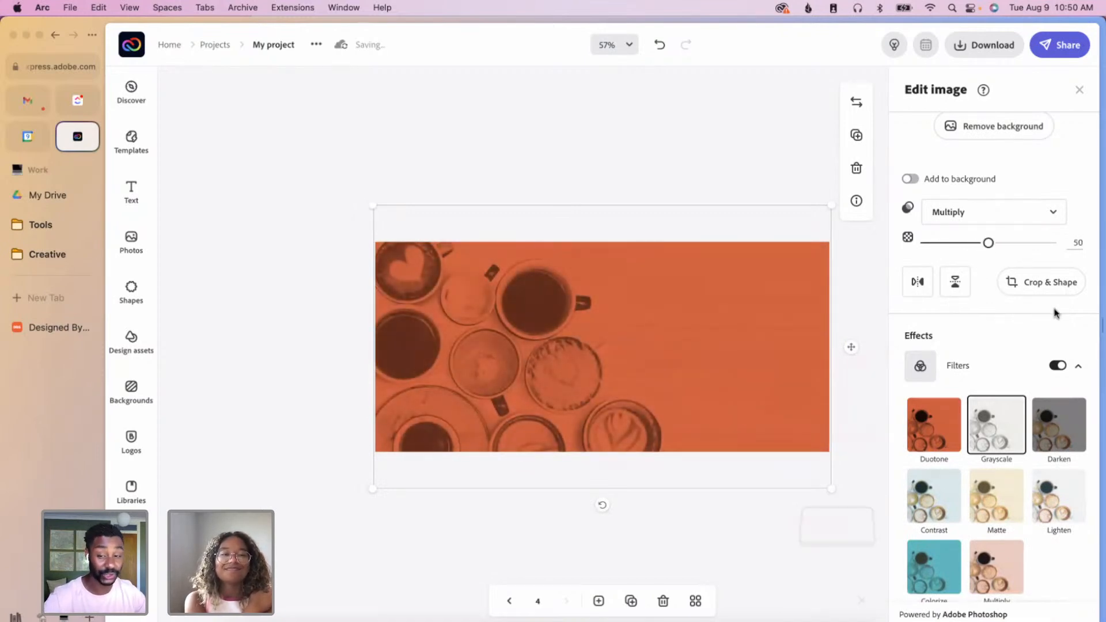
# - Turn on the photo's enhancements and set its brightness to 90
pyautogui.click(1078, 366)
pyautogui.click(1079, 459)
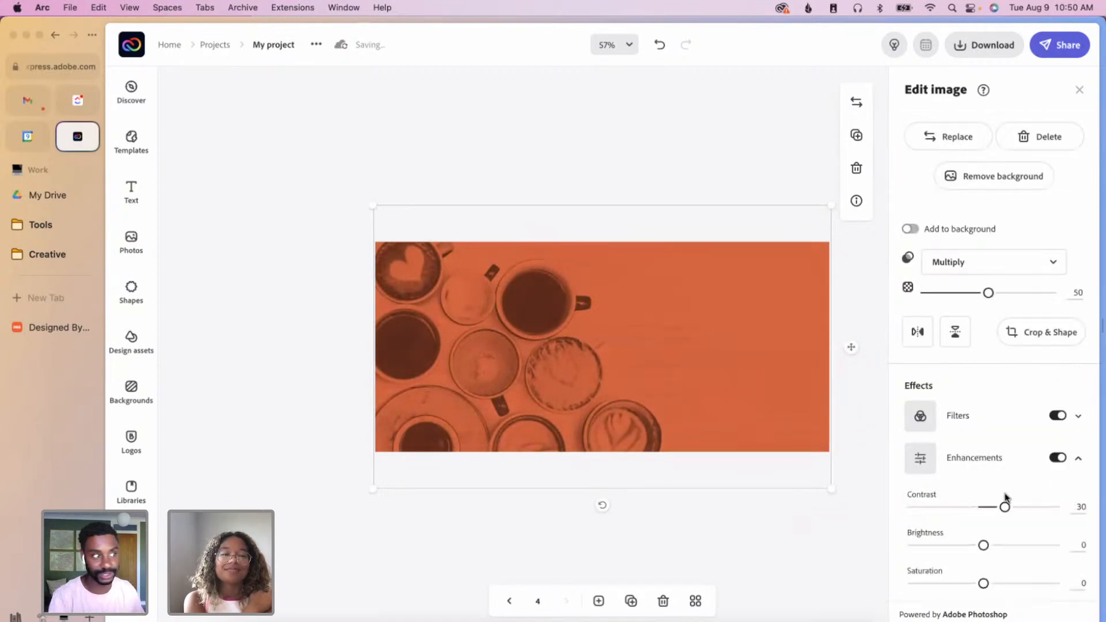
pyautogui.scroll(-2, 1005, 496)
pyautogui.moveTo(1005, 494); pyautogui.dragTo(1047, 494)
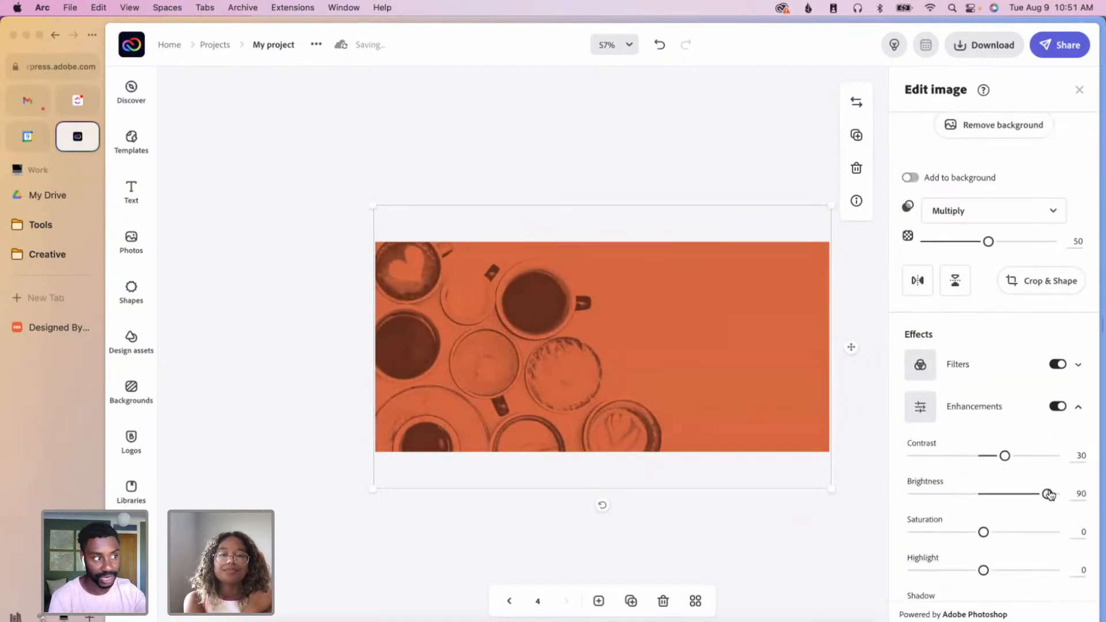
# - Shift the coffee photo left and enlarge it until its right edge meets the banner's right edge
pyautogui.moveTo(615, 406); pyautogui.dragTo(578, 409)
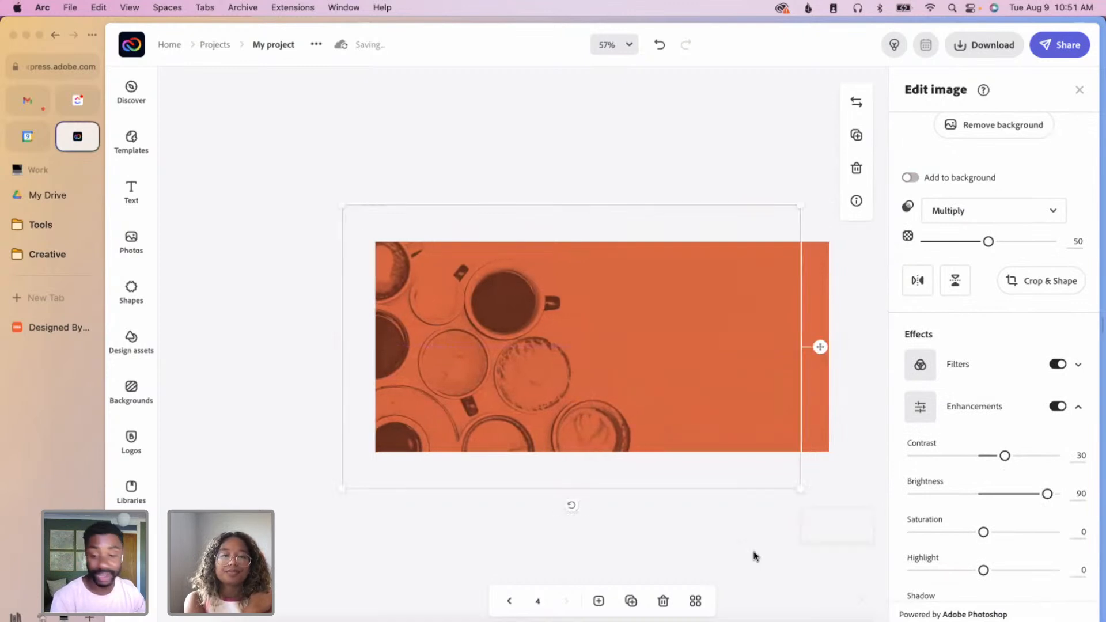
pyautogui.click(756, 554)
pyautogui.click(823, 373)
pyautogui.moveTo(795, 486); pyautogui.dragTo(841, 510)
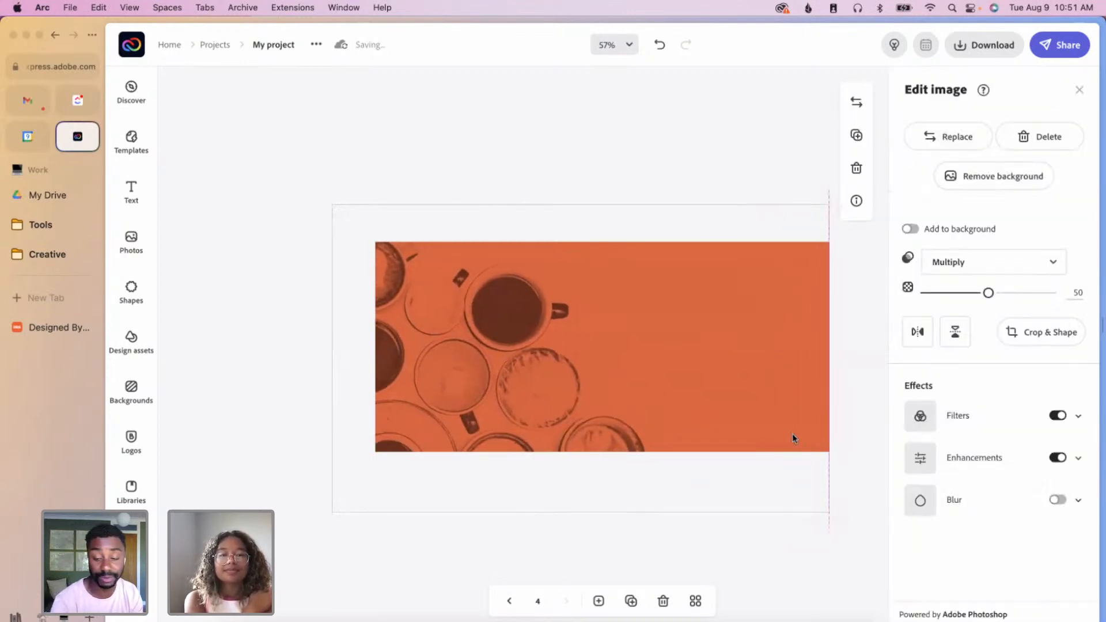
pyautogui.moveTo(796, 434); pyautogui.dragTo(731, 403)
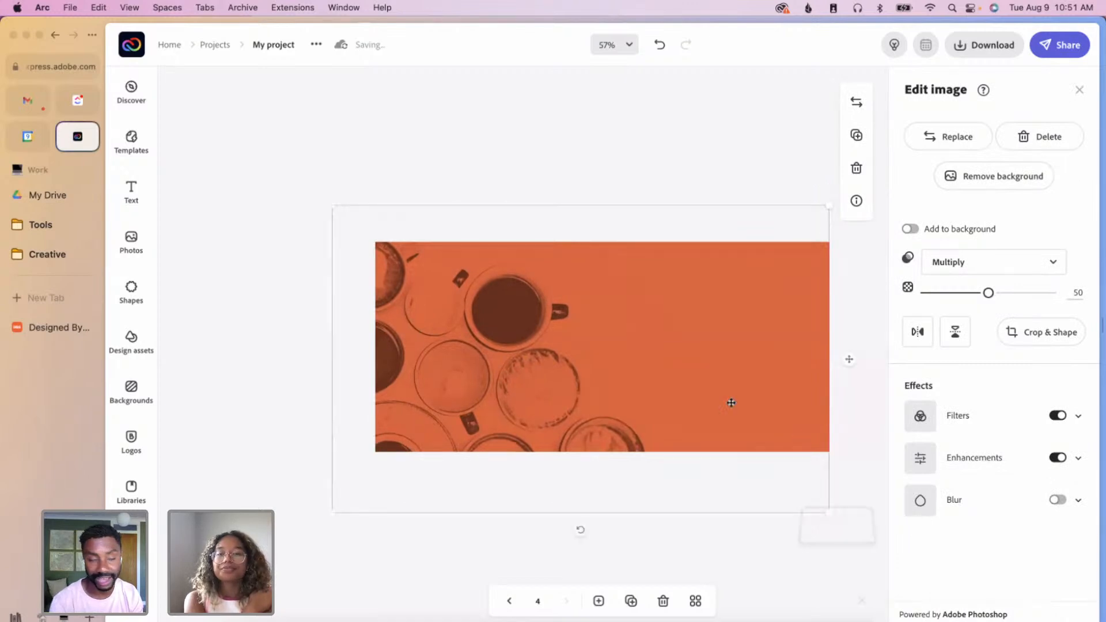
pyautogui.click(310, 295)
pyautogui.scroll(5, 624, 296)
pyautogui.scroll(-3, 624, 296)
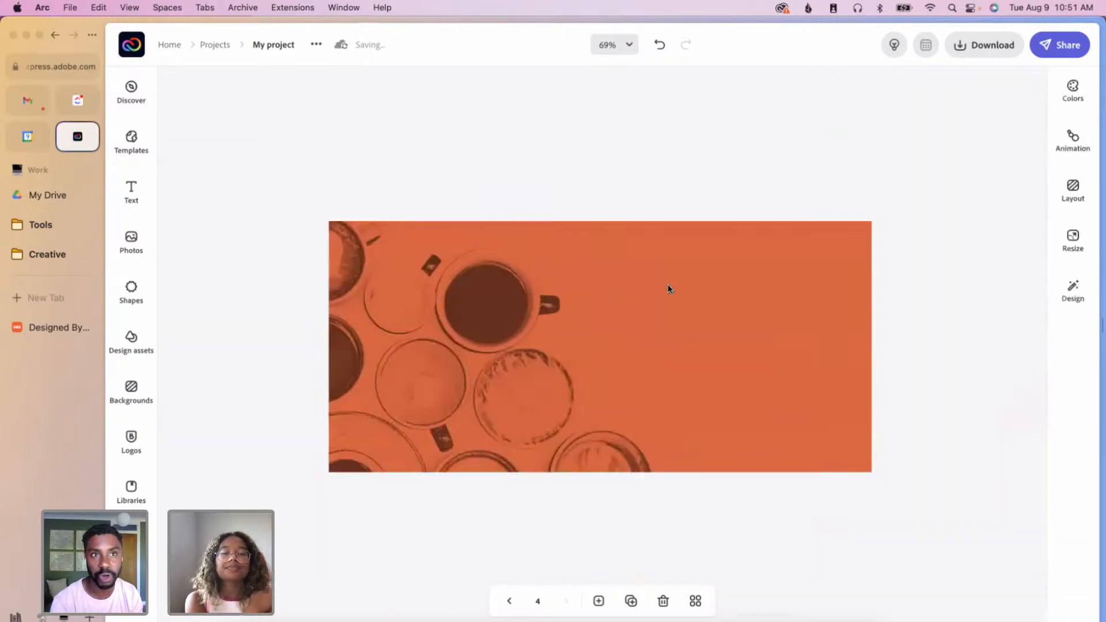
# - Add a text element reading "FREE COFFEE" to the banner
pyautogui.click(131, 199)
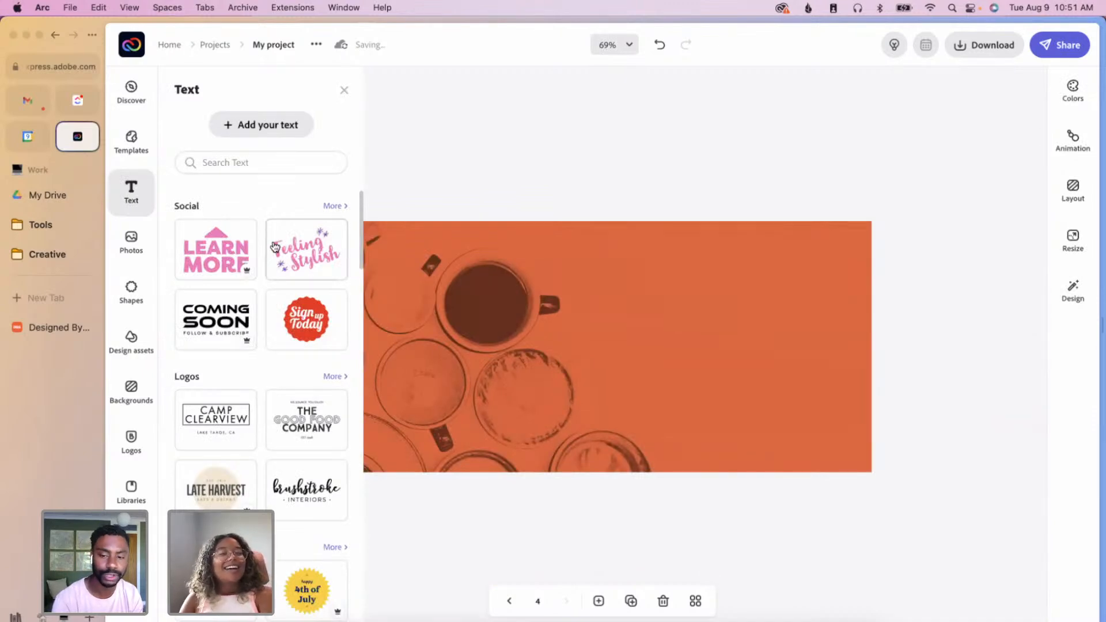
pyautogui.click(307, 132)
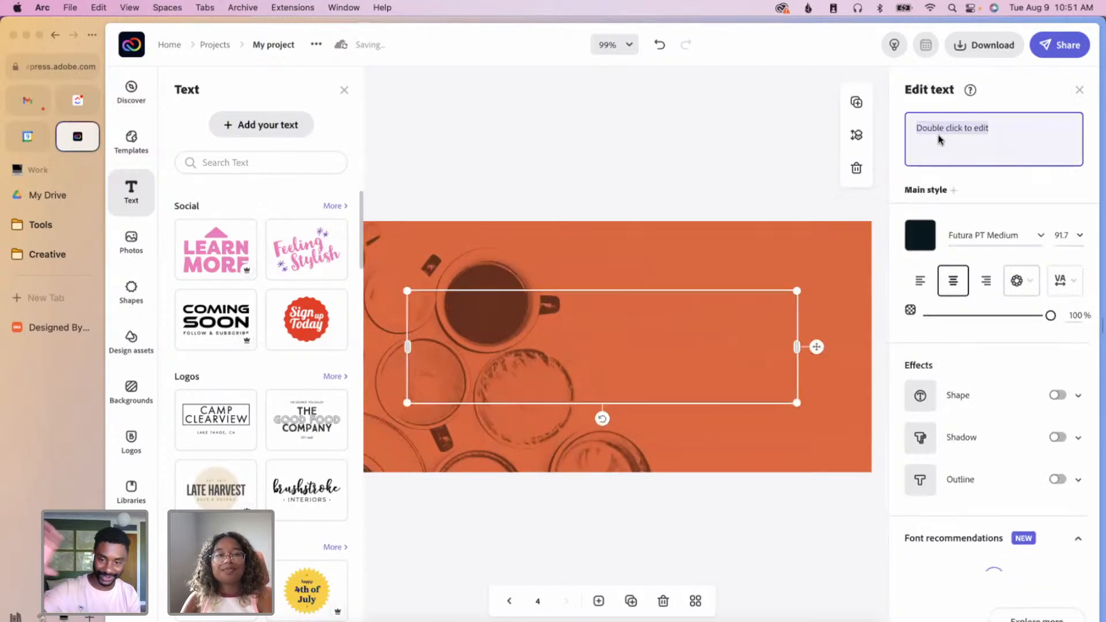
pyautogui.write('F')
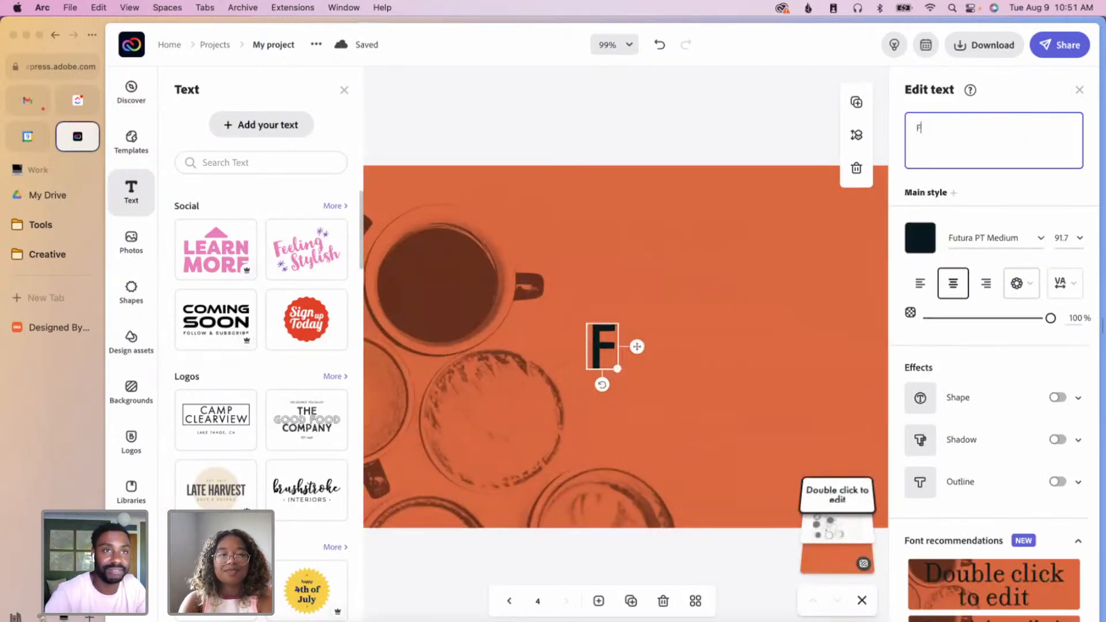
pyautogui.write('REE COFFEE')
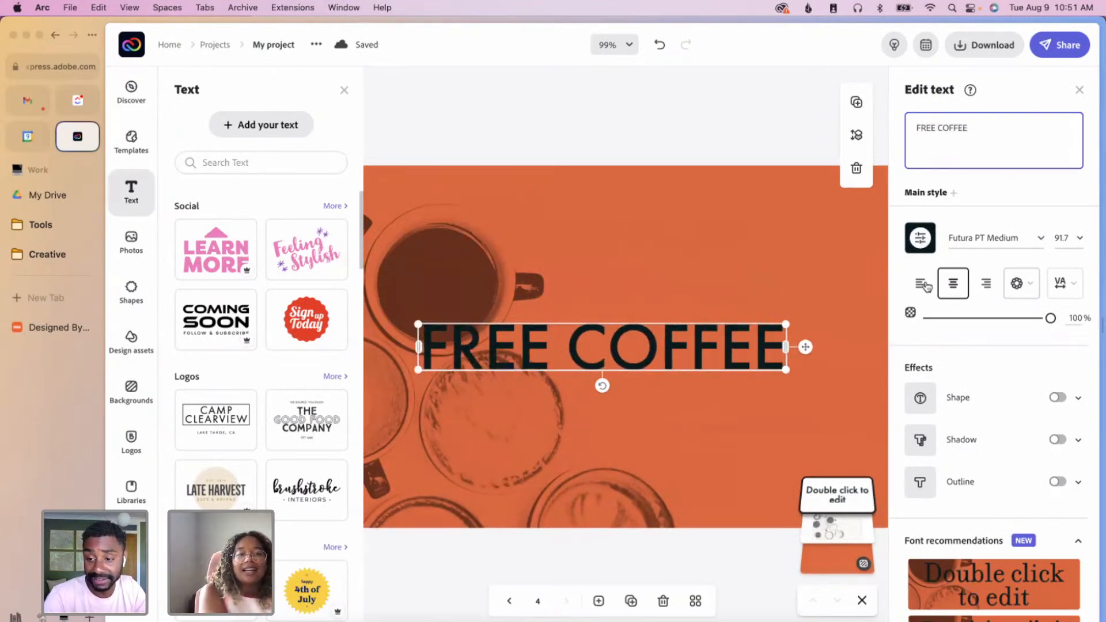
# - Color the FREE COFFEE text white #FFFFFF and set its font to Recia Serif Display Bold
pyautogui.click(921, 237)
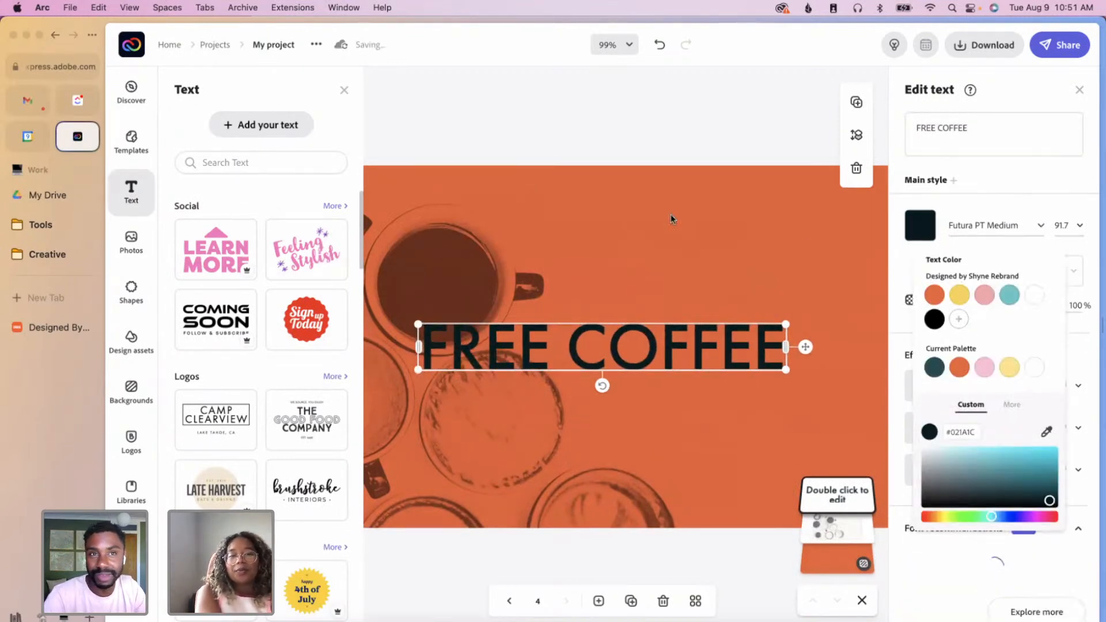
pyautogui.click(1036, 296)
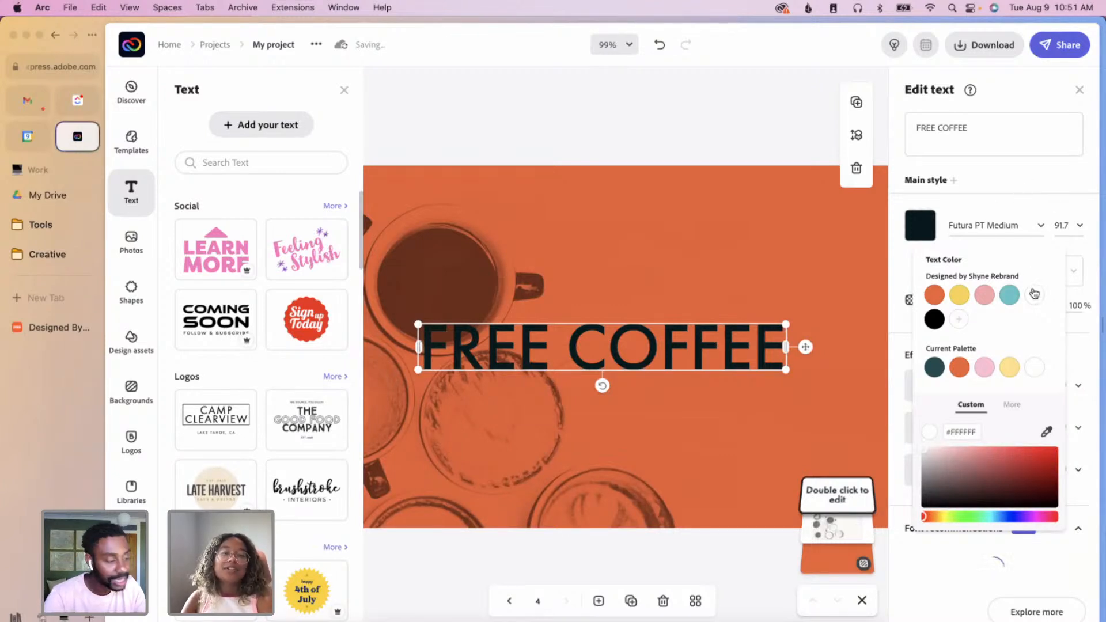
pyautogui.click(1042, 227)
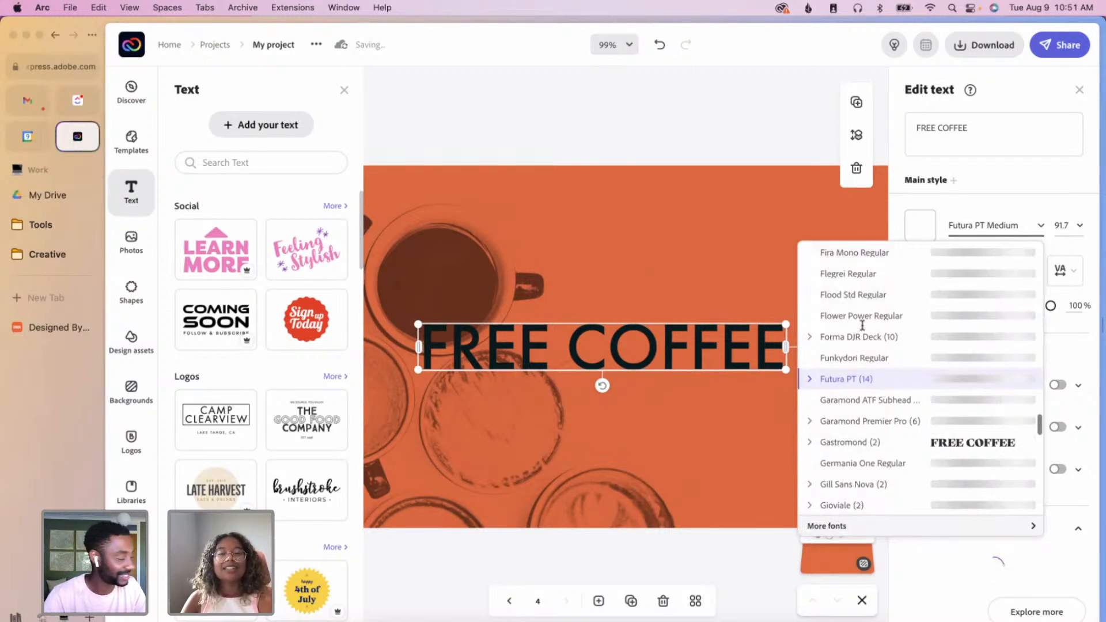
pyautogui.scroll(10, 863, 330)
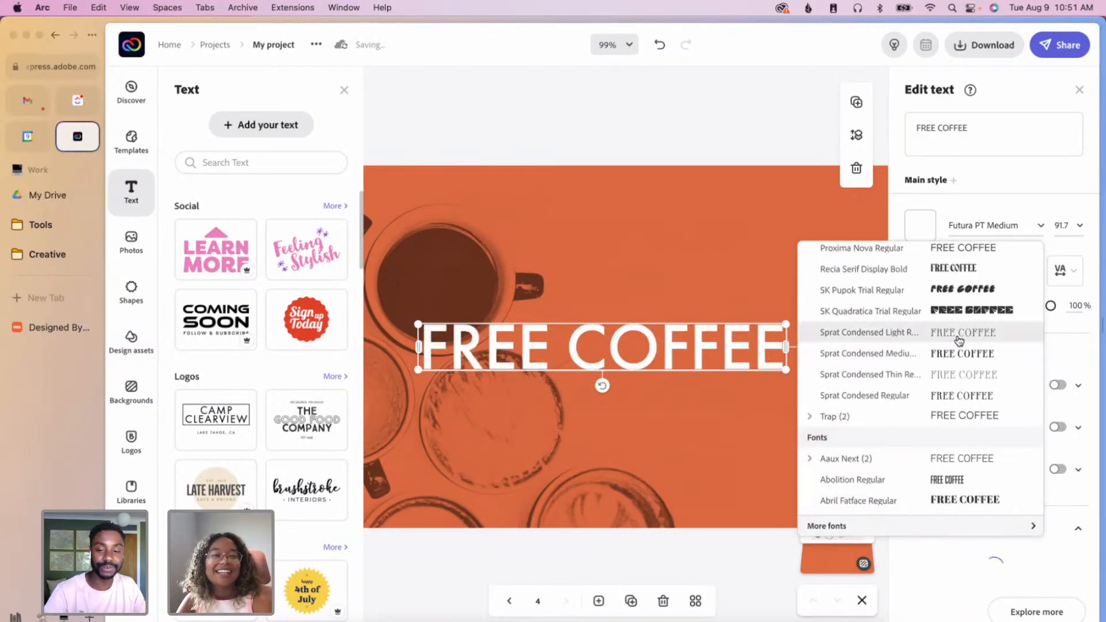
pyautogui.scroll(2, 916, 323)
pyautogui.click(898, 311)
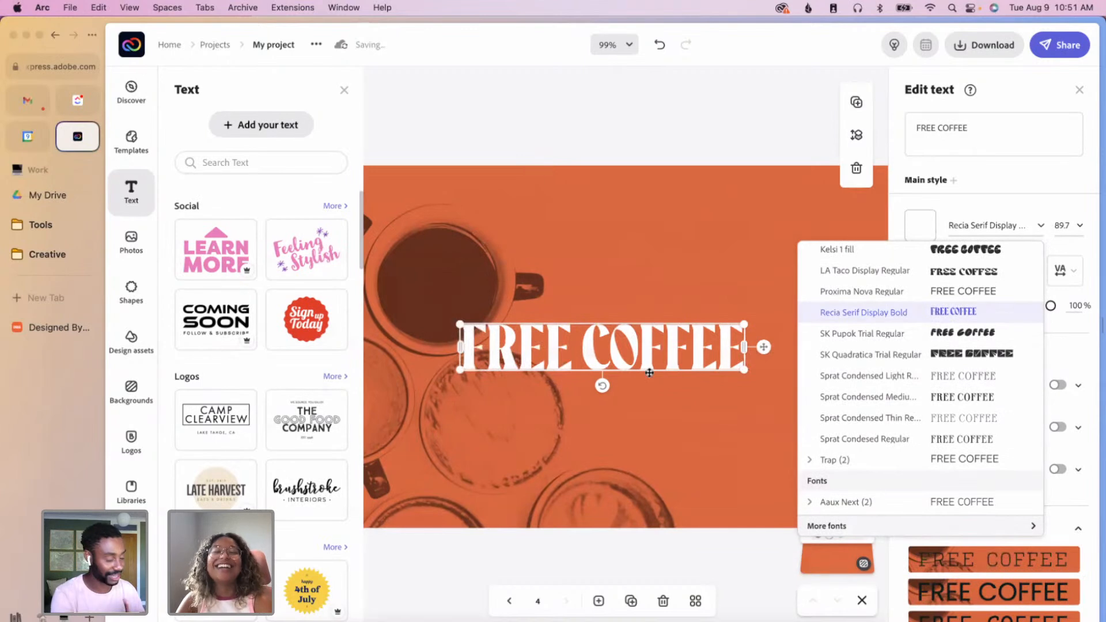
pyautogui.click(344, 91)
pyautogui.click(554, 137)
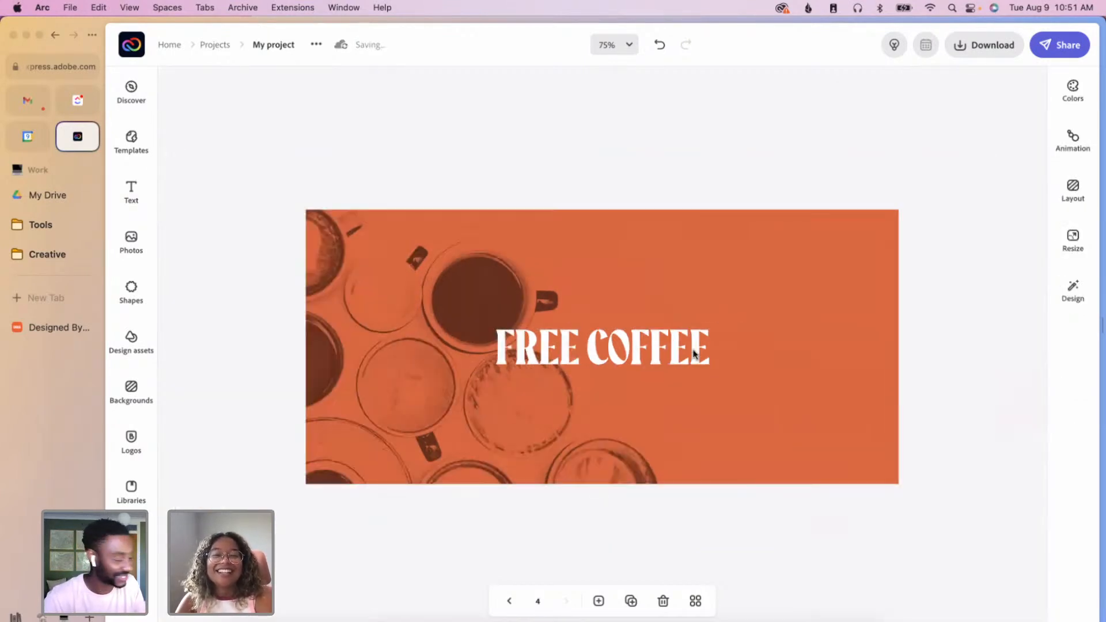
# - Change the heading's wording to title case, "Free Coffee"
pyautogui.click(707, 365)
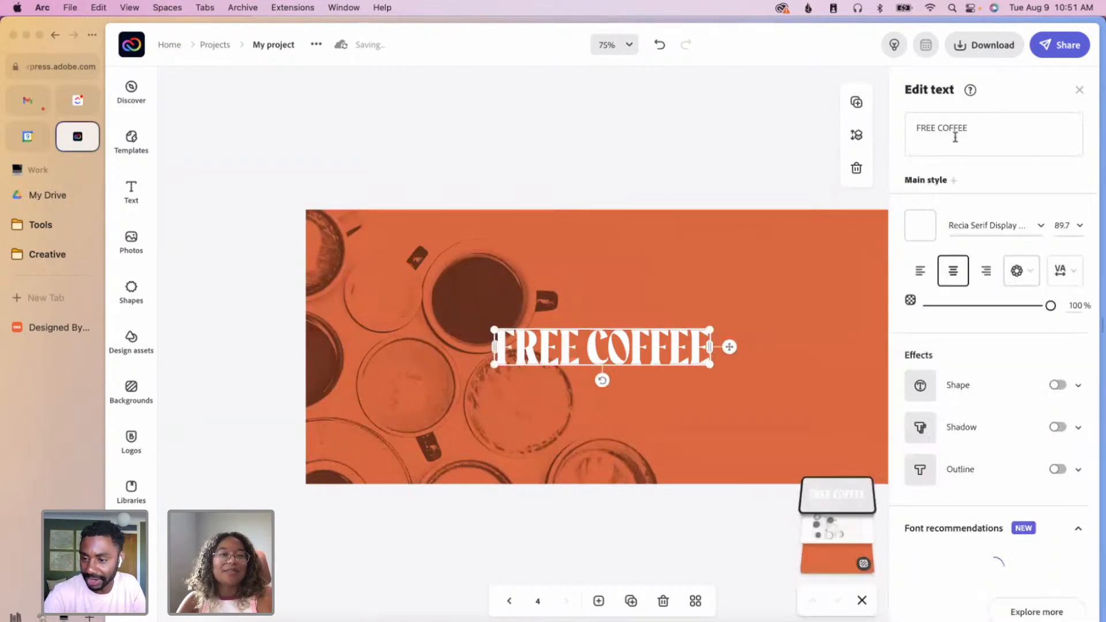
pyautogui.tripleClick(920, 131)
pyautogui.write('Free ')
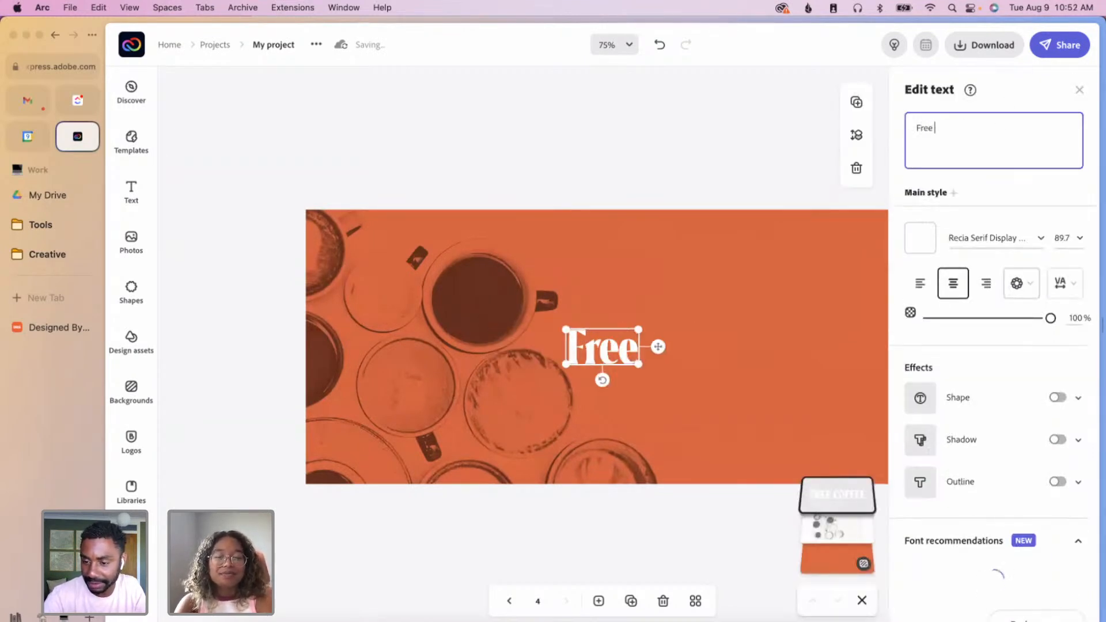
pyautogui.write('Coffee')
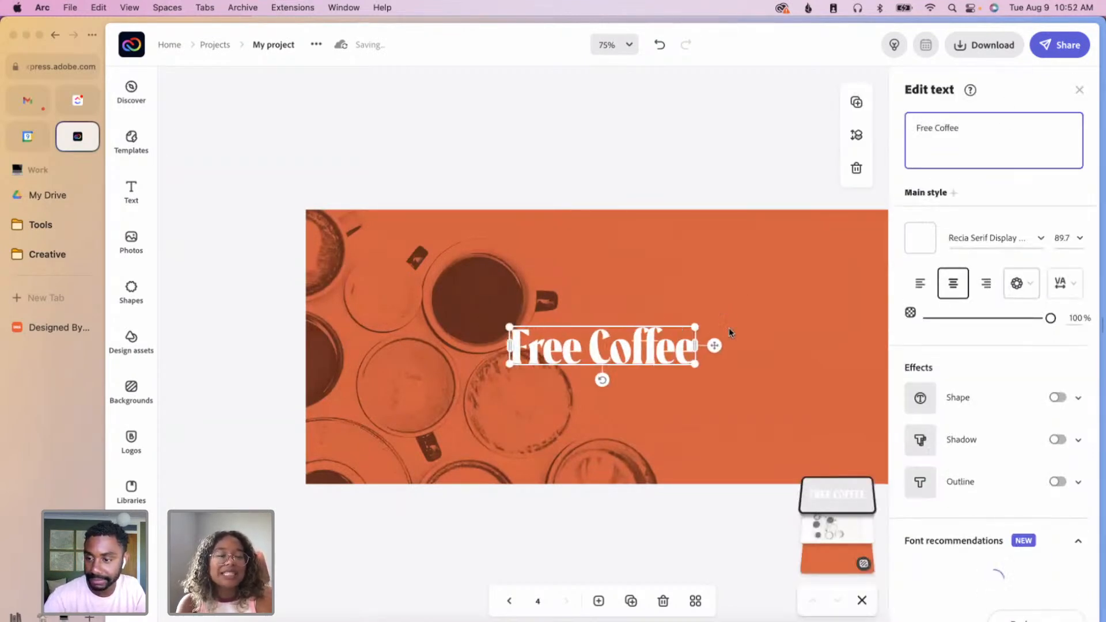
# - Enlarge the Free Coffee heading to size 138.6 and place it in the banner's upper right, beside the cups
pyautogui.moveTo(695, 365); pyautogui.dragTo(818, 303)
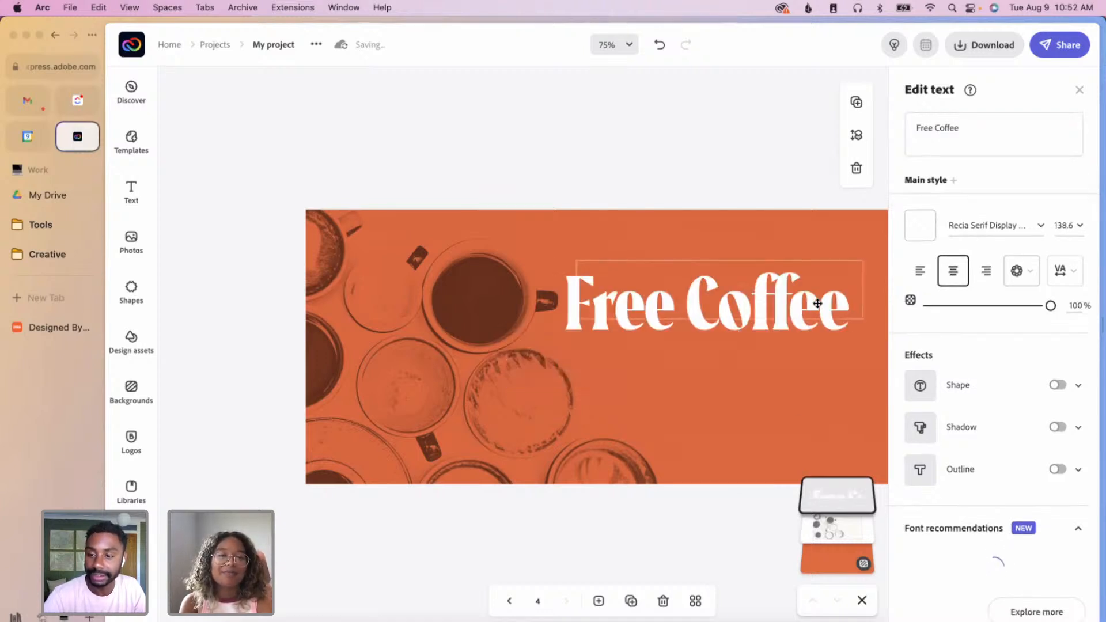
pyautogui.click(693, 488)
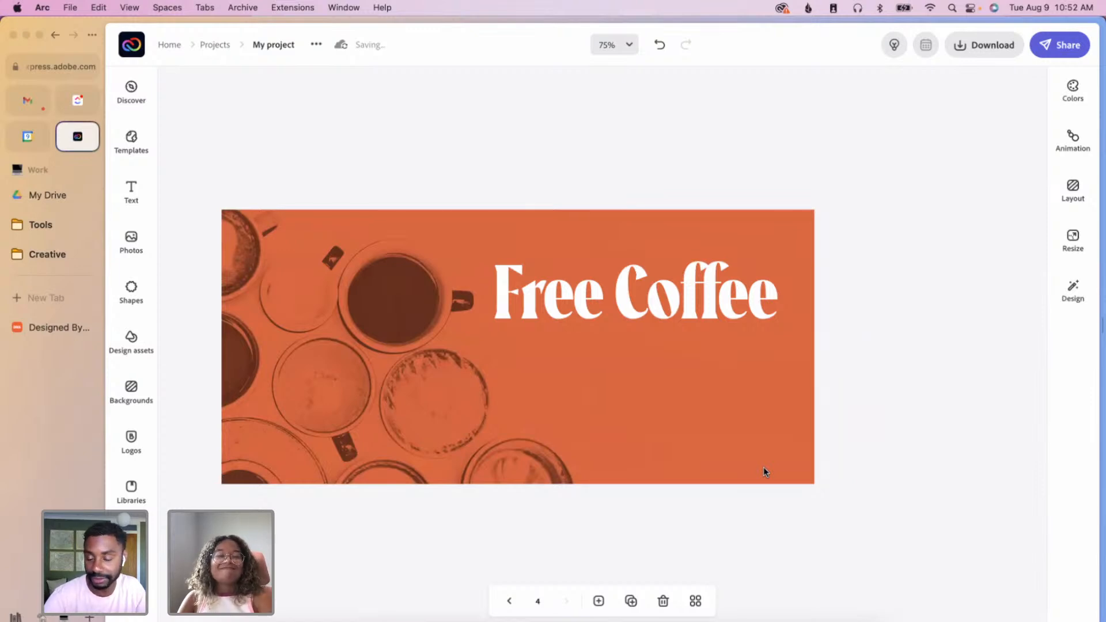
pyautogui.moveTo(718, 307); pyautogui.dragTo(721, 302)
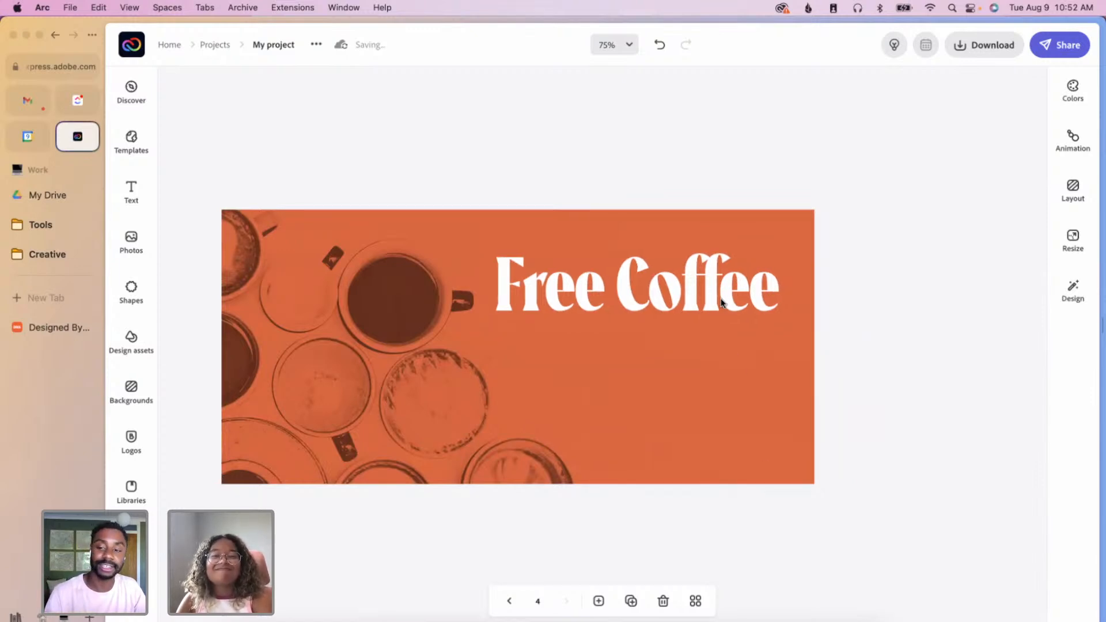
# - Duplicate the Free Coffee heading and set the copy's font to Nautica Bold
pyautogui.click(861, 110)
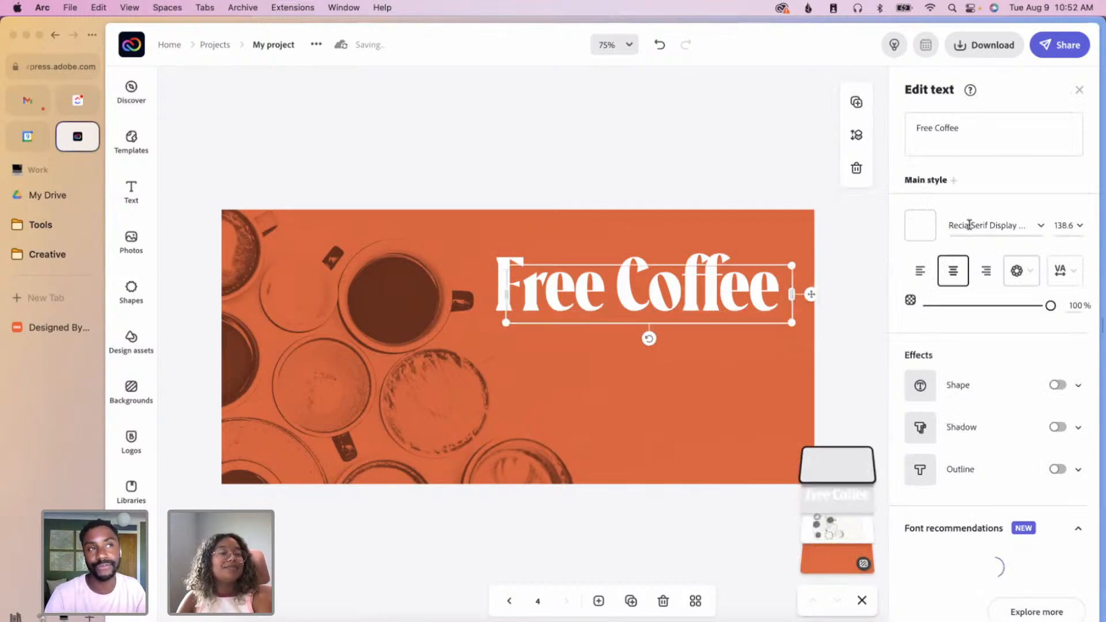
pyautogui.click(1044, 230)
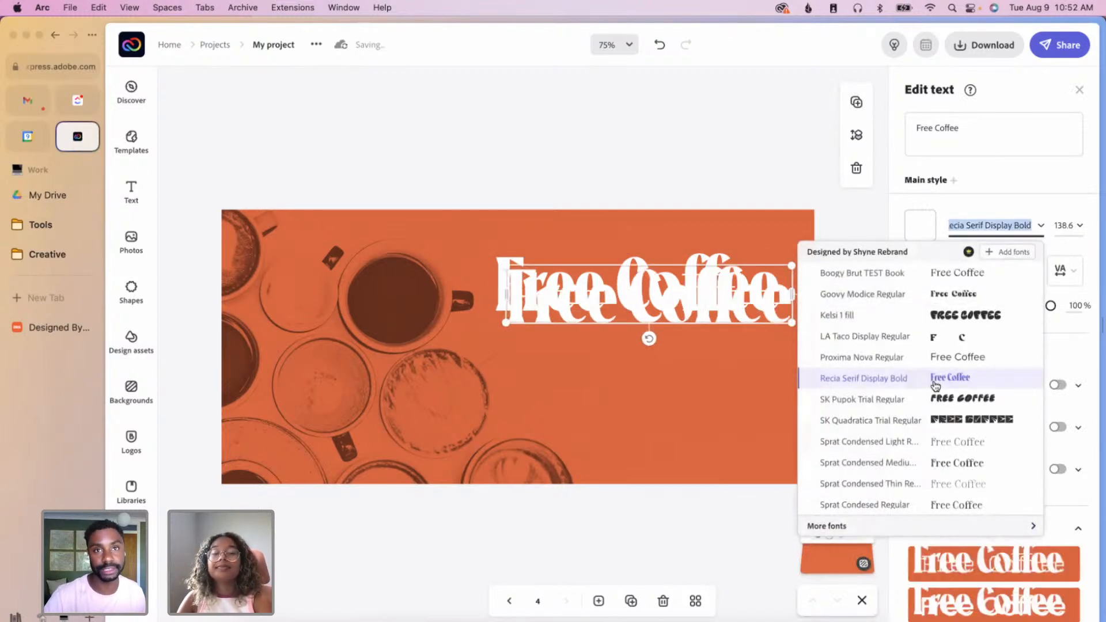
pyautogui.scroll(-10, 934, 384)
pyautogui.scroll(-15, 935, 383)
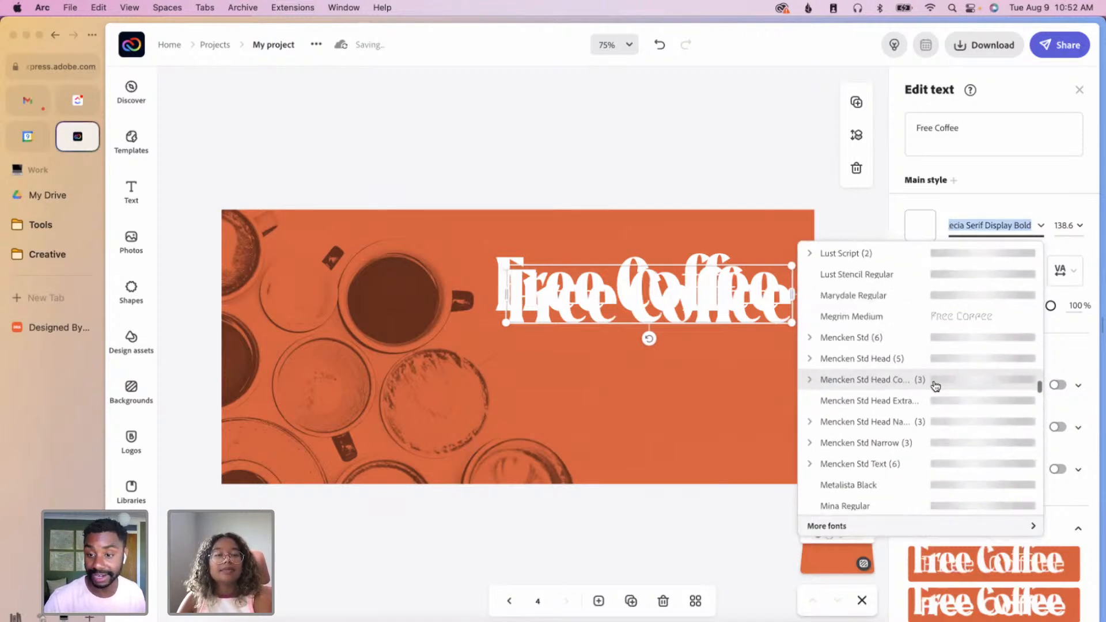
pyautogui.scroll(-10, 894, 461)
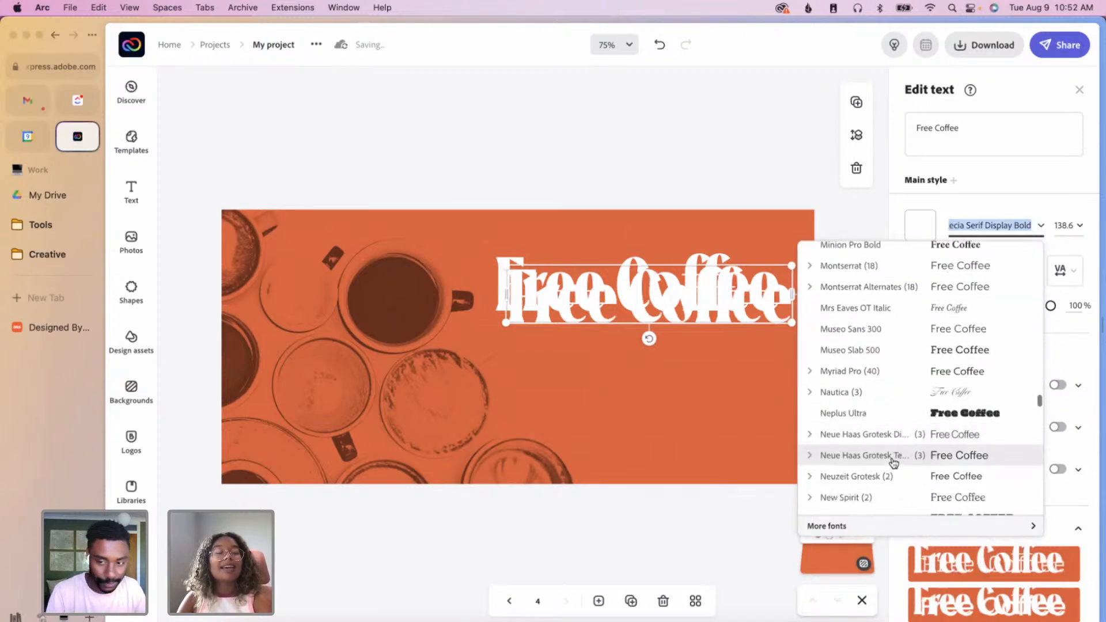
pyautogui.scroll(1, 810, 282)
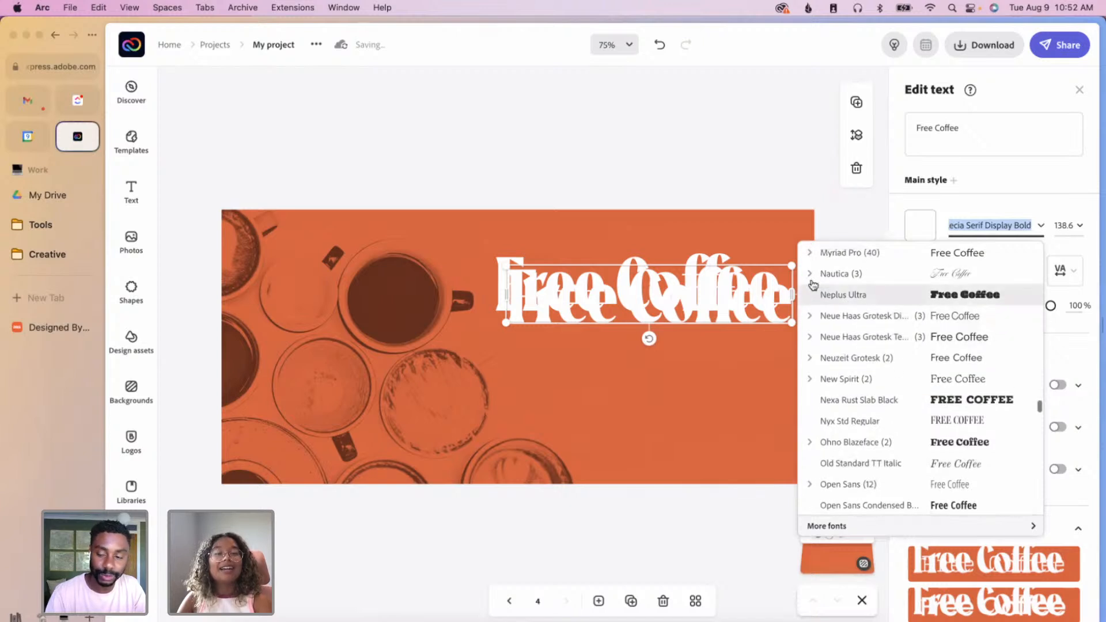
pyautogui.click(811, 273)
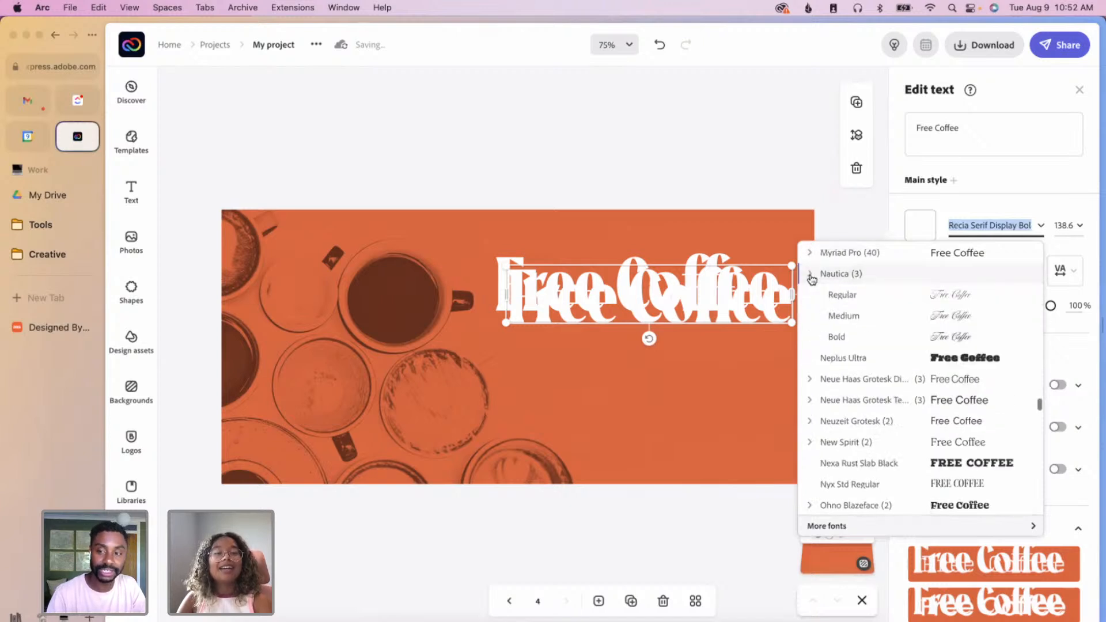
pyautogui.click(880, 336)
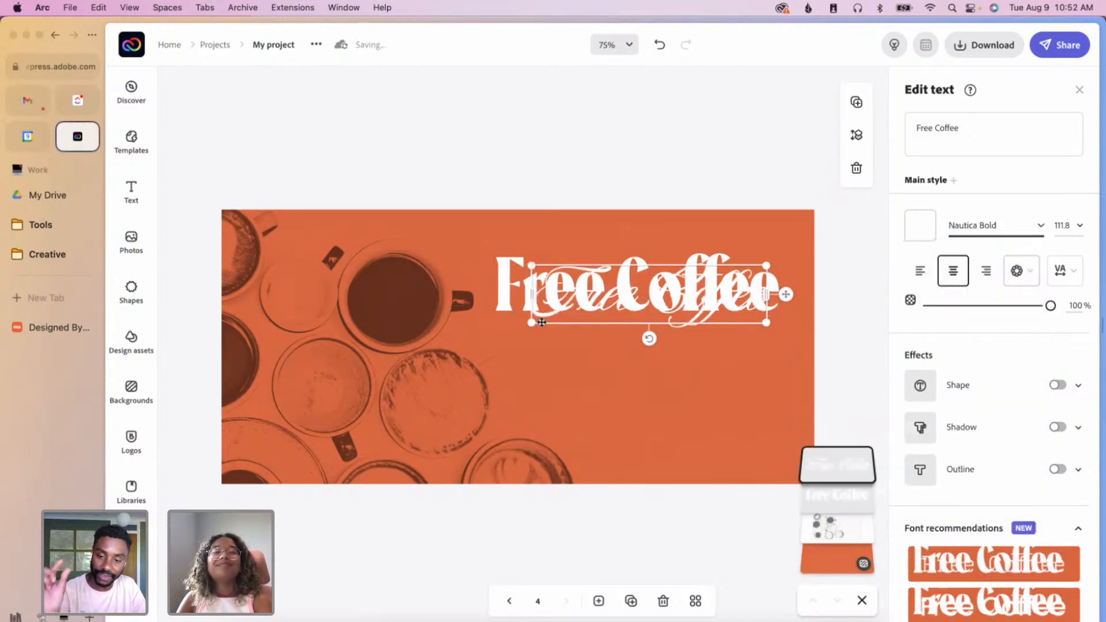
# - Enlarge the script copy to size 171.7 and color it pink #FDBFD4 from the current palette
pyautogui.moveTo(531, 323); pyautogui.dragTo(406, 353)
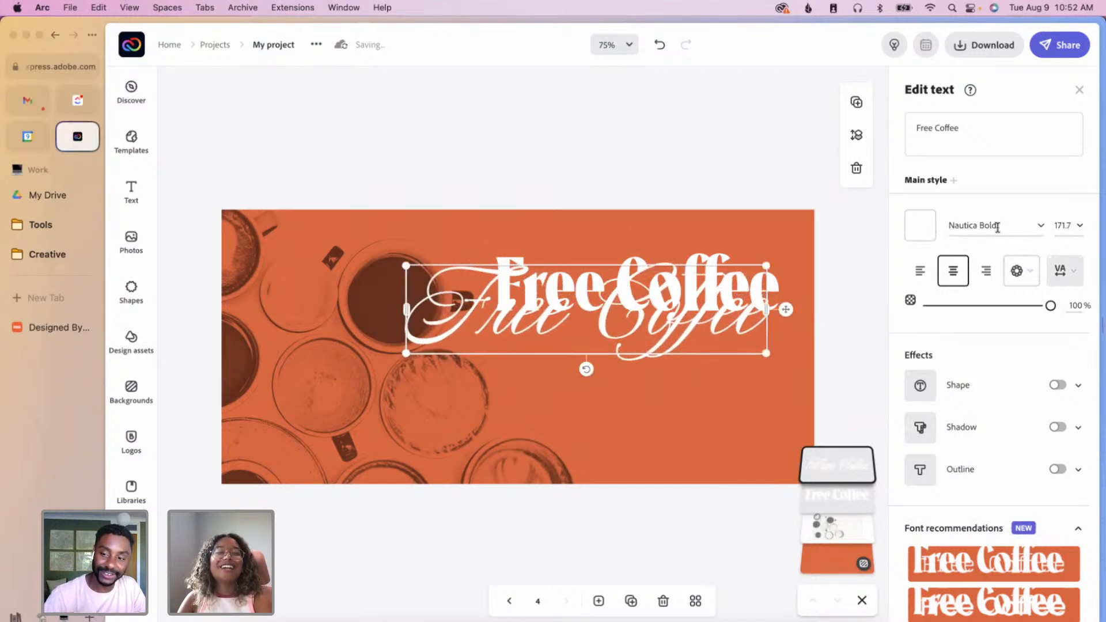
pyautogui.click(912, 224)
pyautogui.click(985, 367)
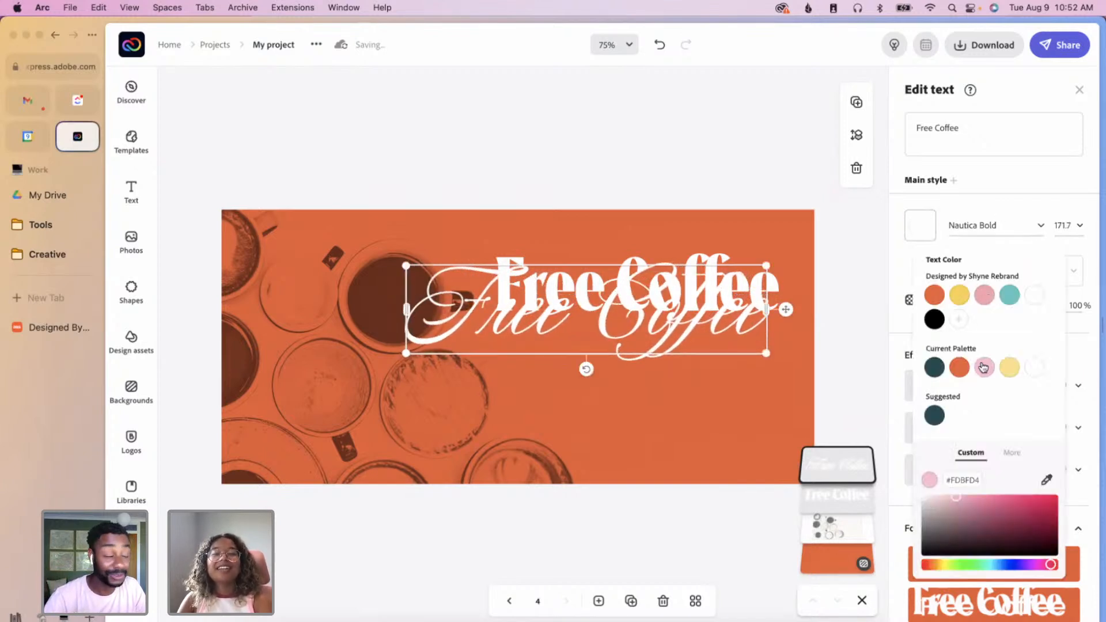
# - Center the pink script text over the white heading and send it one layer backward, behind the heading
pyautogui.moveTo(762, 310); pyautogui.dragTo(800, 287)
pyautogui.click(856, 135)
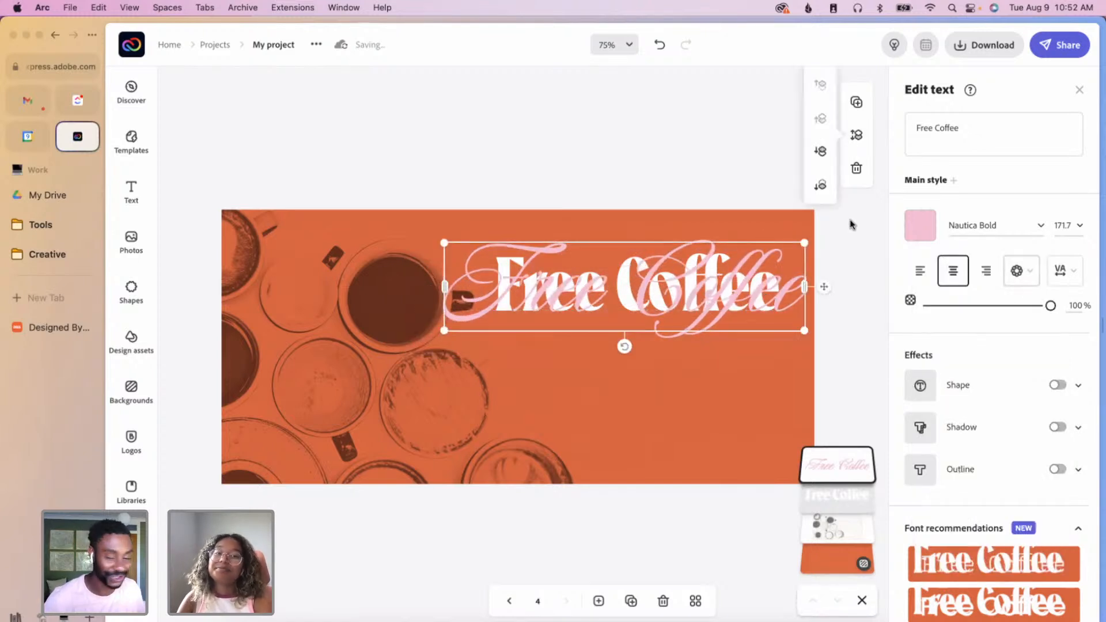
pyautogui.click(823, 153)
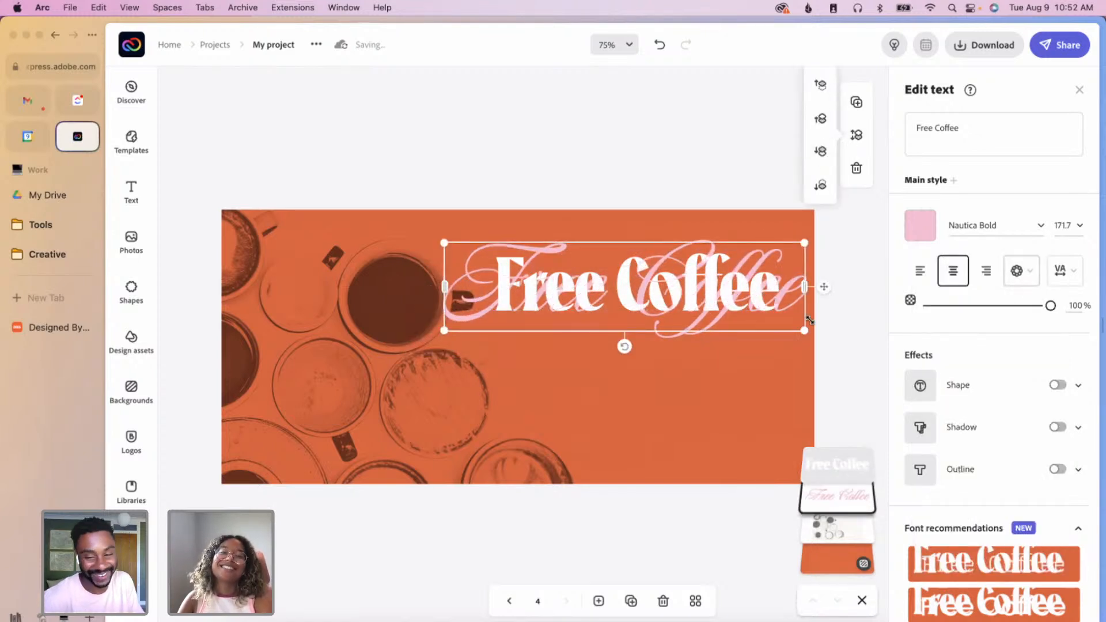
# - Enlarge the pink script Free Coffee text to size 307.1 and position it across the banner's full width along the upper edge
pyautogui.moveTo(802, 326); pyautogui.dragTo(945, 374)
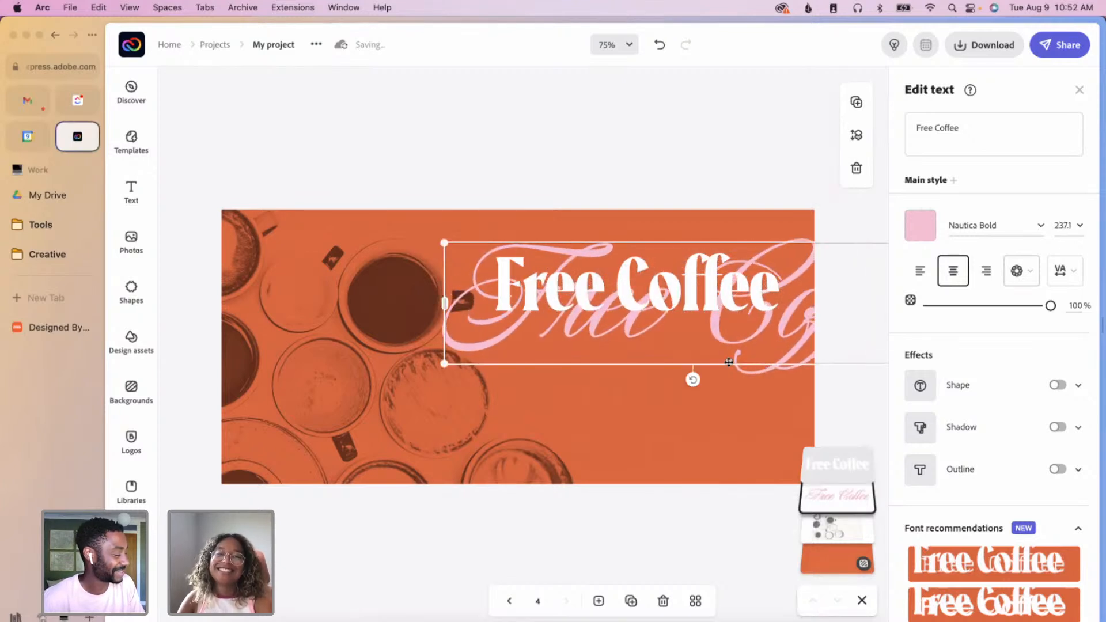
pyautogui.moveTo(774, 330); pyautogui.dragTo(611, 315)
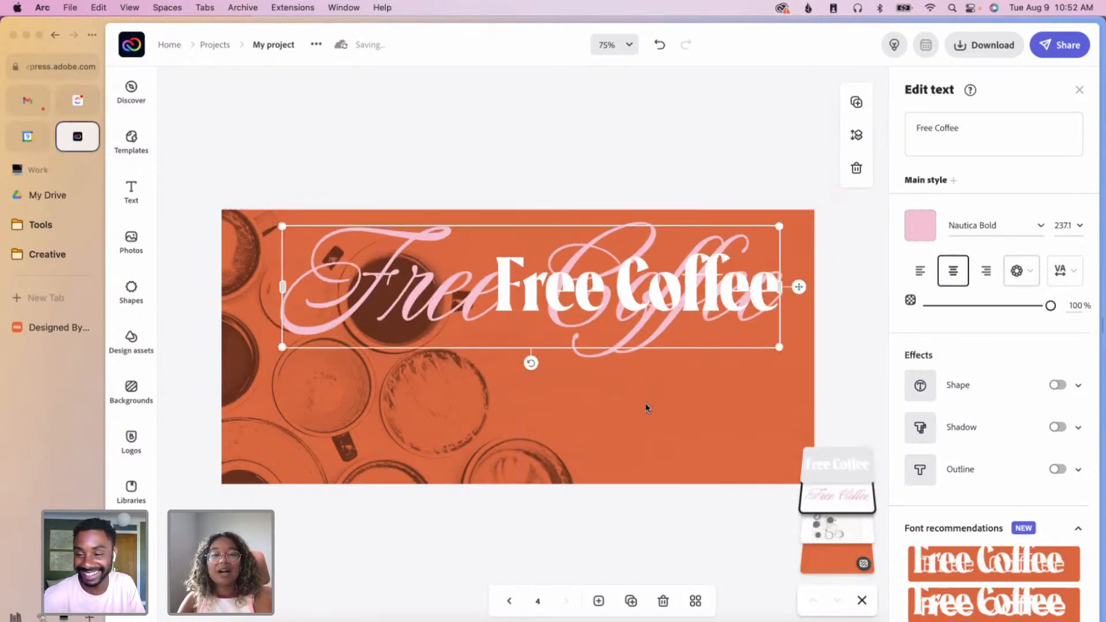
pyautogui.moveTo(351, 288); pyautogui.dragTo(276, 272)
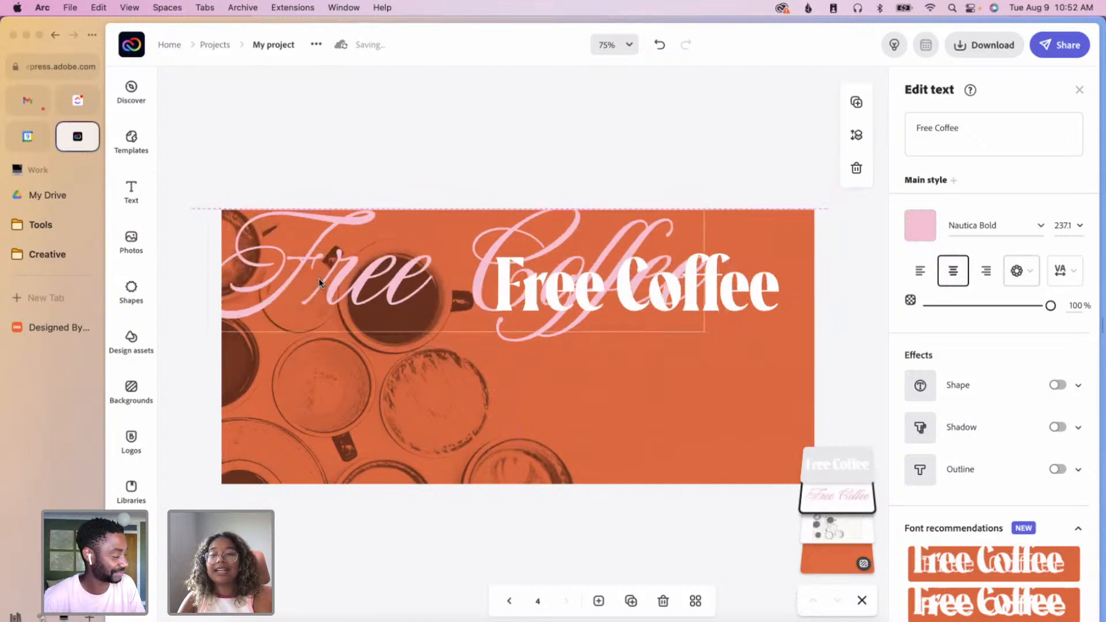
pyautogui.moveTo(855, 375); pyautogui.dragTo(864, 373)
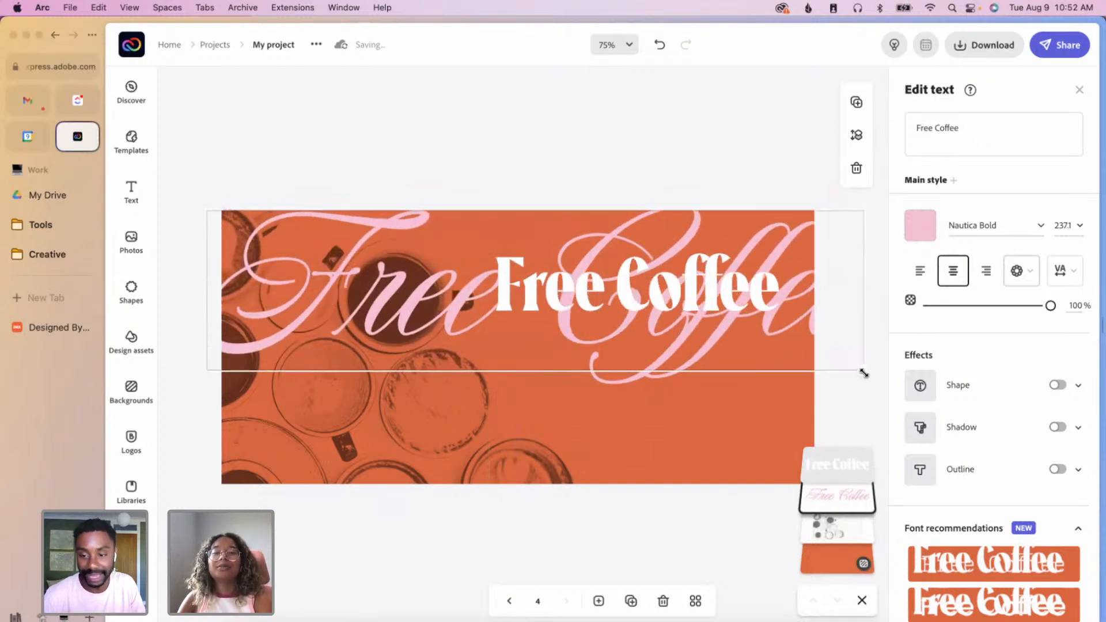
pyautogui.moveTo(811, 326)
pyautogui.mouseDown()
pyautogui.moveTo(790, 325)
pyautogui.moveTo(798, 319)
pyautogui.mouseUp()
# - Lower the pink script text's opacity to 51%, nudge it into place and deselect everything
pyautogui.moveTo(1009, 306)
pyautogui.mouseDown()
pyautogui.moveTo(935, 308)
pyautogui.moveTo(1009, 308)
pyautogui.moveTo(988, 305)
pyautogui.mouseUp()
pyautogui.moveTo(764, 223); pyautogui.dragTo(752, 225)
pyautogui.click(699, 515)
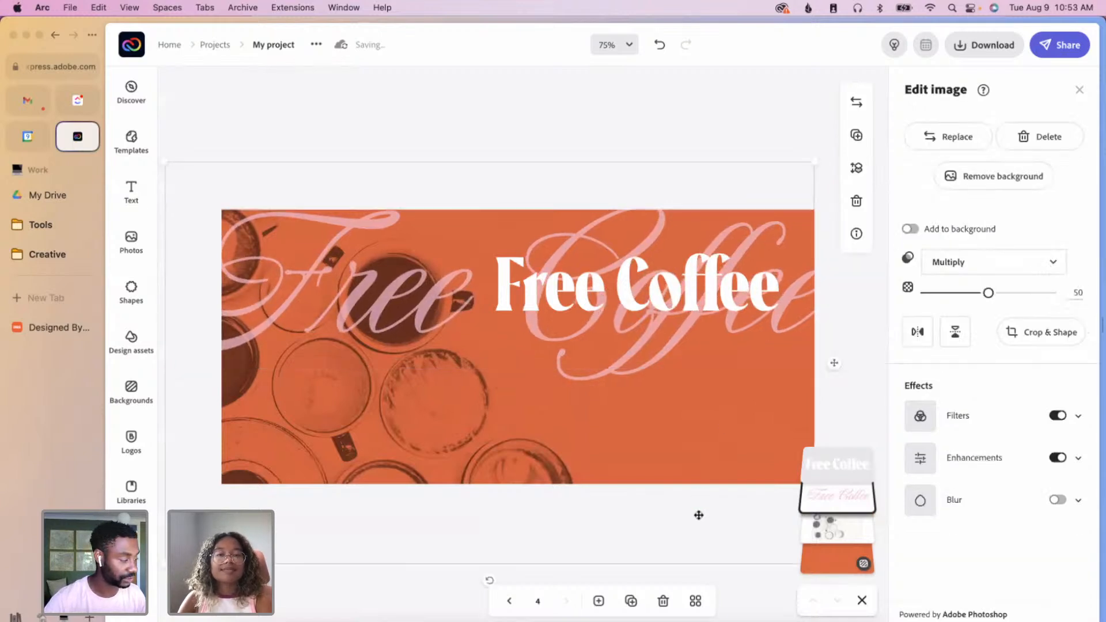
pyautogui.click(384, 139)
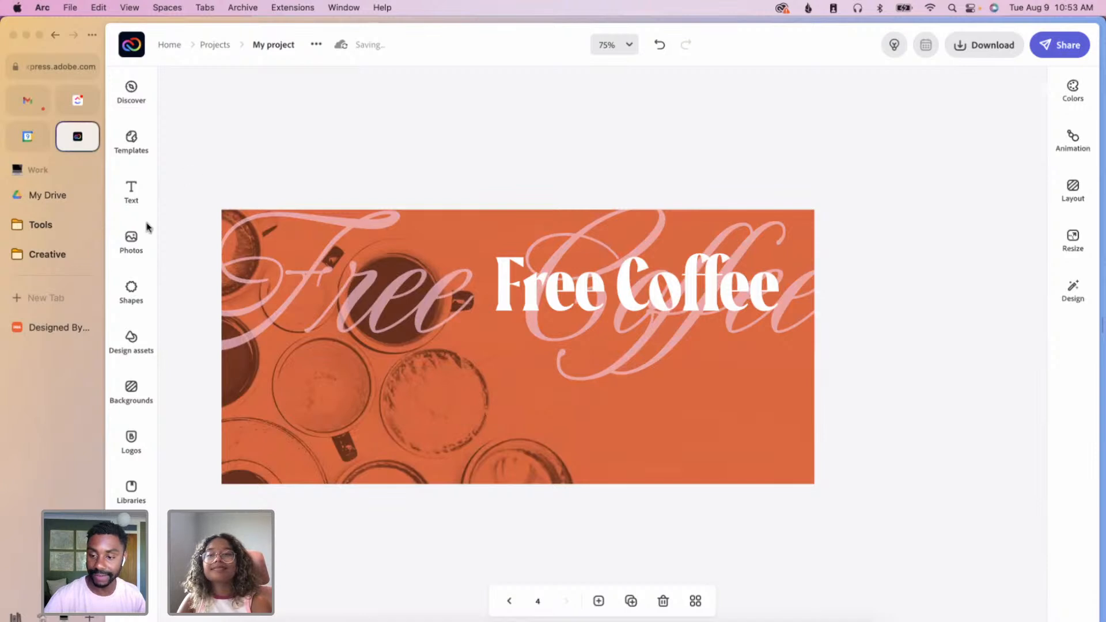
# - Add a new text element reading "for the first 20 attendees"
pyautogui.click(132, 190)
pyautogui.click(263, 120)
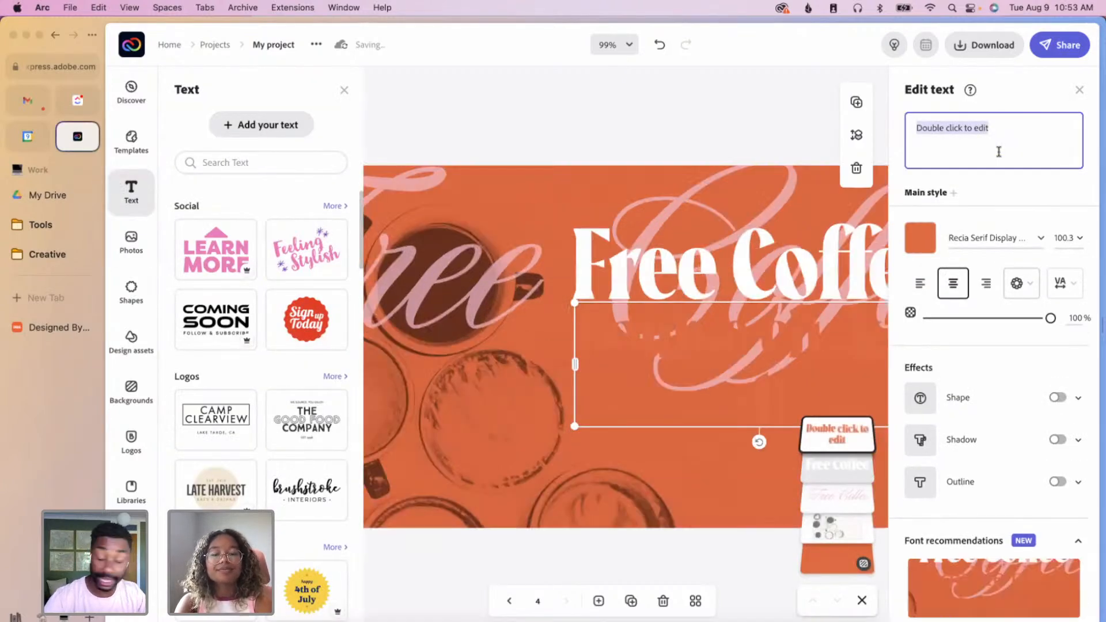
pyautogui.write('First 2')
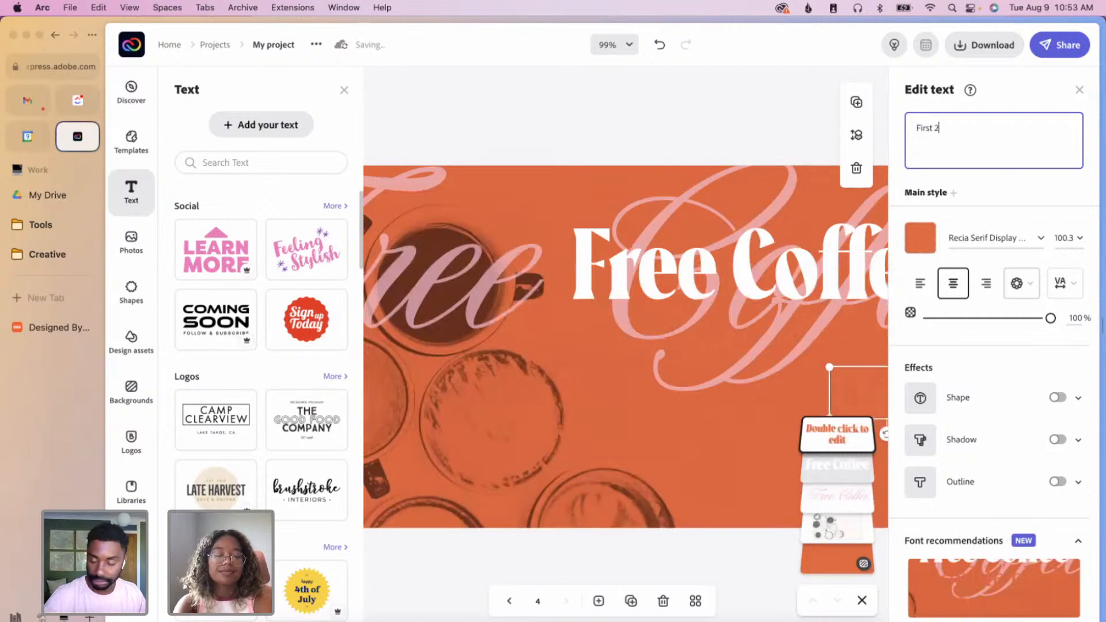
pyautogui.write('0 attendees')
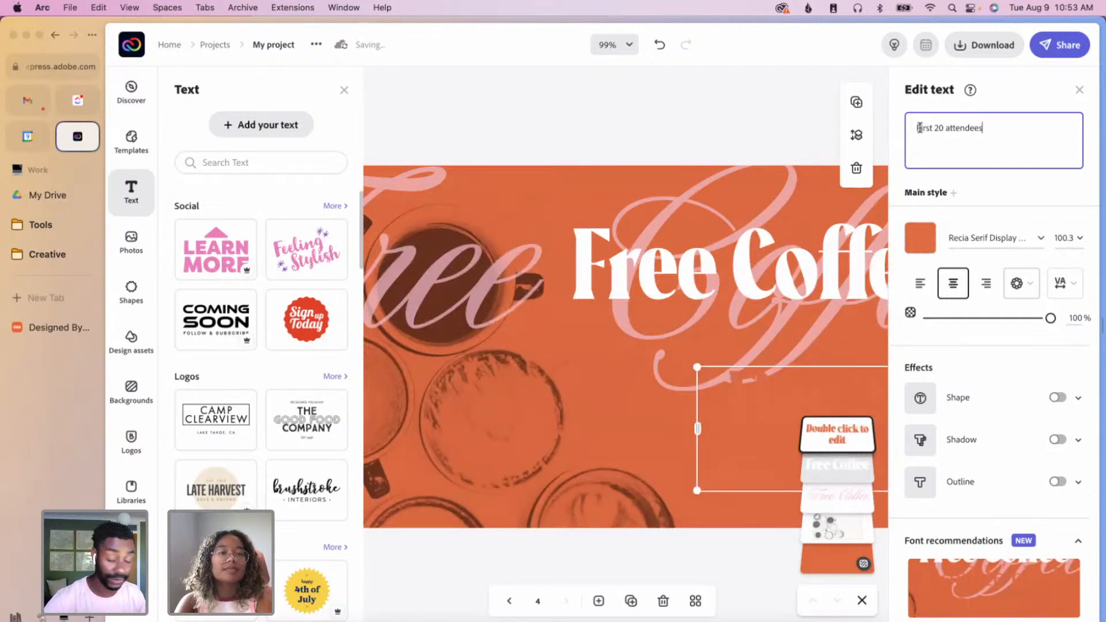
pyautogui.click(920, 128)
pyautogui.write('or th')
pyautogui.press('BackSpace')
pyautogui.press('BackSpace')
pyautogui.press('BackSpace')
pyautogui.press('BackSpace')
pyautogui.press('BackSpace')
pyautogui.press('BackSpace')
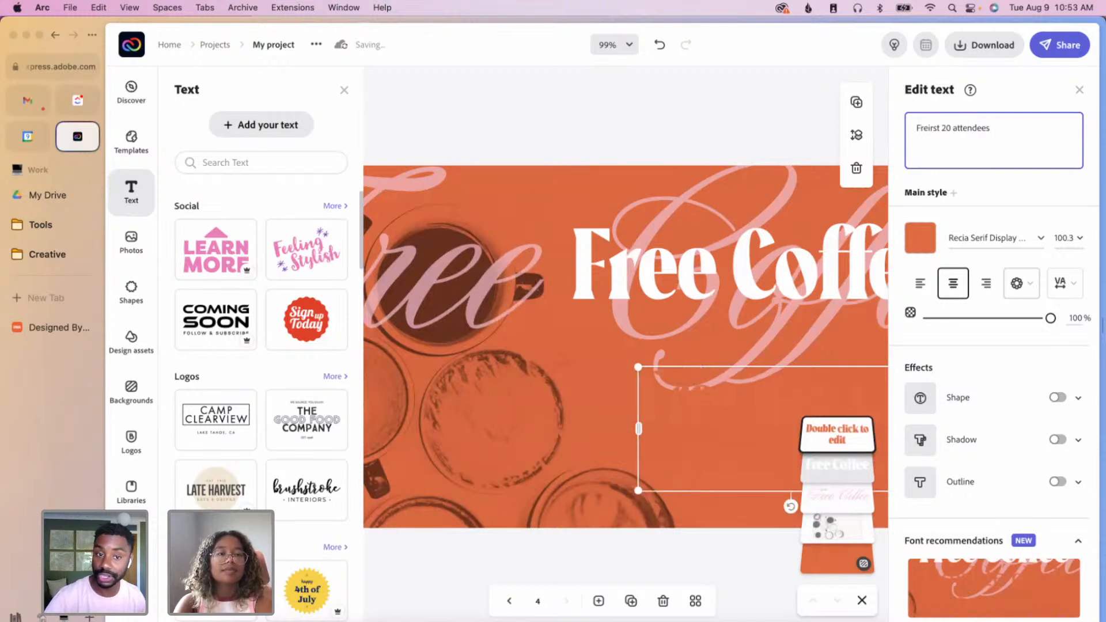
pyautogui.write('for the f')
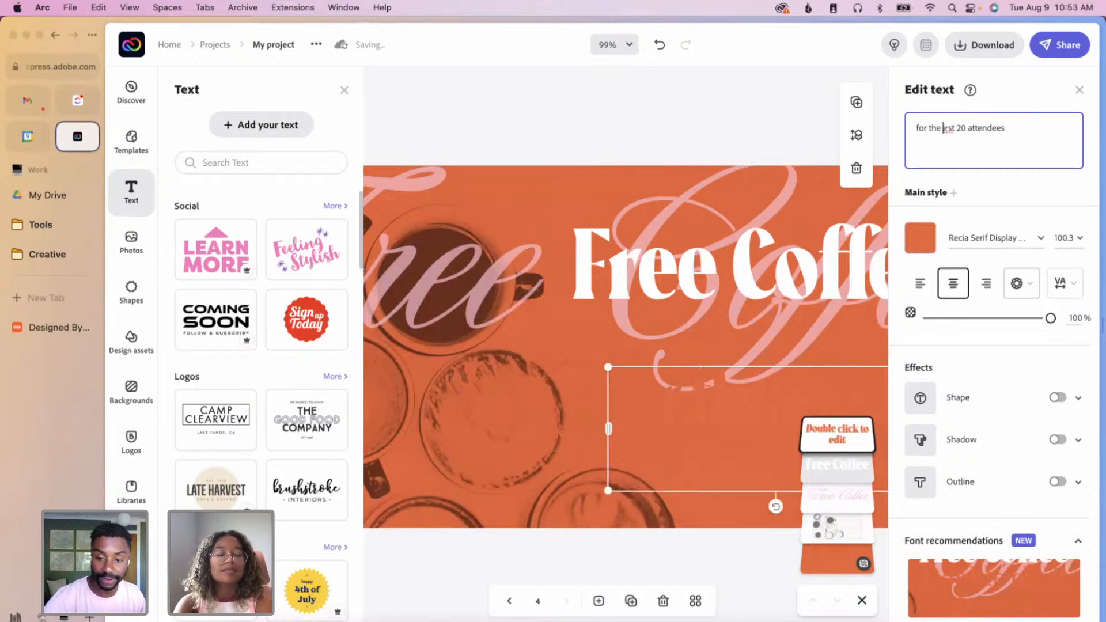
# - Color the "for the first 20 attendees" text white #FFFFFF from the Designed by Shyne Rebrand brand colors
pyautogui.click(921, 238)
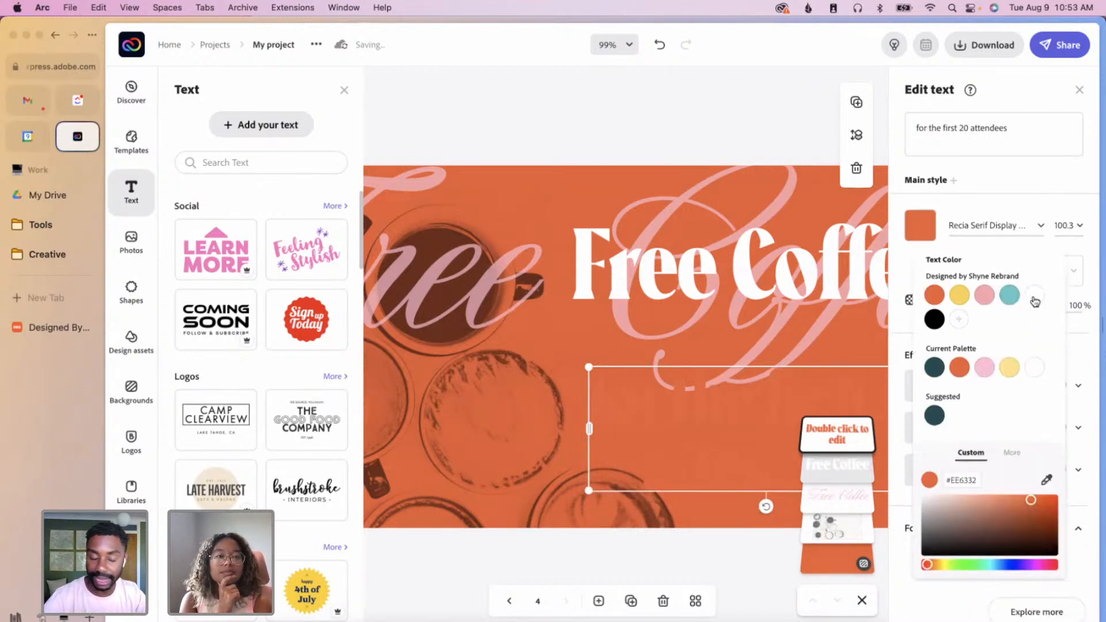
pyautogui.click(1035, 296)
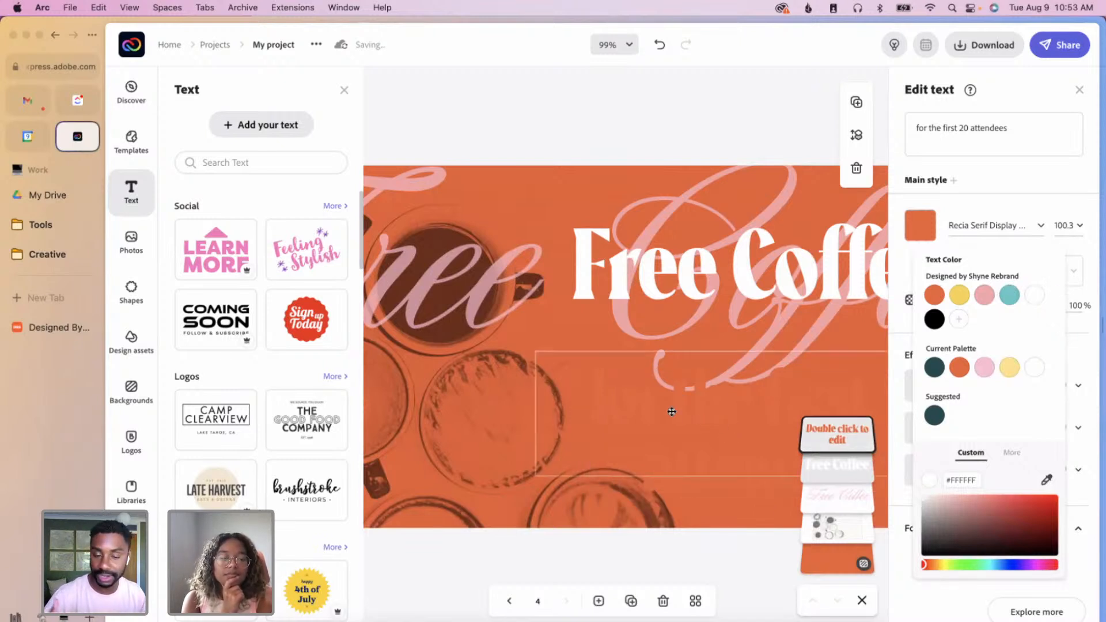
pyautogui.click(1041, 296)
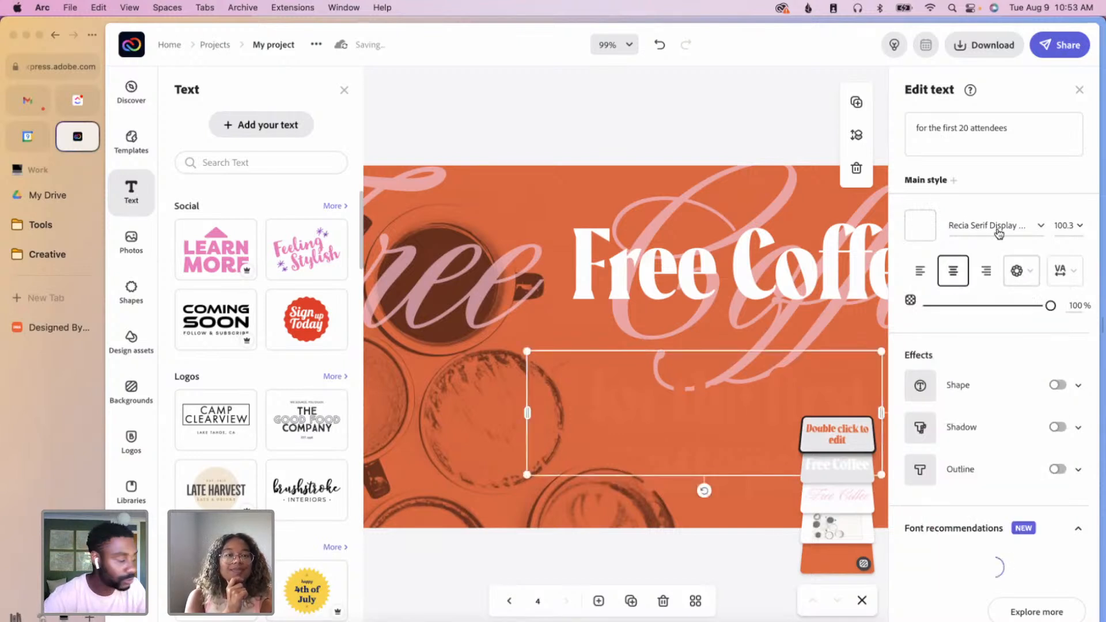
pyautogui.click(1040, 226)
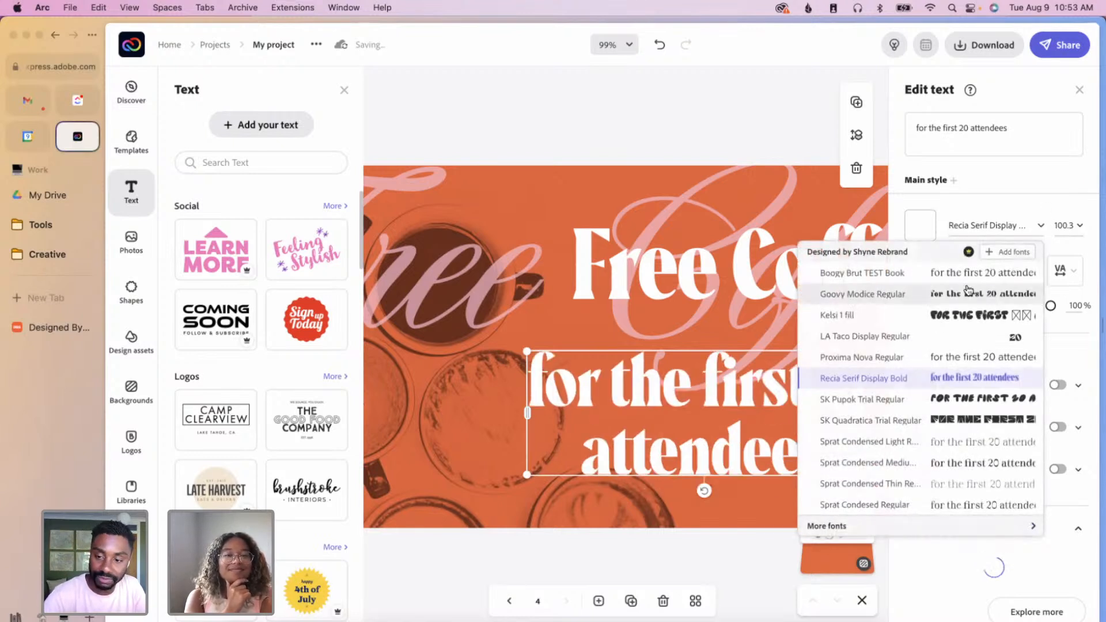
pyautogui.click(1031, 130)
pyautogui.moveTo(1032, 129); pyautogui.dragTo(899, 119)
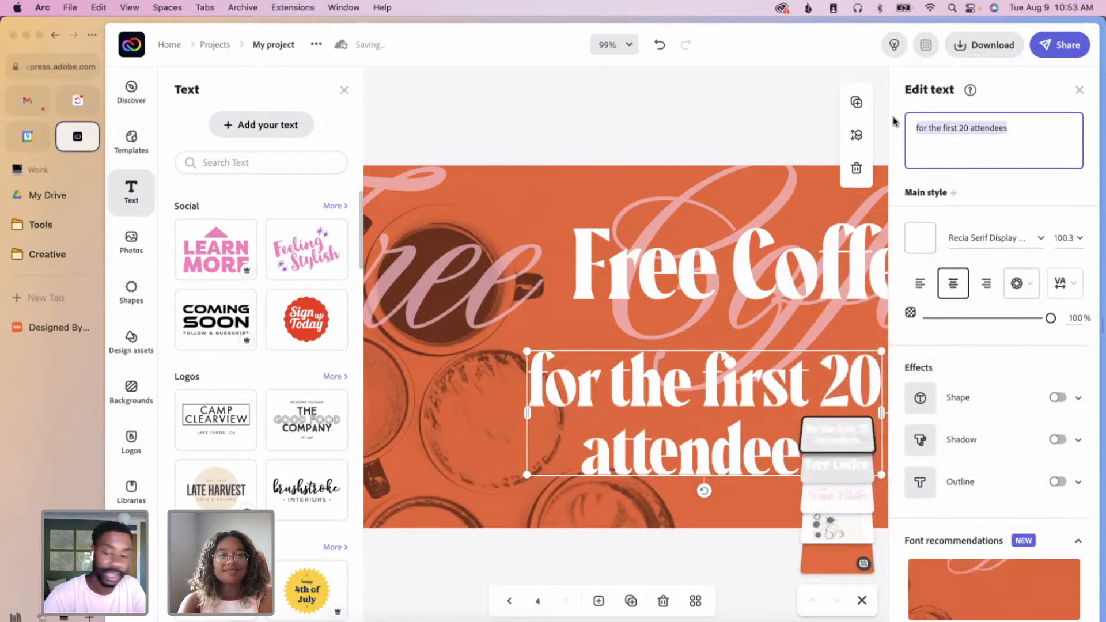
pyautogui.write('nautic')
pyautogui.press('BackSpace')
pyautogui.press('BackSpace')
pyautogui.press('BackSpace')
pyautogui.write('tic')
pyautogui.press('BackSpace')
pyautogui.press('BackSpace')
pyautogui.press('BackSpace')
pyautogui.press('BackSpace')
pyautogui.press('BackSpace')
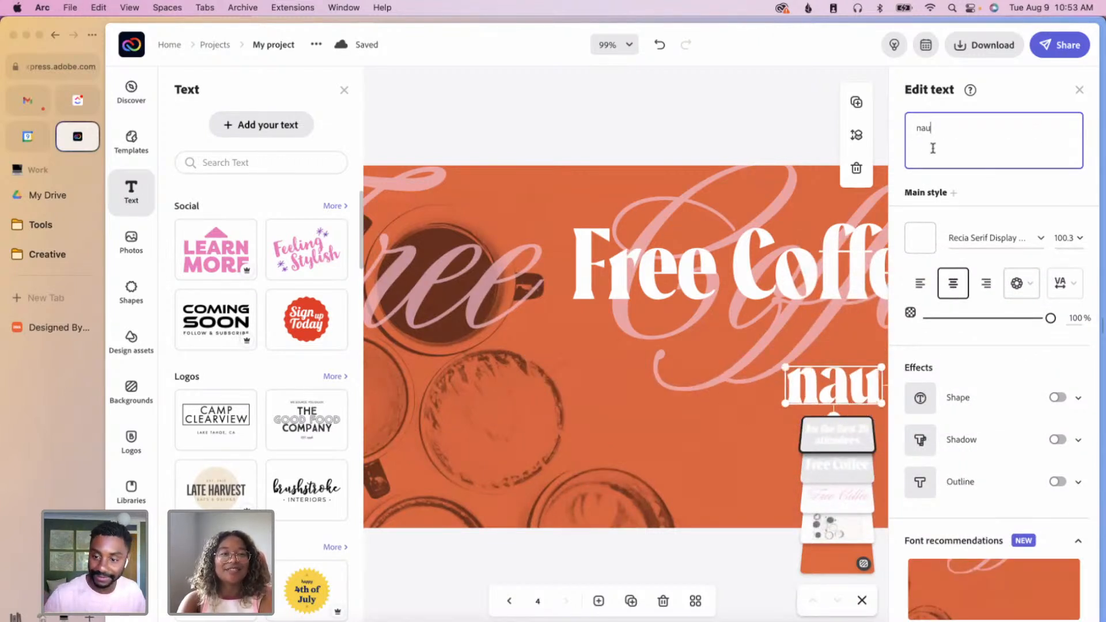
pyautogui.press('super+z')
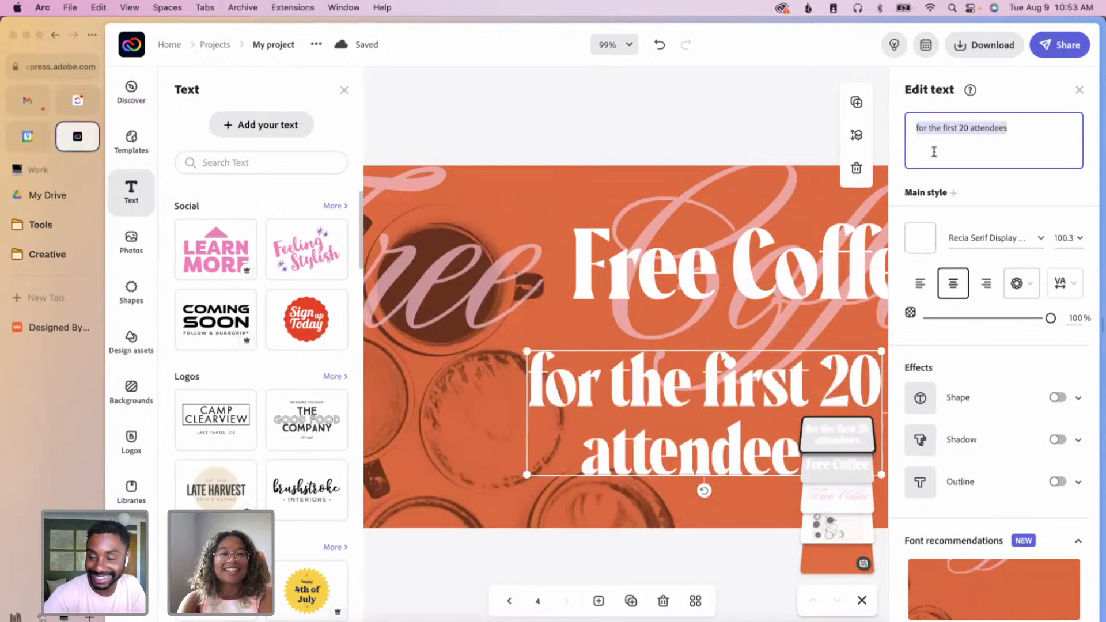
pyautogui.click(971, 237)
pyautogui.write('nautic')
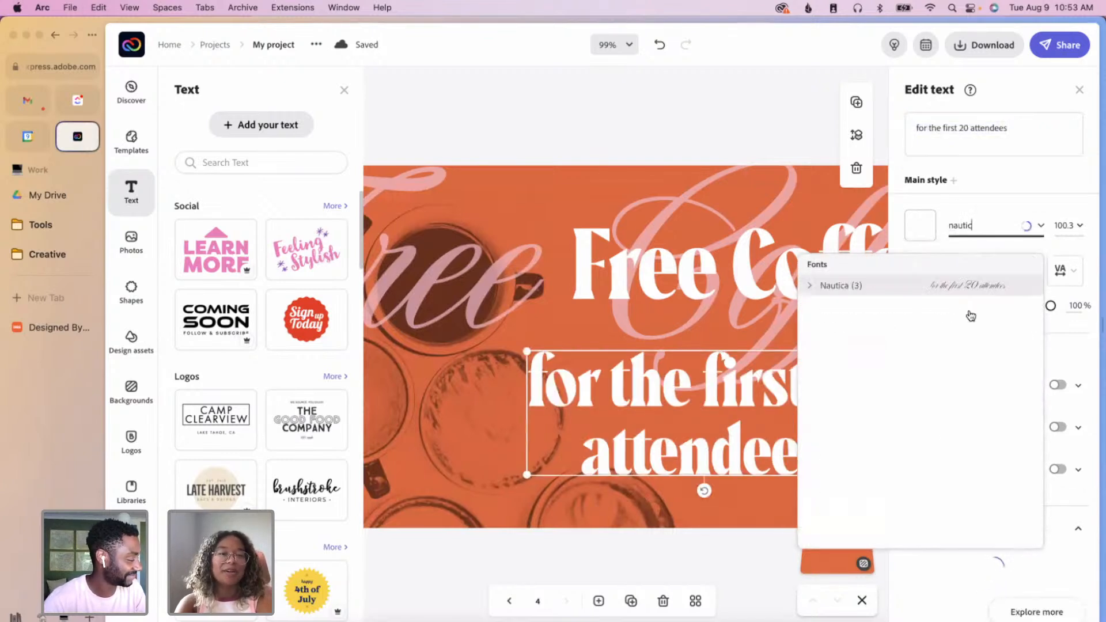
pyautogui.doubleClick(1001, 226)
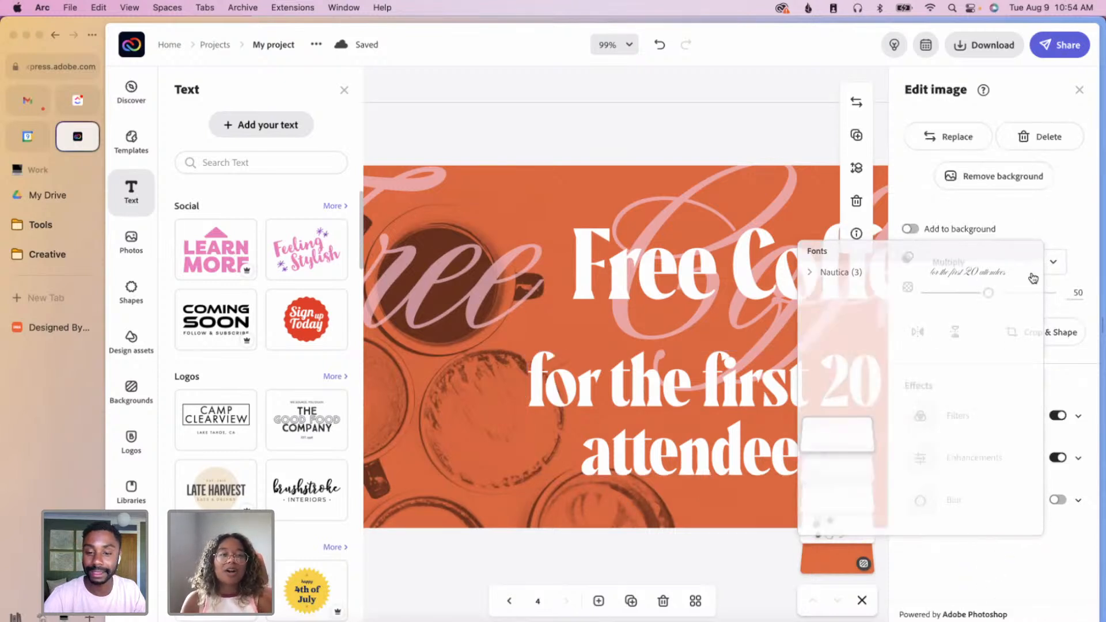
# - Set the "for the first 20 attendees" font to Neue Haas Grotesk Display 55 Roman and reduce the text to size 43.6
pyautogui.click(747, 394)
pyautogui.click(966, 268)
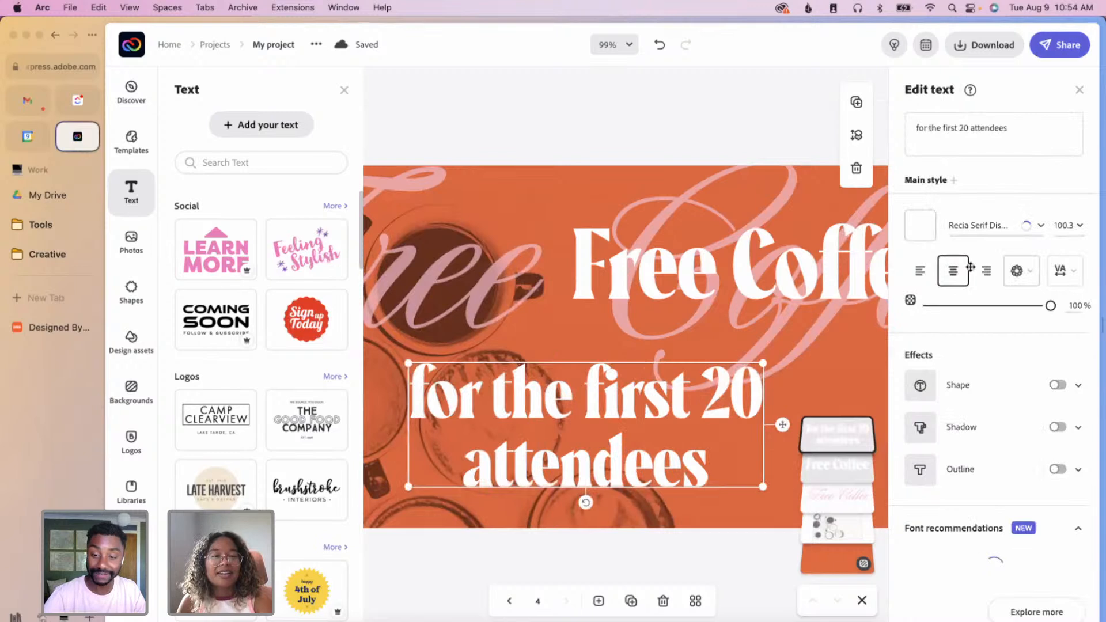
pyautogui.click(1003, 227)
pyautogui.write('neue')
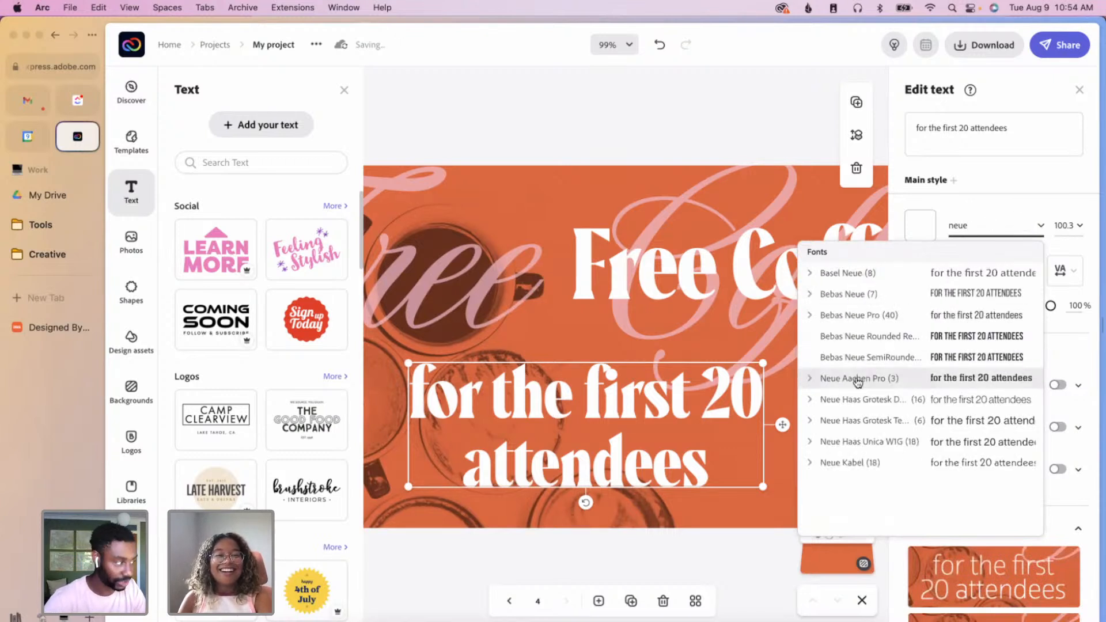
pyautogui.click(810, 401)
pyautogui.scroll(-3, 866, 471)
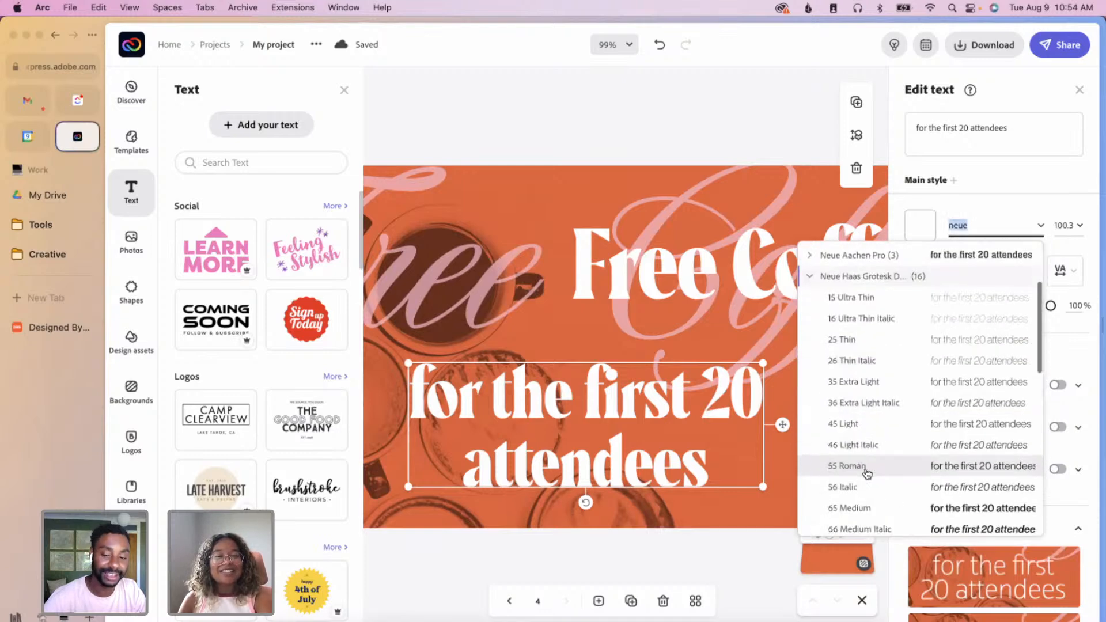
pyautogui.scroll(-2, 870, 467)
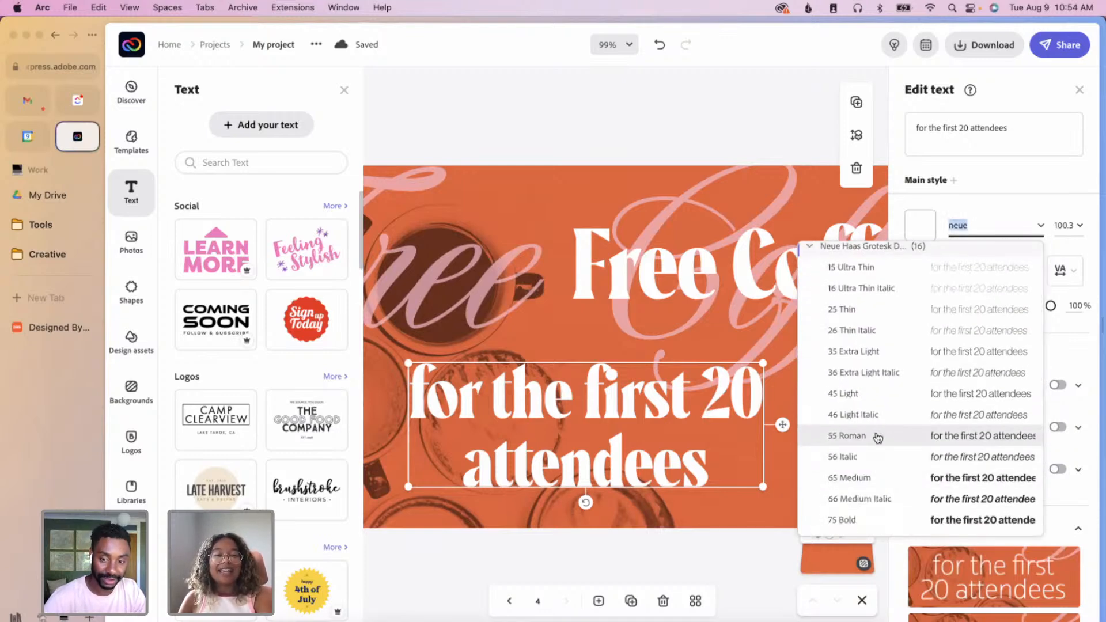
pyautogui.click(879, 437)
pyautogui.moveTo(764, 428); pyautogui.dragTo(746, 397)
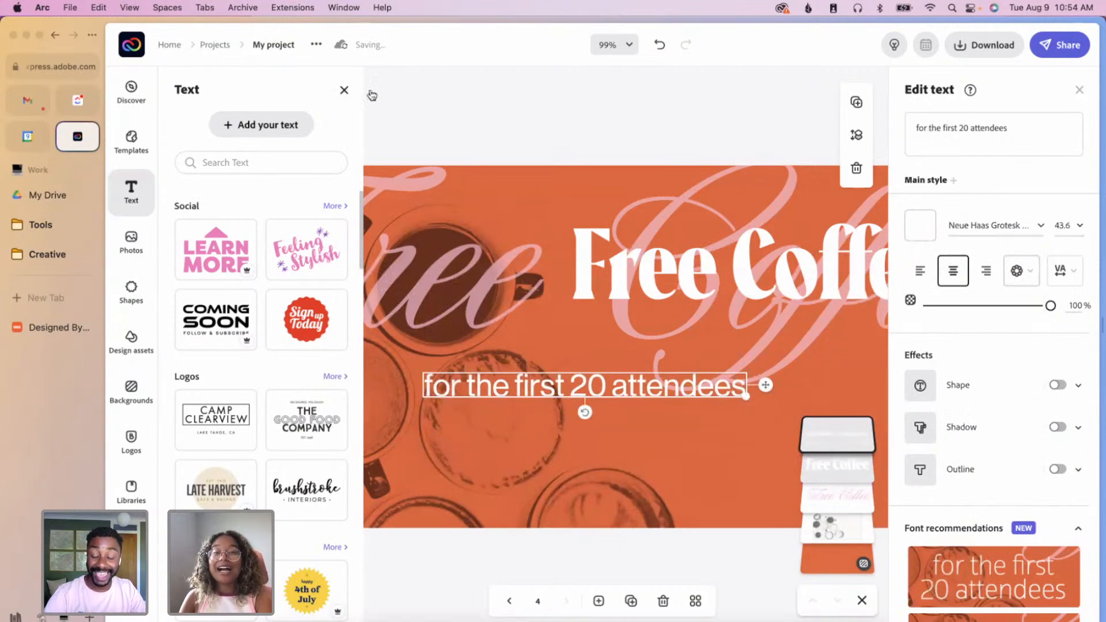
# - Move the attendees line to the banner's lower right, wrap it onto two lines and right-align it under the heading's right edge
pyautogui.click(344, 92)
pyautogui.scroll(-5, 639, 350)
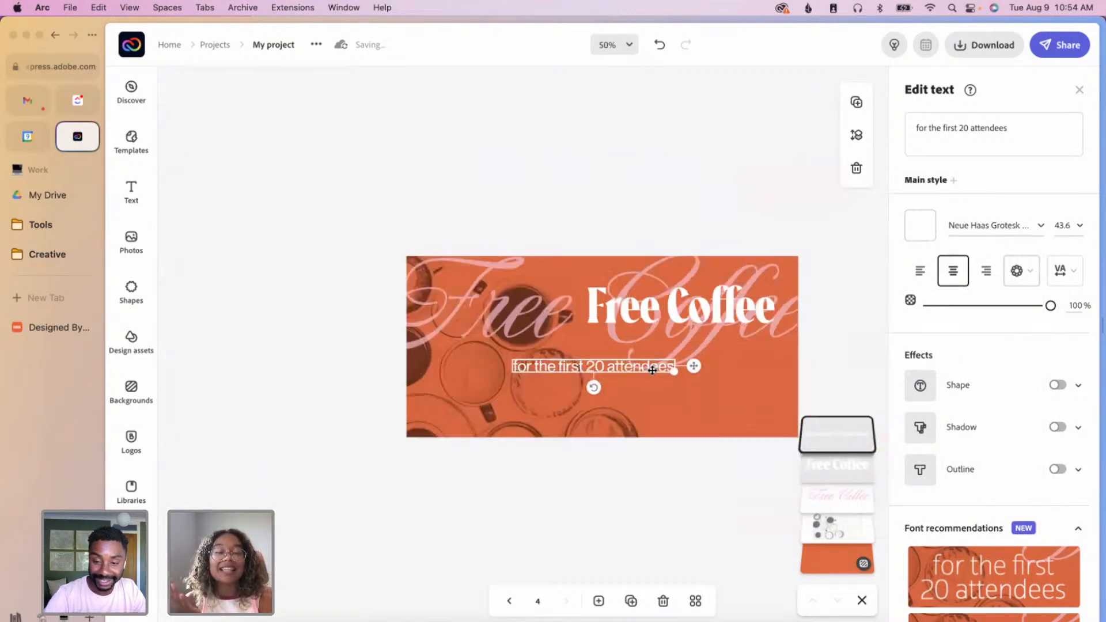
pyautogui.moveTo(732, 343); pyautogui.dragTo(742, 339)
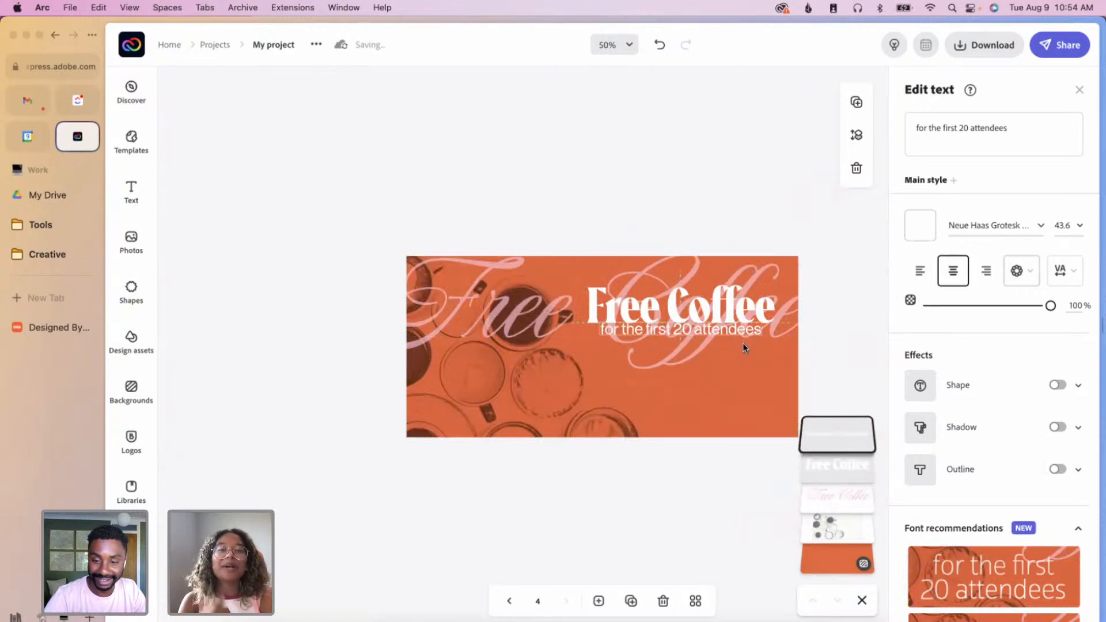
pyautogui.moveTo(743, 346); pyautogui.dragTo(789, 401)
pyautogui.click(986, 271)
# - Move the white Free Coffee heading down to just above the attendees line, and shift the pink script to the banner's upper edge
pyautogui.moveTo(822, 342); pyautogui.dragTo(748, 291)
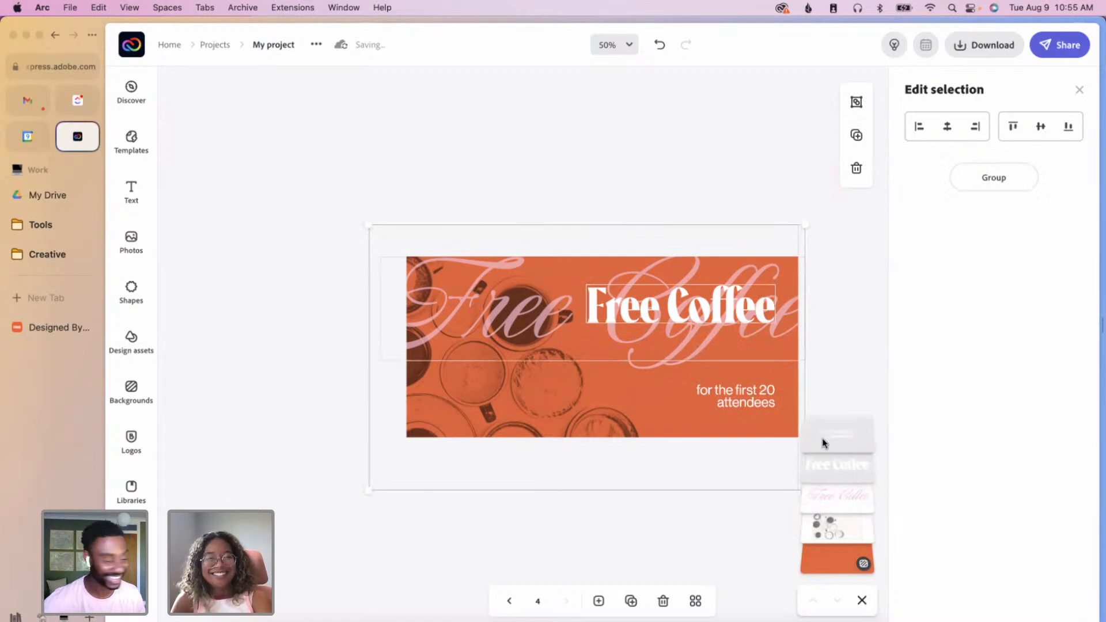
pyautogui.click(822, 400)
pyautogui.moveTo(787, 325); pyautogui.dragTo(789, 345)
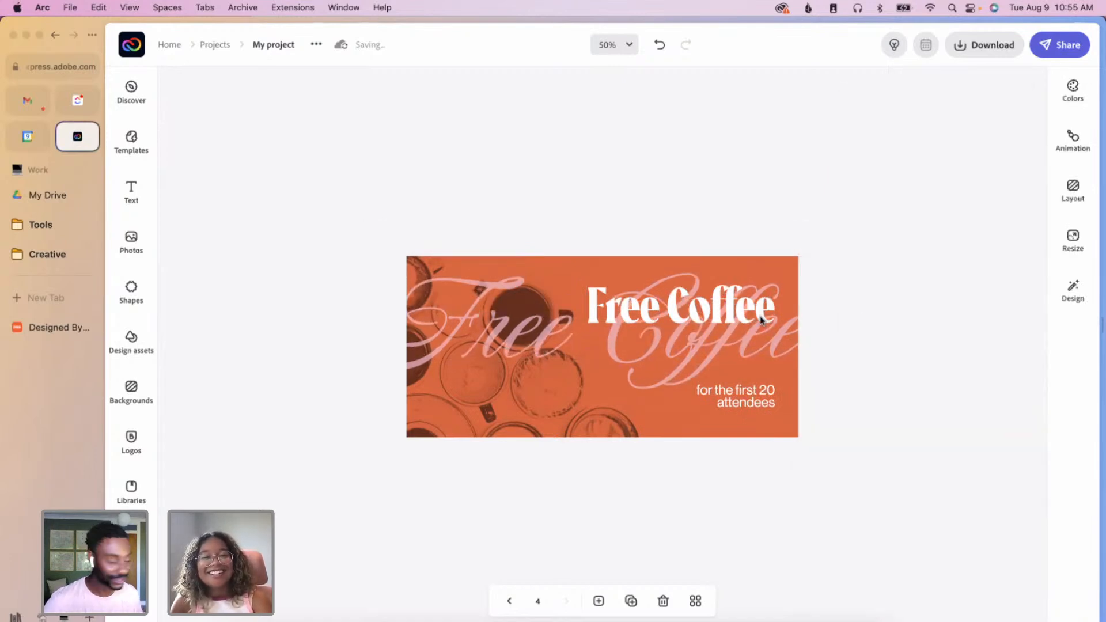
pyautogui.moveTo(748, 315); pyautogui.dragTo(749, 337)
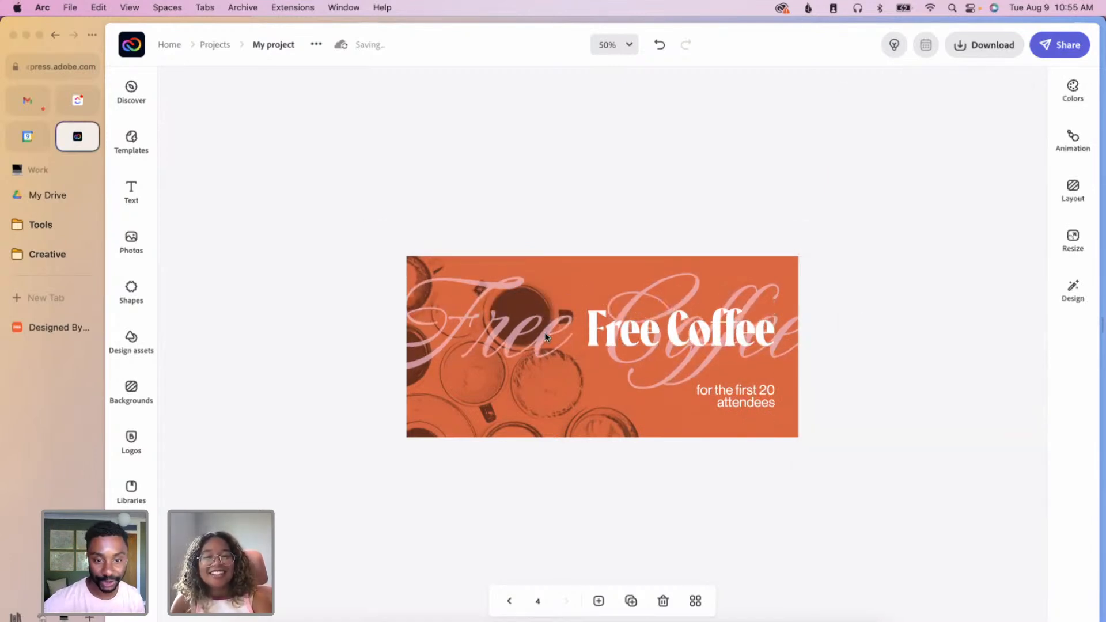
pyautogui.moveTo(598, 340)
pyautogui.mouseDown()
pyautogui.moveTo(510, 339)
pyautogui.moveTo(634, 347)
pyautogui.moveTo(603, 361)
pyautogui.mouseUp()
pyautogui.click(764, 304)
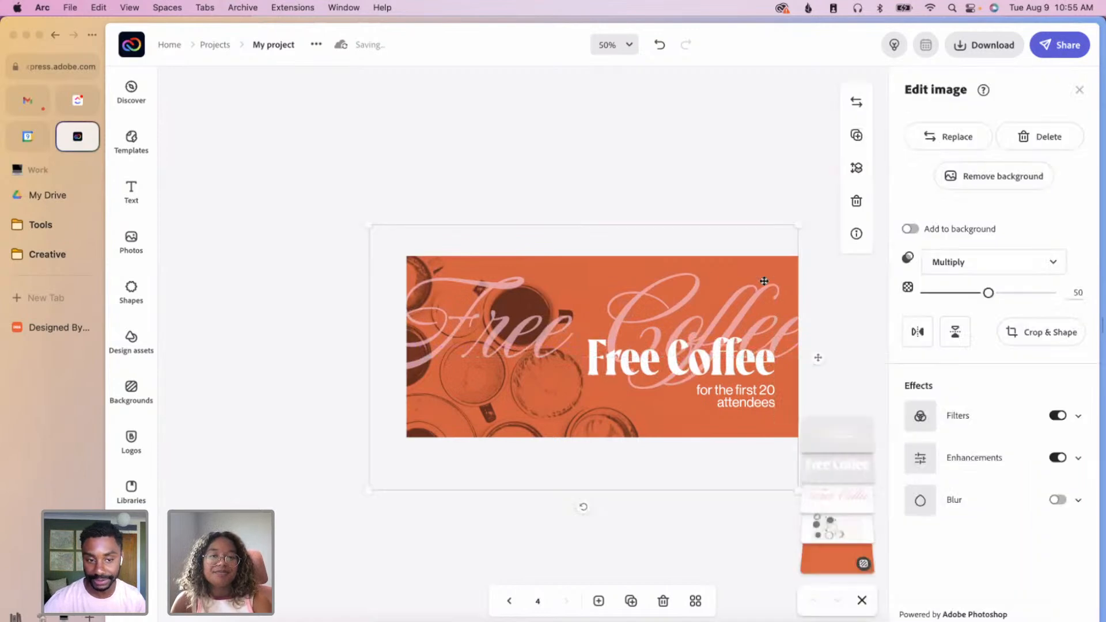
pyautogui.moveTo(765, 304); pyautogui.dragTo(765, 276)
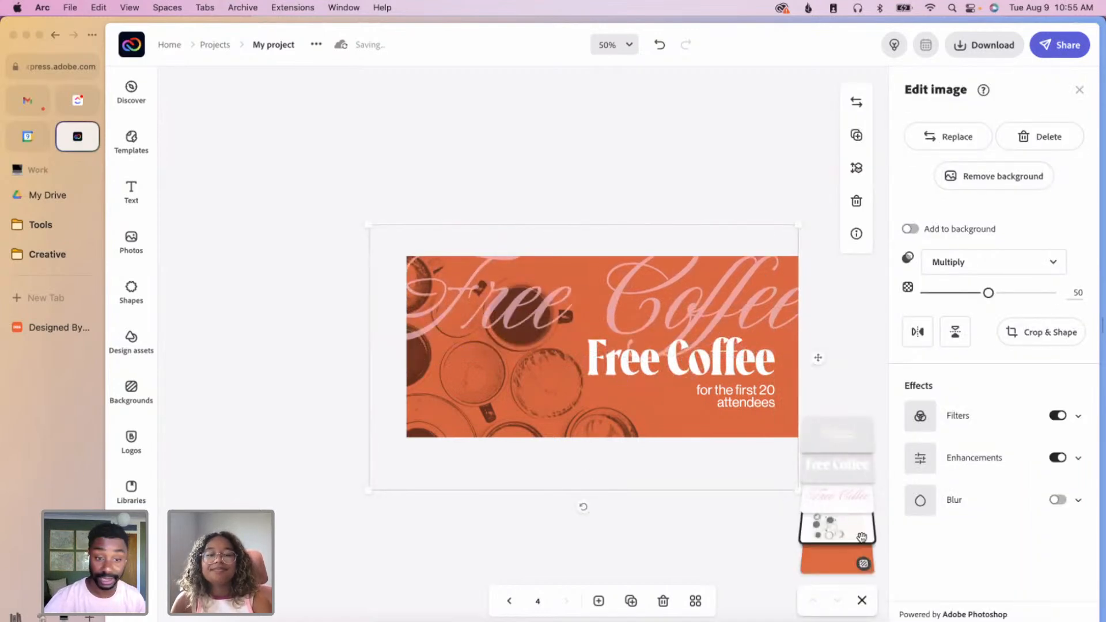
# - Raise the pink script text's opacity to 66% and enlarge it to size 339.1, extending past the banner's left and right edges
pyautogui.click(853, 495)
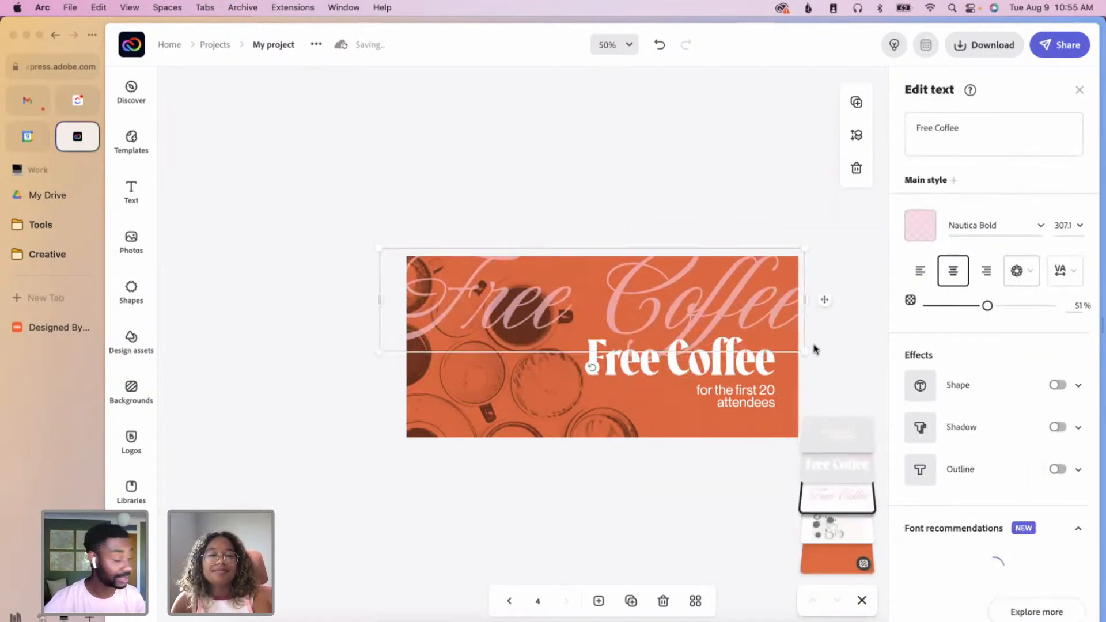
pyautogui.click(1007, 306)
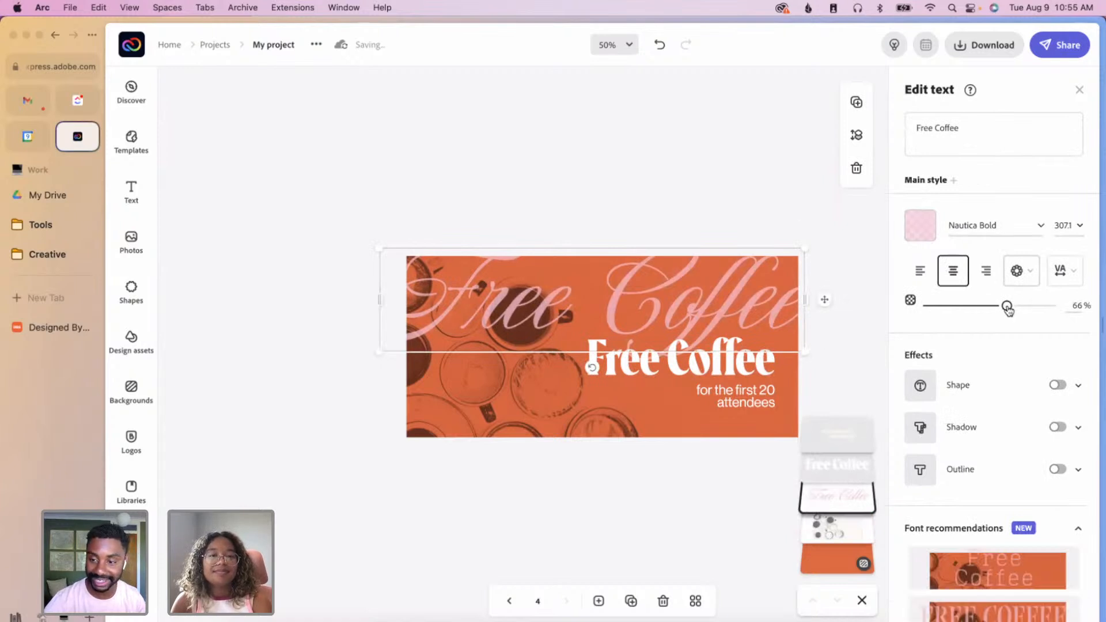
pyautogui.moveTo(374, 353); pyautogui.dragTo(335, 362)
pyautogui.moveTo(787, 322); pyautogui.dragTo(793, 326)
pyautogui.moveTo(344, 367); pyautogui.dragTo(356, 368)
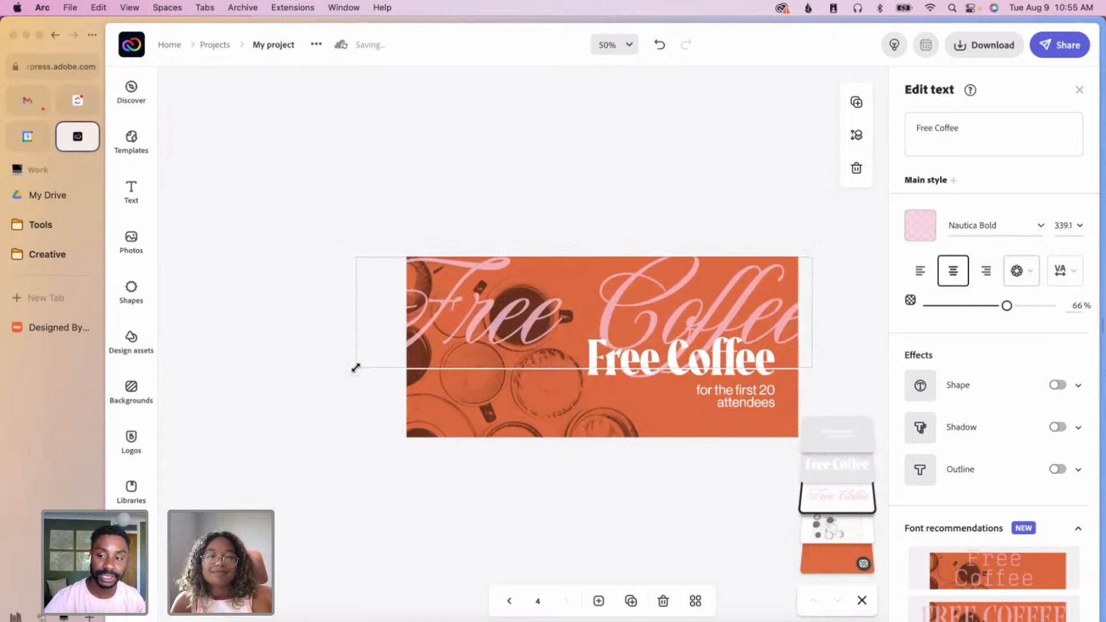
# - Reduce the pink Free Coffee script to size 330.1 so its final letter sits closer to the banner's right edge
pyautogui.moveTo(812, 368); pyautogui.dragTo(803, 366)
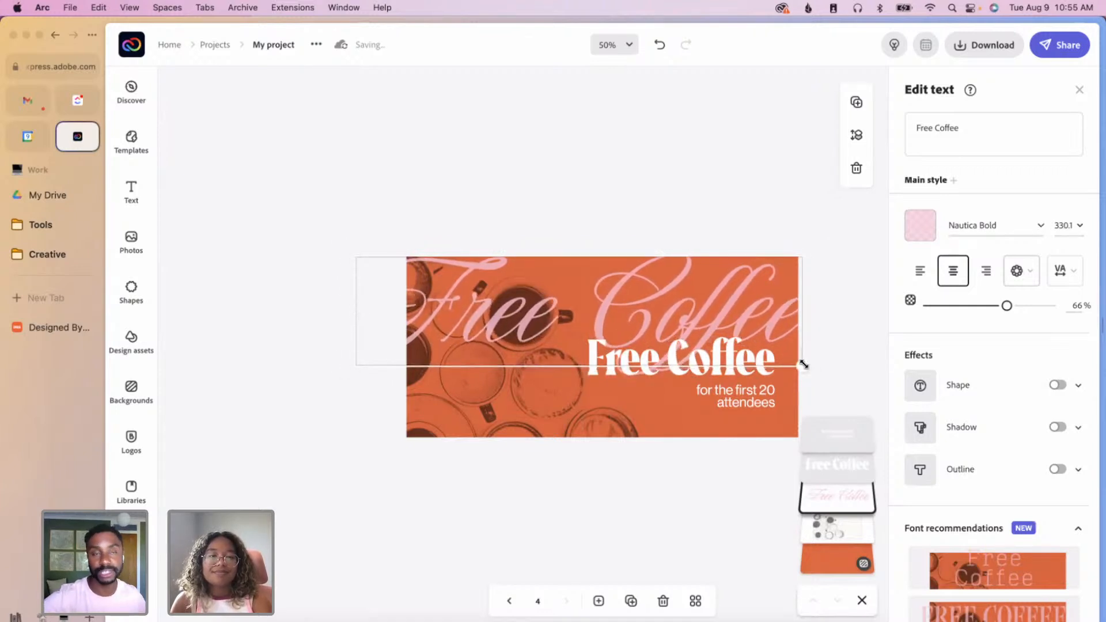
pyautogui.click(851, 385)
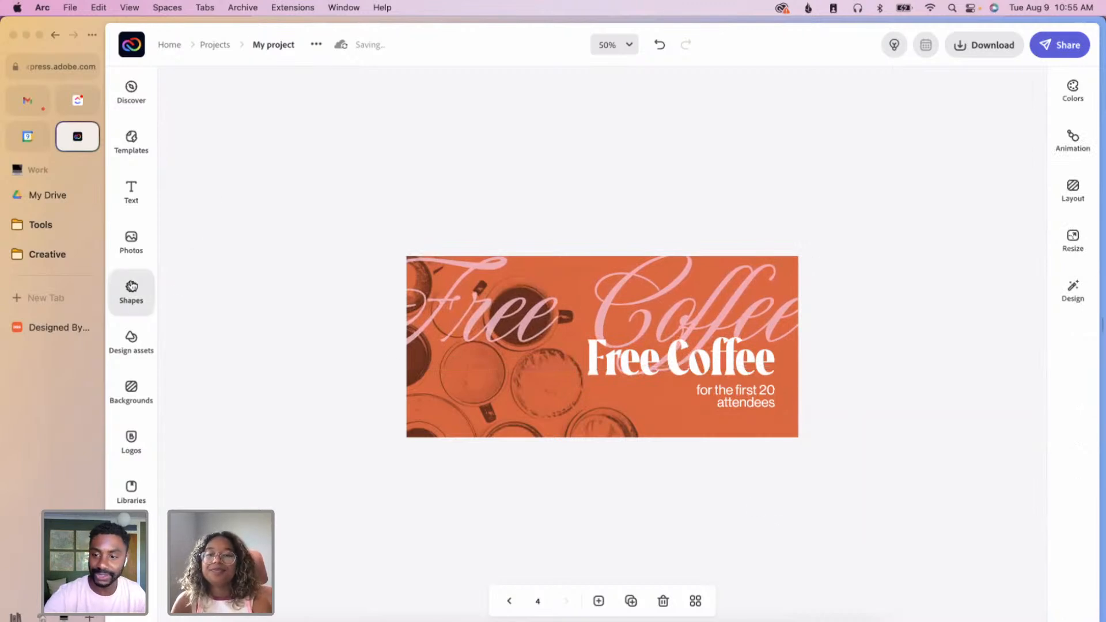
# - Add a new pink text element to the banner reading "hosted by"
pyautogui.click(134, 193)
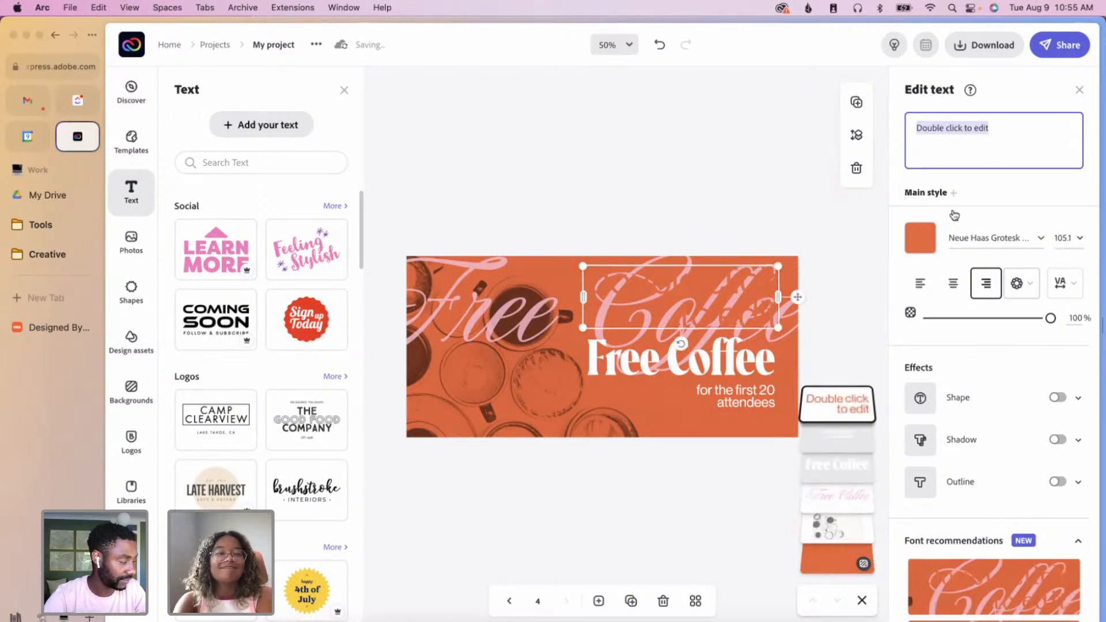
pyautogui.click(924, 243)
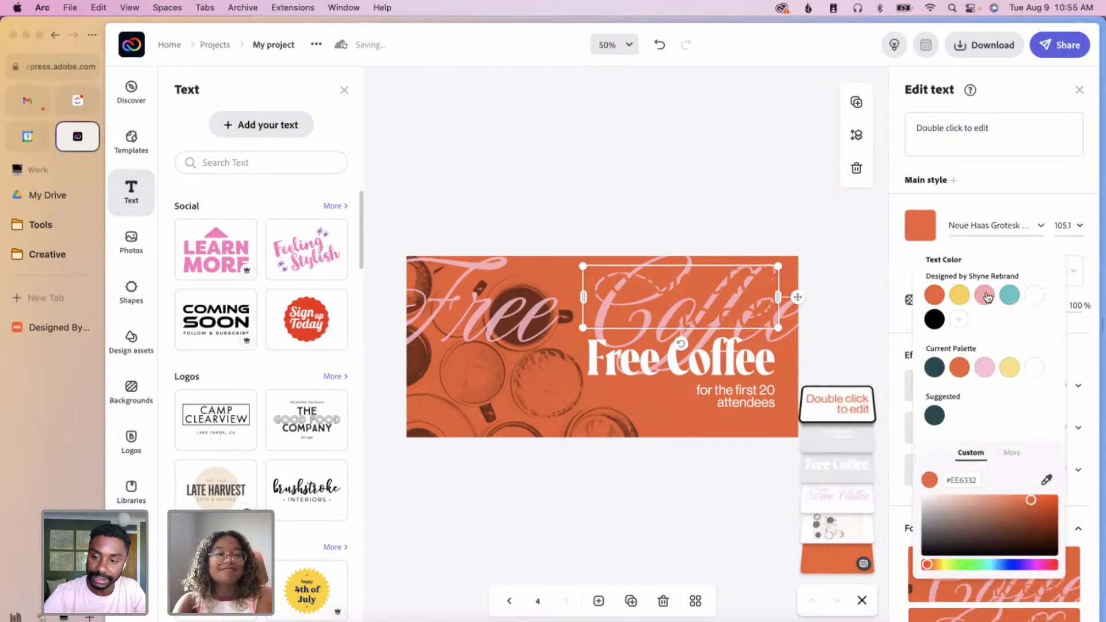
pyautogui.click(1012, 117)
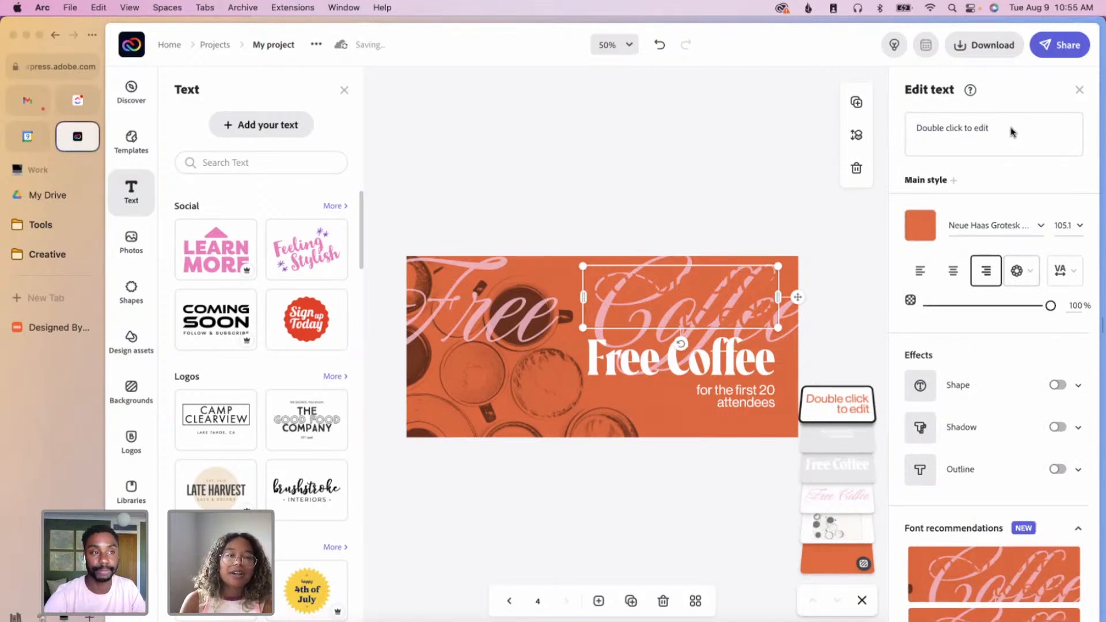
pyautogui.click(1012, 129)
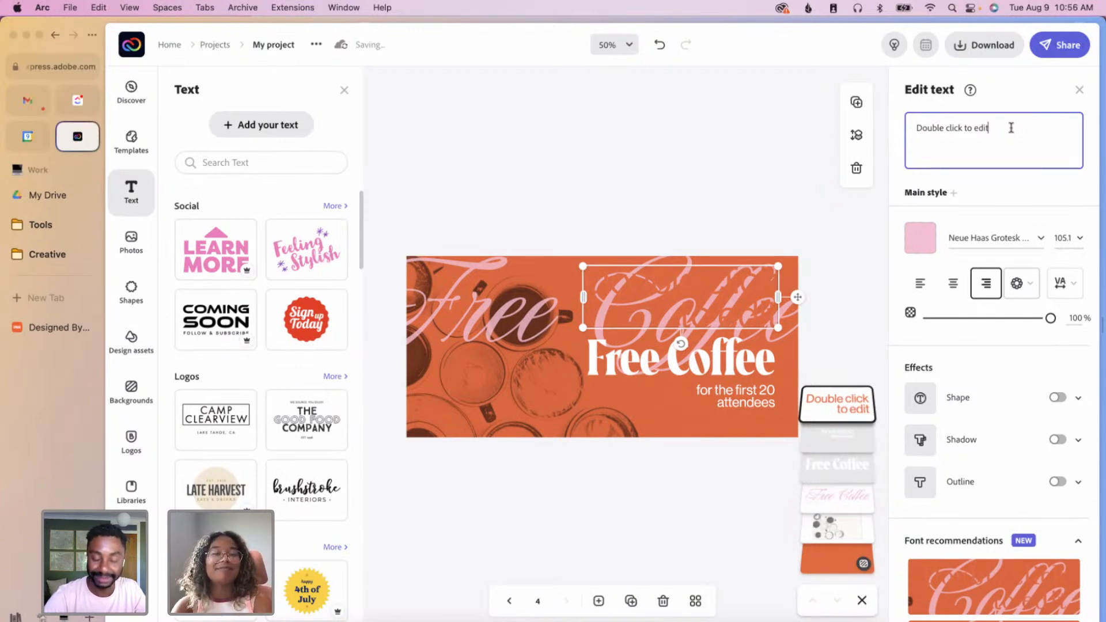
pyautogui.press('super+a')
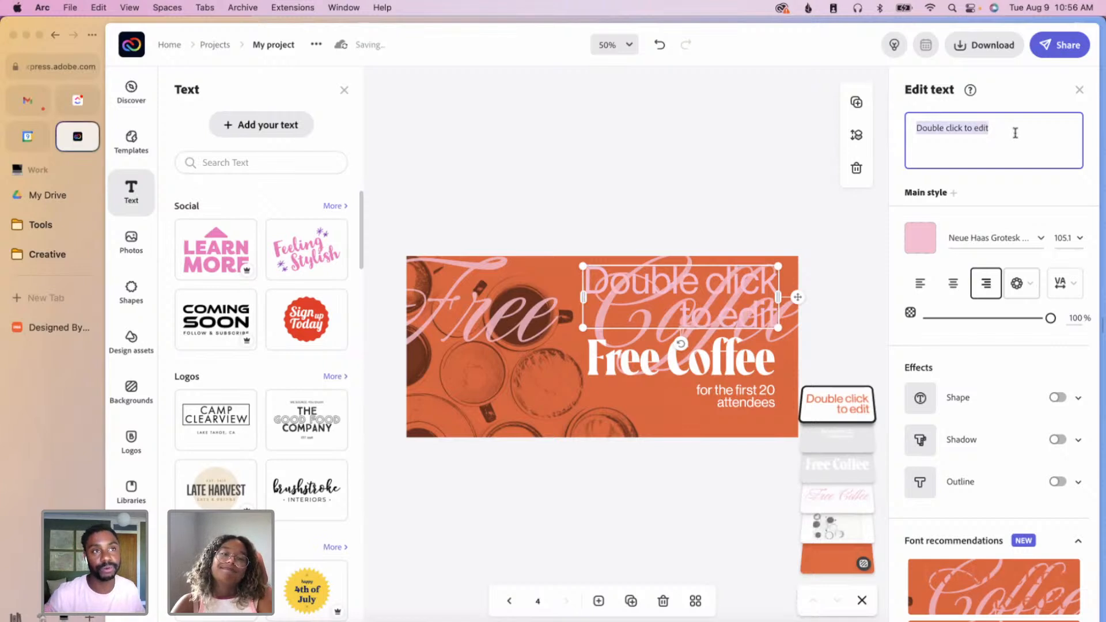
pyautogui.write('hosted')
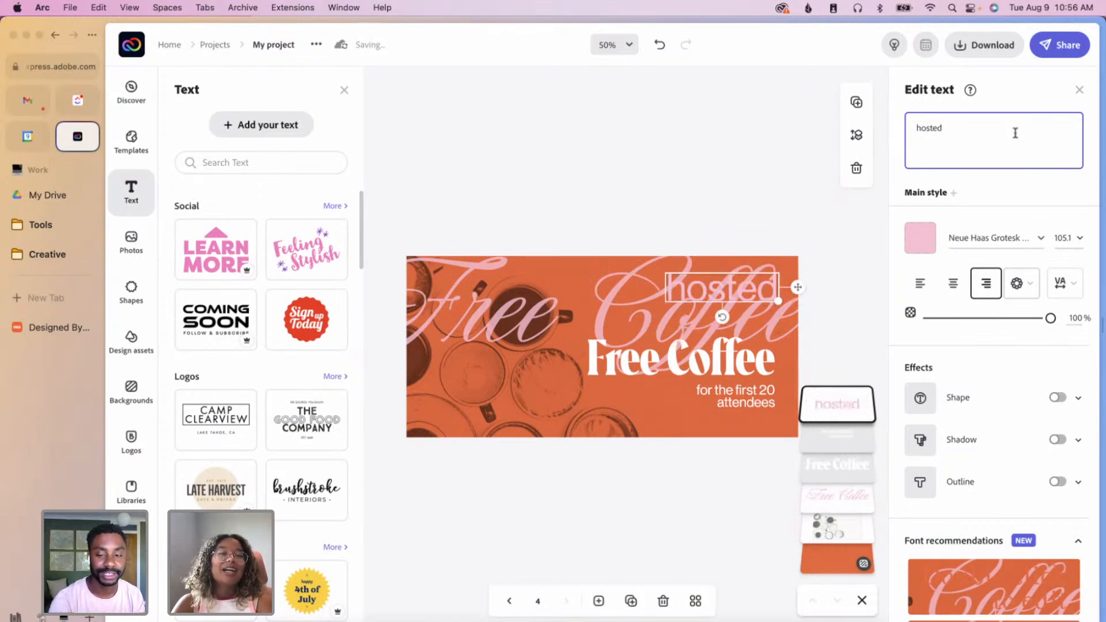
pyautogui.write('by')
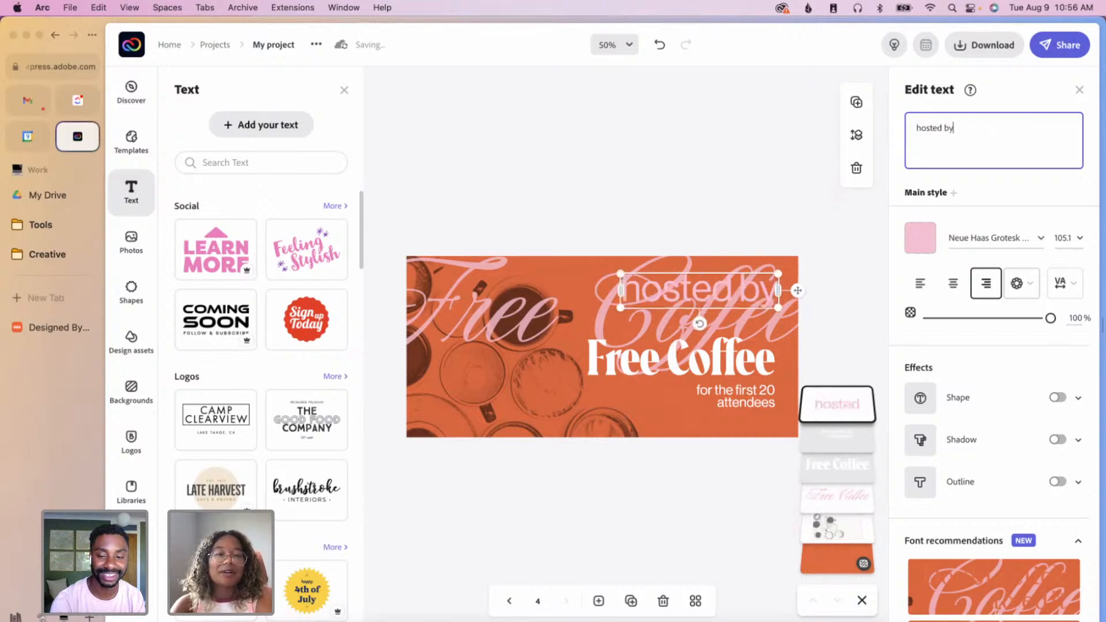
# - Move "hosted by" to the banner's lower left and reduce it to size 47.5
pyautogui.moveTo(781, 309); pyautogui.dragTo(559, 385)
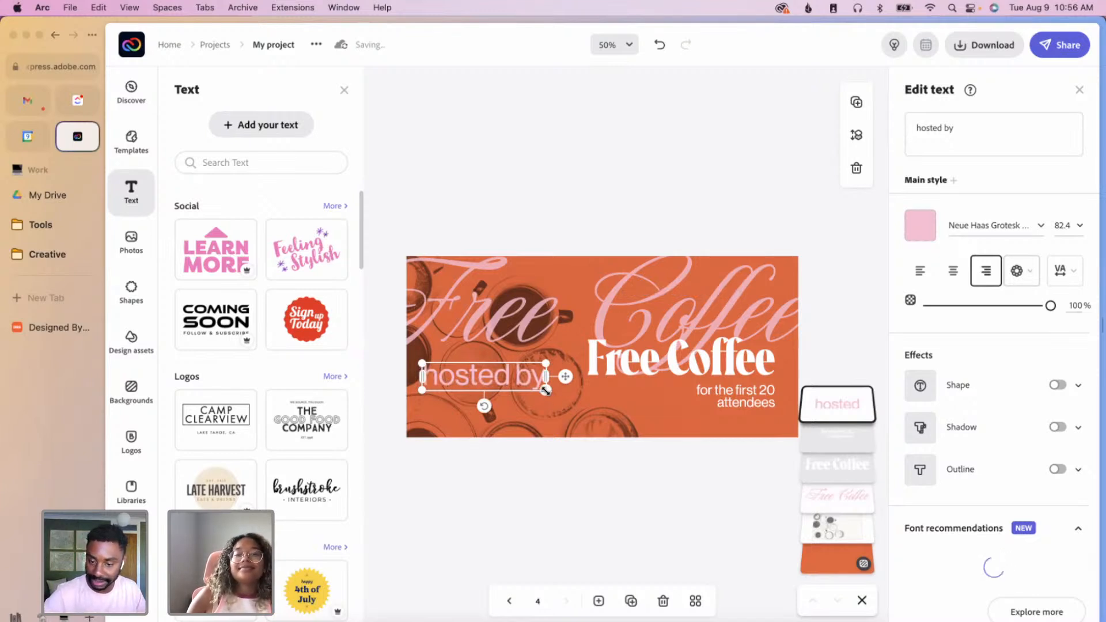
pyautogui.moveTo(546, 390); pyautogui.dragTo(502, 375)
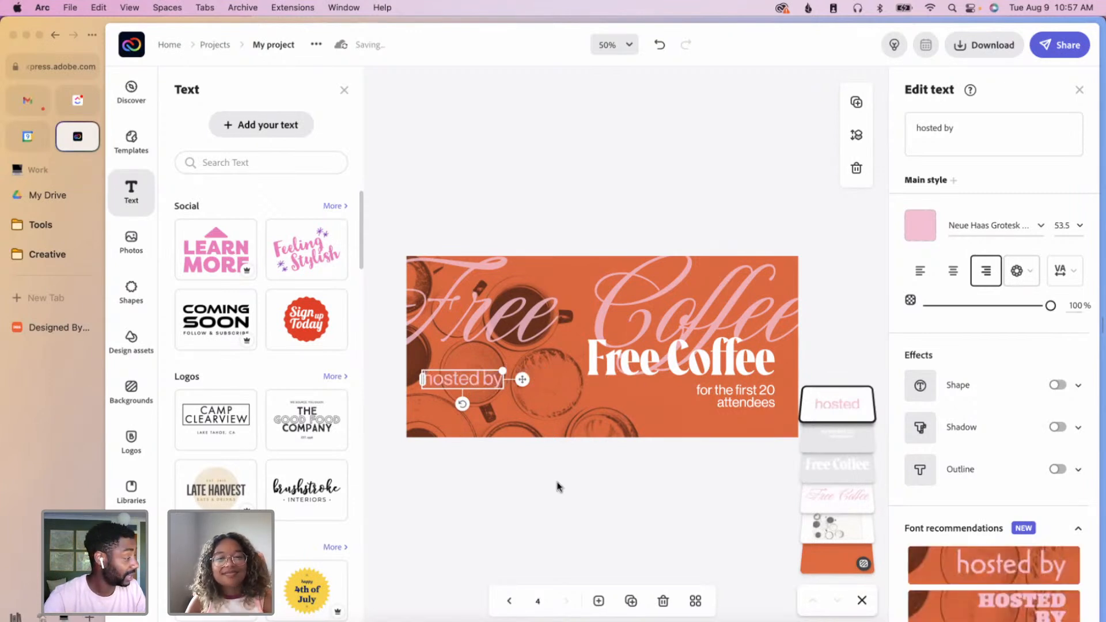
pyautogui.moveTo(503, 371); pyautogui.dragTo(517, 375)
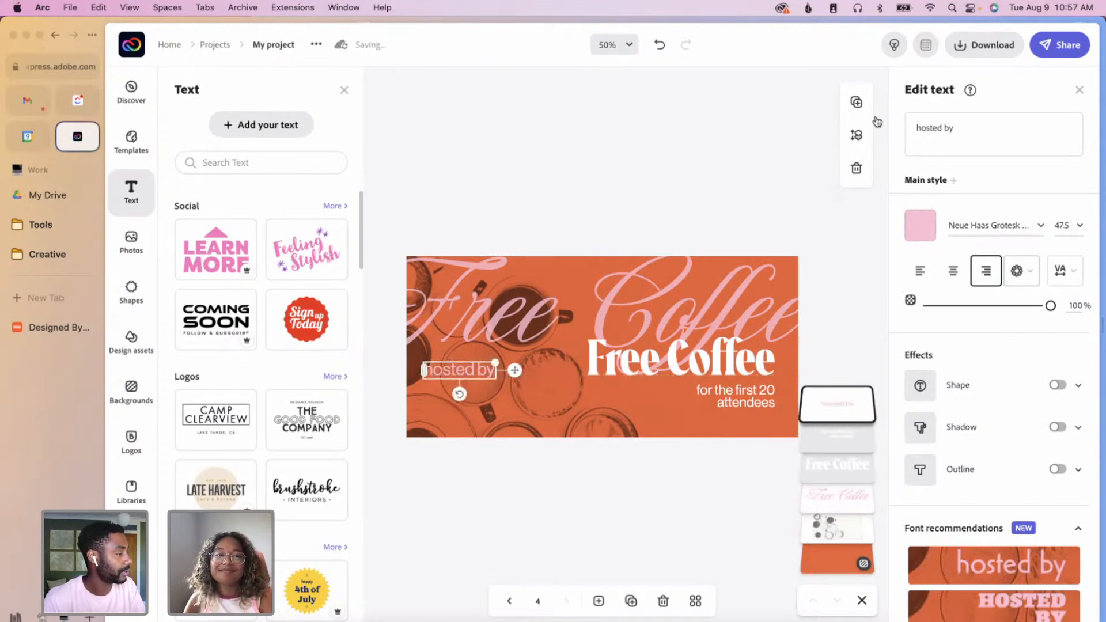
# - Duplicate the "hosted by" text just below itself and change the copy to read "The Sun Spot x Pineapple"
pyautogui.moveTo(983, 128); pyautogui.dragTo(905, 126)
pyautogui.write('Plneapple')
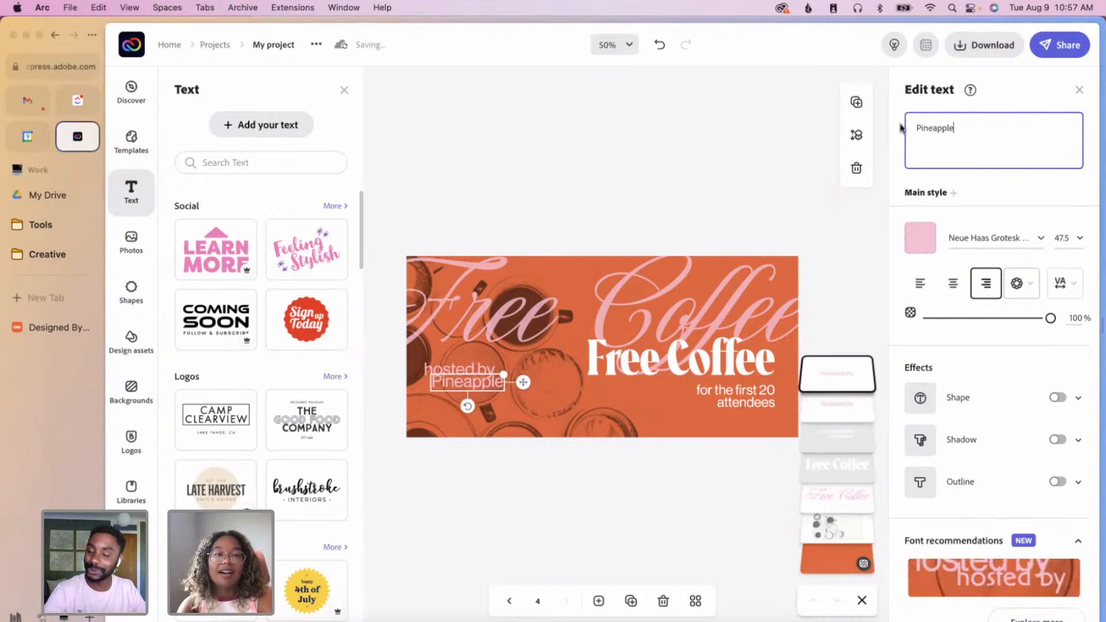
pyautogui.click(916, 128)
pyautogui.write('The')
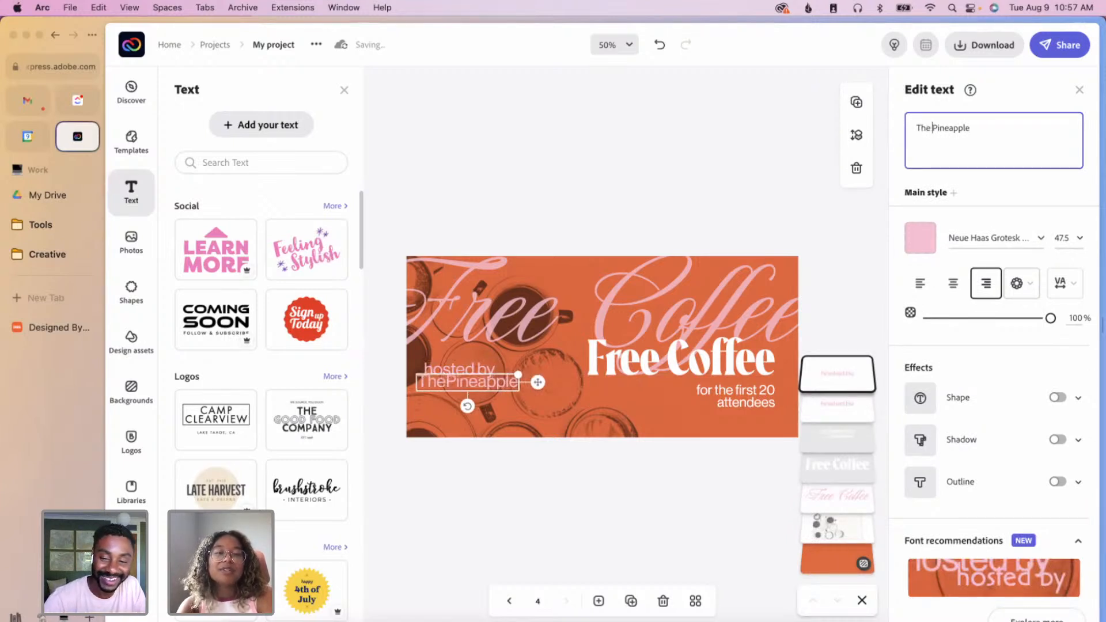
pyautogui.write(' Sun Spot')
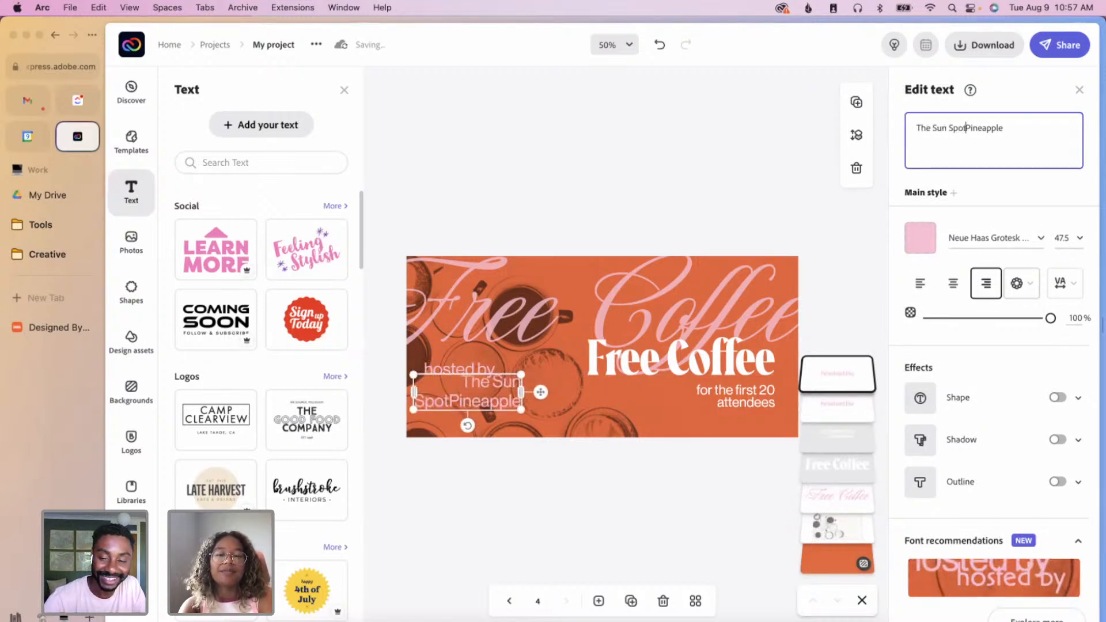
pyautogui.write(' x')
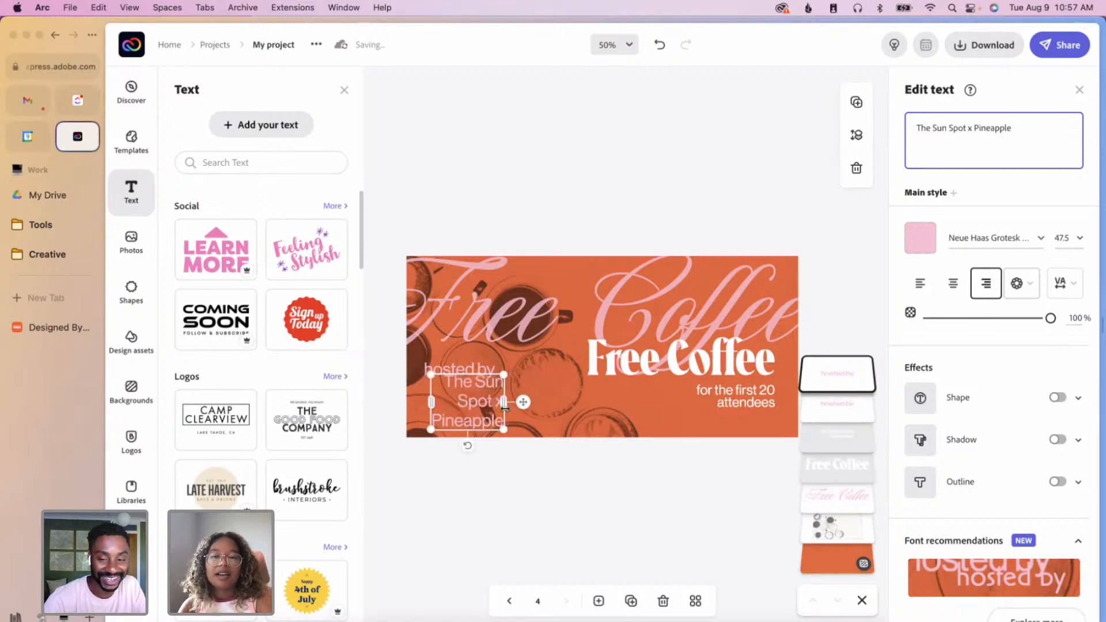
# - Enlarge the "The Sun Spot x Pineapple" text to size 74.6 and left-align it
pyautogui.moveTo(505, 429); pyautogui.dragTo(590, 430)
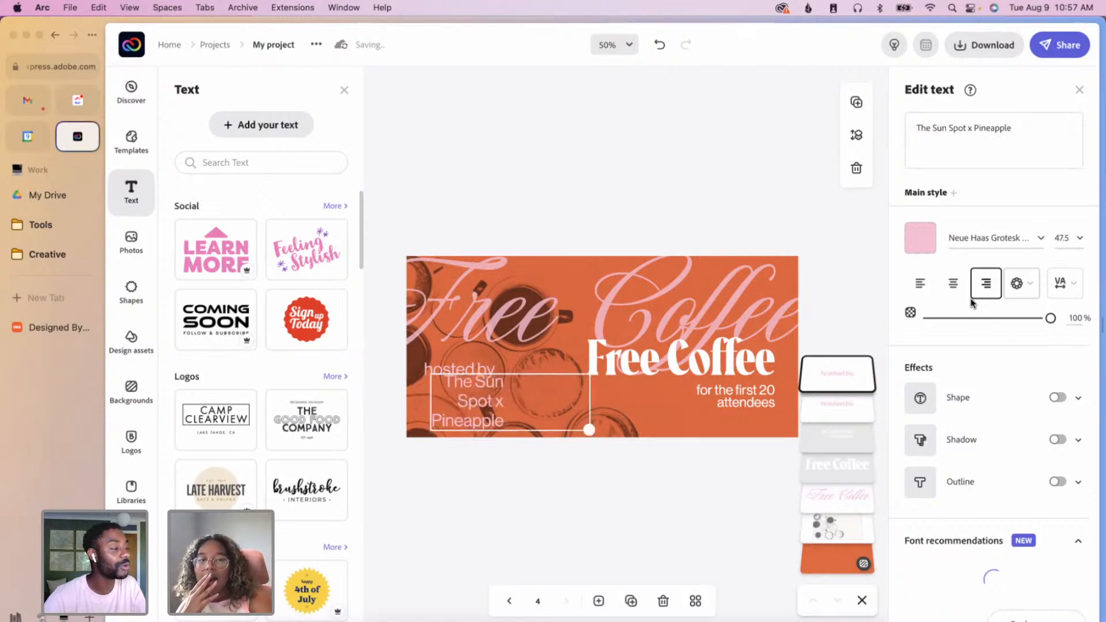
pyautogui.click(956, 286)
pyautogui.click(921, 275)
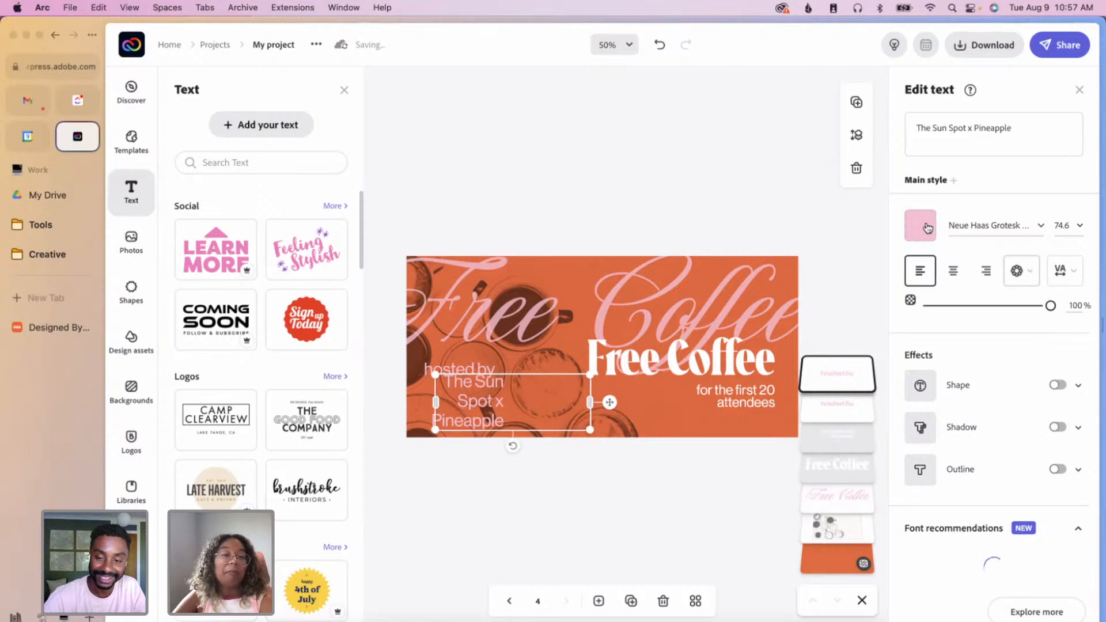
# - Set the "The Sun Spot x Pineapple" font to Recia Serif Display Bold
pyautogui.click(1042, 227)
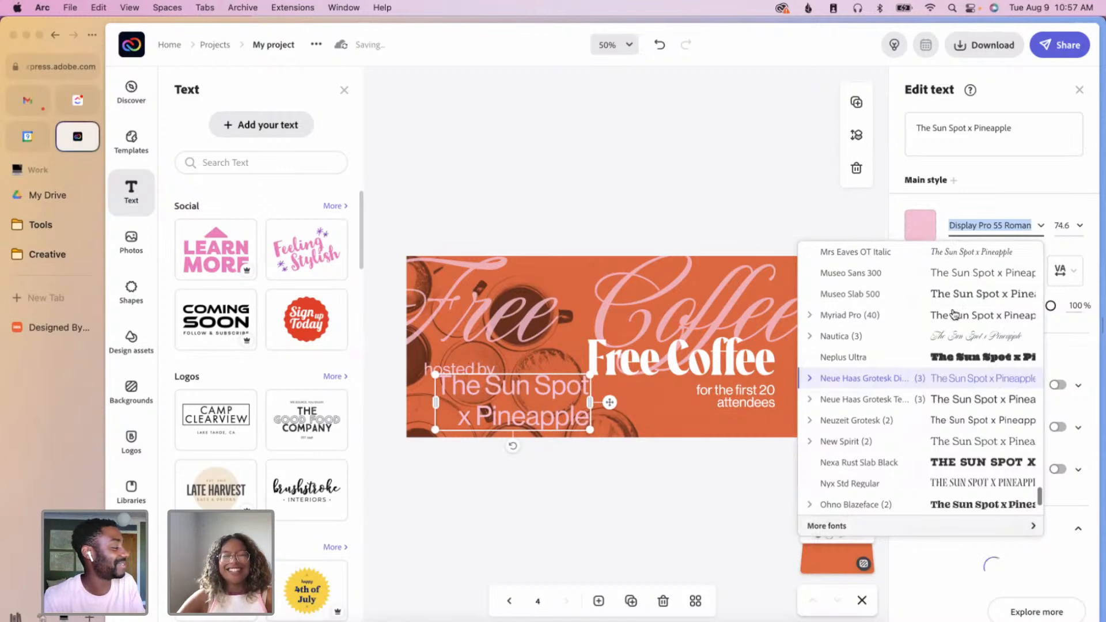
pyautogui.scroll(15, 954, 314)
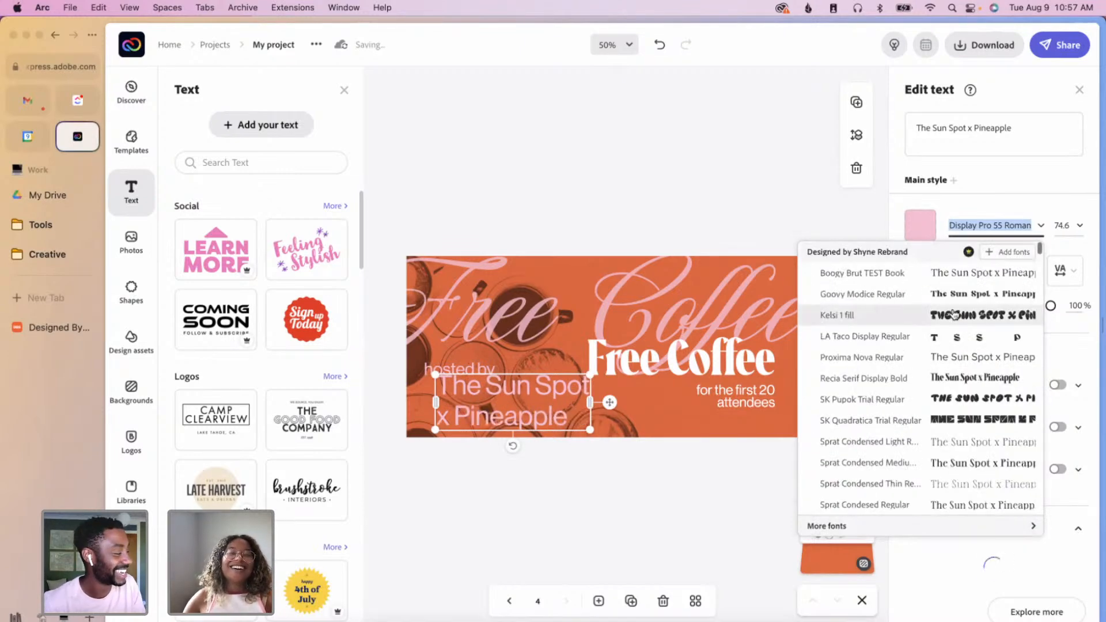
pyautogui.click(956, 378)
# - Set the host names' line spacing to 0 and reduce them to size 53.7, with "x Pineapple" wrapped onto the second line
pyautogui.moveTo(553, 425); pyautogui.dragTo(507, 395)
pyautogui.click(1063, 282)
pyautogui.moveTo(995, 324); pyautogui.dragTo(863, 320)
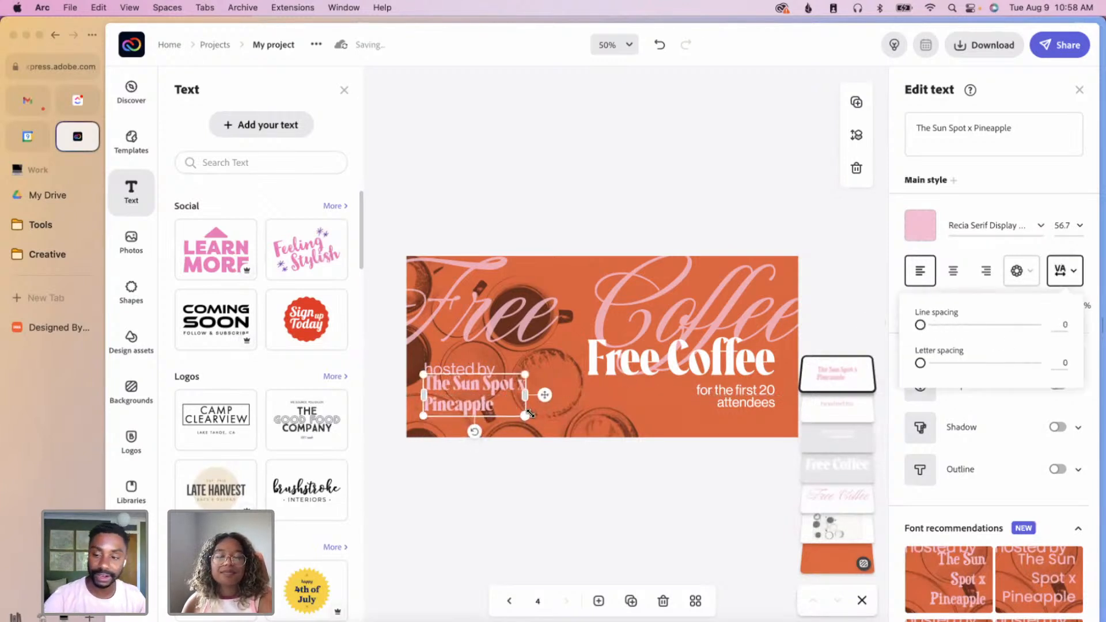
pyautogui.click(528, 397)
pyautogui.moveTo(525, 415); pyautogui.dragTo(509, 418)
pyautogui.click(550, 491)
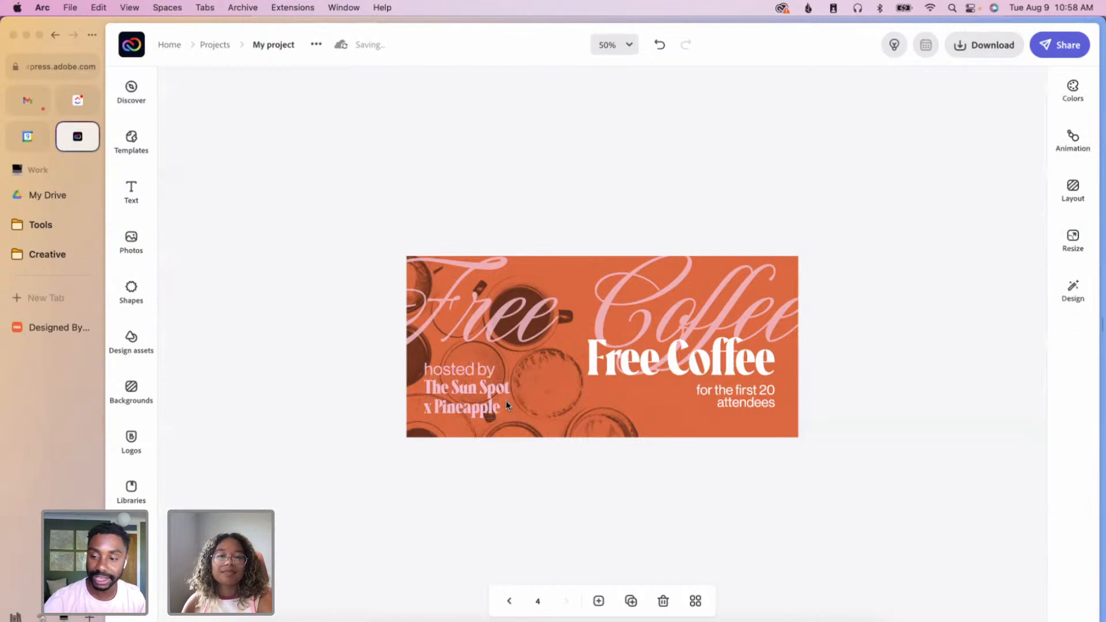
# - Try white (#FFFFFF) as the text color of "The Sun Spot x Pineapple"
pyautogui.click(479, 369)
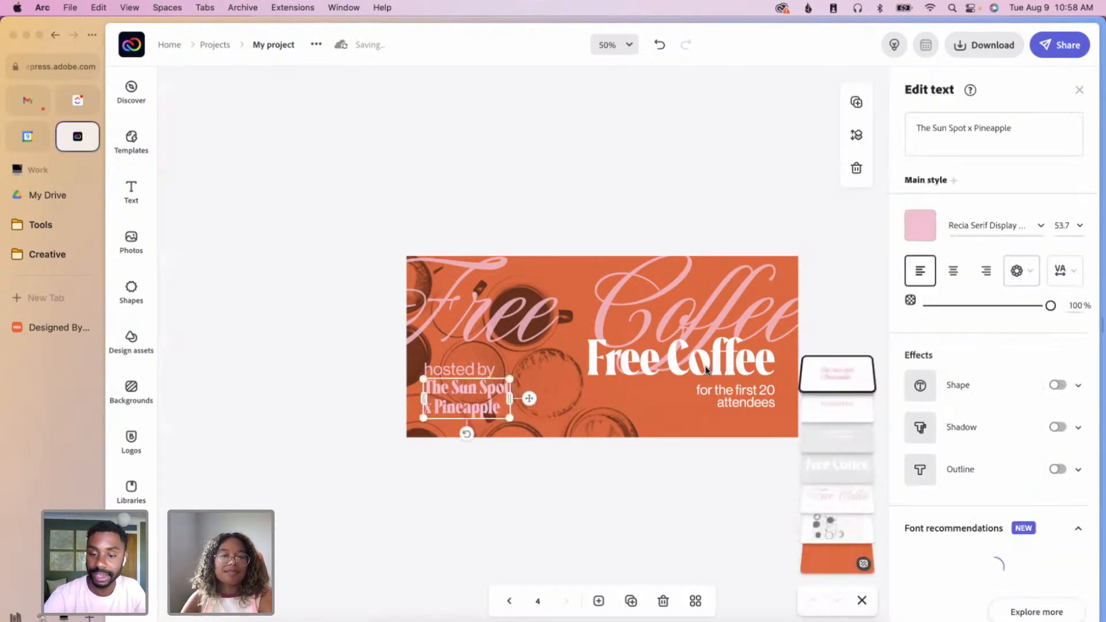
pyautogui.click(480, 373)
pyautogui.click(461, 391)
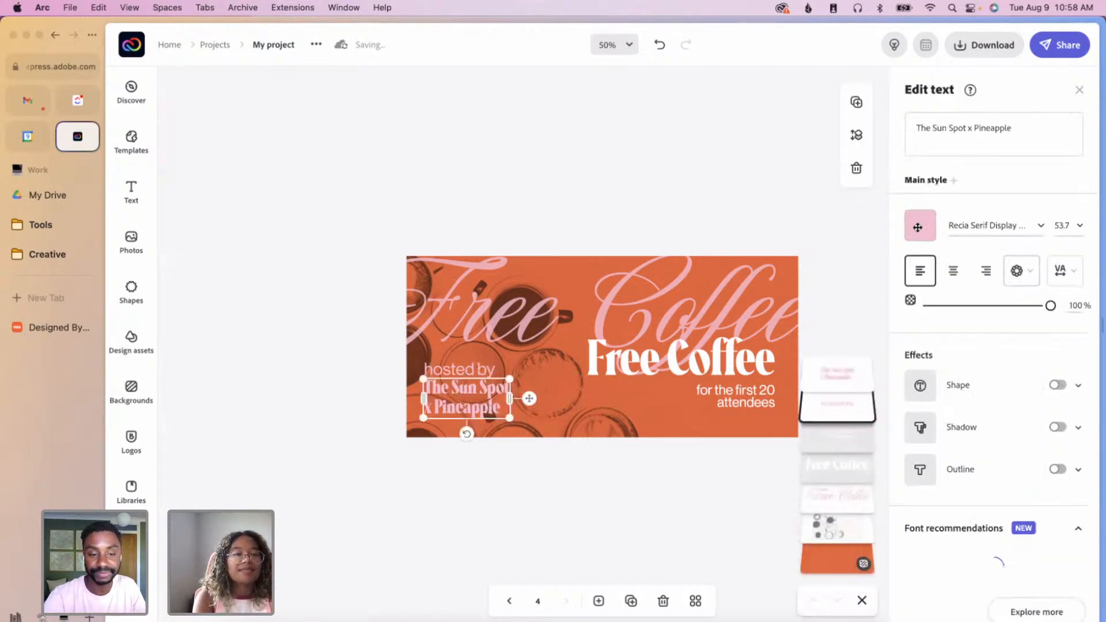
pyautogui.click(920, 225)
pyautogui.click(1035, 295)
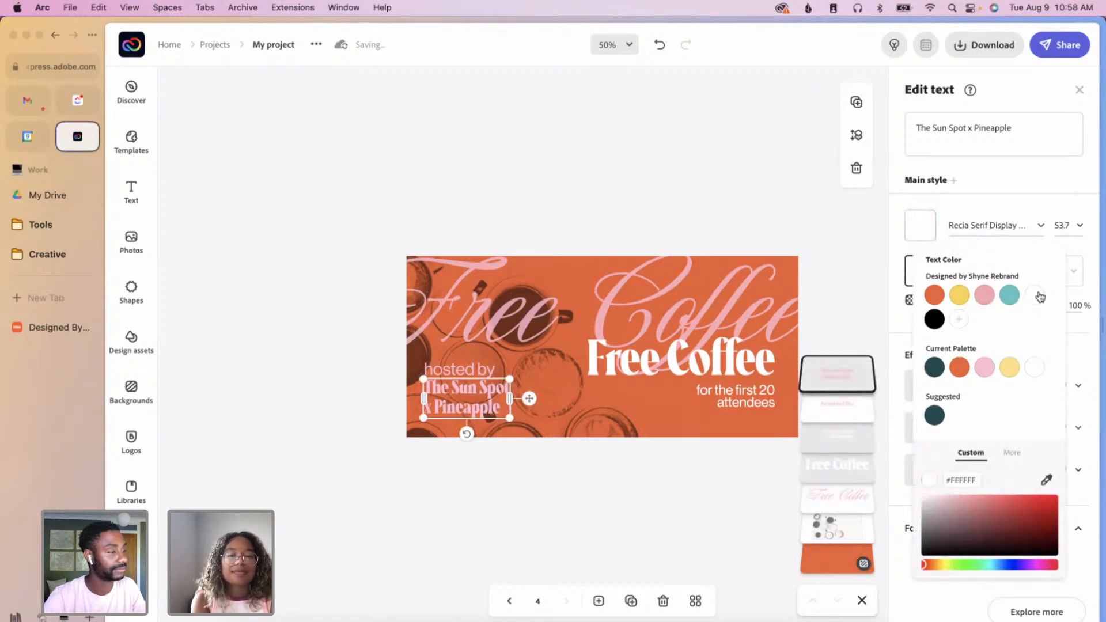
pyautogui.click(599, 601)
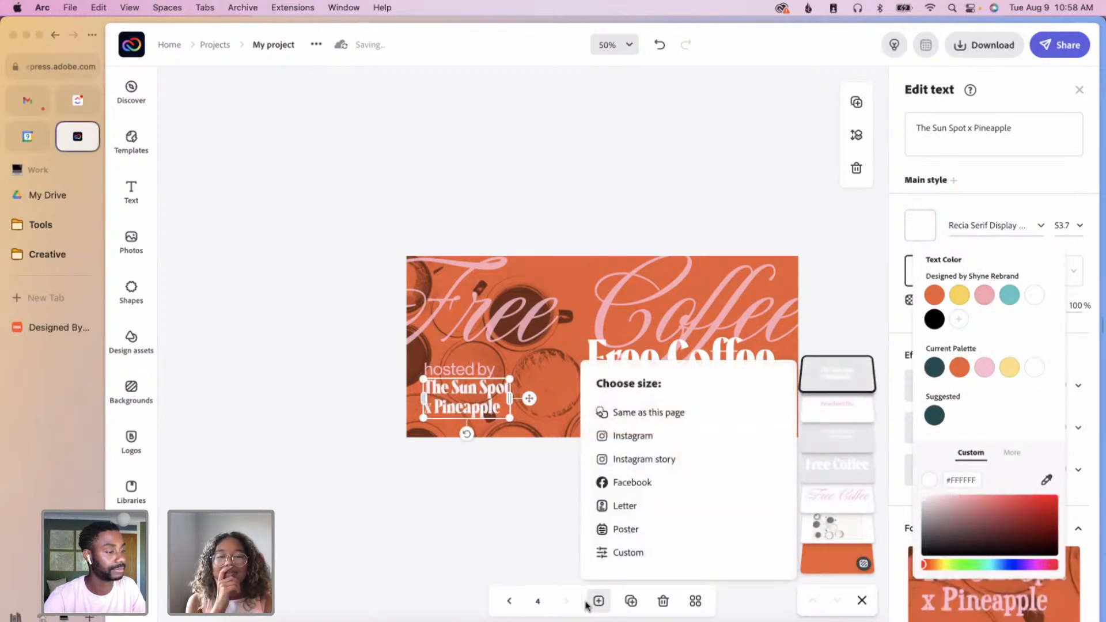
pyautogui.click(564, 517)
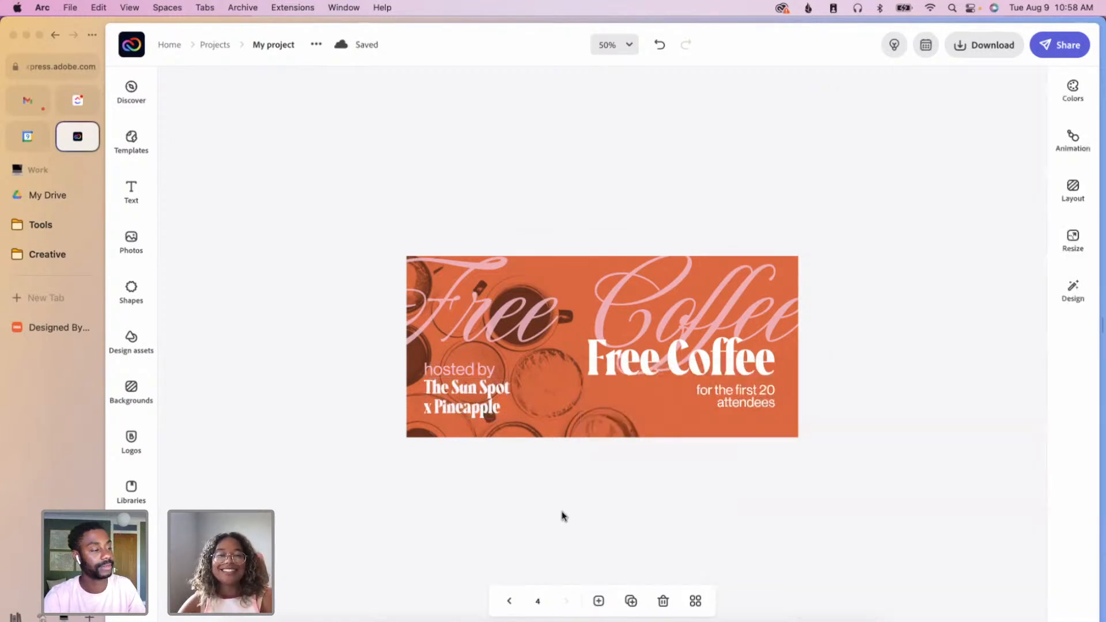
# - Set the color of "The Sun Spot x Pineapple" back to the current palette's pink
pyautogui.click(487, 410)
pyautogui.click(920, 230)
pyautogui.click(986, 378)
pyautogui.click(645, 490)
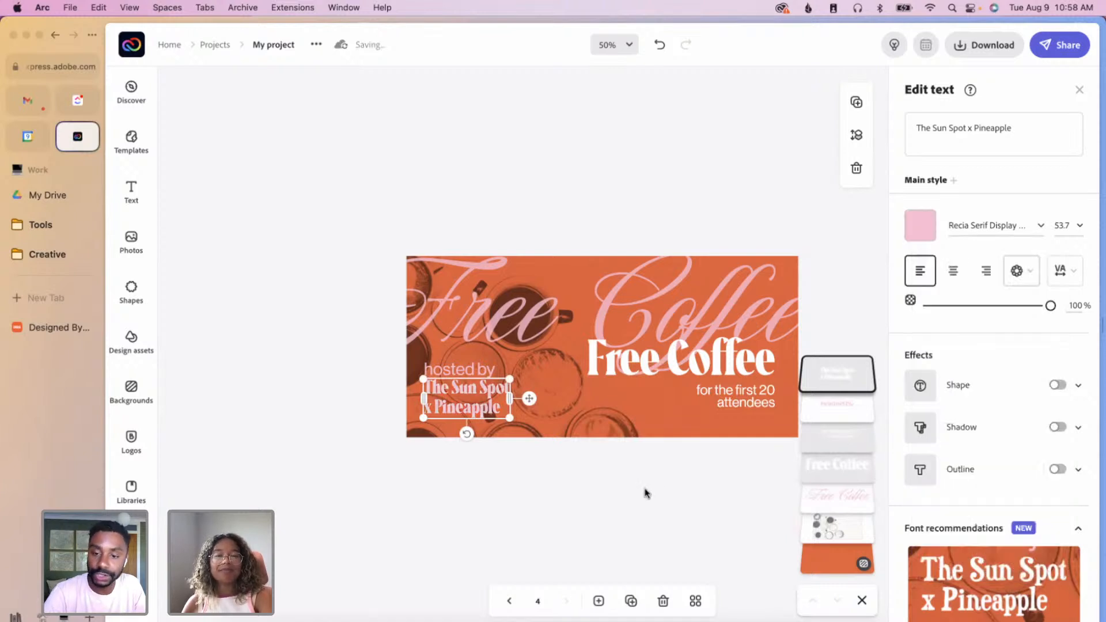
# - Try a white shadow with a distance of 60 on the "The Sun Spot x Pineapple" text
pyautogui.click(1078, 429)
pyautogui.click(920, 469)
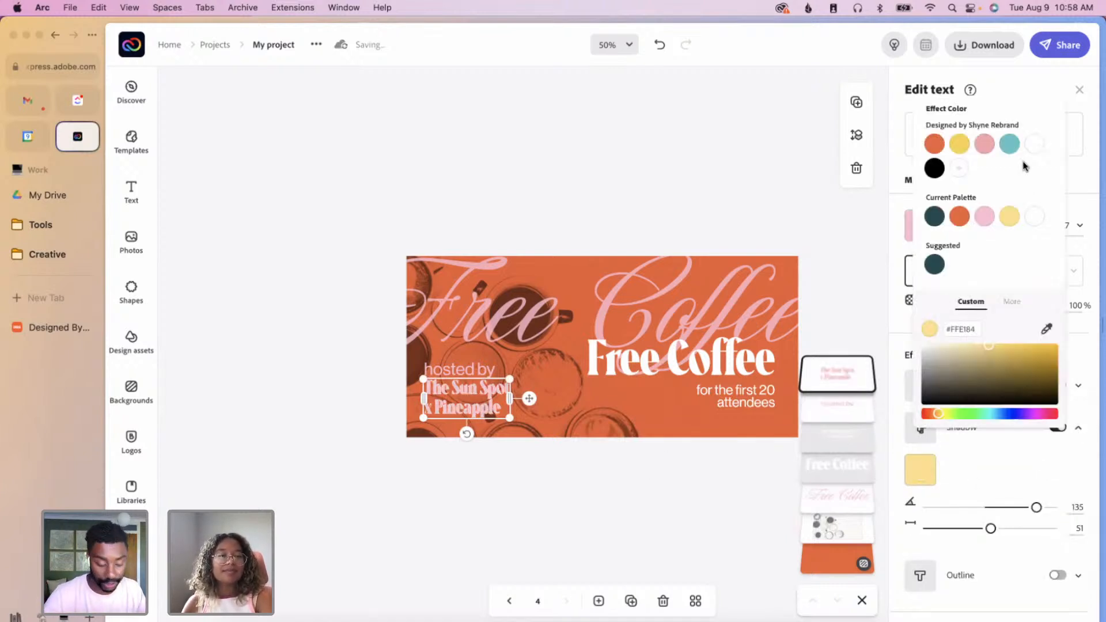
pyautogui.click(1035, 145)
pyautogui.moveTo(991, 528)
pyautogui.mouseDown()
pyautogui.moveTo(1054, 528)
pyautogui.moveTo(1002, 528)
pyautogui.mouseUp()
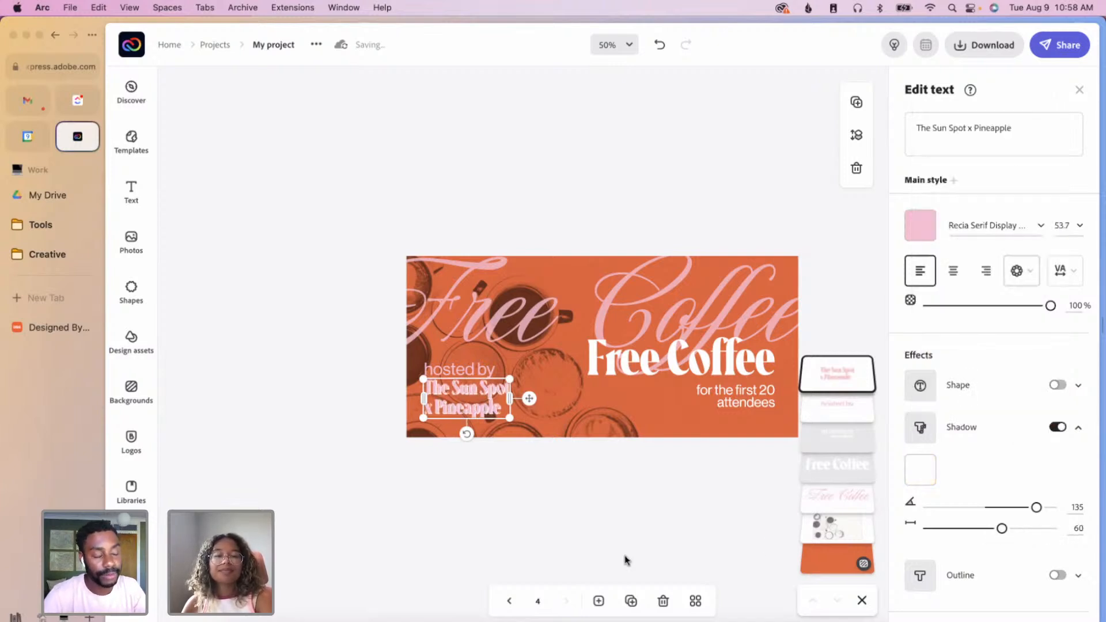
pyautogui.scroll(5, 642, 499)
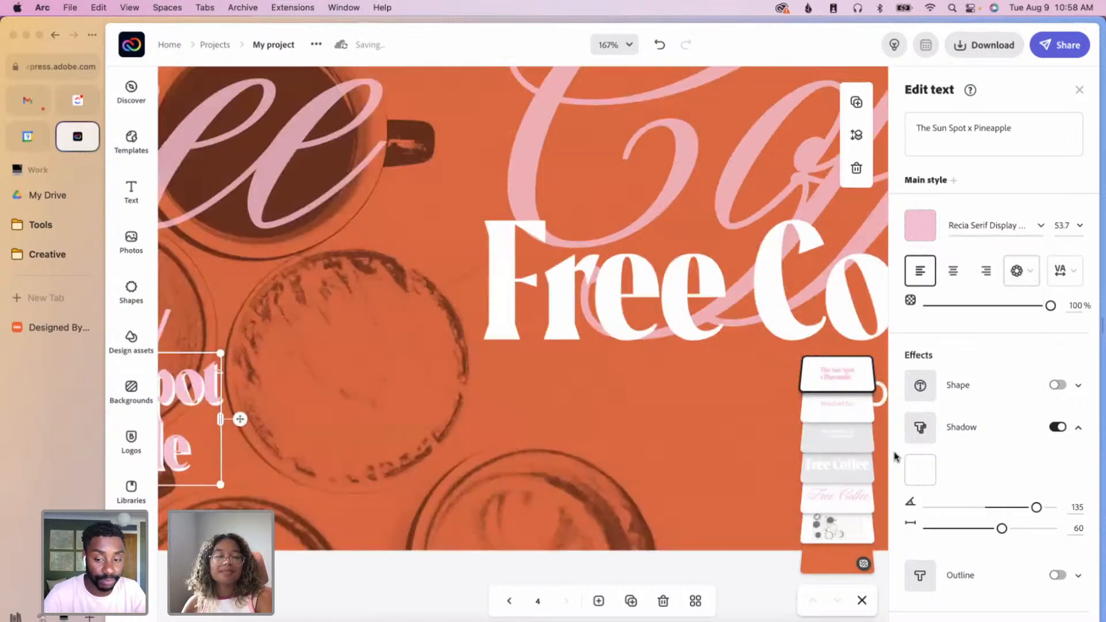
pyautogui.scroll(-2, 511, 483)
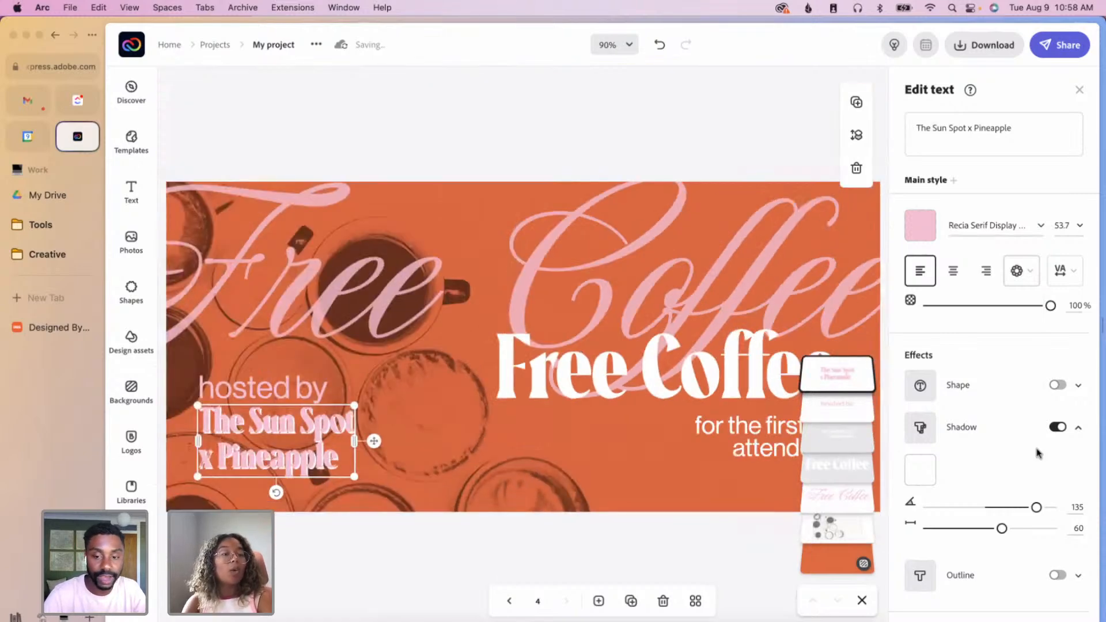
# - Turn off the shadow on "The Sun Spot x Pineapple" and view the whole banner
pyautogui.click(1059, 427)
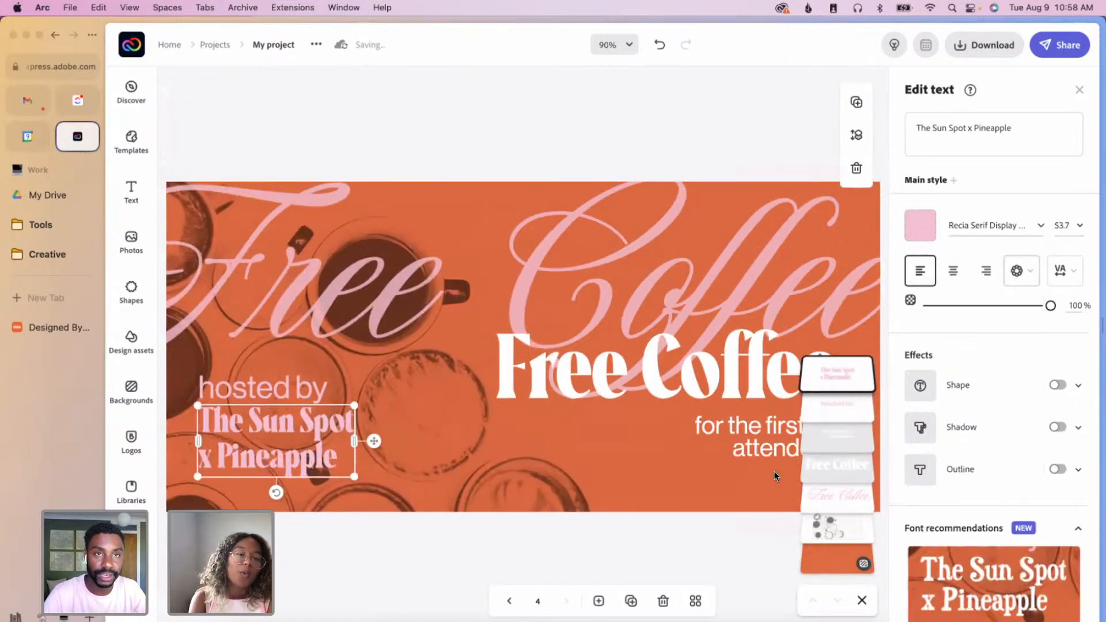
pyautogui.scroll(-3, 695, 480)
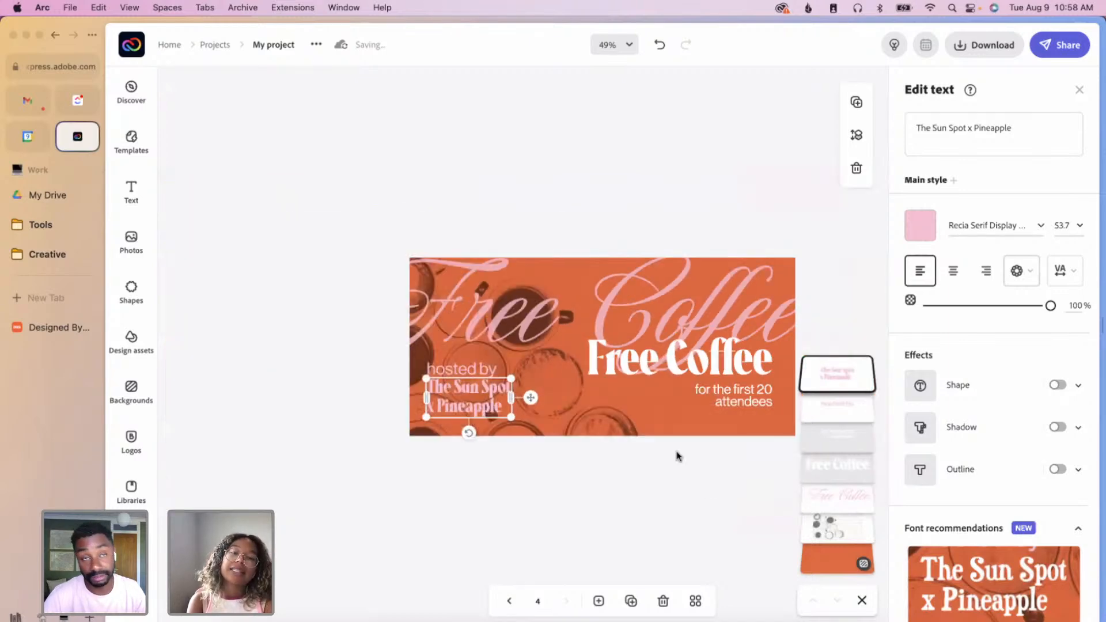
pyautogui.scroll(3, 677, 454)
pyautogui.scroll(2, 676, 452)
pyautogui.scroll(-5, 677, 451)
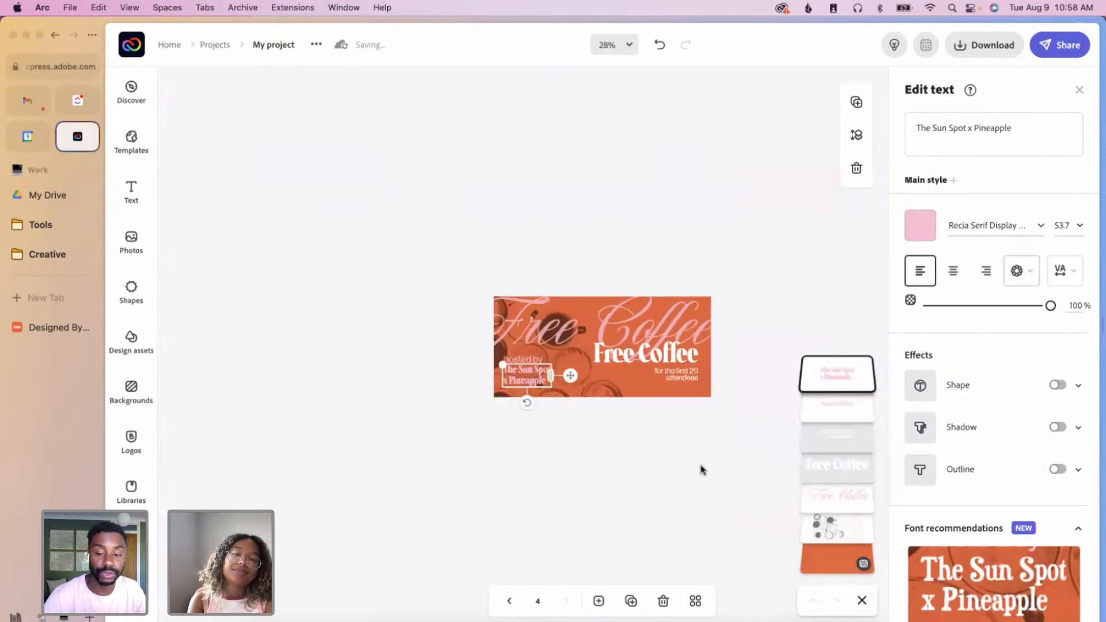
# - Try left-aligning "for the first 20 attendees" and placing it under the left edge of the white "Free Coffee" heading
pyautogui.click(684, 431)
pyautogui.scroll(1, 687, 415)
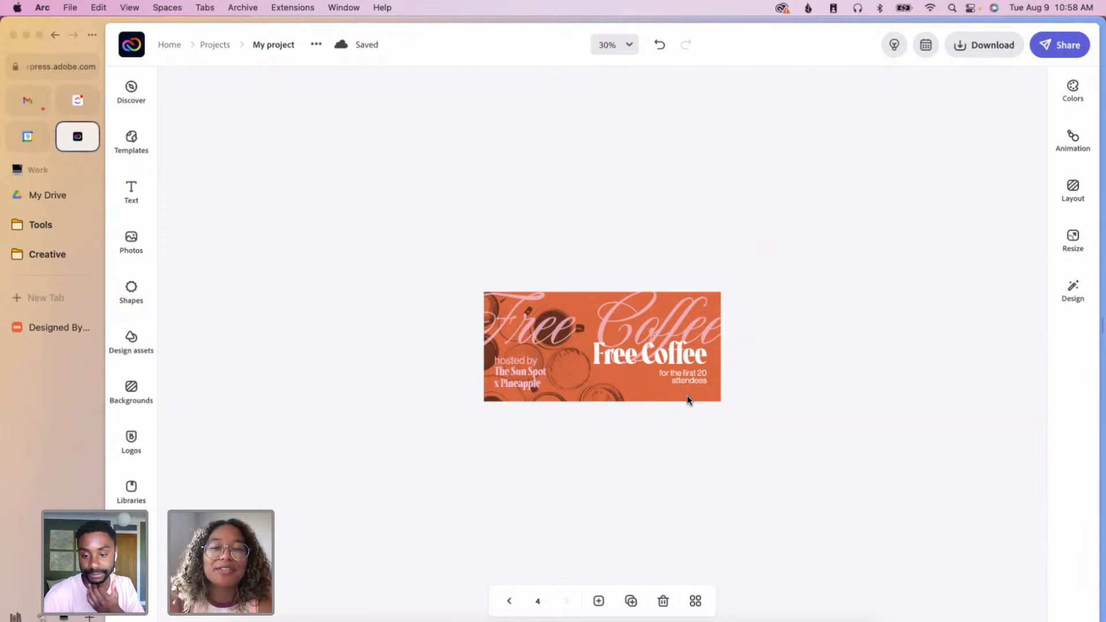
pyautogui.scroll(5, 626, 369)
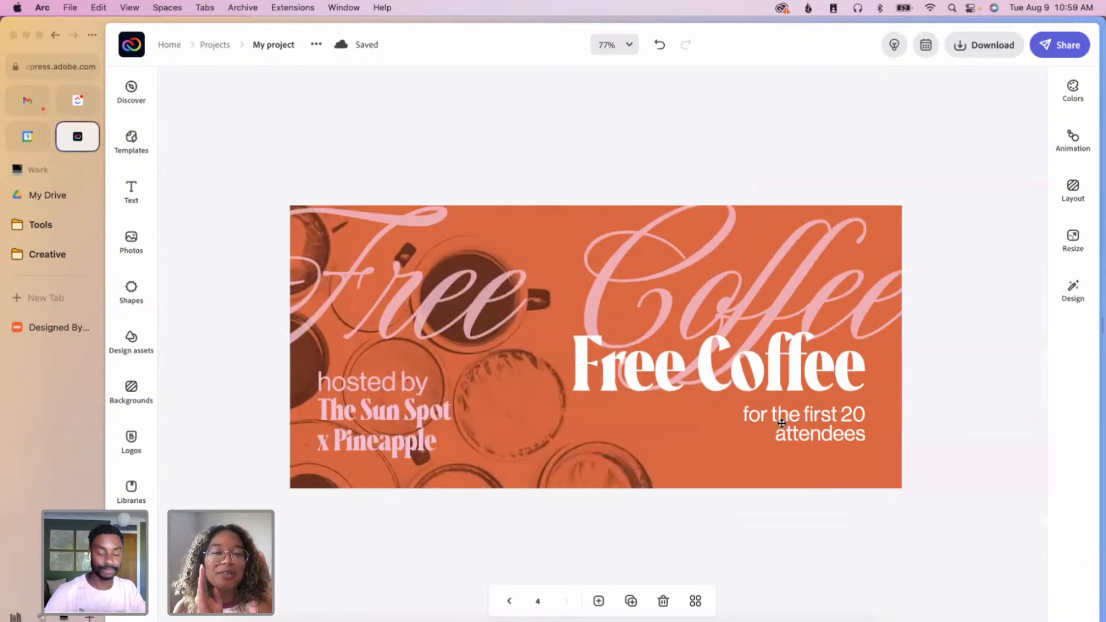
pyautogui.click(783, 424)
pyautogui.click(924, 275)
pyautogui.moveTo(768, 420); pyautogui.dragTo(603, 416)
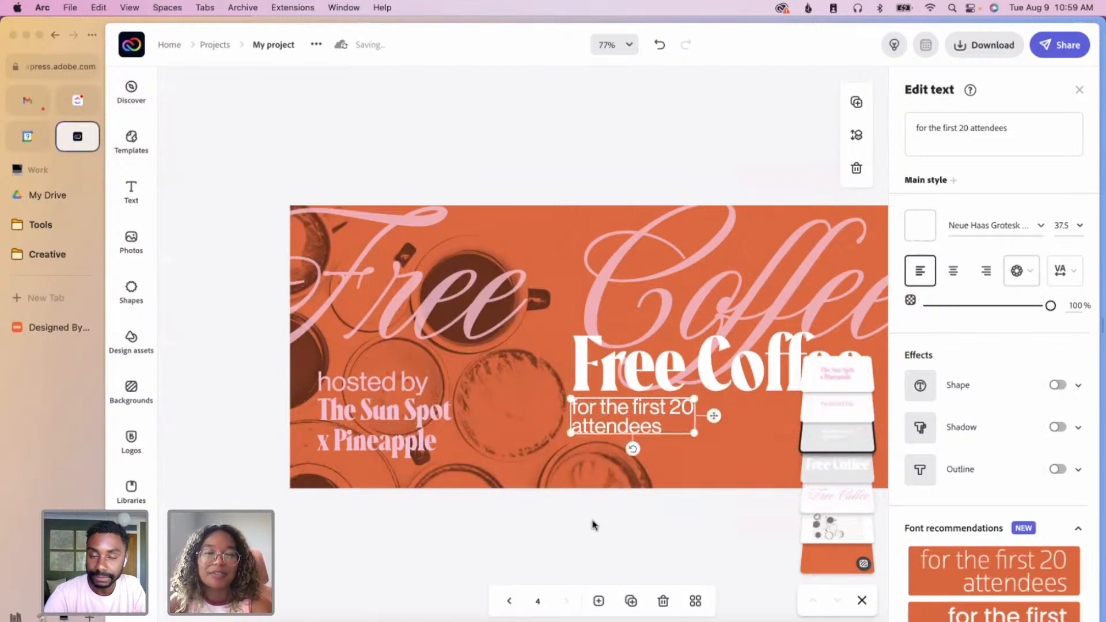
pyautogui.click(595, 525)
pyautogui.scroll(-5, 594, 525)
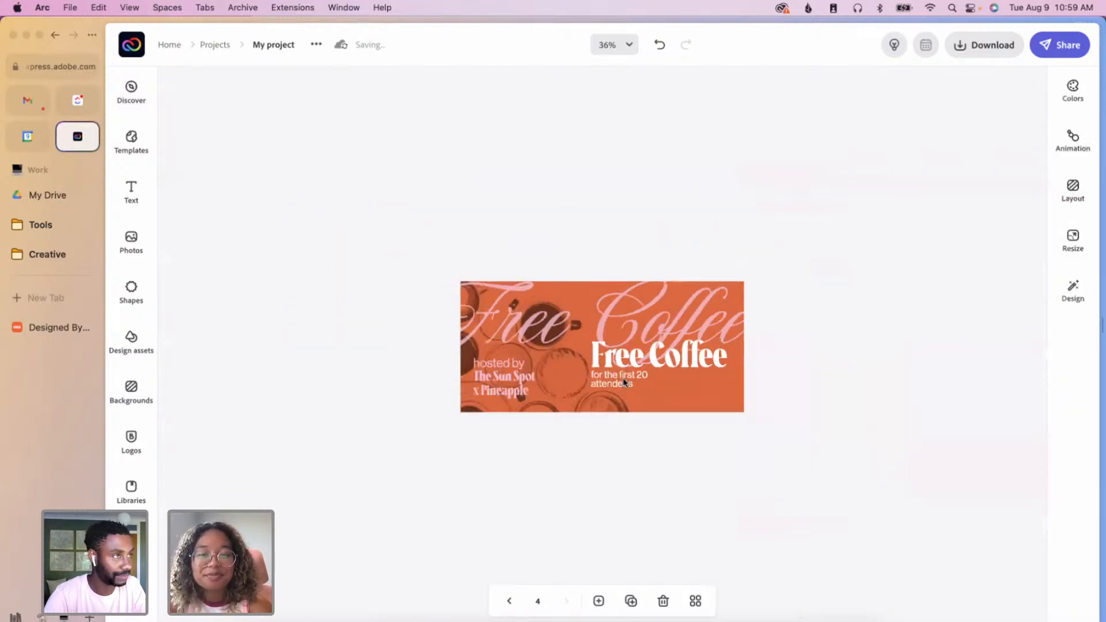
pyautogui.moveTo(623, 387); pyautogui.dragTo(628, 388)
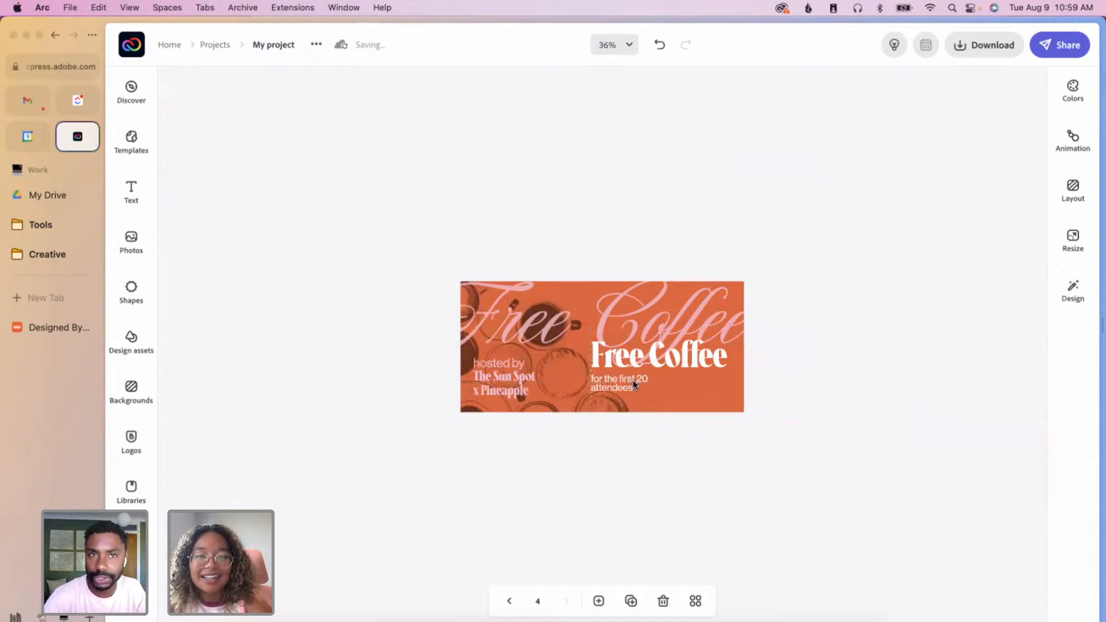
# - Right-align "for the first 20 attendees" and place it under the right end of the white "Free Coffee" heading
pyautogui.click(633, 385)
pyautogui.click(986, 271)
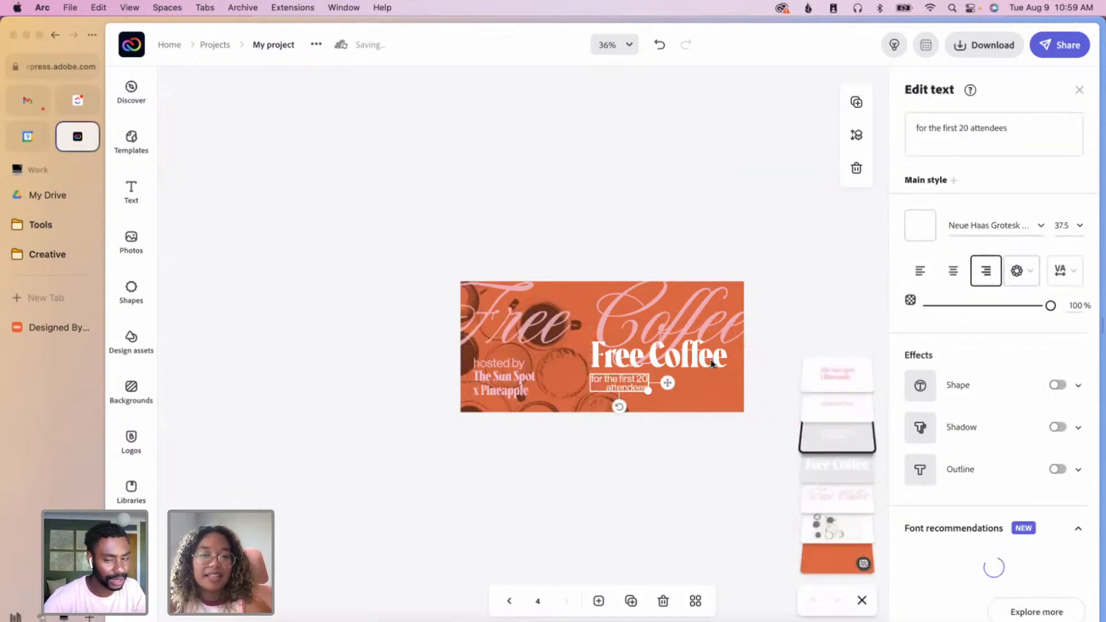
pyautogui.moveTo(680, 390); pyautogui.dragTo(746, 379)
pyautogui.click(771, 344)
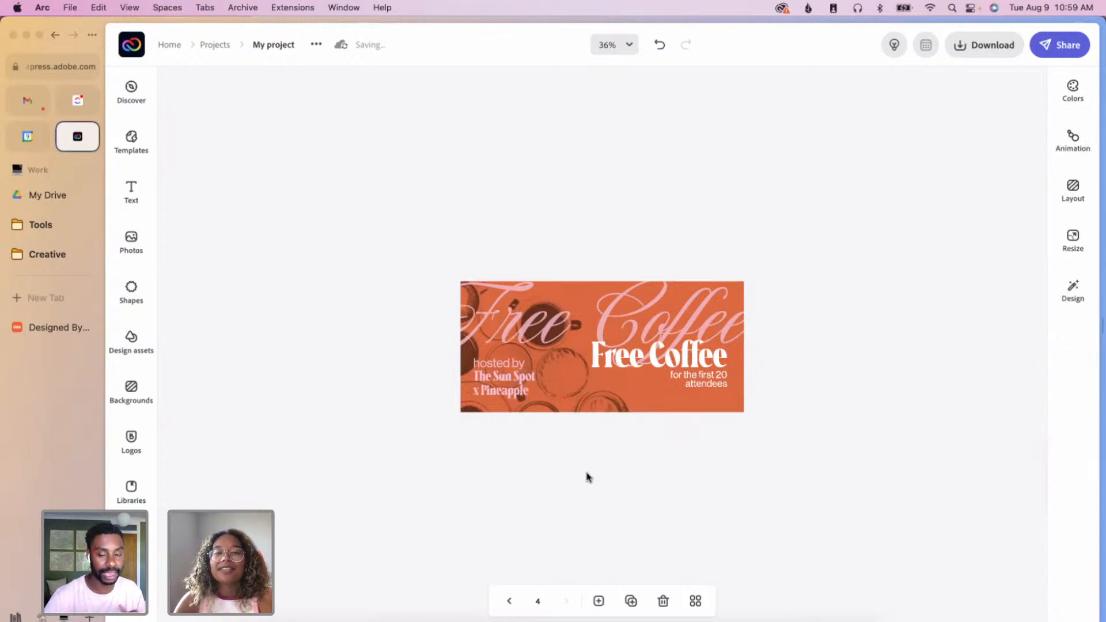
pyautogui.scroll(6, 710, 411)
pyautogui.scroll(-2, 710, 411)
pyautogui.scroll(-3, 708, 406)
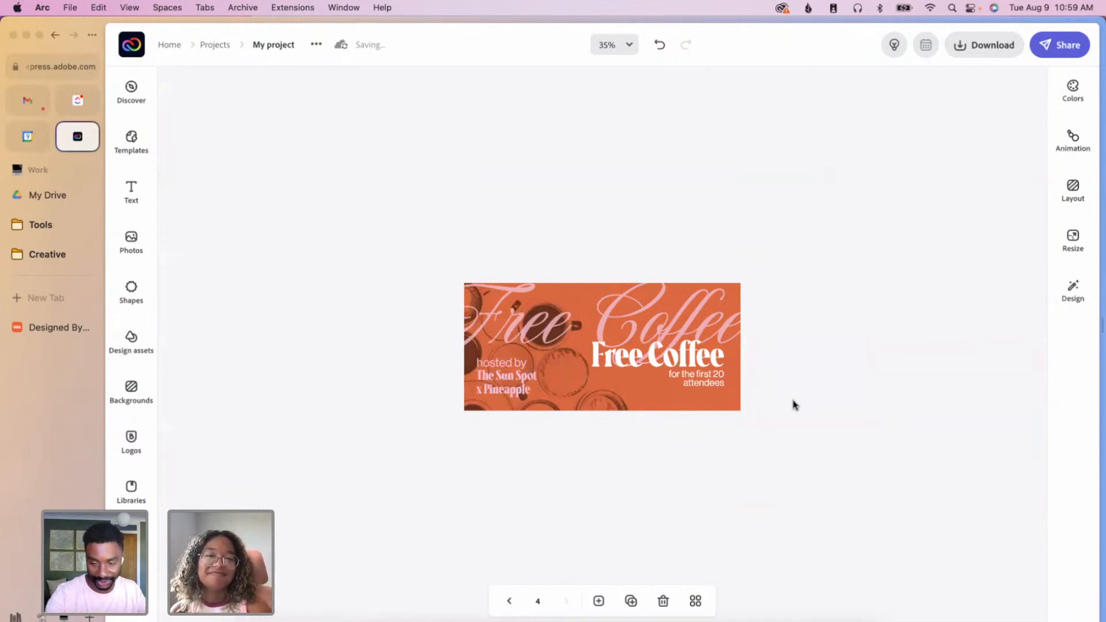
# - Change the text color of "hosted by" to white
pyautogui.click(513, 364)
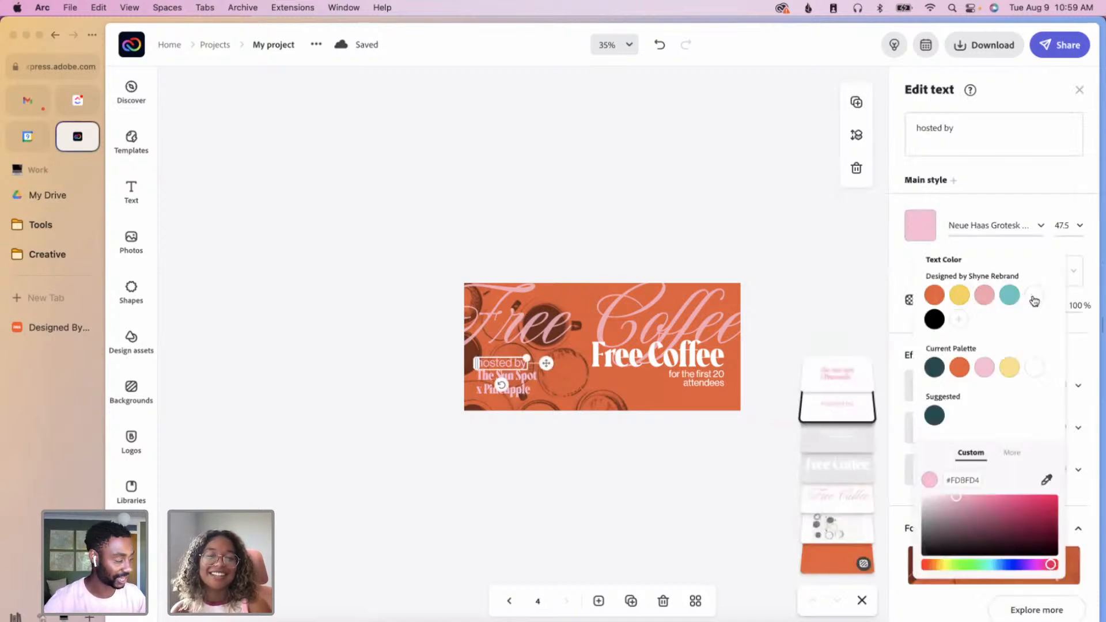
pyautogui.click(1035, 295)
pyautogui.click(660, 464)
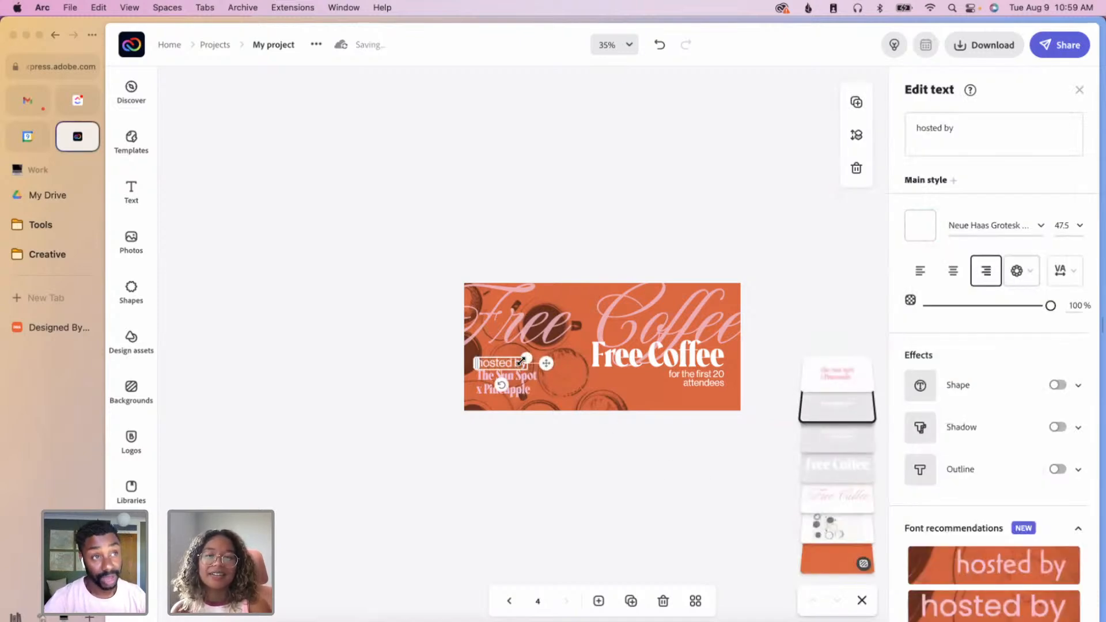
# - Shrink the "hosted by" text to a size of about 32, keeping it above the left edge of "The Sun Spot x Pineapple"
pyautogui.moveTo(527, 357); pyautogui.dragTo(515, 361)
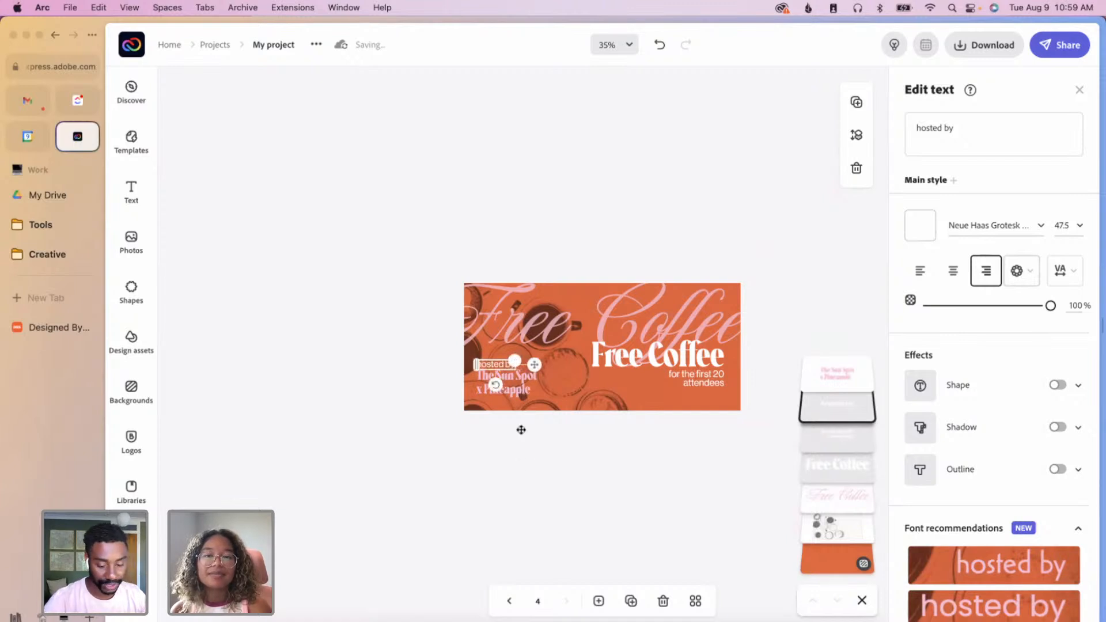
pyautogui.click(529, 464)
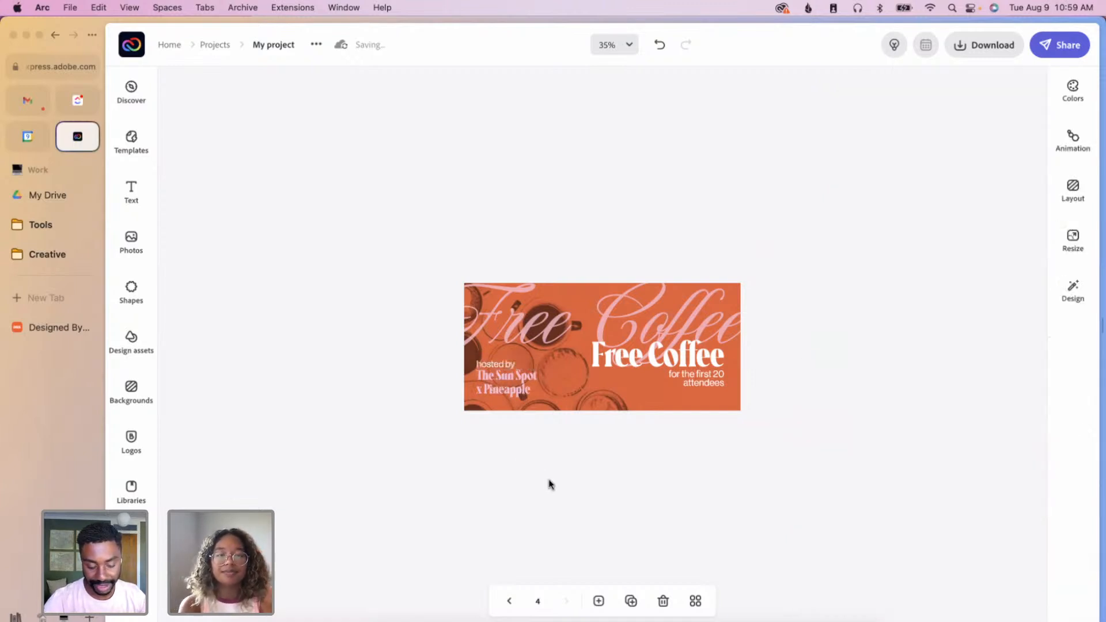
pyautogui.click(519, 367)
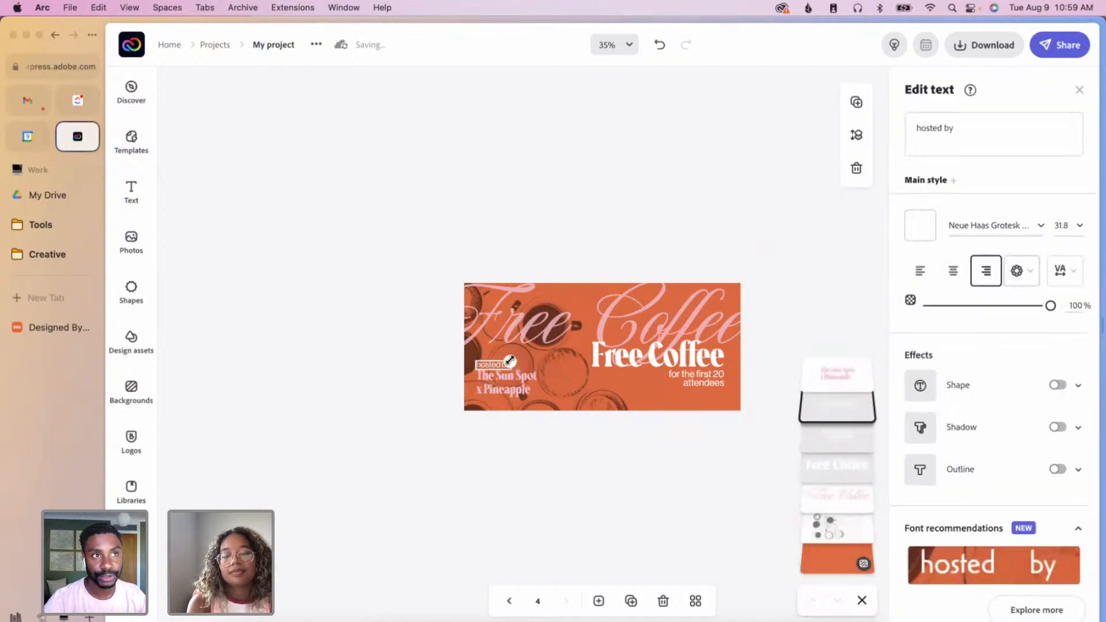
pyautogui.click(542, 446)
pyautogui.press('super+plus')
pyautogui.press('super+plus')
pyautogui.press('super+plus')
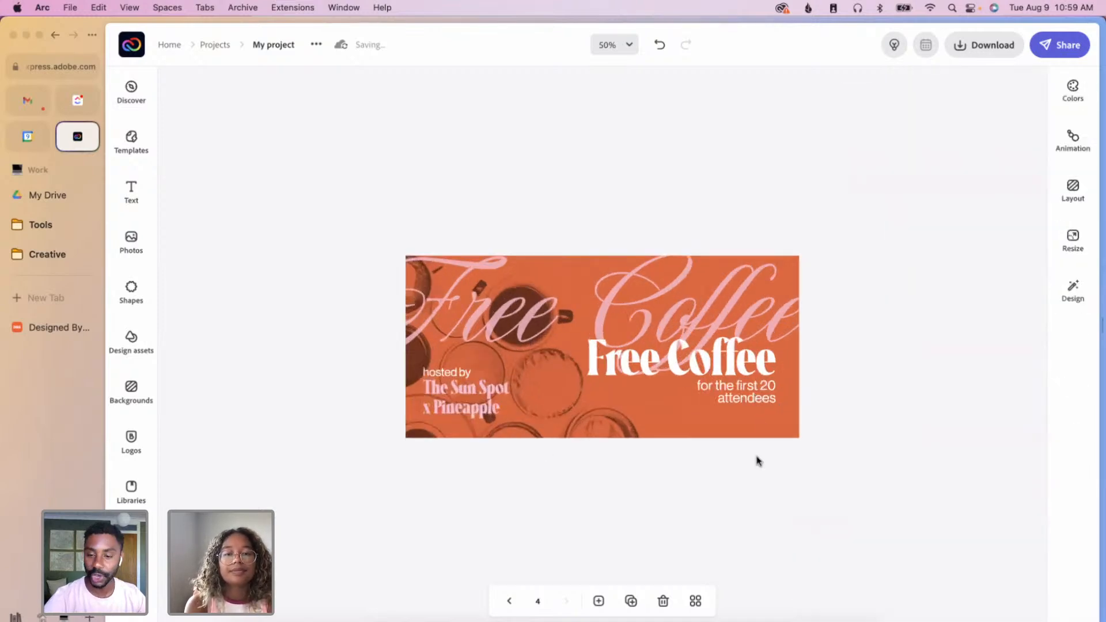
# - Move "for the first 20 attendees" lower so its second line sits level with "x Pineapple"
pyautogui.scroll(5, 757, 459)
pyautogui.scroll(-8, 757, 460)
pyautogui.scroll(5, 681, 442)
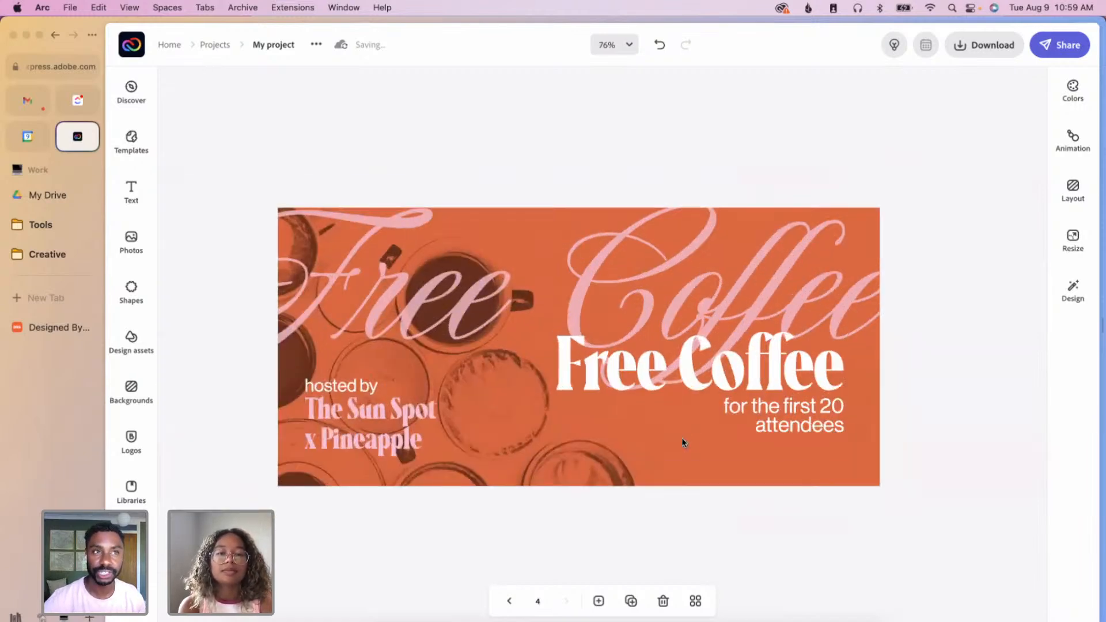
pyautogui.moveTo(805, 421); pyautogui.dragTo(806, 426)
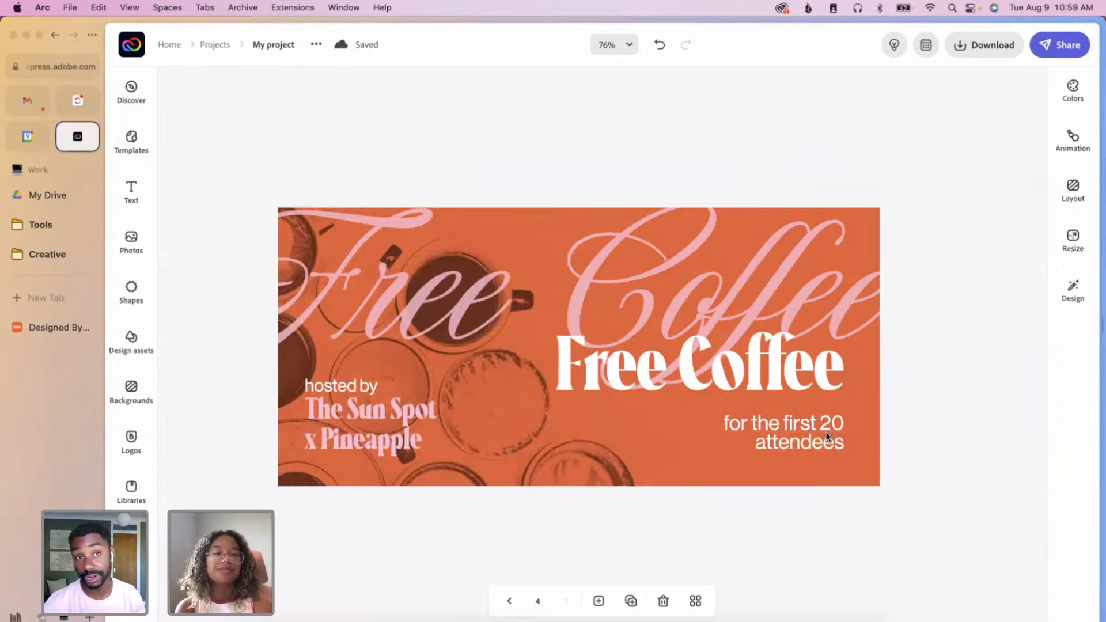
# - Turn on a yellow shadow for "for the first 20 attendees" and view the whole banner
pyautogui.click(800, 432)
pyautogui.click(1057, 427)
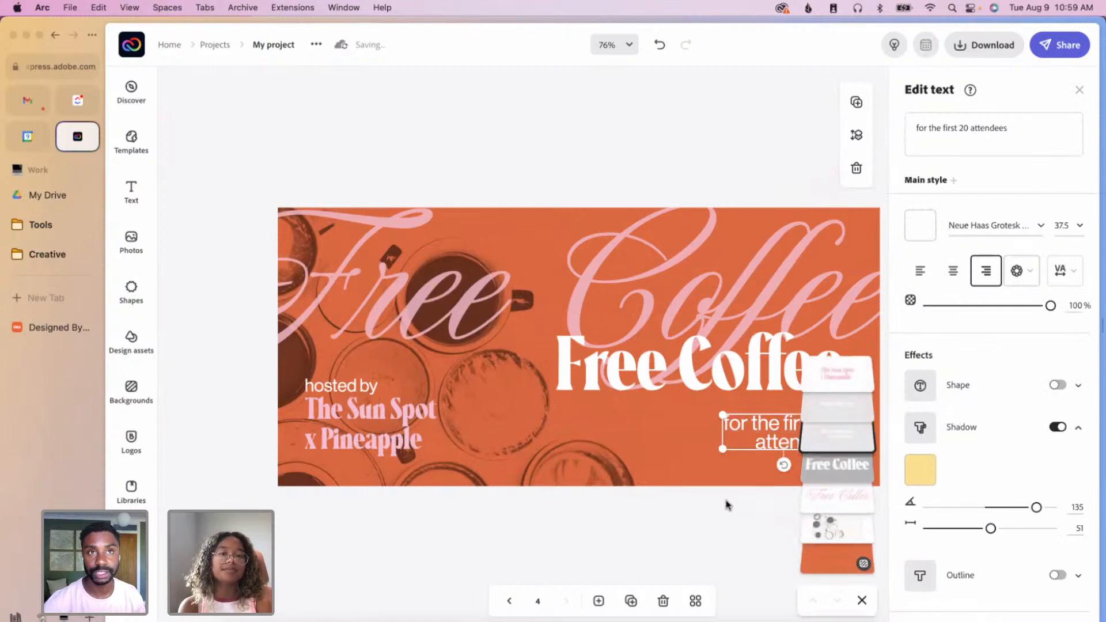
pyautogui.click(727, 506)
pyautogui.hscroll(2, 629, 466)
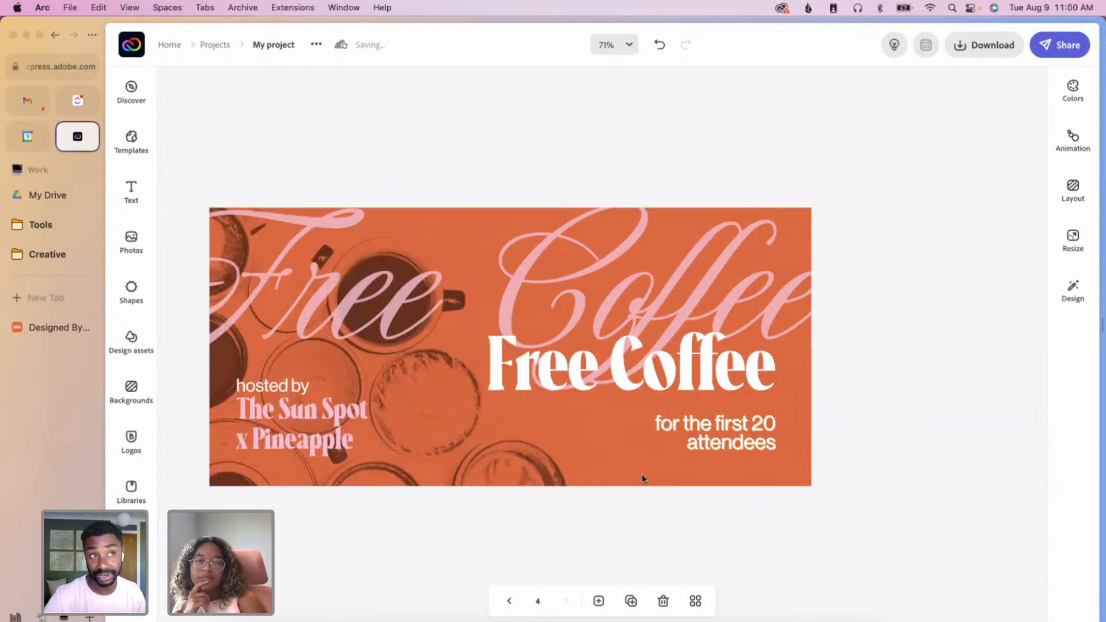
pyautogui.scroll(-3, 643, 479)
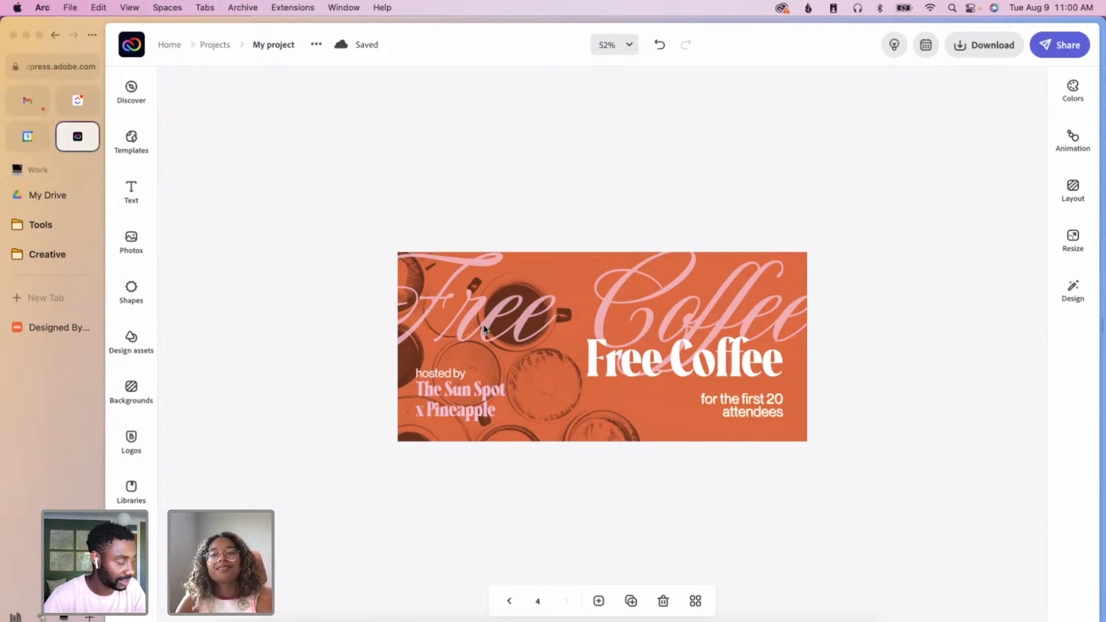
# - Browse the design asset results for "texture" for a subtle paper or grunge overlay that suits the coffee banner
pyautogui.click(146, 357)
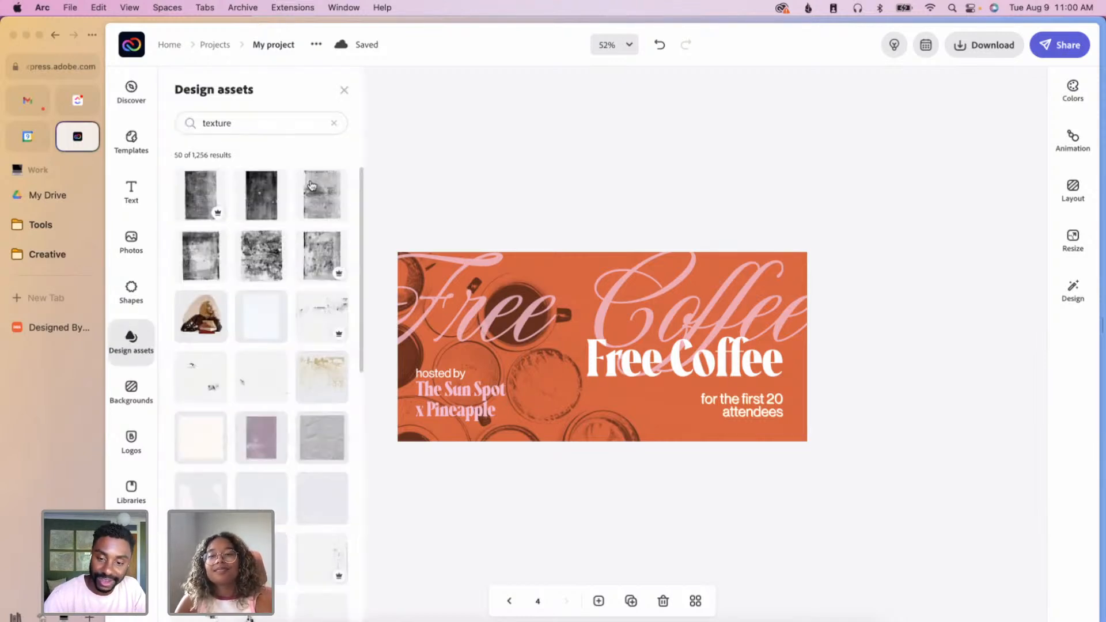
pyautogui.scroll(-3, 293, 297)
pyautogui.scroll(-10, 264, 440)
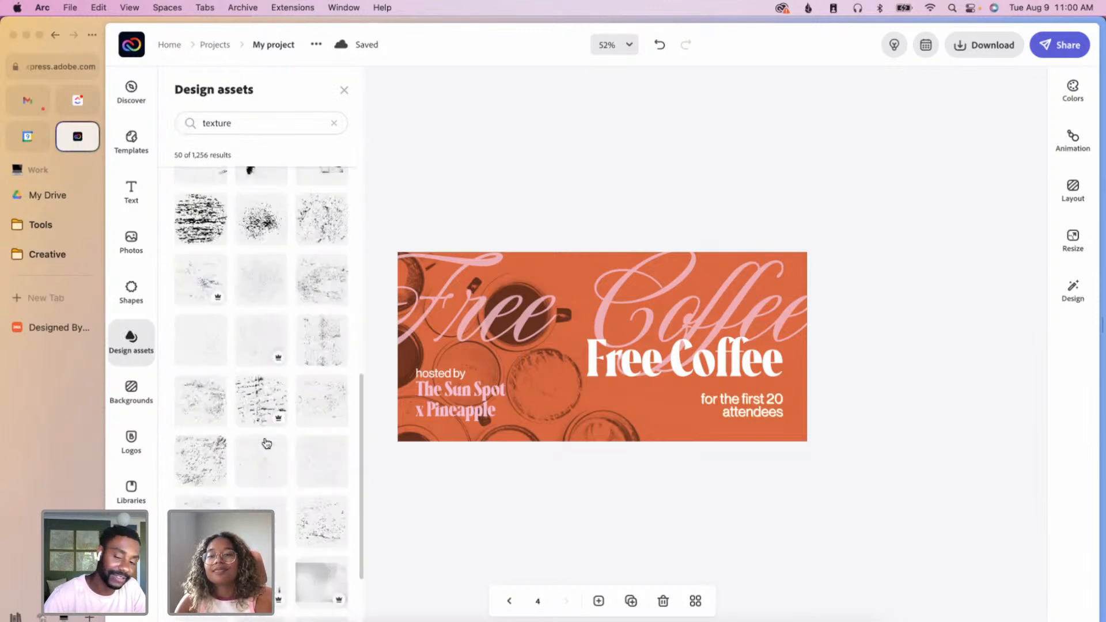
pyautogui.scroll(-15, 288, 479)
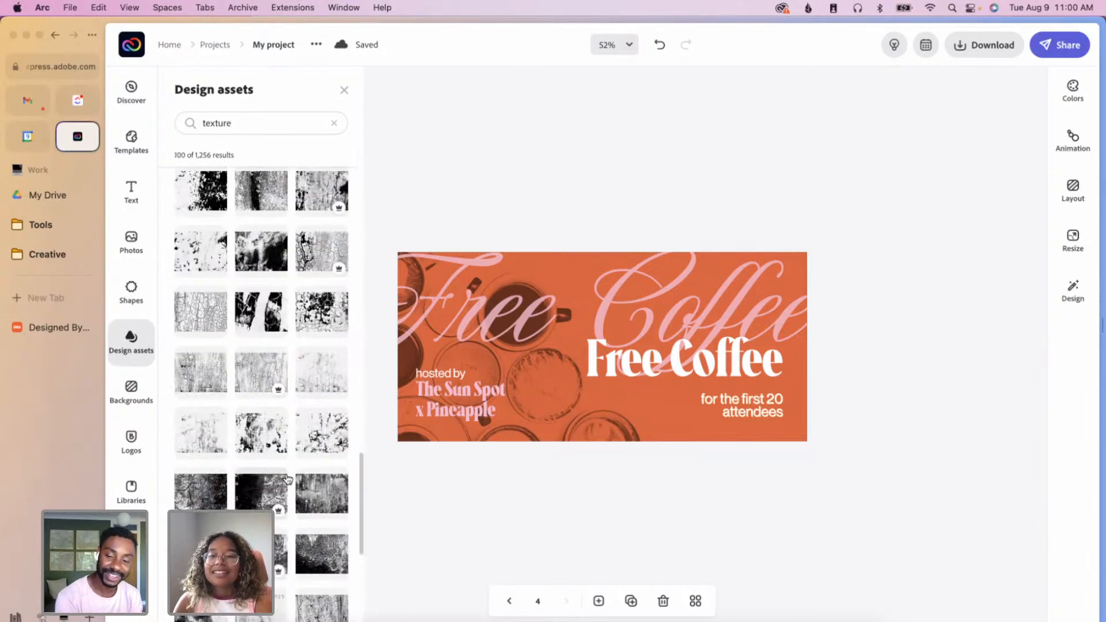
pyautogui.scroll(-10, 283, 497)
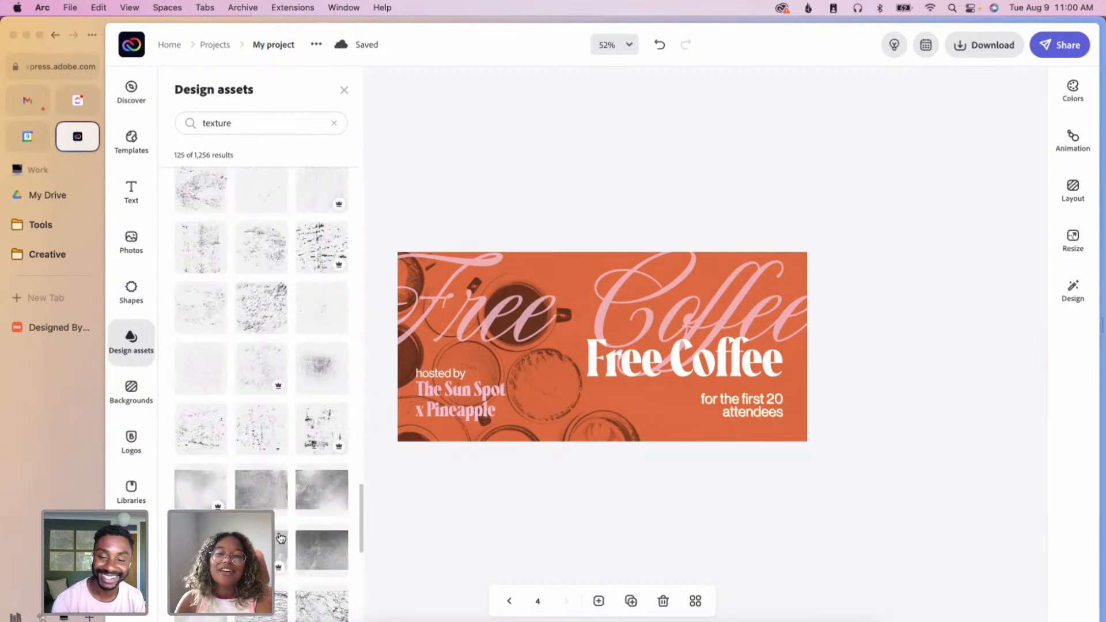
pyautogui.scroll(-10, 261, 392)
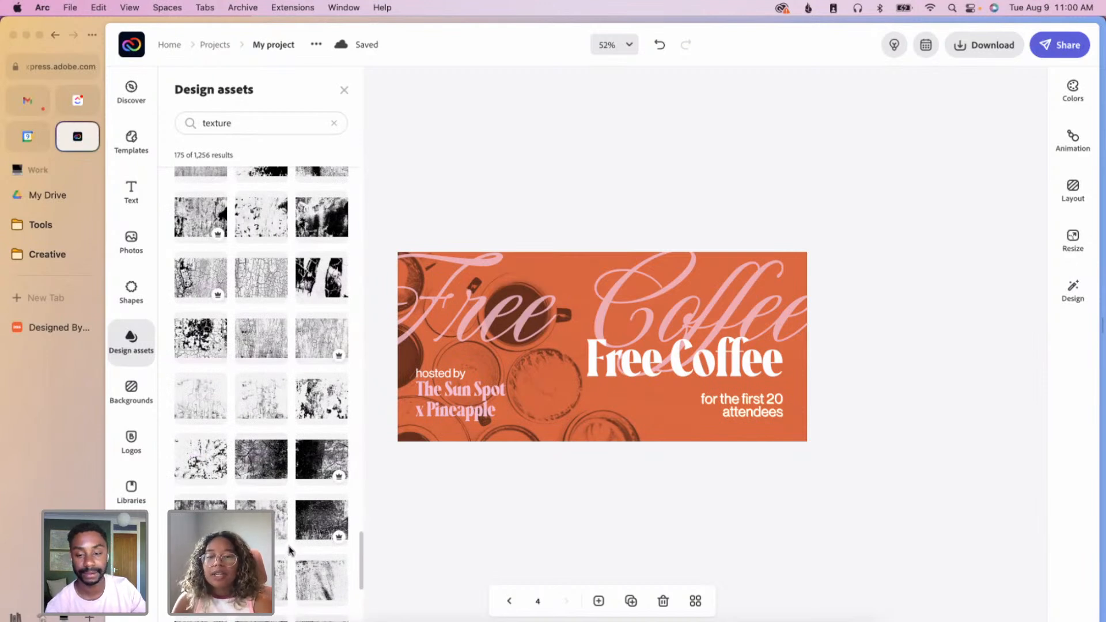
pyautogui.scroll(-10, 290, 550)
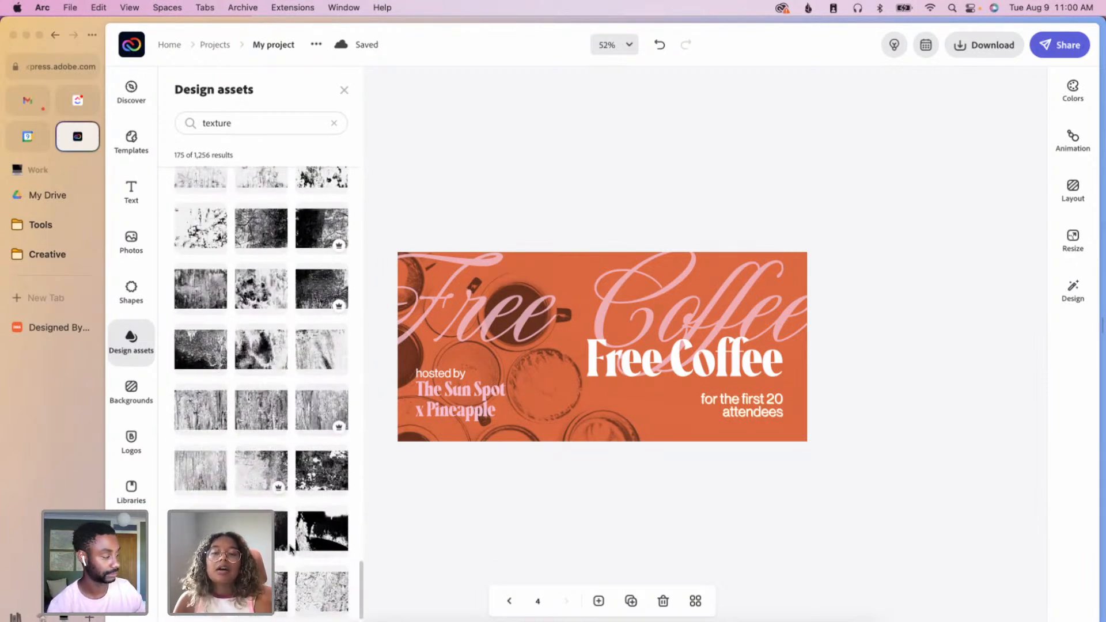
pyautogui.scroll(-5, 290, 549)
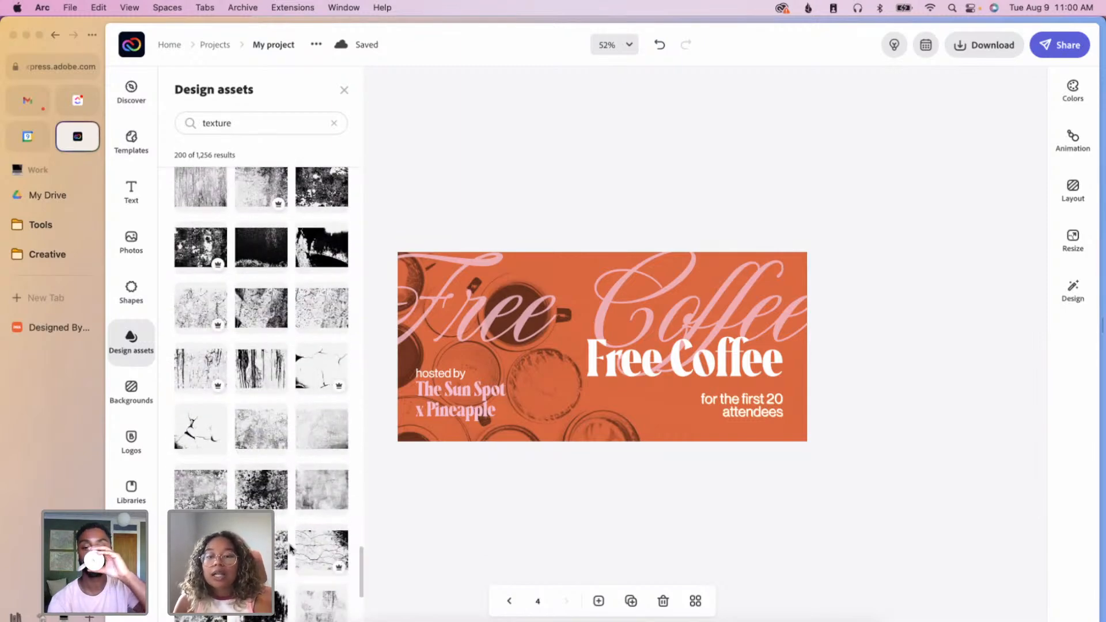
pyautogui.scroll(-1, 292, 568)
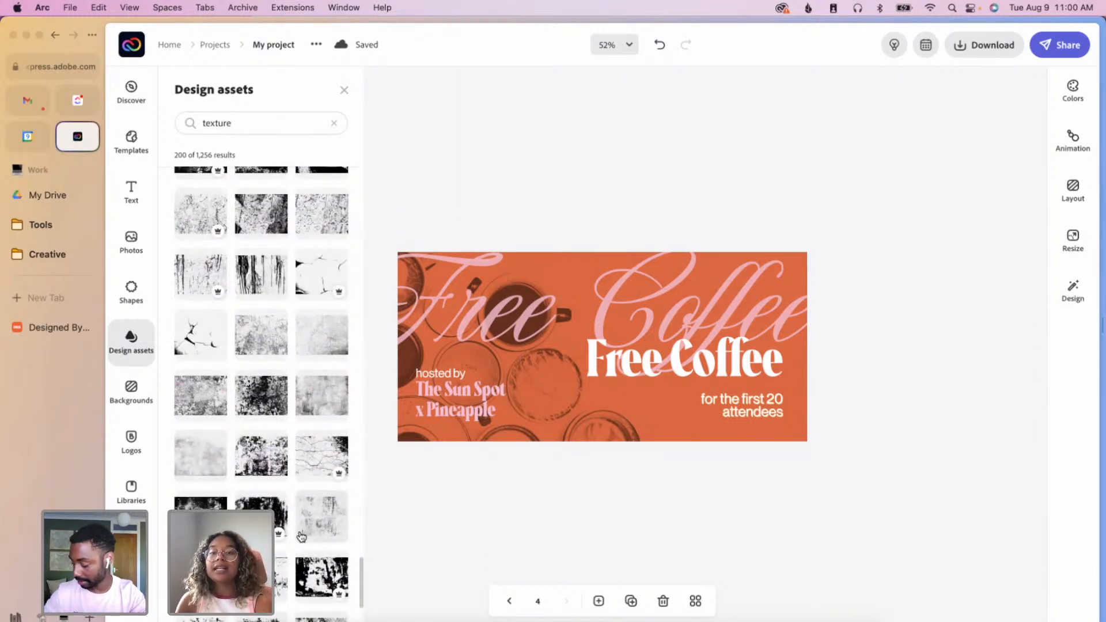
pyautogui.scroll(-4, 300, 541)
pyautogui.scroll(-4, 300, 538)
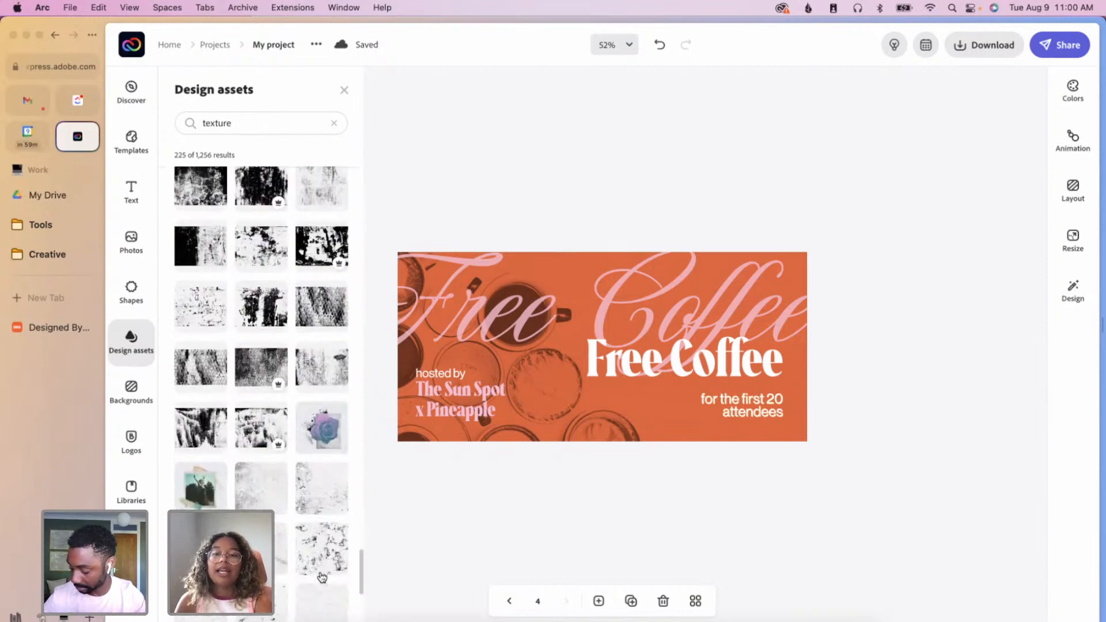
pyautogui.scroll(-2, 321, 577)
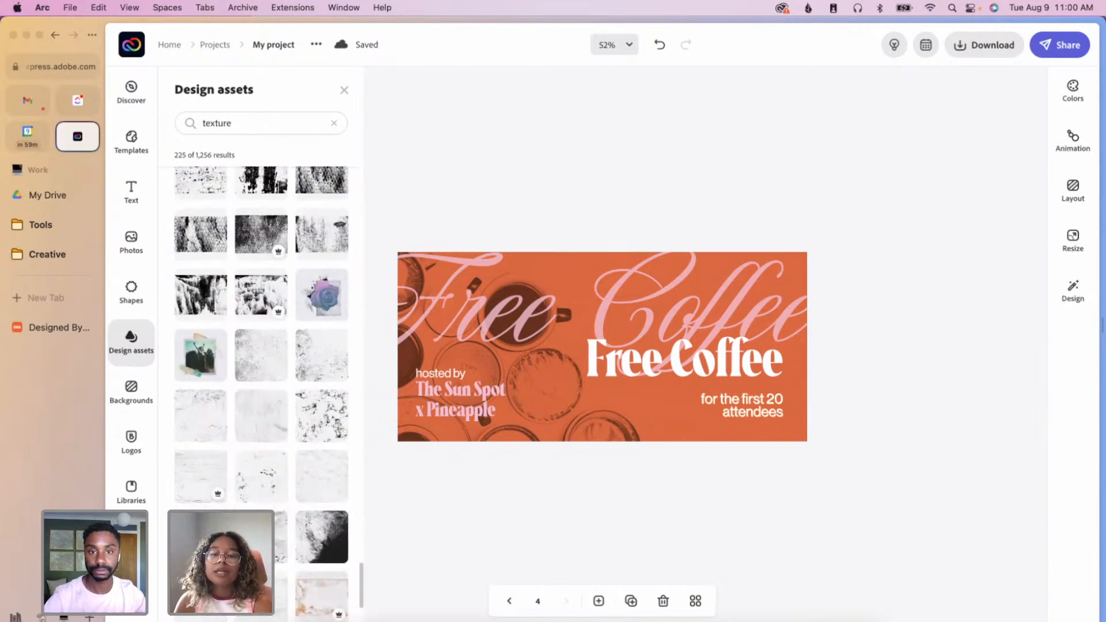
pyautogui.scroll(-2, 262, 392)
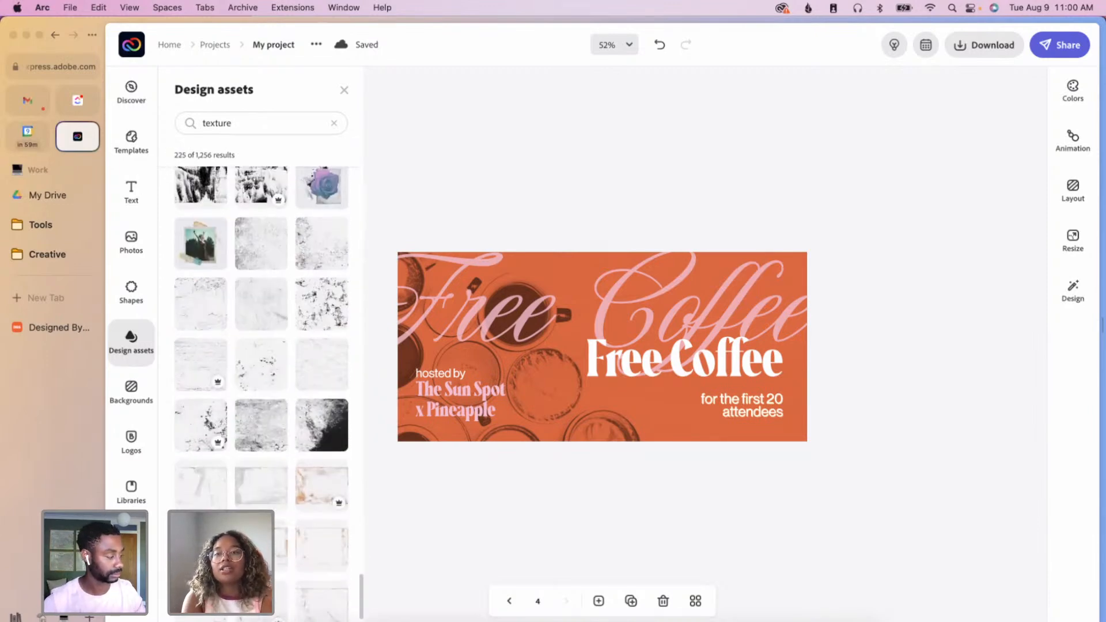
pyautogui.scroll(-5, 297, 485)
pyautogui.scroll(-1, 297, 485)
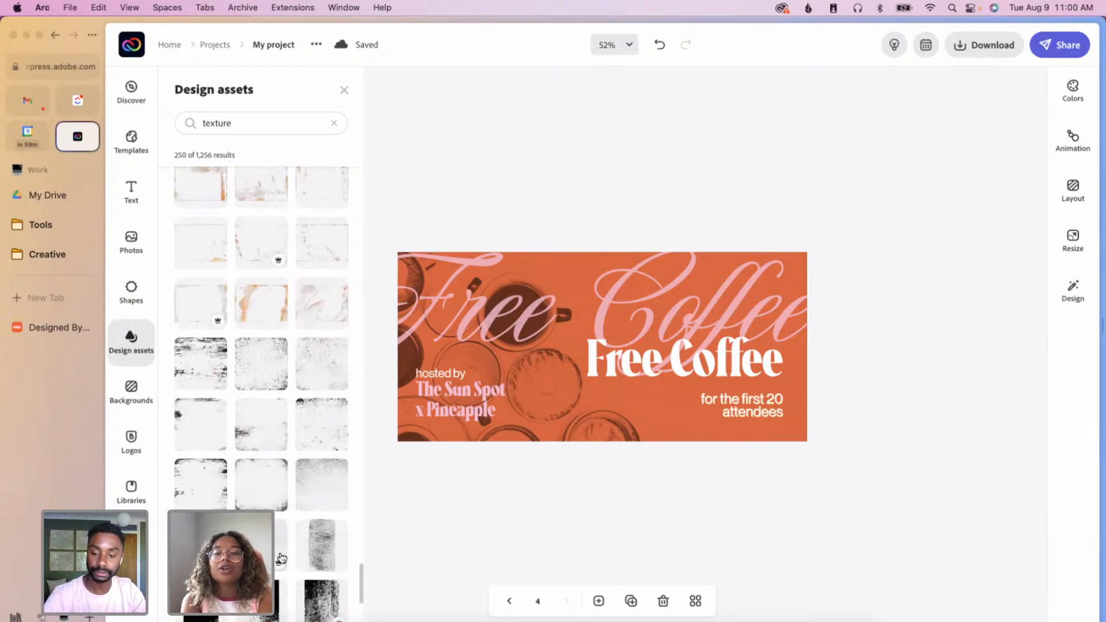
pyautogui.scroll(-3, 288, 542)
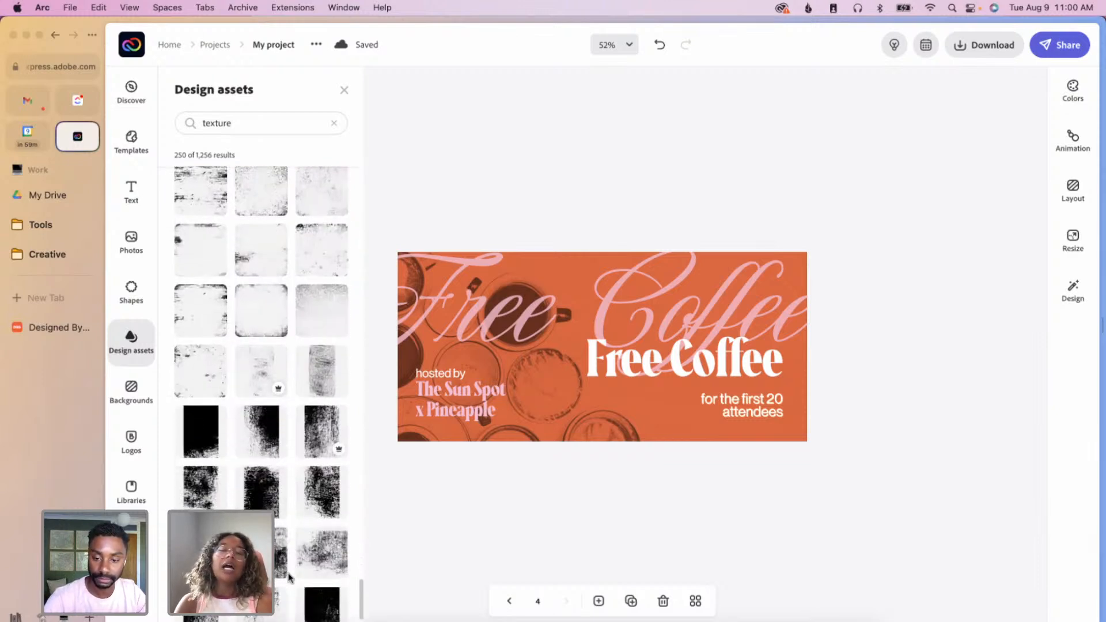
pyautogui.scroll(-1, 312, 520)
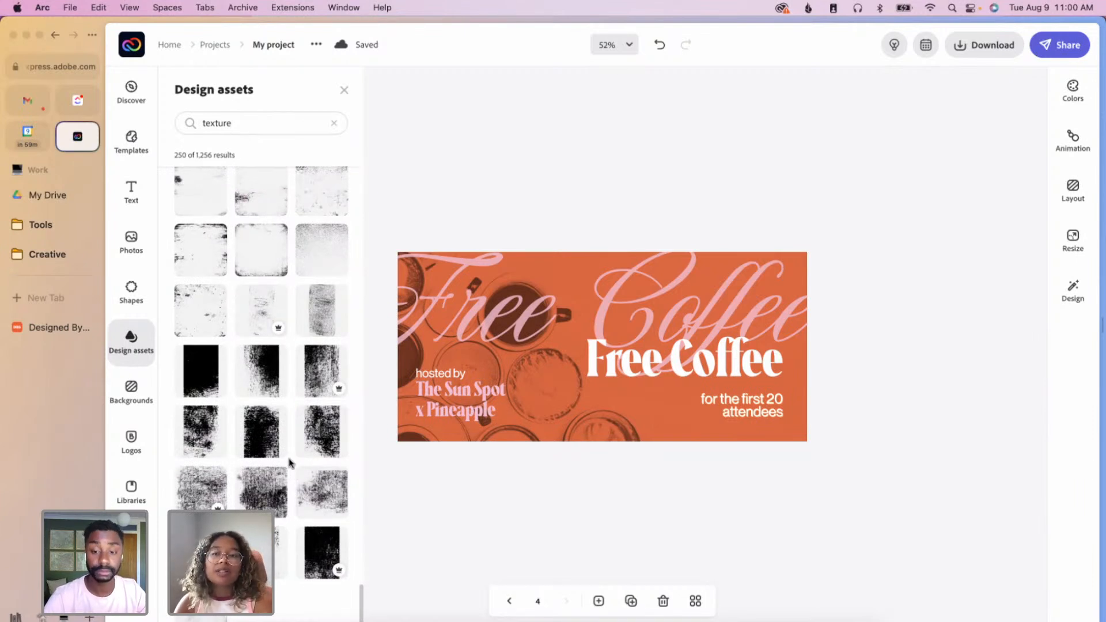
pyautogui.scroll(-10, 293, 494)
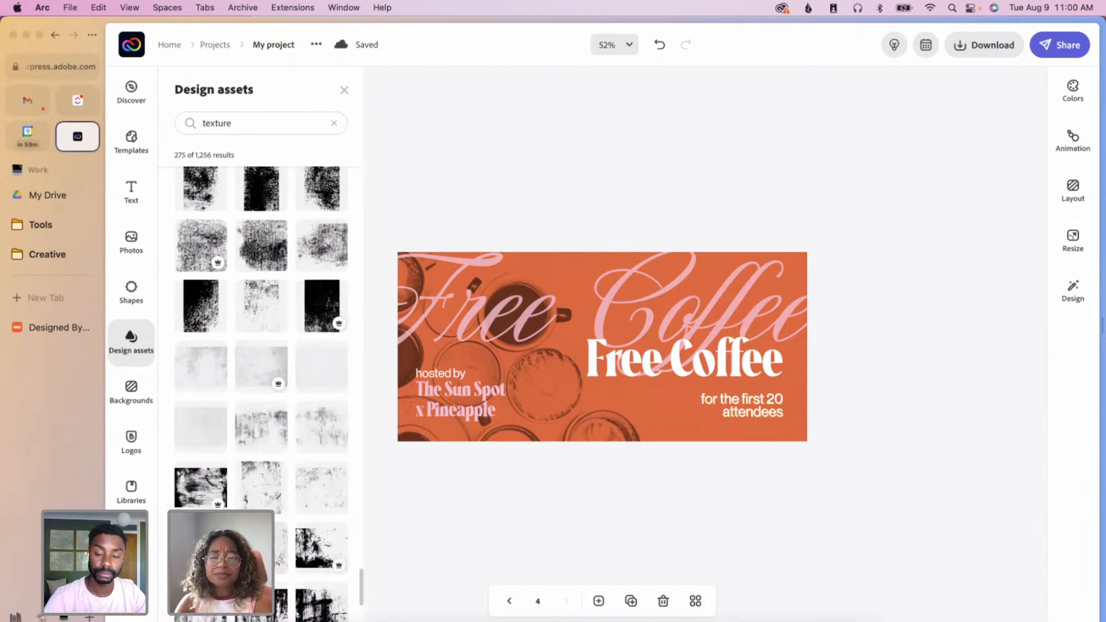
pyautogui.scroll(-10, 261, 394)
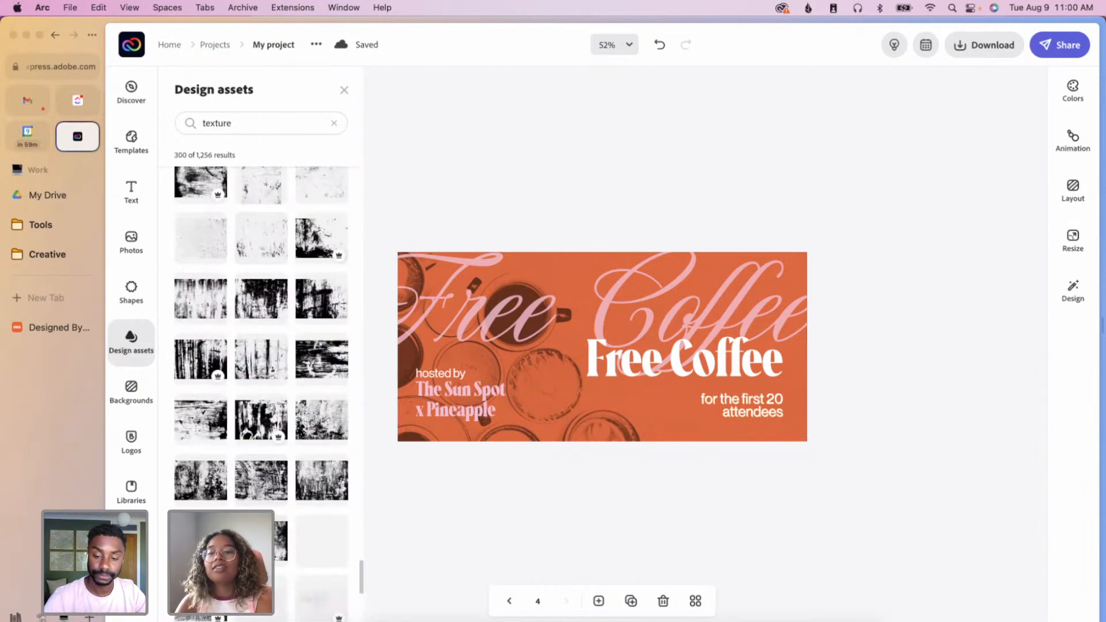
pyautogui.scroll(-5, 282, 571)
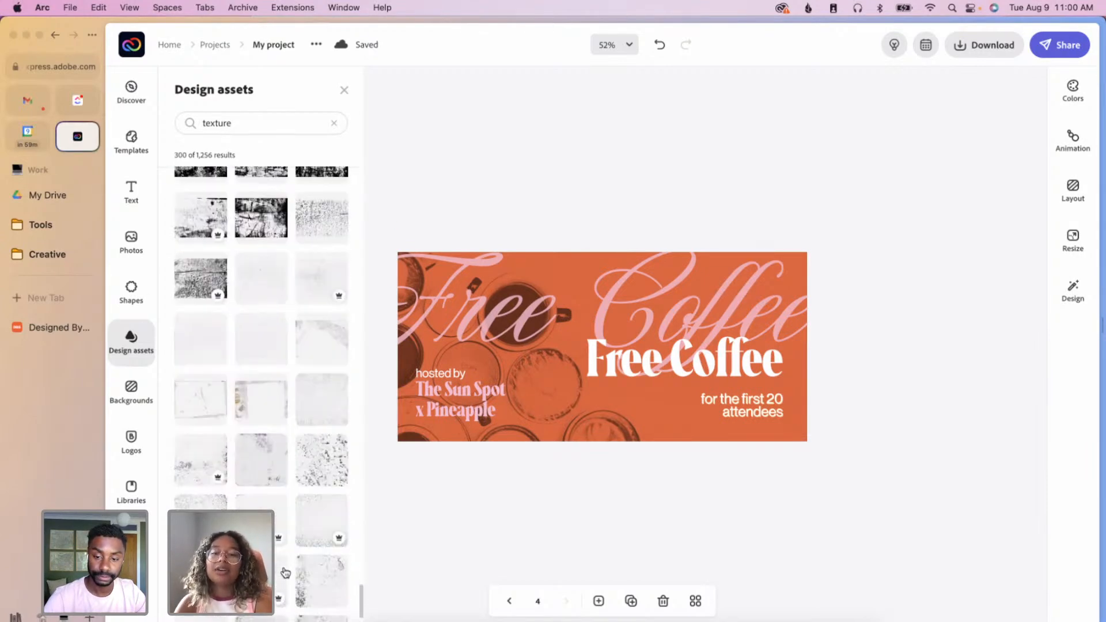
pyautogui.scroll(-3, 285, 572)
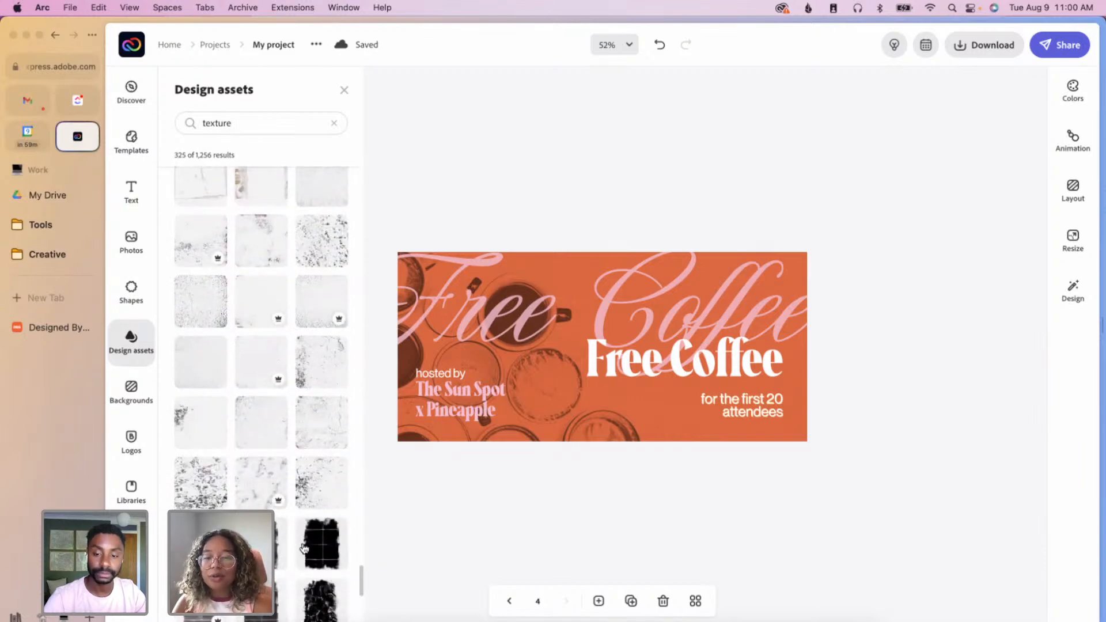
pyautogui.scroll(-6, 304, 547)
pyautogui.scroll(-6, 308, 553)
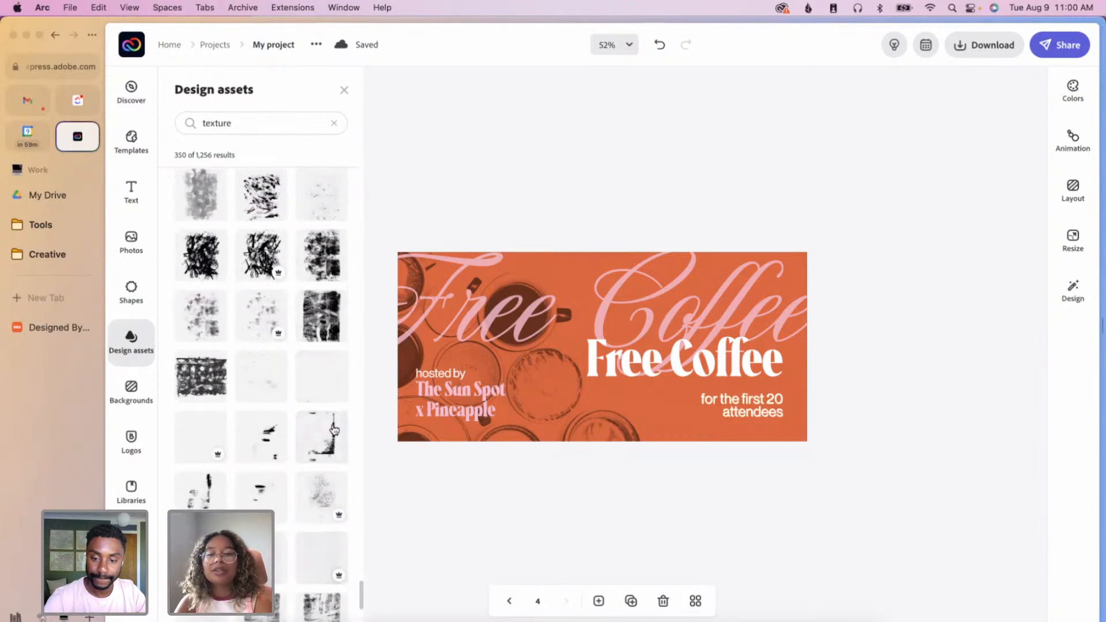
pyautogui.scroll(-4, 306, 468)
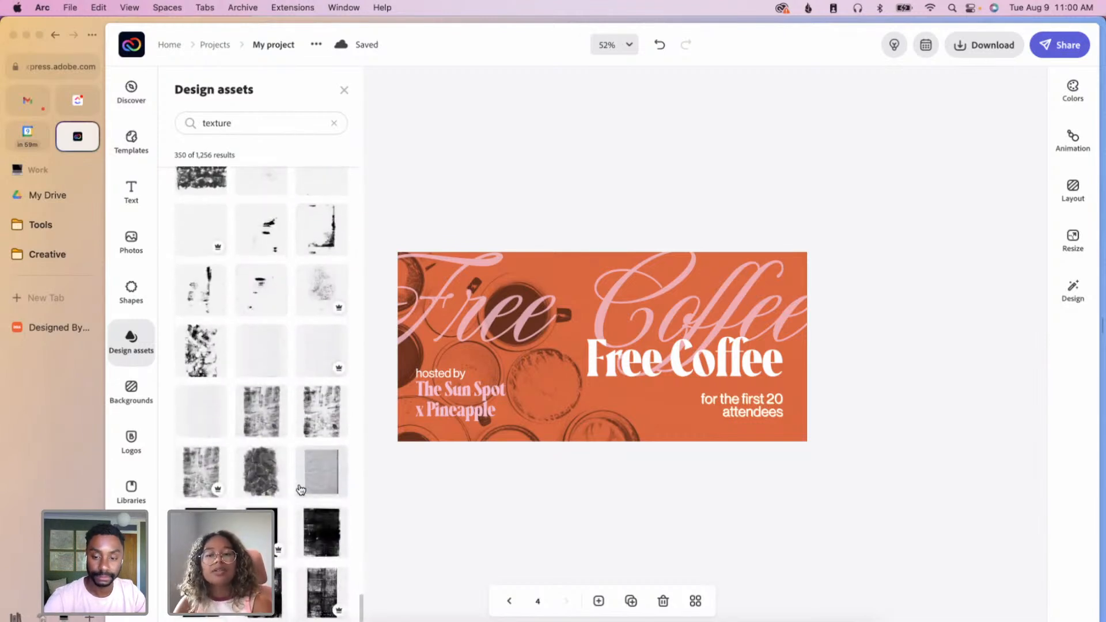
pyautogui.scroll(-4, 306, 490)
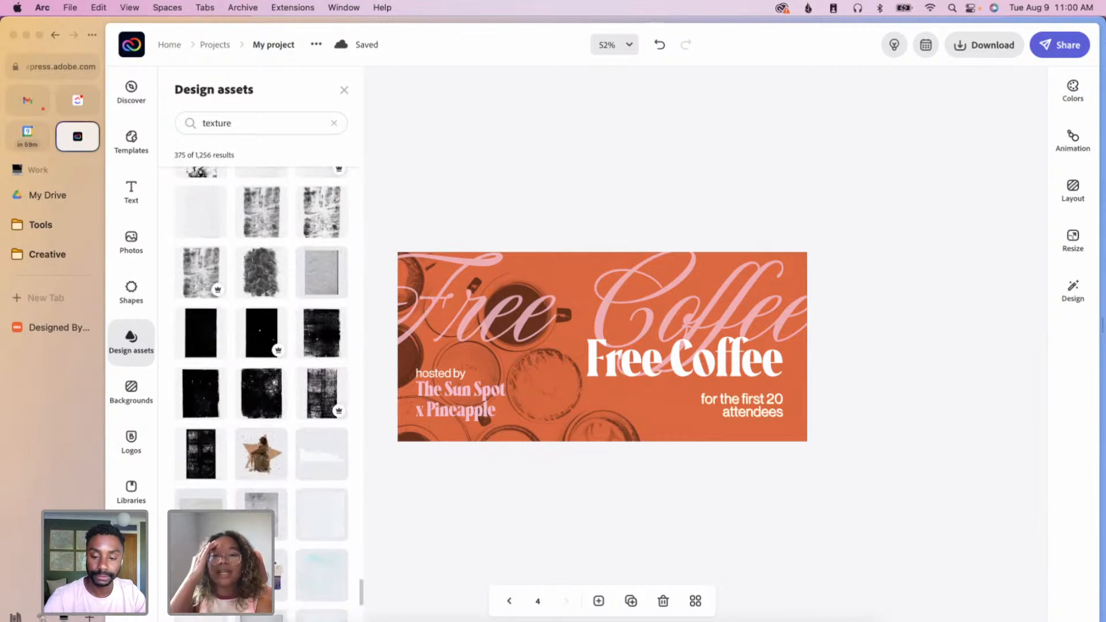
# - Add a pale paper texture to the banner and enlarge it until it covers the whole design
pyautogui.click(308, 417)
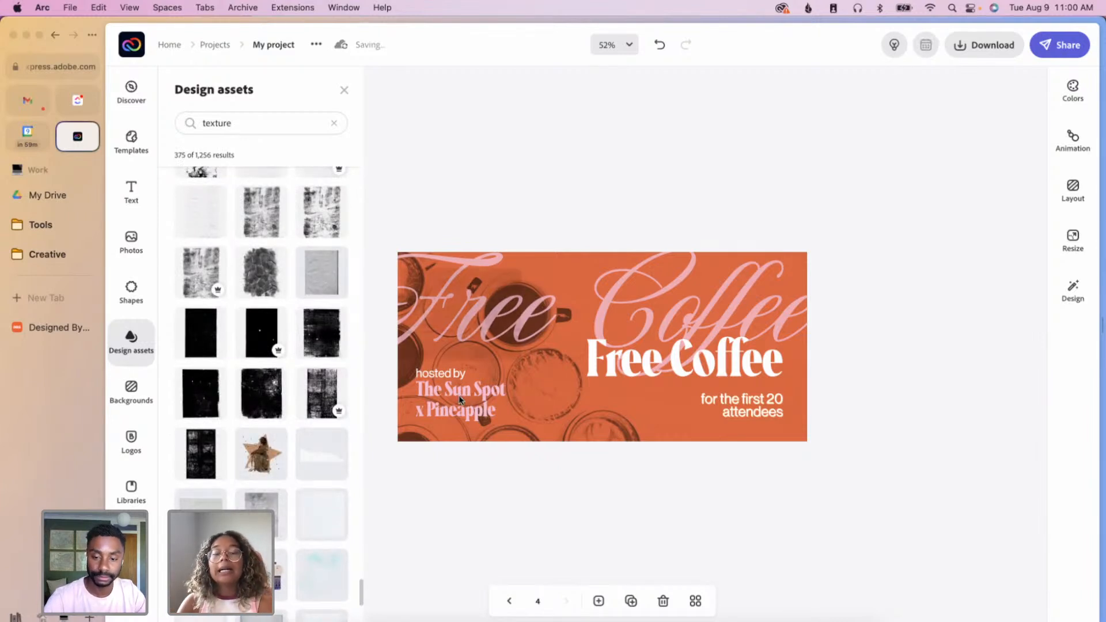
pyautogui.click(472, 332)
pyautogui.moveTo(521, 363); pyautogui.dragTo(881, 501)
pyautogui.moveTo(812, 483); pyautogui.dragTo(753, 426)
# - Set the texture's opacity to 56 and apply the Lighten filter
pyautogui.moveTo(960, 296); pyautogui.dragTo(1010, 294)
pyautogui.click(995, 292)
pyautogui.click(1078, 415)
pyautogui.scroll(-2, 1013, 514)
# - Turn on enhancements for the texture, with contrast at -5 and brightness at 32, and check the result on the banner
pyautogui.click(1058, 531)
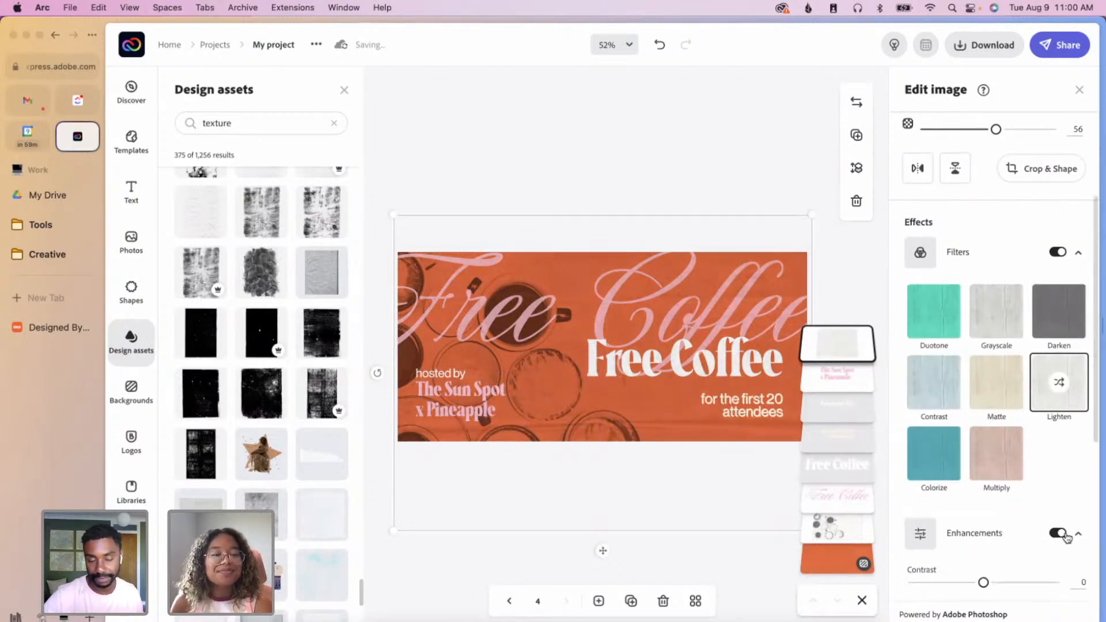
pyautogui.scroll(-2, 1037, 534)
pyautogui.moveTo(1005, 525)
pyautogui.mouseDown()
pyautogui.moveTo(993, 526)
pyautogui.moveTo(1011, 525)
pyautogui.mouseUp()
pyautogui.moveTo(1005, 487); pyautogui.dragTo(980, 489)
pyautogui.moveTo(1010, 525)
pyautogui.mouseDown()
pyautogui.moveTo(1027, 525)
pyautogui.moveTo(983, 526)
pyautogui.moveTo(1007, 525)
pyautogui.mouseUp()
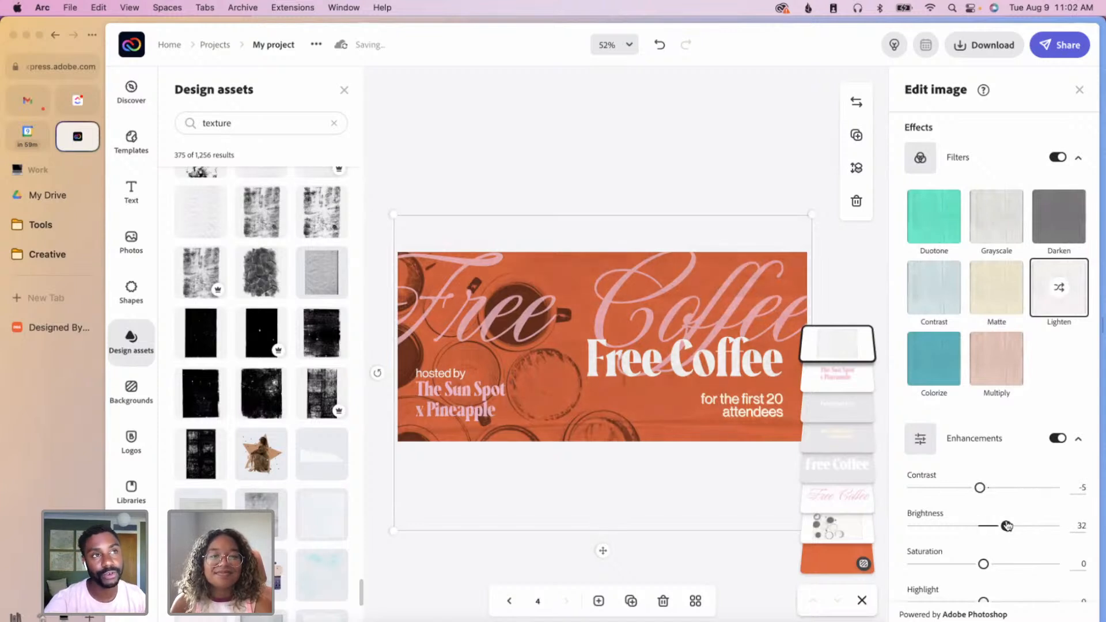
pyautogui.click(640, 180)
pyautogui.scroll(3, 701, 453)
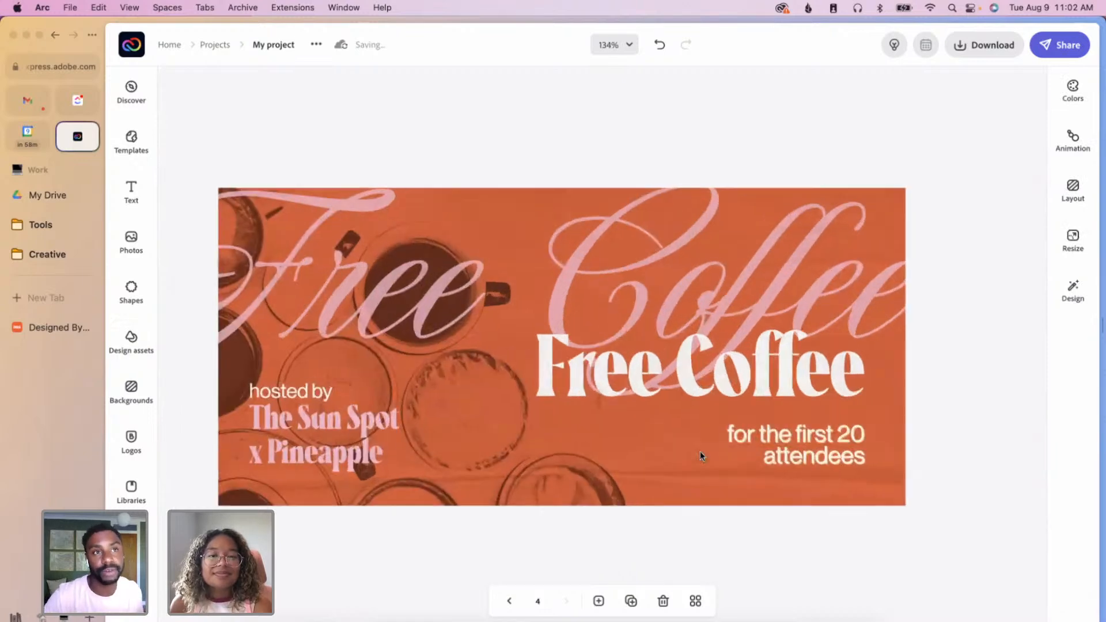
pyautogui.scroll(-6, 700, 452)
pyautogui.scroll(3, 630, 471)
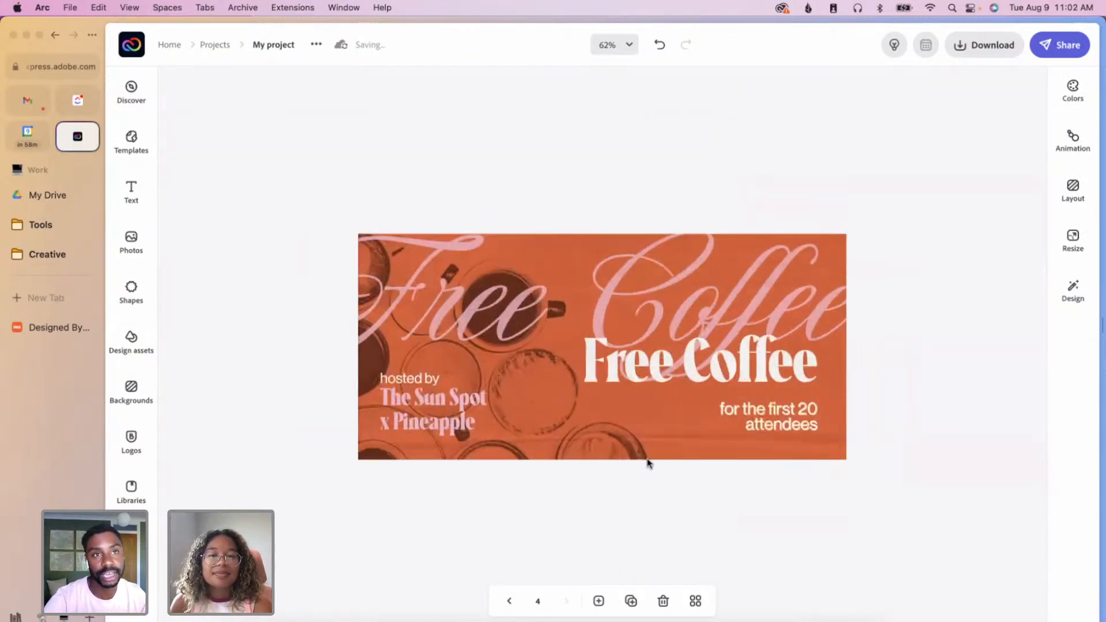
# - Add the overhead photo of an espresso in a white cup and saucer from the "coffee" stock photos
pyautogui.click(135, 254)
pyautogui.click(296, 166)
pyautogui.scroll(-3, 296, 402)
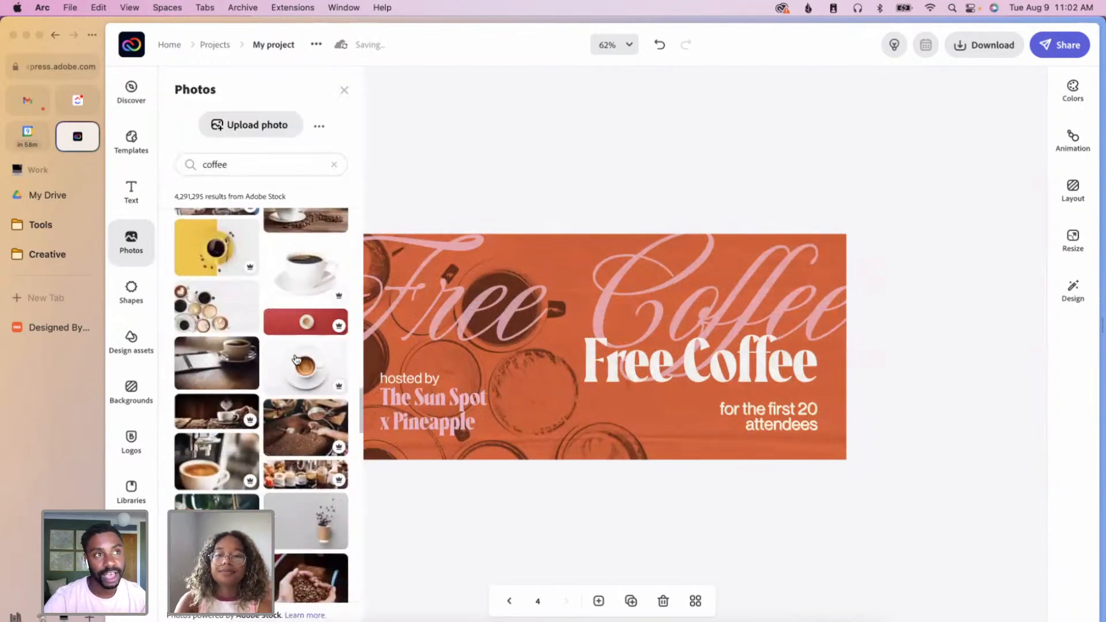
pyautogui.scroll(-4, 295, 401)
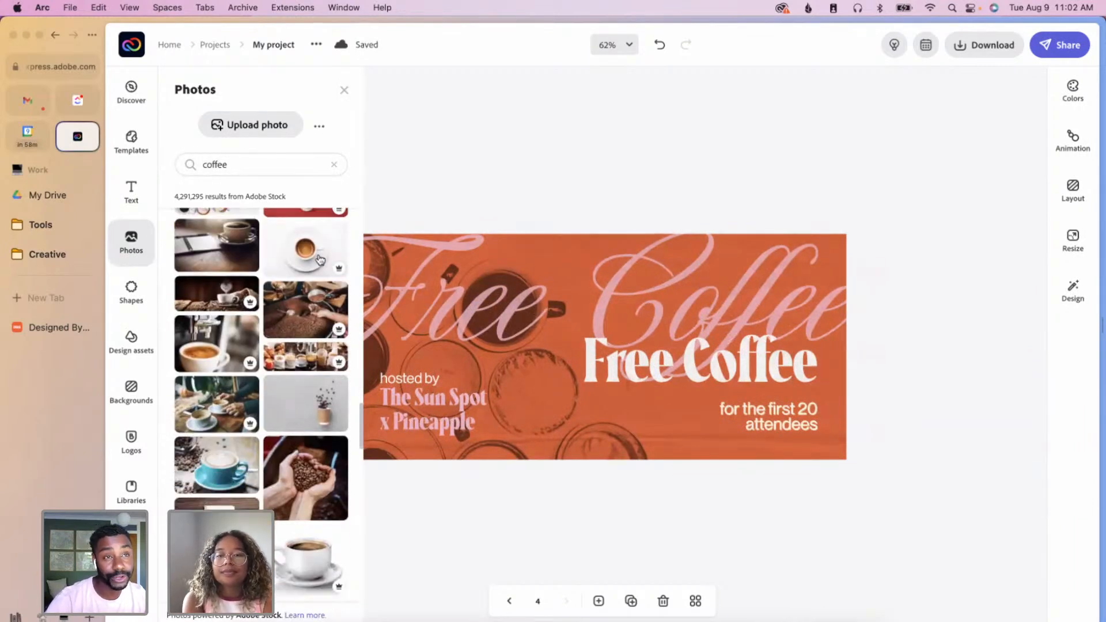
pyautogui.click(315, 251)
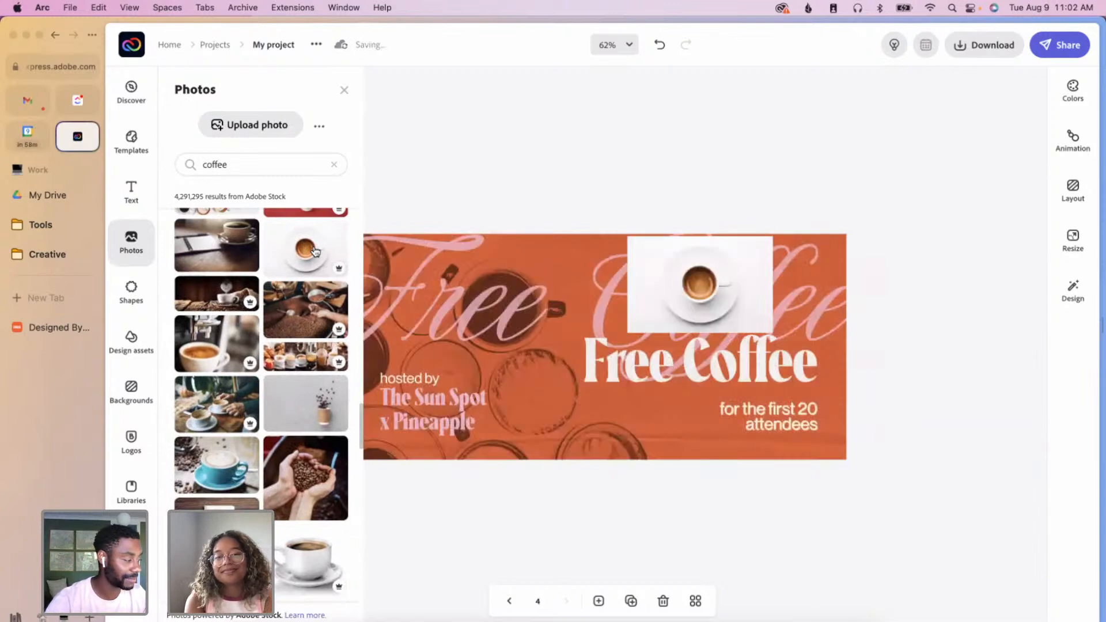
# - Remove the cup photo's background and move the cutout just right of "The Sun Spot x Pineapple", below the script "Free"
pyautogui.click(669, 285)
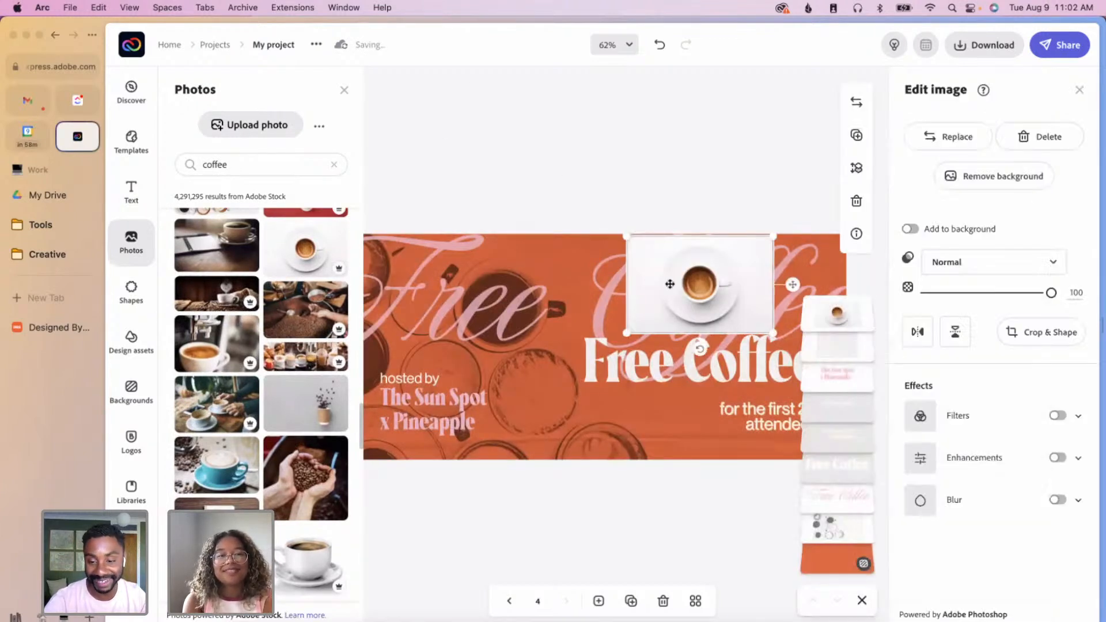
pyautogui.click(983, 172)
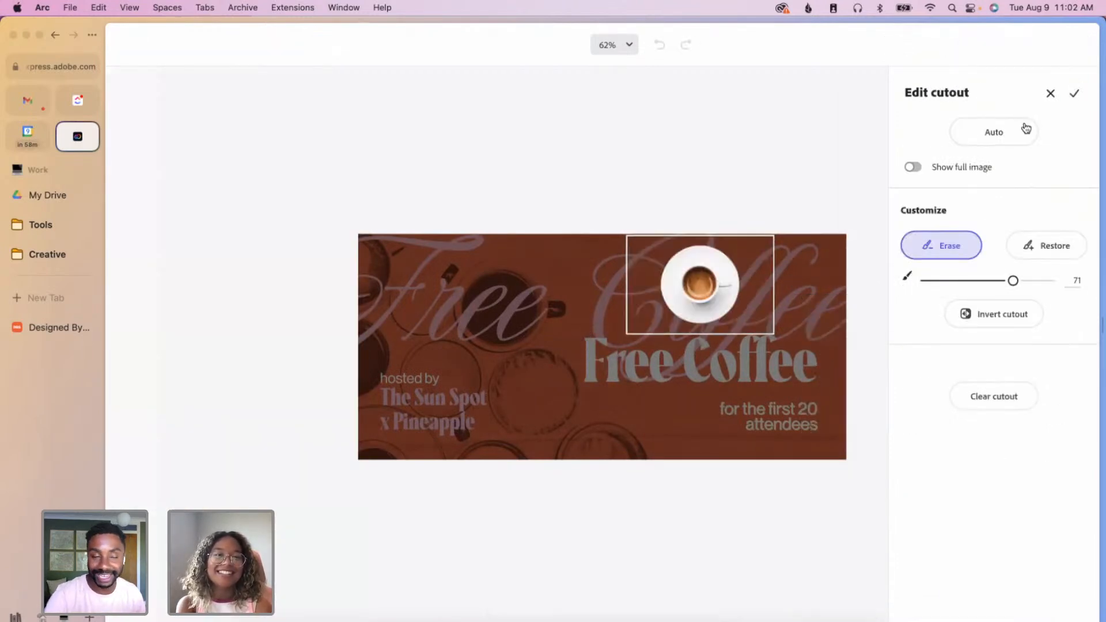
pyautogui.click(1076, 92)
pyautogui.moveTo(720, 290); pyautogui.dragTo(551, 400)
pyautogui.click(627, 191)
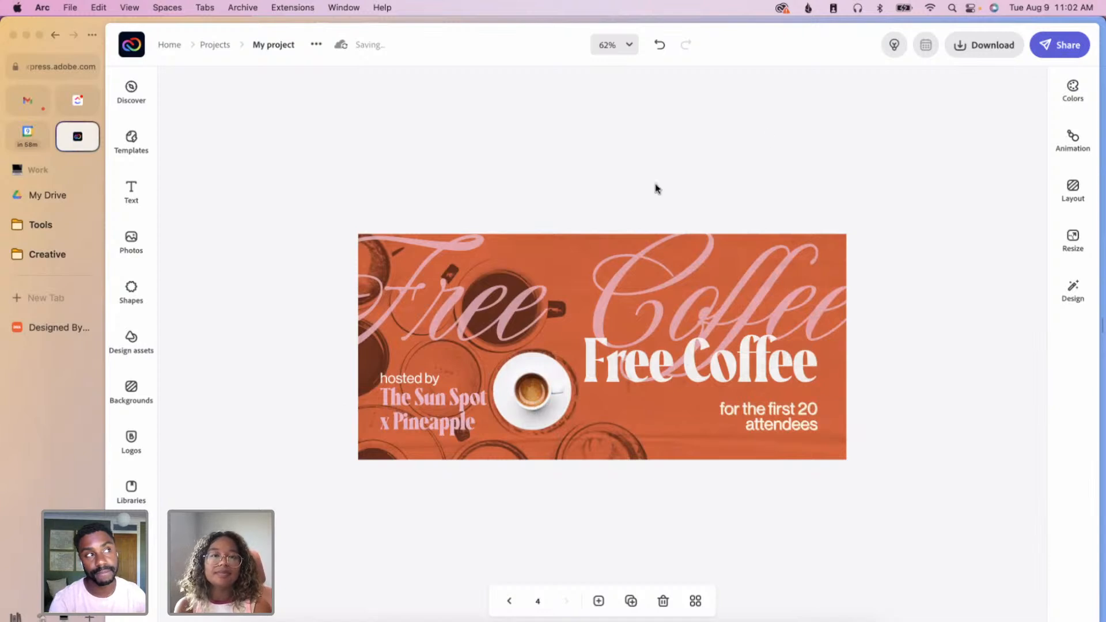
# - Duplicate the cup cutout into the banner's upper-right corner and move the copy's layer beneath the pink script "Free Coffee"
pyautogui.click(559, 391)
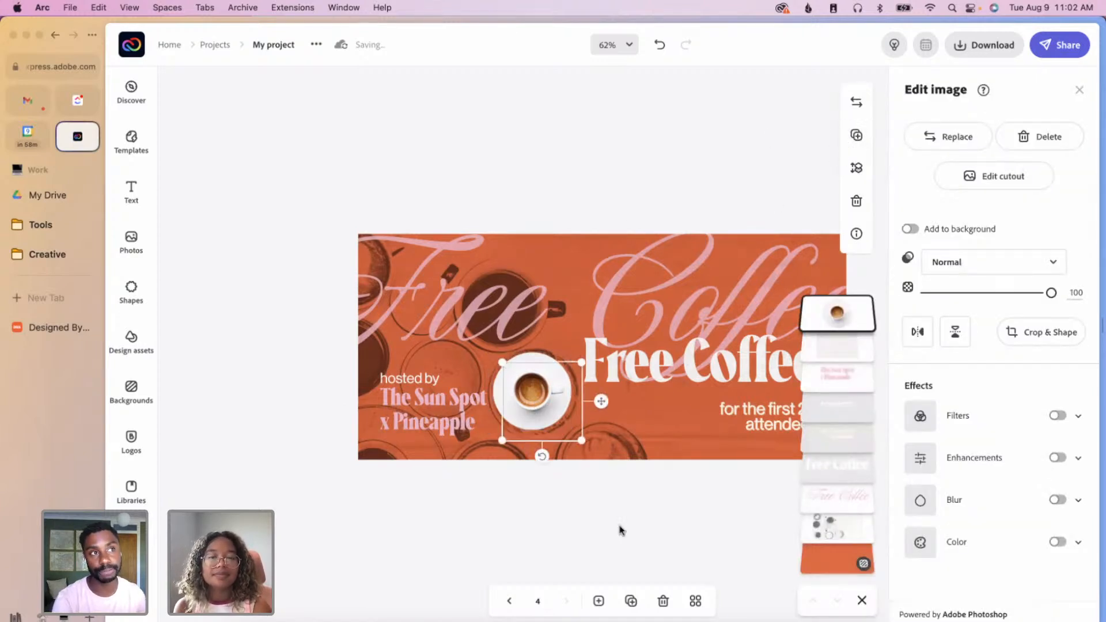
pyautogui.moveTo(549, 402); pyautogui.dragTo(813, 255)
pyautogui.moveTo(837, 299); pyautogui.dragTo(845, 491)
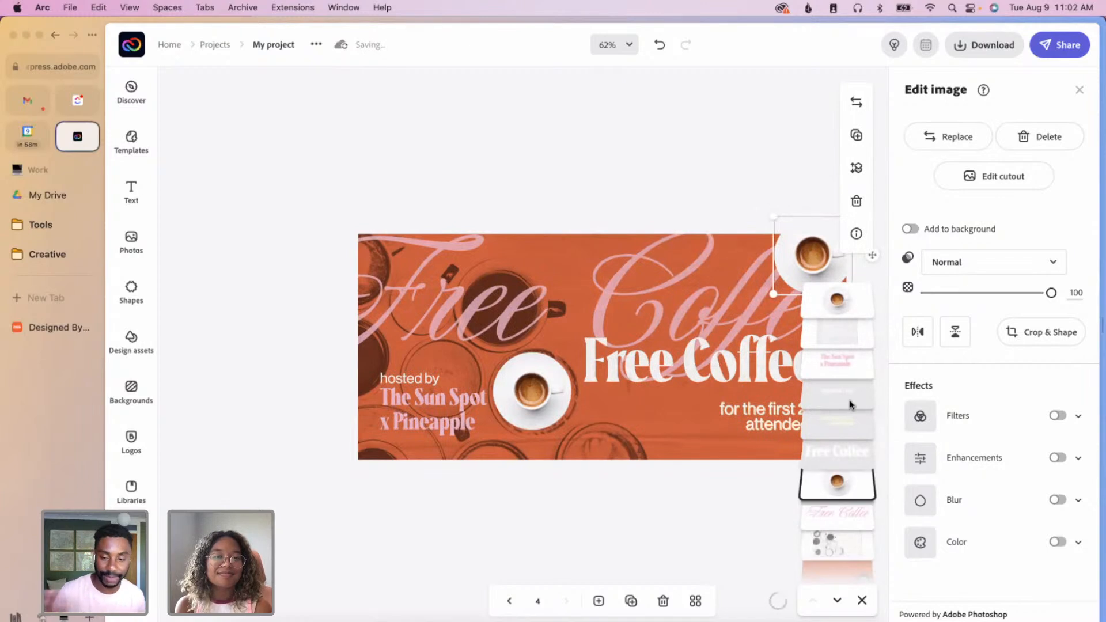
pyautogui.moveTo(843, 485); pyautogui.dragTo(841, 513)
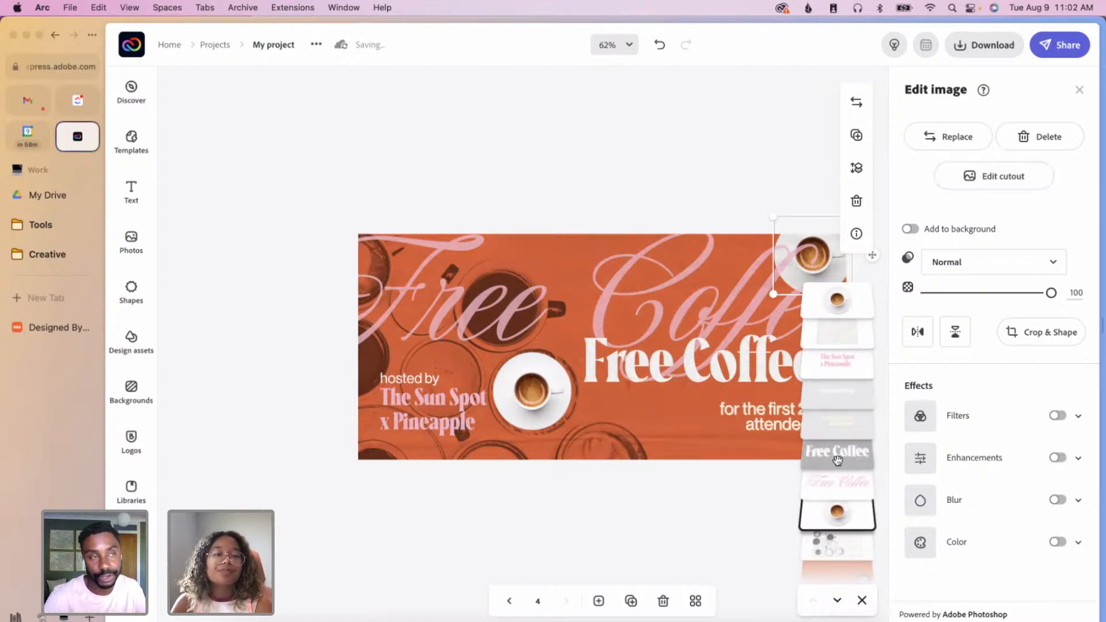
# - Erase a thin curve across the upper-right cup's saucer with a size 5 cutout brush, continuing the pink script's stroke
pyautogui.click(1000, 184)
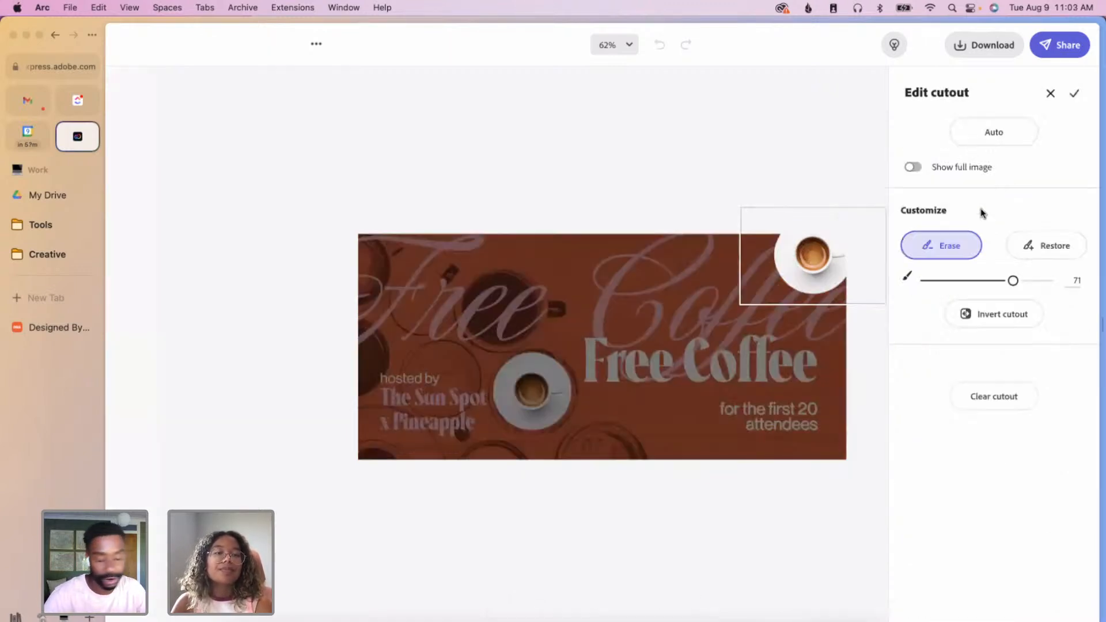
pyautogui.scroll(10, 828, 370)
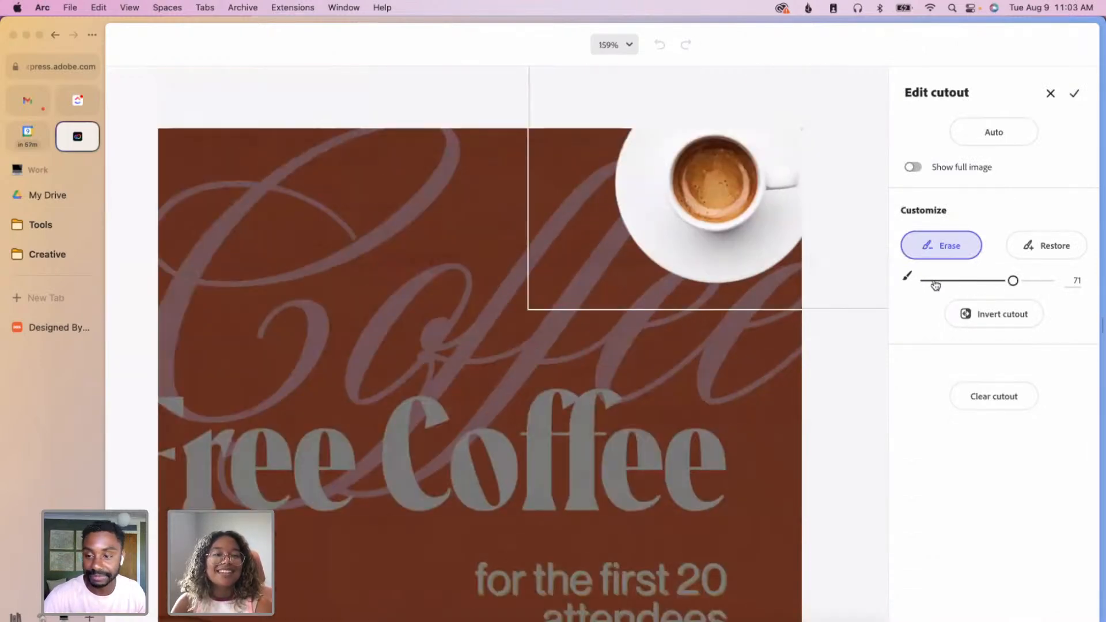
pyautogui.click(935, 281)
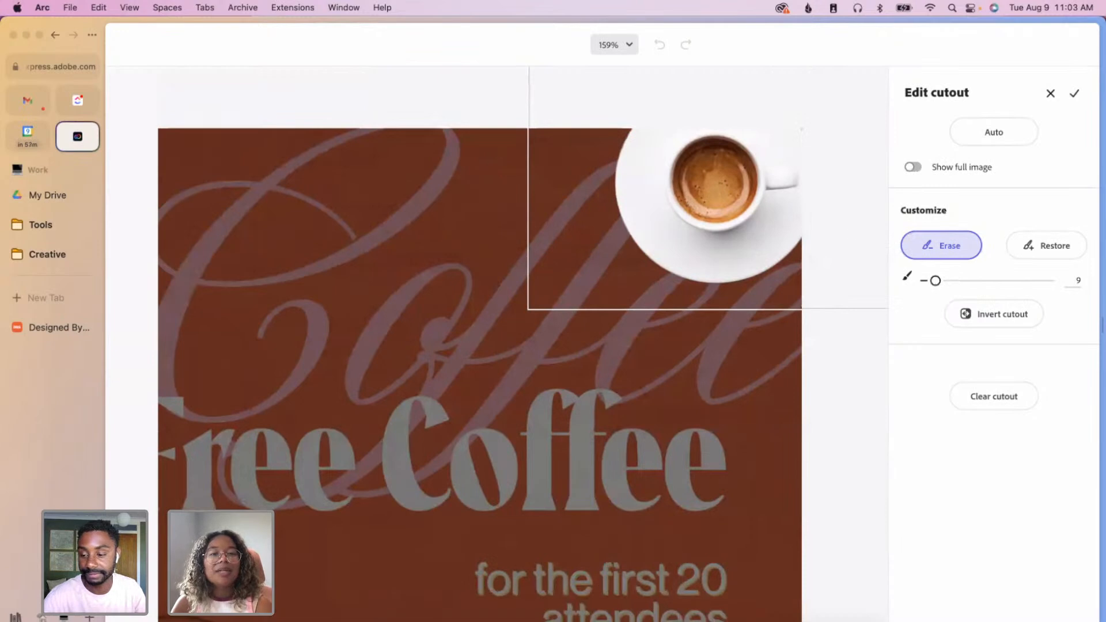
pyautogui.moveTo(934, 281); pyautogui.dragTo(930, 281)
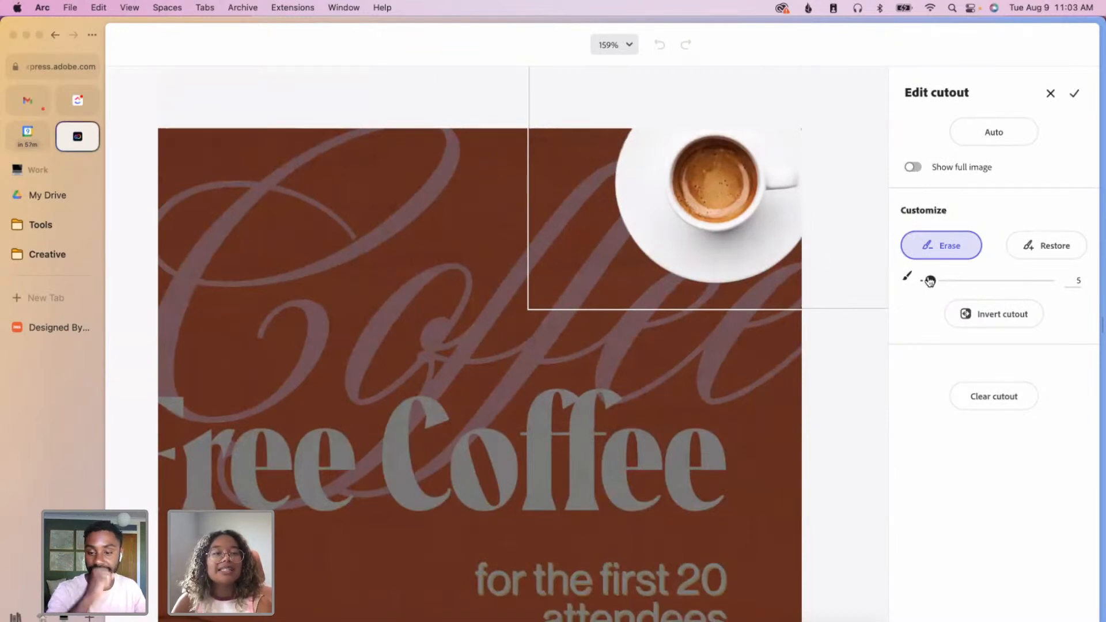
pyautogui.moveTo(610, 172)
pyautogui.mouseDown()
pyautogui.moveTo(643, 163)
pyautogui.moveTo(612, 168)
pyautogui.mouseUp()
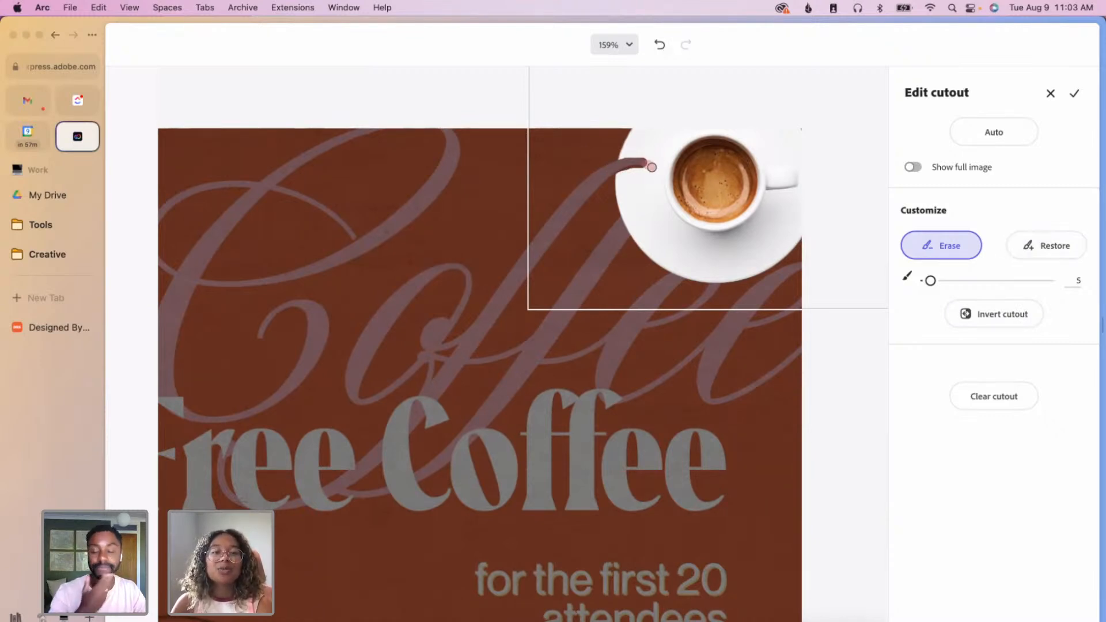
pyautogui.moveTo(651, 166); pyautogui.dragTo(656, 189)
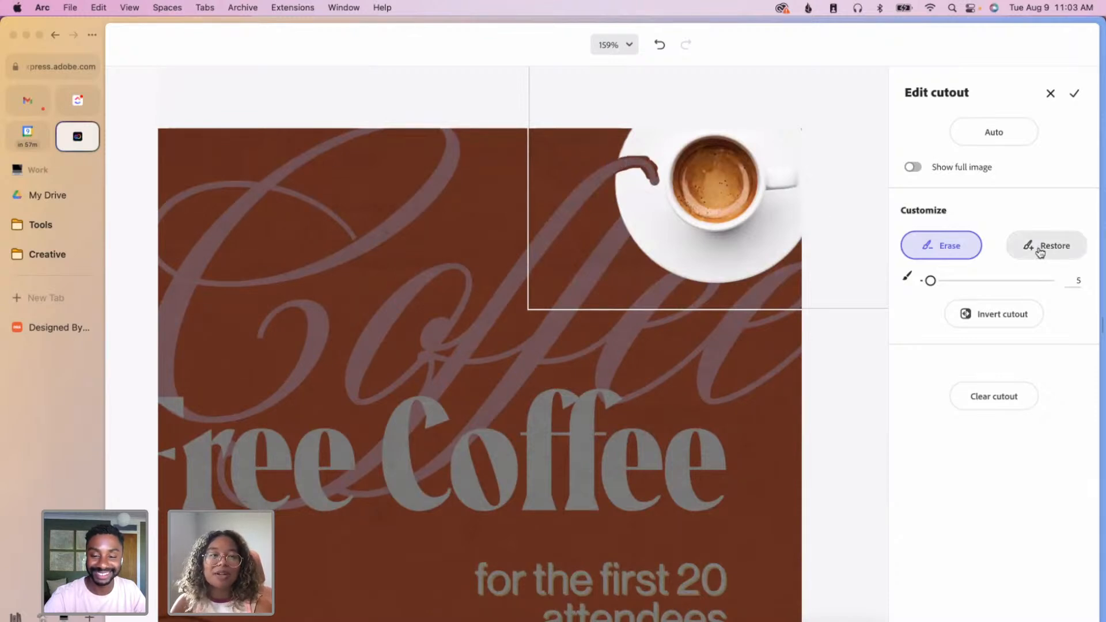
# - Refine the edges of the erased curve with the Restore brush and apply the cutout changes
pyautogui.click(1037, 246)
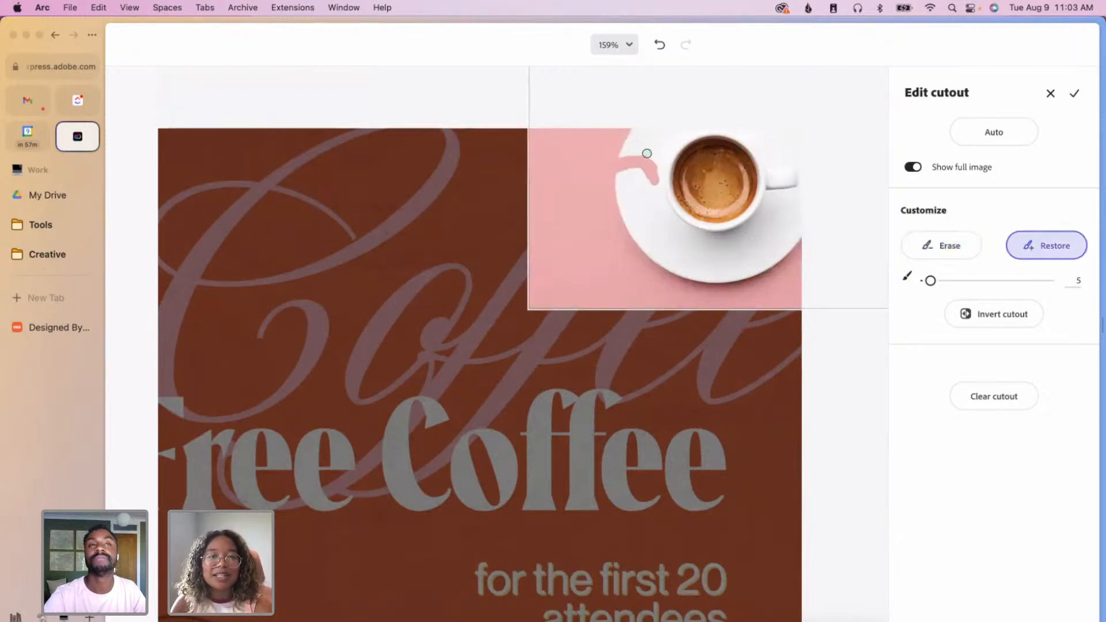
pyautogui.moveTo(646, 151); pyautogui.dragTo(658, 166)
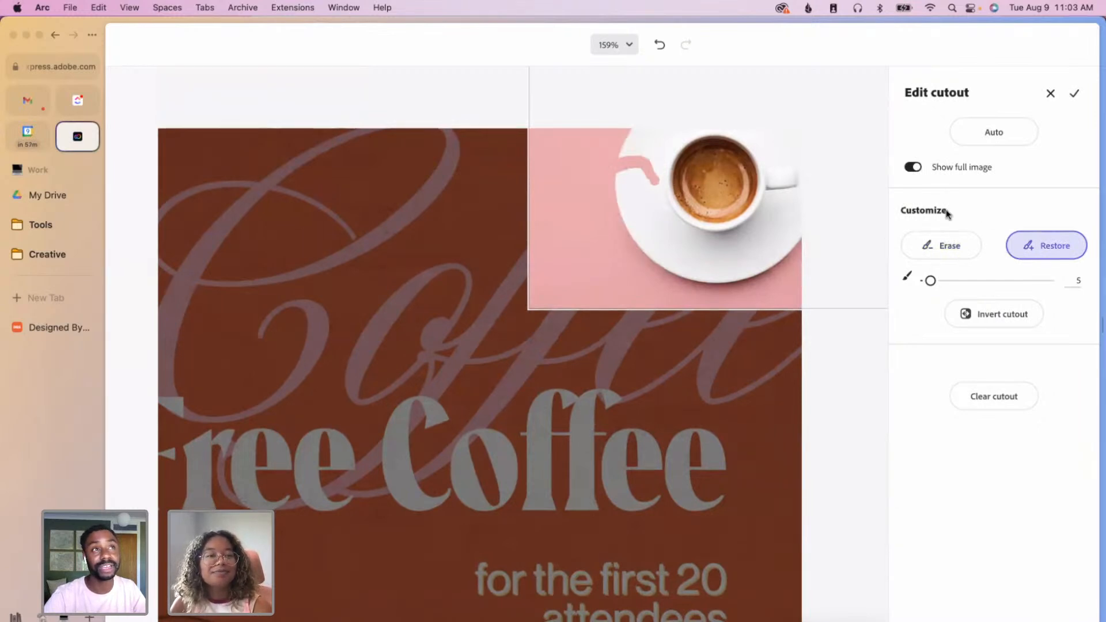
pyautogui.press('super+z')
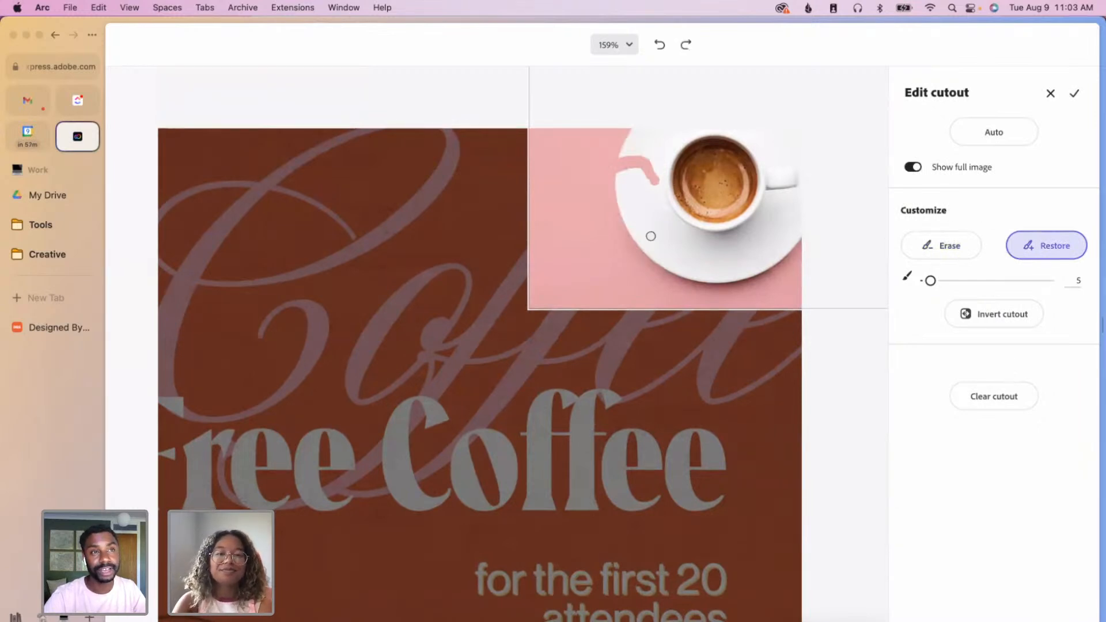
pyautogui.click(642, 152)
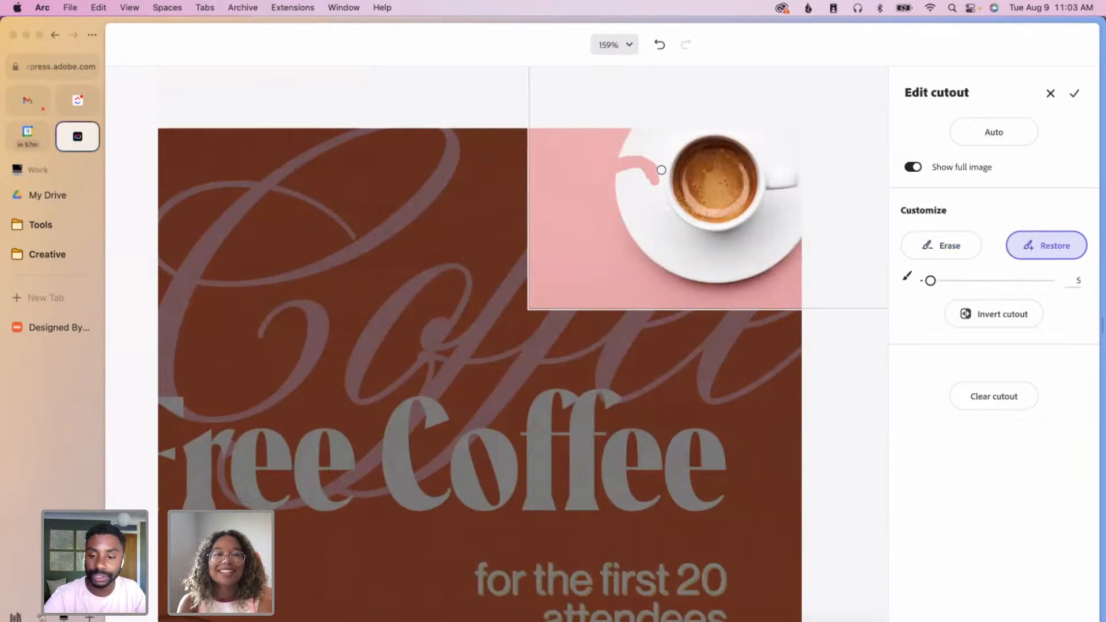
pyautogui.moveTo(659, 167)
pyautogui.mouseDown()
pyautogui.moveTo(638, 150)
pyautogui.moveTo(644, 175)
pyautogui.mouseUp()
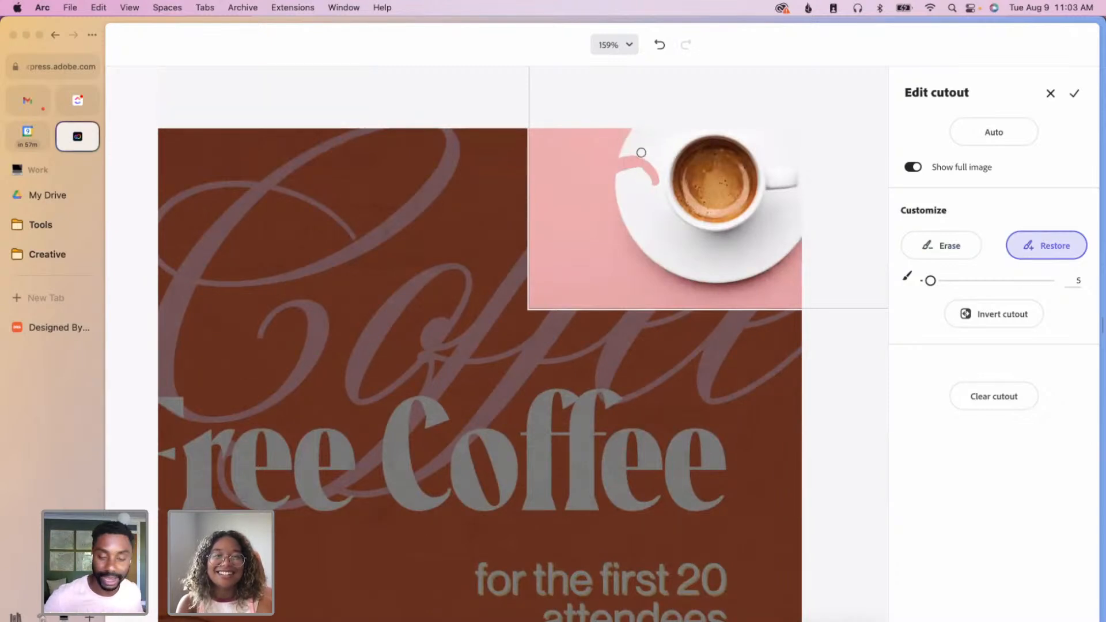
pyautogui.click(1067, 94)
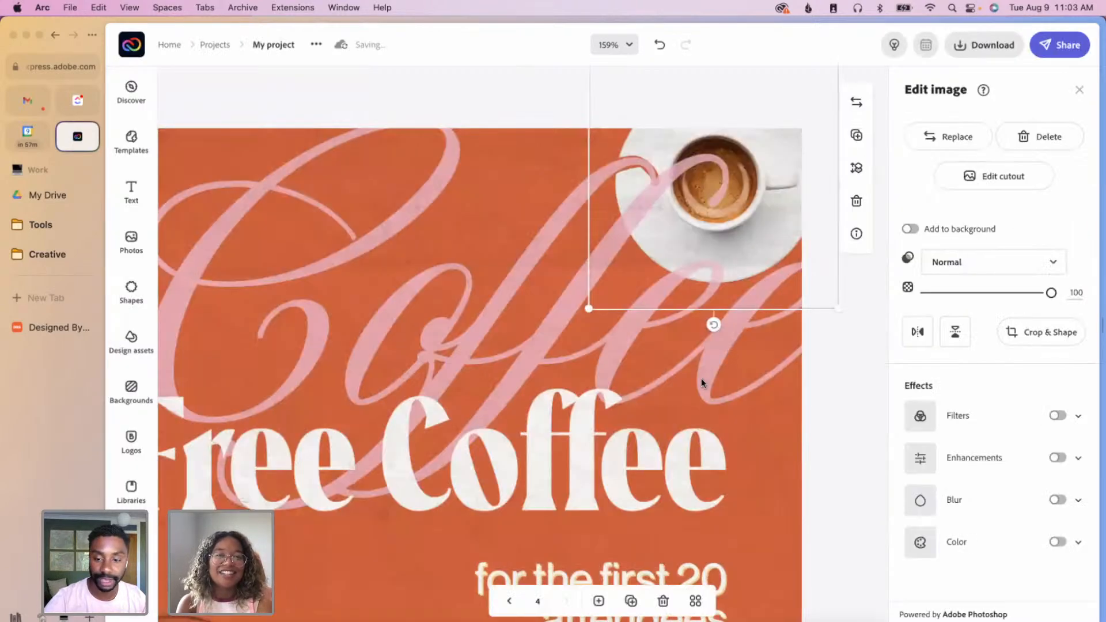
# - Undo the cutout edits, the layer change and the placement of the duplicated cup
pyautogui.scroll(-5, 696, 390)
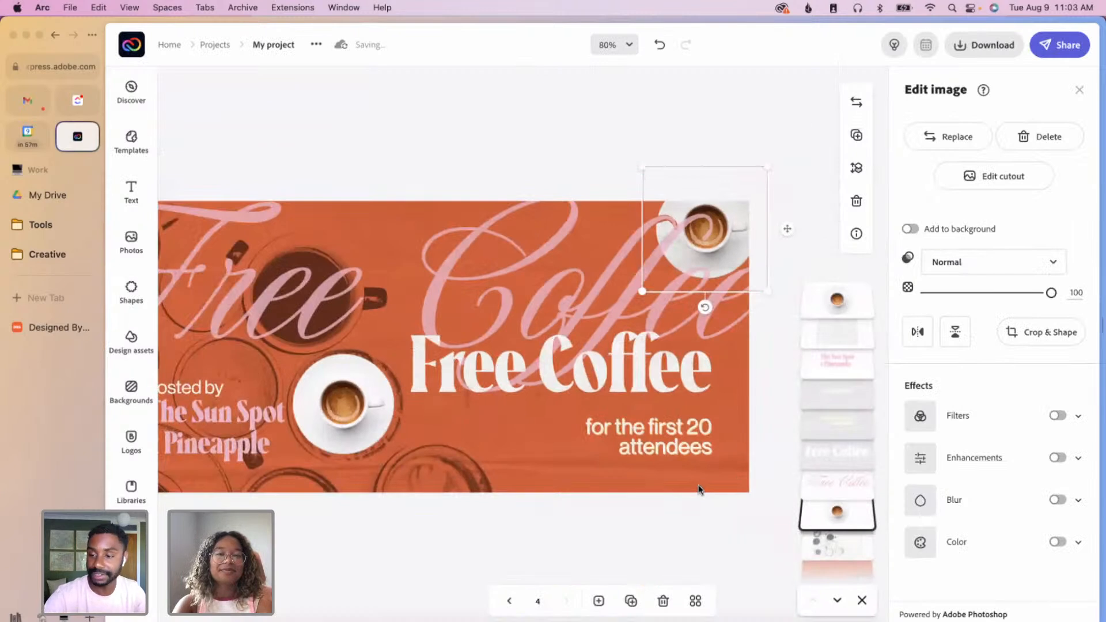
pyautogui.press('super+z')
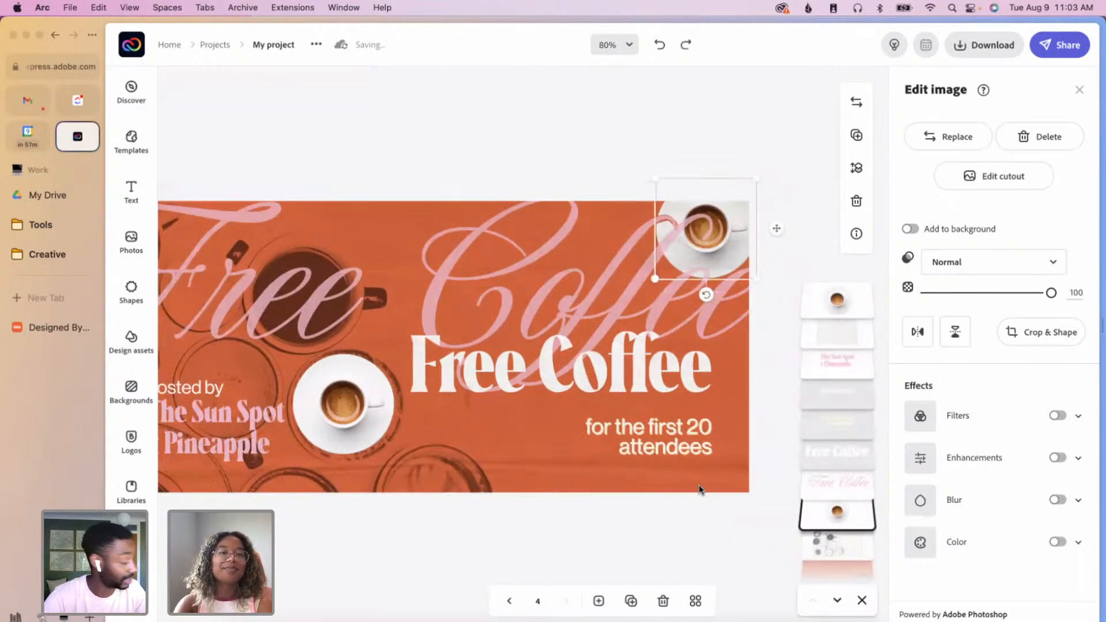
pyautogui.press('super+z')
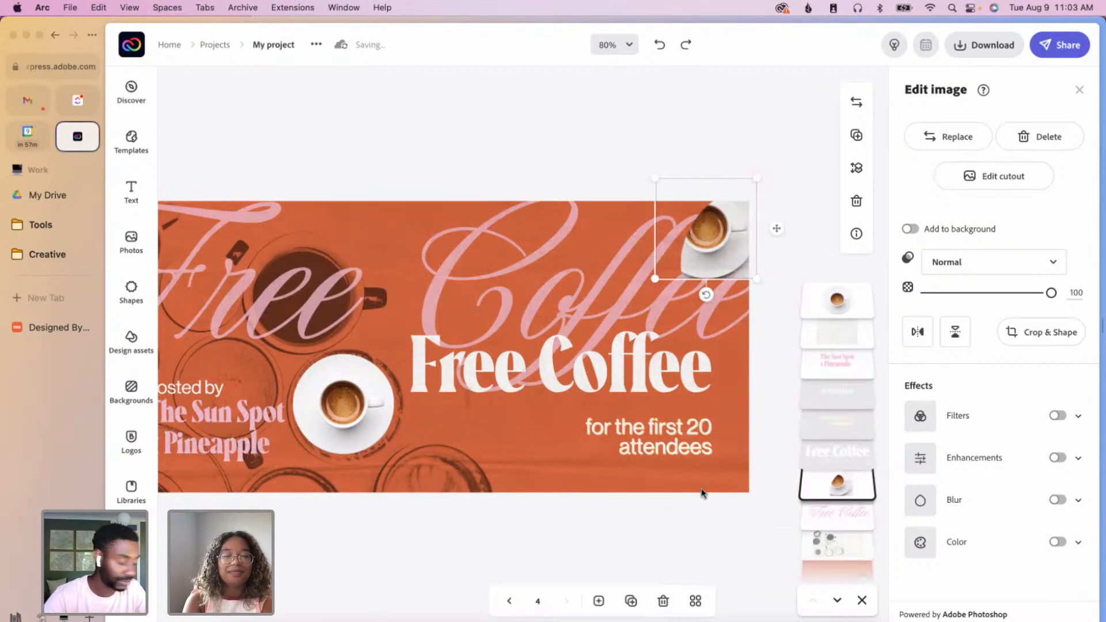
pyautogui.press('super+z')
pyautogui.press('super+z')
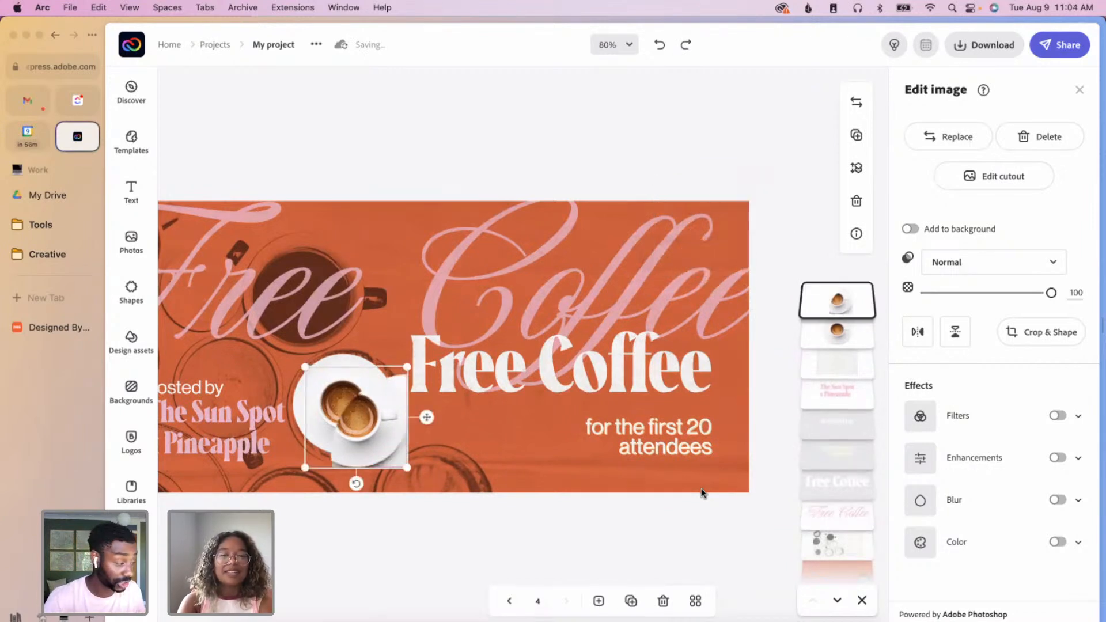
# - Duplicate the cup cutout, shrink the copy and place it at the banner's upper-right corner, partly past the right edge
pyautogui.click(702, 494)
pyautogui.click(339, 389)
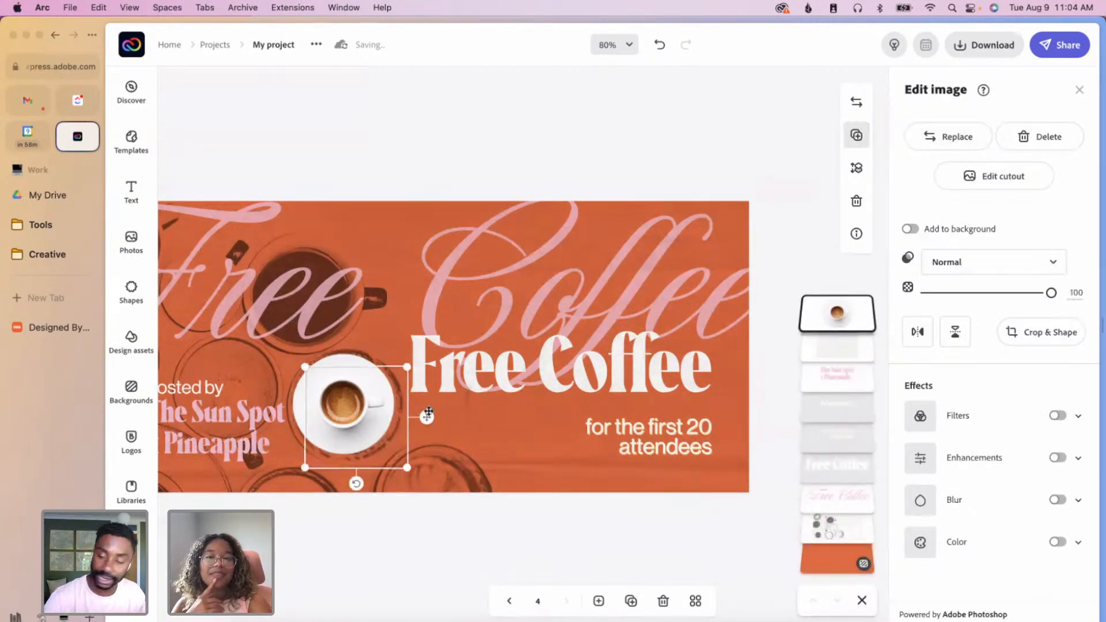
pyautogui.click(864, 142)
pyautogui.moveTo(745, 275); pyautogui.dragTo(710, 262)
pyautogui.hscroll(-1, 635, 394)
pyautogui.scroll(-3, 635, 394)
pyautogui.scroll(5, 650, 416)
pyautogui.scroll(-3, 648, 416)
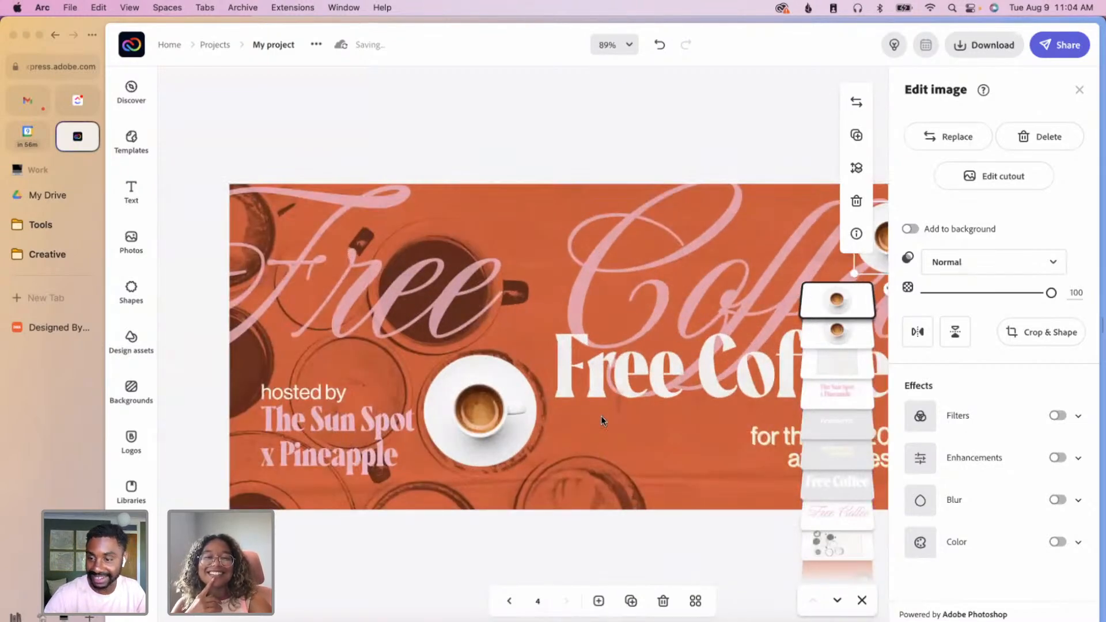
pyautogui.scroll(3, 600, 416)
pyautogui.hscroll(2, 660, 494)
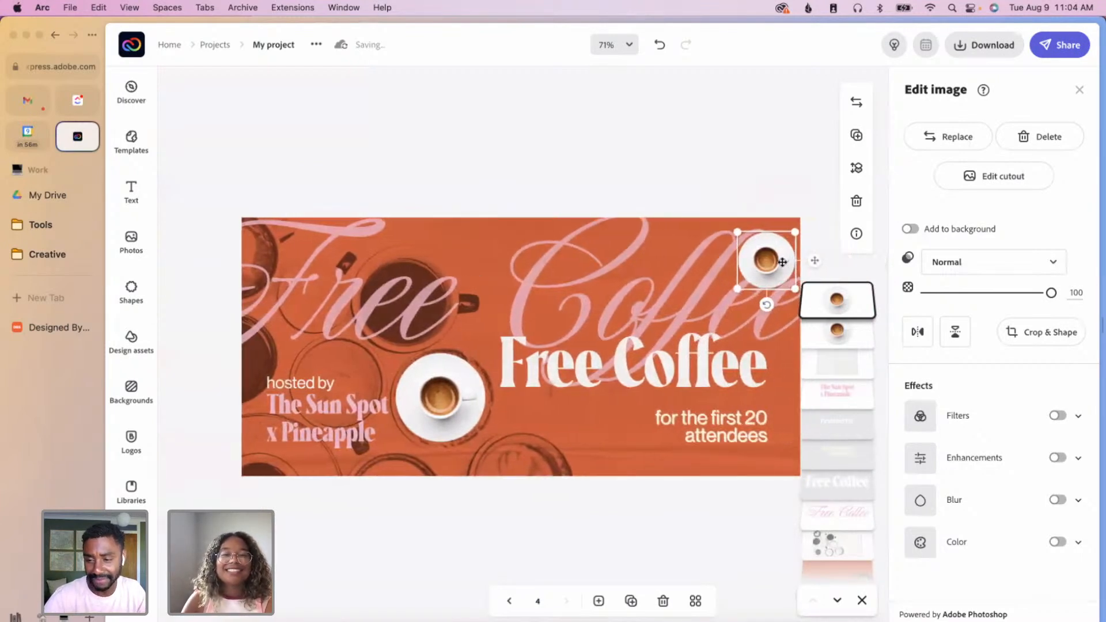
pyautogui.moveTo(783, 261); pyautogui.dragTo(793, 261)
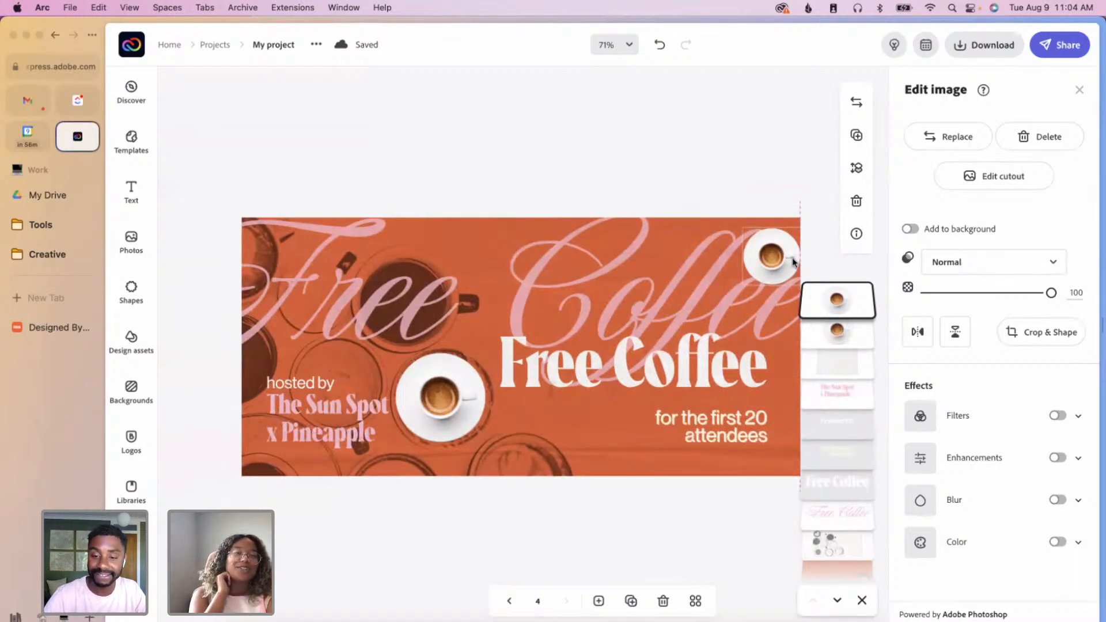
pyautogui.moveTo(794, 263)
pyautogui.mouseDown()
pyautogui.moveTo(821, 256)
pyautogui.moveTo(780, 262)
pyautogui.mouseUp()
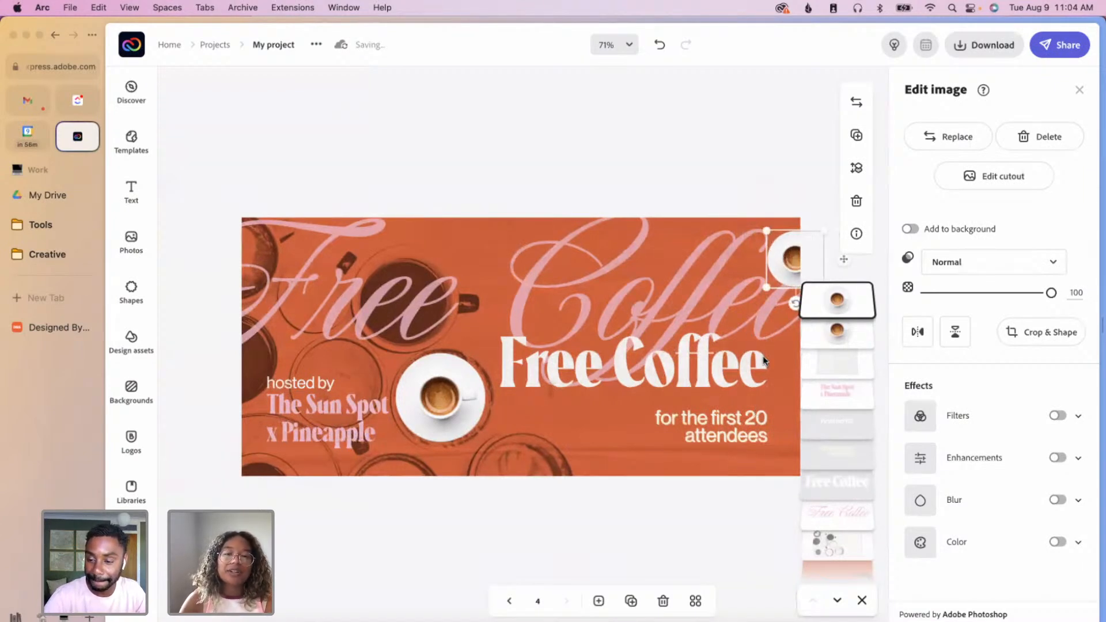
pyautogui.scroll(3, 764, 360)
pyautogui.scroll(-4, 482, 403)
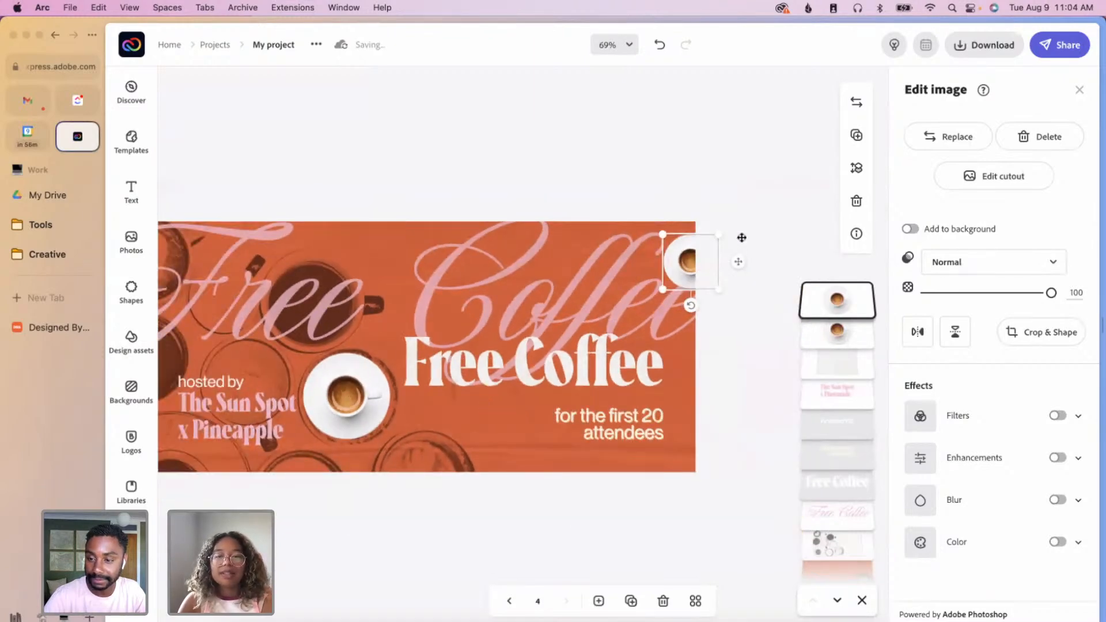
pyautogui.scroll(5, 708, 346)
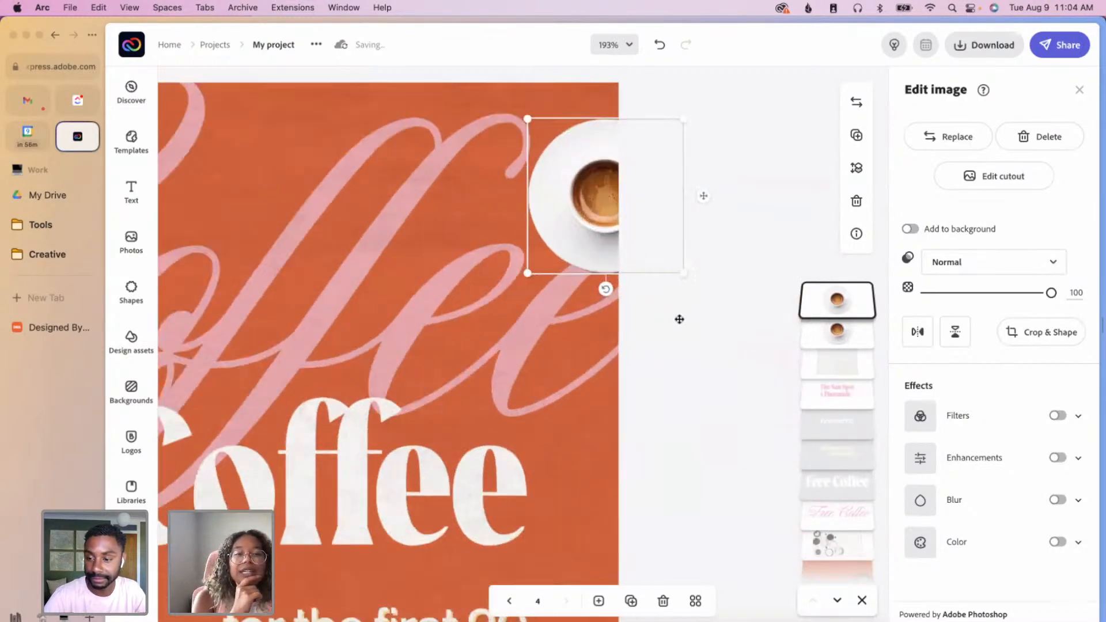
pyautogui.click(1001, 175)
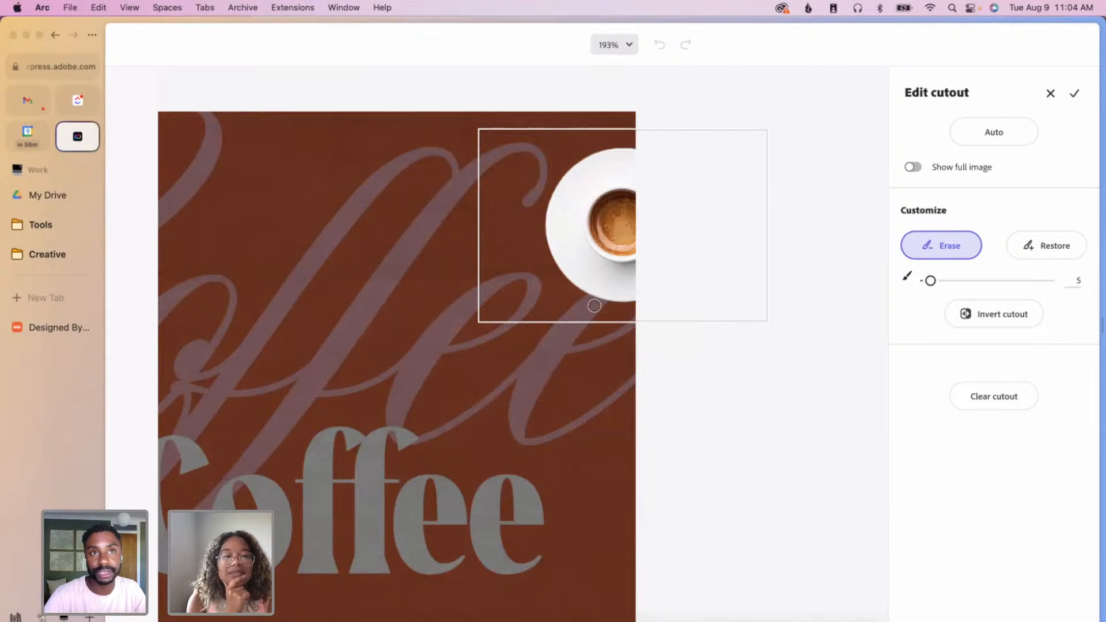
pyautogui.moveTo(975, 280); pyautogui.dragTo(929, 280)
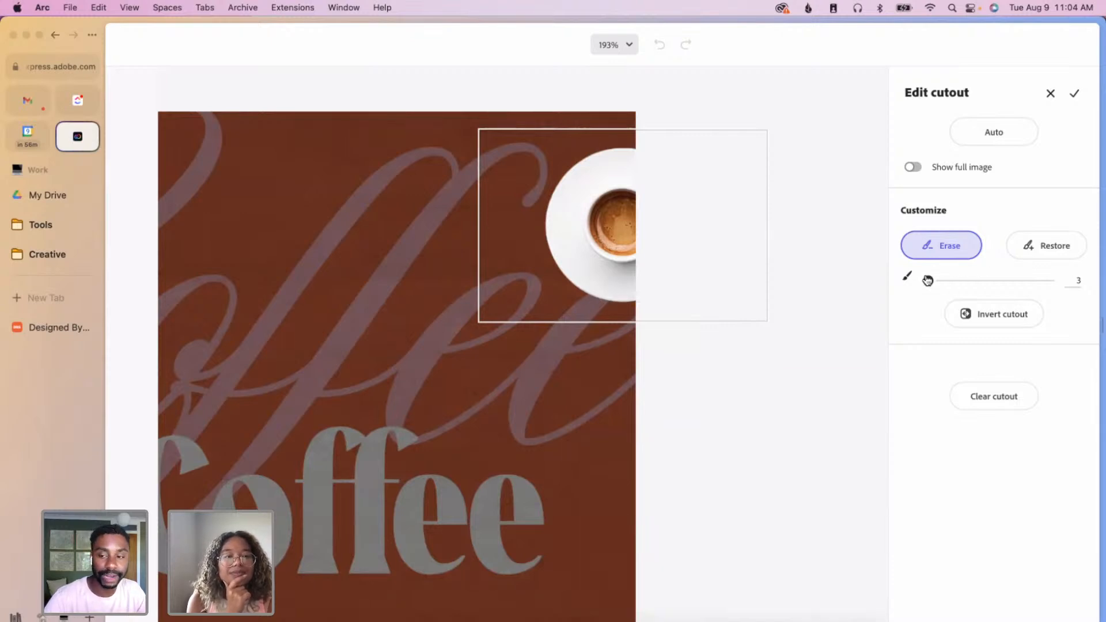
pyautogui.click(915, 171)
pyautogui.click(915, 170)
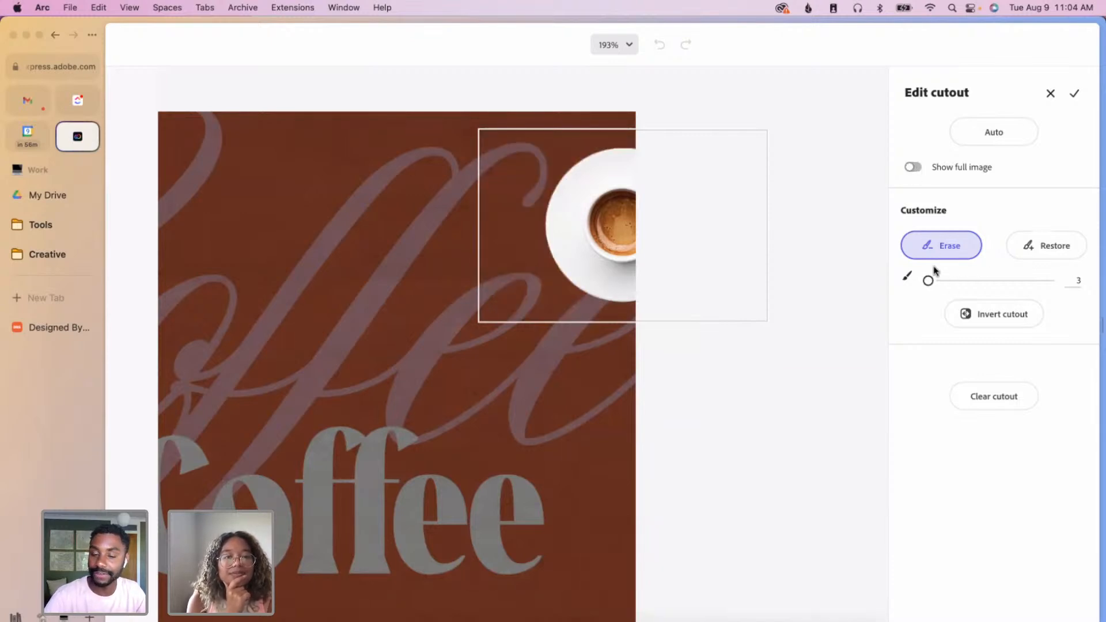
pyautogui.click(934, 282)
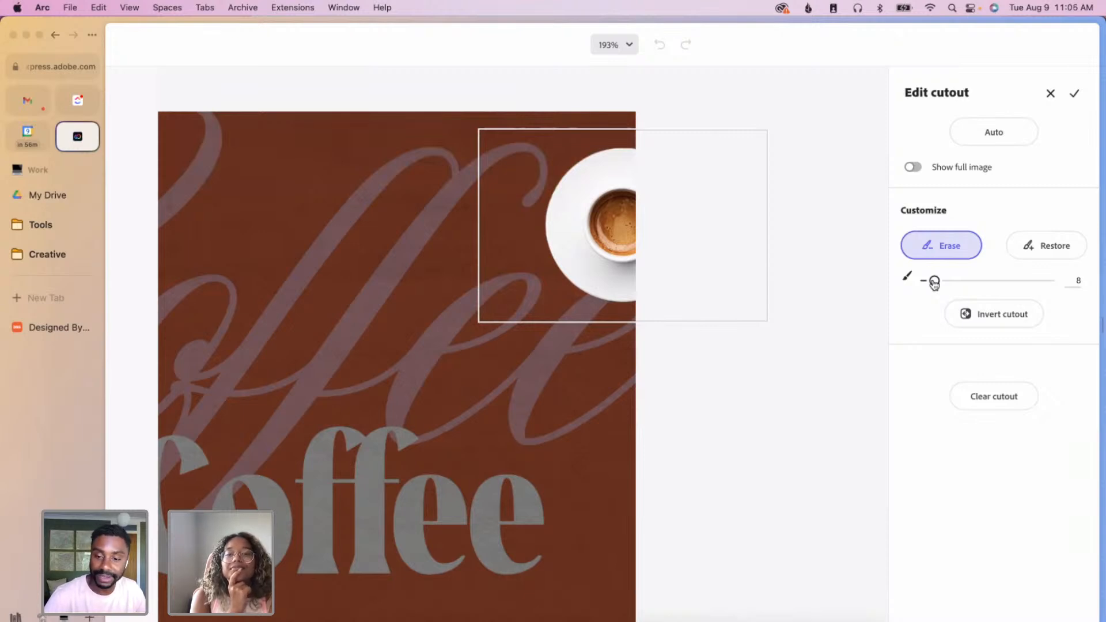
pyautogui.click(1050, 95)
# - Shift the small cup back onto the banner and move its layer beneath the pink script "Free Coffee"
pyautogui.scroll(-10, 636, 404)
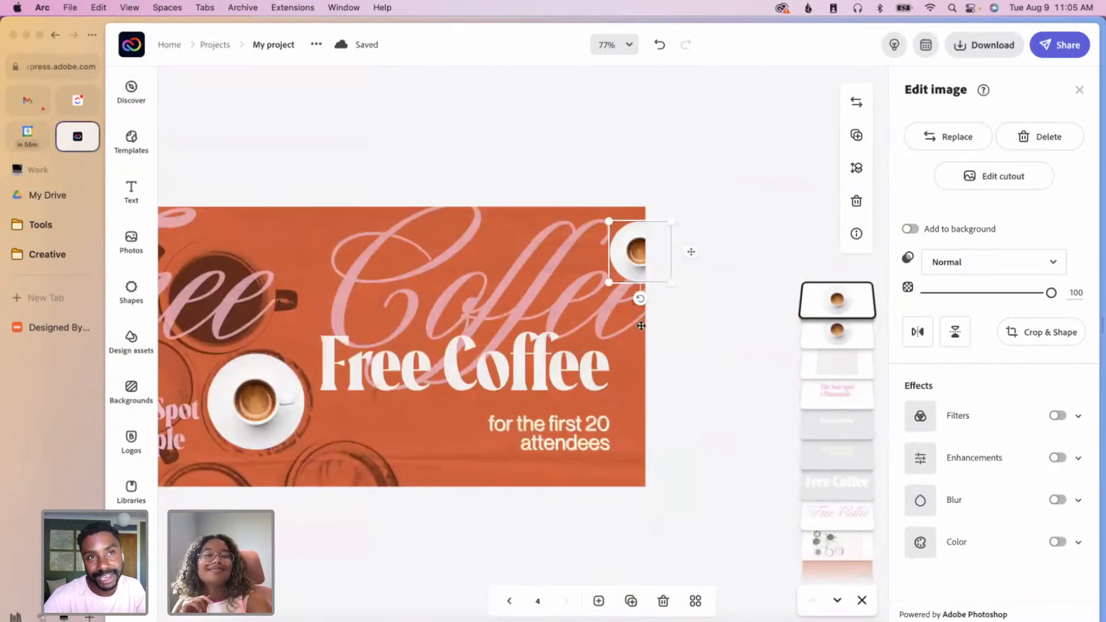
pyautogui.moveTo(627, 265); pyautogui.dragTo(608, 266)
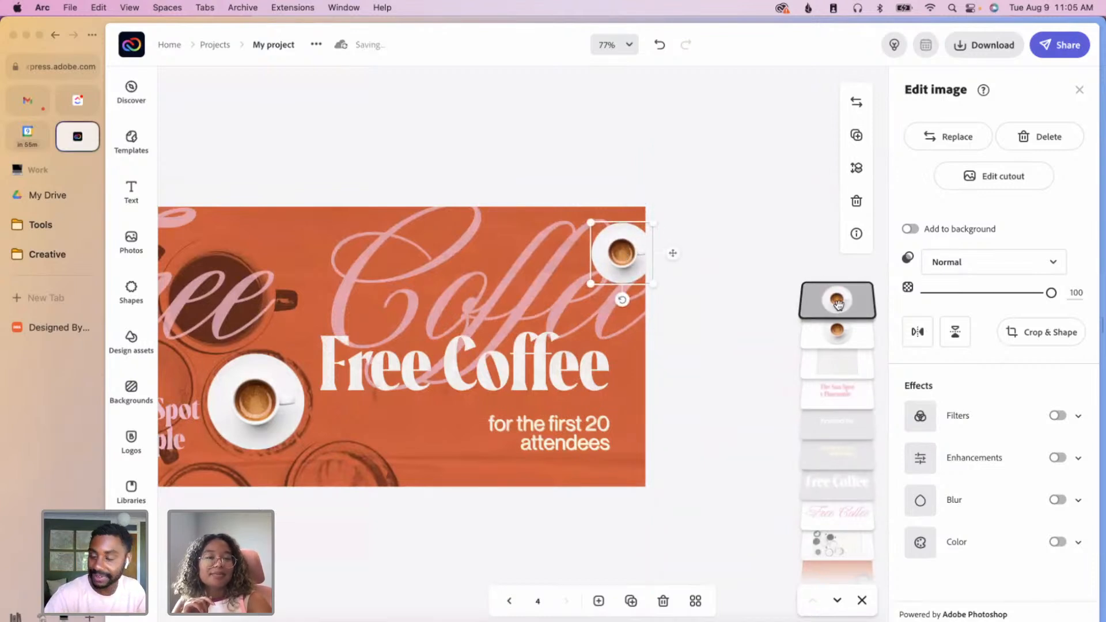
pyautogui.moveTo(839, 301); pyautogui.dragTo(828, 521)
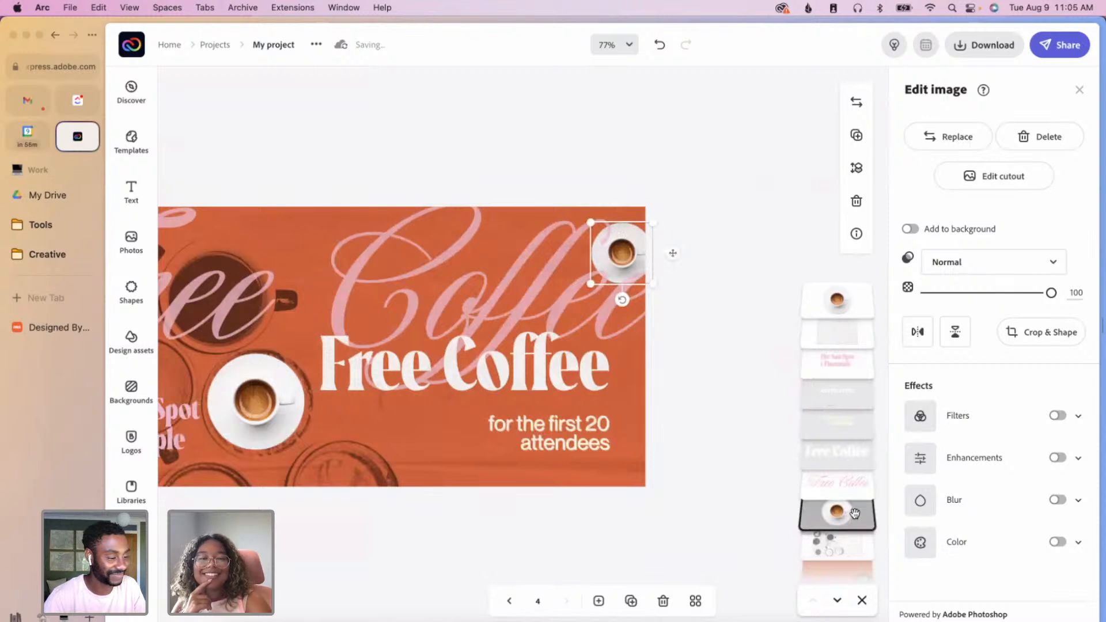
# - Nudge the small cup farther into the upper-right corner so the banner's top and right edges crop its saucer
pyautogui.click(677, 253)
pyautogui.moveTo(682, 268); pyautogui.dragTo(733, 247)
pyautogui.hscroll(-1, 648, 428)
pyautogui.click(718, 513)
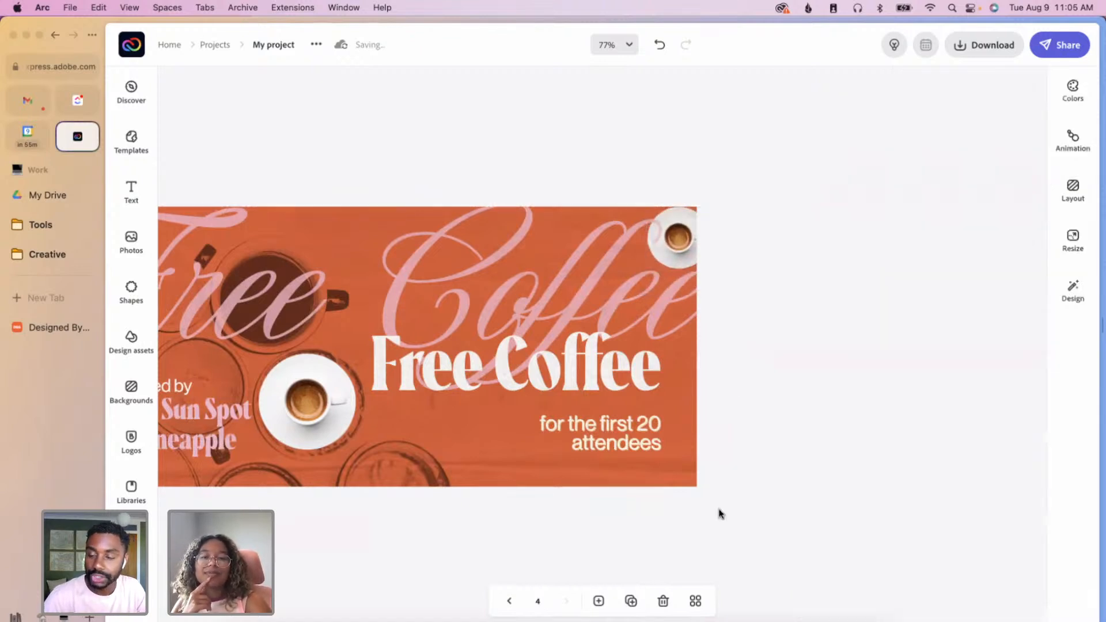
pyautogui.scroll(-2, 718, 269)
pyautogui.click(735, 238)
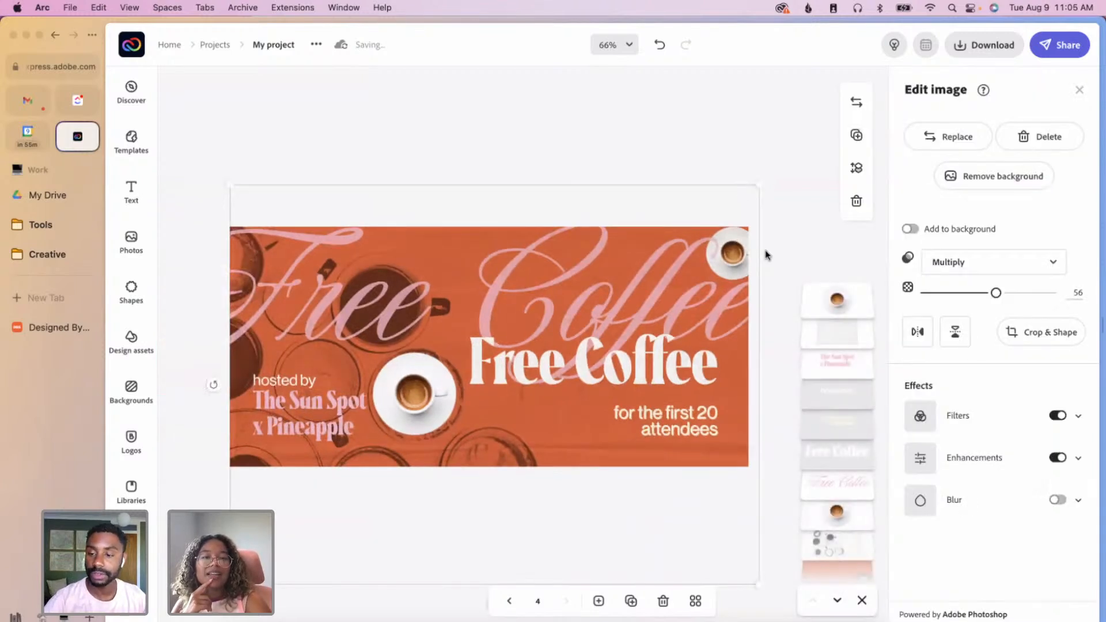
pyautogui.moveTo(787, 256); pyautogui.dragTo(792, 248)
pyautogui.click(696, 536)
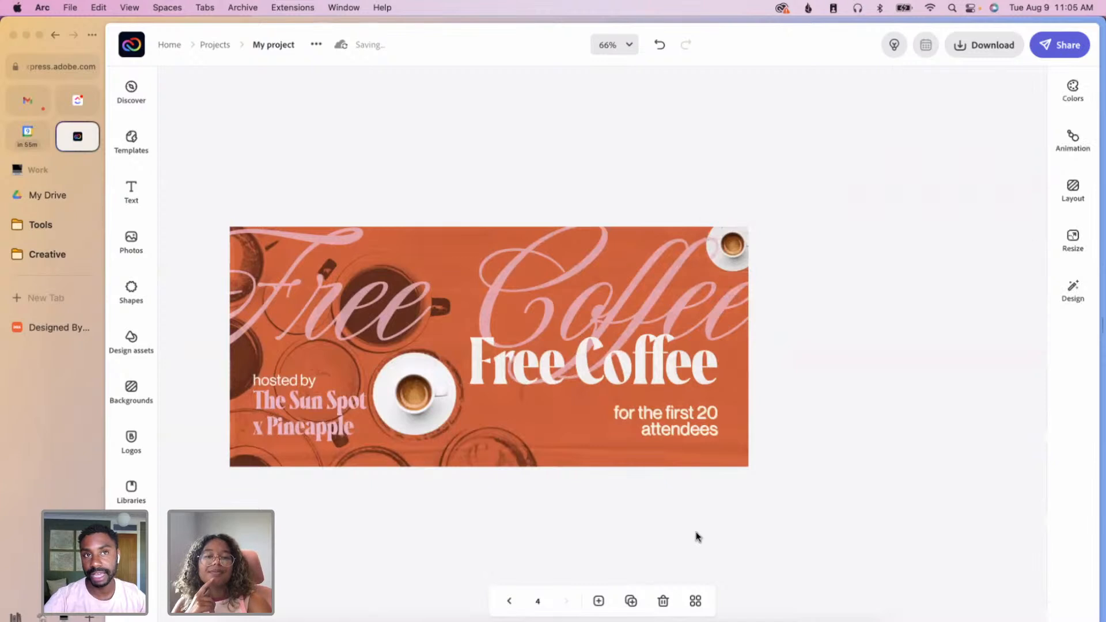
# - Left-align the "for the first 20 attendees" text
pyautogui.click(696, 428)
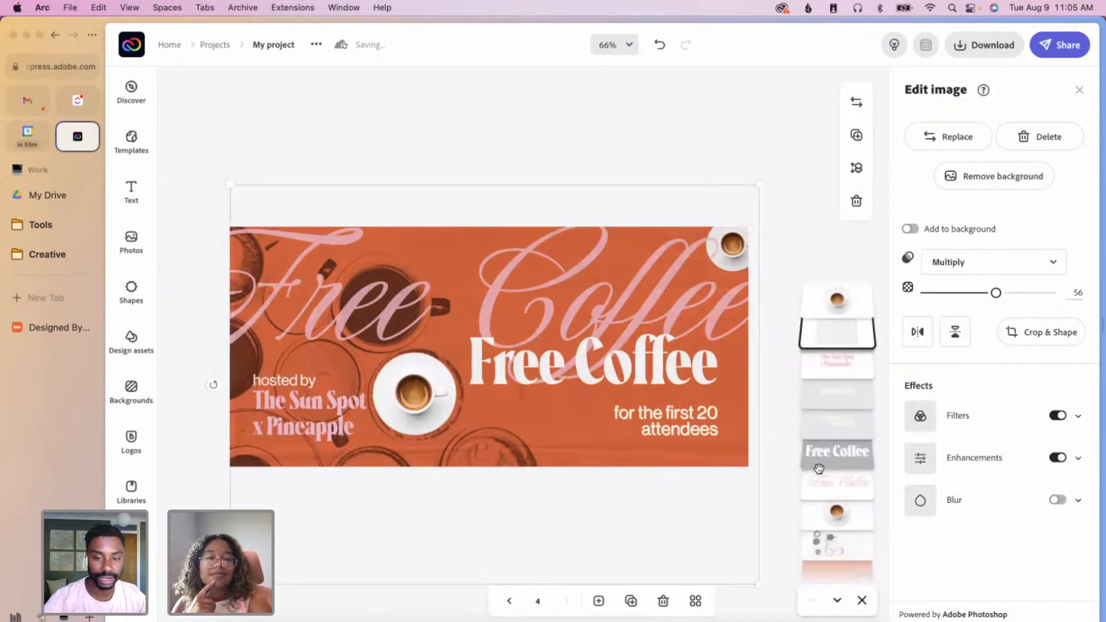
pyautogui.click(835, 427)
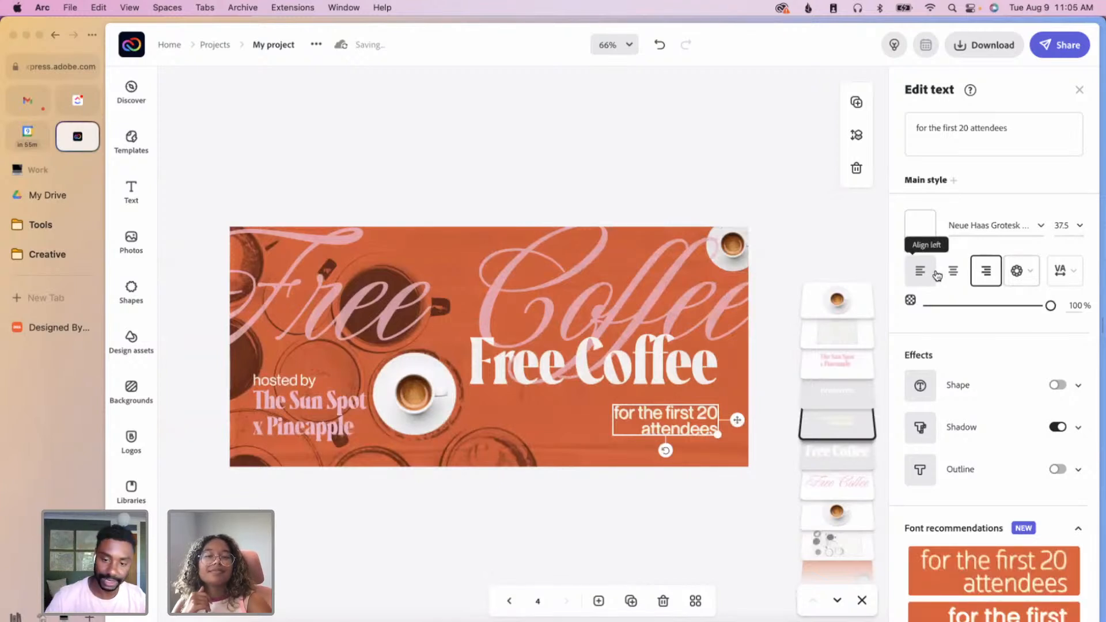
pyautogui.click(934, 273)
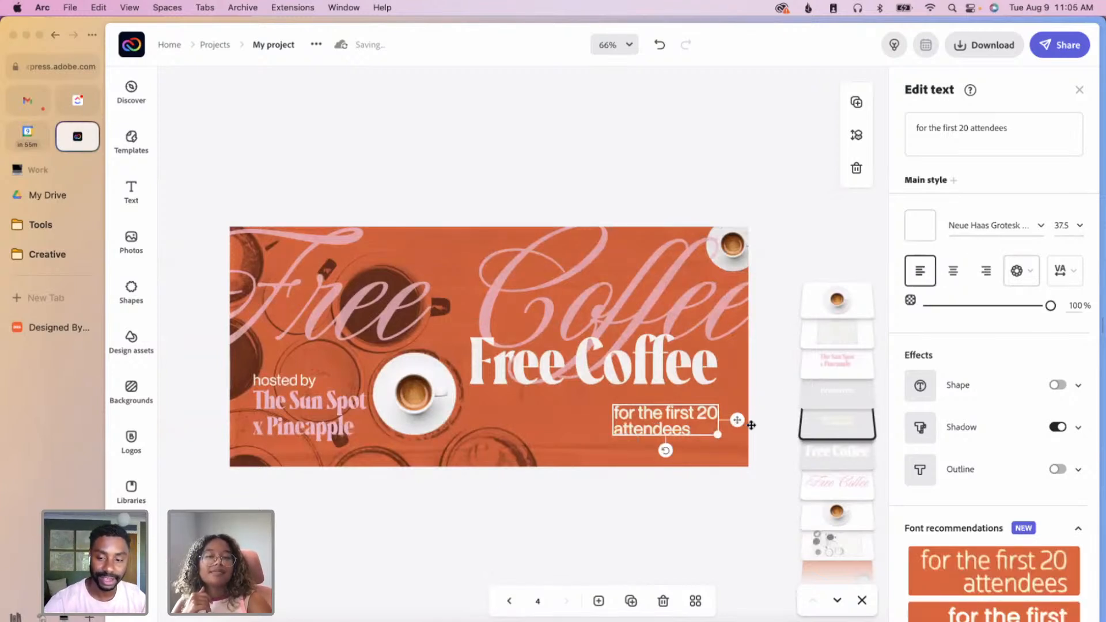
pyautogui.click(764, 348)
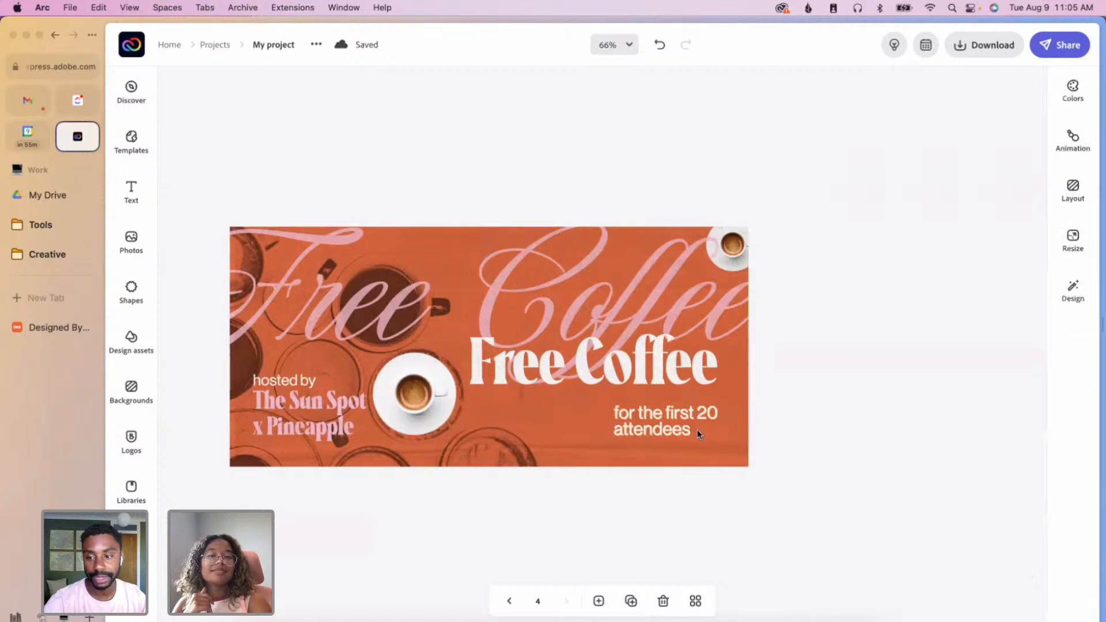
# - Turn off the attendees text's shadow, reduce its size to 34.3 and wrap it before "20", aligned with the white heading's right edge
pyautogui.click(724, 419)
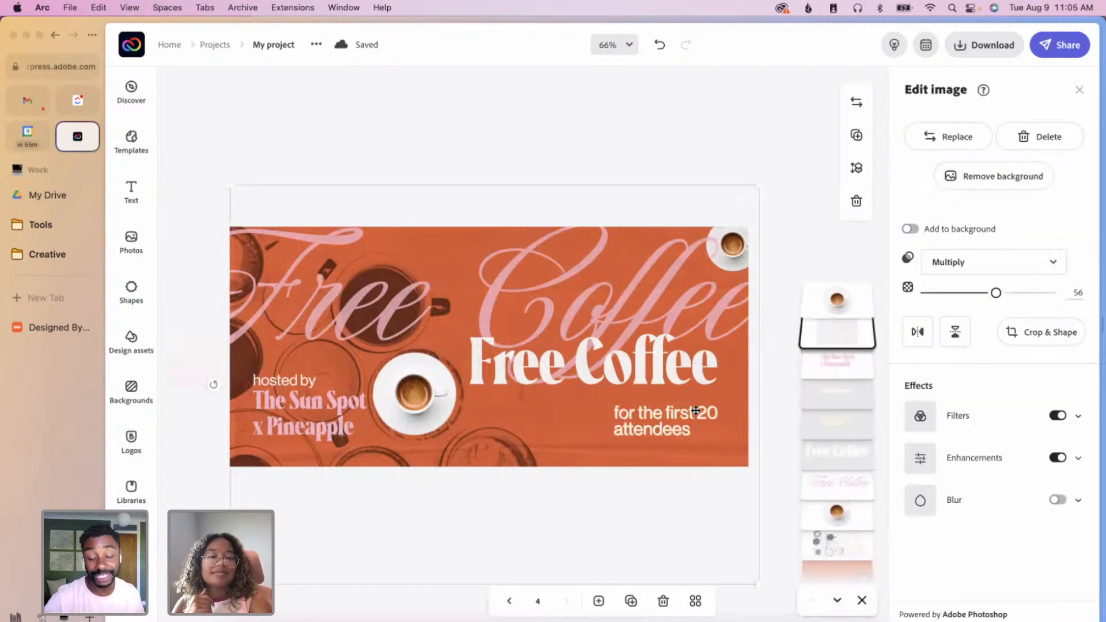
pyautogui.click(842, 422)
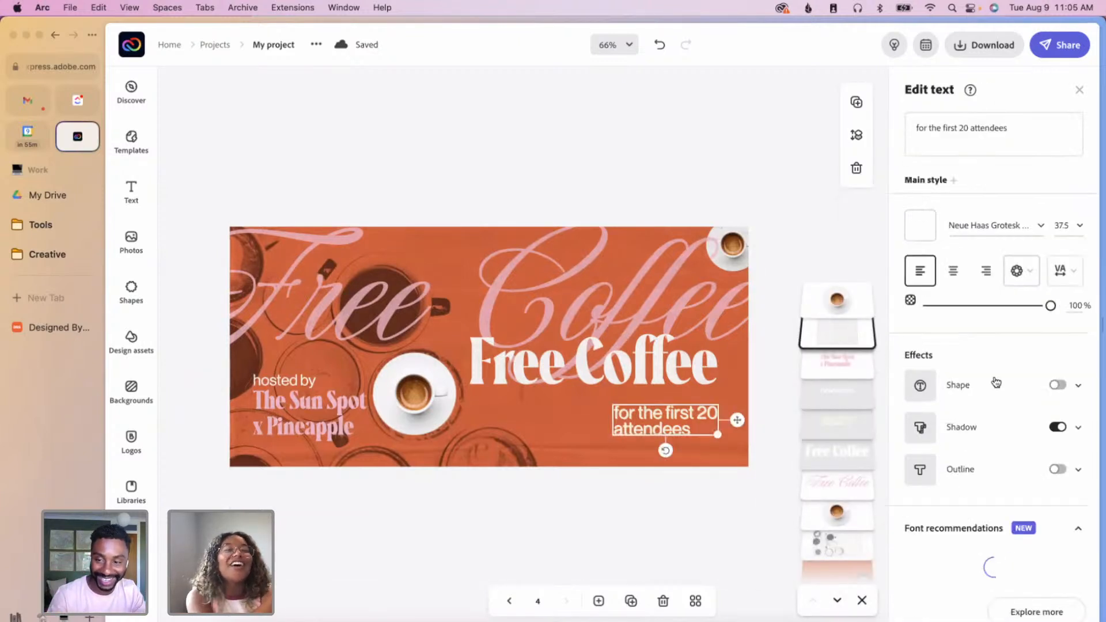
pyautogui.moveTo(745, 421)
pyautogui.mouseDown()
pyautogui.moveTo(702, 423)
pyautogui.moveTo(691, 438)
pyautogui.moveTo(739, 417)
pyautogui.mouseUp()
pyautogui.click(783, 418)
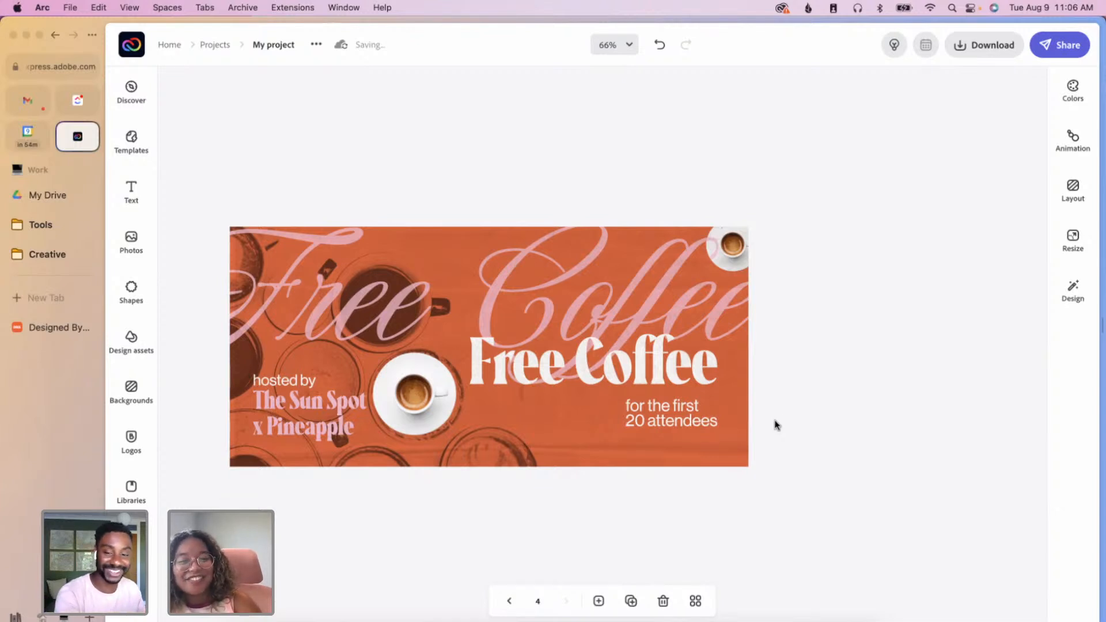
# - Try the attendees text farther left beneath the white "Free Coffee" heading
pyautogui.click(697, 435)
pyautogui.click(840, 426)
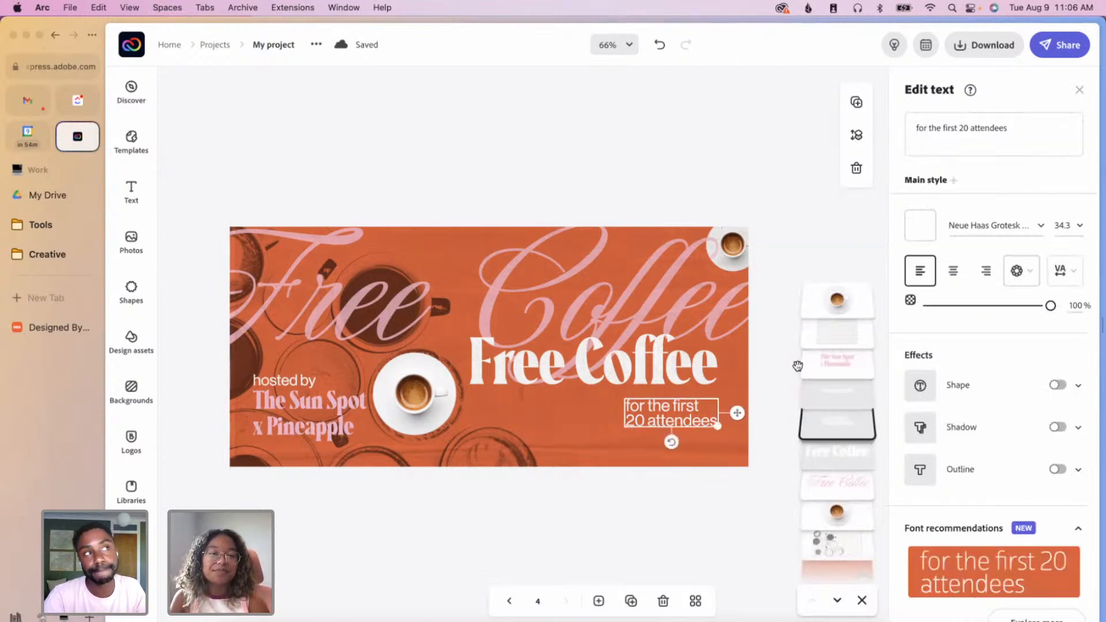
pyautogui.moveTo(691, 414); pyautogui.dragTo(740, 408)
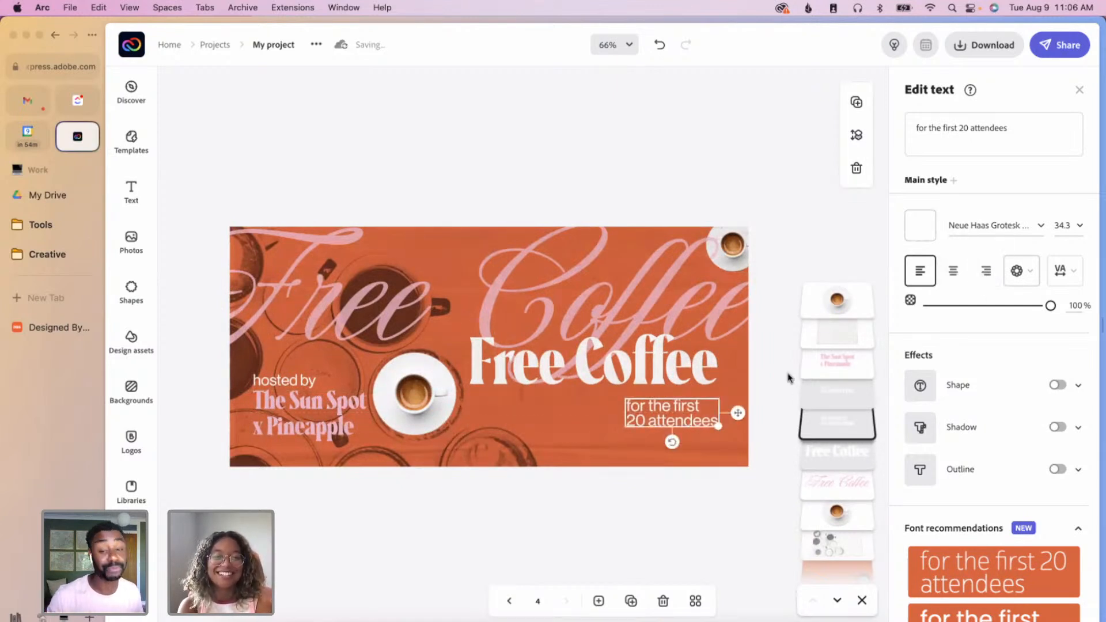
pyautogui.moveTo(720, 420); pyautogui.dragTo(694, 423)
pyautogui.click(713, 502)
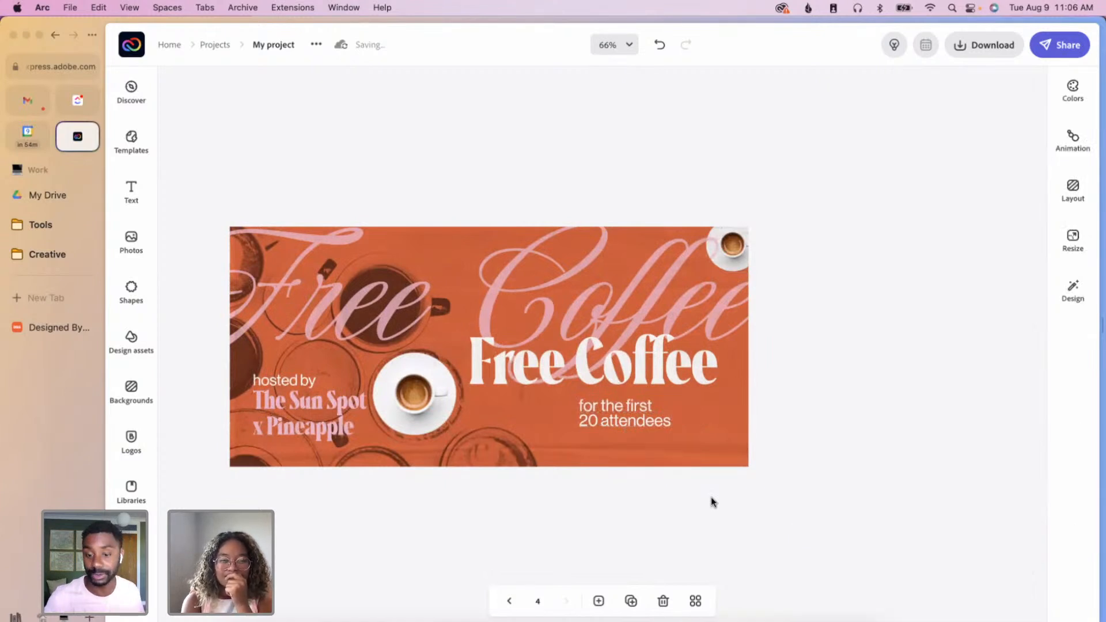
# - Move the attendees text back right so its right edge lines up with the white "Free Coffee" heading
pyautogui.click(634, 426)
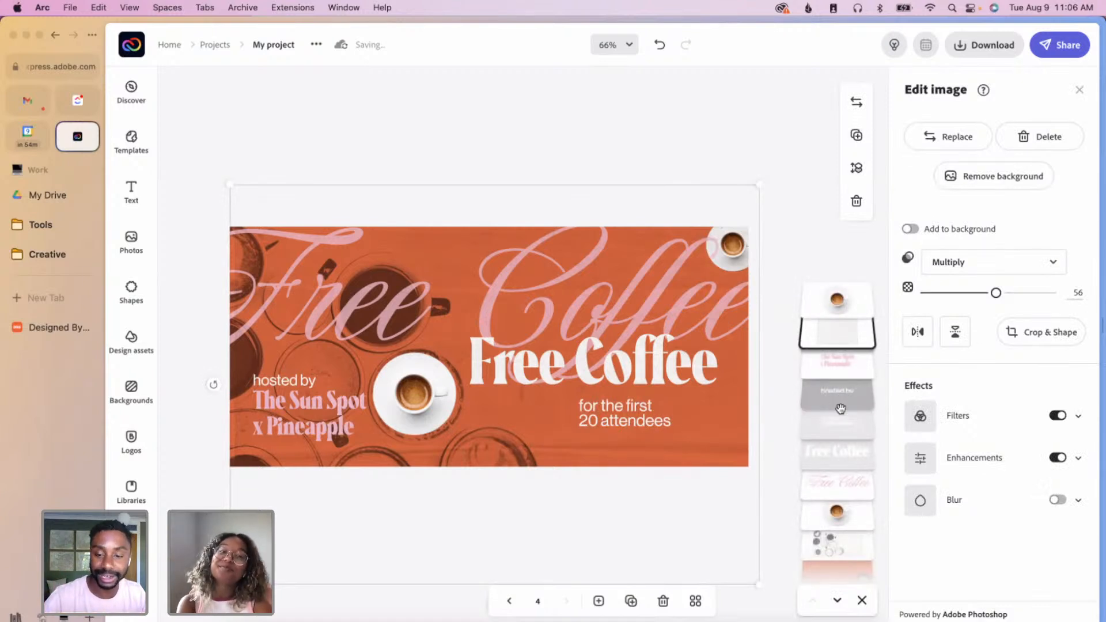
pyautogui.click(716, 427)
pyautogui.moveTo(690, 413); pyautogui.dragTo(736, 409)
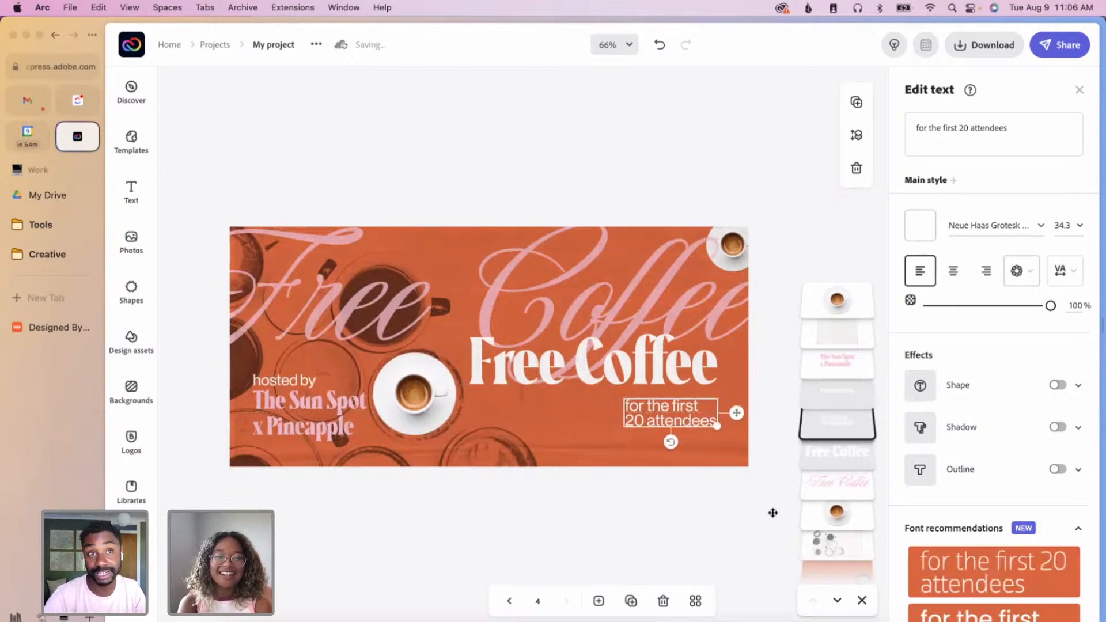
pyautogui.click(762, 529)
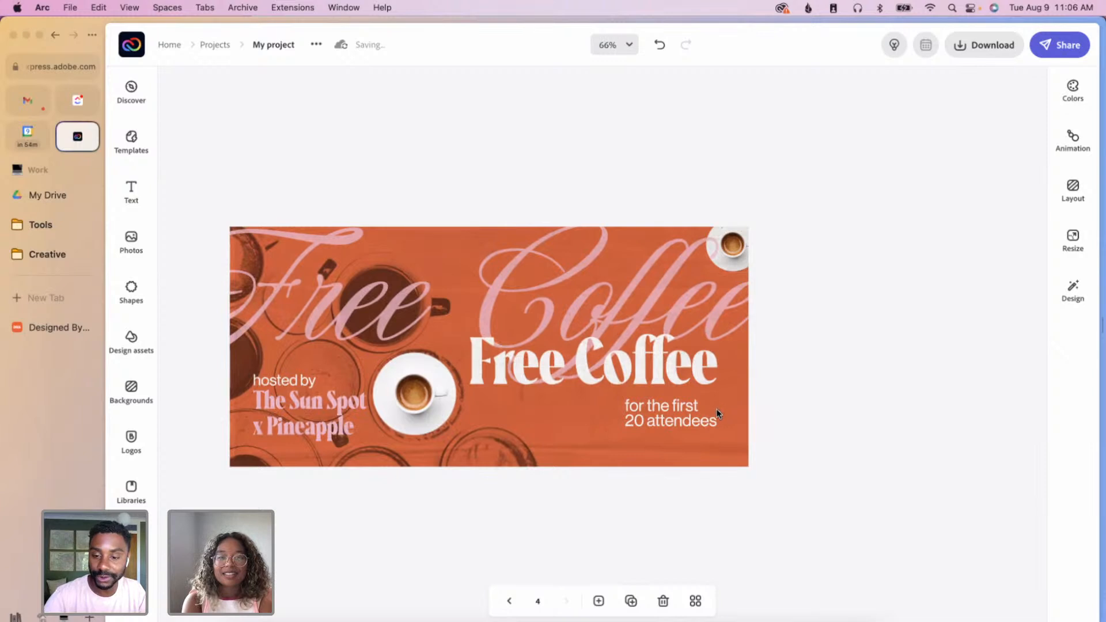
pyautogui.click(686, 416)
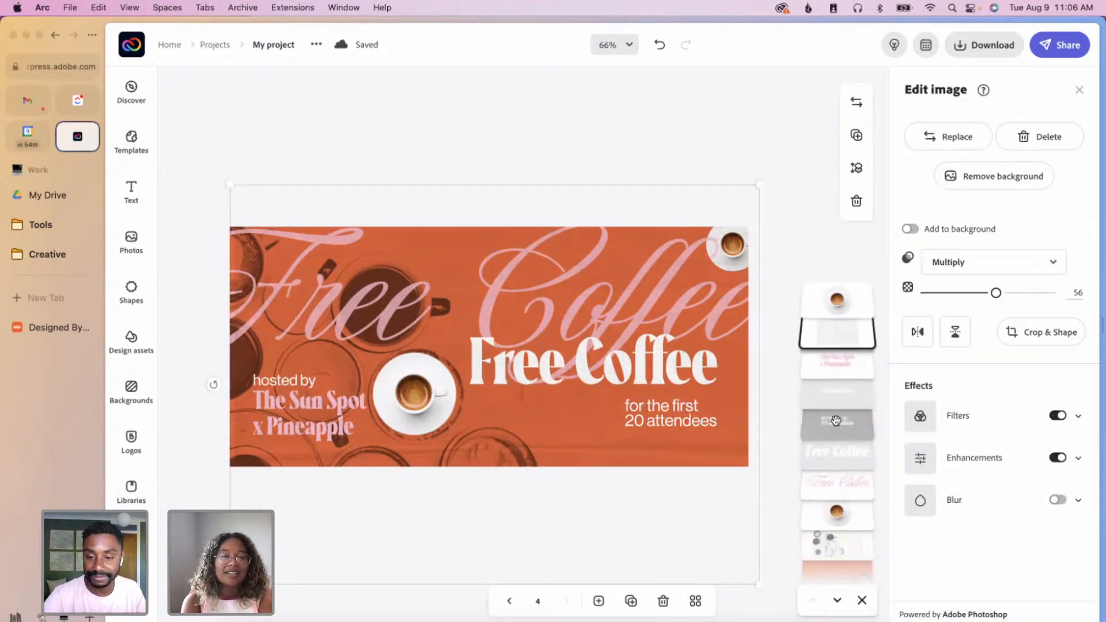
pyautogui.click(836, 421)
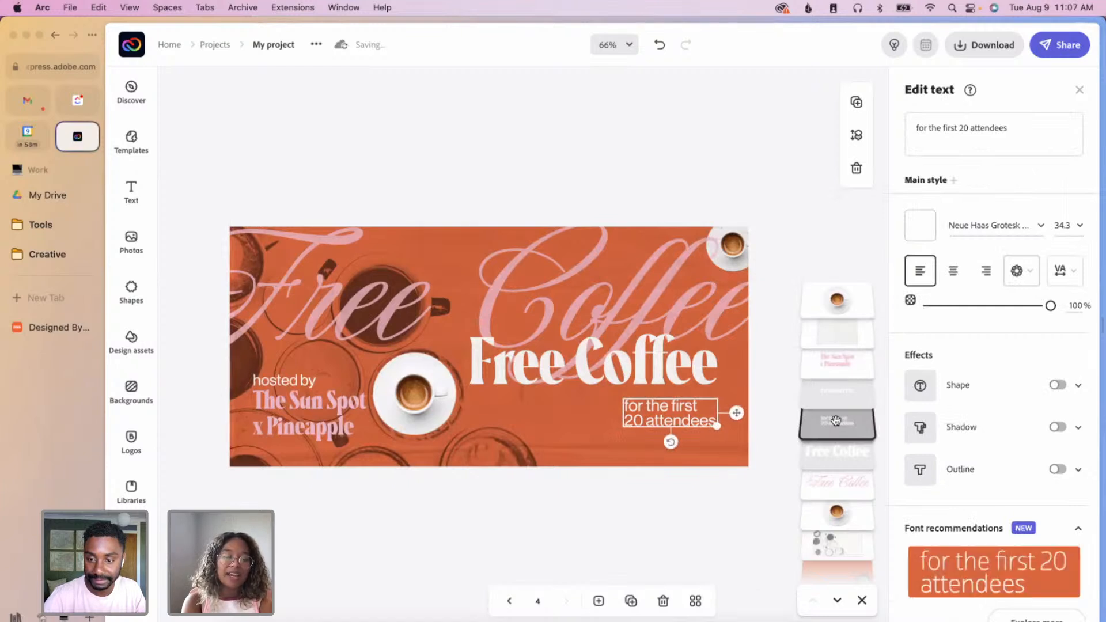
pyautogui.click(638, 524)
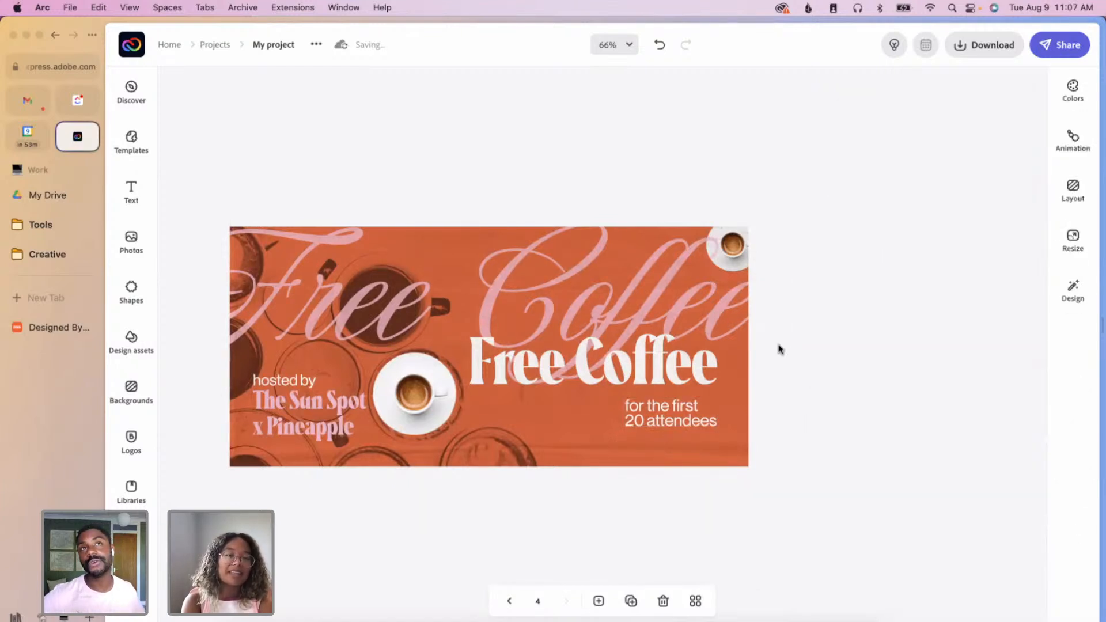
# - Duplicate the pink script "Free Coffee" and place the copy across the banner's bottom edge, partly cropped
pyautogui.click(840, 481)
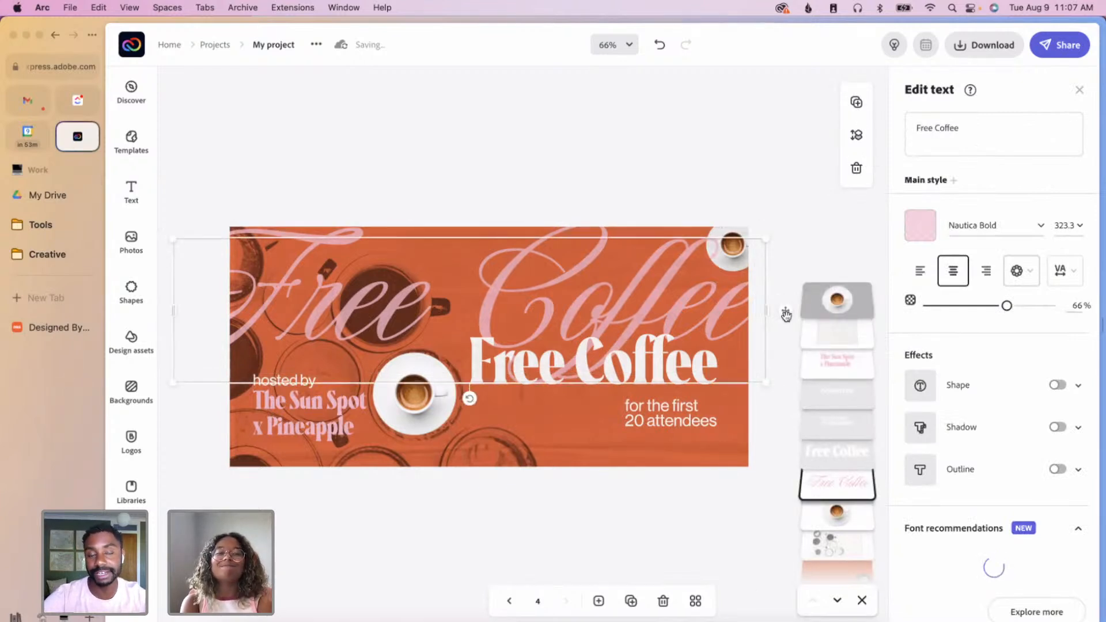
pyautogui.press('super+d')
pyautogui.moveTo(784, 456); pyautogui.dragTo(778, 488)
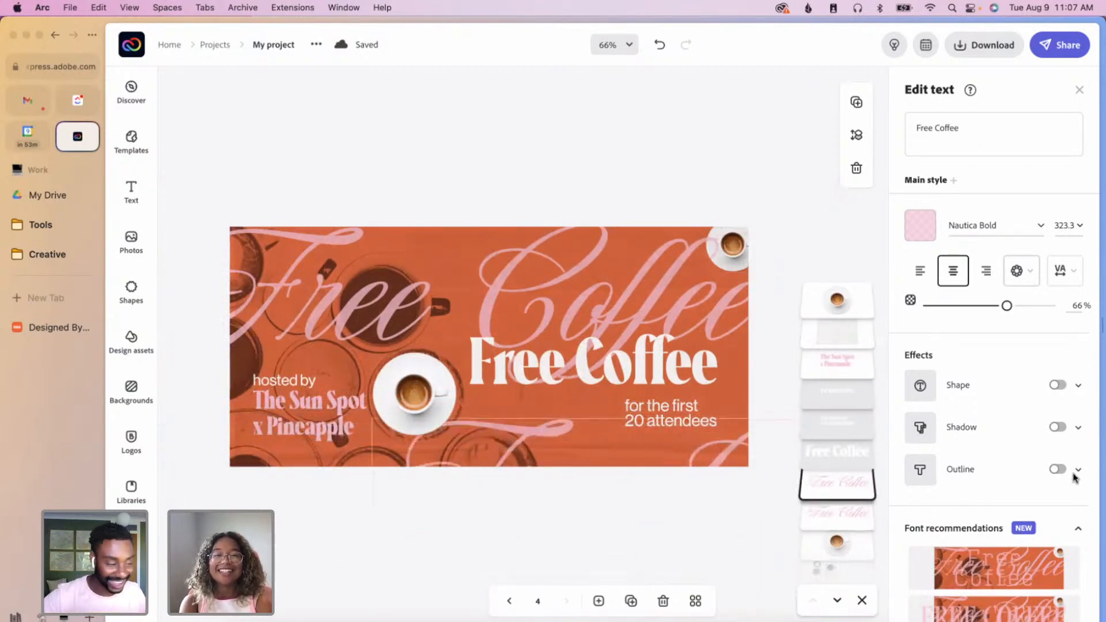
pyautogui.moveTo(932, 485); pyautogui.dragTo(775, 479)
# - Change the copied pink script's text to "S" and move it to the banner's lower-right corner
pyautogui.moveTo(988, 140); pyautogui.dragTo(911, 126)
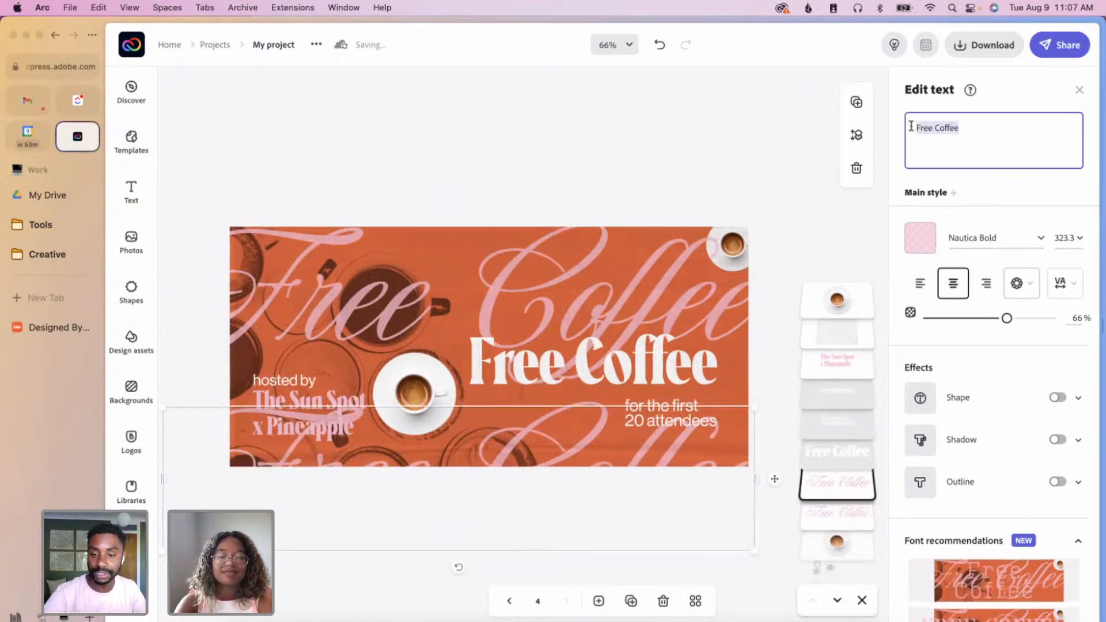
pyautogui.write('S')
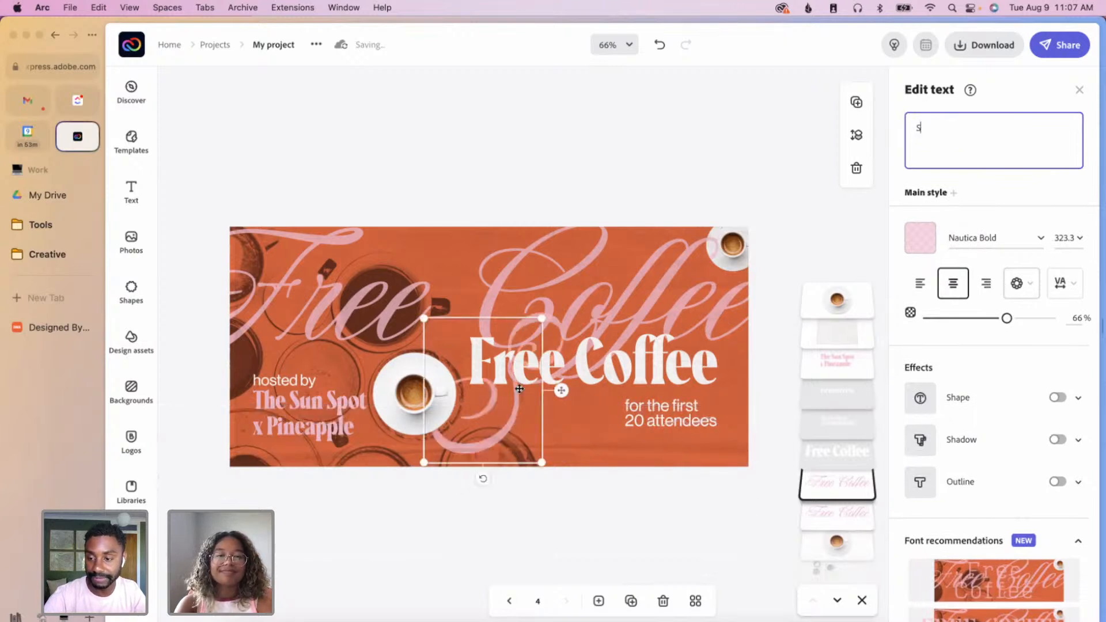
pyautogui.moveTo(739, 478); pyautogui.dragTo(746, 473)
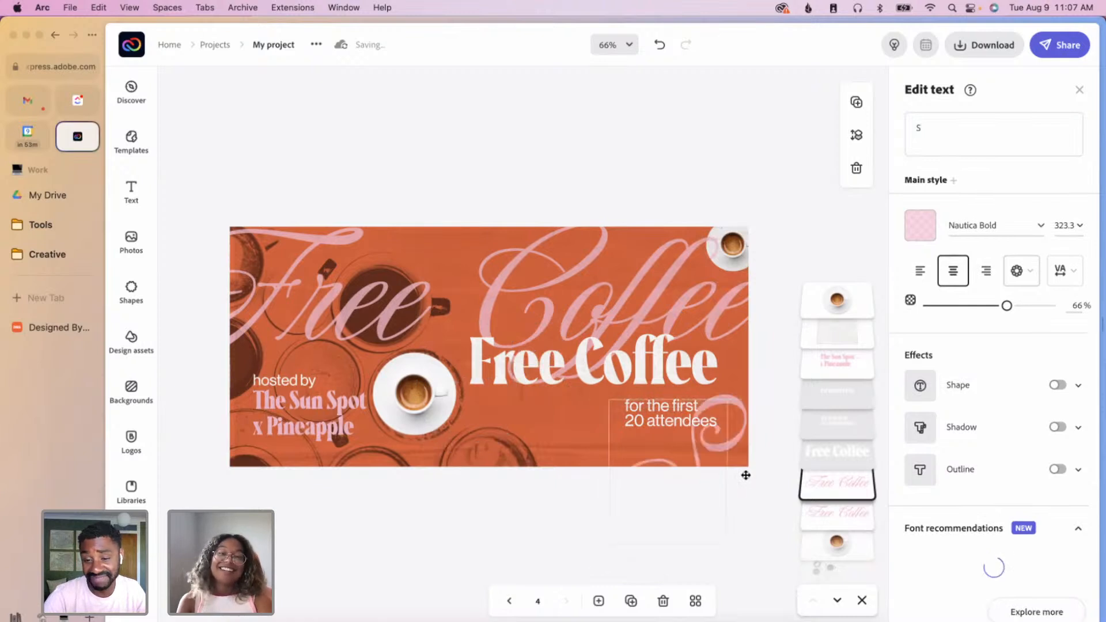
# - Rotate the pink "S" clockwise about 45°, enlarge it to size 604.8 and position it so the banner's lower-right edges crop its swirls
pyautogui.moveTo(668, 567); pyautogui.dragTo(600, 529)
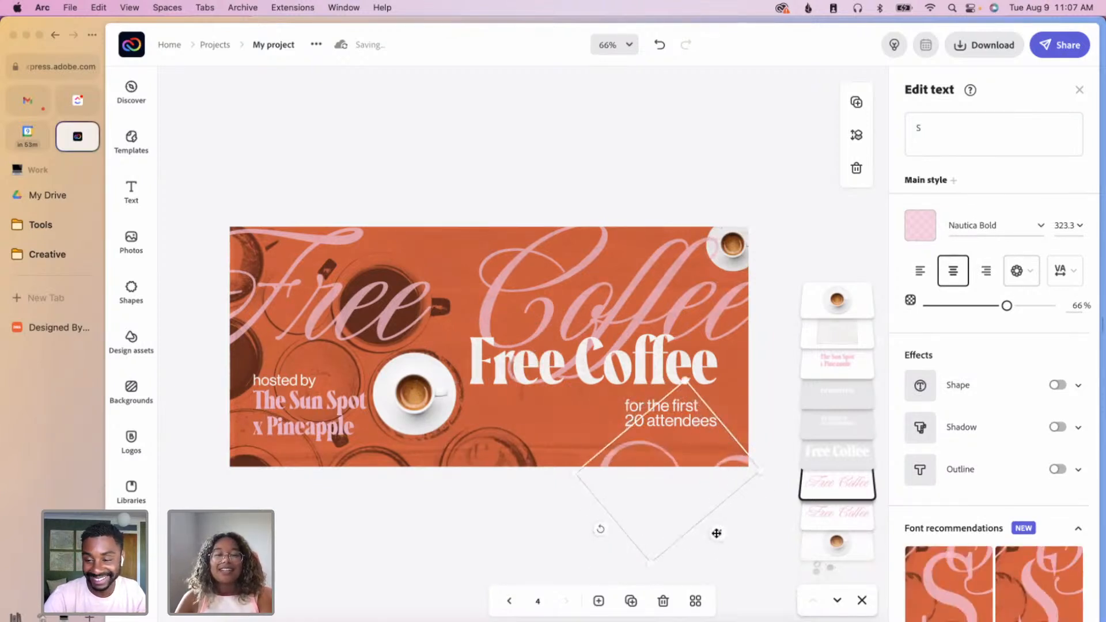
pyautogui.moveTo(717, 533); pyautogui.dragTo(669, 513)
pyautogui.moveTo(727, 454); pyautogui.dragTo(595, 532)
pyautogui.moveTo(649, 459); pyautogui.dragTo(762, 457)
pyautogui.moveTo(473, 559); pyautogui.dragTo(482, 566)
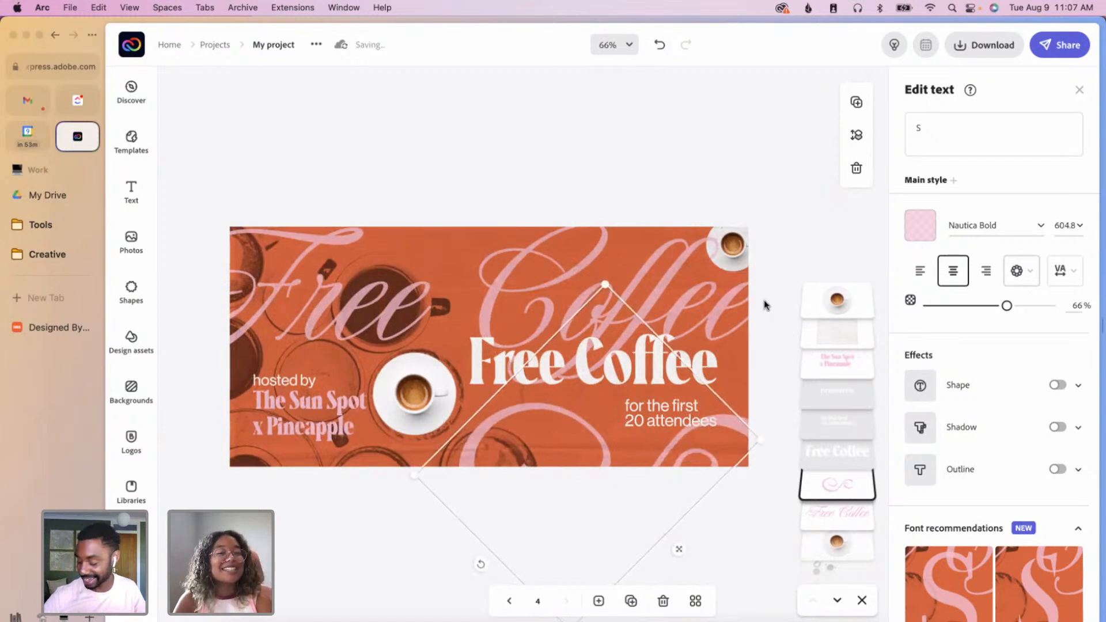
pyautogui.click(765, 320)
# - Shift the pink script "Free Coffee" slightly up and left so the banner's top edge crops it
pyautogui.click(725, 324)
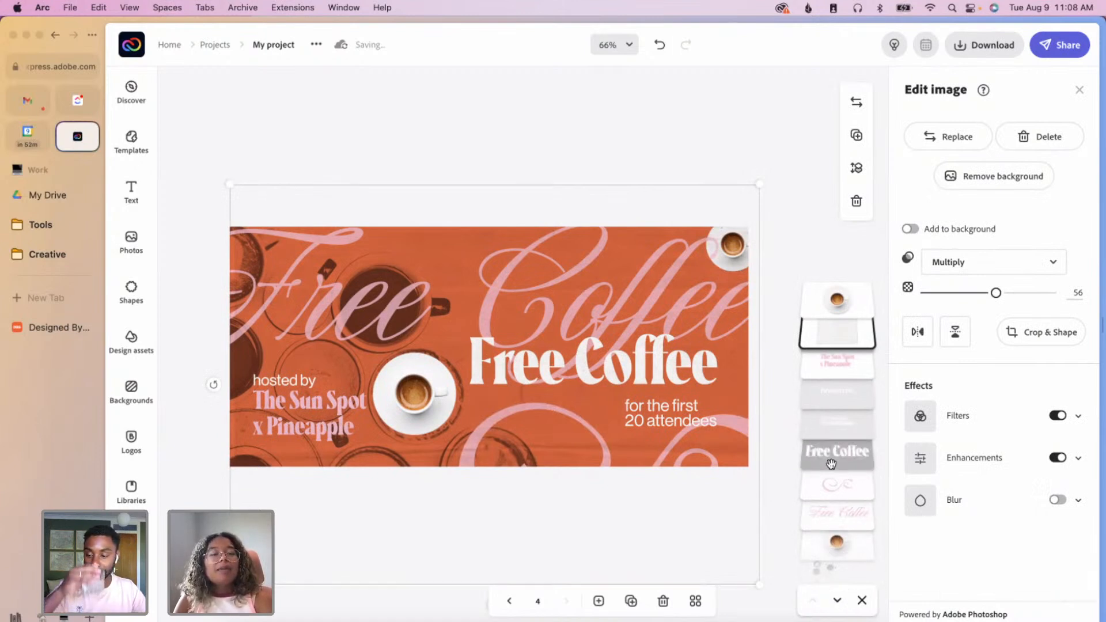
pyautogui.click(835, 510)
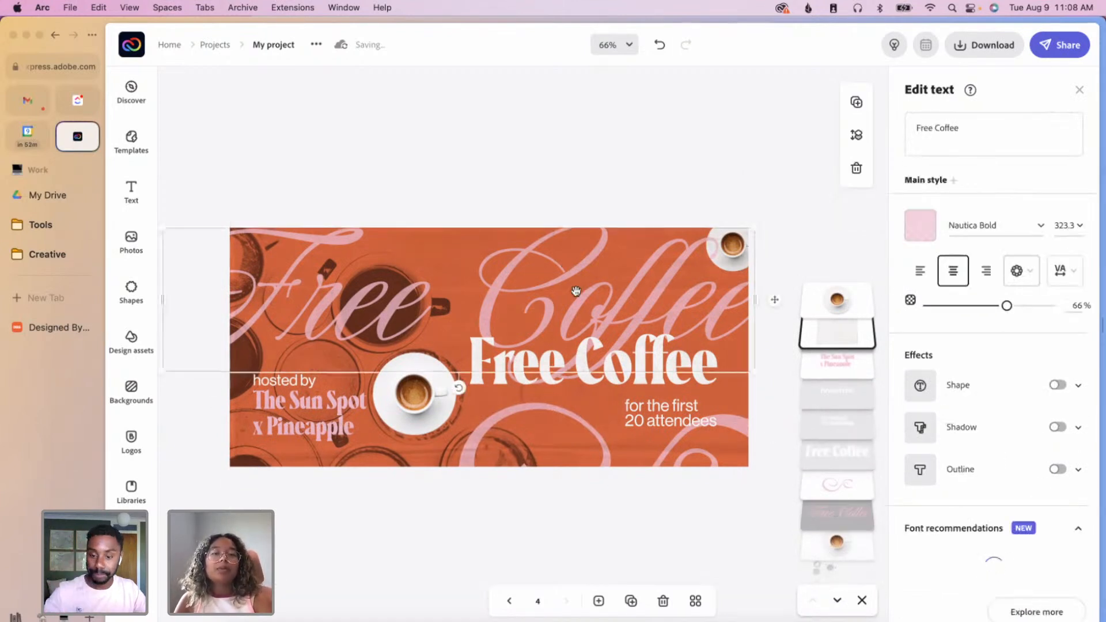
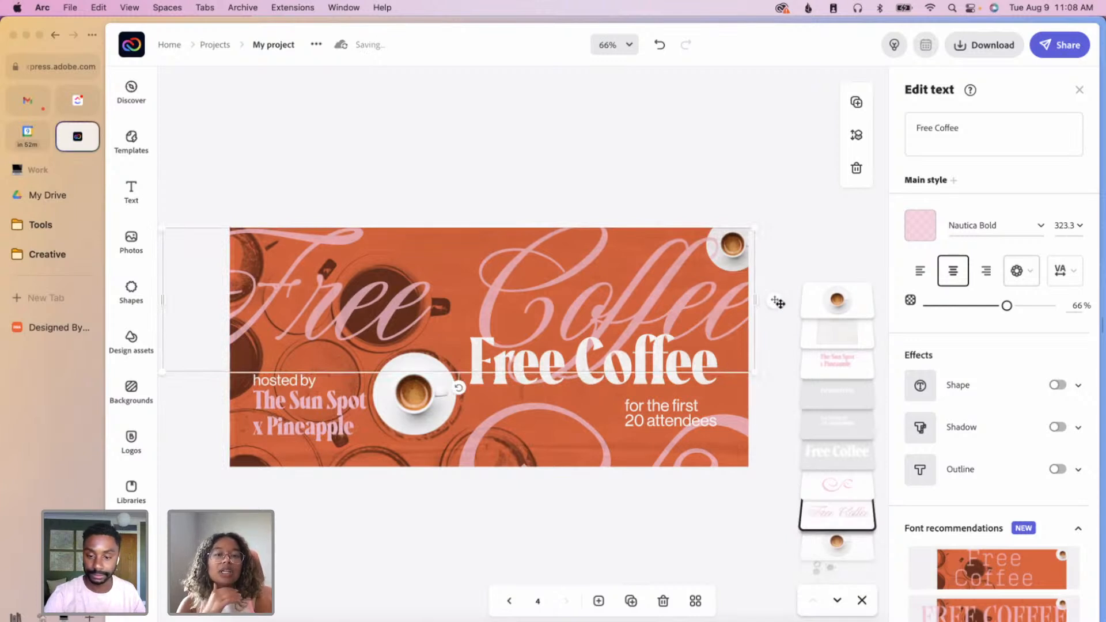
pyautogui.moveTo(778, 301); pyautogui.dragTo(774, 293)
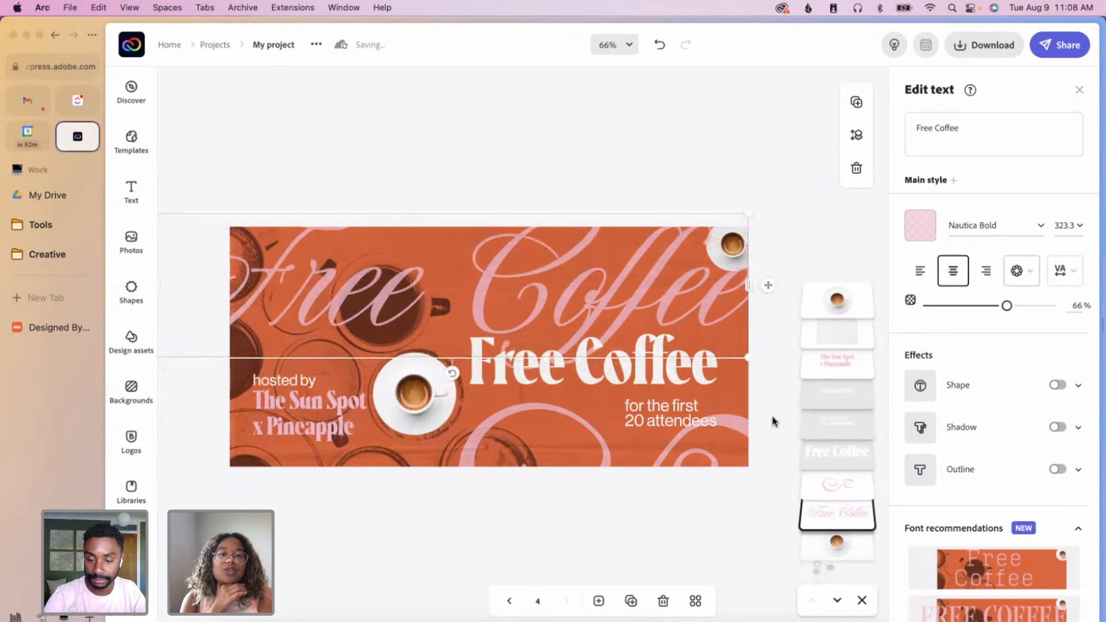
pyautogui.click(750, 401)
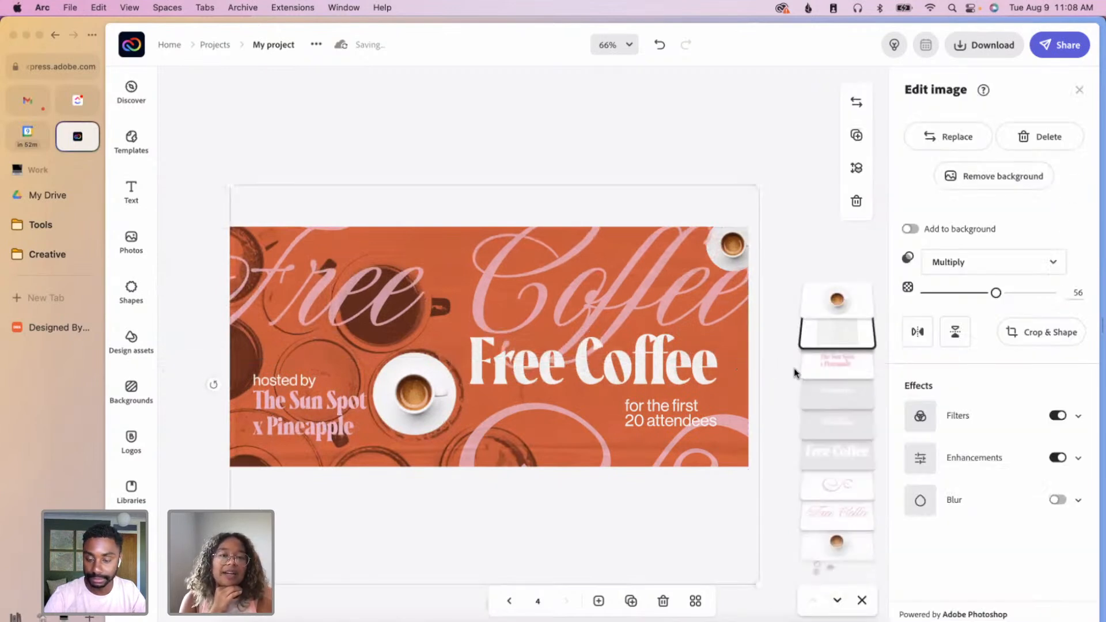
# - Raise the white "Free Coffee" heading and move the attendees text up beneath it
pyautogui.click(706, 345)
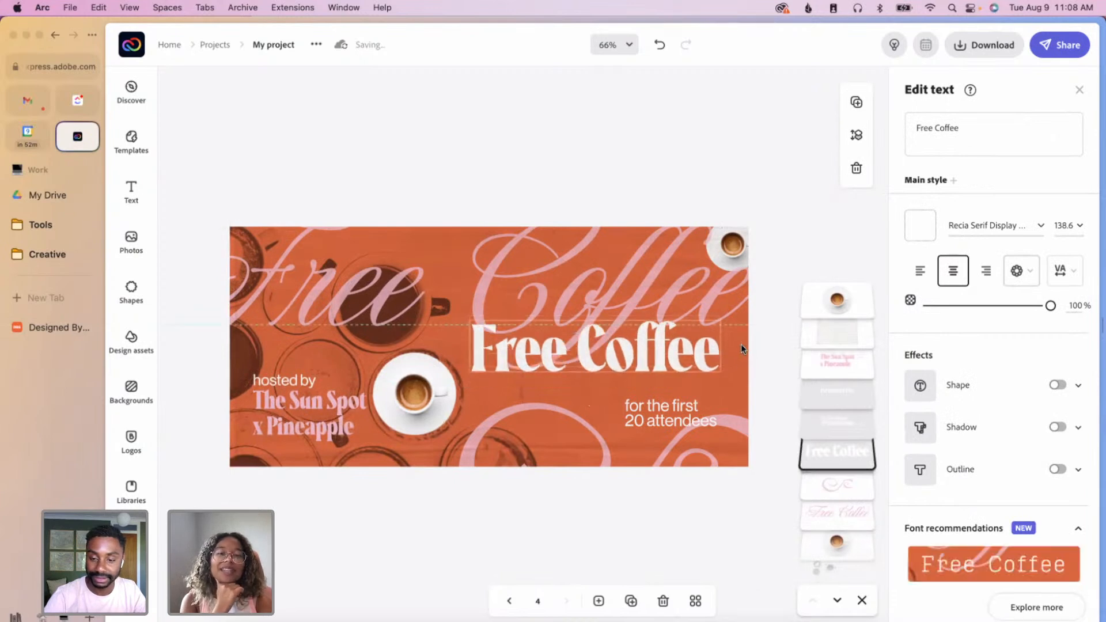
pyautogui.click(790, 427)
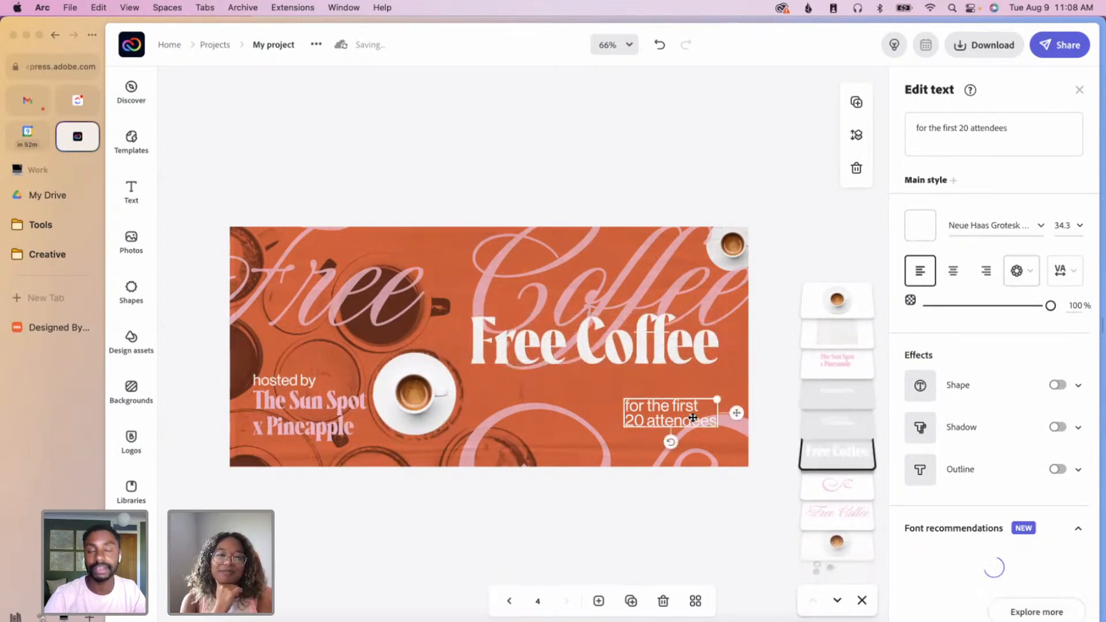
pyautogui.moveTo(734, 413)
pyautogui.mouseDown()
pyautogui.moveTo(740, 389)
pyautogui.moveTo(740, 402)
pyautogui.mouseUp()
pyautogui.click(836, 417)
# - Lower the white "Free Coffee" heading slightly so it sits closer to the attendees text
pyautogui.moveTo(743, 352); pyautogui.dragTo(742, 348)
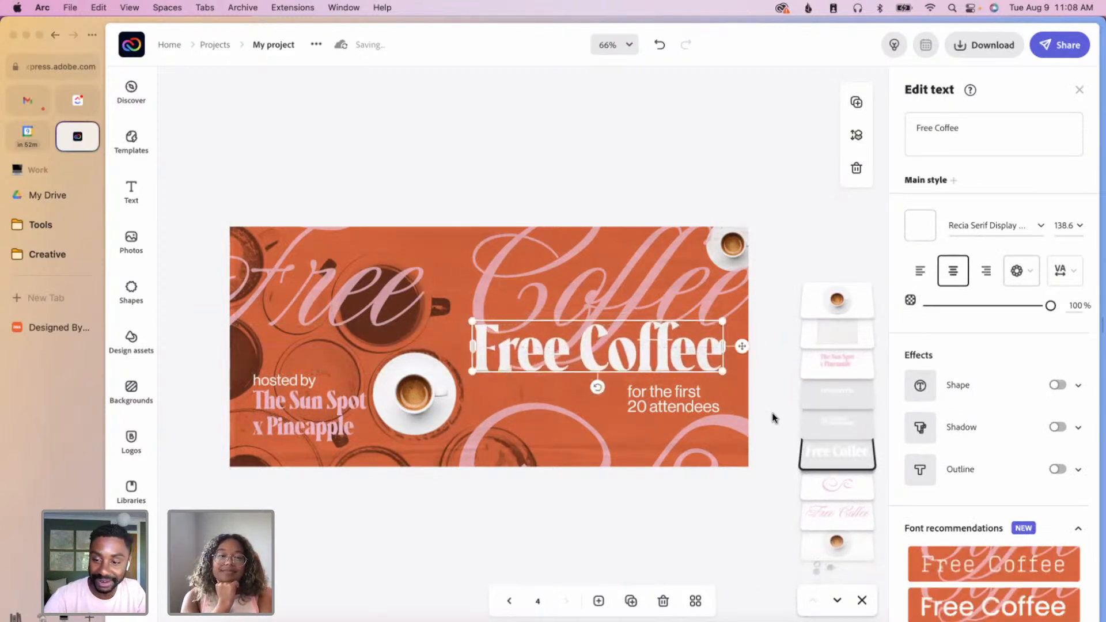
pyautogui.click(772, 418)
pyautogui.click(710, 362)
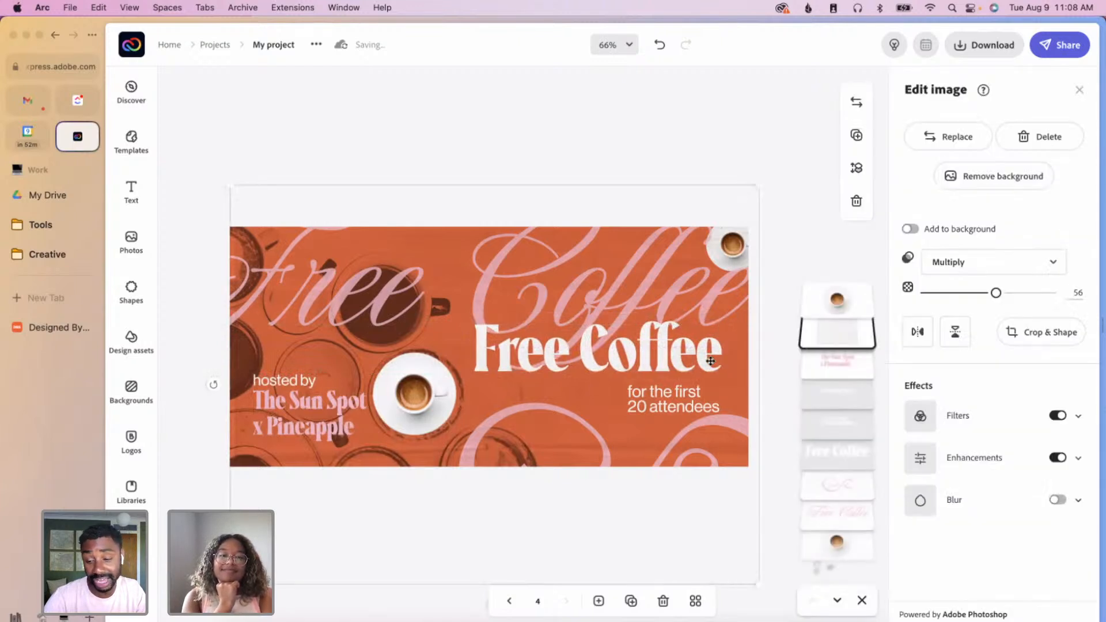
pyautogui.click(710, 355)
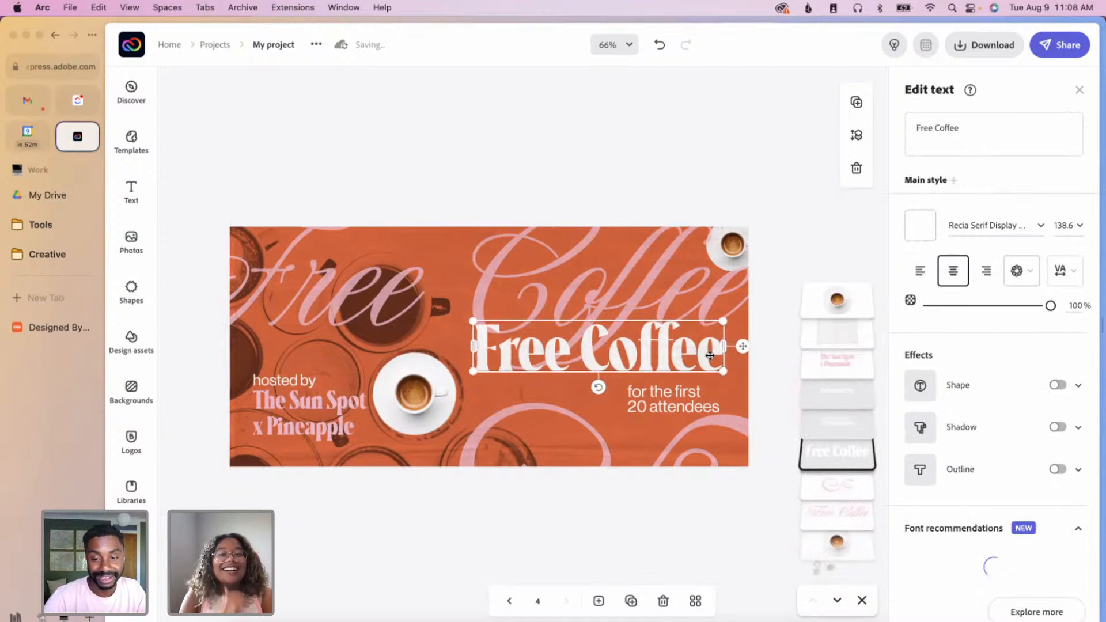
pyautogui.click(717, 536)
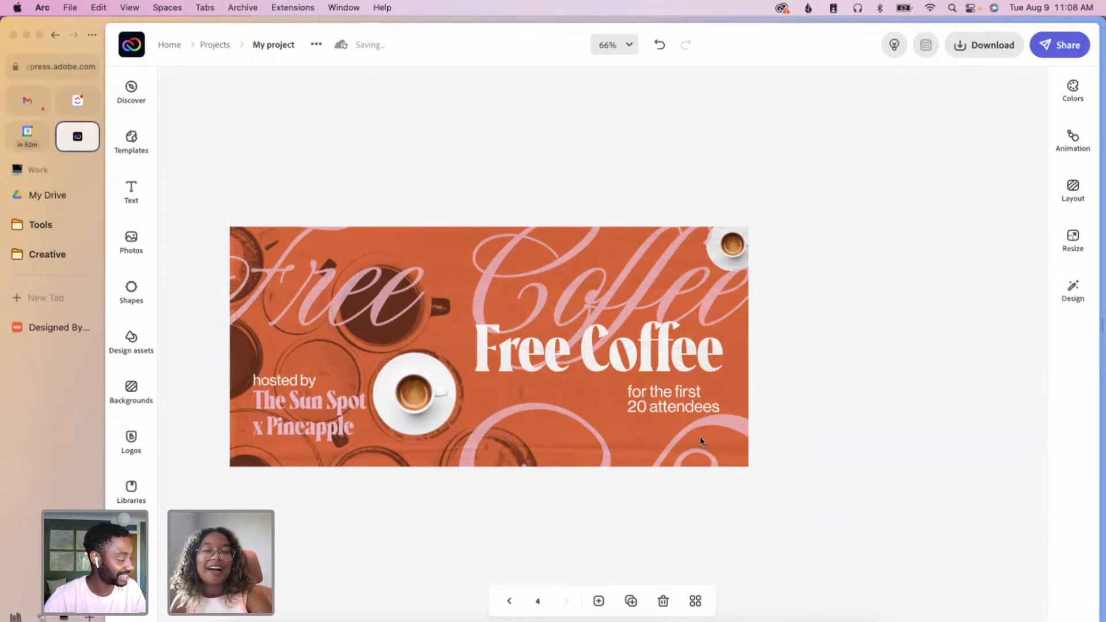
# - Move the "for the first 20 attendees" text down toward the banner's bottom edge, with its right end aligned to the heading's
pyautogui.click(687, 391)
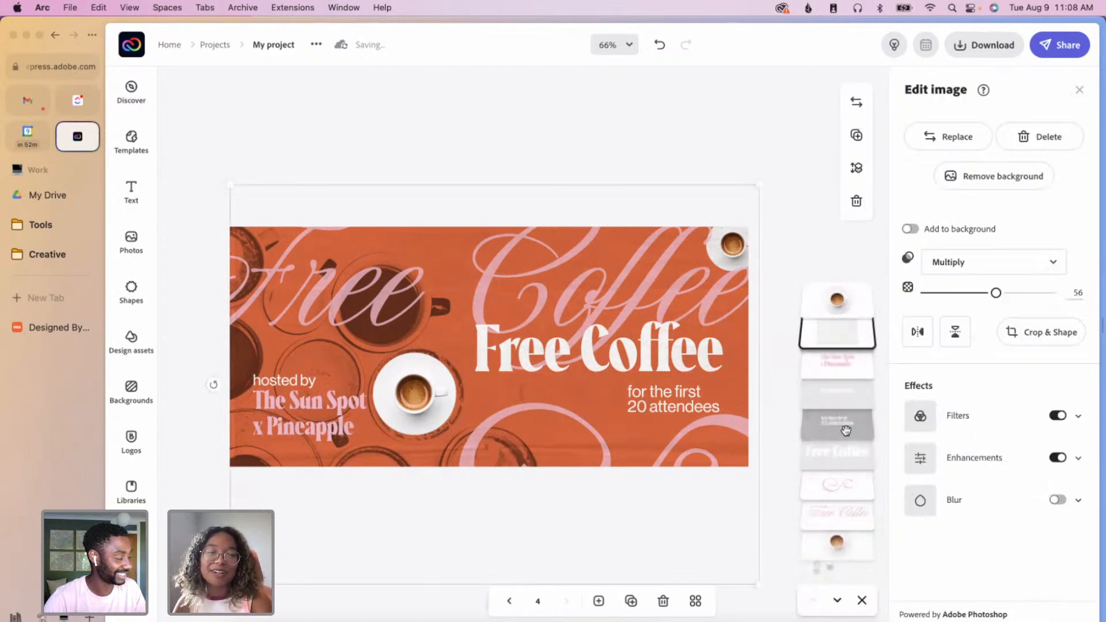
pyautogui.click(722, 417)
pyautogui.moveTo(722, 417); pyautogui.dragTo(745, 423)
pyautogui.click(728, 455)
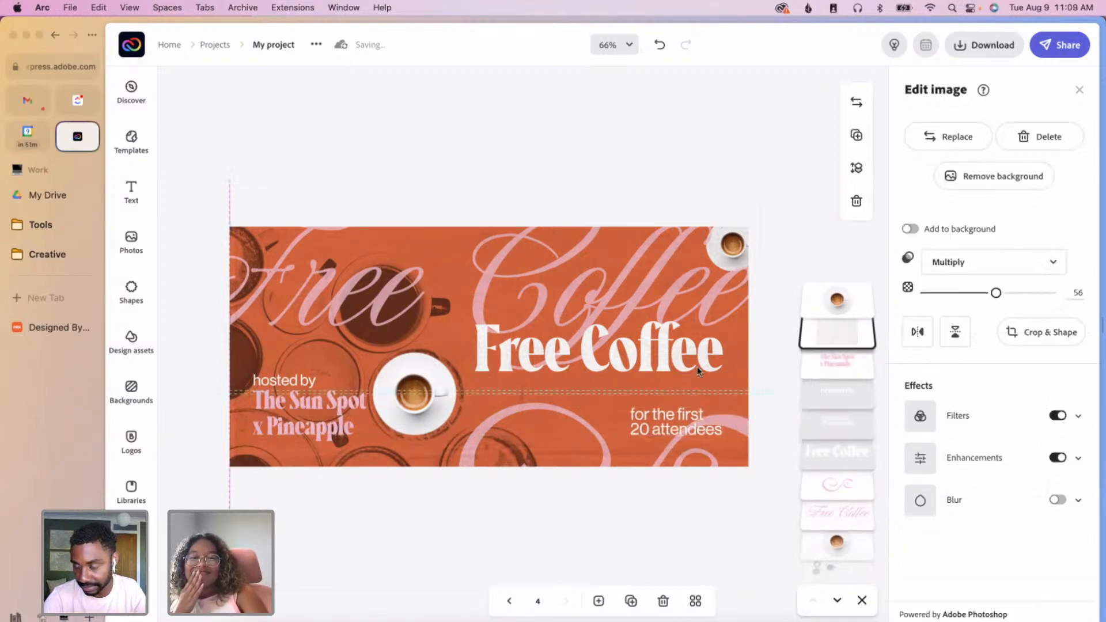
pyautogui.click(720, 348)
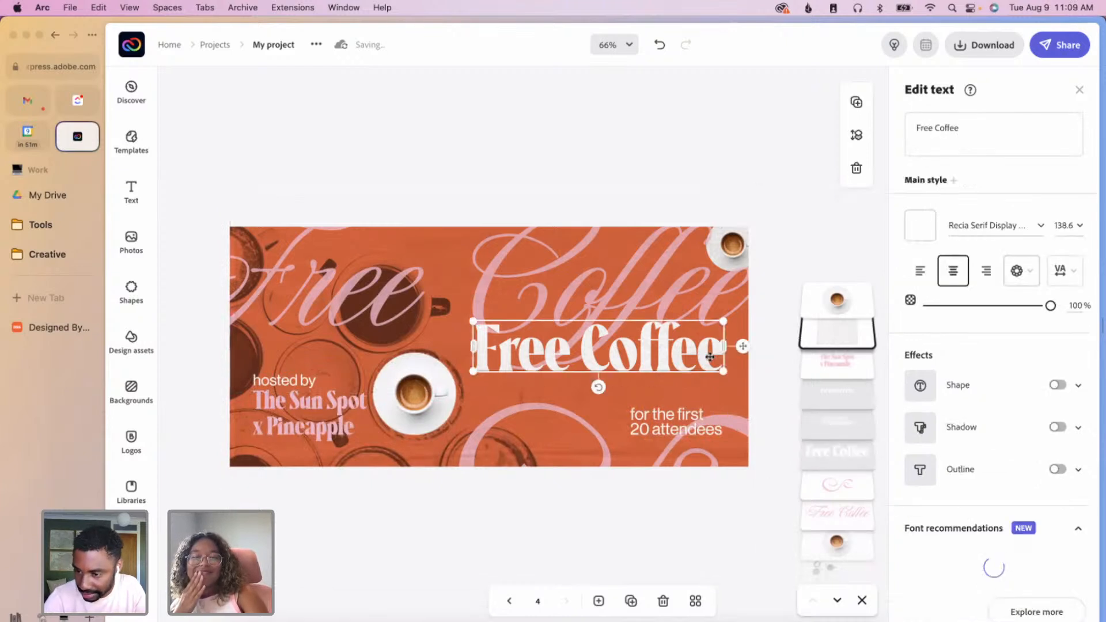
pyautogui.click(744, 348)
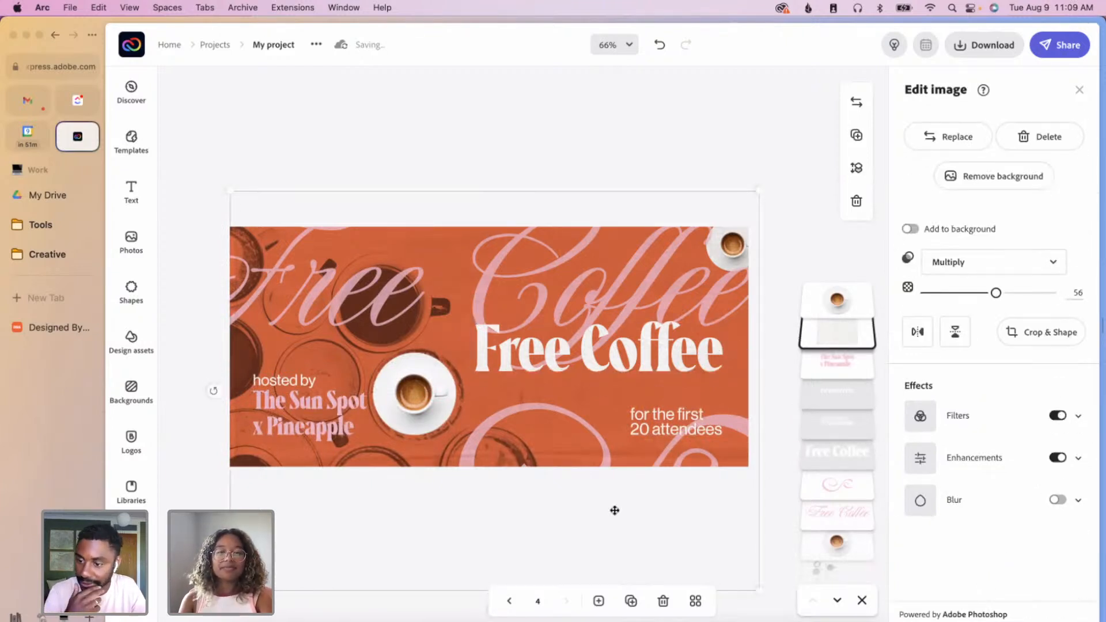
# - Examine the banner up close, checking the heading, espresso cup, host credit and attendees text
pyautogui.scroll(5, 704, 386)
pyautogui.scroll(1, 657, 388)
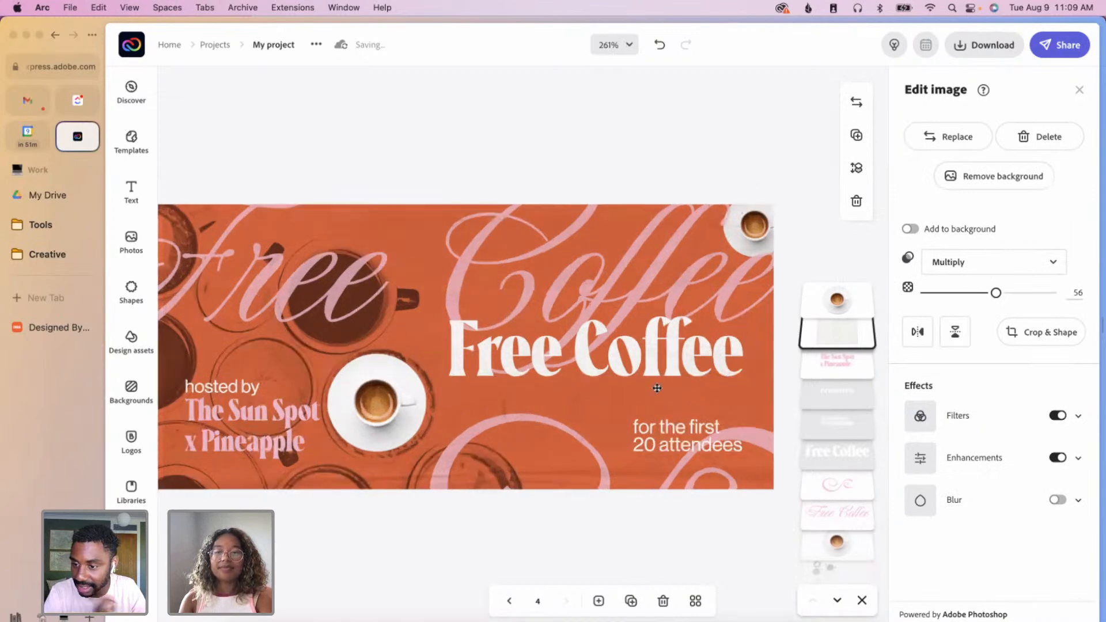
pyautogui.scroll(-5, 635, 377)
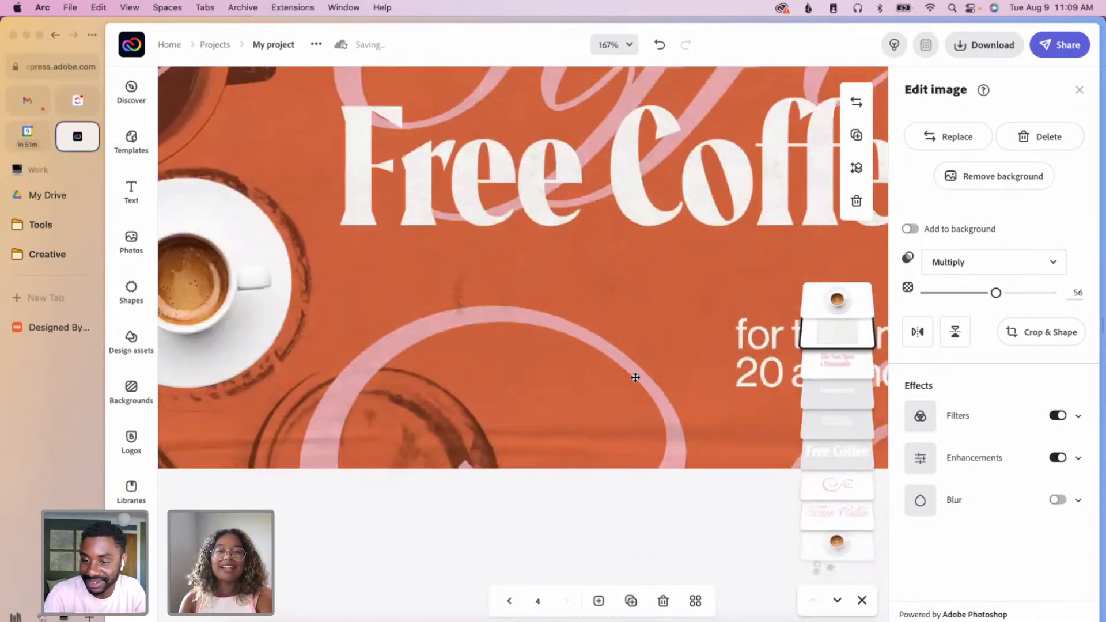
pyautogui.scroll(-10, 635, 377)
pyautogui.hscroll(-5, 635, 377)
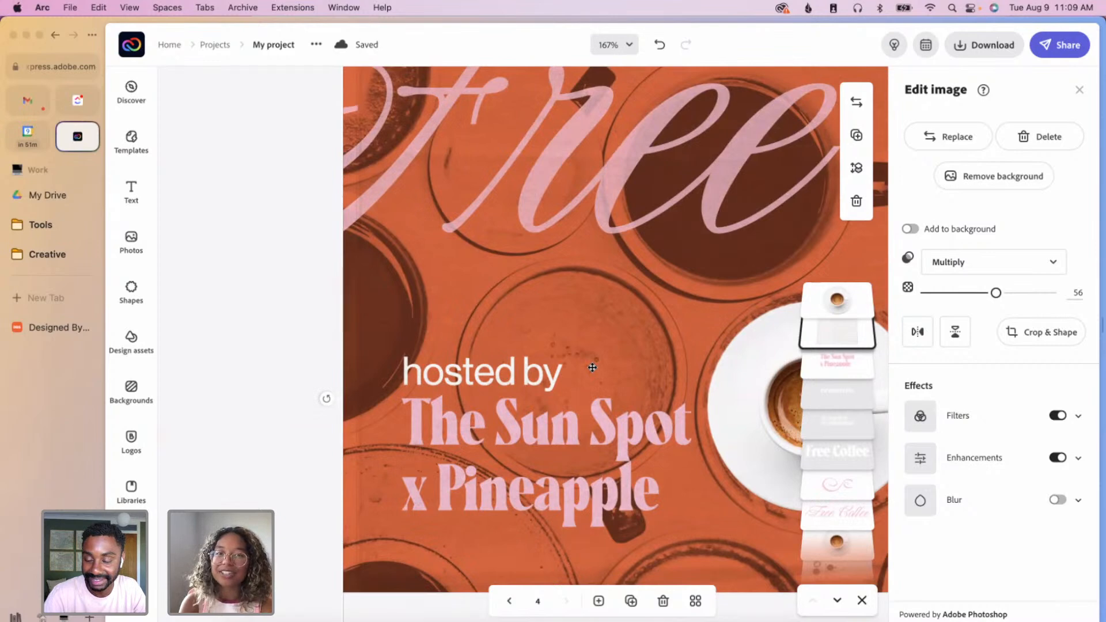
pyautogui.scroll(-5, 593, 367)
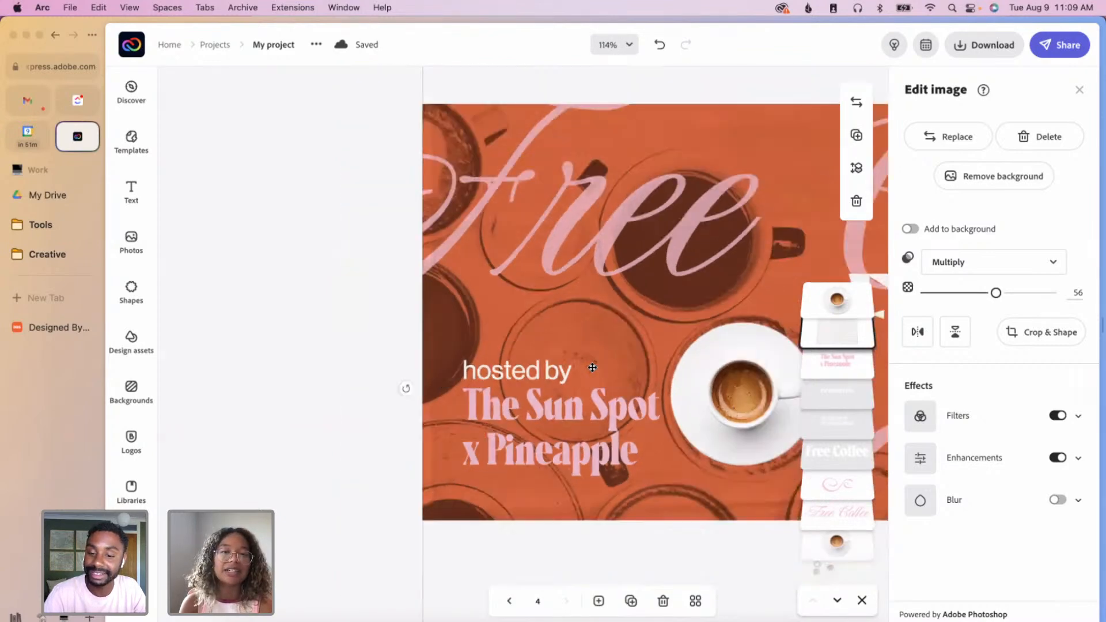
pyautogui.scroll(-4, 592, 367)
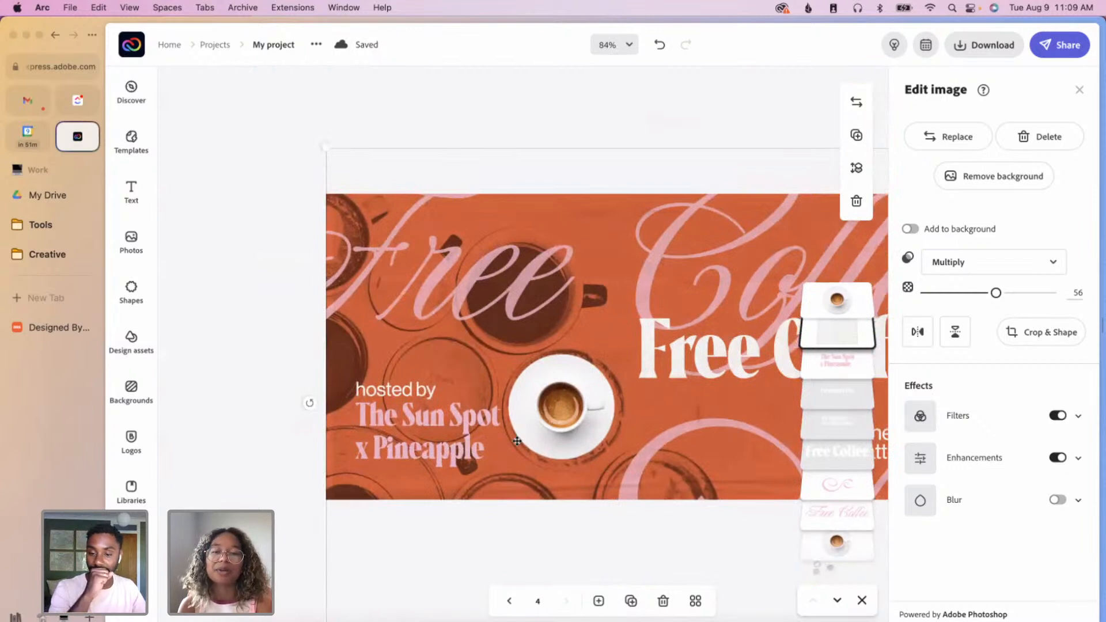
pyautogui.hscroll(8, 496, 448)
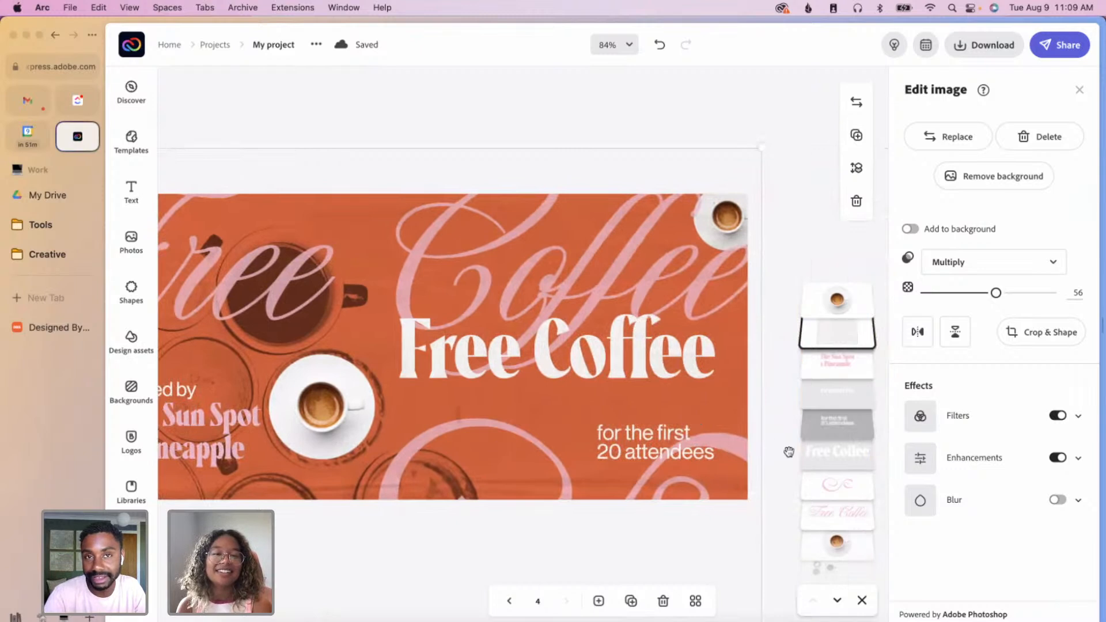
# - Raise the attendees text slightly and lower the white "Free Coffee" heading to sit directly above it
pyautogui.click(738, 444)
pyautogui.moveTo(734, 432); pyautogui.dragTo(741, 429)
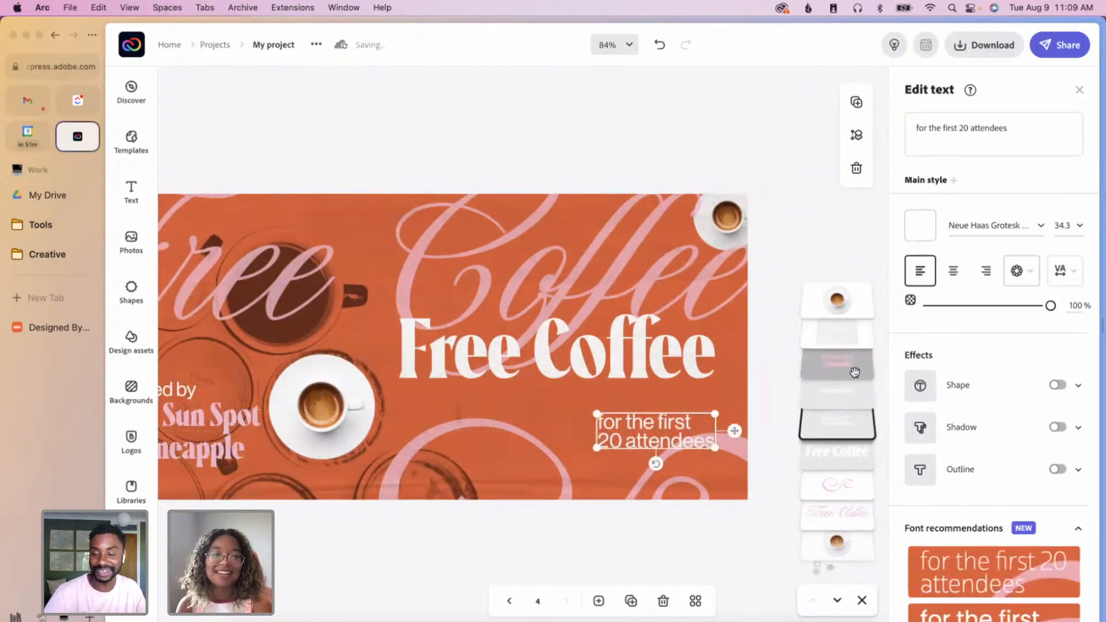
pyautogui.click(710, 355)
pyautogui.moveTo(709, 355); pyautogui.dragTo(738, 369)
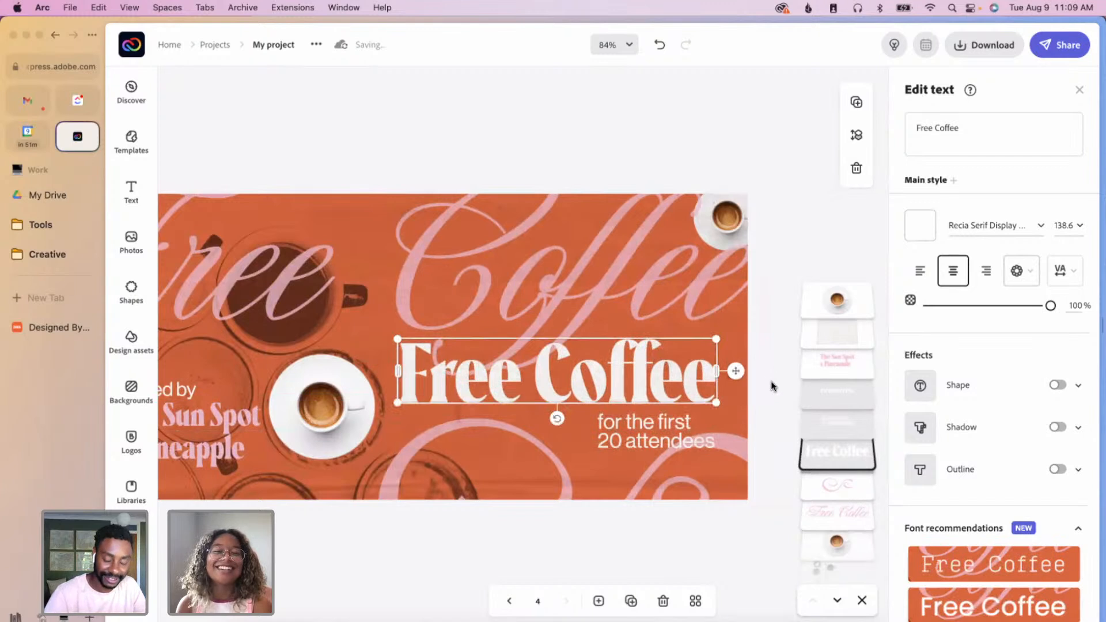
pyautogui.click(758, 487)
pyautogui.scroll(-5, 758, 488)
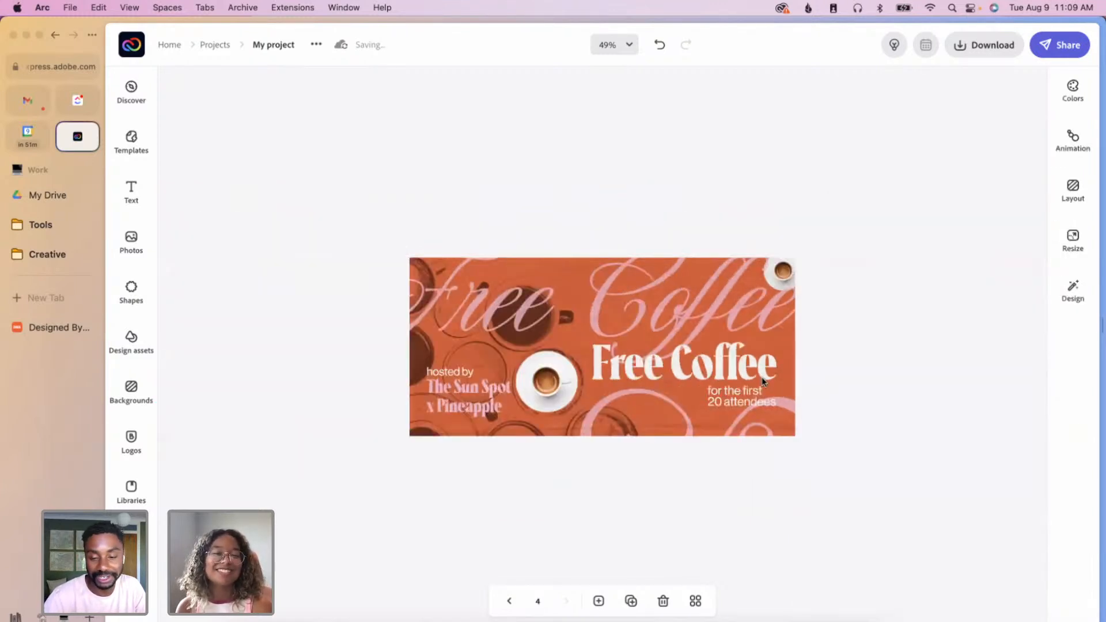
# - Enlarge the pink script "Free Coffee" to size 332.1 and shift it slightly right and down so the banner's edges still crop it
pyautogui.click(740, 332)
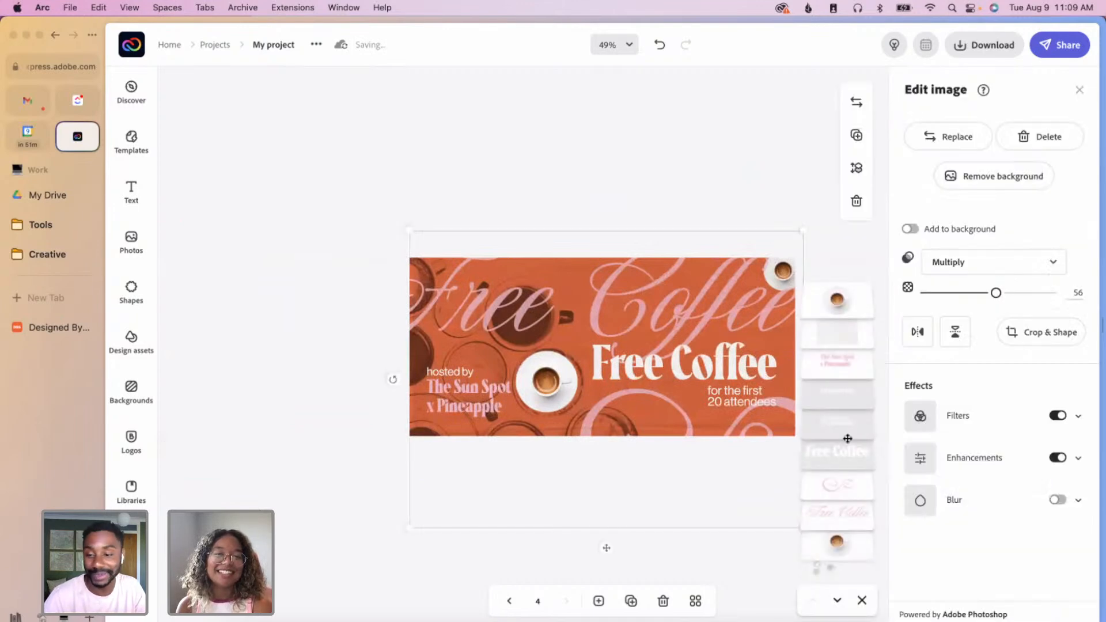
pyautogui.click(734, 314)
pyautogui.moveTo(734, 314); pyautogui.dragTo(734, 320)
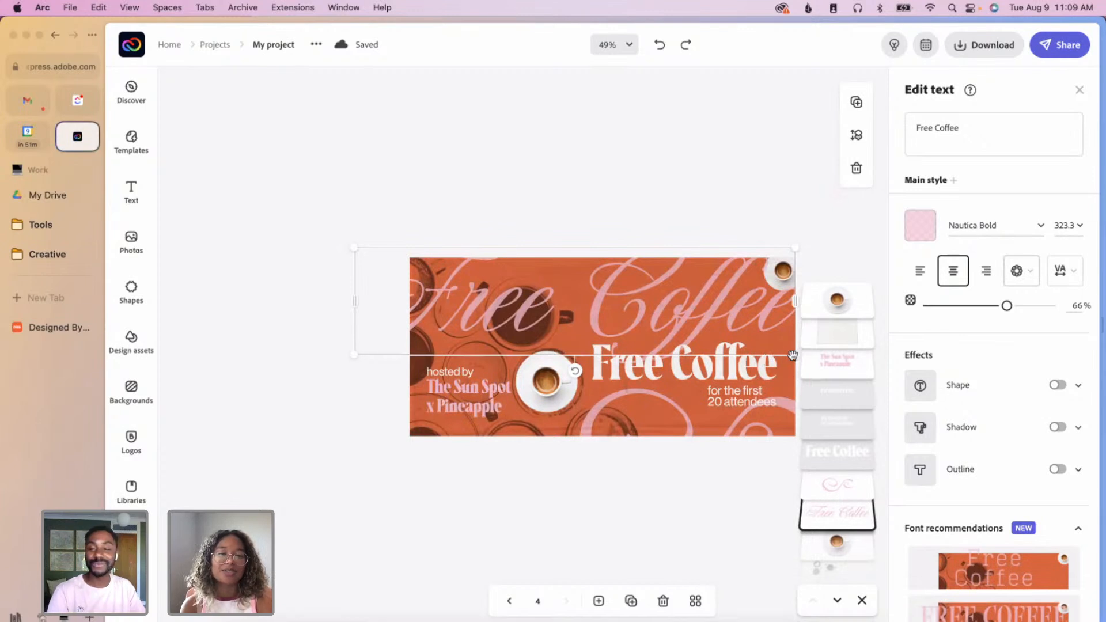
pyautogui.moveTo(344, 353); pyautogui.dragTo(333, 357)
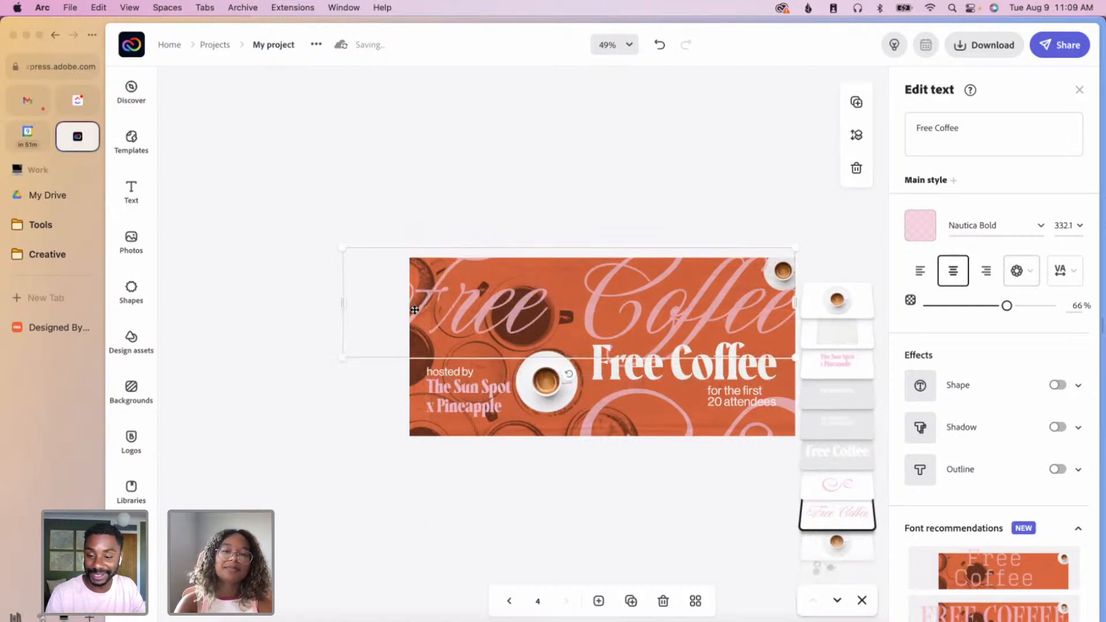
pyautogui.moveTo(417, 320); pyautogui.dragTo(422, 310)
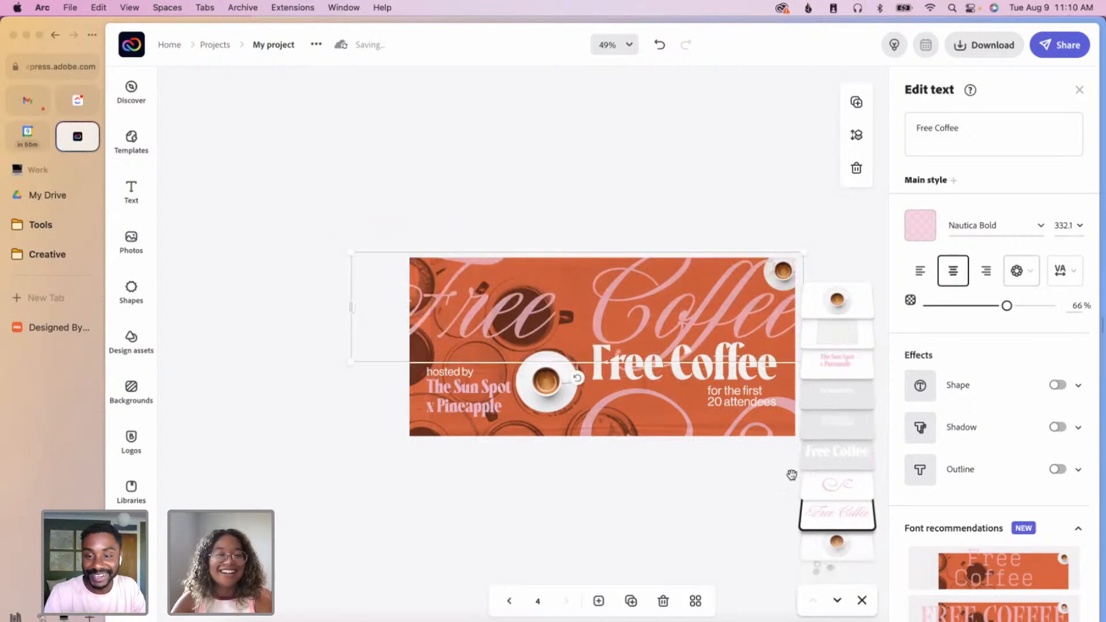
pyautogui.click(843, 338)
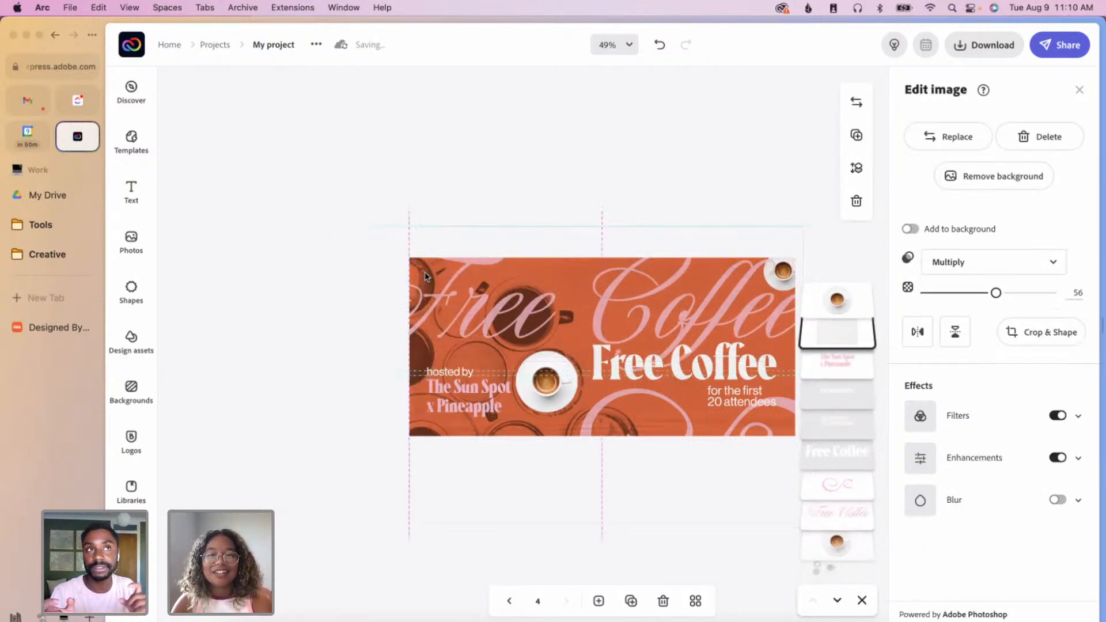
pyautogui.click(684, 557)
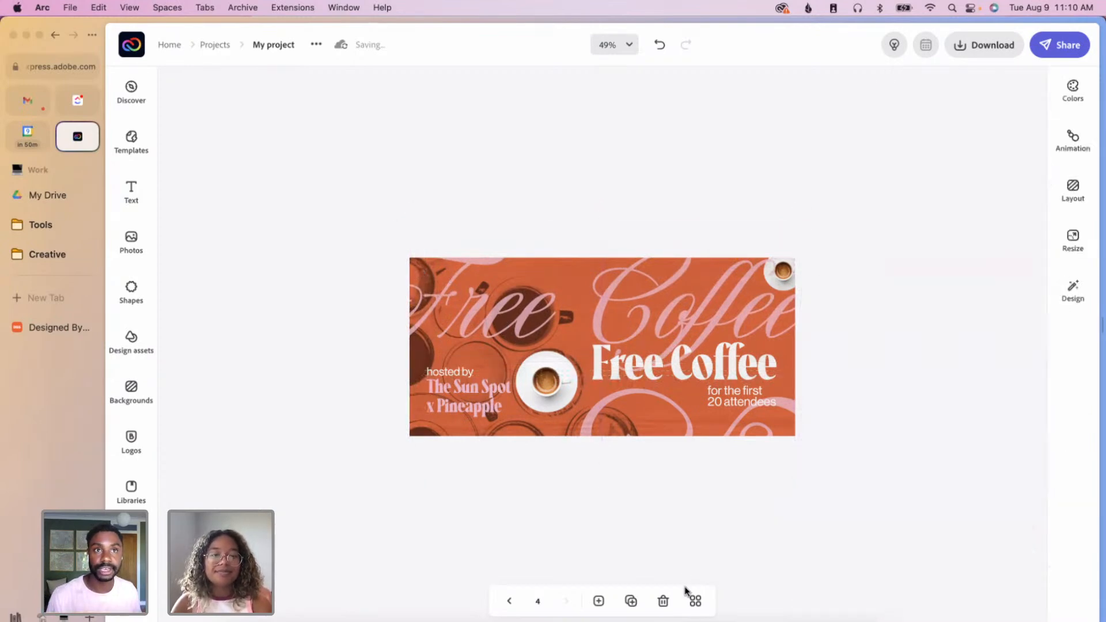
# - Review all pages together in the overview, and page from the vertical Coffee Meetup story through to the "Free Coffee" banner
pyautogui.click(696, 601)
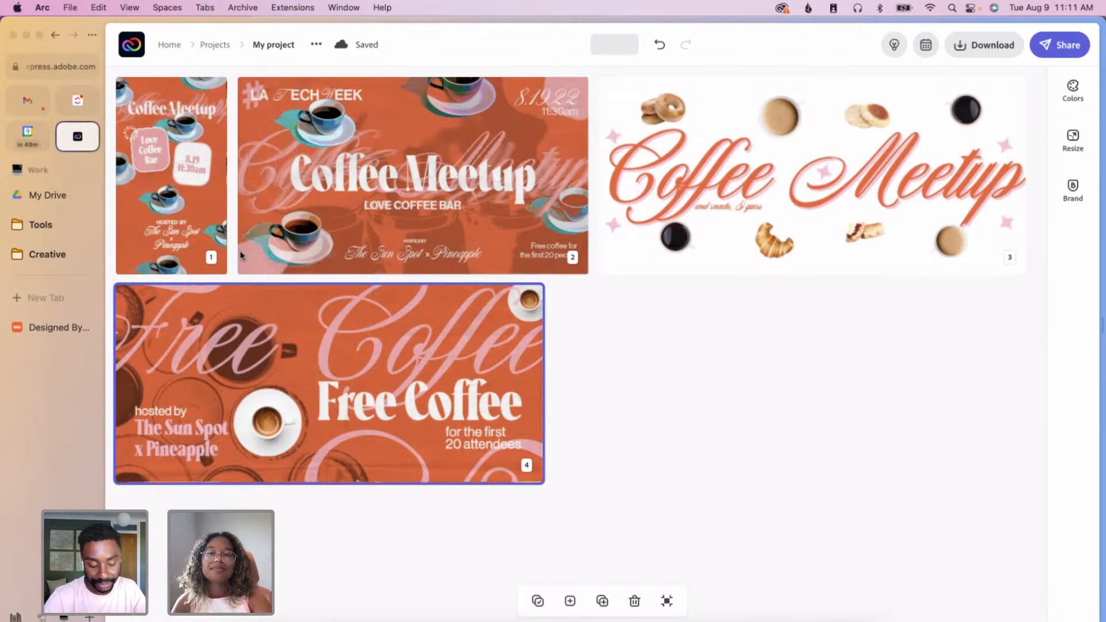
pyautogui.doubleClick(195, 219)
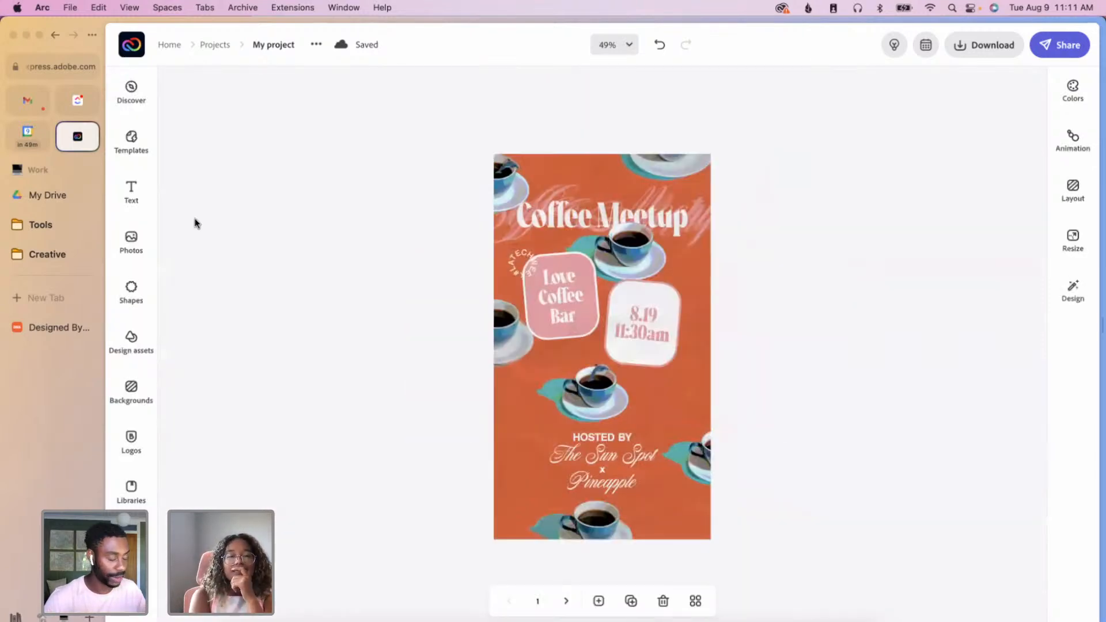
pyautogui.click(564, 600)
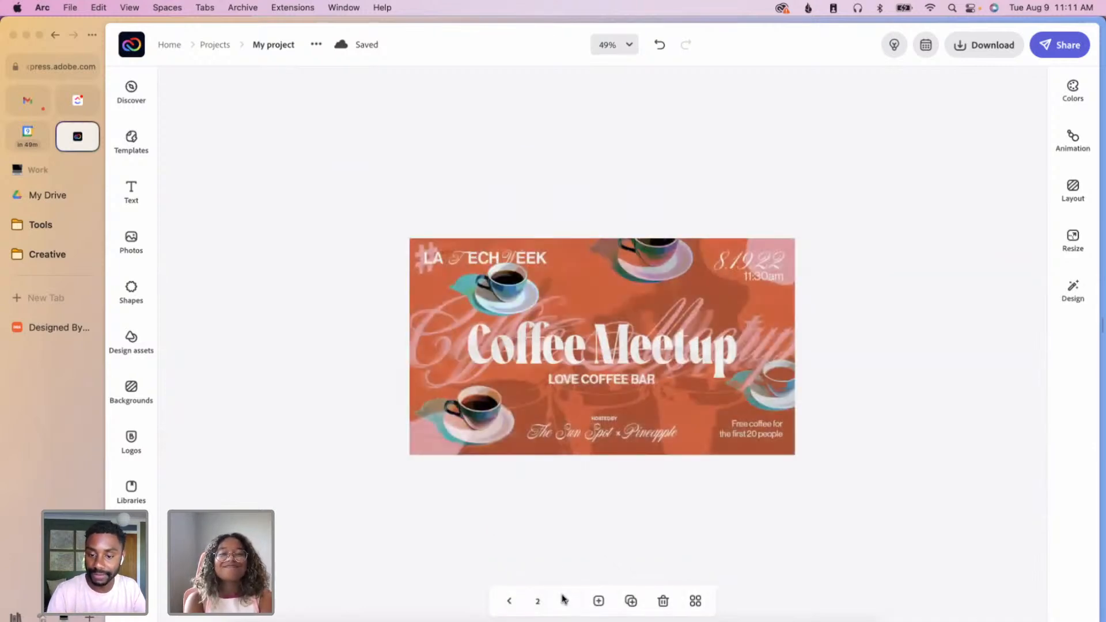
pyautogui.click(564, 601)
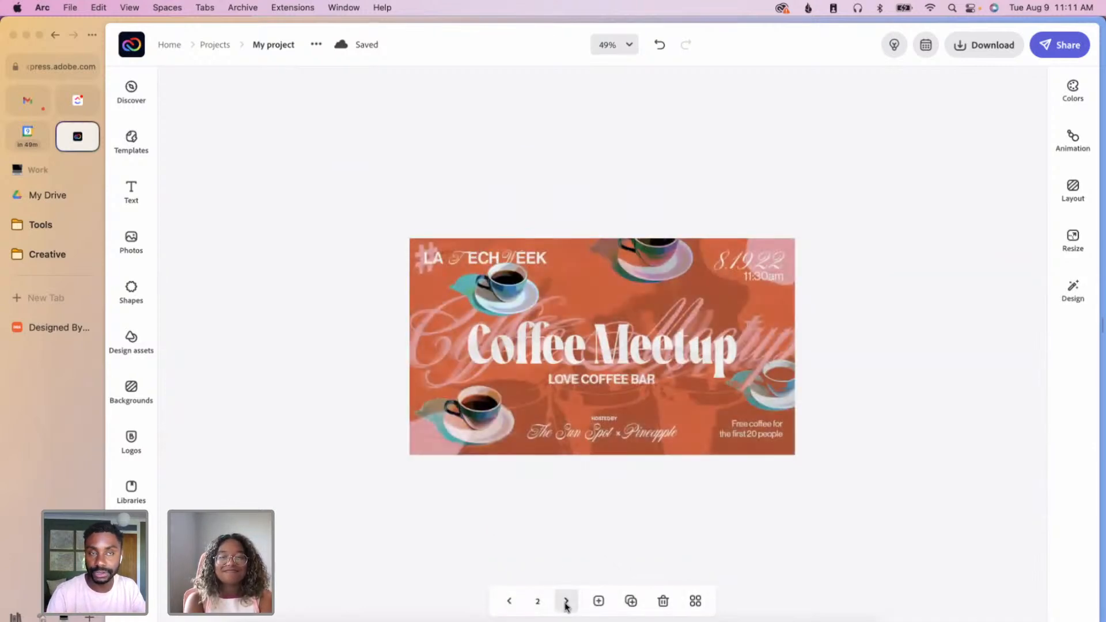
pyautogui.click(566, 602)
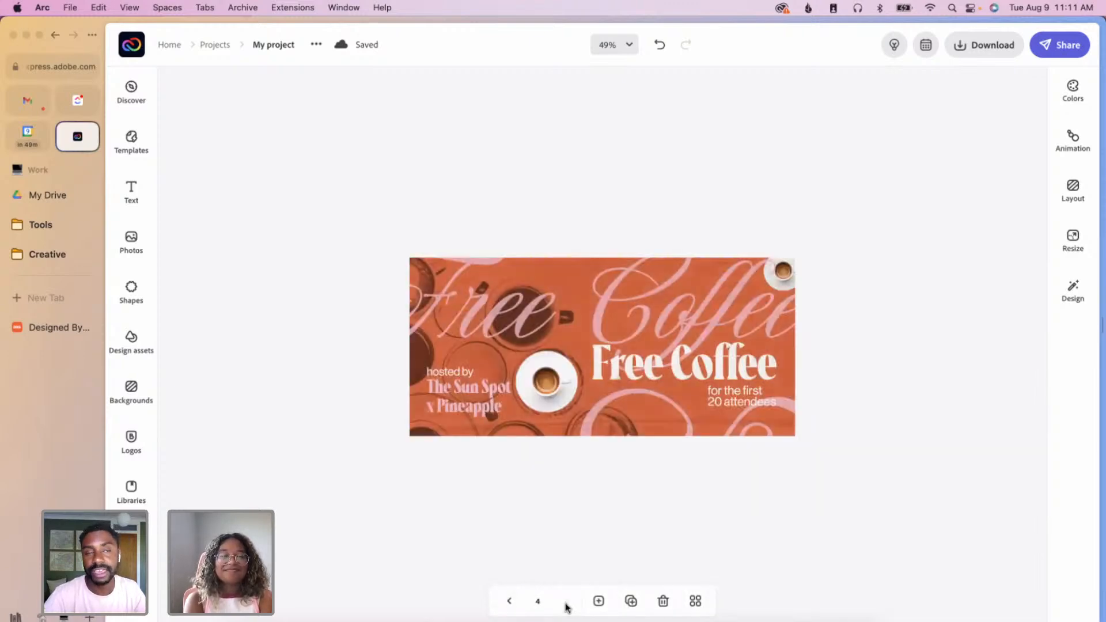
# - Try adding a blank Instagram-size page after the "Free Coffee" banner, and delete that page again
pyautogui.click(598, 602)
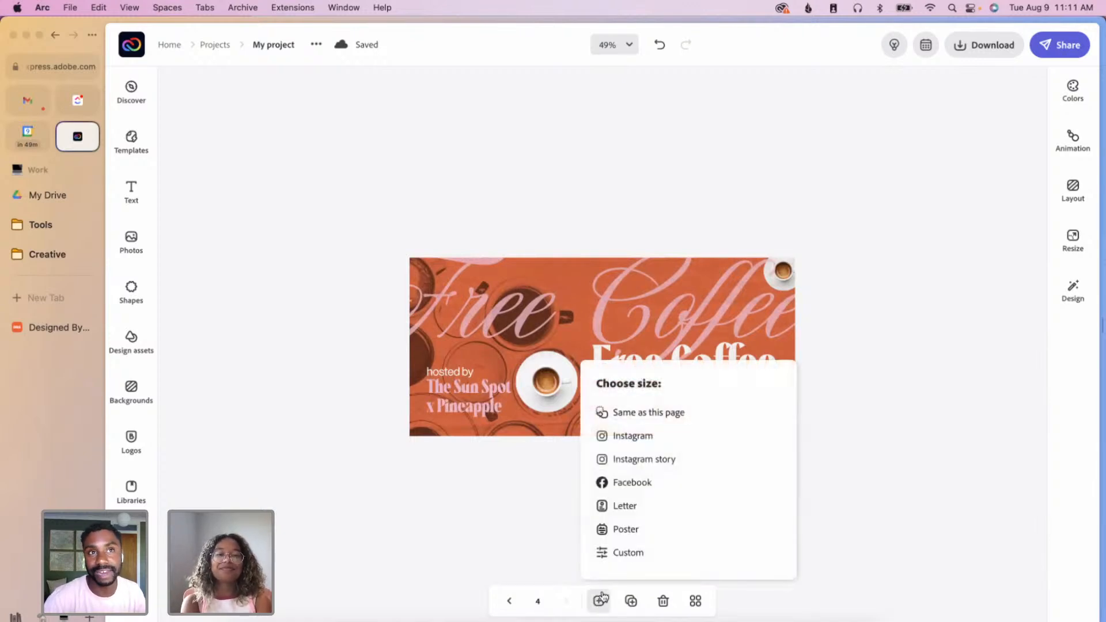
pyautogui.click(671, 450)
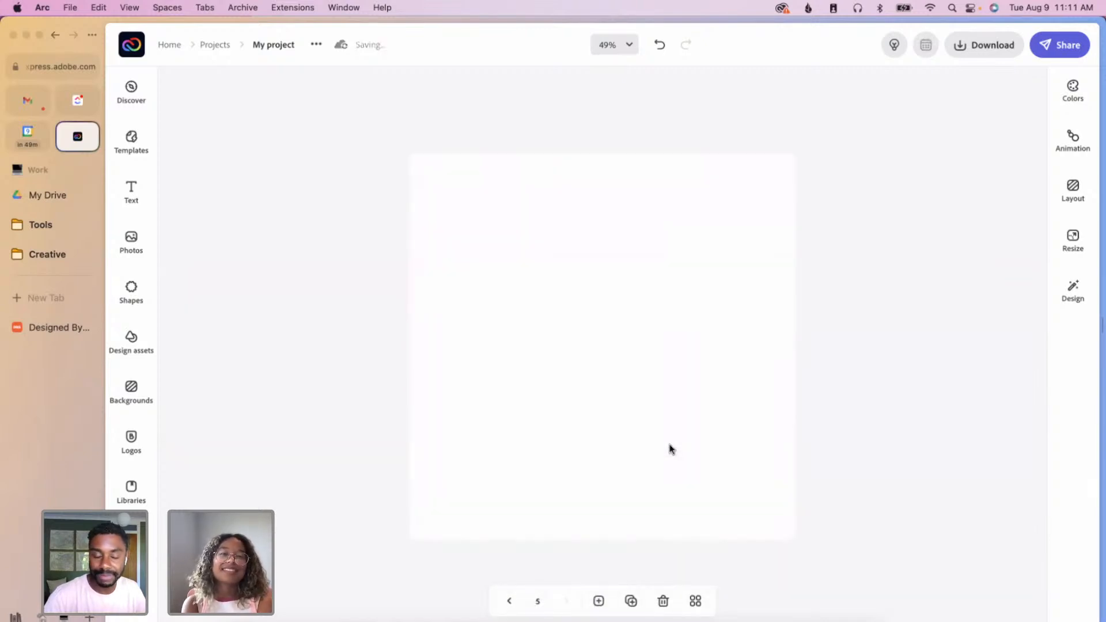
pyautogui.click(662, 600)
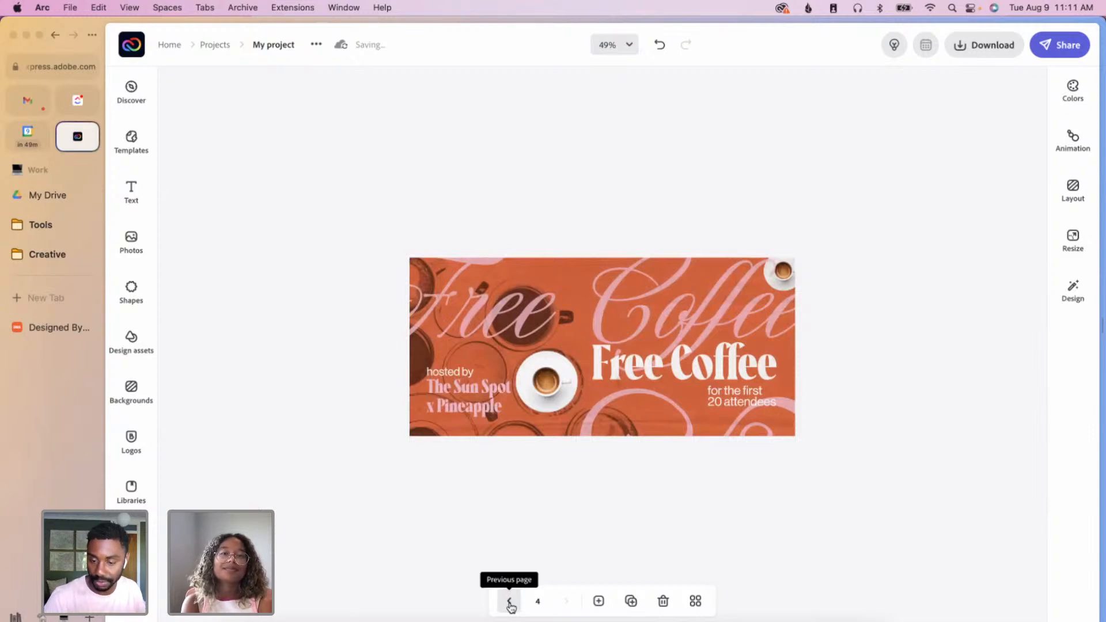
# - Look back through the earlier pages, comparing the vertical and horizontal Coffee Meetup designs
pyautogui.click(509, 604)
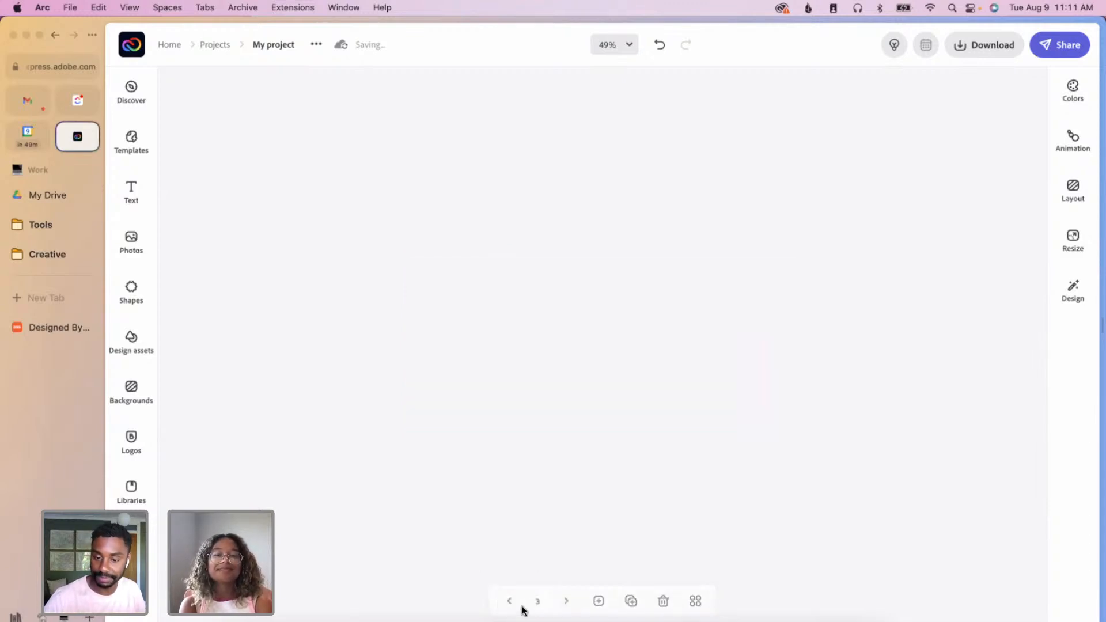
pyautogui.click(508, 603)
pyautogui.click(507, 603)
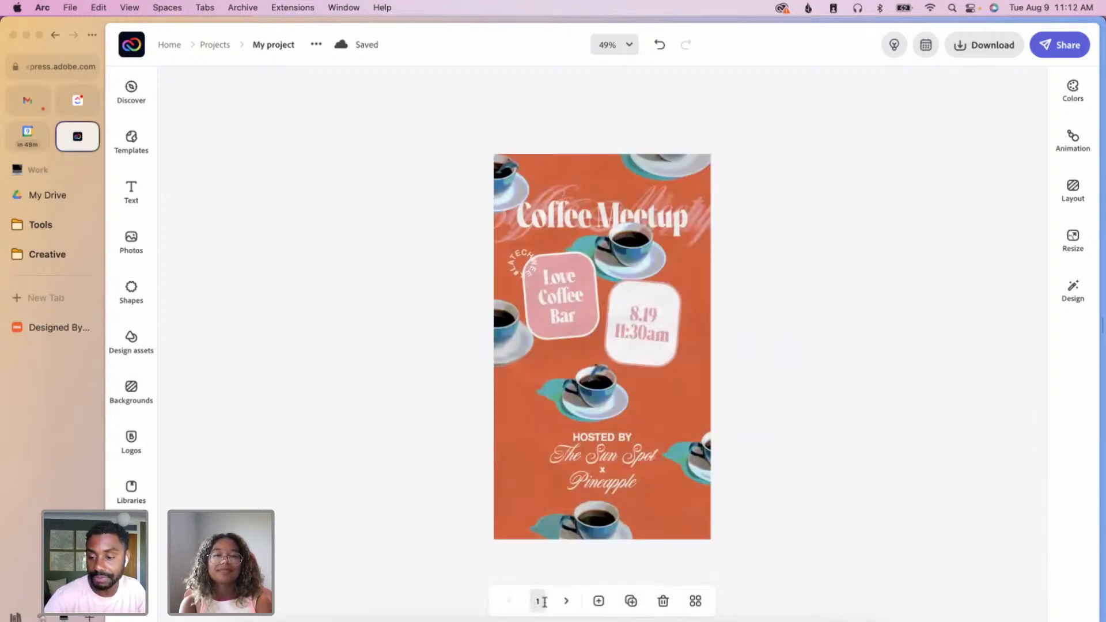
pyautogui.click(563, 602)
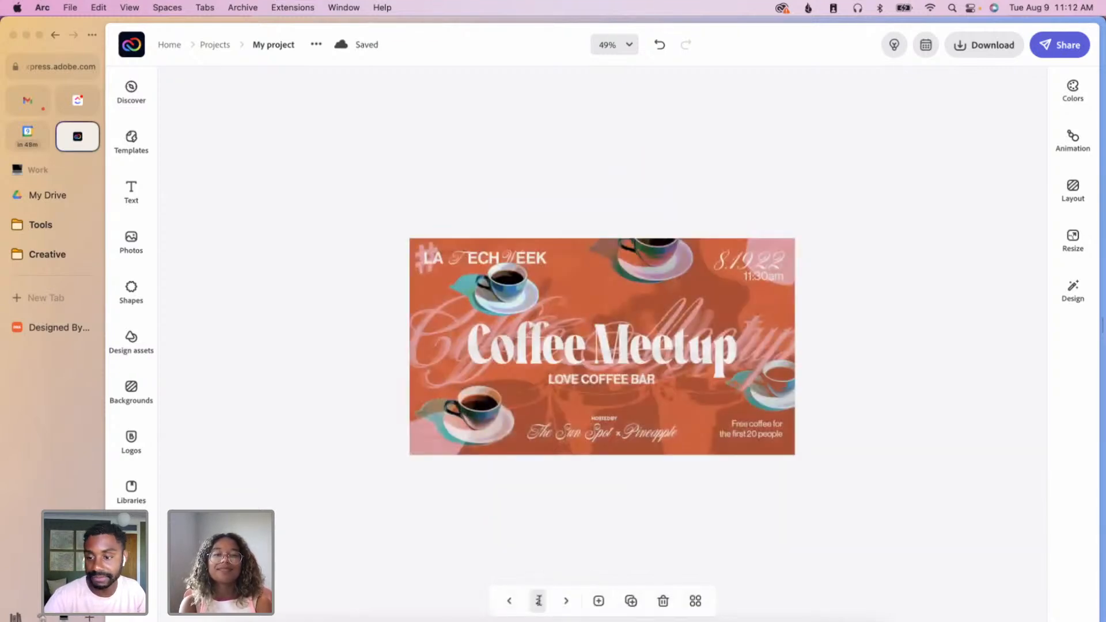
pyautogui.click(507, 602)
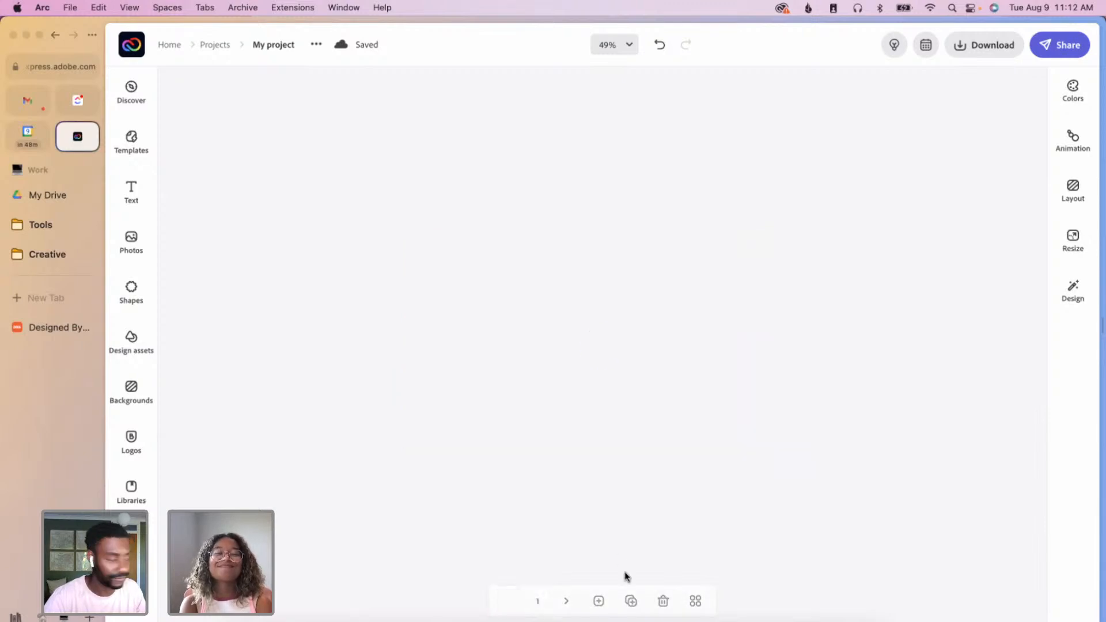
# - Duplicate the vertical Coffee Meetup story page and resize the copy to the square Instagram format
pyautogui.click(632, 603)
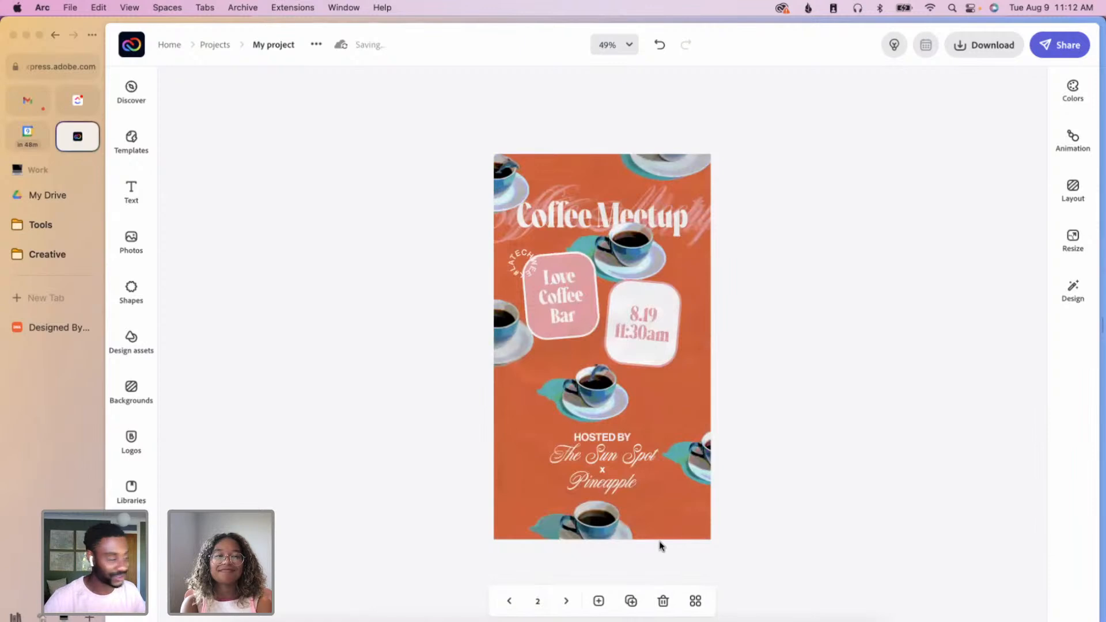
pyautogui.click(1078, 260)
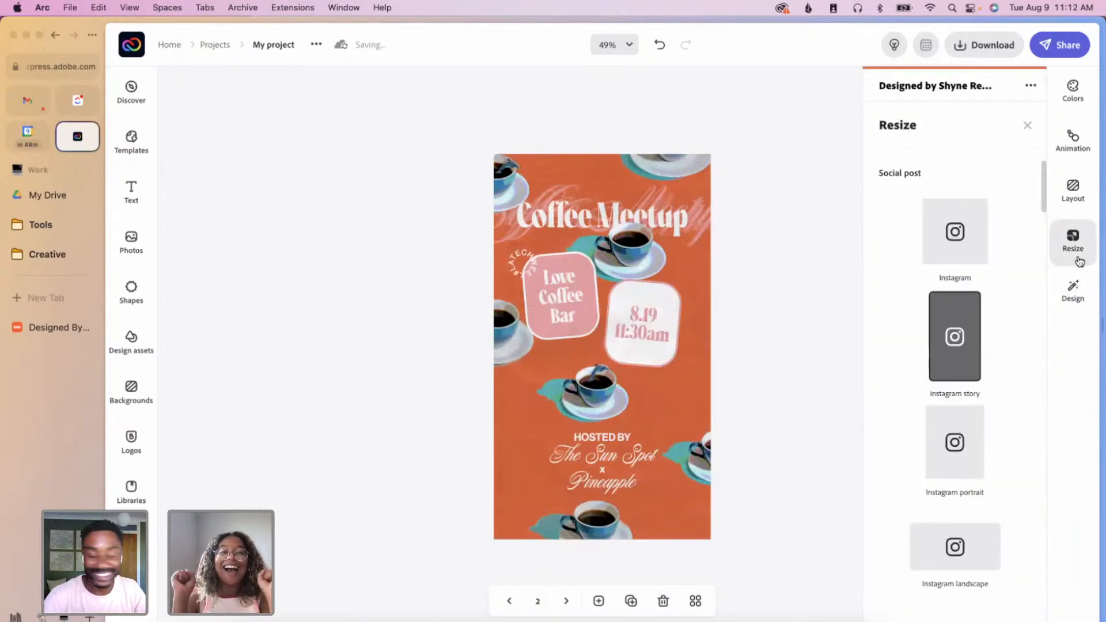
pyautogui.click(965, 254)
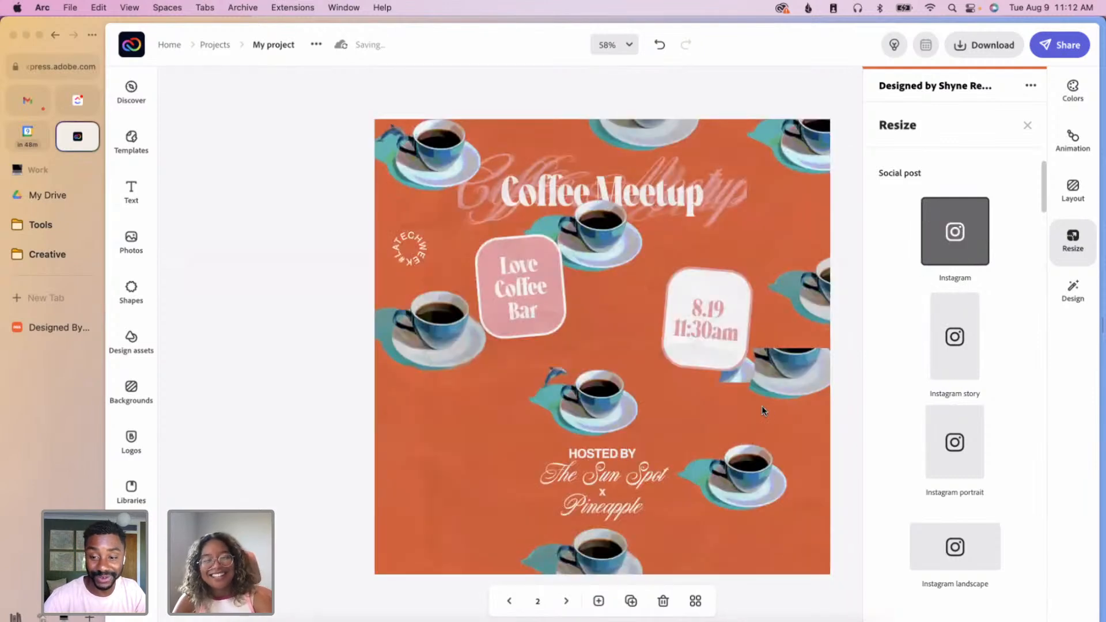
# - Try repositioning the texture overlays and shifting the upper coffee-cup pattern slightly left on the square Coffee Meetup copy
pyautogui.click(763, 410)
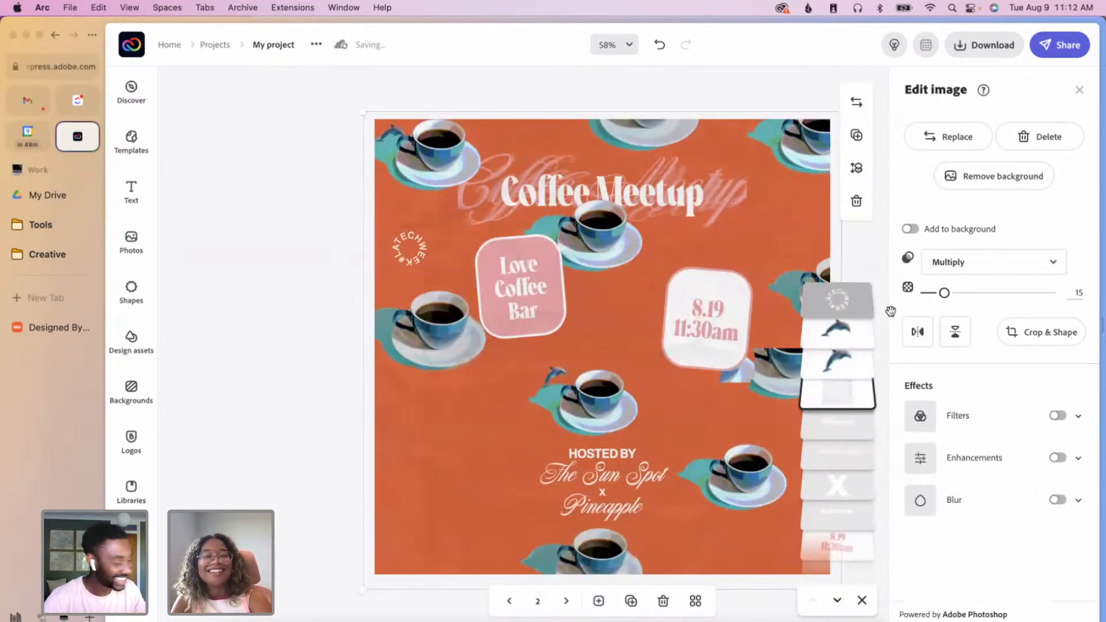
pyautogui.click(467, 437)
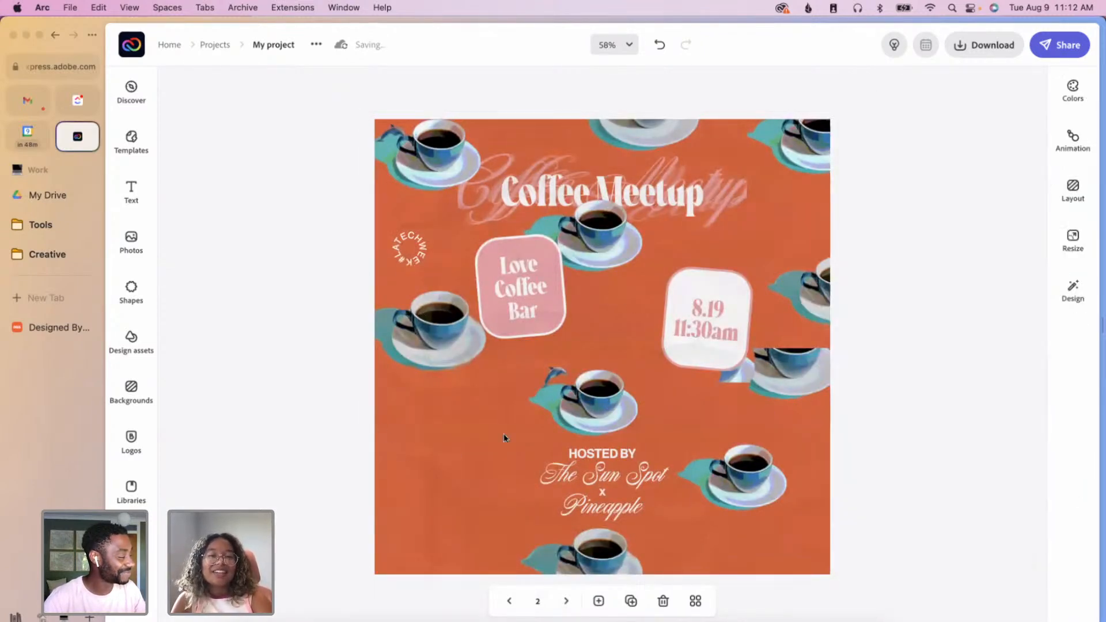
pyautogui.click(435, 486)
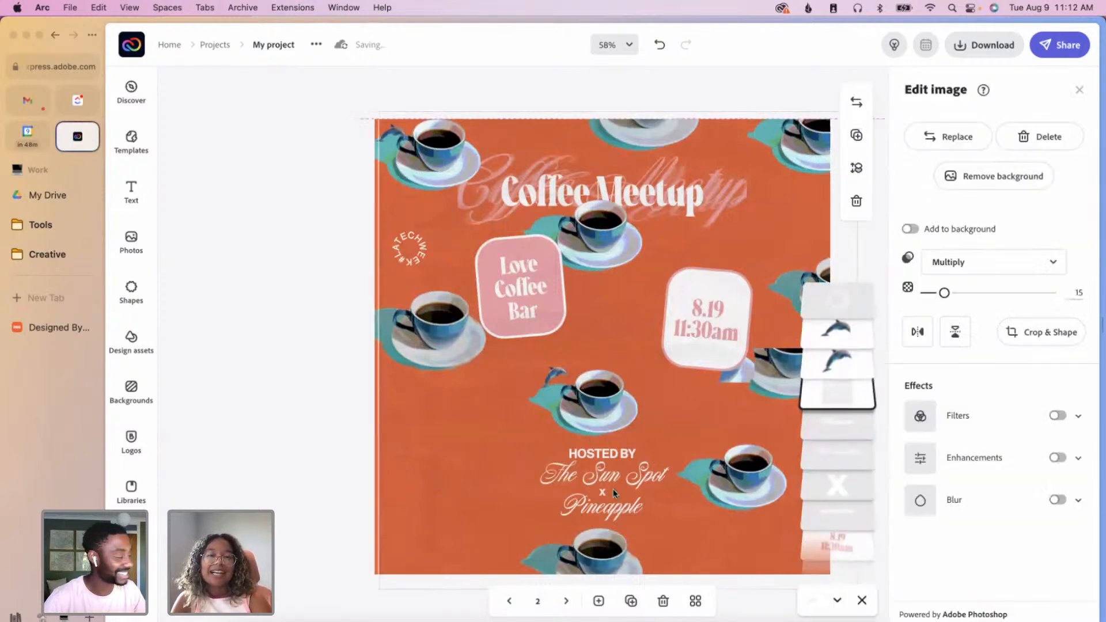
pyautogui.moveTo(744, 514); pyautogui.dragTo(828, 573)
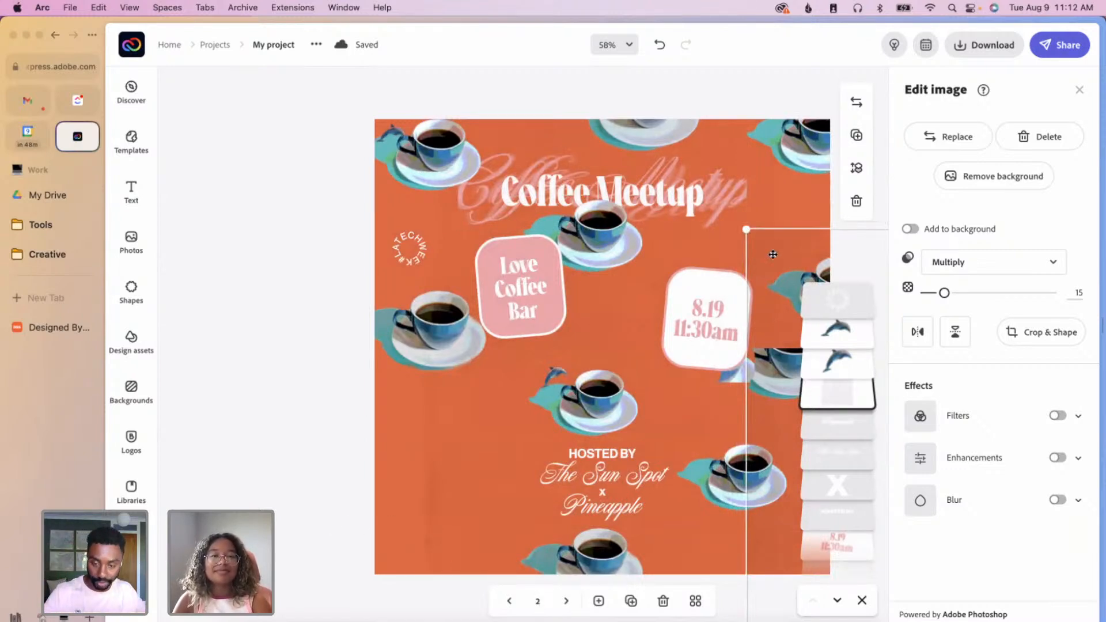
pyautogui.moveTo(775, 256); pyautogui.dragTo(390, 154)
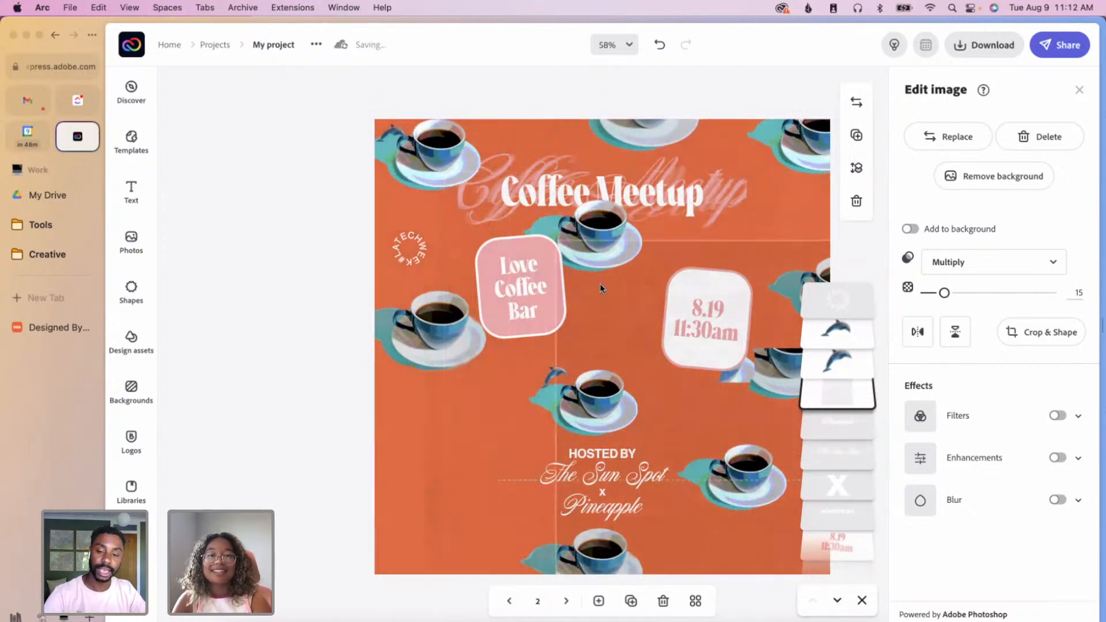
pyautogui.moveTo(638, 317); pyautogui.dragTo(723, 407)
pyautogui.click(425, 341)
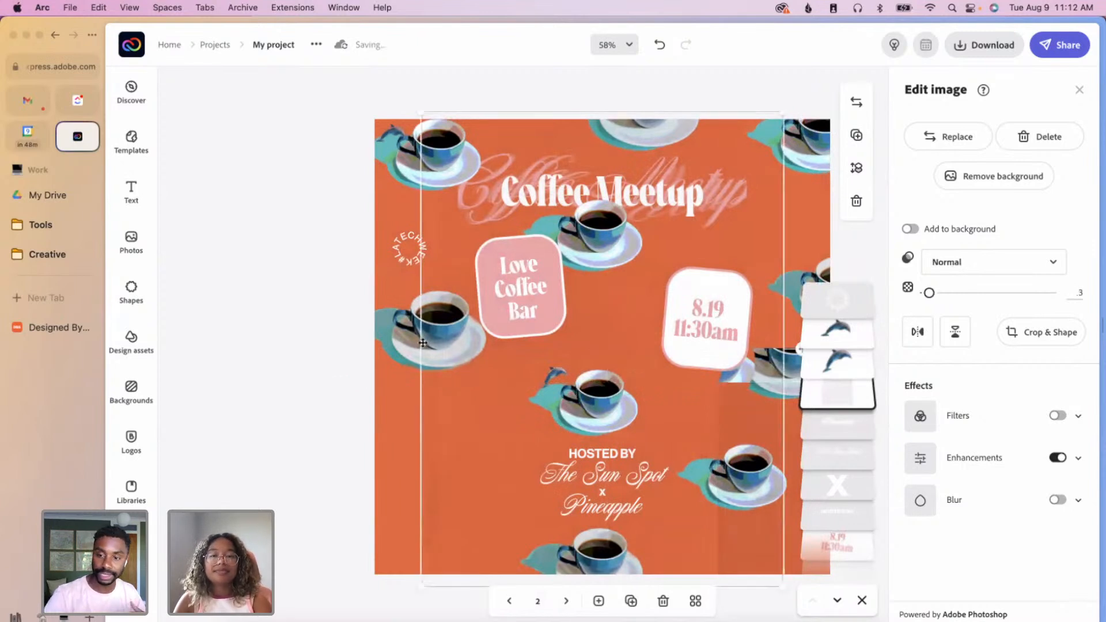
pyautogui.click(408, 342)
pyautogui.moveTo(413, 347); pyautogui.dragTo(405, 349)
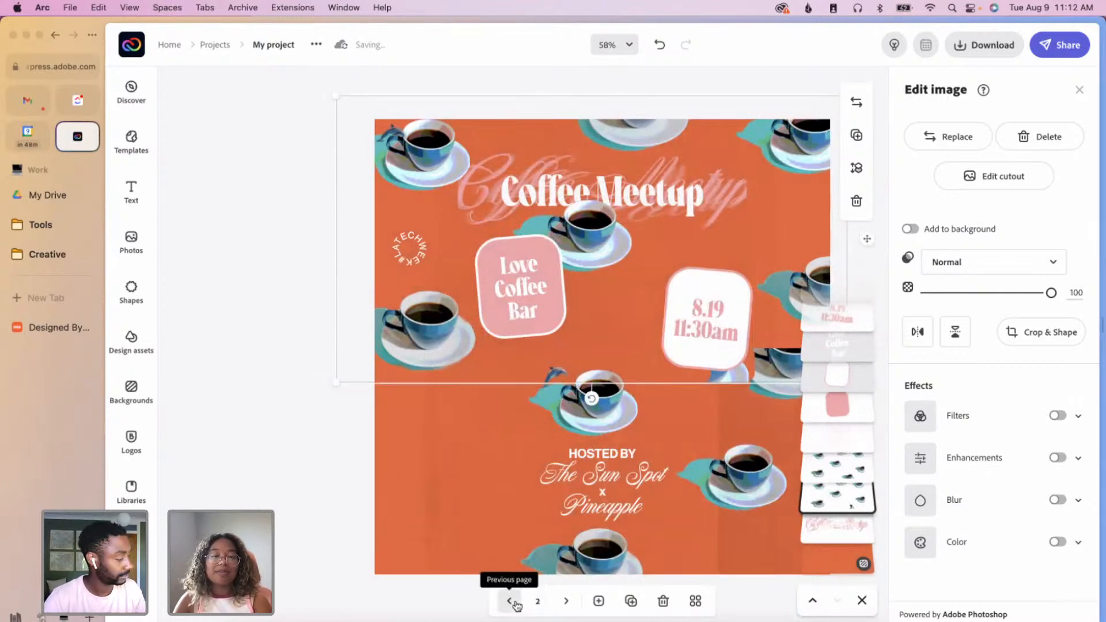
# - Compare the square copy with the other pages in the overview, reopen it and delete that page
pyautogui.click(696, 601)
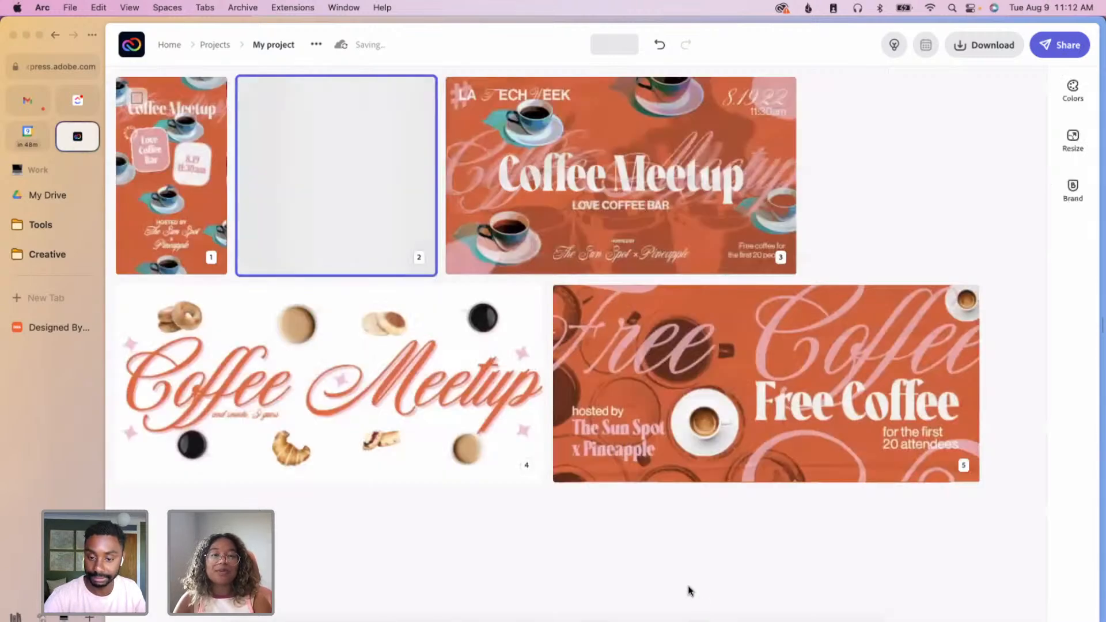
pyautogui.rightClick(375, 204)
pyautogui.click(355, 174)
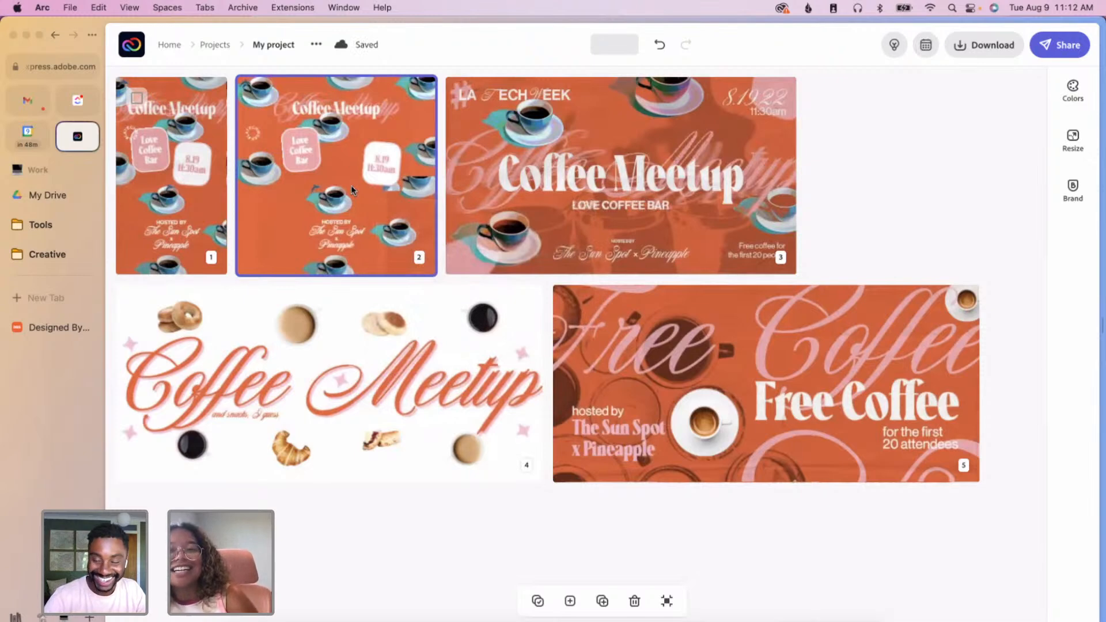
pyautogui.doubleClick(350, 185)
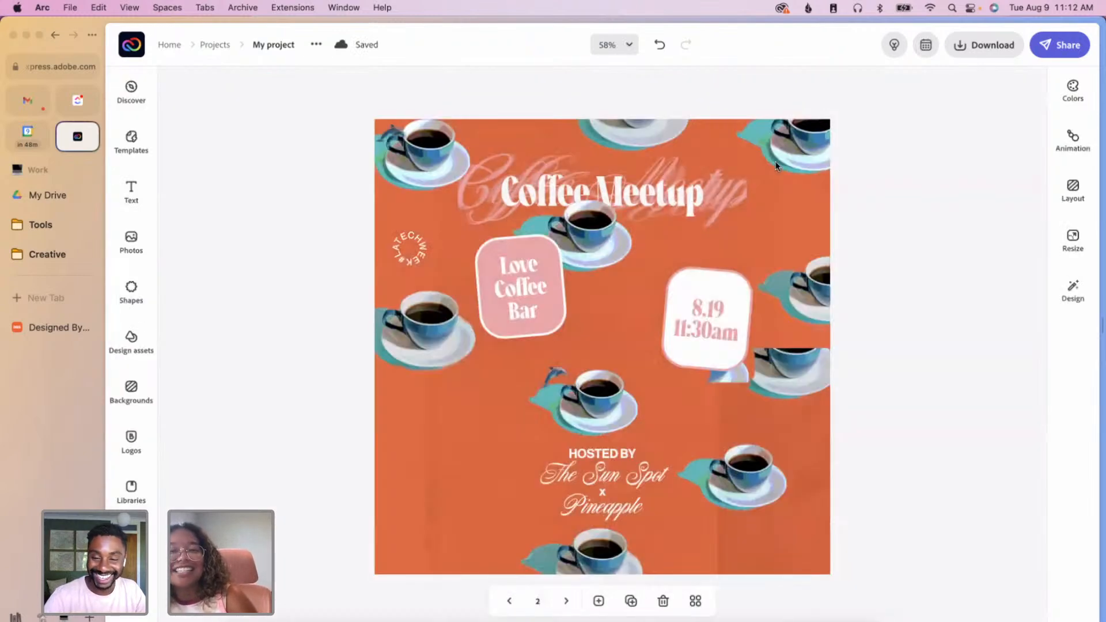
pyautogui.click(664, 601)
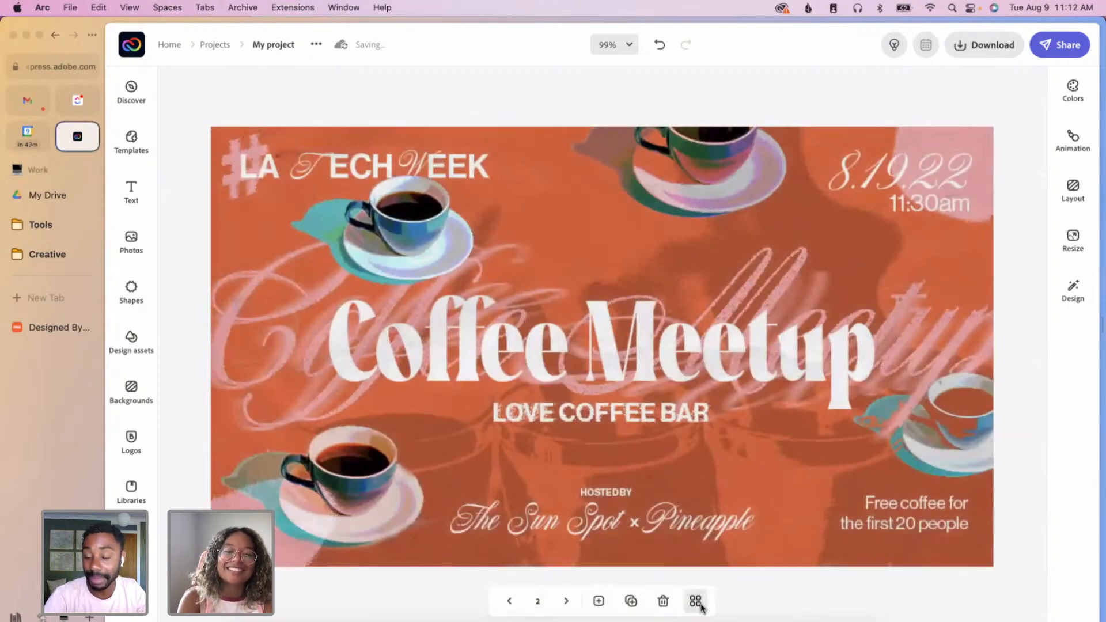
# - Review the remaining pages in the overview, open the horizontal Coffee Meetup page, and examine the vertical story up close
pyautogui.click(696, 601)
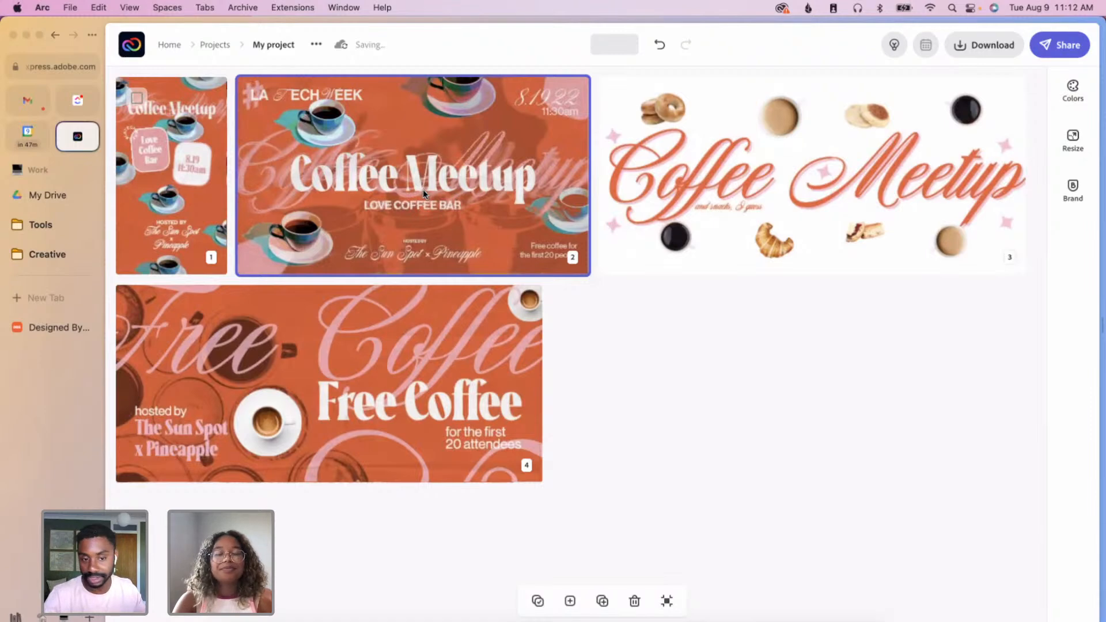
pyautogui.doubleClick(440, 188)
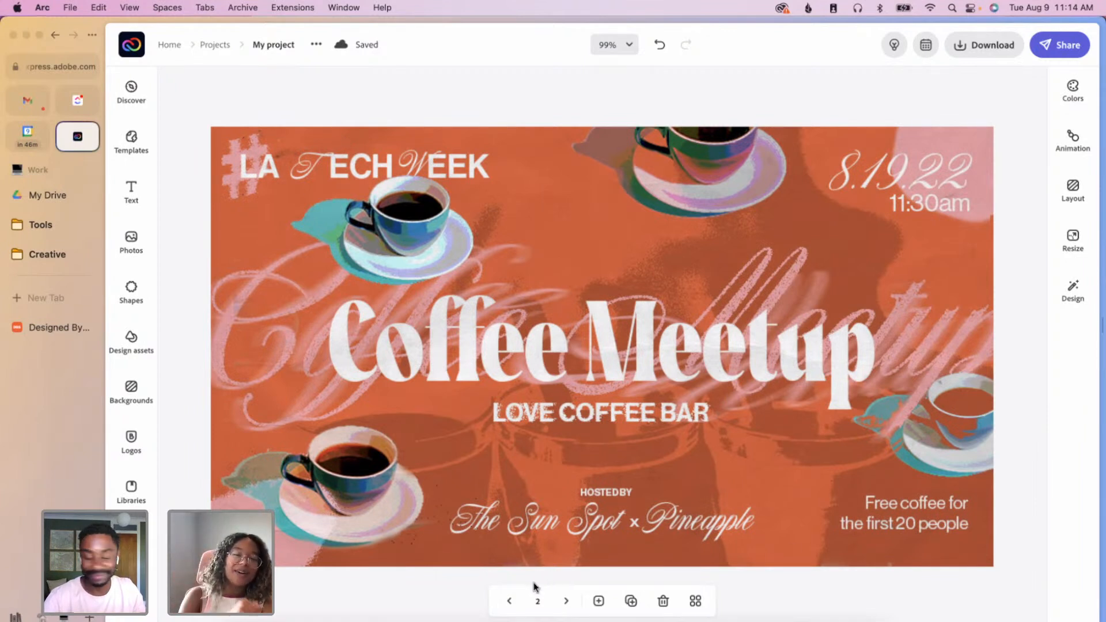
pyautogui.click(509, 603)
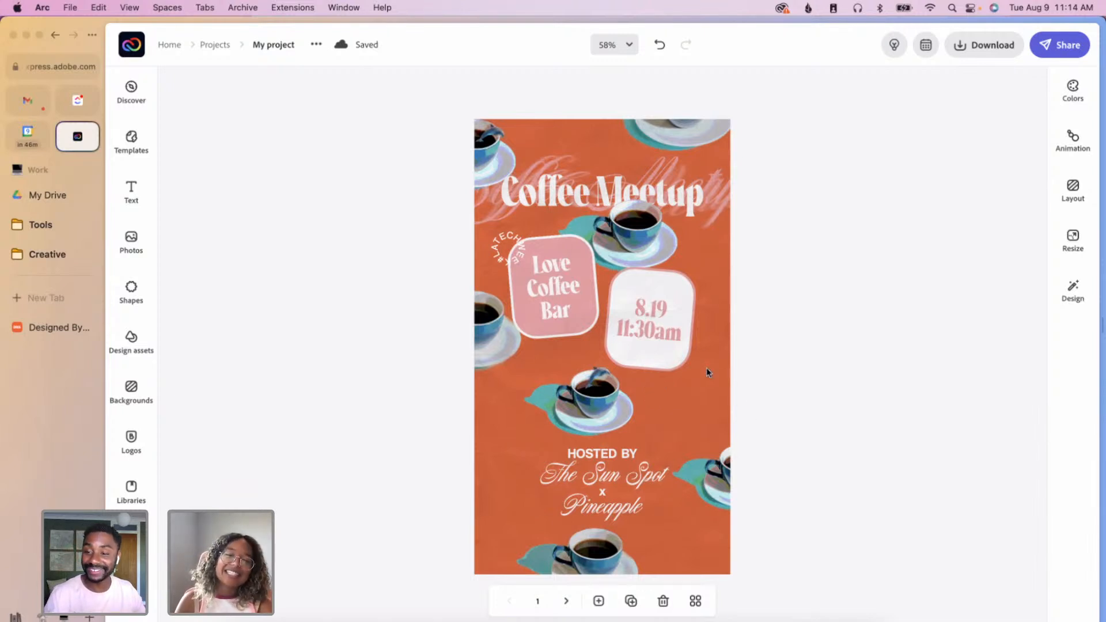
pyautogui.scroll(5, 580, 403)
pyautogui.scroll(-5, 581, 402)
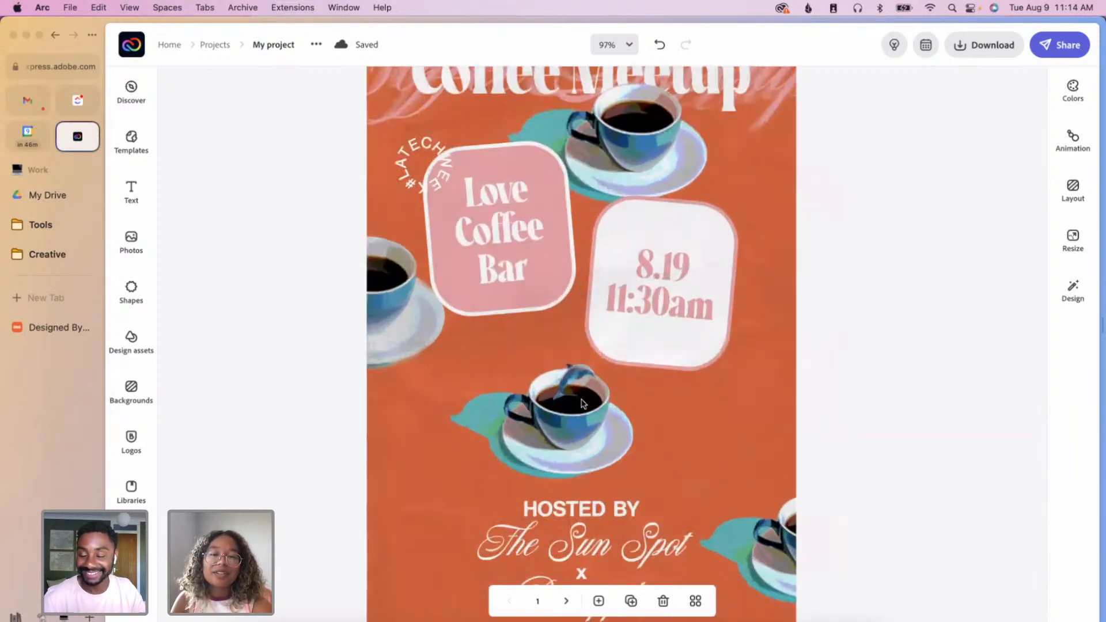
pyautogui.scroll(2, 604, 365)
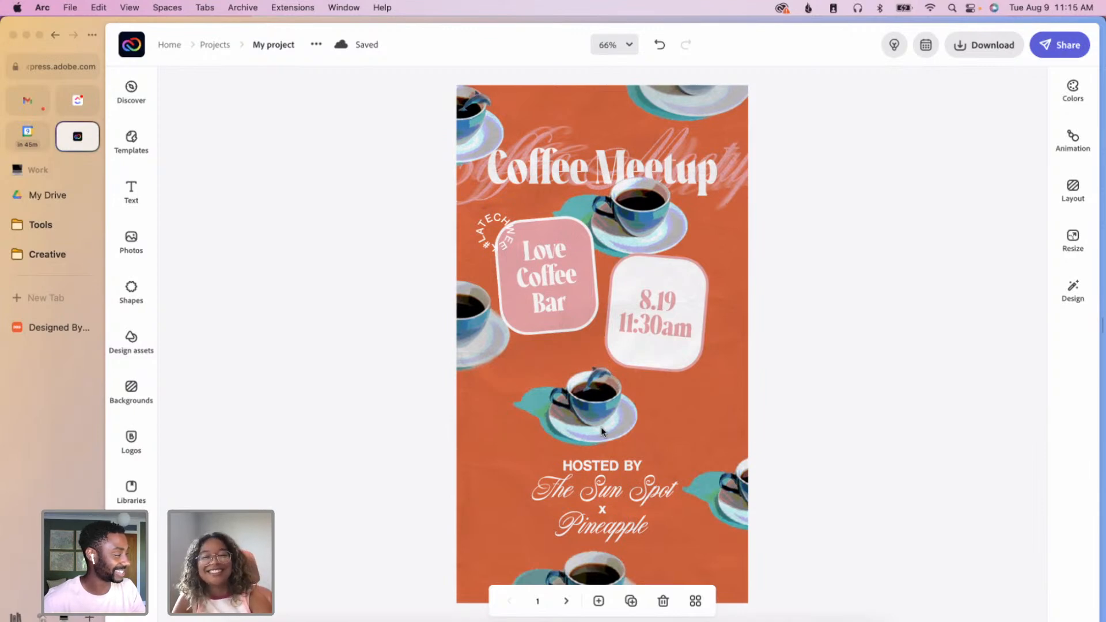
# - Page forward to the white Coffee Meetup banner with the snacks and check its download options
pyautogui.click(565, 599)
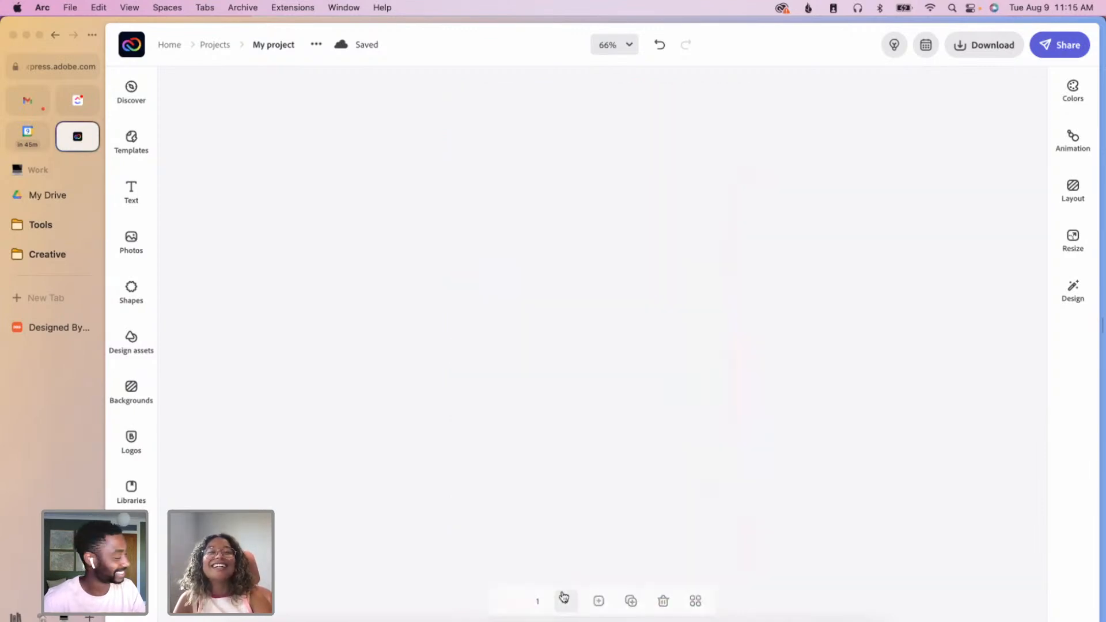
pyautogui.click(566, 605)
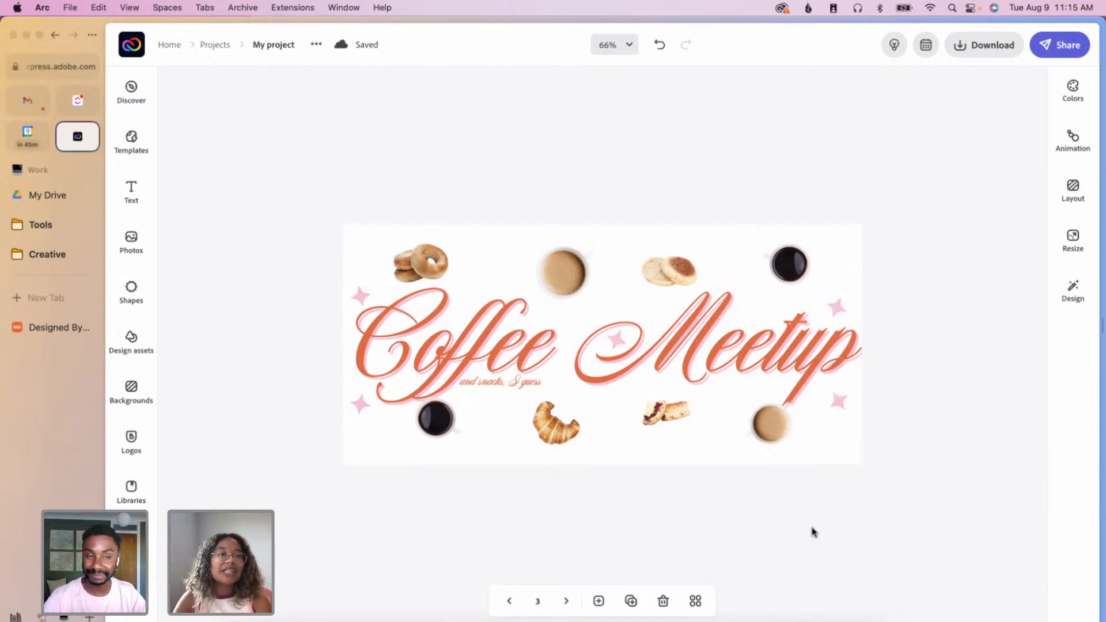
pyautogui.click(968, 51)
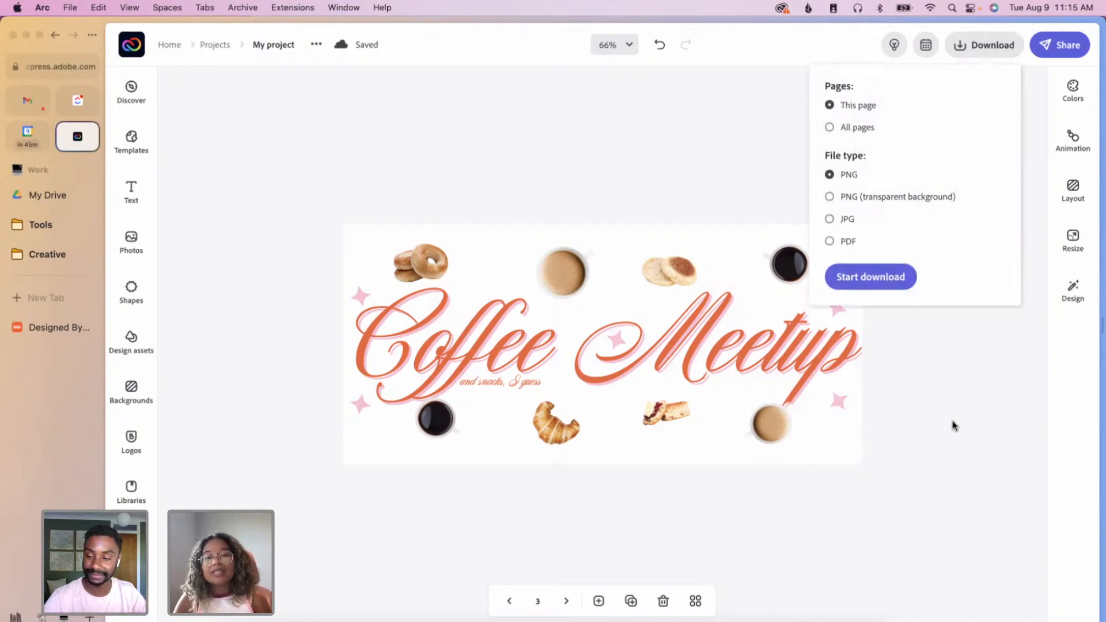
pyautogui.click(855, 461)
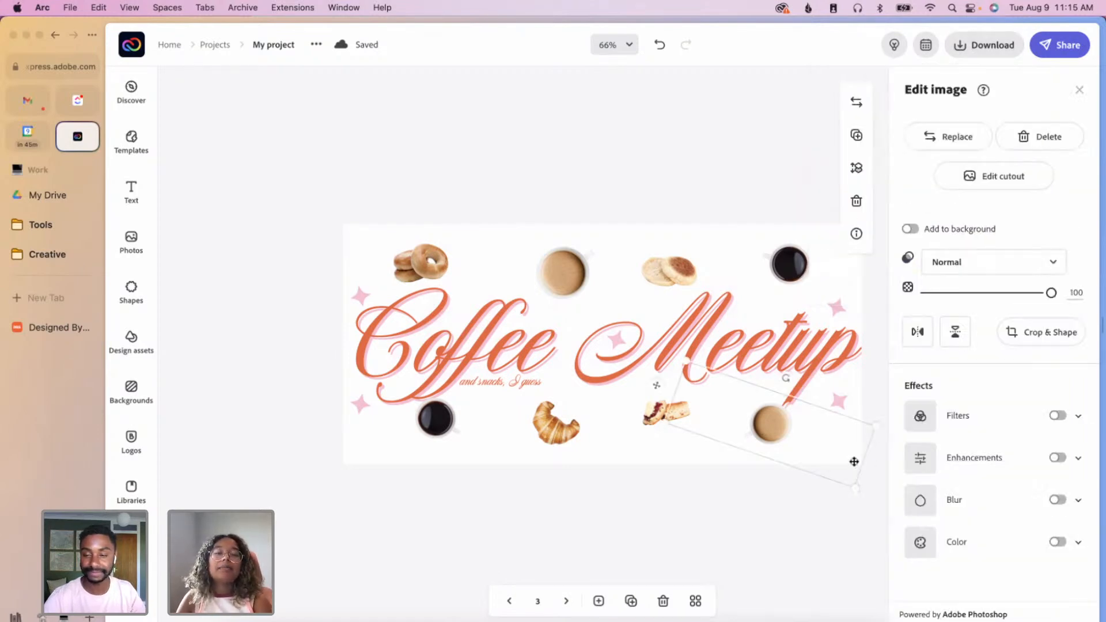
pyautogui.click(742, 539)
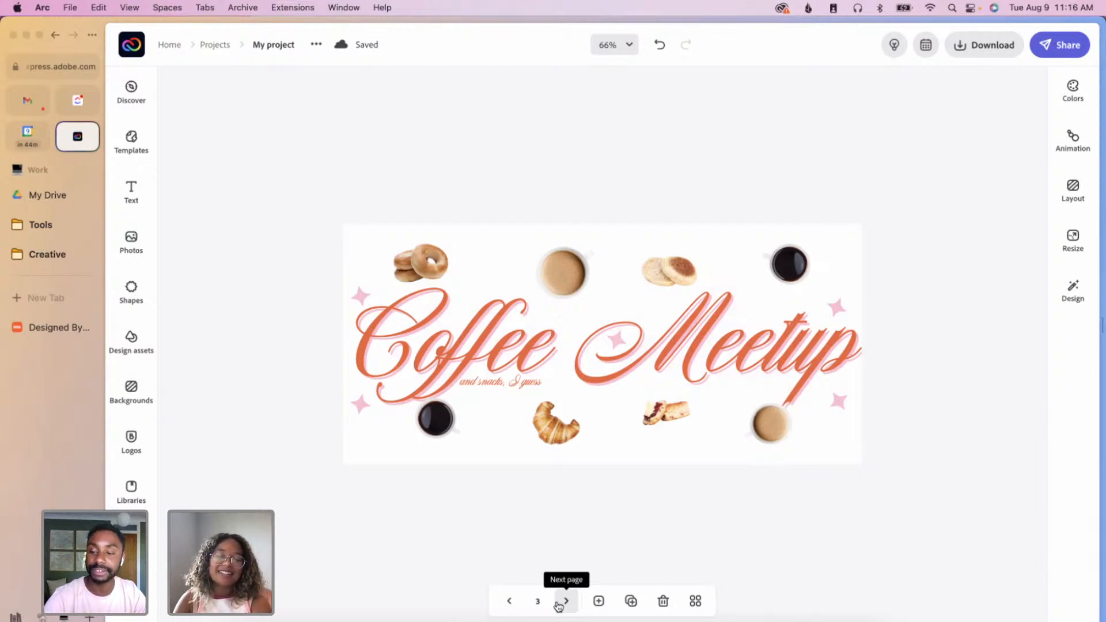
# - On the "Free Coffee" banner, nudge the espresso cup beside the host names slightly right and up
pyautogui.click(558, 604)
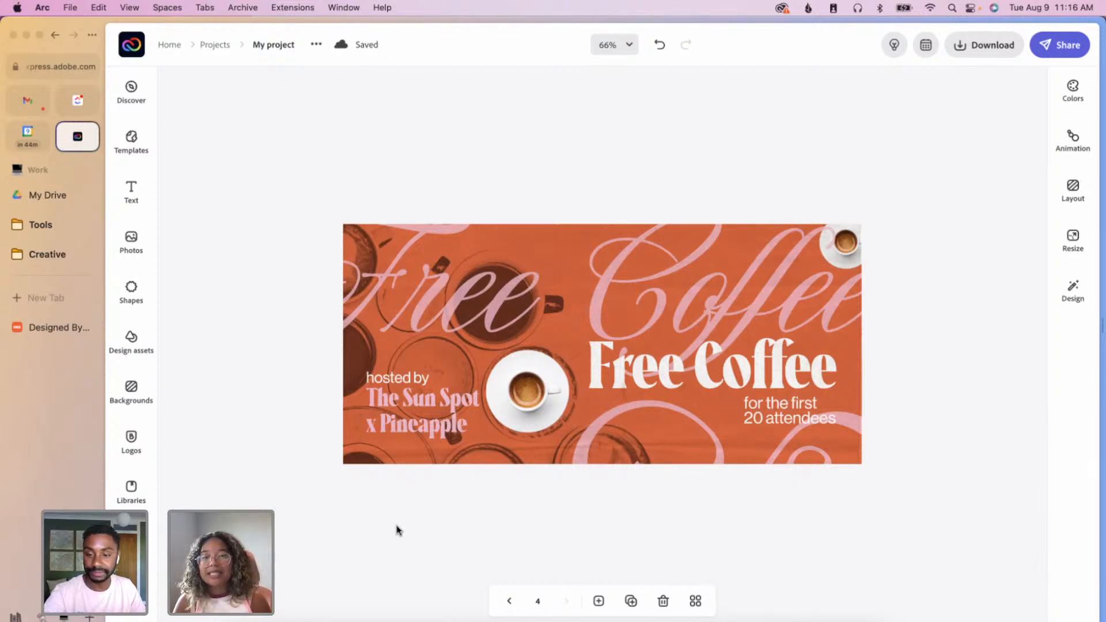
pyautogui.click(540, 374)
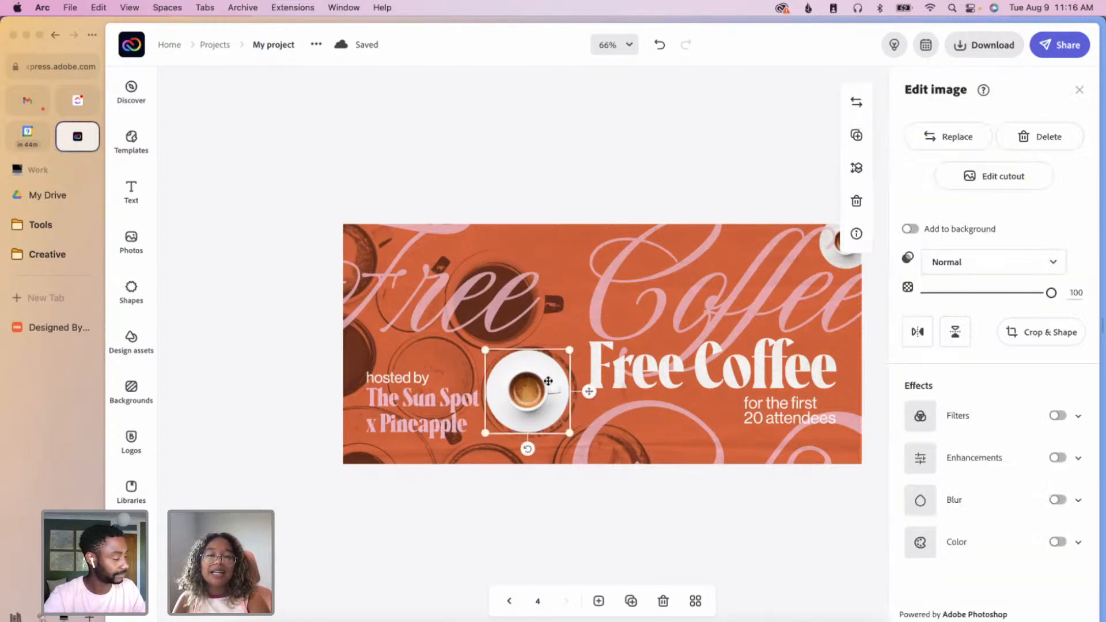
pyautogui.moveTo(537, 392)
pyautogui.mouseDown()
pyautogui.moveTo(679, 316)
pyautogui.moveTo(538, 389)
pyautogui.mouseUp()
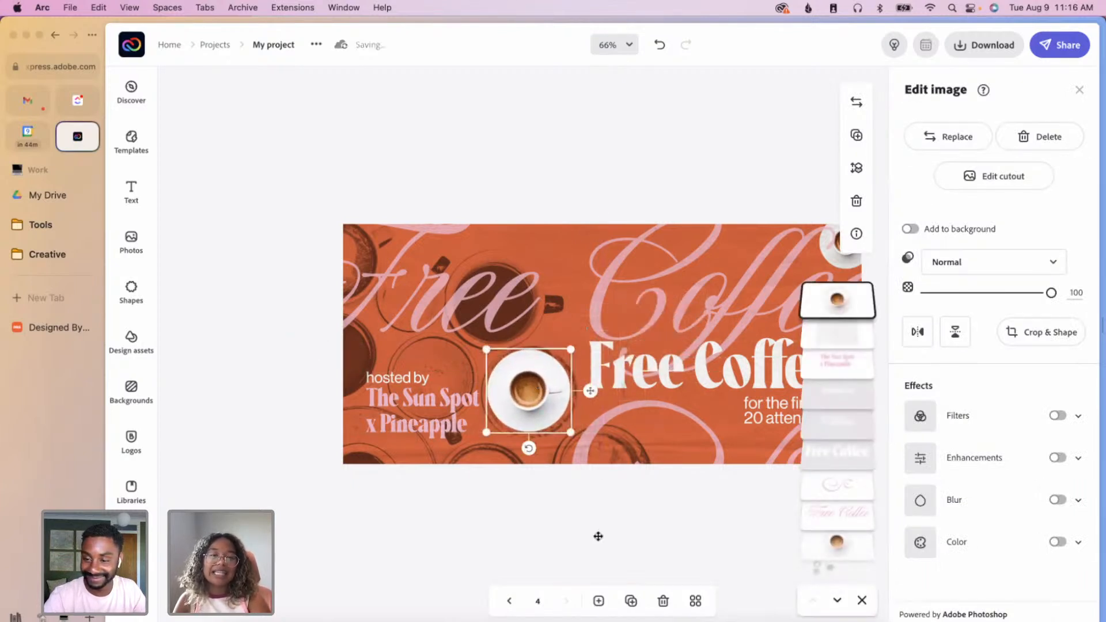
pyautogui.click(598, 537)
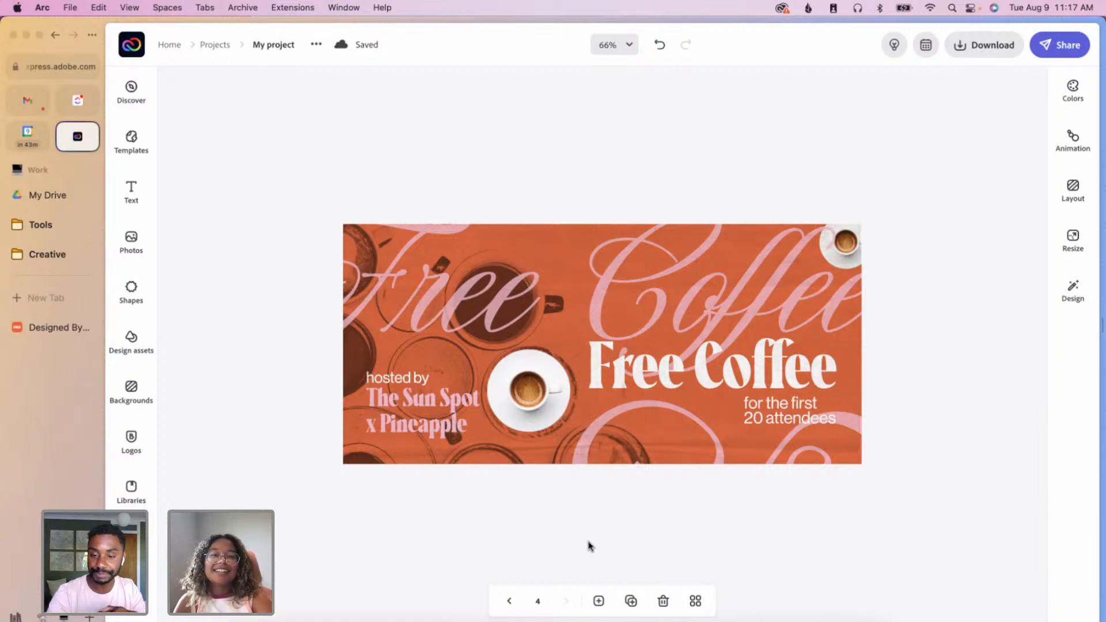
# - Switch to the Designed By Shyne website and look through its home page, from the hero section to the "Who We Are" content
pyautogui.click(58, 327)
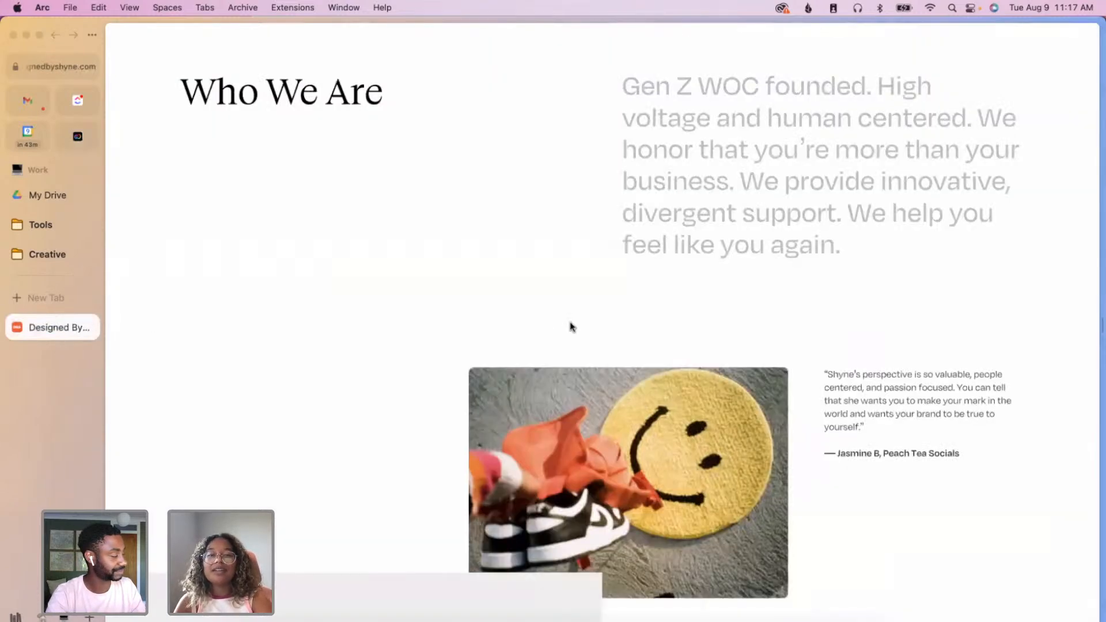
pyautogui.scroll(-10, 570, 326)
pyautogui.scroll(10, 570, 326)
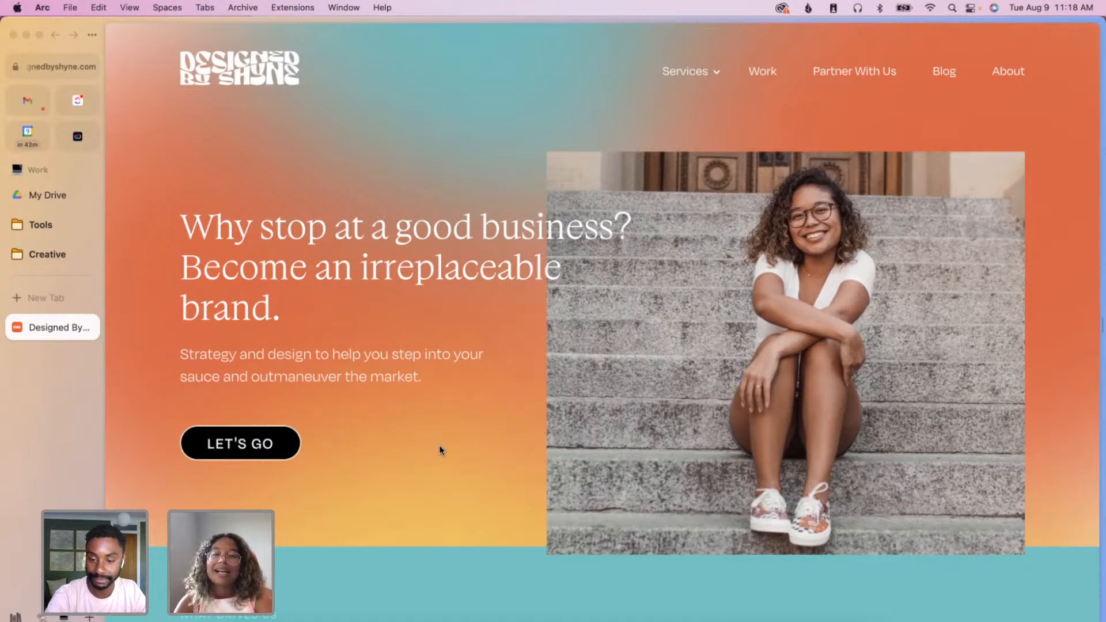
pyautogui.scroll(-2, 440, 445)
pyautogui.scroll(-10, 440, 445)
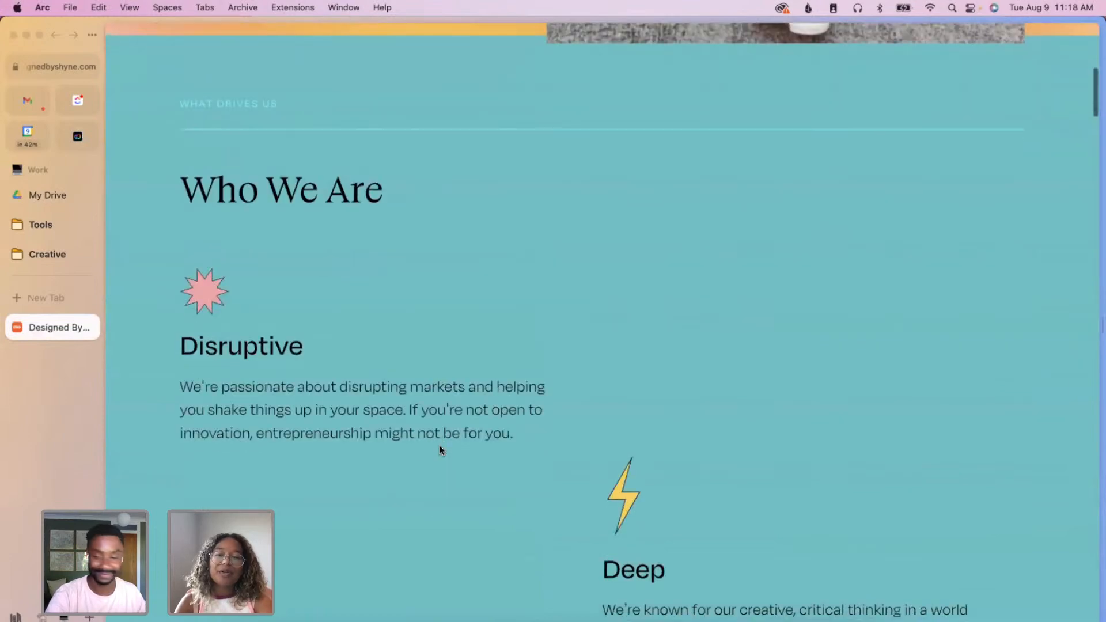
pyautogui.scroll(12, 441, 438)
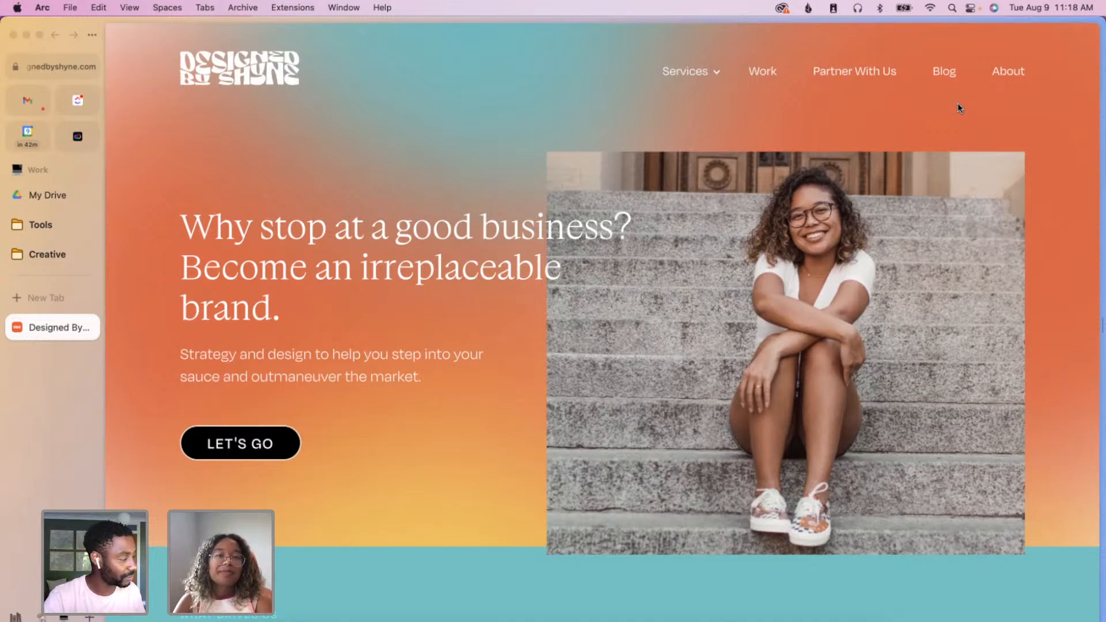
pyautogui.click(926, 212)
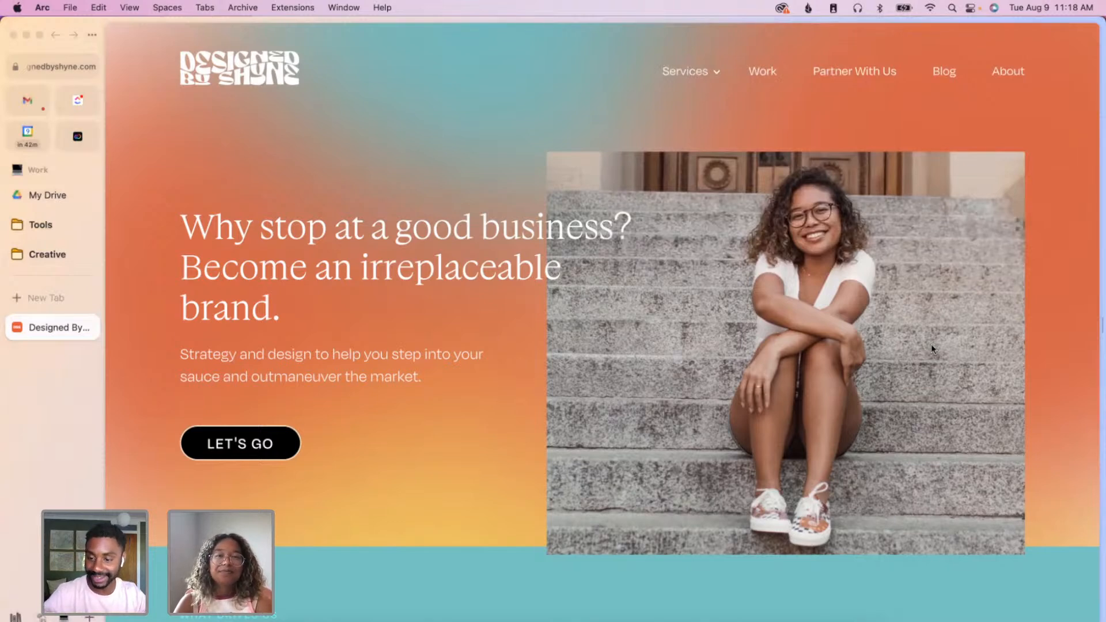
pyautogui.scroll(-20, 932, 344)
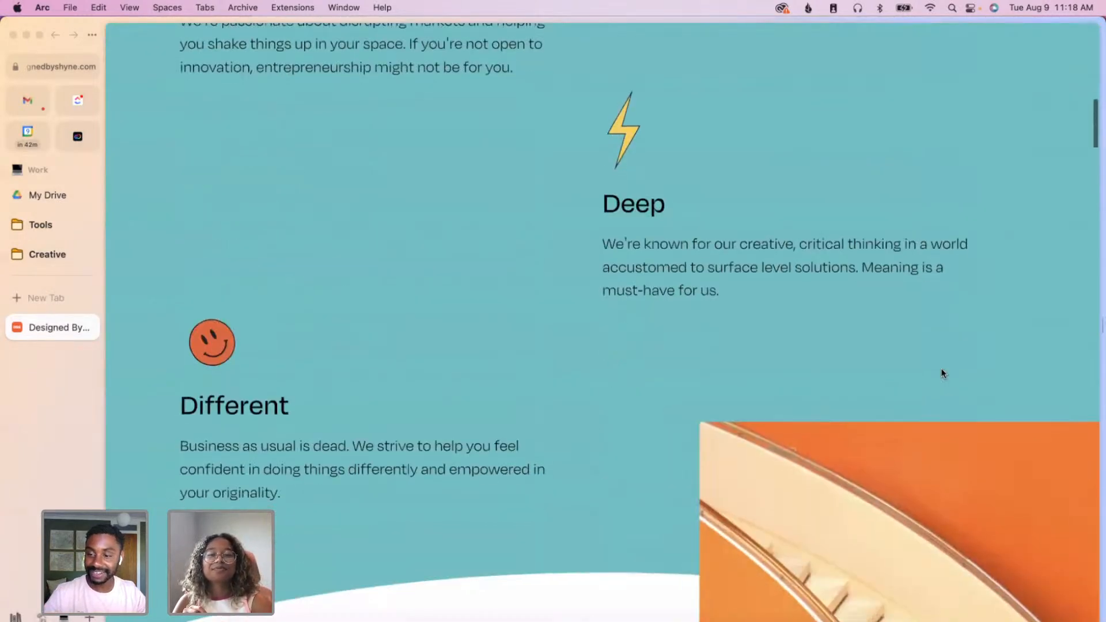
pyautogui.scroll(-15, 943, 372)
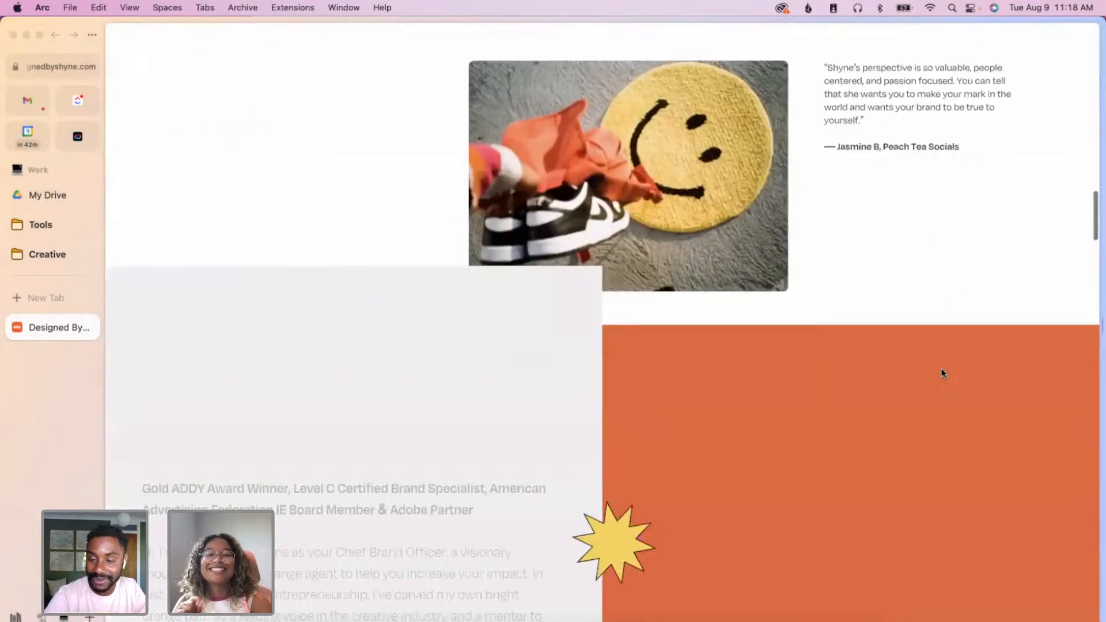
# - Look through the founder's bio and the "Step into your sauce." service descriptions on the Designed By Shyne home page
pyautogui.scroll(-10, 612, 390)
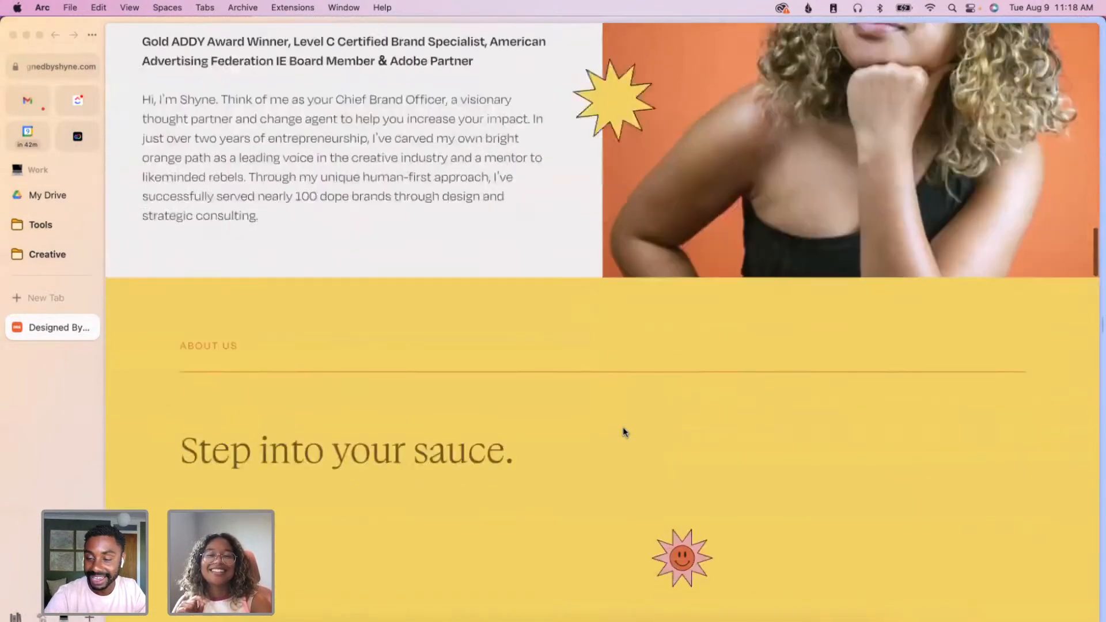
pyautogui.scroll(10, 741, 363)
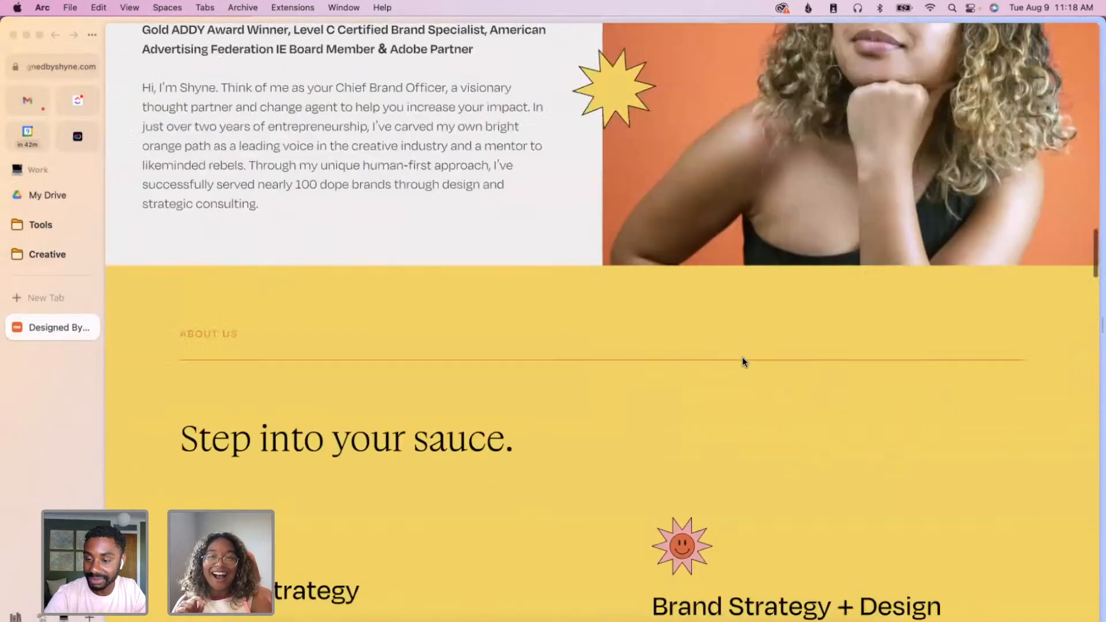
pyautogui.scroll(-10, 634, 437)
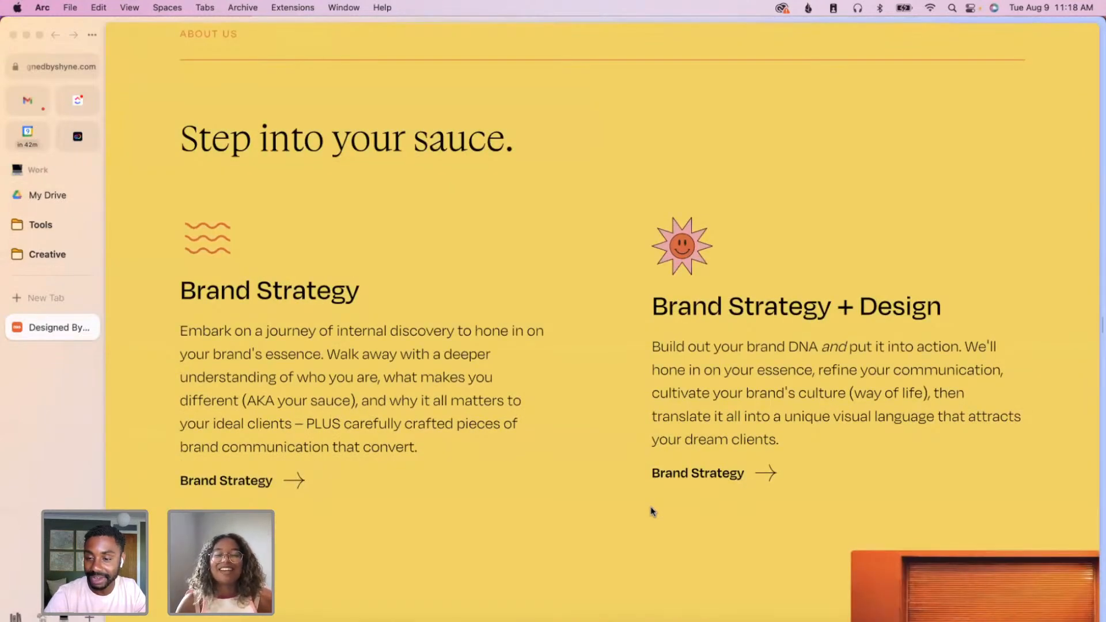
pyautogui.scroll(-8, 652, 511)
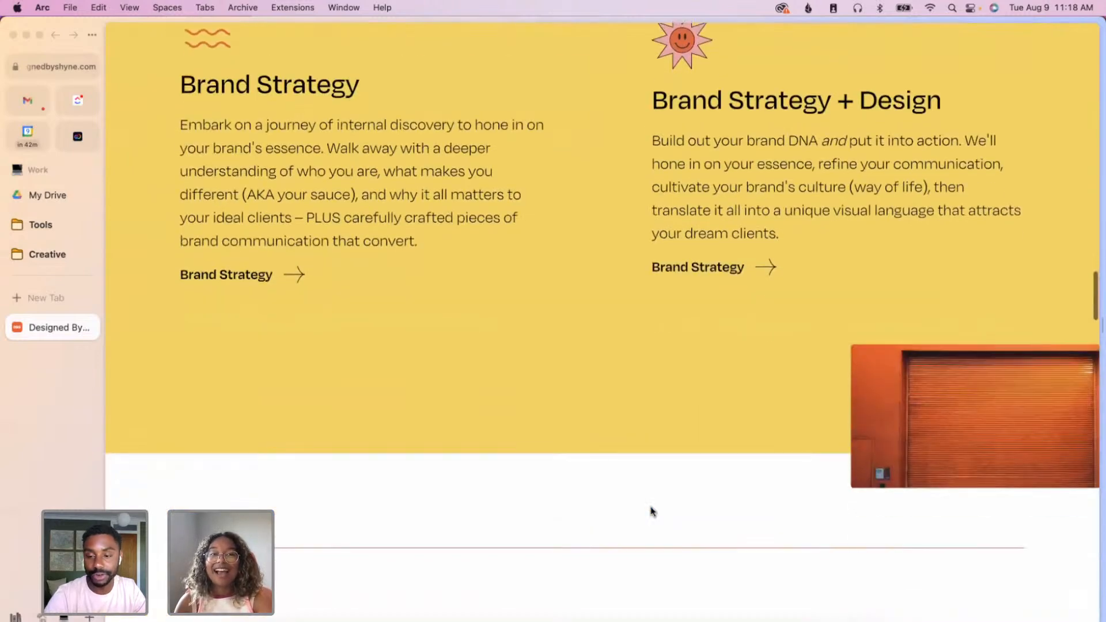
pyautogui.scroll(8, 653, 511)
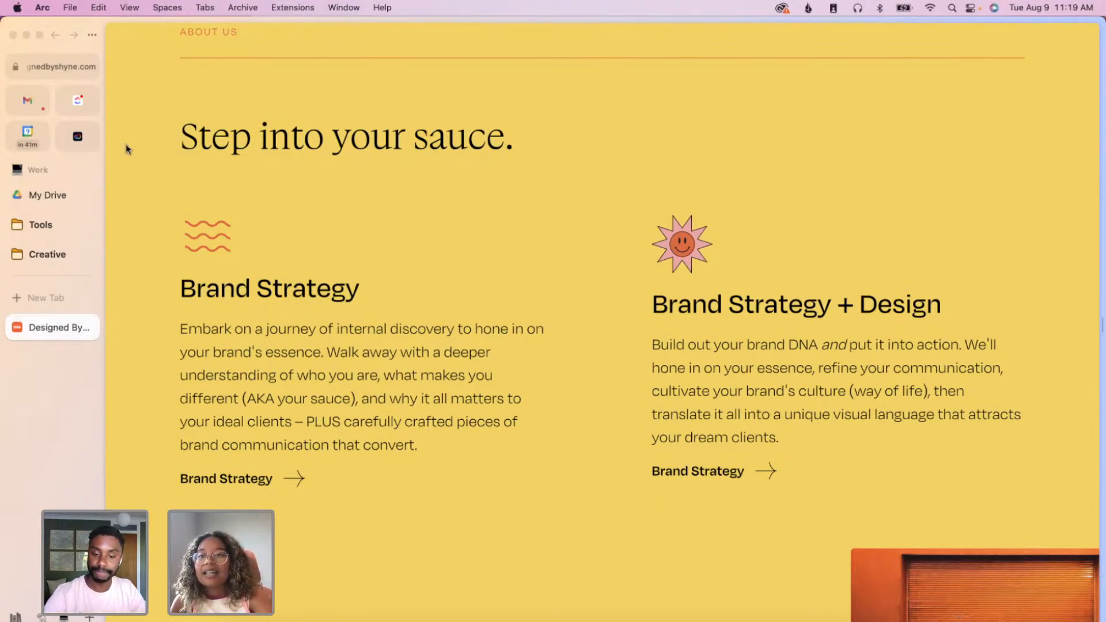
# - Go to instagram.com, decline turning on notifications, and open the account's own designedbyshyne profile
pyautogui.click(65, 66)
pyautogui.write('instagram.com')
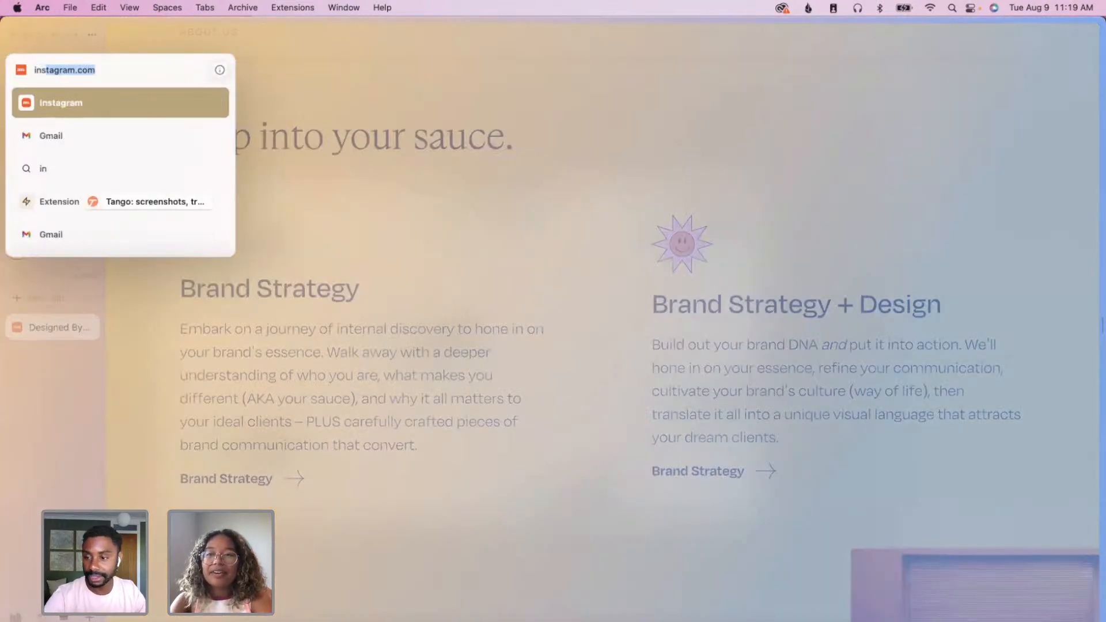
pyautogui.press('Return')
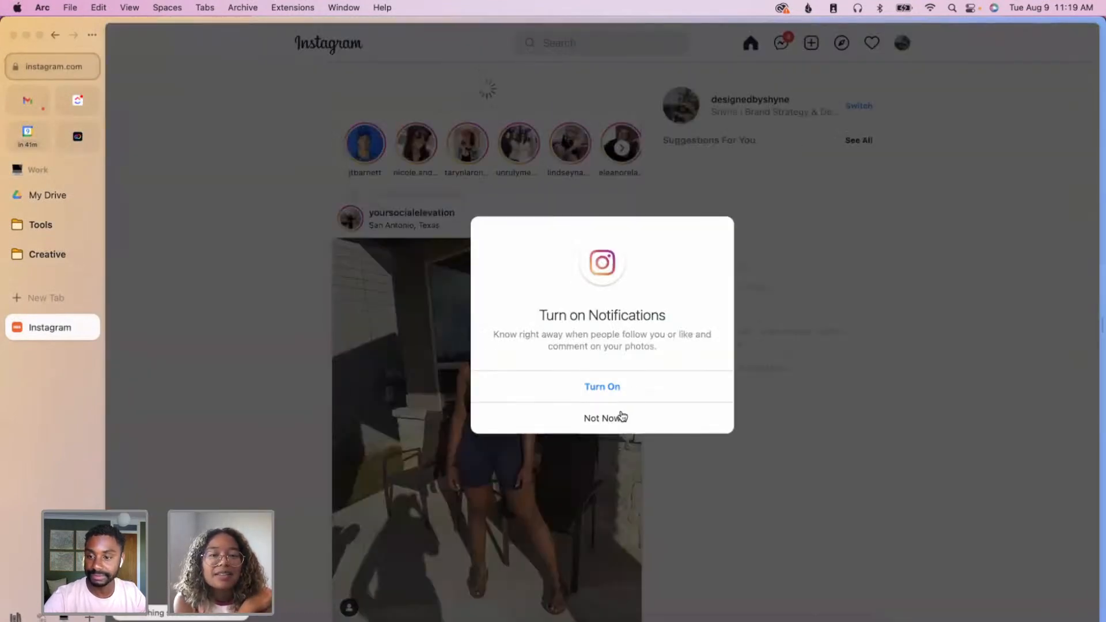
pyautogui.click(623, 416)
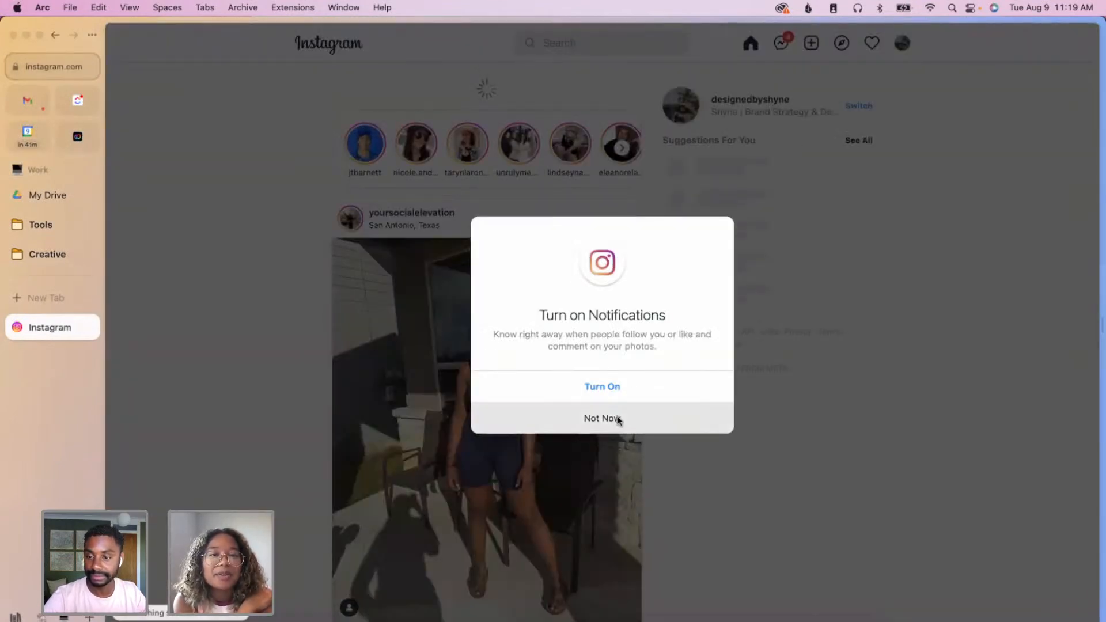
pyautogui.click(902, 43)
pyautogui.click(805, 84)
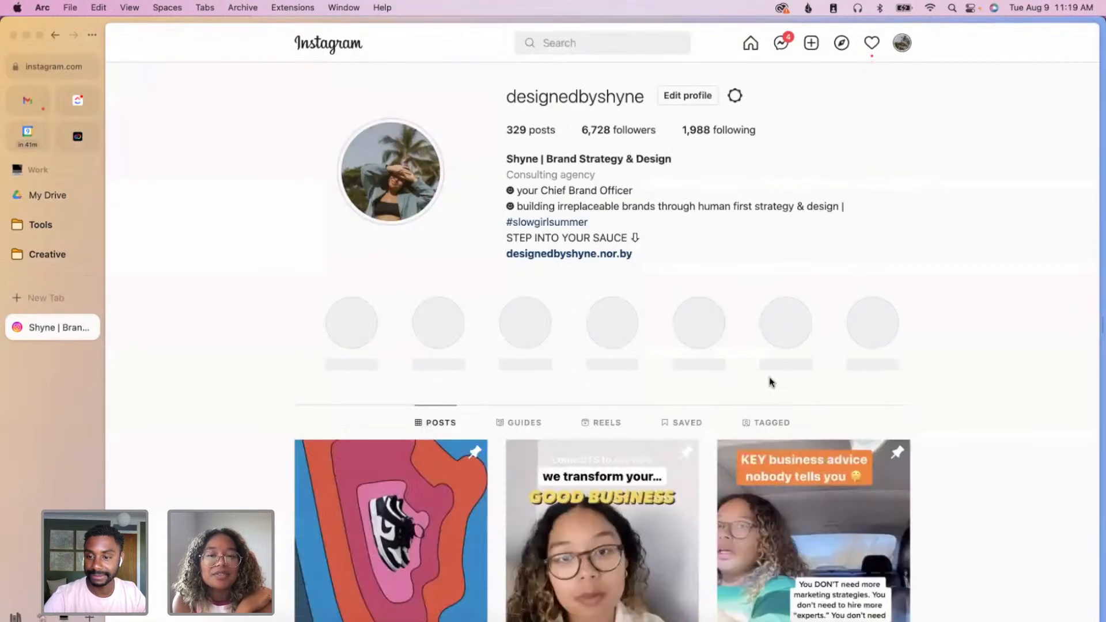
# - Look through the profile's recent post designs, including the "Slow Girl Summer" graphics
pyautogui.scroll(-10, 770, 380)
pyautogui.scroll(-6, 800, 490)
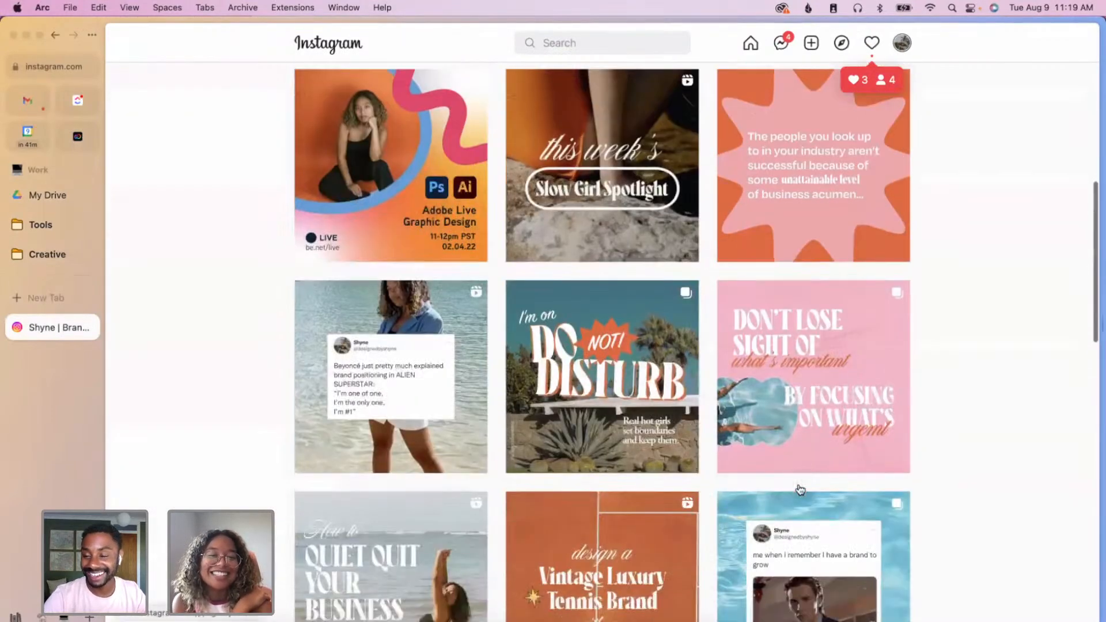
pyautogui.scroll(-3, 917, 529)
pyautogui.scroll(-4, 917, 529)
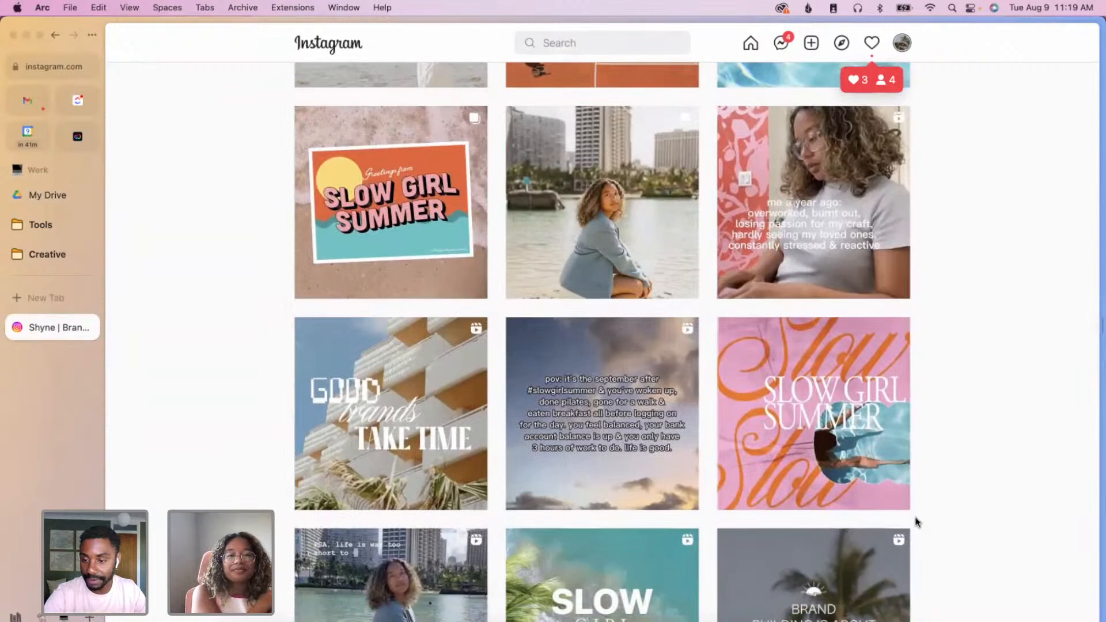
pyautogui.scroll(10, 917, 521)
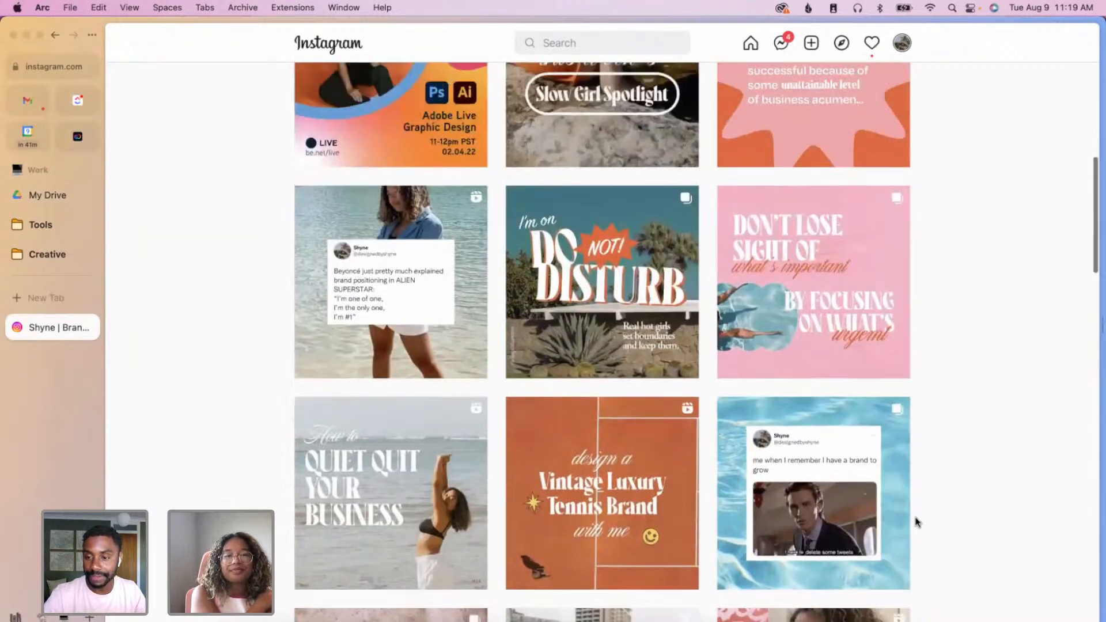
pyautogui.scroll(-1, 916, 521)
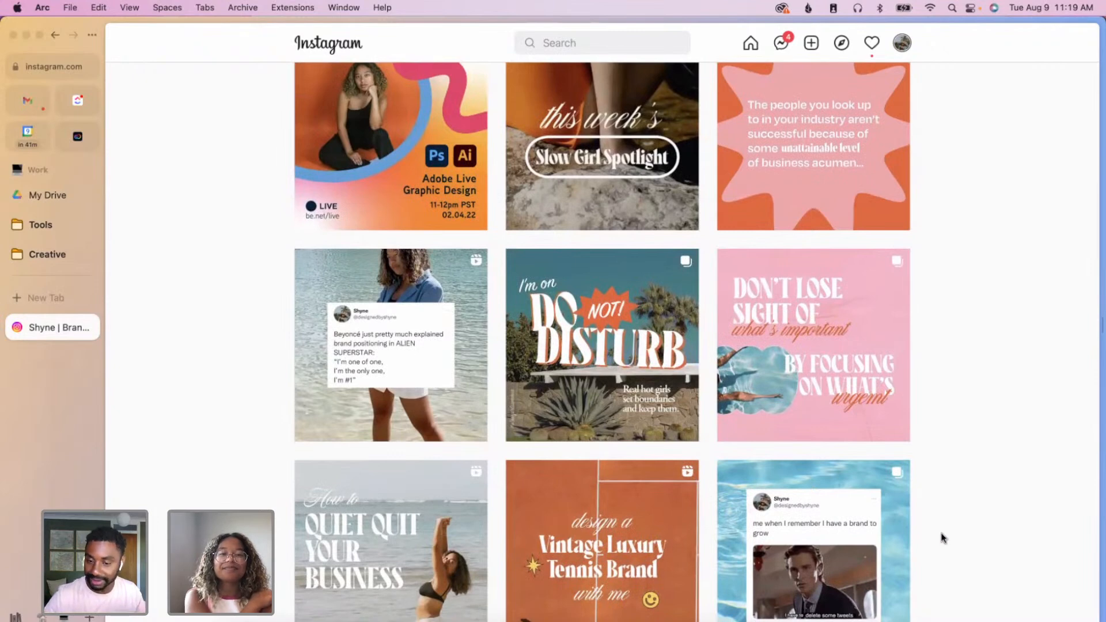
pyautogui.scroll(-3, 943, 538)
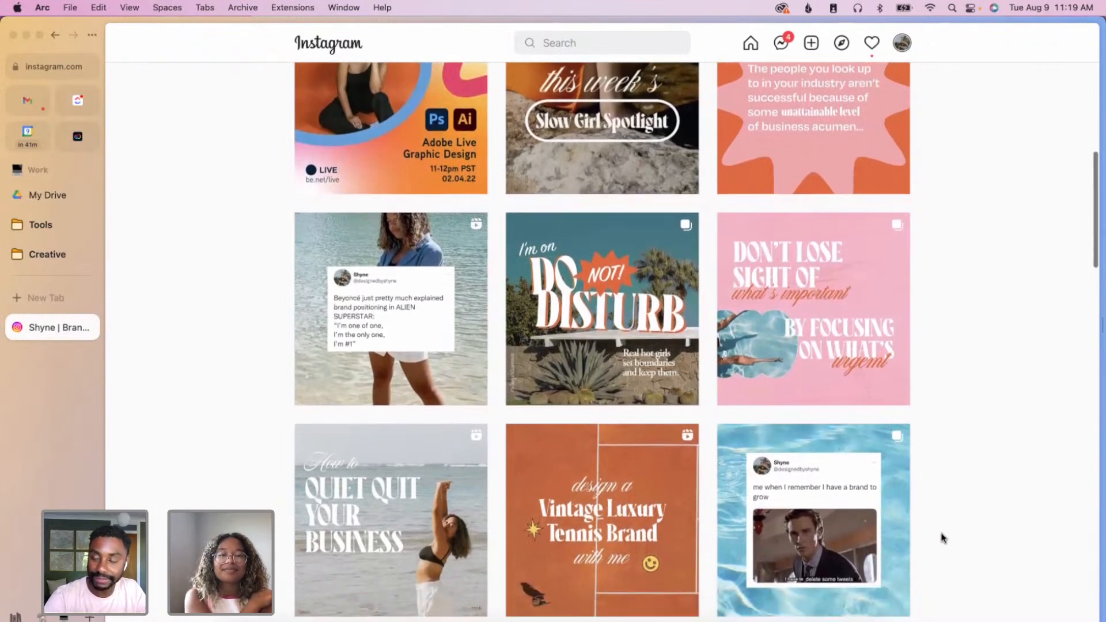
pyautogui.scroll(-15, 939, 533)
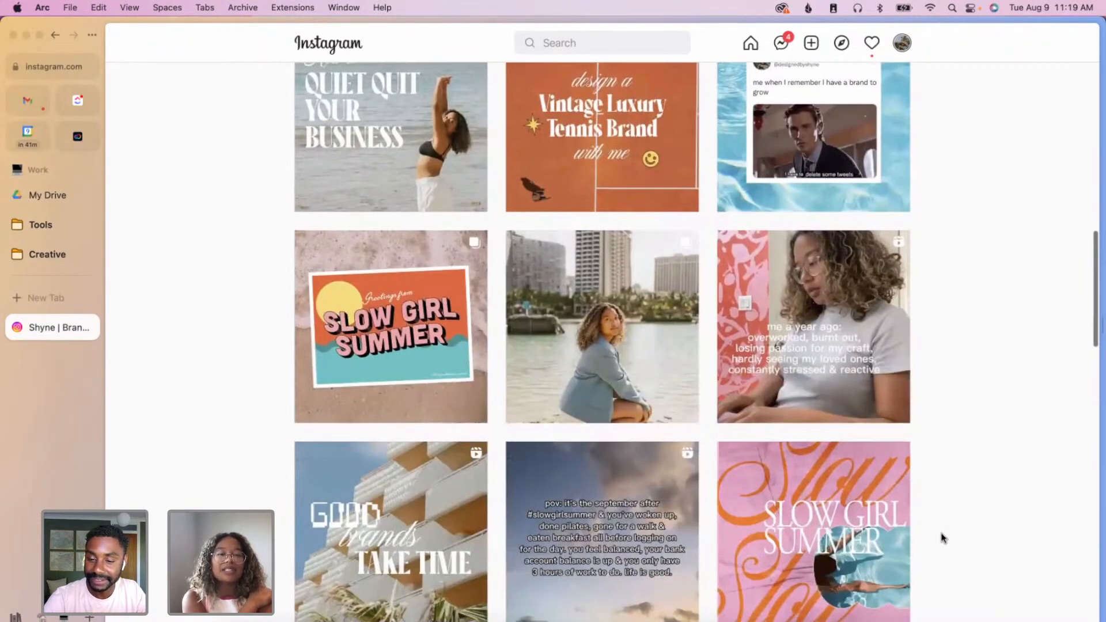
pyautogui.scroll(-3, 929, 528)
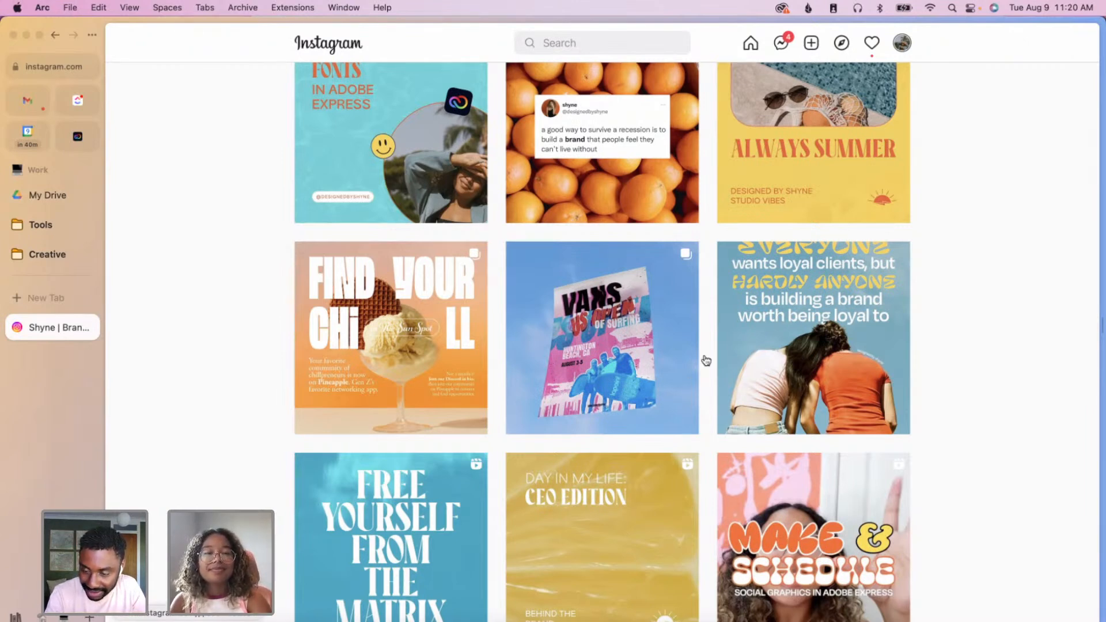
# - Examine the posts around "Find Your Chill", view that ice cream post with its caption in full, and close it
pyautogui.scroll(-2, 812, 540)
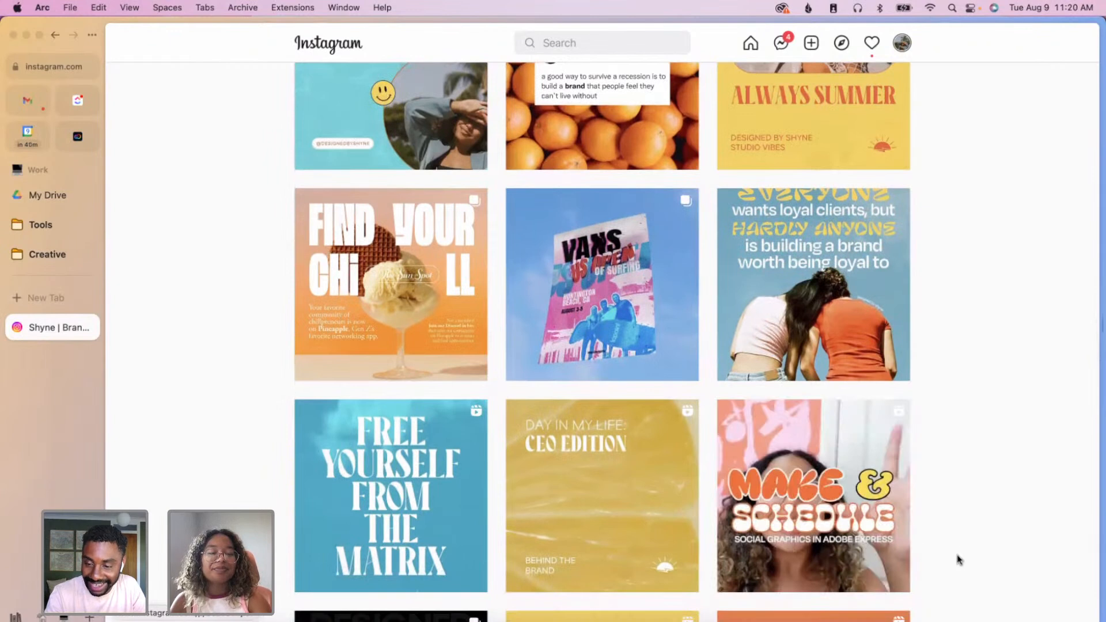
pyautogui.scroll(1, 957, 560)
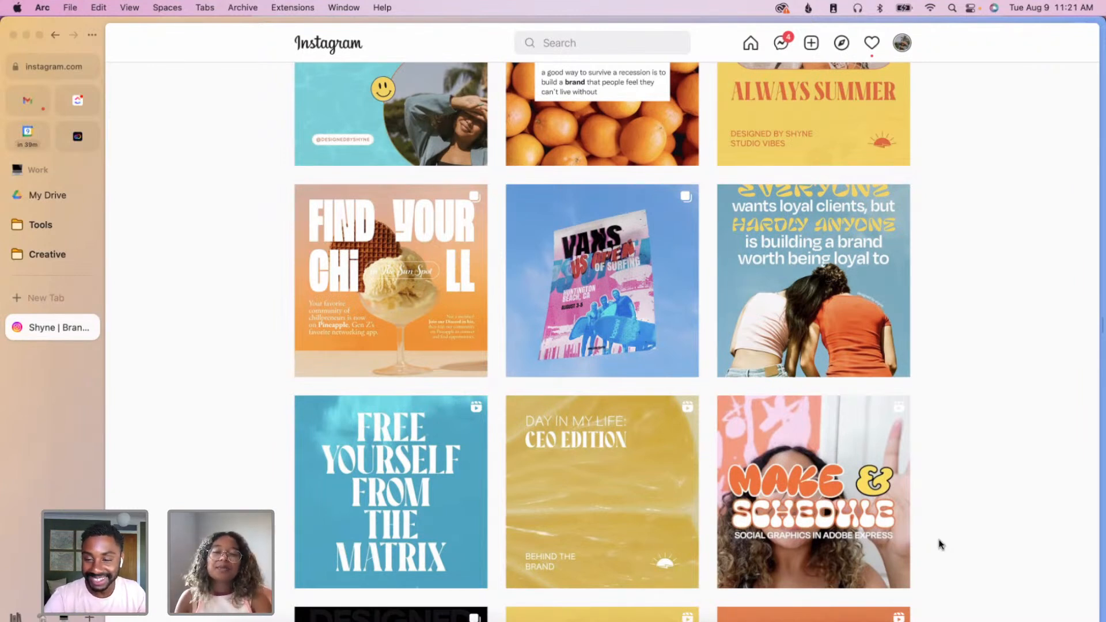
pyautogui.scroll(-2, 940, 545)
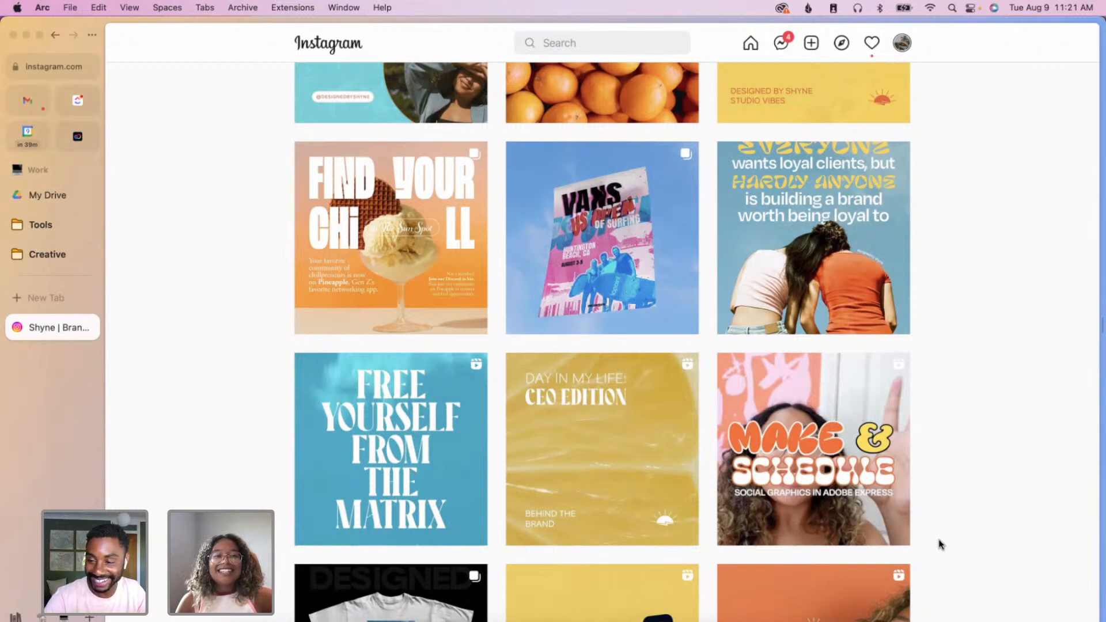
pyautogui.scroll(2, 940, 545)
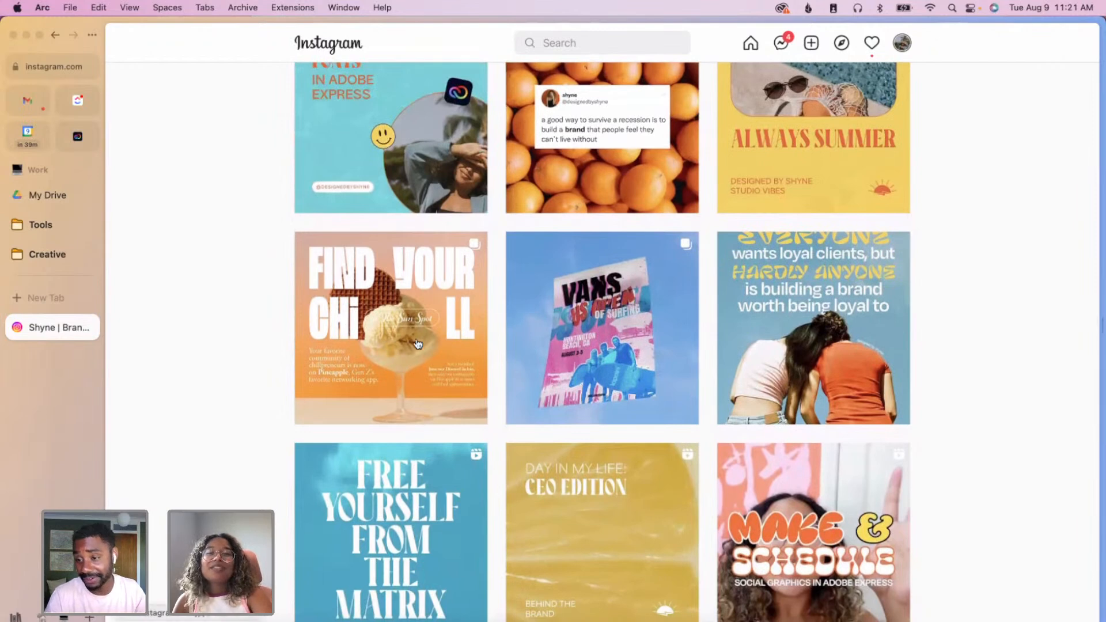
pyautogui.click(398, 401)
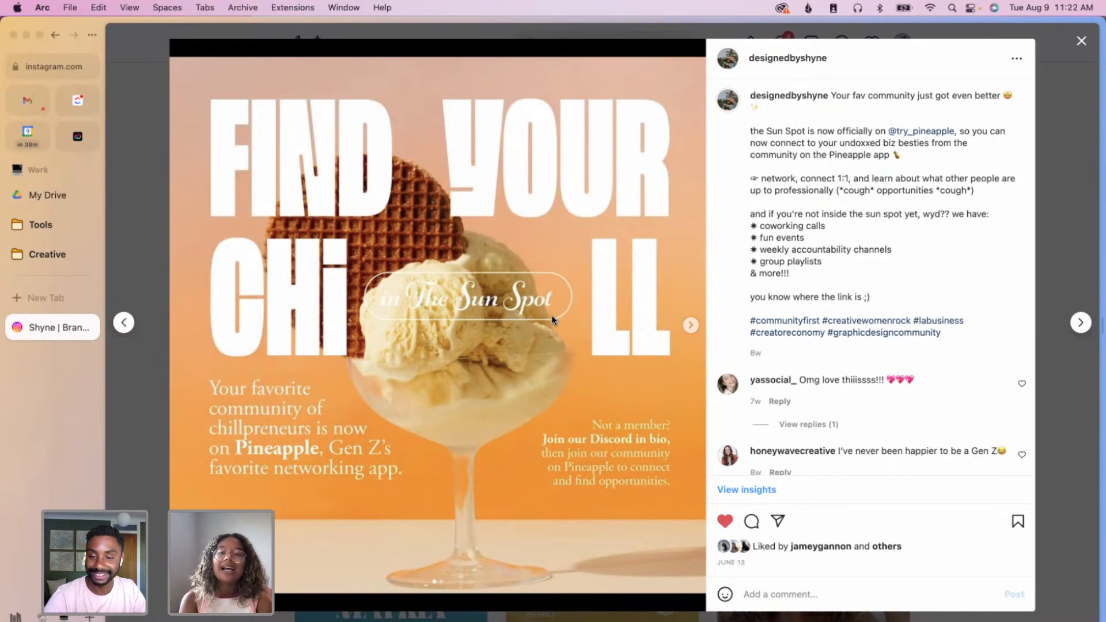
pyautogui.click(1057, 461)
# - Browse the older posts further down the profile grid, as far as the "Your brand should be irreplaceable." graphic
pyautogui.scroll(-3, 909, 469)
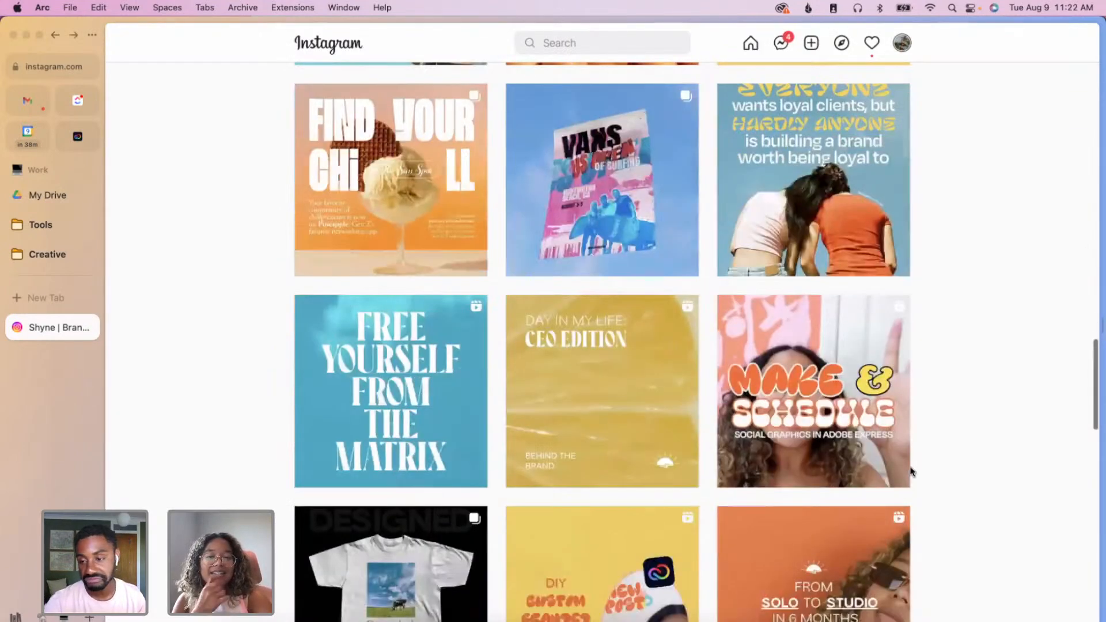
pyautogui.scroll(-10, 911, 472)
pyautogui.scroll(-4, 912, 471)
pyautogui.scroll(-5, 911, 471)
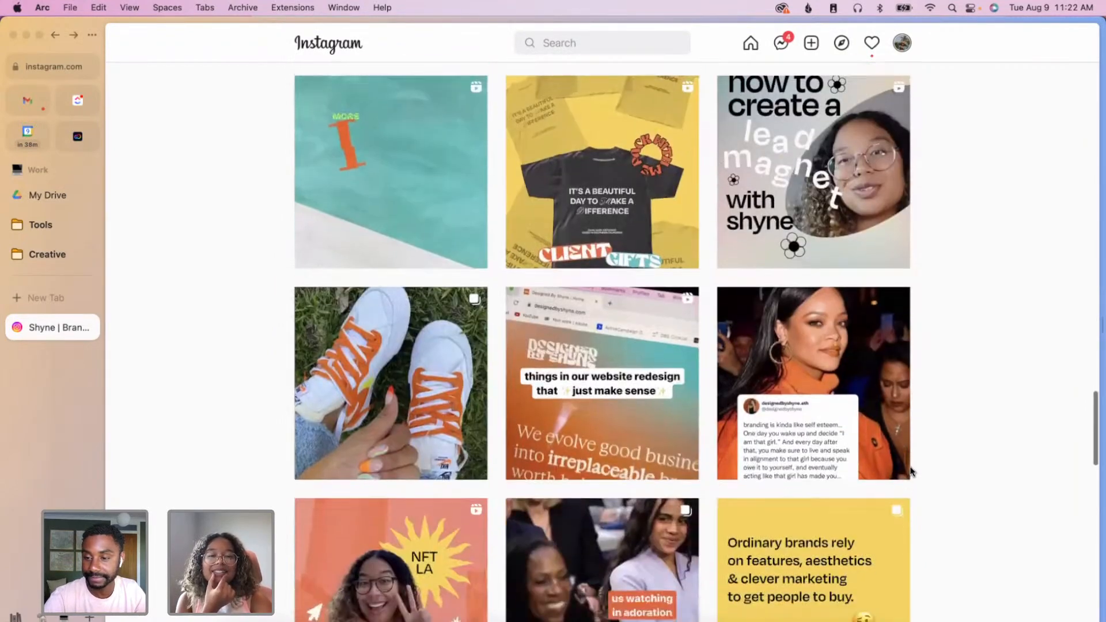
pyautogui.scroll(-12, 911, 471)
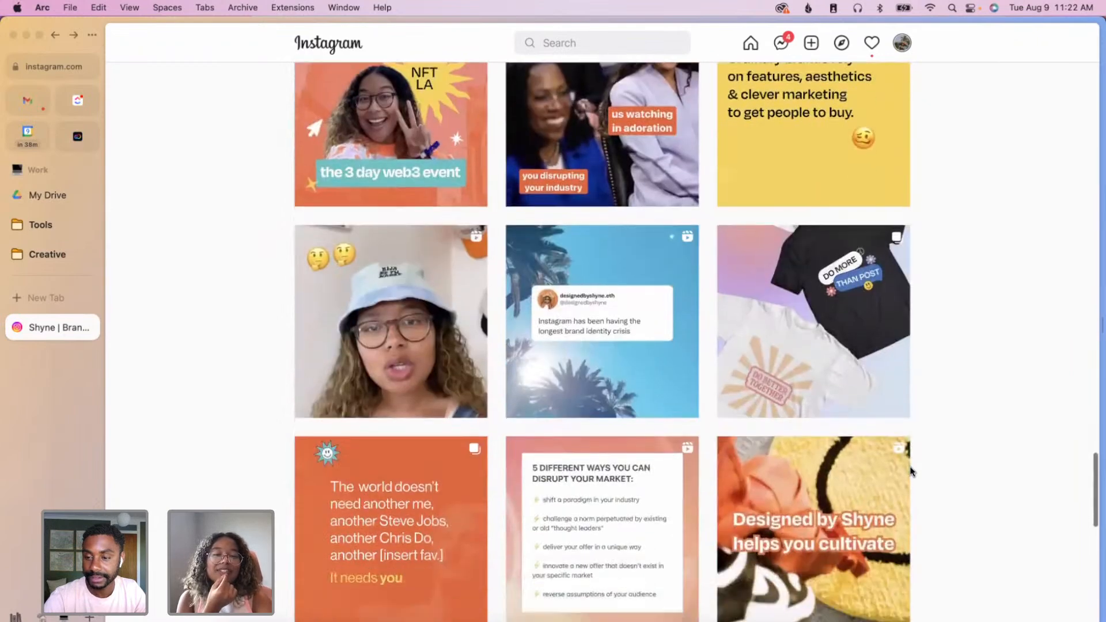
pyautogui.scroll(-10, 911, 472)
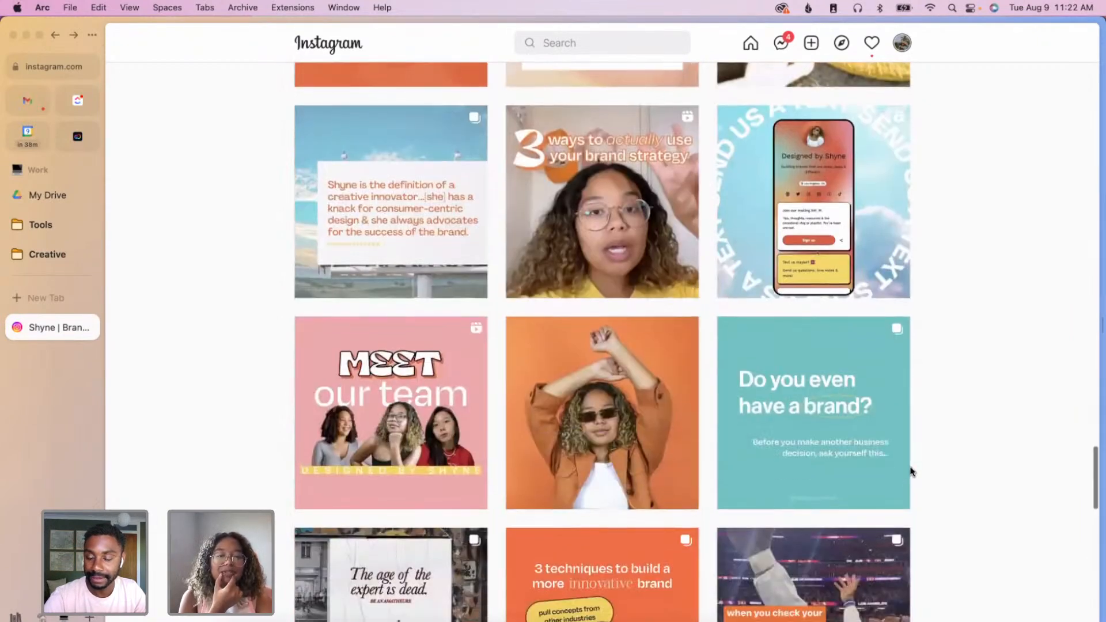
pyautogui.scroll(-2, 911, 471)
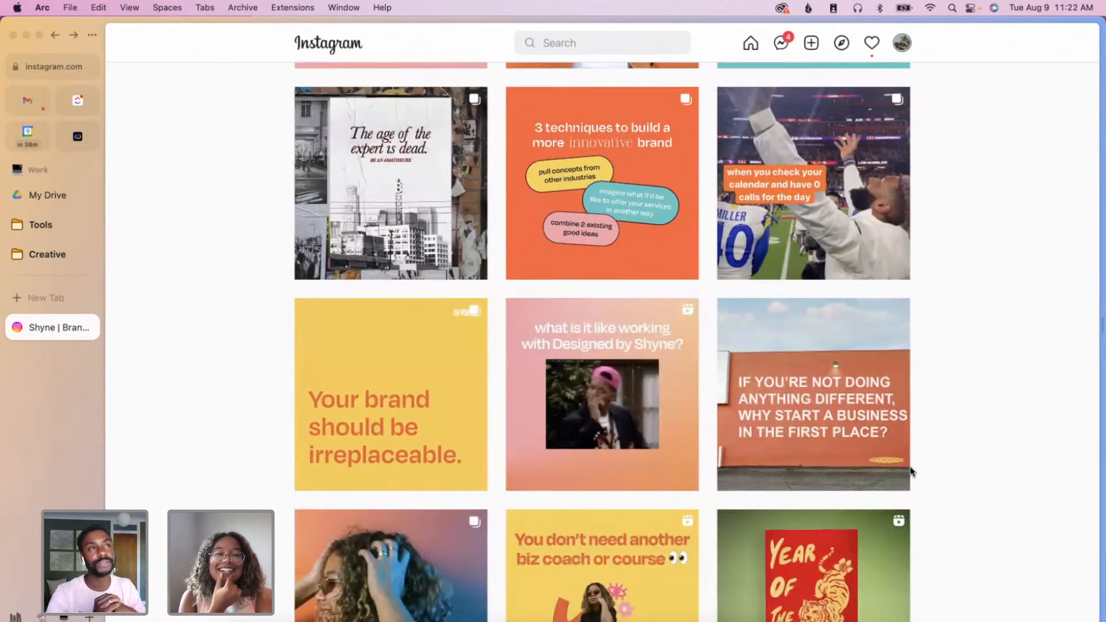
# - Review the post grid in reverse, from the older brand strategy posts back up to the "Fun w/ Fonts in Adobe Express" graphic
pyautogui.scroll(1, 911, 472)
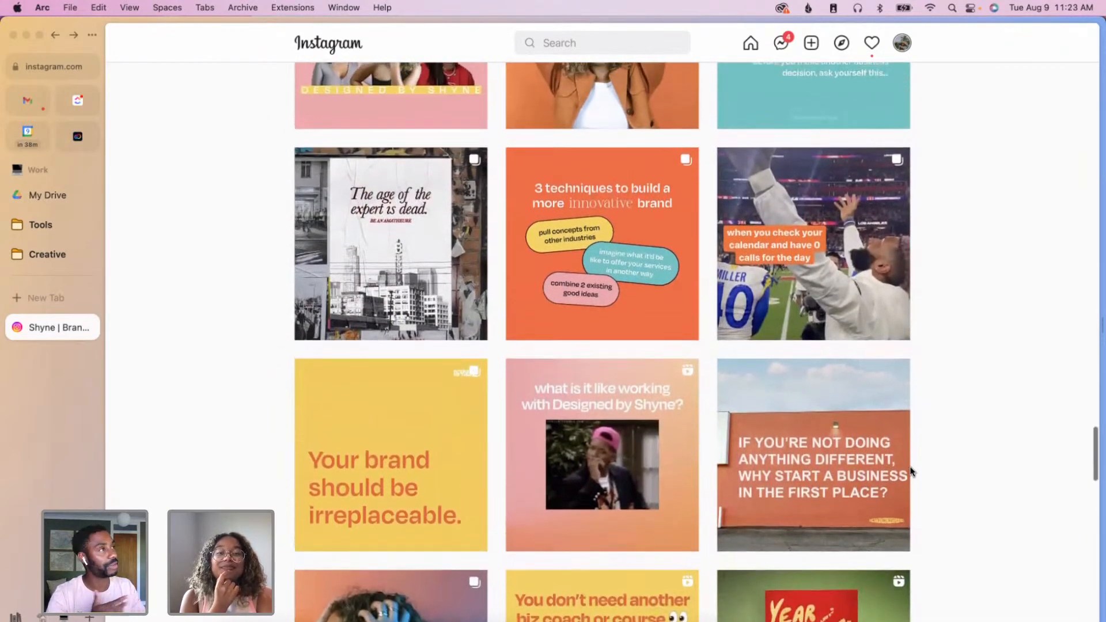
pyautogui.scroll(1, 911, 471)
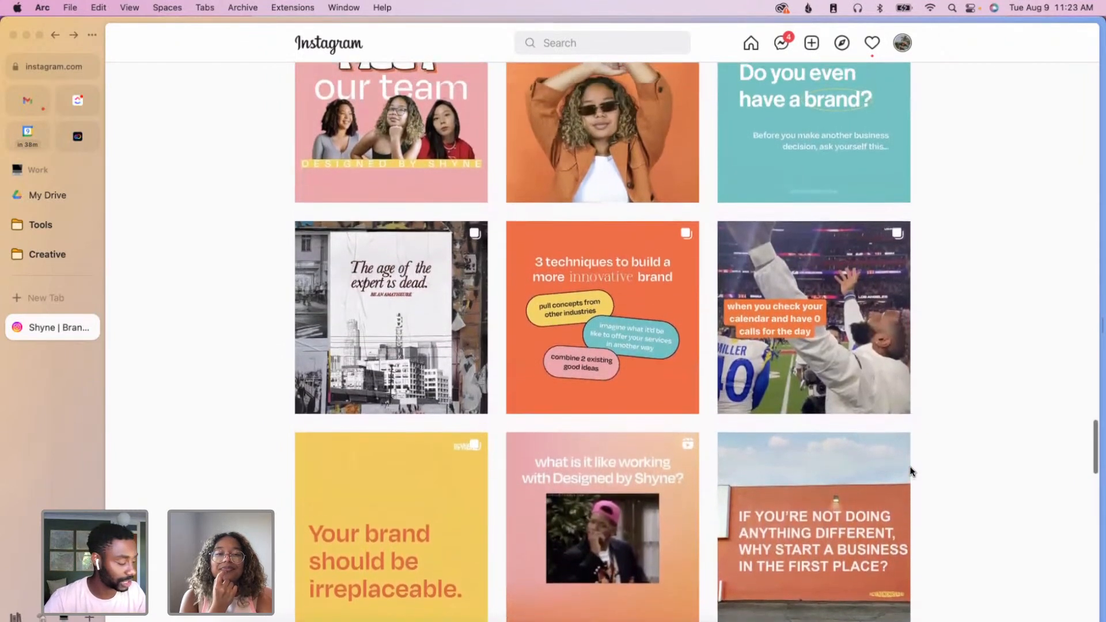
pyautogui.scroll(1, 911, 471)
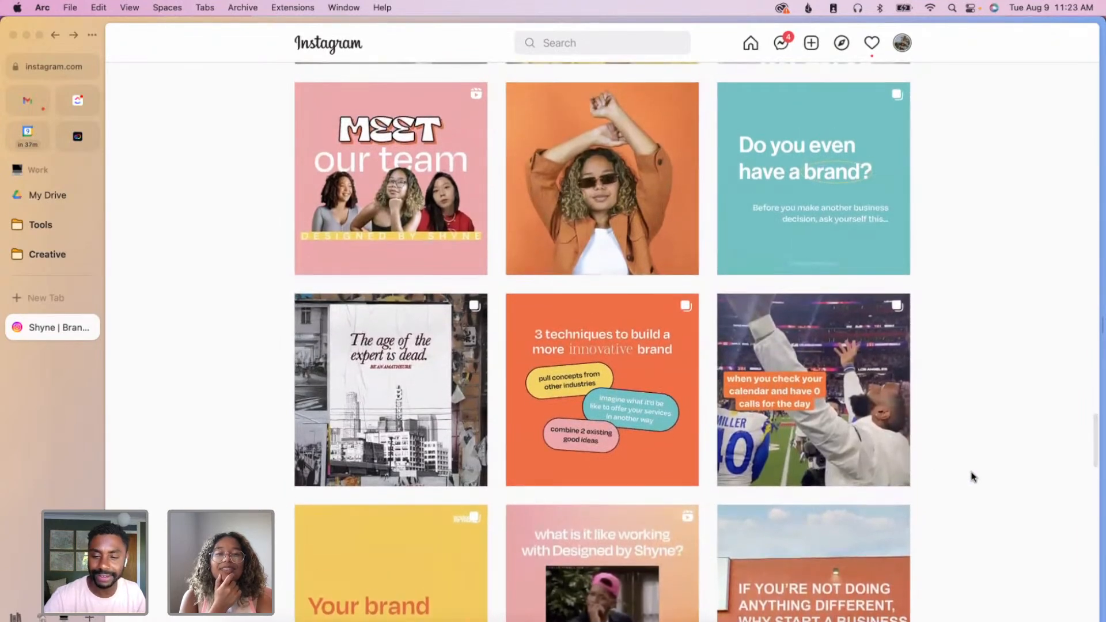
pyautogui.scroll(5, 971, 476)
pyautogui.scroll(4, 971, 476)
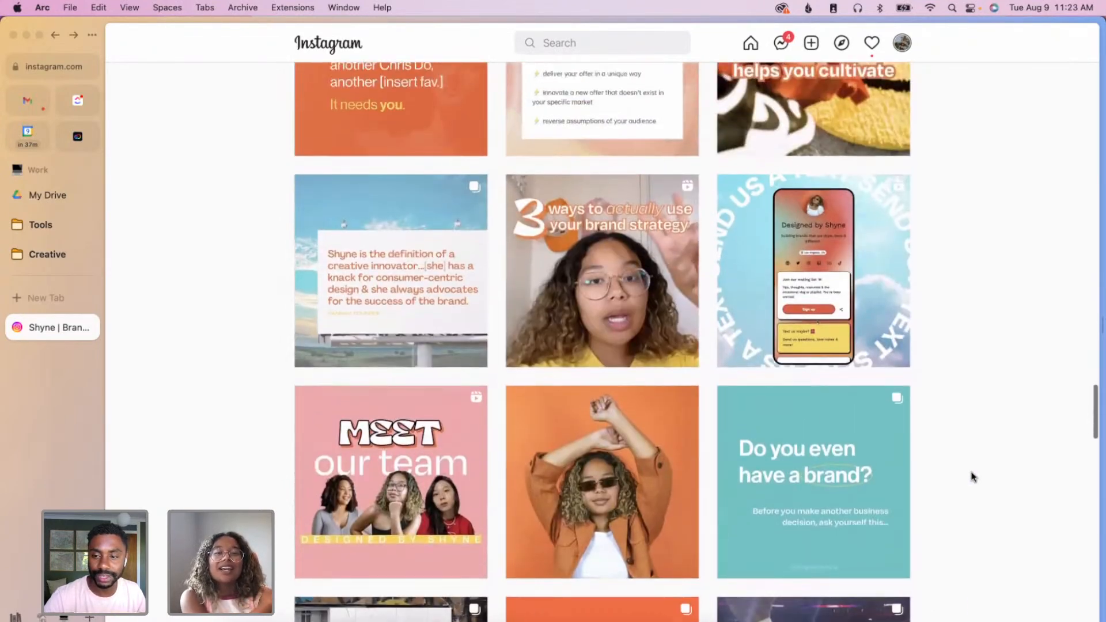
pyautogui.scroll(4, 972, 476)
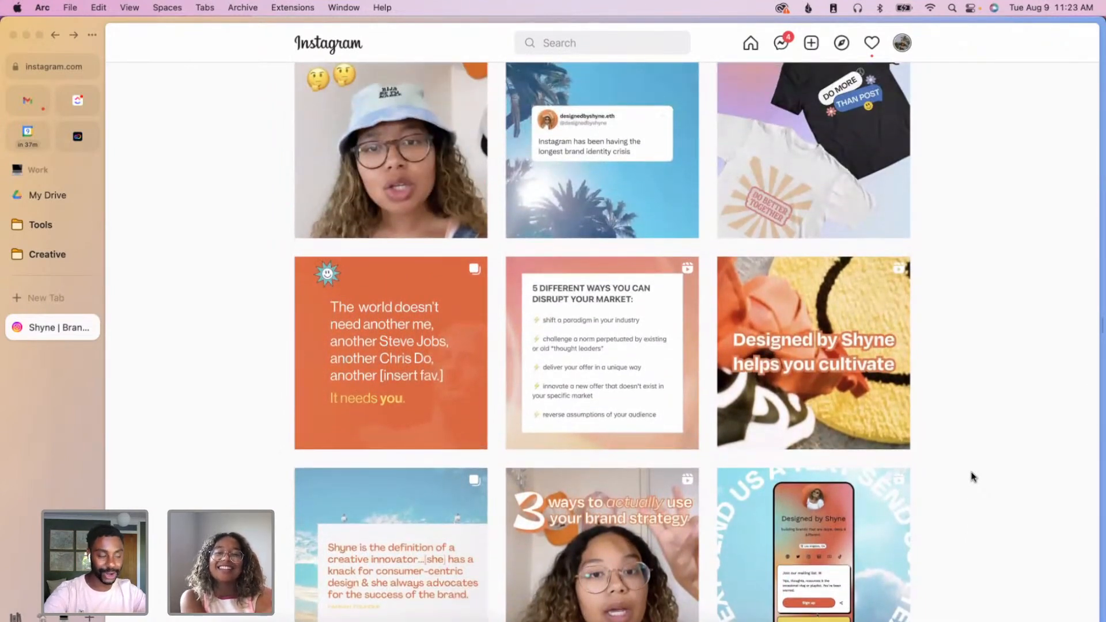
pyautogui.scroll(3, 973, 477)
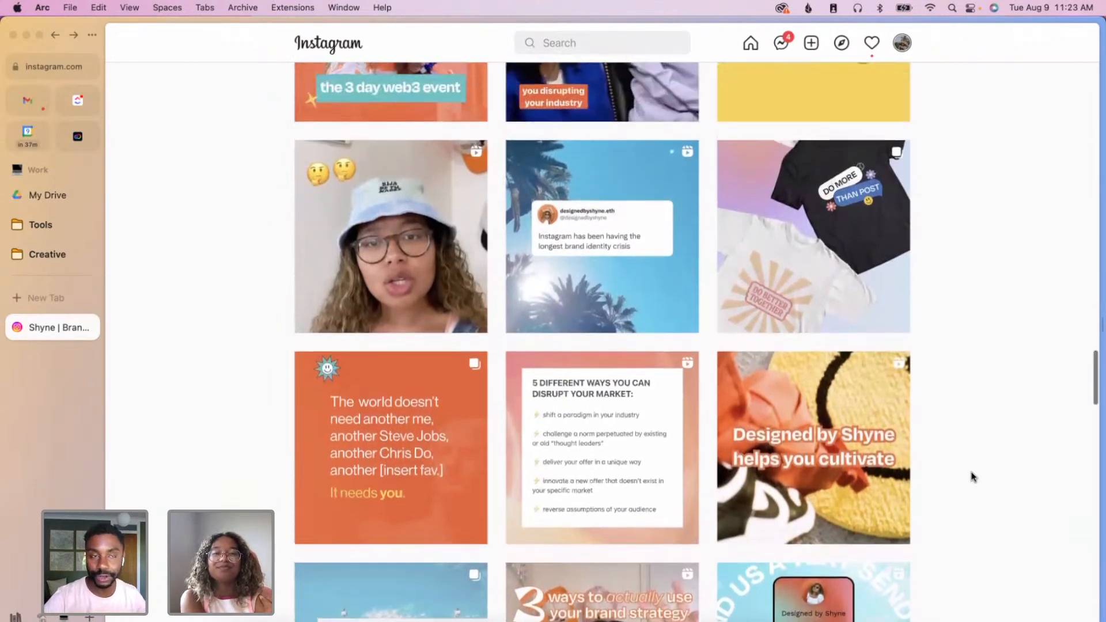
pyautogui.scroll(12, 973, 477)
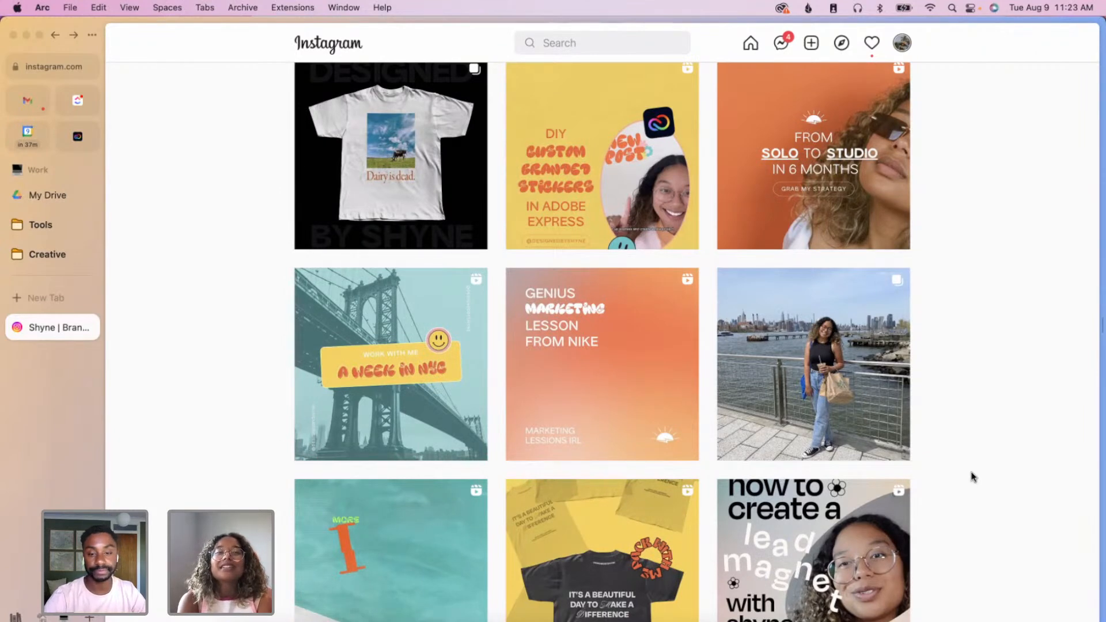
pyautogui.scroll(15, 973, 477)
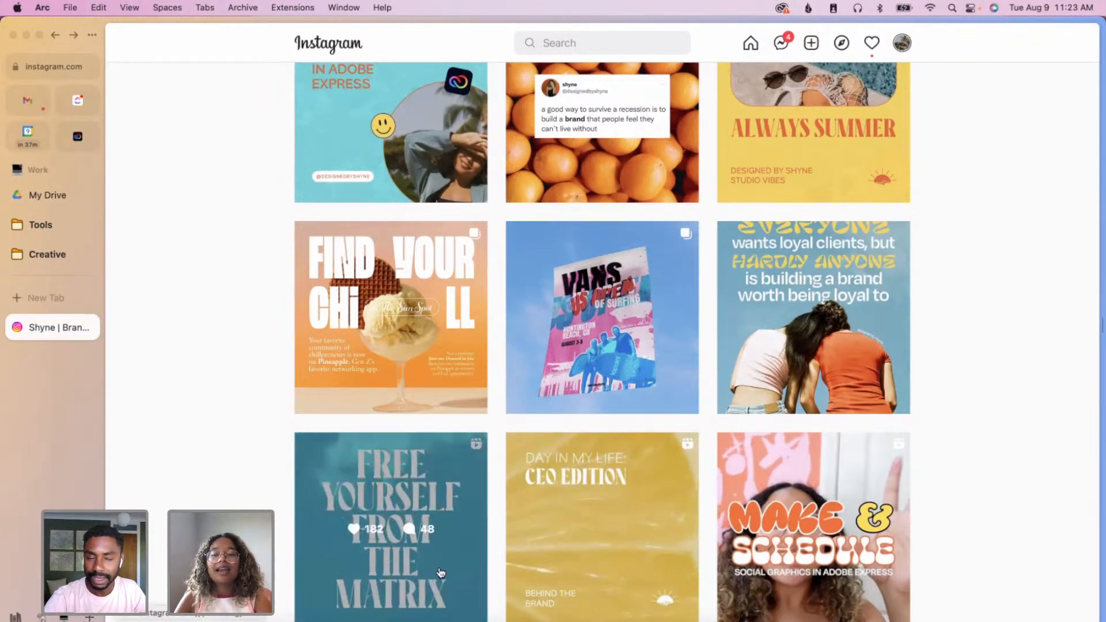
pyautogui.scroll(3, 445, 578)
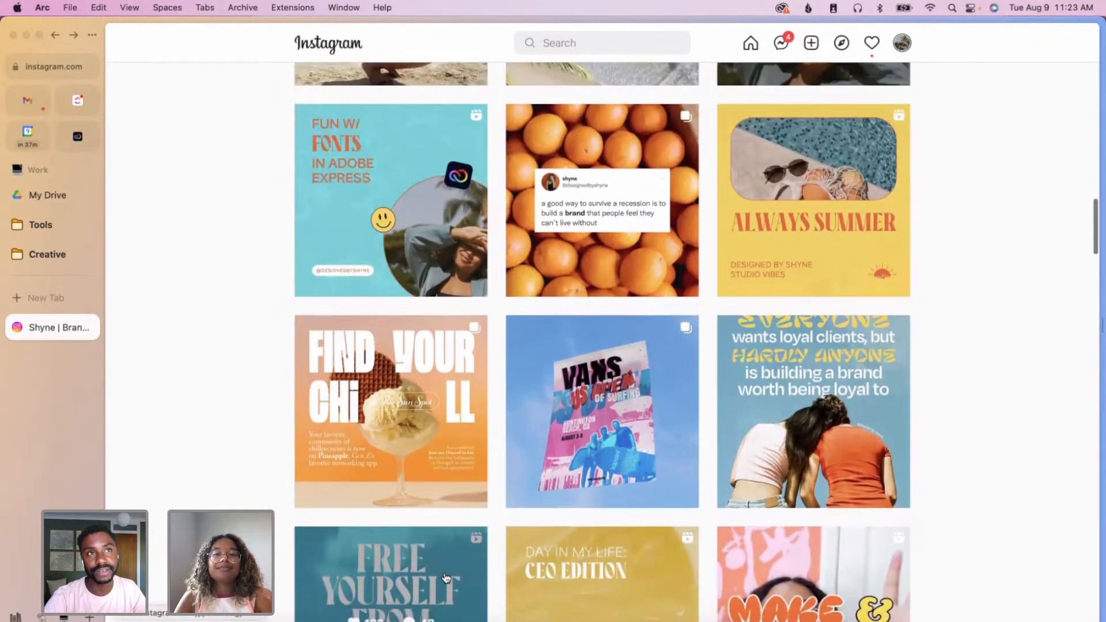